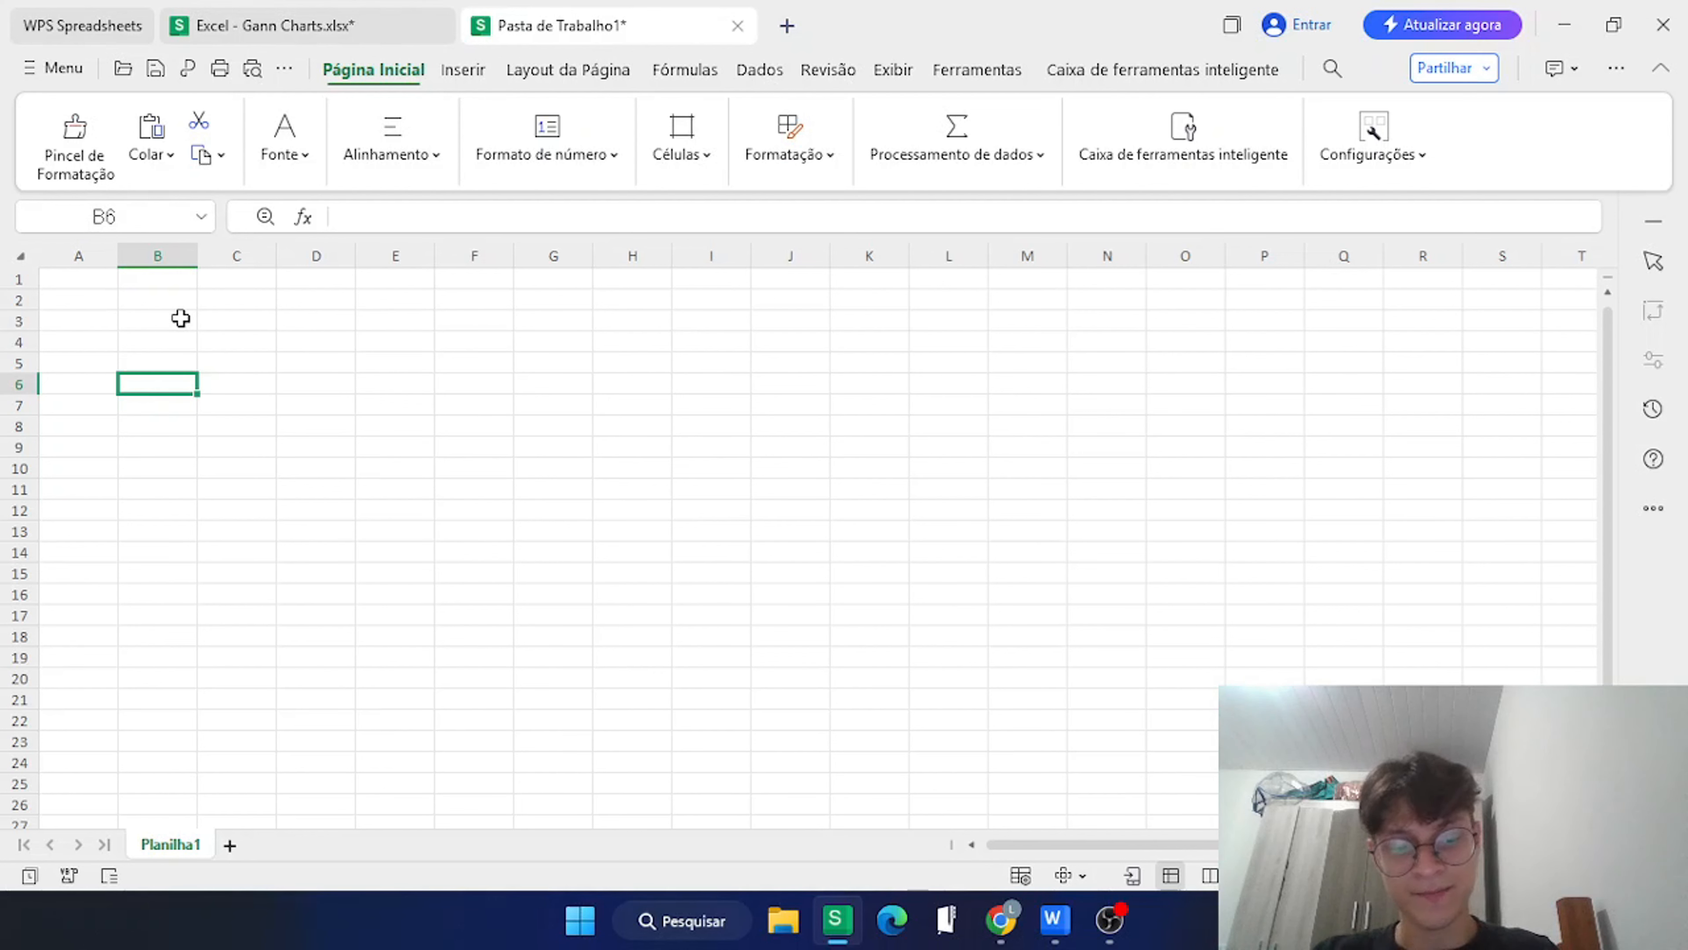
Enter "Nome do Projeto" in C1 and "Curso de Excel" in D1, and widen column C to fit the label.
click(222, 284)
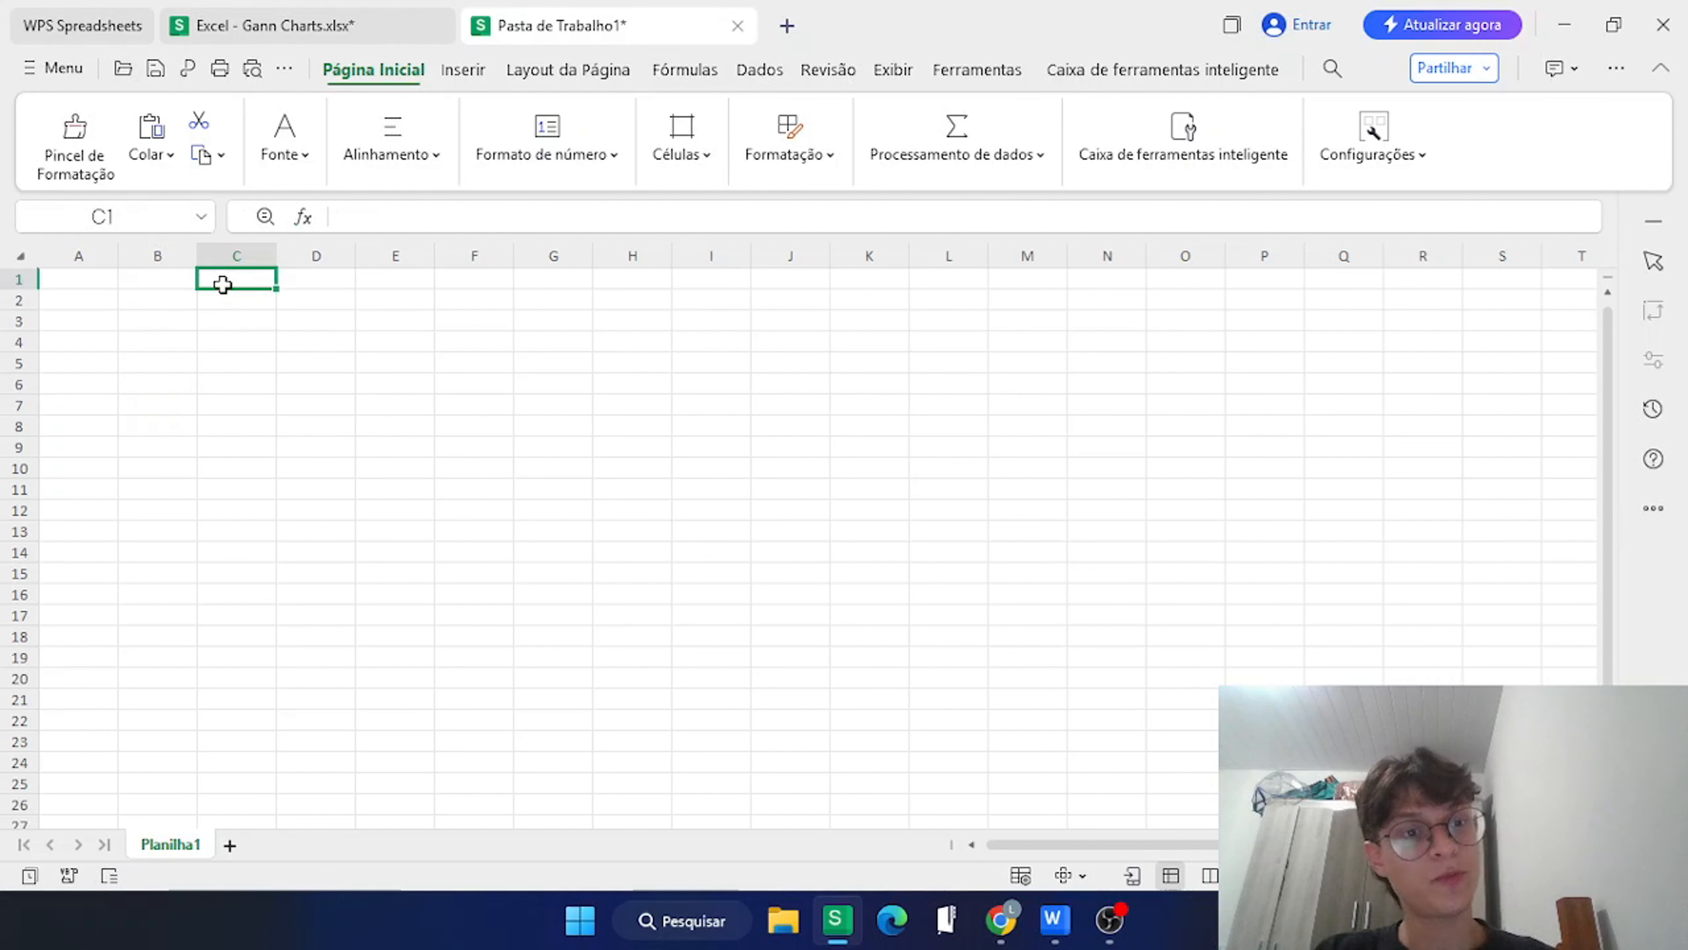
text(Nome do P)
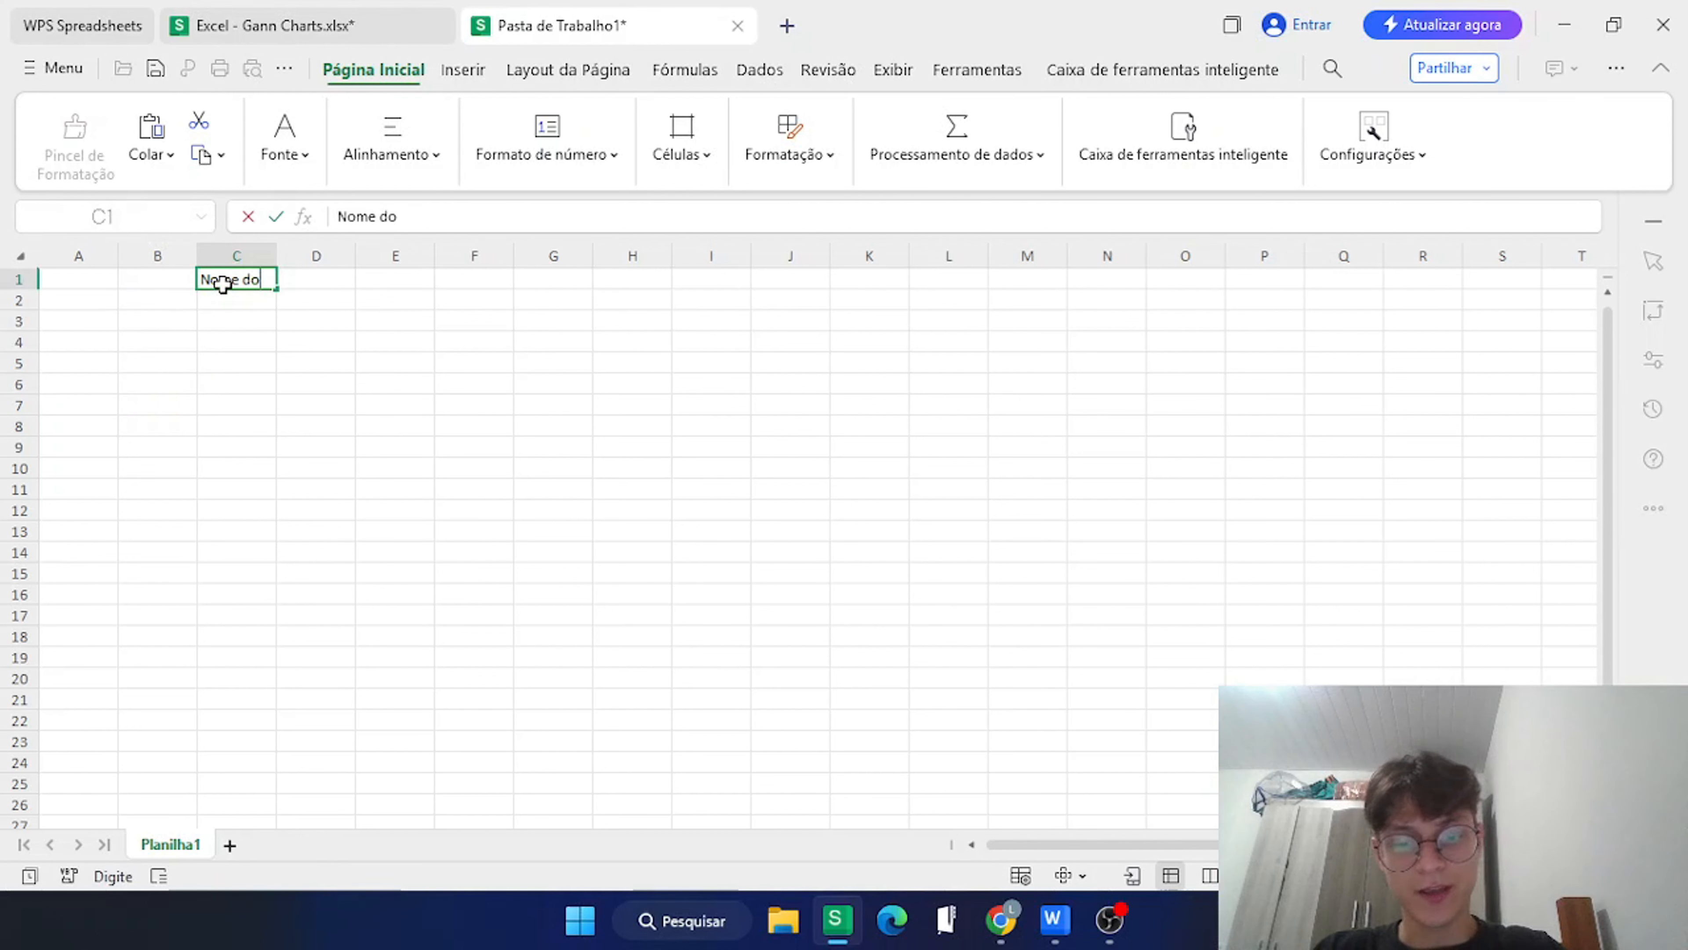
key(Tab)
text(Curso de Excel)
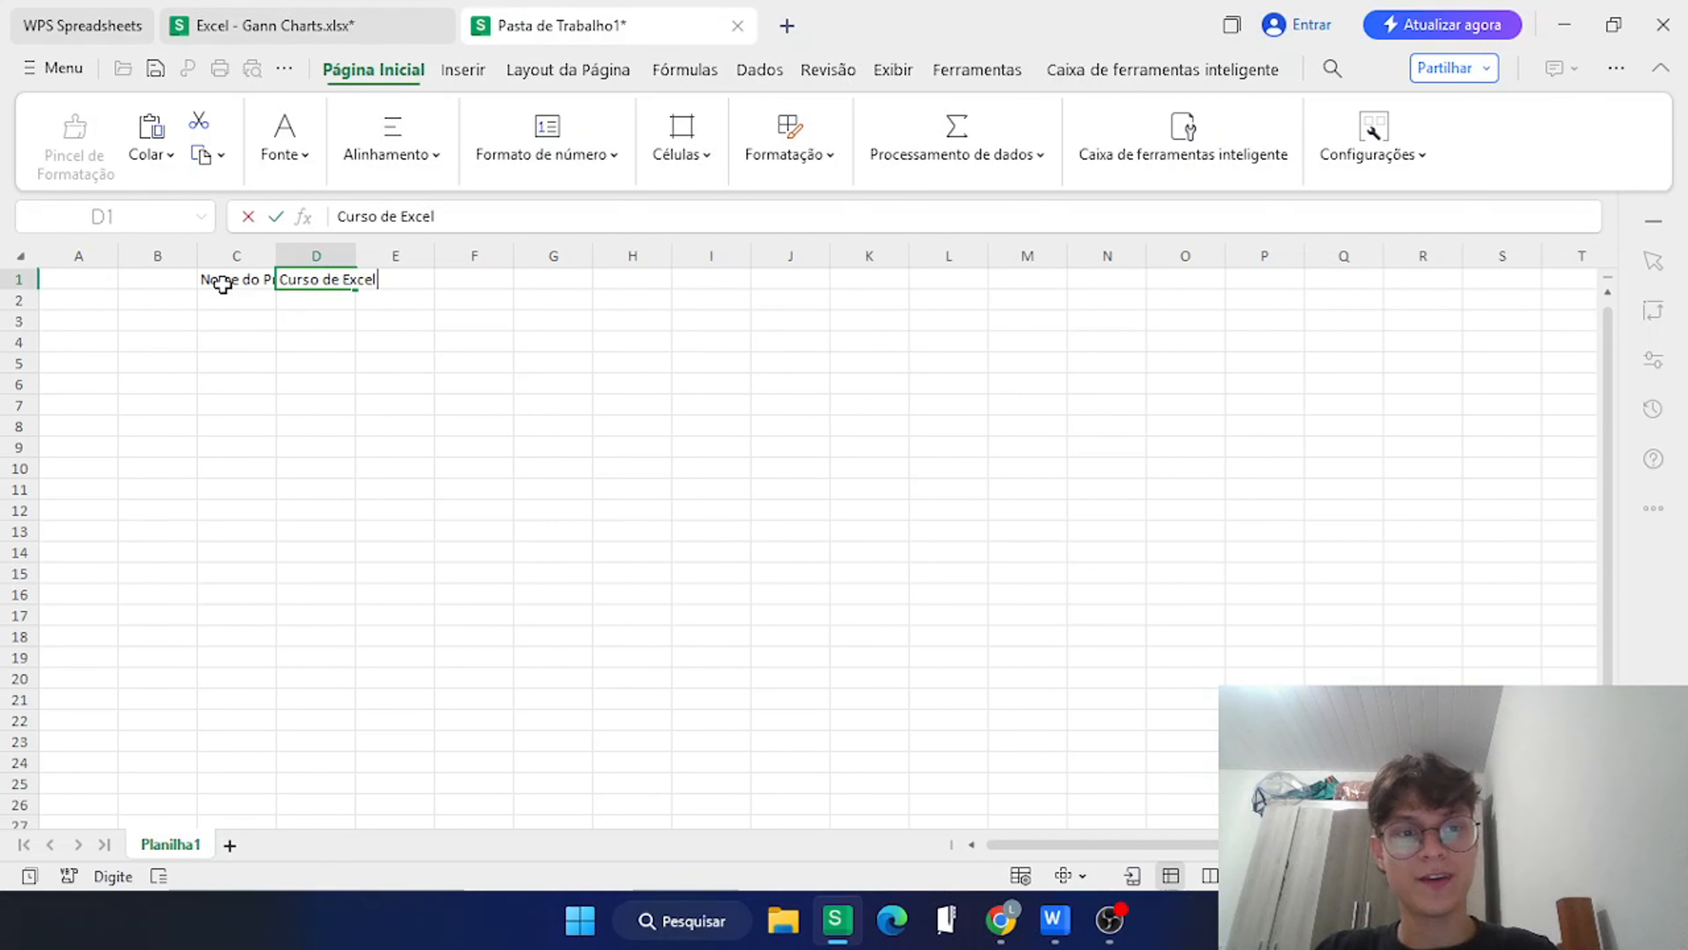
key(Return)
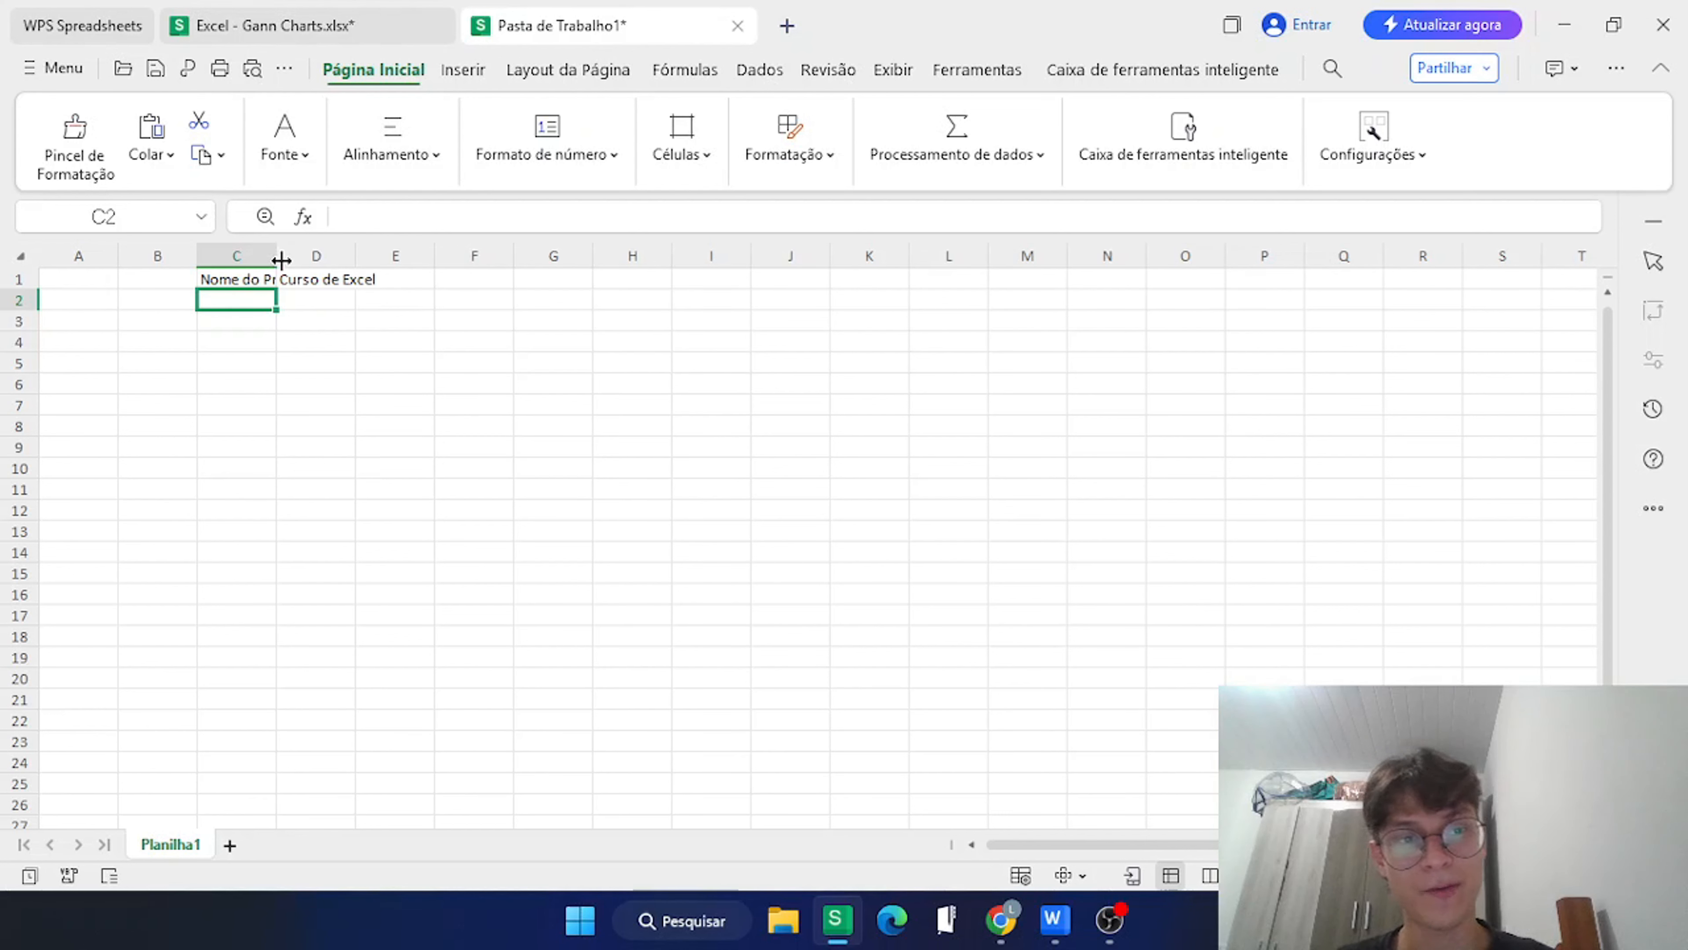
mouse_move(281, 260)
mouse_down()
mouse_move(255, 260)
mouse_move(306, 260)
mouse_up()
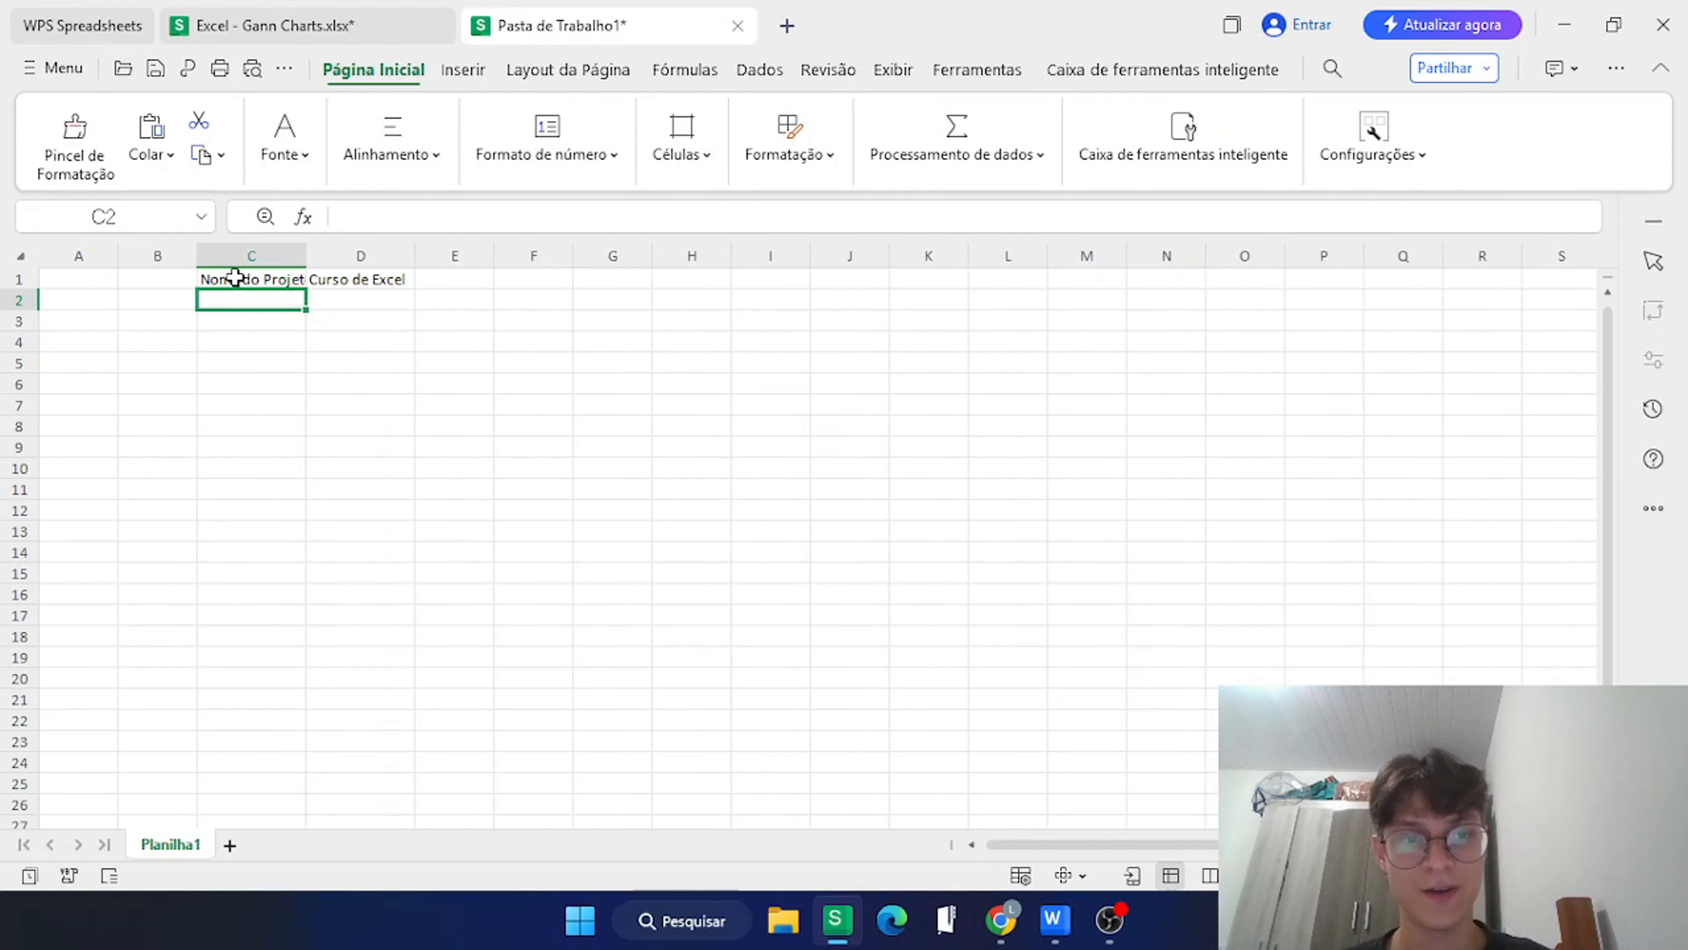
text(D)
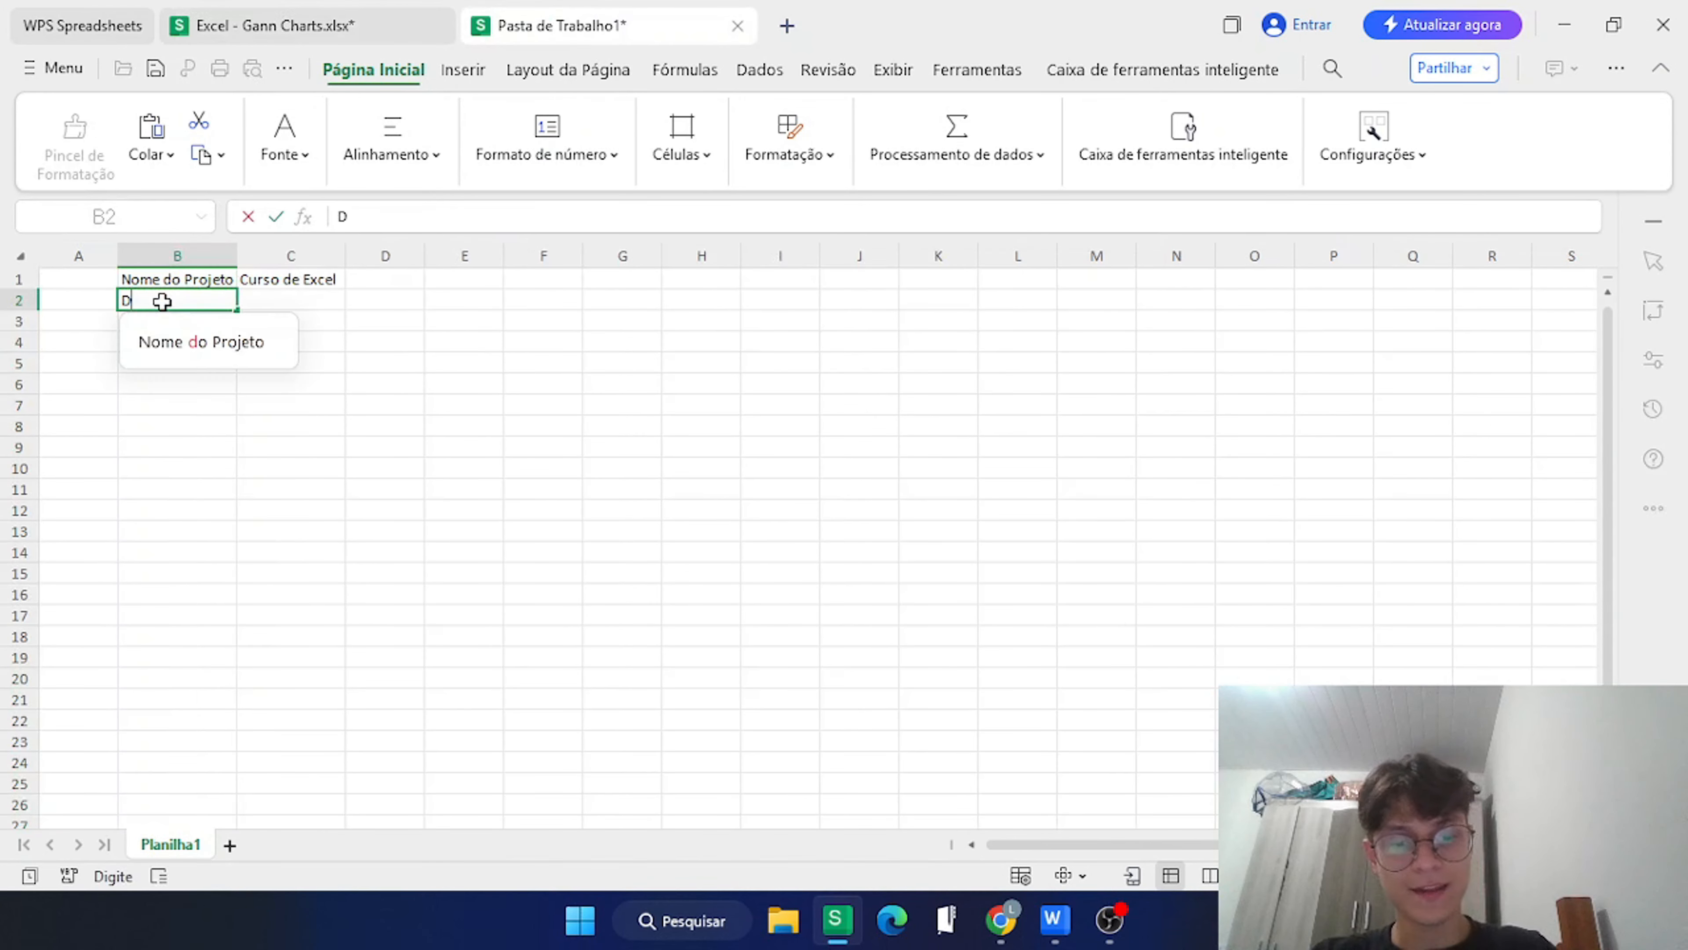
text(ata de)
key(BackSpace)
key(BackSpace)
key(BackSpace)
key(BackSpace)
key(BackSpace)
key(BackSpace)
key(BackSpace)
text(\Data)
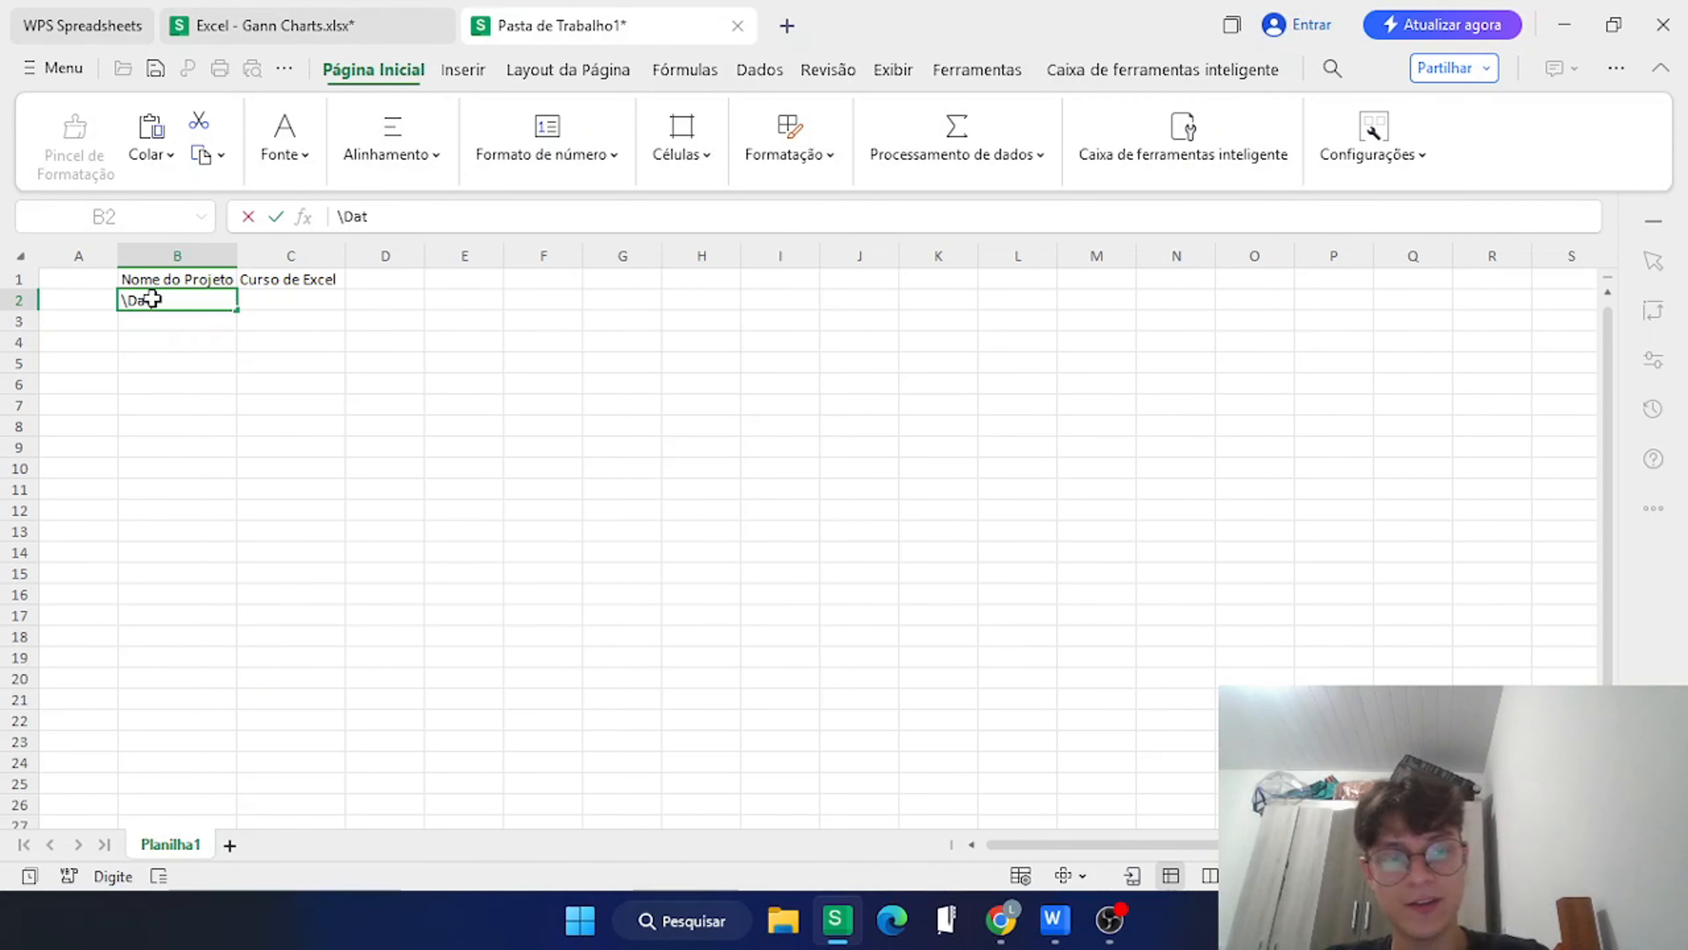
key(BackSpace)
key(BackSpace)
key(BackSpace)
key(BackSpace)
key(BackSpace)
Enter the label "Data de início" in B2 with the date 01/01/2025 in C2.
text(D)
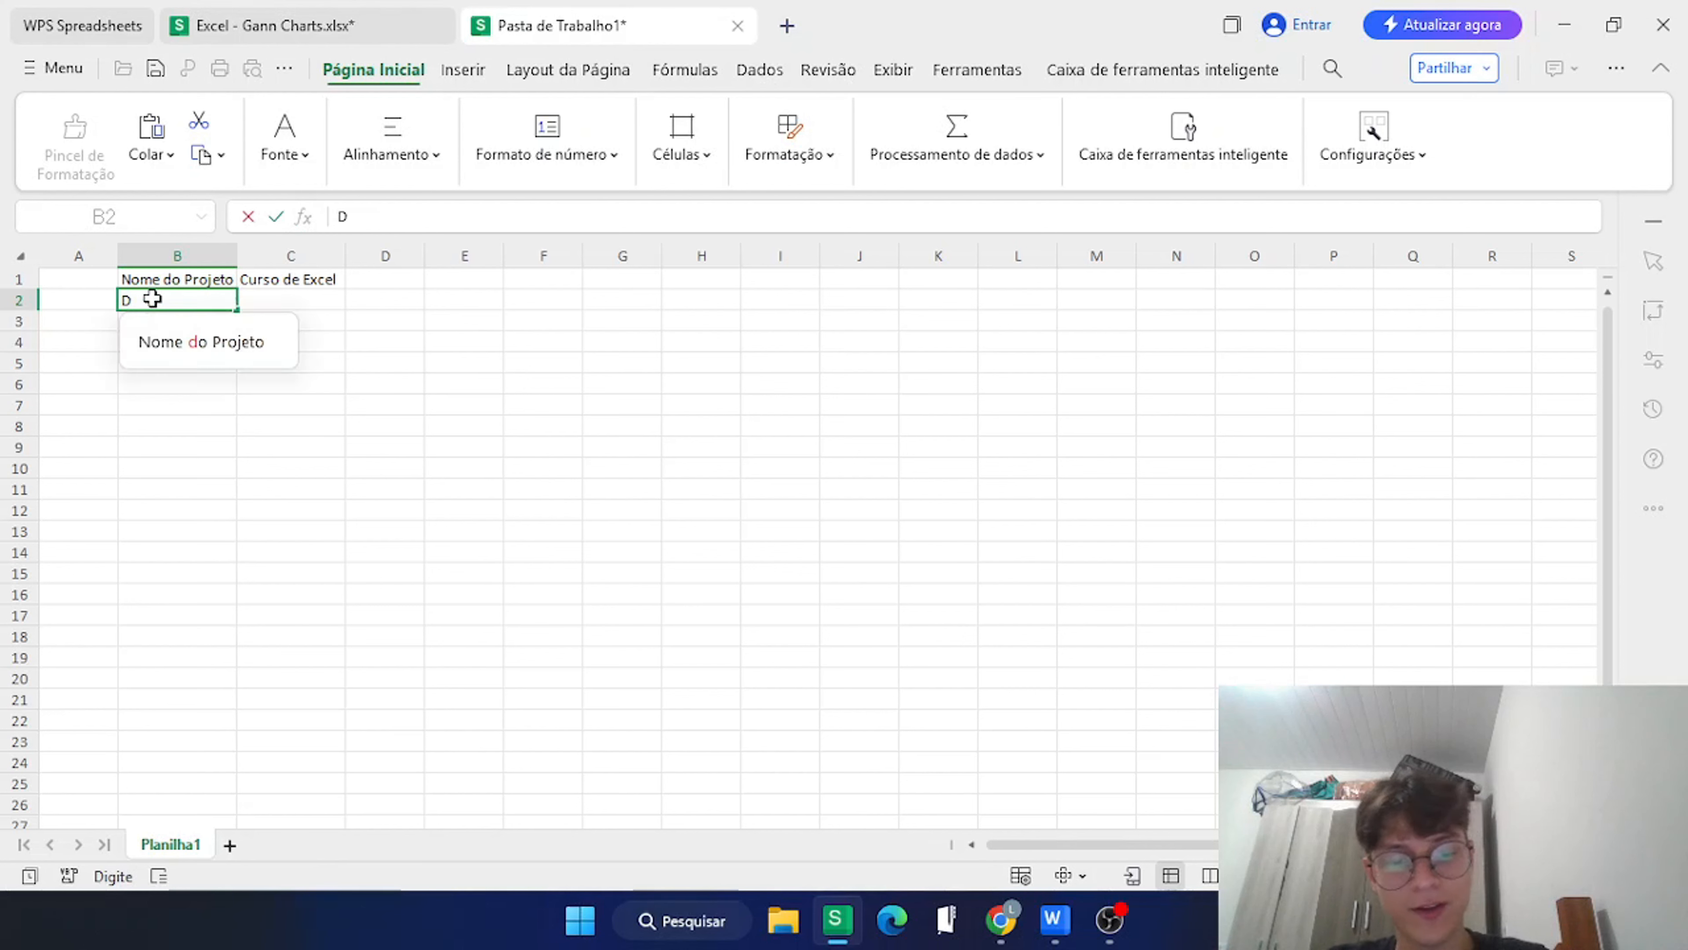
text(ata)
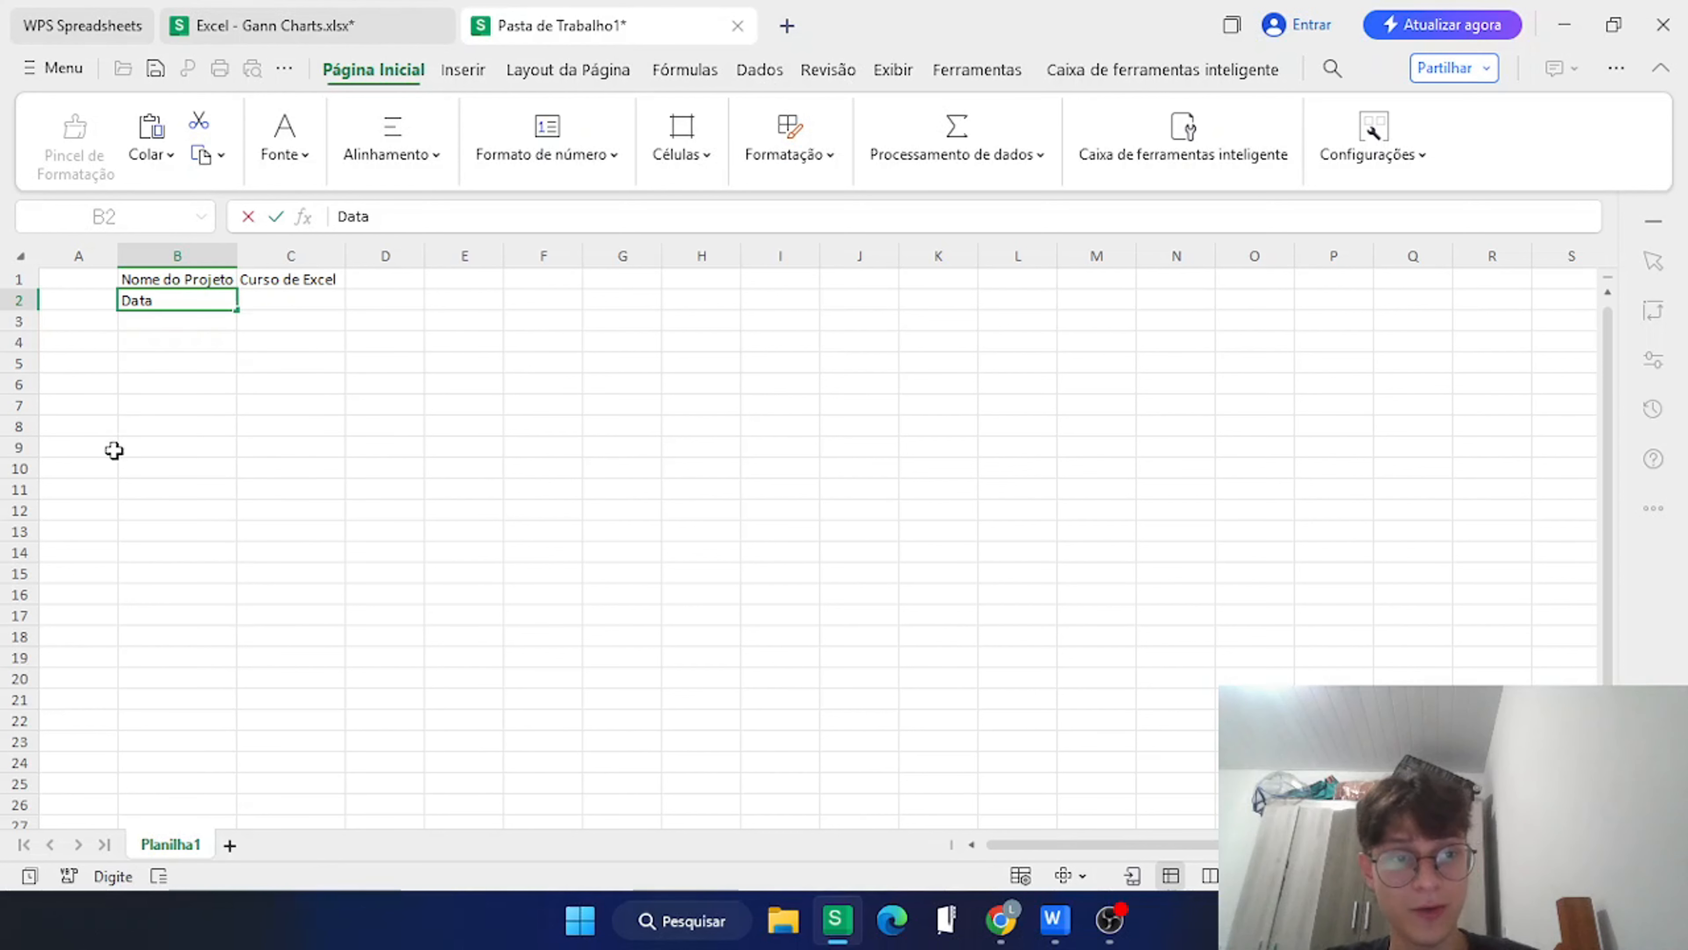
text( de)
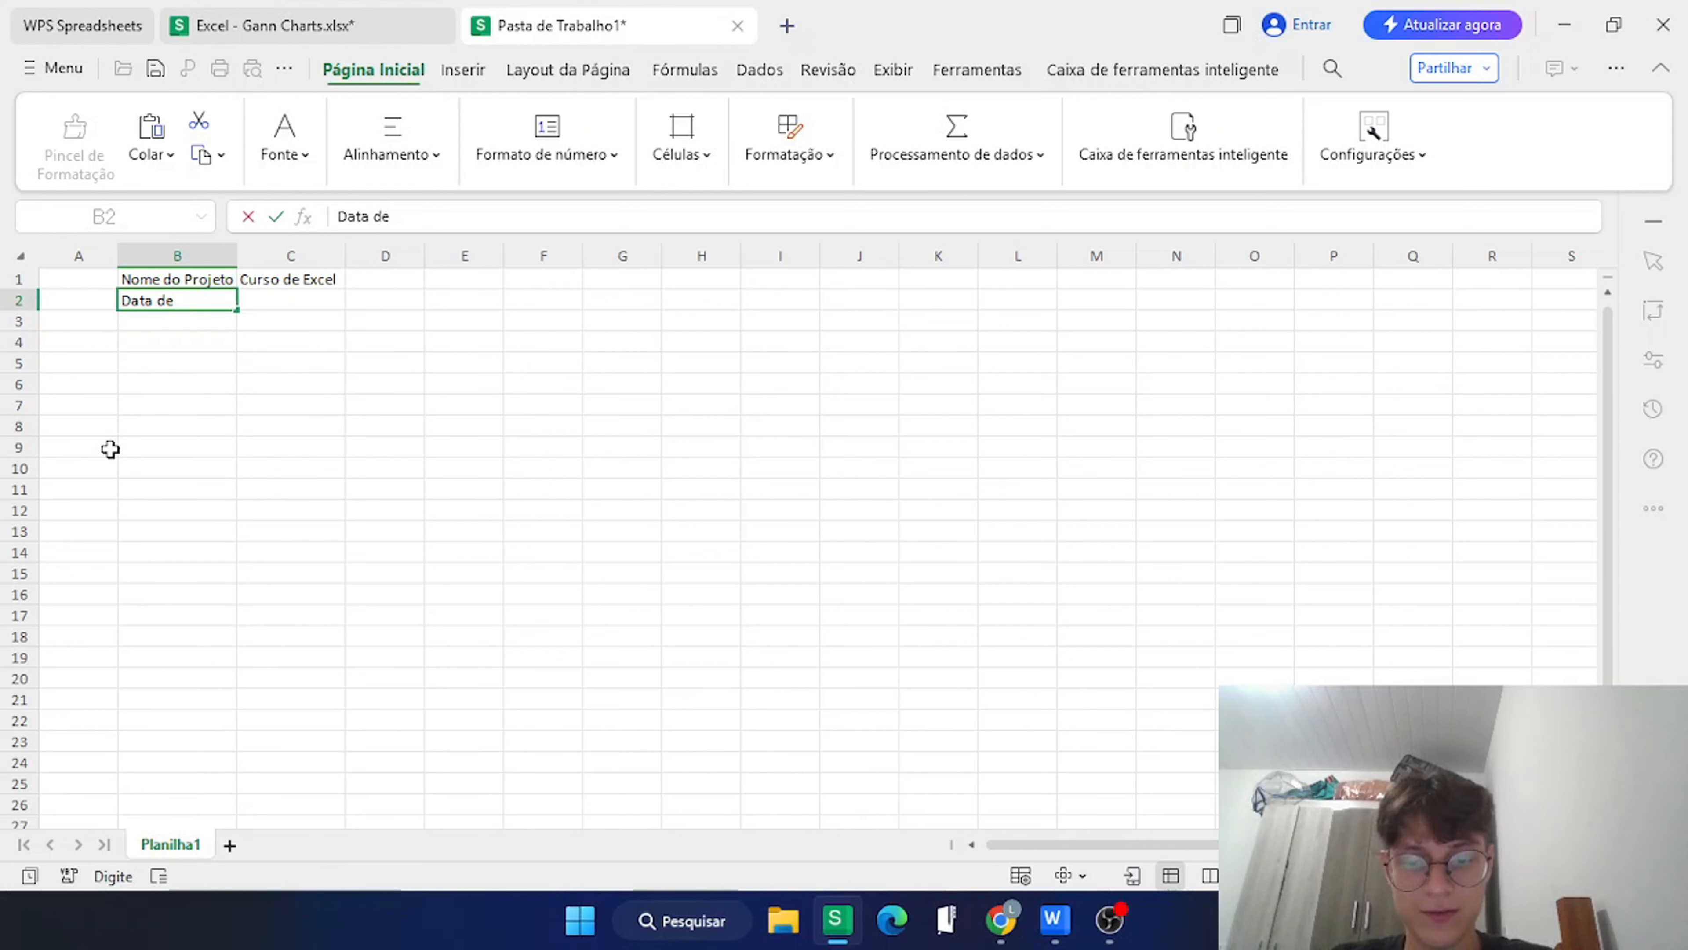
text( início)
key(Tab)
text(0)
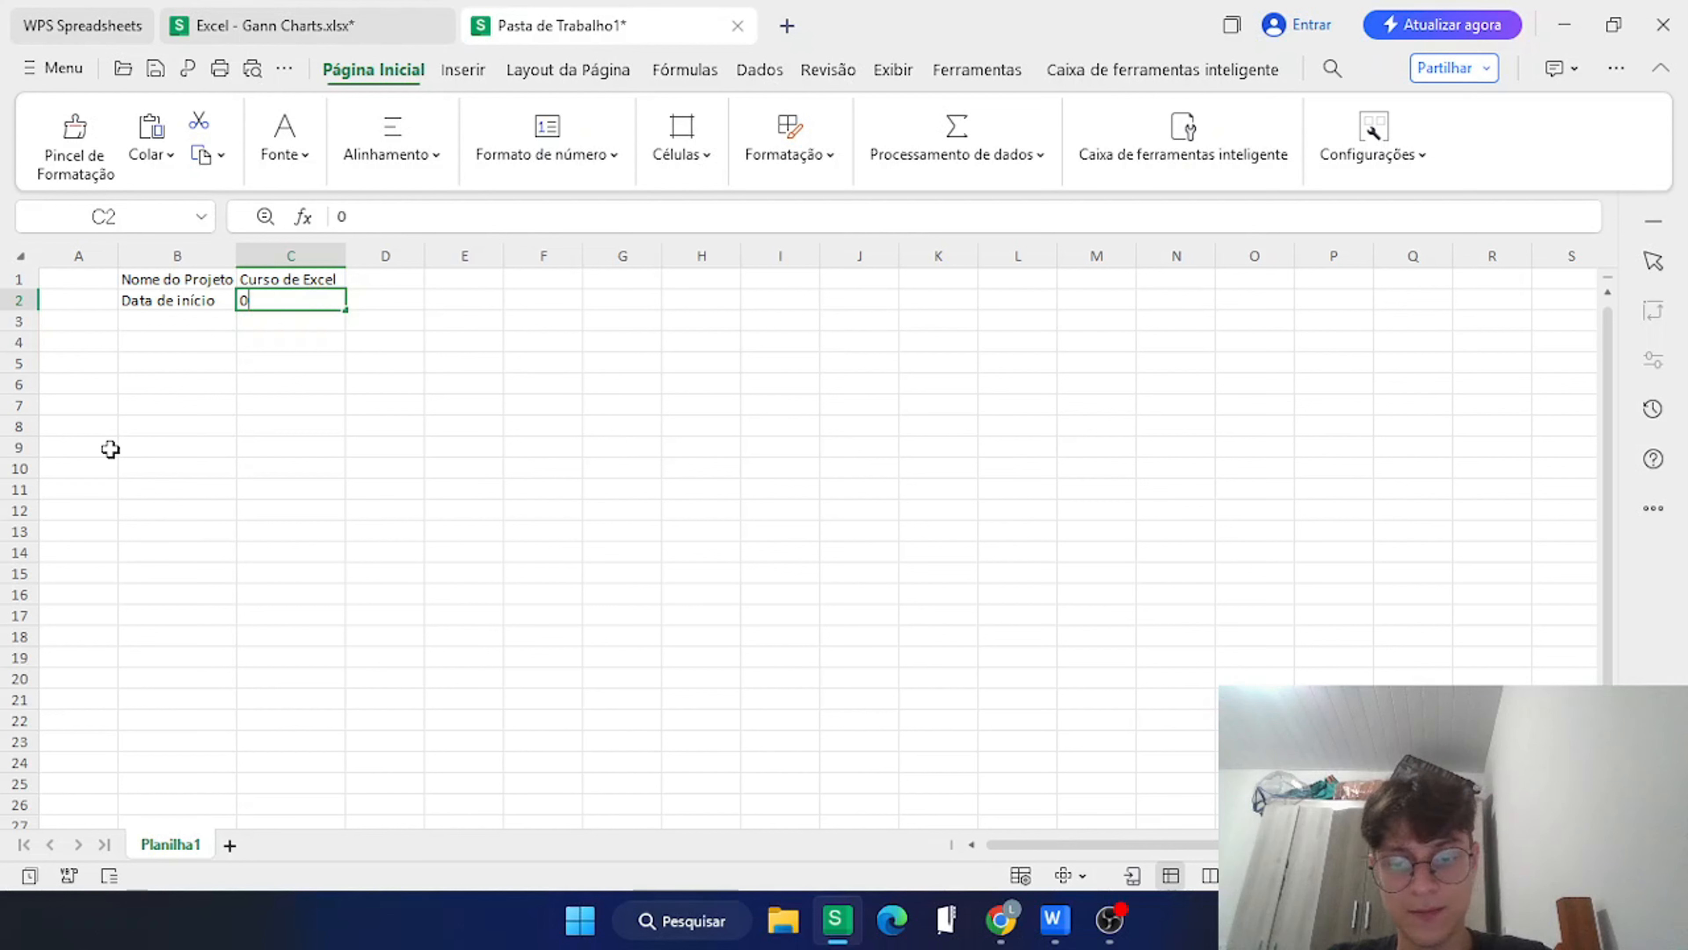
text(1/01/2025)
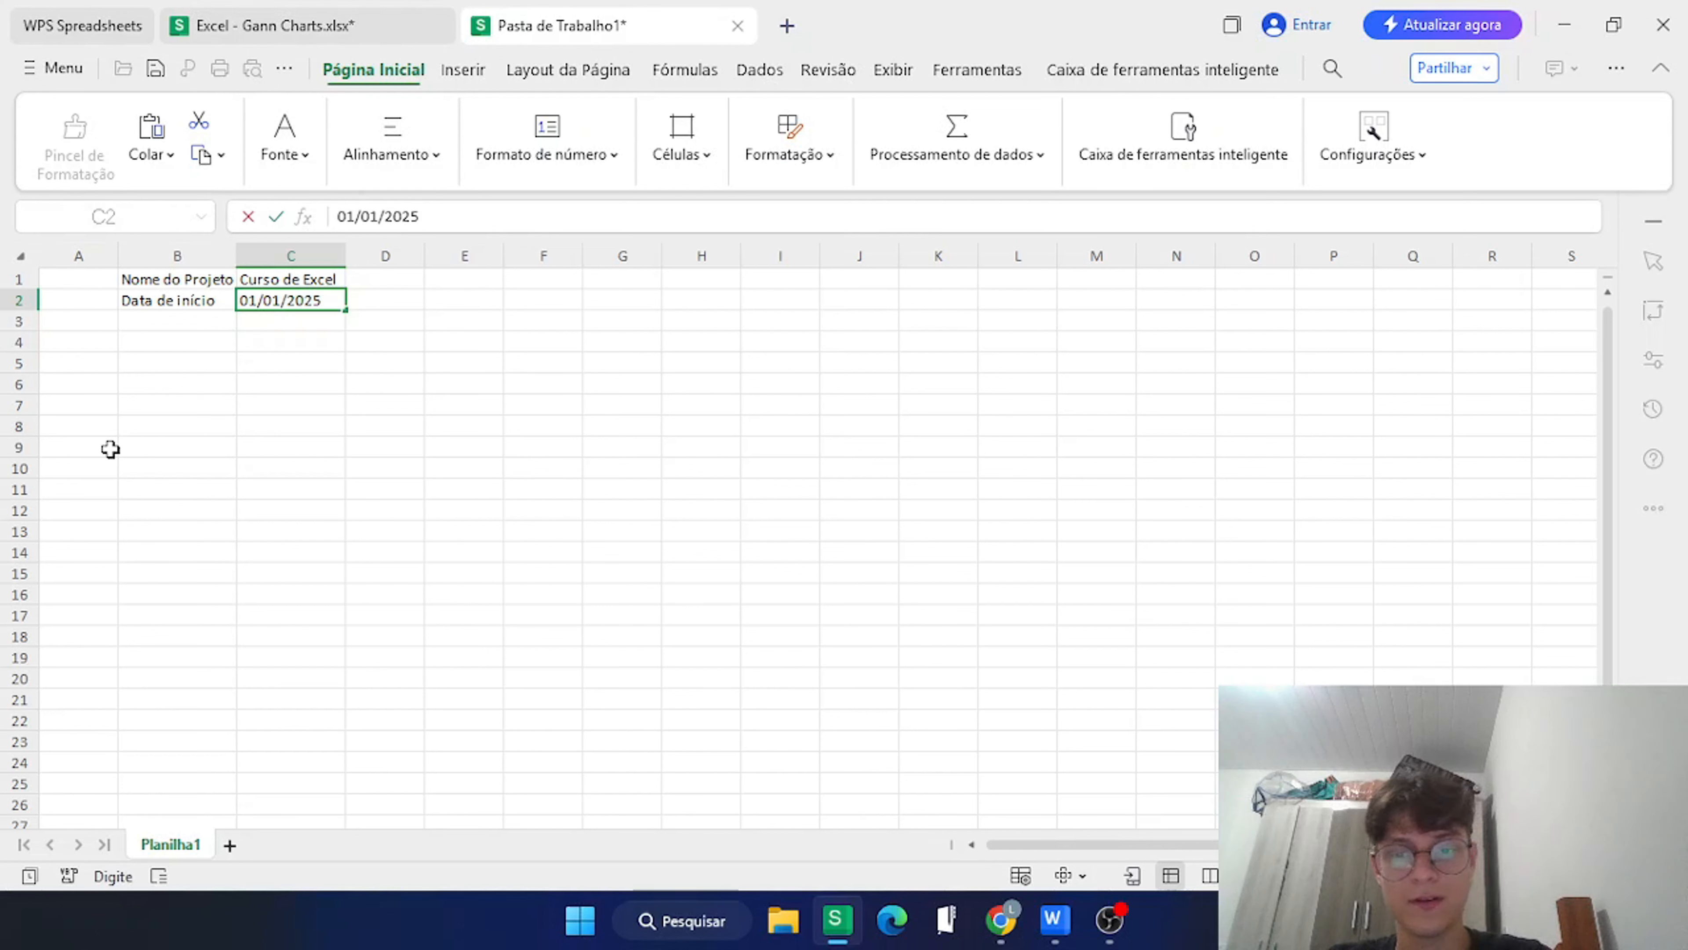
key(Return)
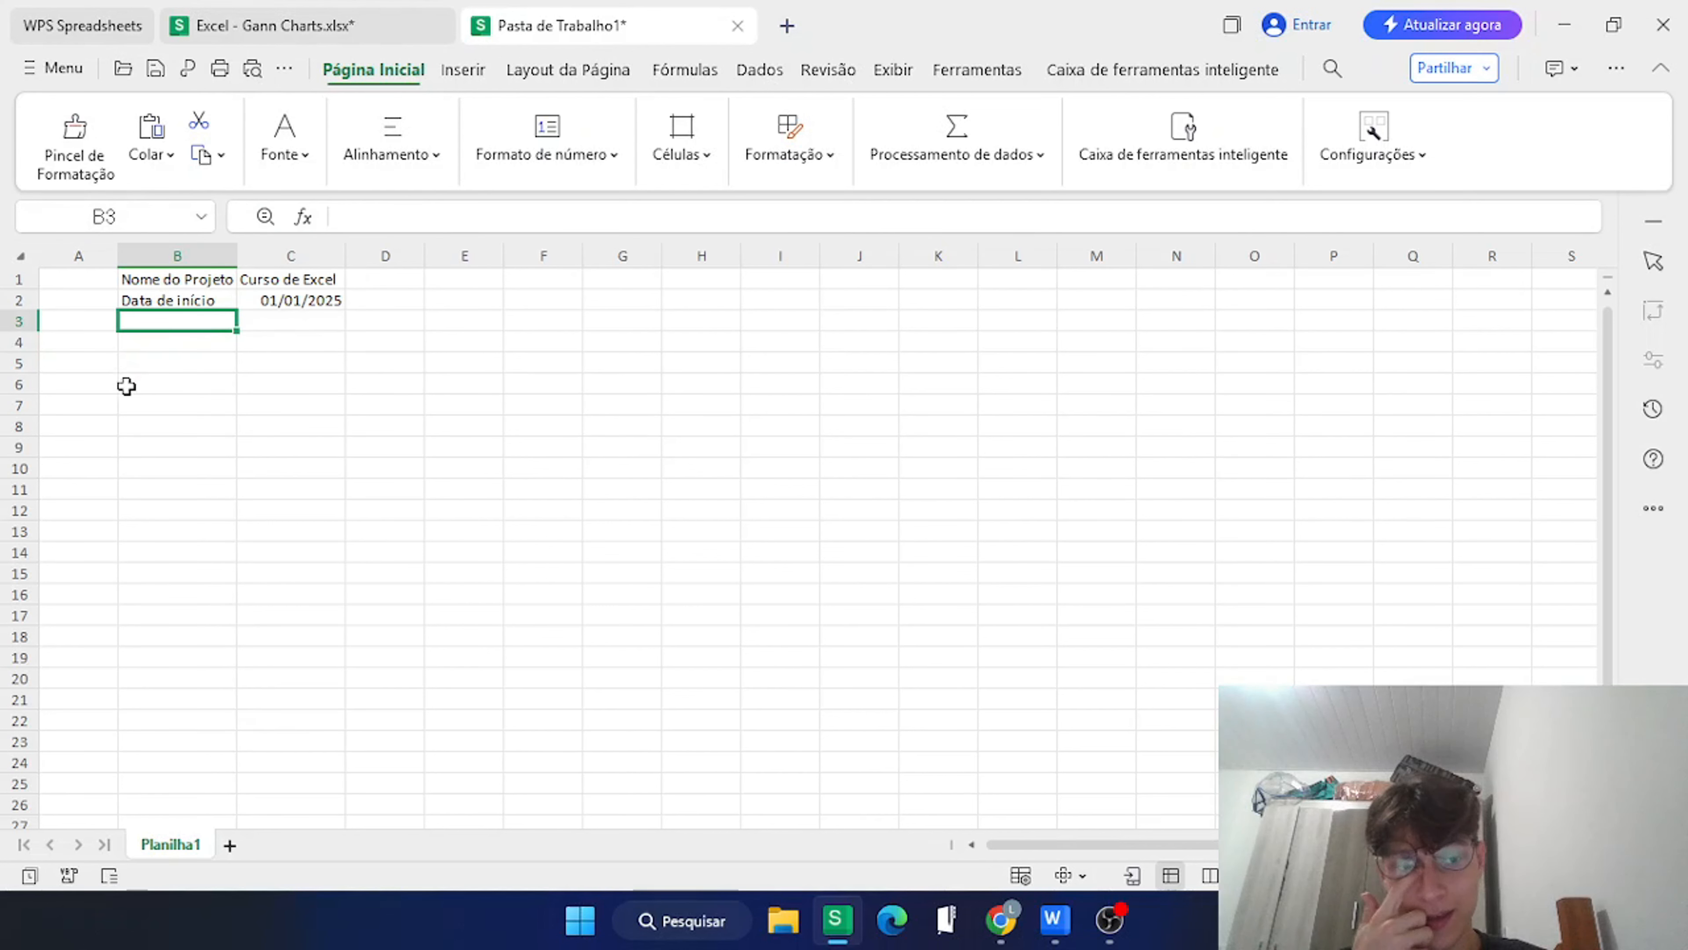
Enter the table headers "#", "Atividade" and "Responsável" in cells A4 to C4.
click(83, 342)
text(#)
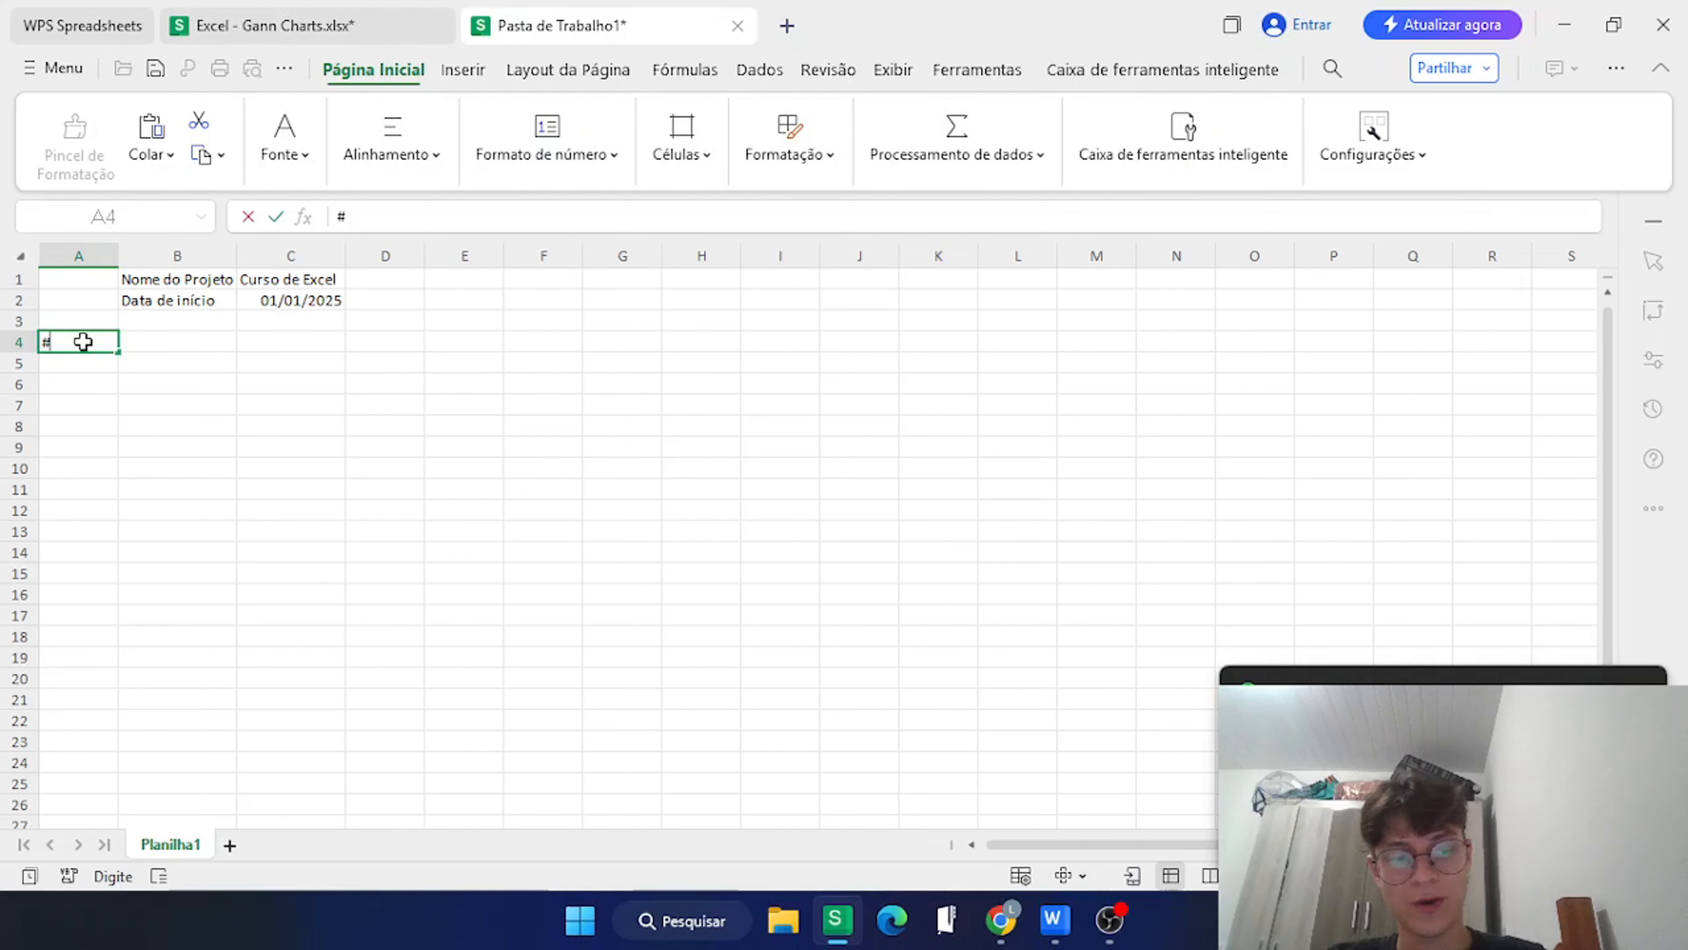
key(Tab)
text(Atividade)
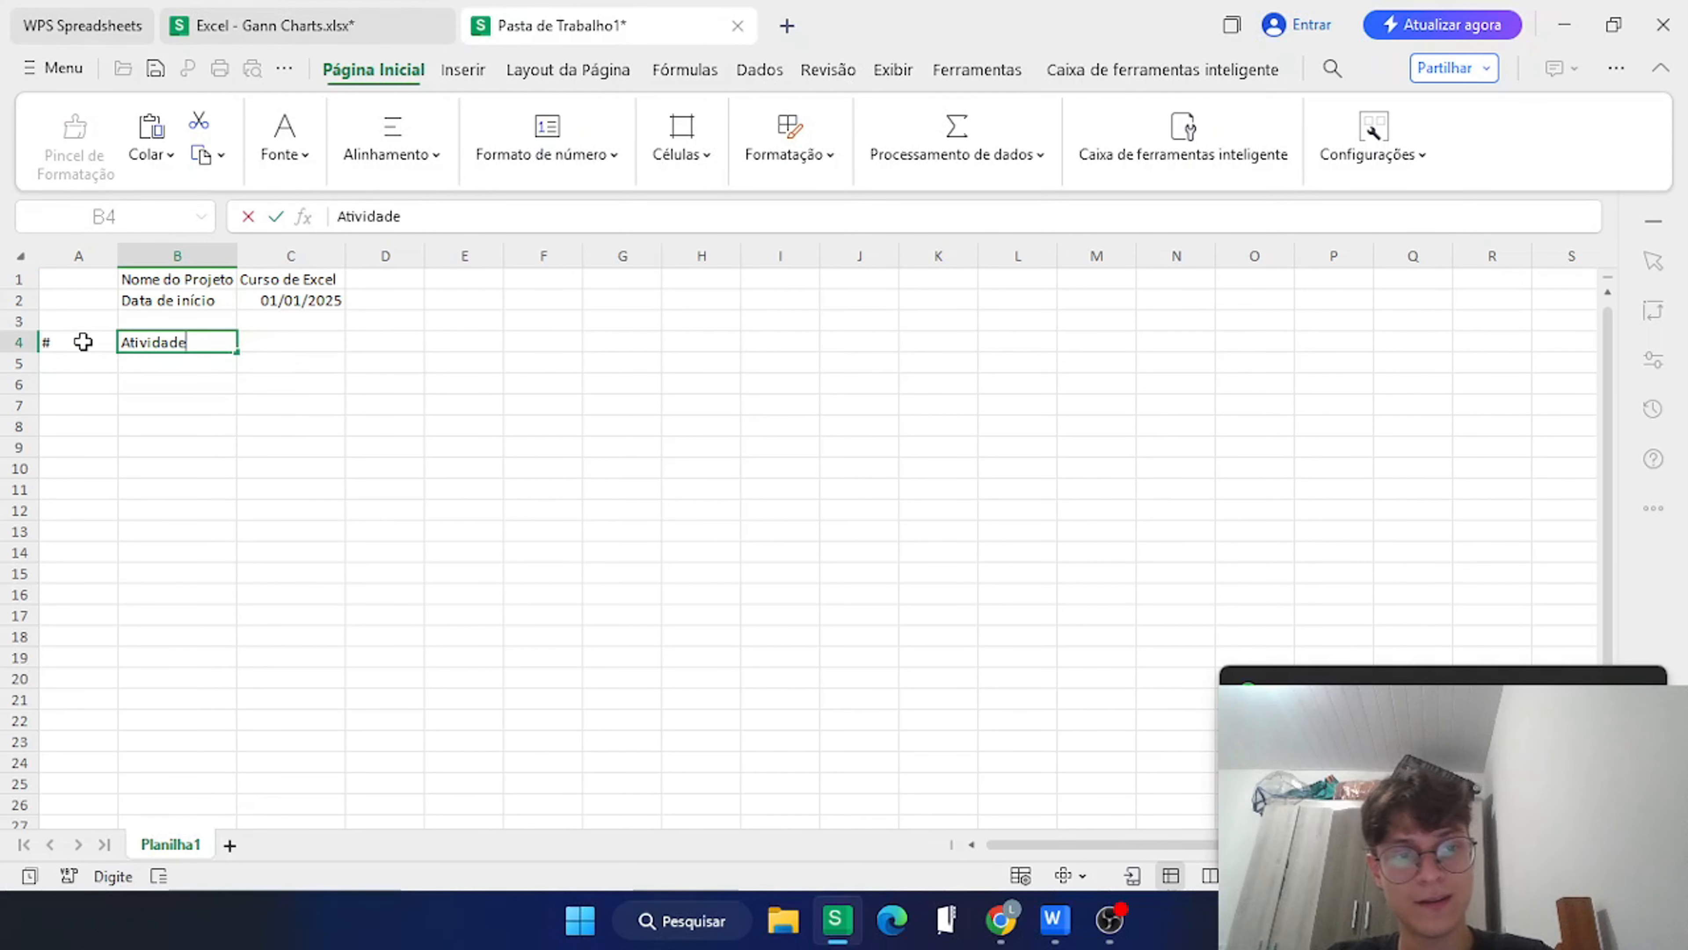
key(Tab)
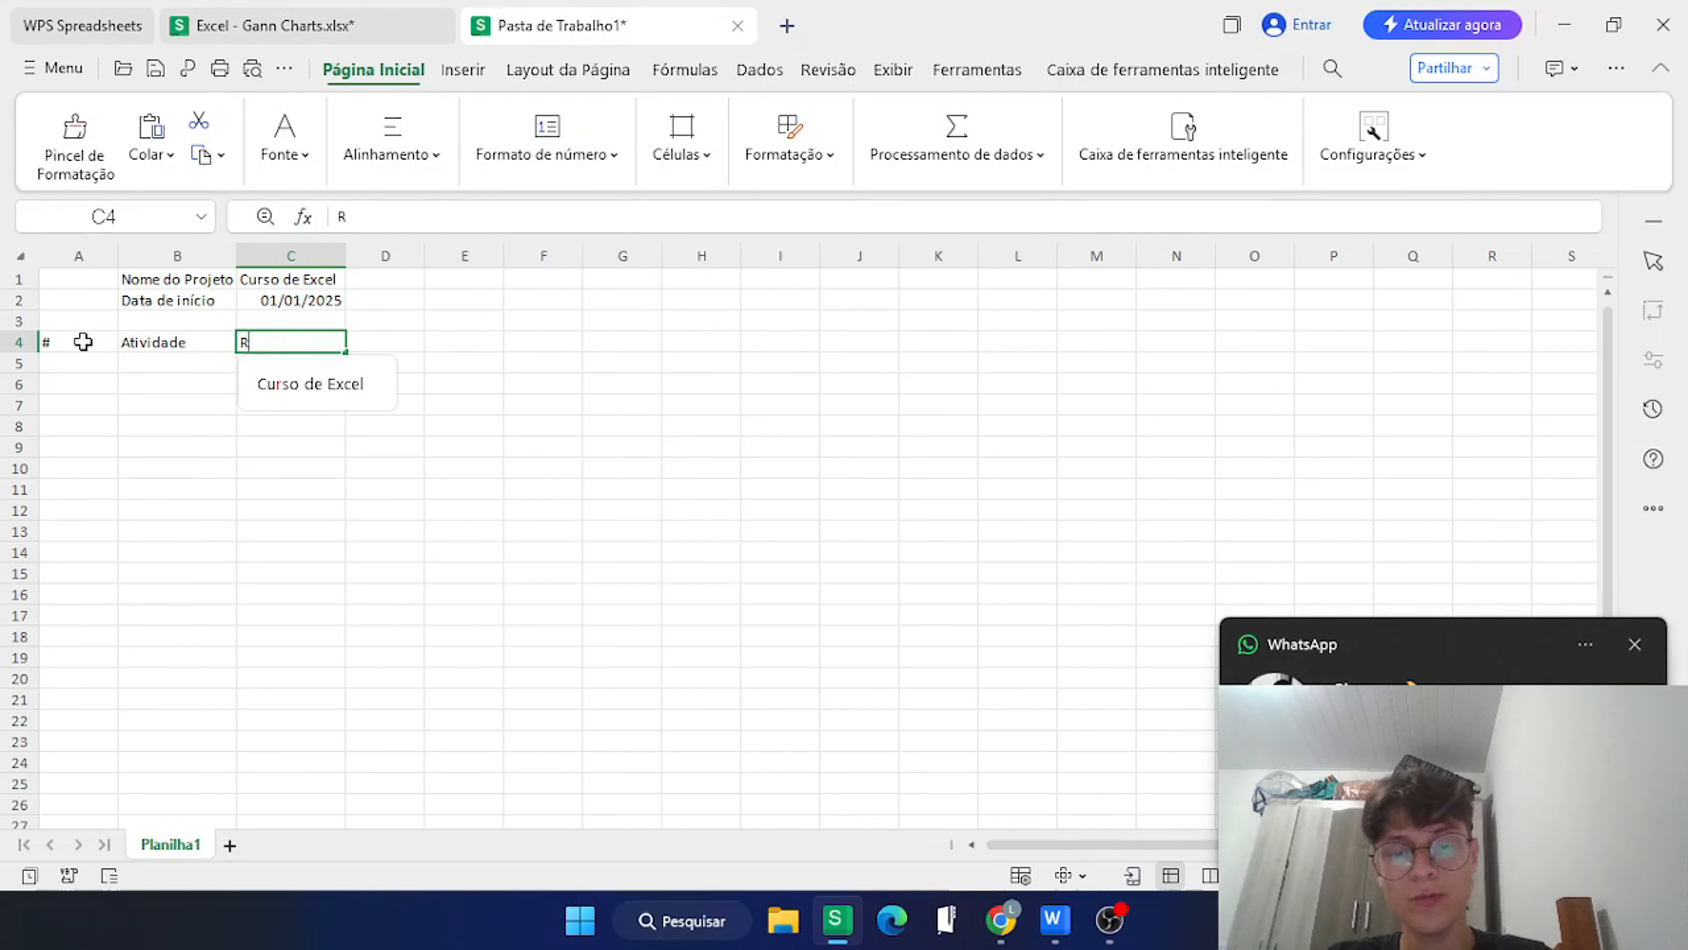
text(Responsável)
key(Tab)
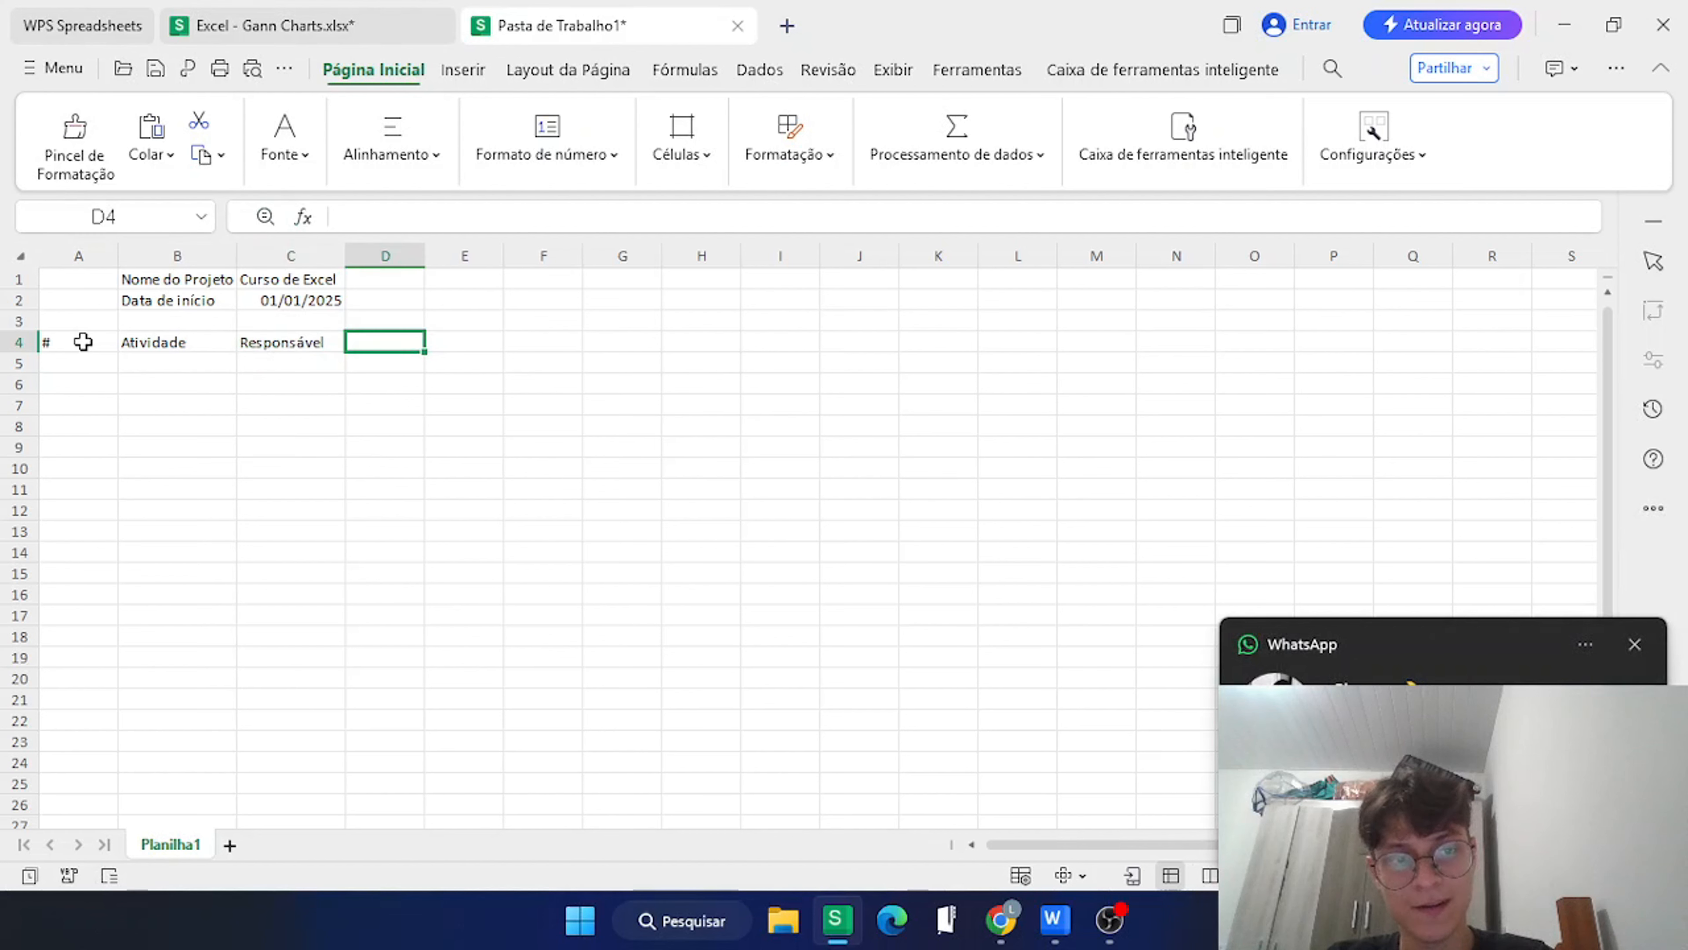
text(Come)
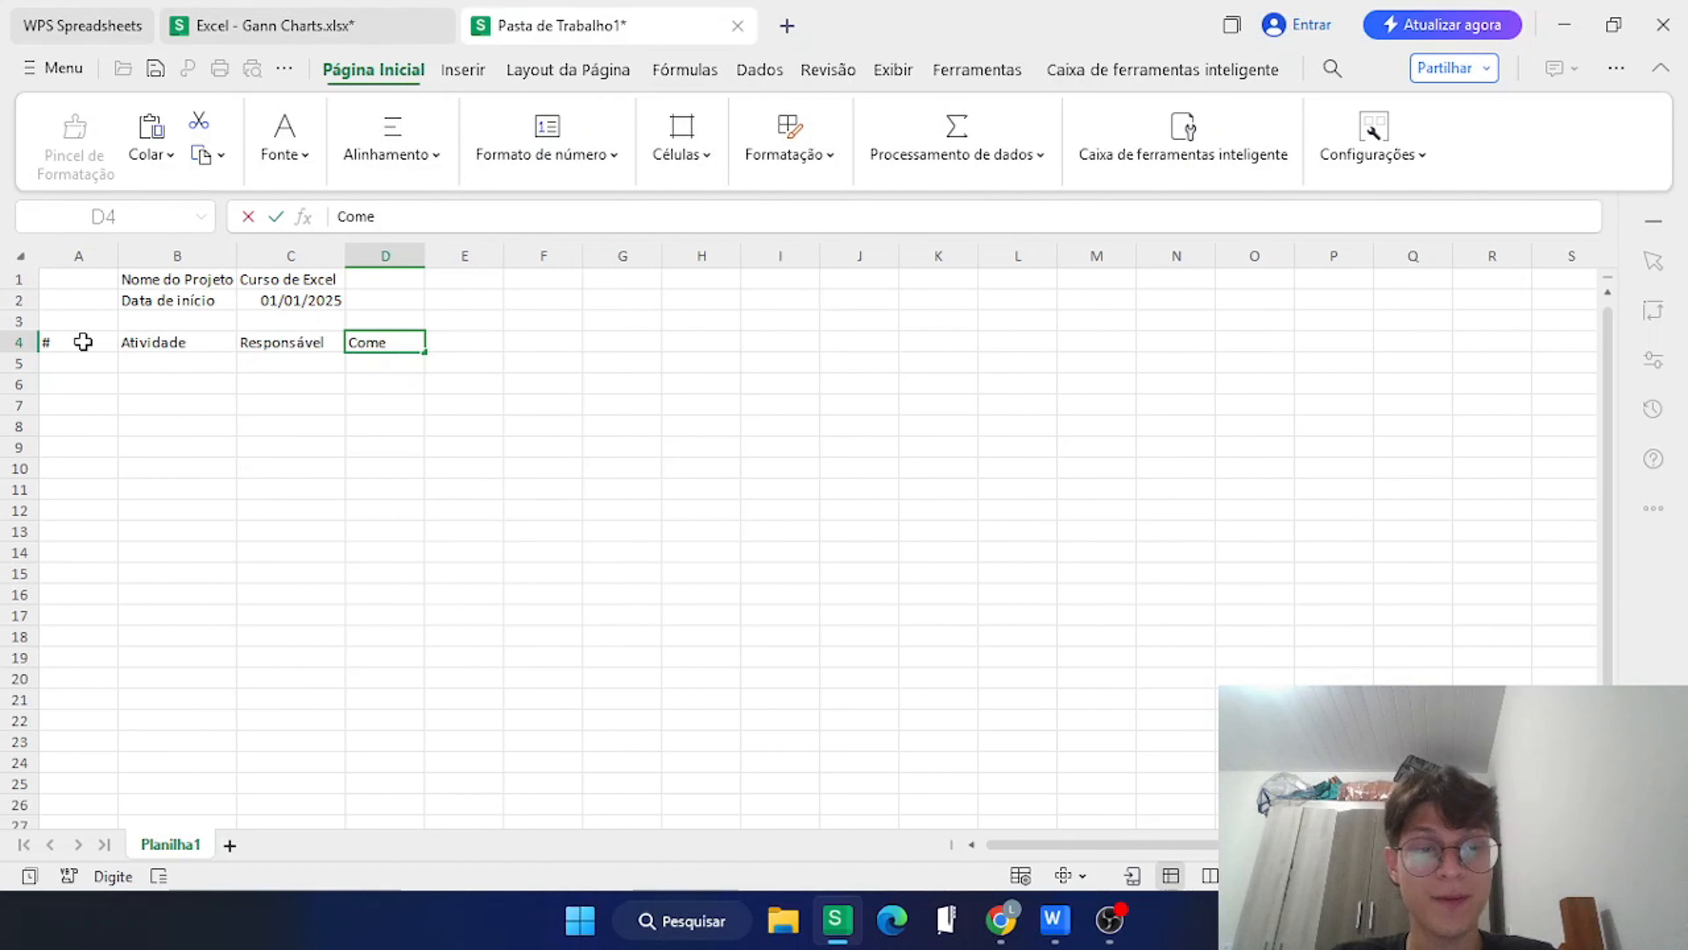
key(BackSpace)
key(BackSpace)
key(BackSpace)
key(BackSpace)
Complete the header row in D4 to G4 with "Início", "Fim", "Dias úteis" and "% Feita".
text(Início)
key(Tab)
text(Fim)
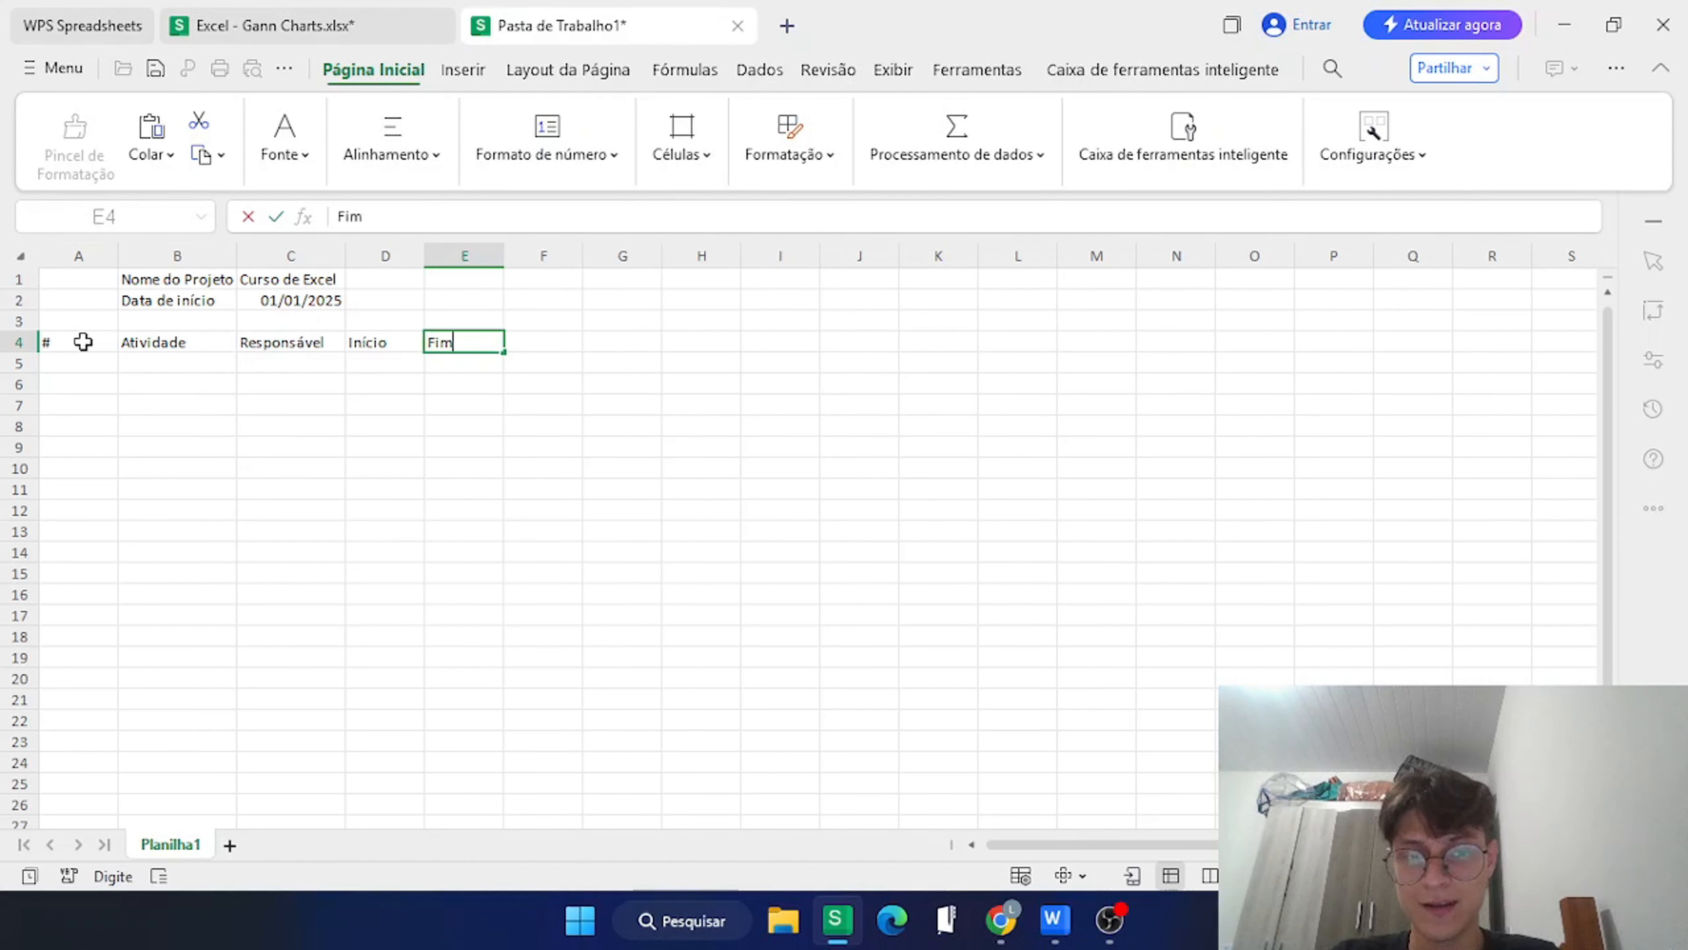
key(Tab)
text(Duração)
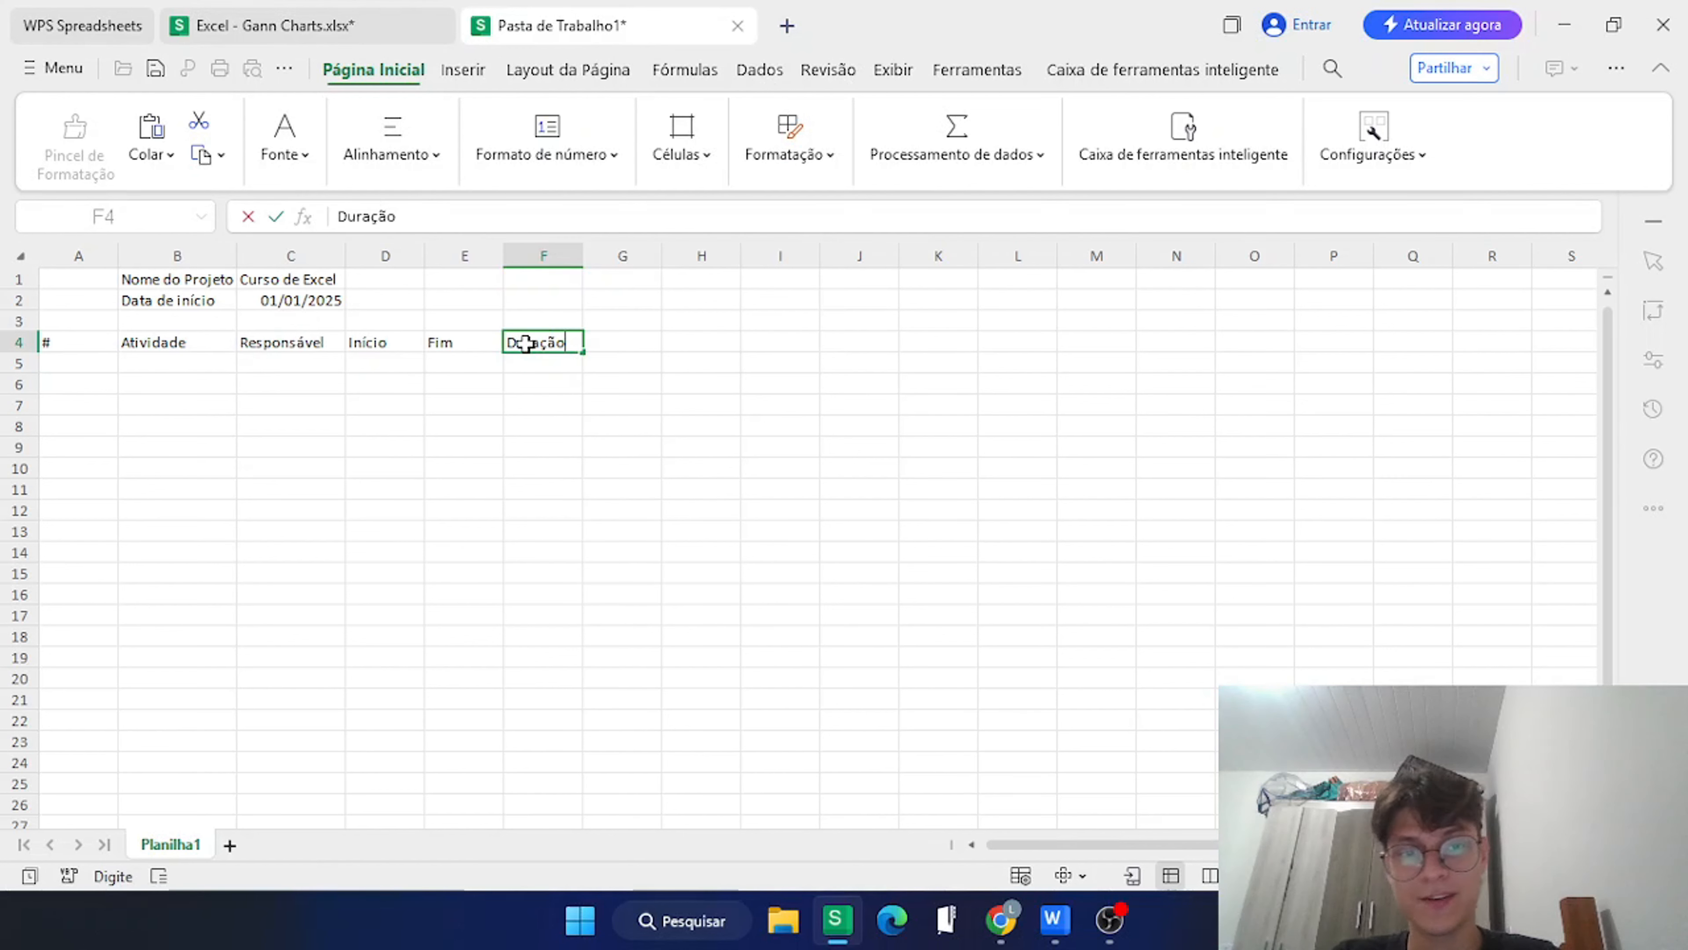
key(BackSpace)
text(%)
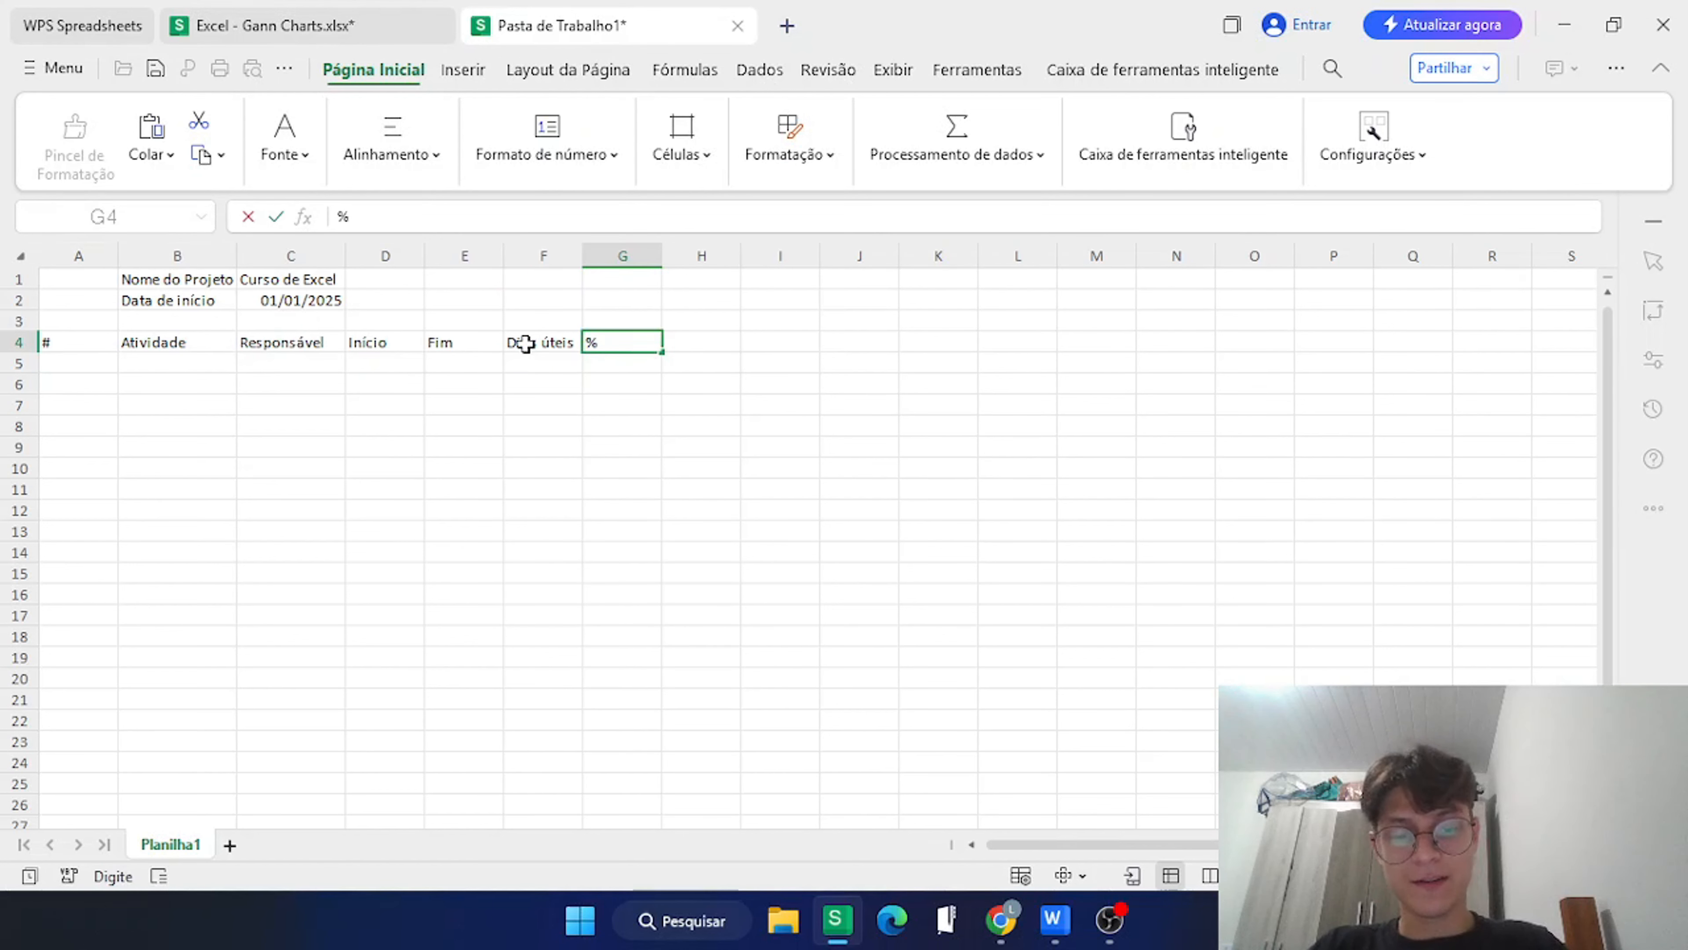
text( Feita)
key(Return)
Number the activity rows from 1 to 8 in cells A5 to A12.
text(1)
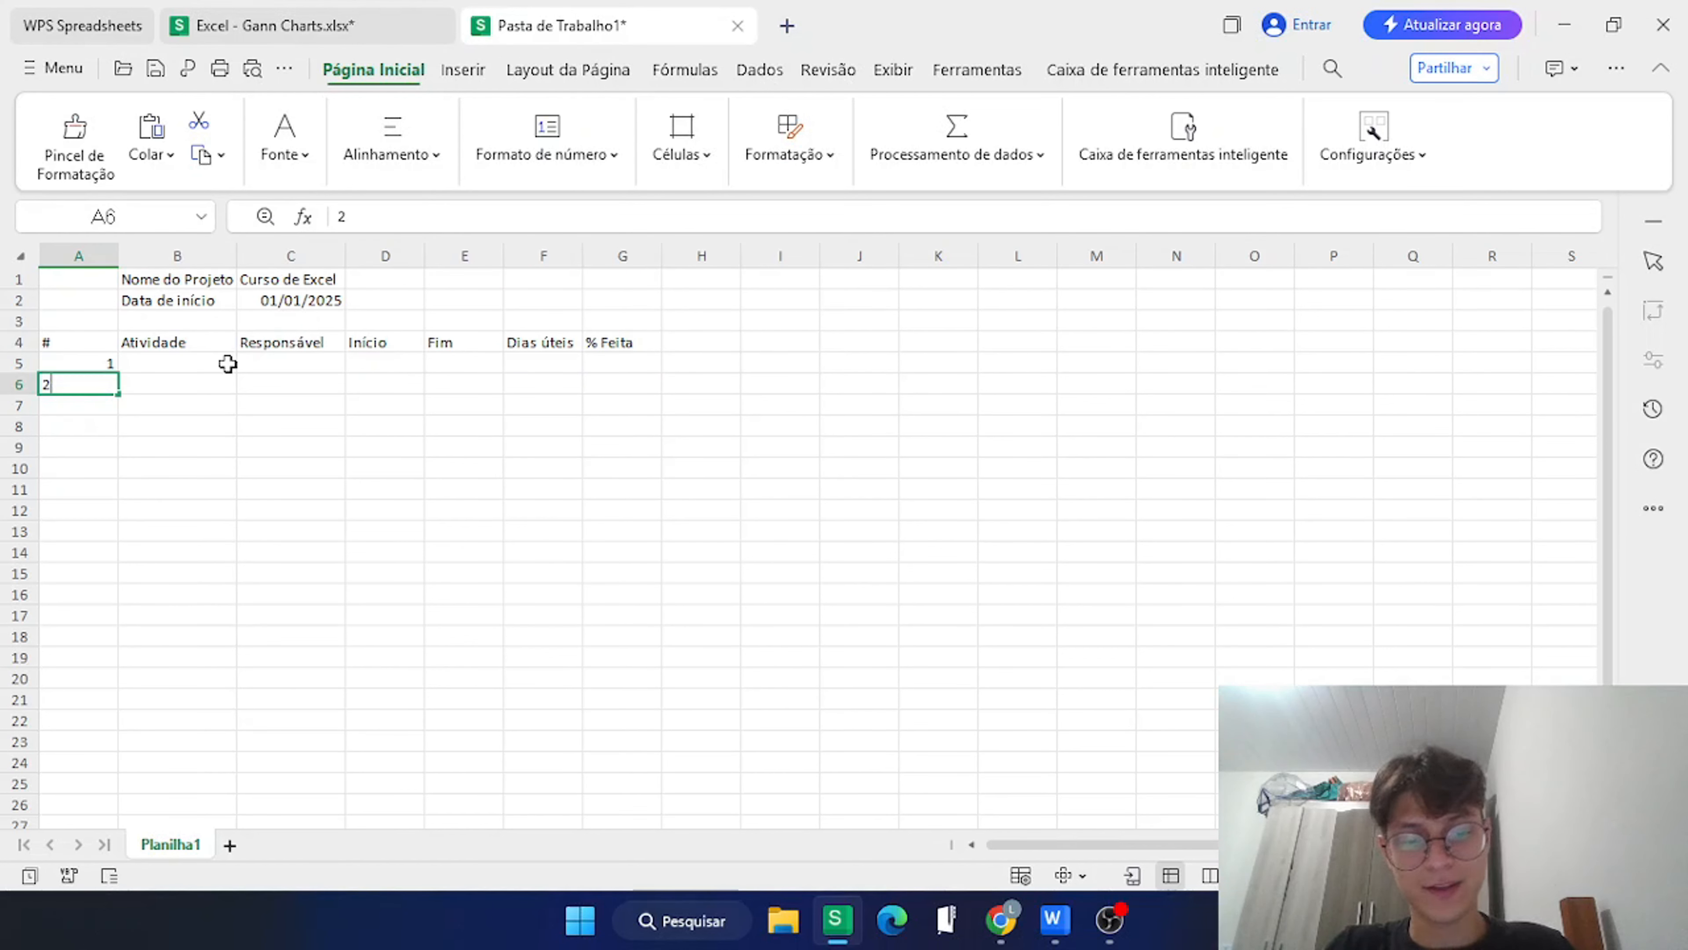
key(Return)
text(2)
key(Return)
text(3)
key(Return)
text(4 5 6 7 8)
click(222, 363)
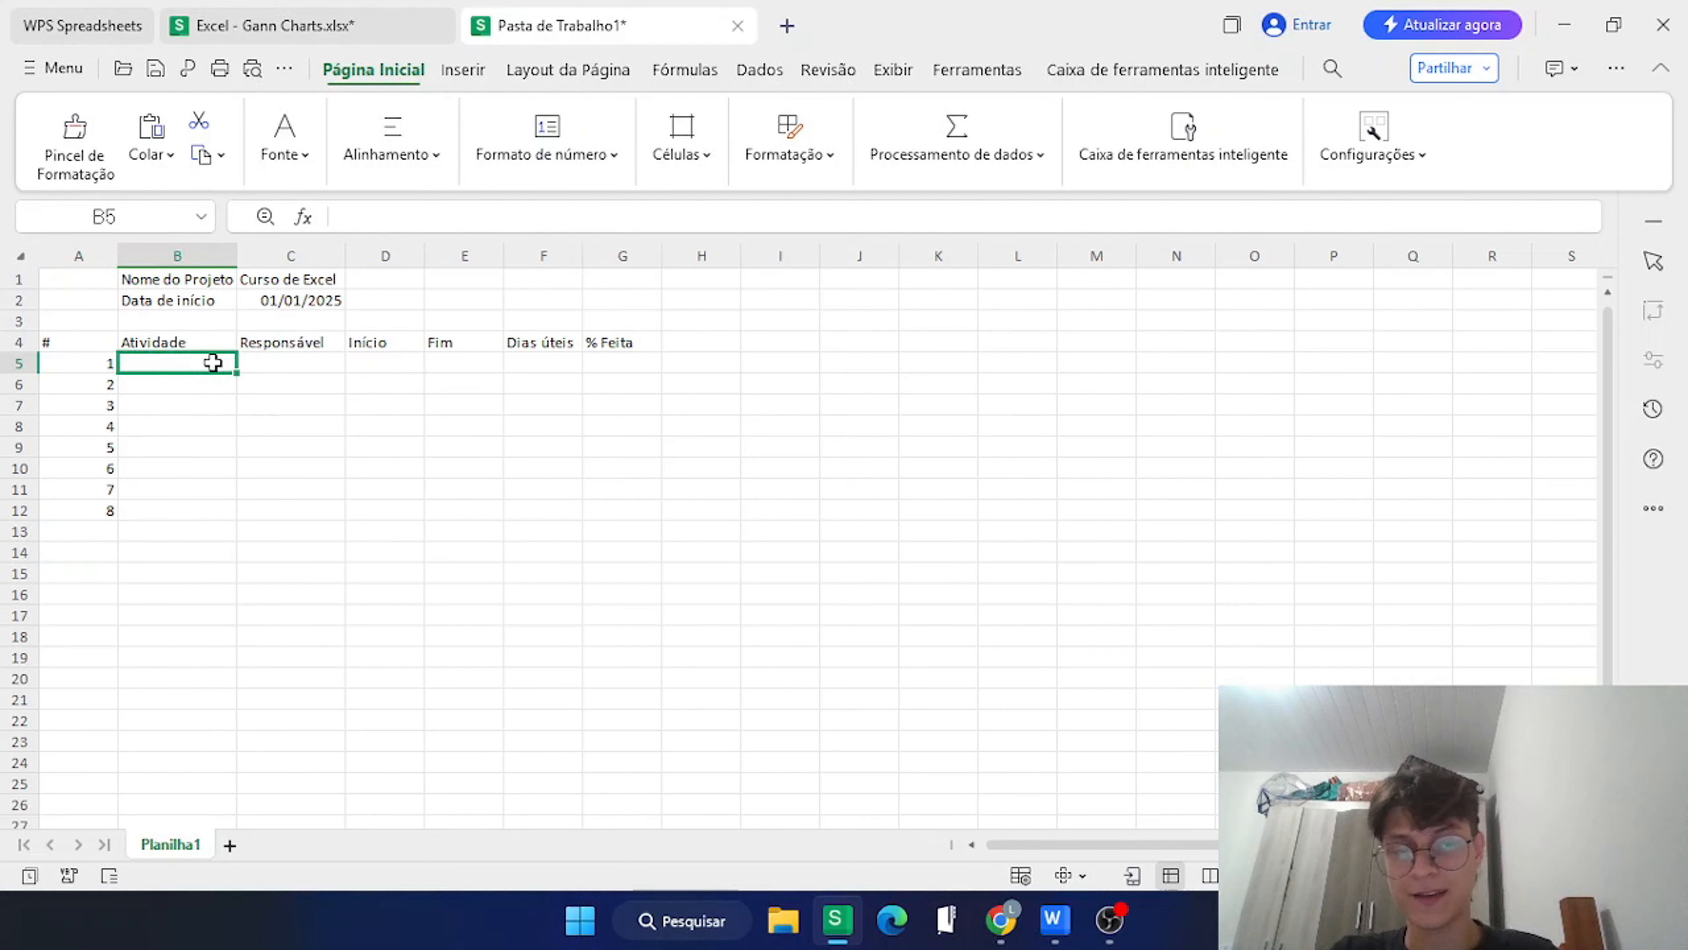
click(354, 365)
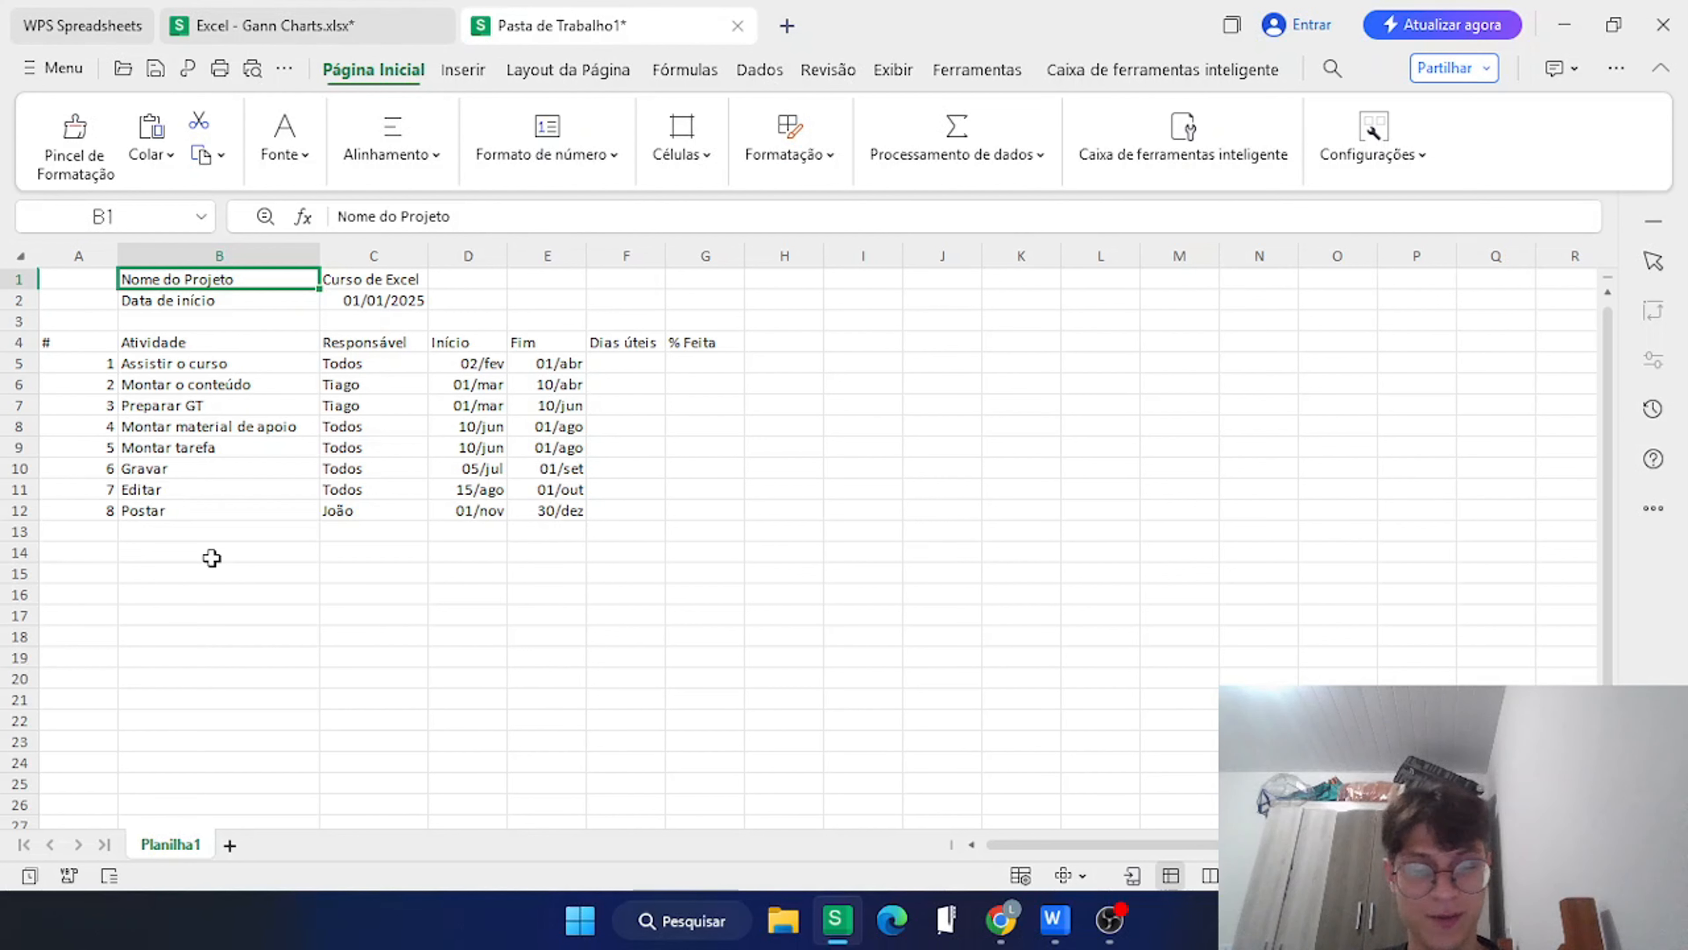
click(627, 279)
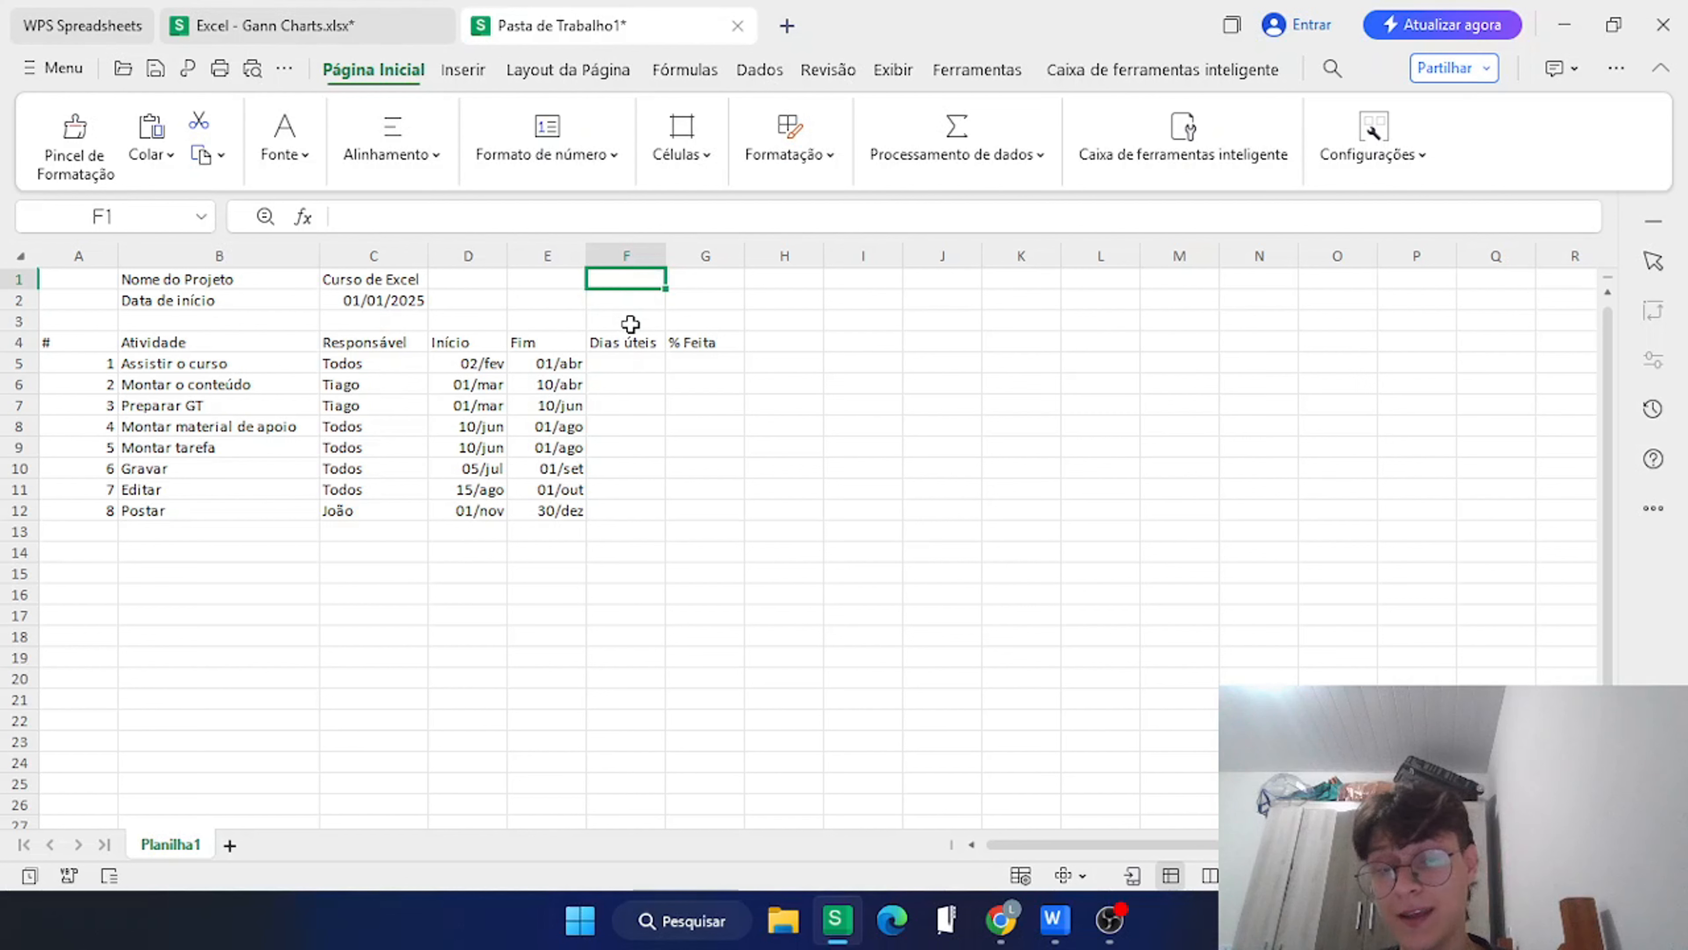
click(780, 286)
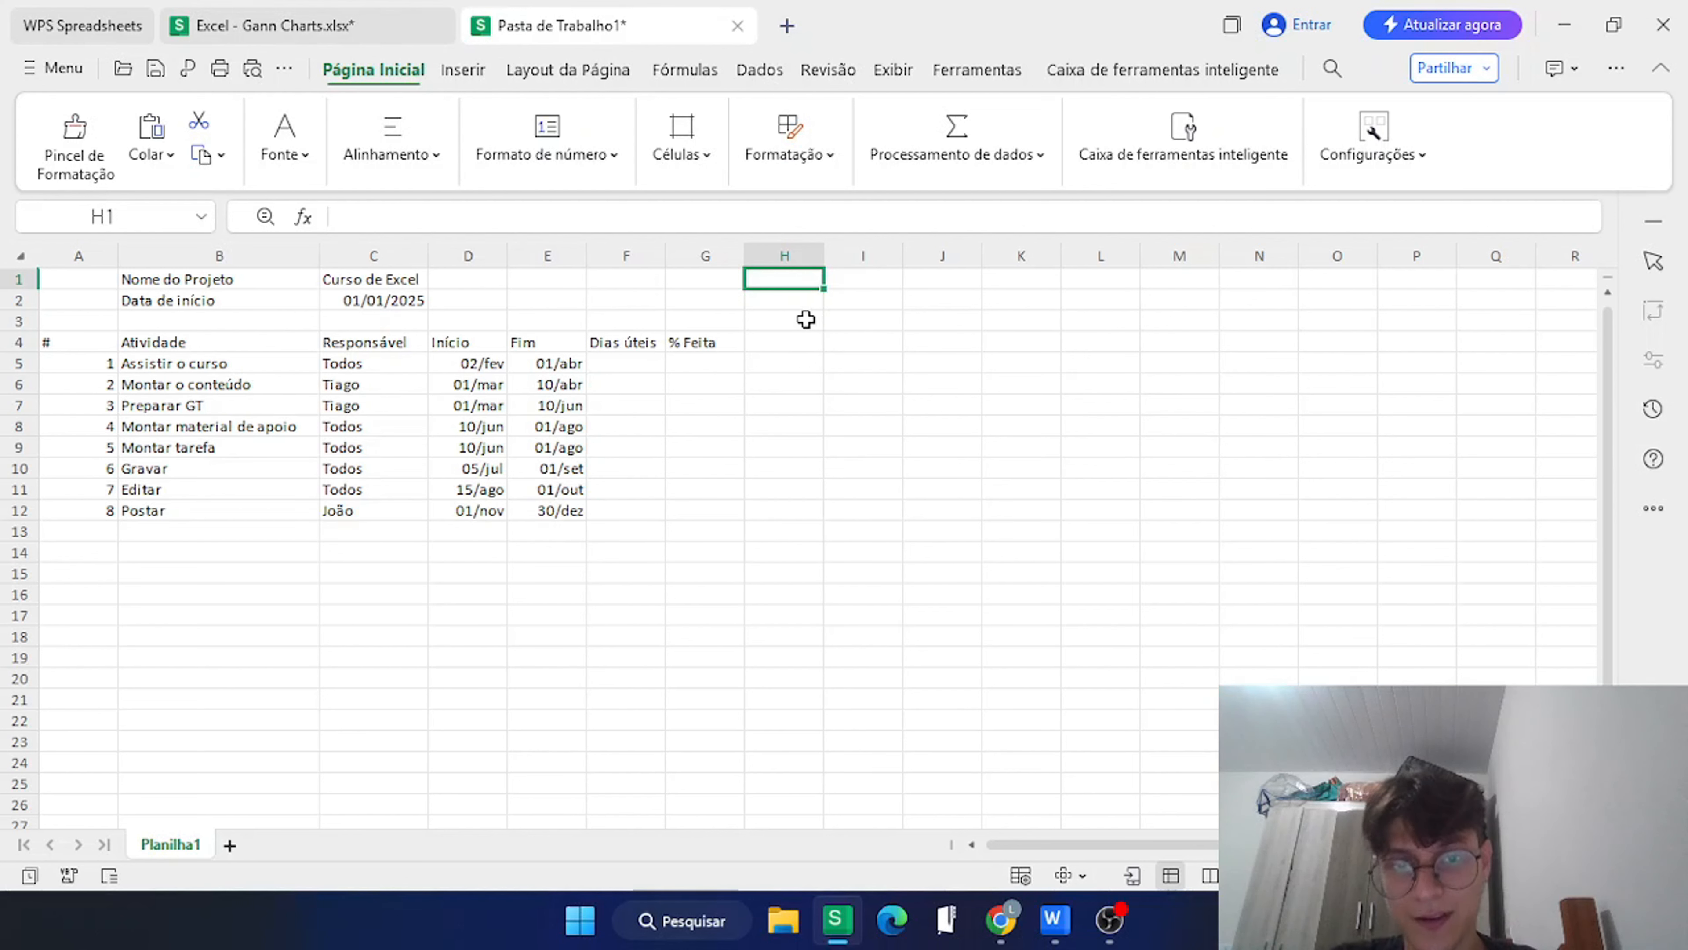
Check January 2025 in the system calendar and enter the date 6/1 in cell I3.
key(super+n)
click(1594, 410)
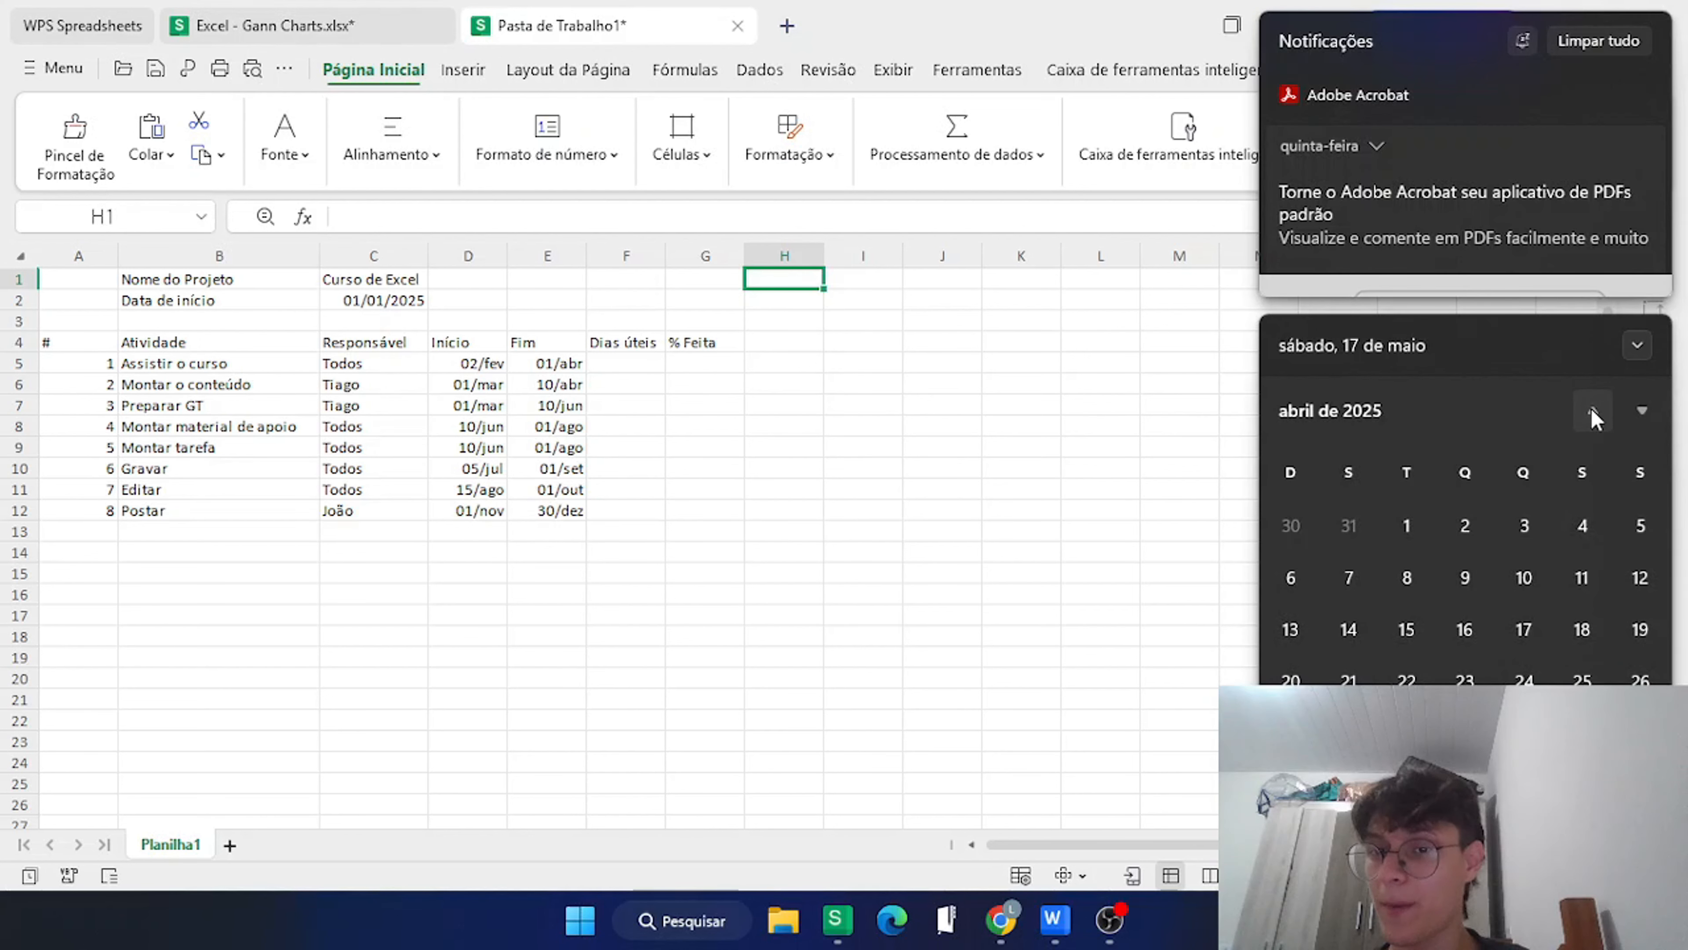
click(1594, 410)
click(1593, 410)
click(1593, 410)
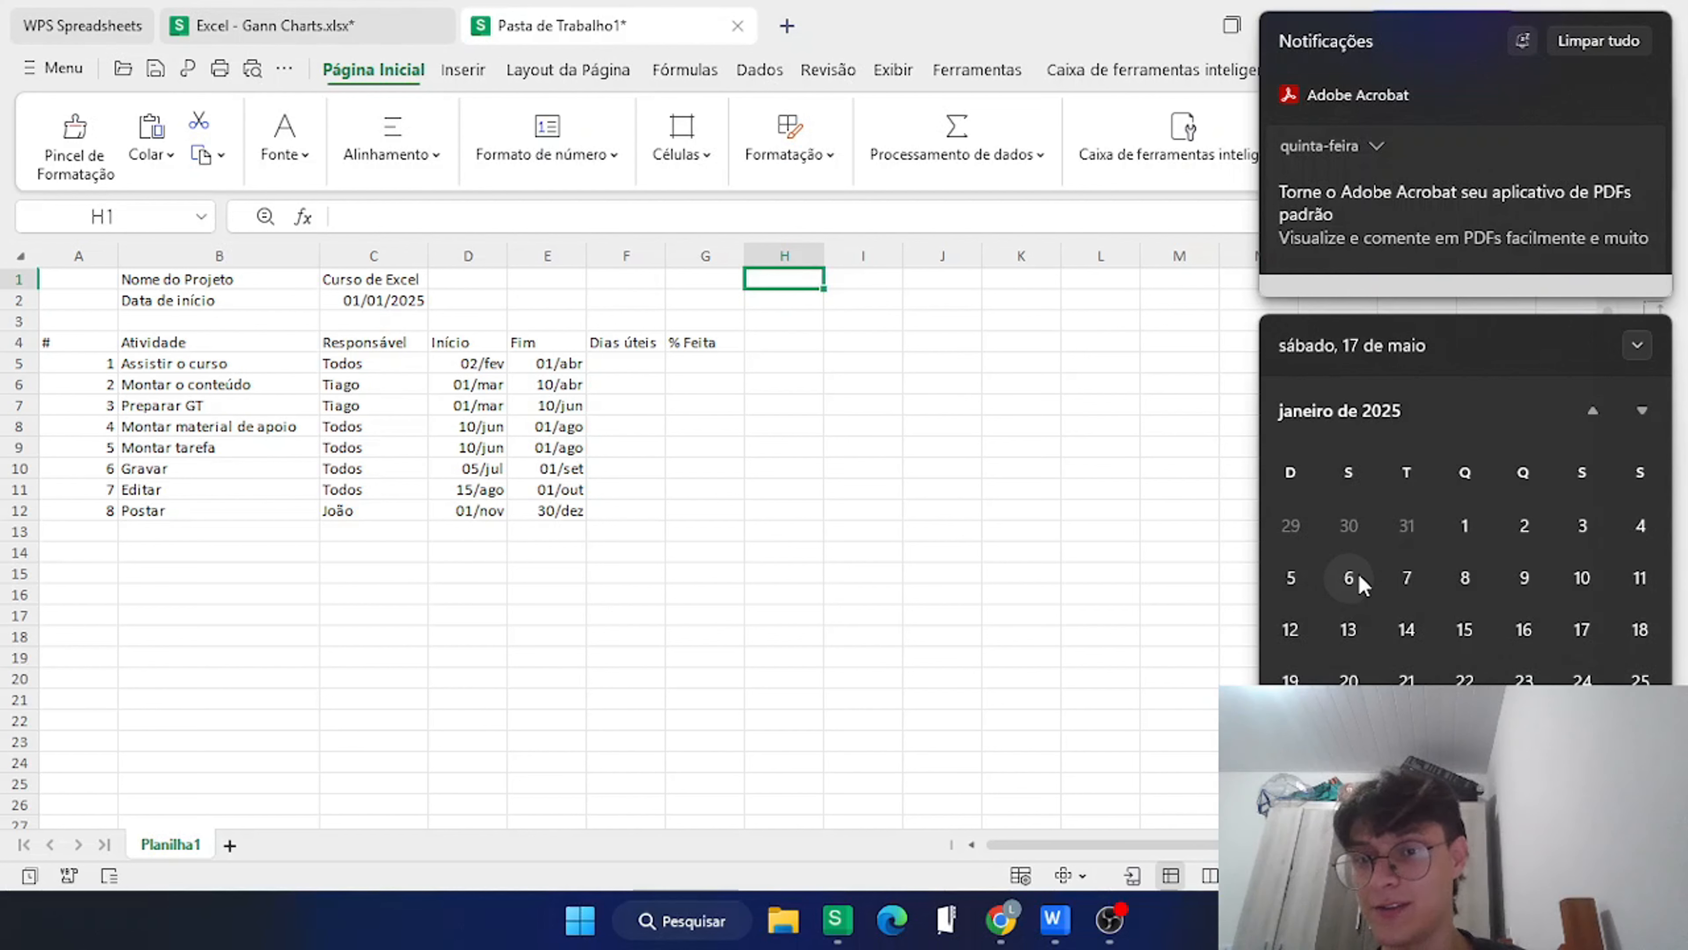
click(851, 326)
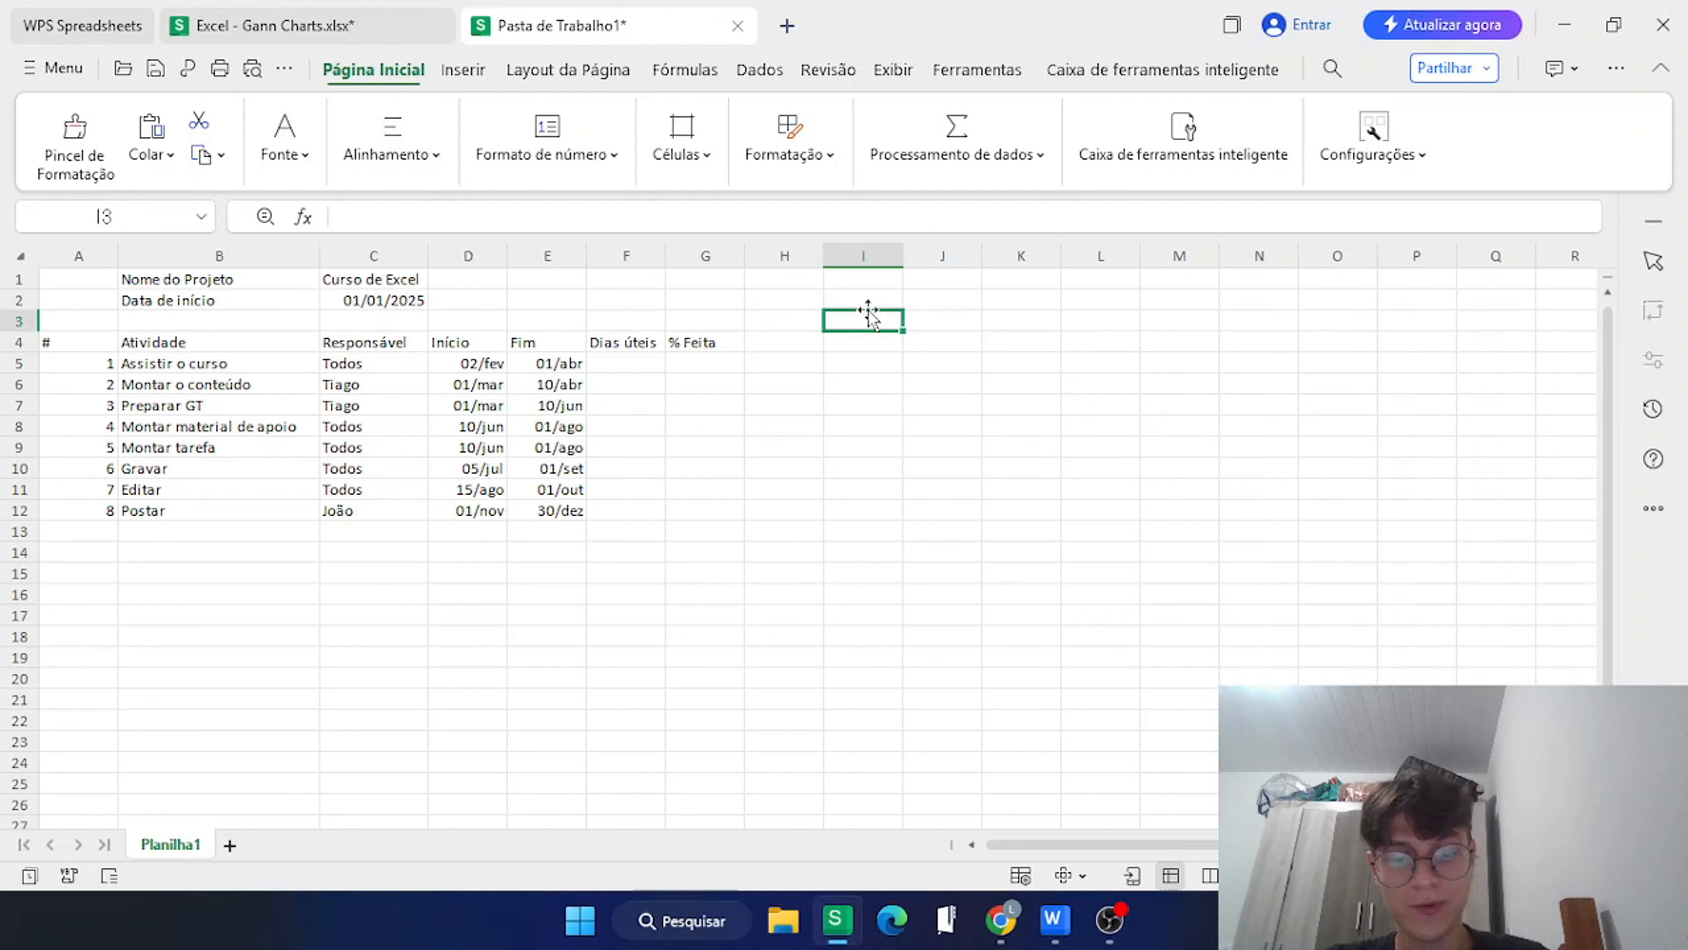
text(6)
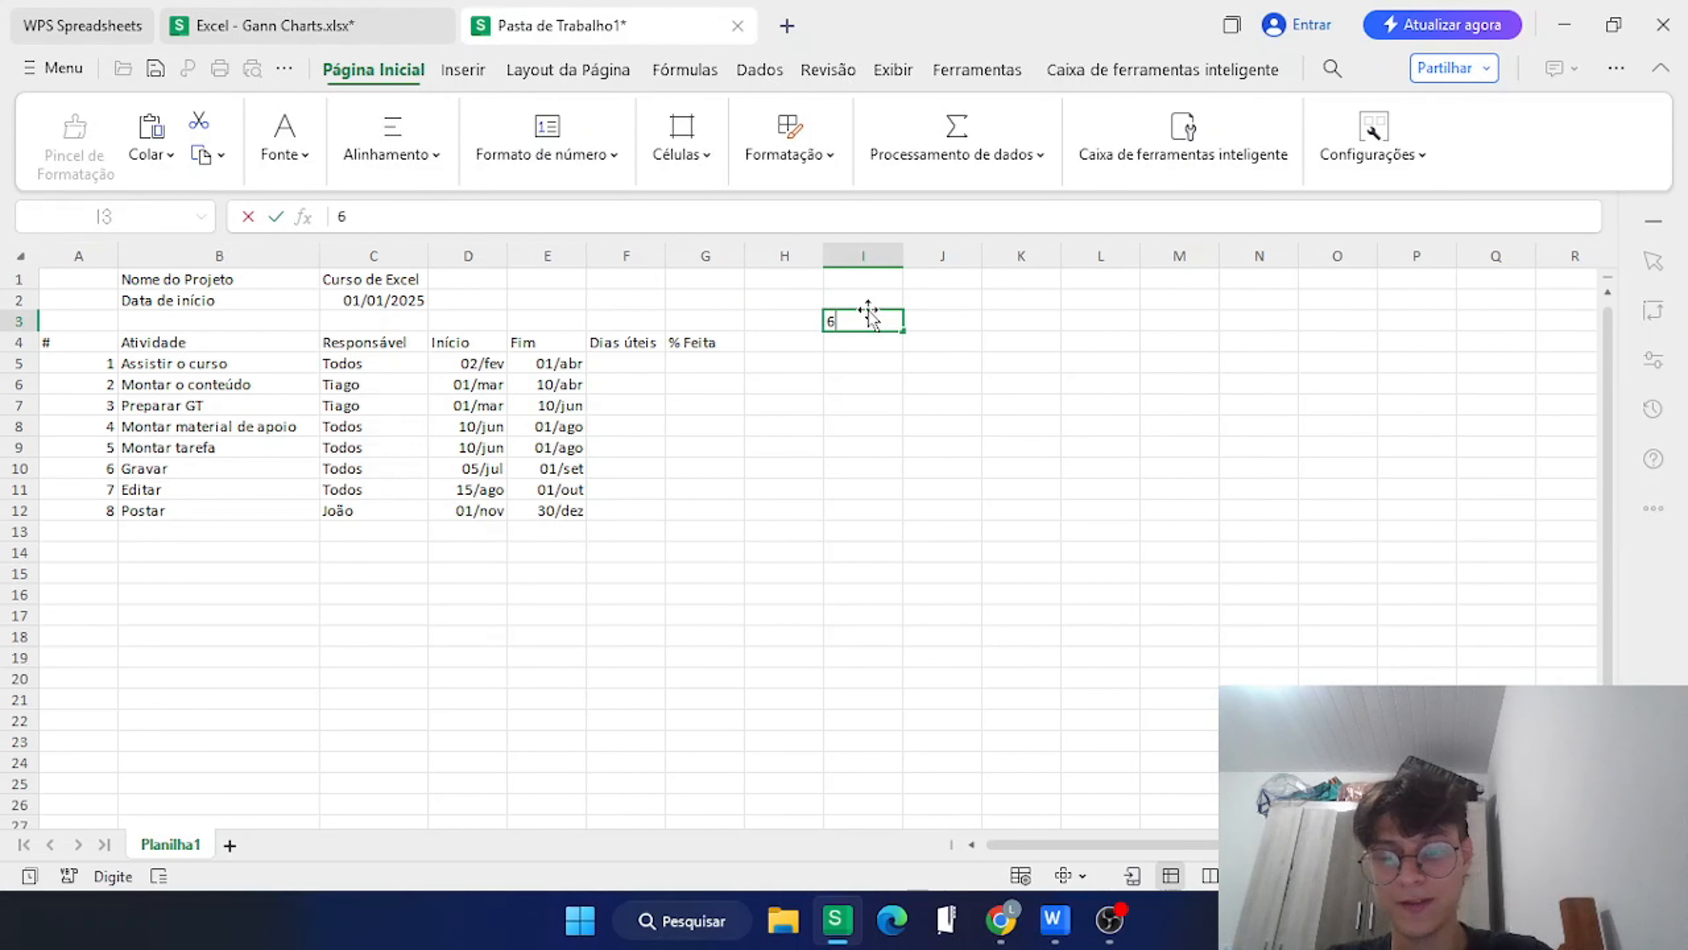
text(/)
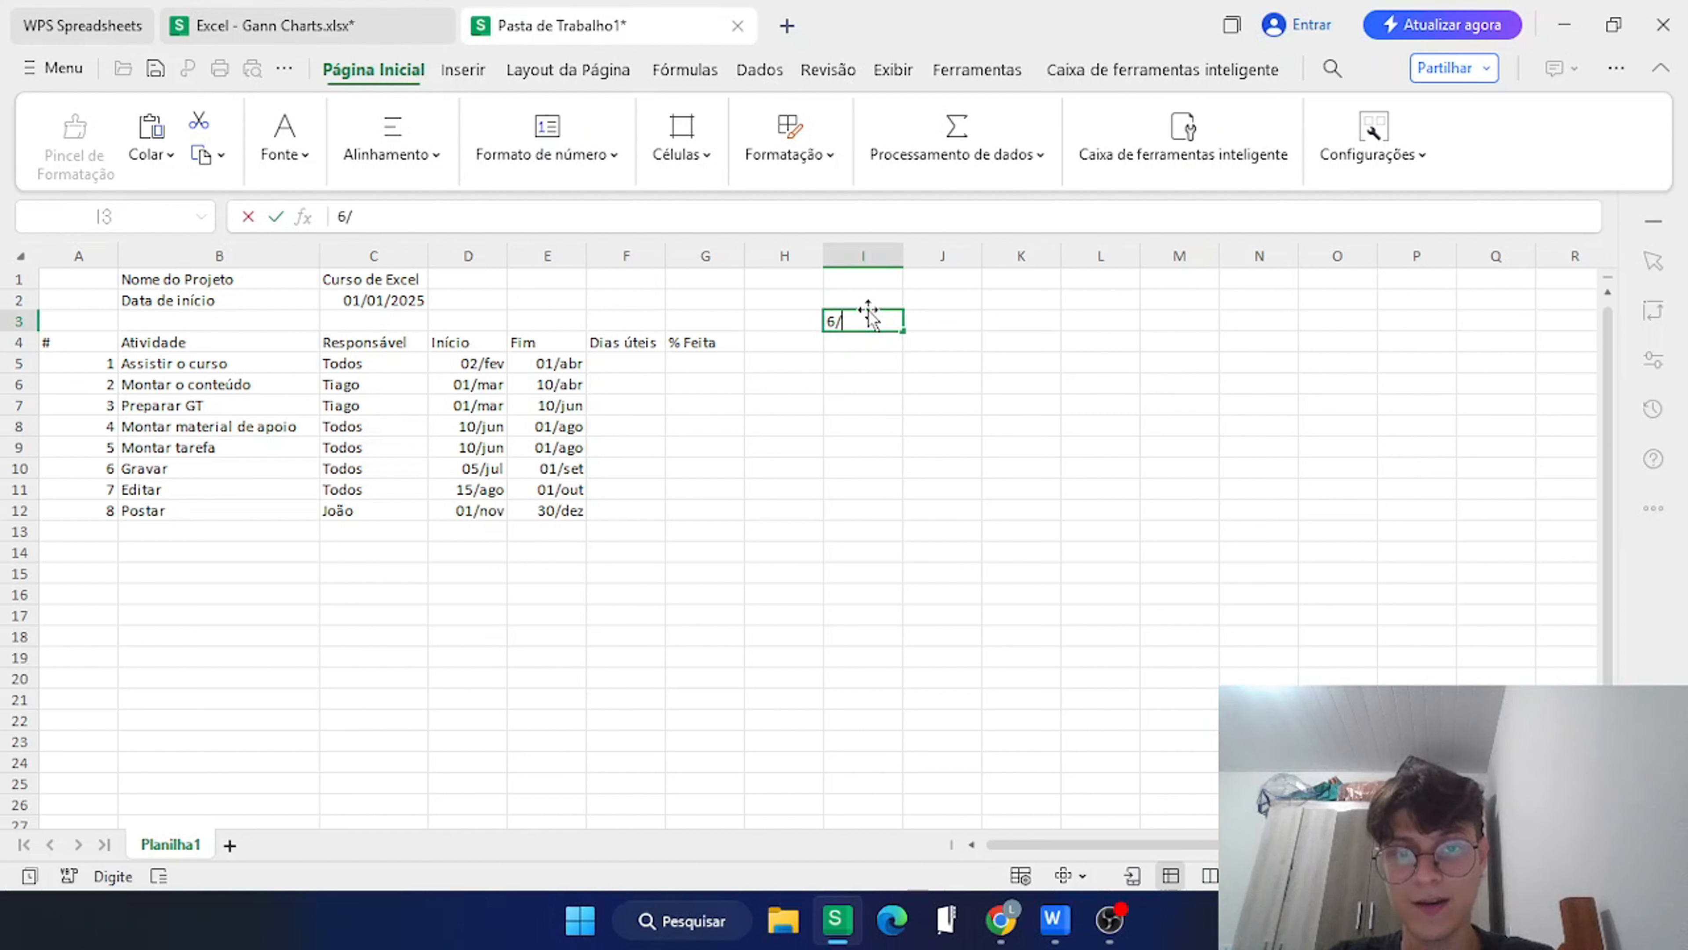
text(1)
key(Return)
Enter the formula =I3+7 in cell J3 and format the cell as a short date (Data Abreviada).
click(939, 325)
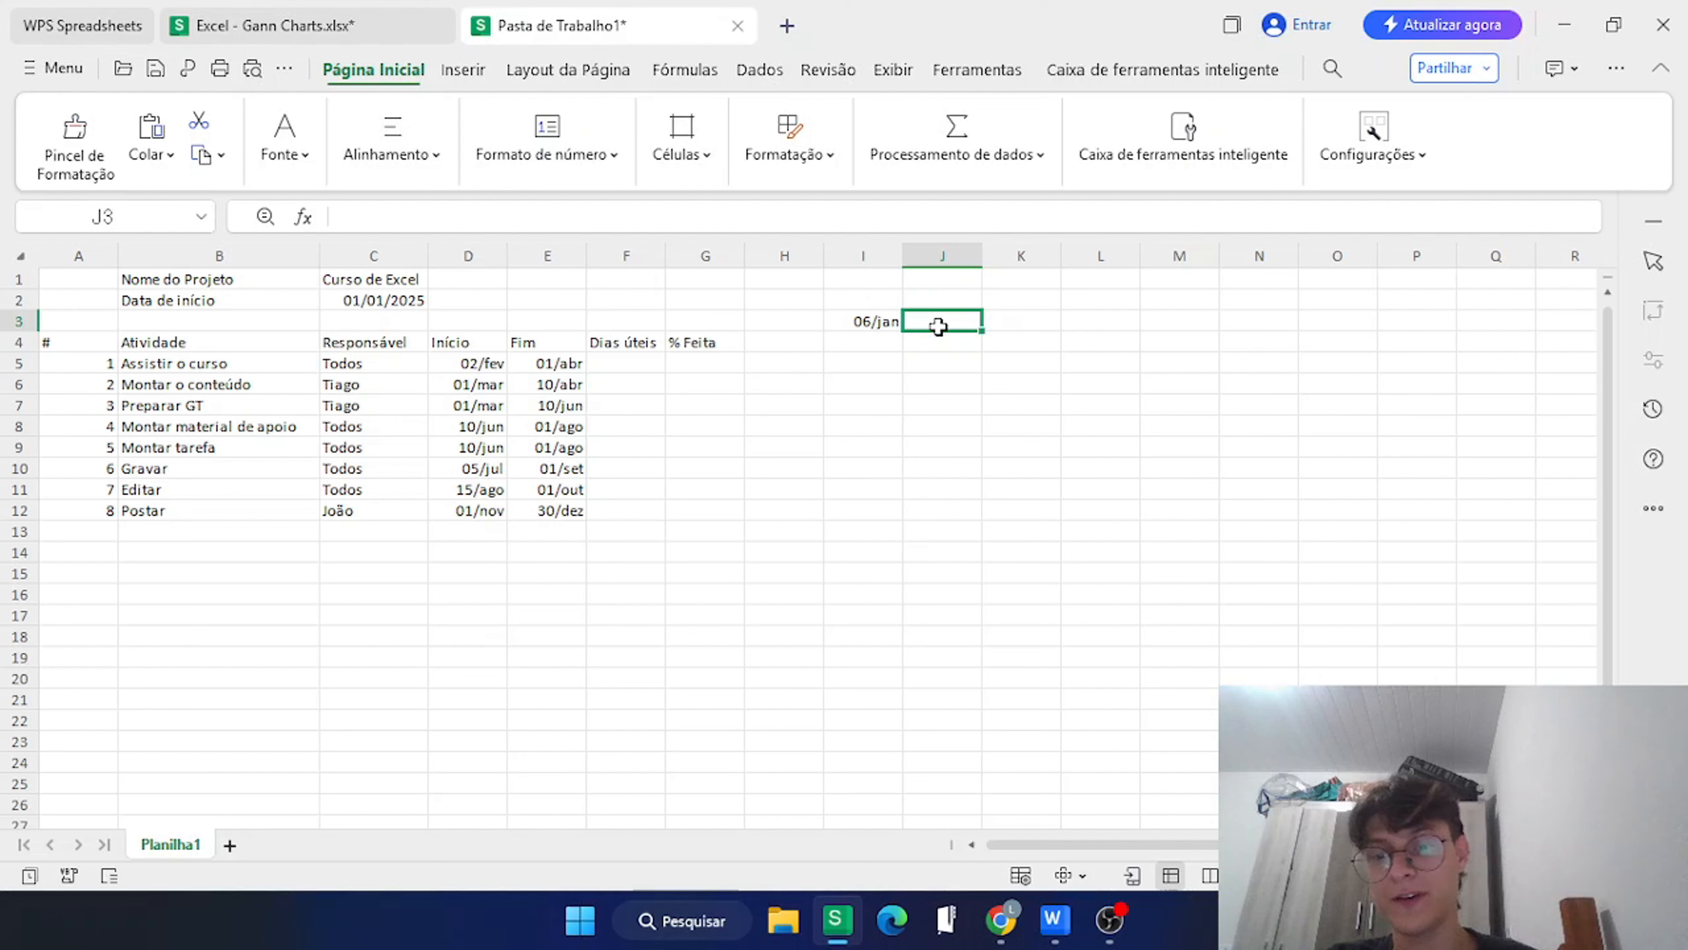
text(=)
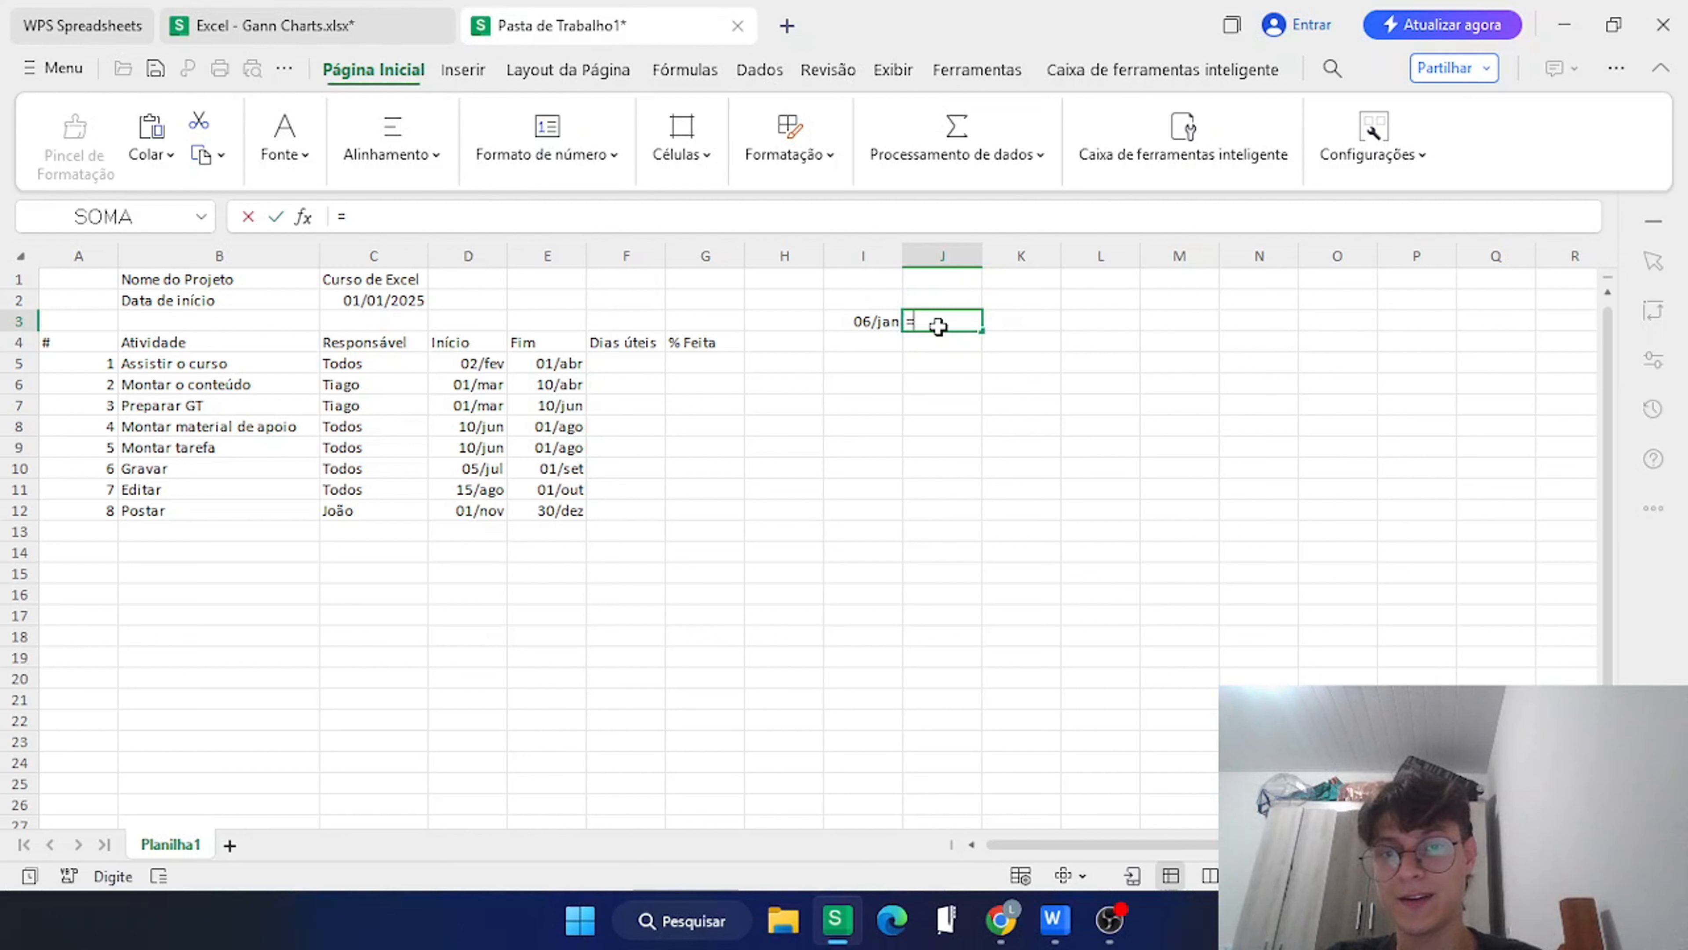
click(868, 324)
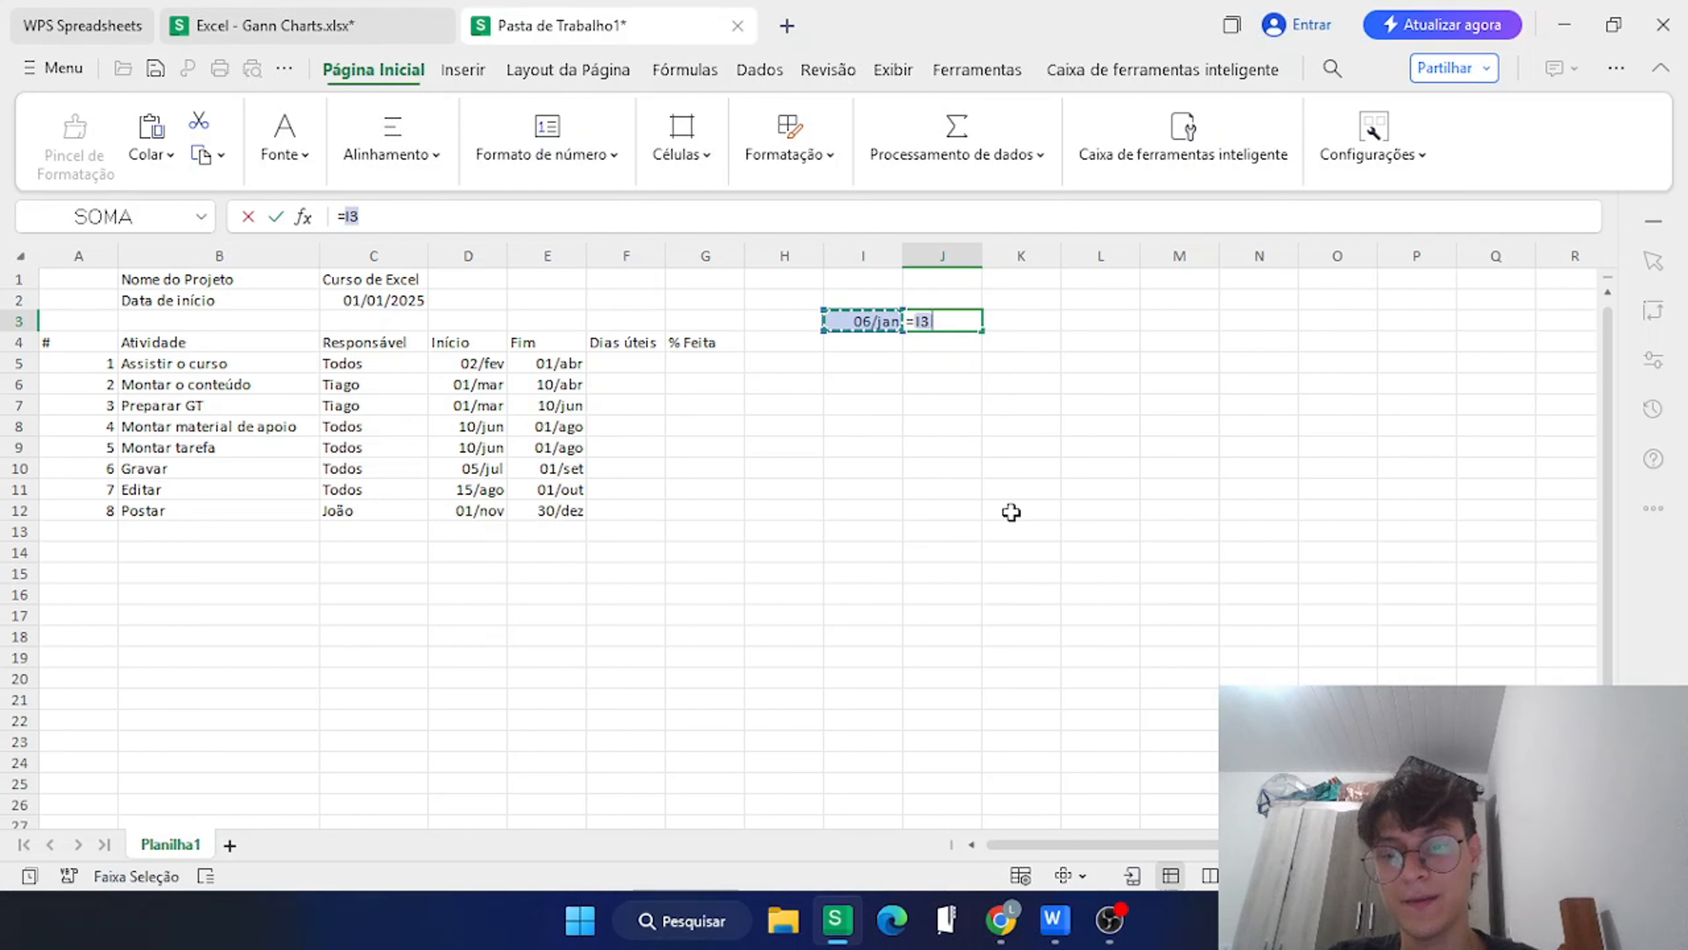
text(+7)
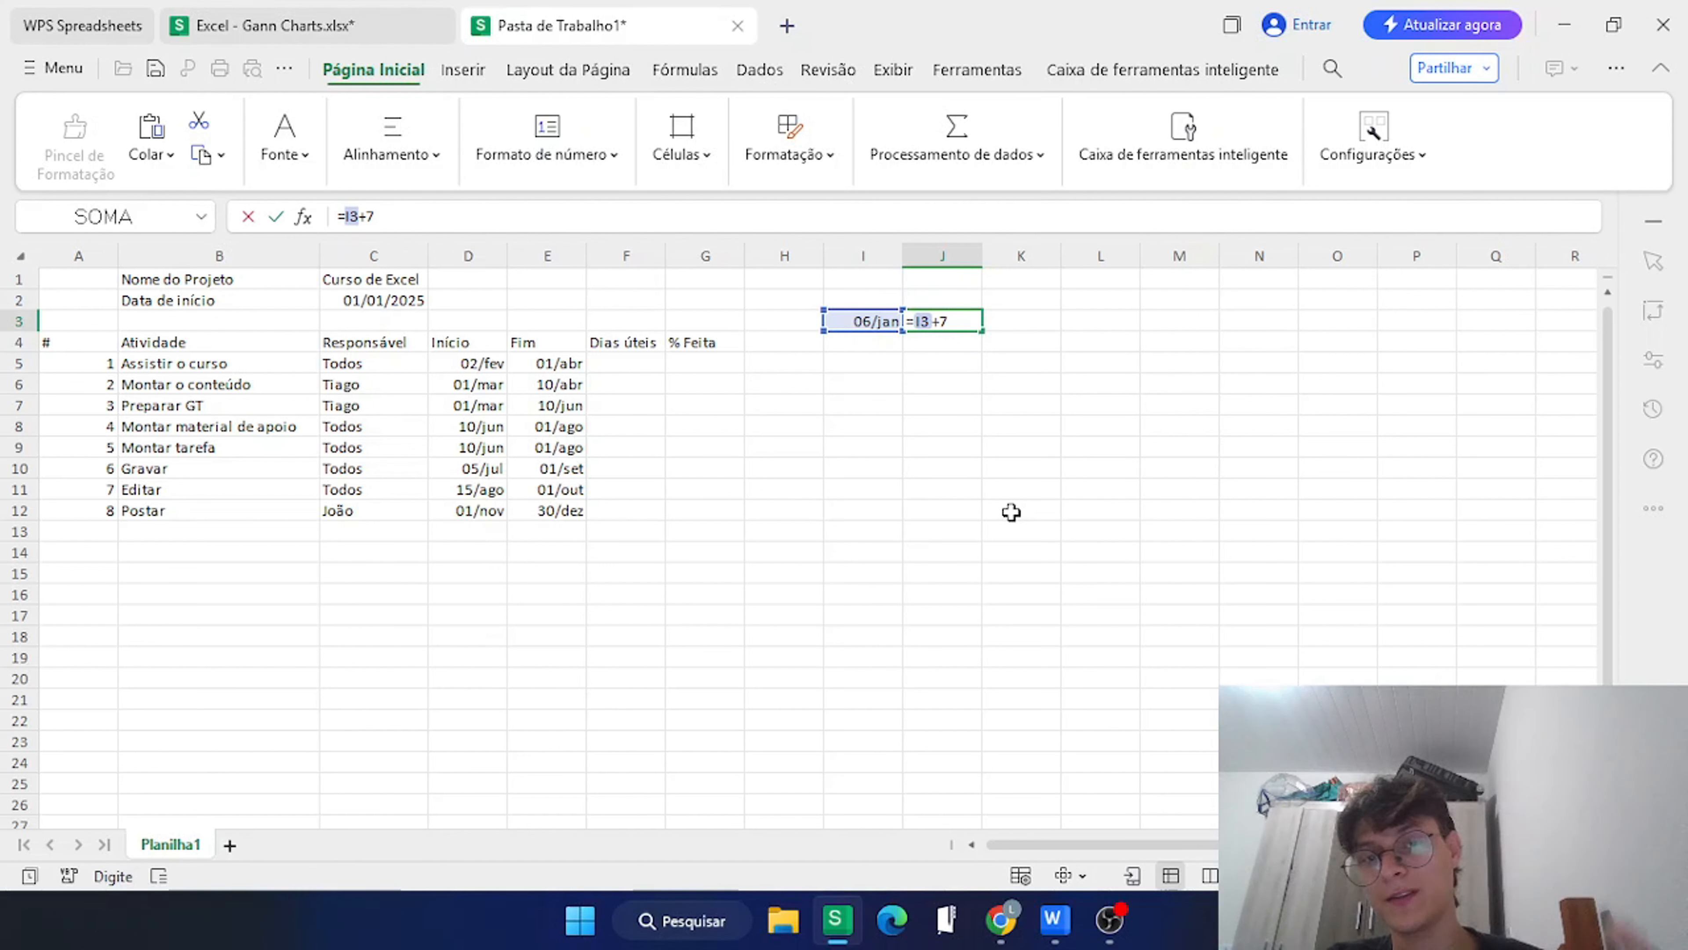
key(Return)
click(934, 322)
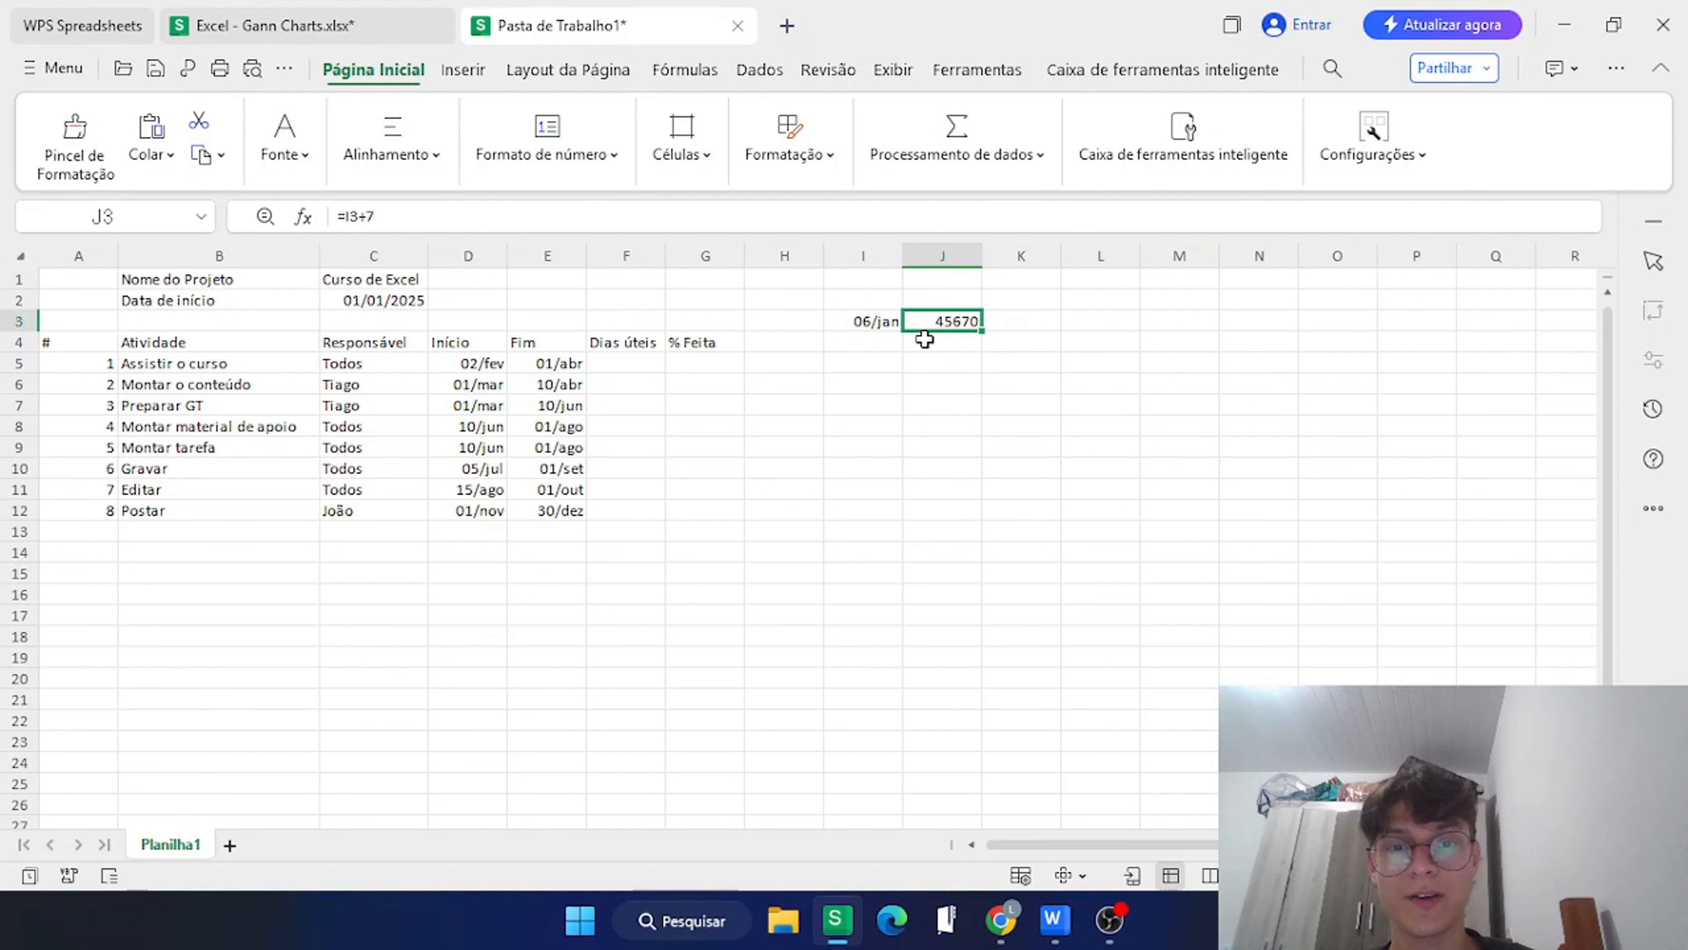
click(547, 140)
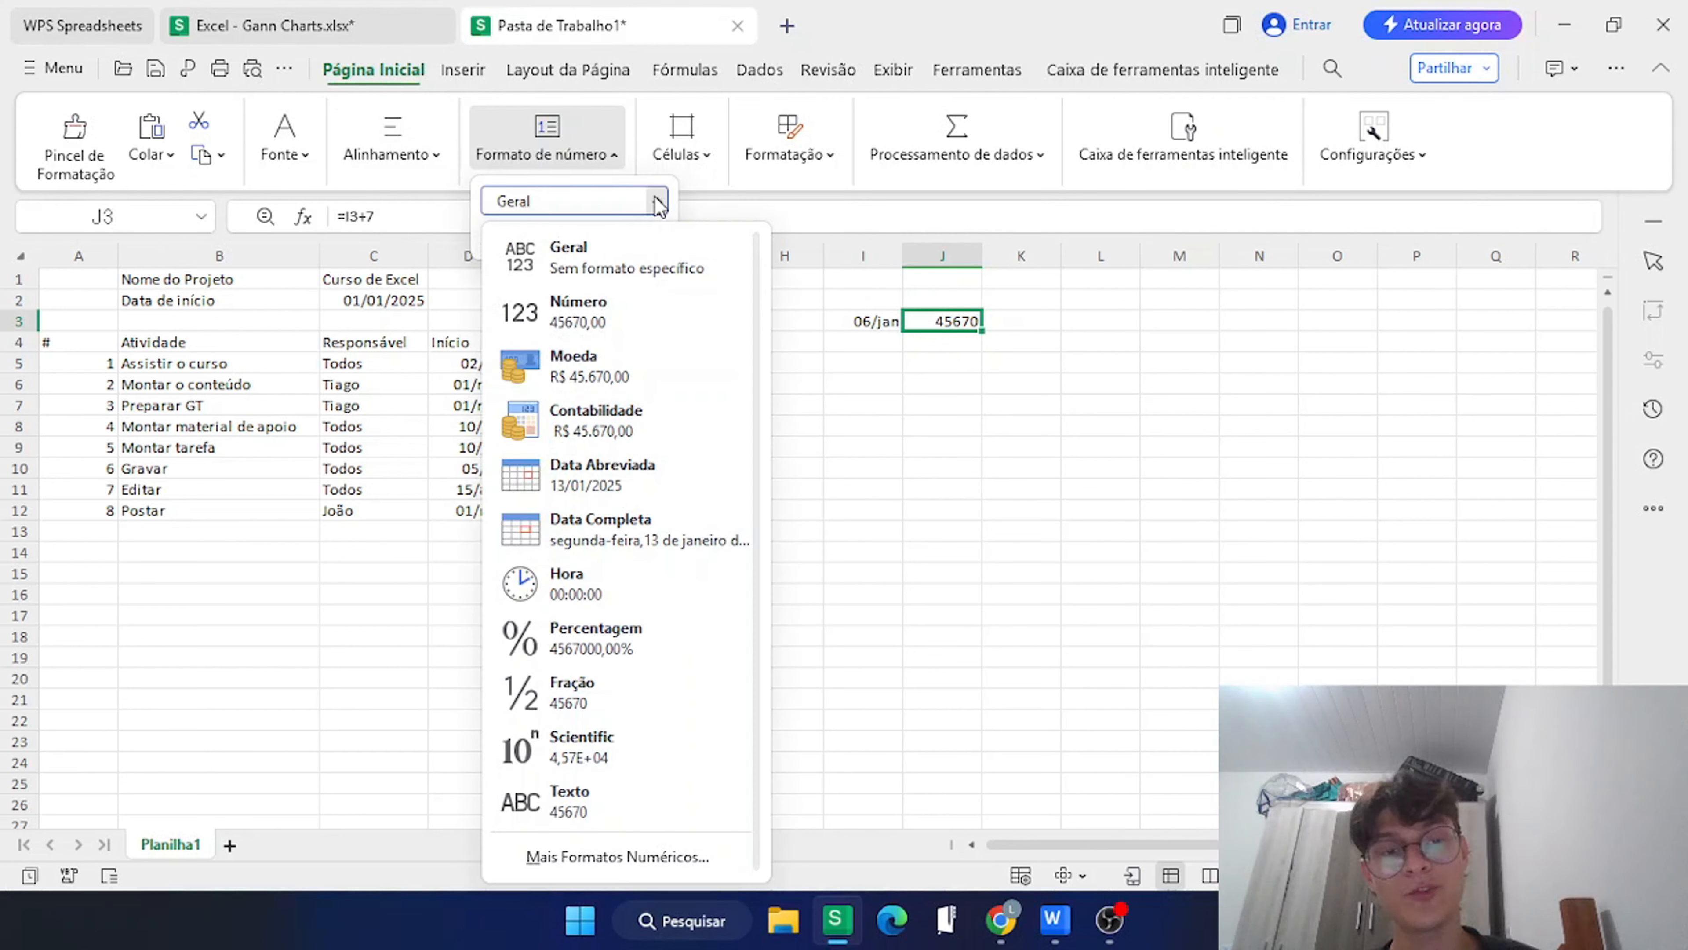
click(601, 474)
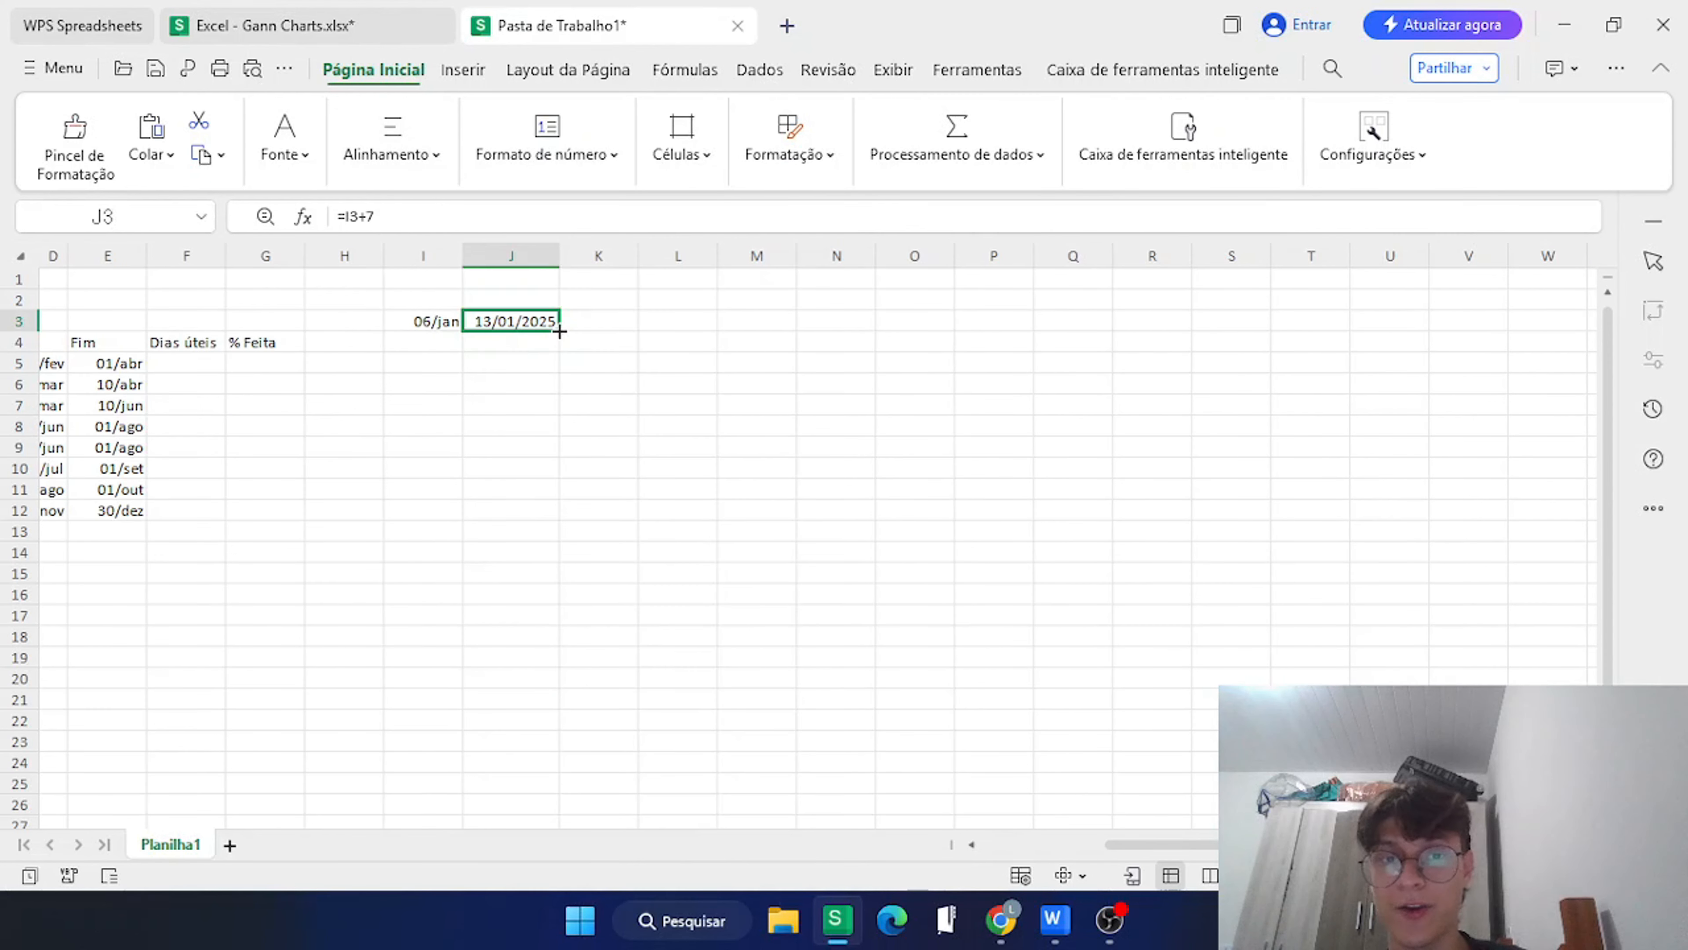
Fill the weekly date formula from J3 across row 3 and trim the series to end at 29/12/2025 in BH3.
drag(560, 331, 1595, 340)
scroll(1374, 403, right, 2)
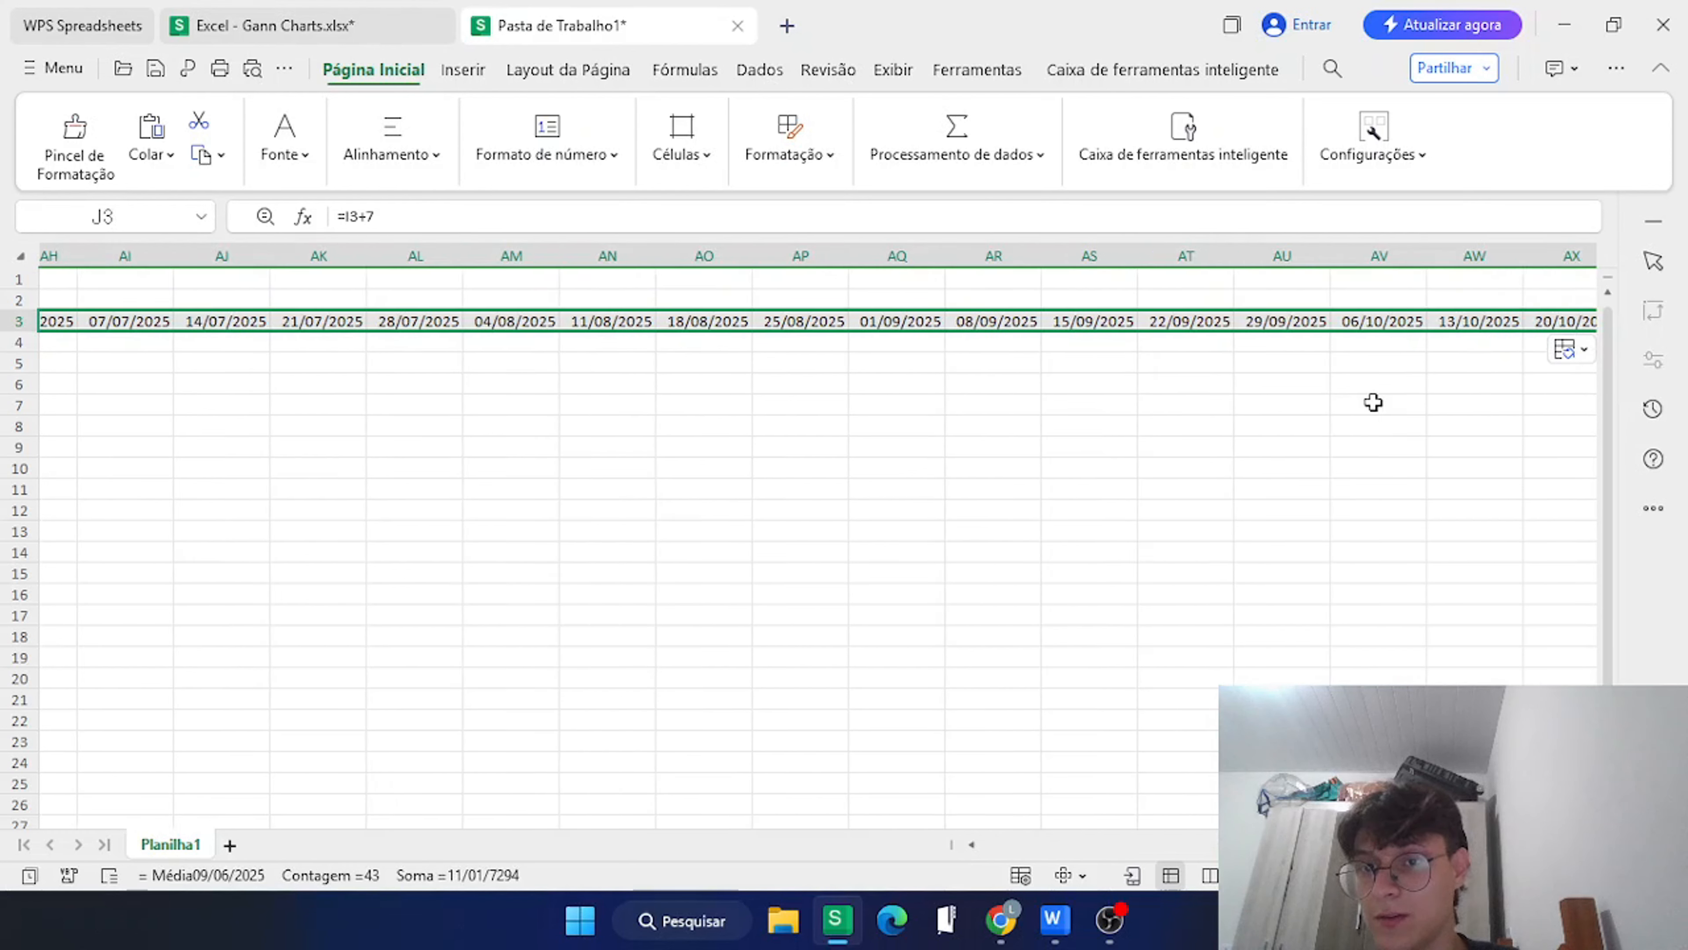
scroll(1374, 402, right, 3)
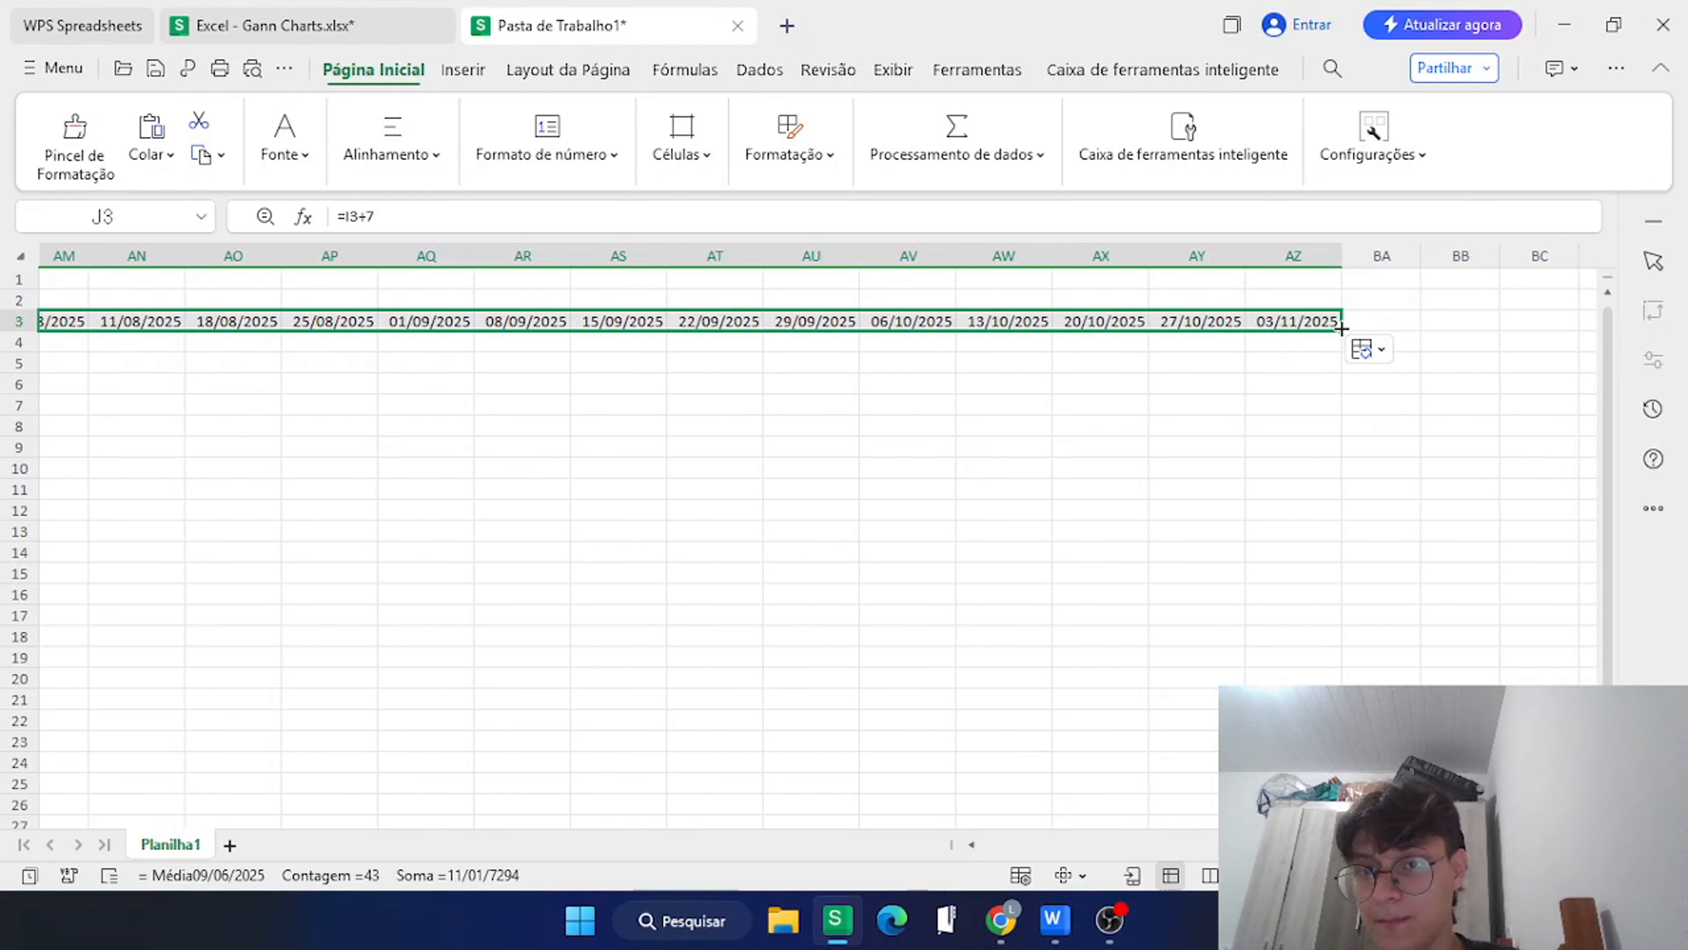
drag(1343, 339, 1622, 329)
scroll(1187, 452, right, 3)
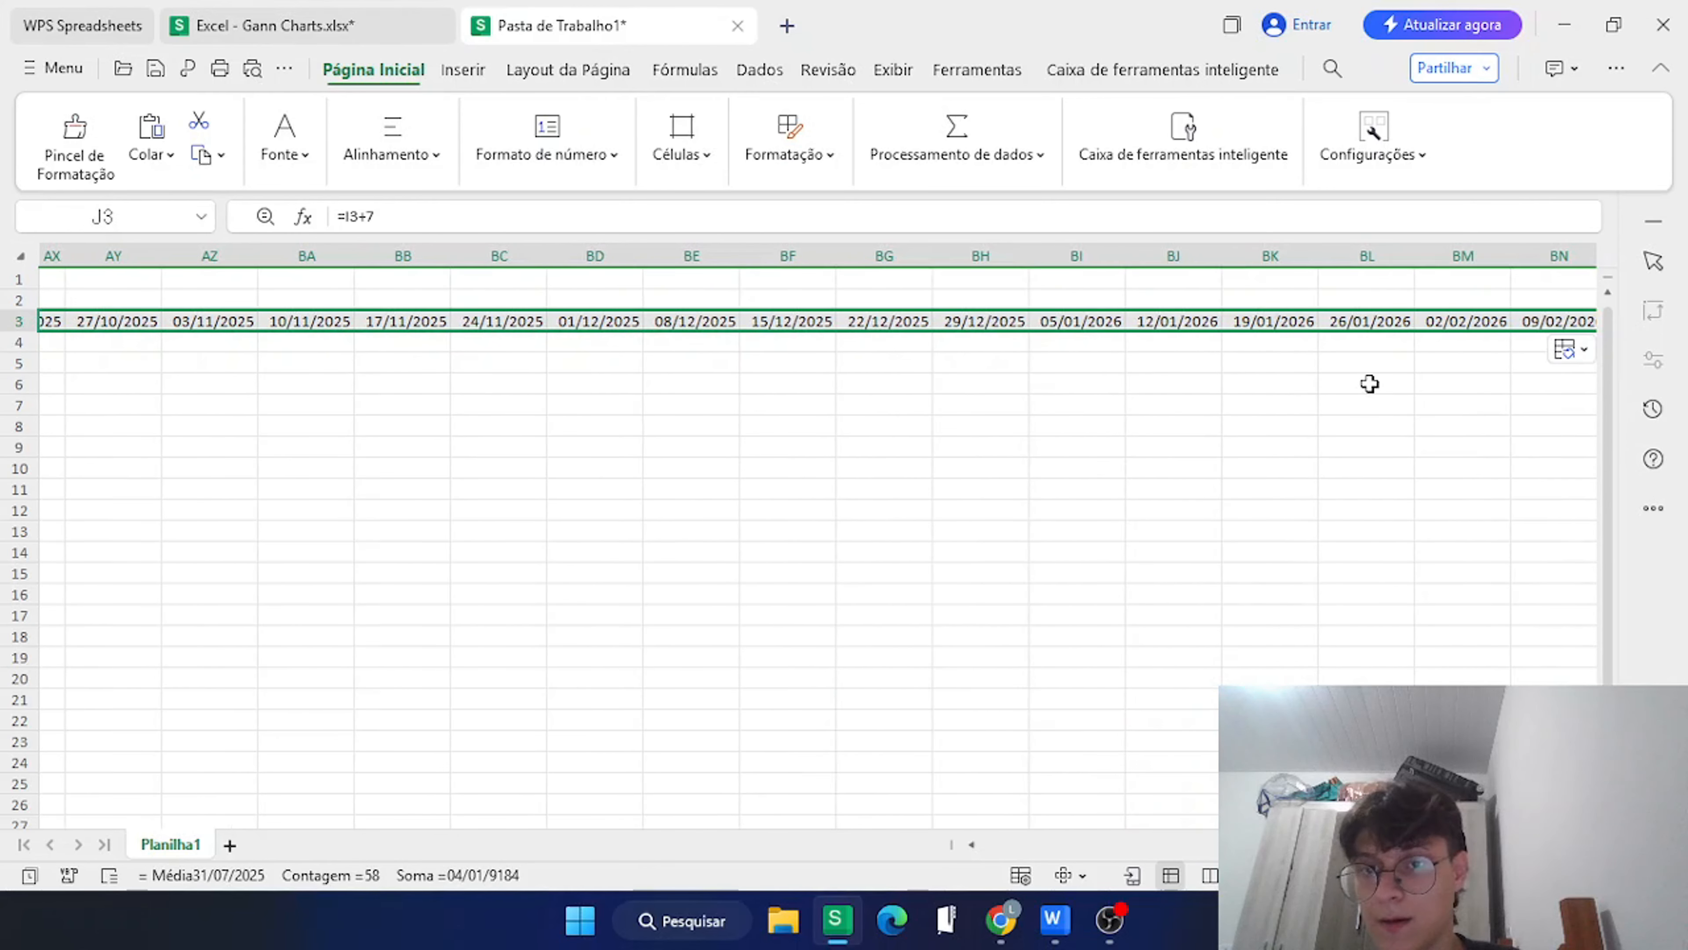
scroll(1429, 332, right, 2)
drag(1439, 319, 984, 329)
scroll(1063, 326, left, 5)
Apply the custom number format d-mmm to all timeline dates in I3 to BH3.
click(1200, 322)
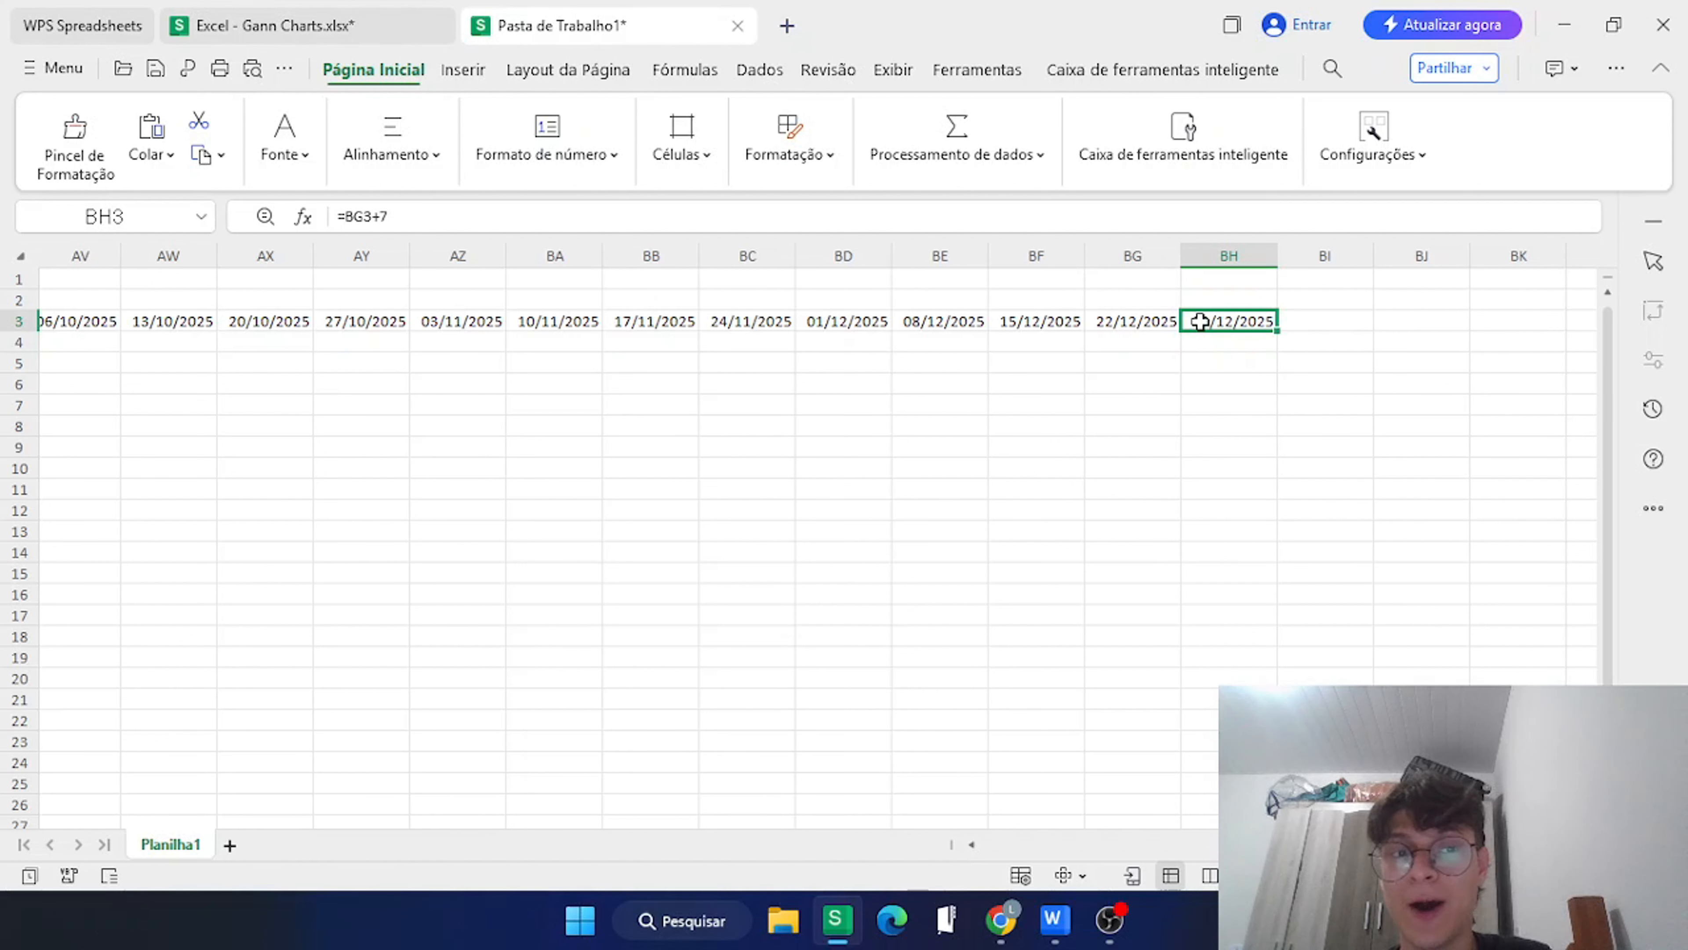
key(ctrl+shift+Left)
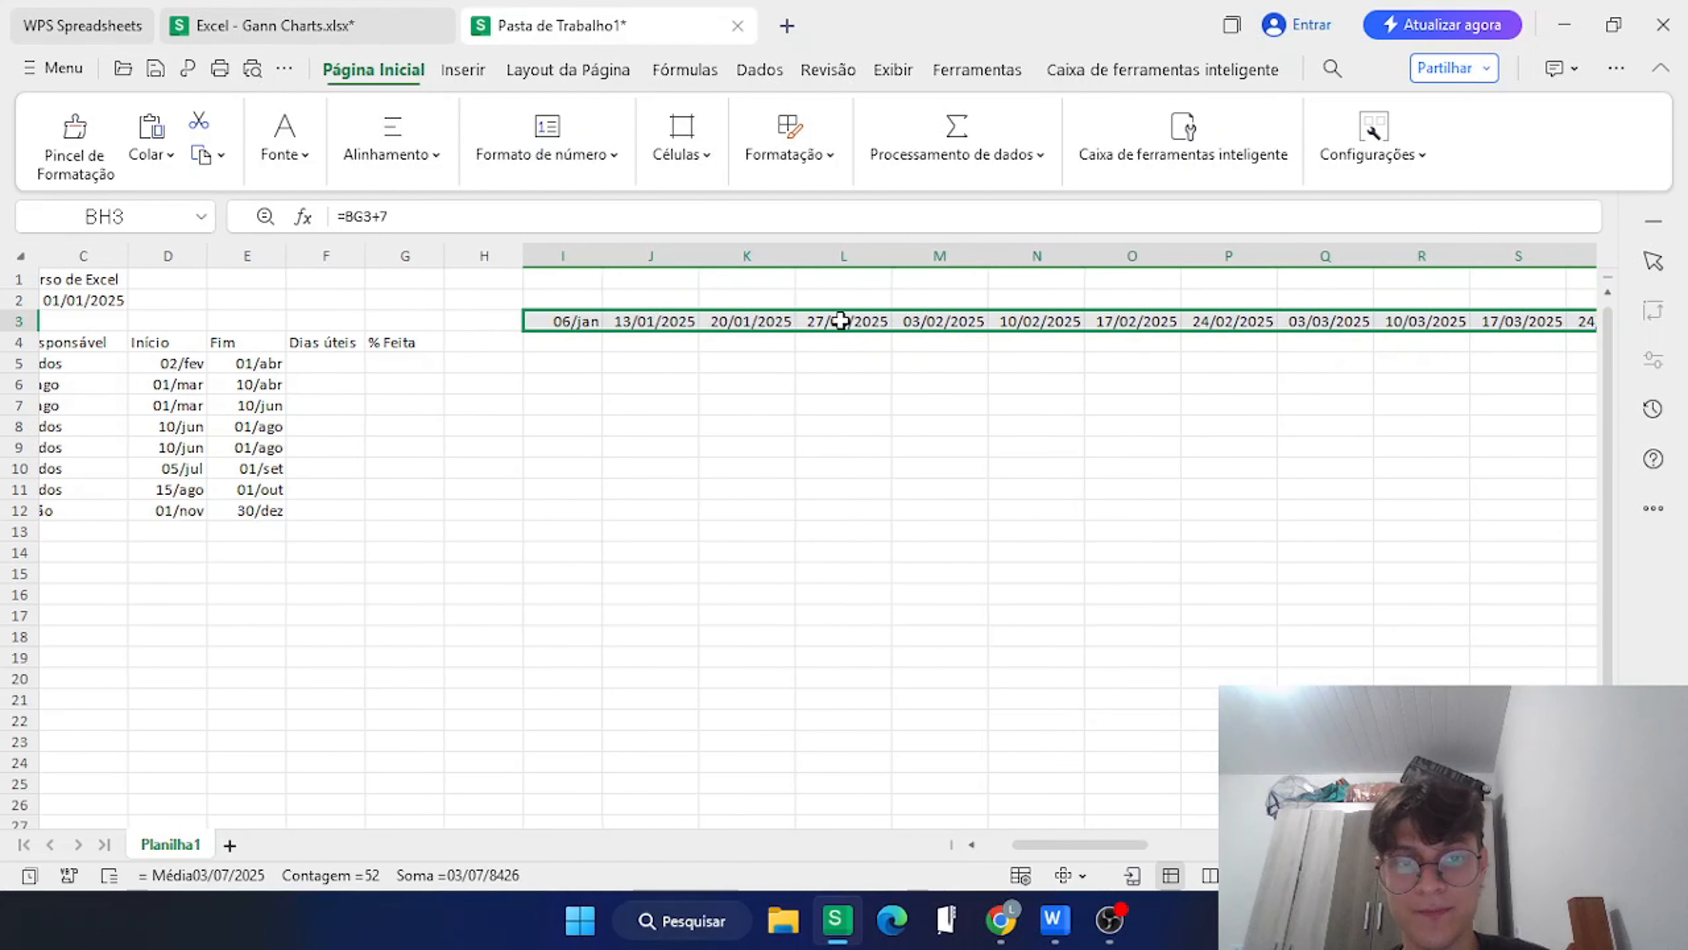
scroll(841, 321, right, 1)
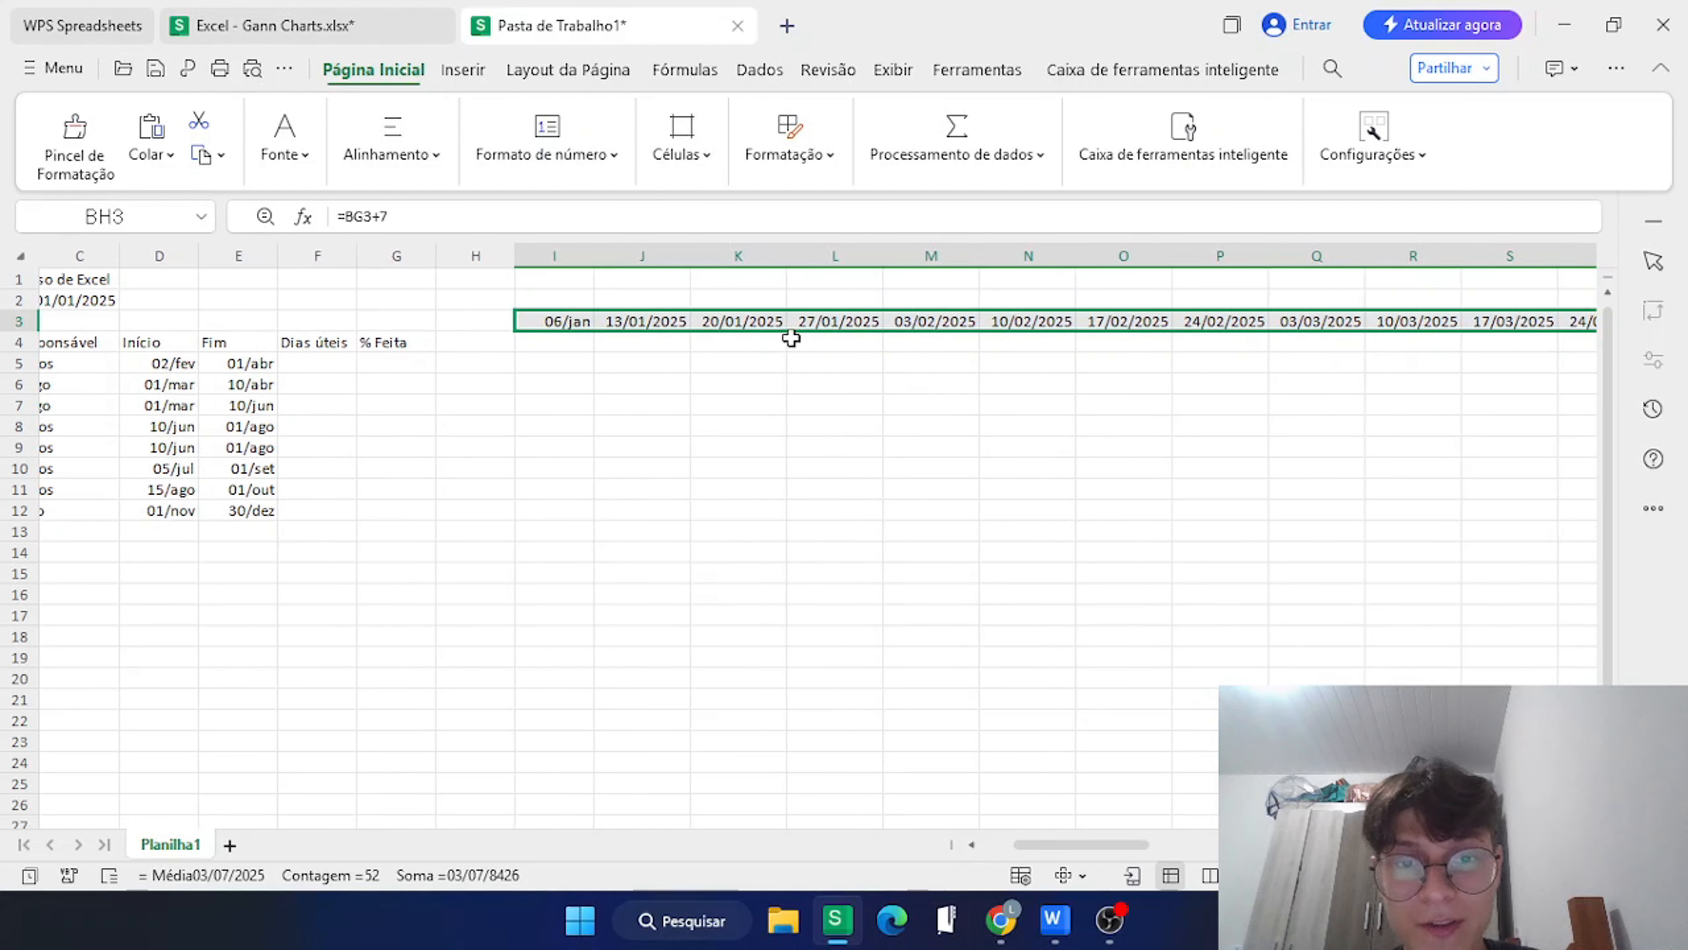
right_click(600, 316)
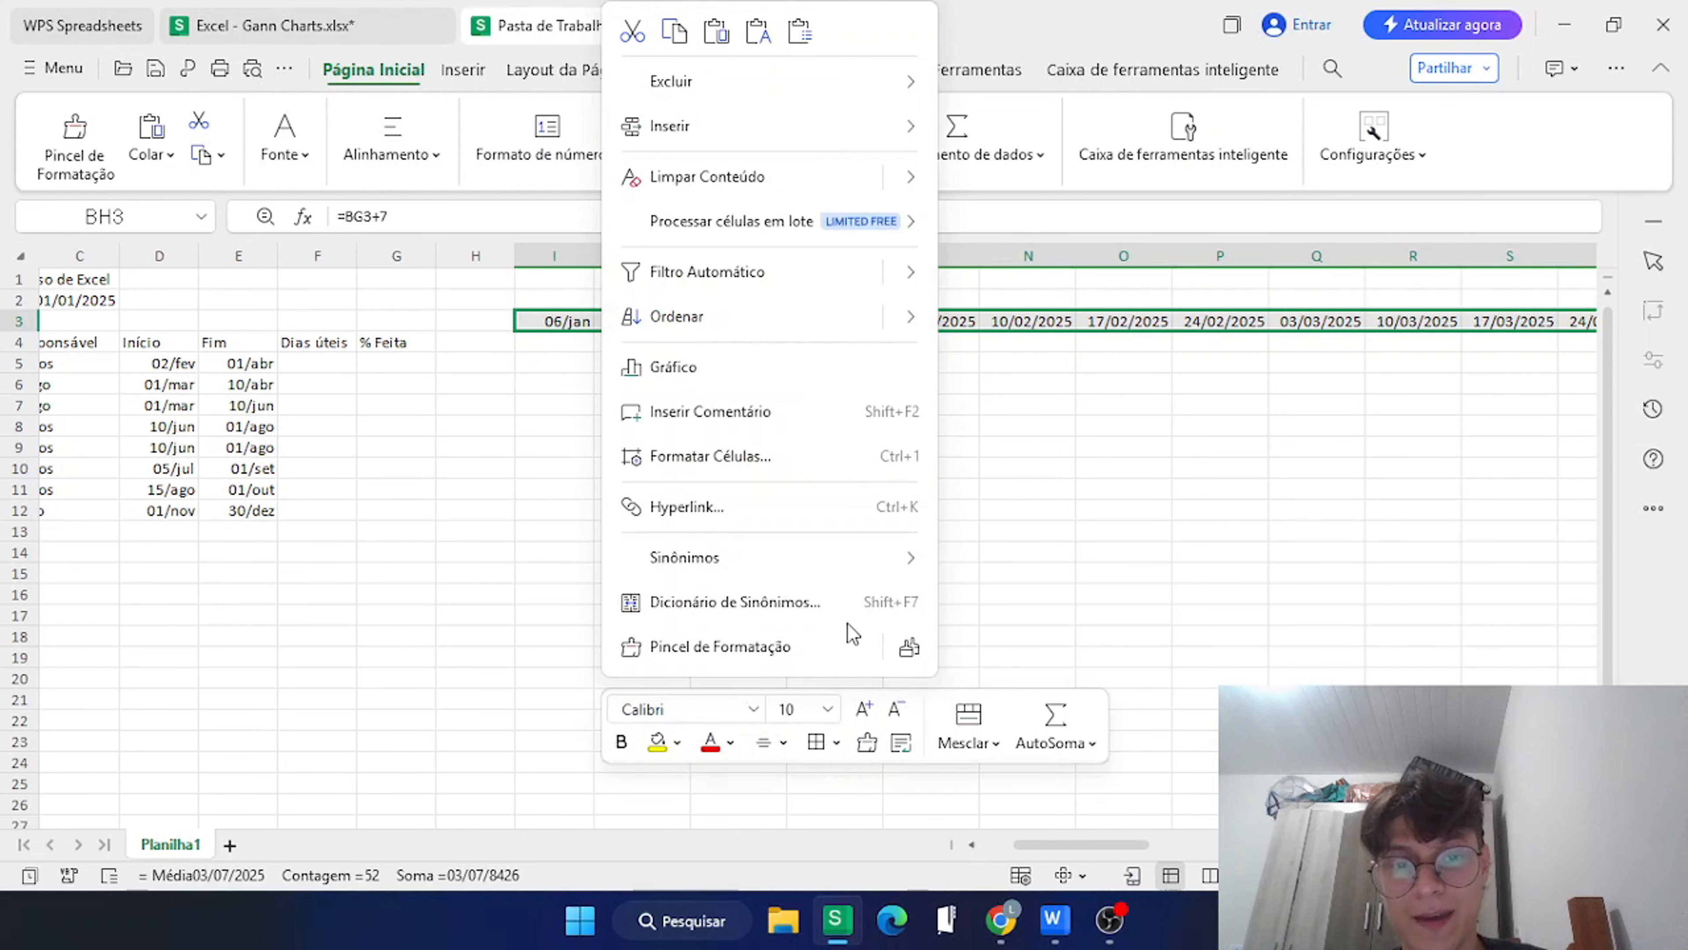
click(707, 462)
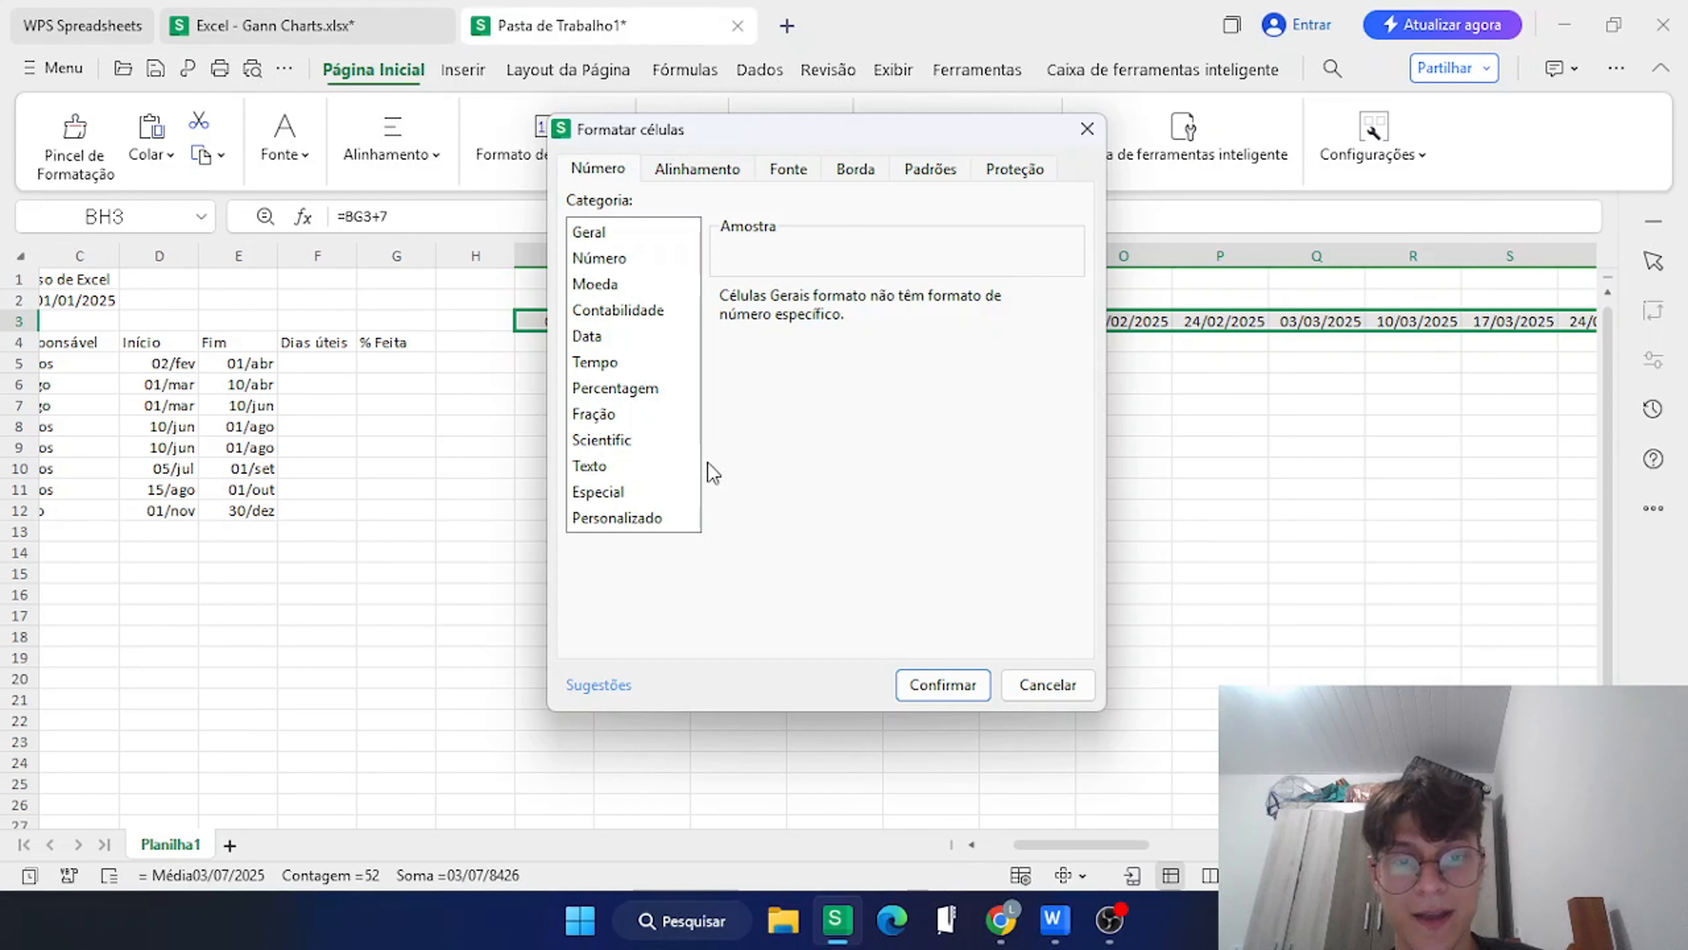
click(653, 517)
click(785, 321)
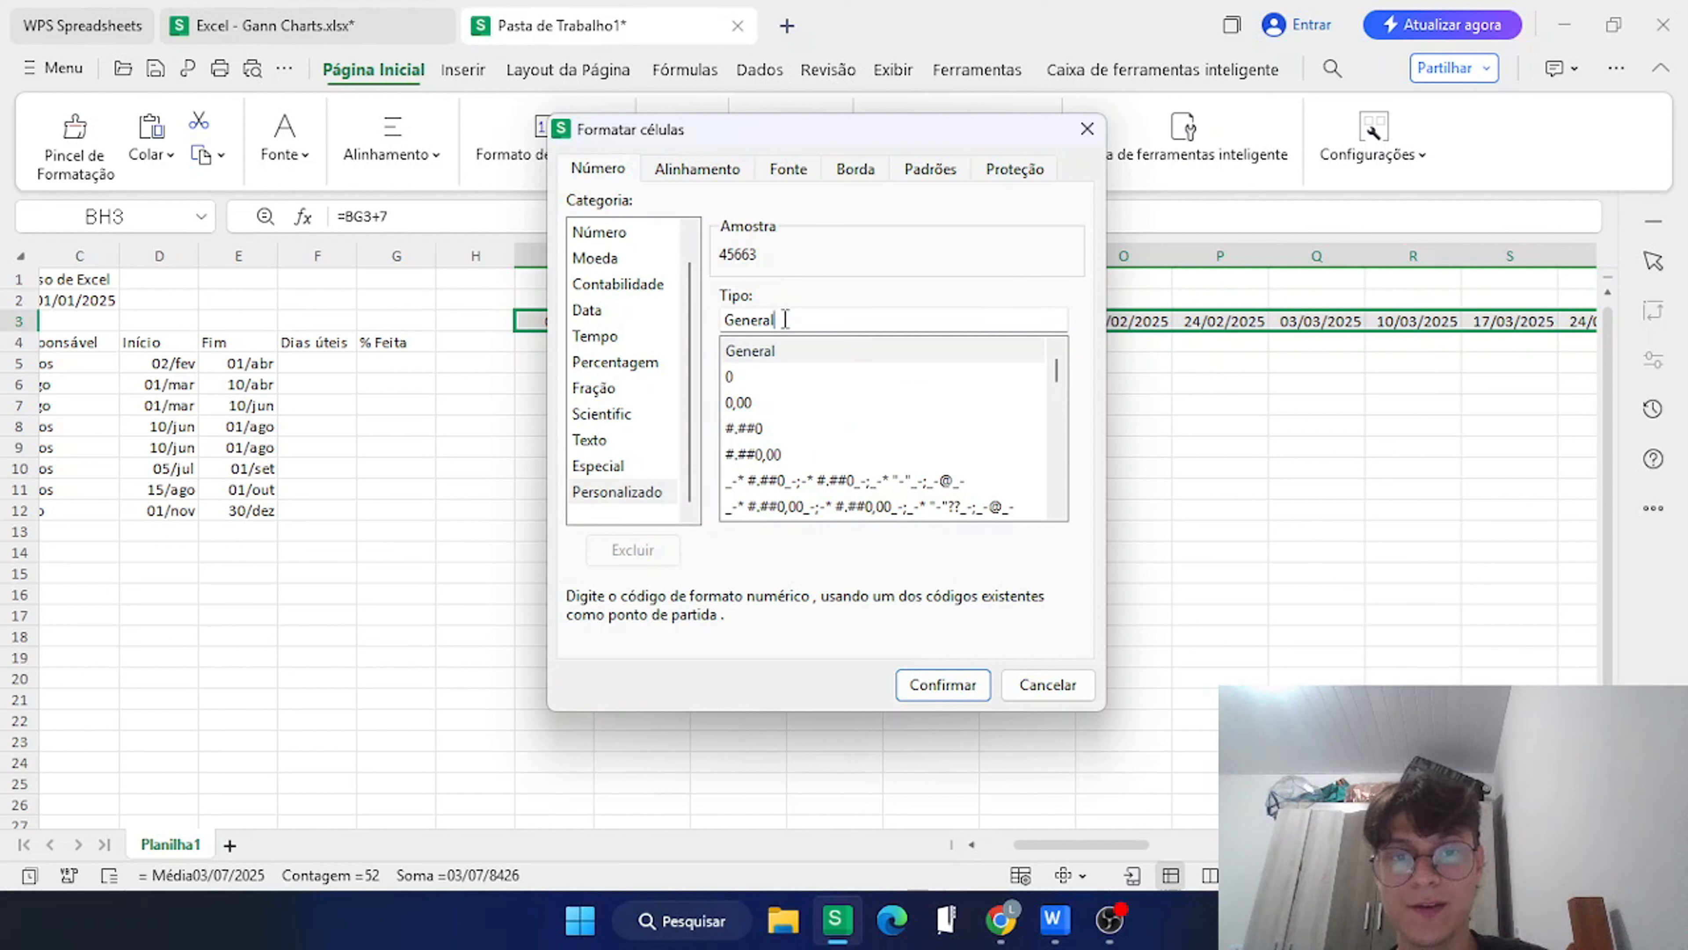
key(BackSpace)
key(BackSpace)
key(BackSpace)
key(BackSpace)
key(BackSpace)
key(BackSpace)
key(BackSpace)
text(d-)
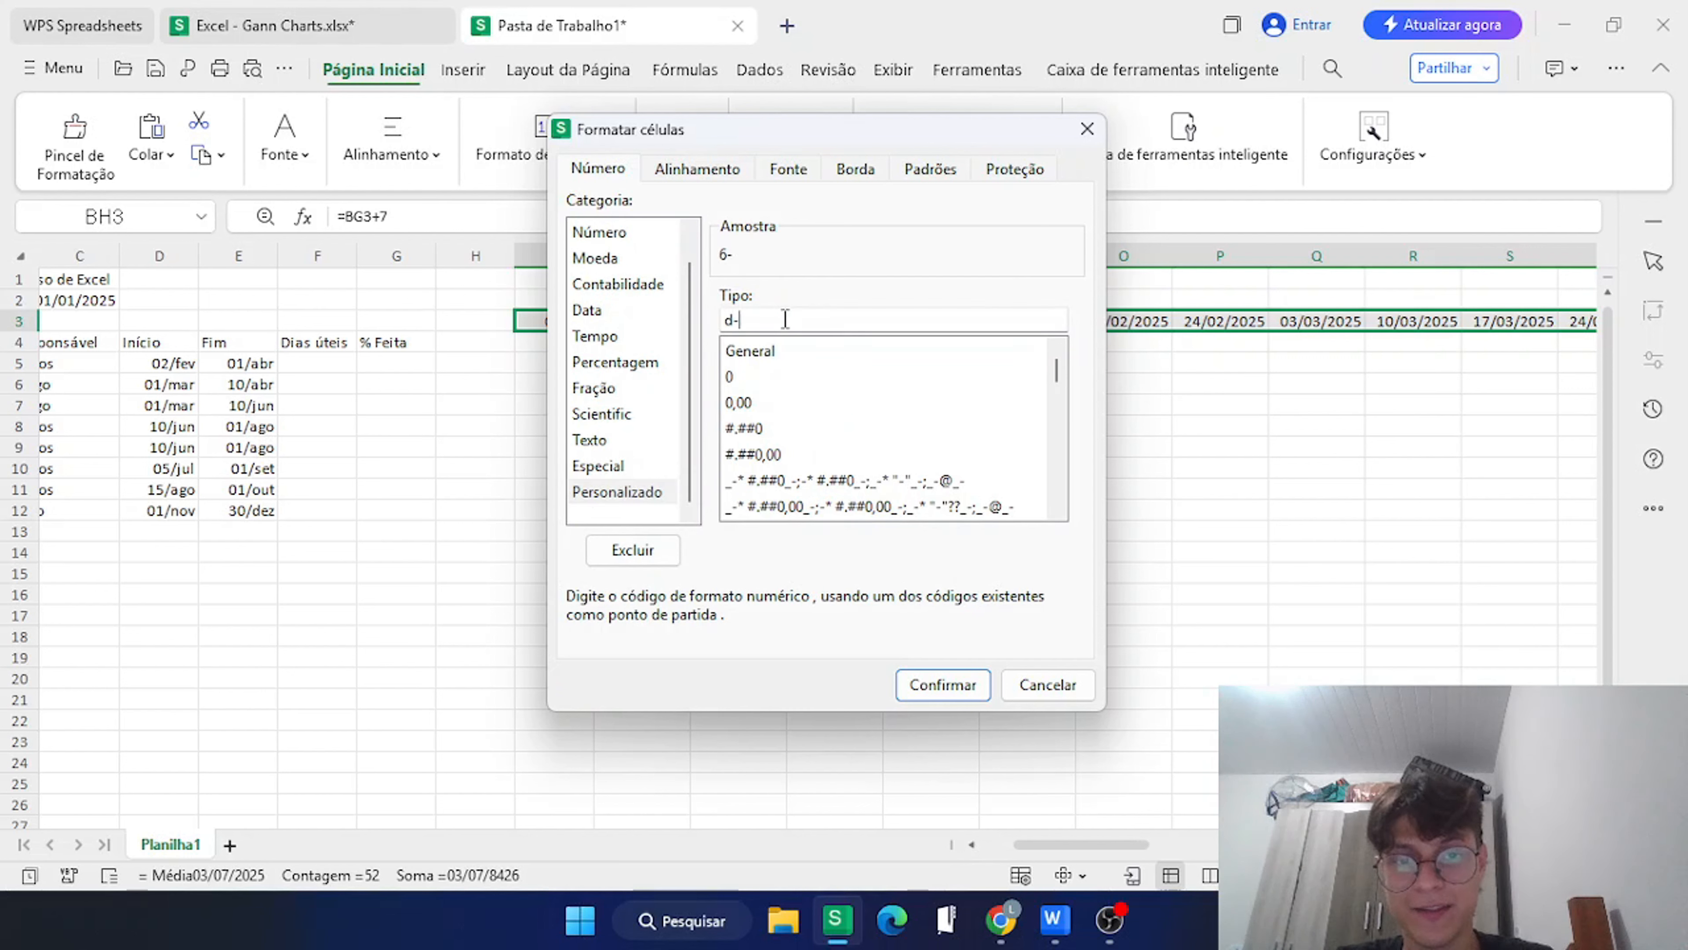
text(mmm)
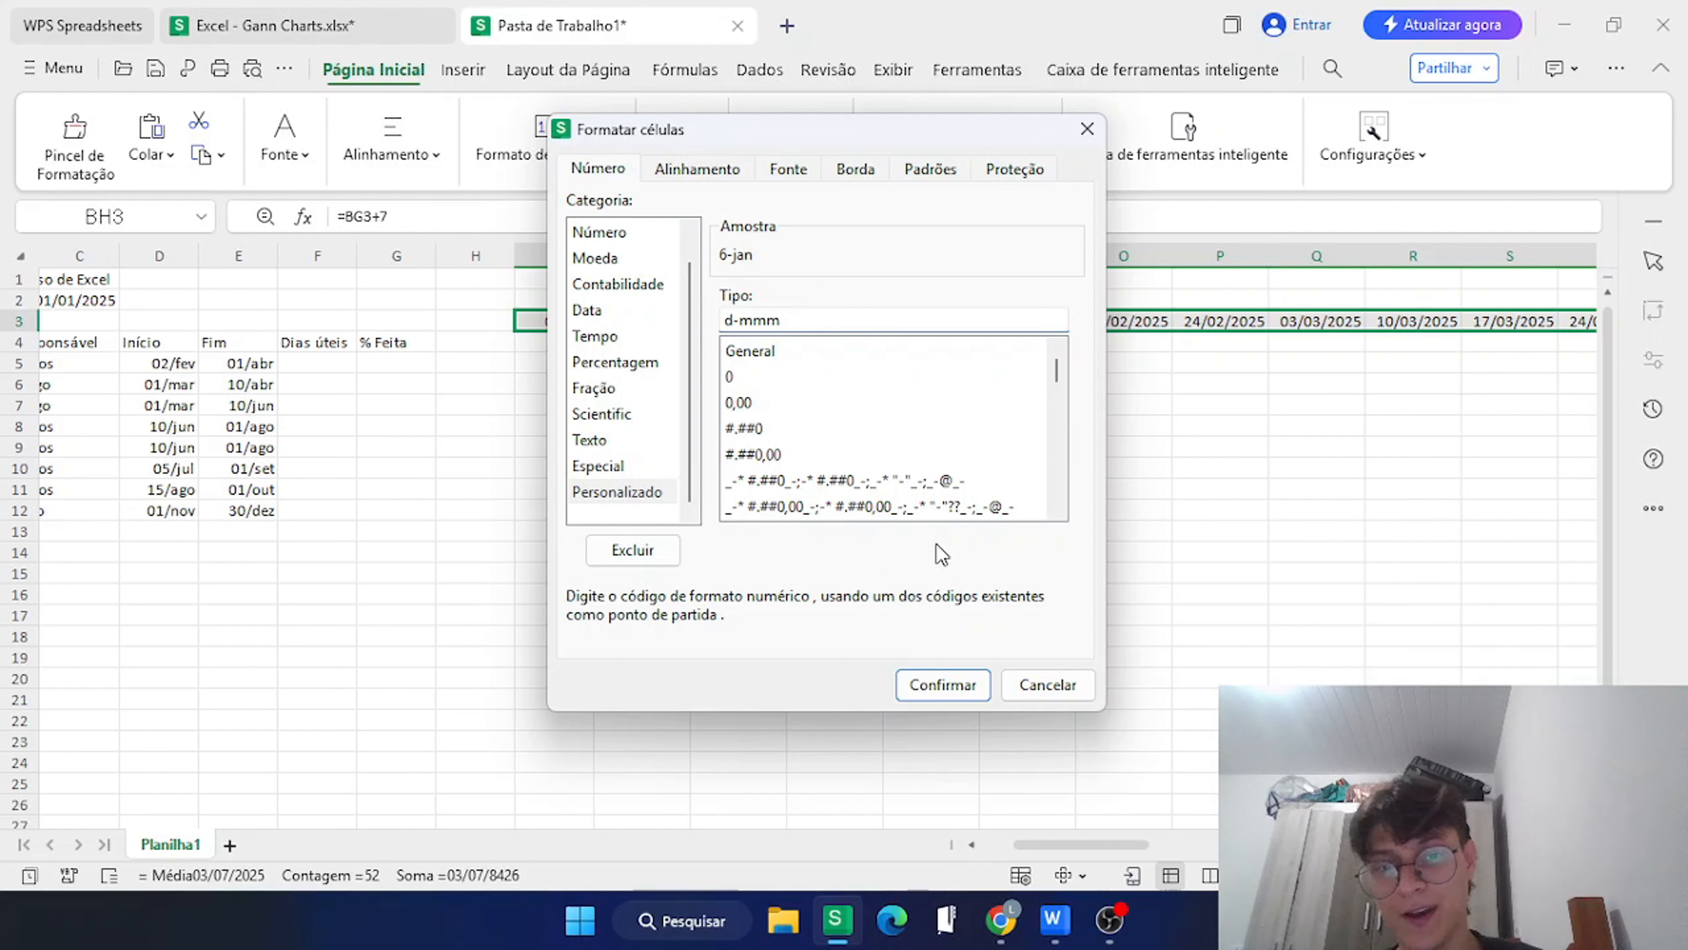
text(m)
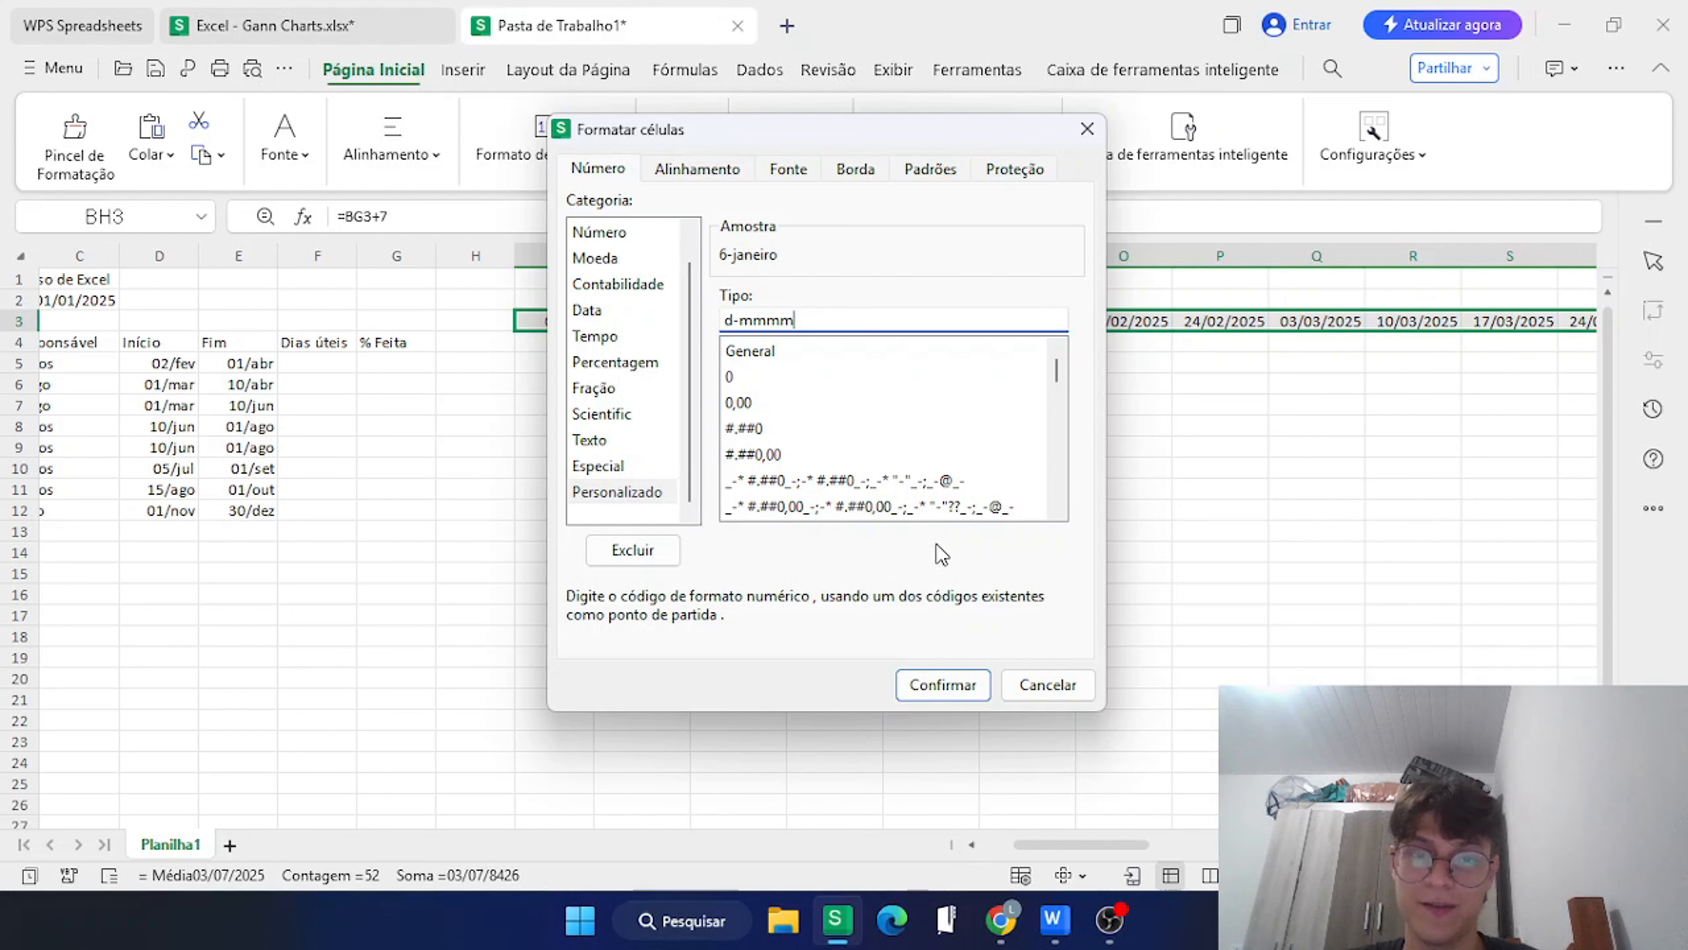
key(BackSpace)
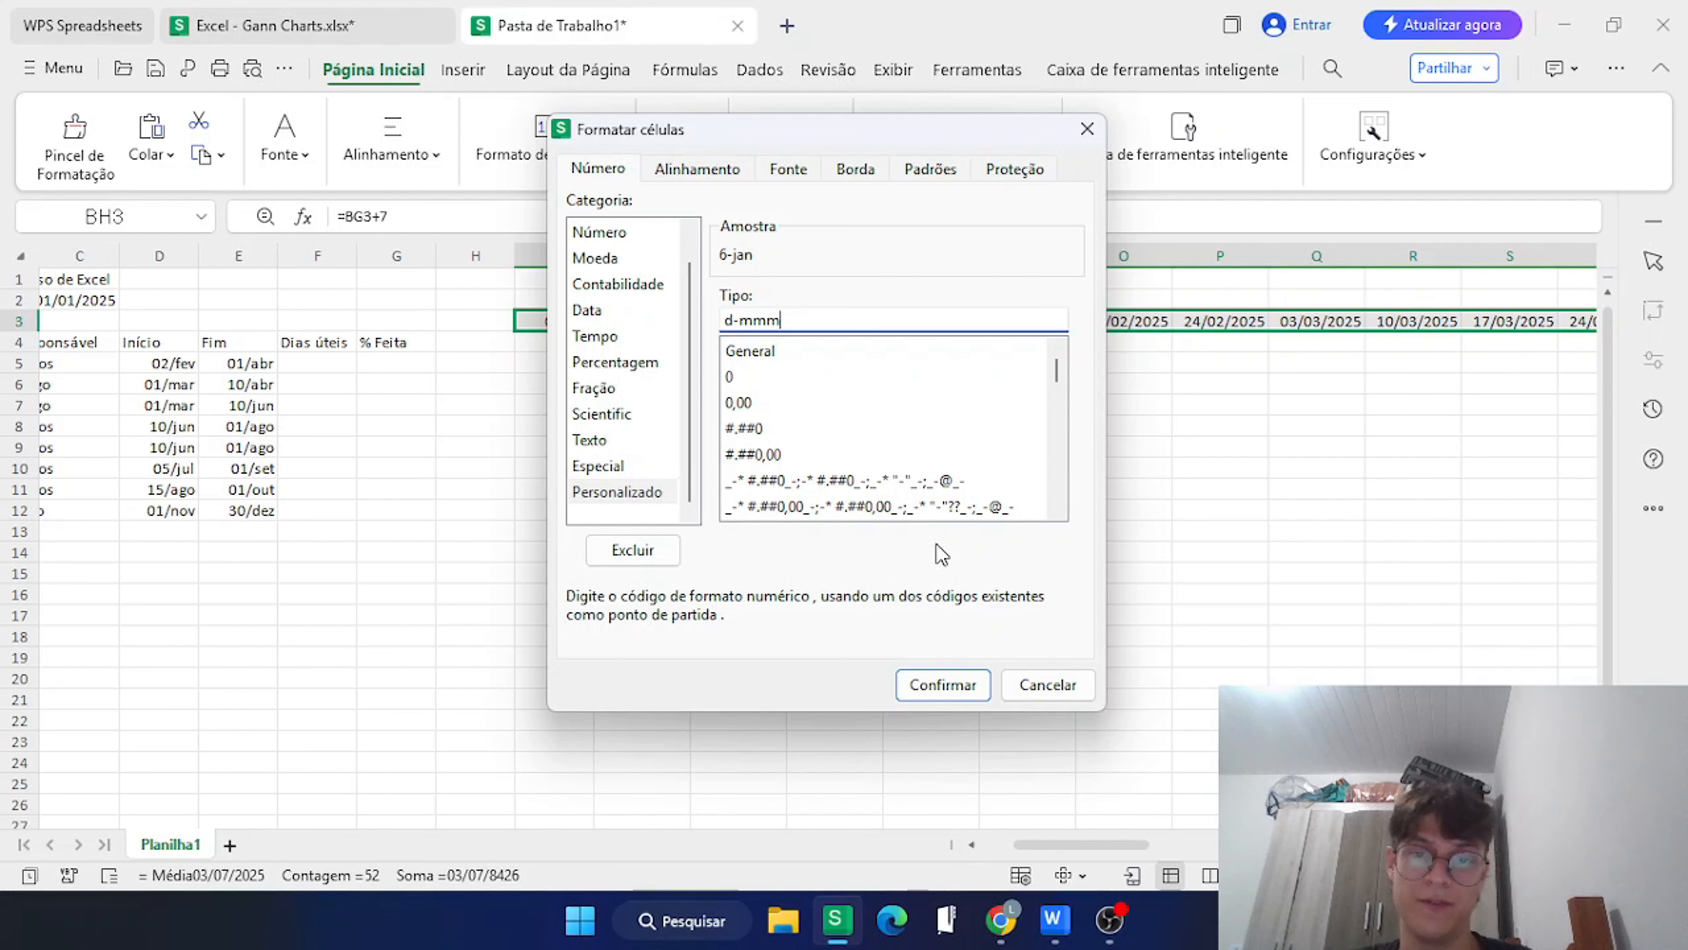
click(933, 685)
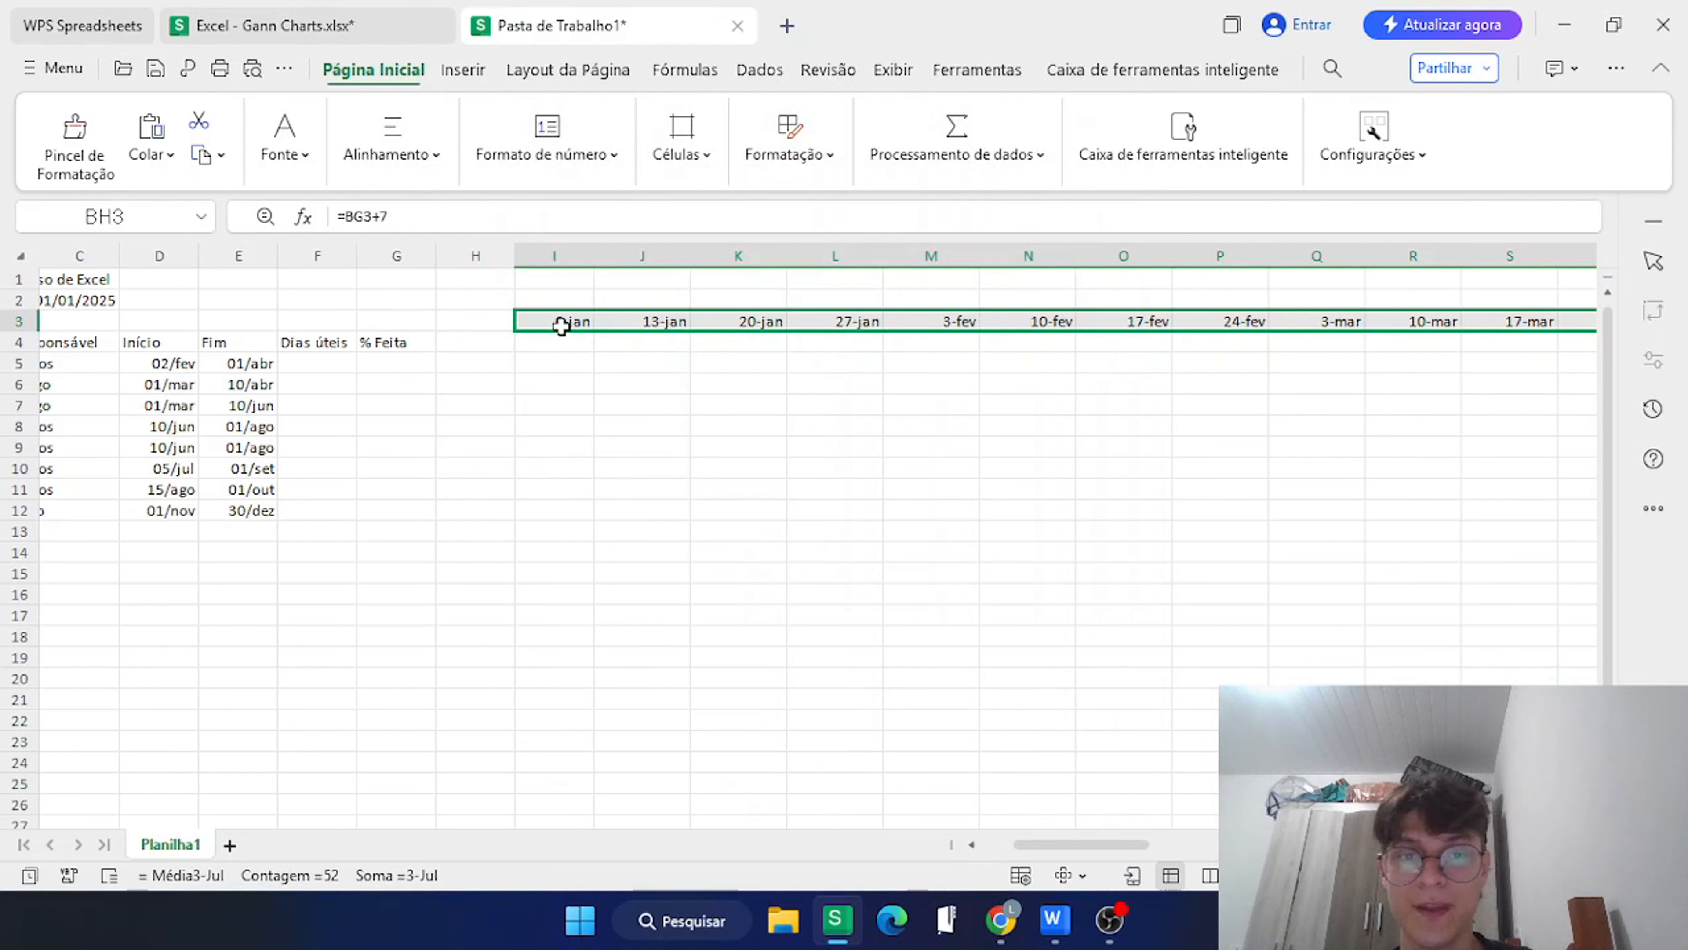
Increase the height of row 3 to about two and a half standard rows.
scroll(665, 350, right, 3)
scroll(665, 350, right, 10)
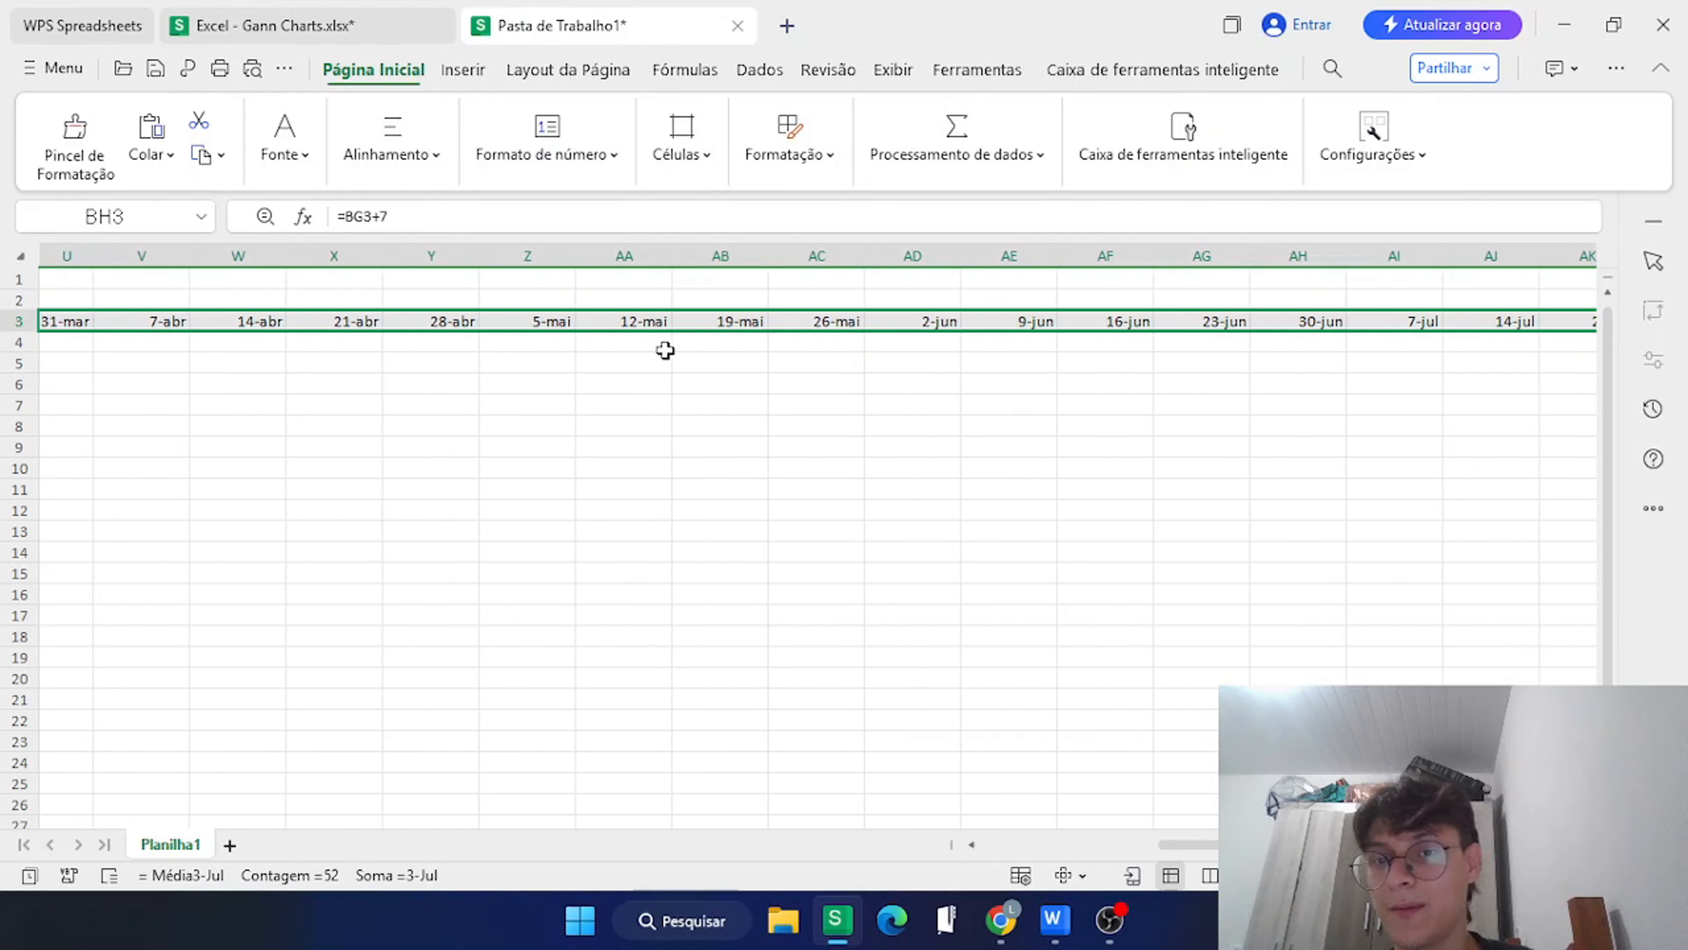
scroll(665, 351, left, 12)
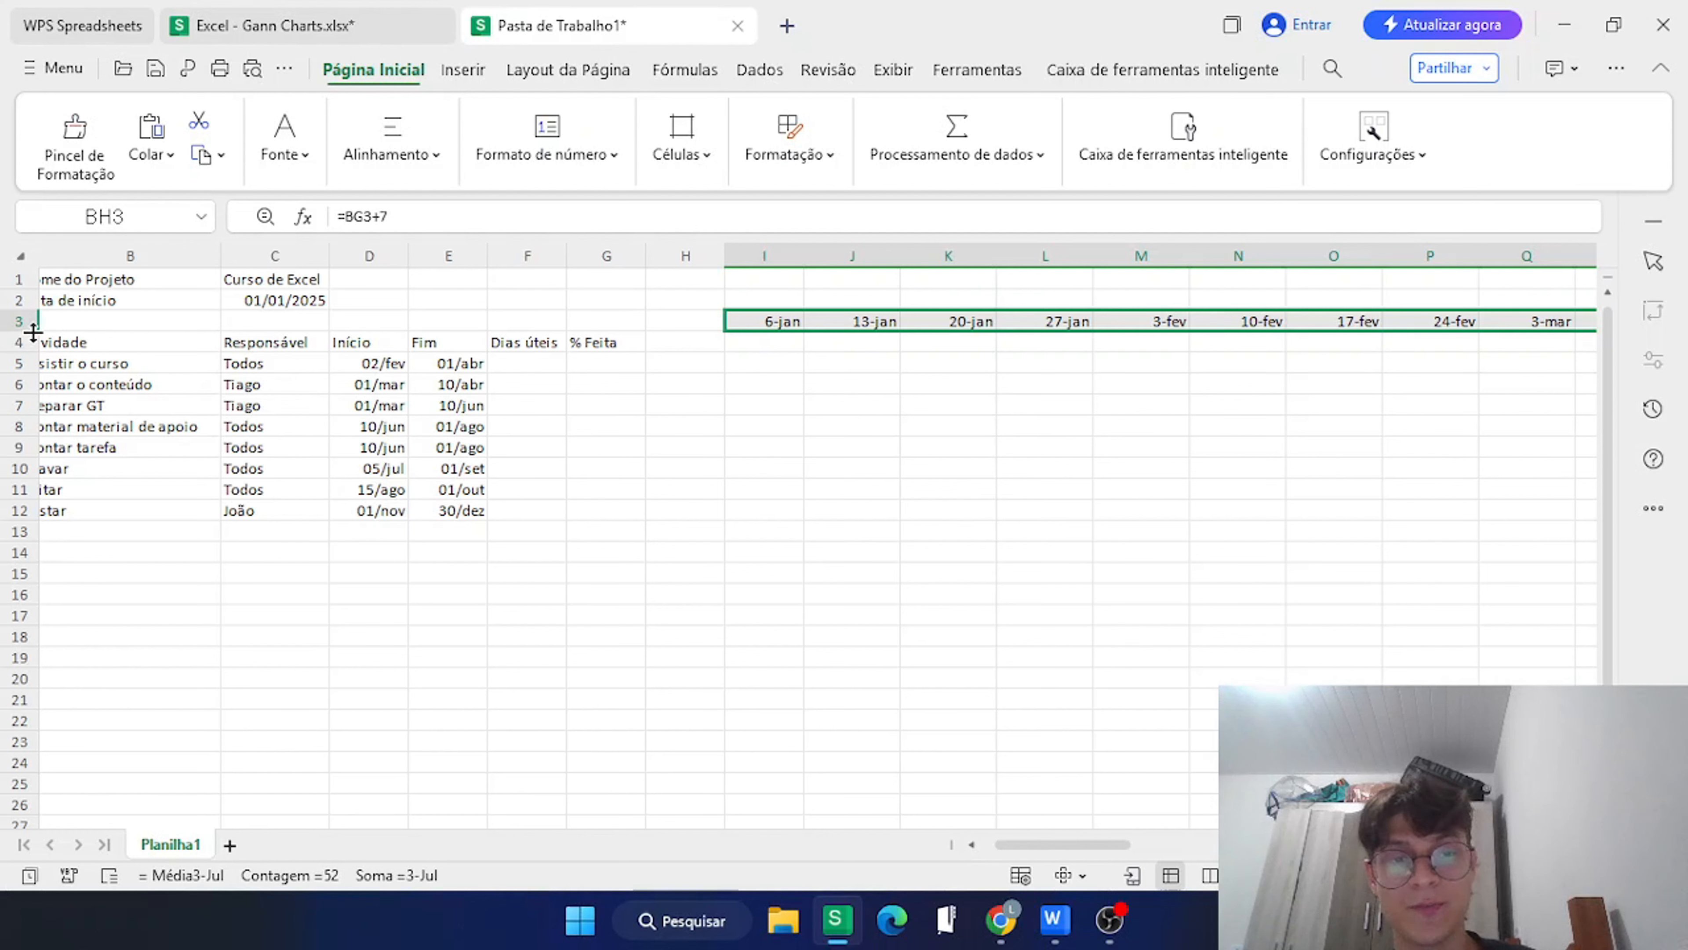
drag(34, 330, 33, 390)
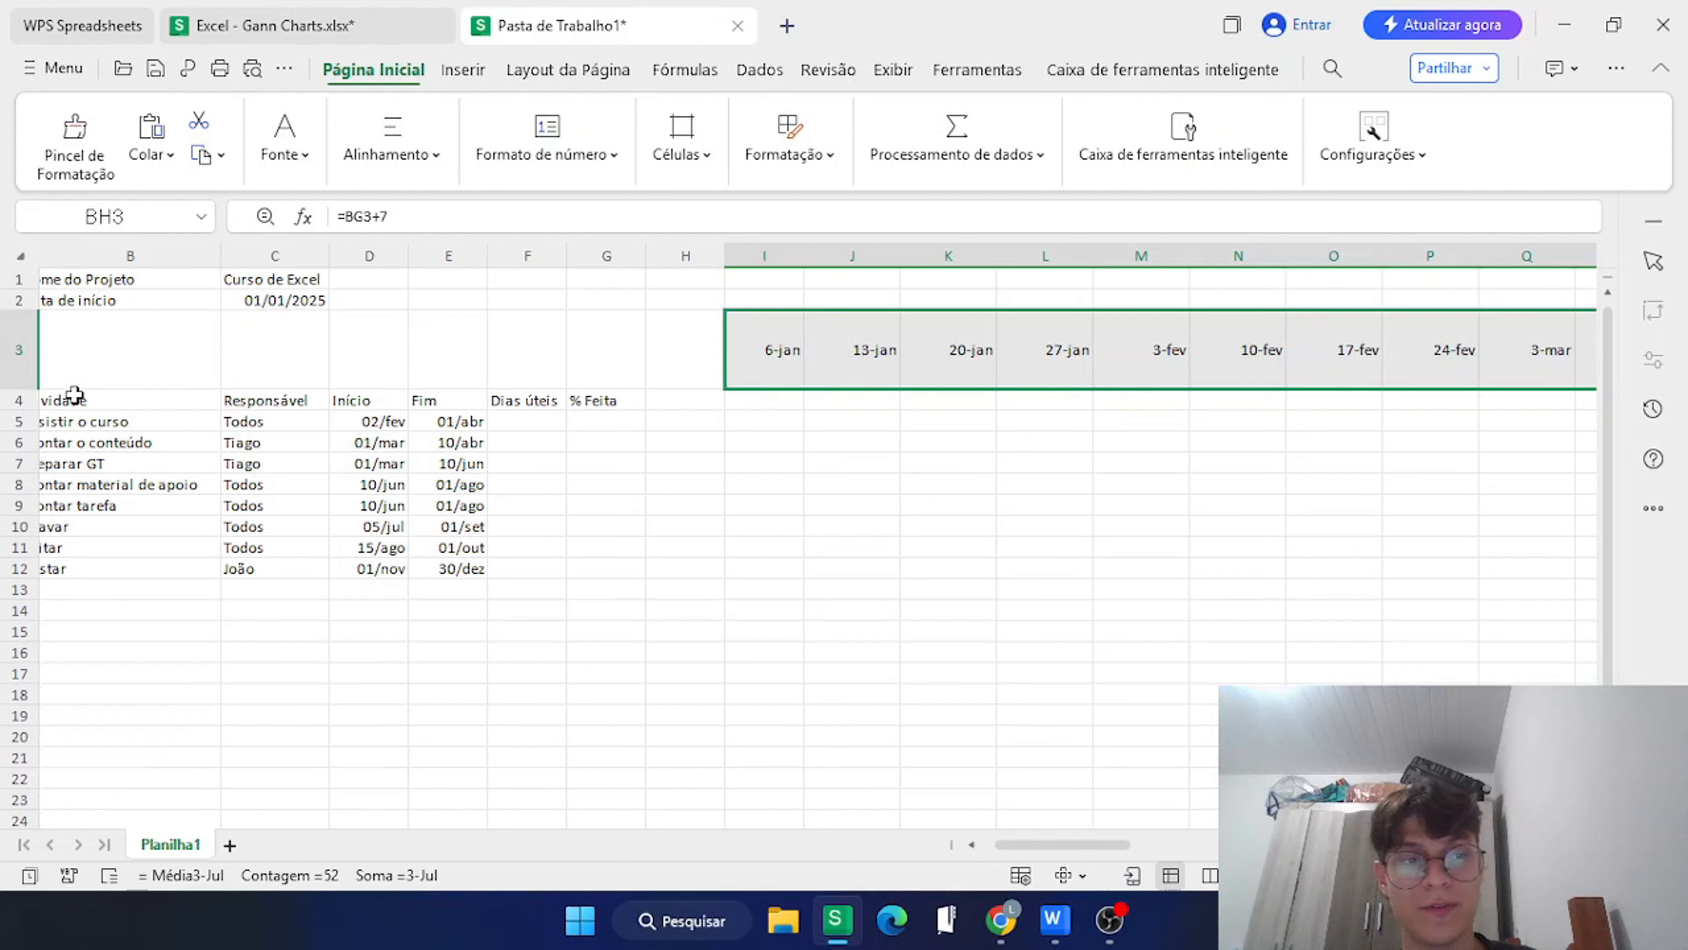
drag(34, 390, 35, 365)
Rotate the text orientation of the timeline dates in I3 to BH3 to -84 degrees.
click(759, 354)
key(ctrl+shift+Right)
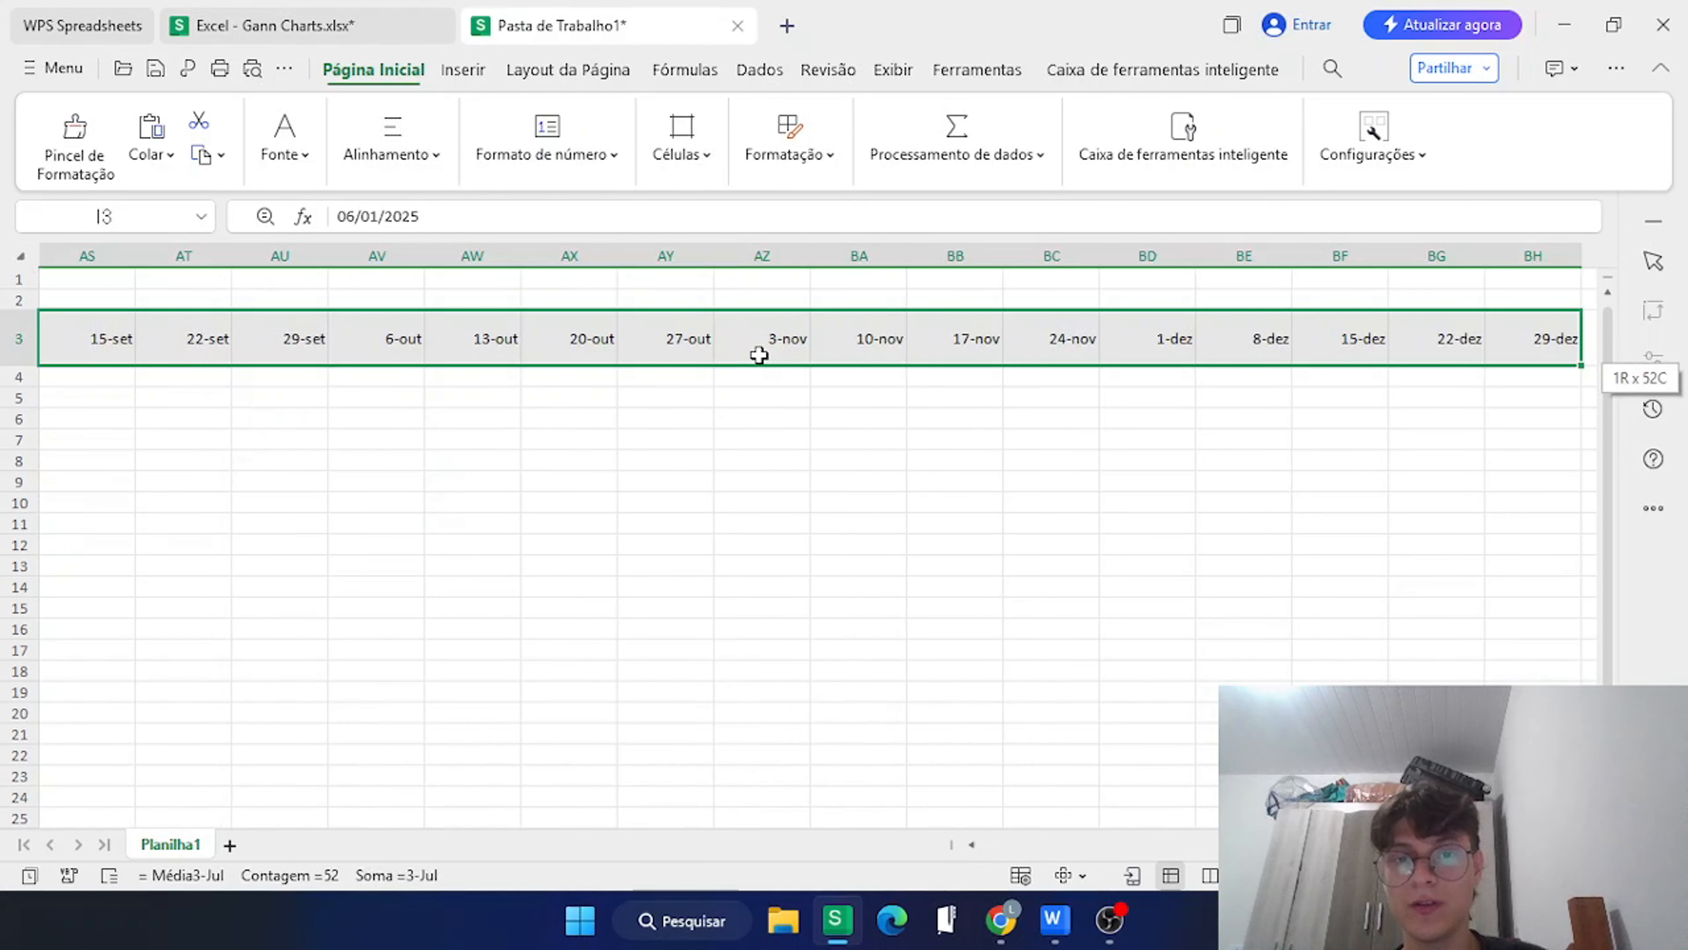
right_click(757, 350)
click(851, 456)
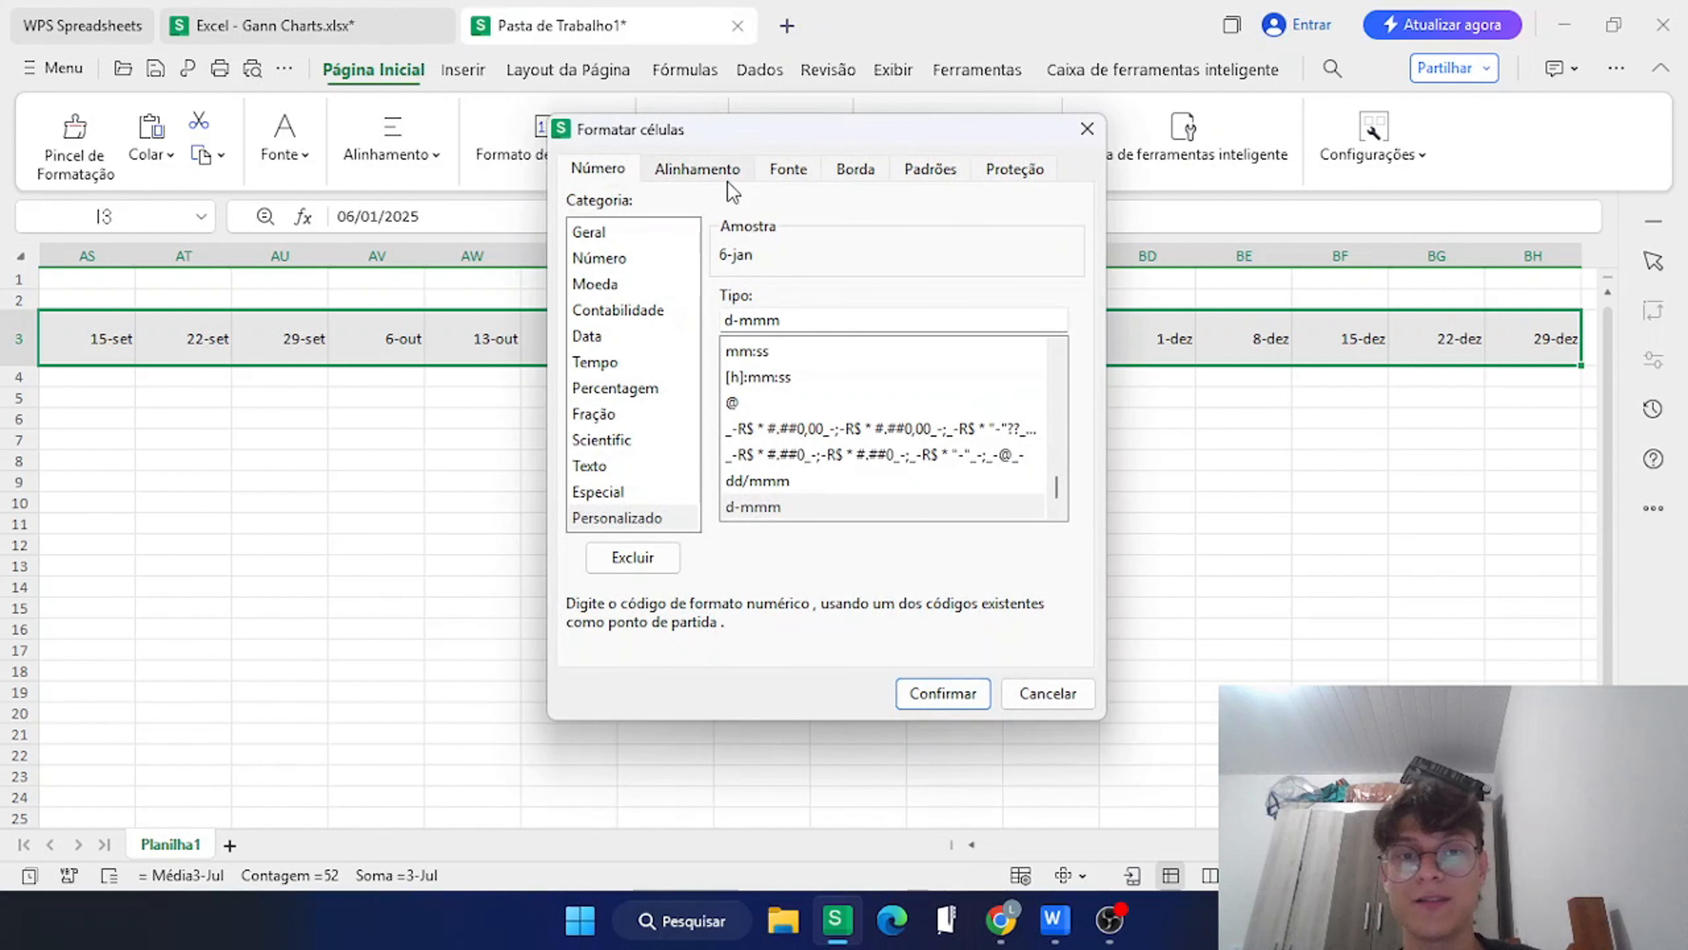
click(699, 170)
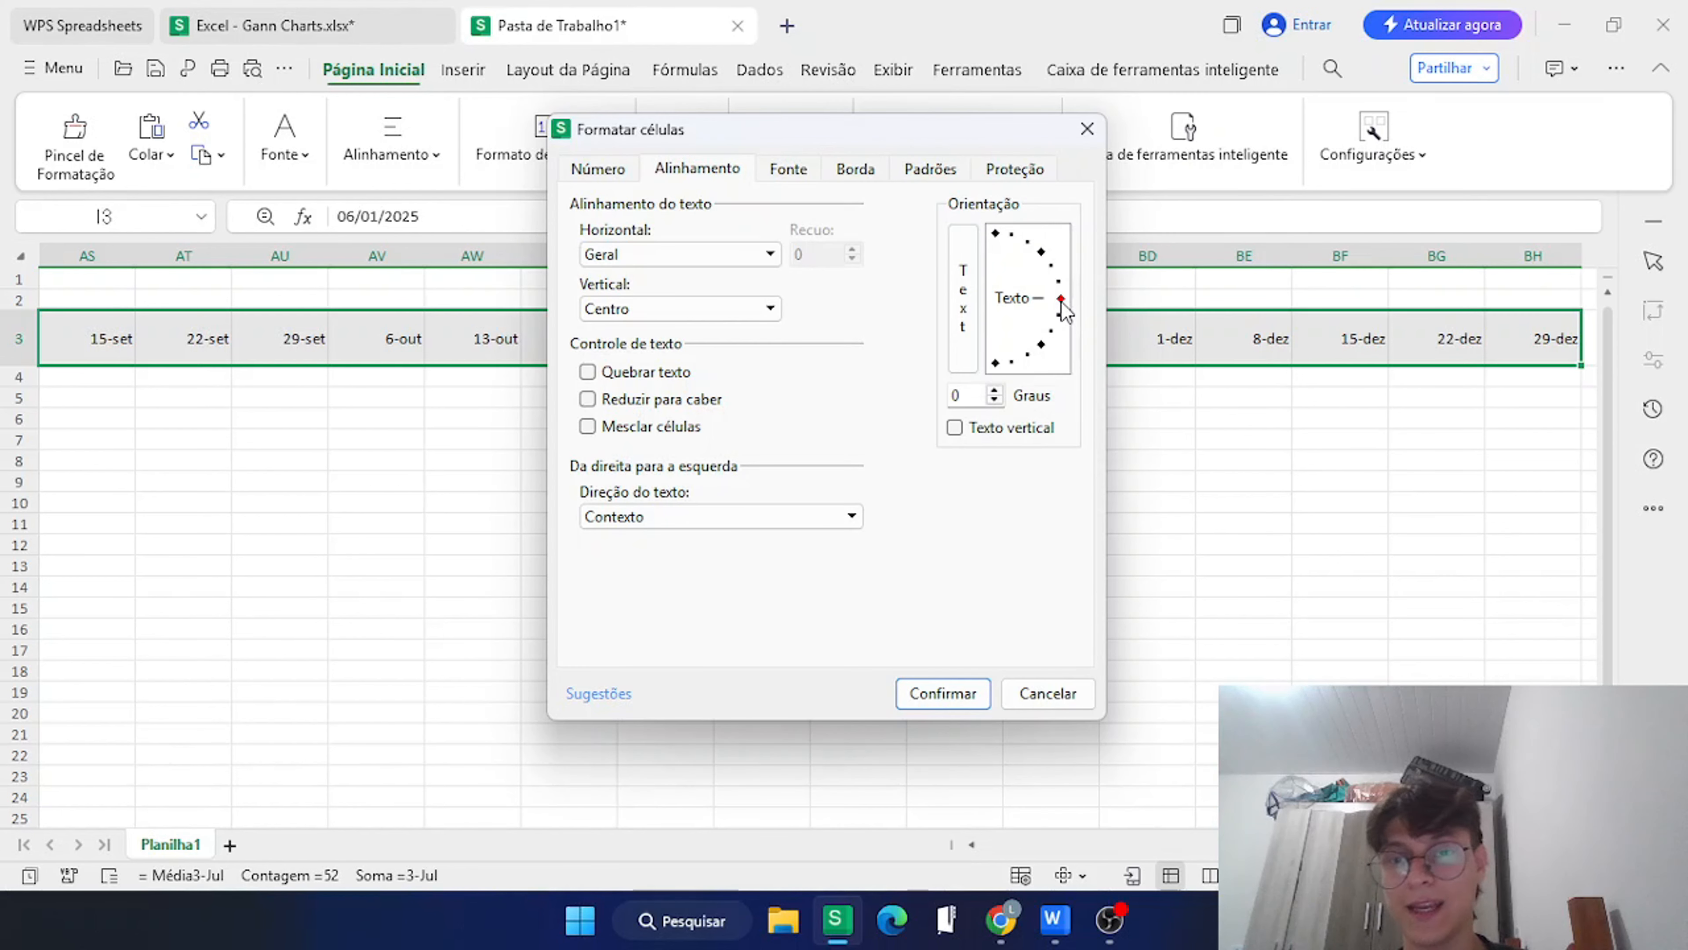
drag(1061, 306, 1003, 367)
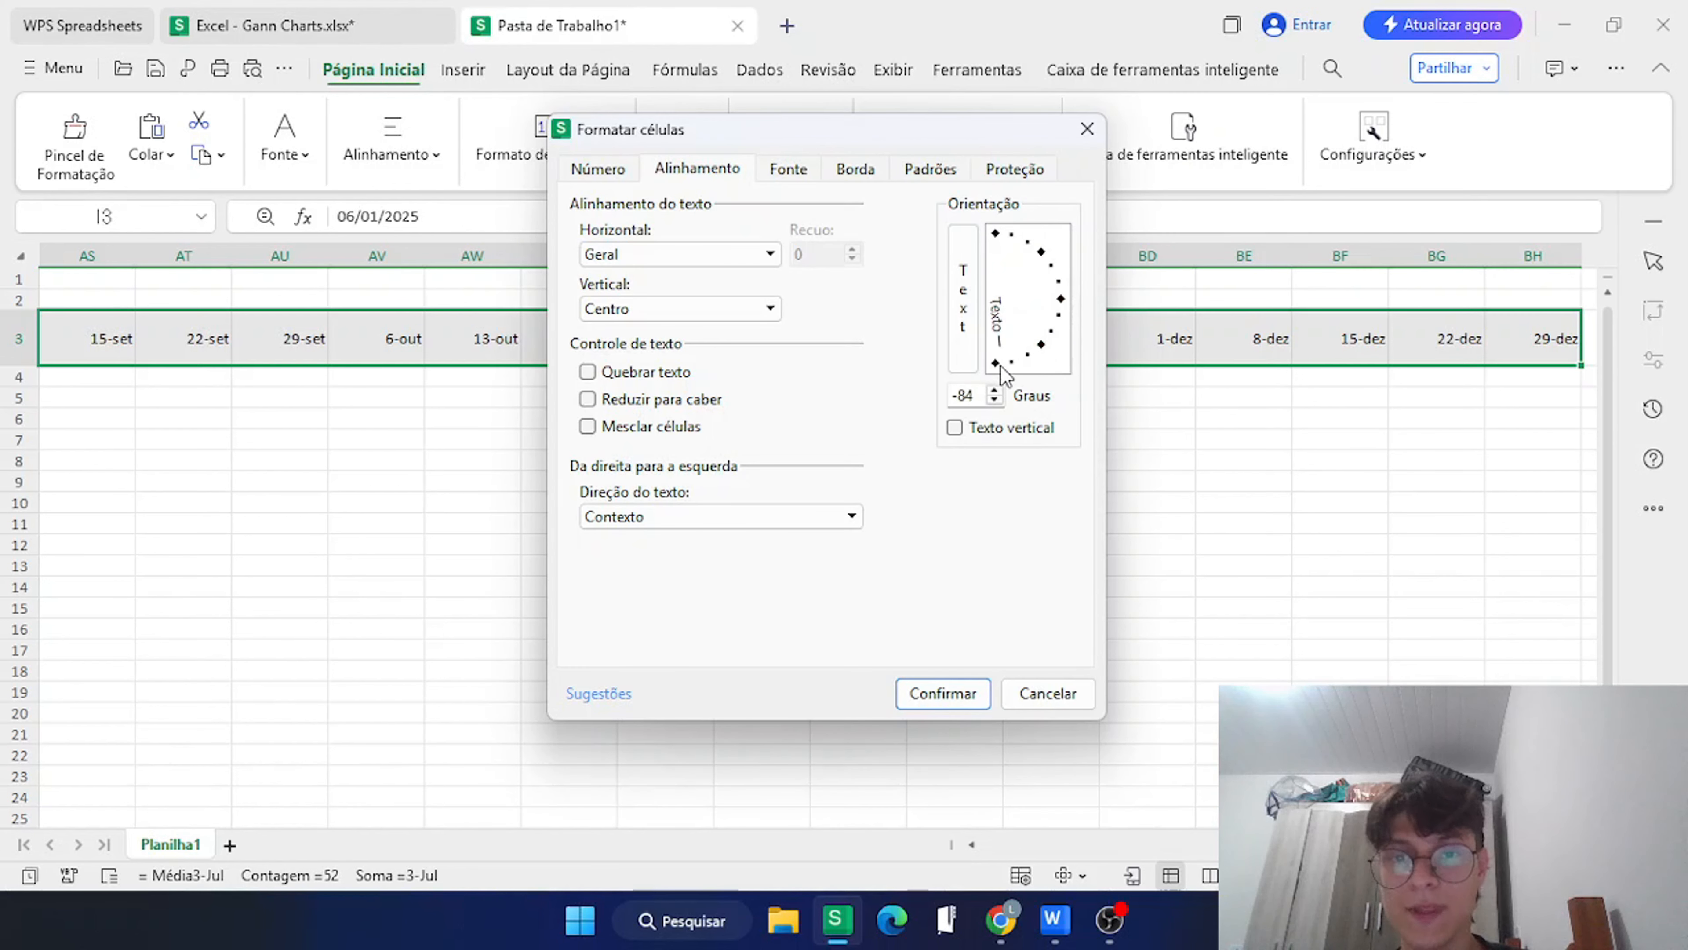
click(928, 694)
Set the width of the timeline columns I to BH to 3 characters.
scroll(587, 587, left, 9)
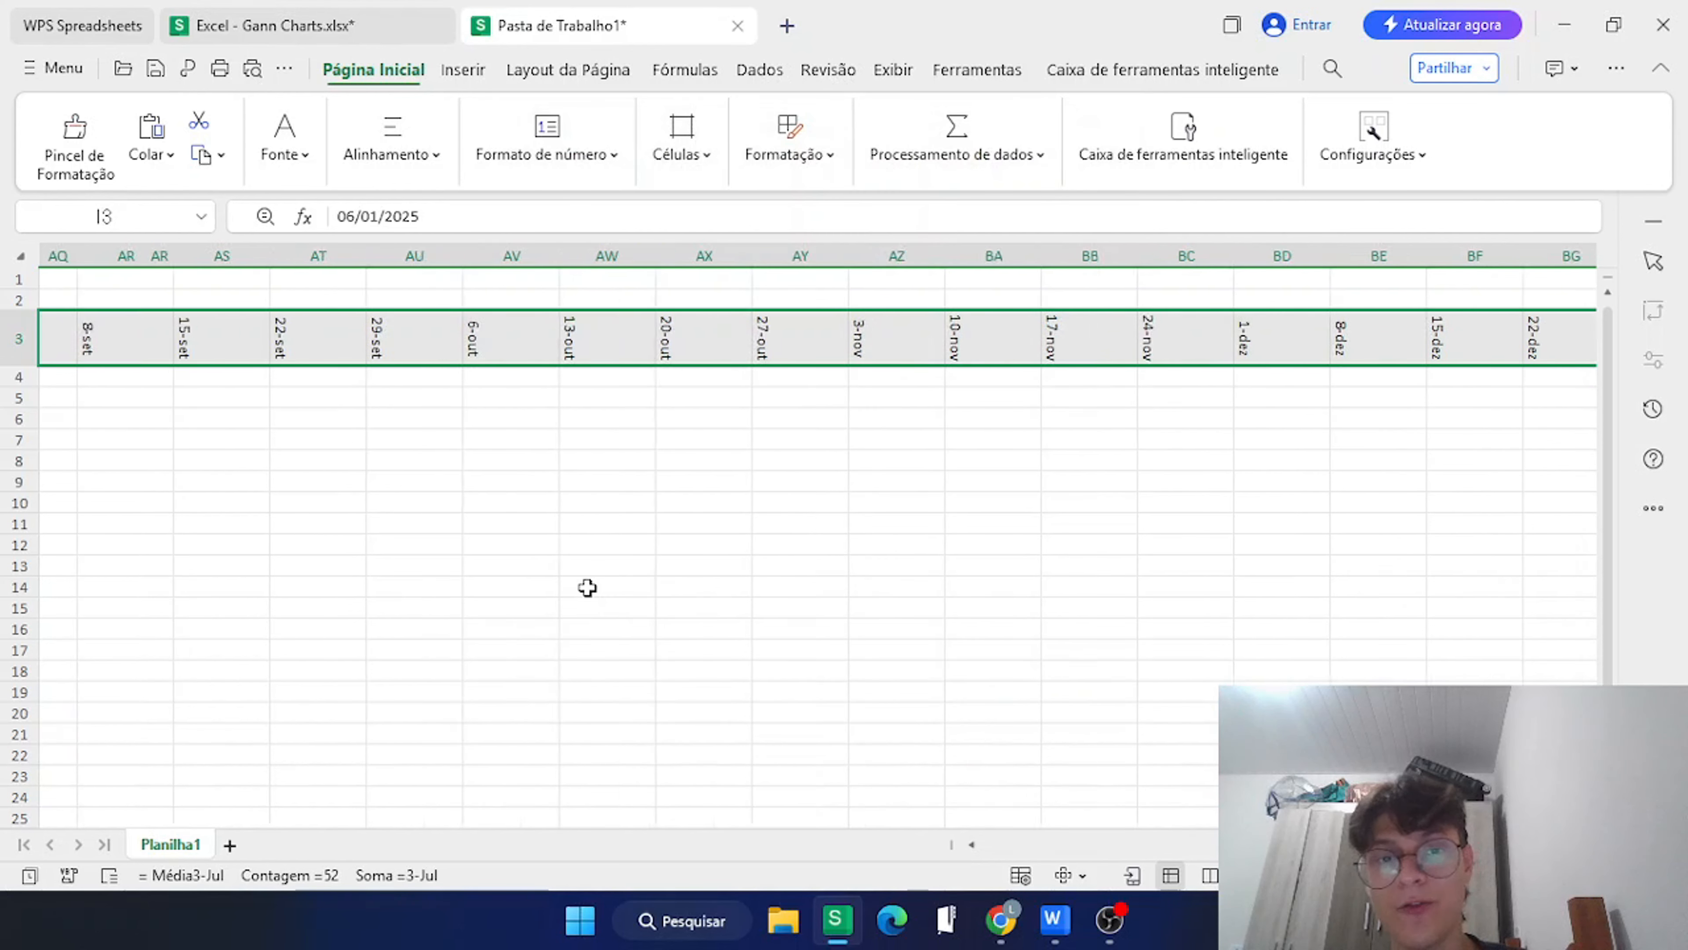
scroll(588, 587, left, 20)
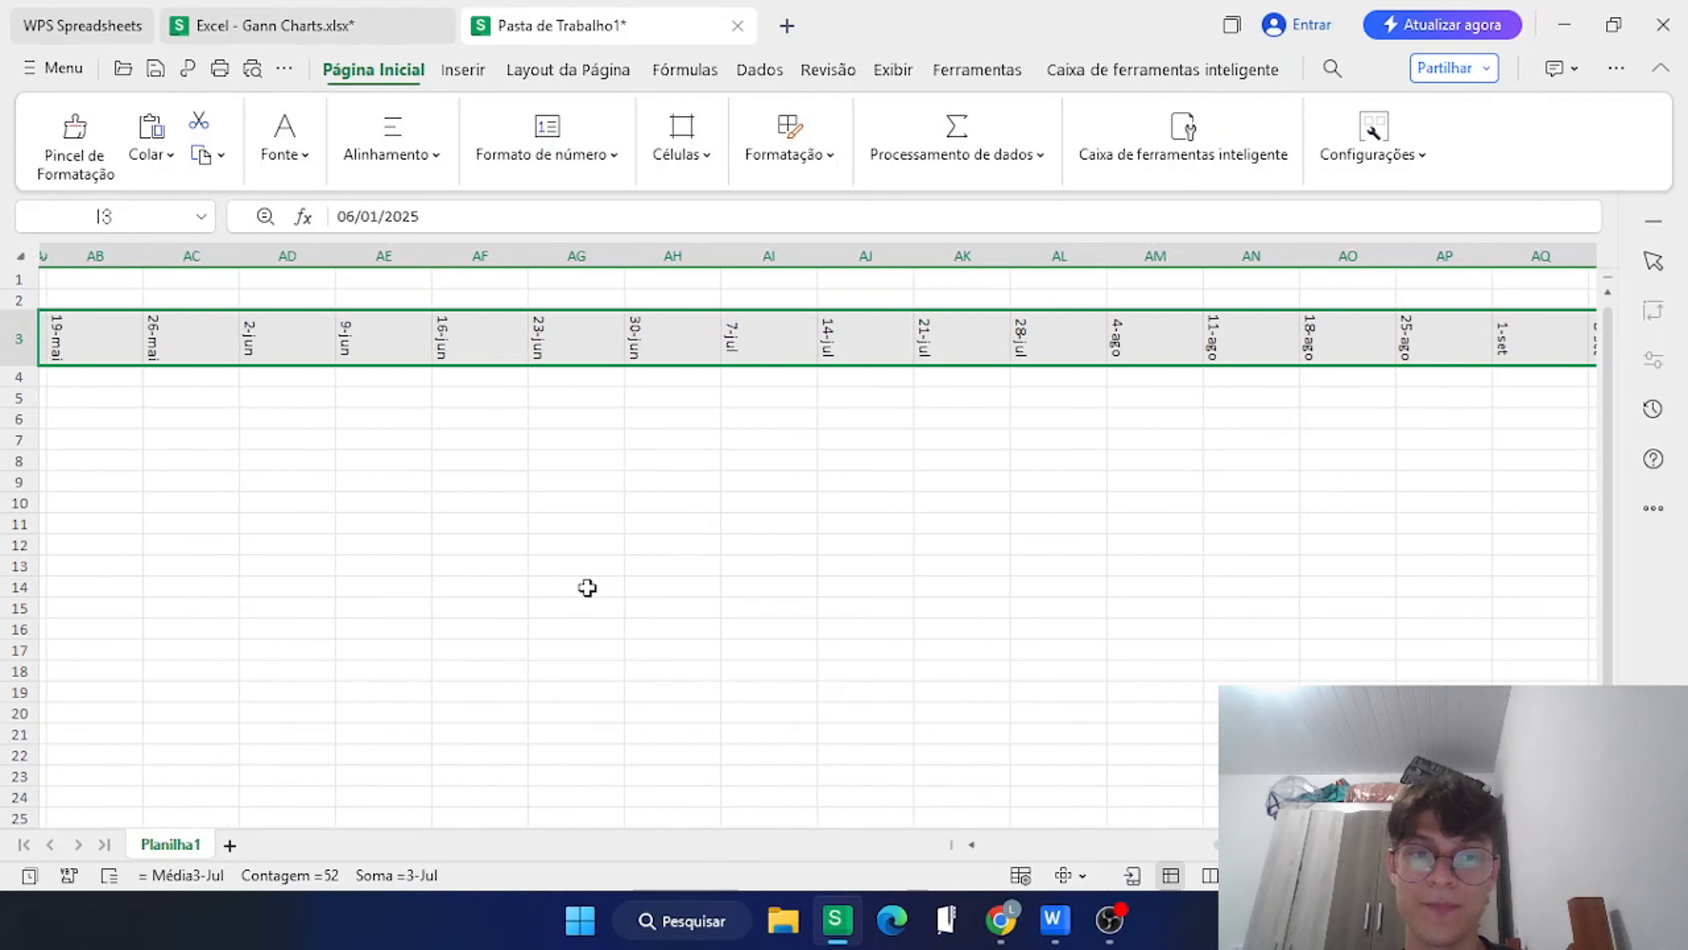
scroll(587, 588, left, 8)
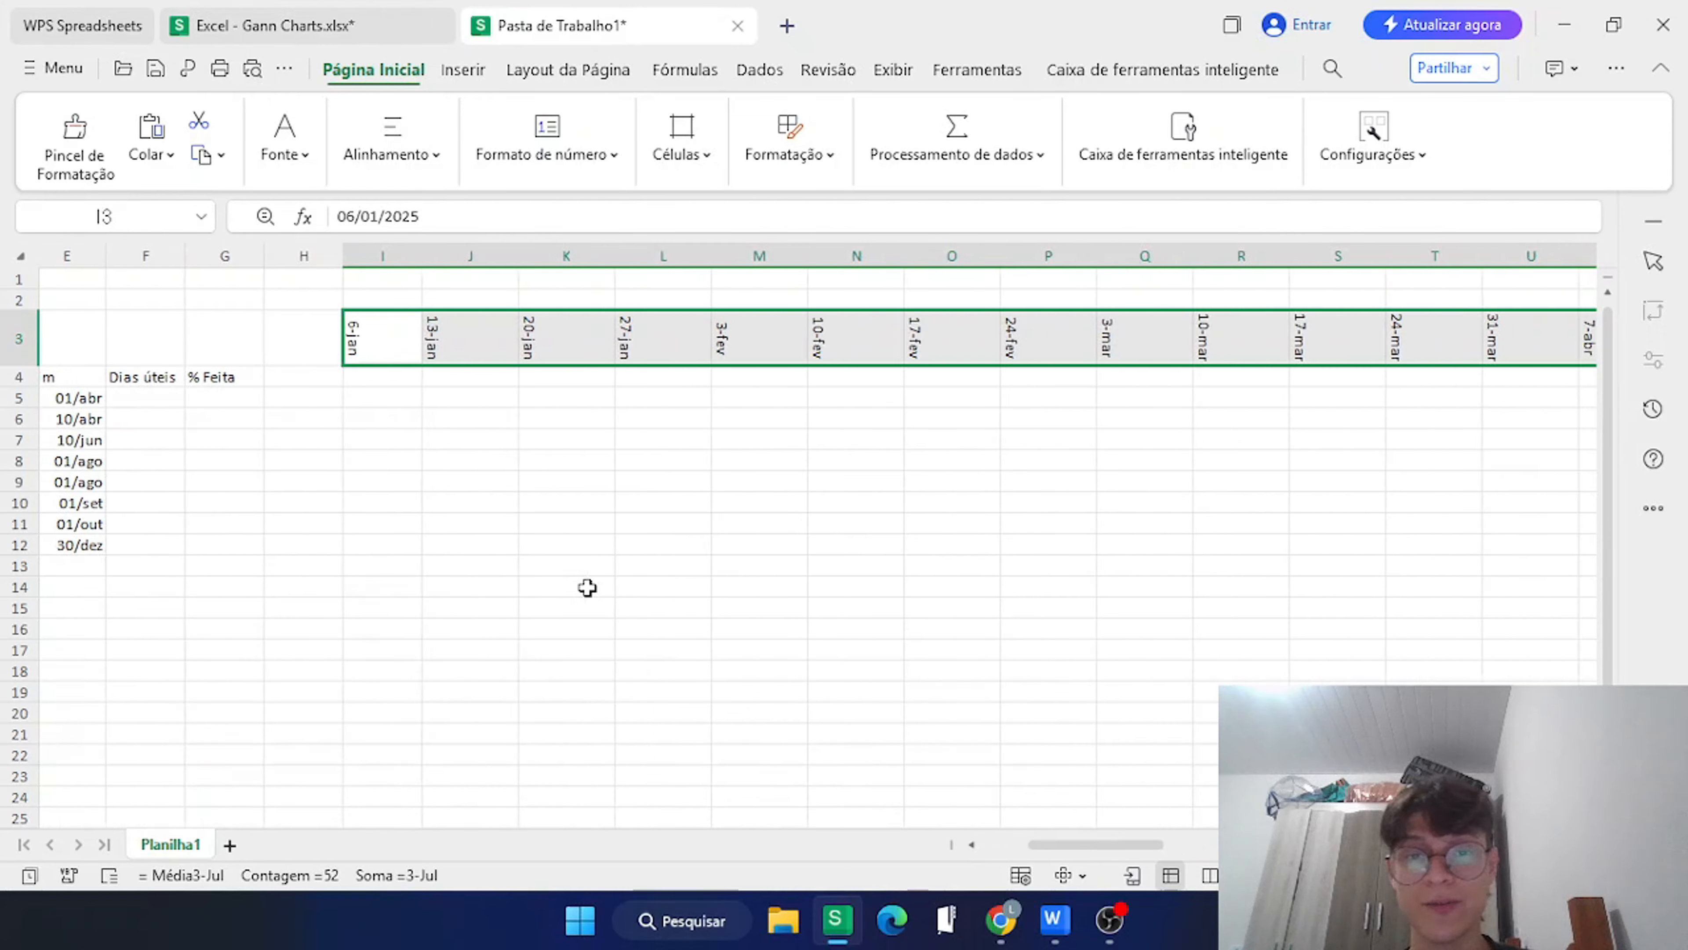
scroll(587, 588, right, 20)
scroll(587, 588, left, 5)
click(471, 525)
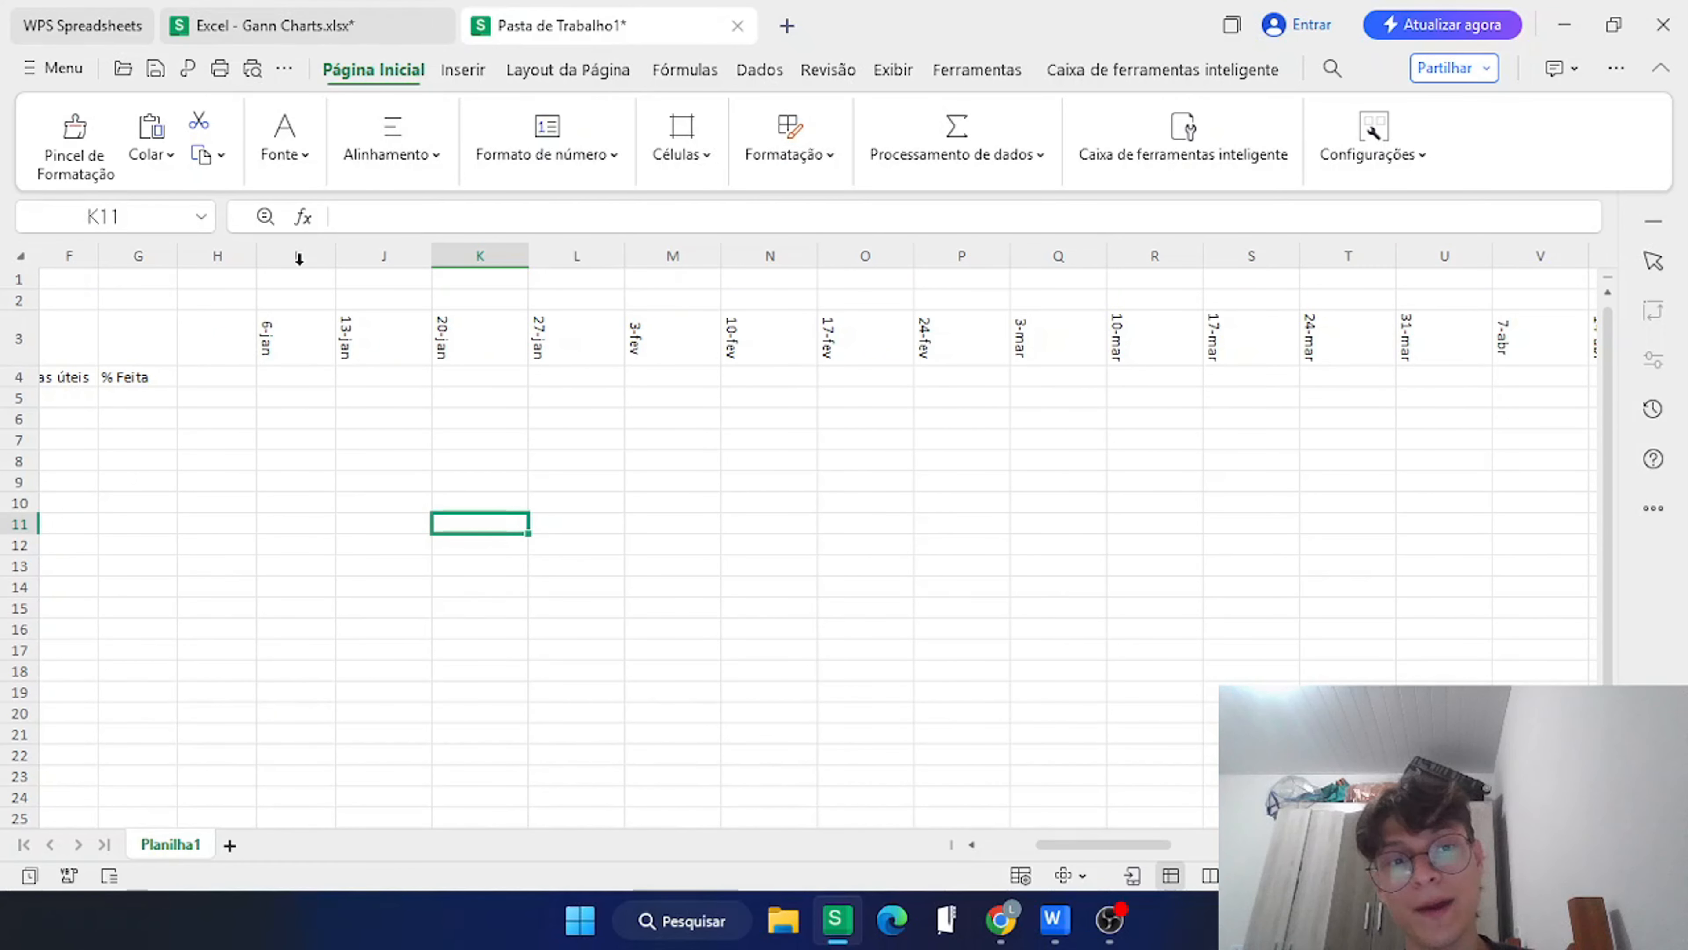
drag(299, 258, 1063, 313)
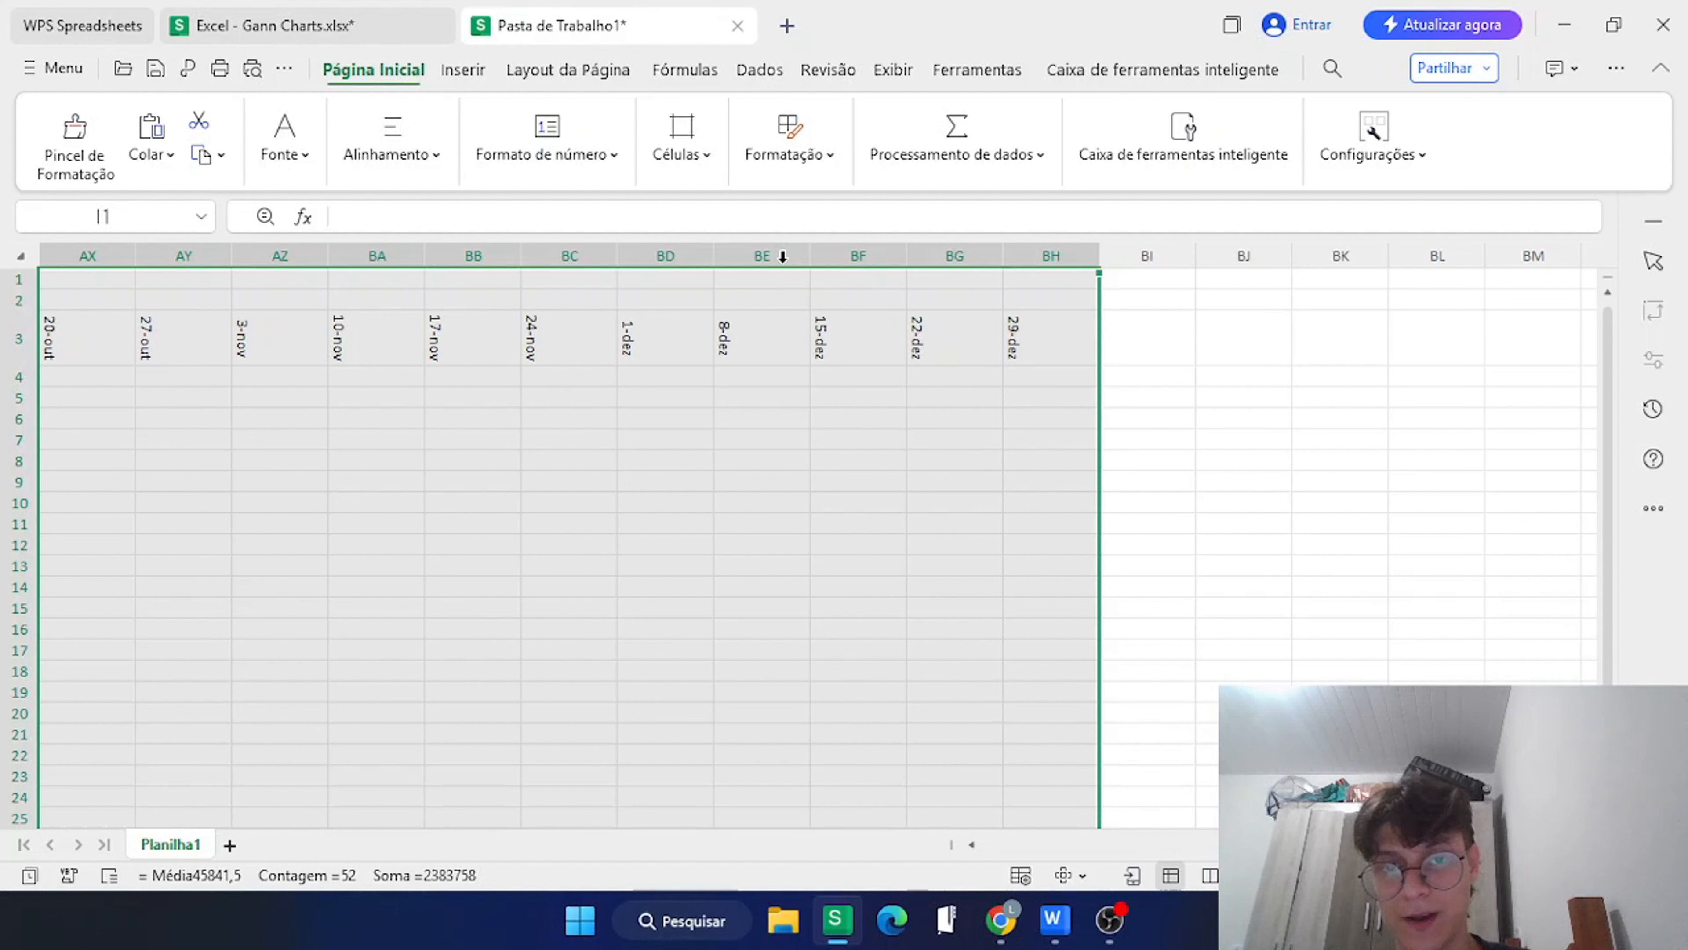
right_click(773, 245)
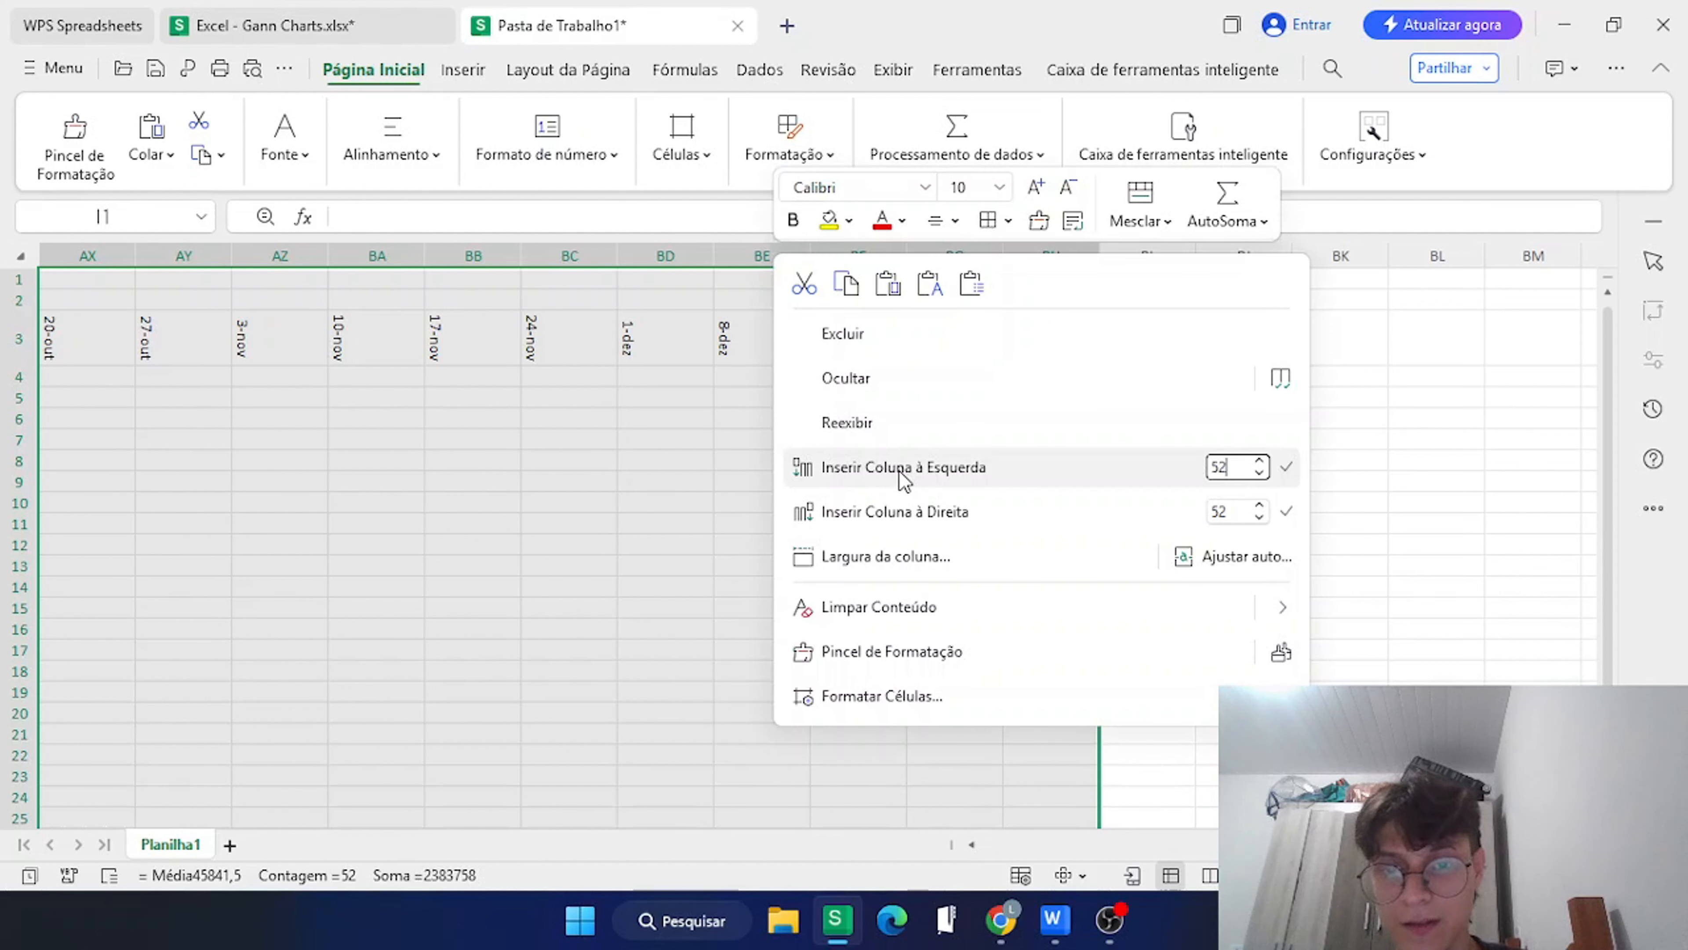
click(972, 572)
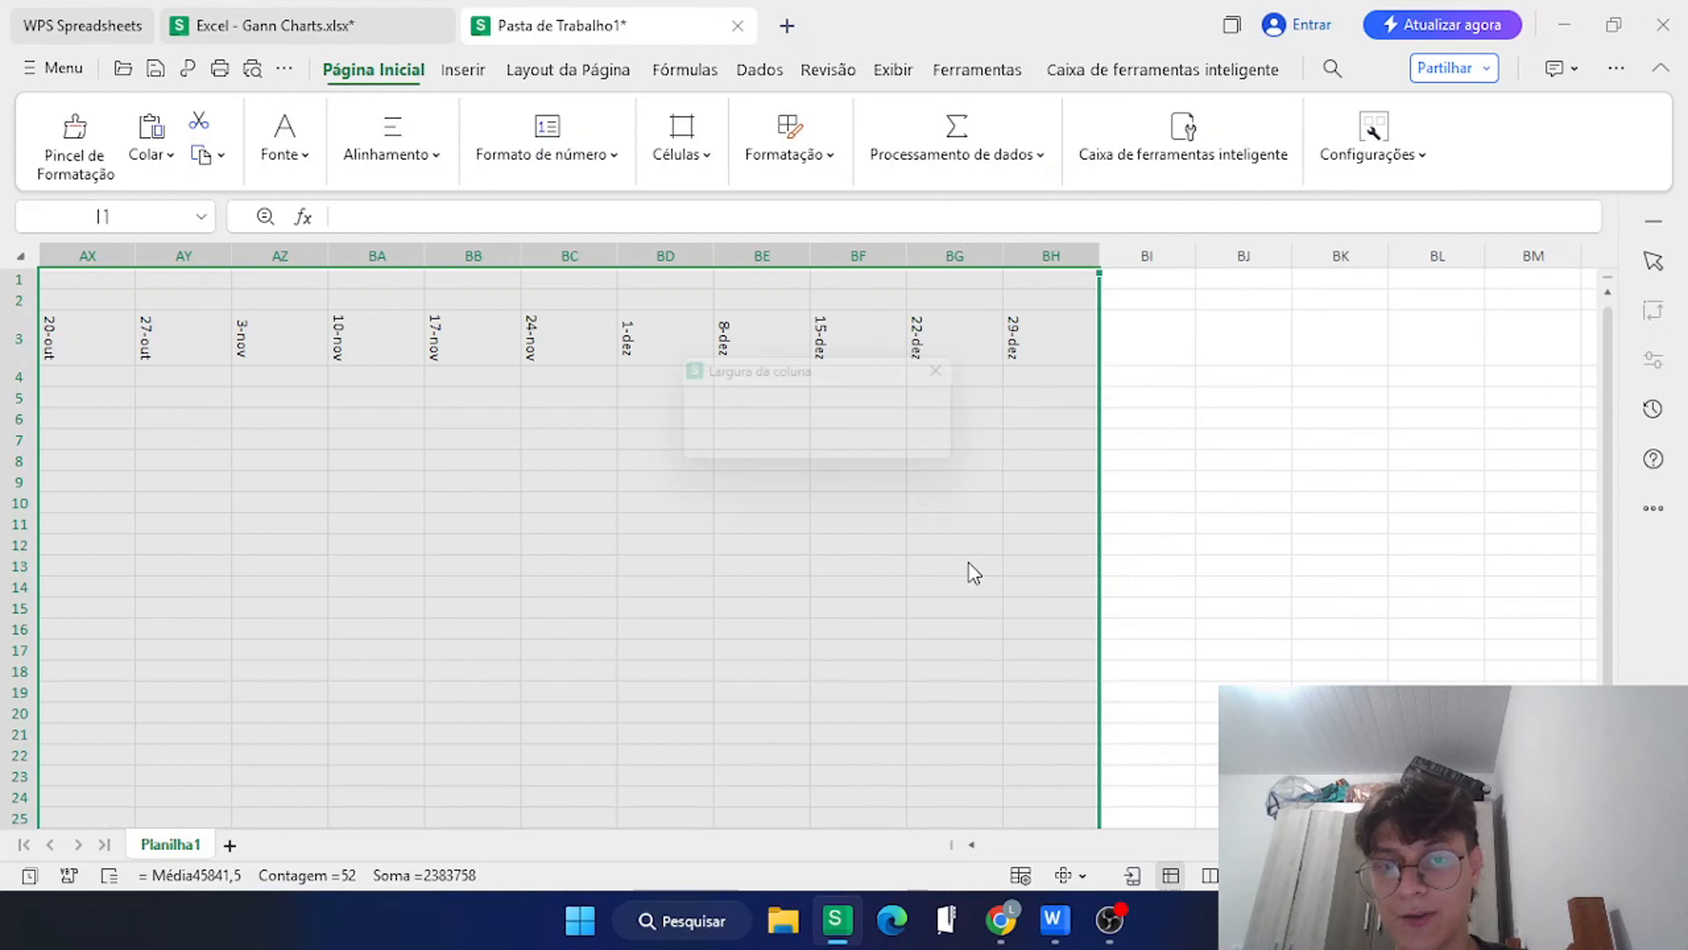
text(3)
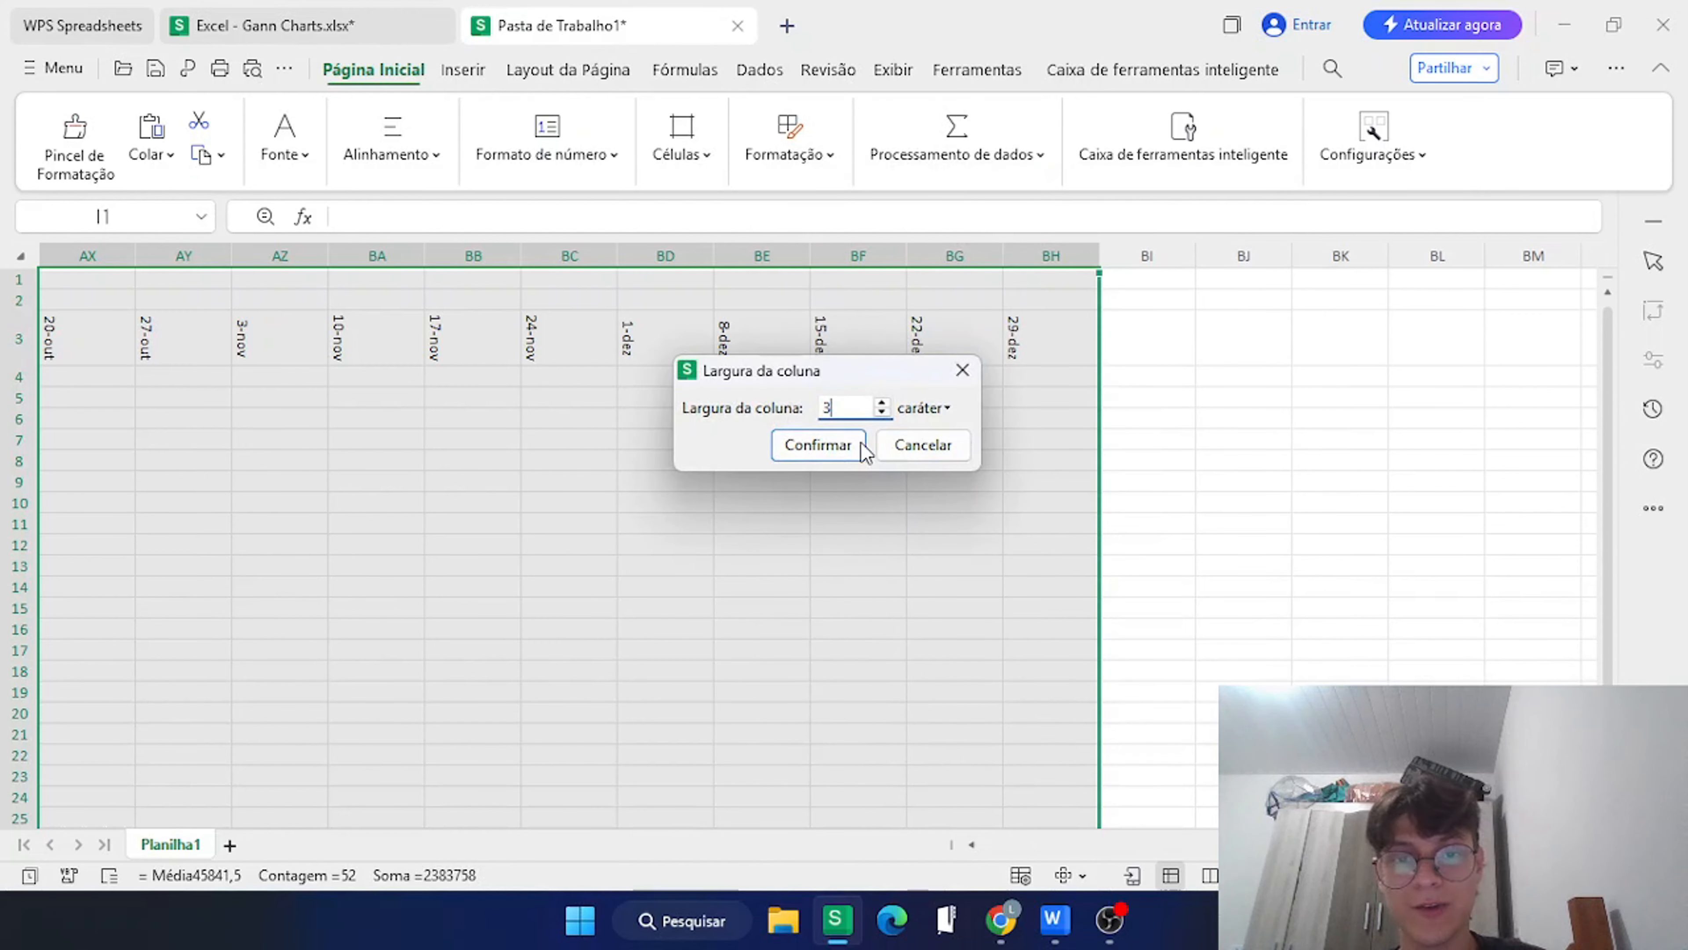
click(819, 444)
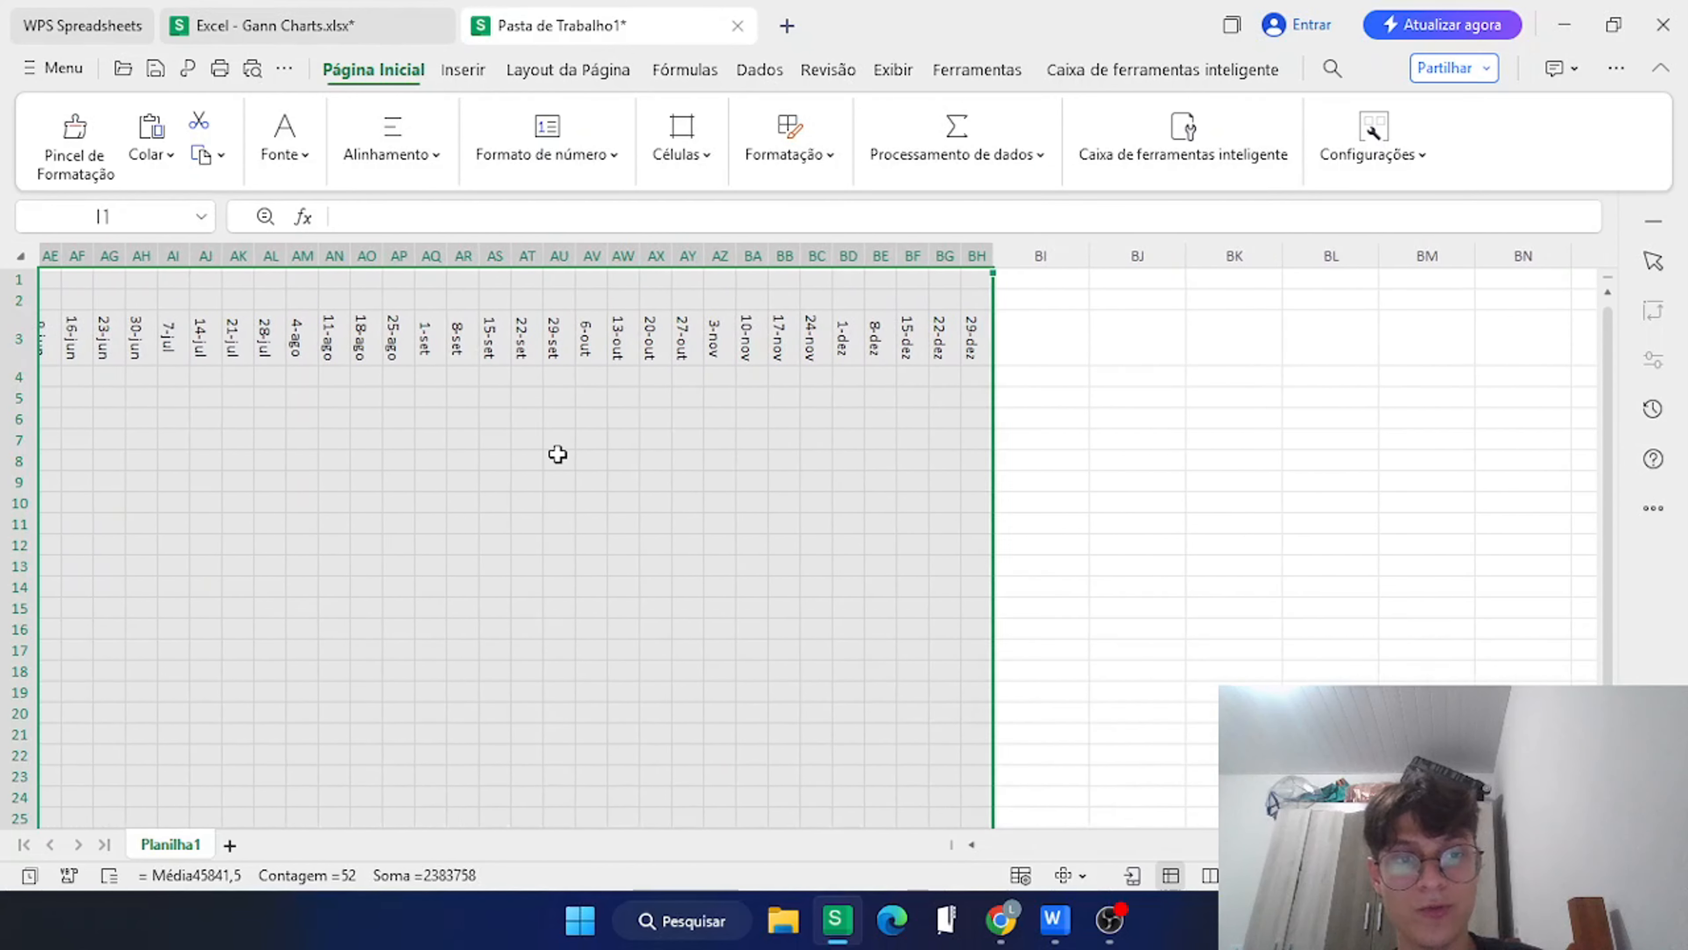
Add merged, centred month headings JANEIRO to DEZEMBRO in row 2 above their dates, and a merged 2025 heading across the timeline in row 1.
scroll(558, 454, left, 10)
scroll(558, 454, right, 1)
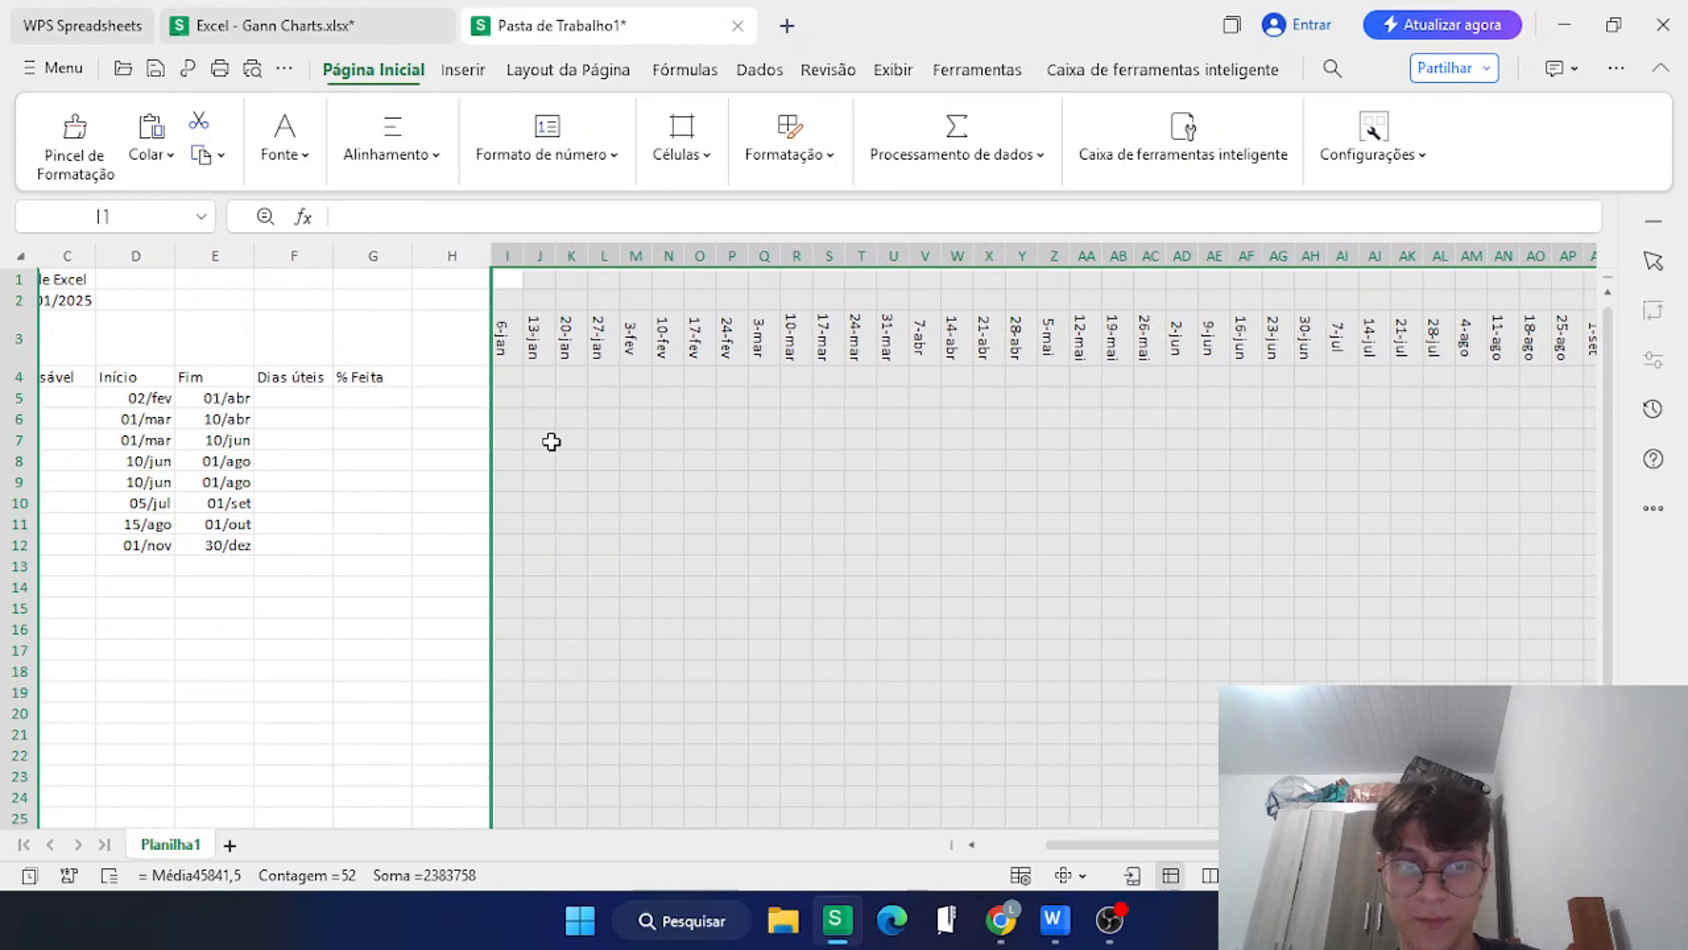
scroll(500, 347, left, 2)
click(639, 336)
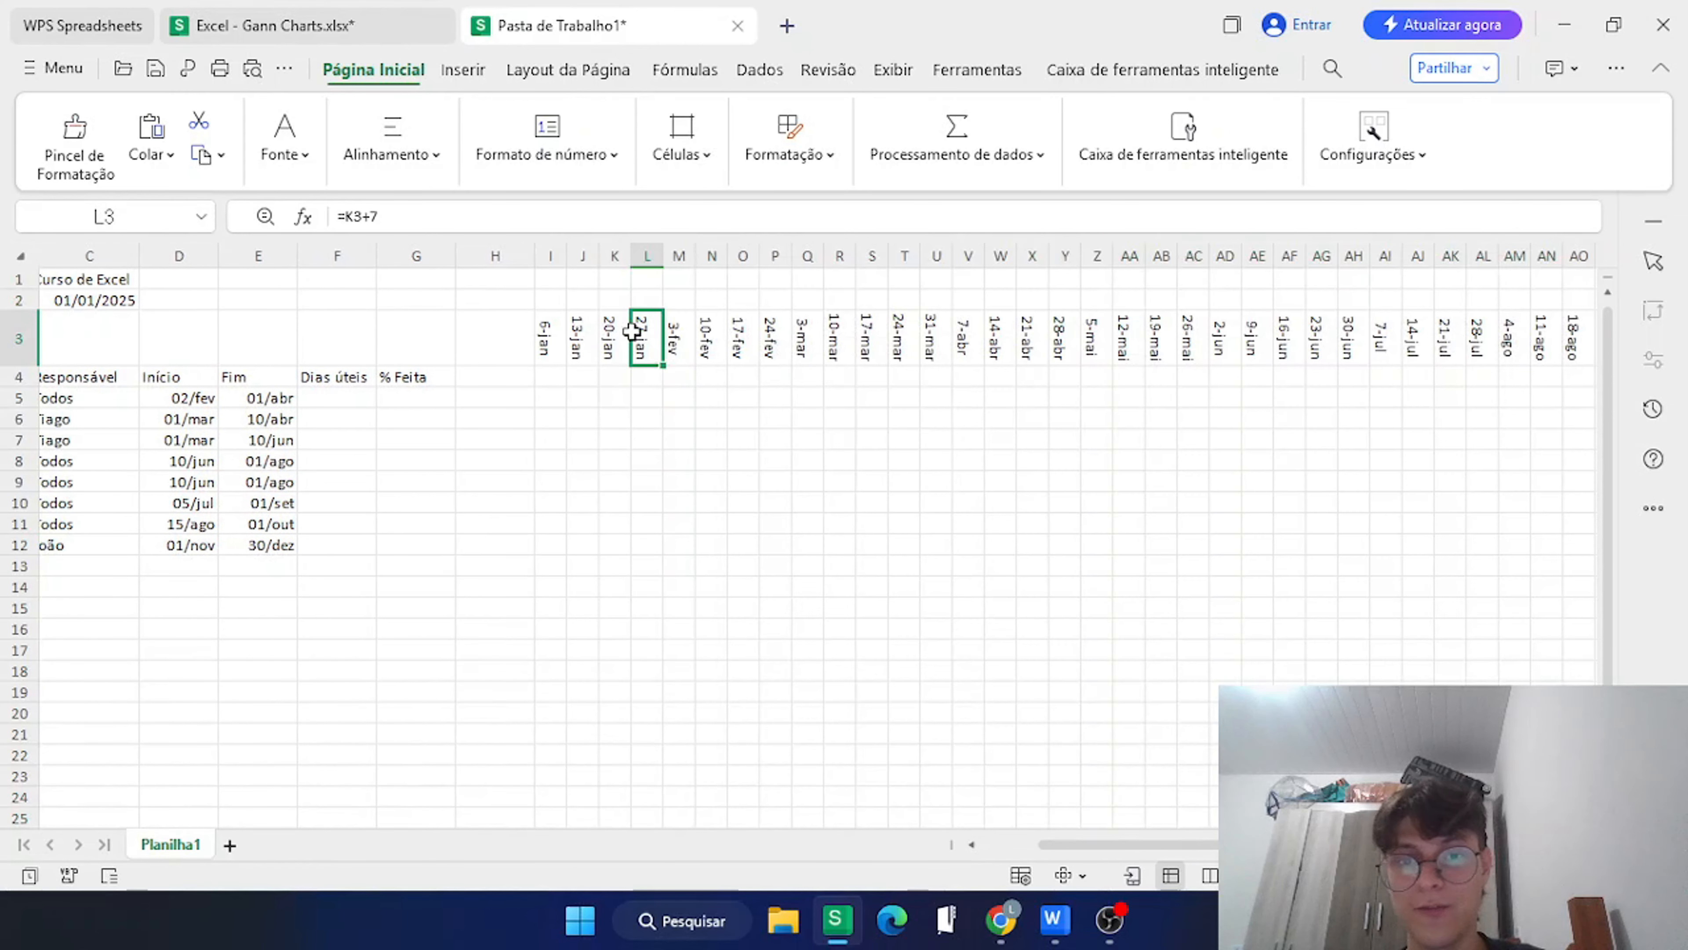
scroll(857, 462, right, 3)
scroll(261, 348, left, 5)
click(705, 336)
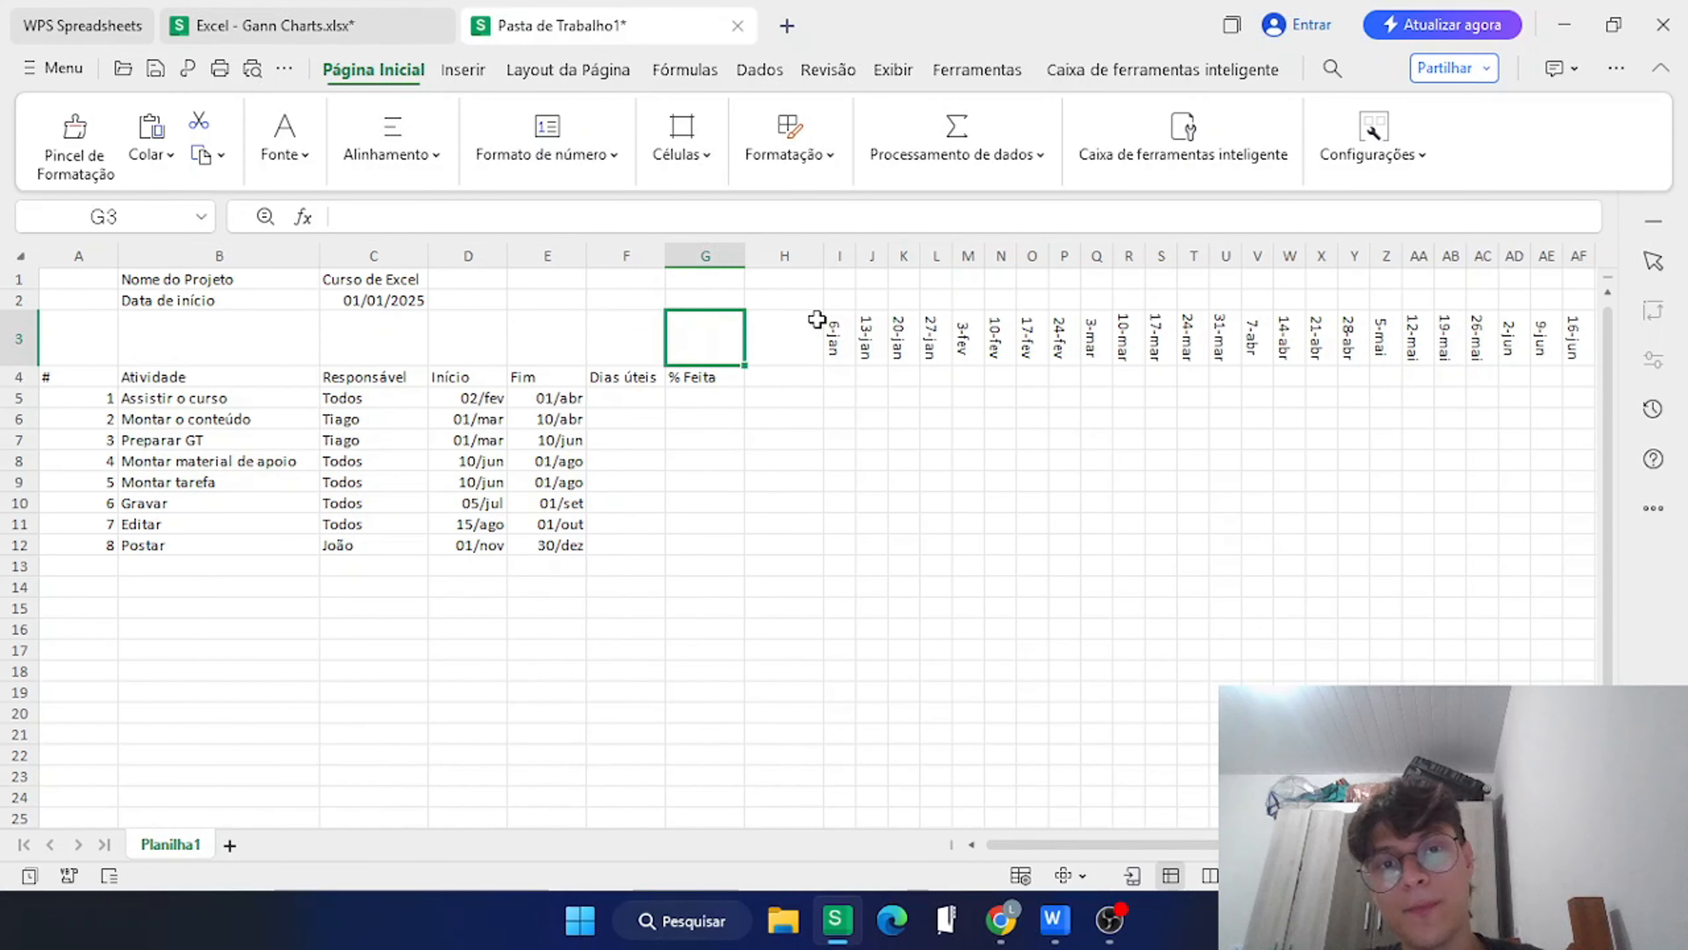
drag(836, 303, 939, 301)
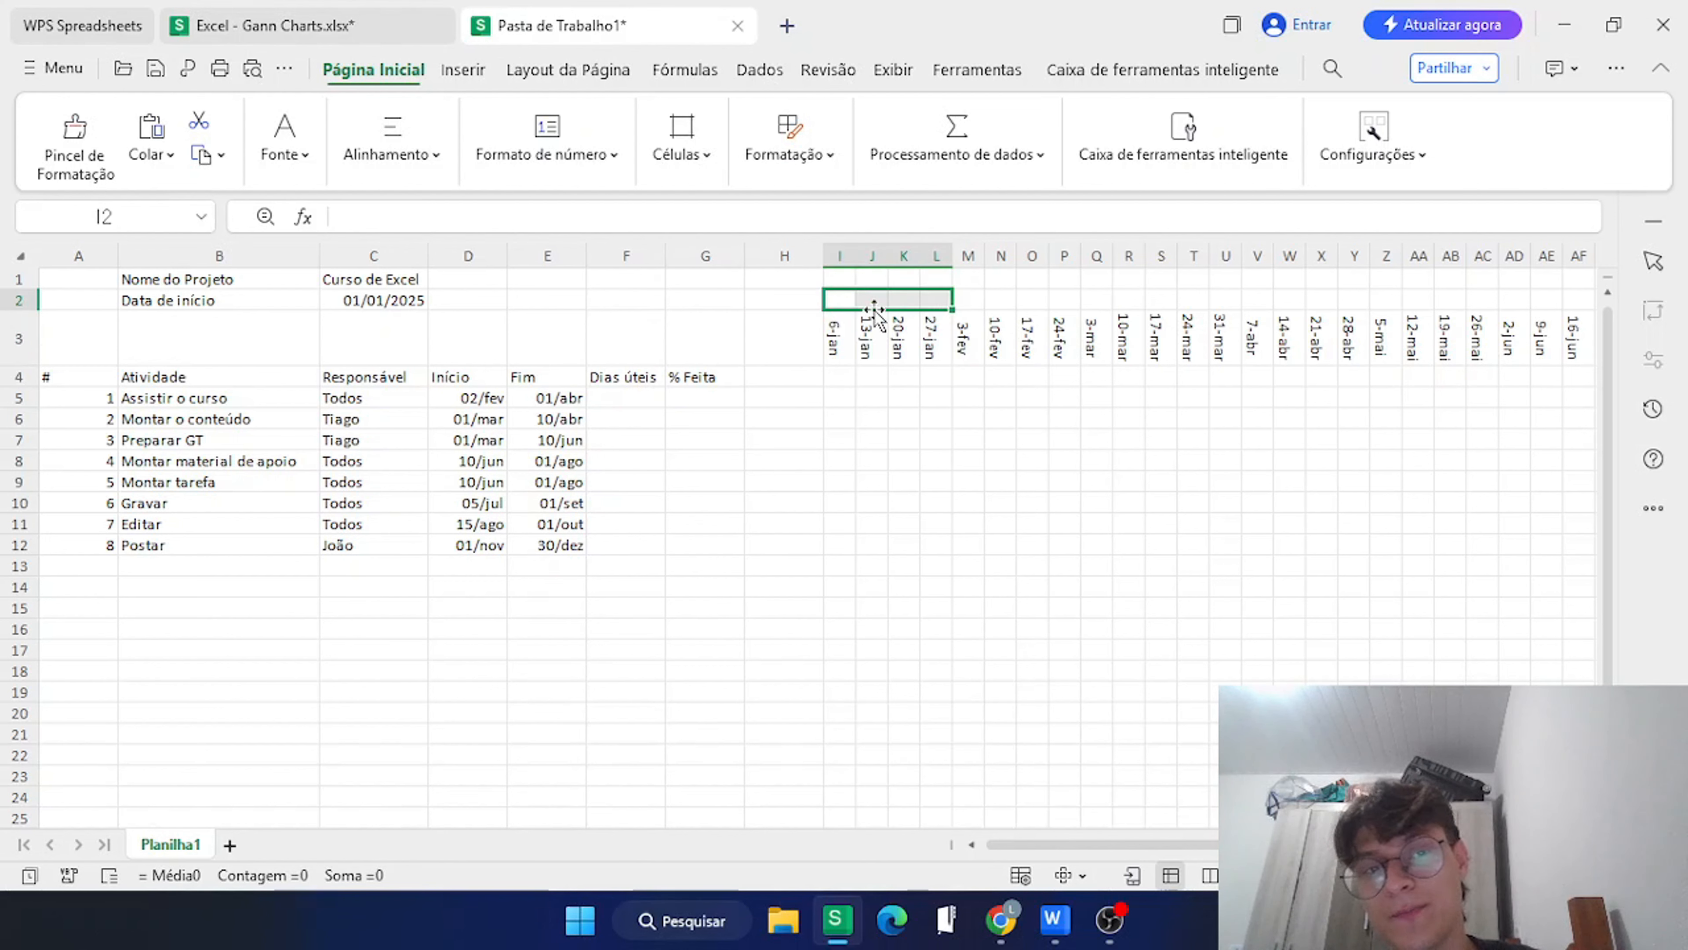
text(JANEIRO)
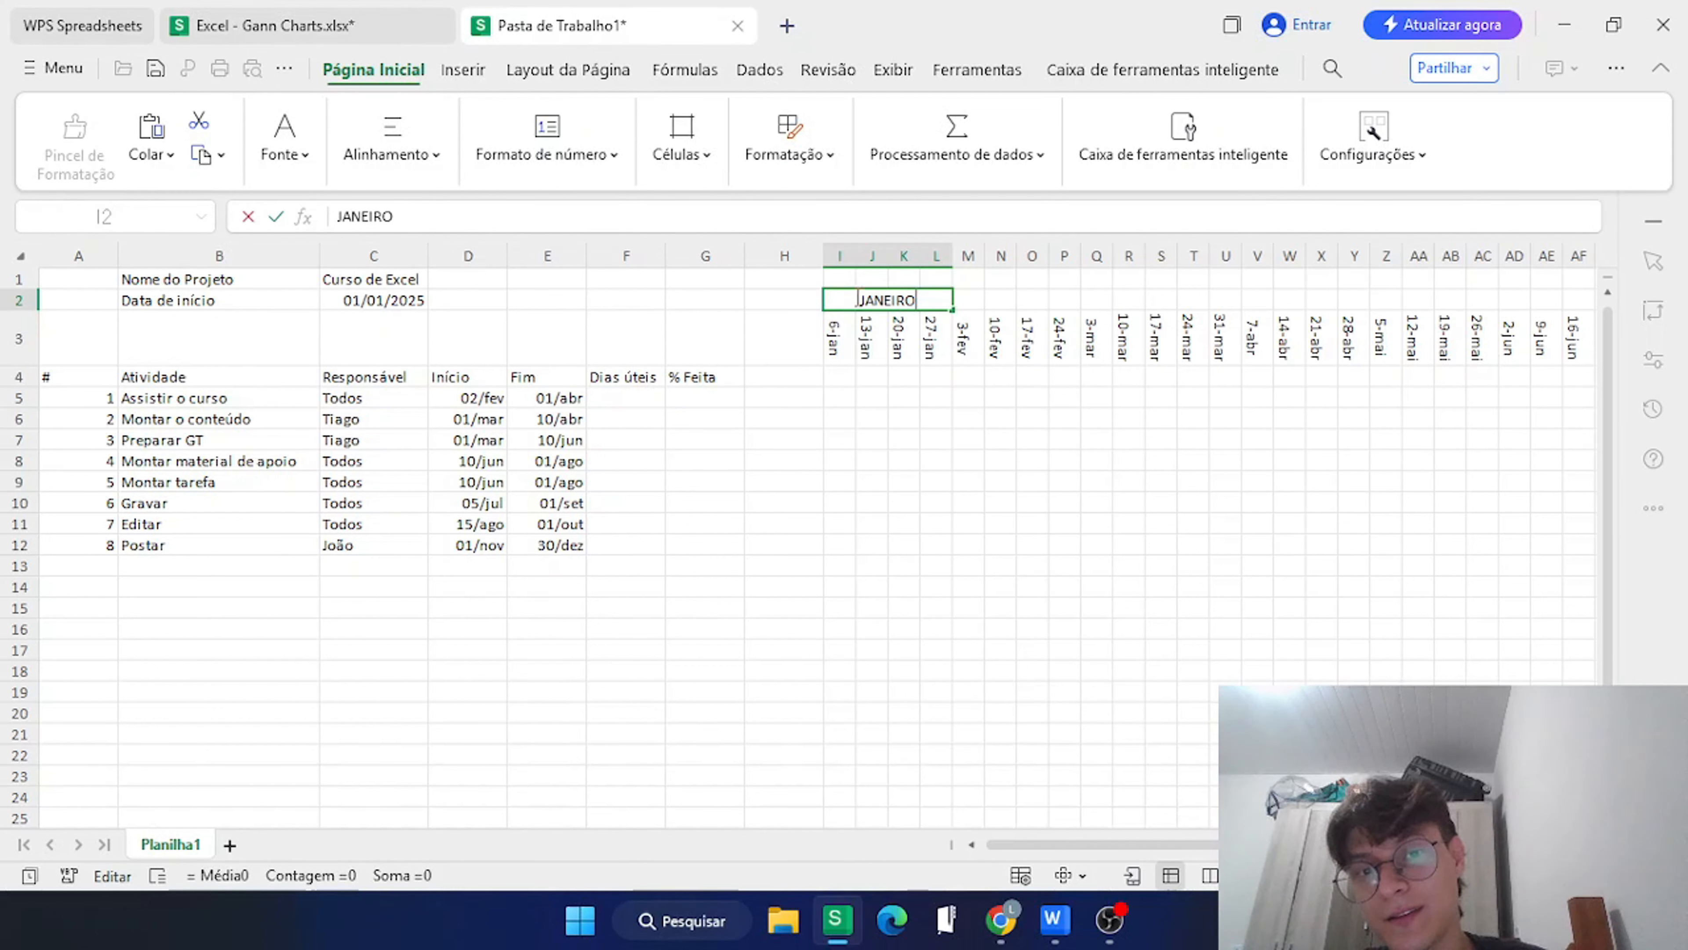
key(Return)
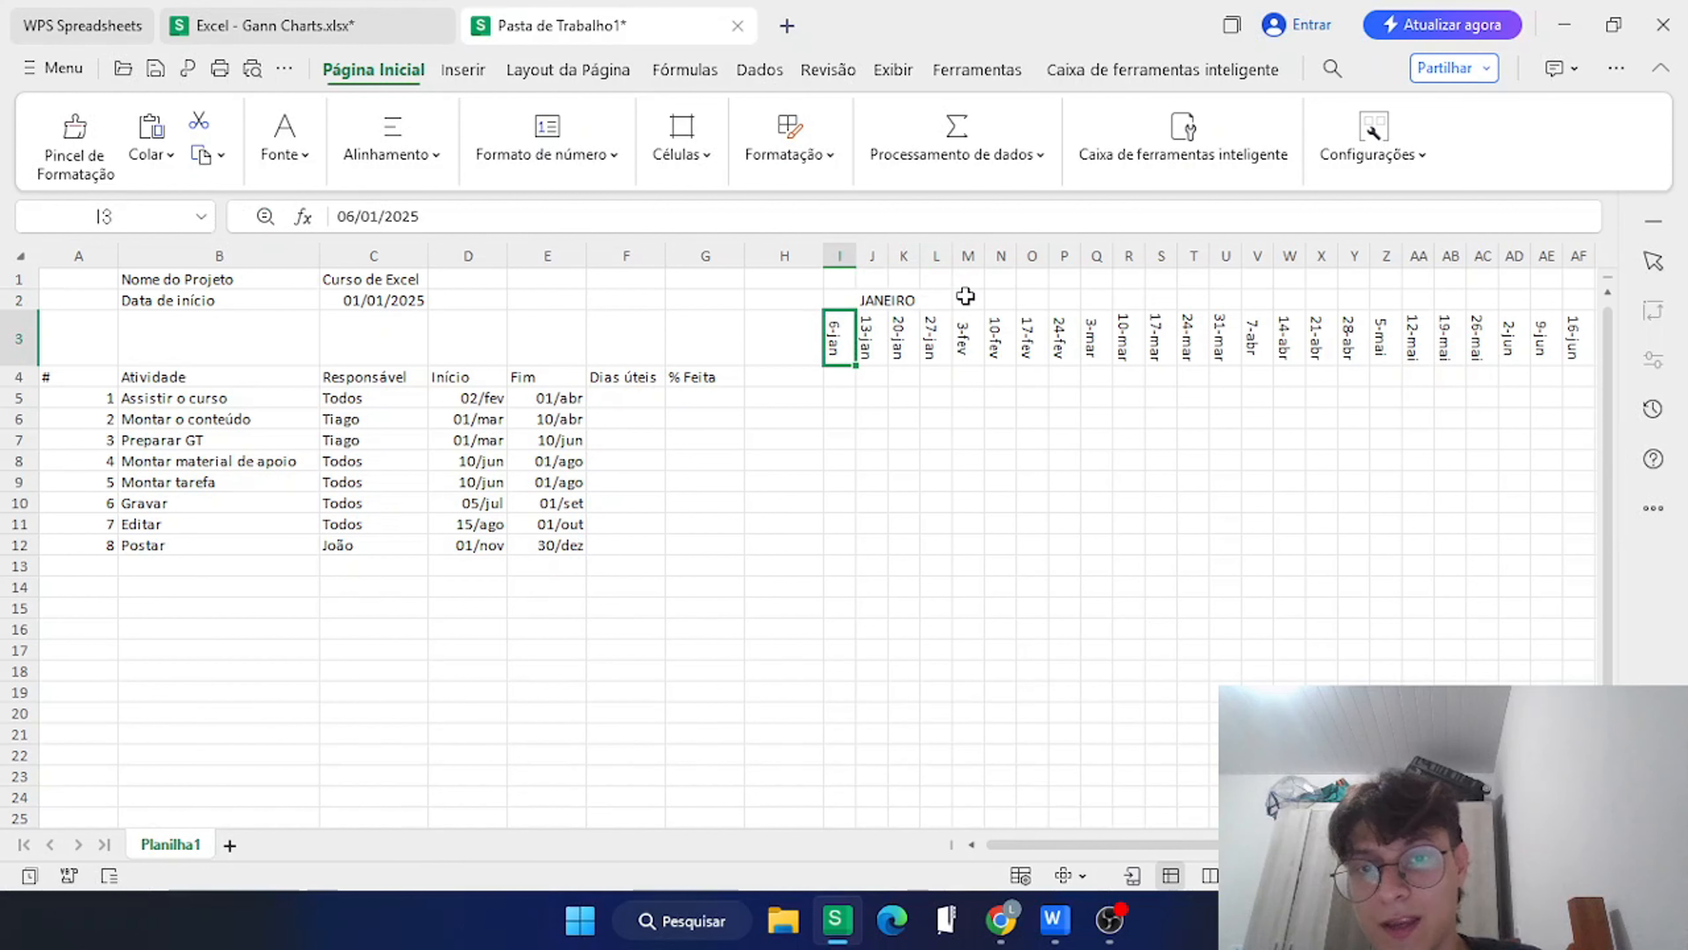
drag(966, 296, 1057, 302)
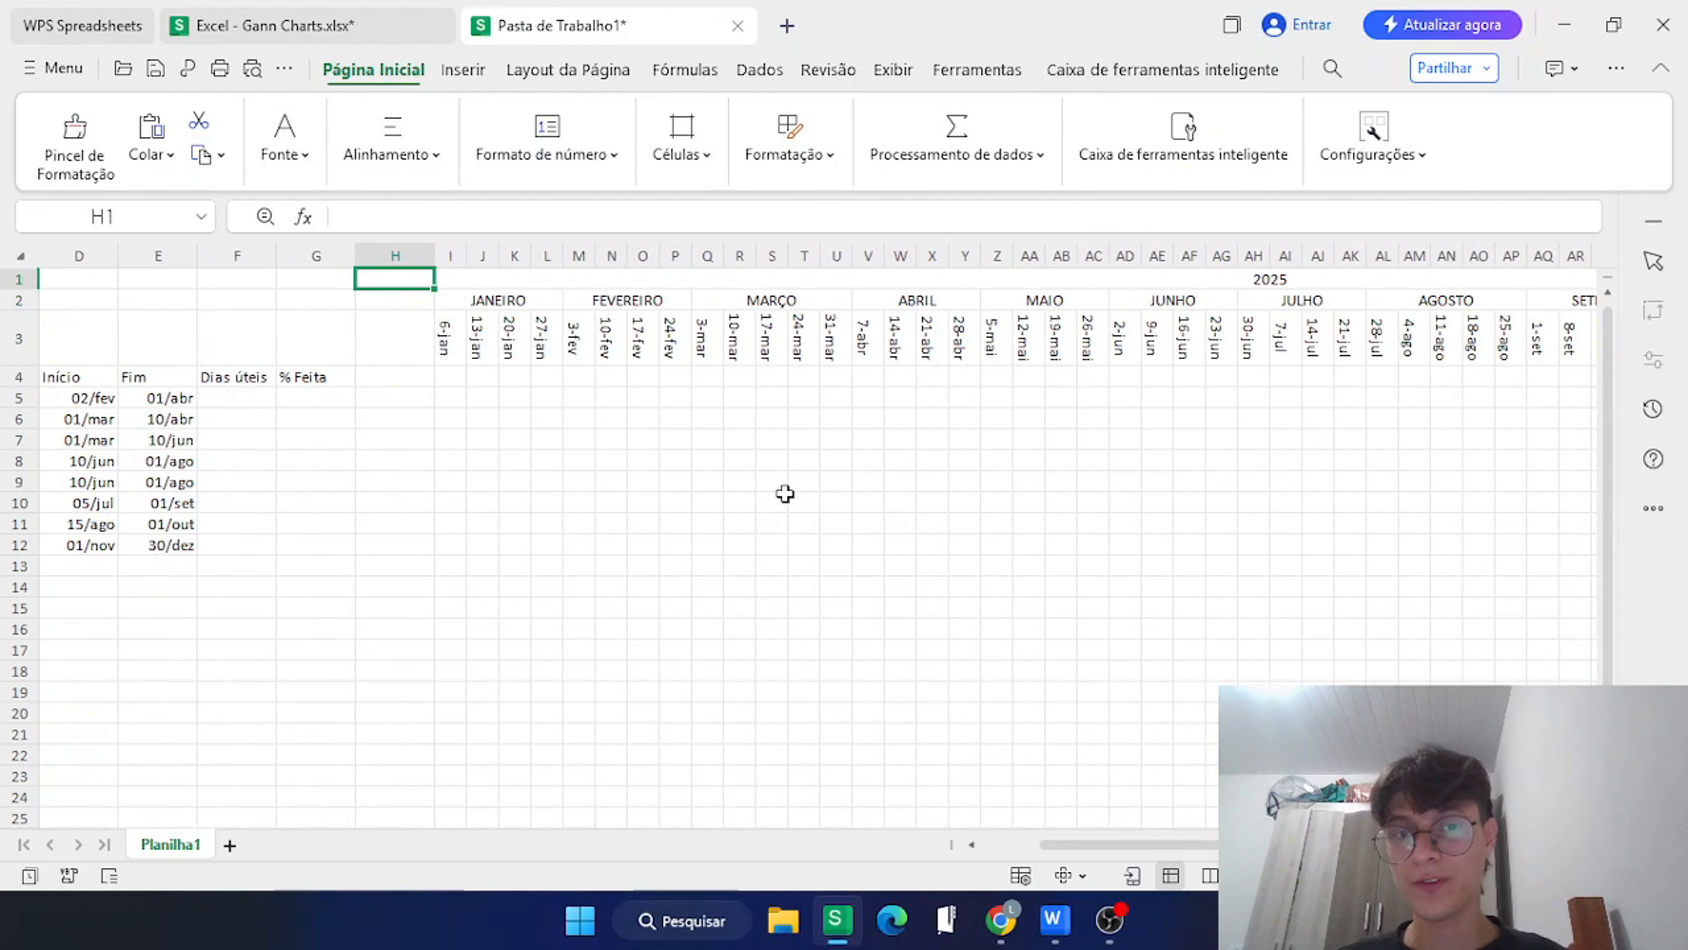
Examine the year, month and weekly date headings across the whole timeline.
scroll(785, 492, right, 2)
scroll(784, 494, right, 2)
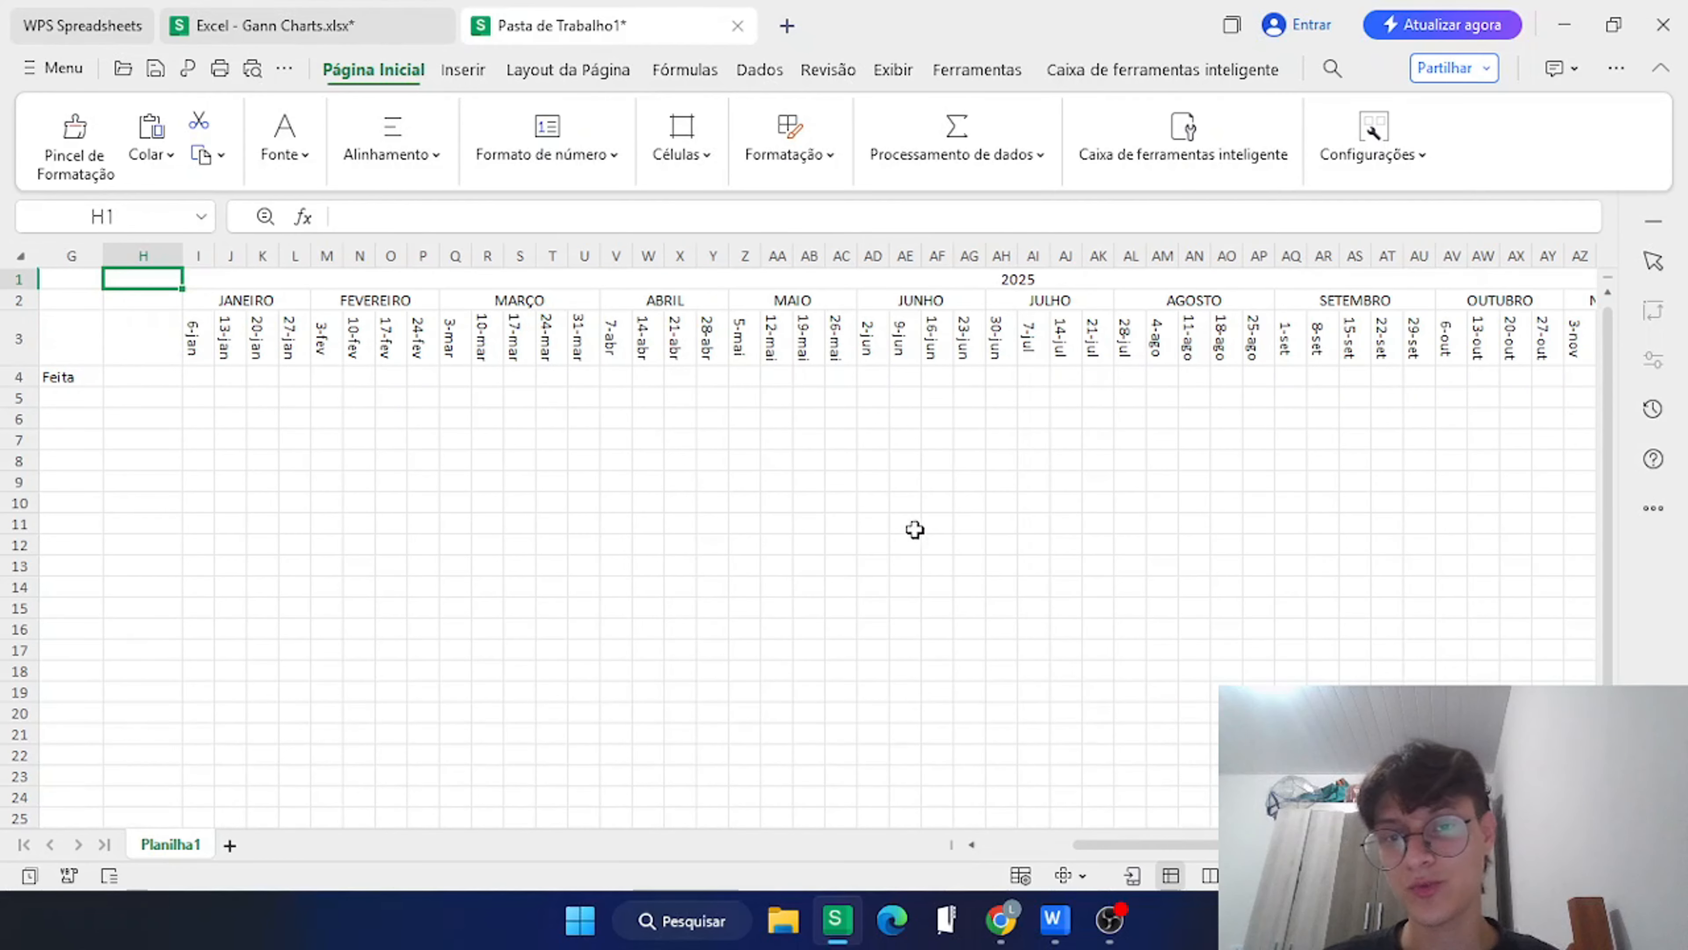
scroll(911, 530, right, 3)
scroll(909, 532, left, 6)
scroll(909, 532, left, 1)
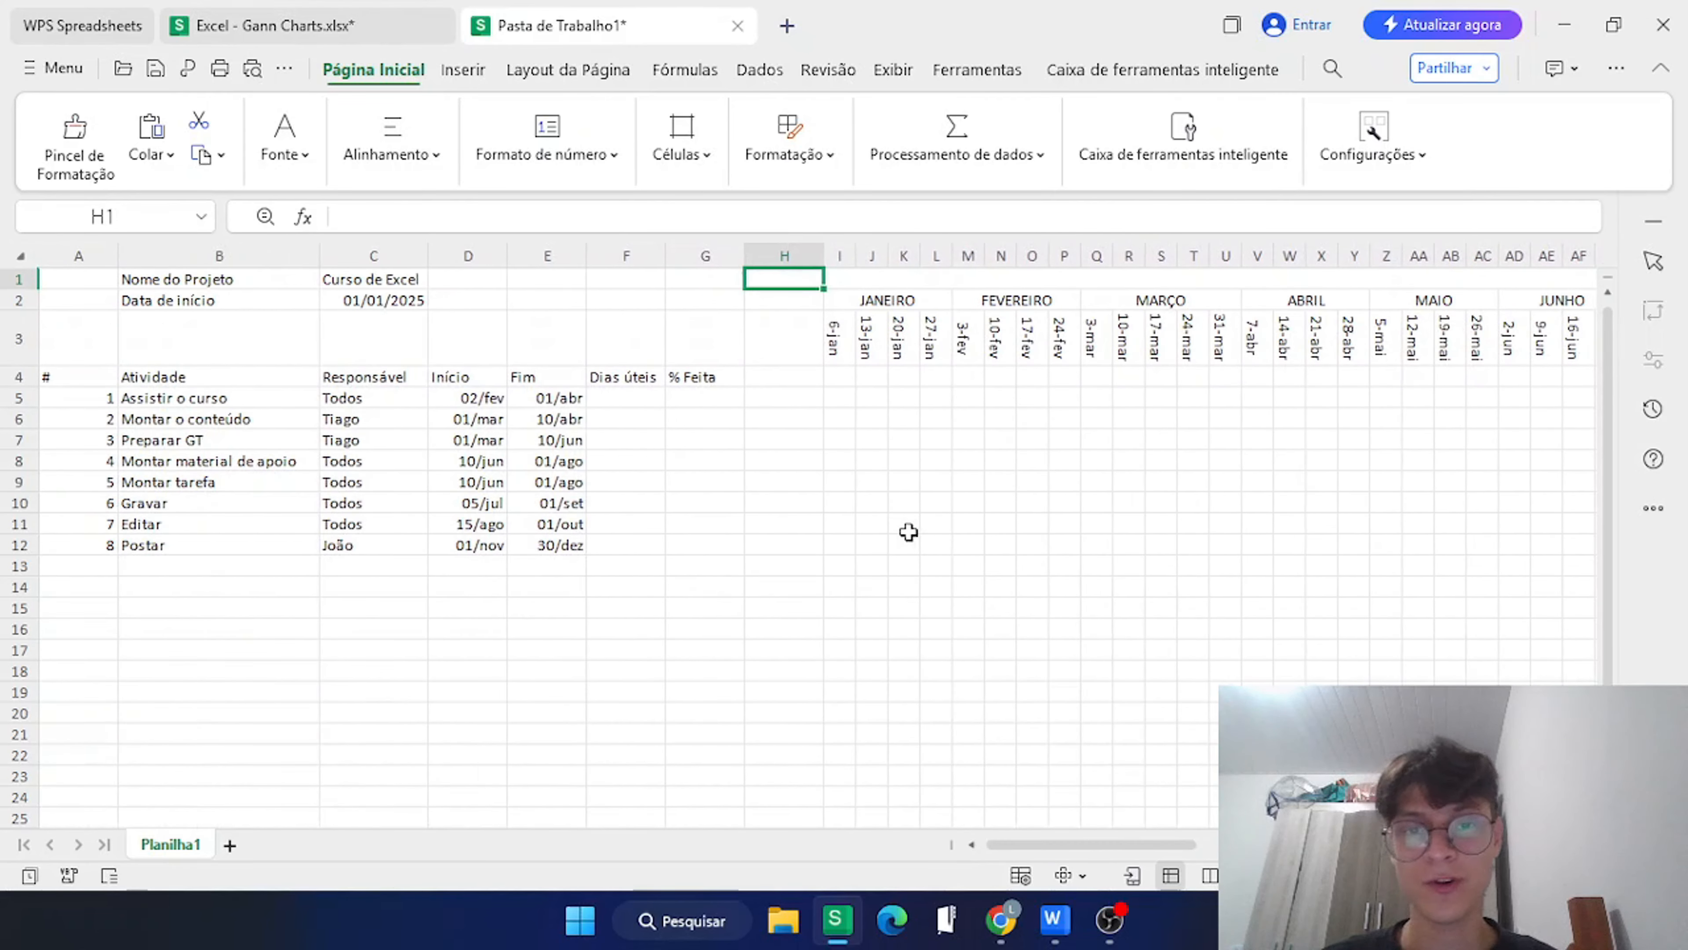
scroll(909, 532, right, 5)
scroll(908, 532, left, 5)
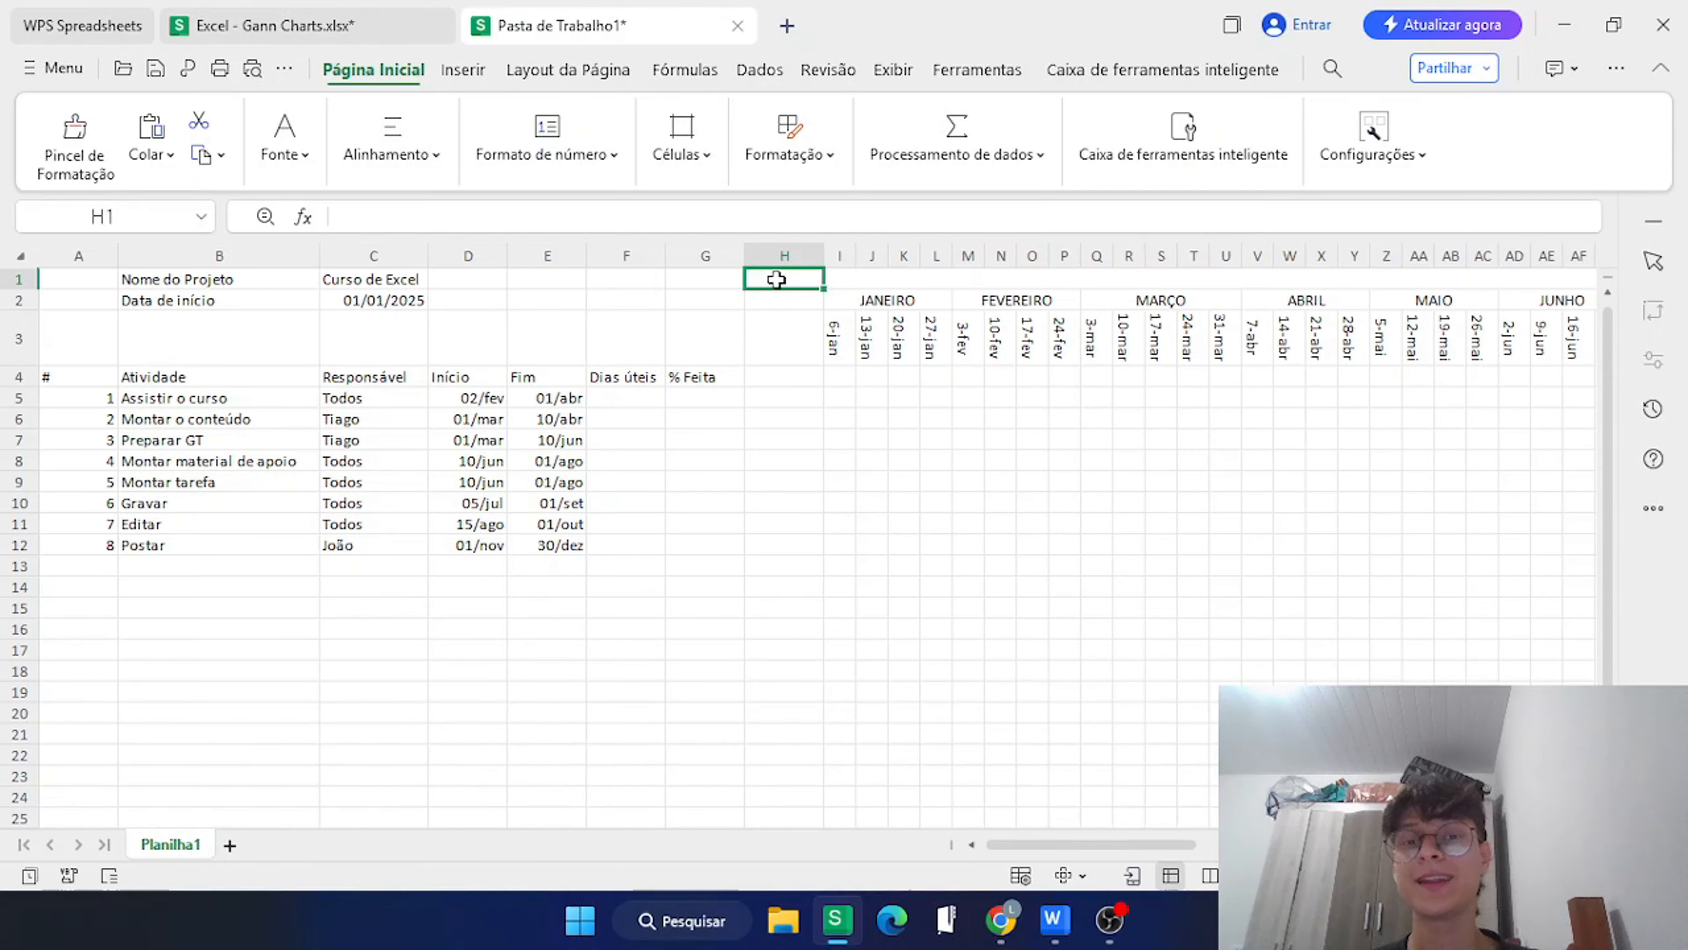
scroll(999, 511, right, 5)
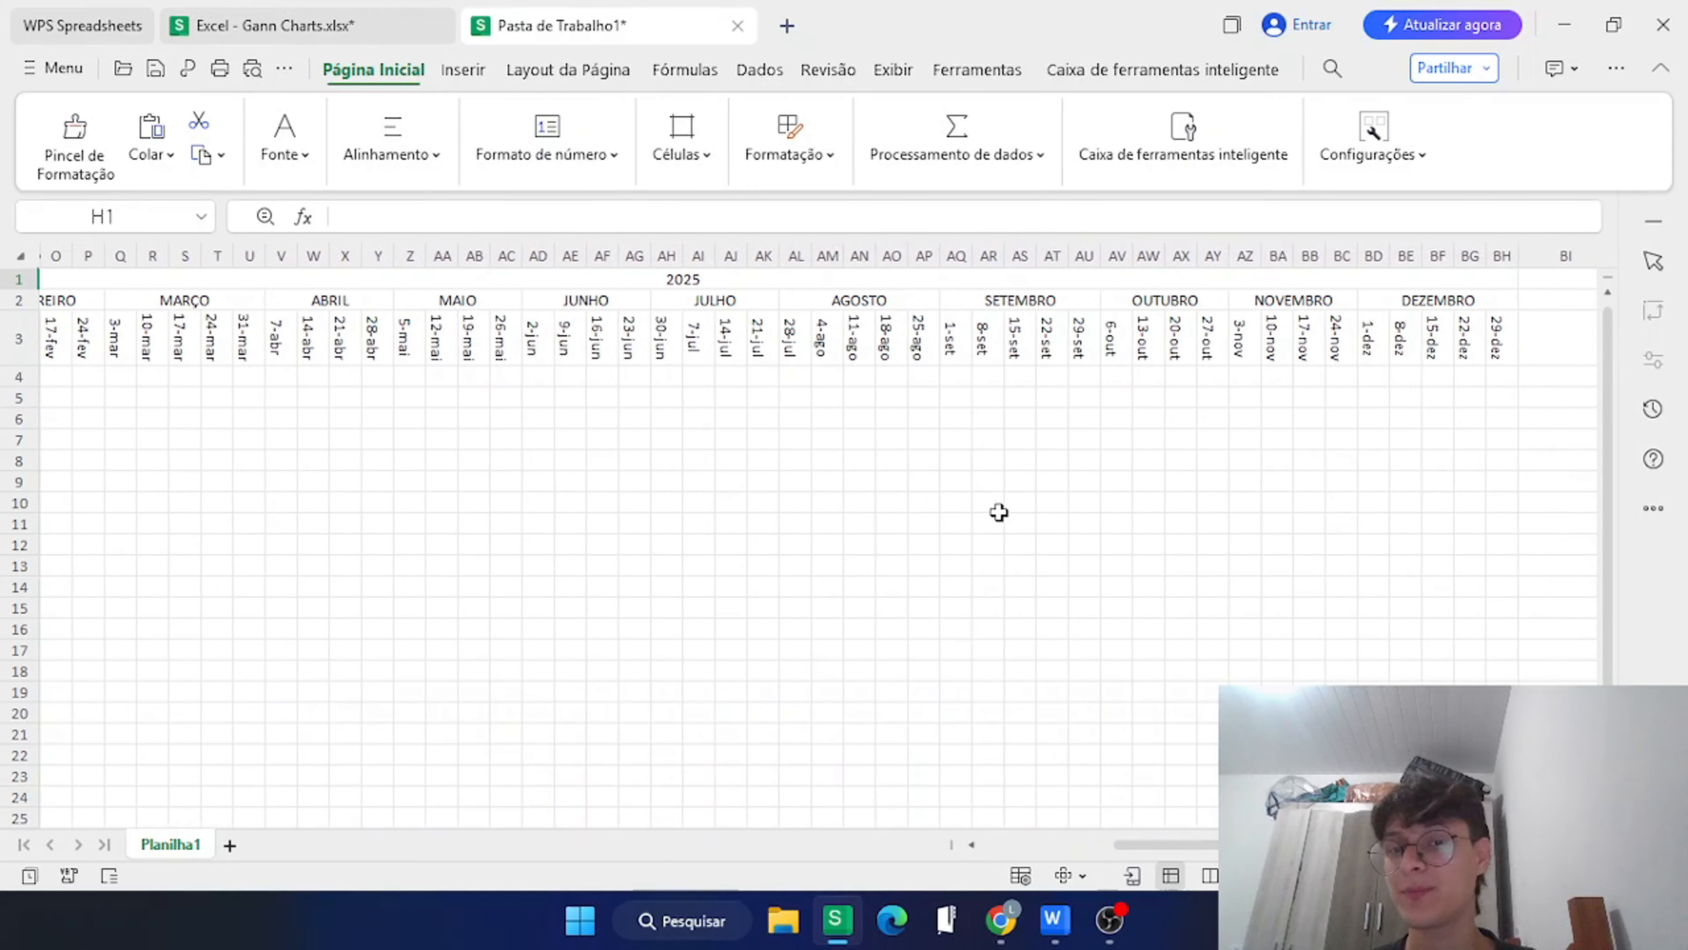
scroll(999, 512, left, 3)
scroll(999, 512, right, 6)
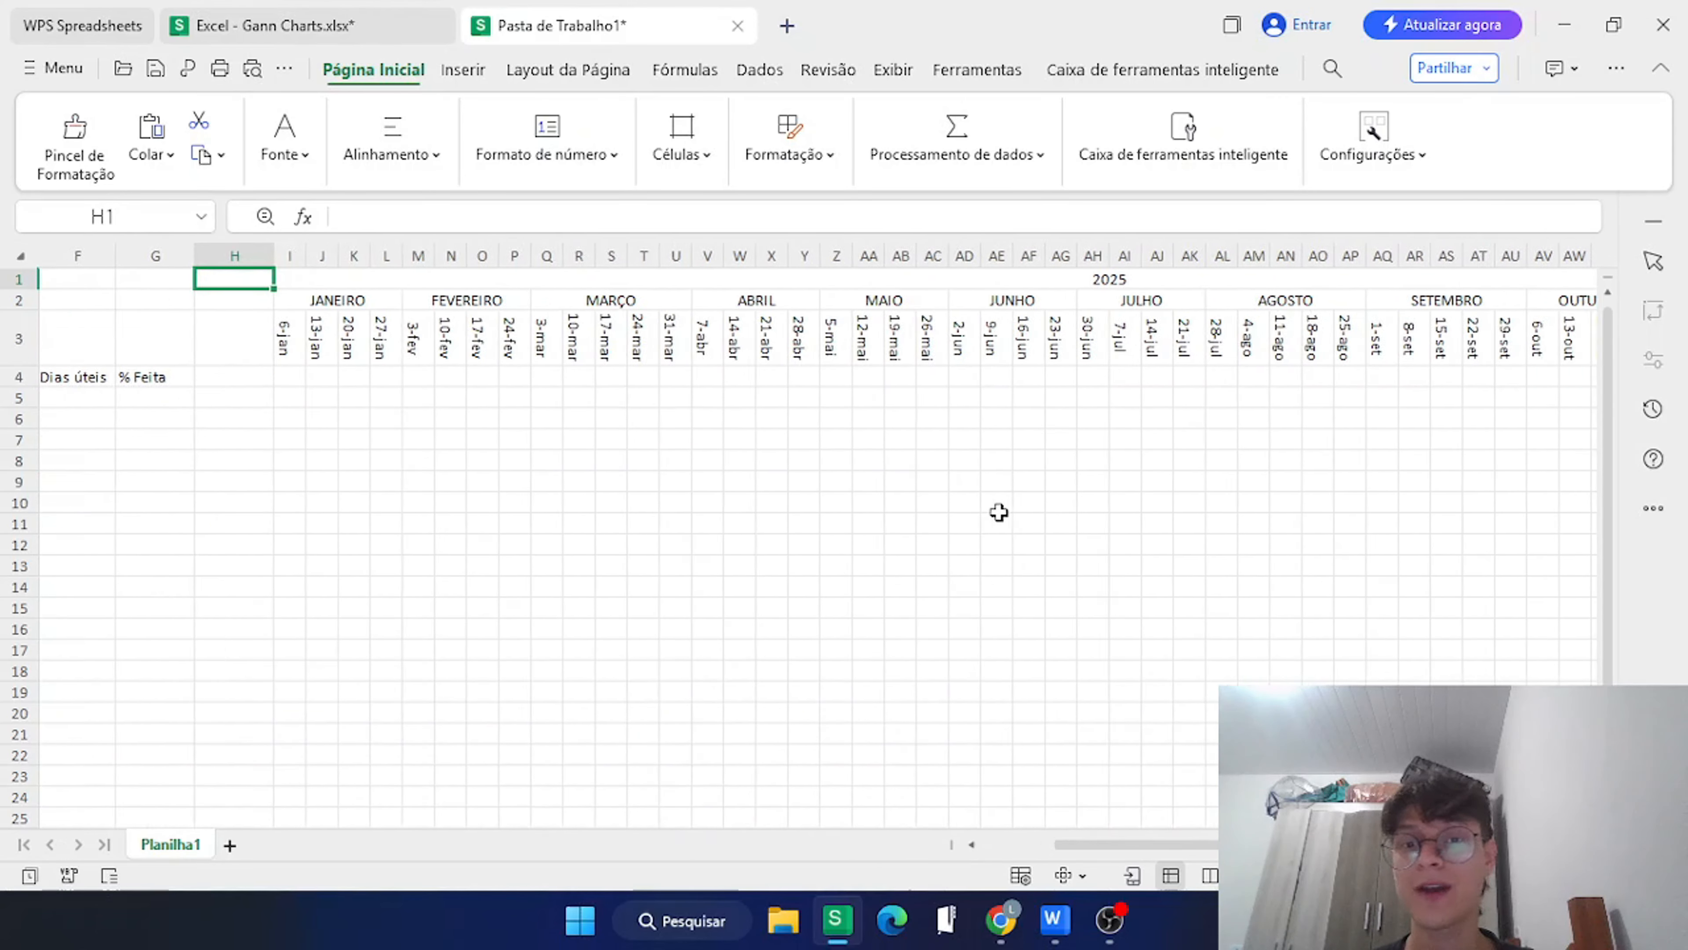
Choose thin outline and inside borders for the timeline header range I1 to BH3 in the cell formatting dialog.
scroll(999, 512, left, 5)
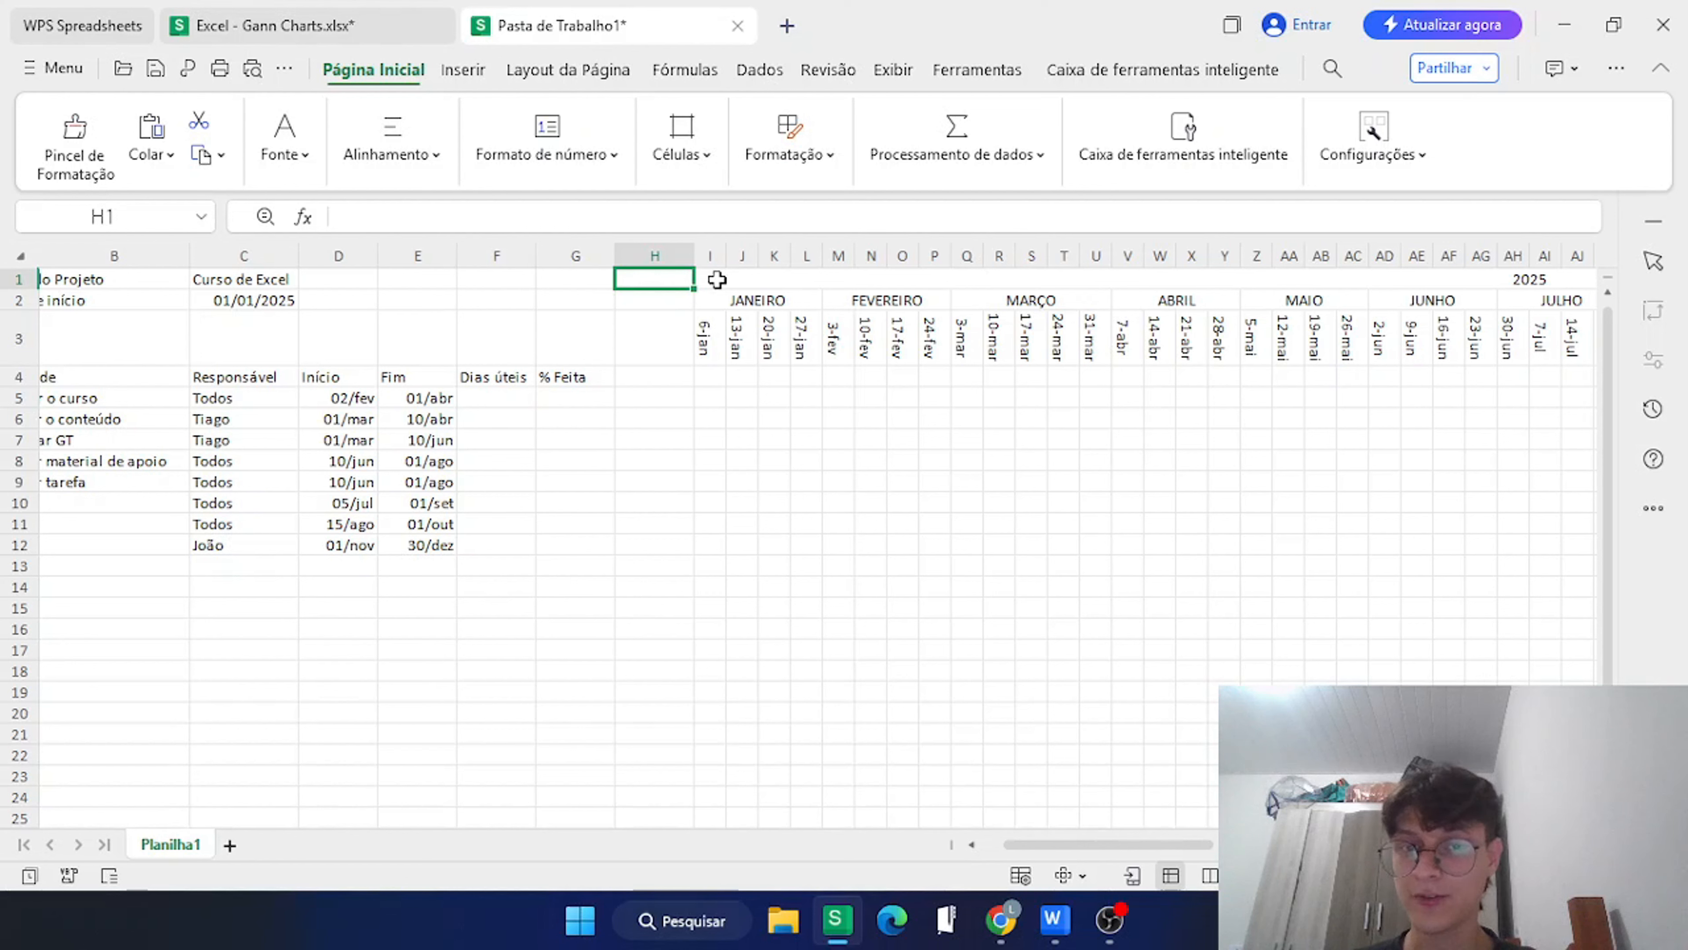
drag(717, 279, 972, 336)
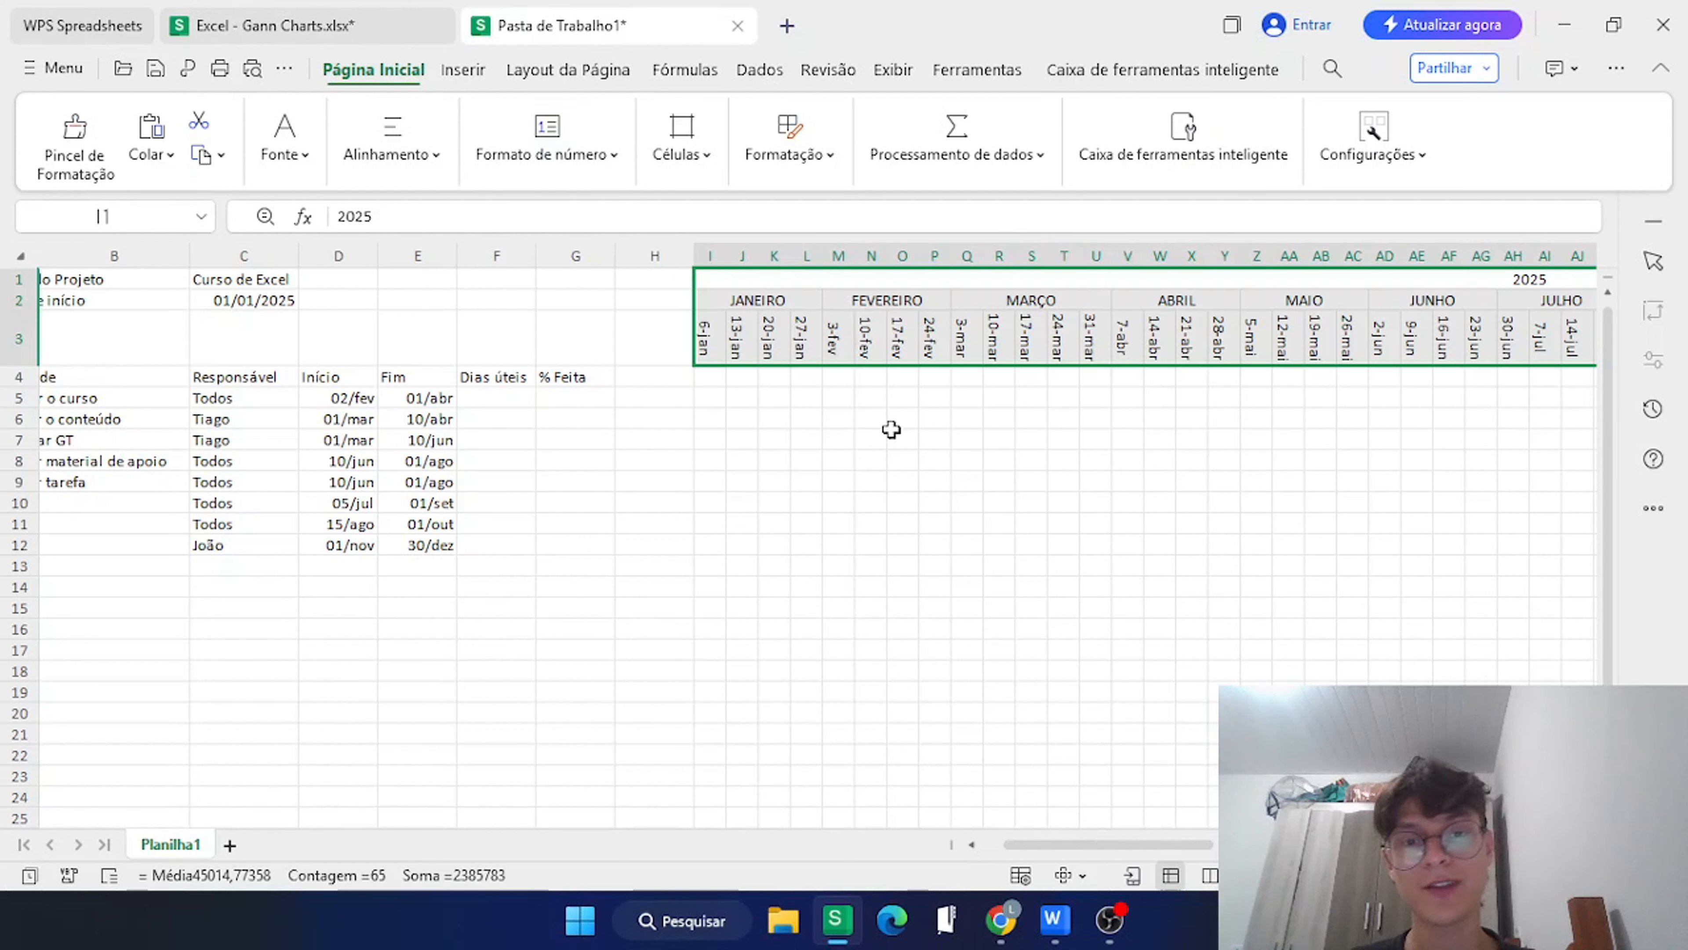
click(392, 149)
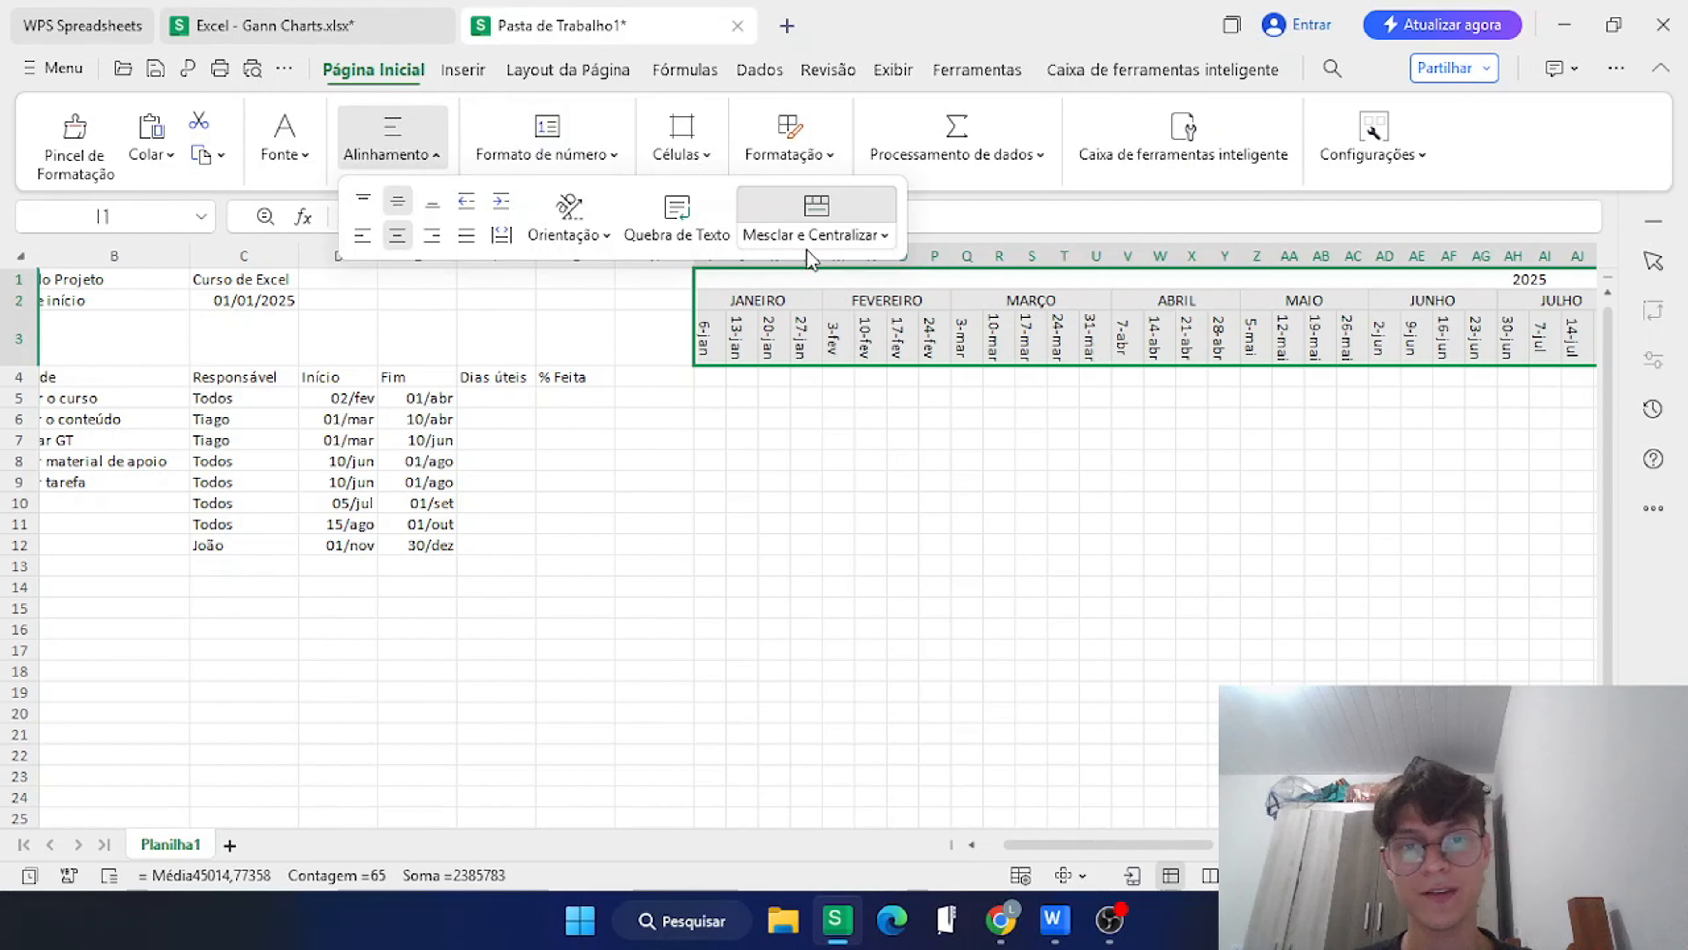
click(284, 149)
click(557, 444)
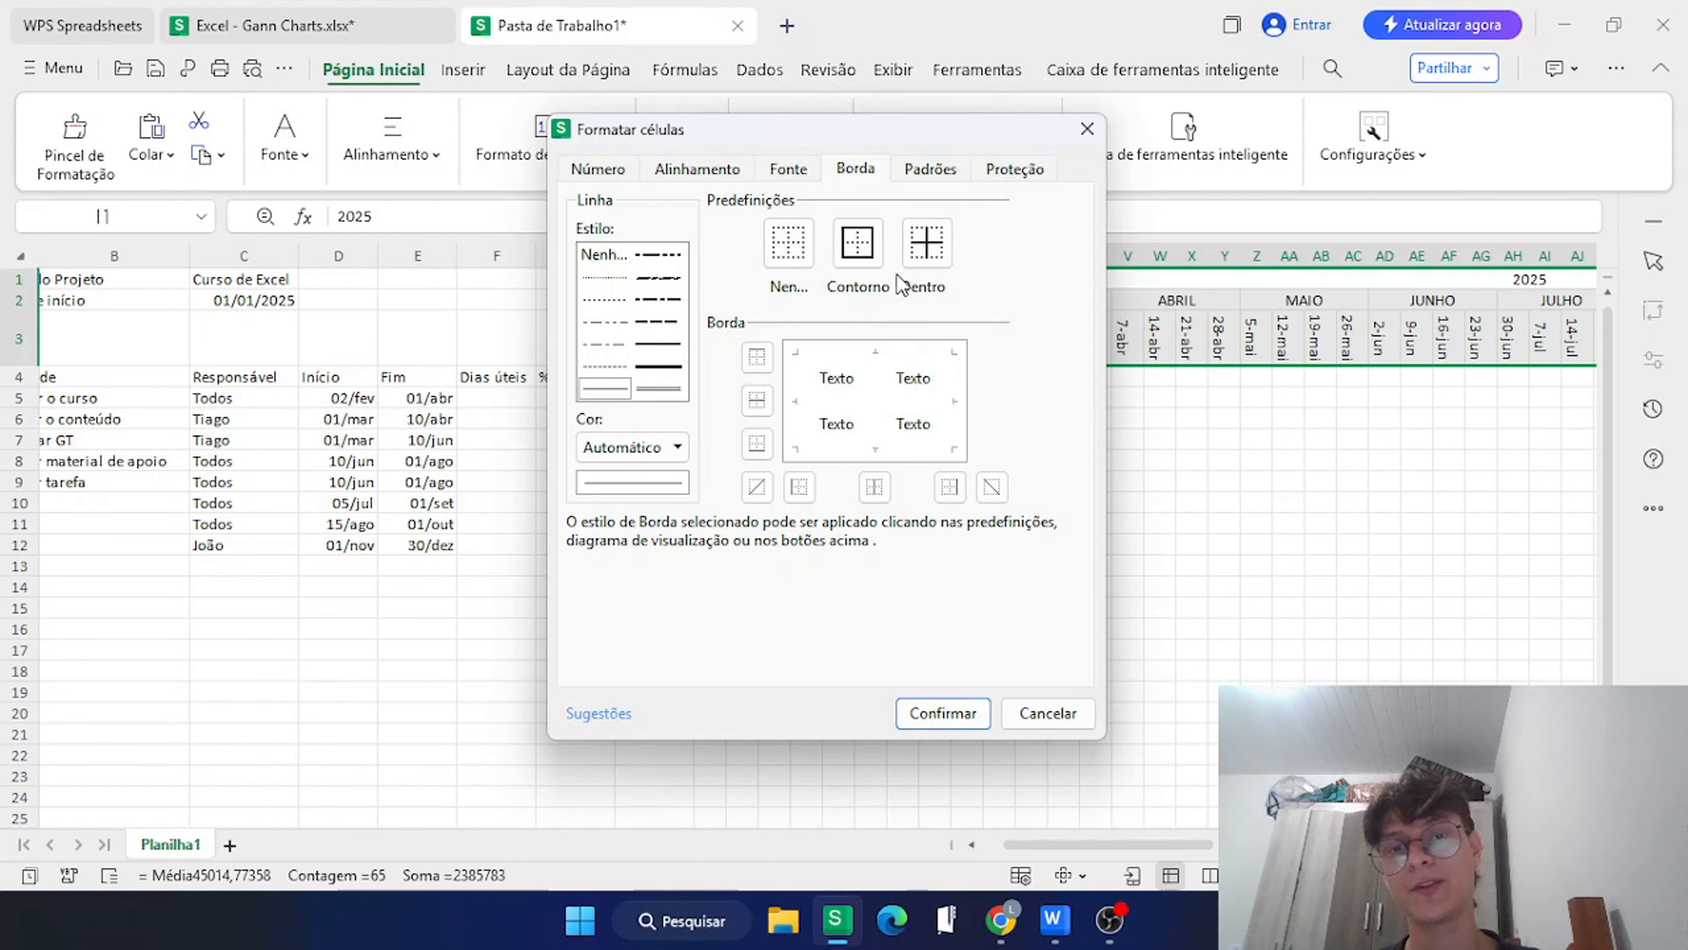
click(862, 247)
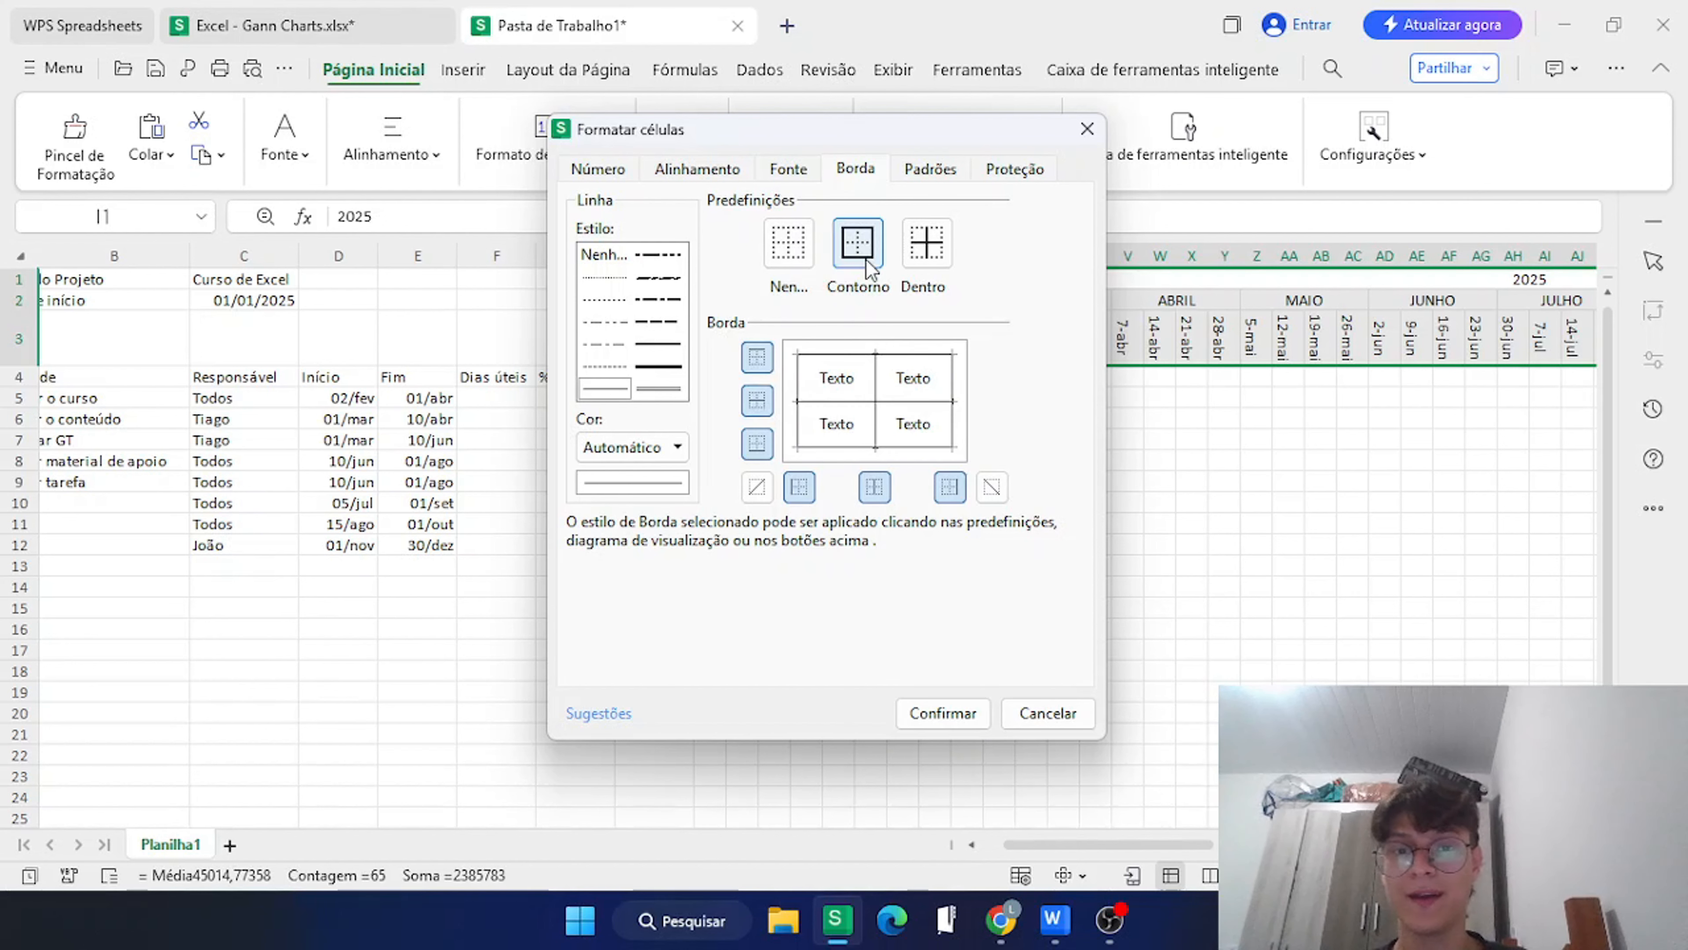
click(920, 249)
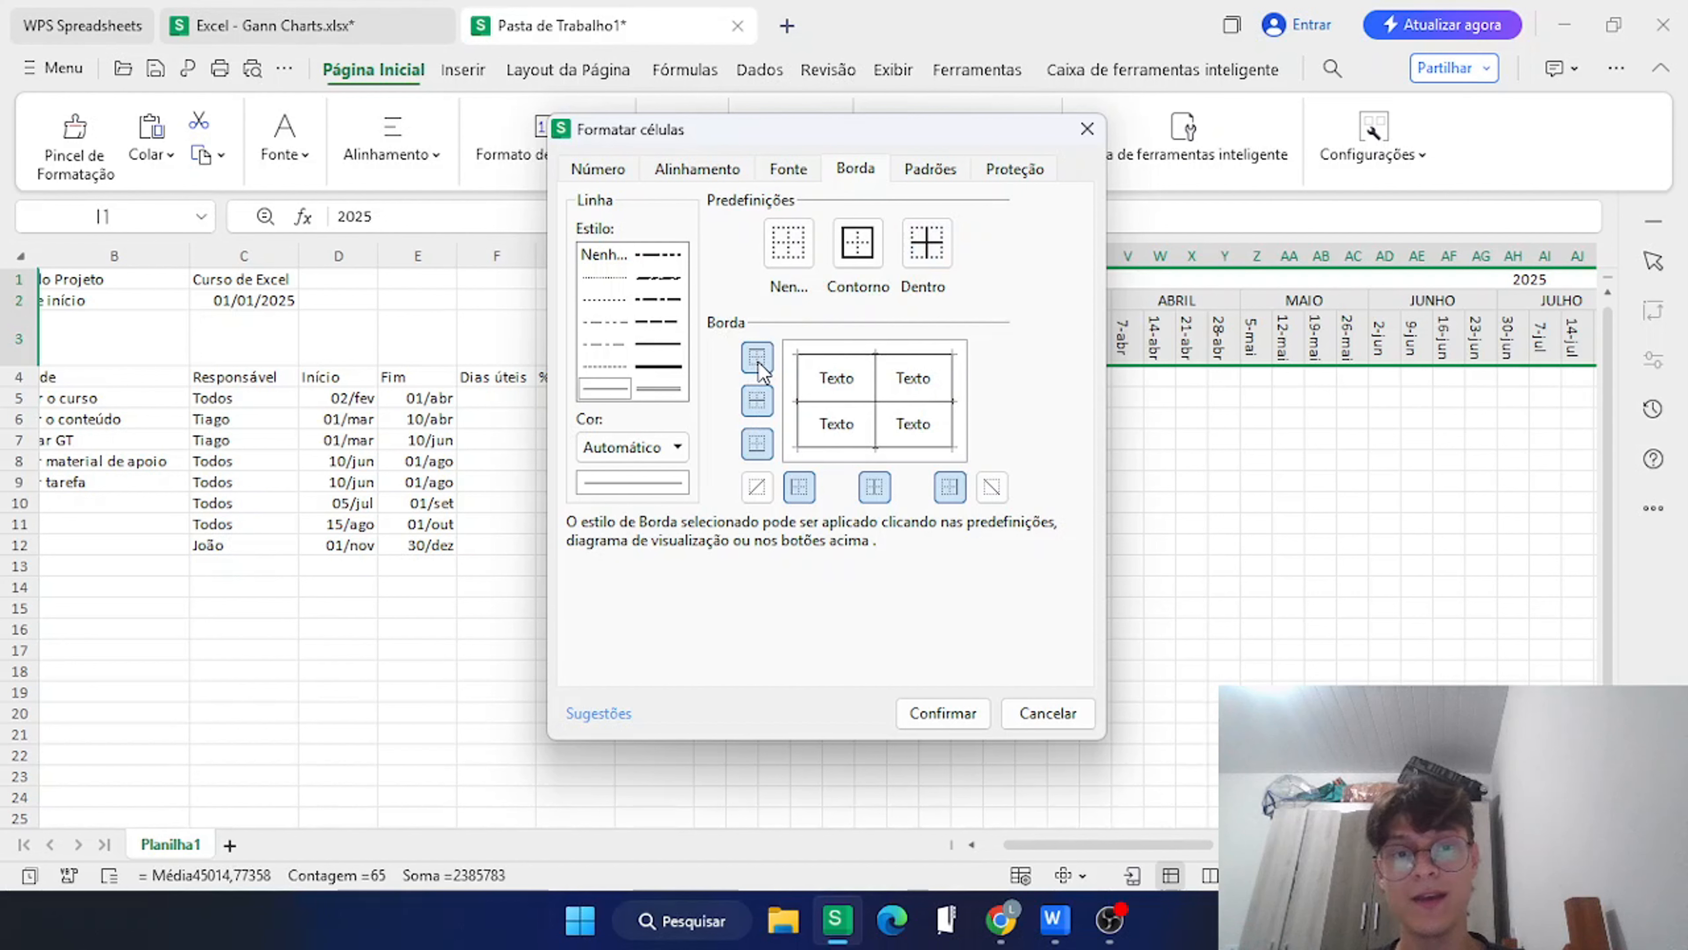
Change the top and bottom borders of the timeline header to a thick solid line in dark grey.
click(658, 367)
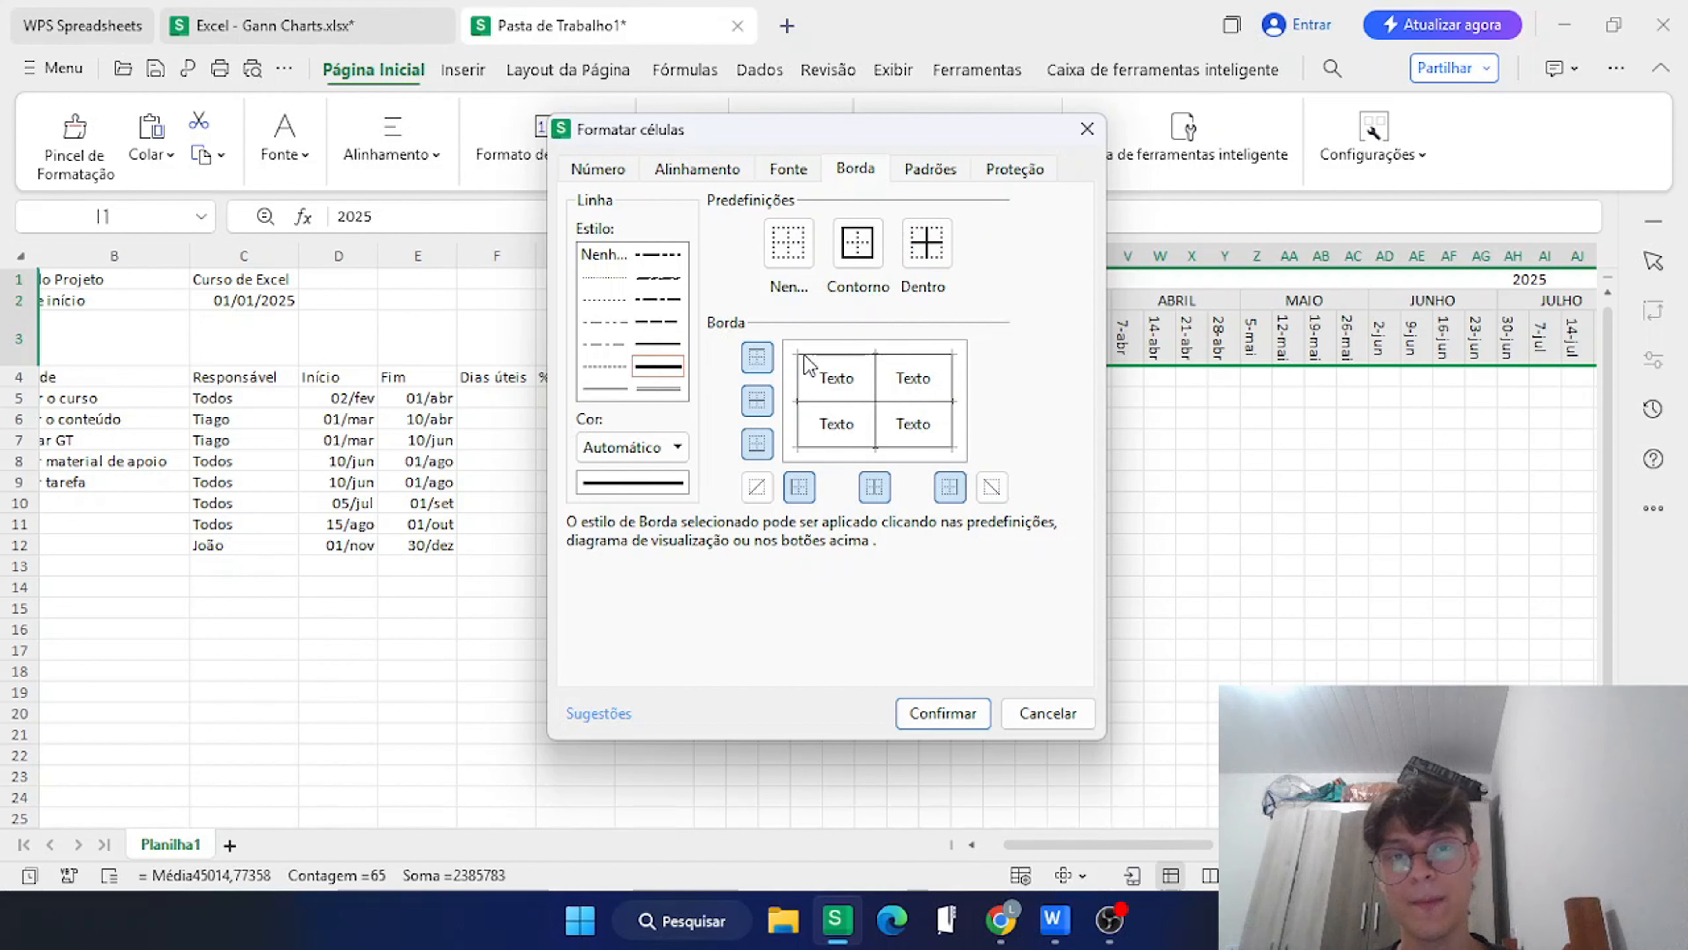
click(758, 363)
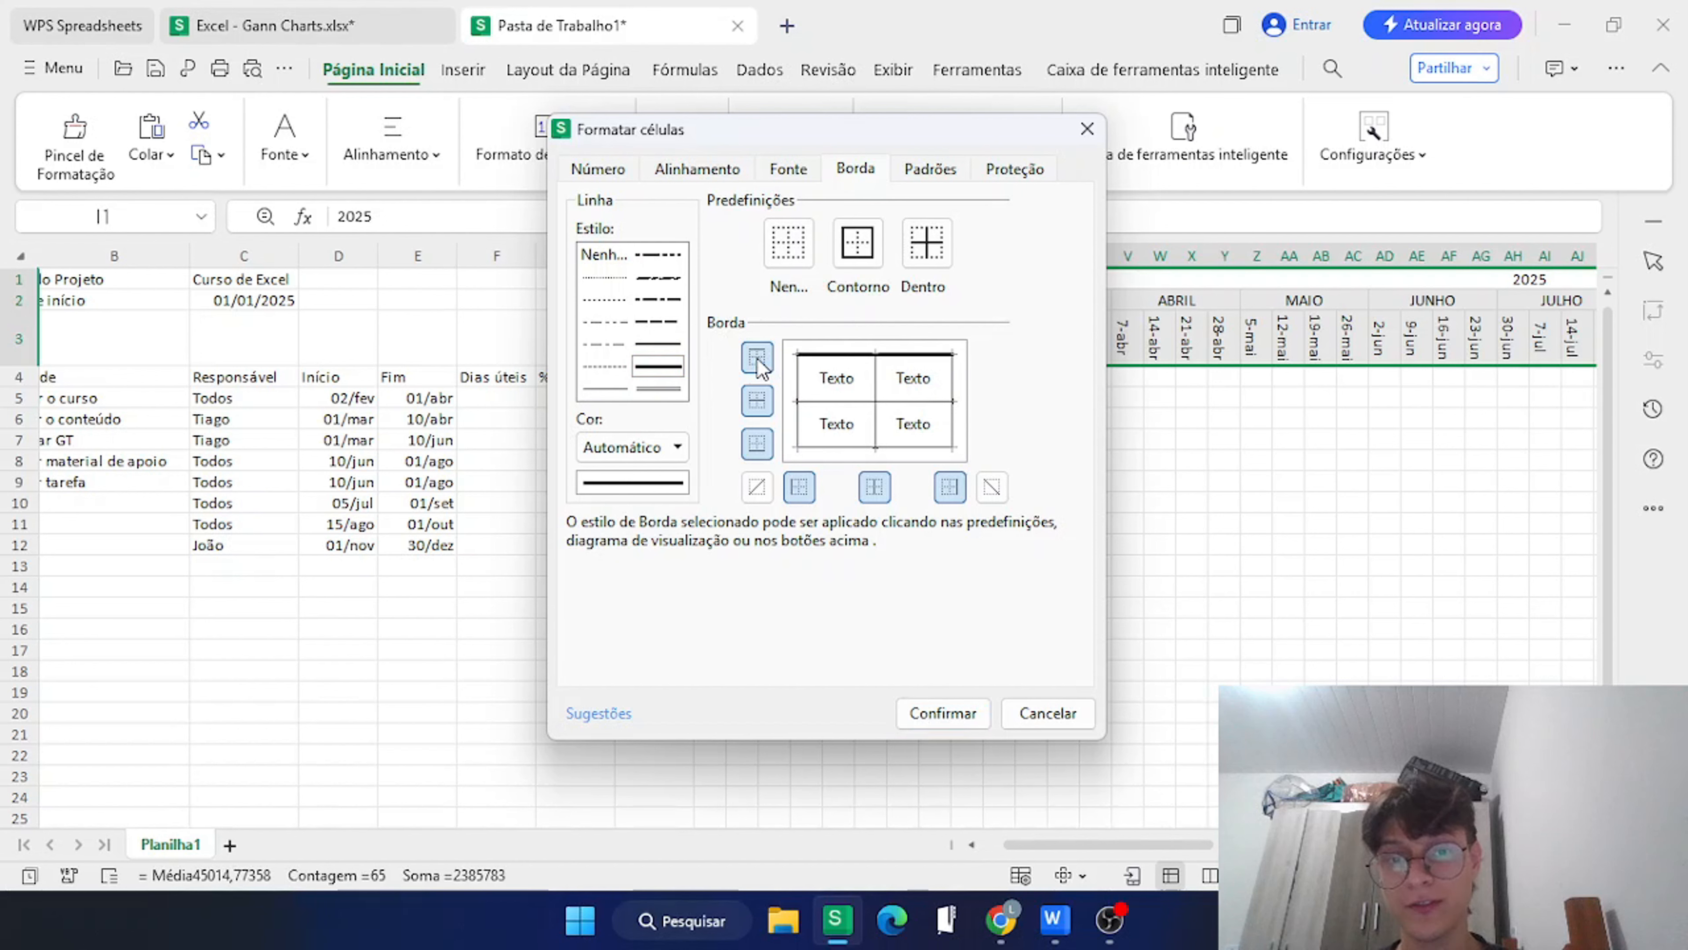
click(764, 453)
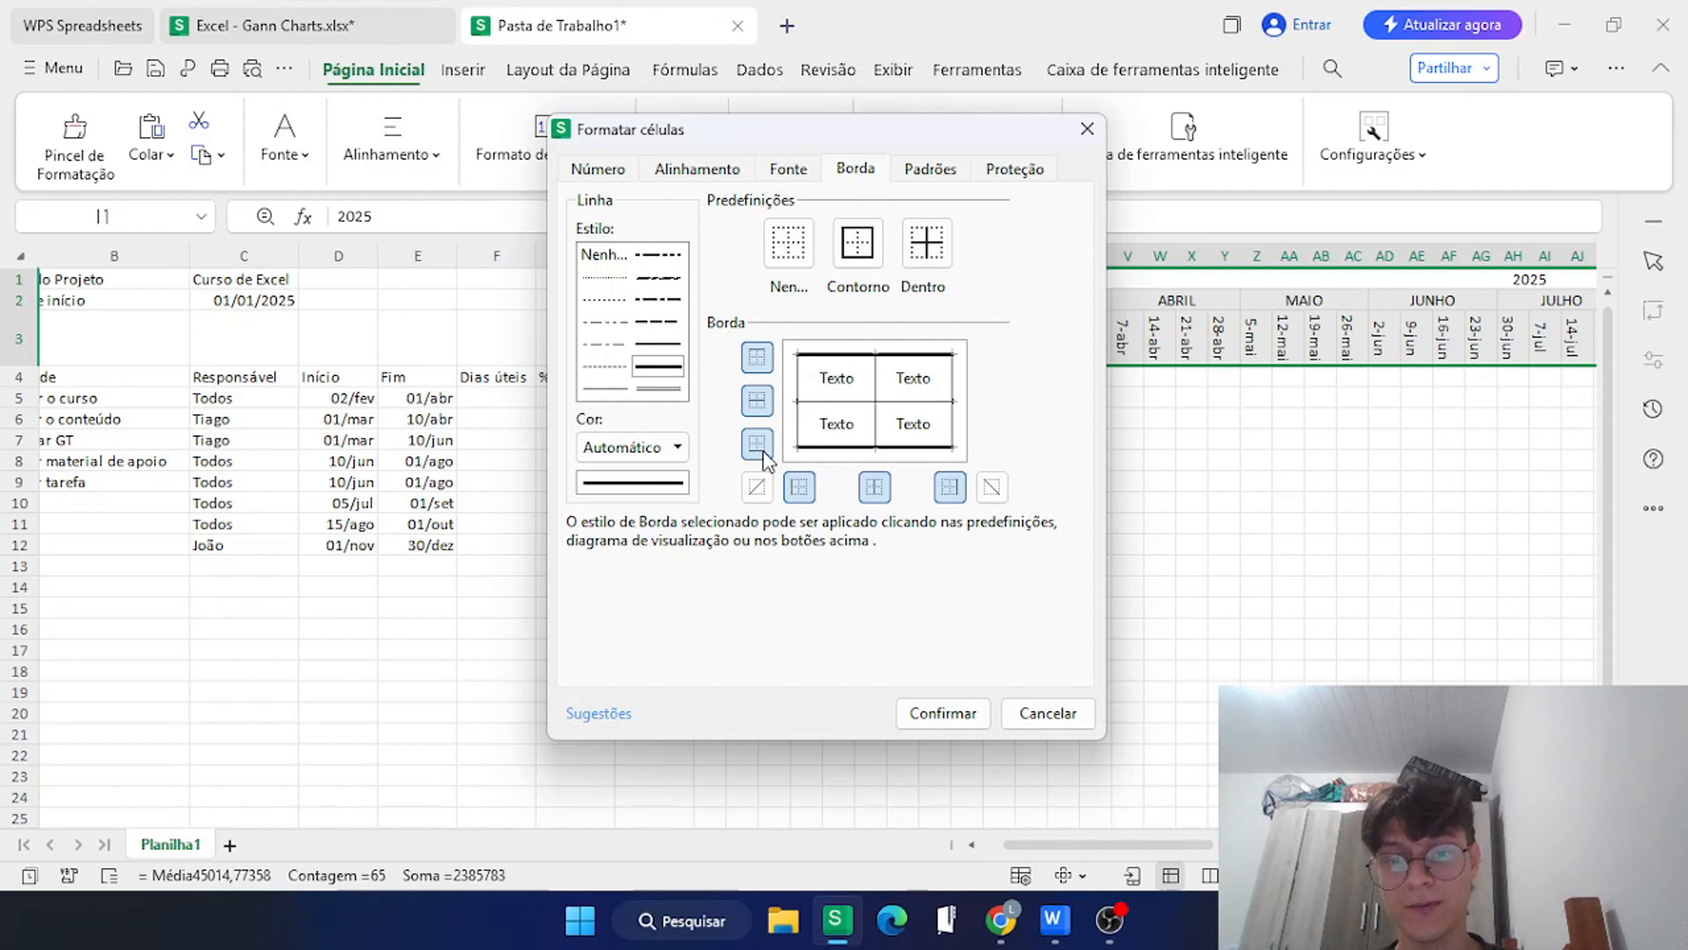
click(650, 455)
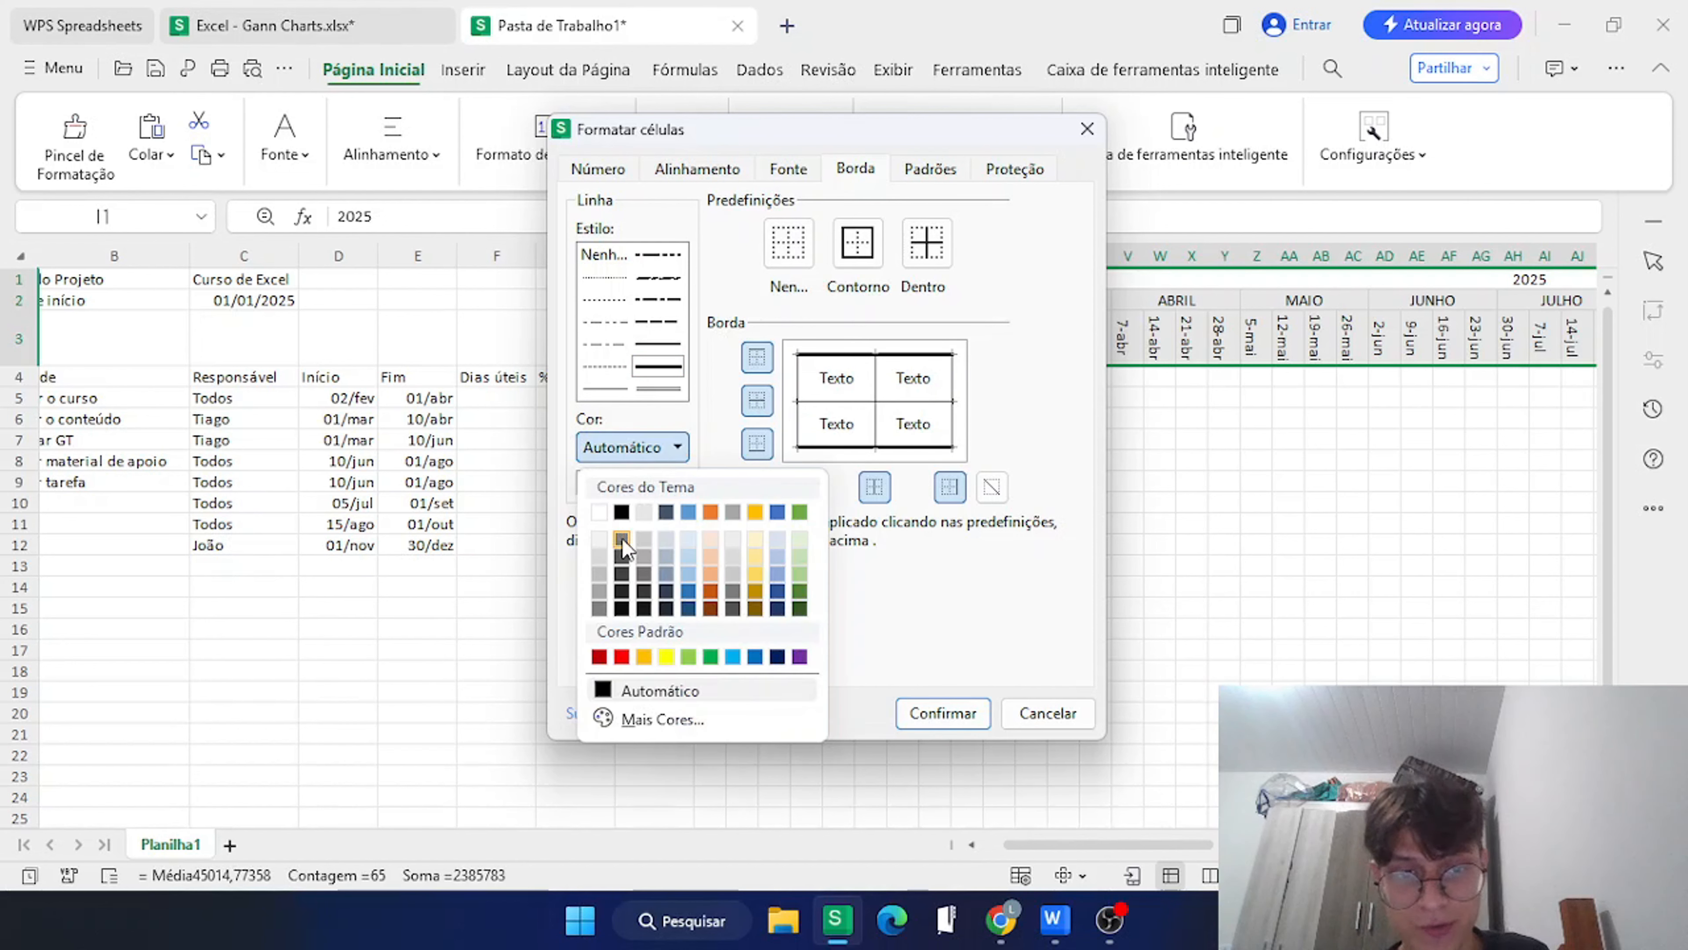
click(646, 574)
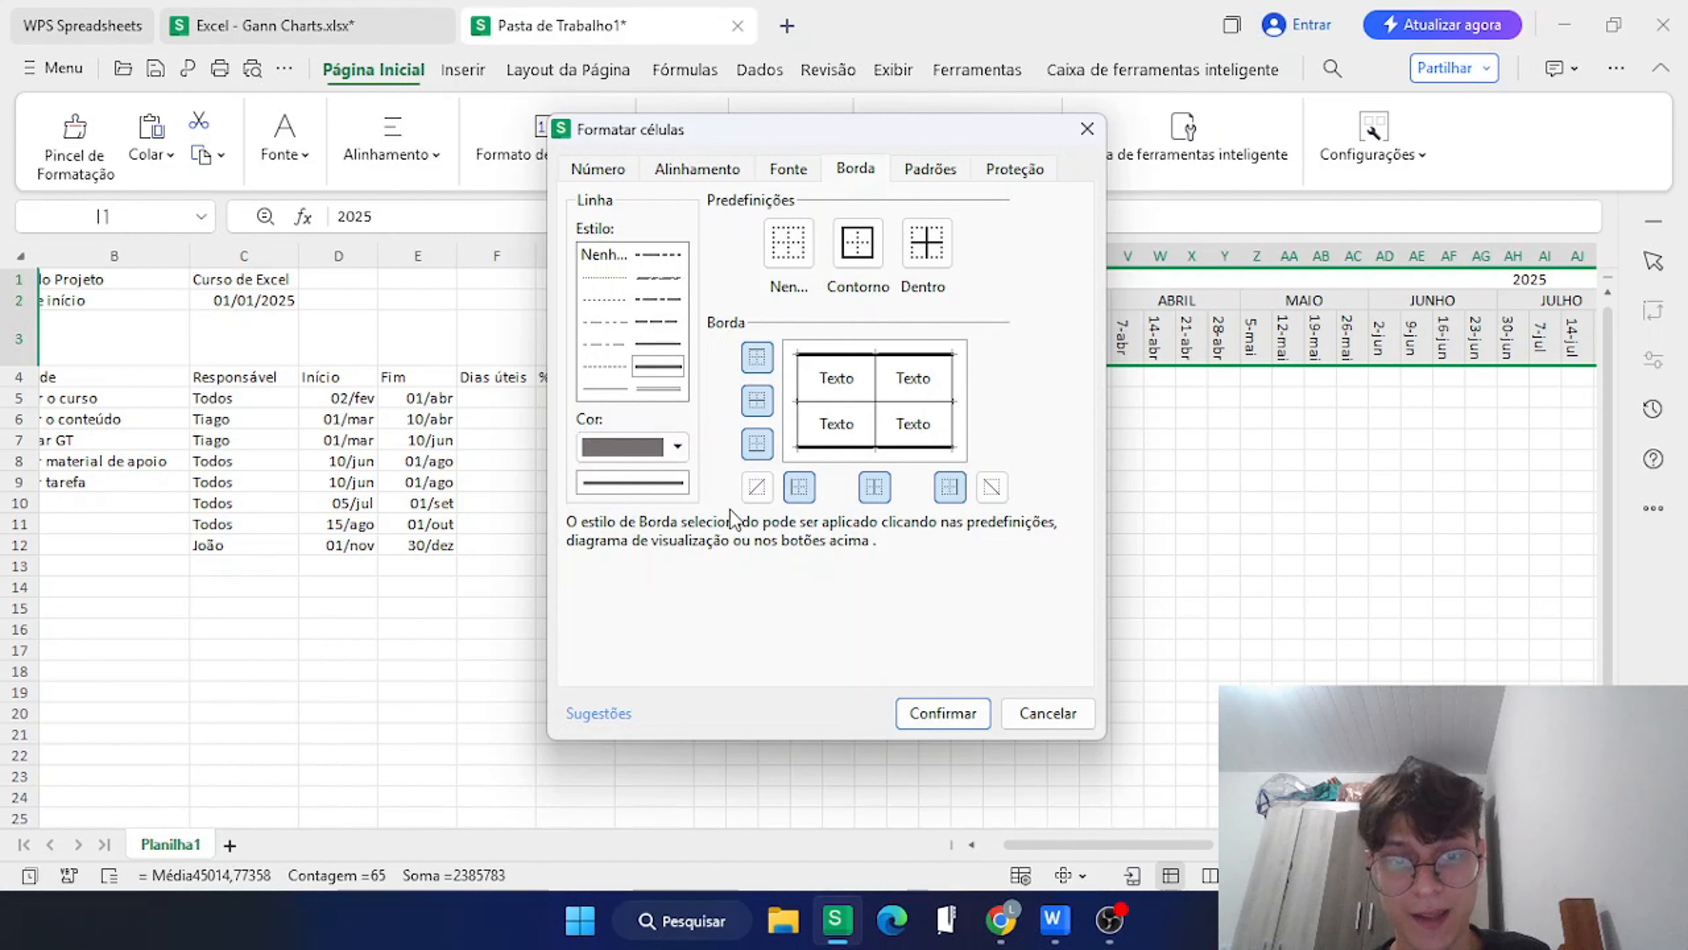
click(753, 444)
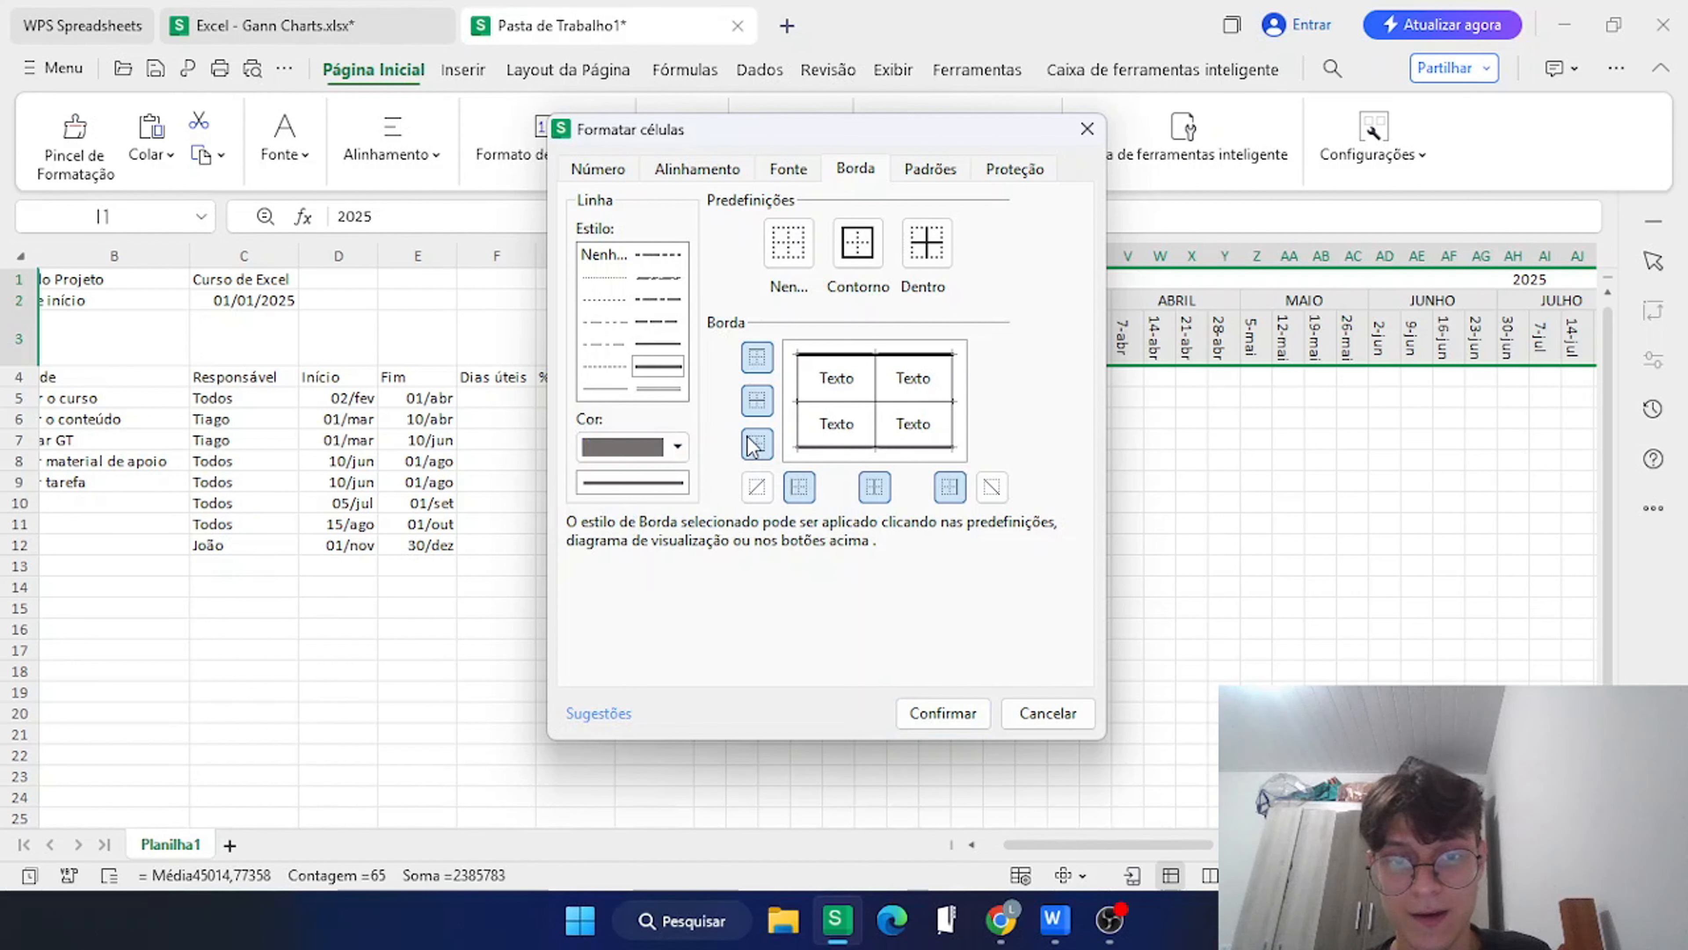
click(761, 369)
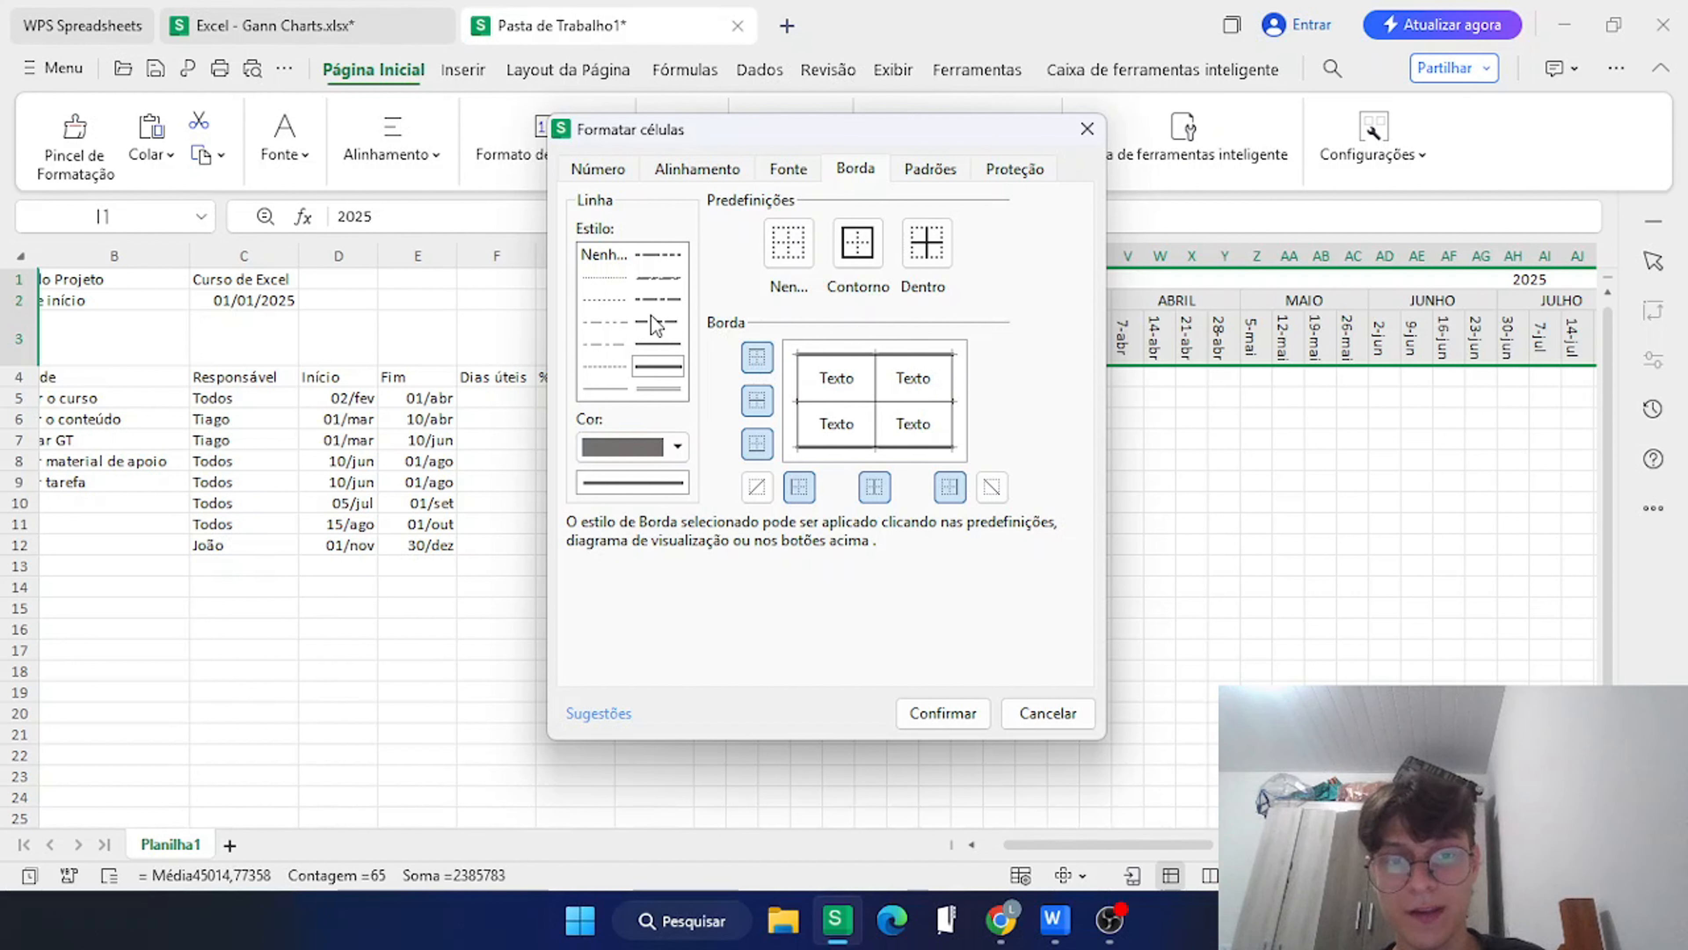
Change the inside horizontal and vertical borders of the timeline header to a medium solid line in grey, 25% darker background shade.
click(678, 447)
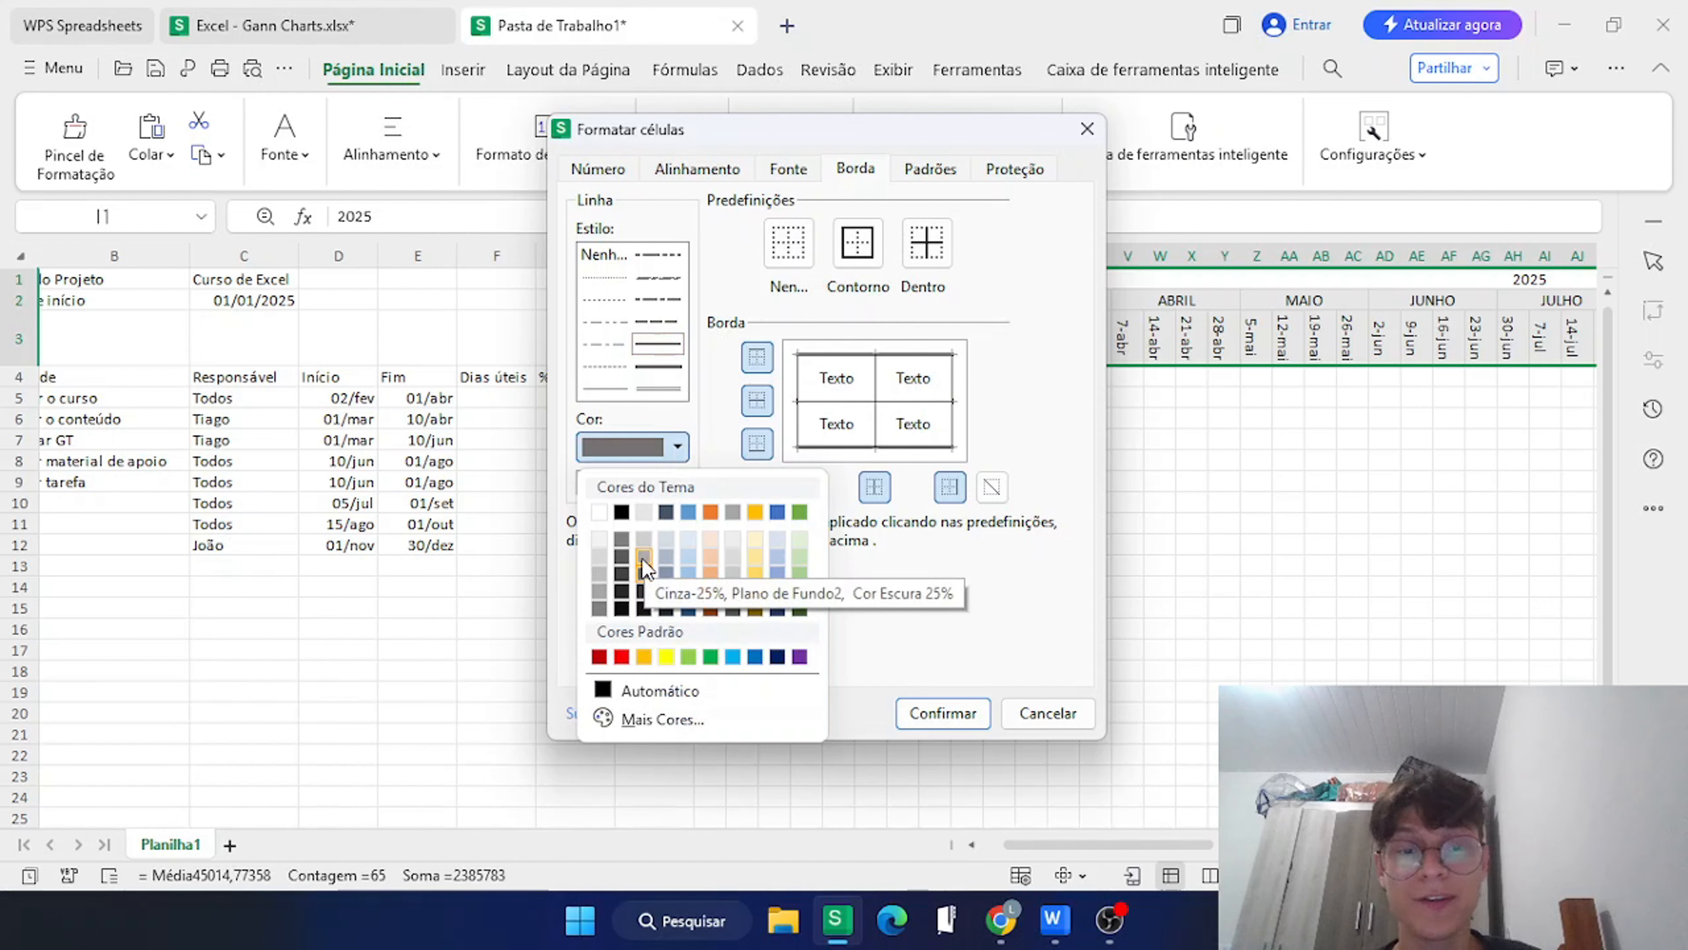
click(642, 558)
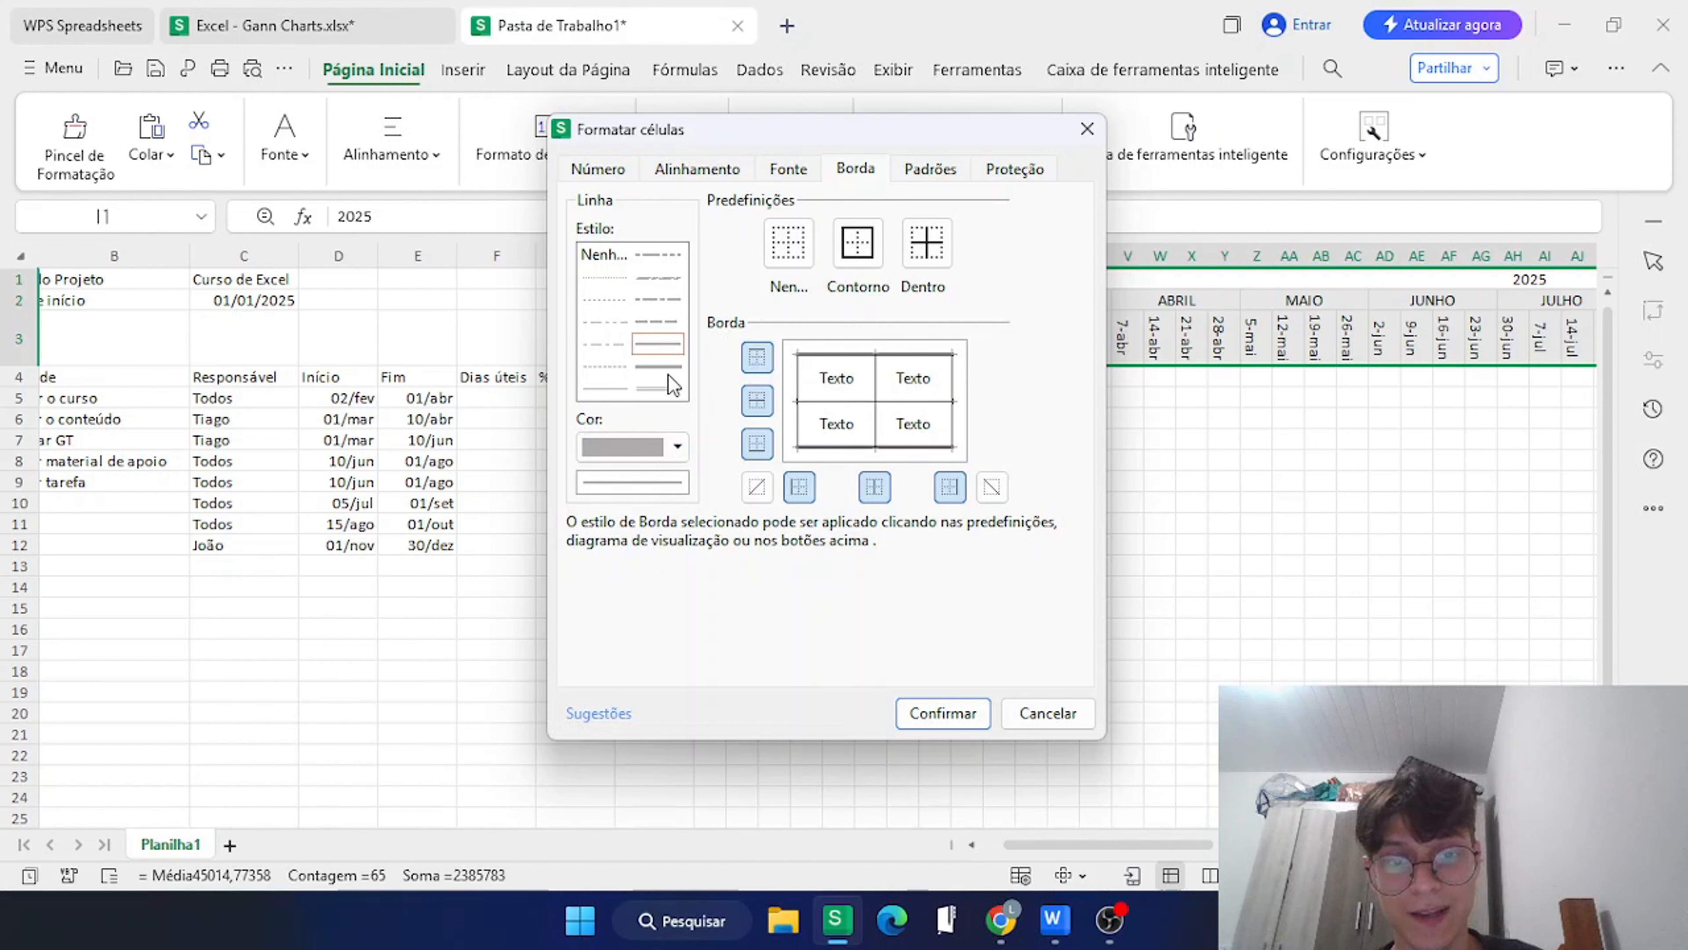
click(757, 401)
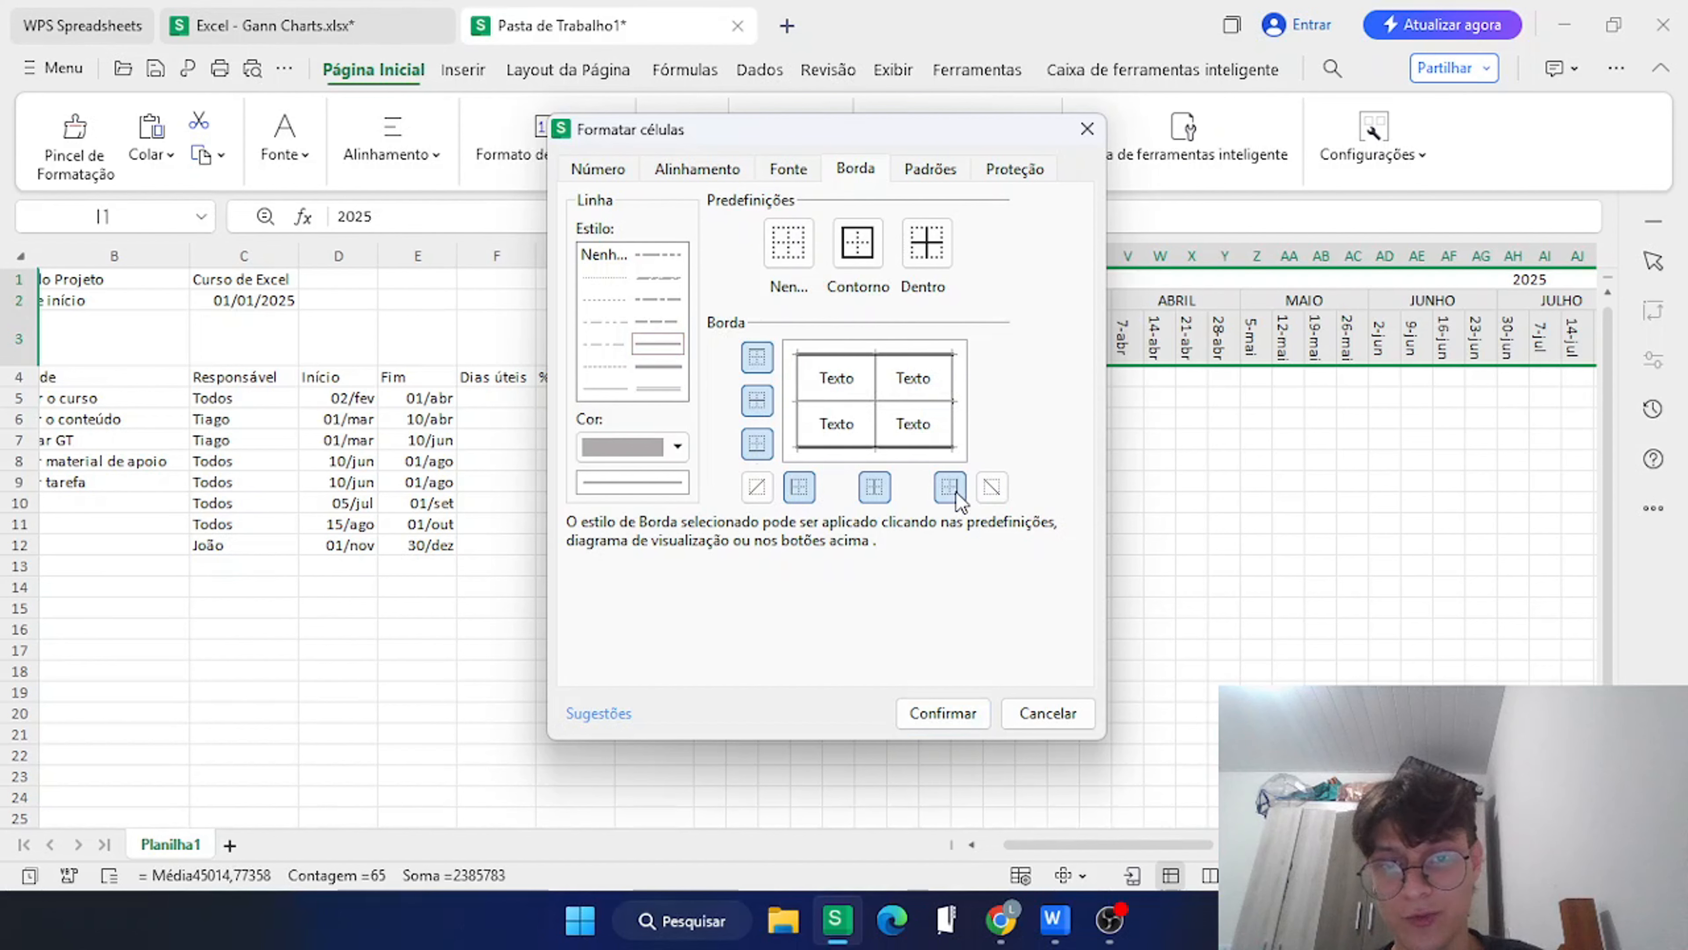
click(943, 713)
click(961, 441)
scroll(963, 439, right, 3)
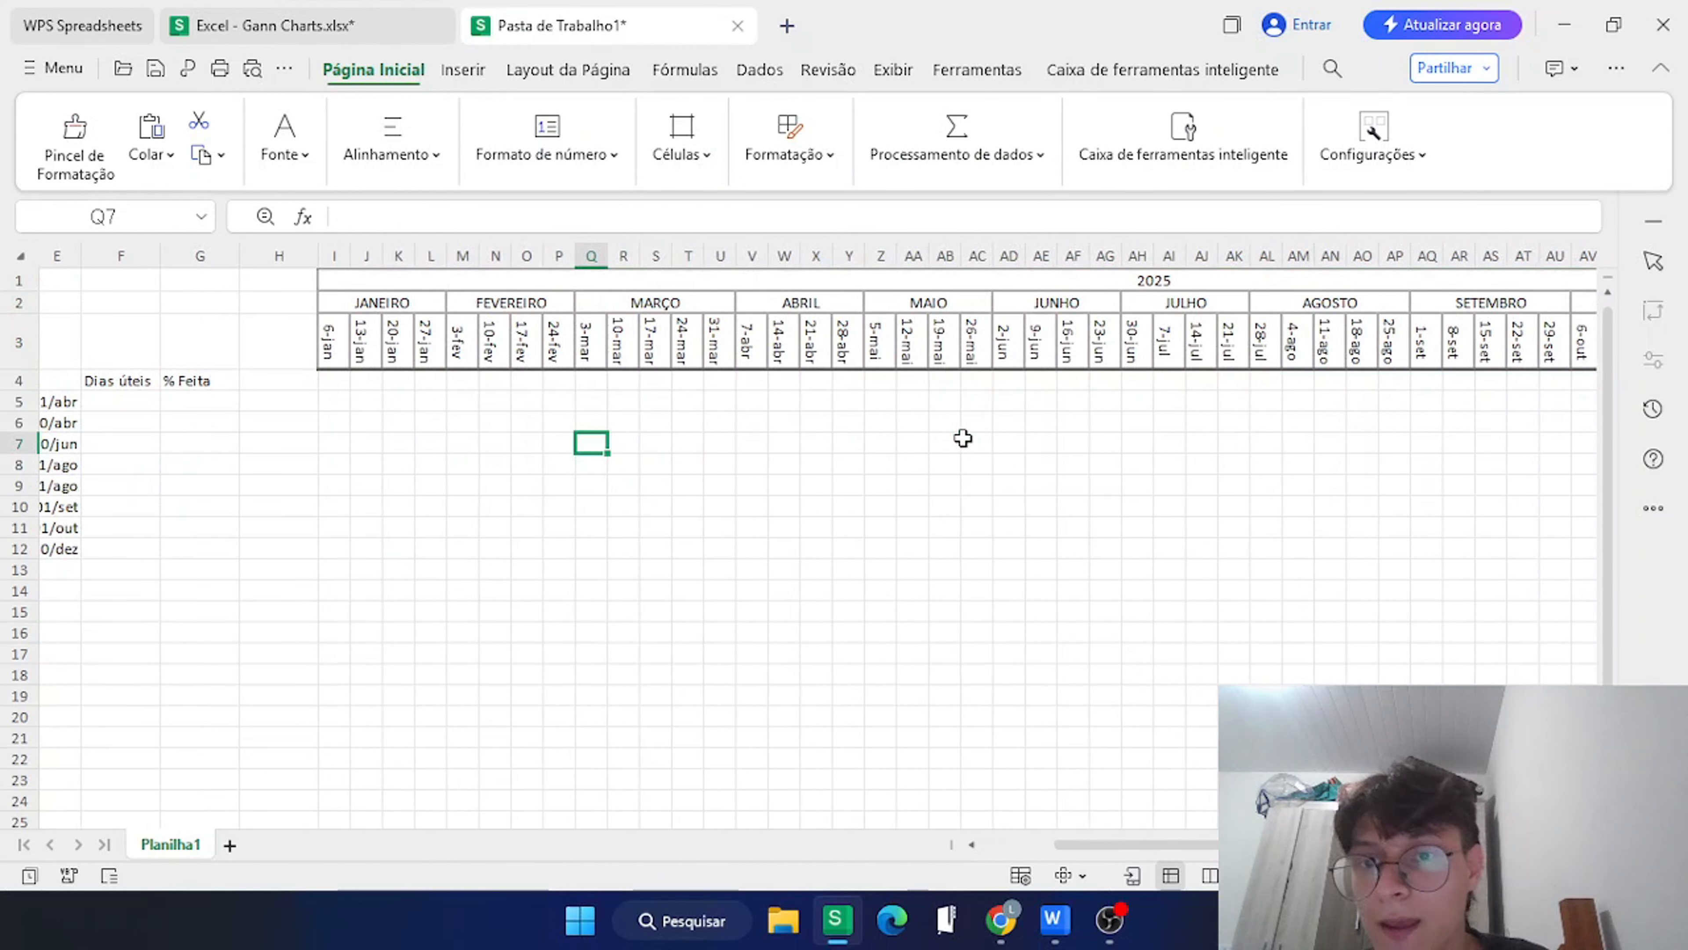
scroll(964, 438, left, 3)
Remove the outer left and right borders from the timeline header range I1 to BH3.
drag(961, 280, 705, 272)
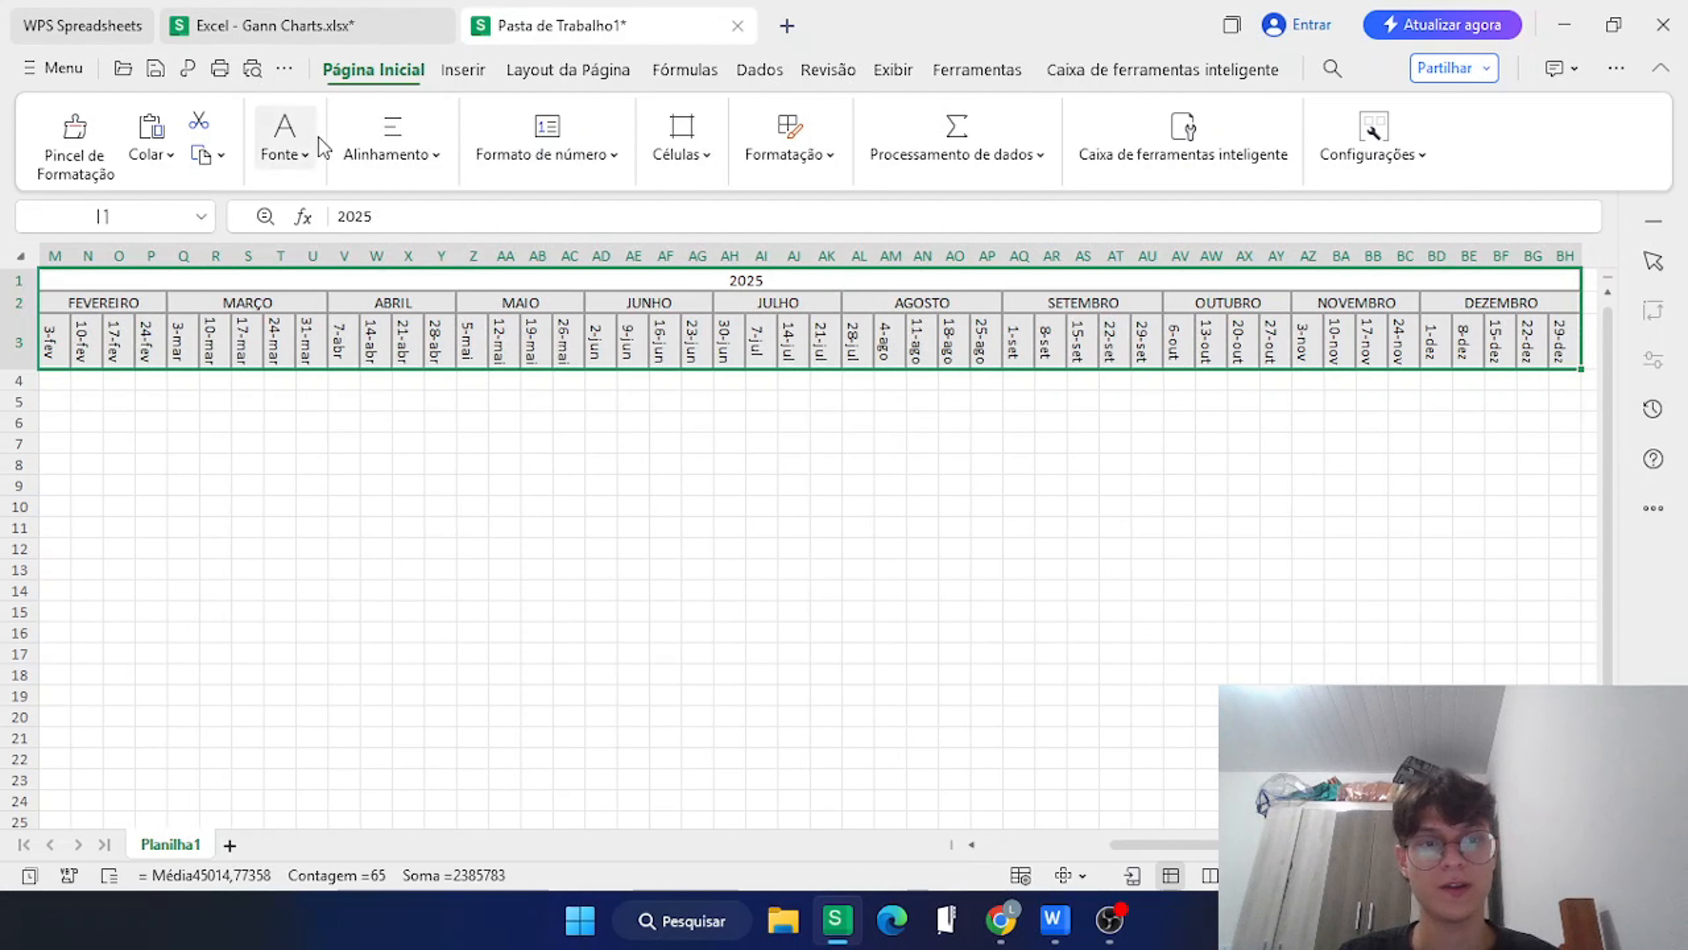
click(302, 145)
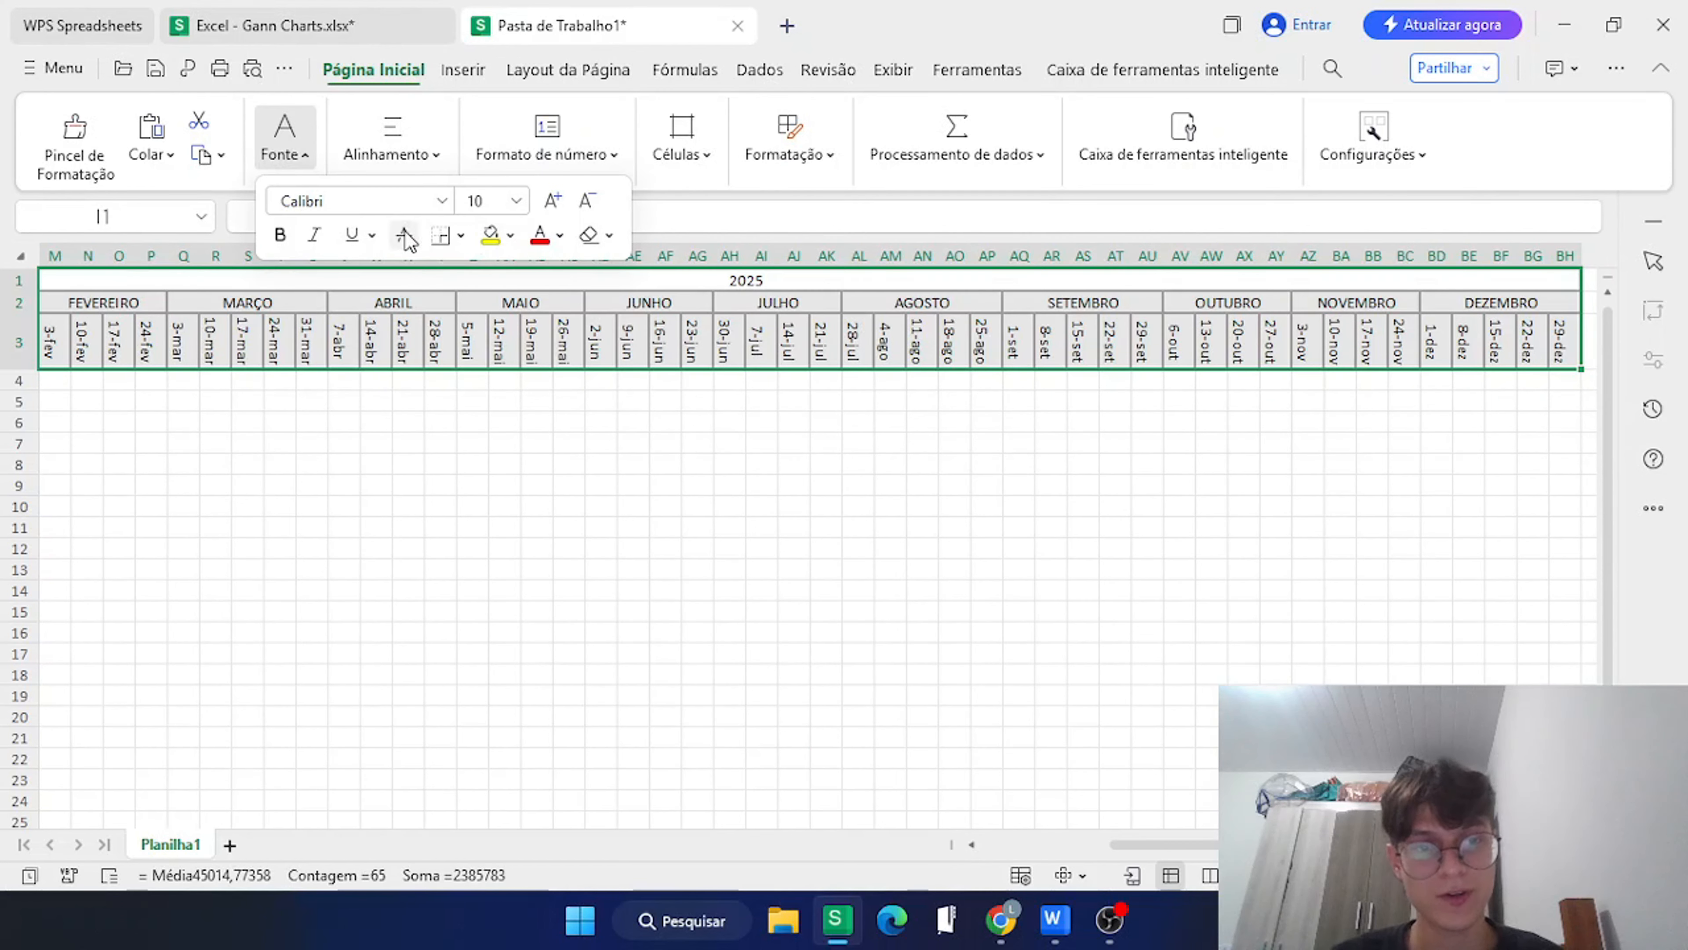
click(437, 241)
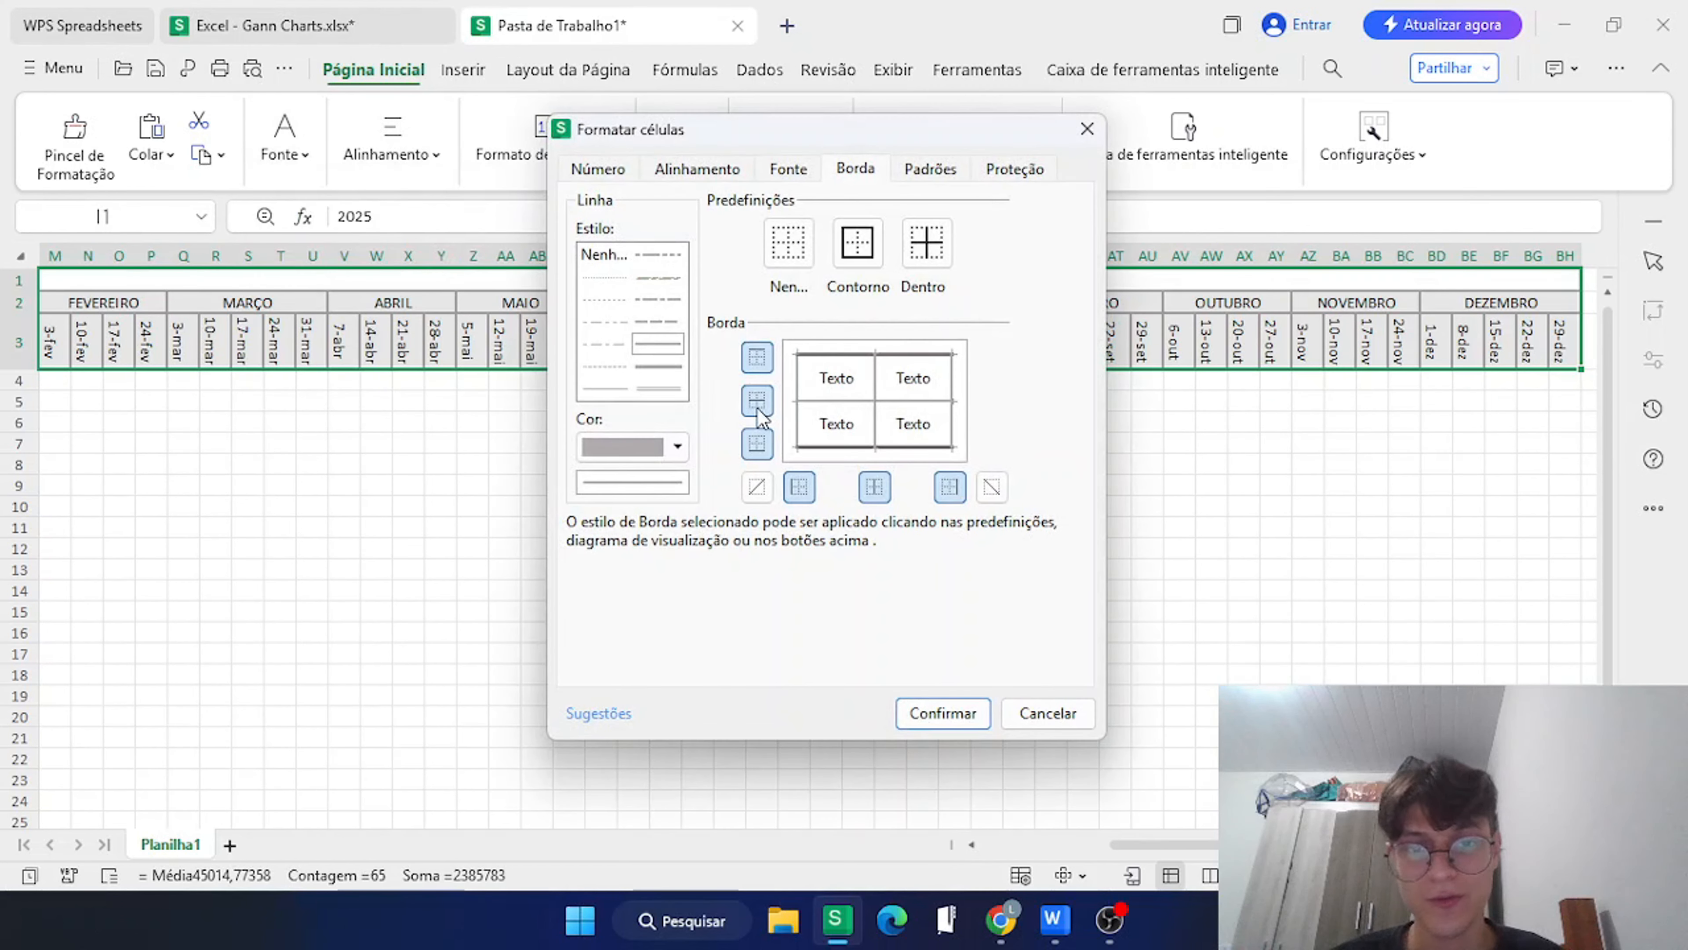
click(804, 500)
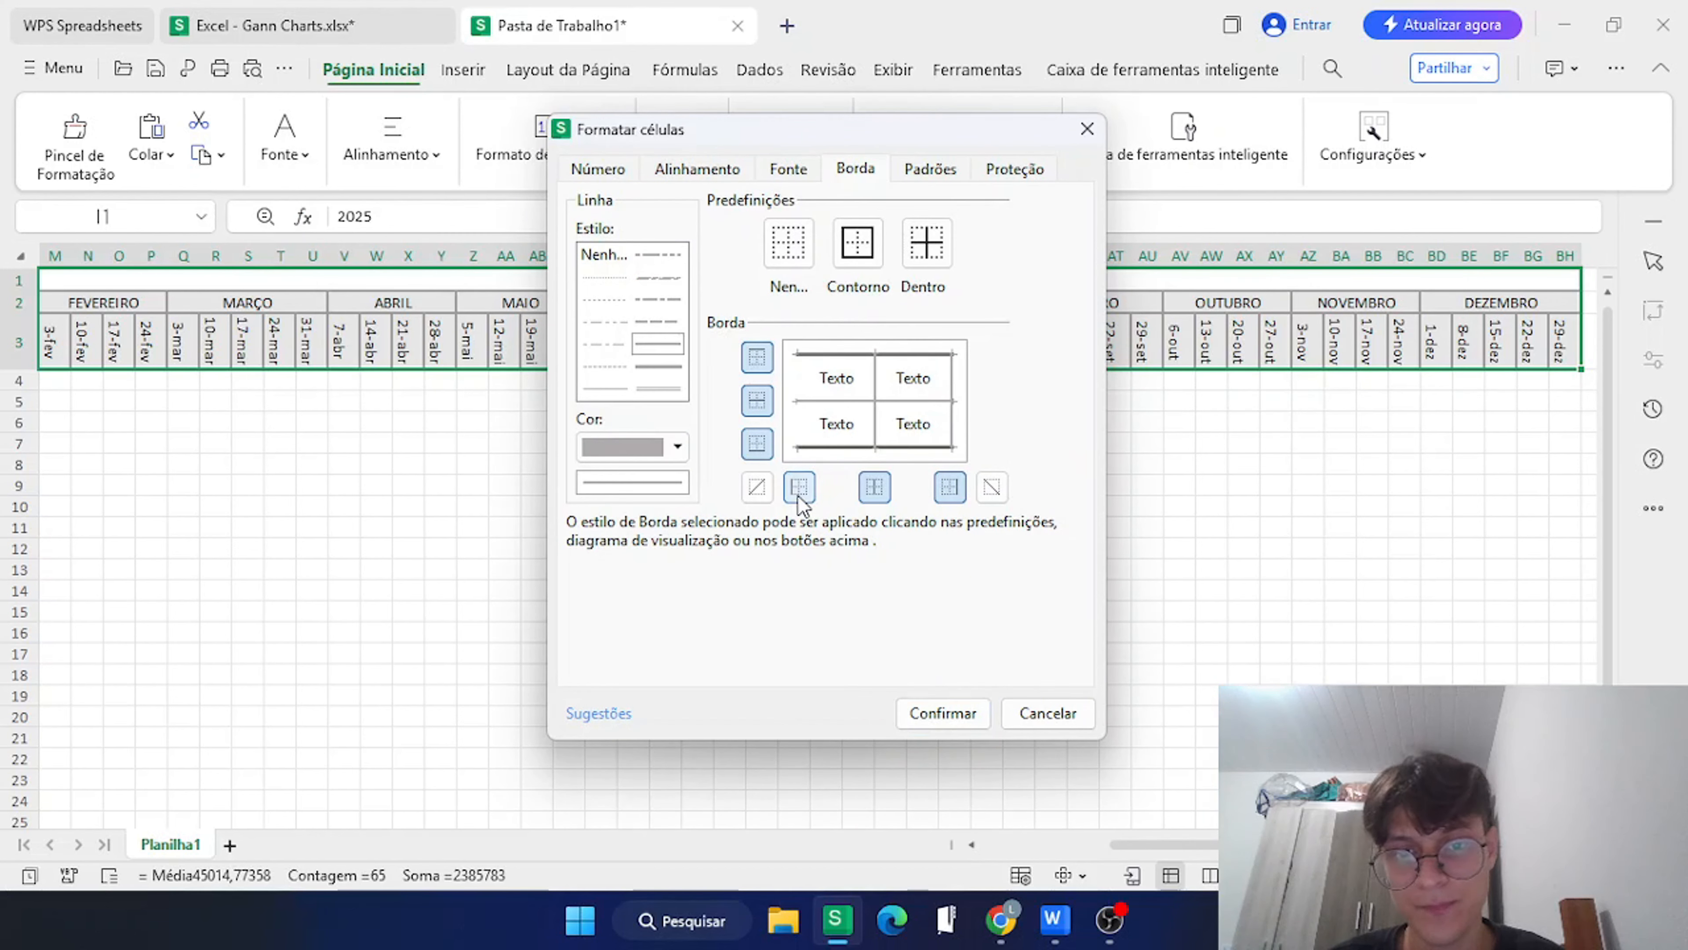
click(957, 499)
click(944, 713)
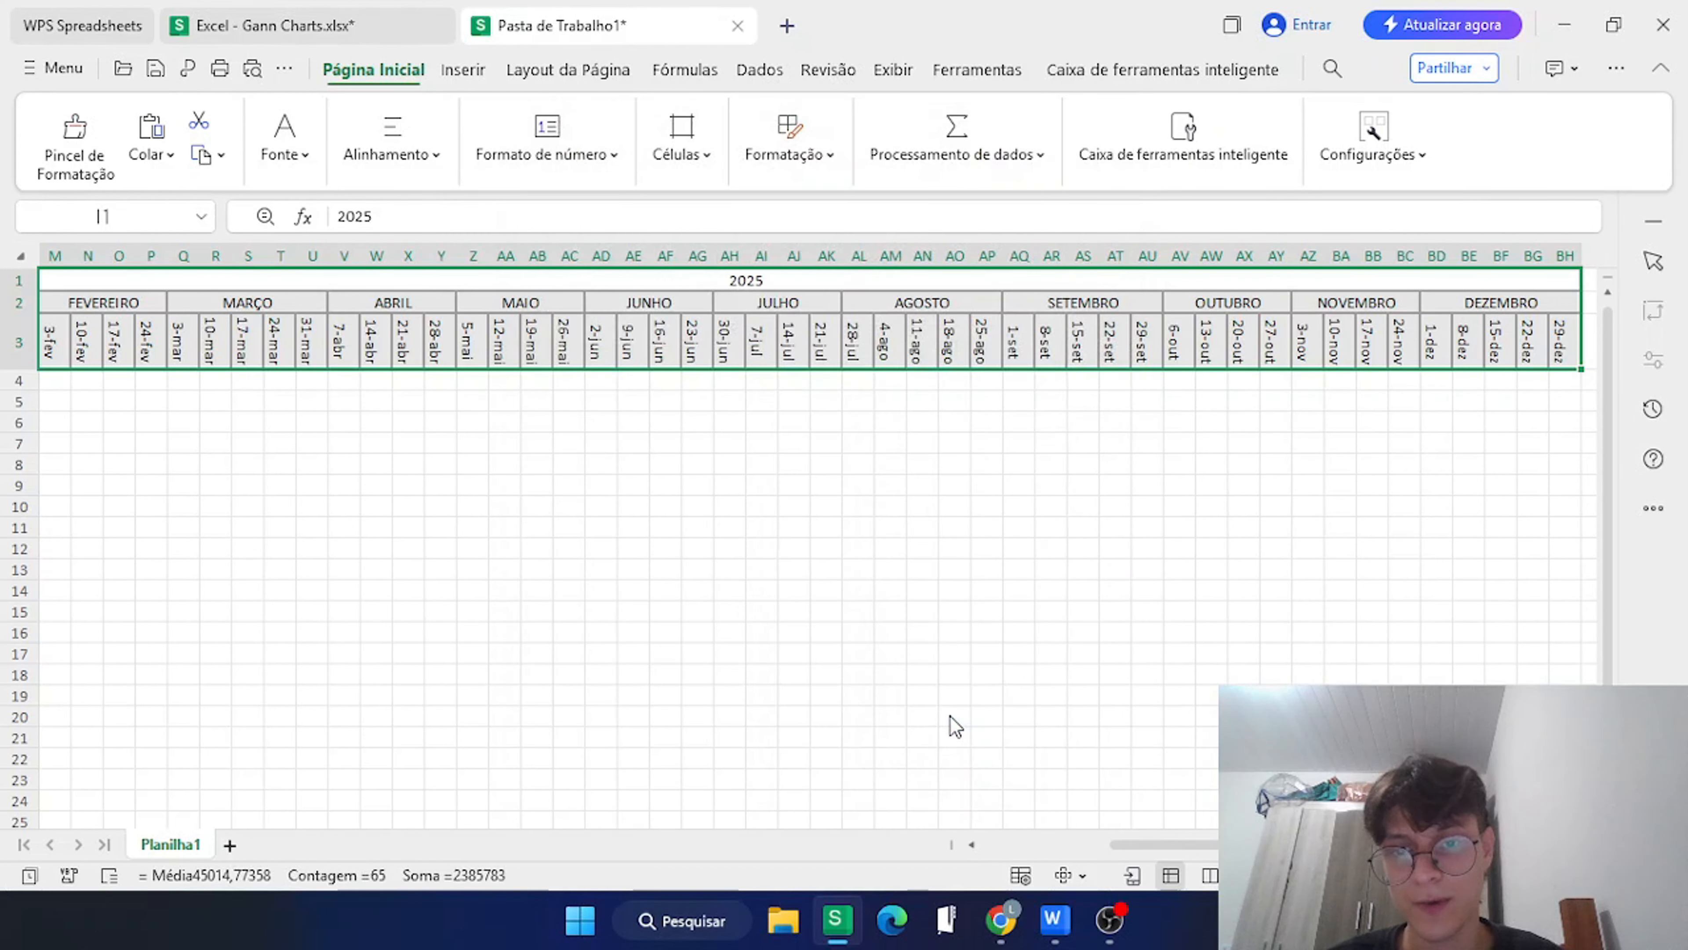
click(728, 569)
scroll(944, 451, right, 2)
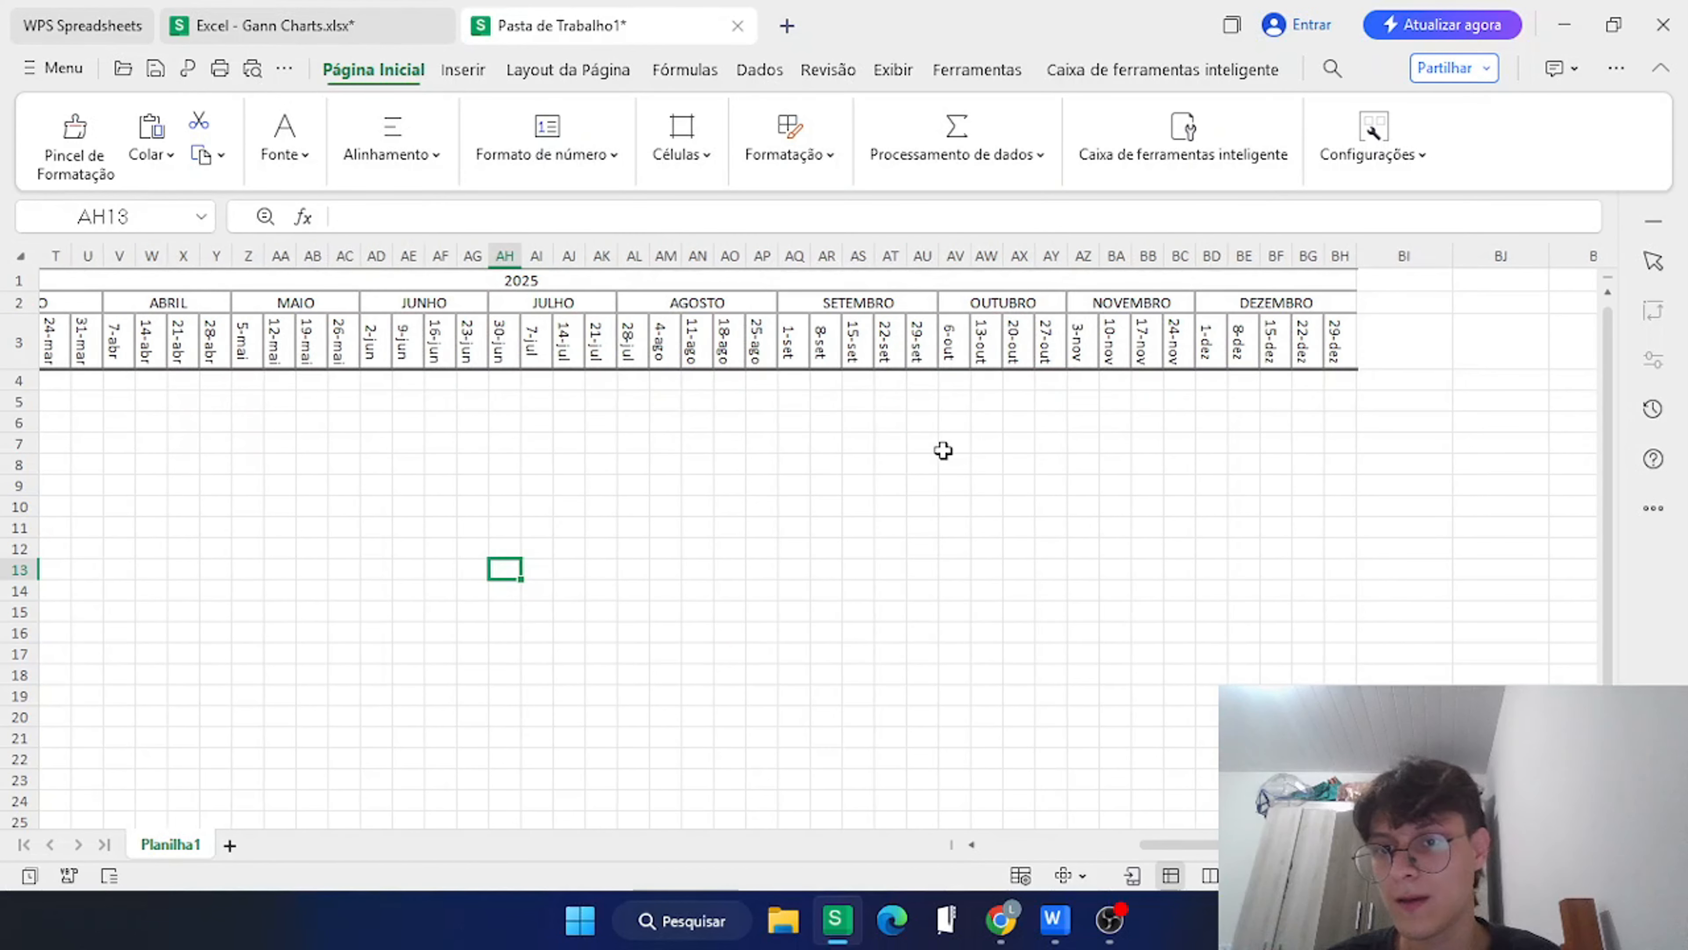
scroll(944, 450, left, 1)
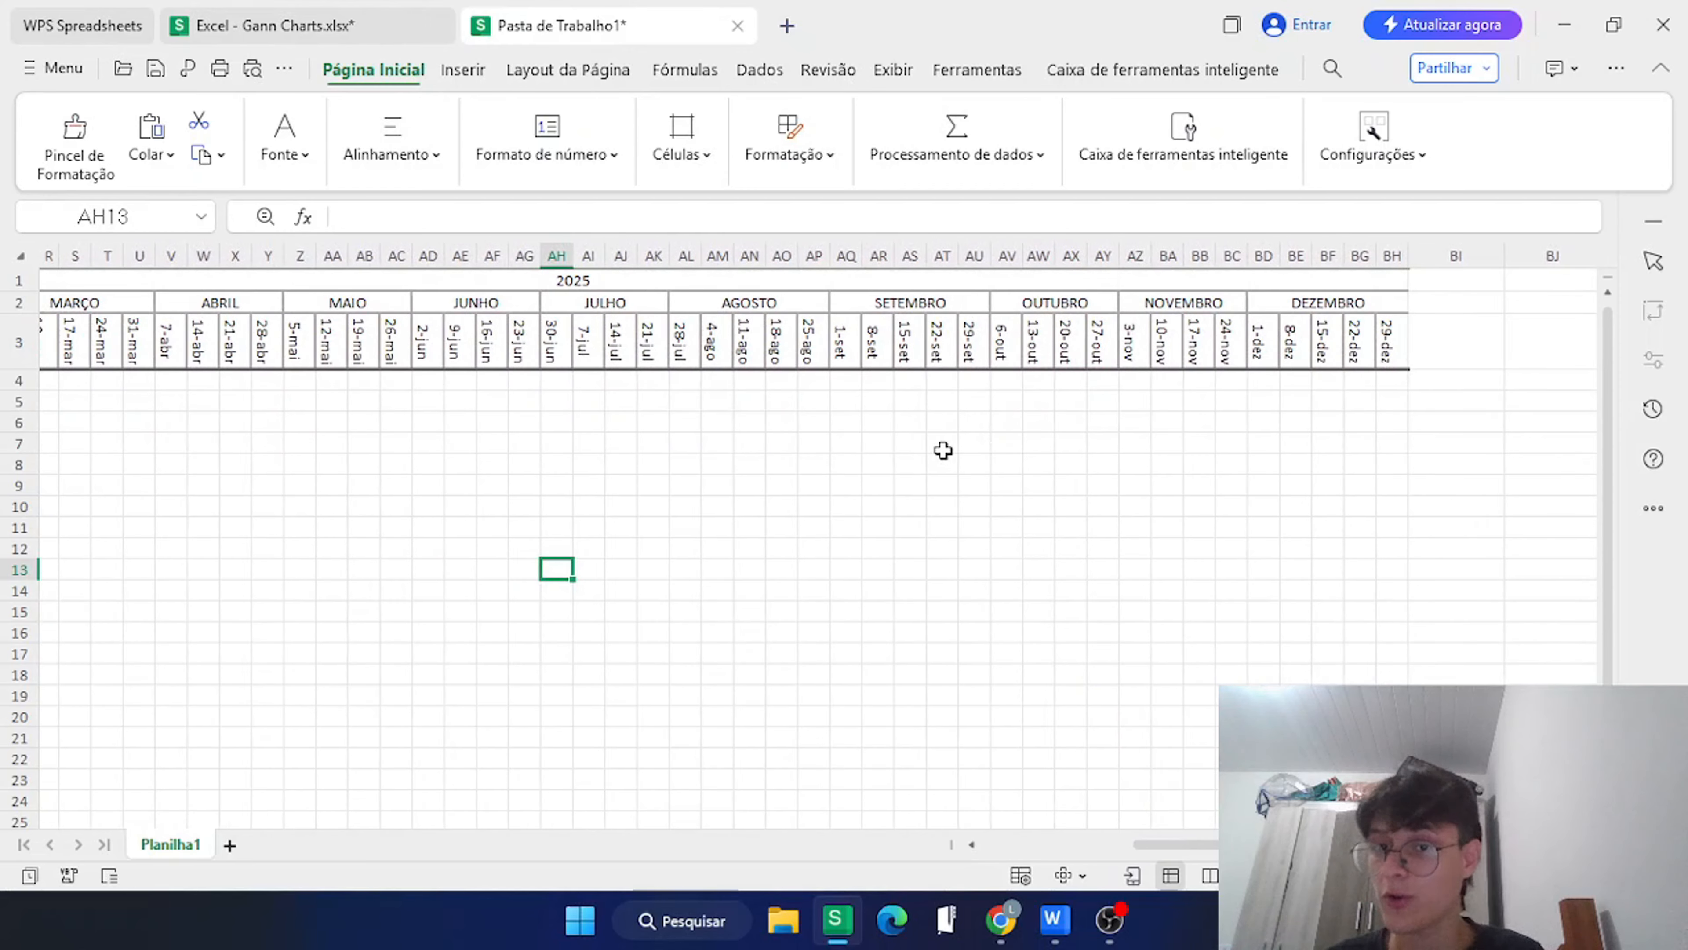
scroll(944, 450, left, 5)
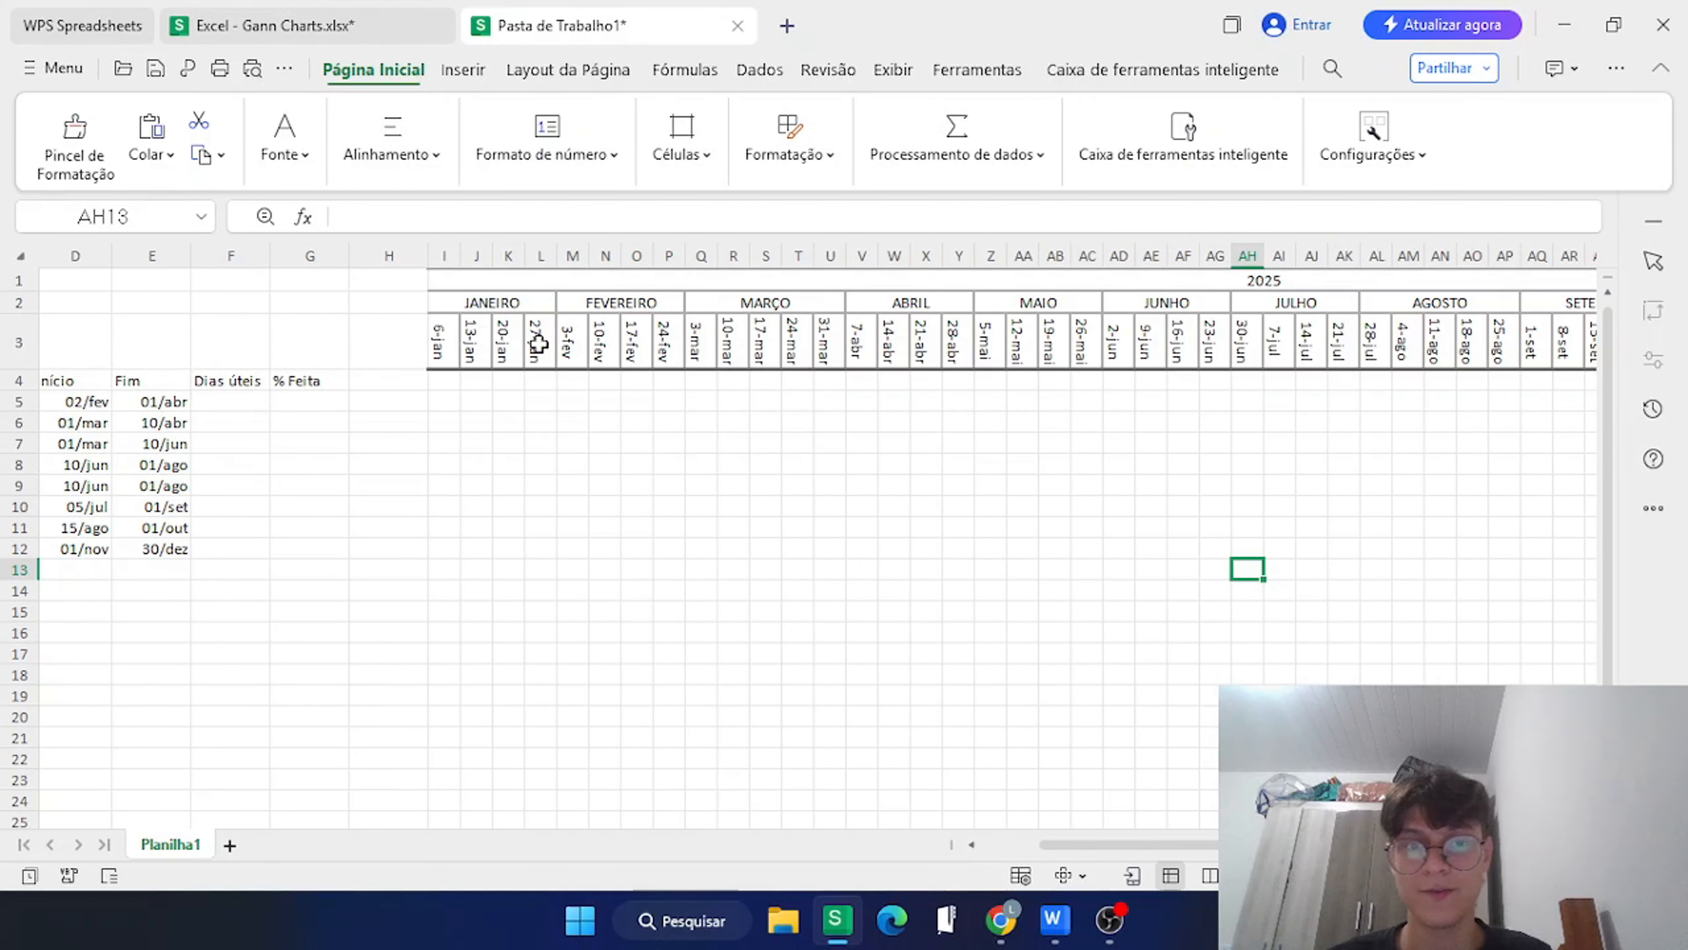
Recolour the thick top and bottom borders of the timeline header I1 to BH3 black.
drag(501, 289, 501, 343)
key(ctrl+1)
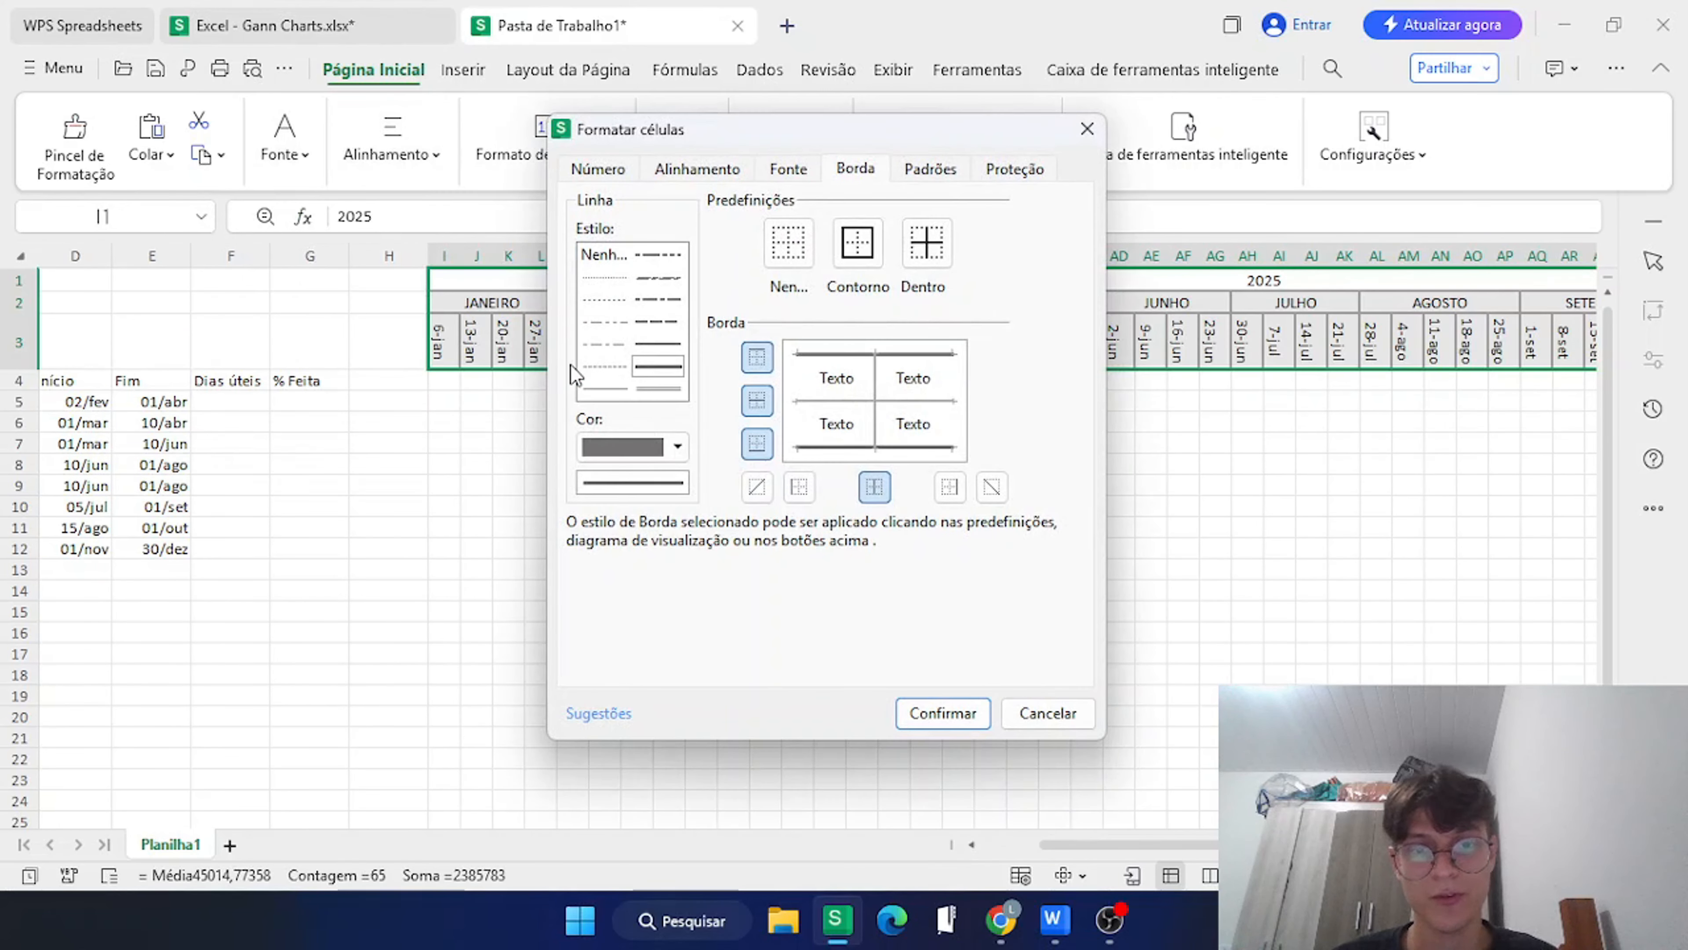
click(678, 448)
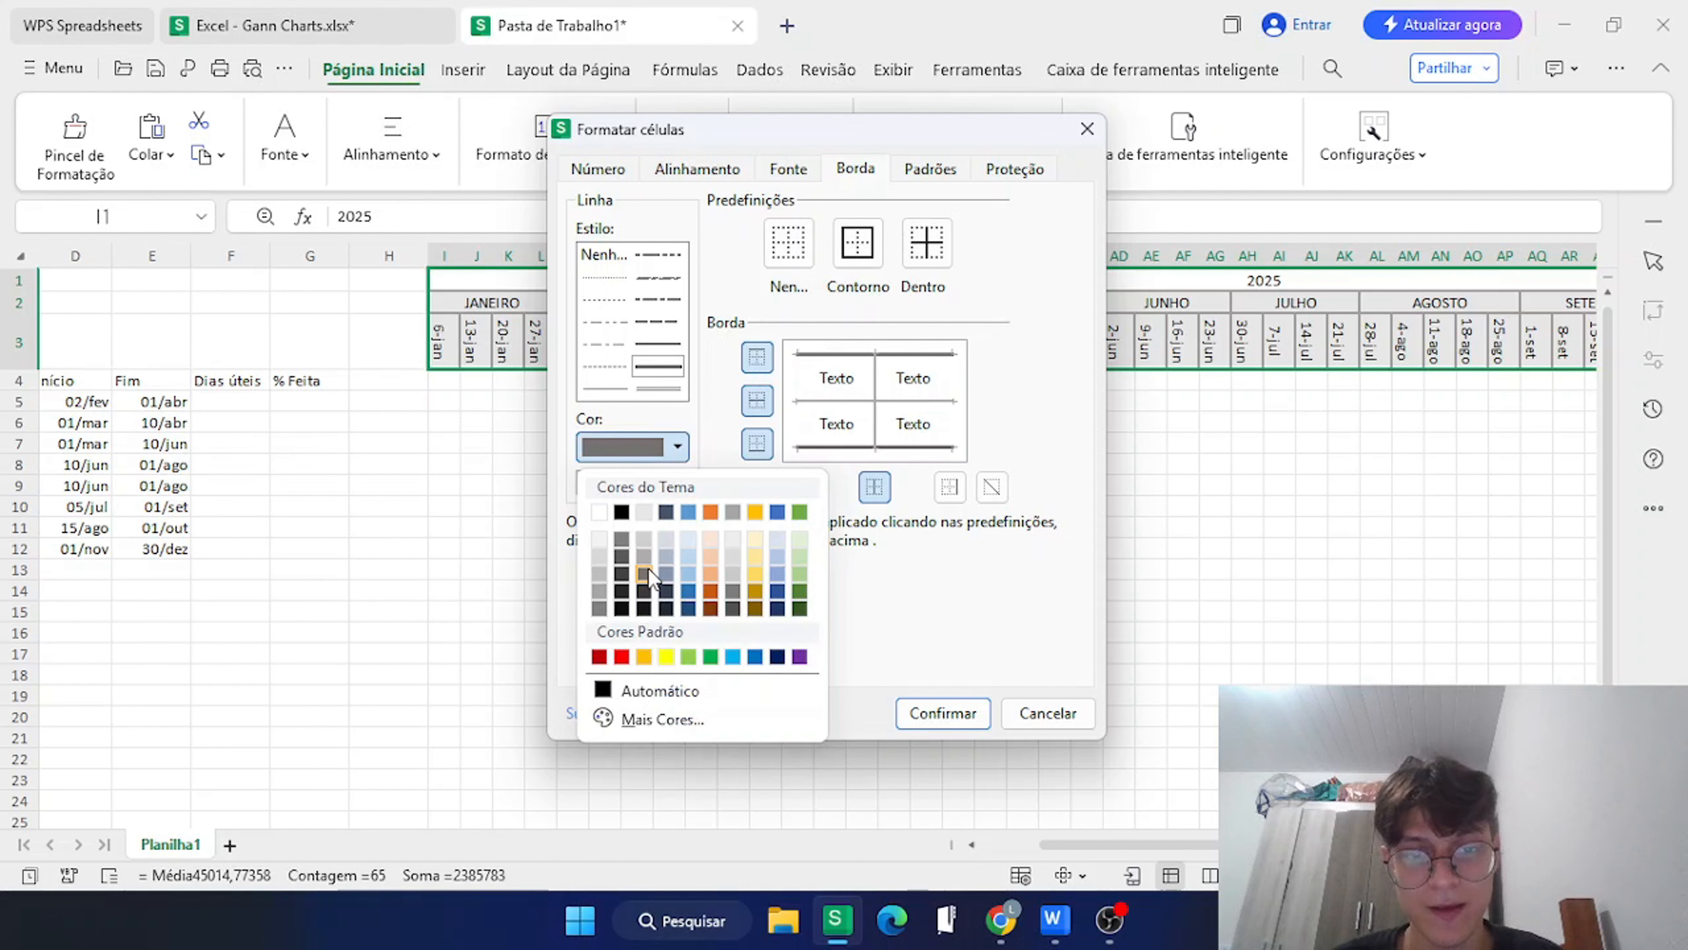
click(628, 523)
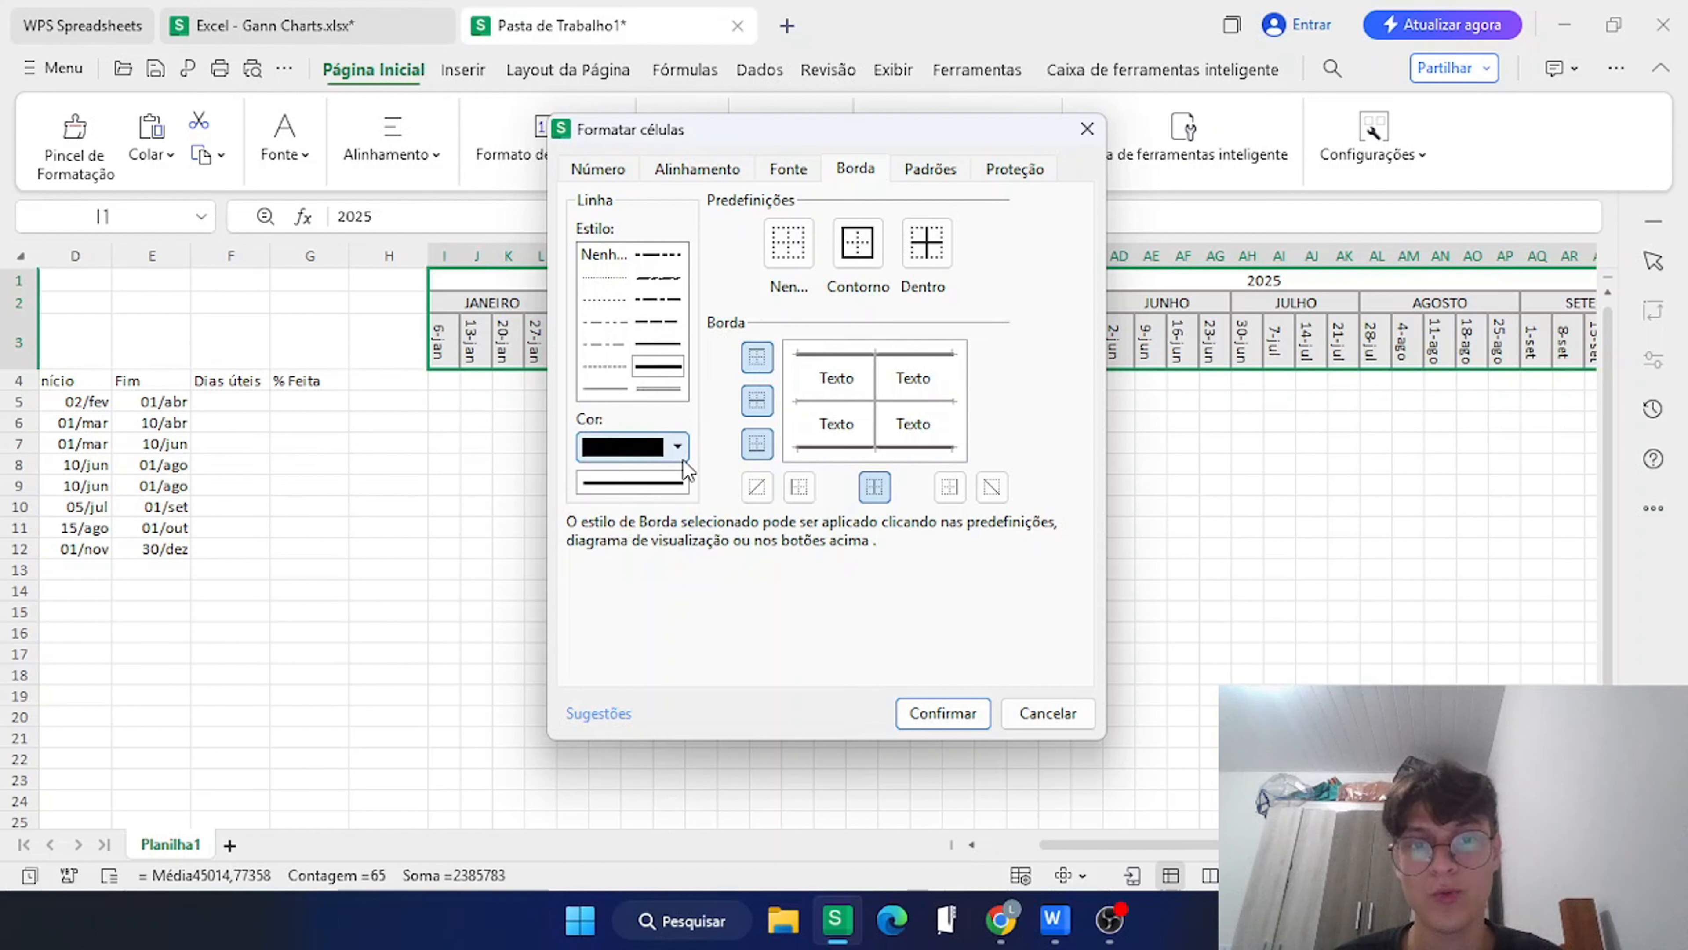
click(756, 362)
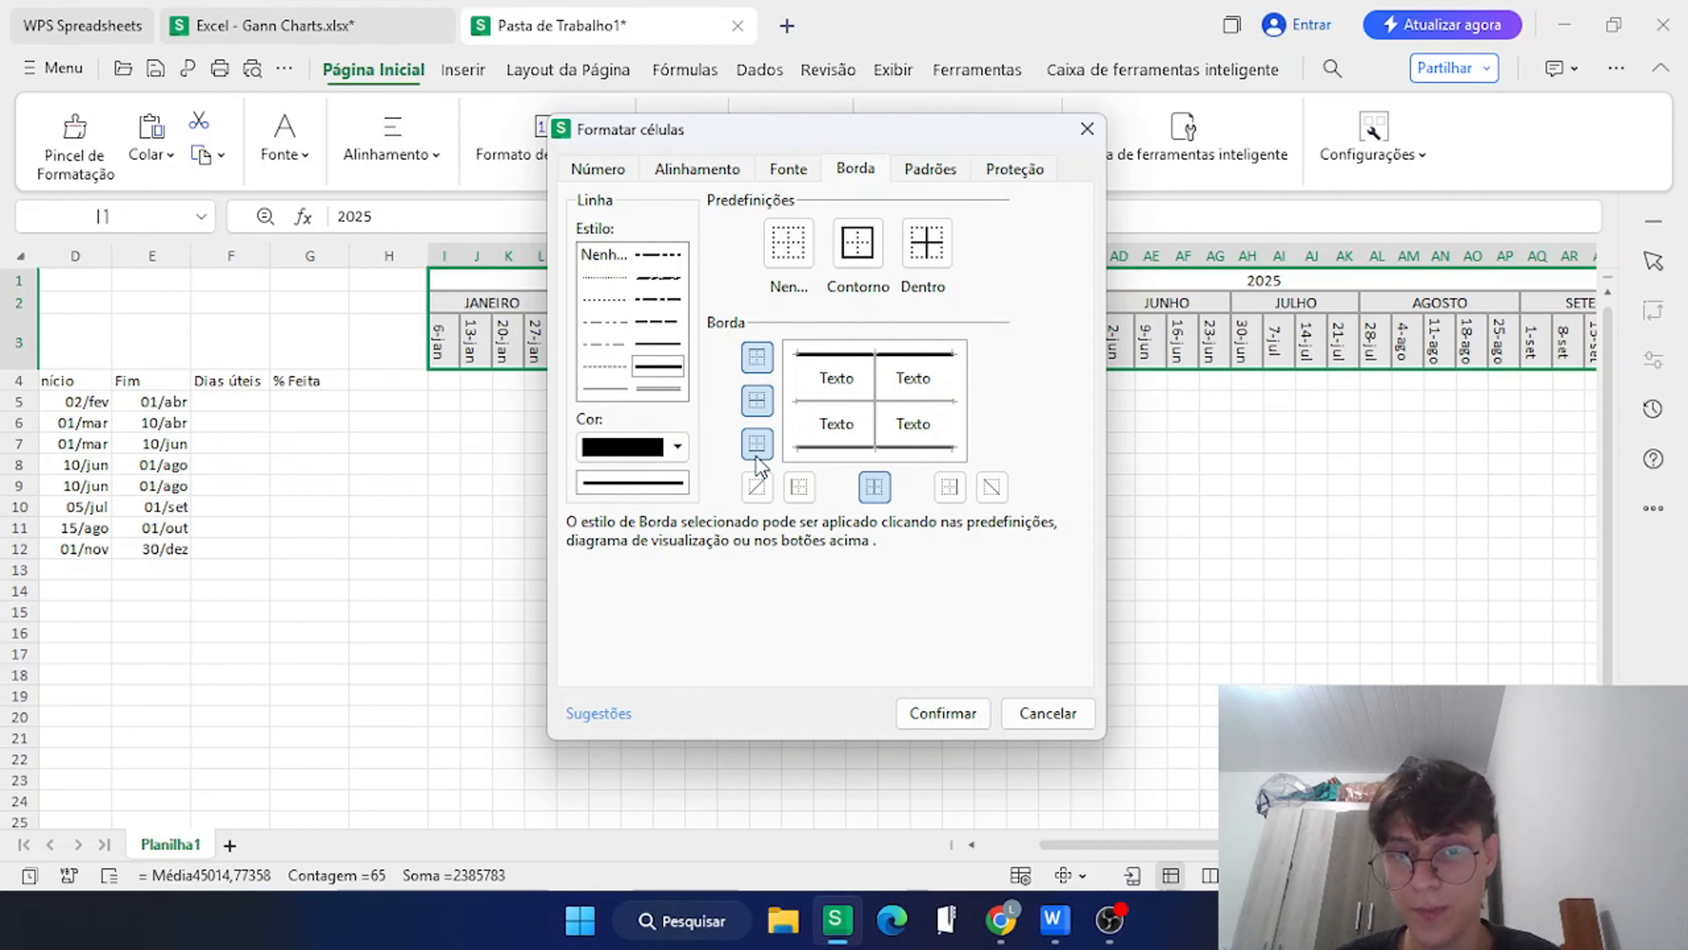
click(756, 443)
click(939, 710)
click(829, 568)
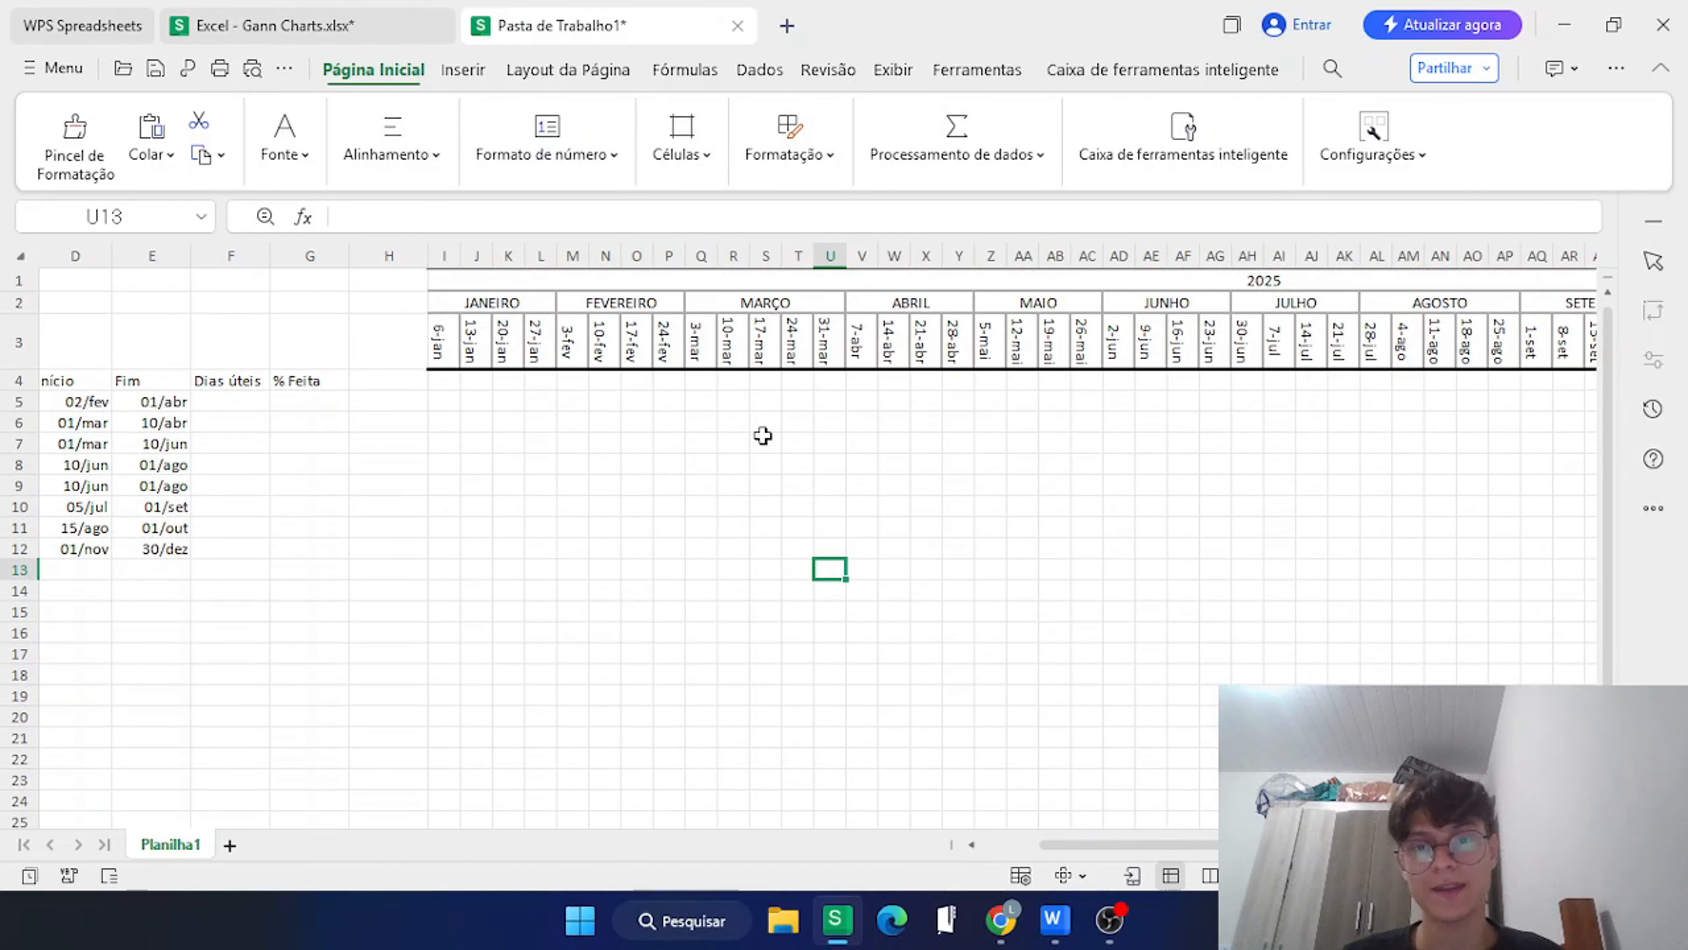
scroll(763, 436, right, 10)
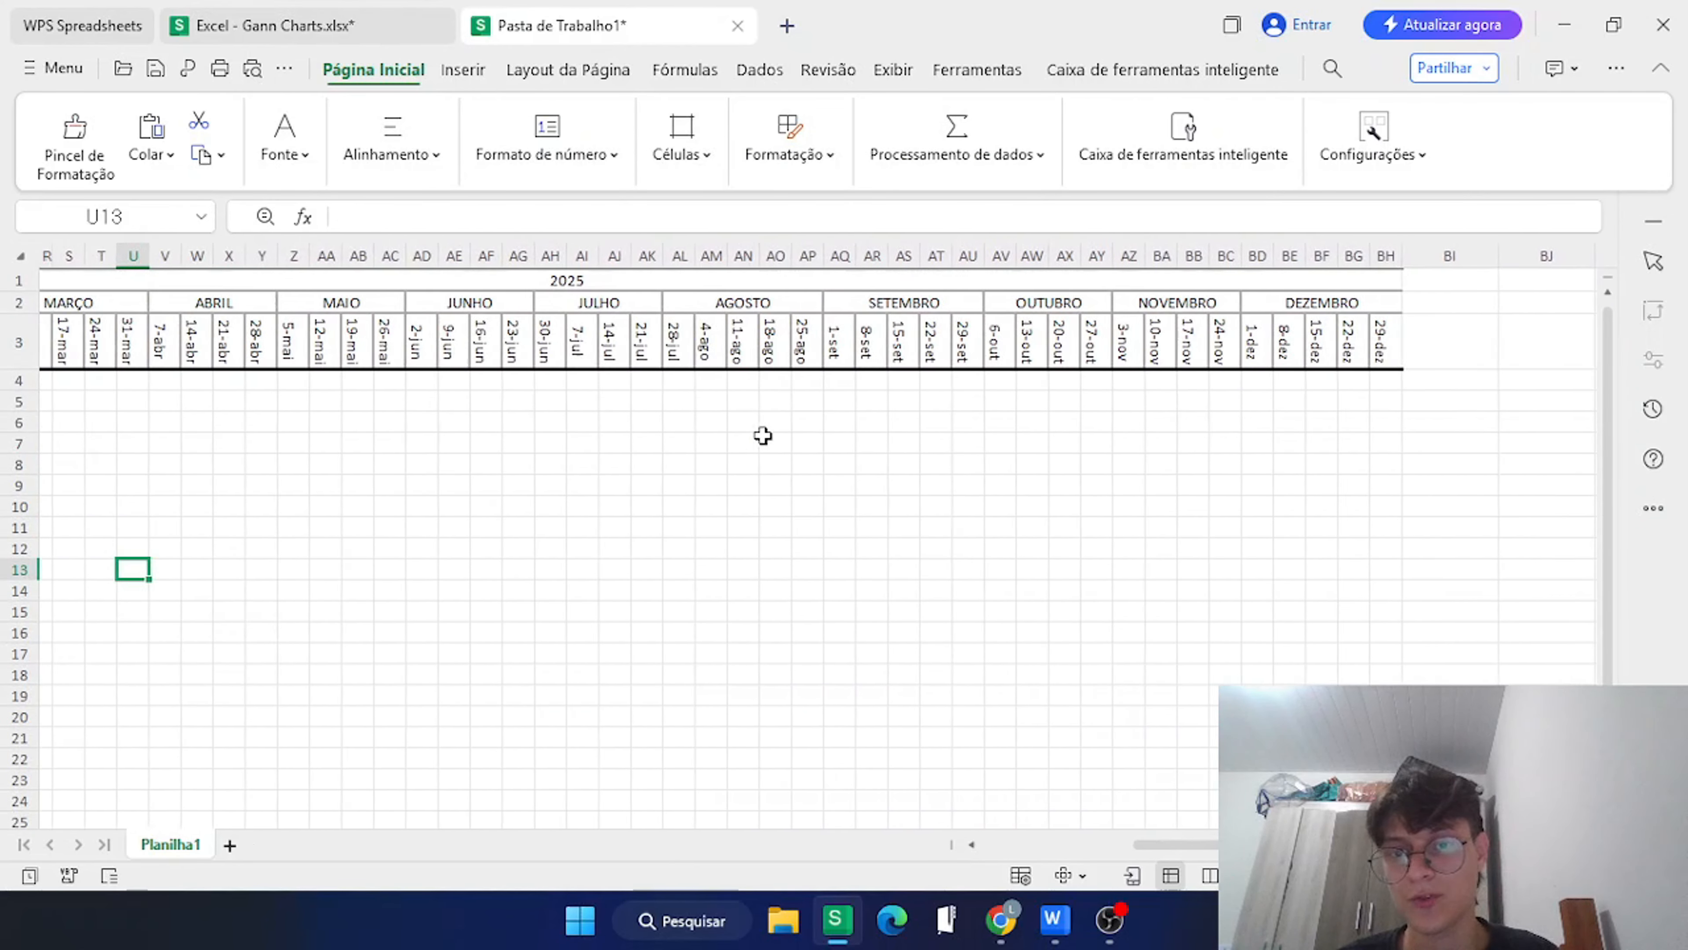
scroll(763, 436, left, 10)
Shade alternate month blocks of the timeline header light grey, starting with JANEIRO and MARÇO and including their weekly dates.
drag(522, 302, 552, 343)
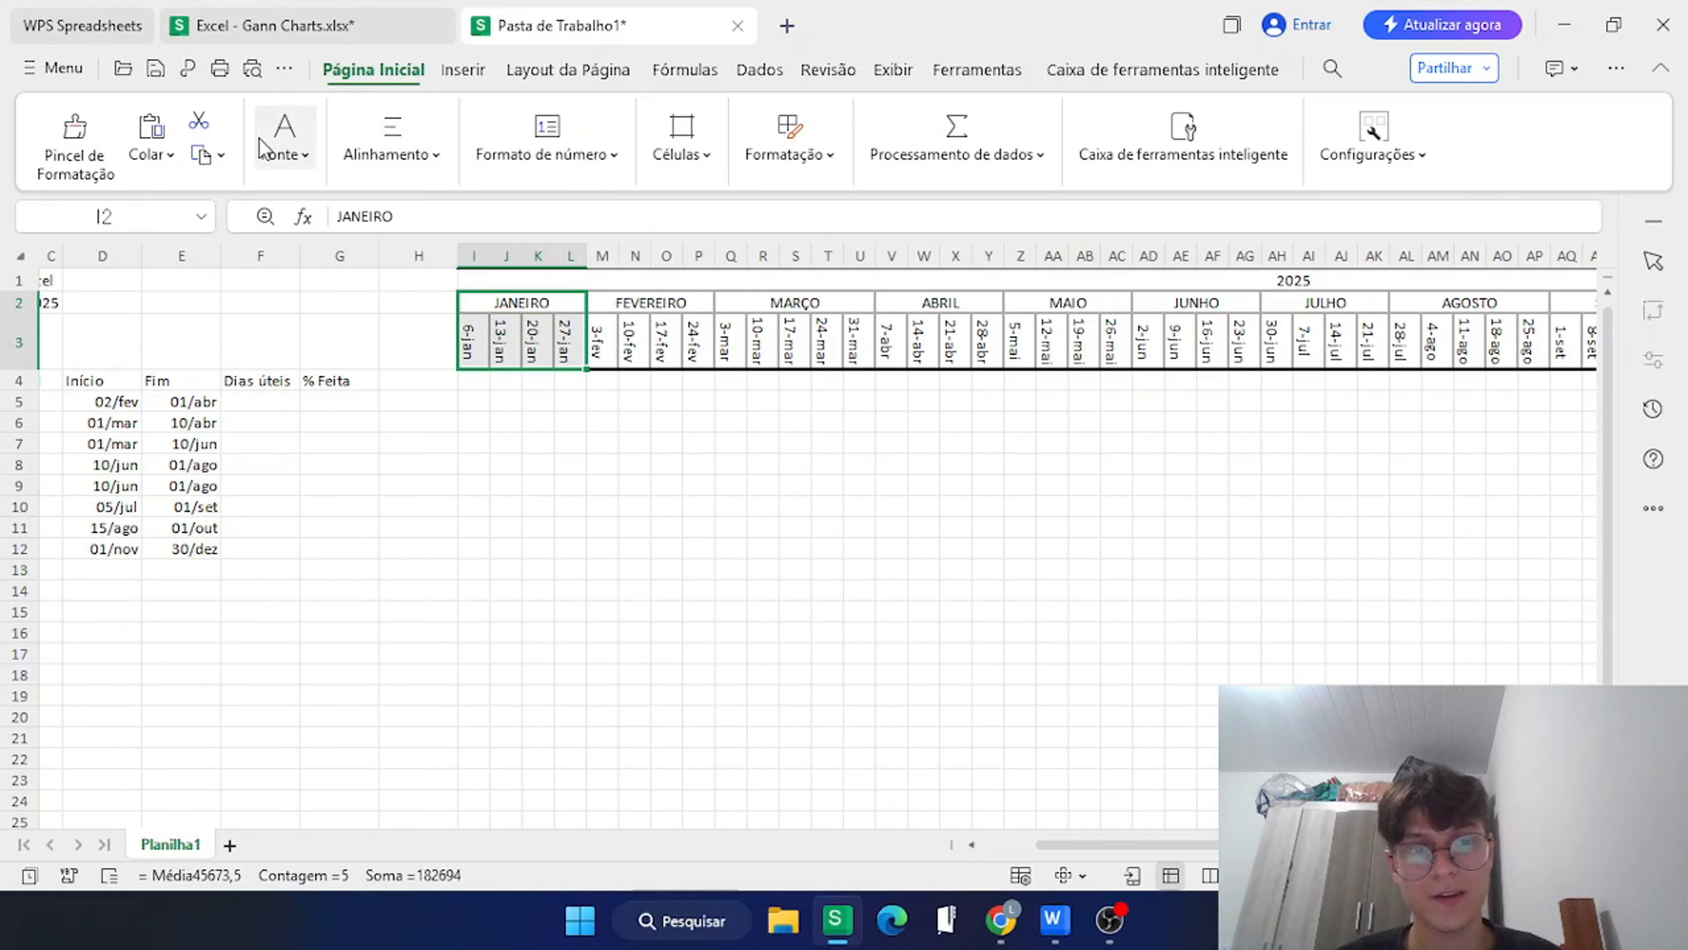
click(264, 150)
click(495, 233)
drag(795, 303, 857, 342)
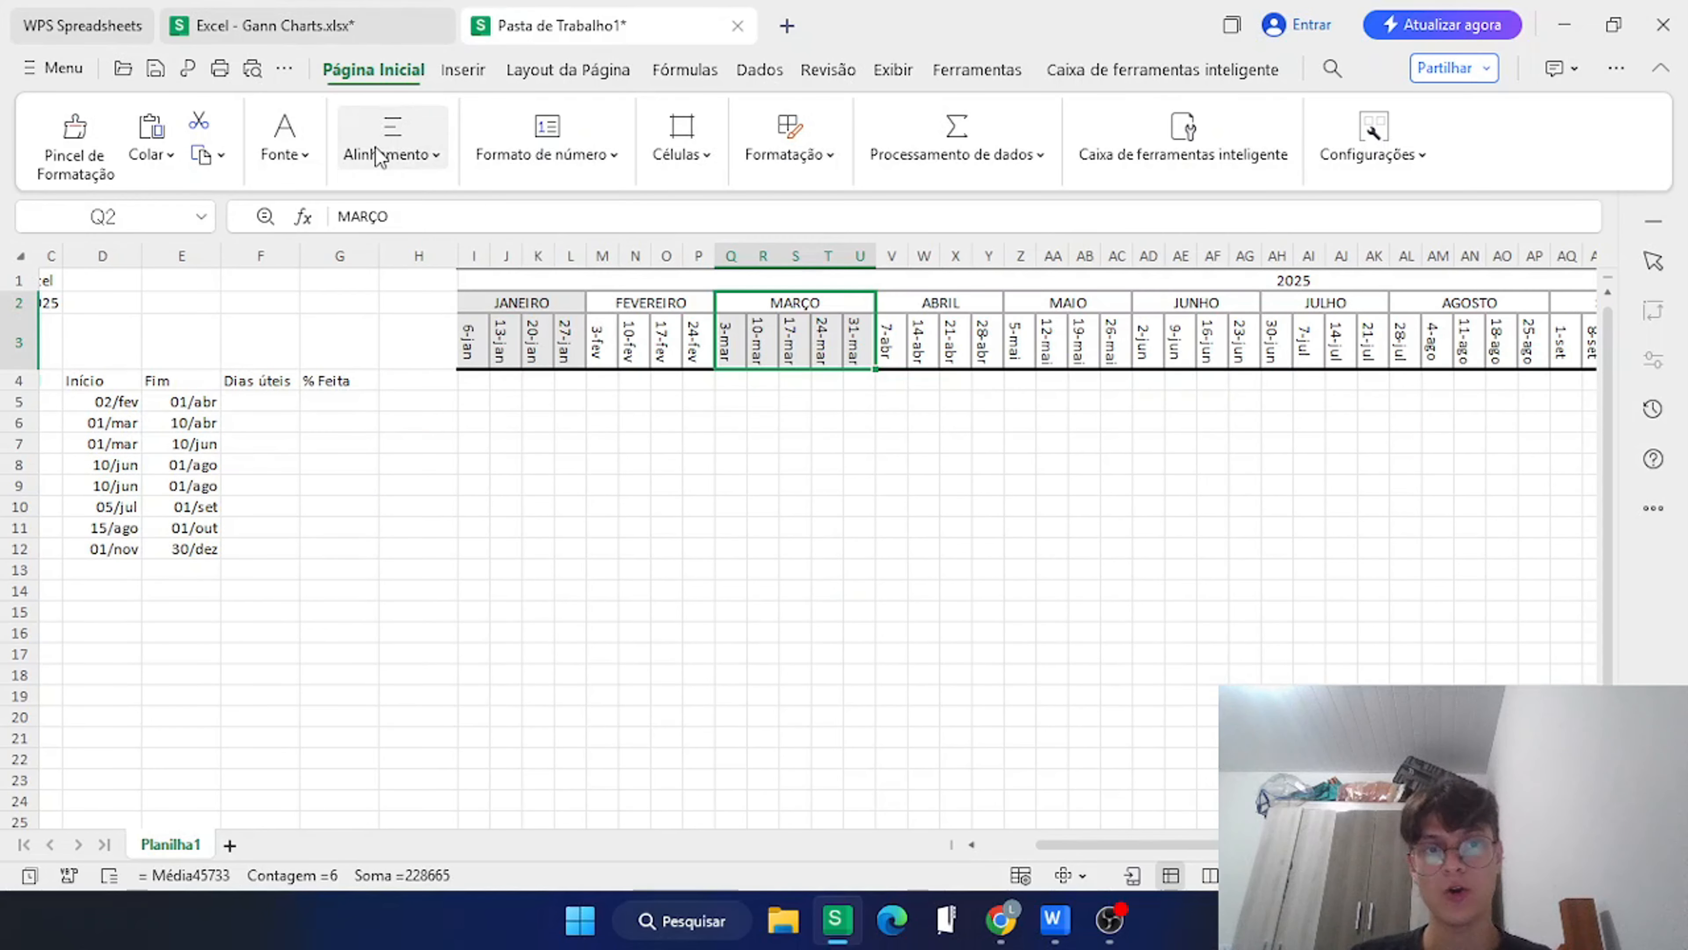
click(269, 150)
click(488, 234)
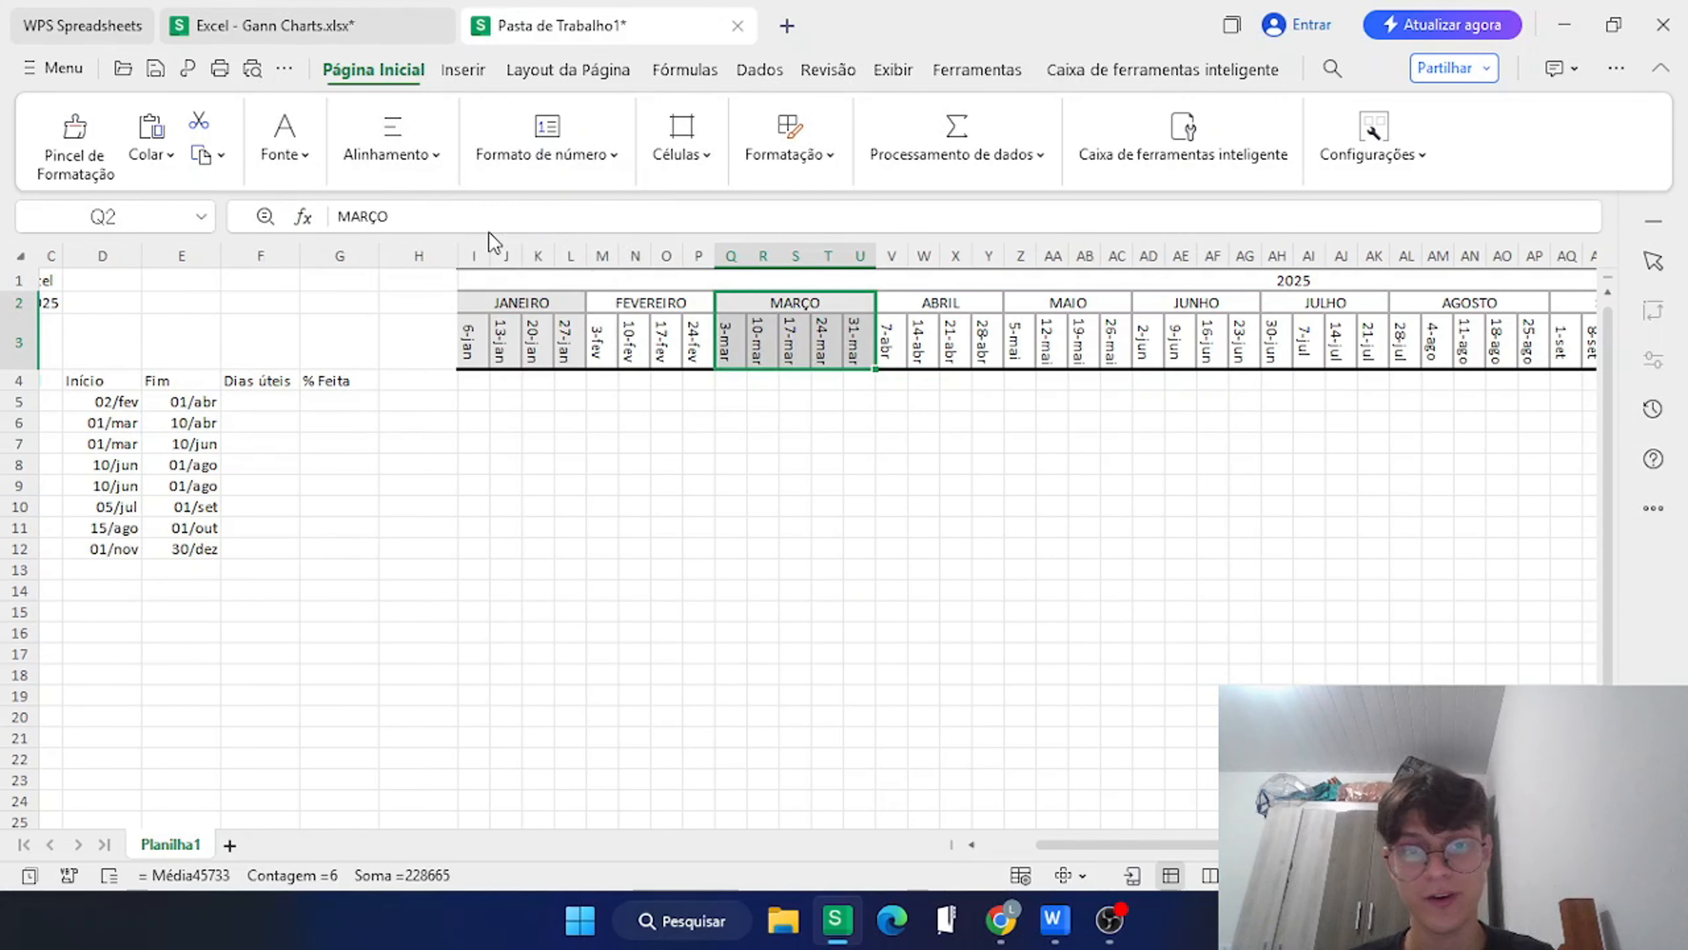
Set the font size to 14 for the whole schedule, from A1 across the timeline down to row 13.
key(ctrl+Home)
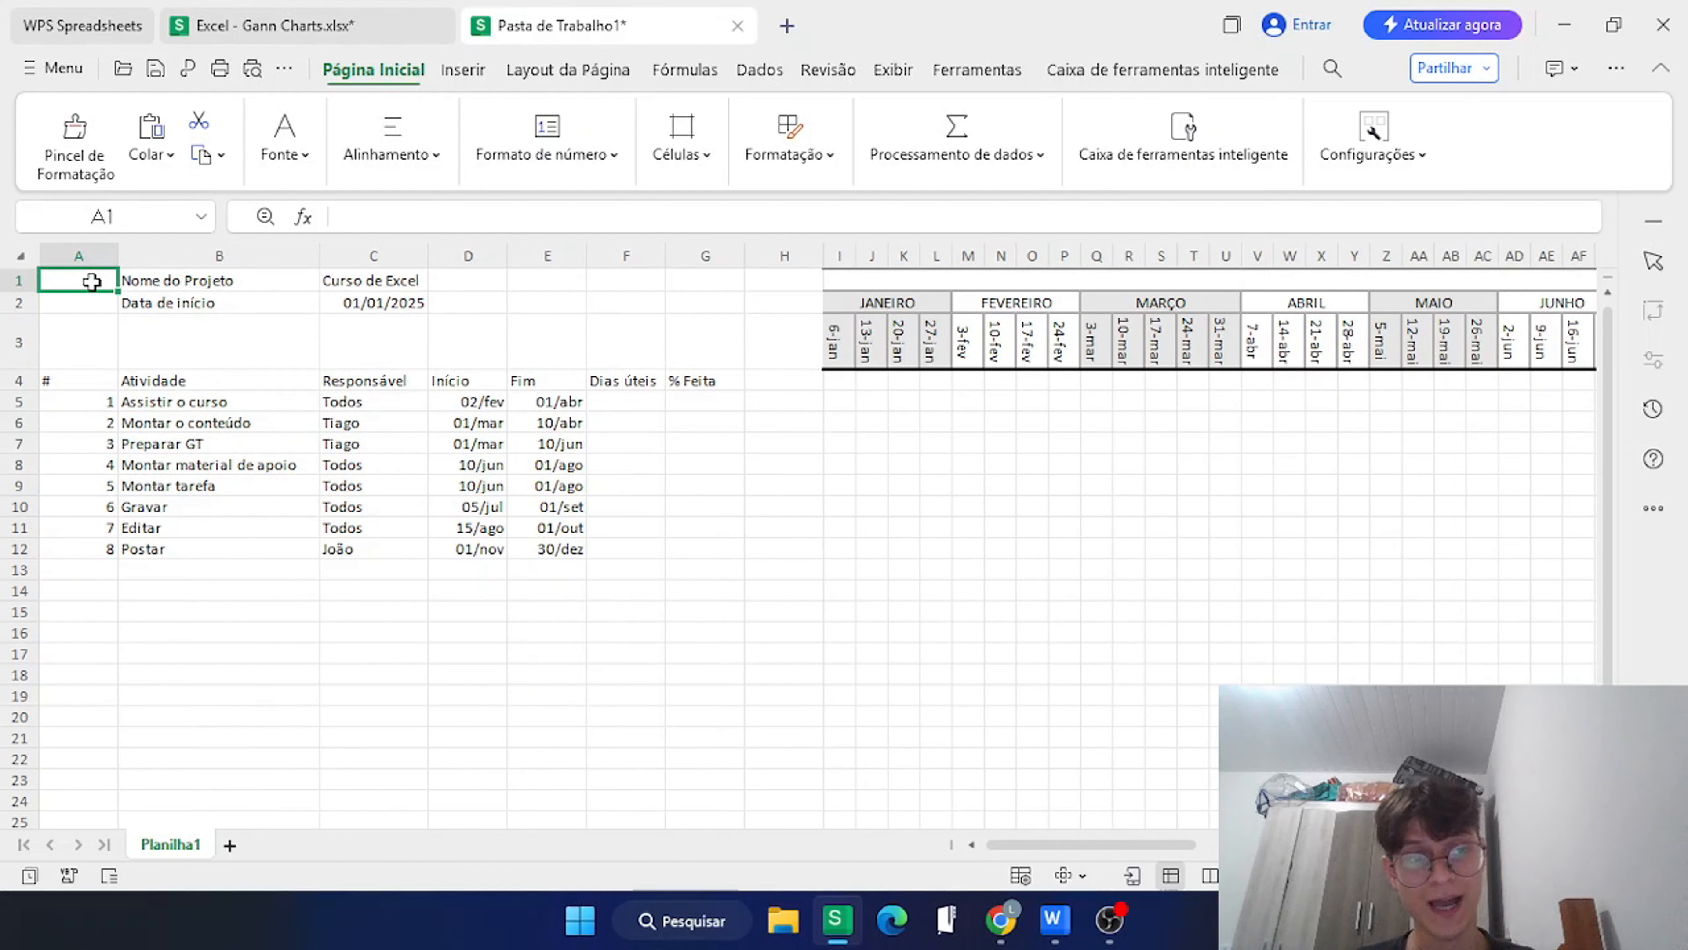
drag(91, 281, 1575, 562)
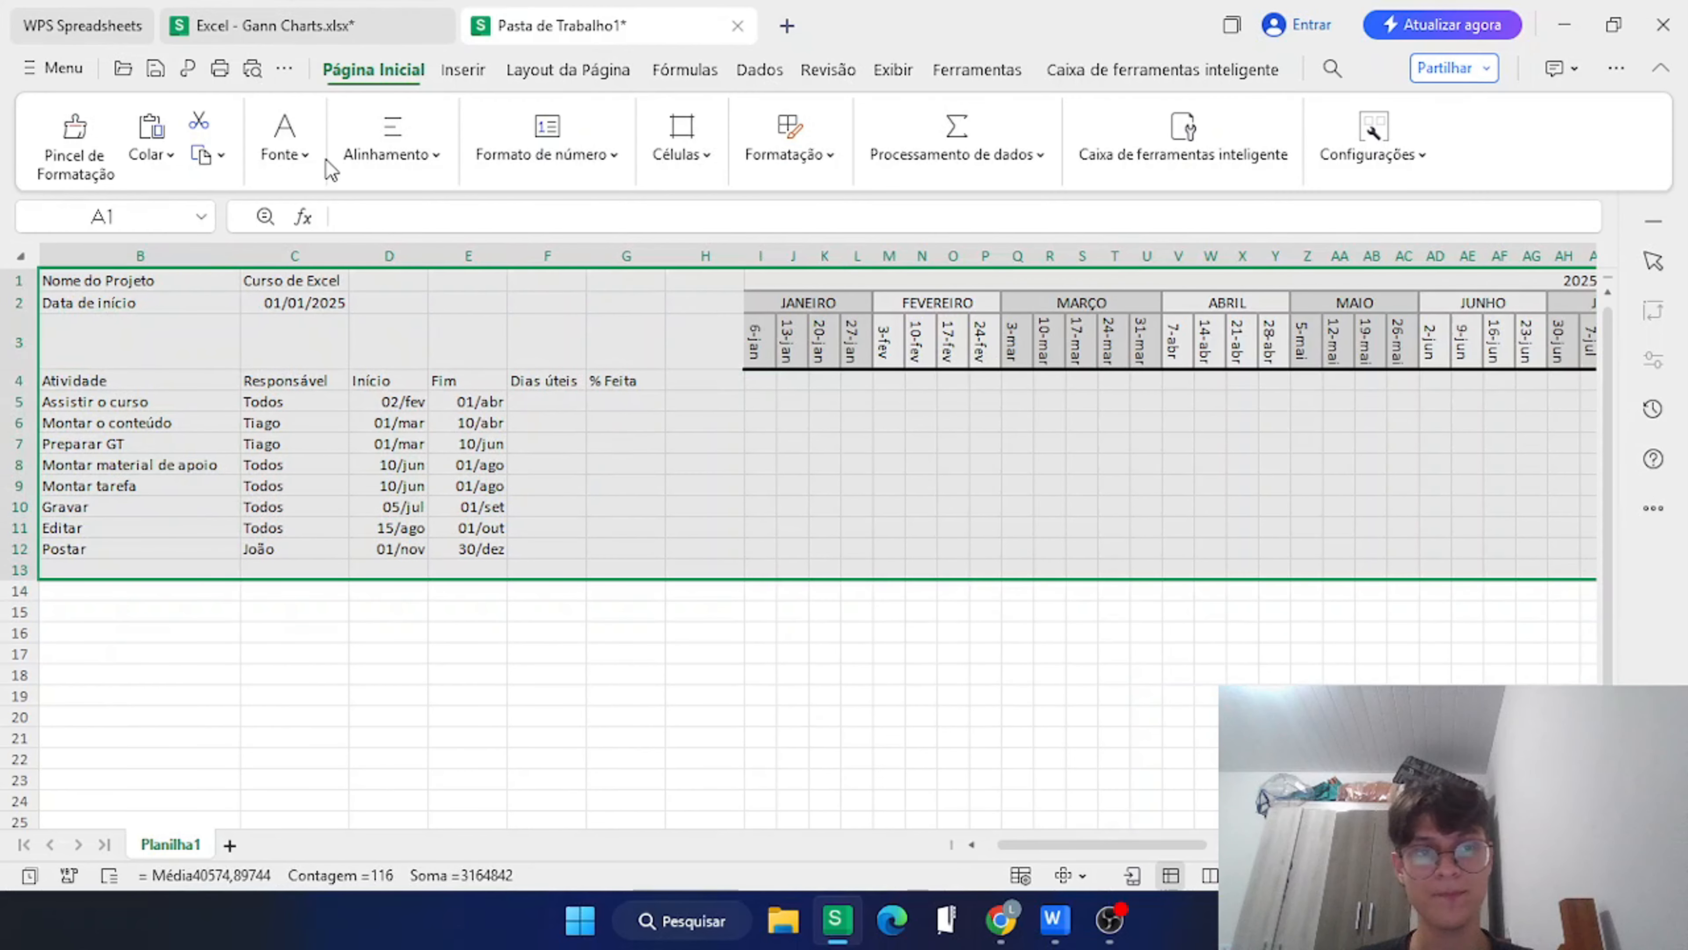
click(300, 158)
click(516, 200)
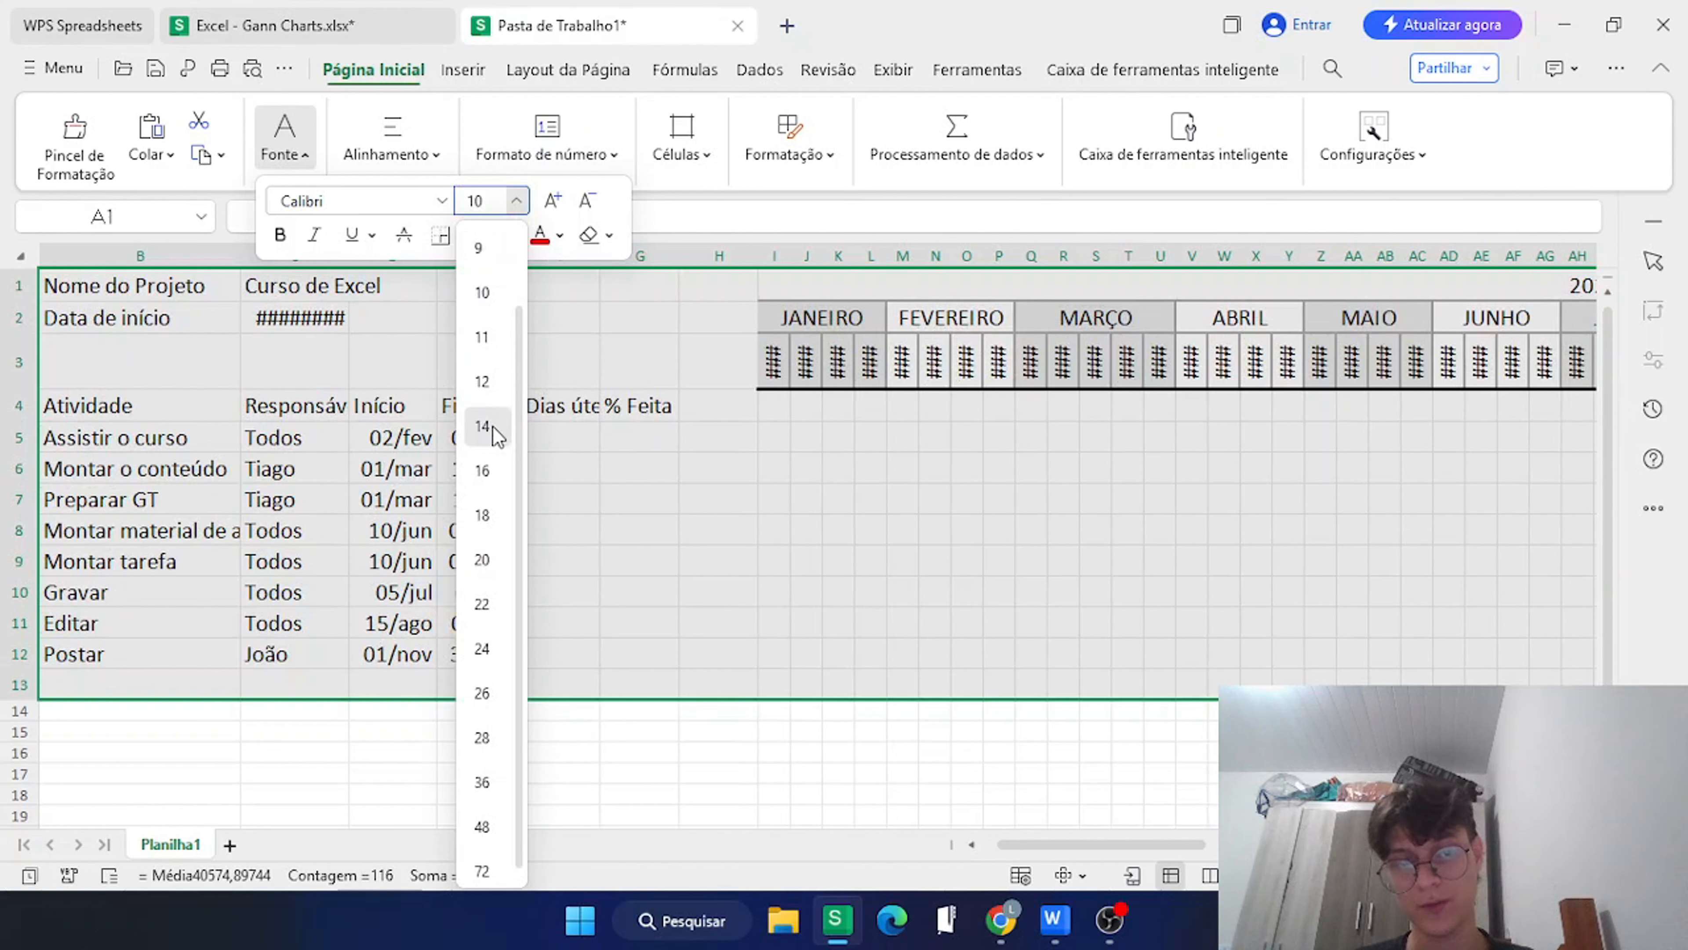
click(483, 426)
Delete the empty cells A3 to G3 so the activity table shifts up beside the weekly dates.
click(208, 372)
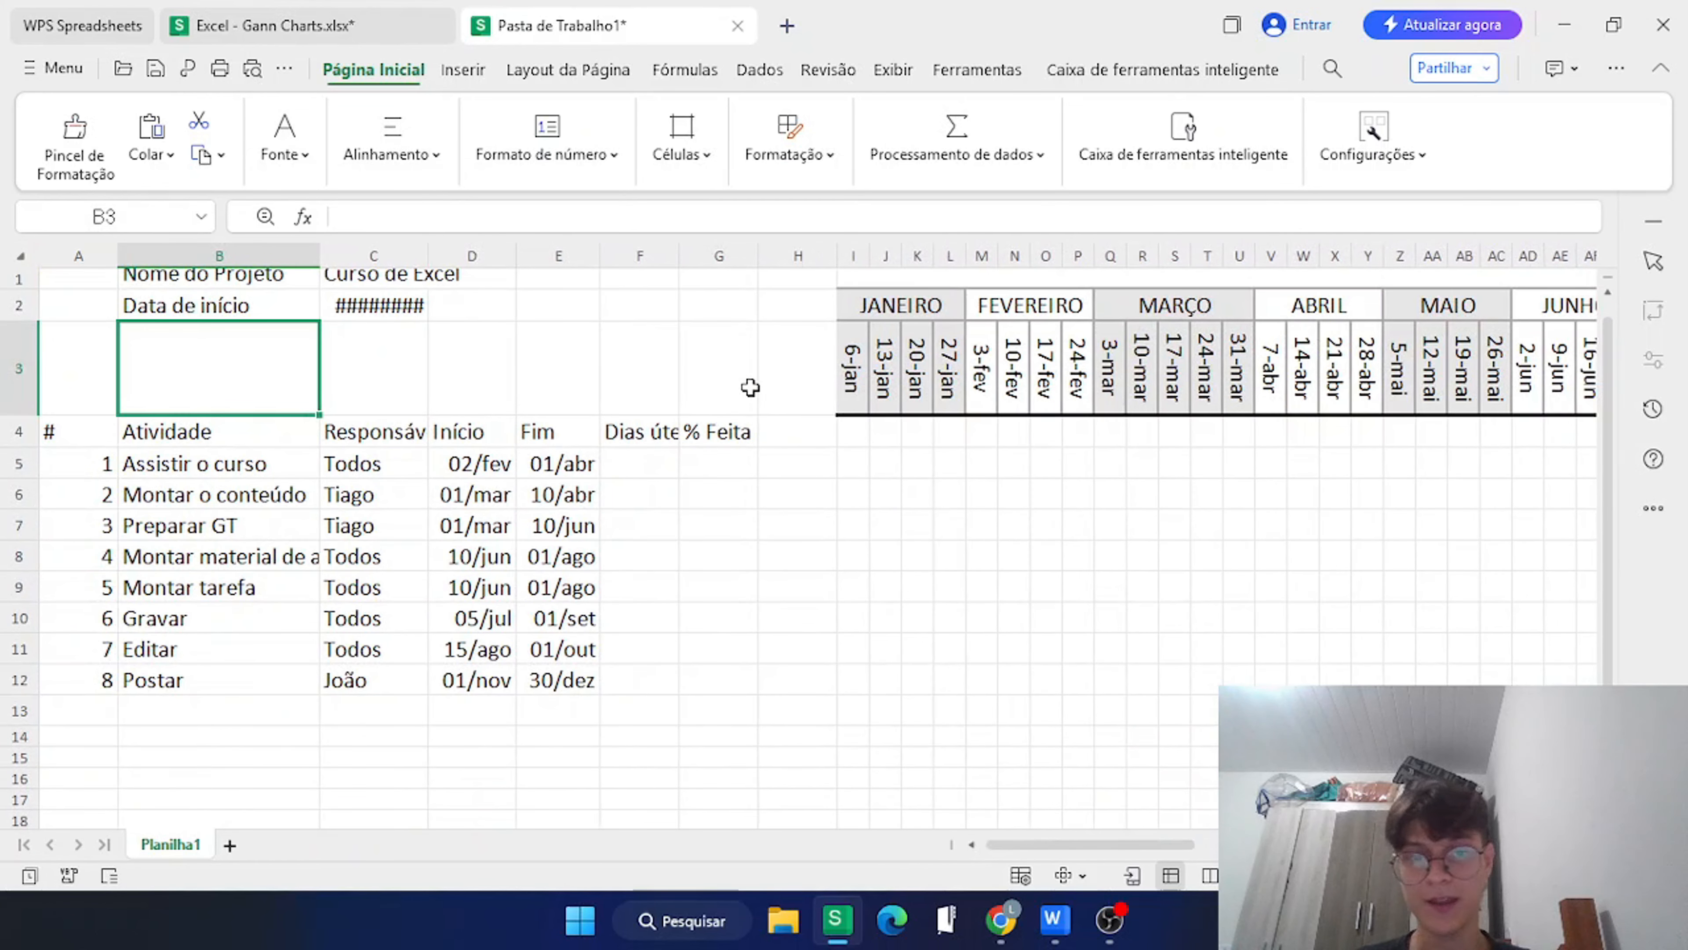
drag(279, 376, 565, 376)
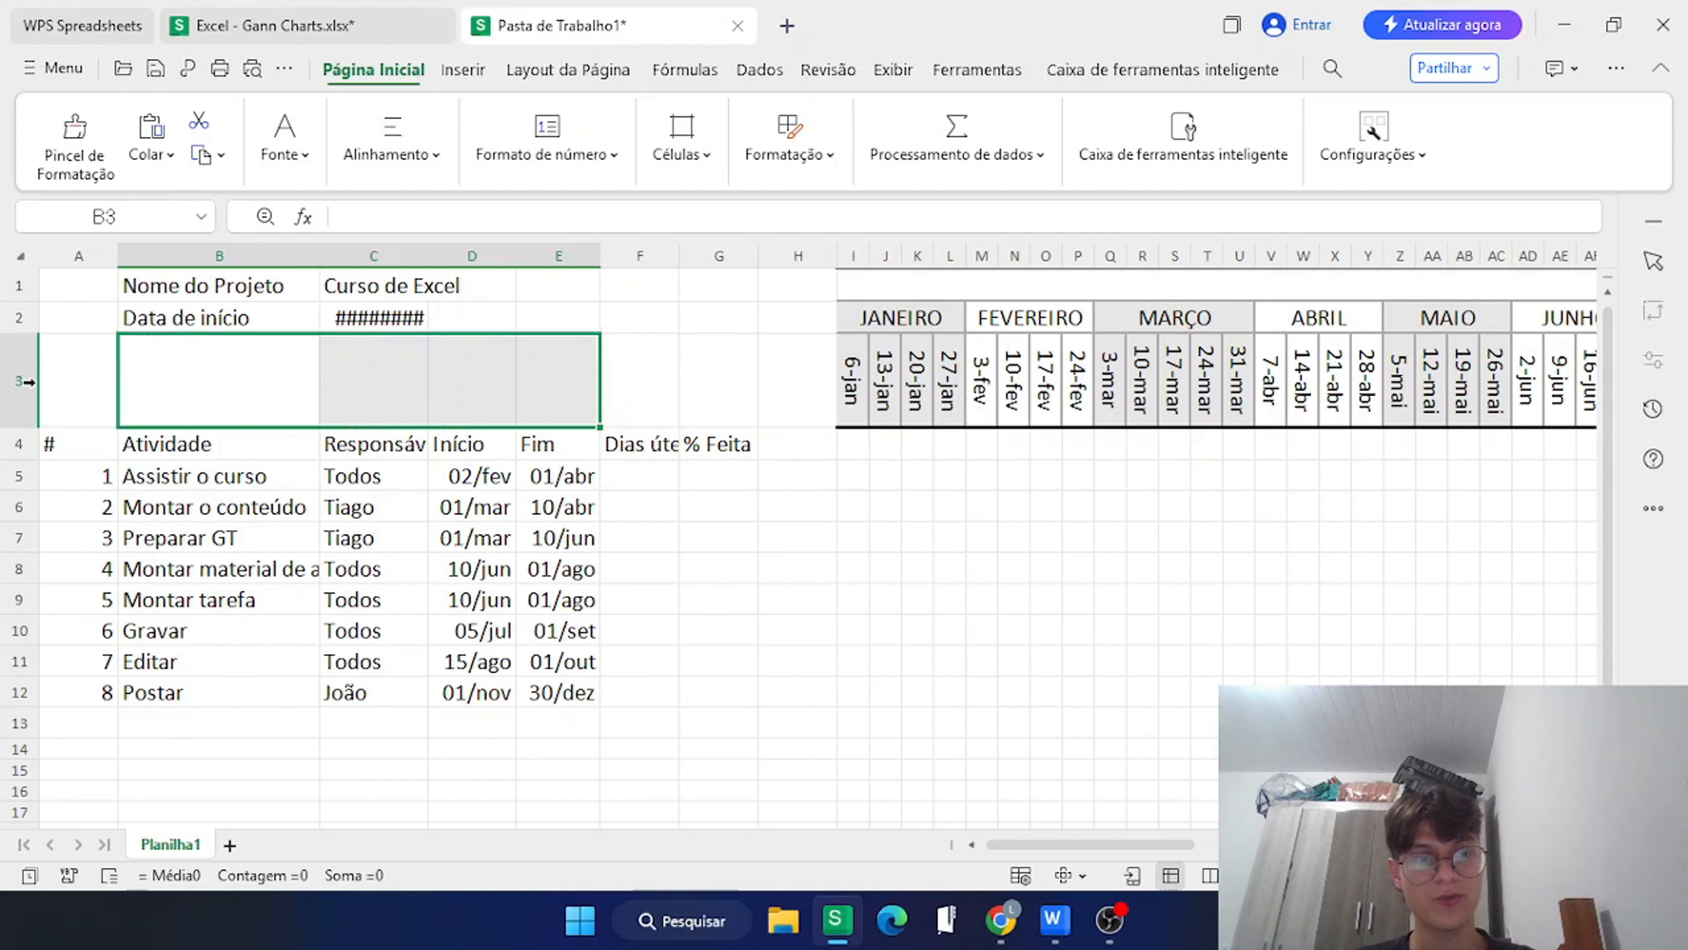
drag(91, 384, 716, 393)
click(559, 380)
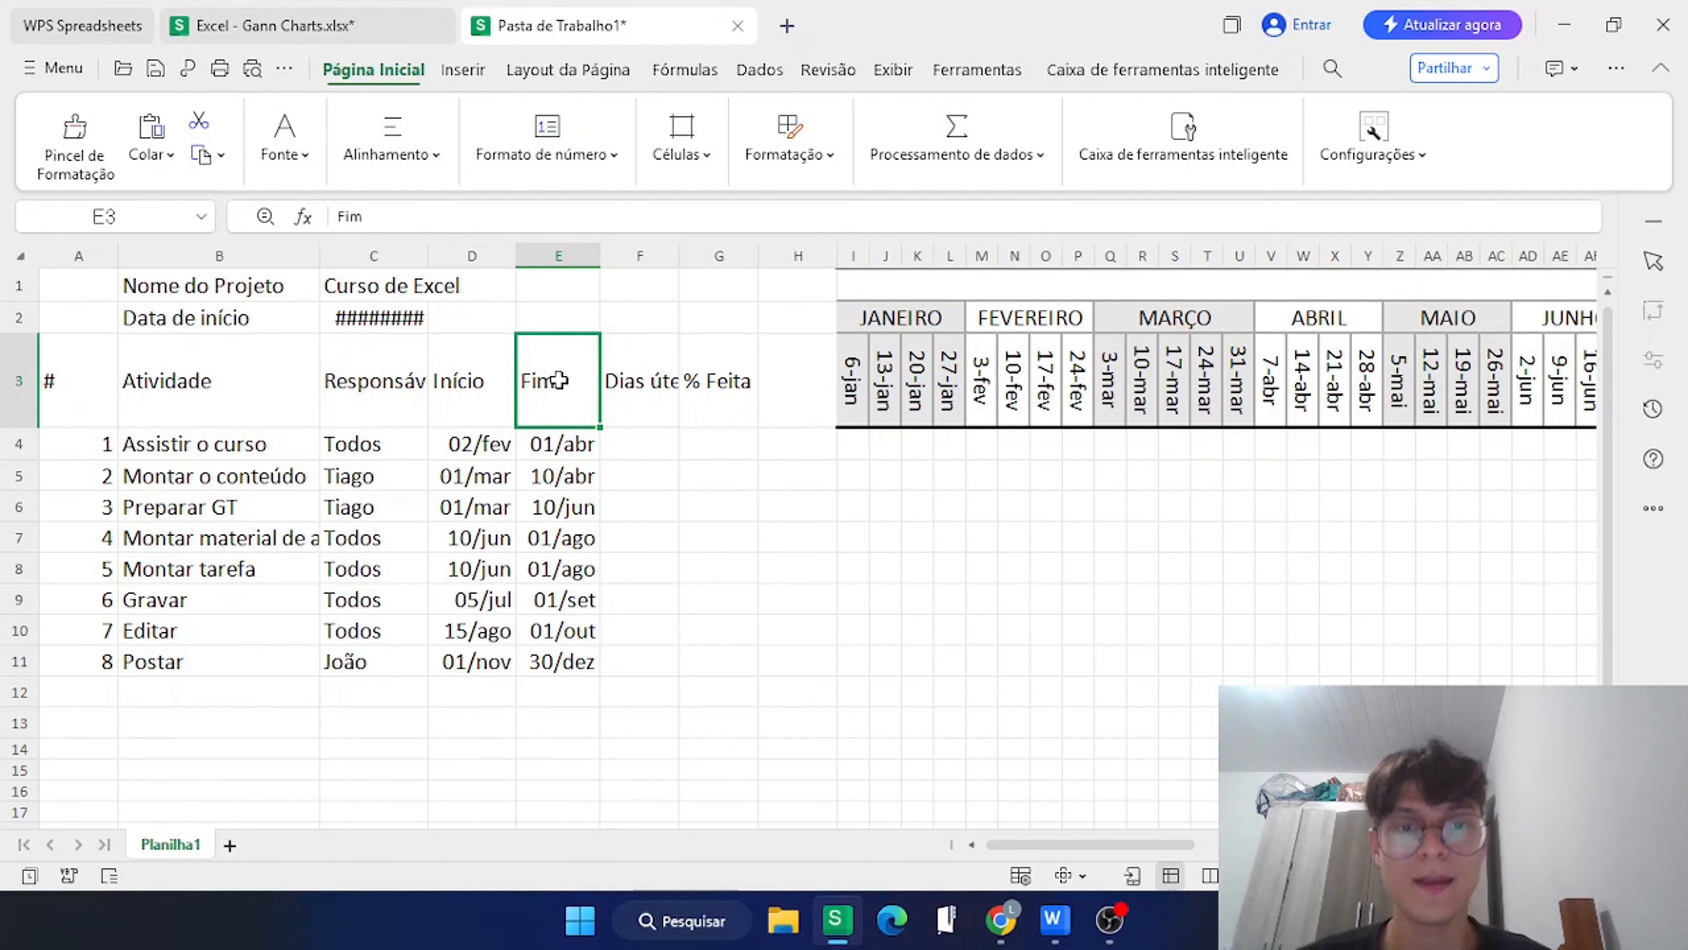
Widen the Responsável and Dias úteis columns to fit their contents.
click(655, 276)
click(654, 258)
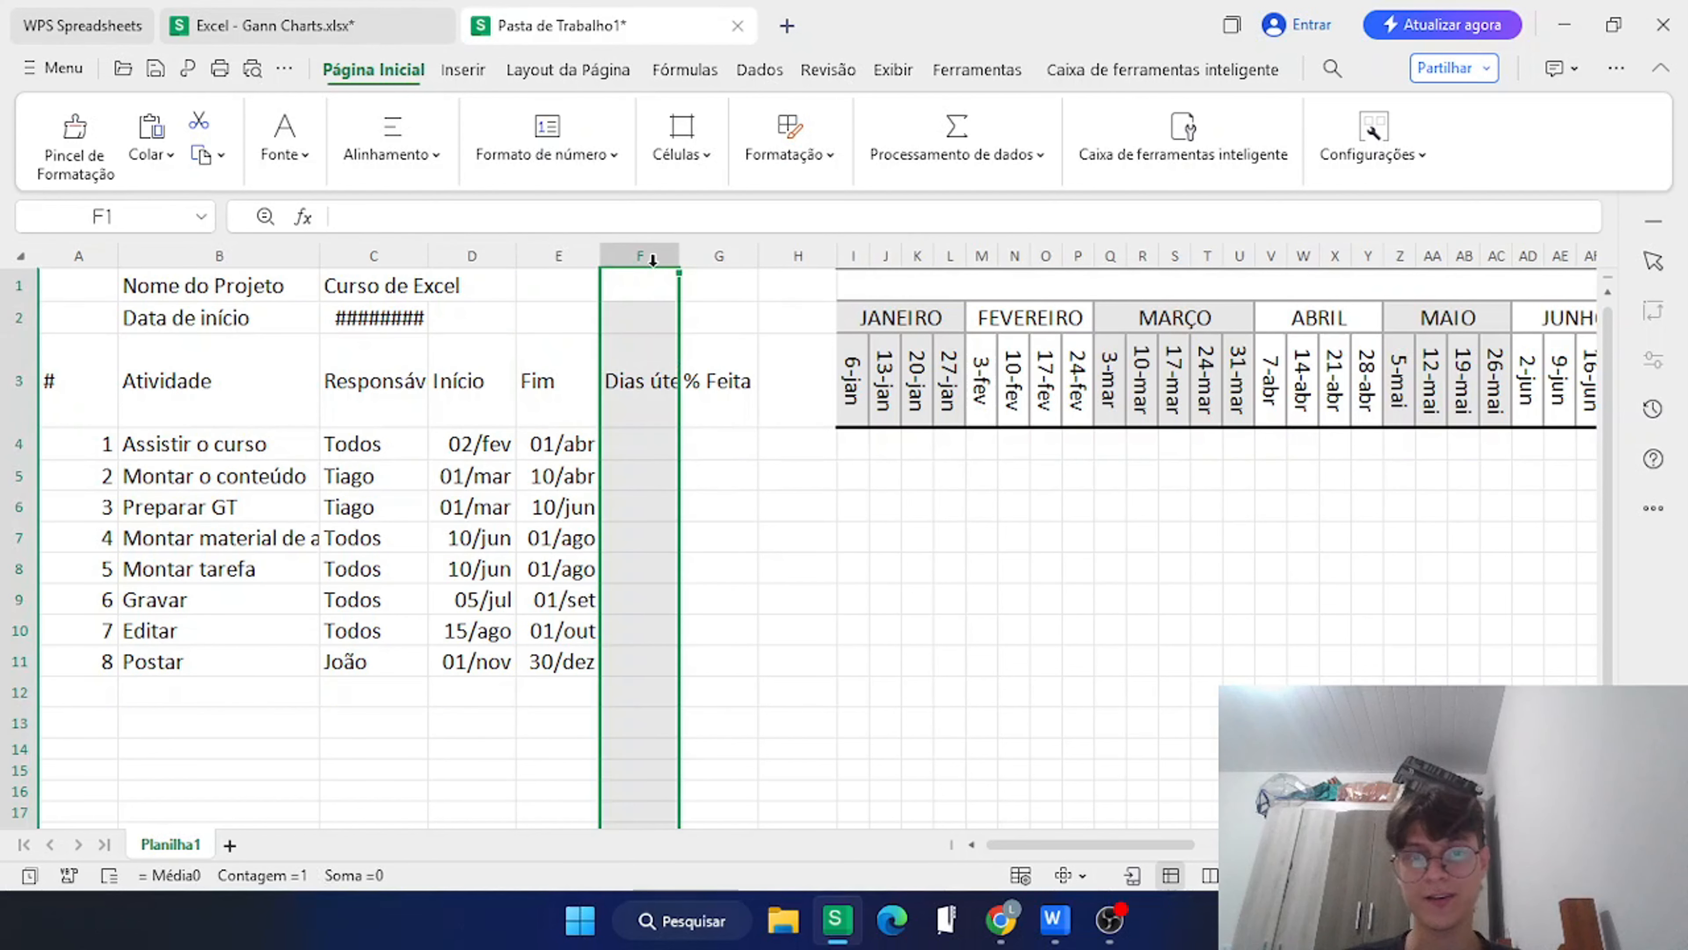
drag(678, 266, 705, 266)
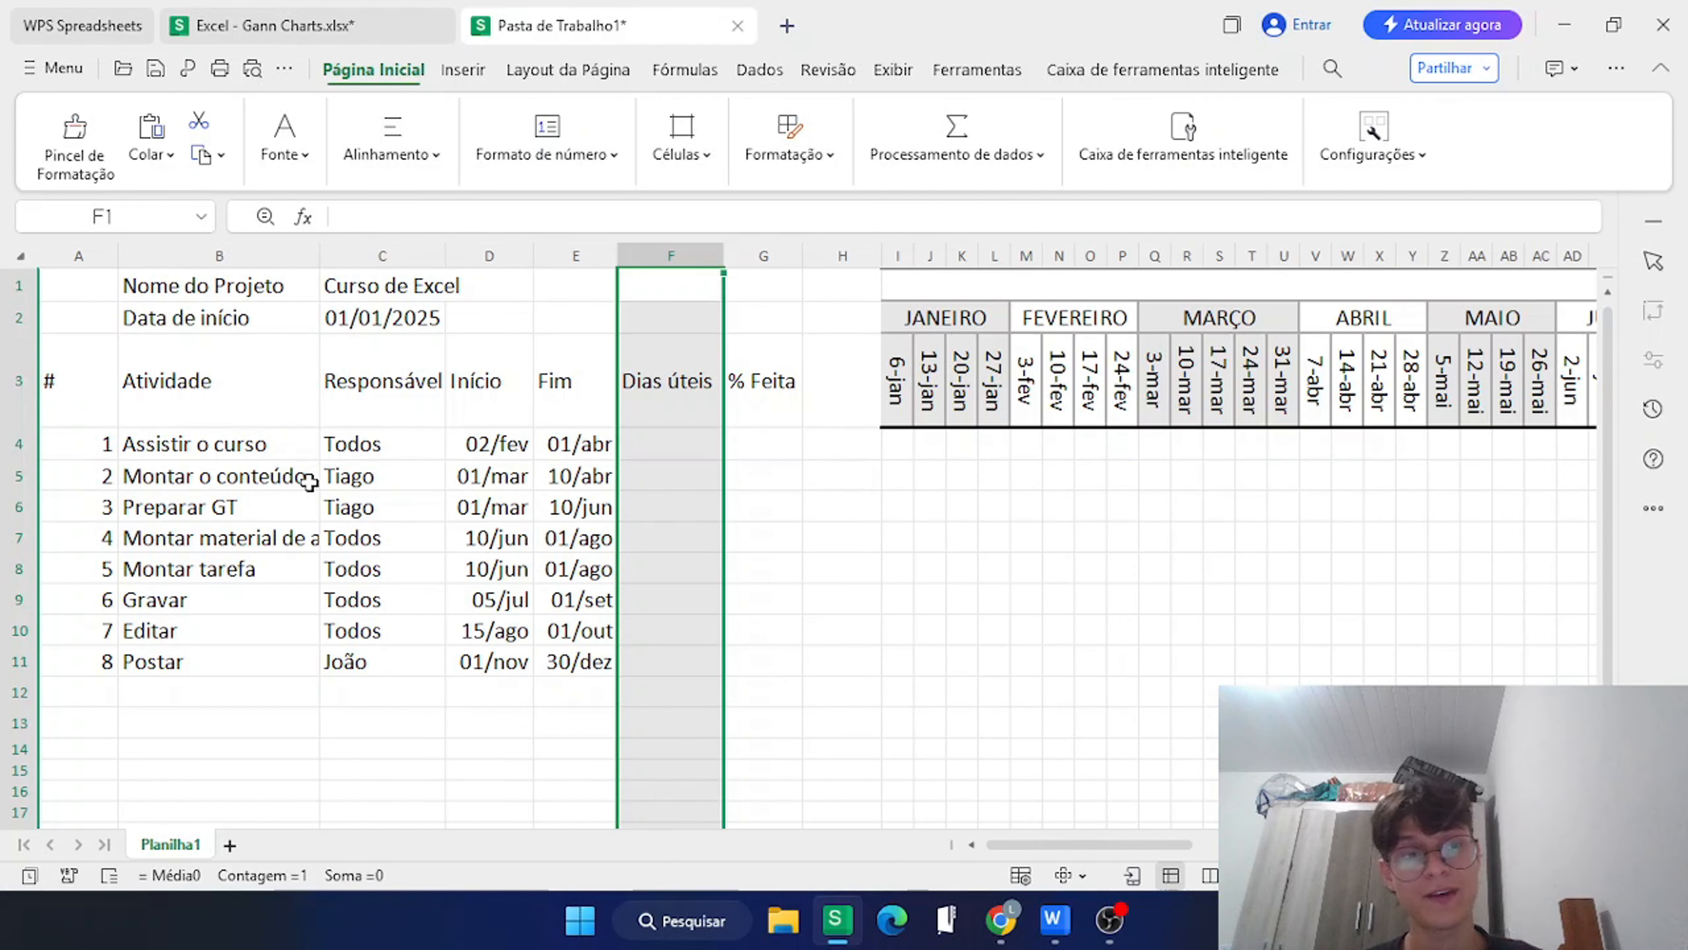
Add inner gridlines and thick top and bottom borders to the activity table from A3 to G11.
click(140, 318)
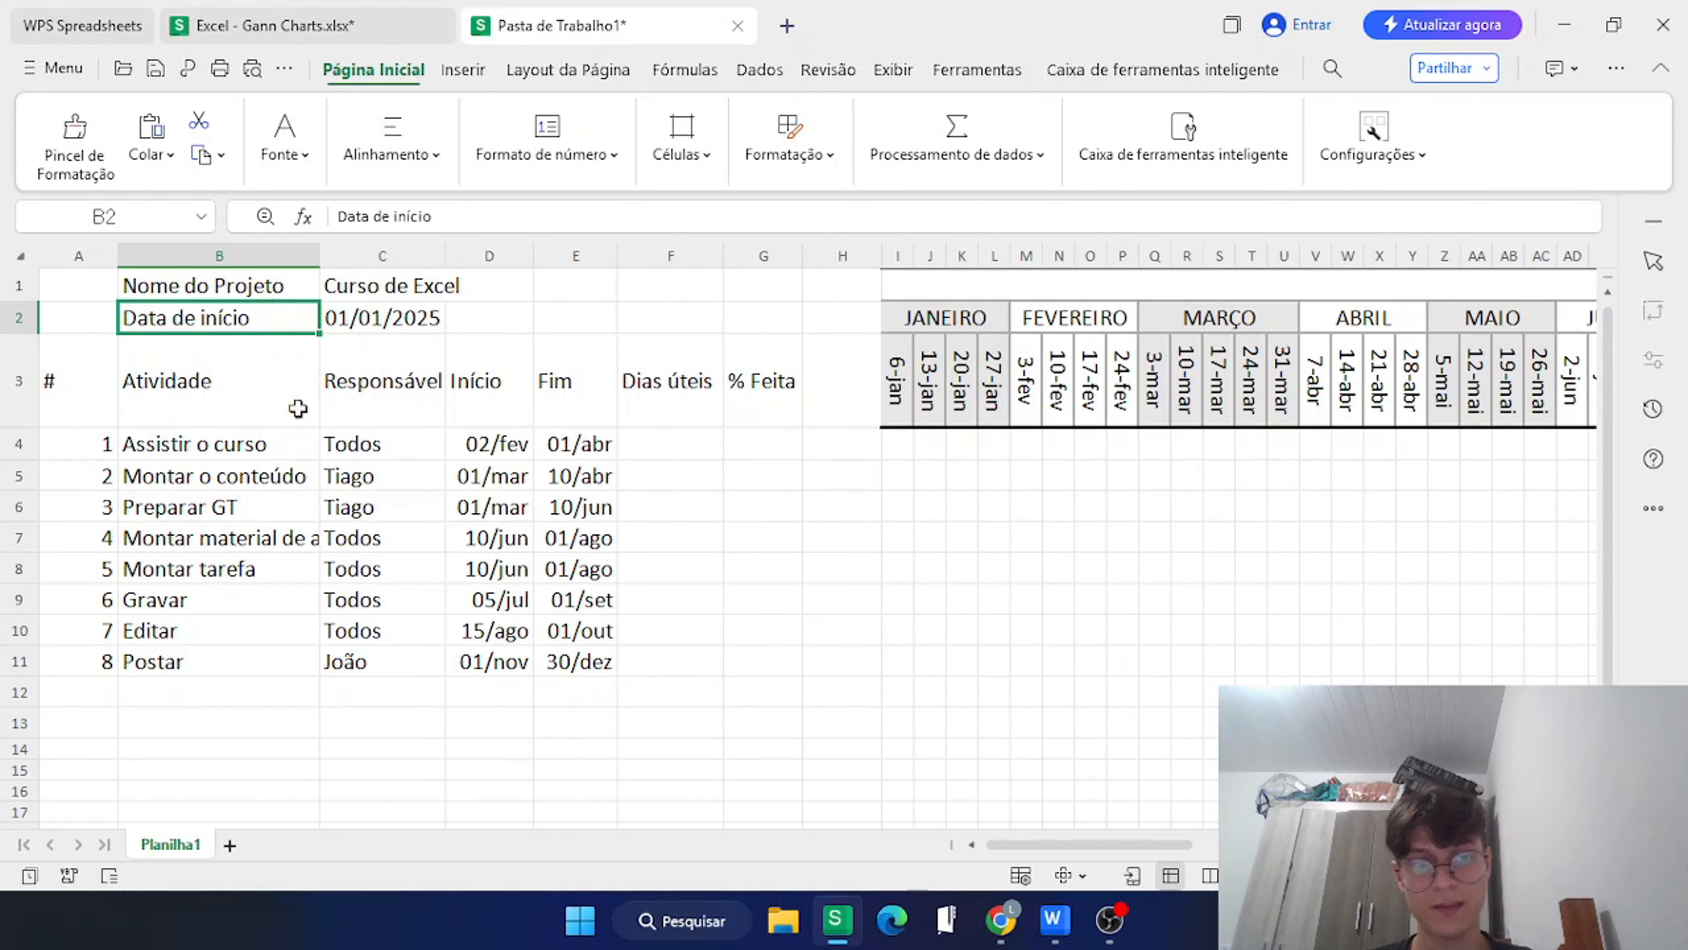
click(97, 361)
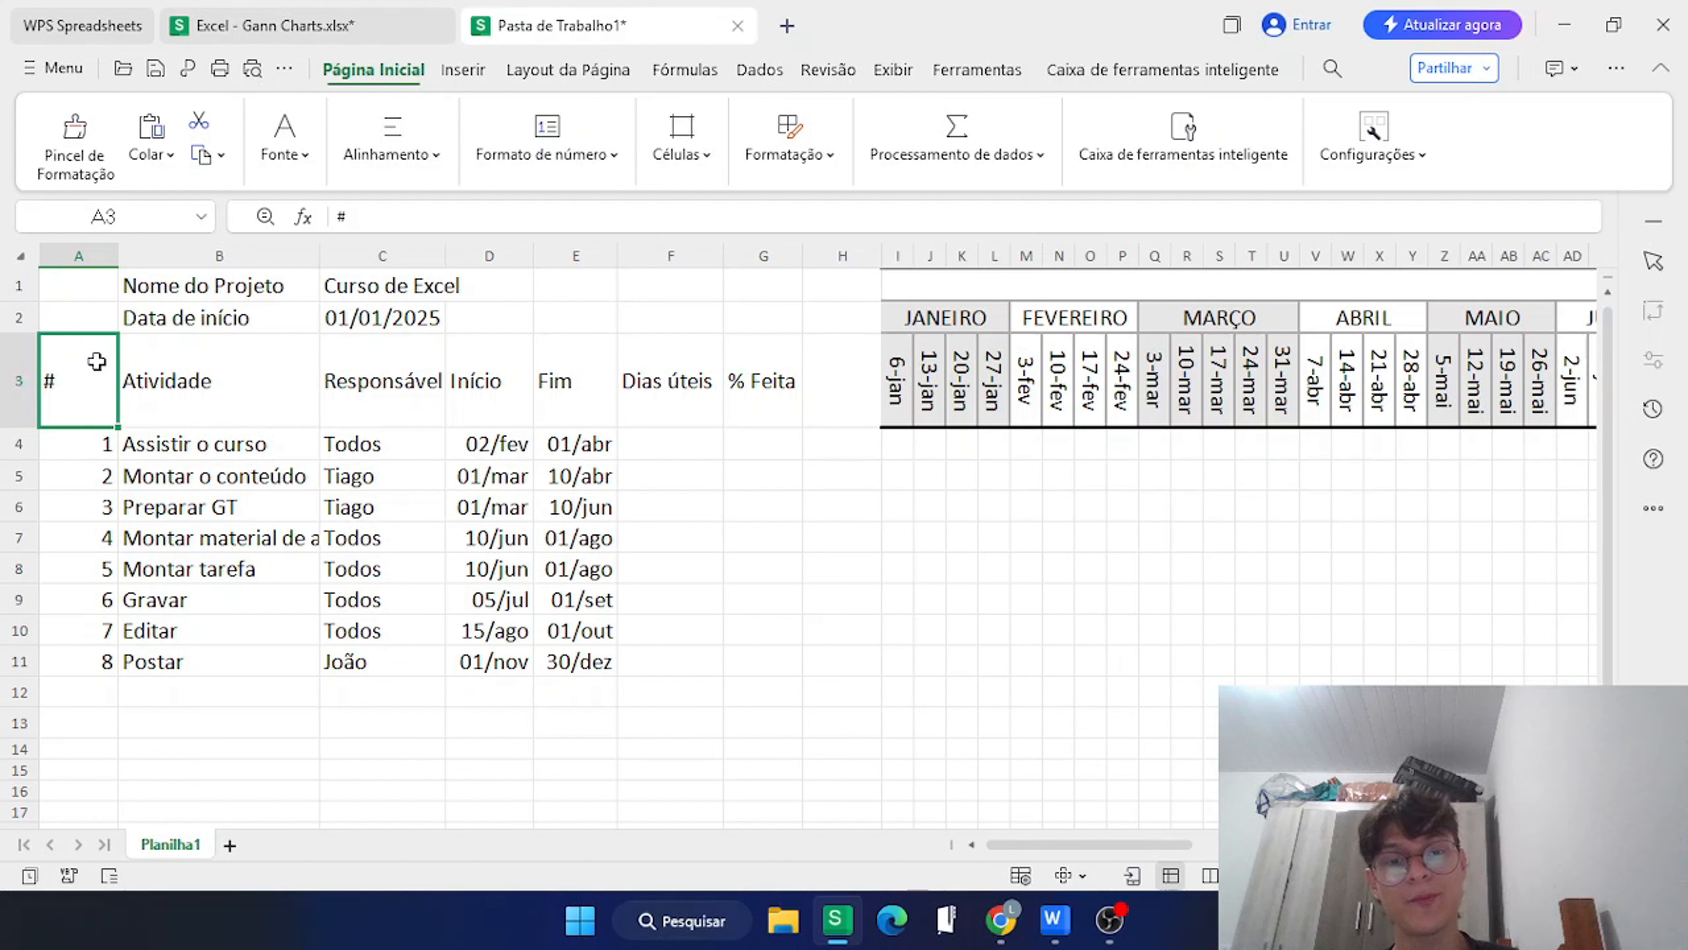
drag(101, 364, 758, 655)
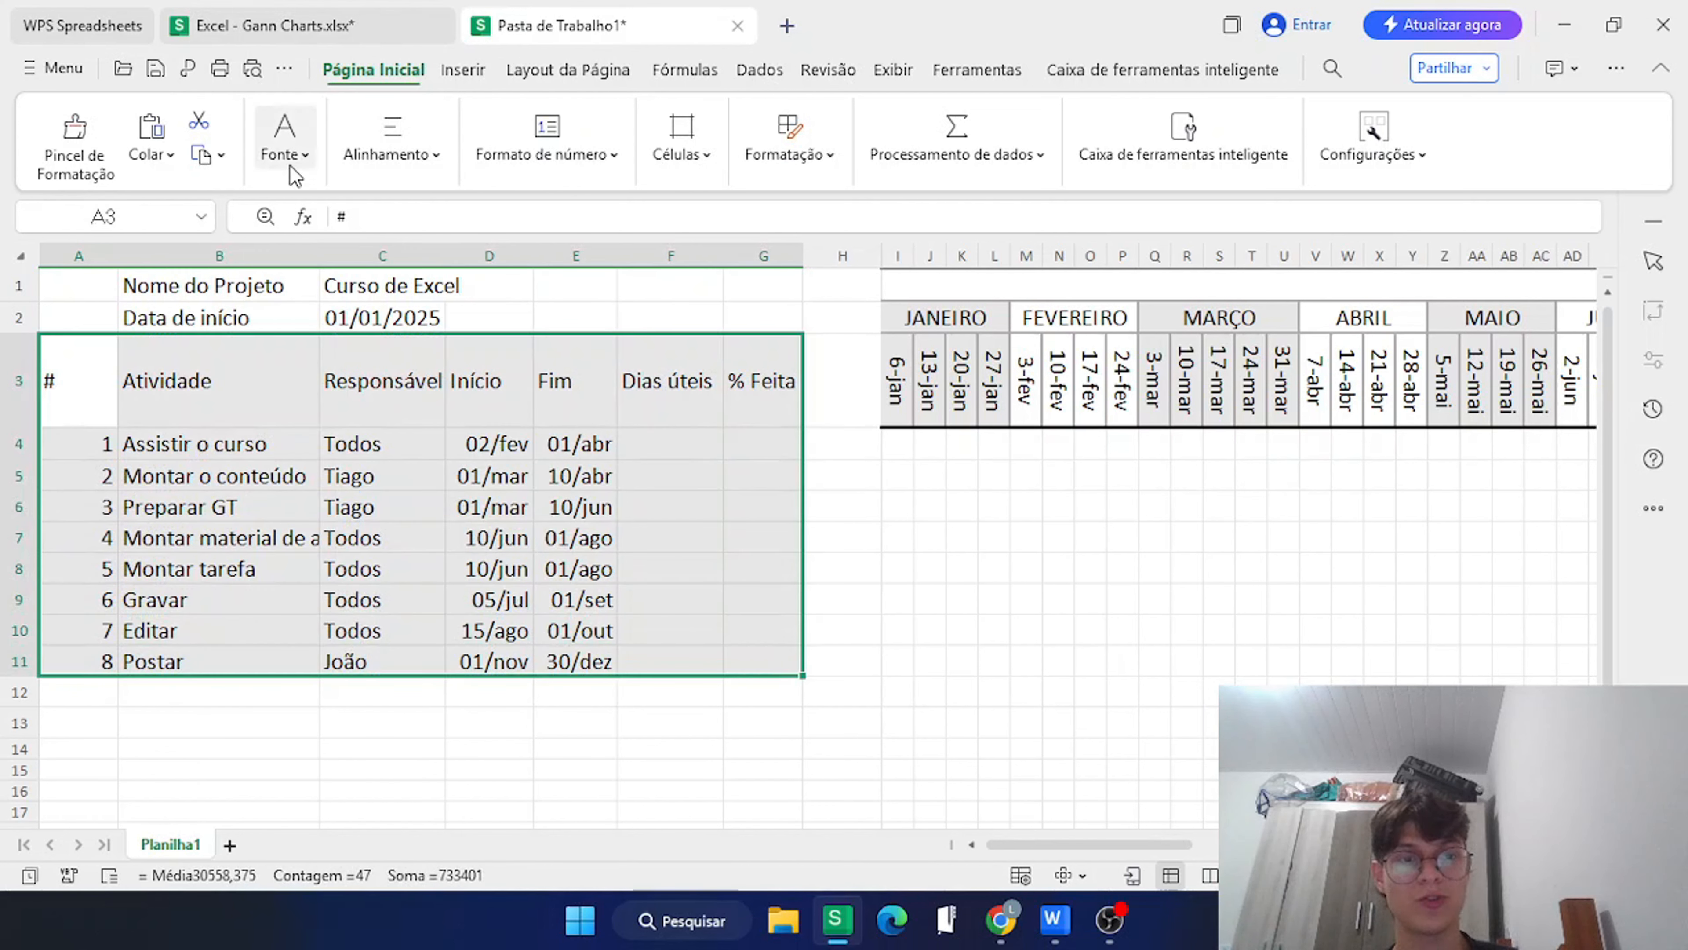
click(287, 149)
click(439, 236)
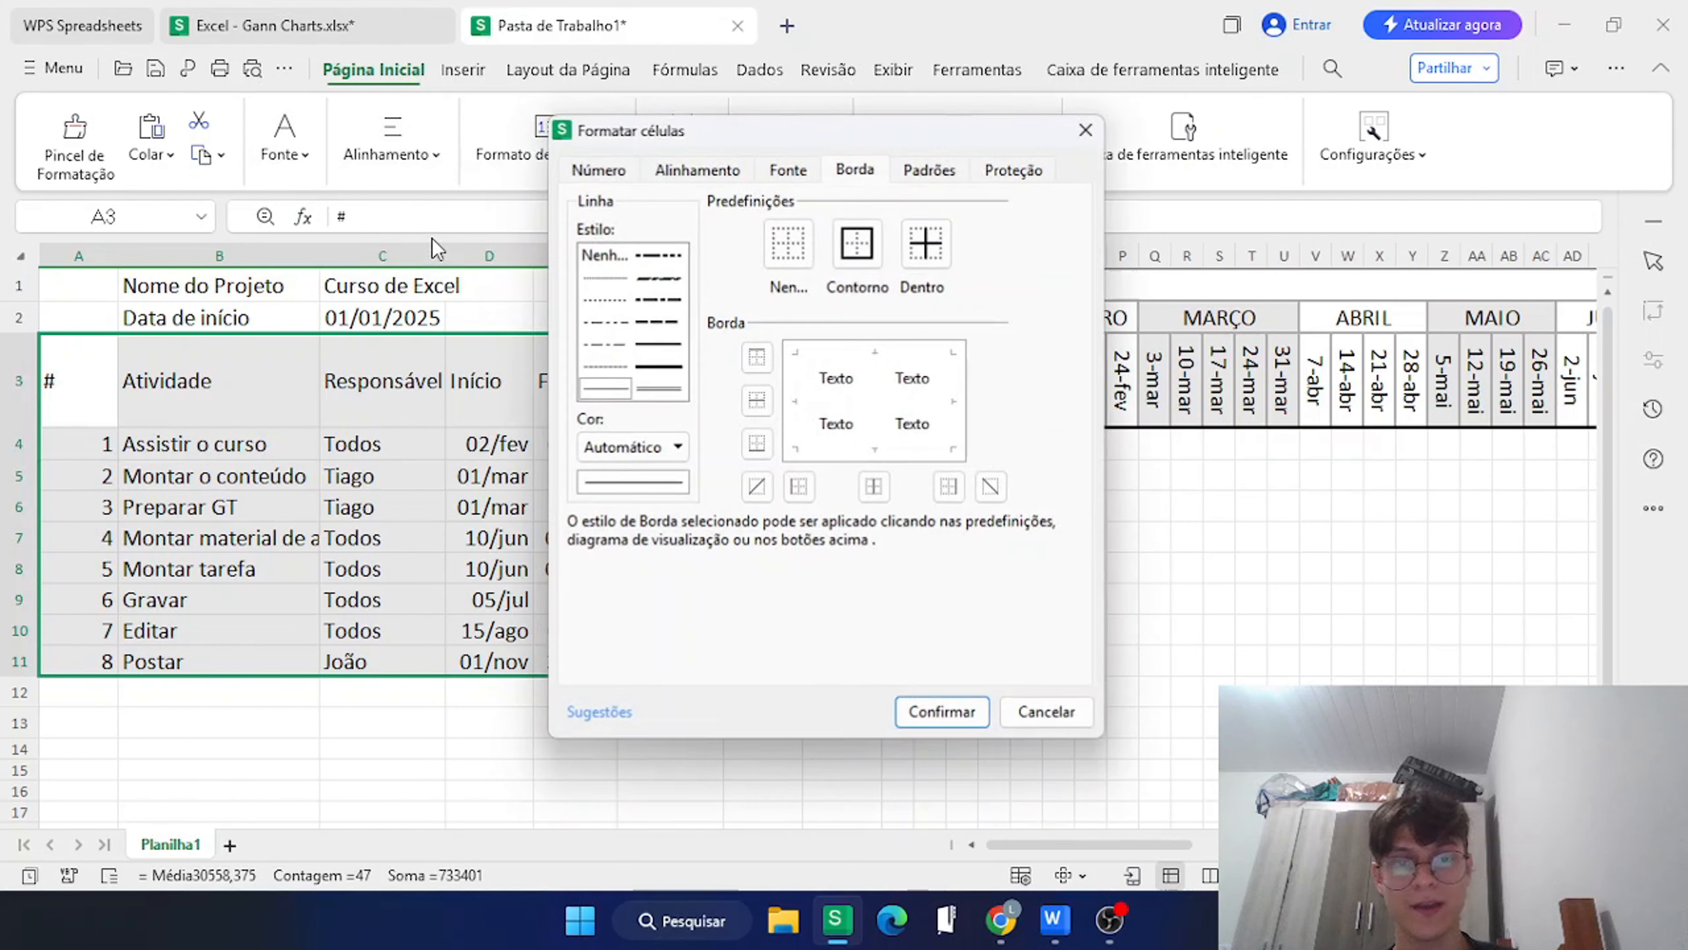
click(924, 246)
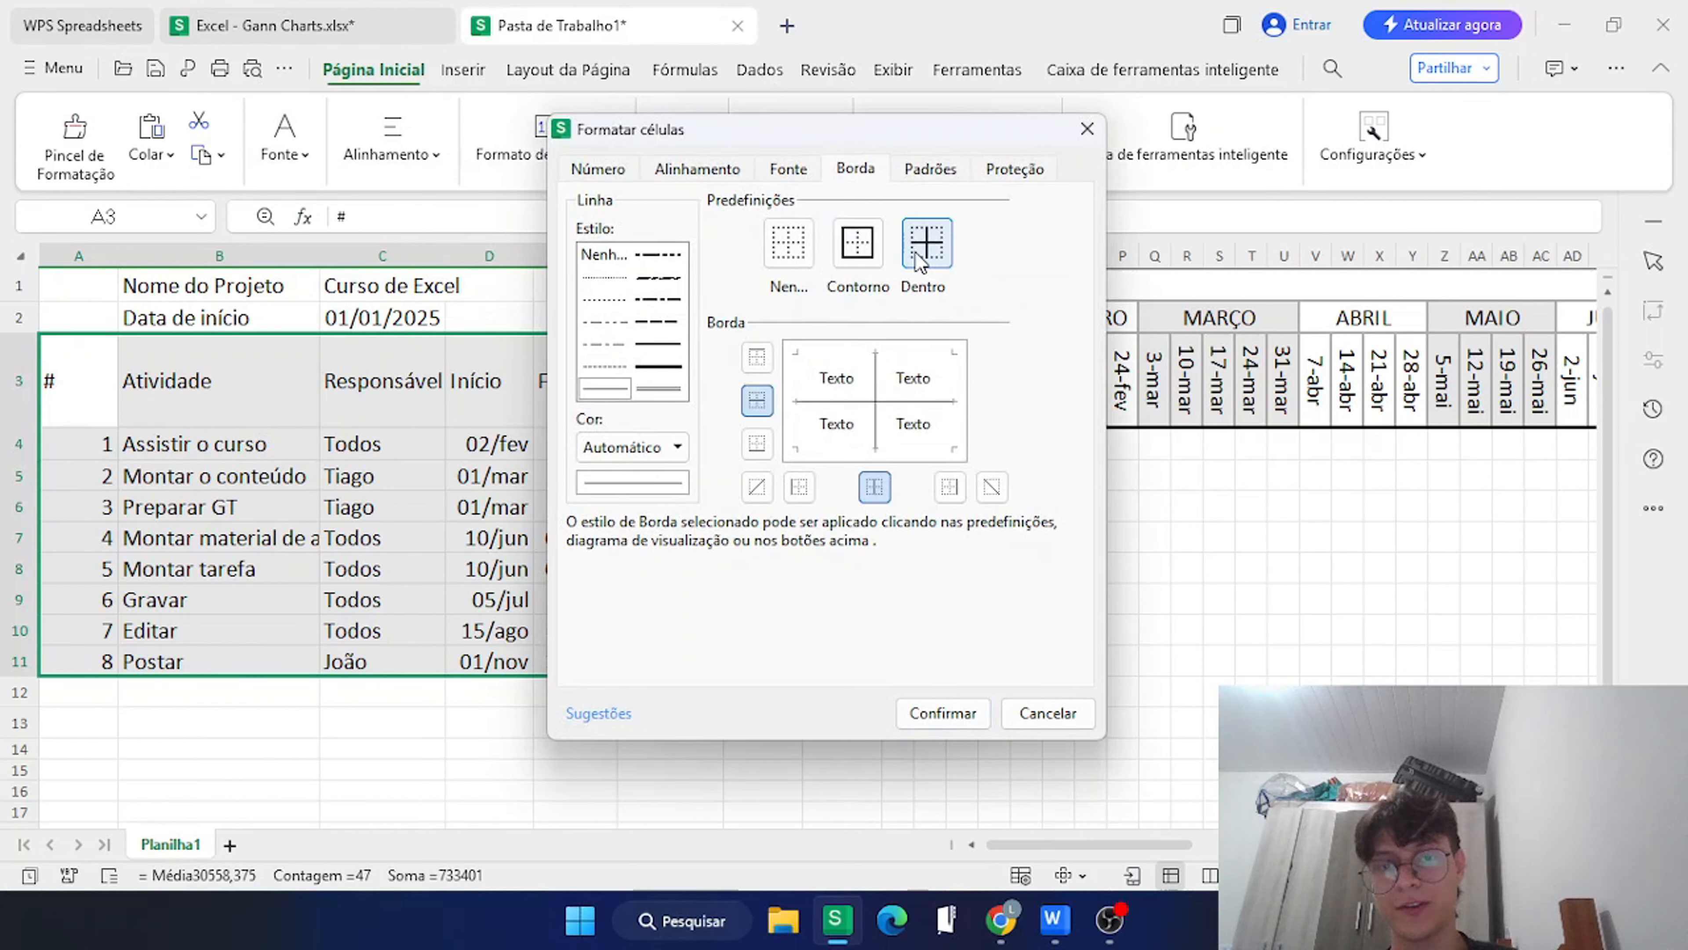
click(650, 368)
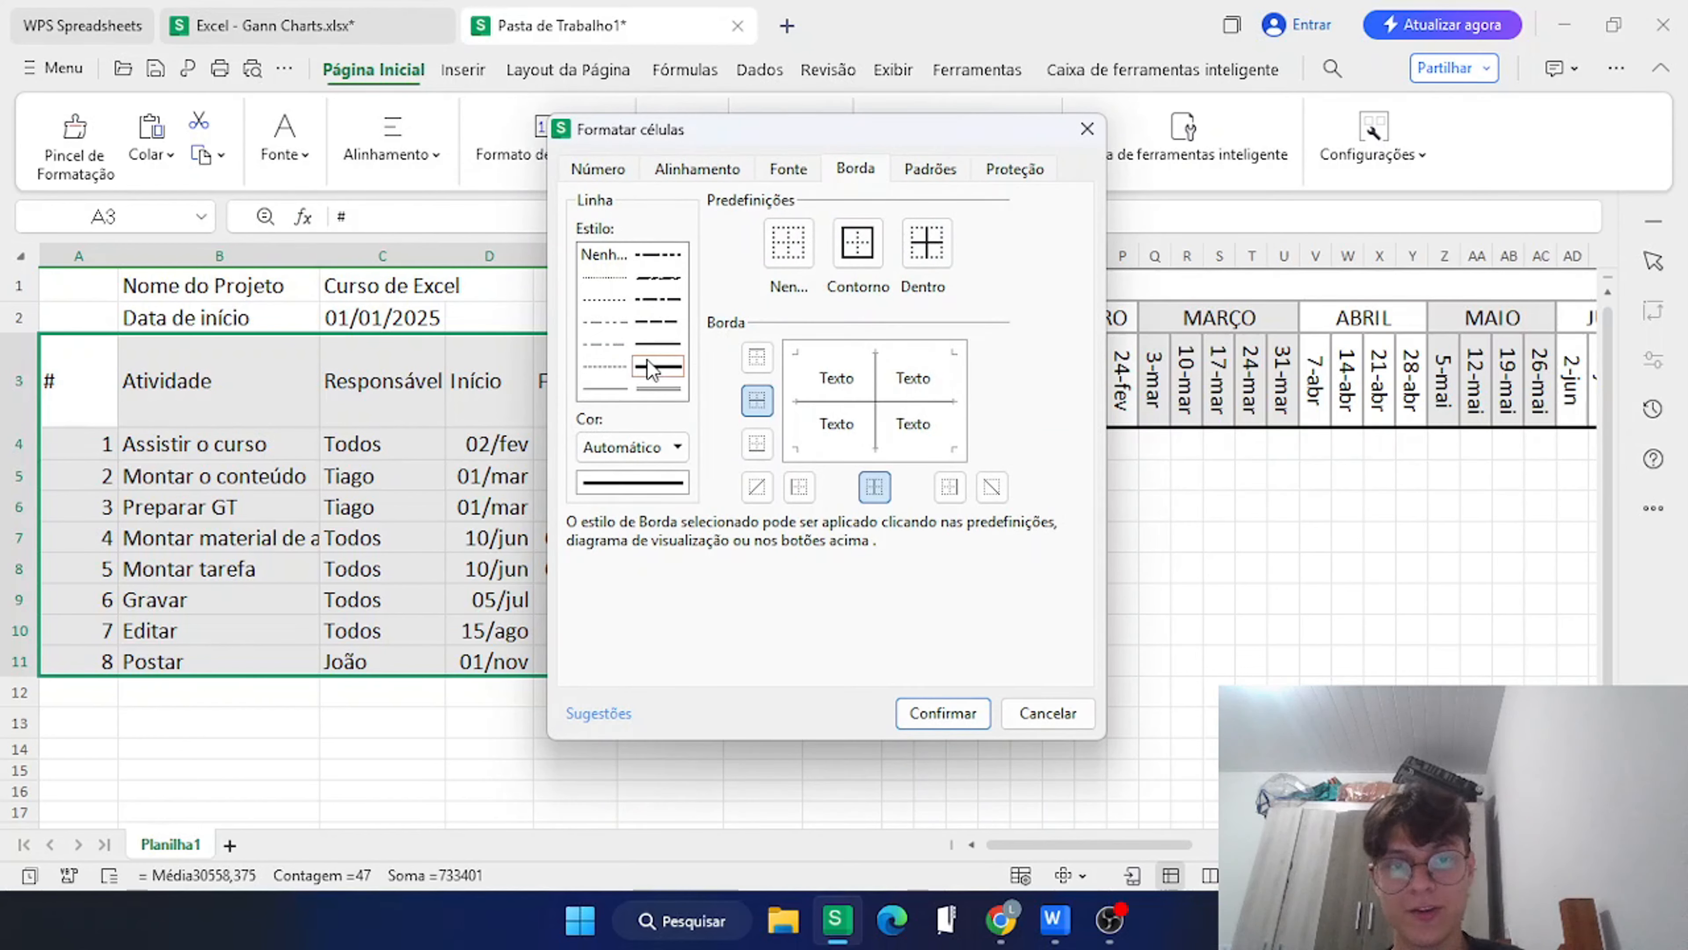
click(757, 358)
click(757, 444)
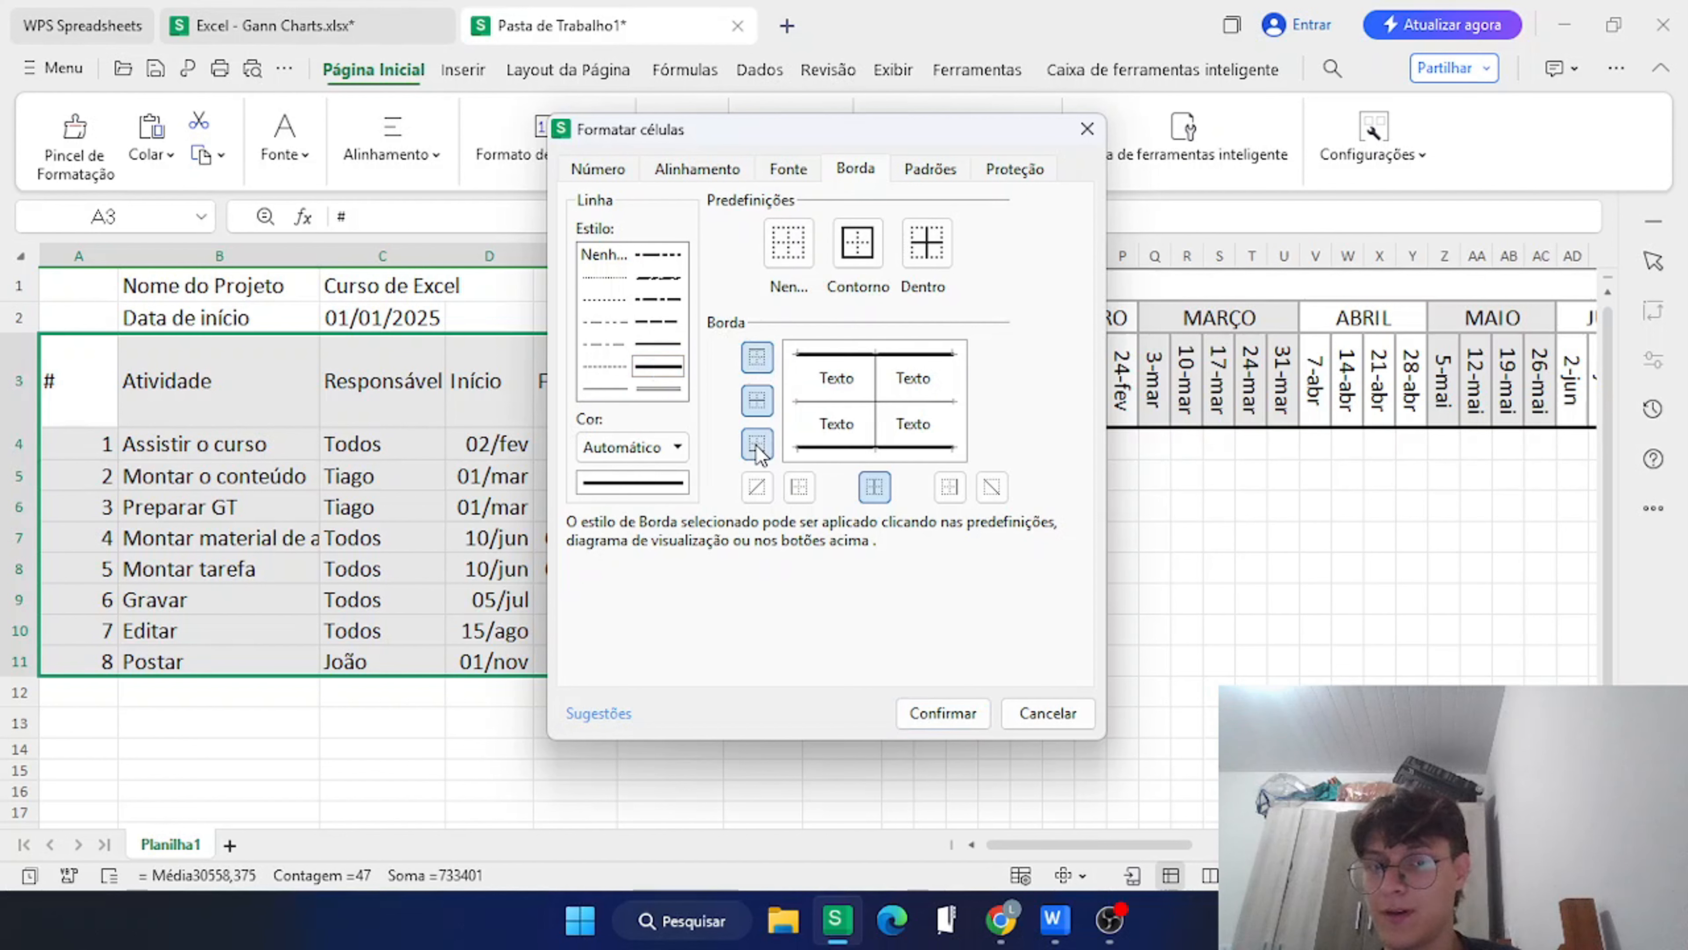
Remove the table's inner vertical borders and make its inner horizontal borders thin grey lines, then apply the border settings.
click(762, 406)
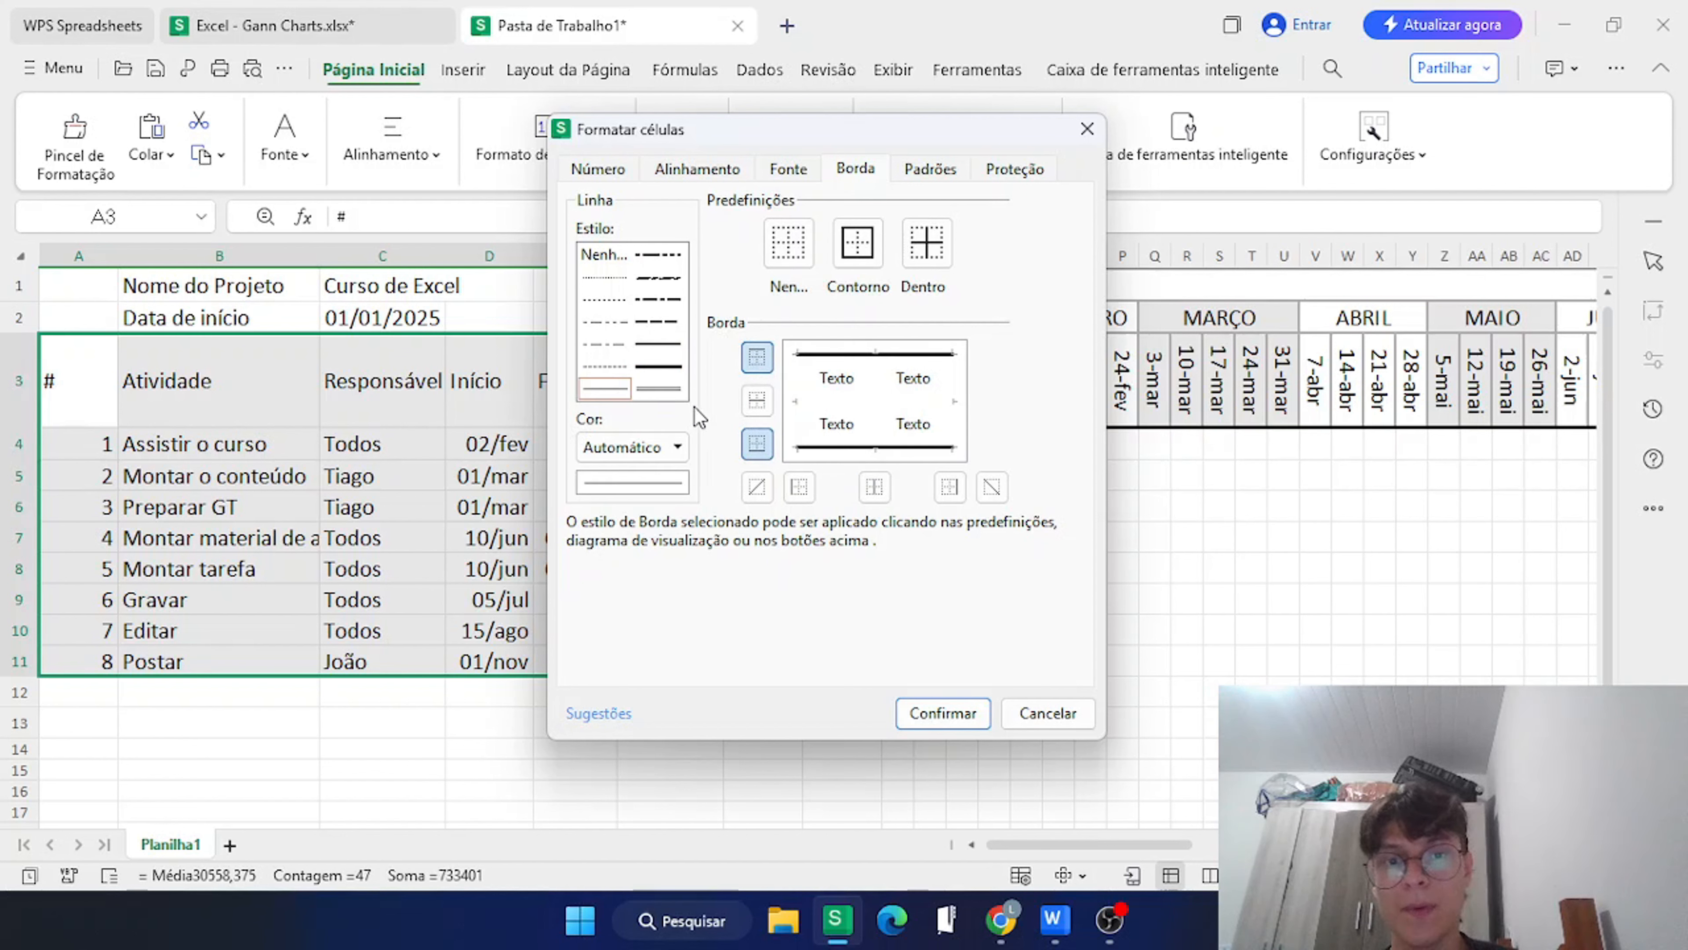
click(758, 401)
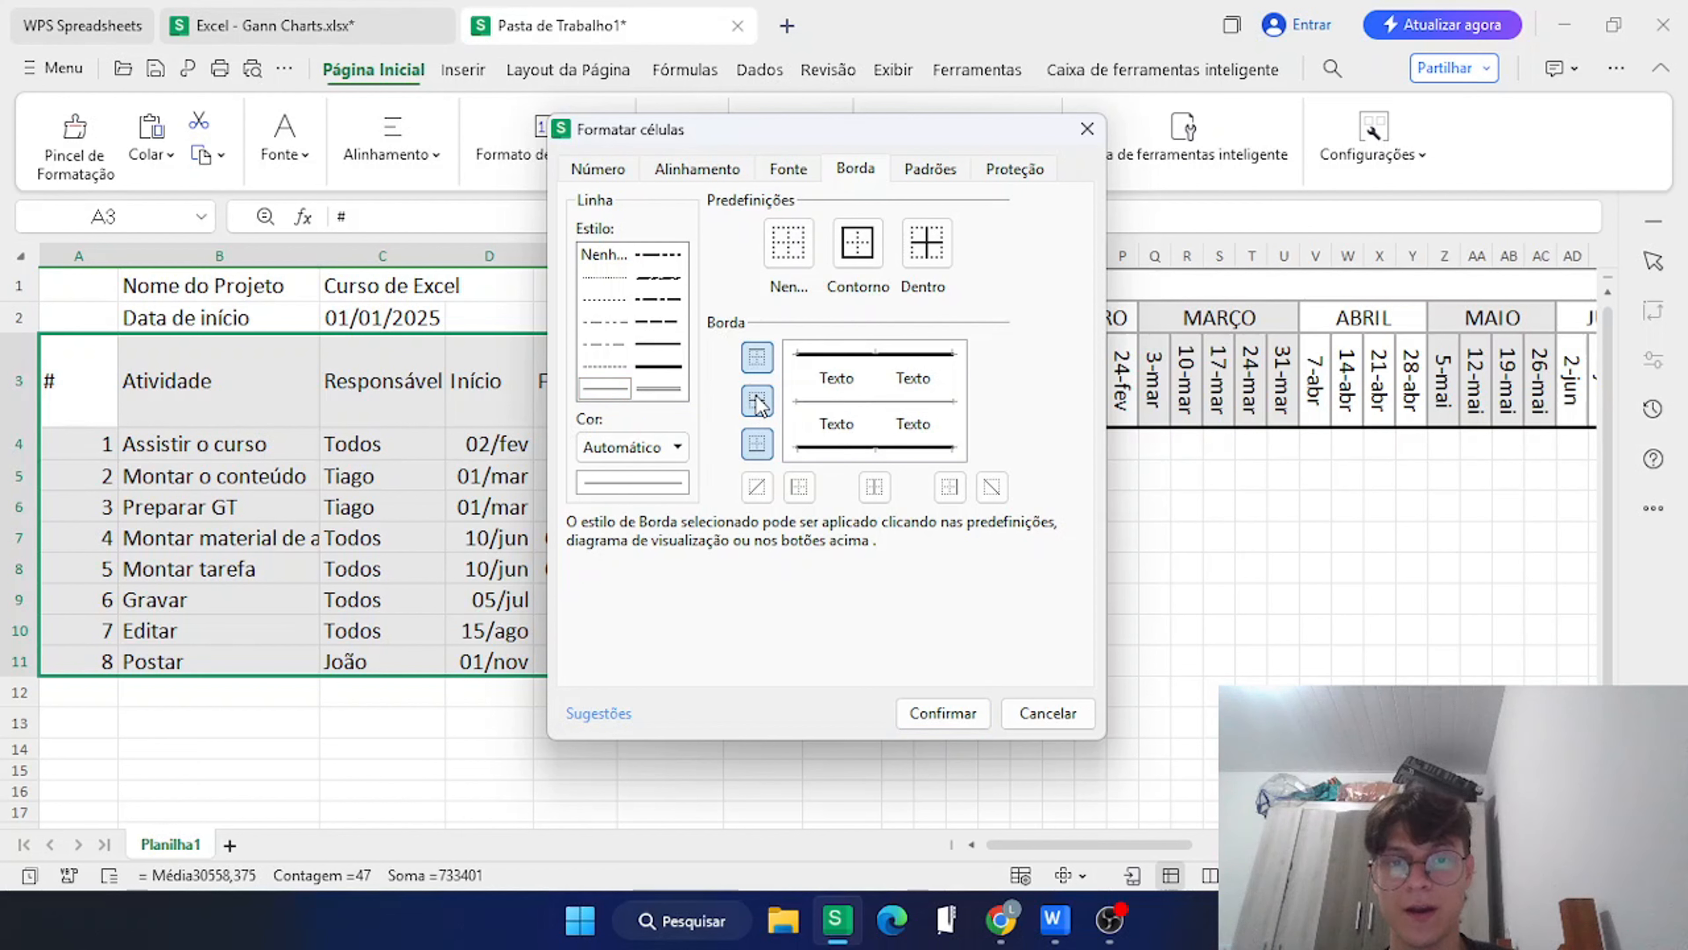
click(646, 452)
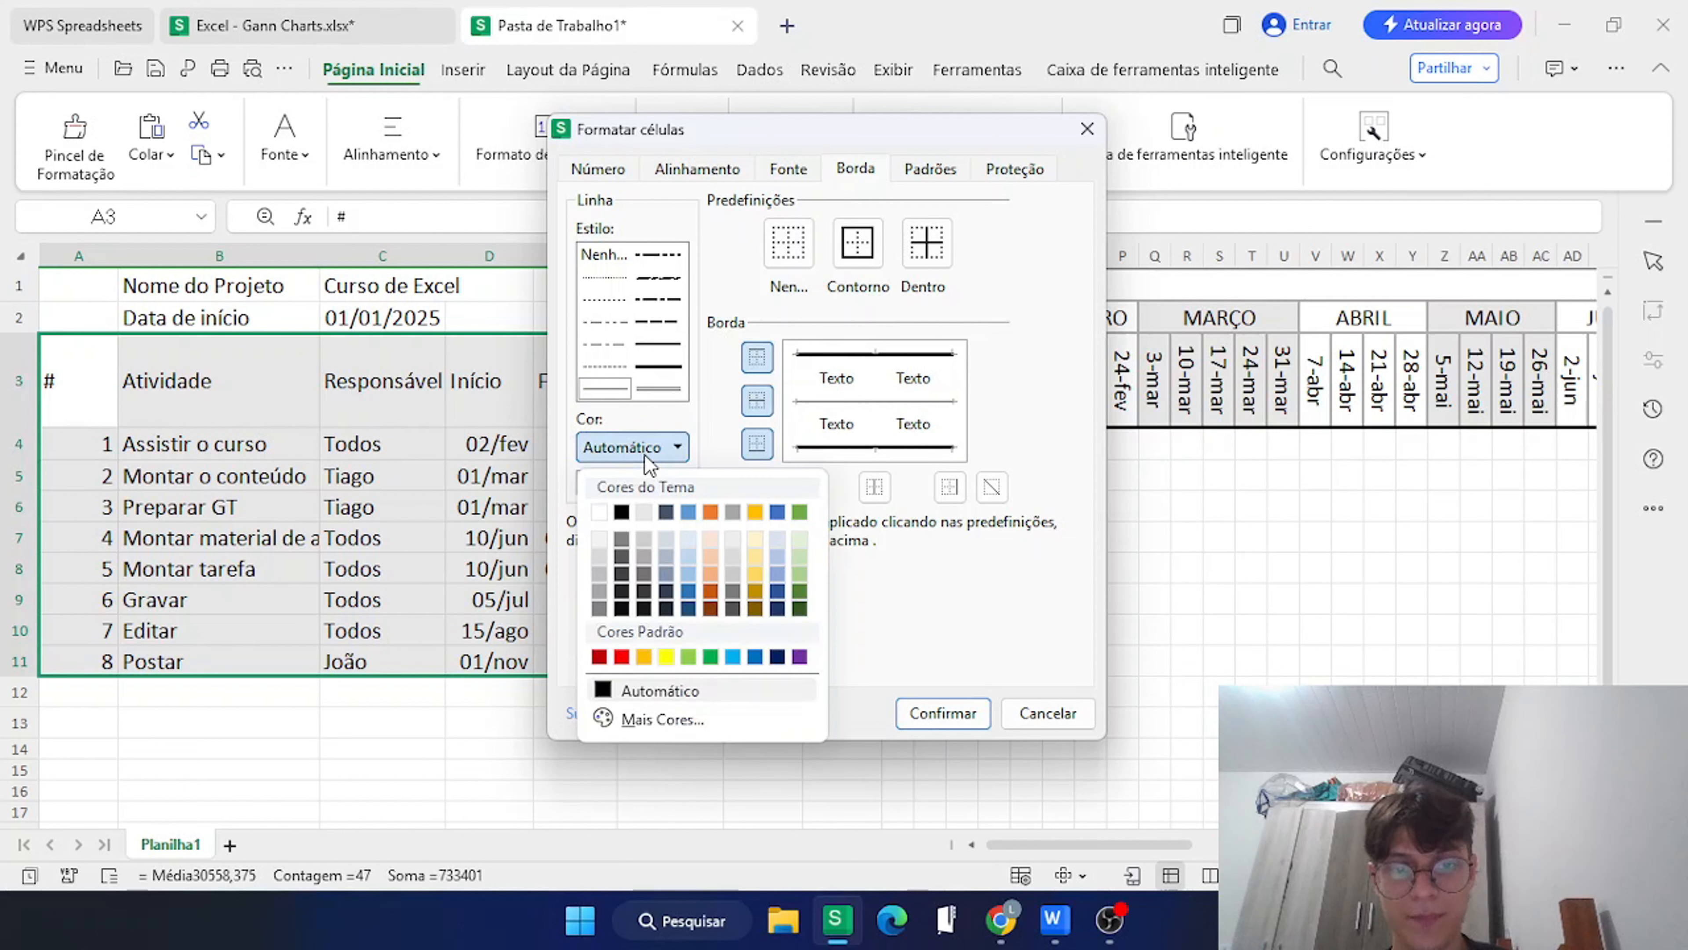
click(601, 606)
click(758, 401)
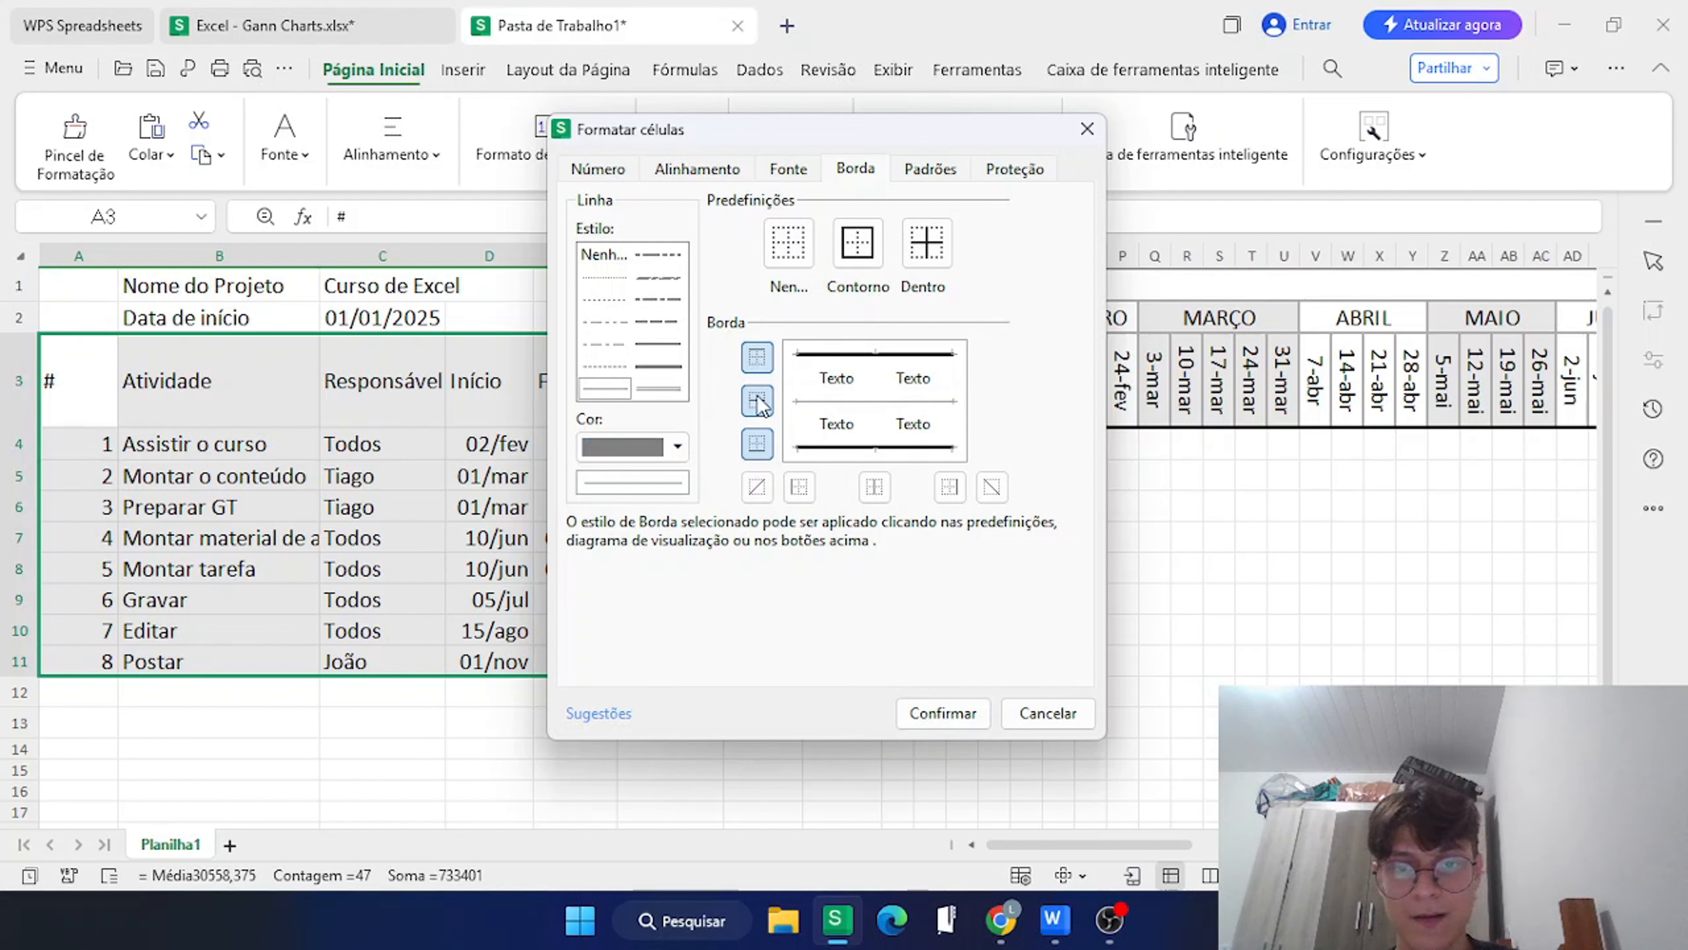
click(939, 713)
click(494, 540)
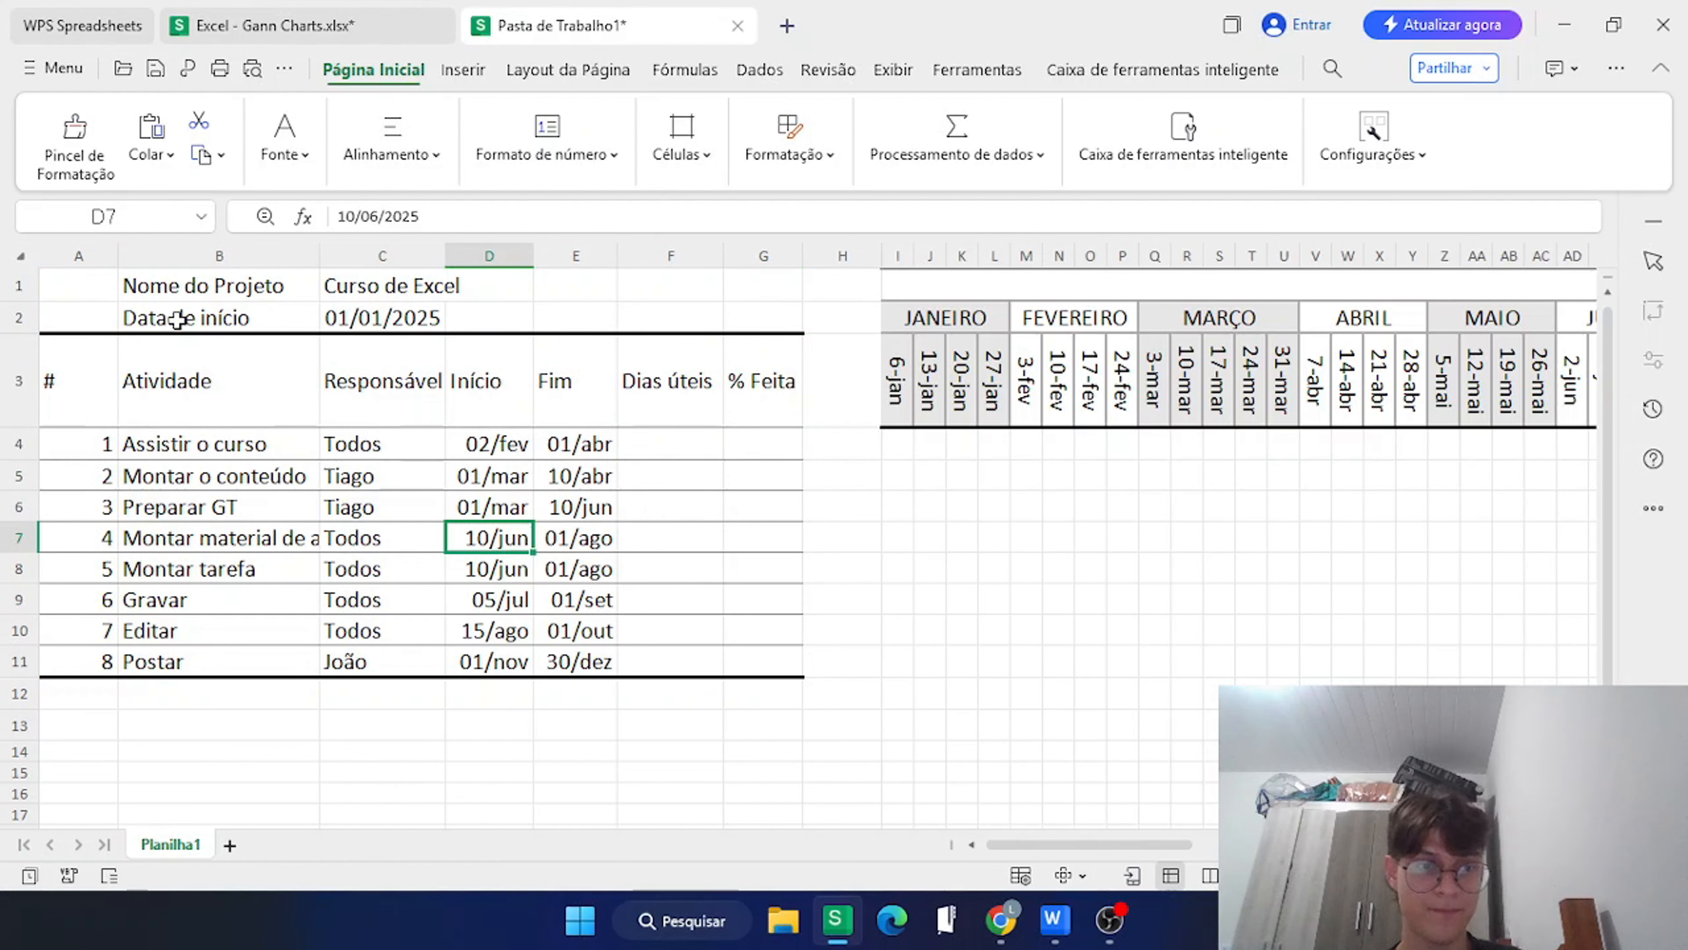
Narrow column A to fit the numbering, and insert a column headed Situação between Dias úteis and % Feita.
key(ctrl+Home)
drag(118, 256, 68, 266)
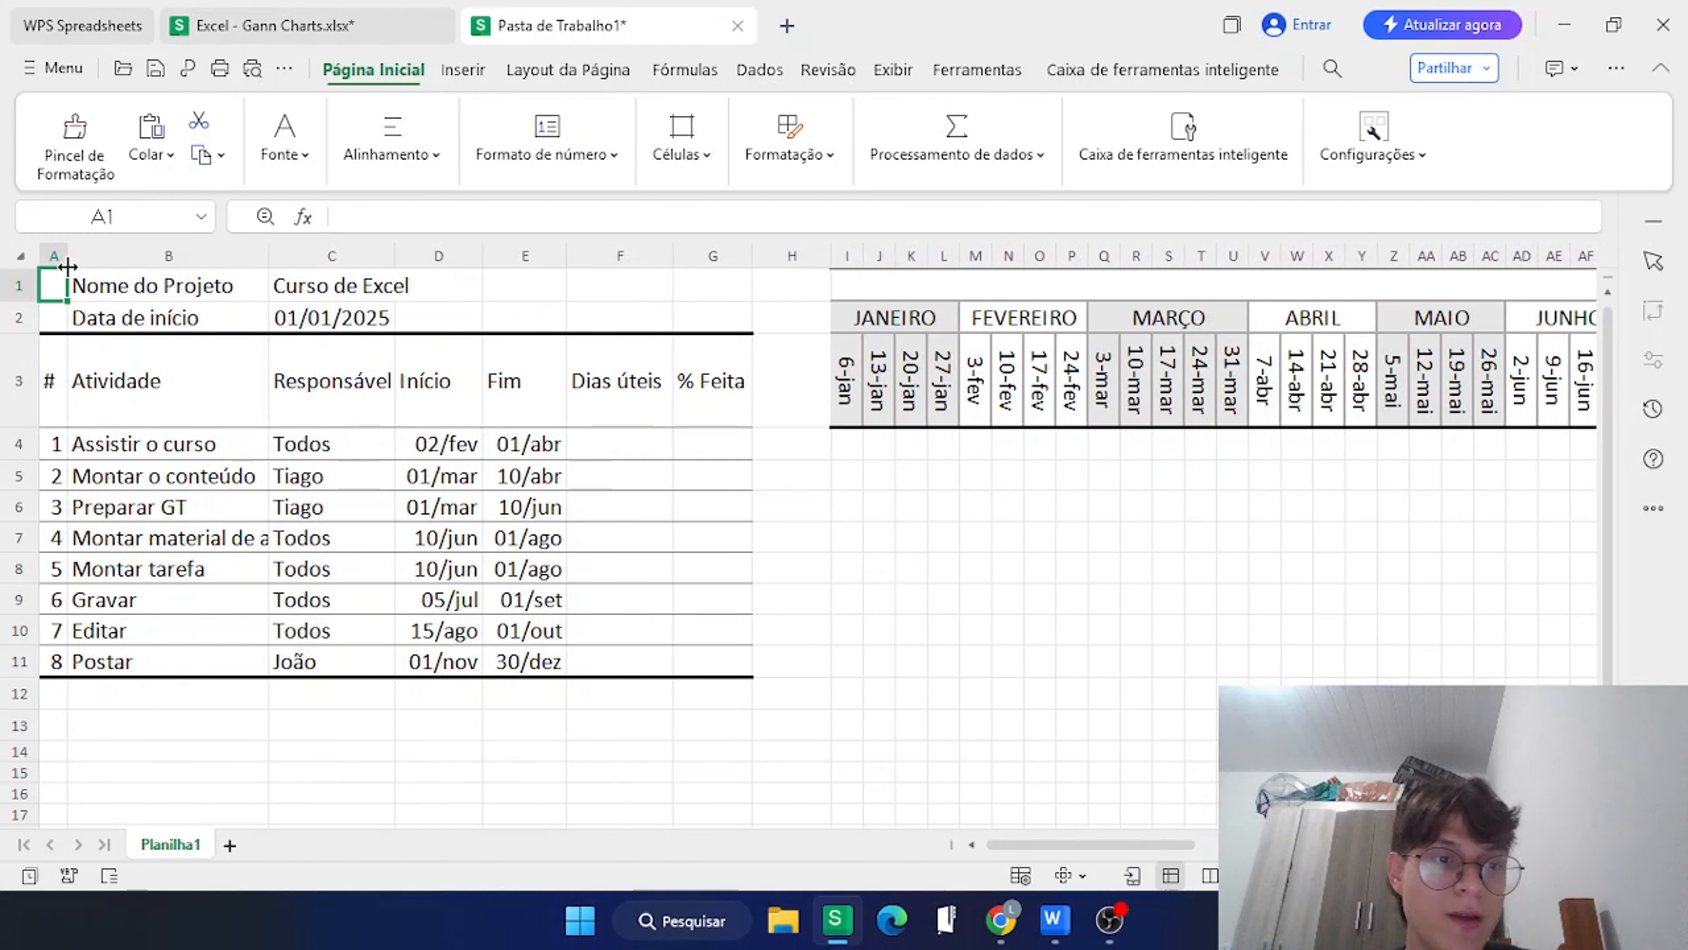
click(629, 382)
right_click(628, 383)
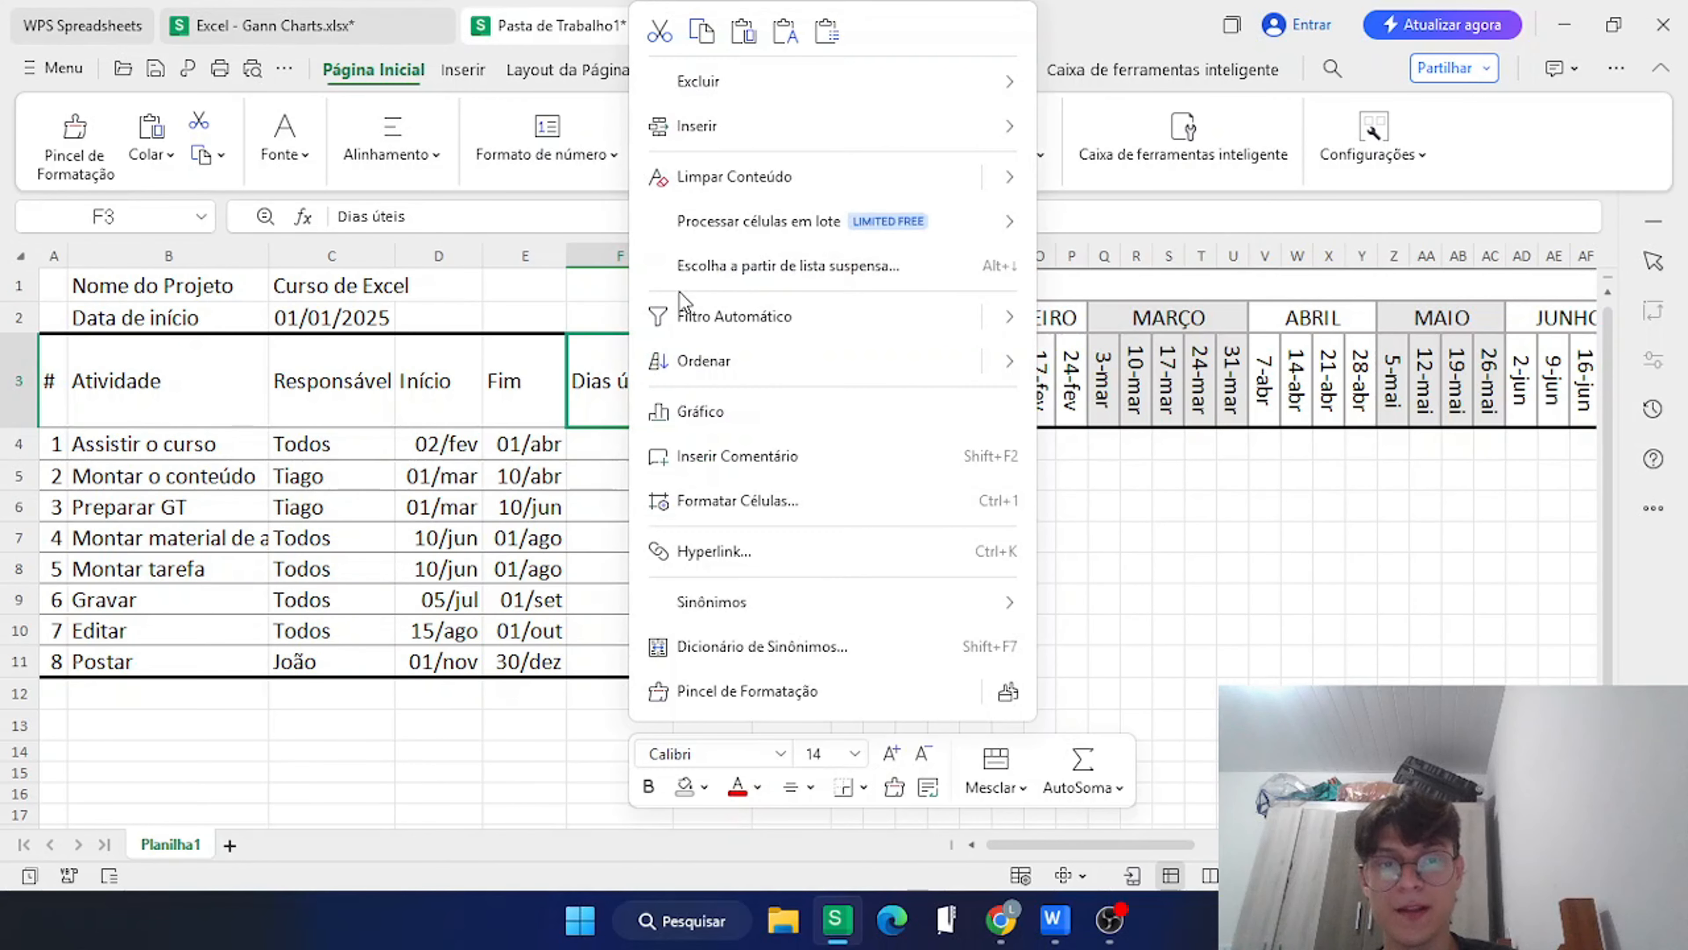
right_click(607, 256)
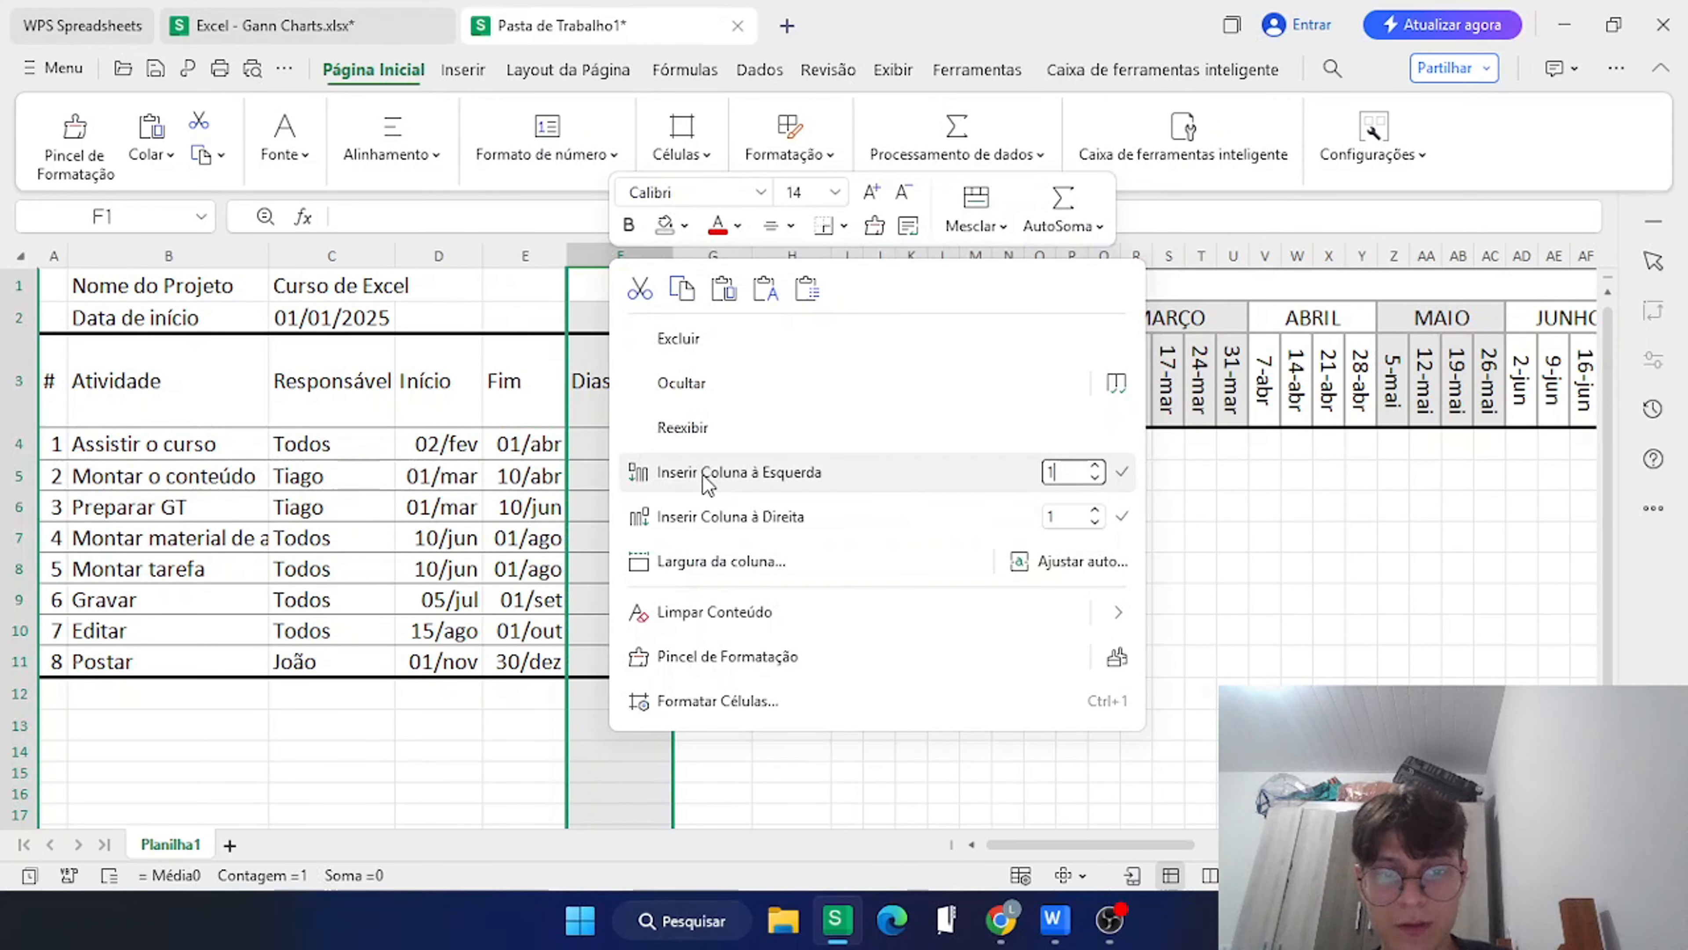
click(708, 517)
click(713, 408)
text(Si)
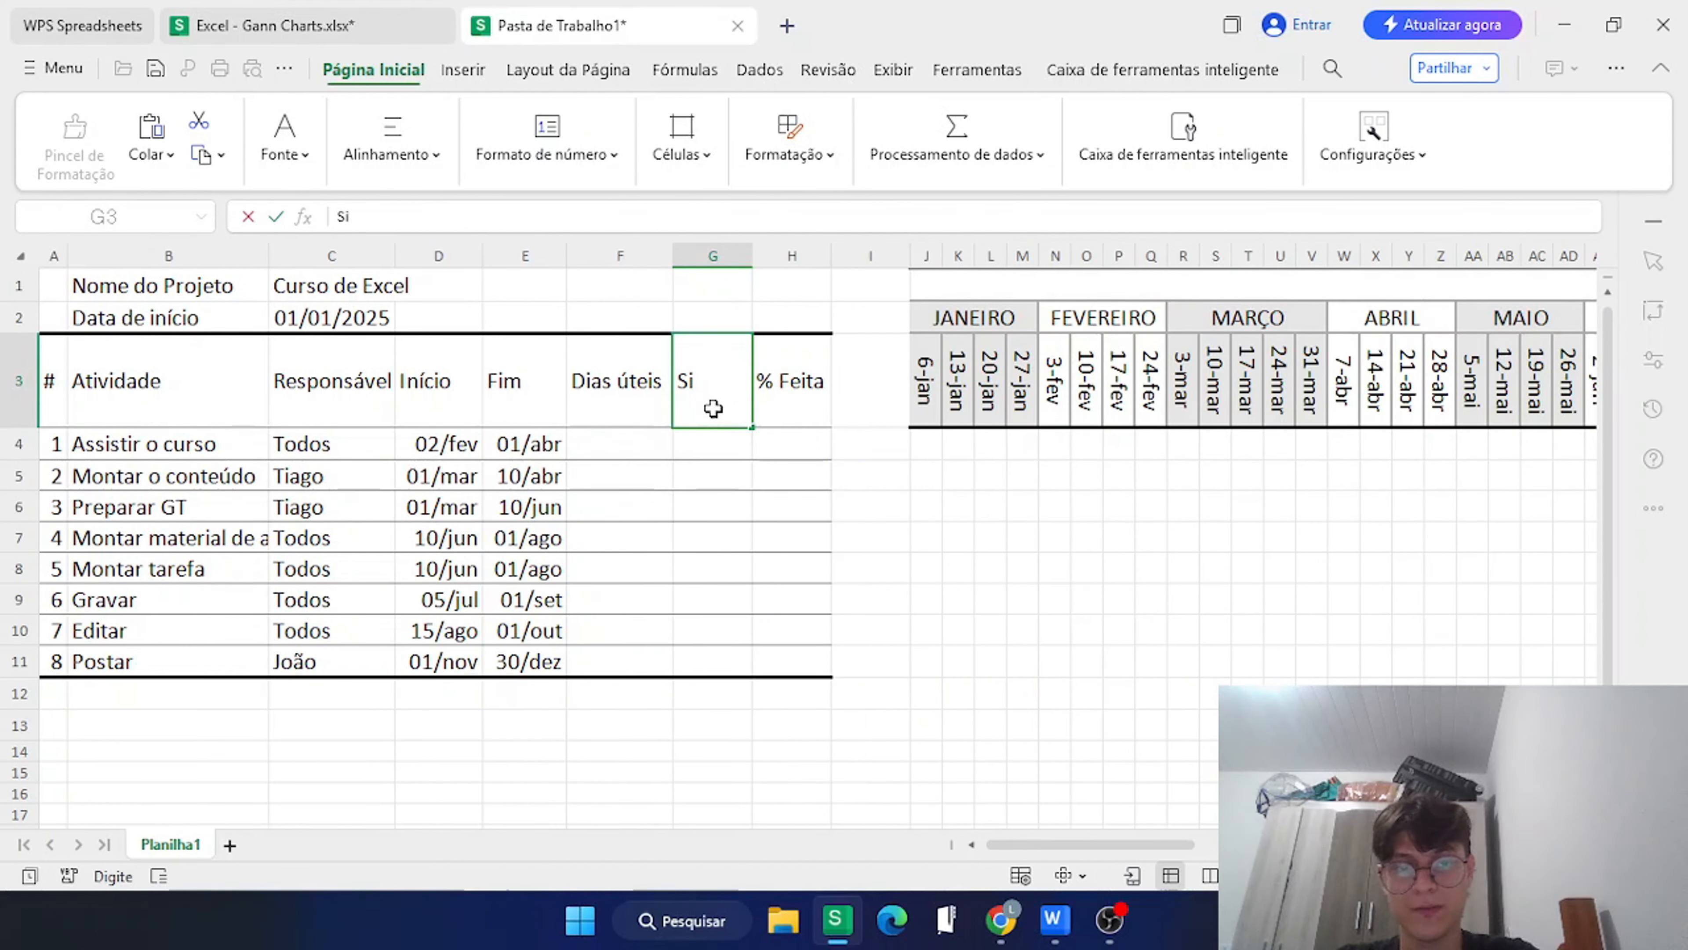
text(tuação)
Increase the height of rows 1 and 2, and make the table header row from A3 to H3 bold.
click(1225, 537)
drag(19, 302, 26, 323)
drag(46, 407, 811, 407)
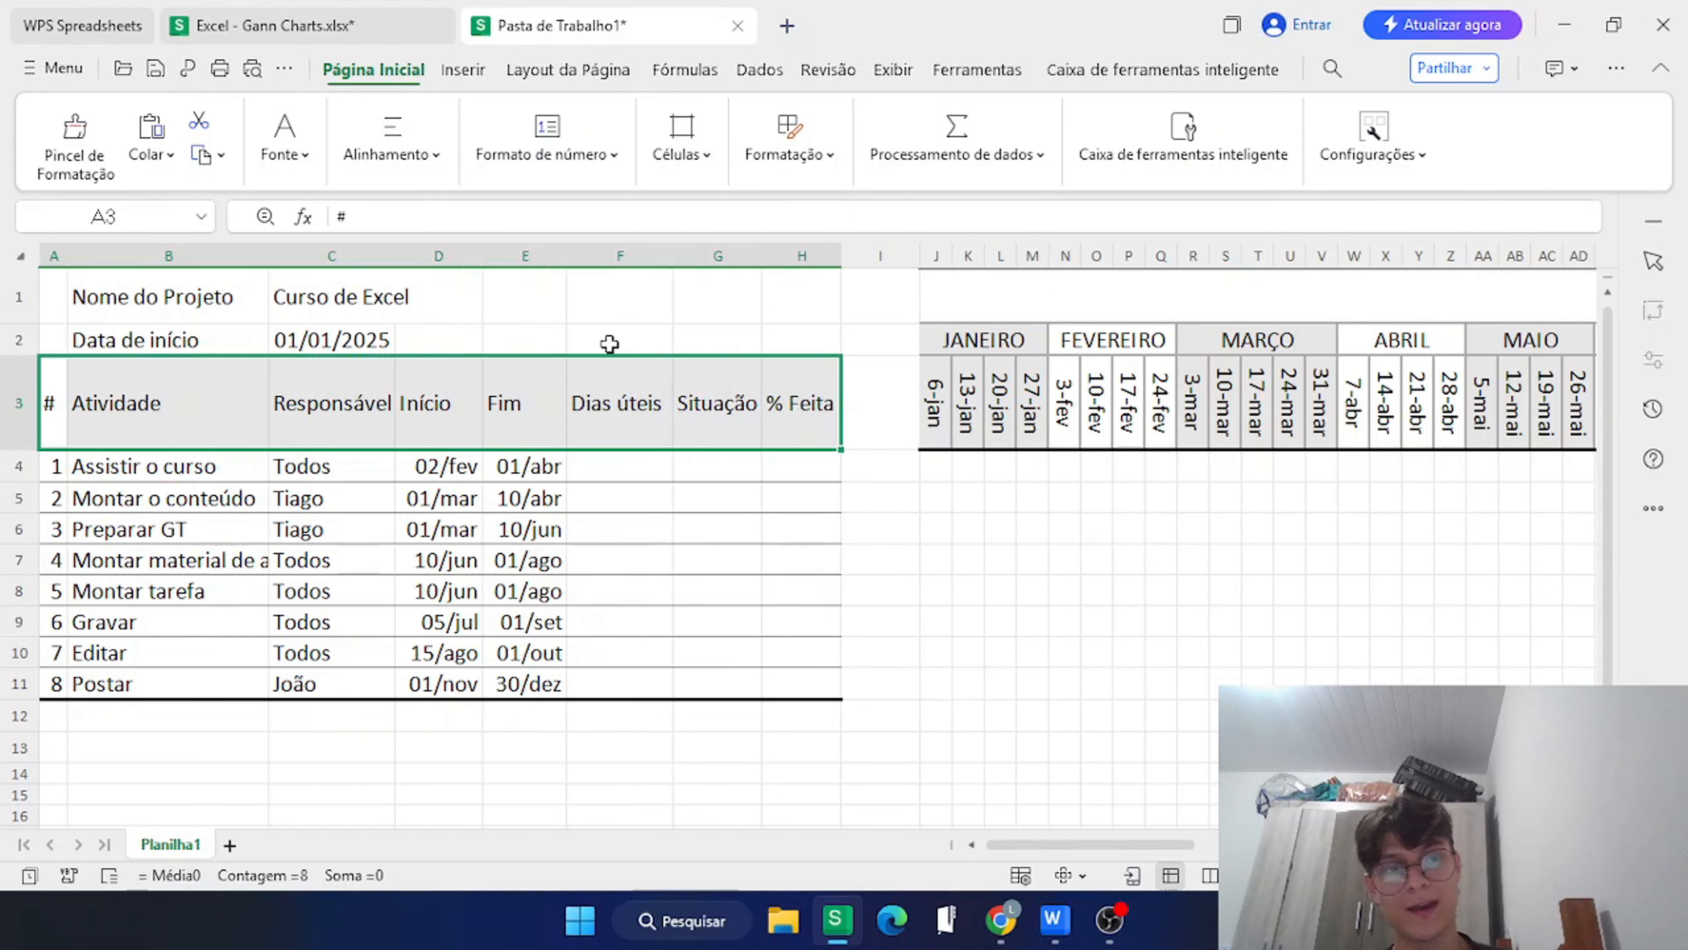
click(284, 153)
click(269, 248)
Widen the table columns and narrow the spacer column I, and bold the project name and start date in C1 and C2.
click(333, 403)
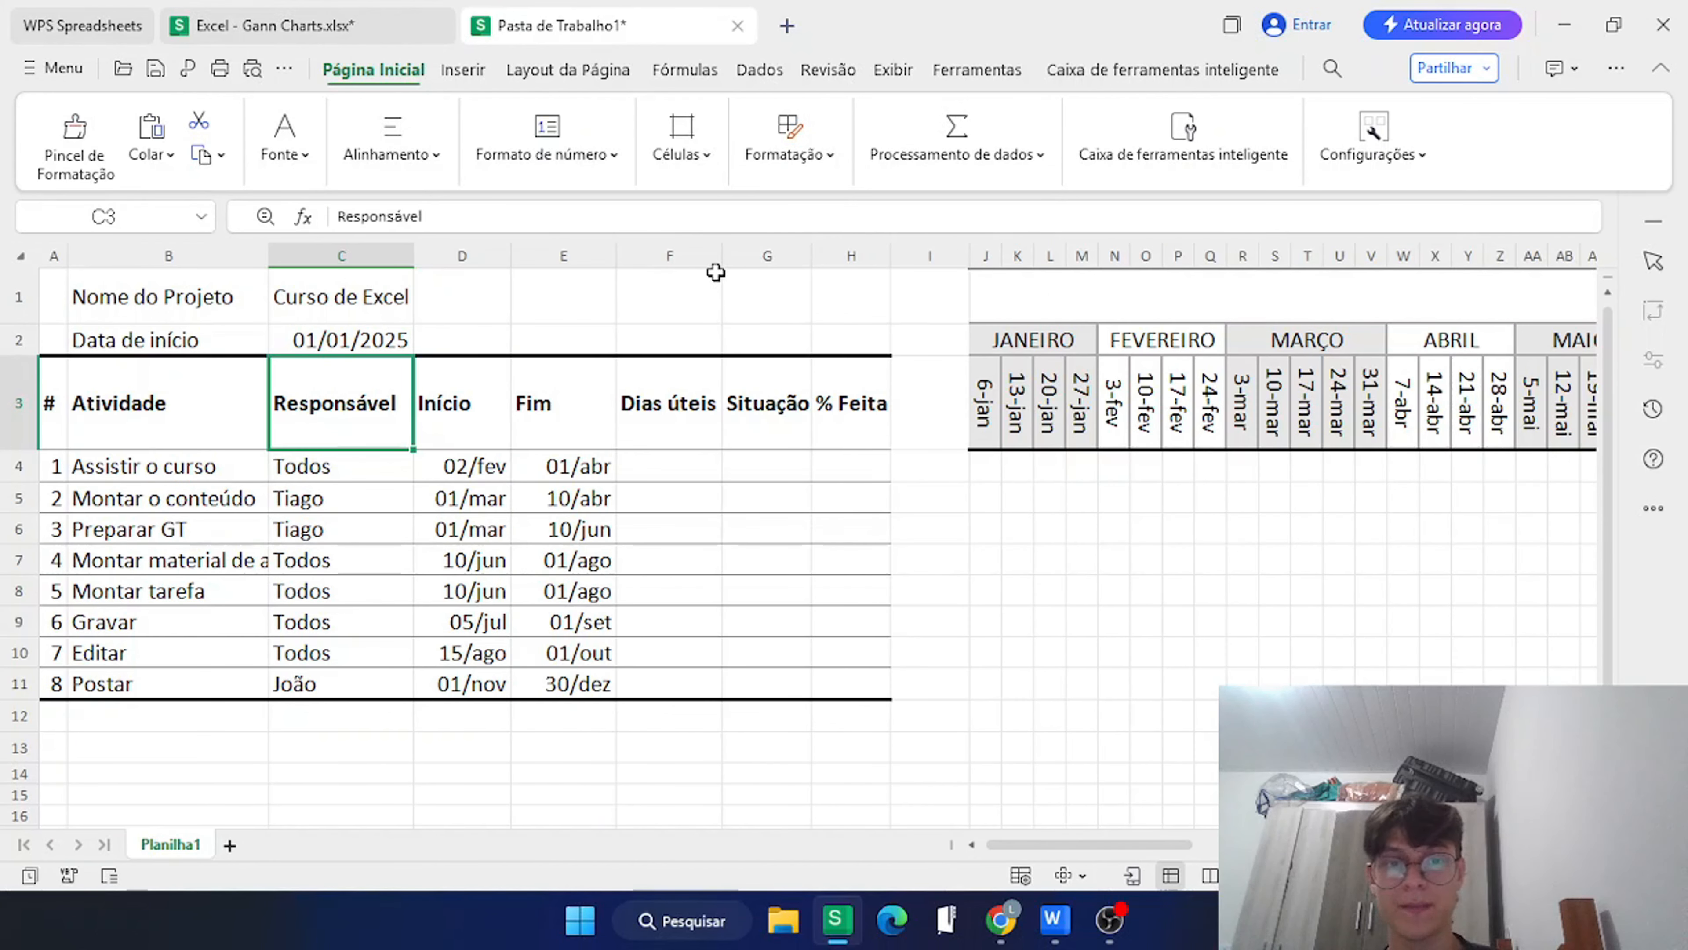
drag(722, 257, 744, 256)
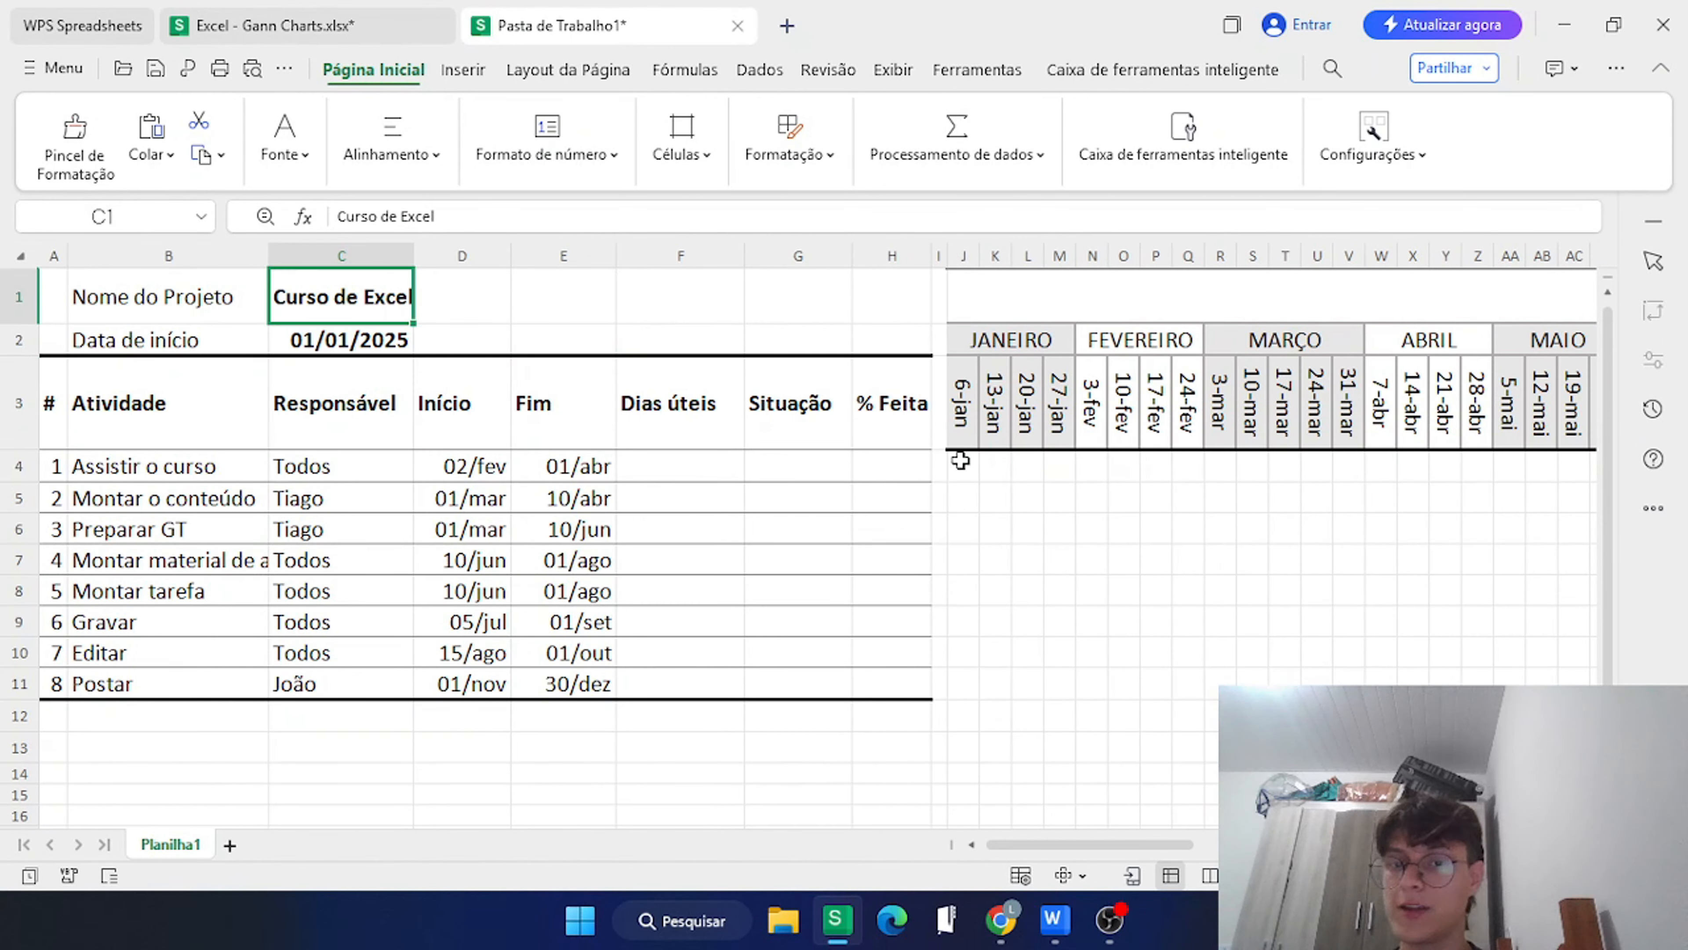
Give the empty timeline grid, from J4 down to row 11 across all weeks, inner borders and remove its thick top border.
drag(961, 458, 1541, 682)
scroll(545, 425, left, 5)
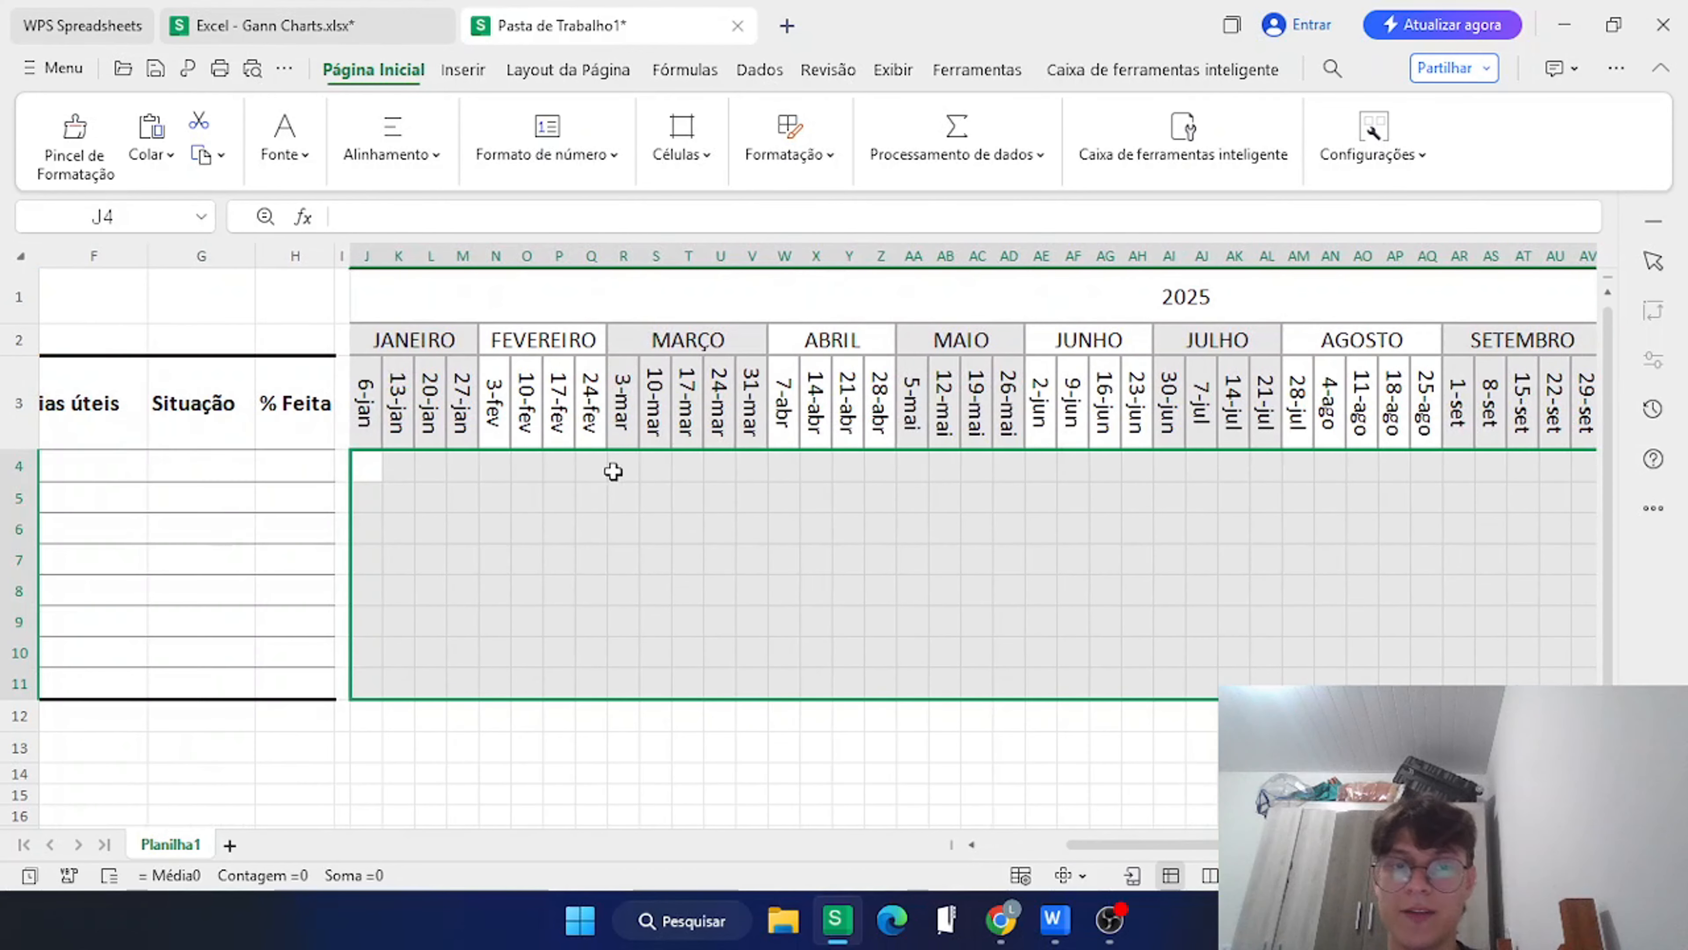
scroll(622, 517, right, 3)
scroll(622, 516, left, 5)
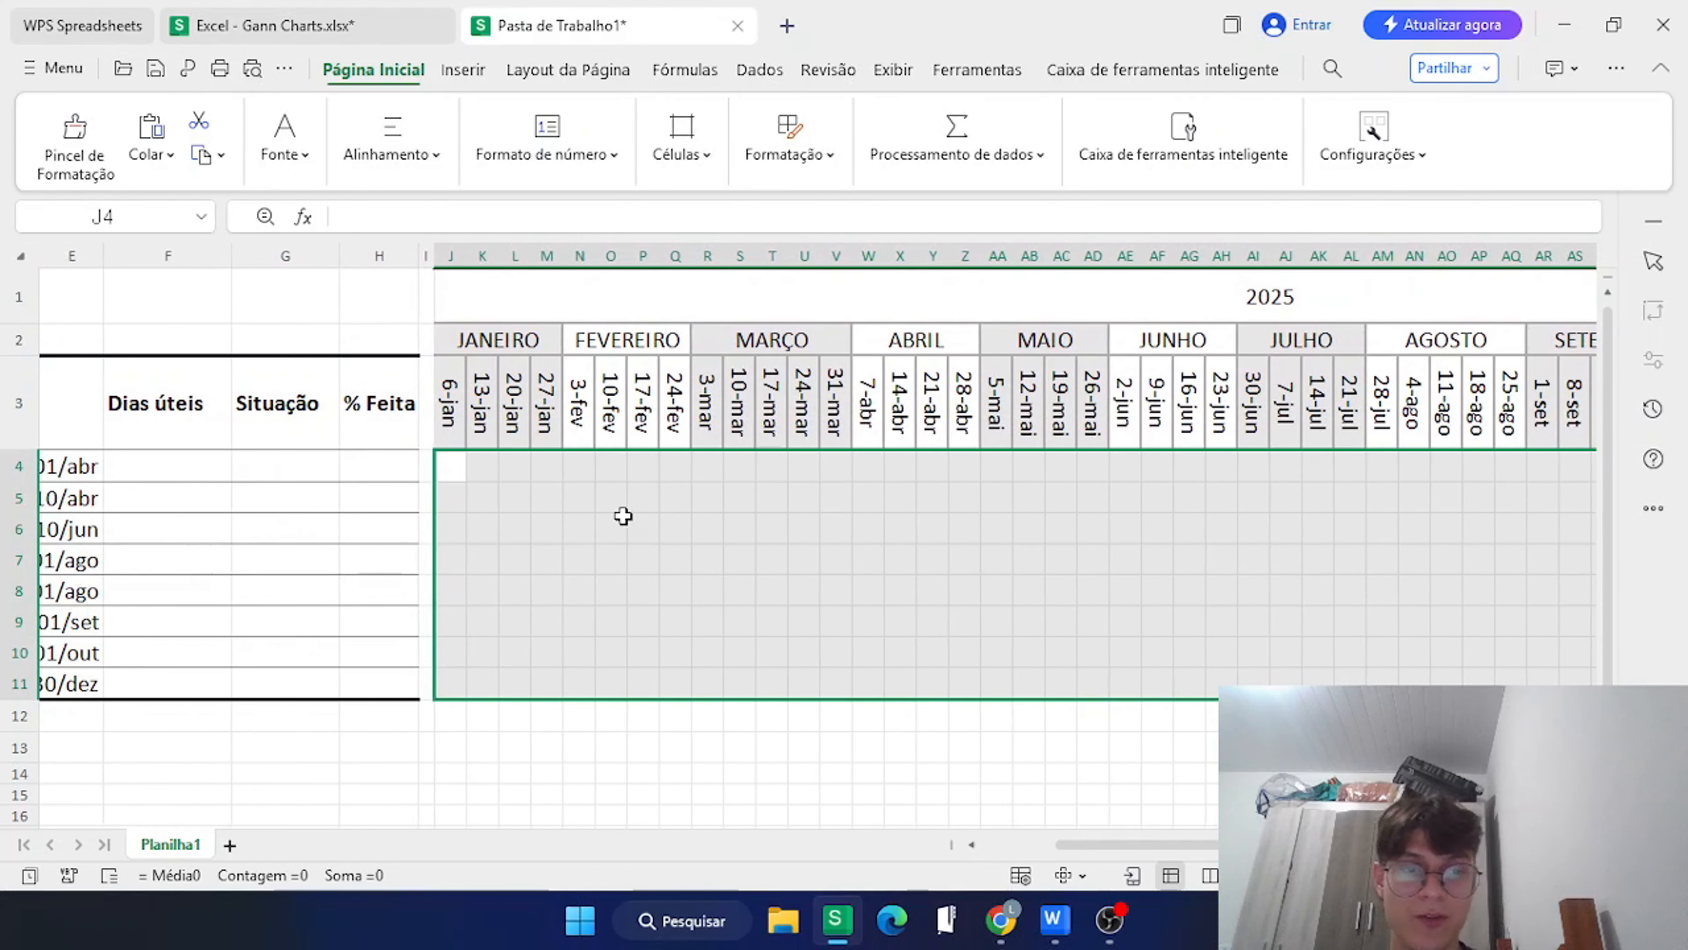
scroll(537, 565, left, 3)
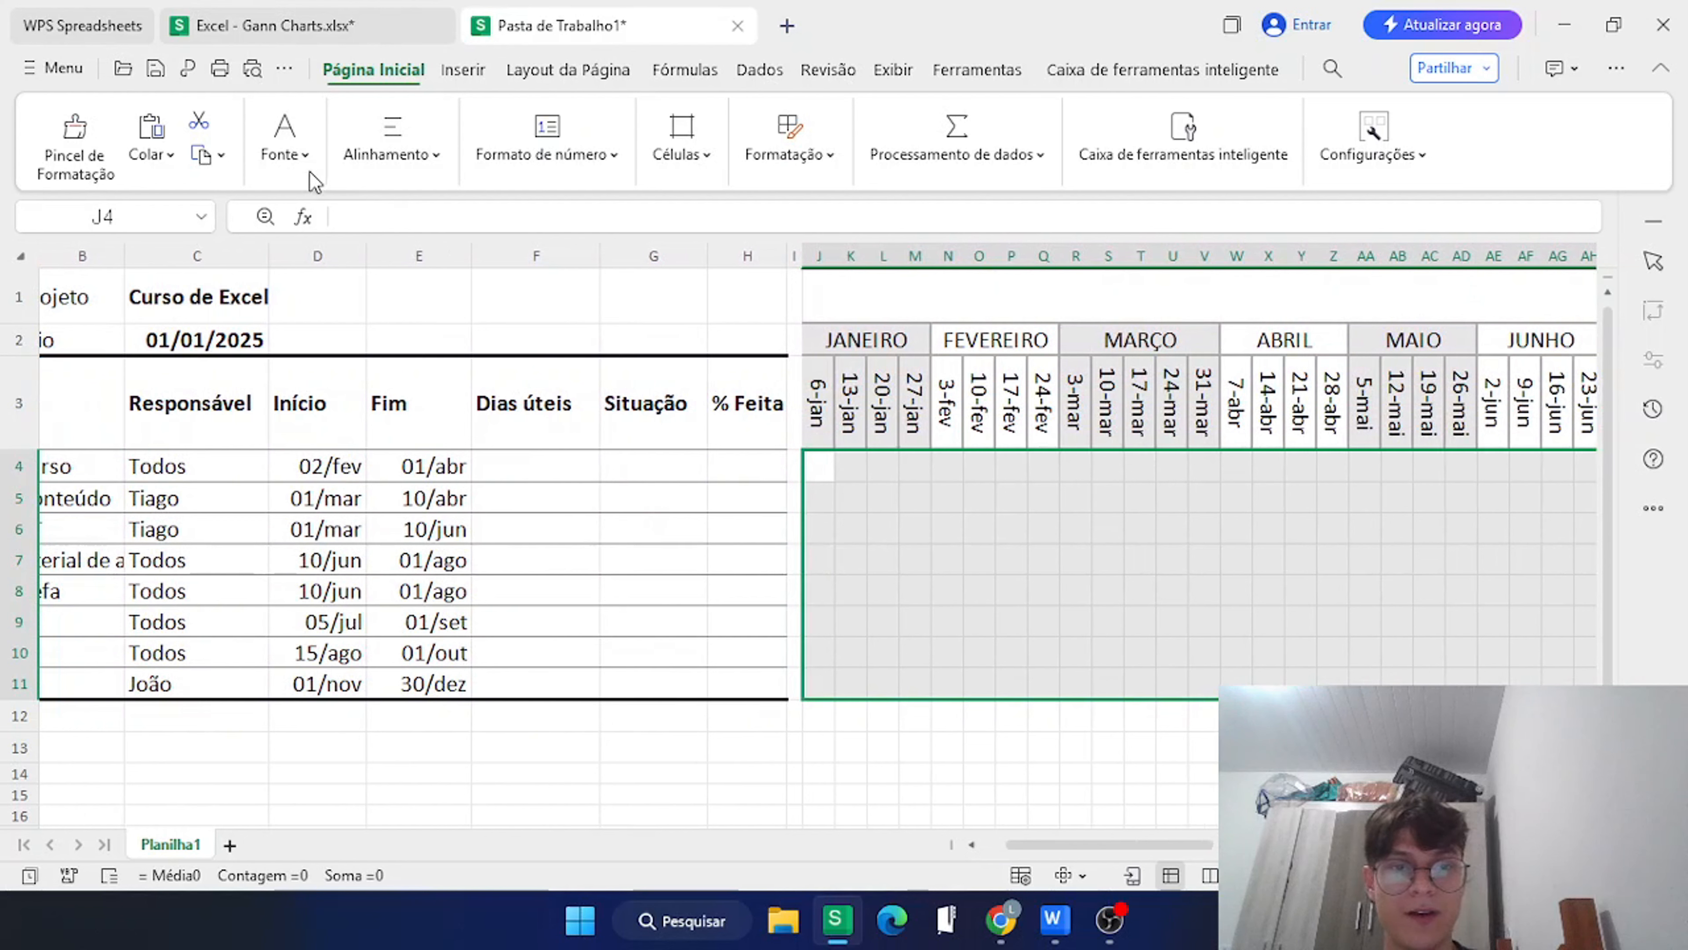
click(286, 133)
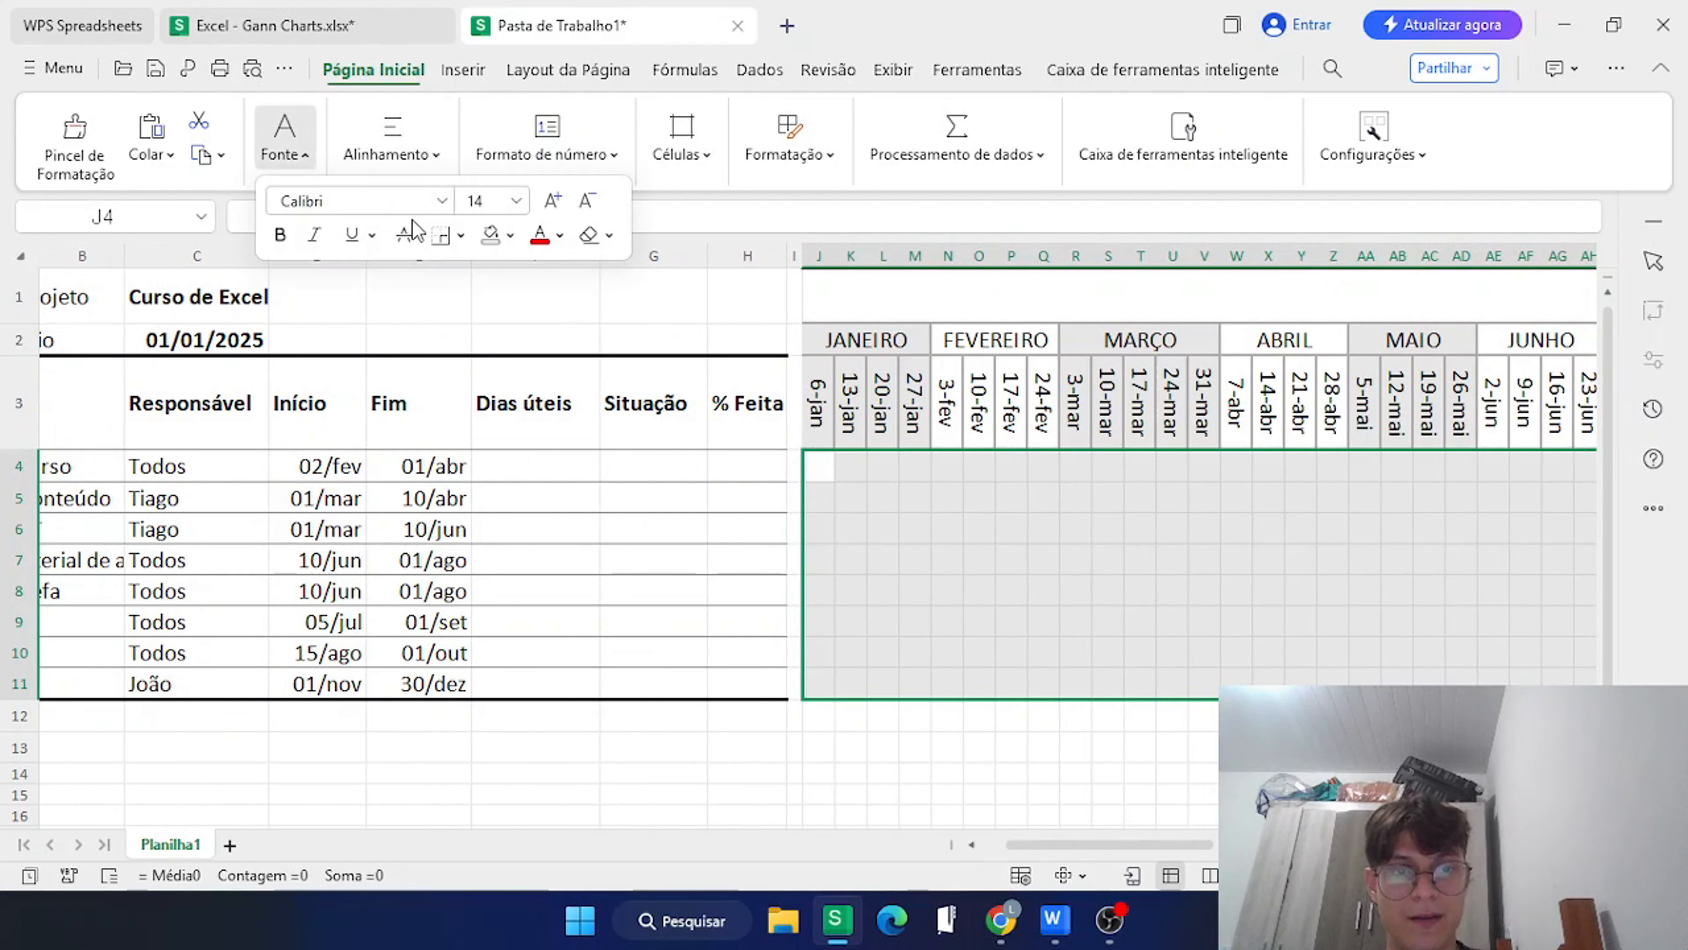
click(446, 241)
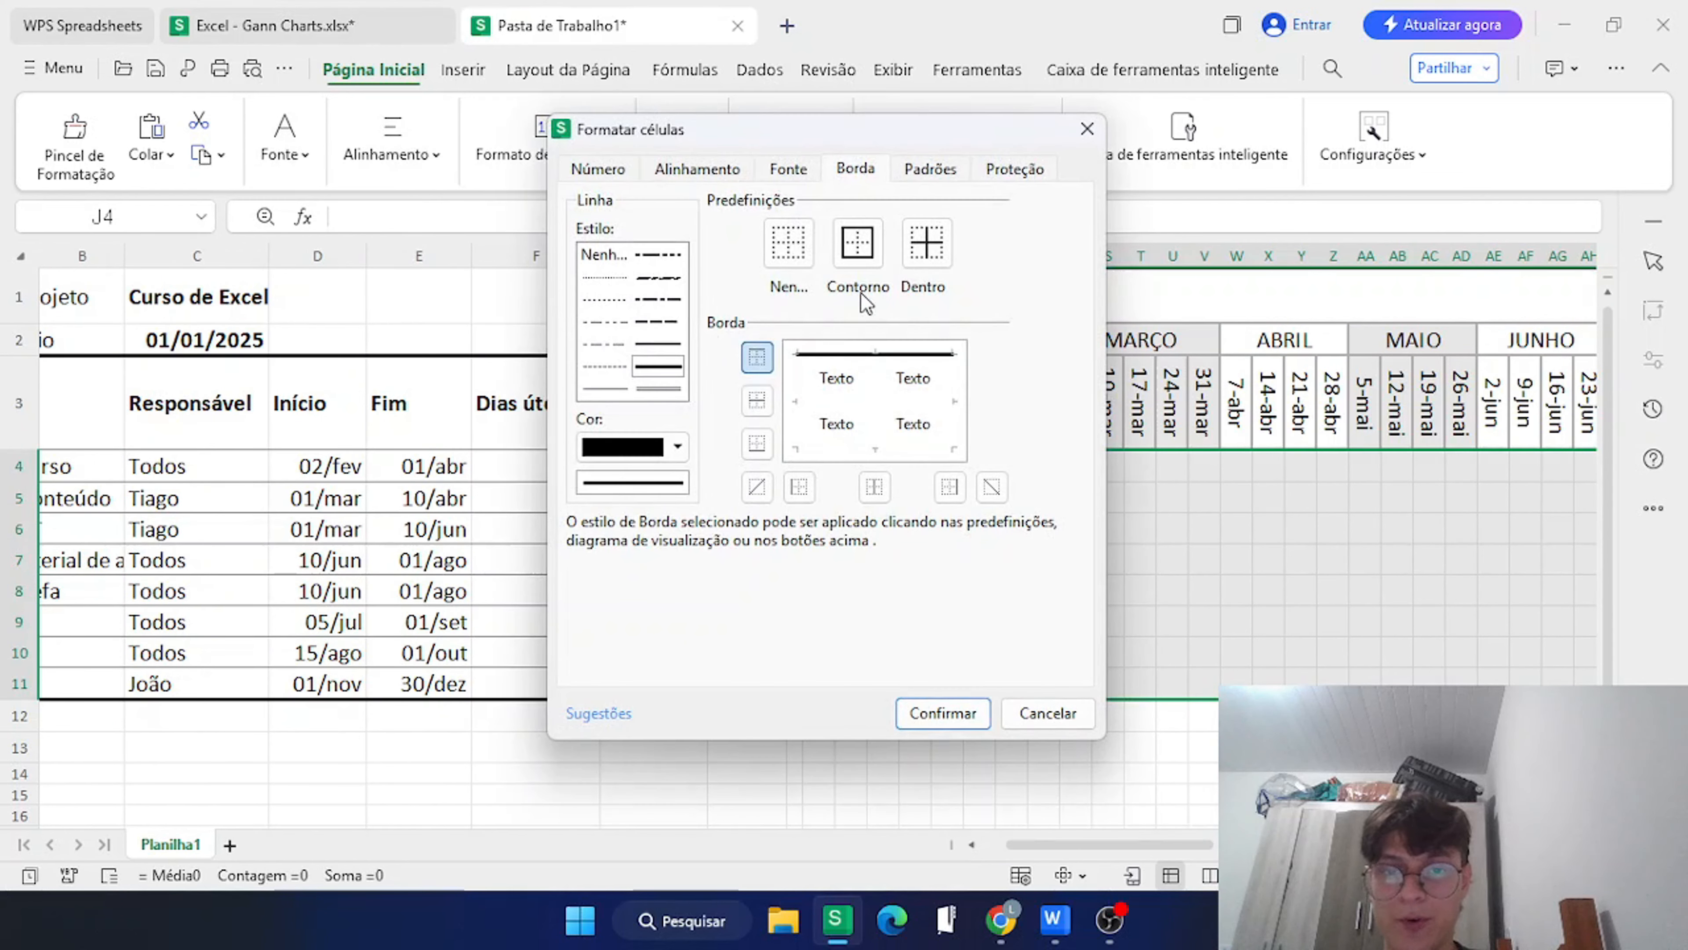
click(926, 259)
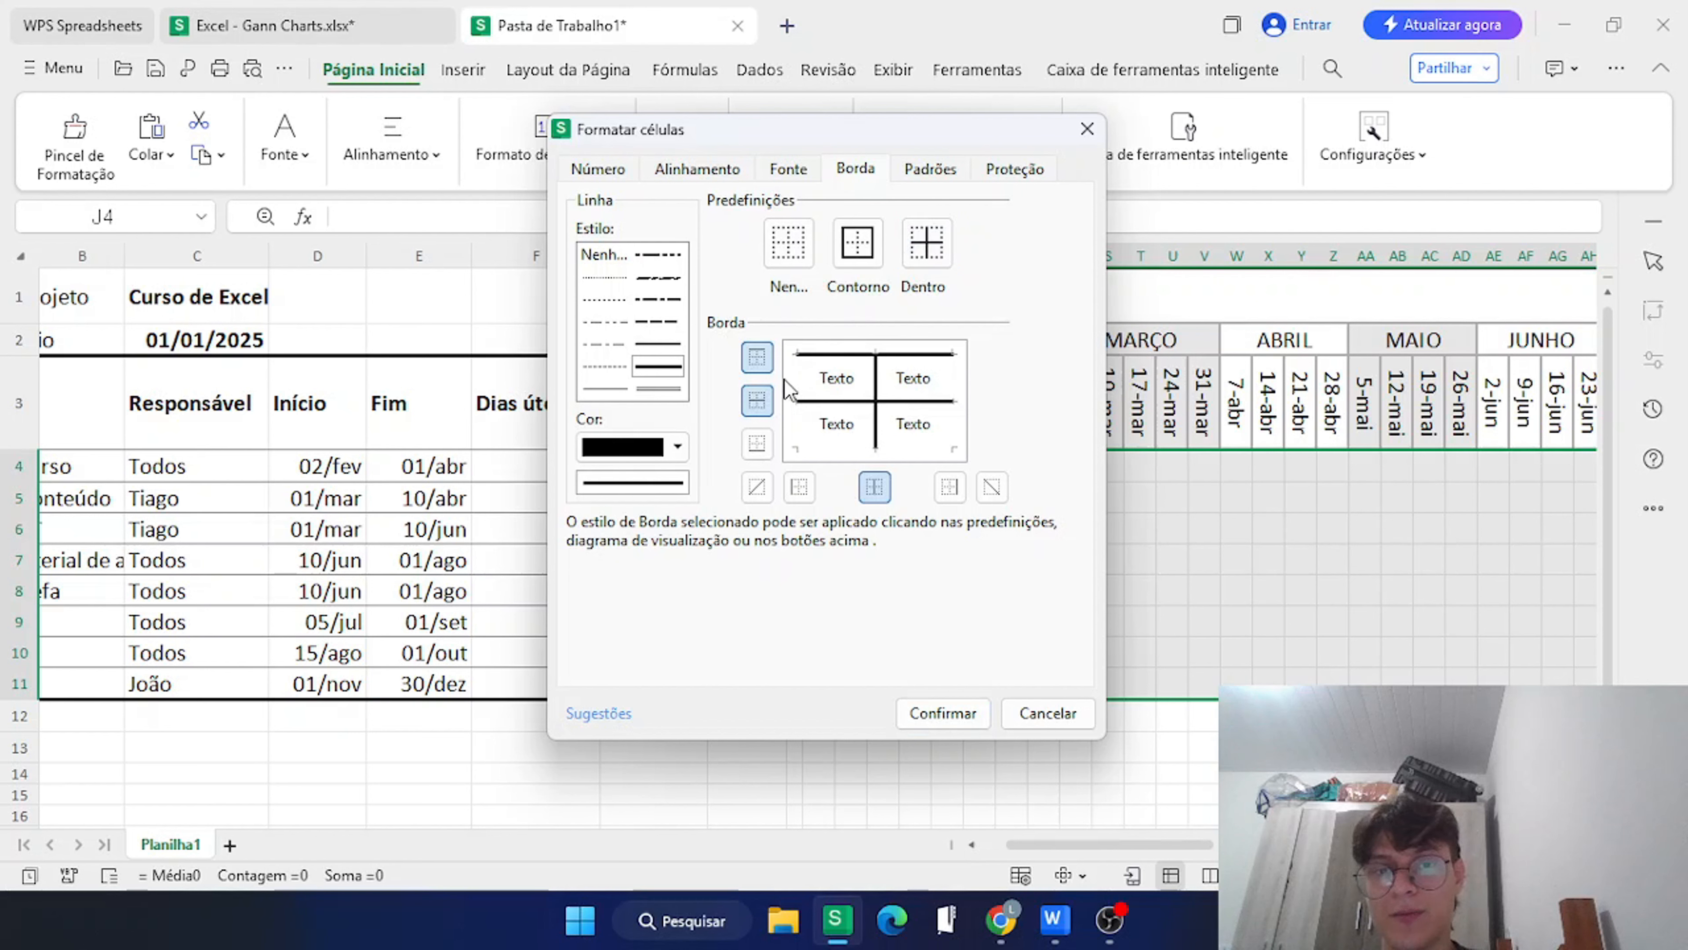
click(756, 357)
Set the timeline grid's inner, bottom and both side borders to thin light grey lines and apply them.
click(677, 447)
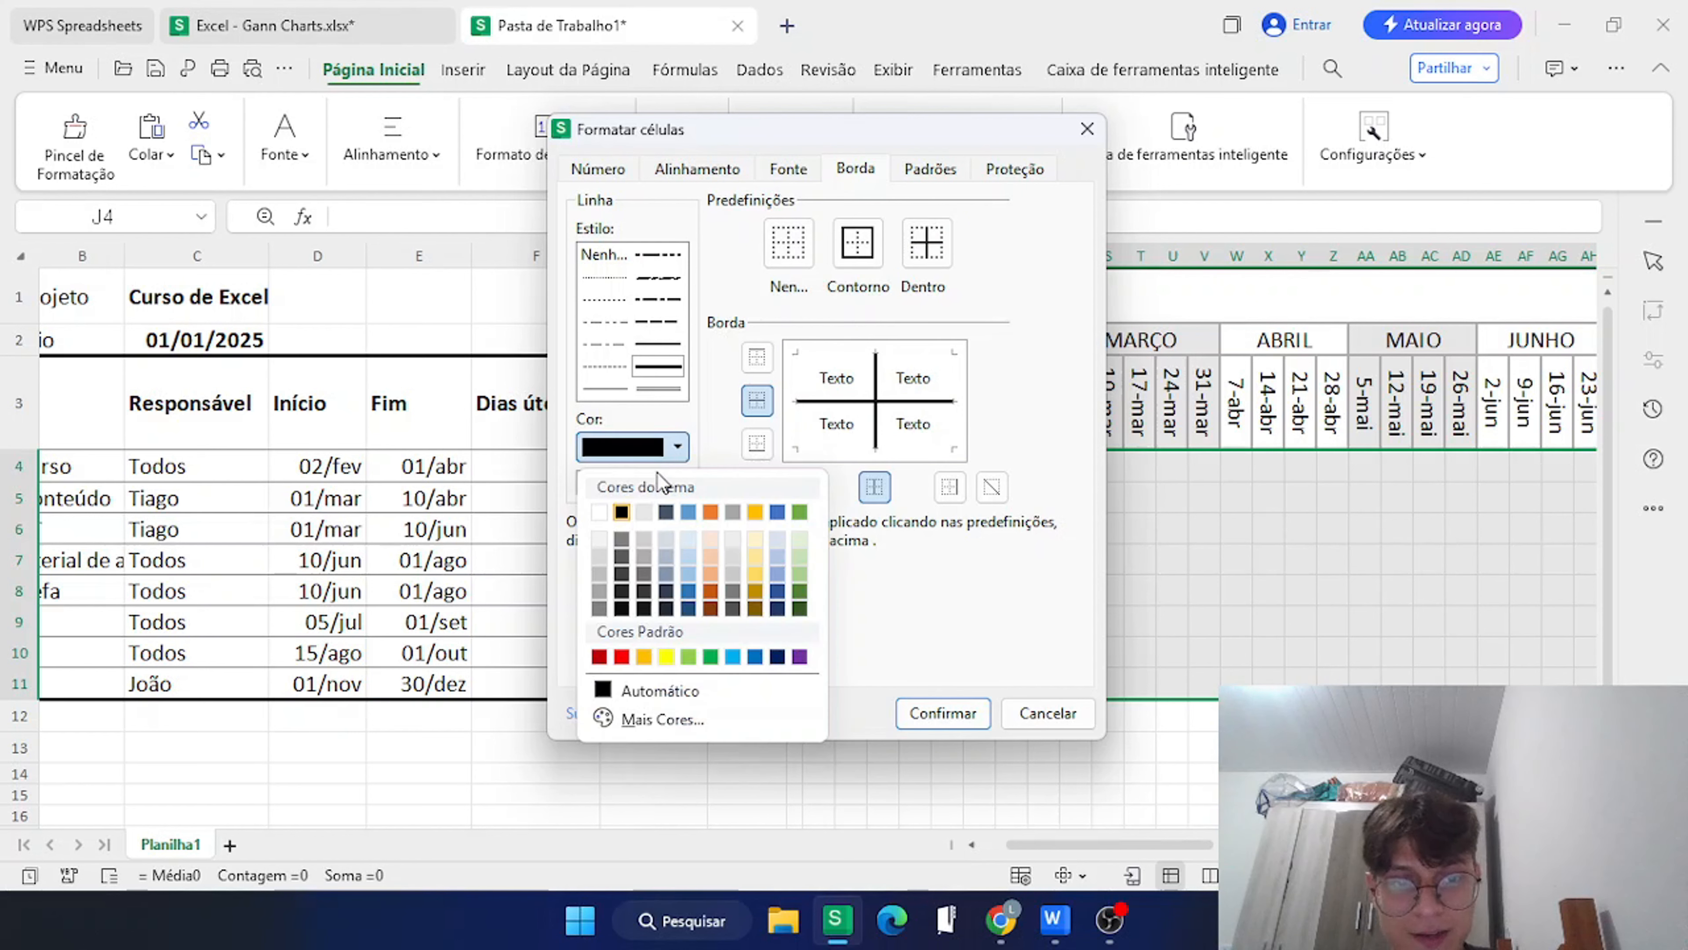
click(643, 512)
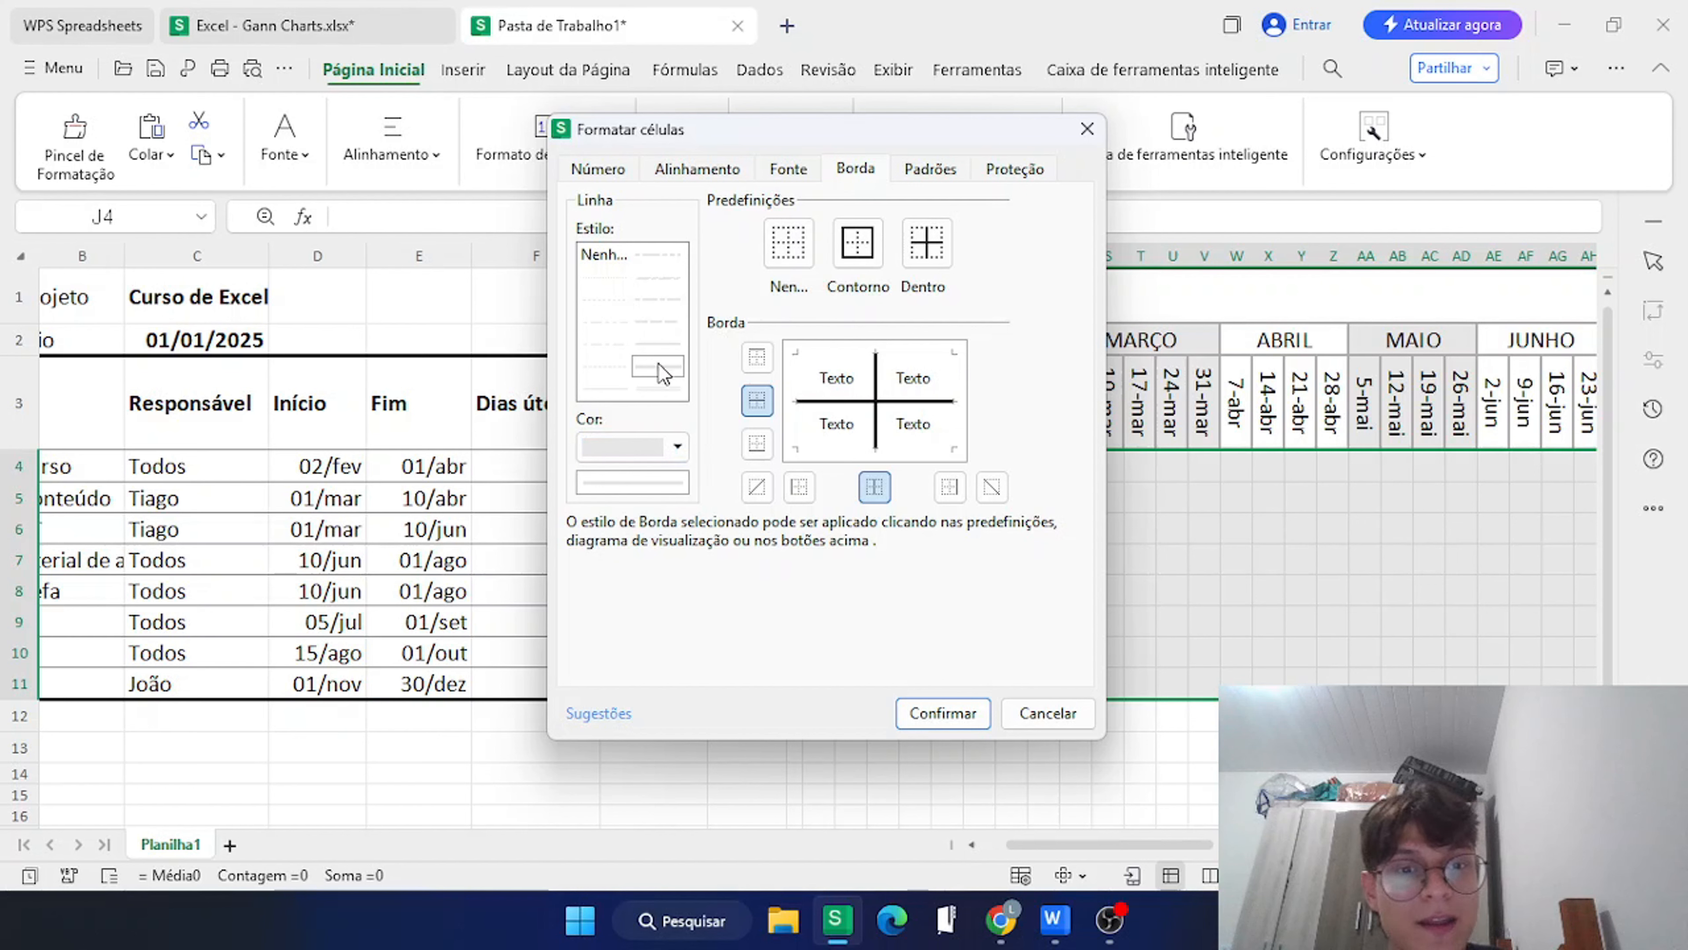
click(605, 388)
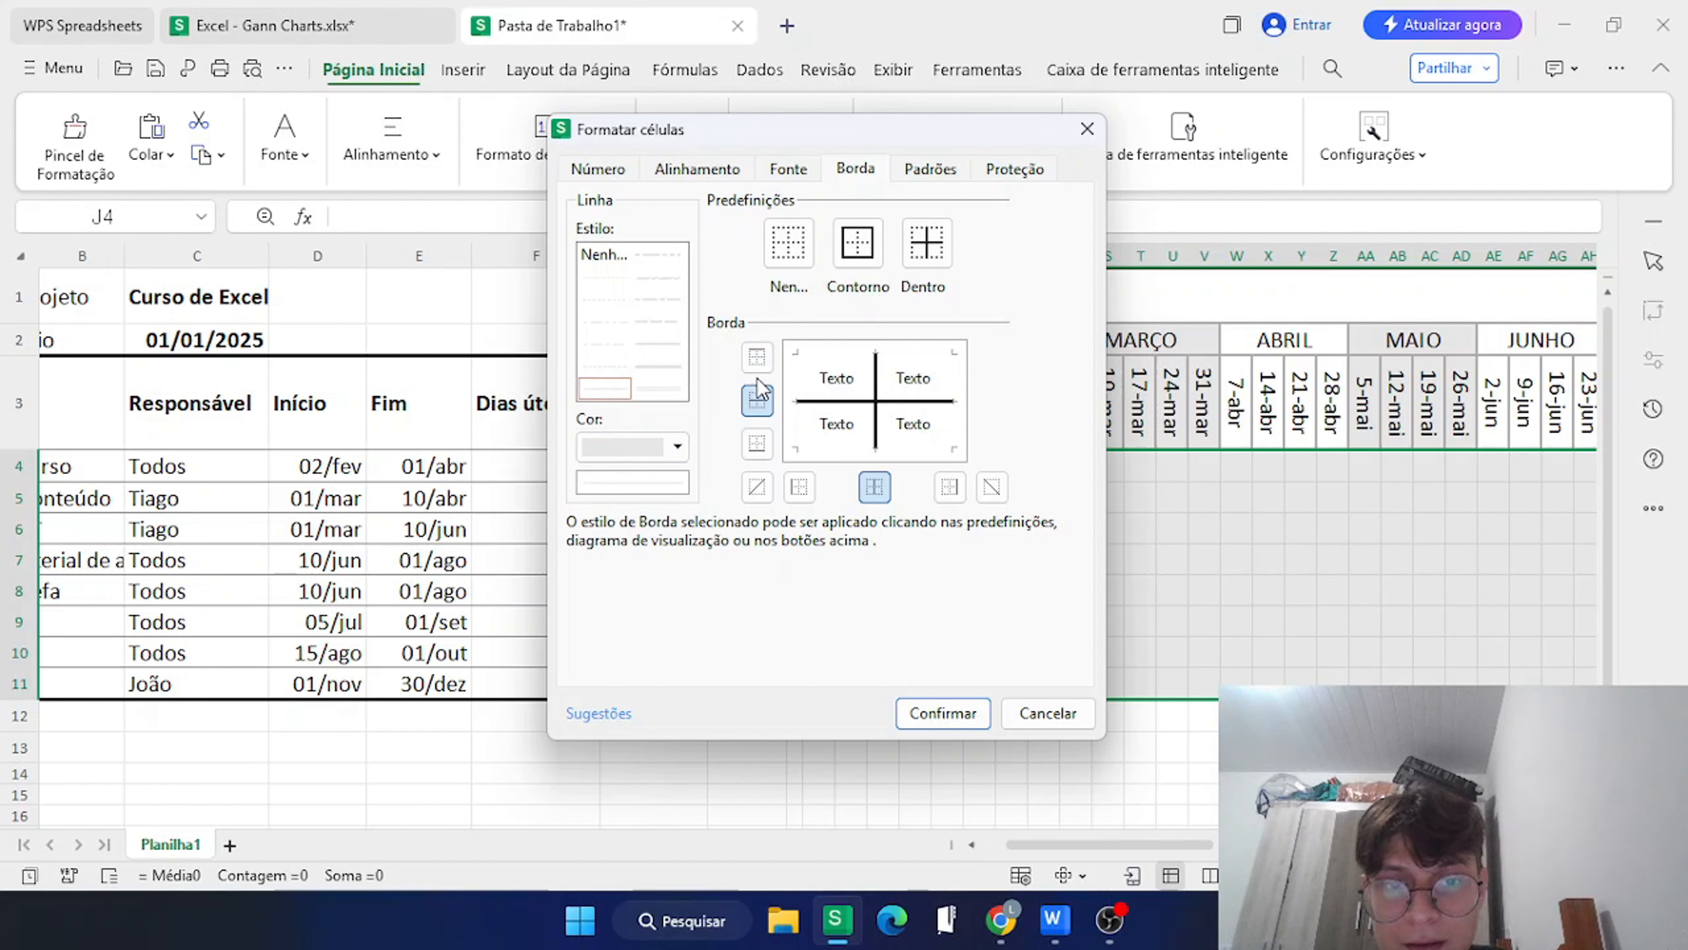
click(758, 401)
click(758, 401)
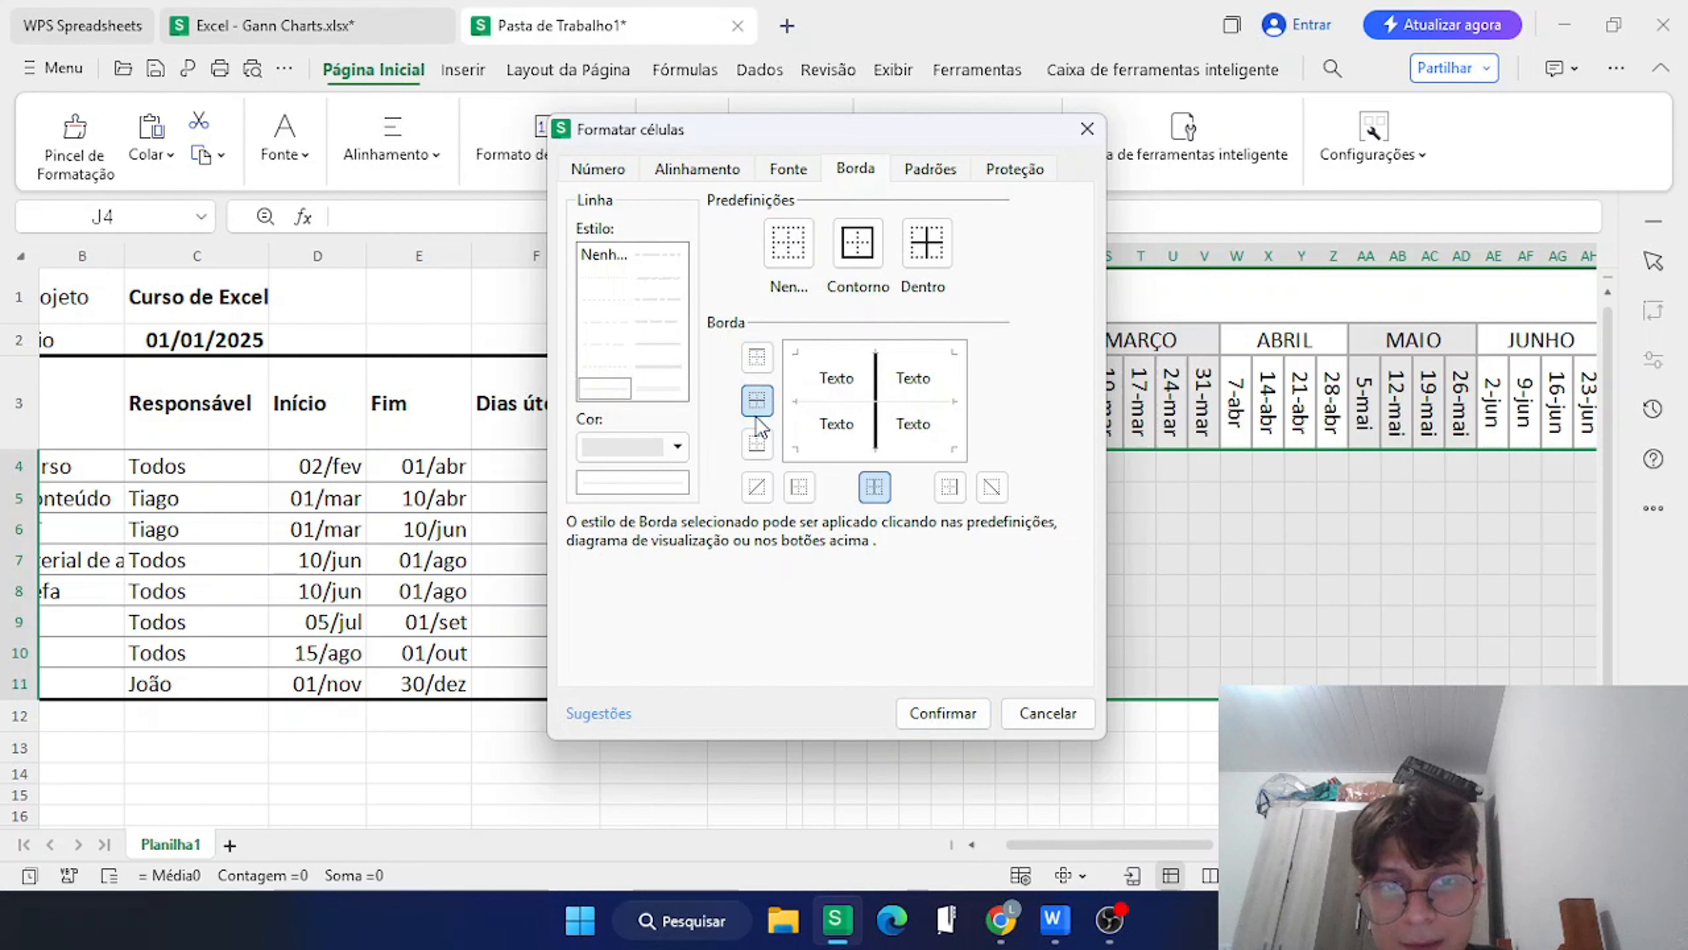
click(757, 443)
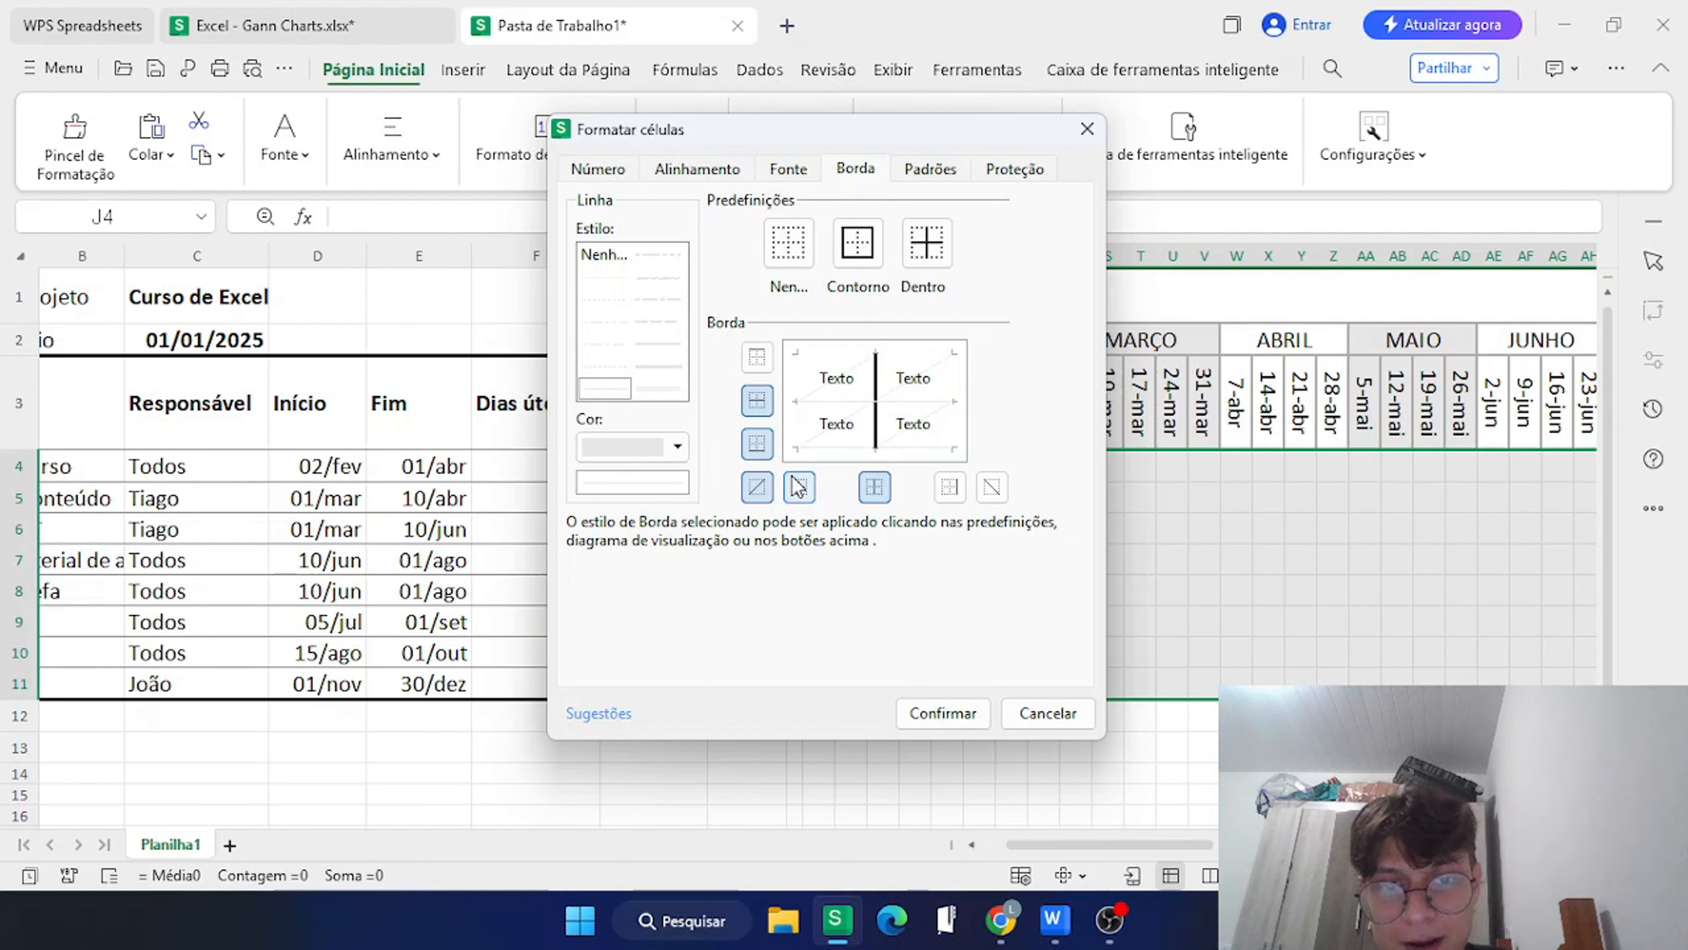
click(799, 486)
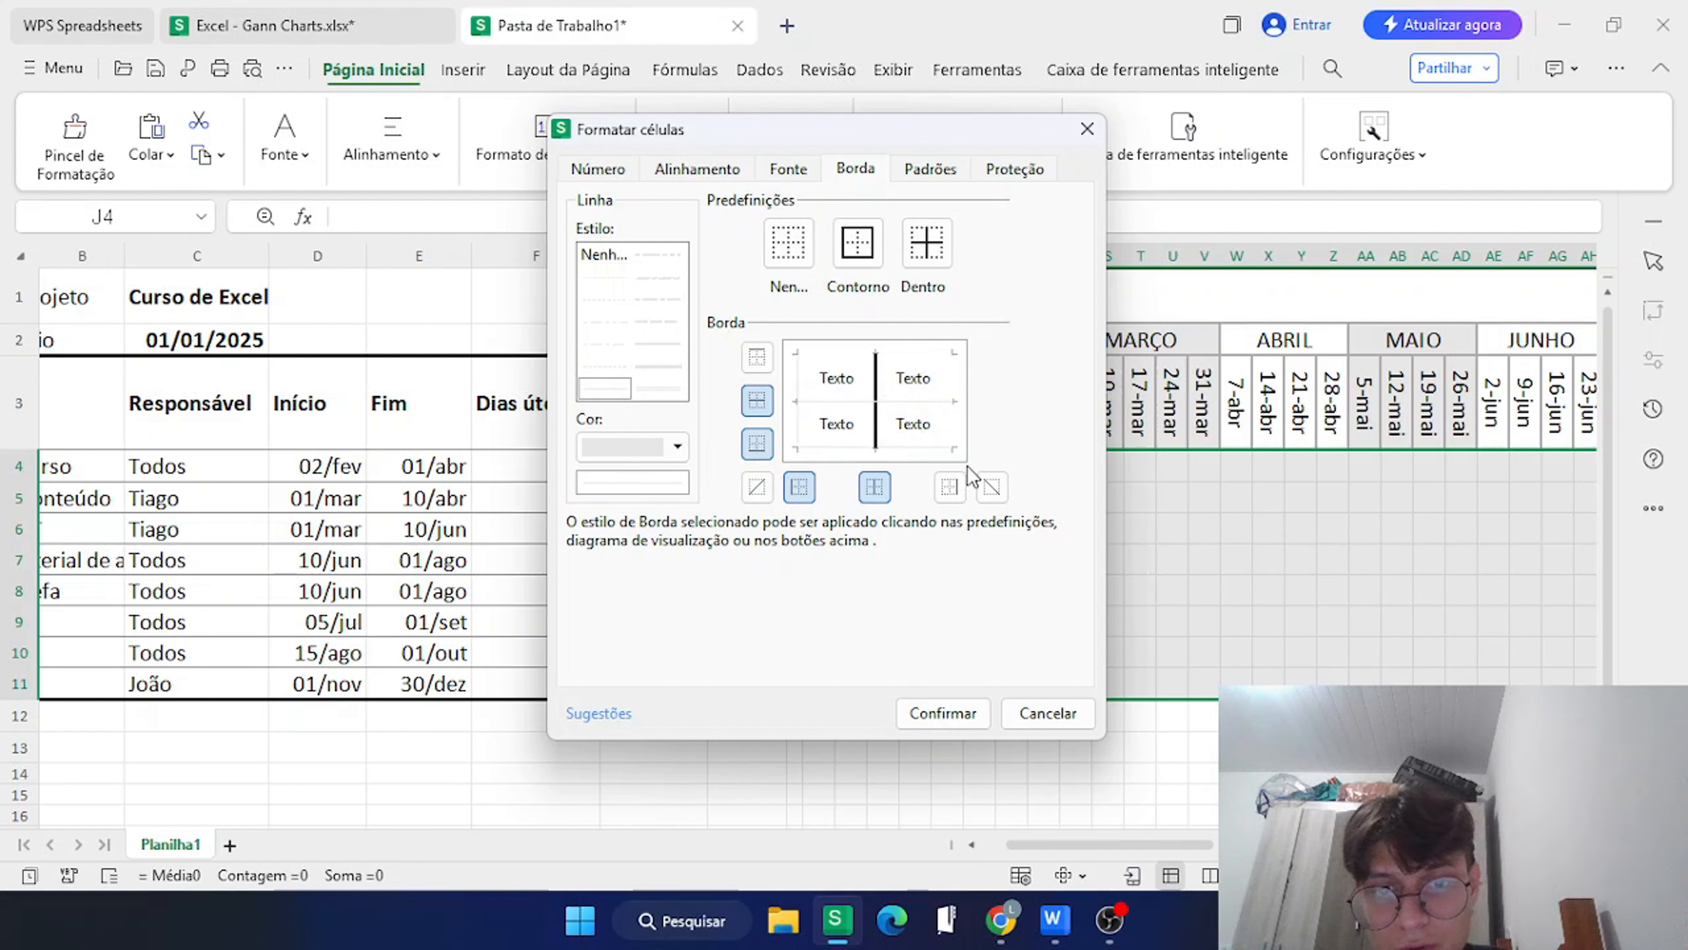
click(949, 487)
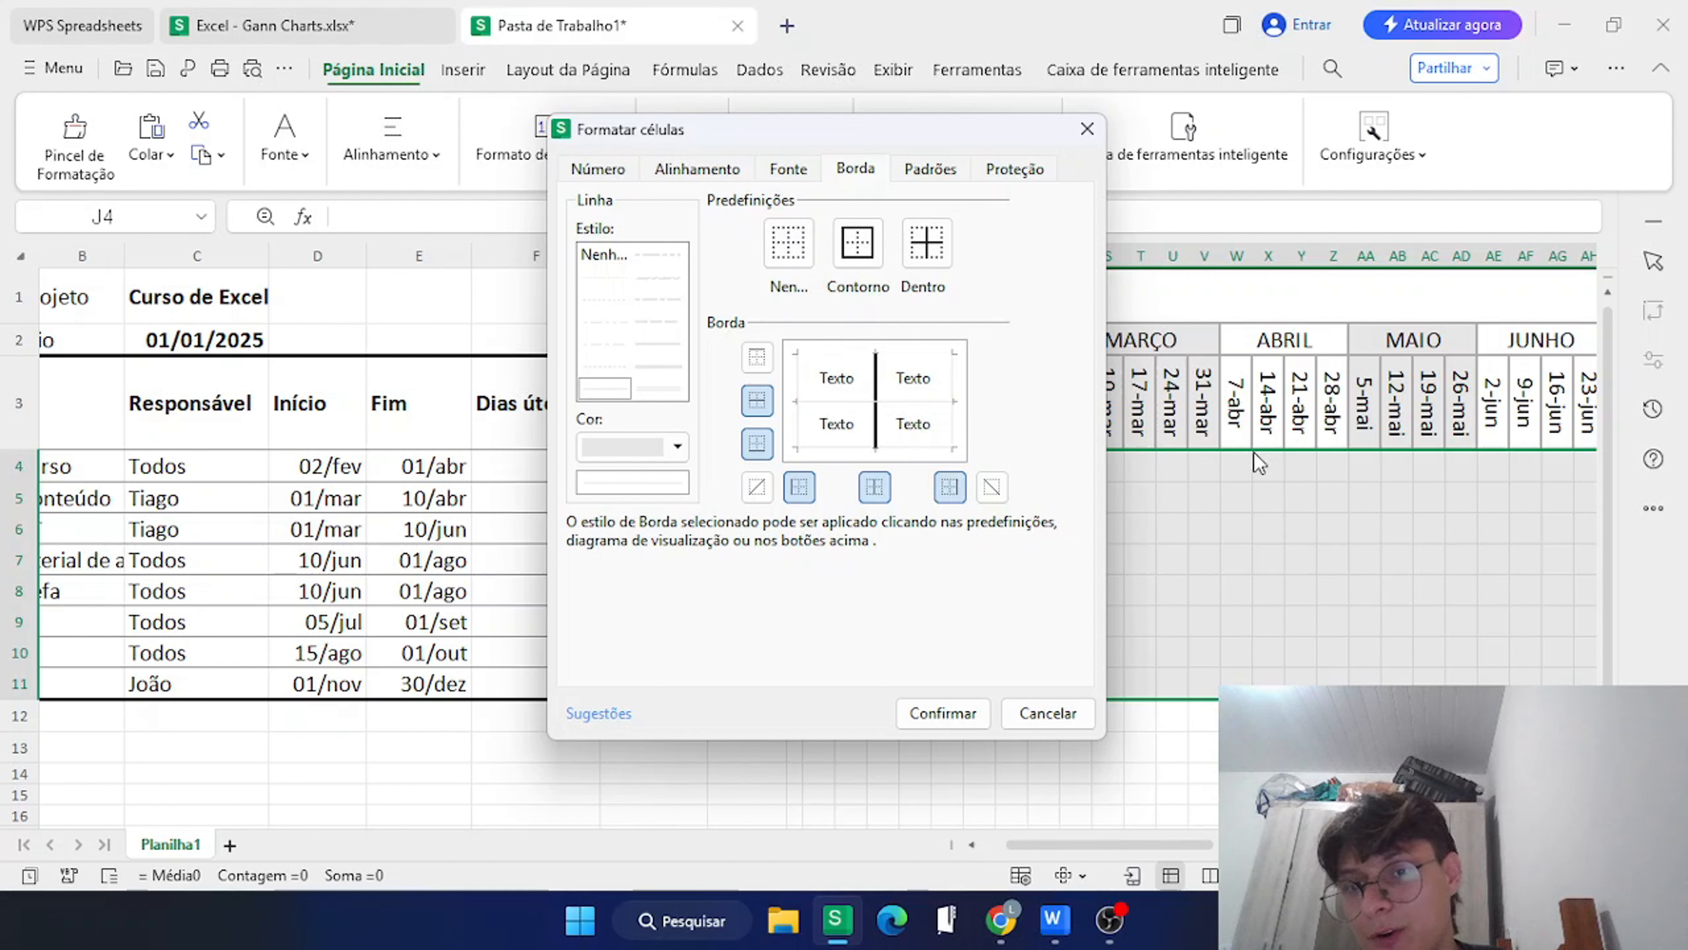
click(876, 488)
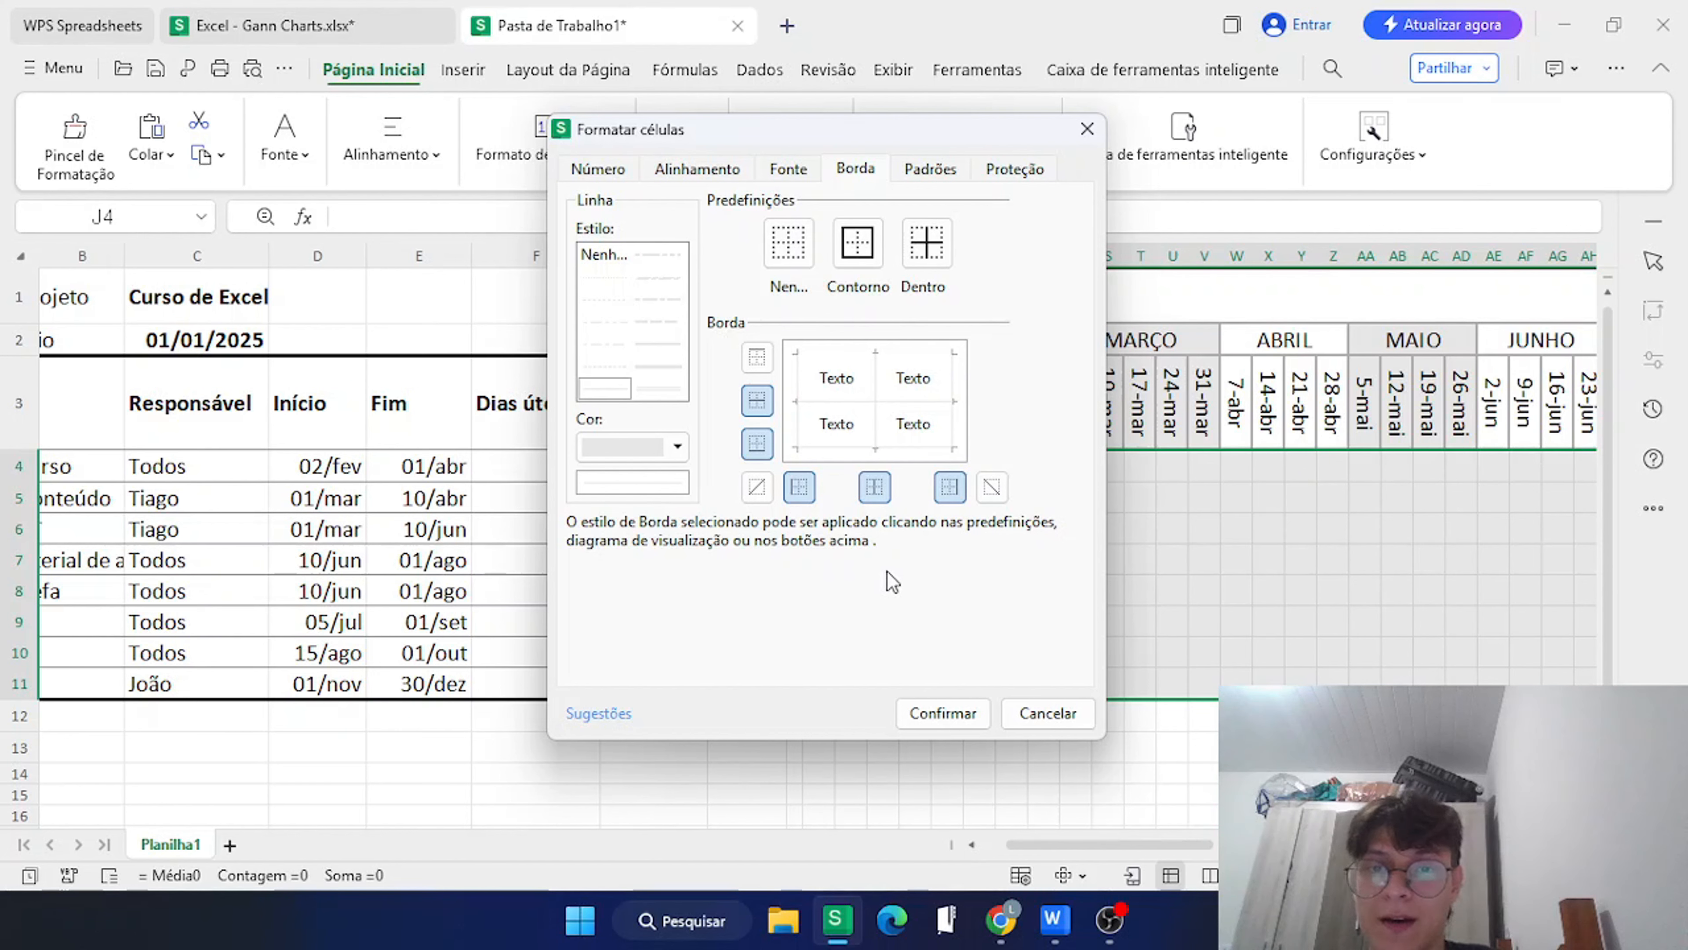
click(955, 719)
click(1040, 615)
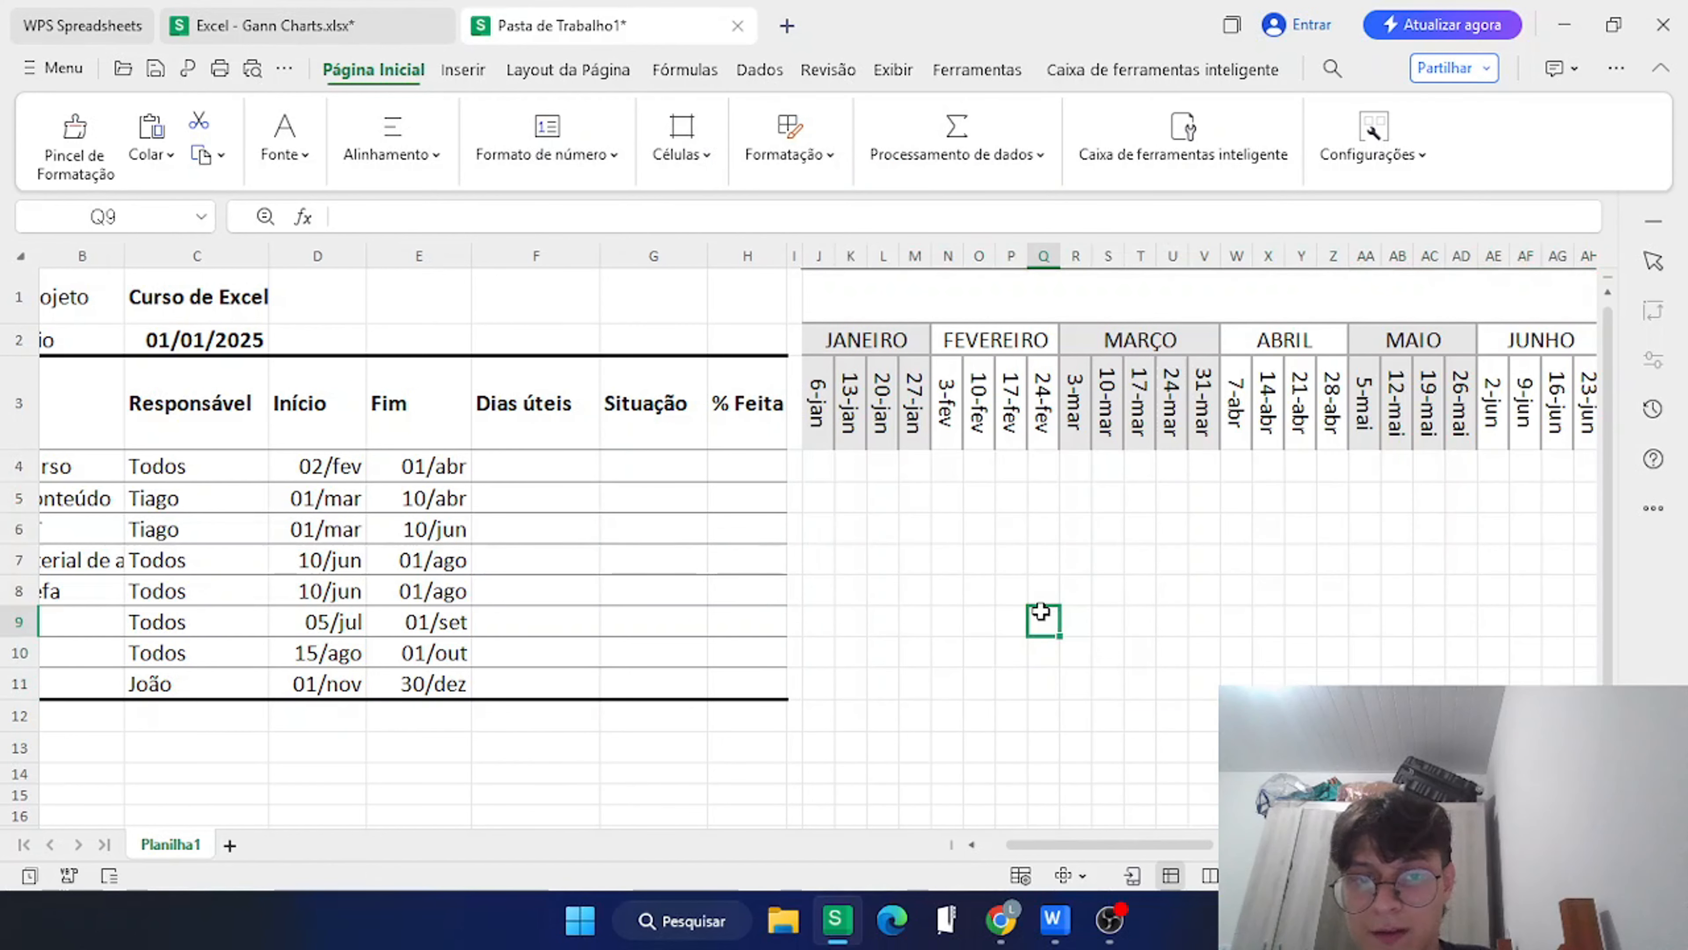
scroll(1041, 612, right, 10)
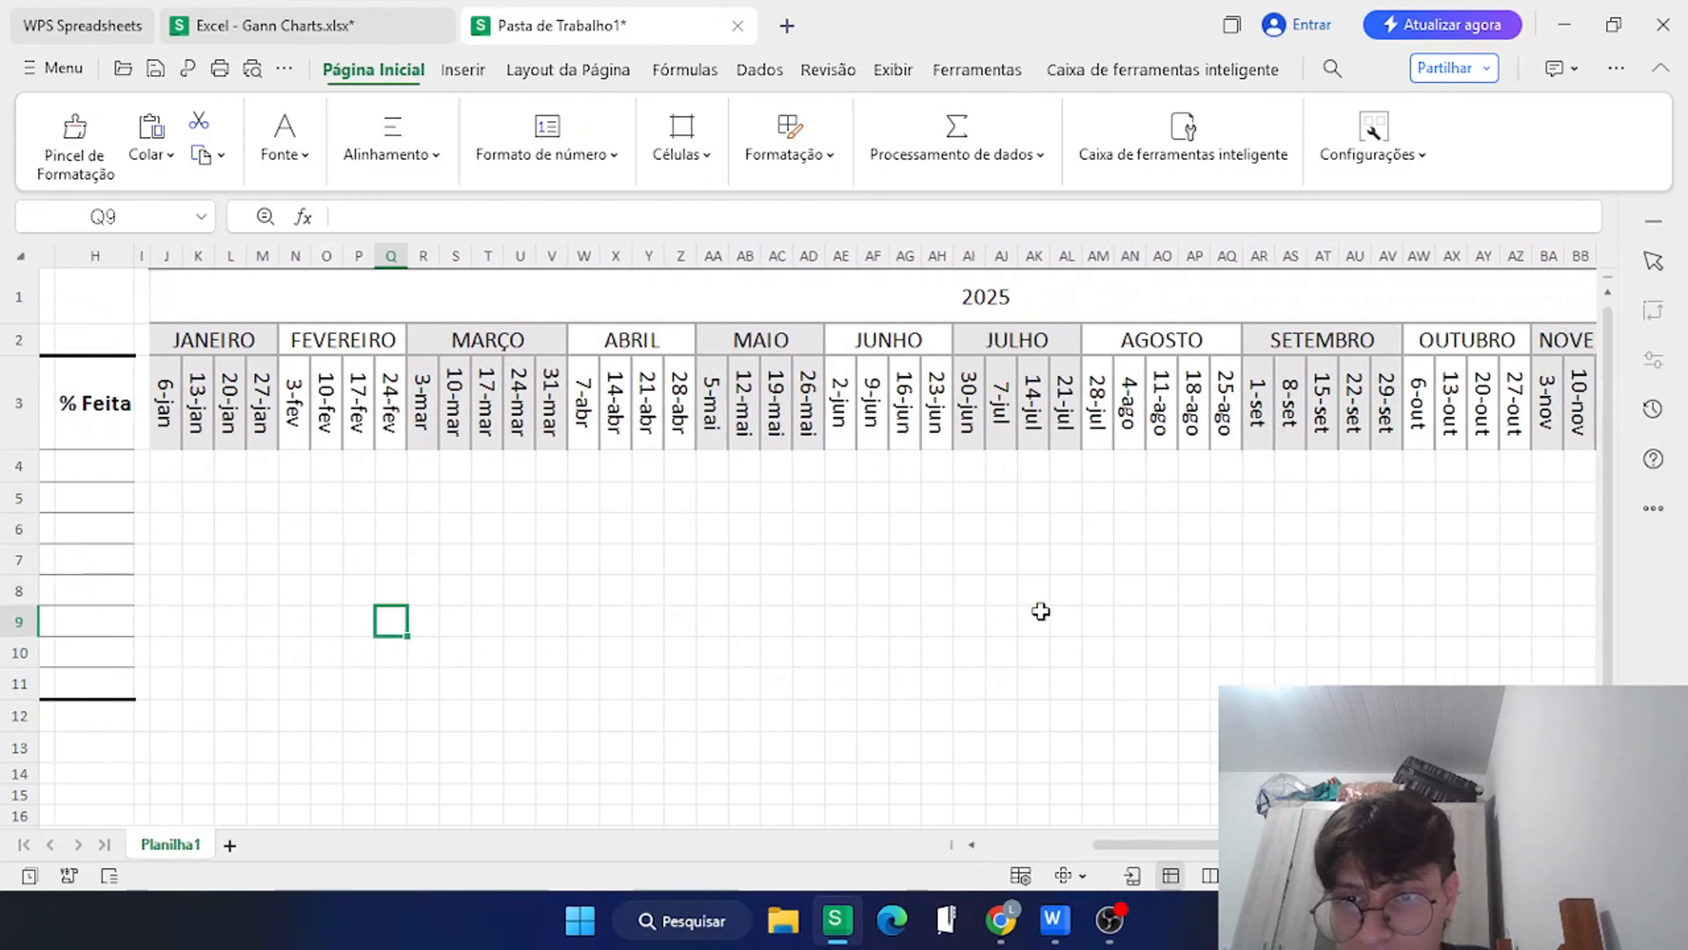
Calculate the first activity's working days in F4 with =DIATRABALHOTOTAL(D4;E4), using its start and end dates.
scroll(1041, 612, left, 10)
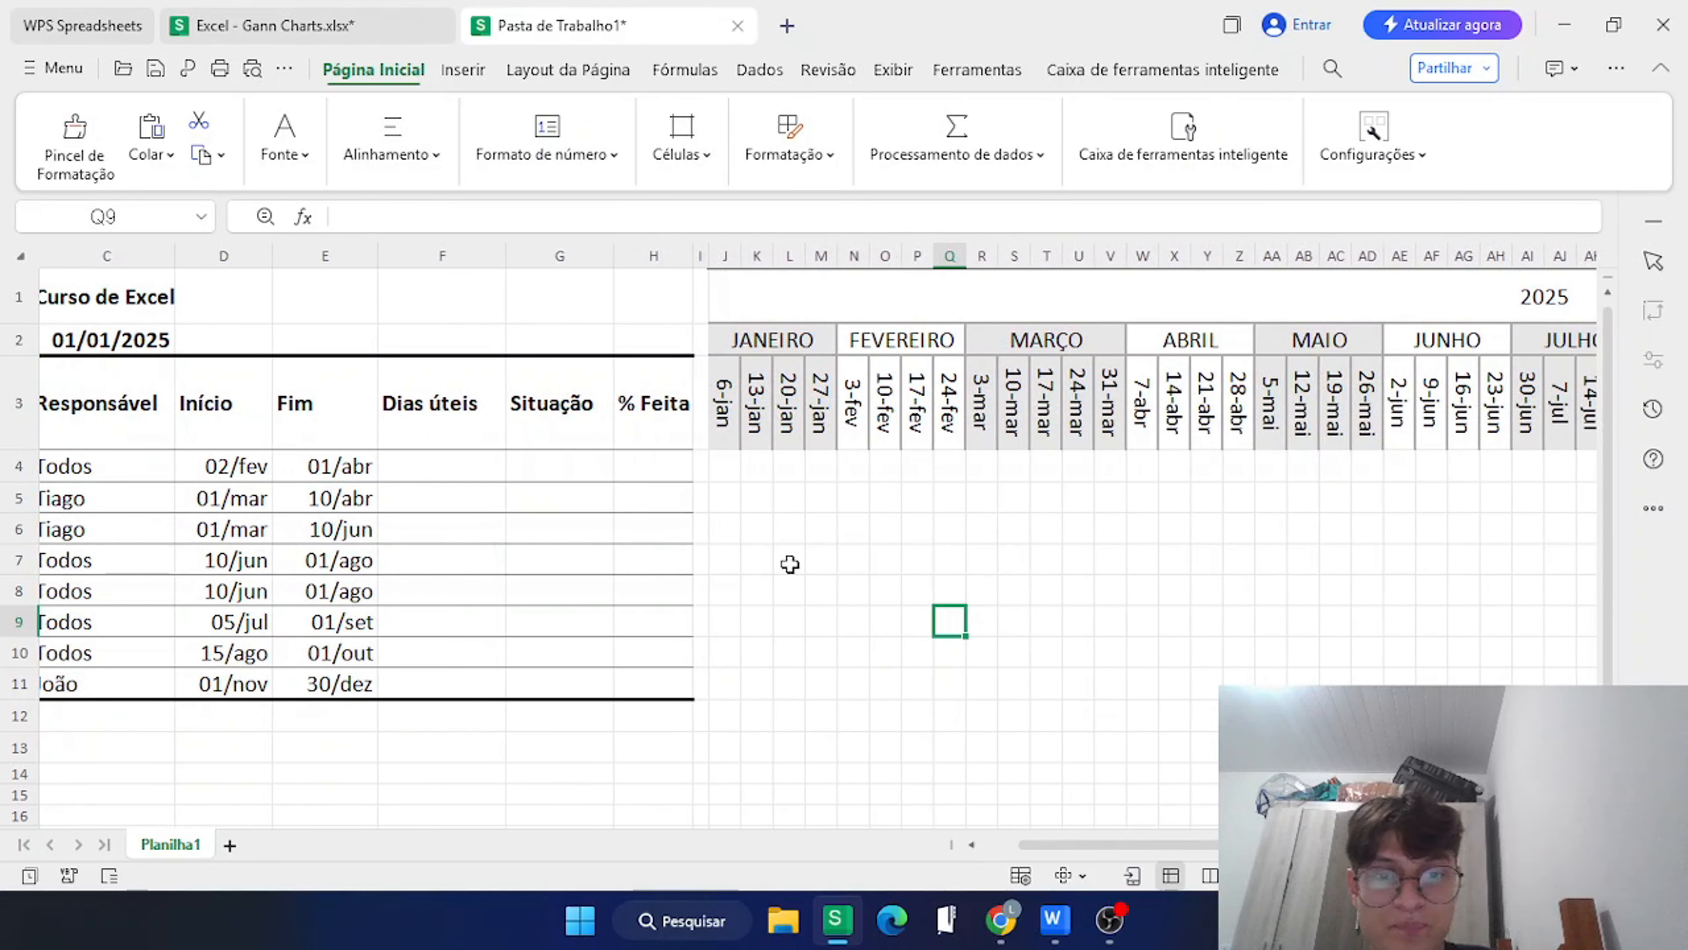
click(811, 556)
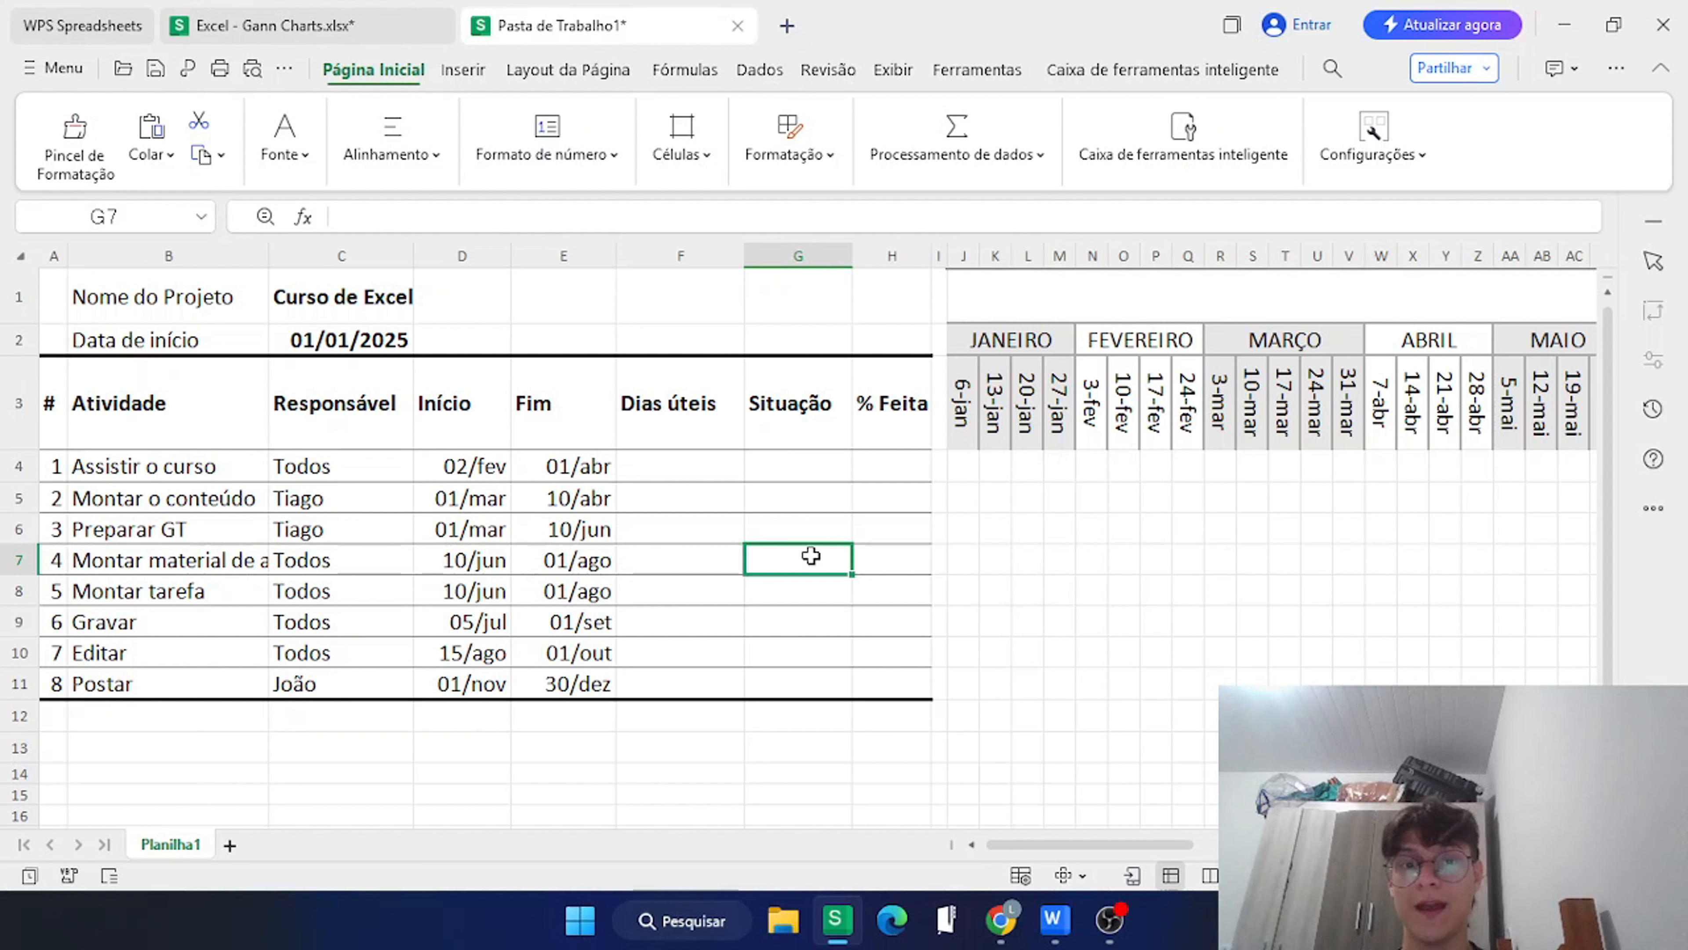
click(689, 471)
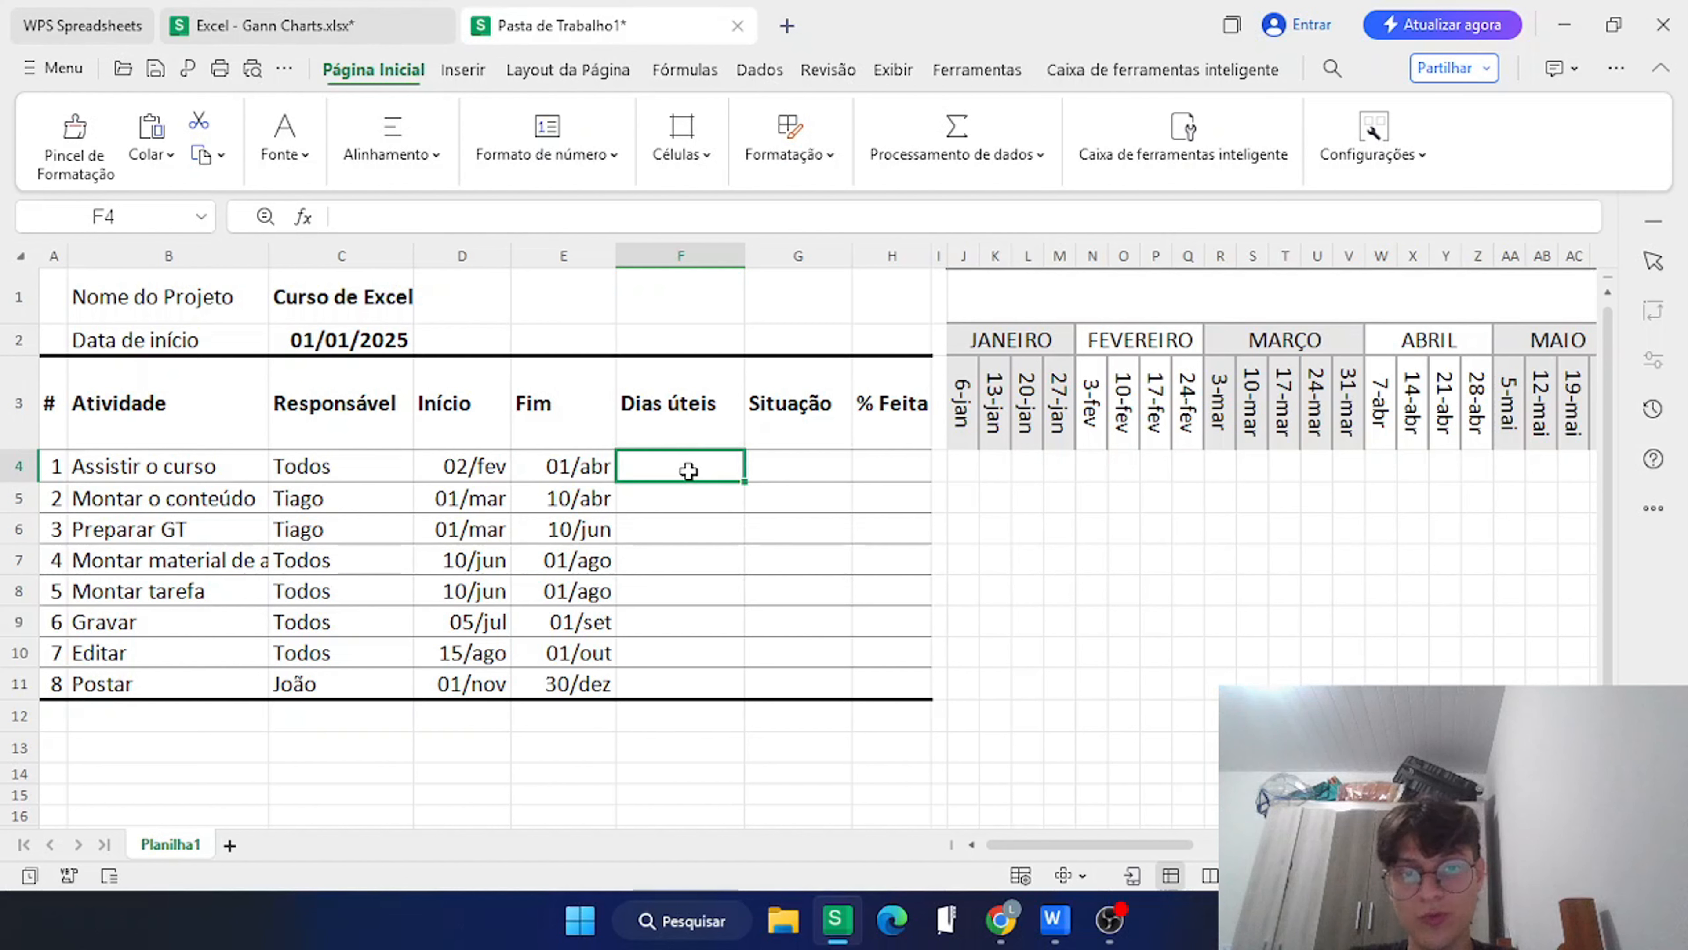
double_click(689, 467)
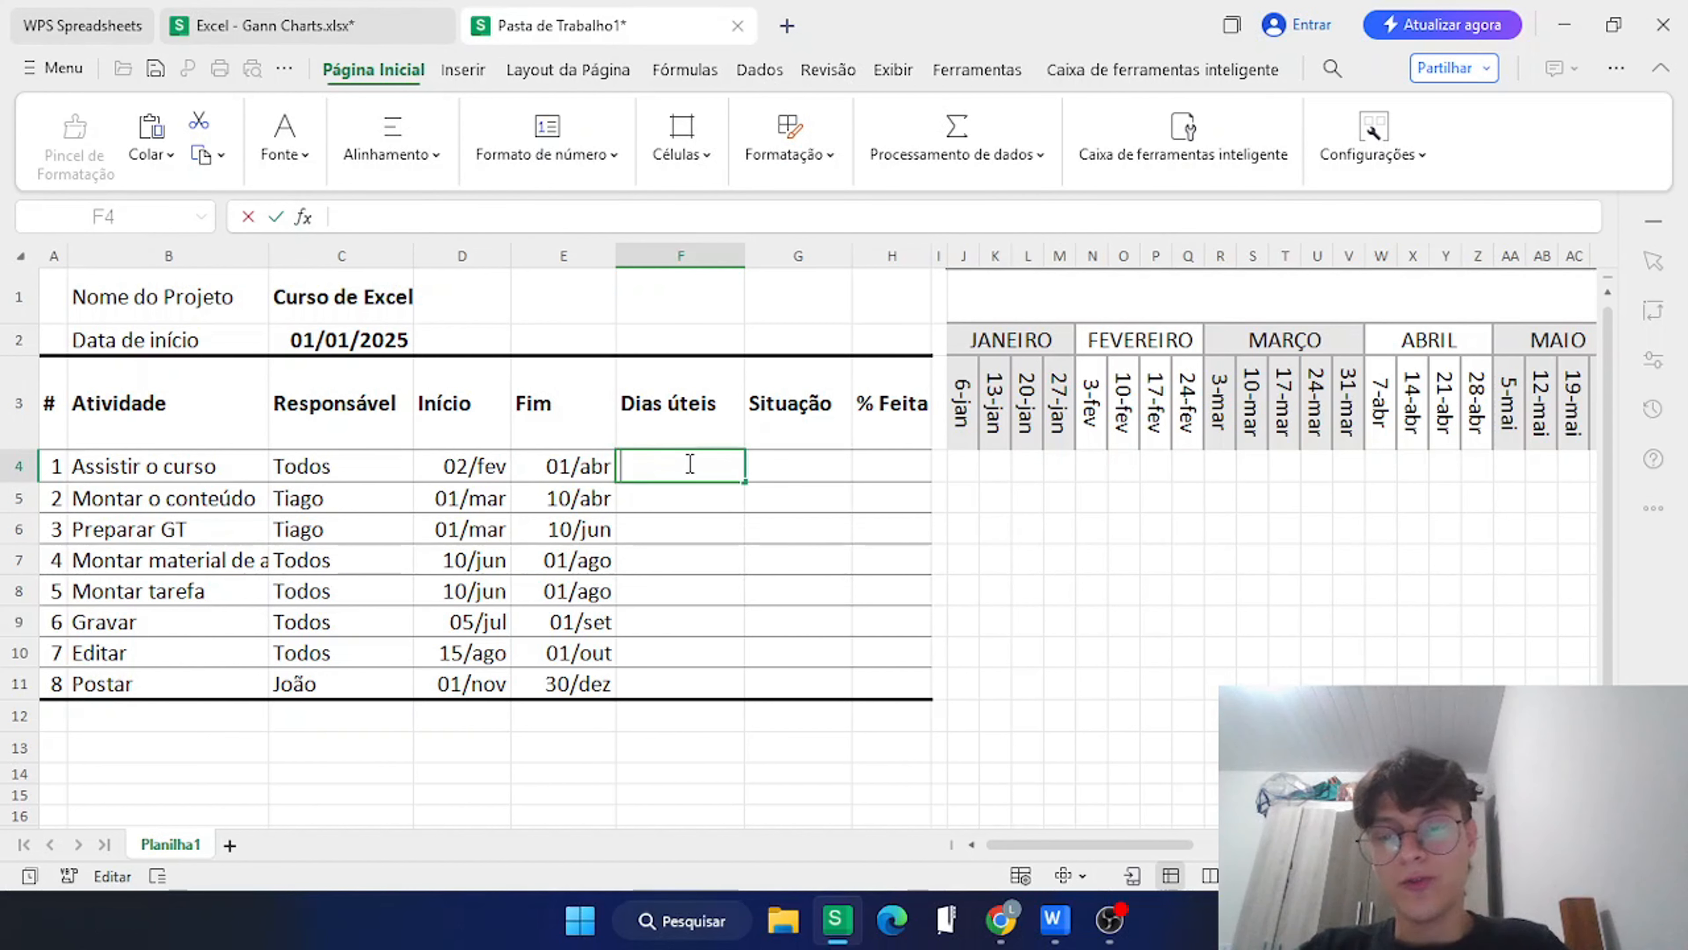
text(=dia)
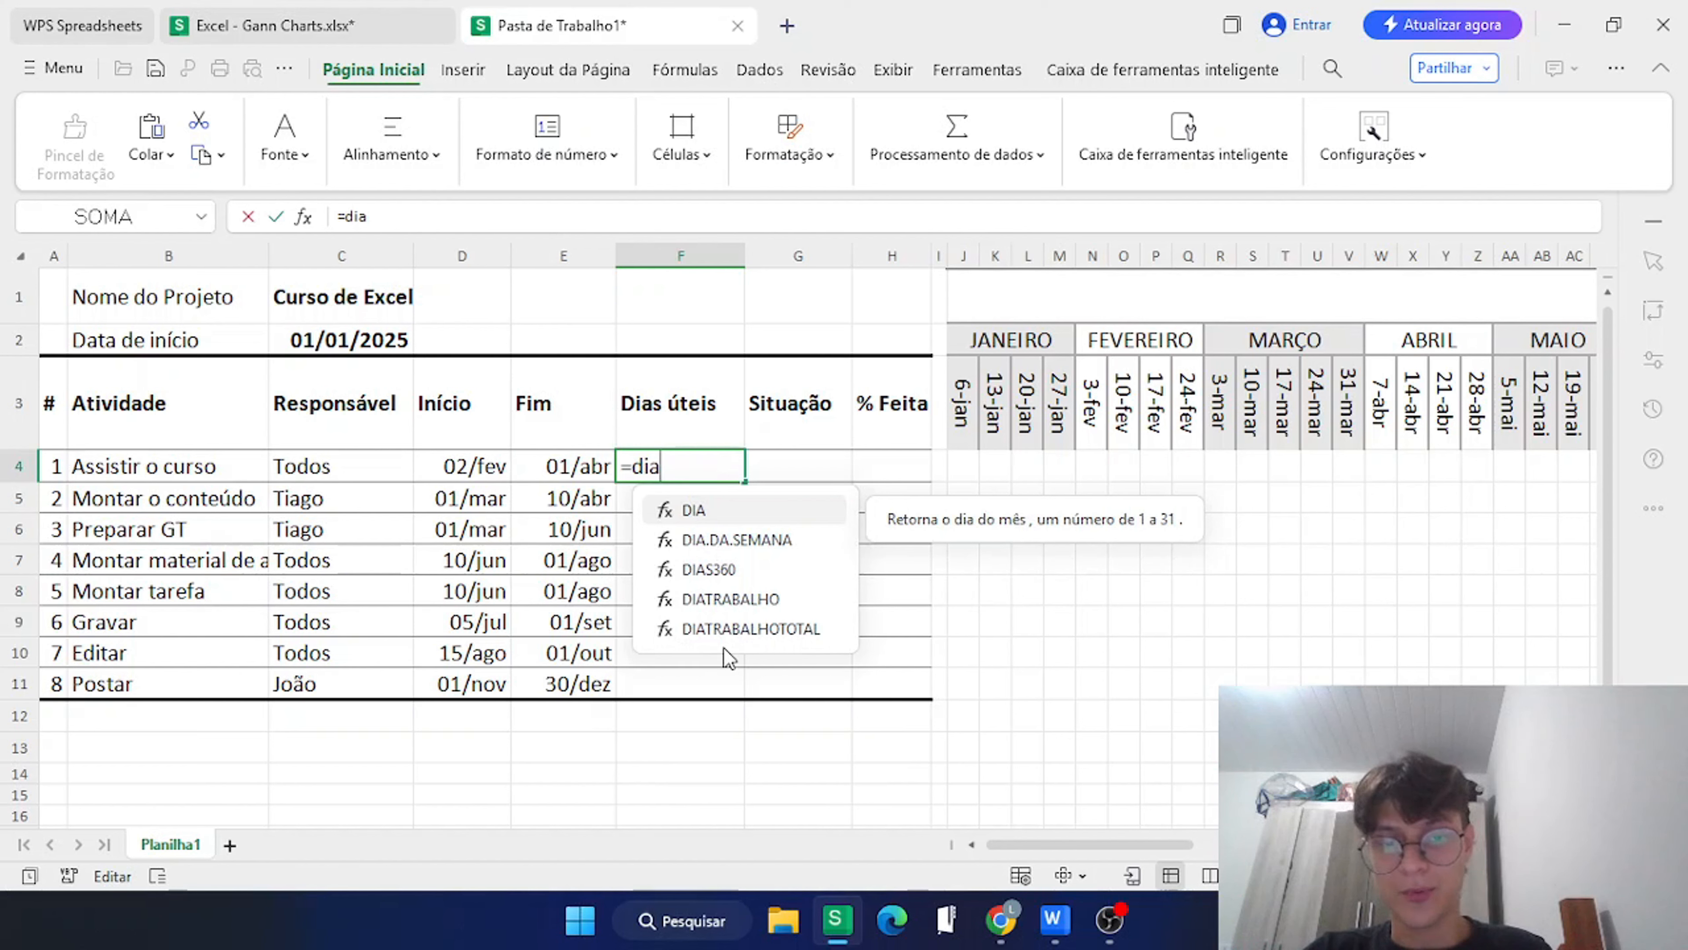
double_click(727, 634)
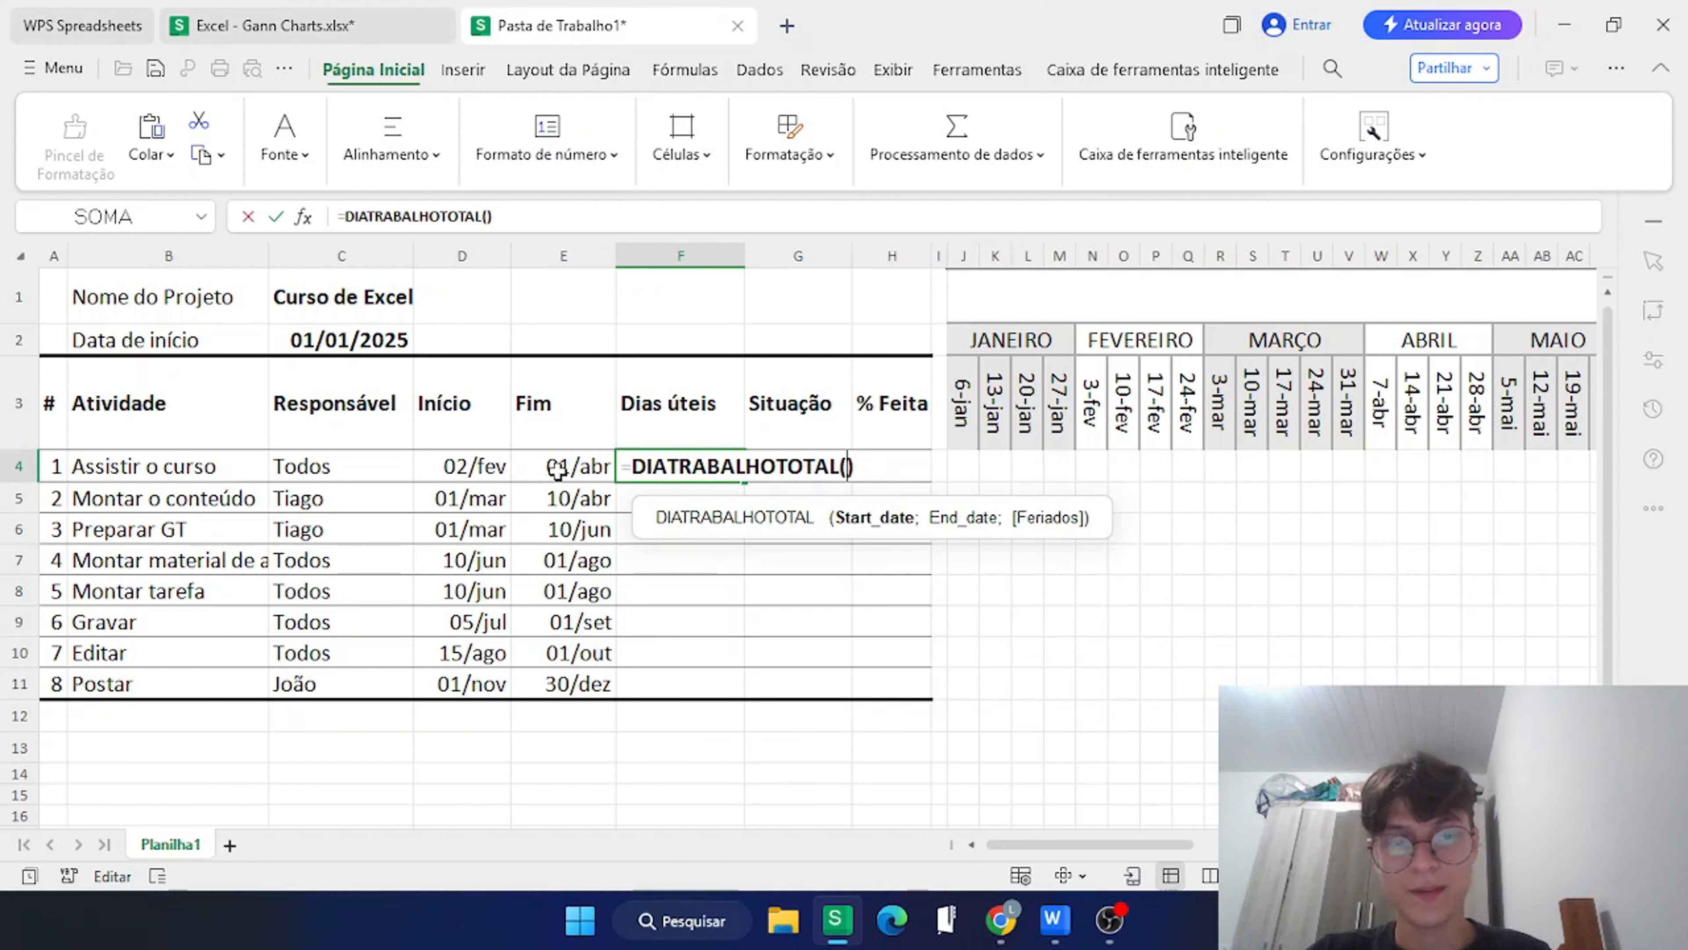
click(513, 470)
click(505, 468)
text(;)
click(537, 466)
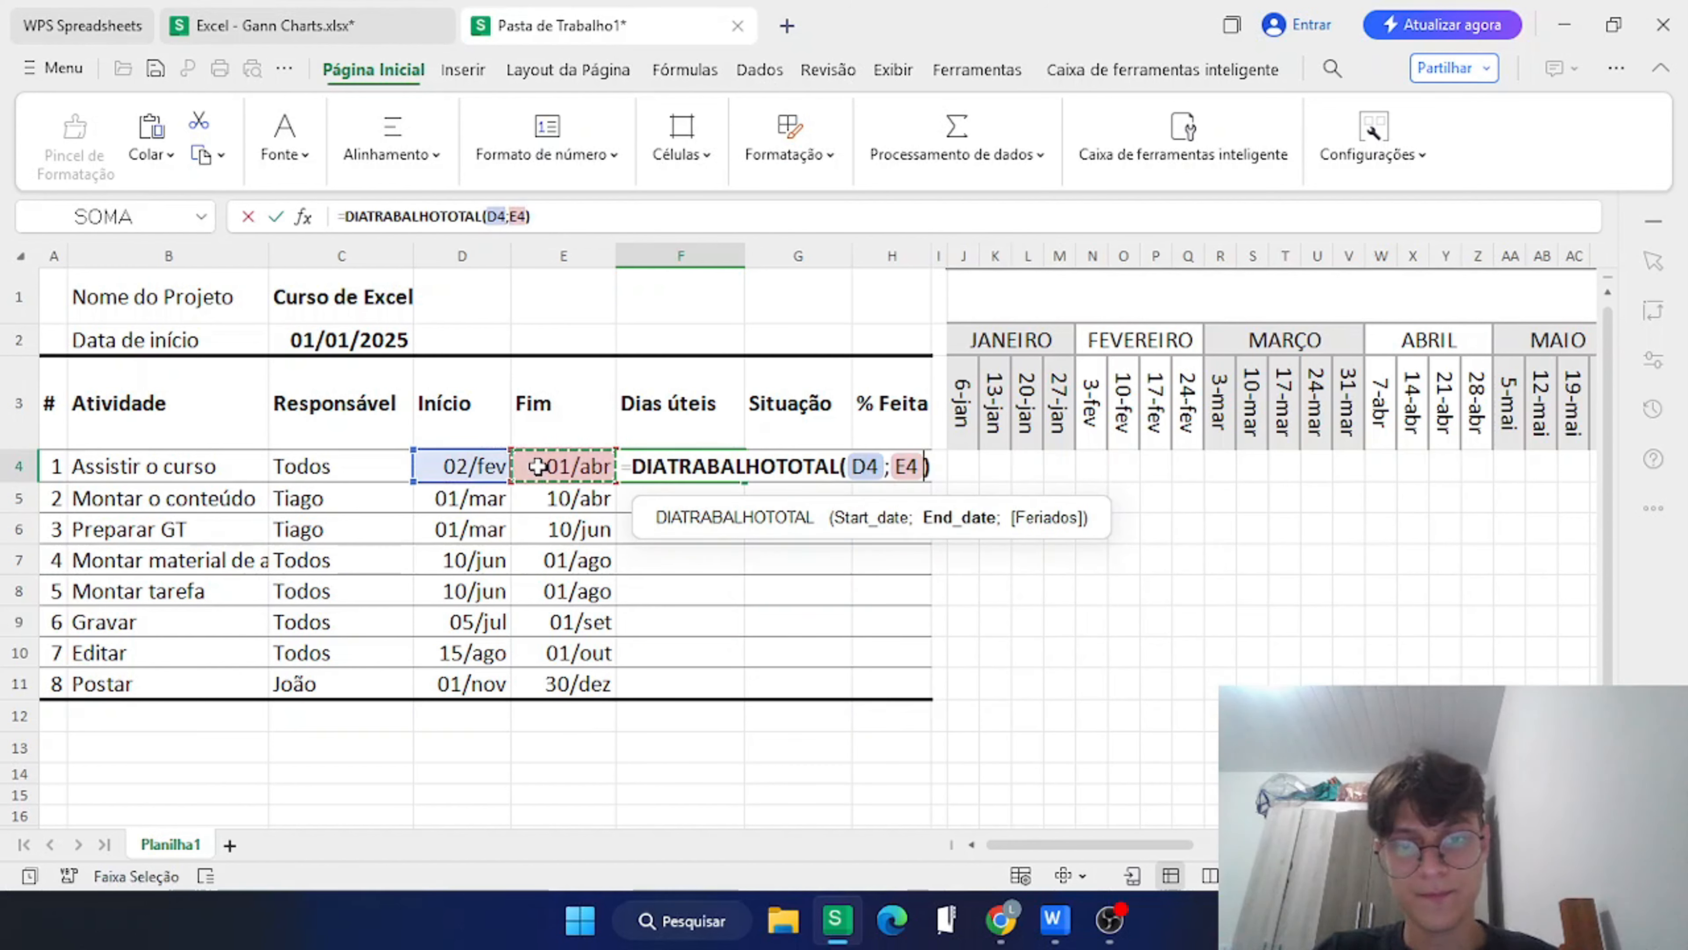
key(Return)
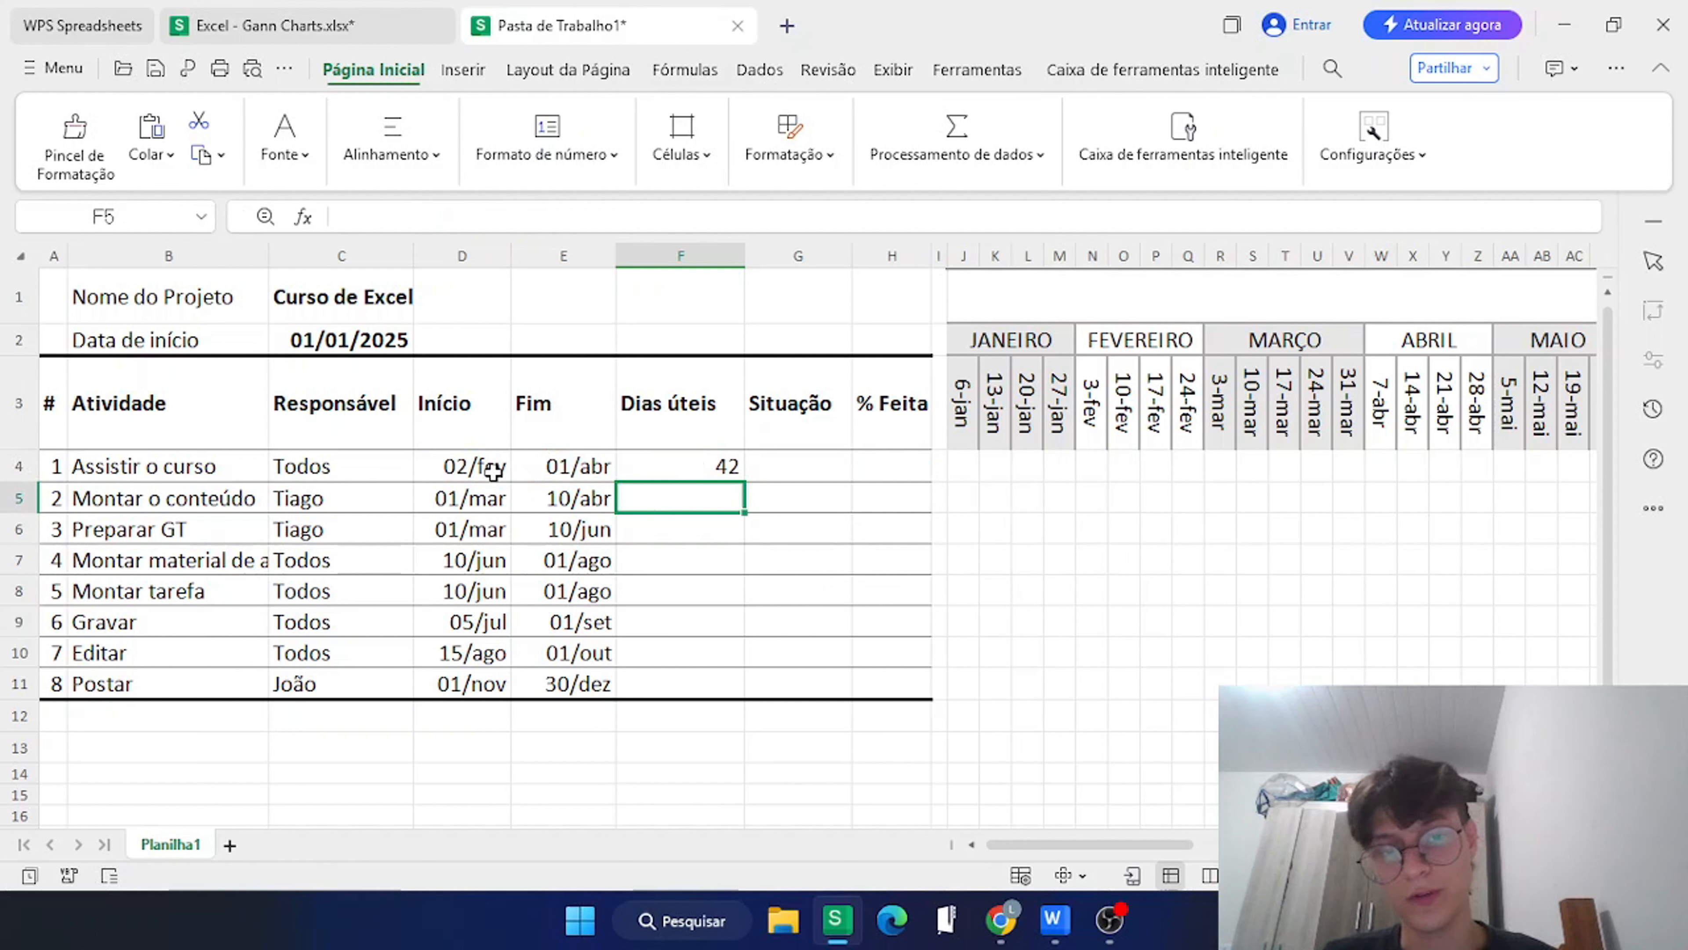
Wrap the F4 formula in a blank check so it reads =SE(D4="";"";DIATRABALHOTOTAL(D4;E4)).
click(658, 469)
double_click(659, 469)
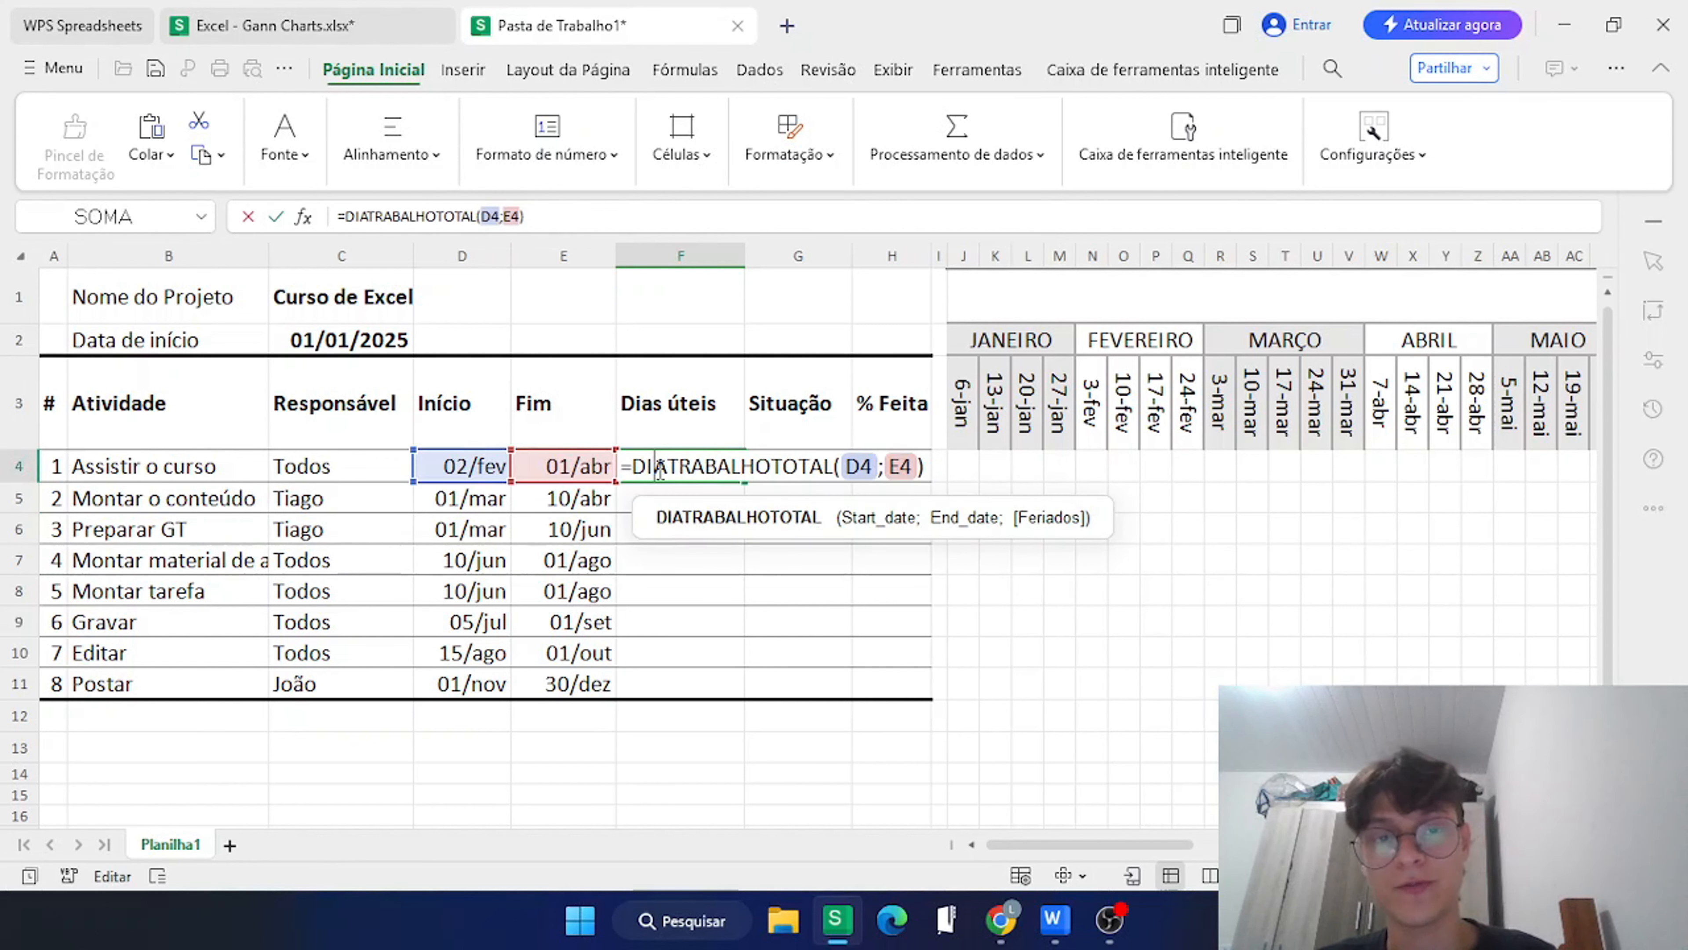
click(639, 470)
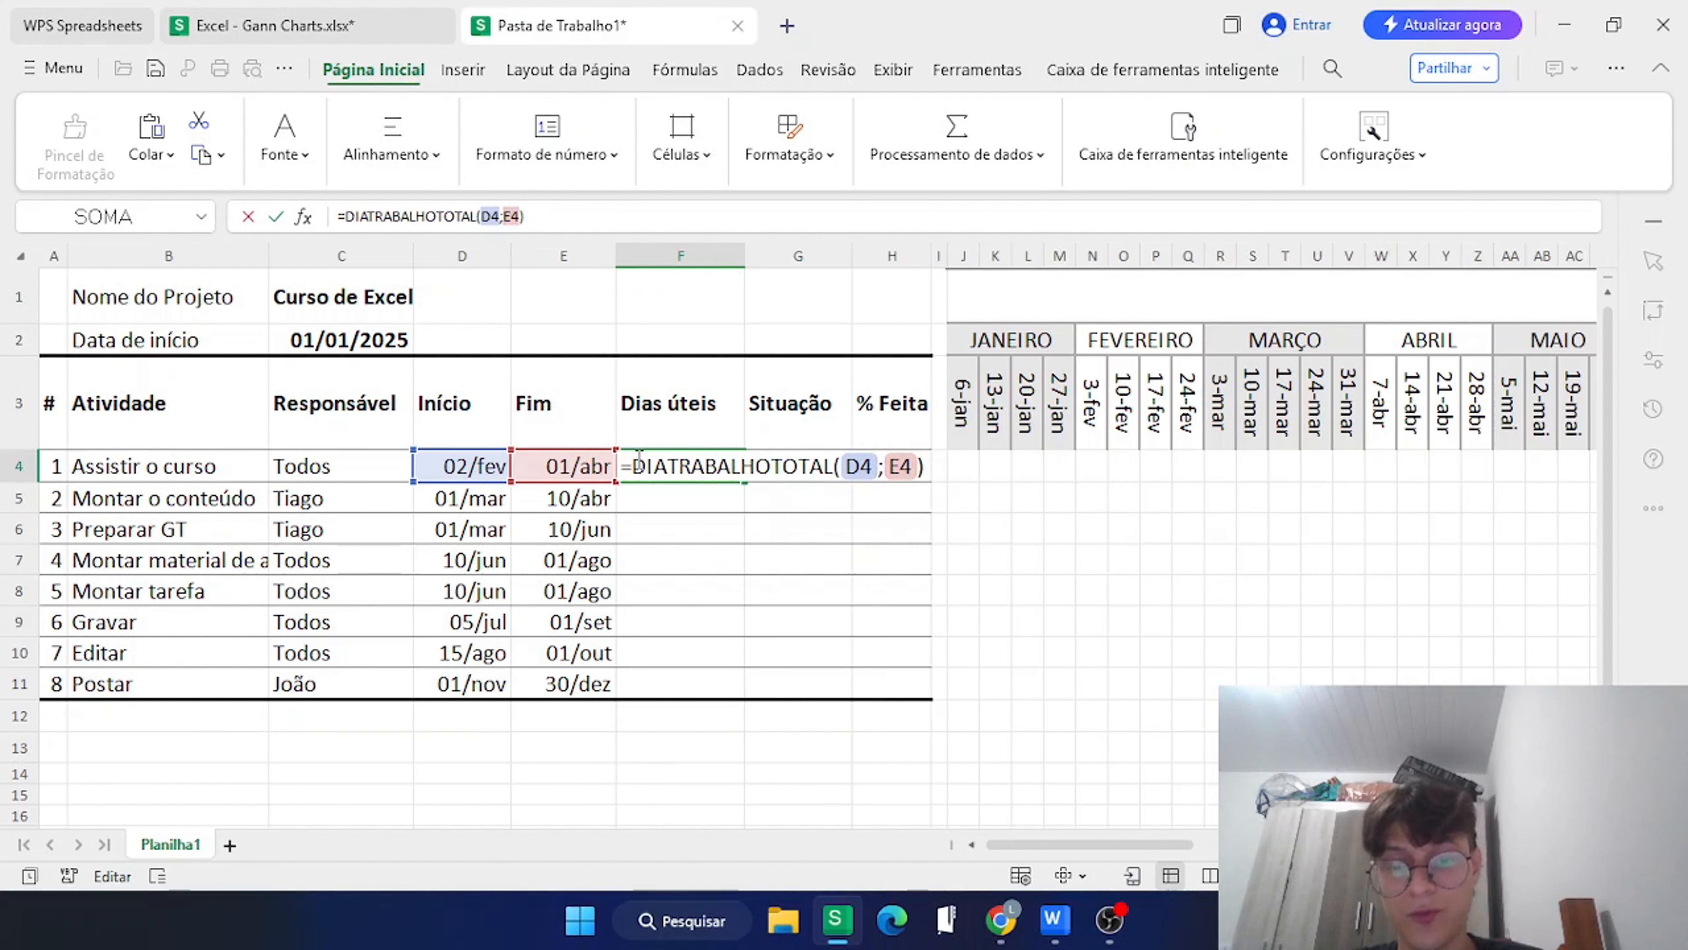
text(se()
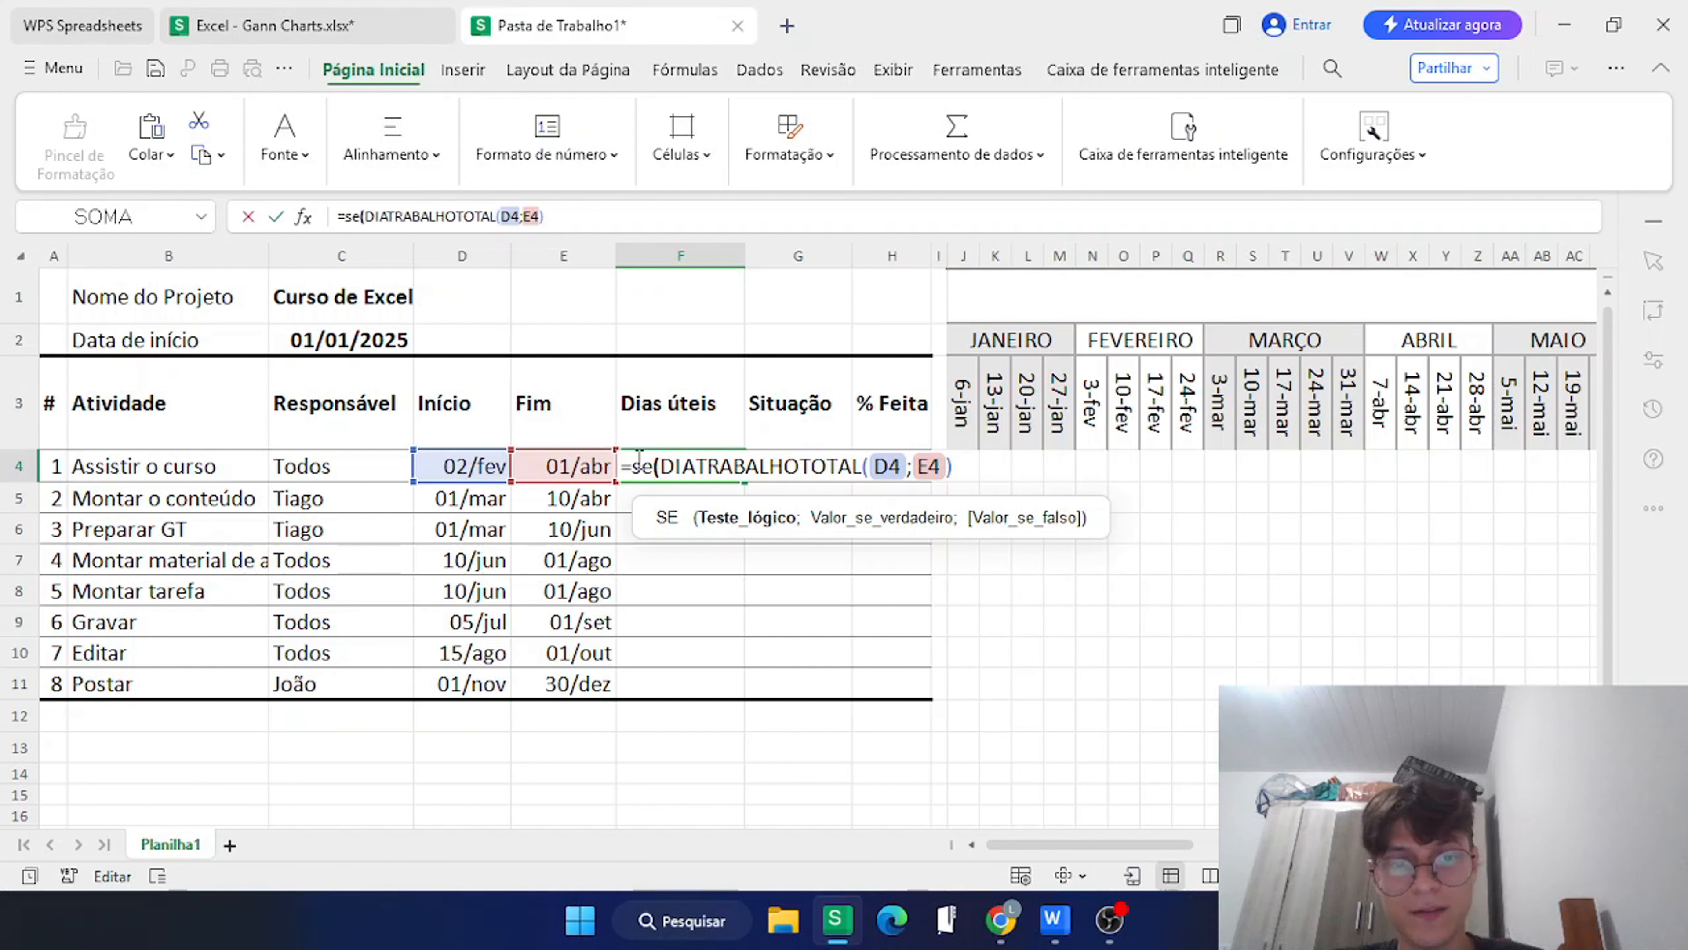
click(476, 470)
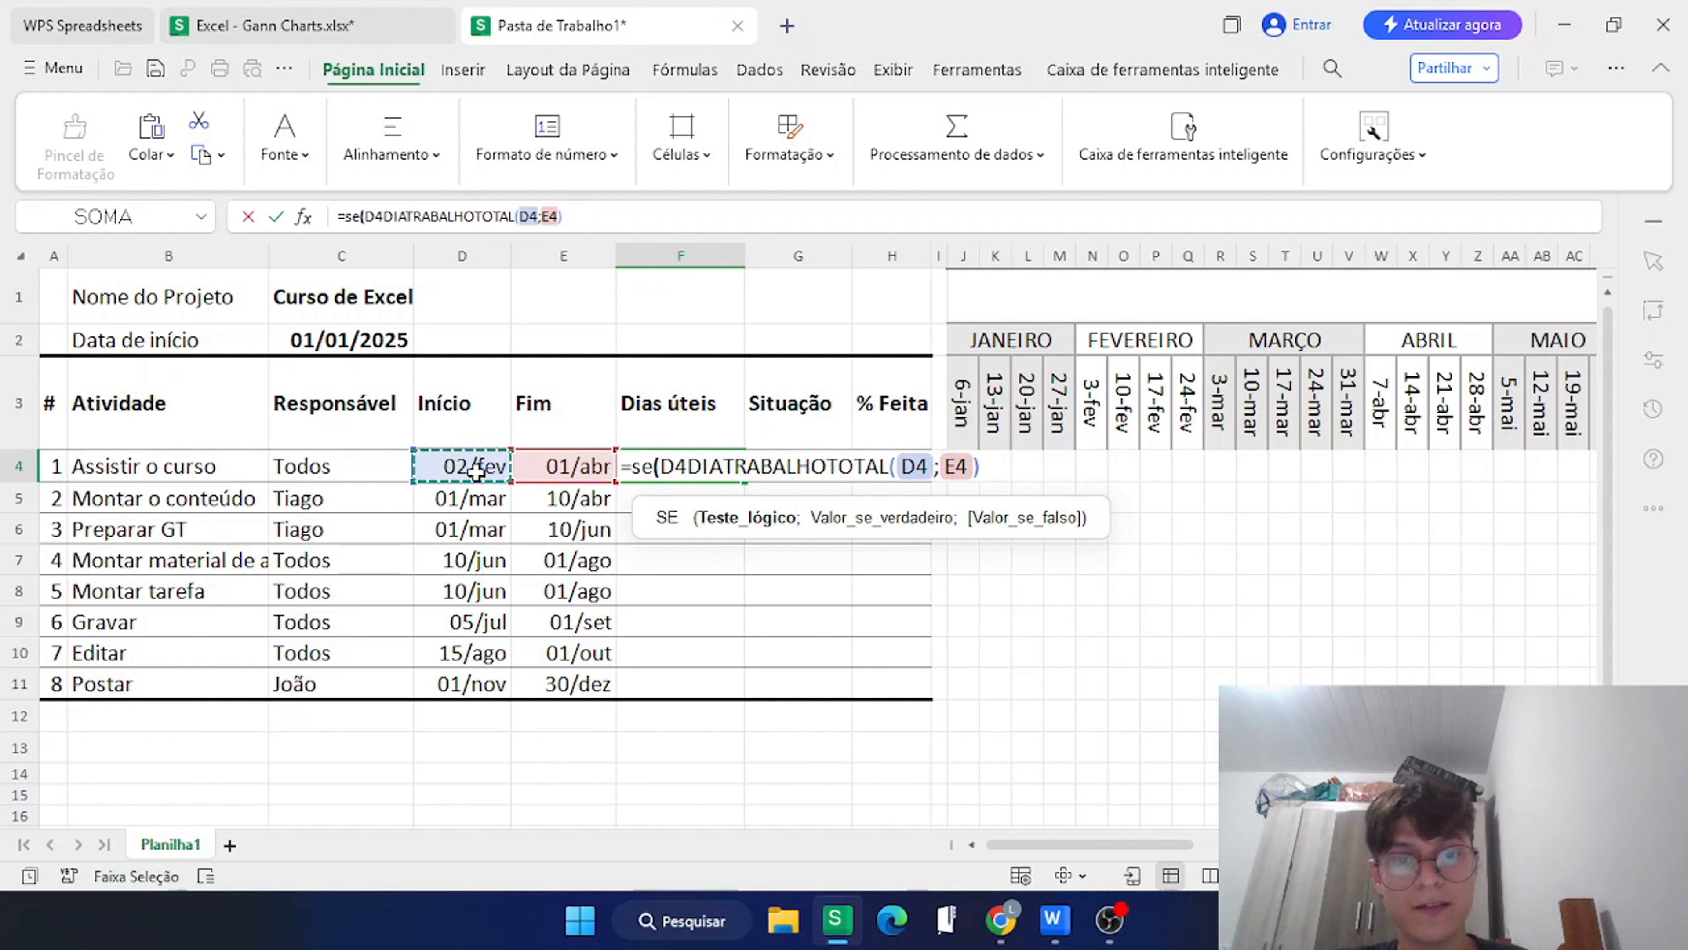
text(="")
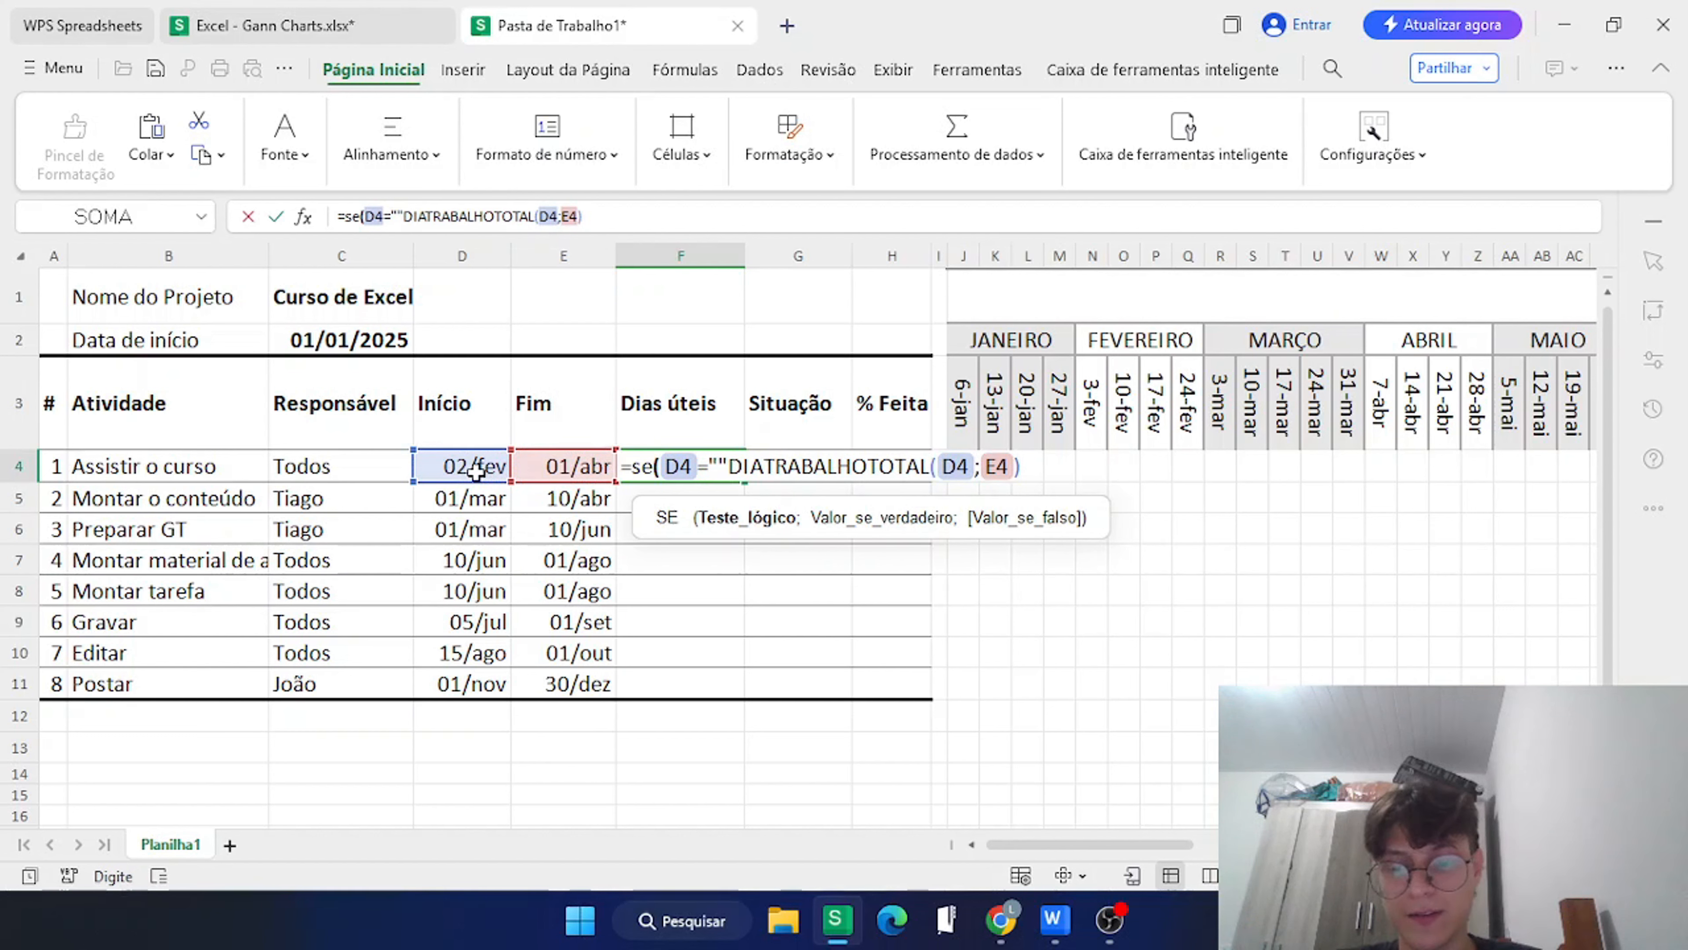
text(;)
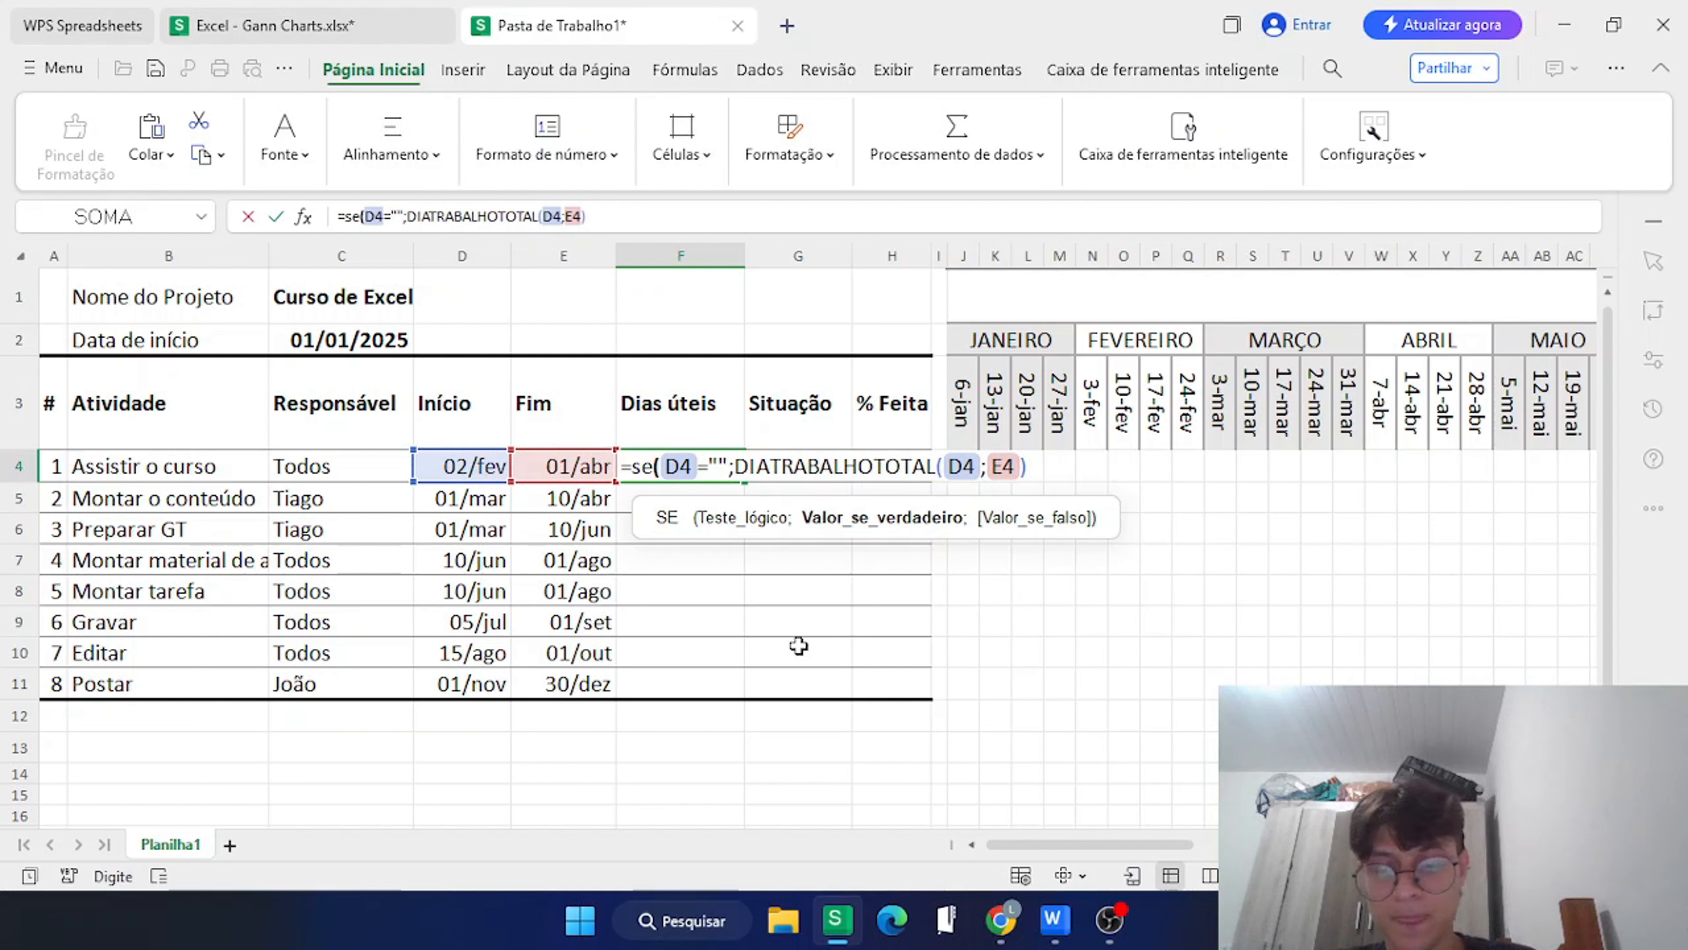
text("")
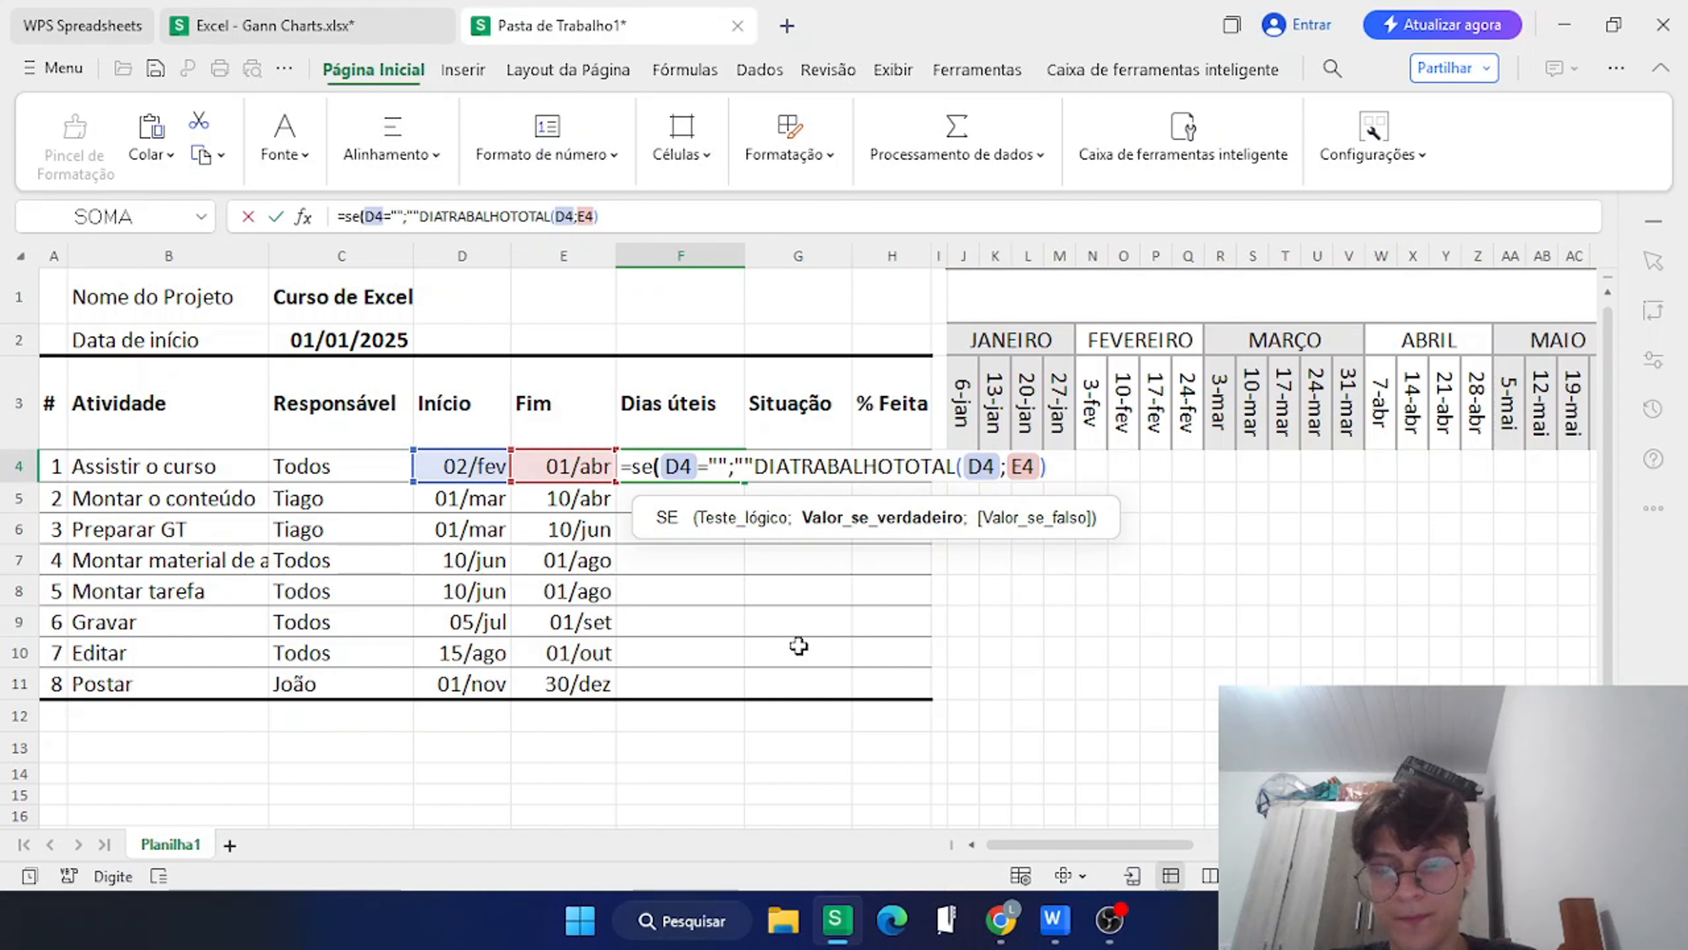
text(;)
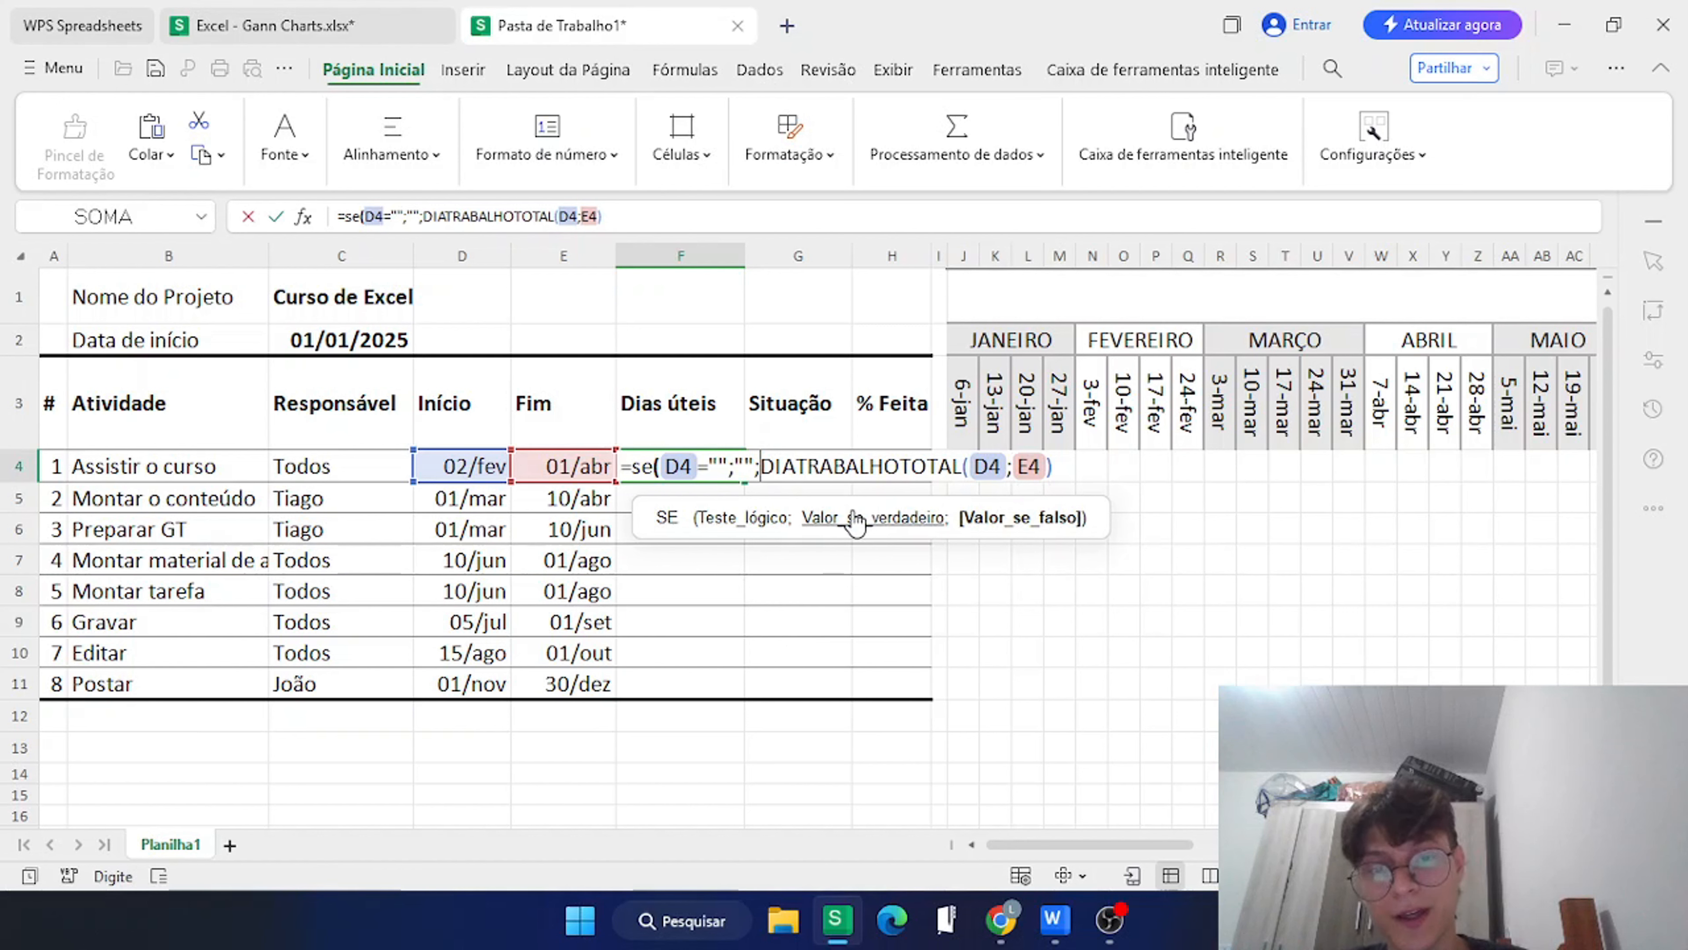
click(1053, 468)
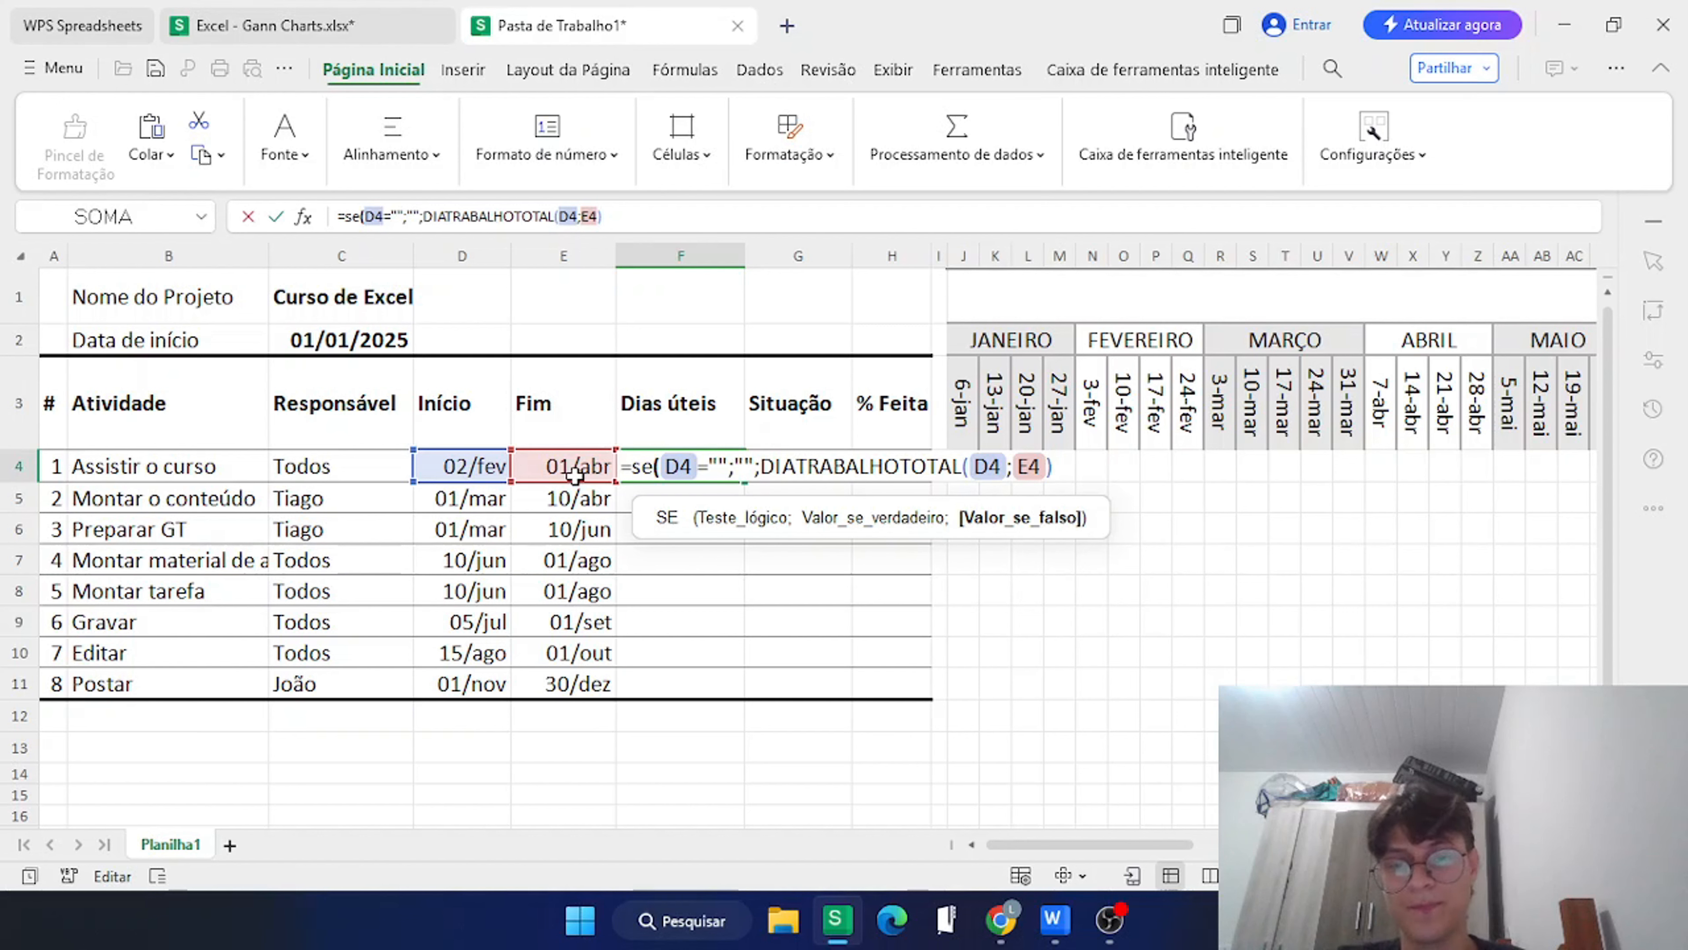
text())
key(Return)
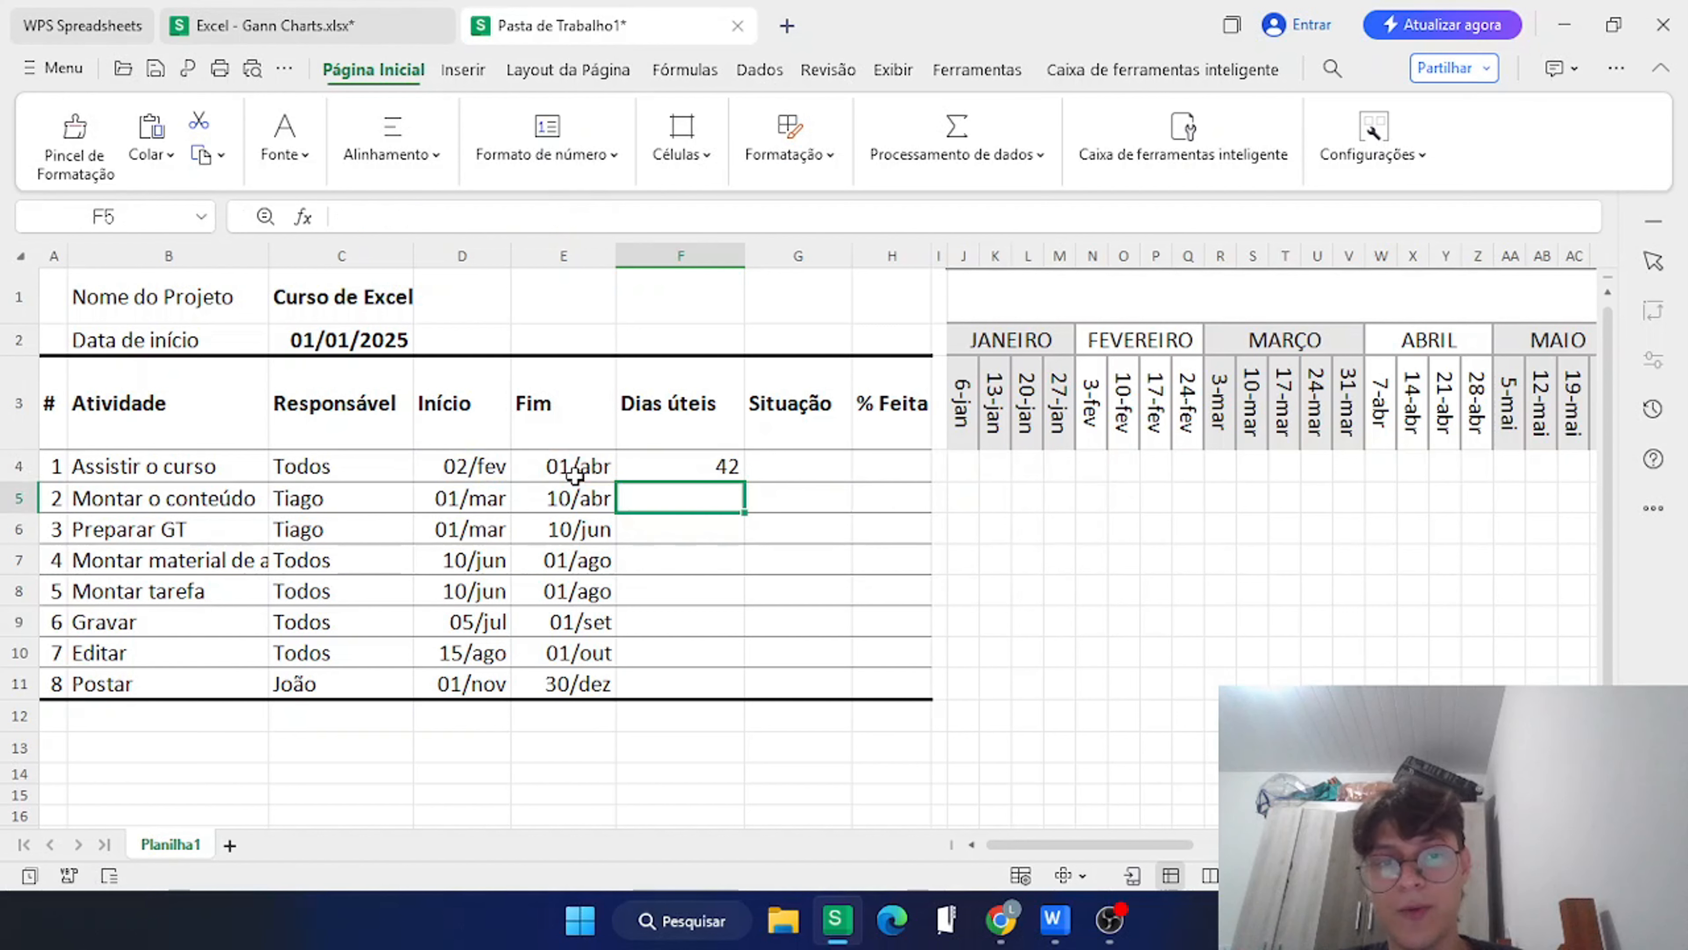
Fill the working-days formula from F4 down through F11 for all eight activities.
click(659, 470)
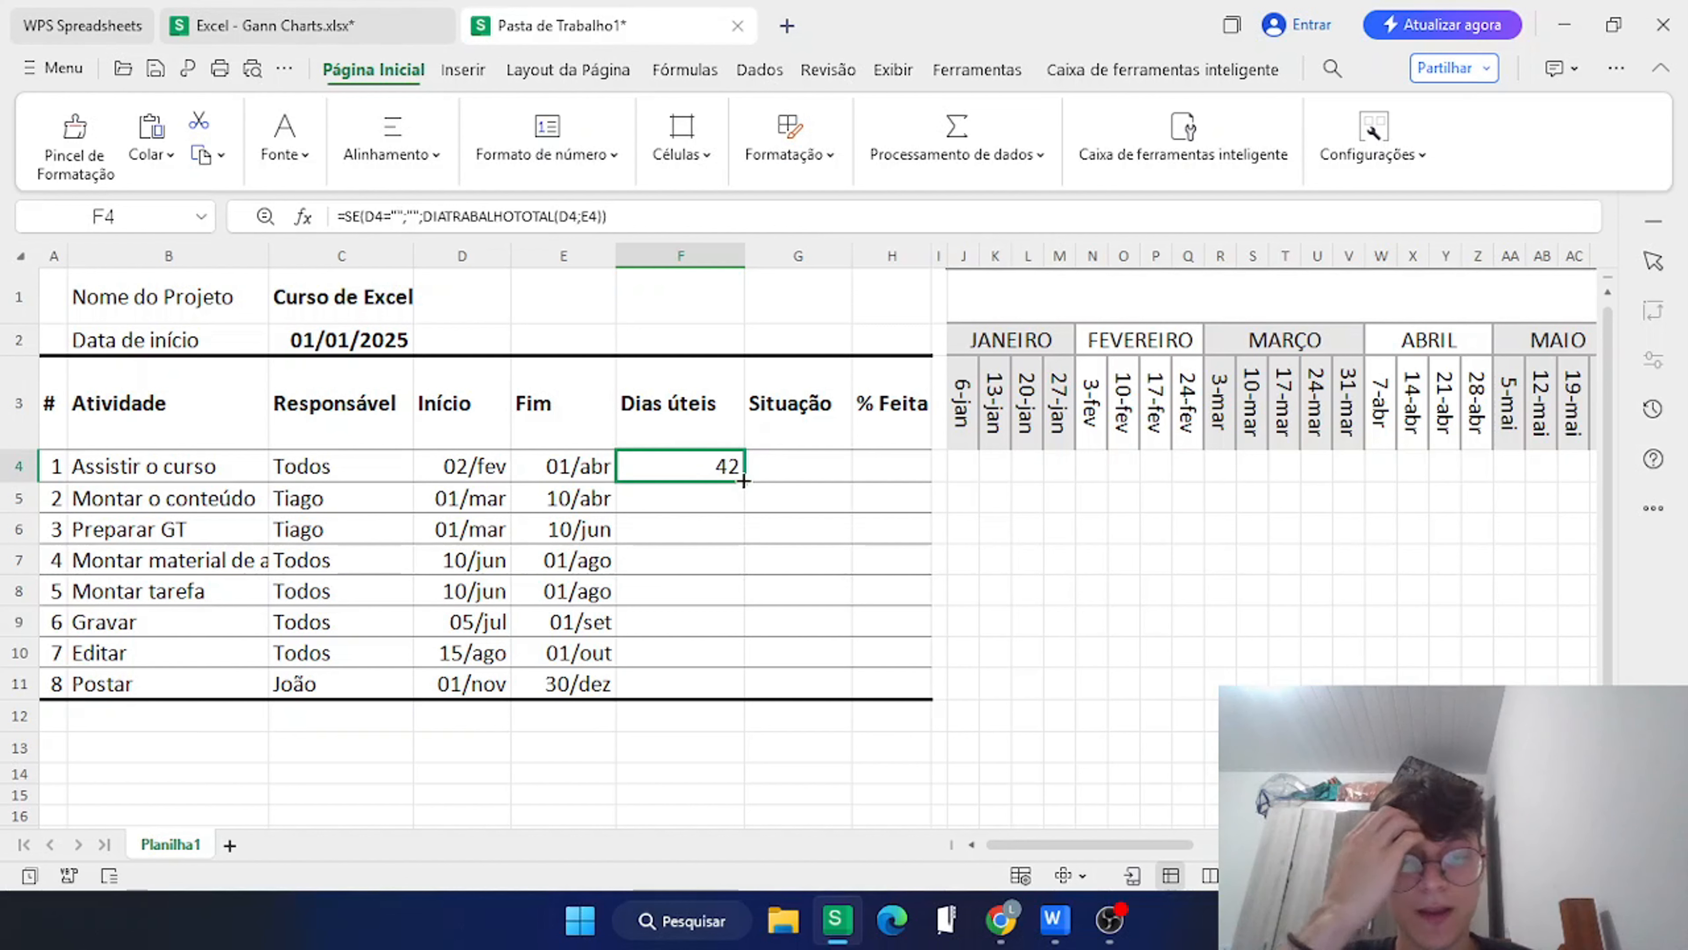
drag(744, 481, 727, 689)
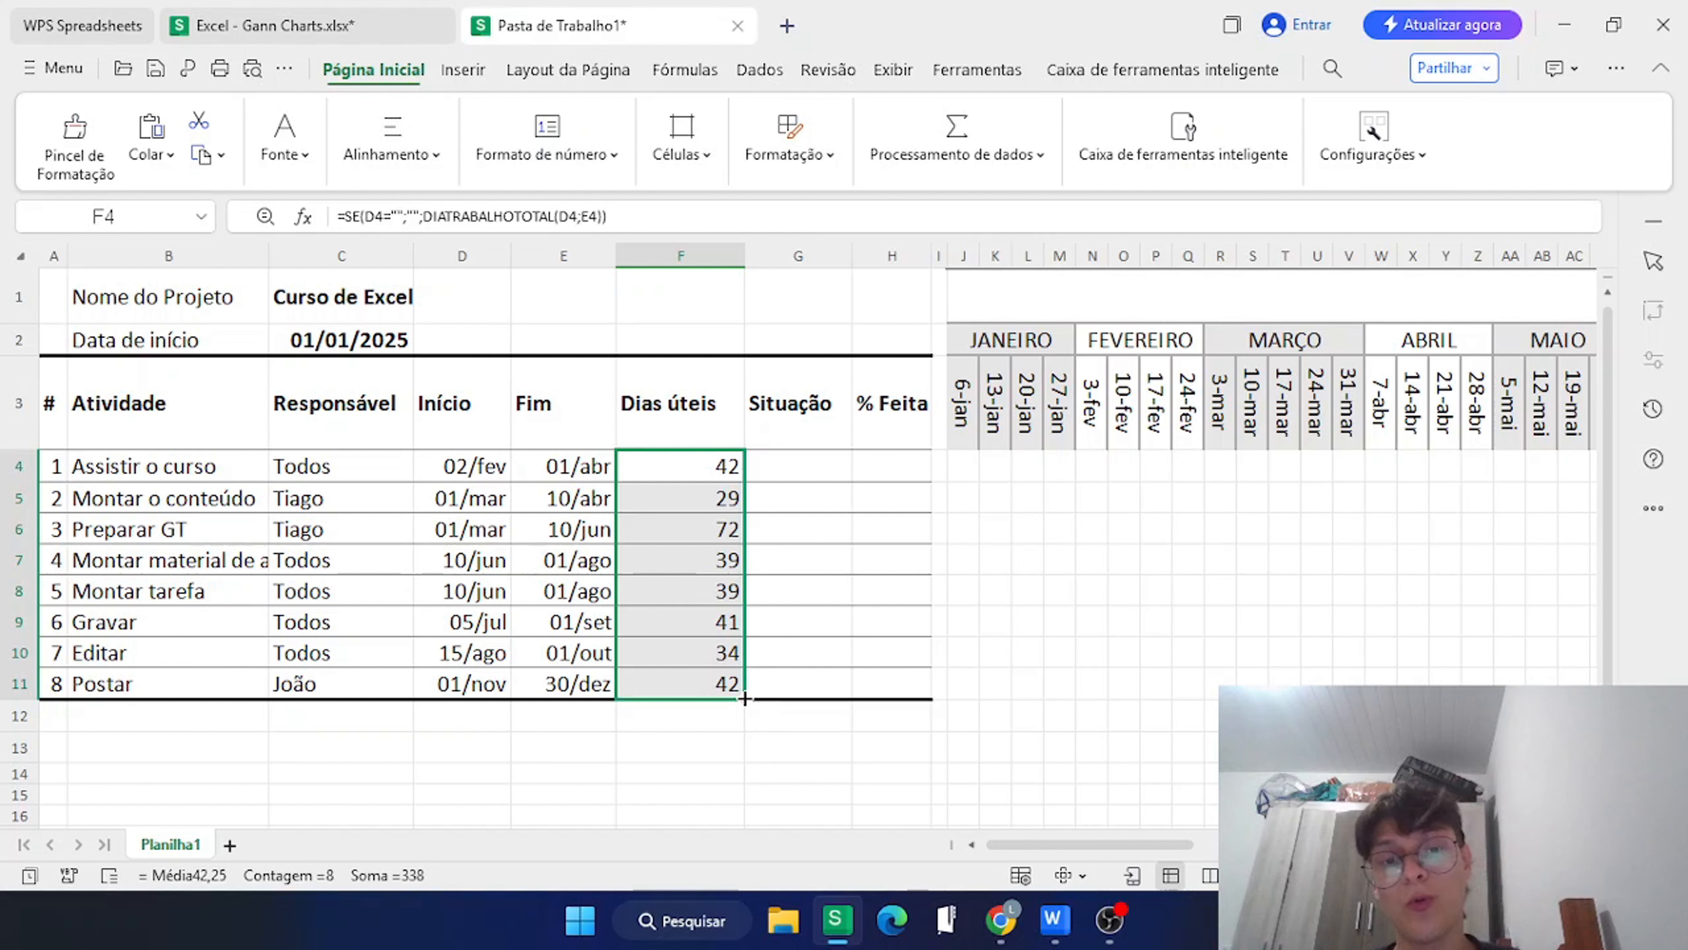
Try extending the working-days formula one row past the table, into F12.
drag(744, 698, 748, 725)
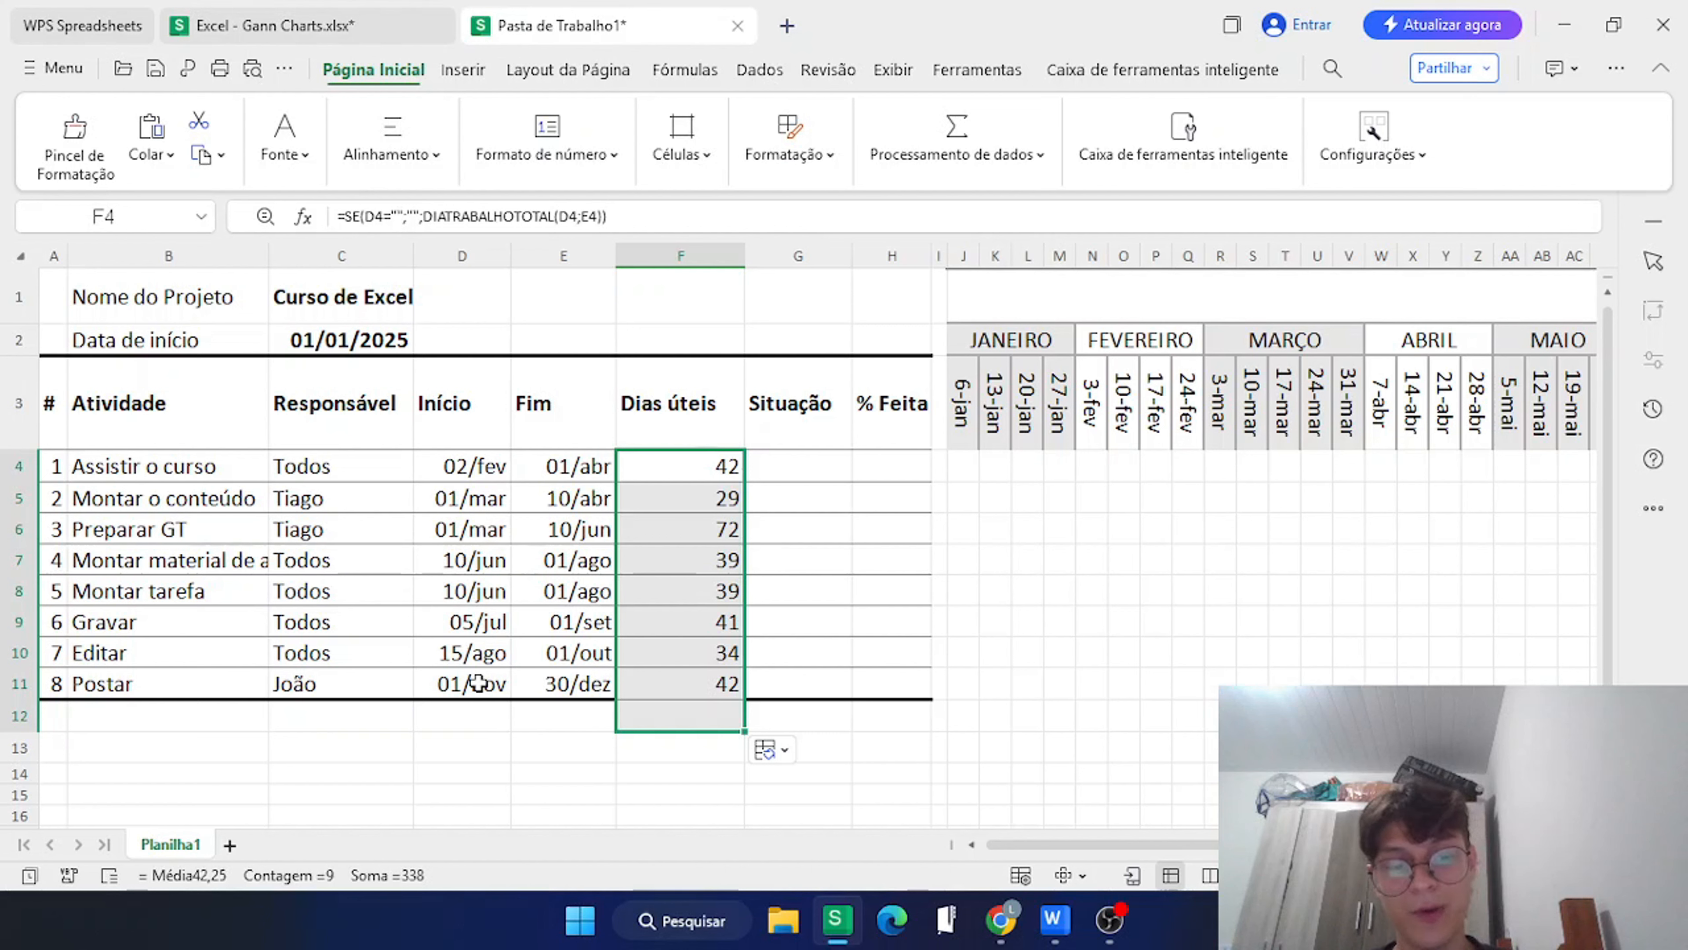
click(392, 619)
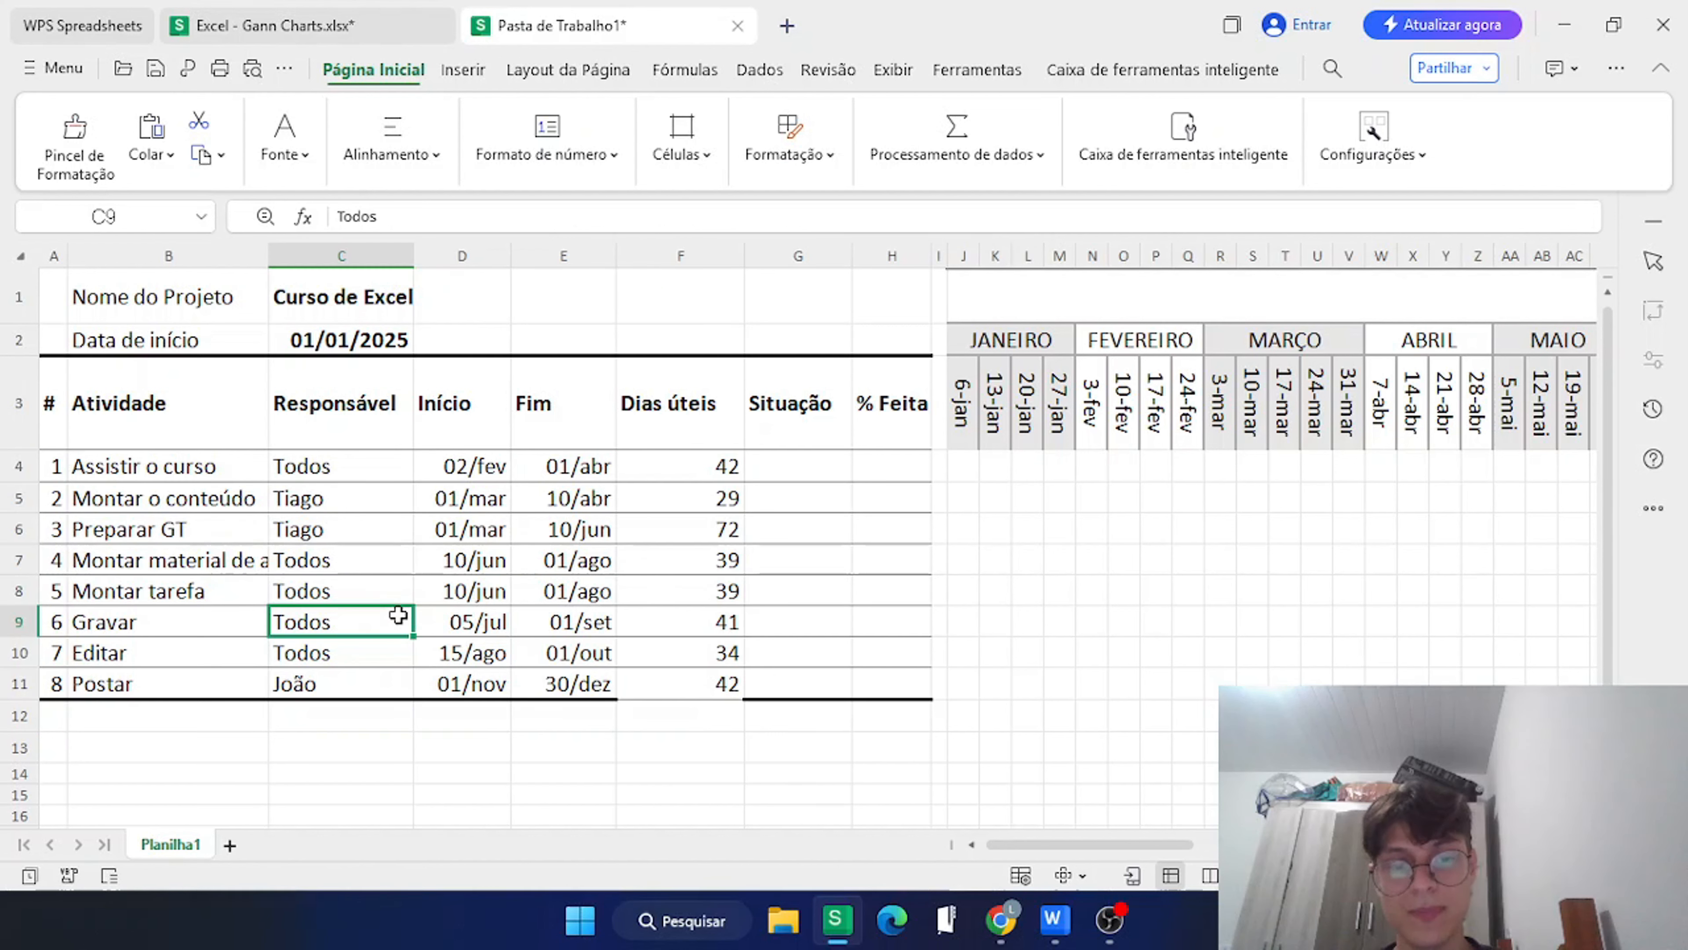
click(725, 688)
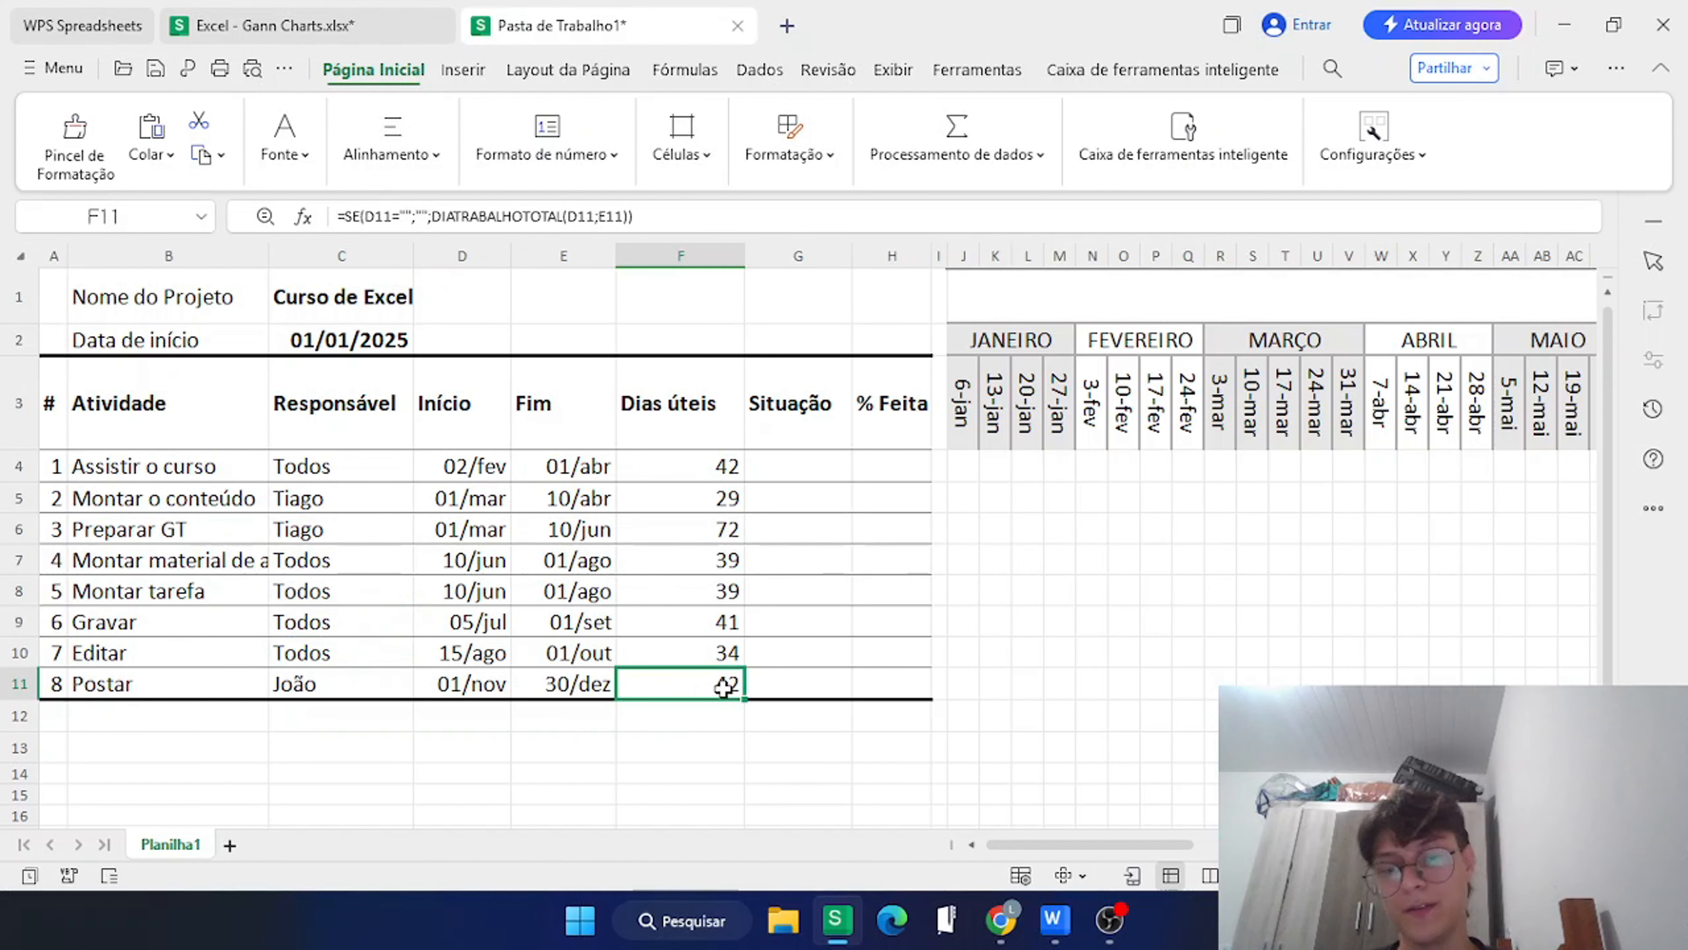
key(ctrl+Up)
key(ctrl+Up)
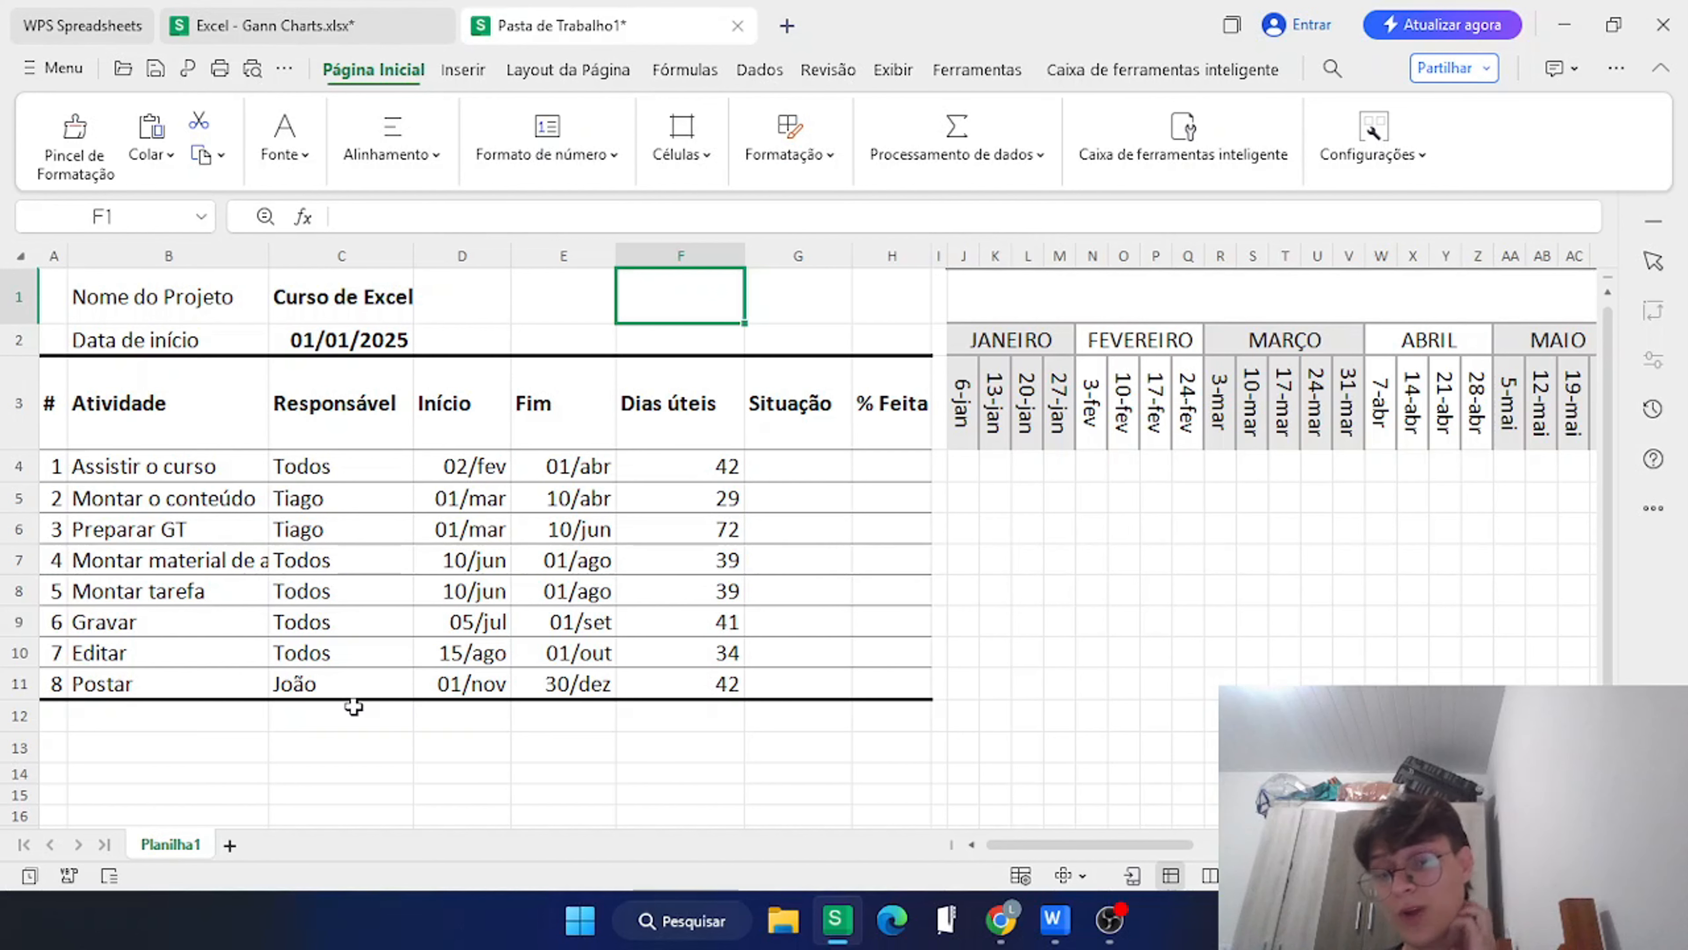
Enter the heading Situação with Concluido, Em andamento, Não iniciado and Bloqueado in B14:B18, and outline the list with an outside border.
scroll(248, 727, down, 1)
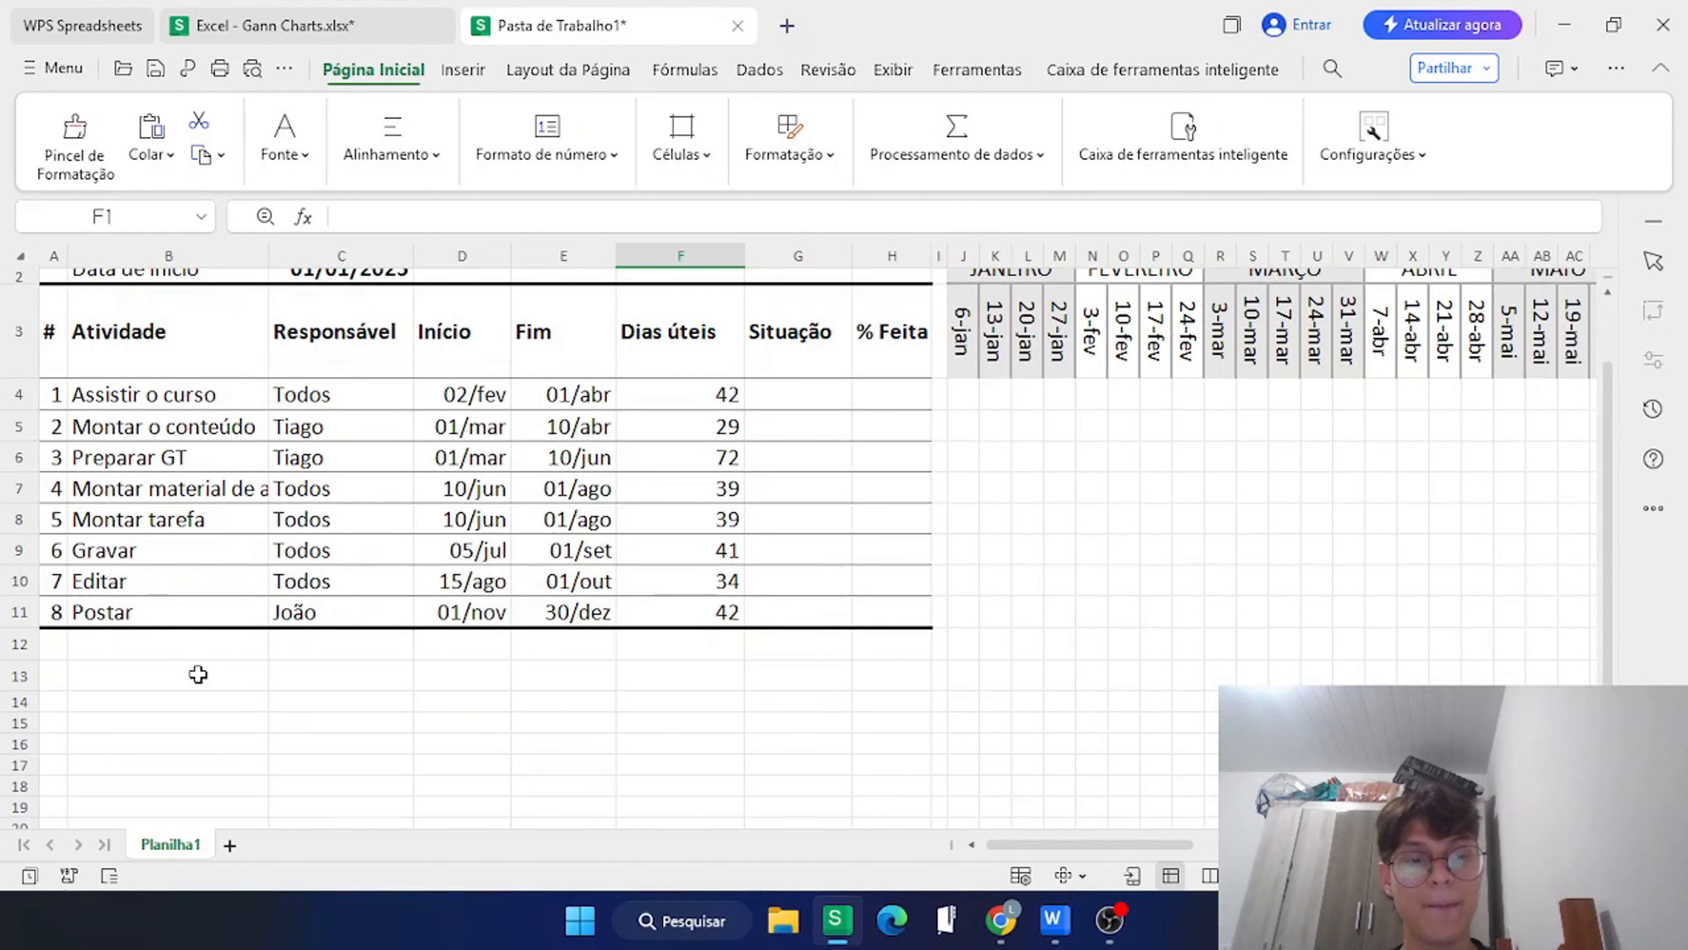
click(204, 699)
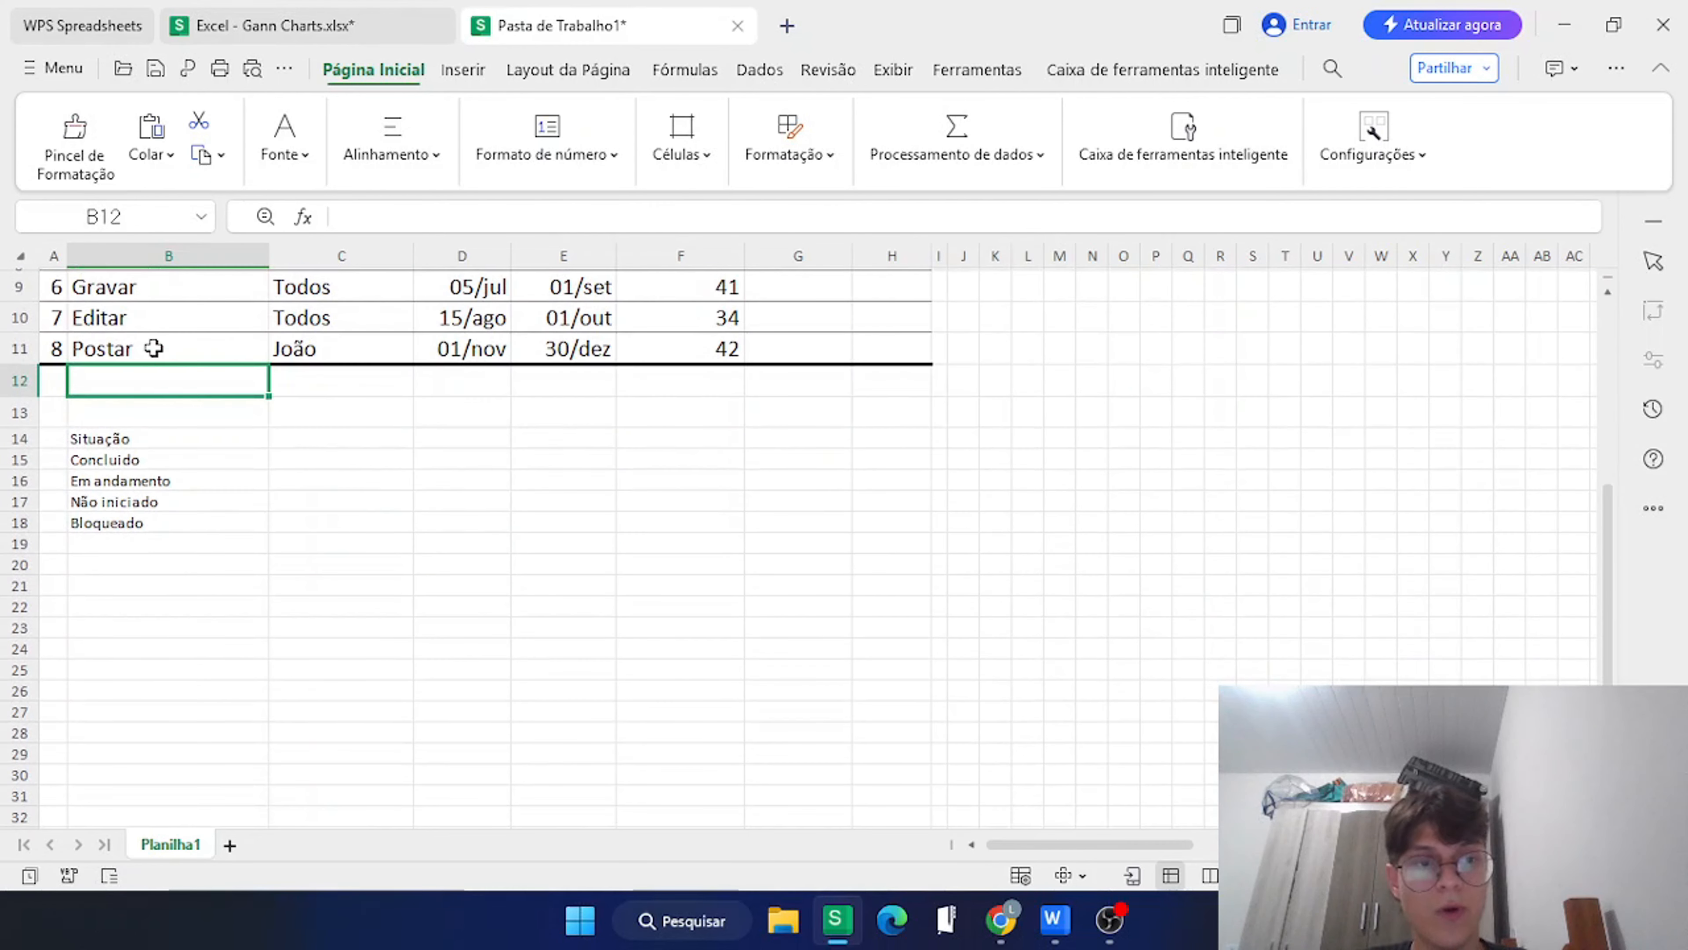
drag(128, 436, 133, 515)
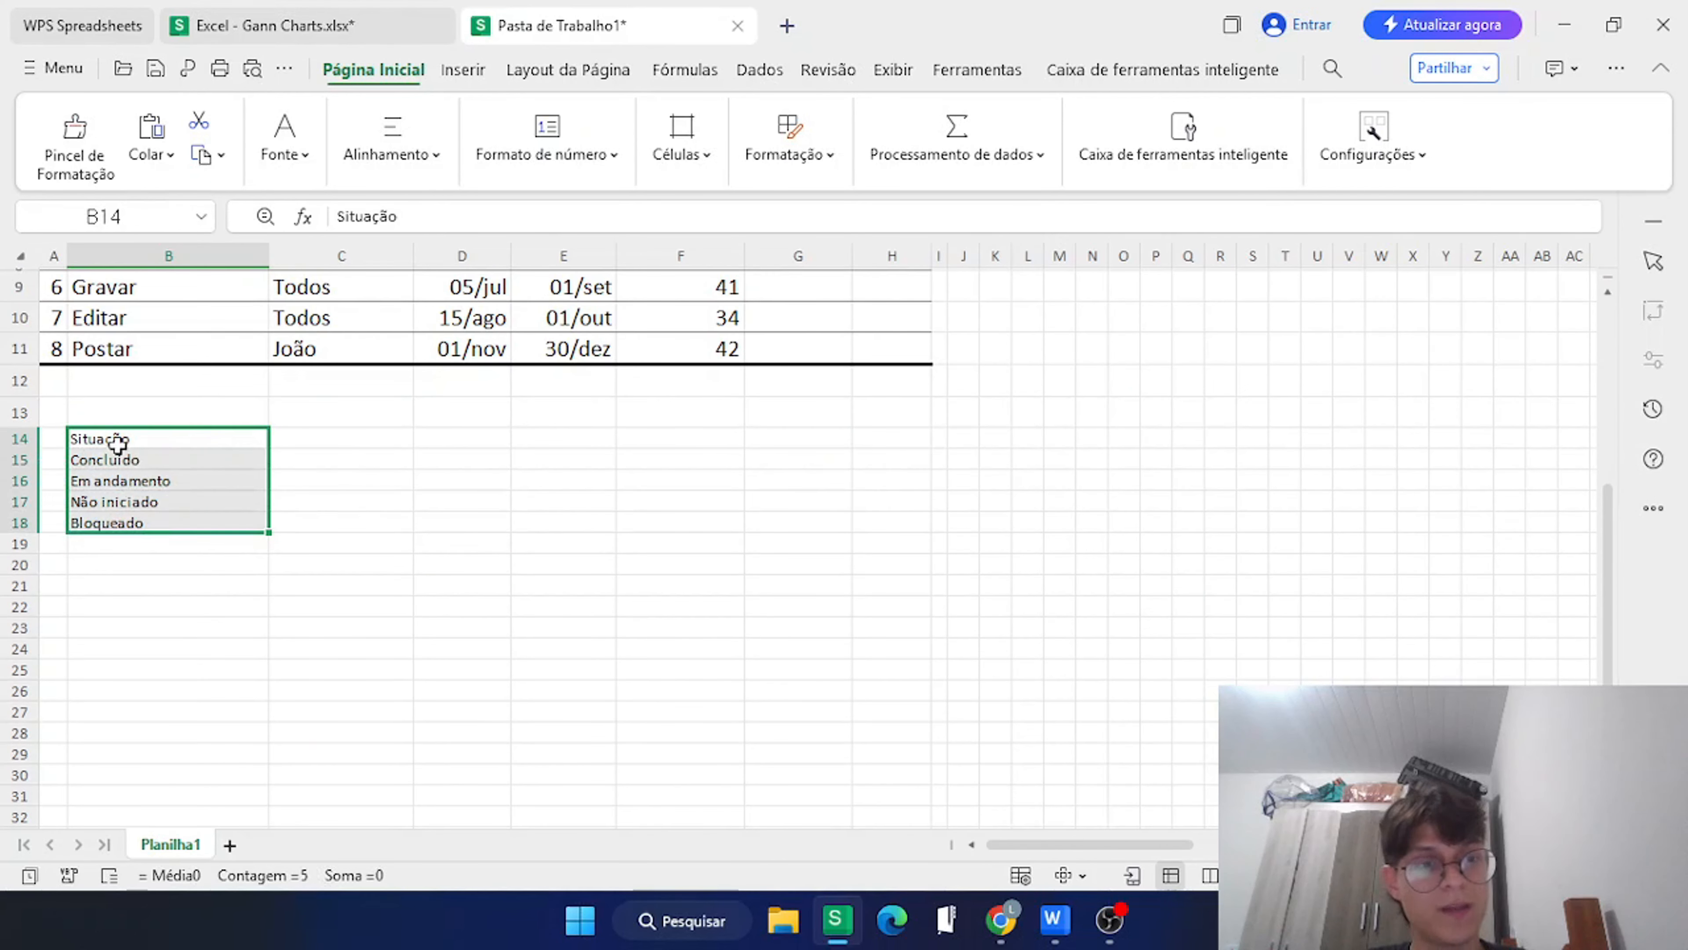
click(290, 143)
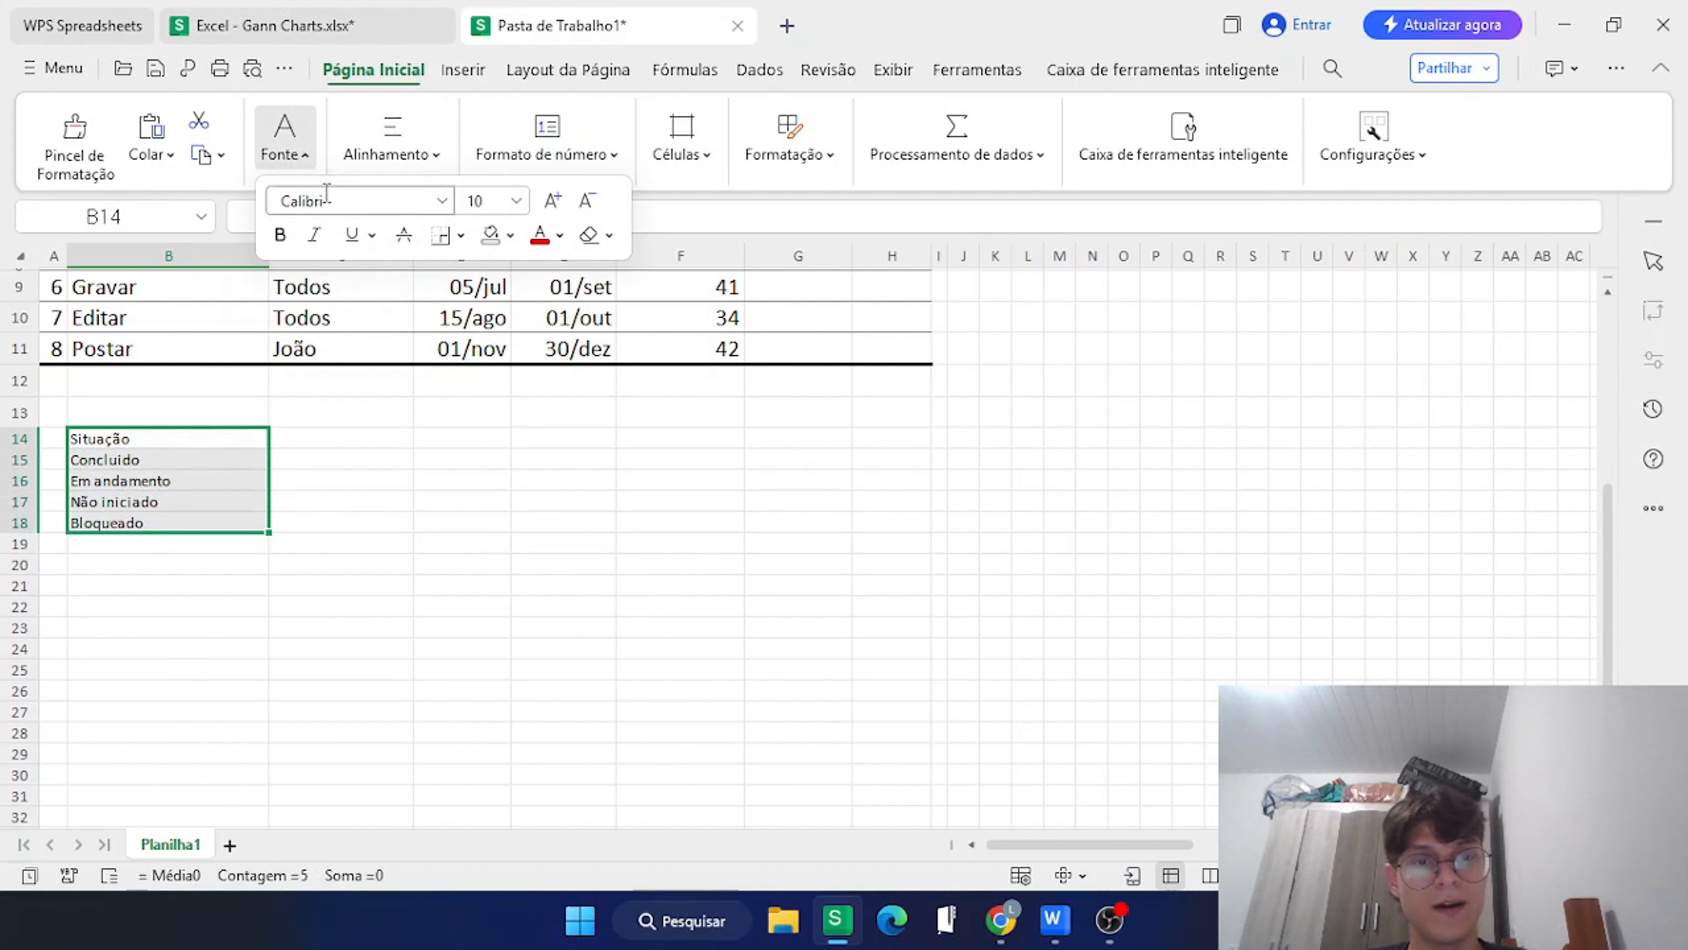
click(462, 239)
click(578, 161)
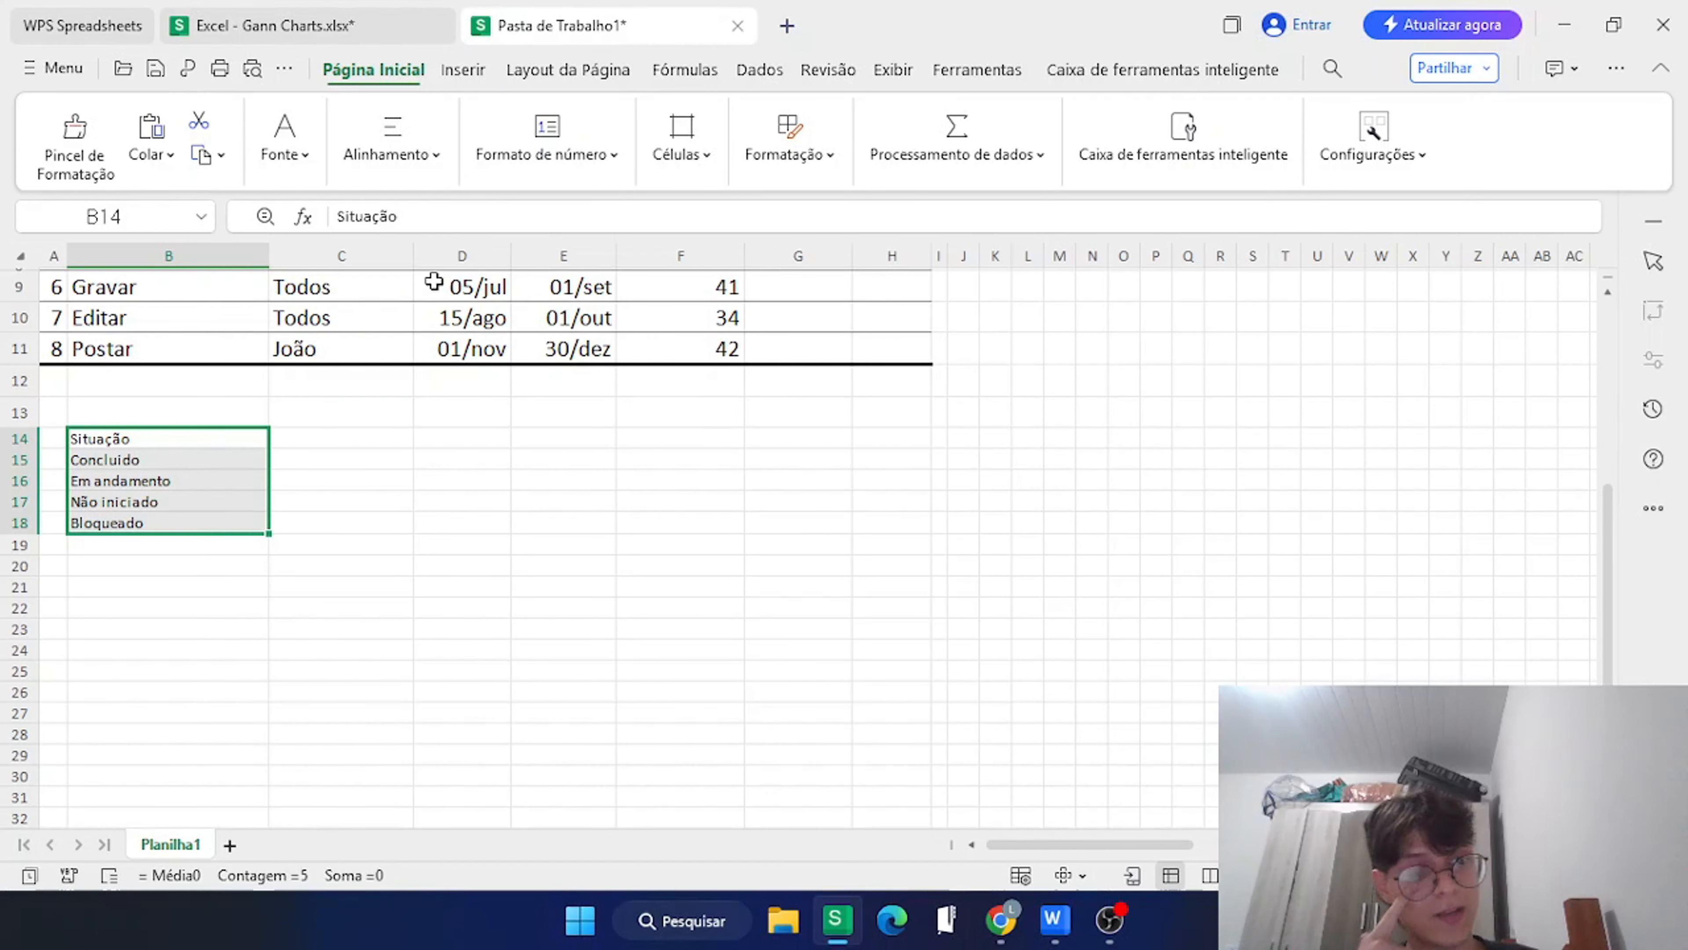
Put an outside border around the Situação heading in B14 to separate it from the list items.
click(202, 436)
click(289, 141)
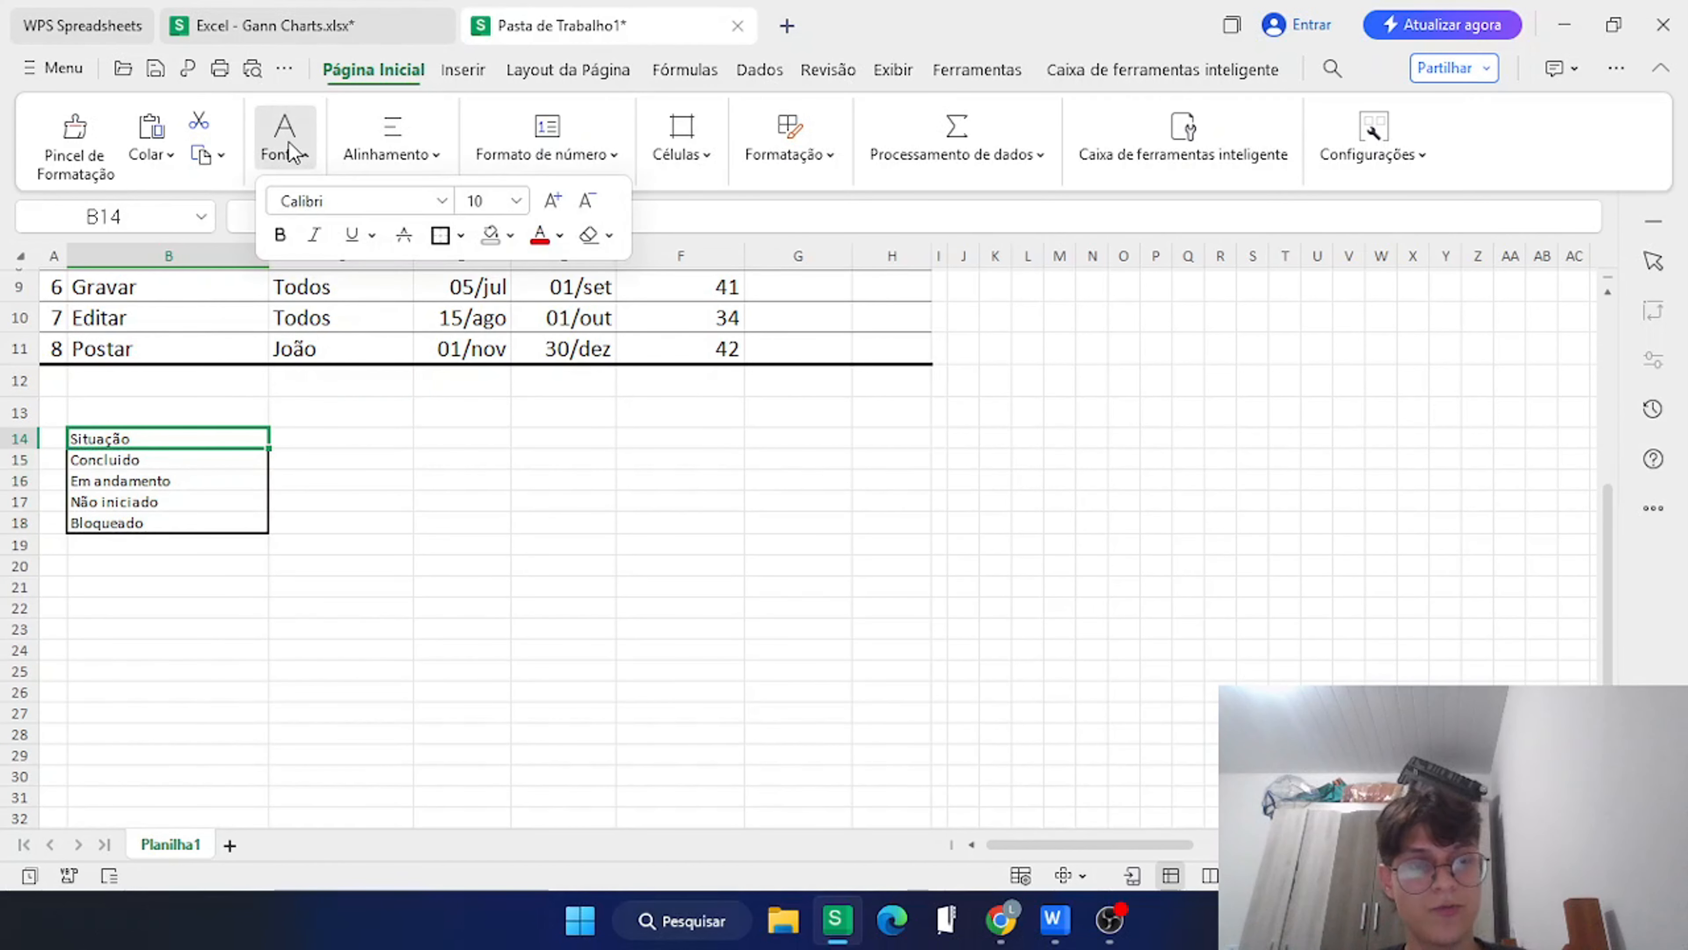
click(385, 392)
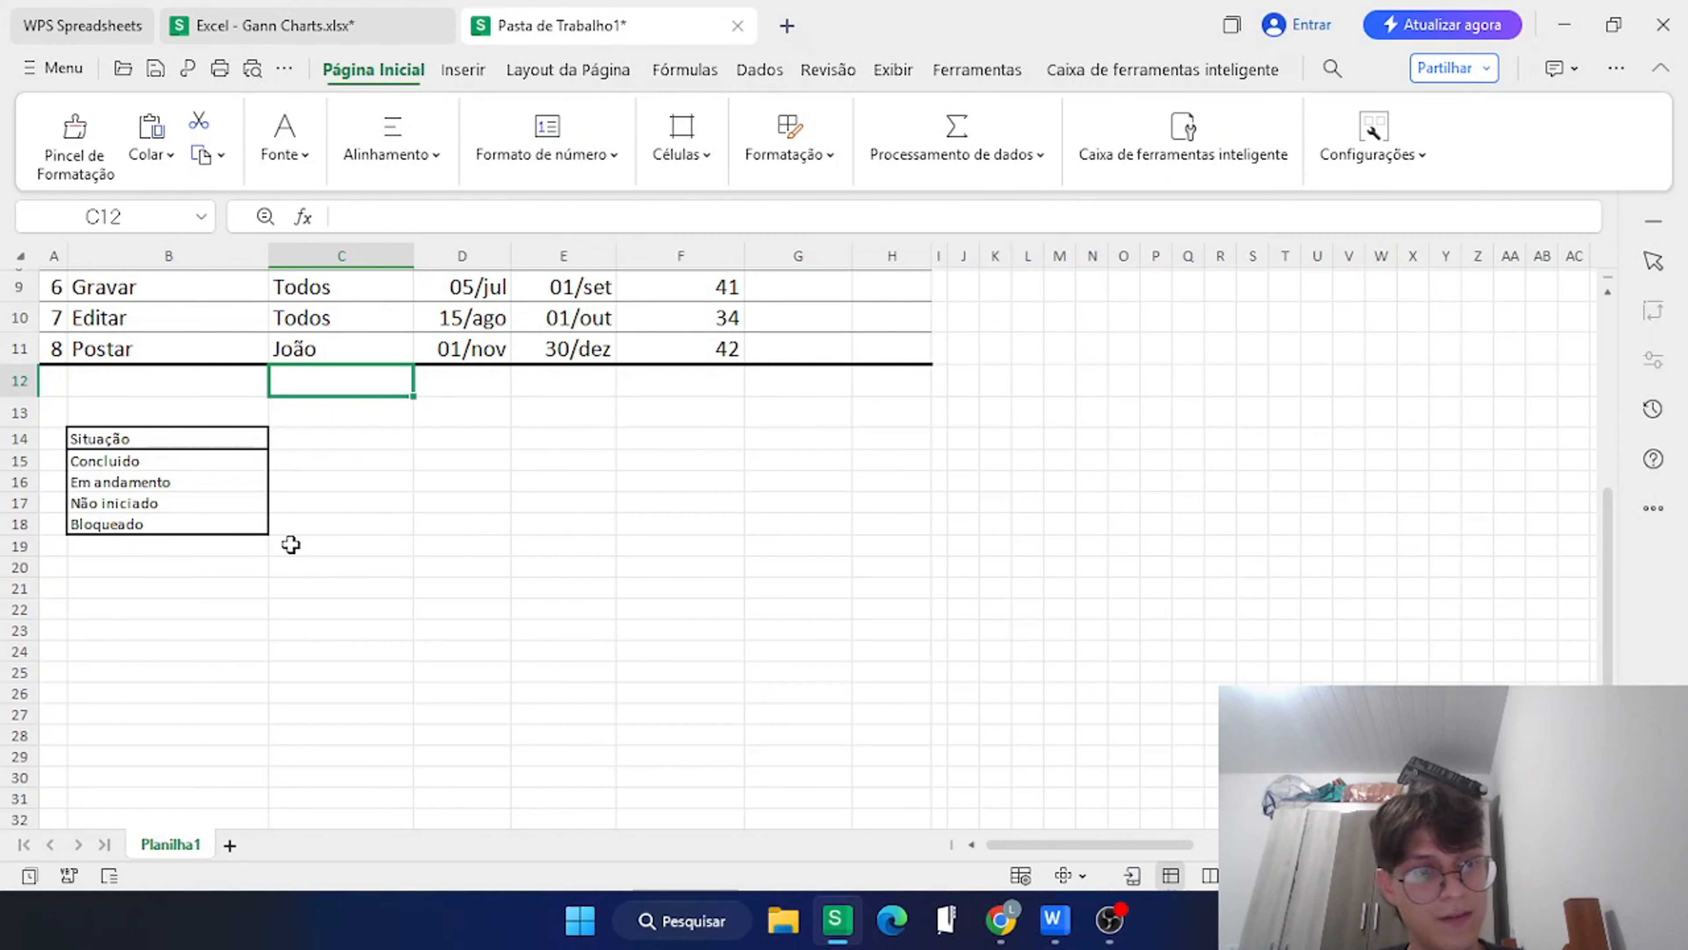
Add list data validation to G4 using the four status options in B15:B18 as its source.
drag(193, 702, 200, 793)
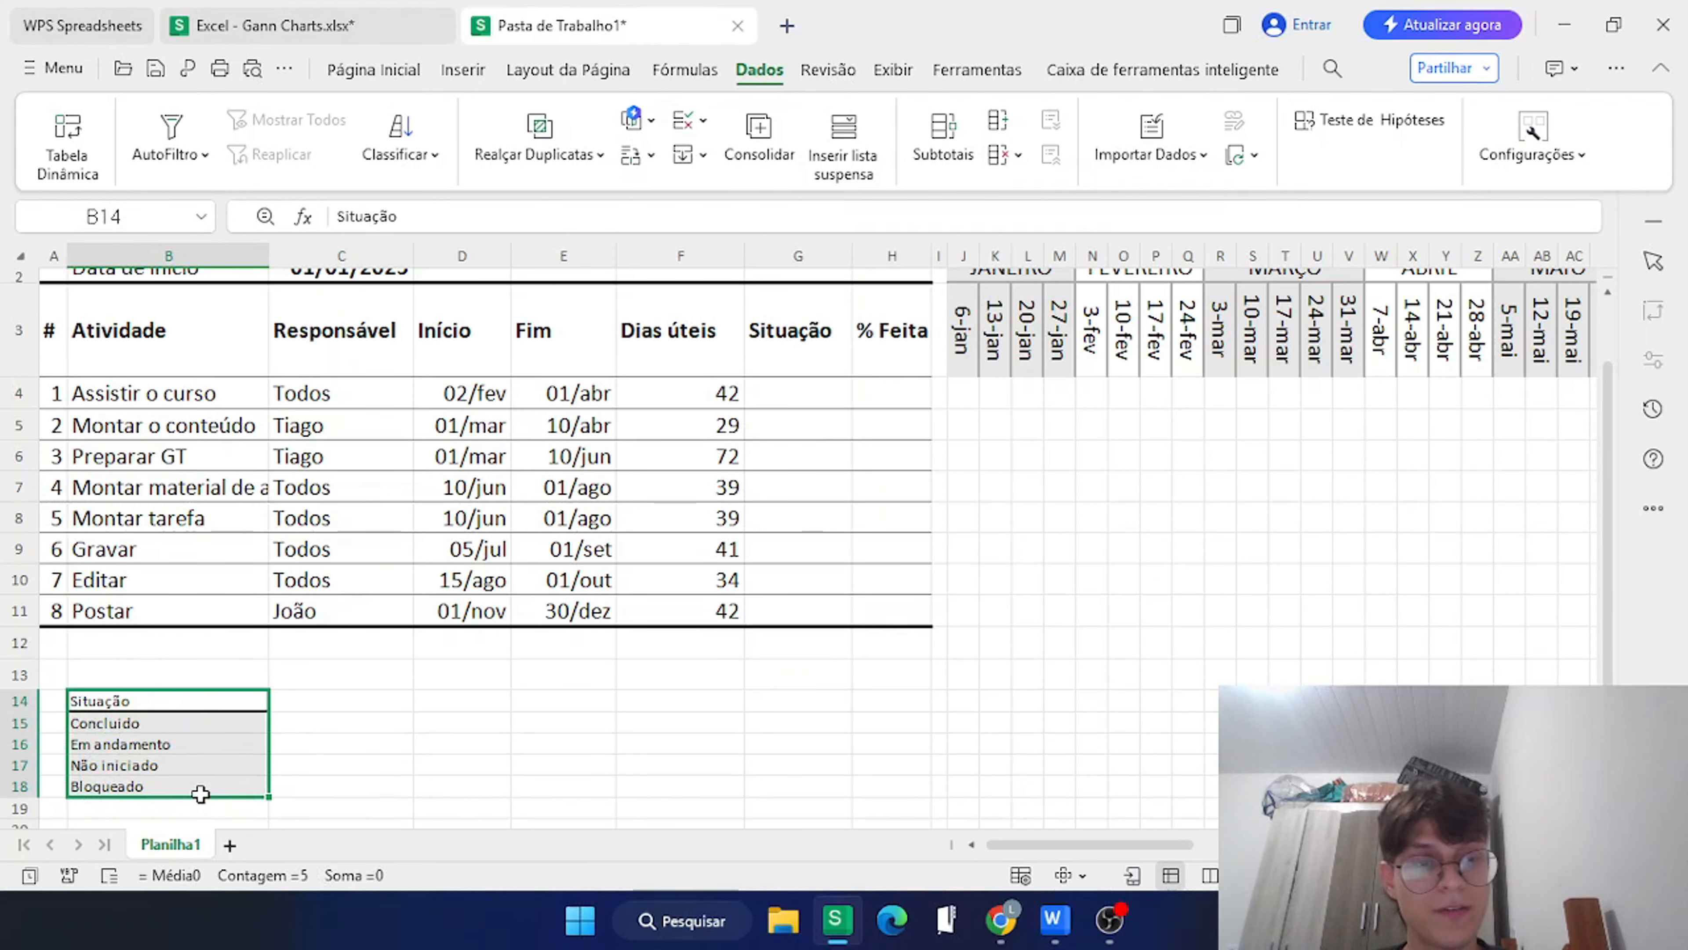
click(811, 402)
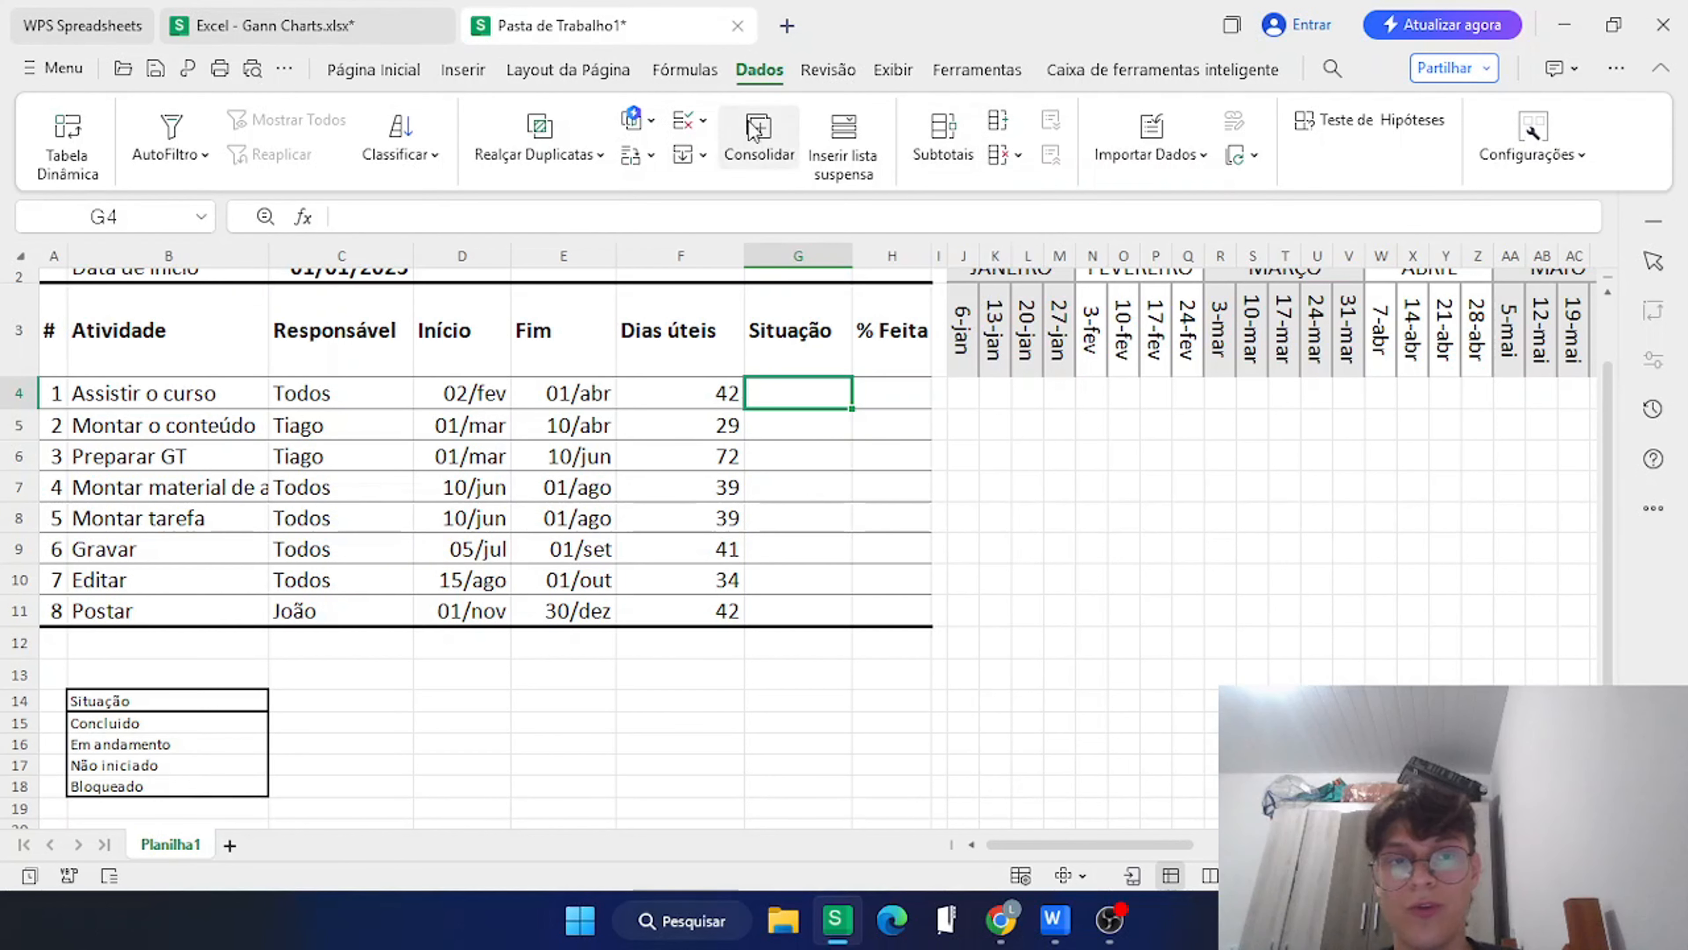
click(680, 126)
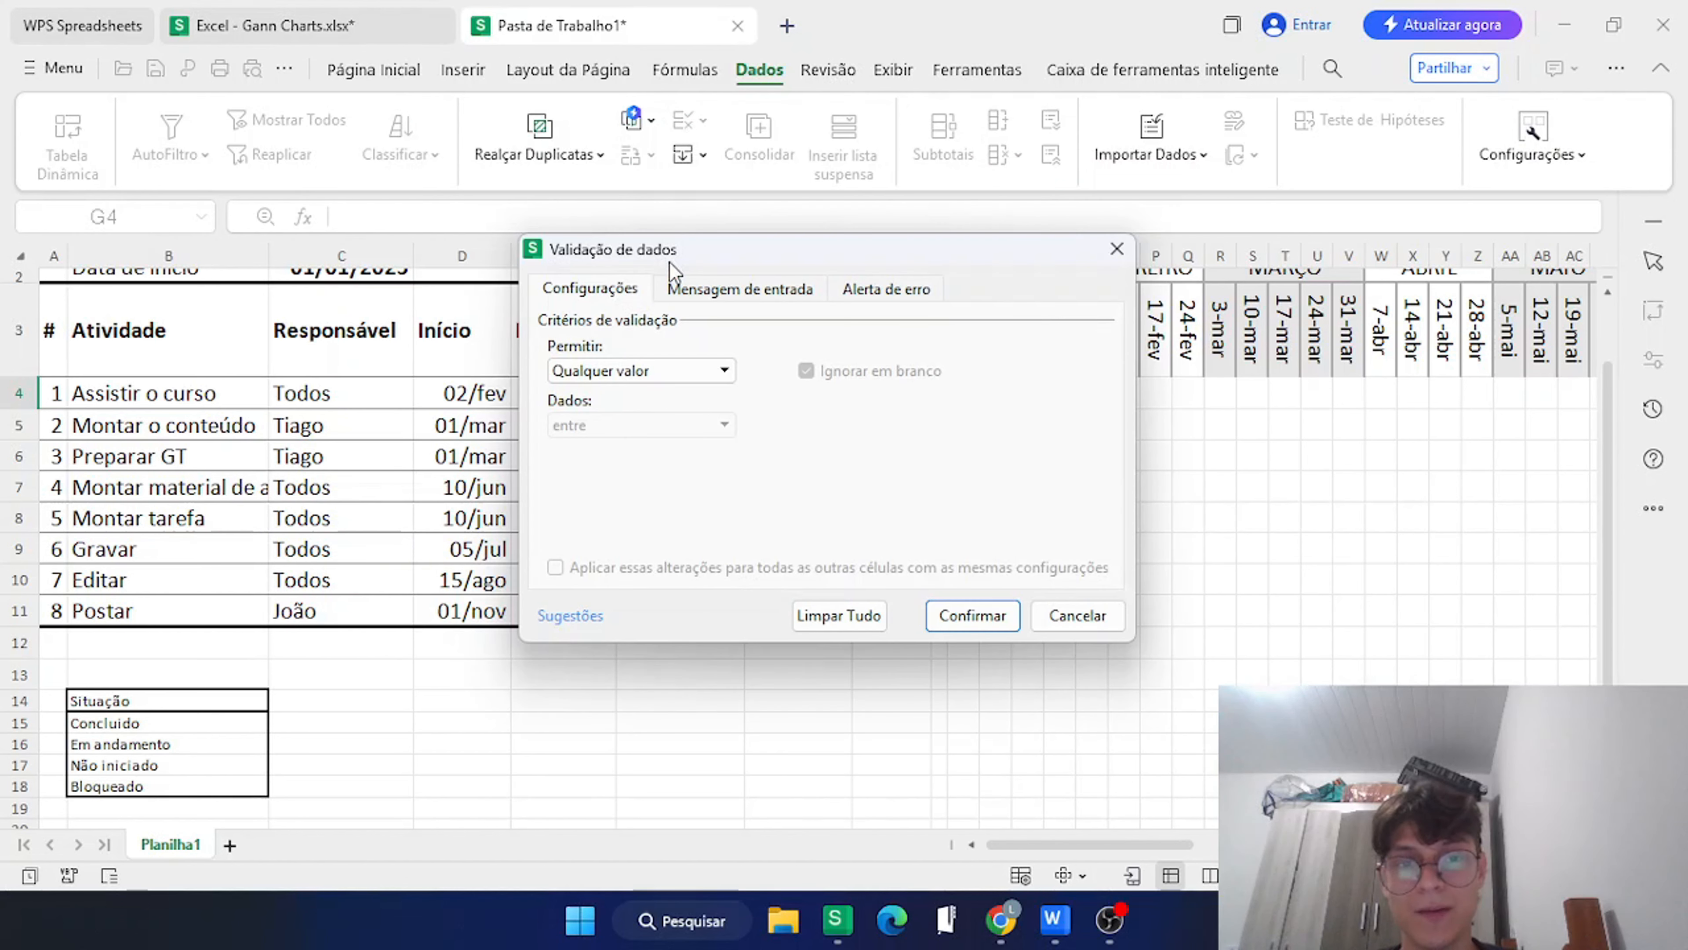
click(637, 372)
click(567, 466)
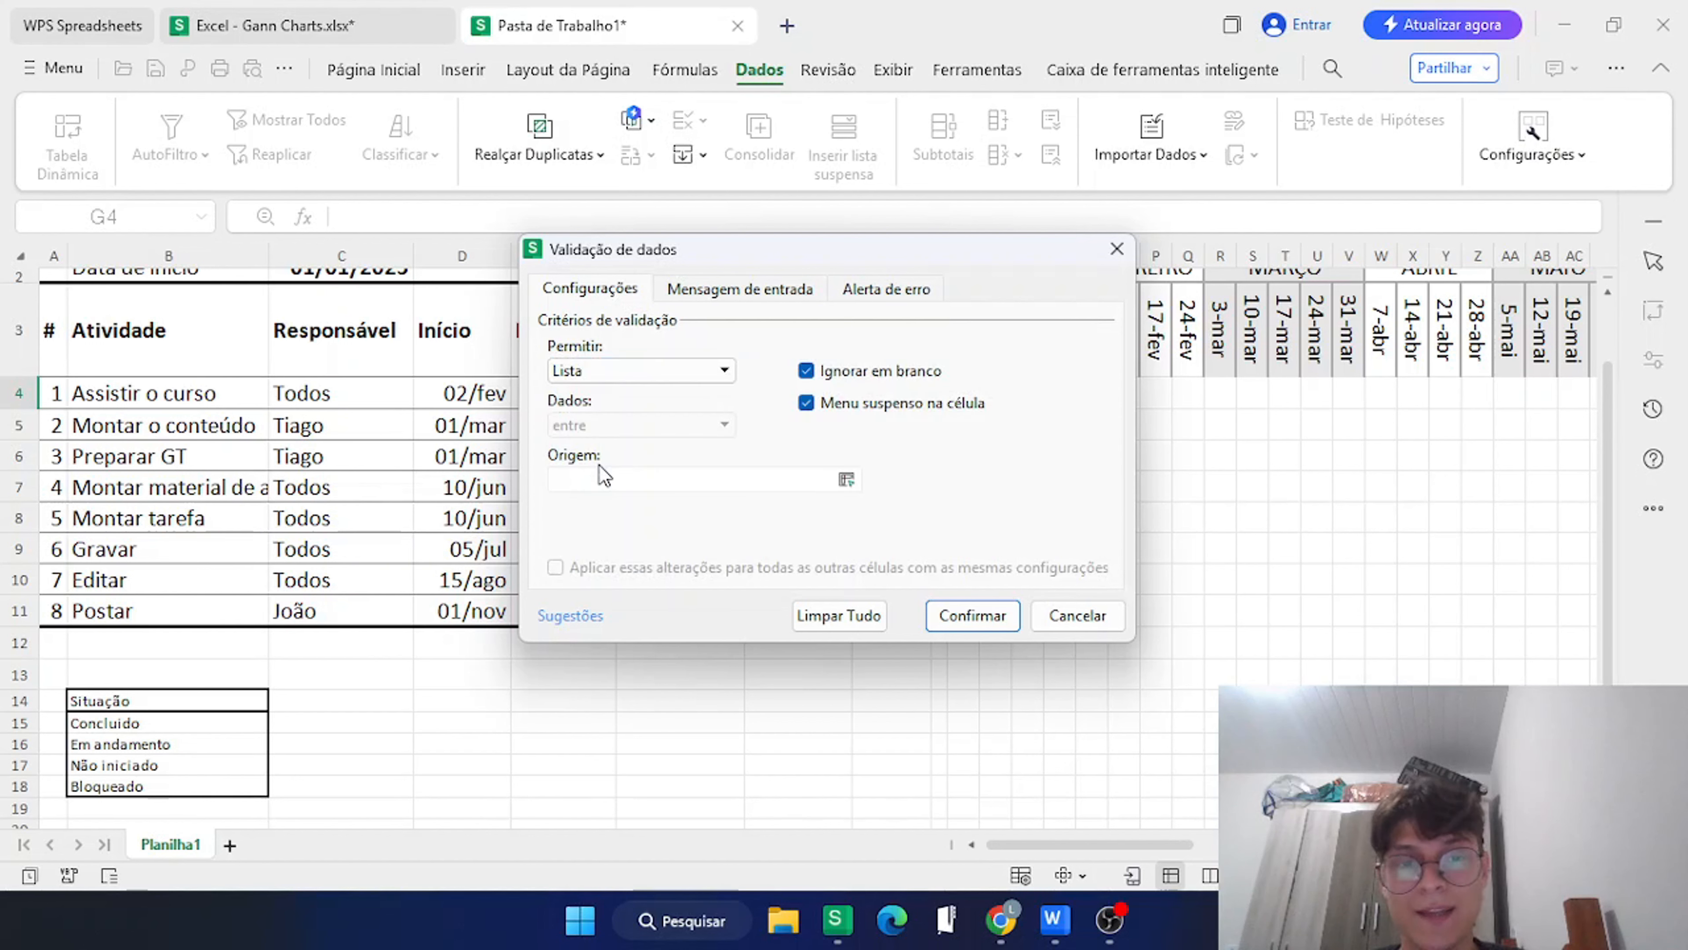
click(237, 728)
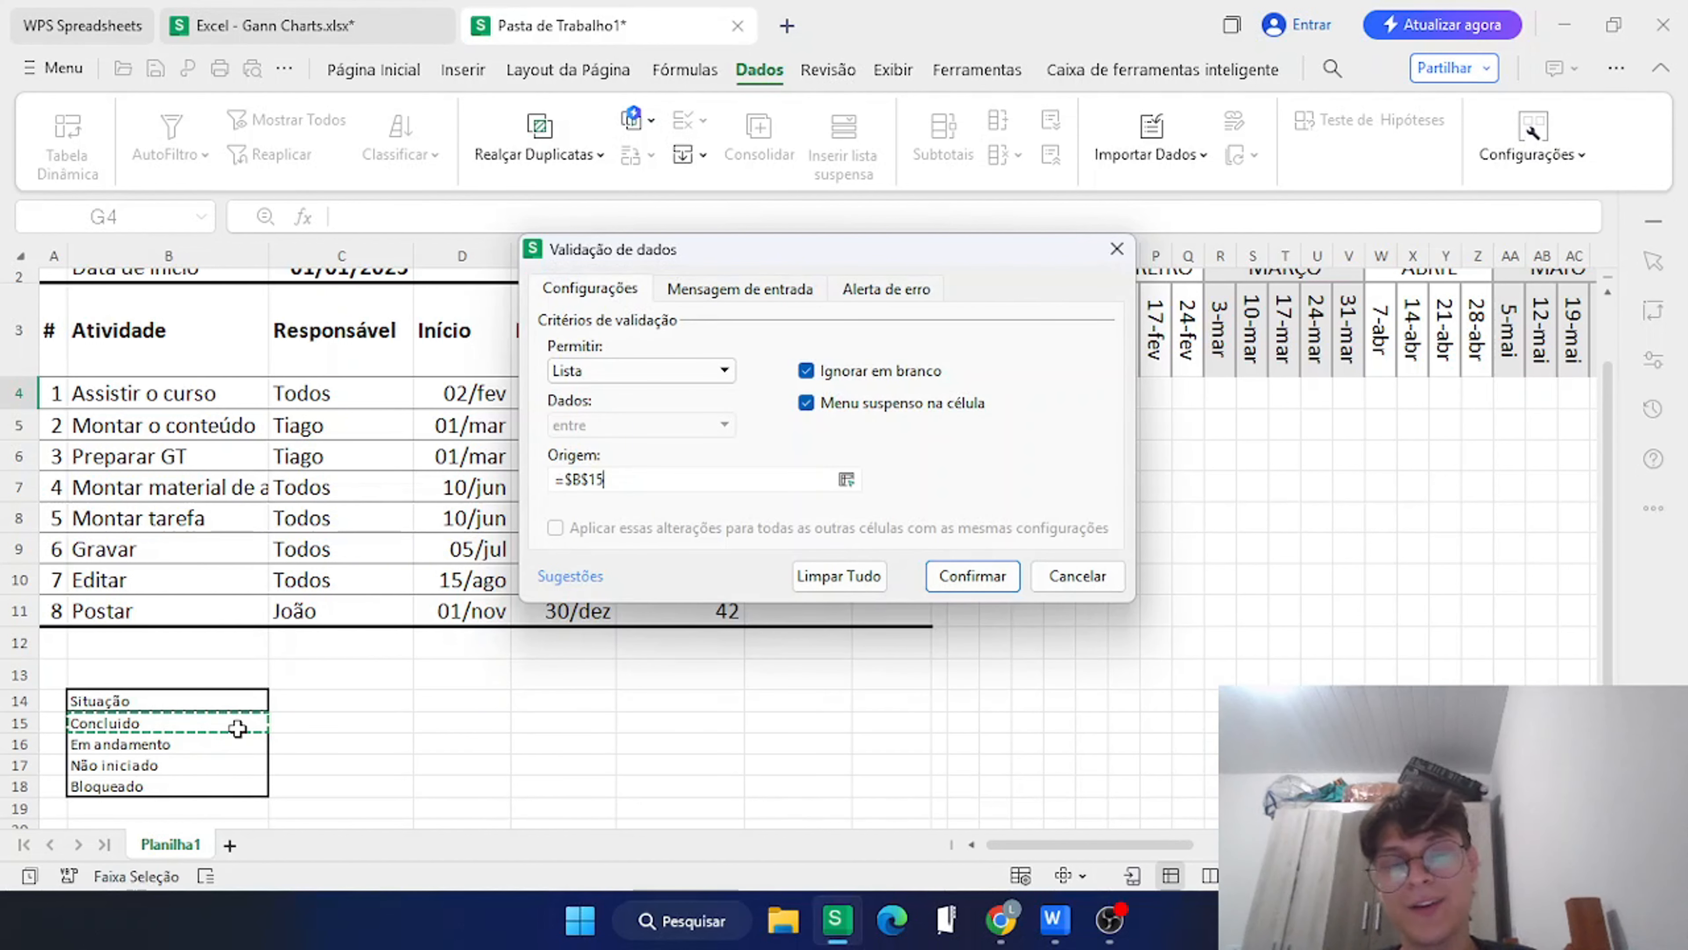
drag(238, 728, 228, 786)
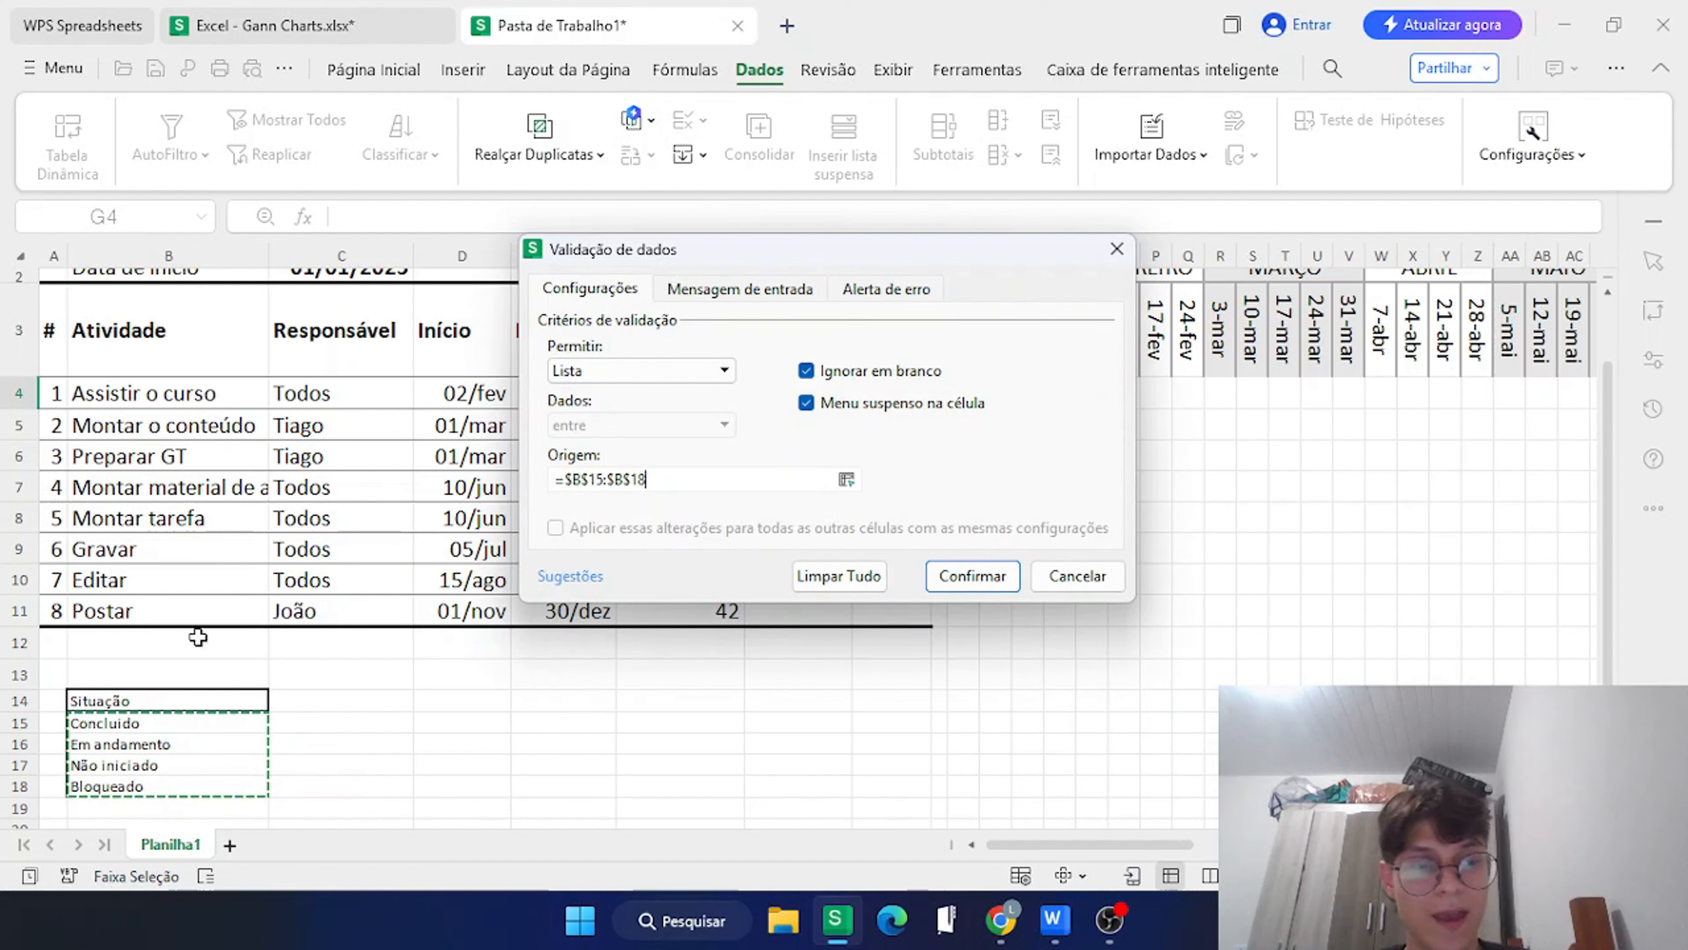
click(969, 575)
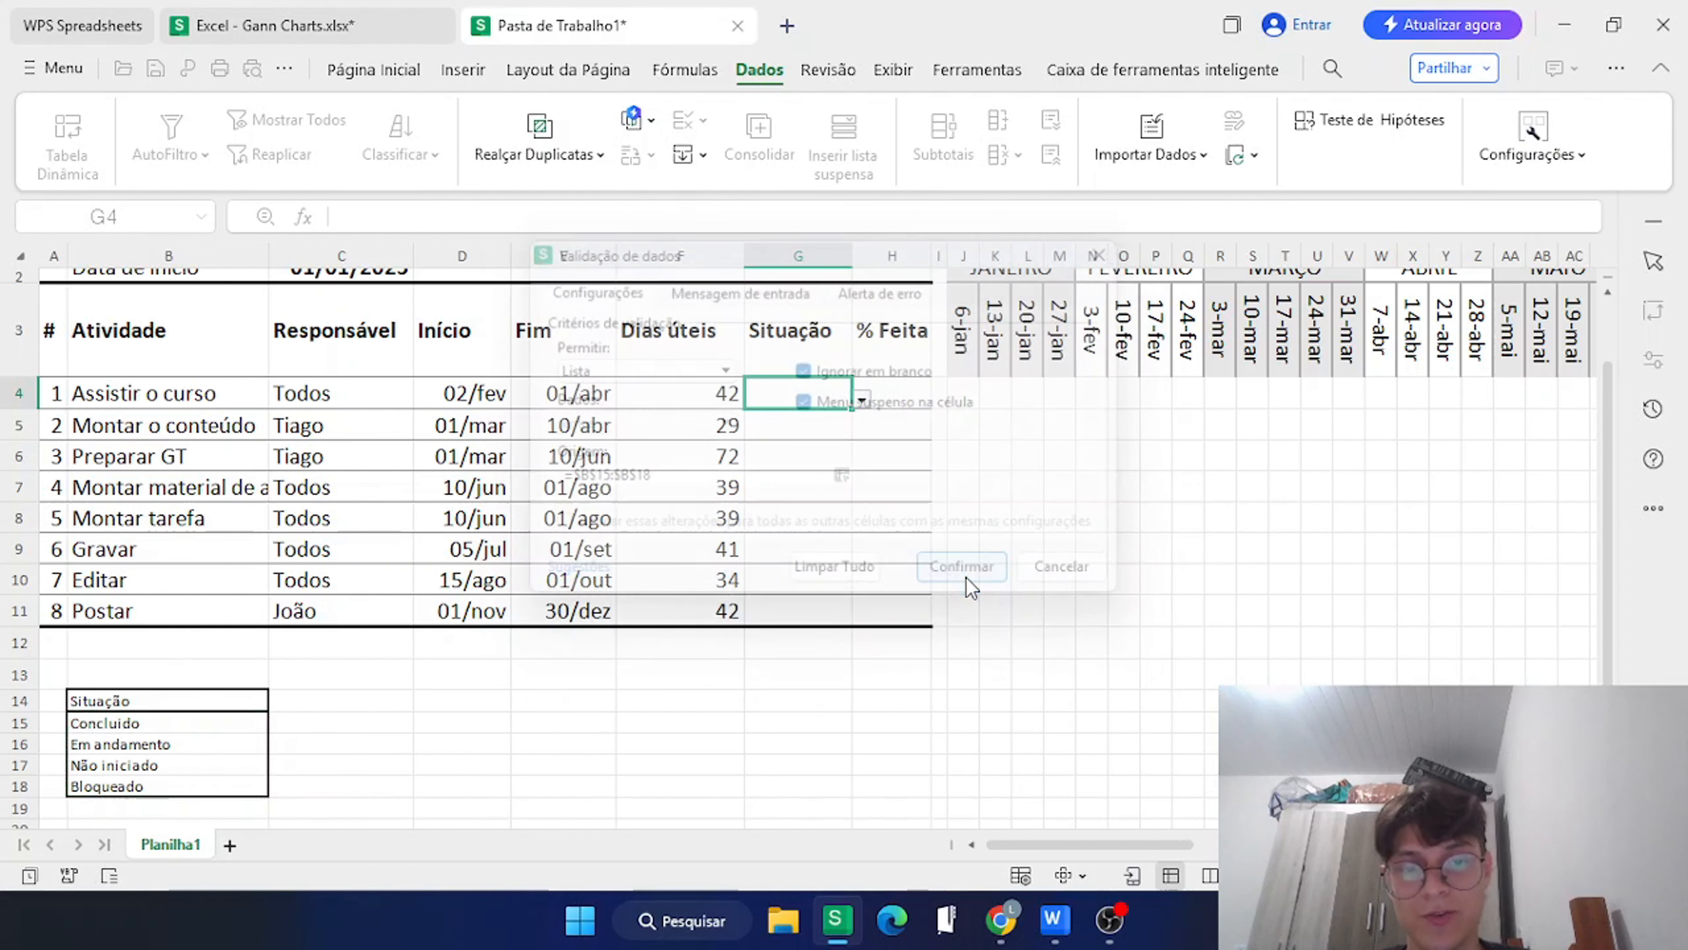
Try the status options Concluido, Em andamento, Não iniciado and Bloqueado one after another in G4.
click(862, 398)
click(836, 424)
click(862, 398)
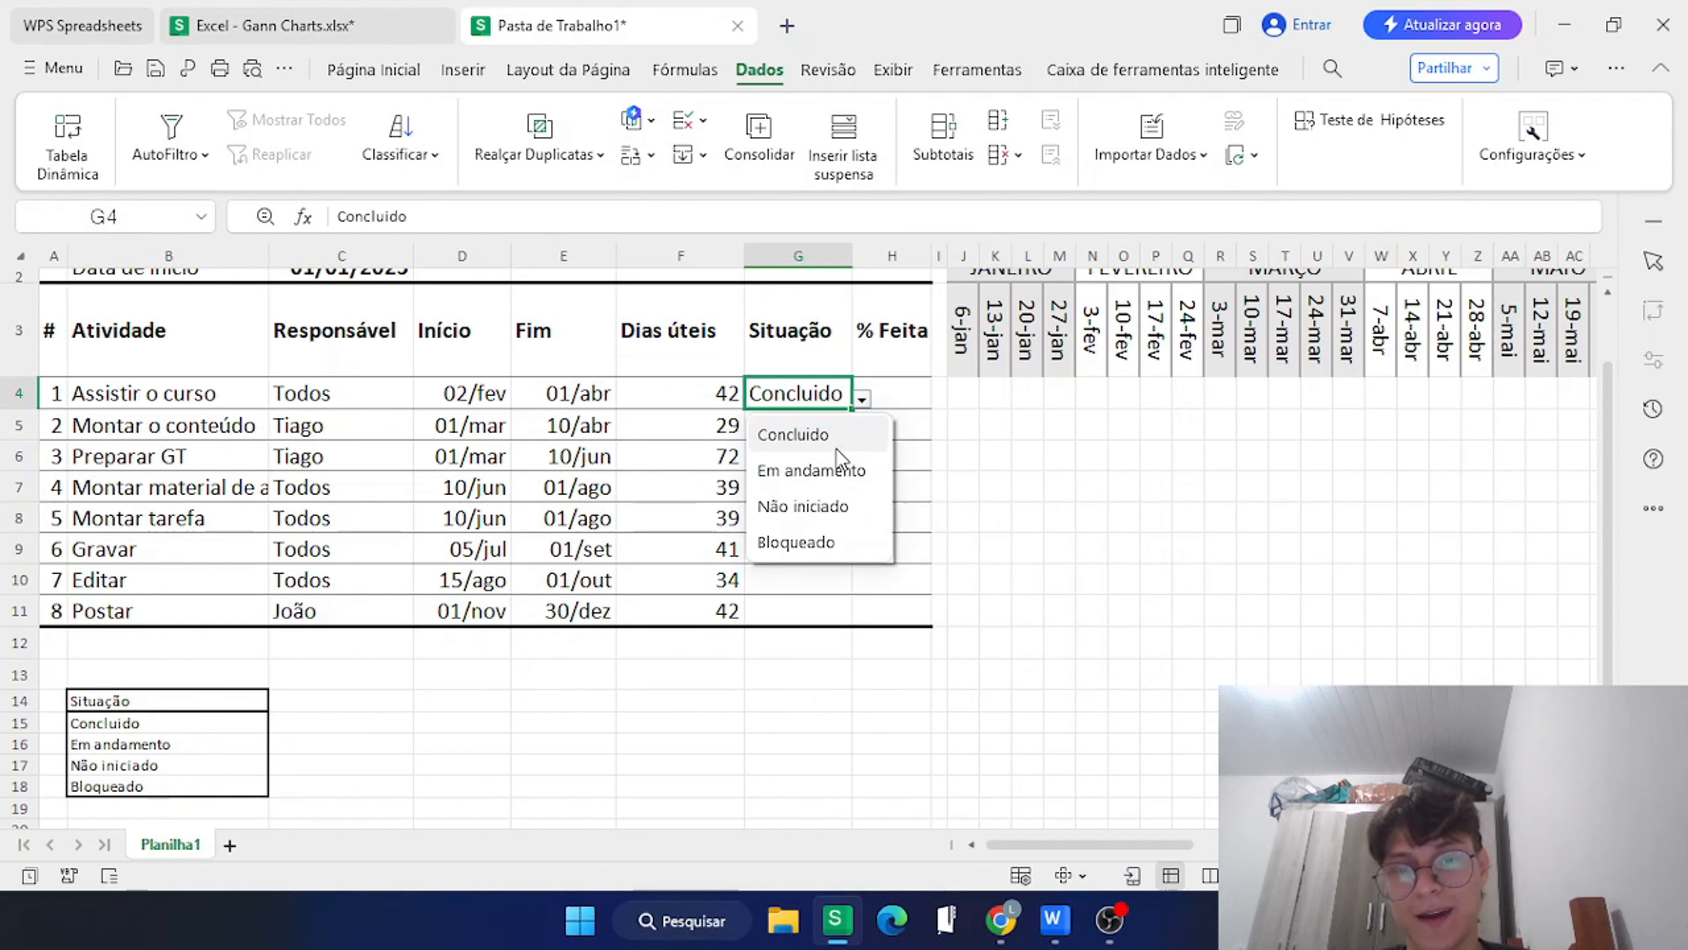
click(831, 467)
click(863, 397)
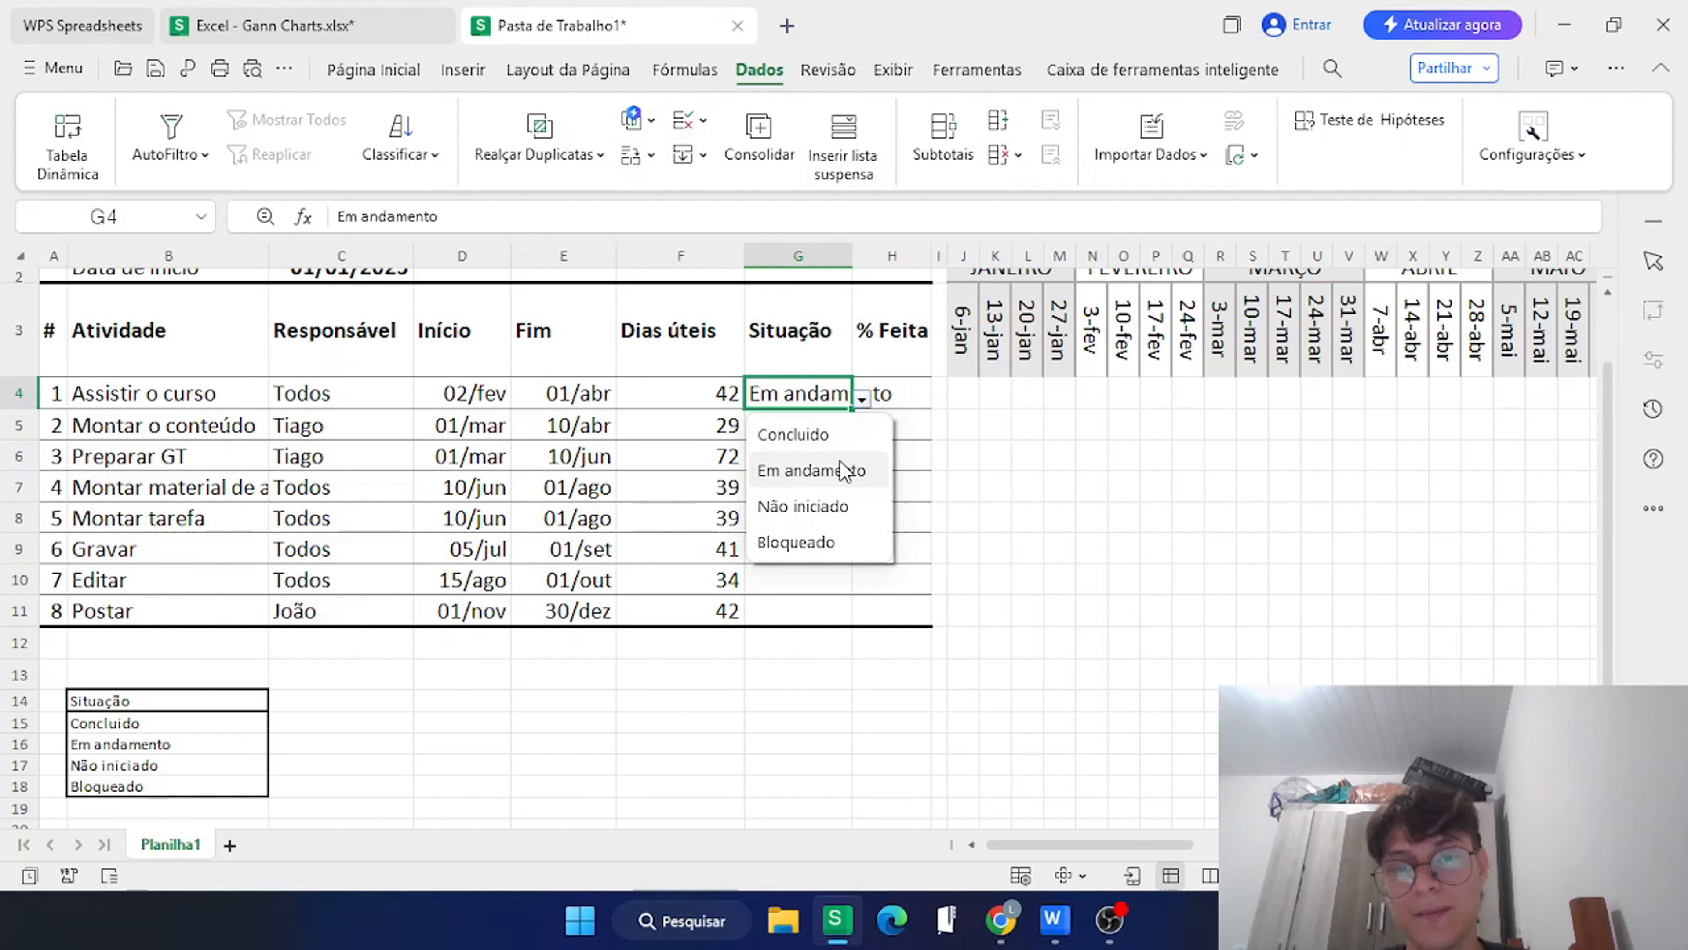
click(827, 499)
click(862, 398)
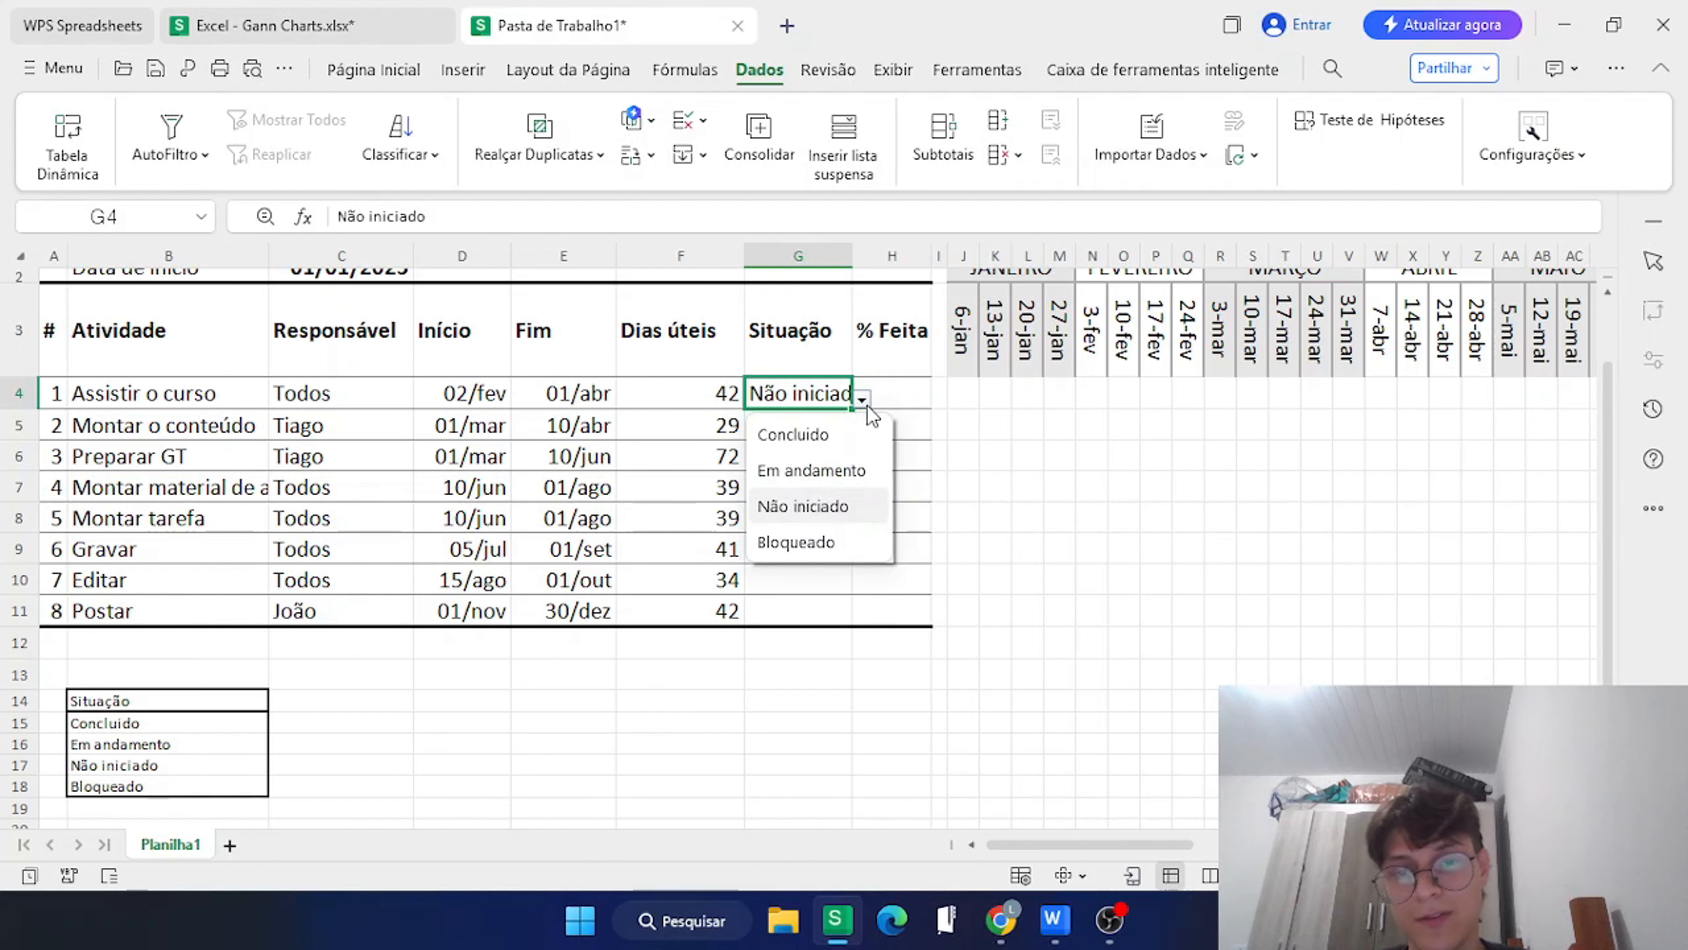
click(828, 542)
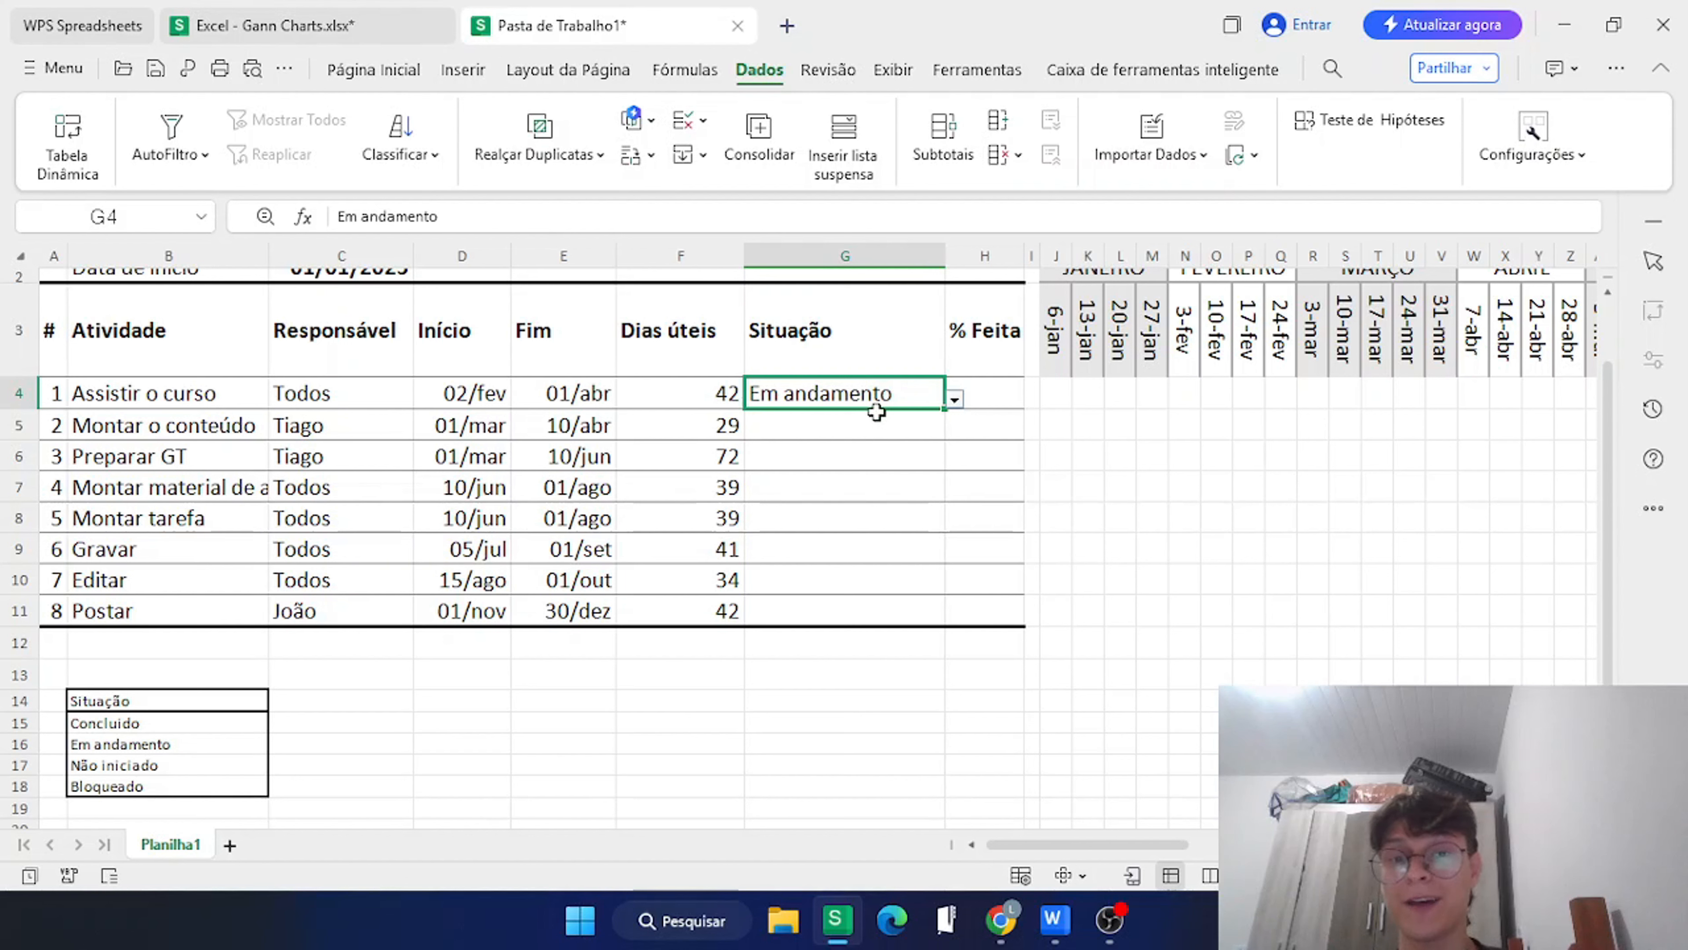
Fill the Em andamento status and its drop-down from G4 down through G11.
click(853, 424)
click(839, 398)
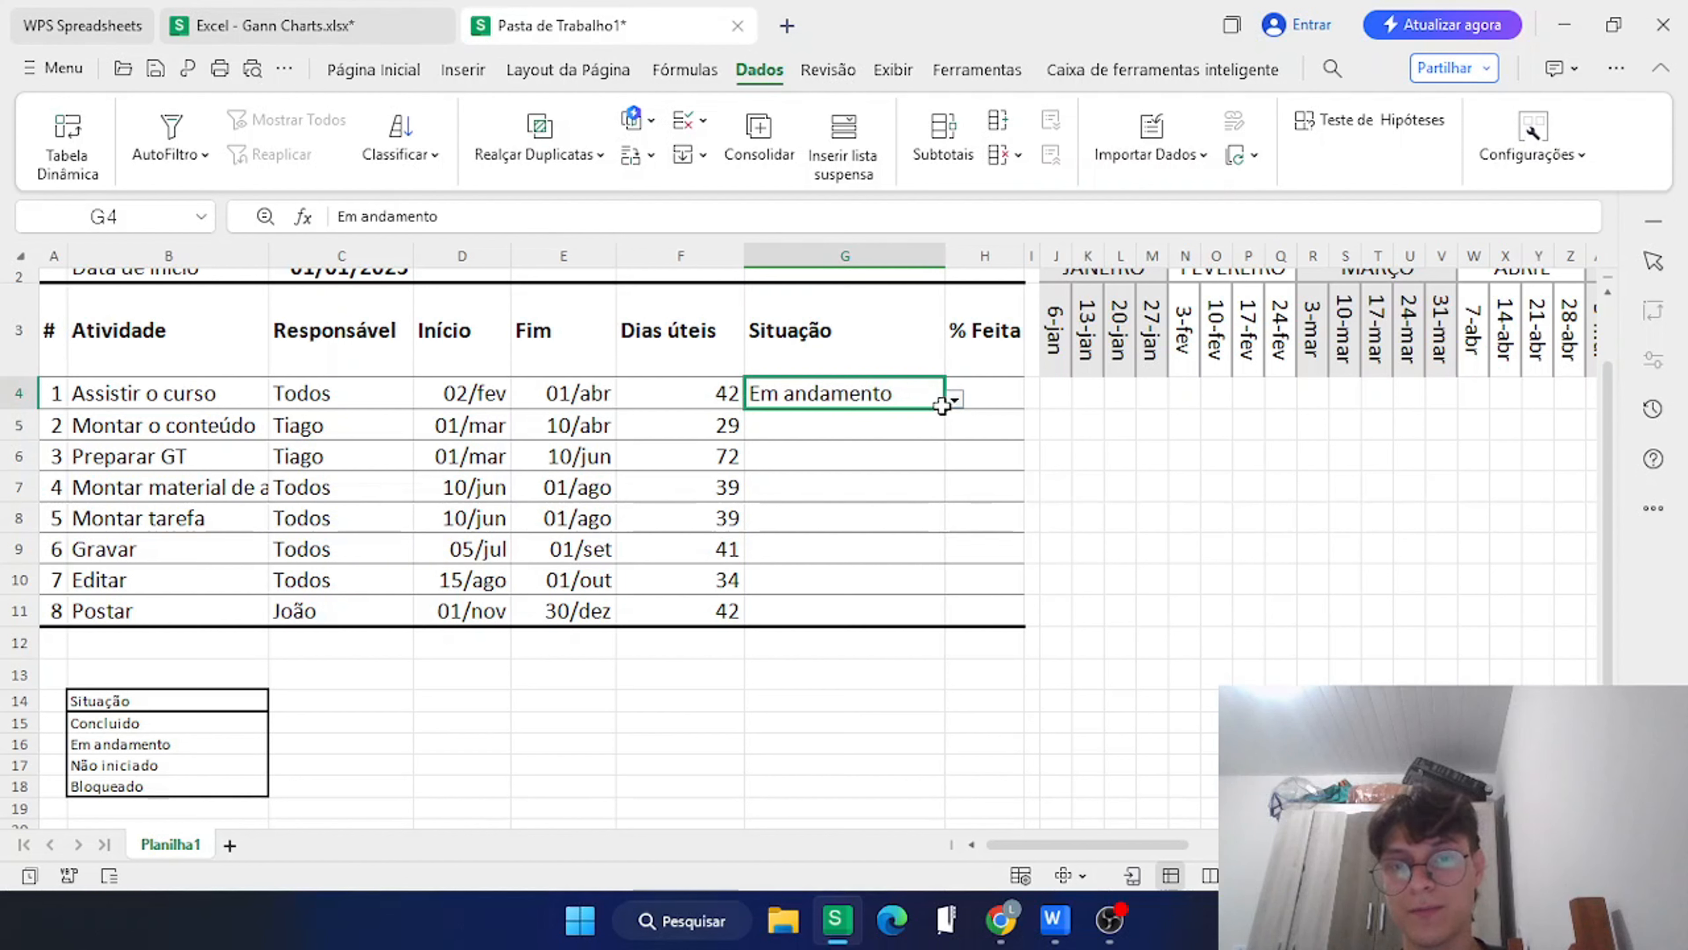
drag(944, 406, 941, 614)
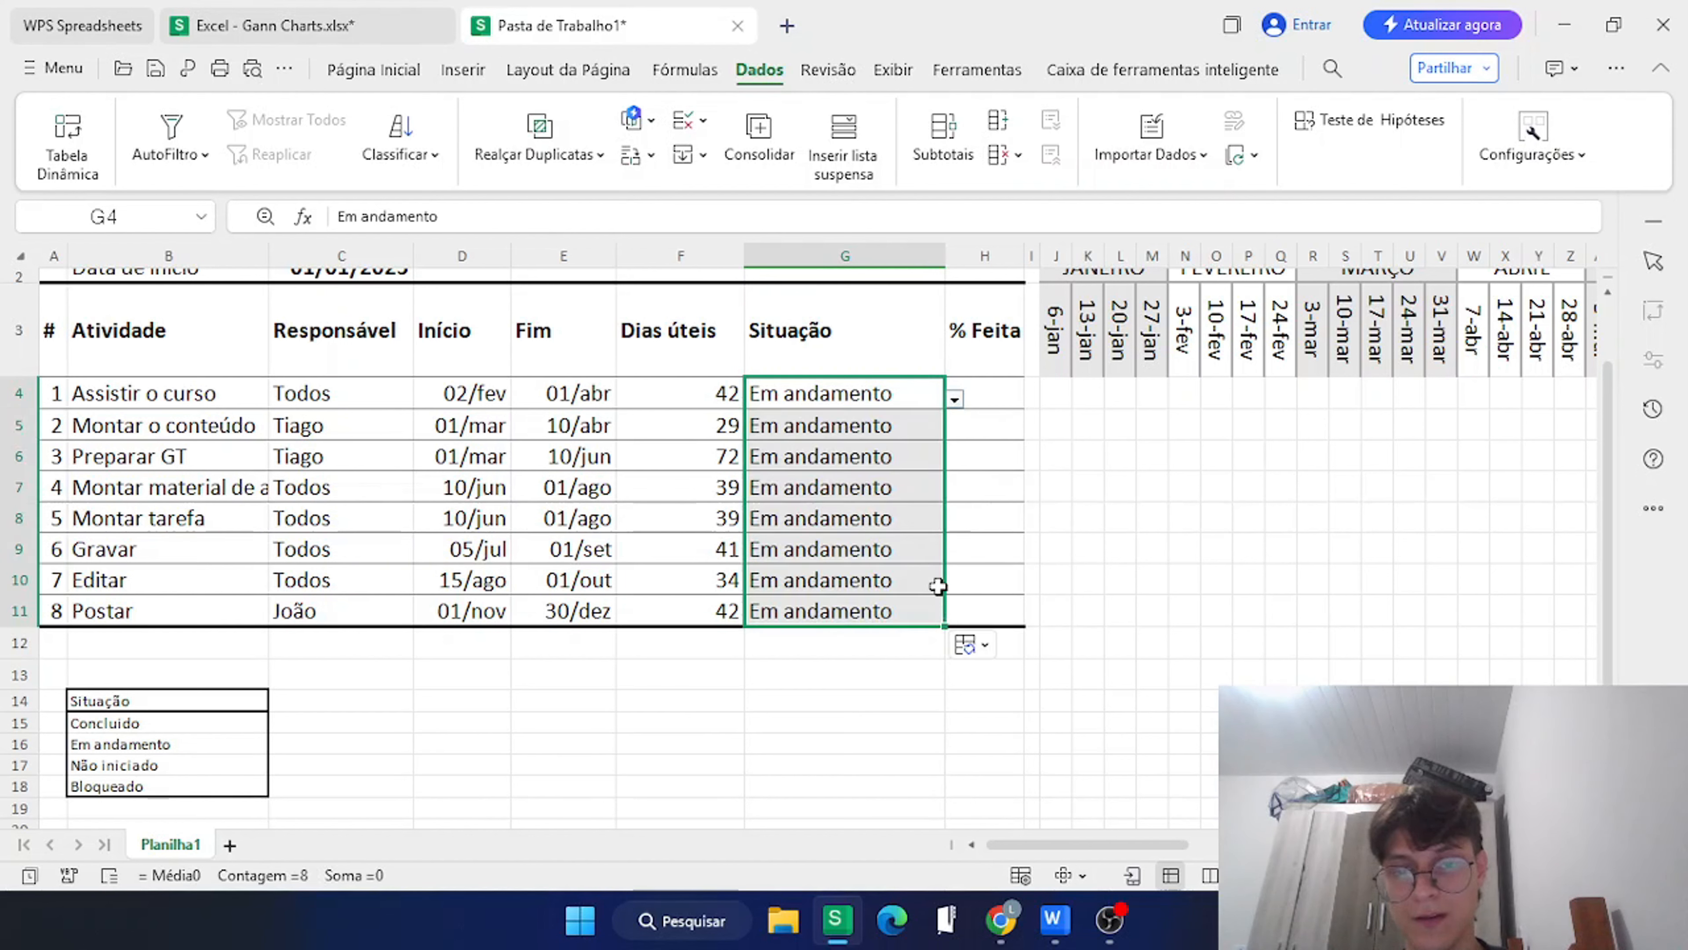
click(678, 423)
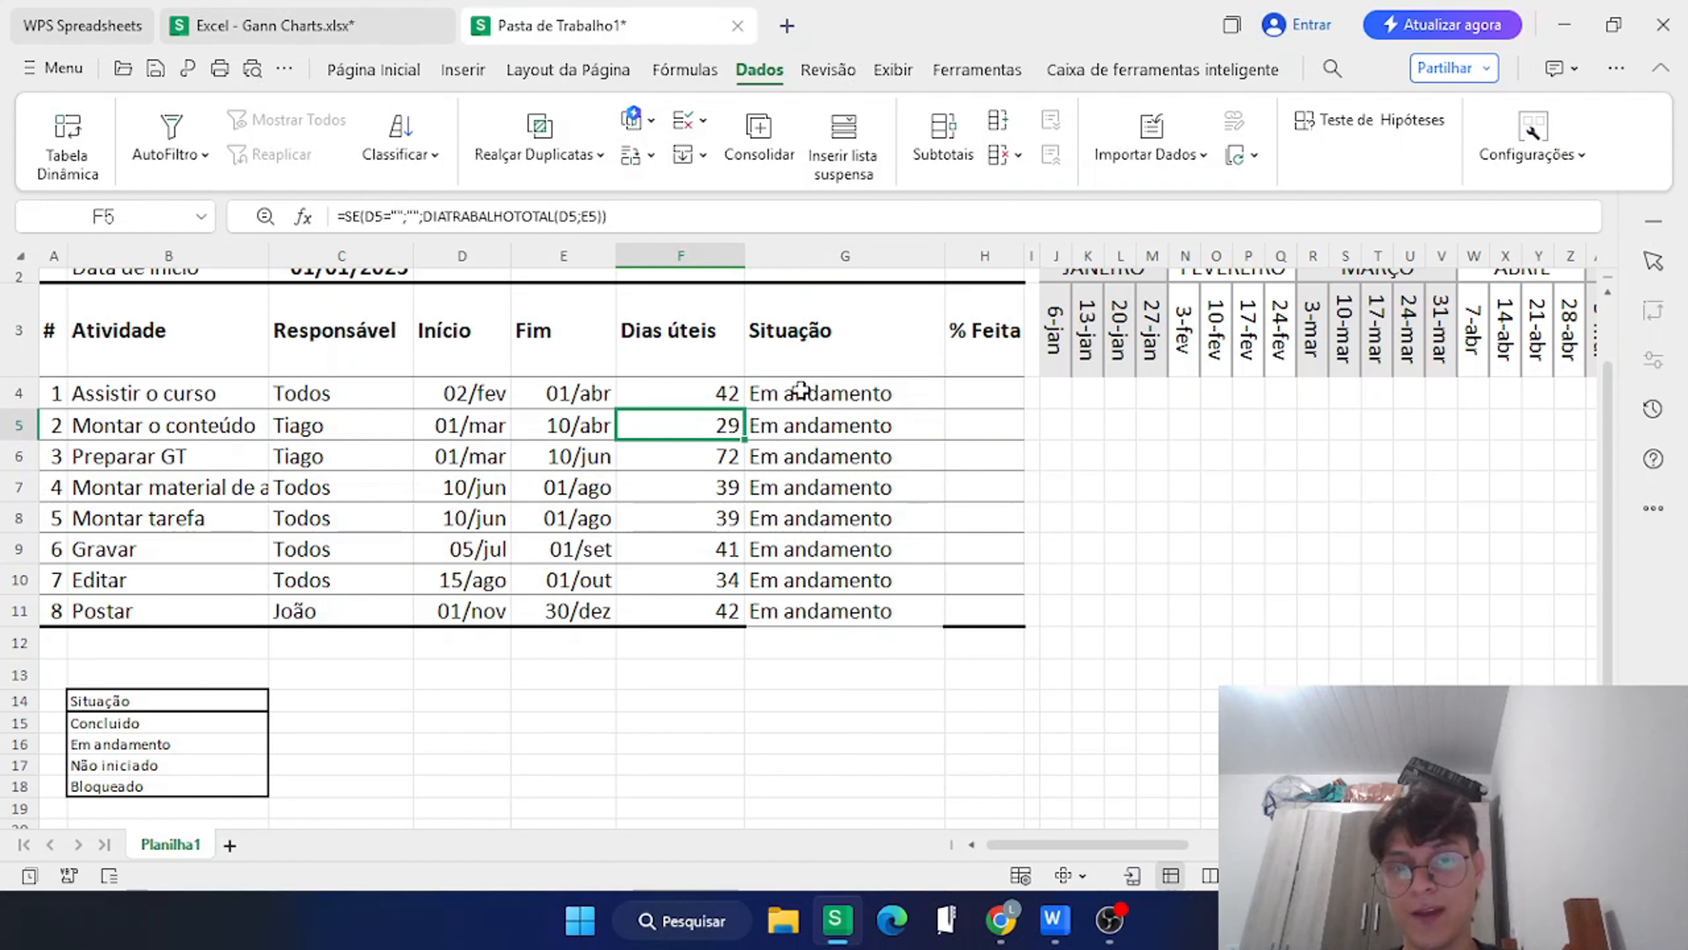
Start a new conditional formatting rule on G4:G11 for cells whose specific text contains Concluido.
drag(801, 390, 820, 612)
click(475, 71)
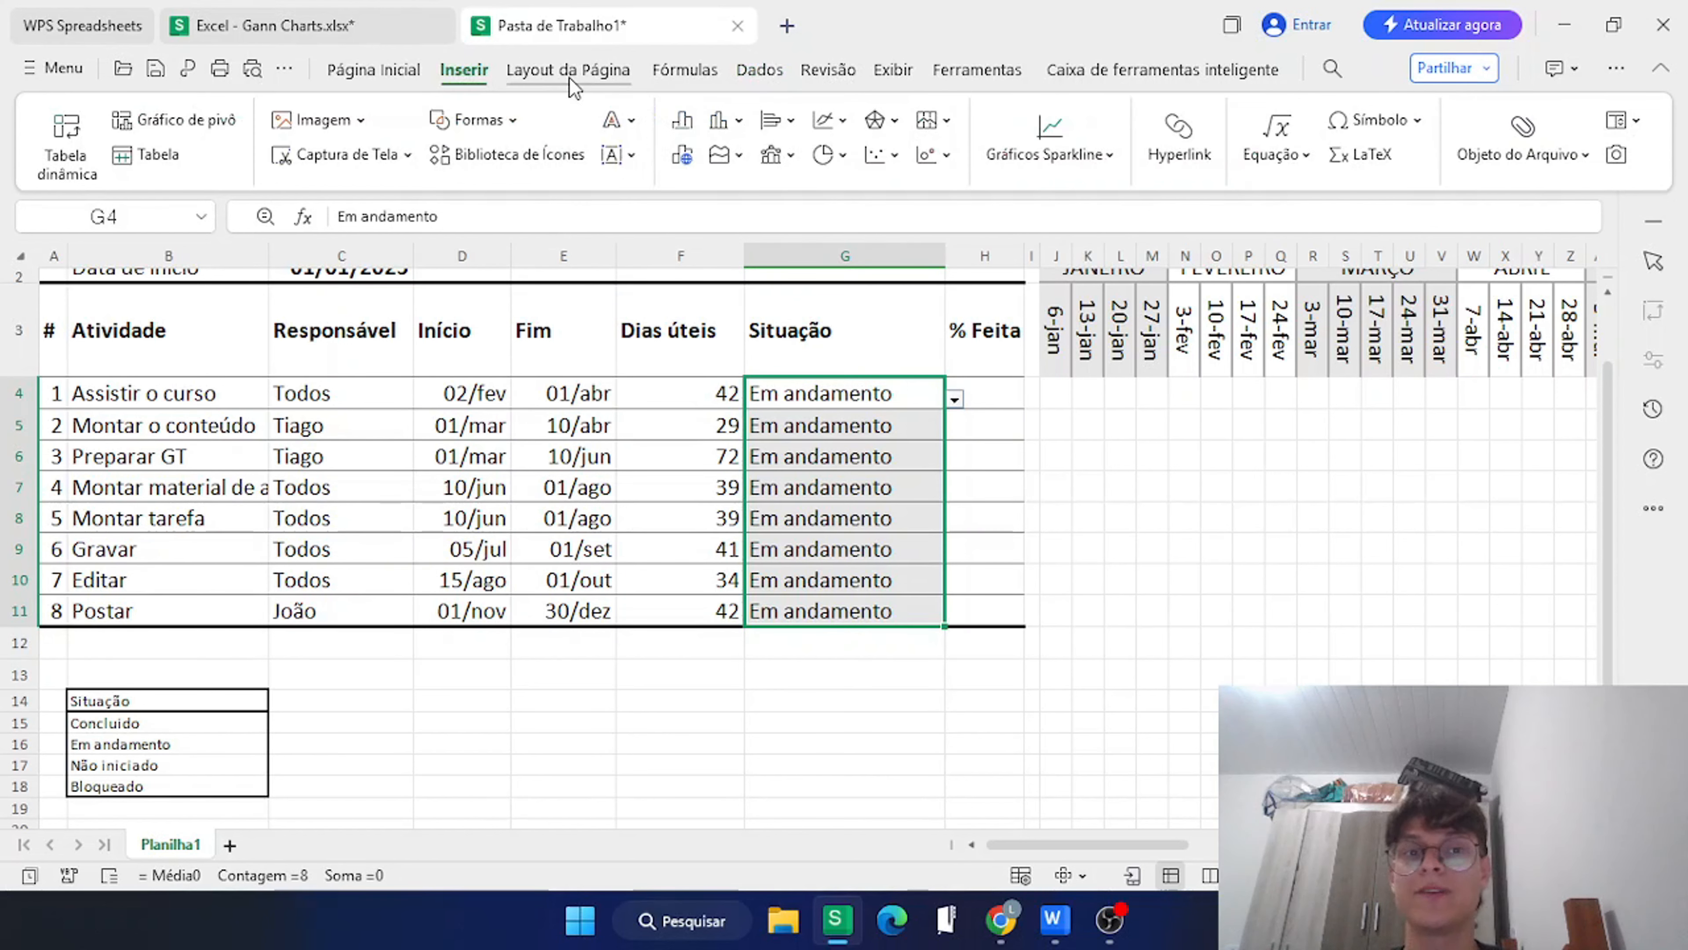
click(373, 69)
click(806, 137)
click(798, 219)
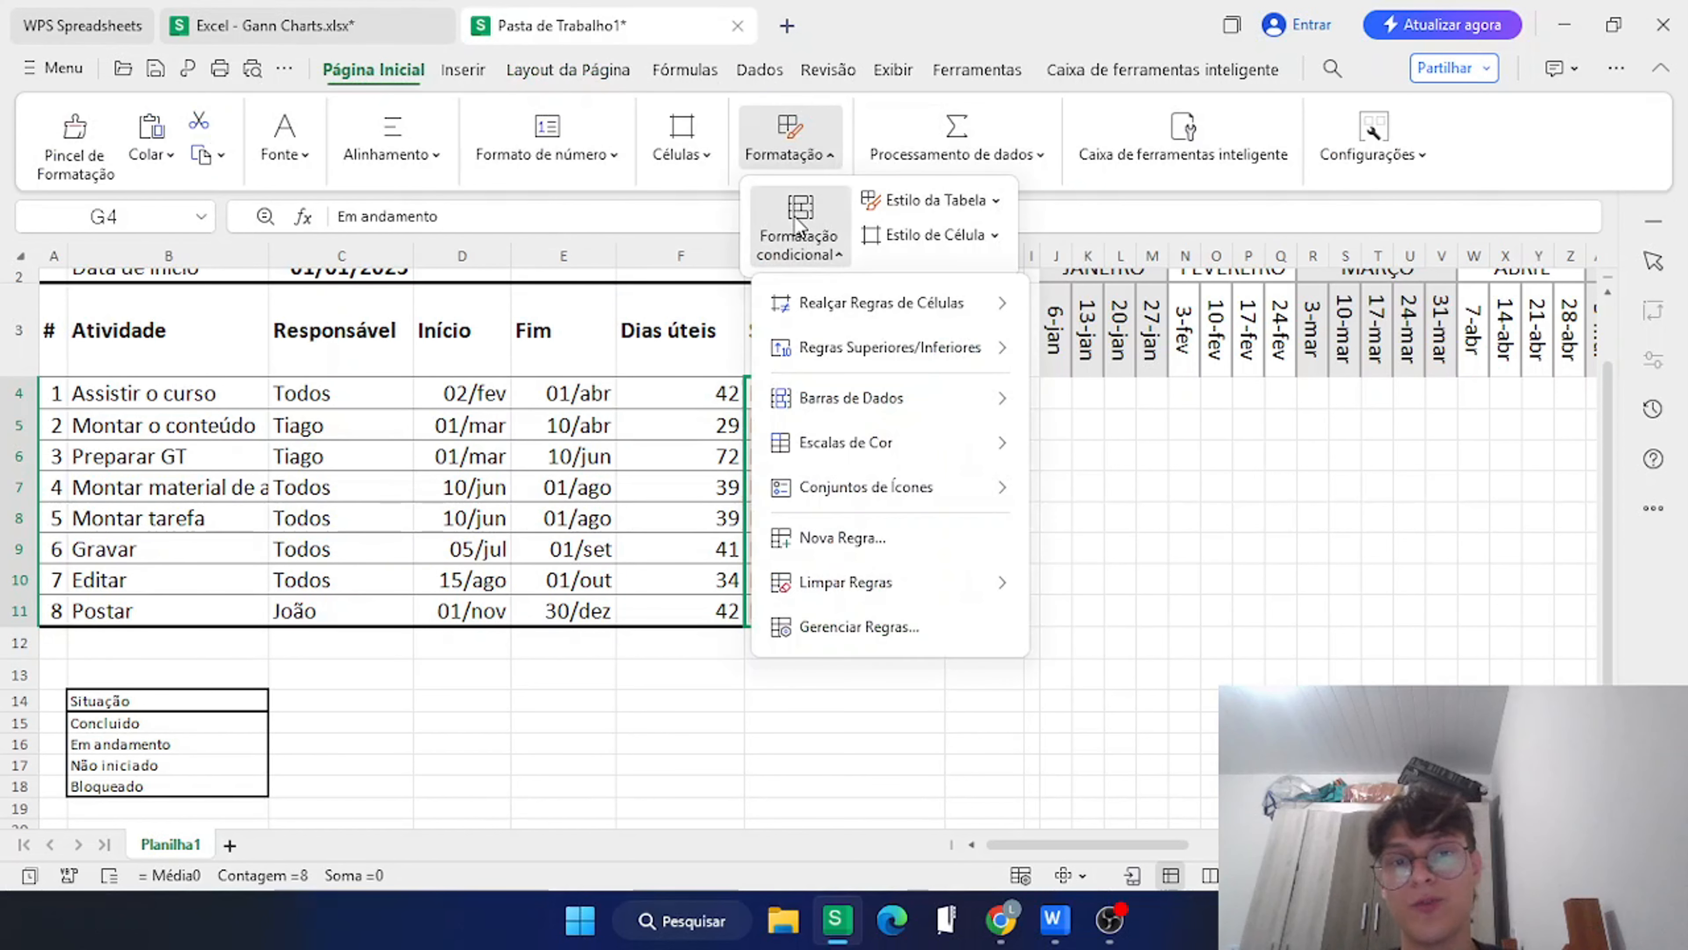
click(834, 535)
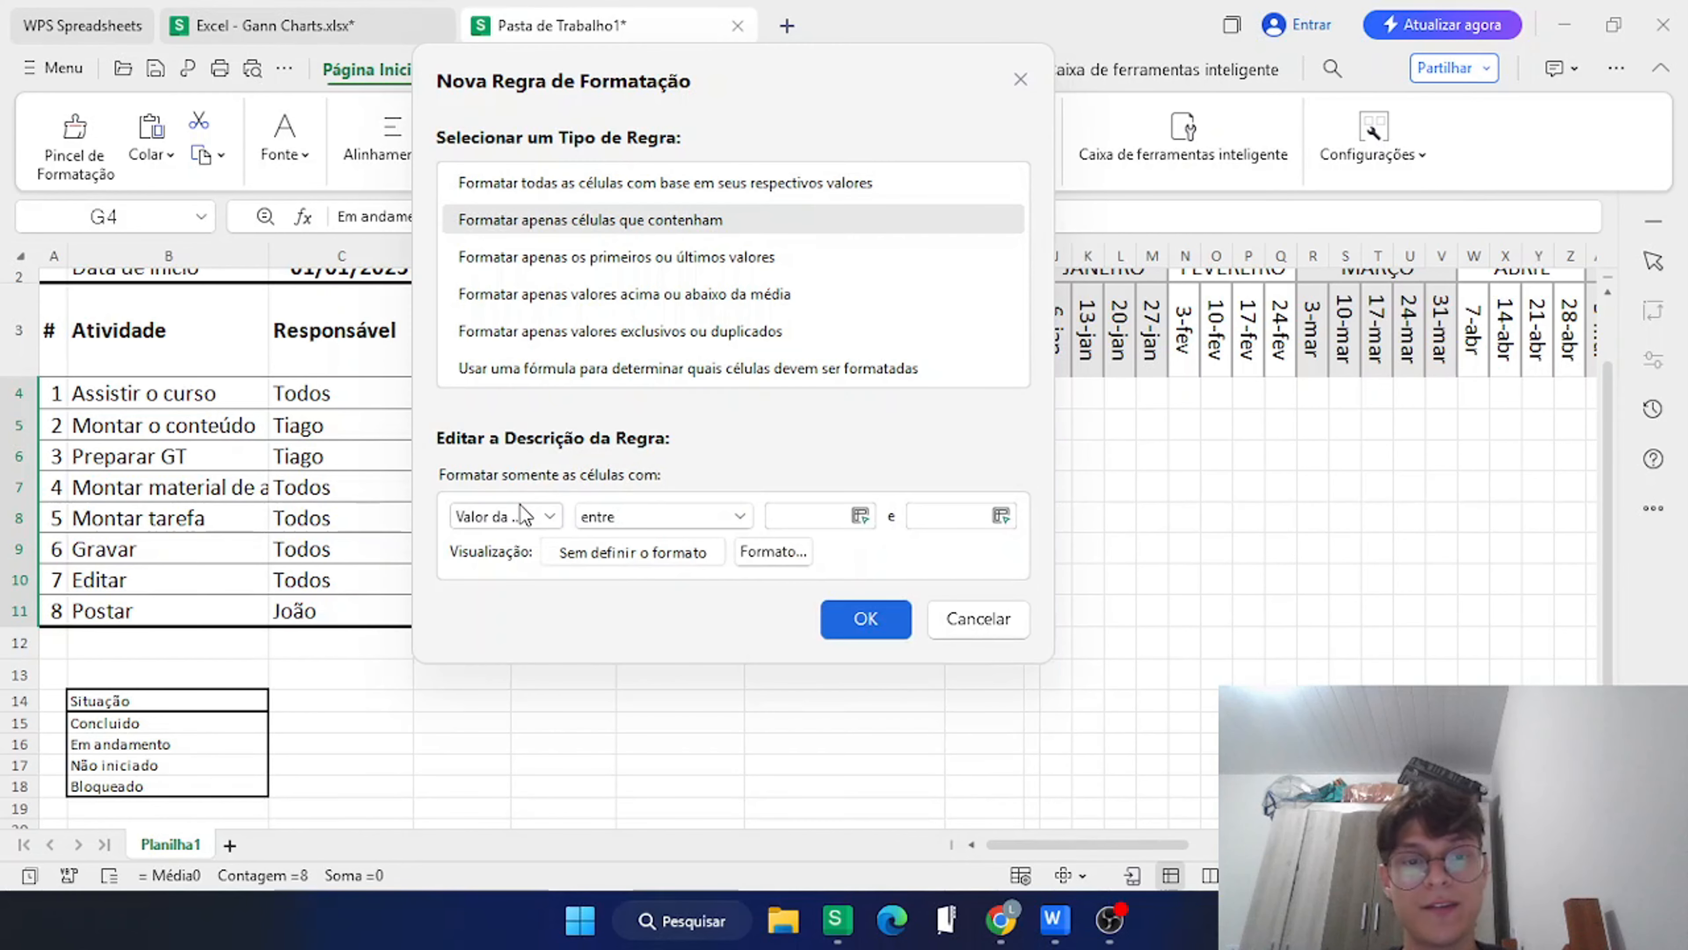
click(524, 516)
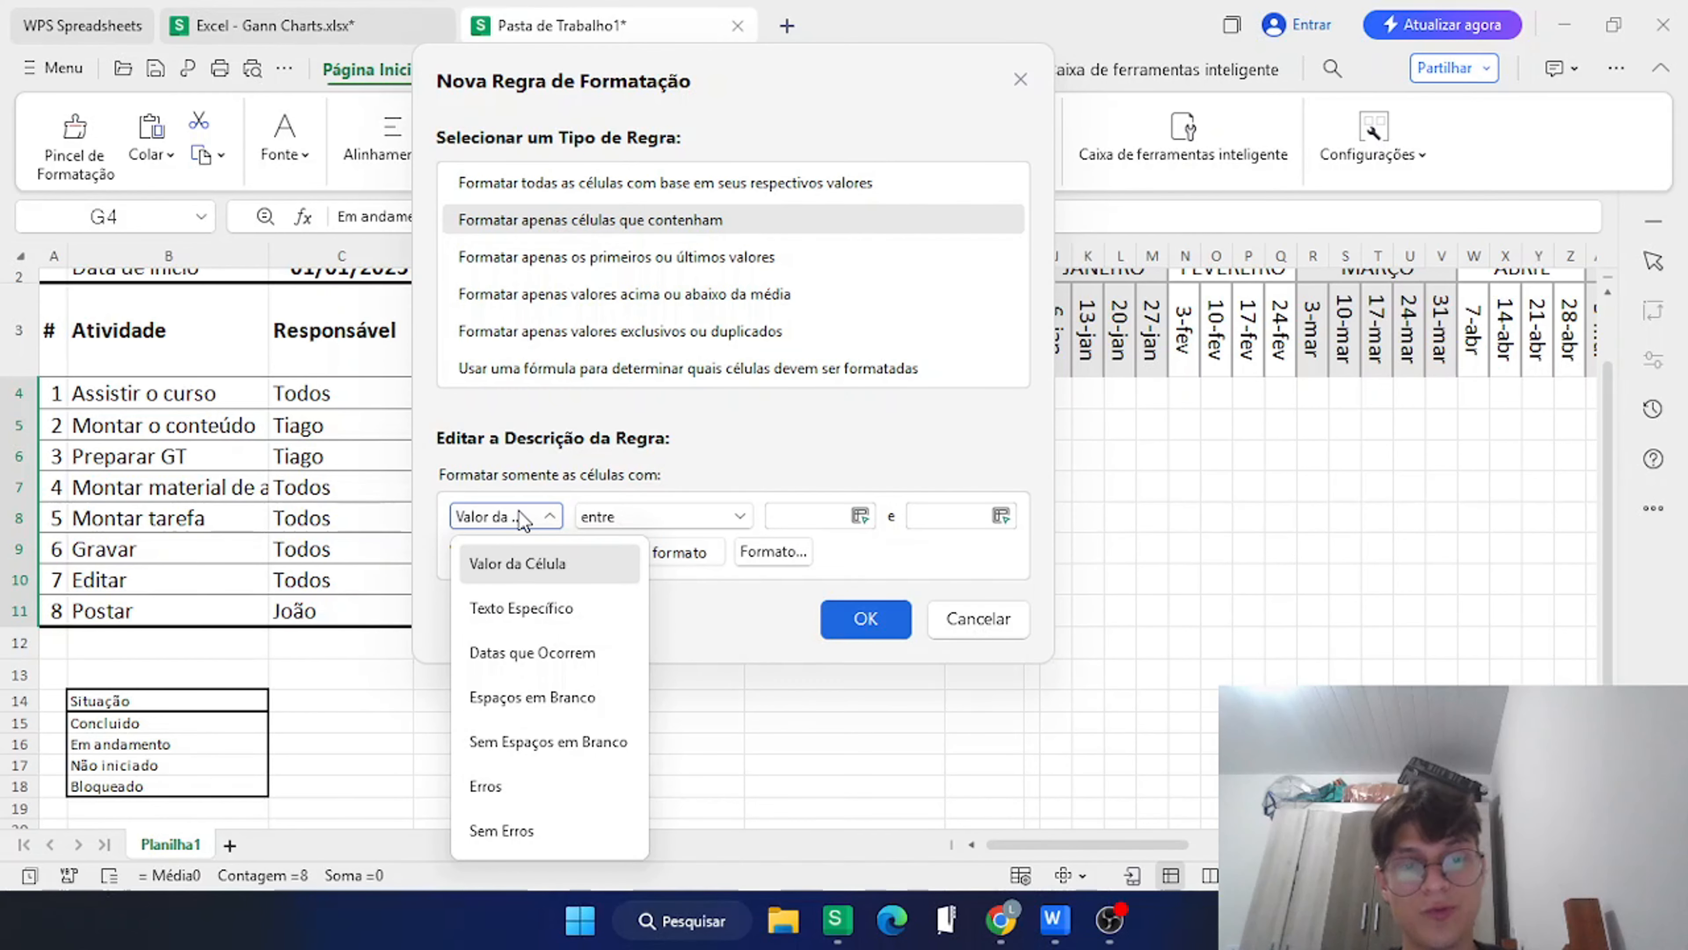
click(515, 608)
click(779, 518)
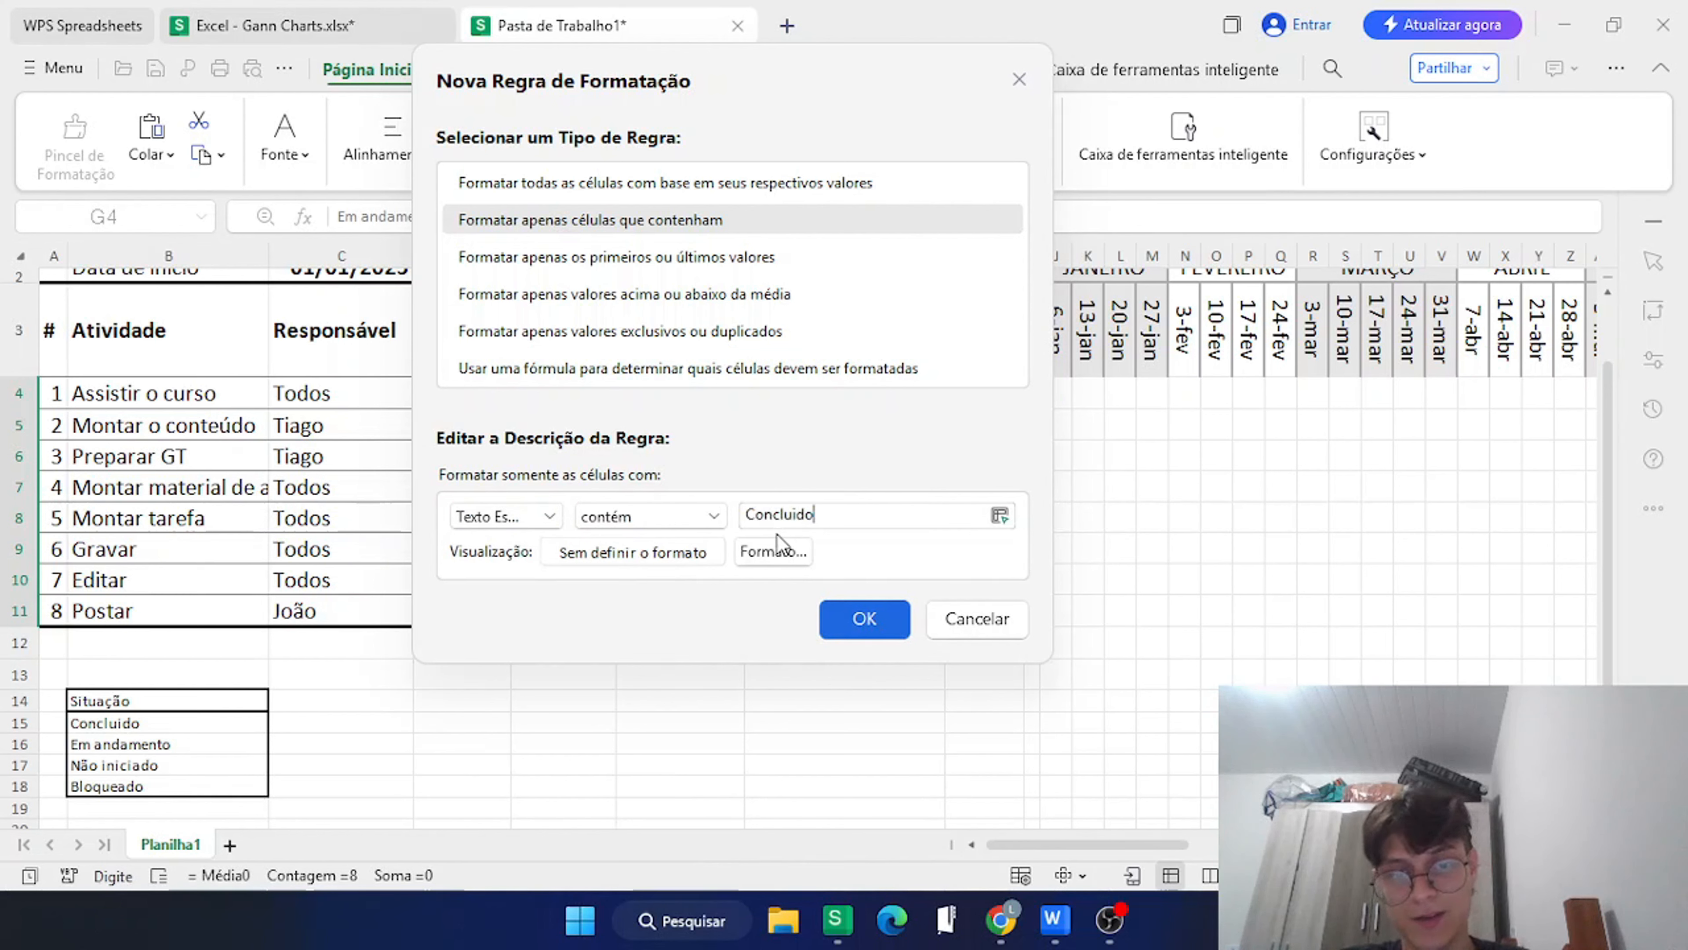
Give the Concluido rule a light green background fill and apply the rule.
click(775, 550)
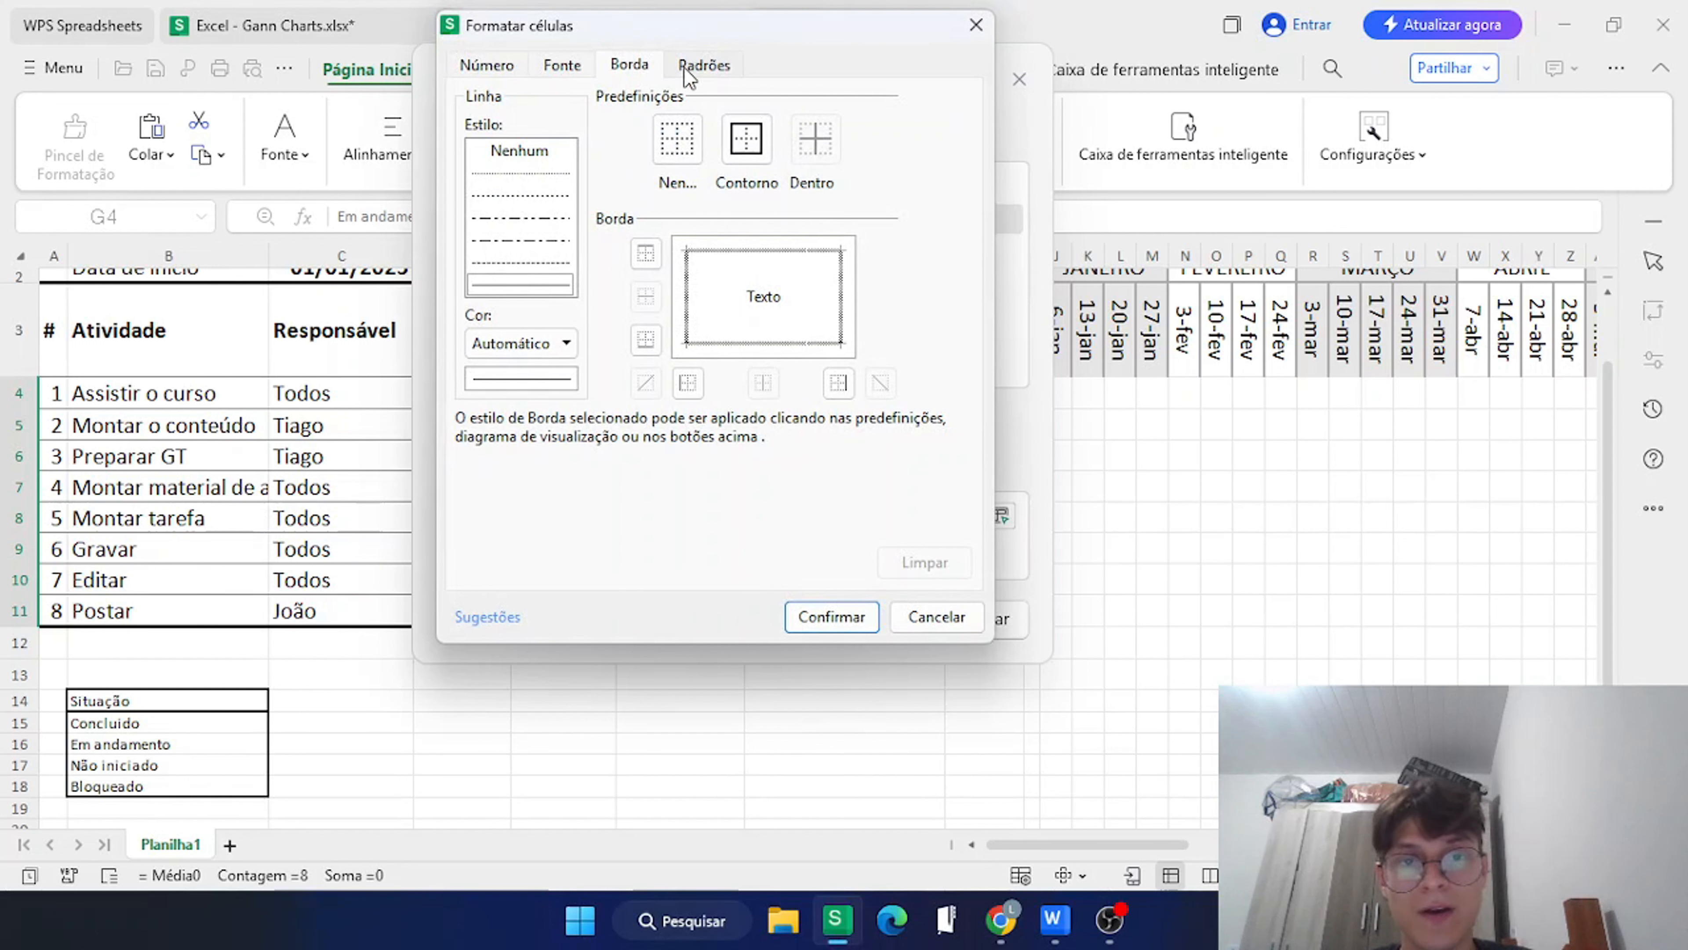
click(684, 68)
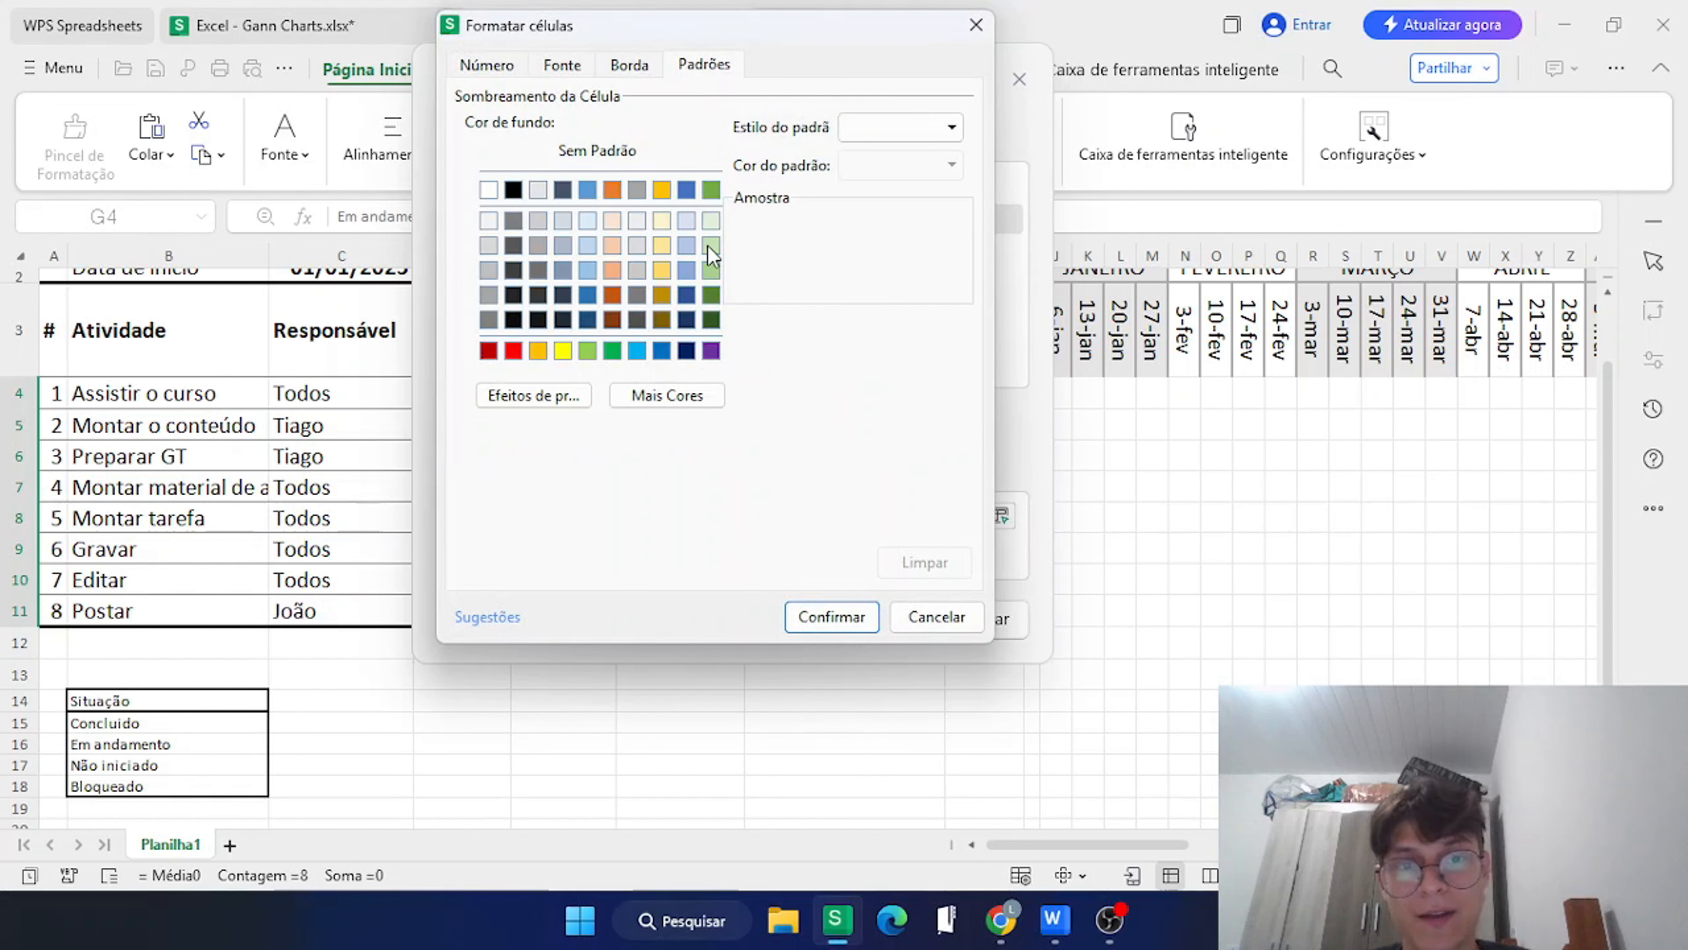
click(710, 221)
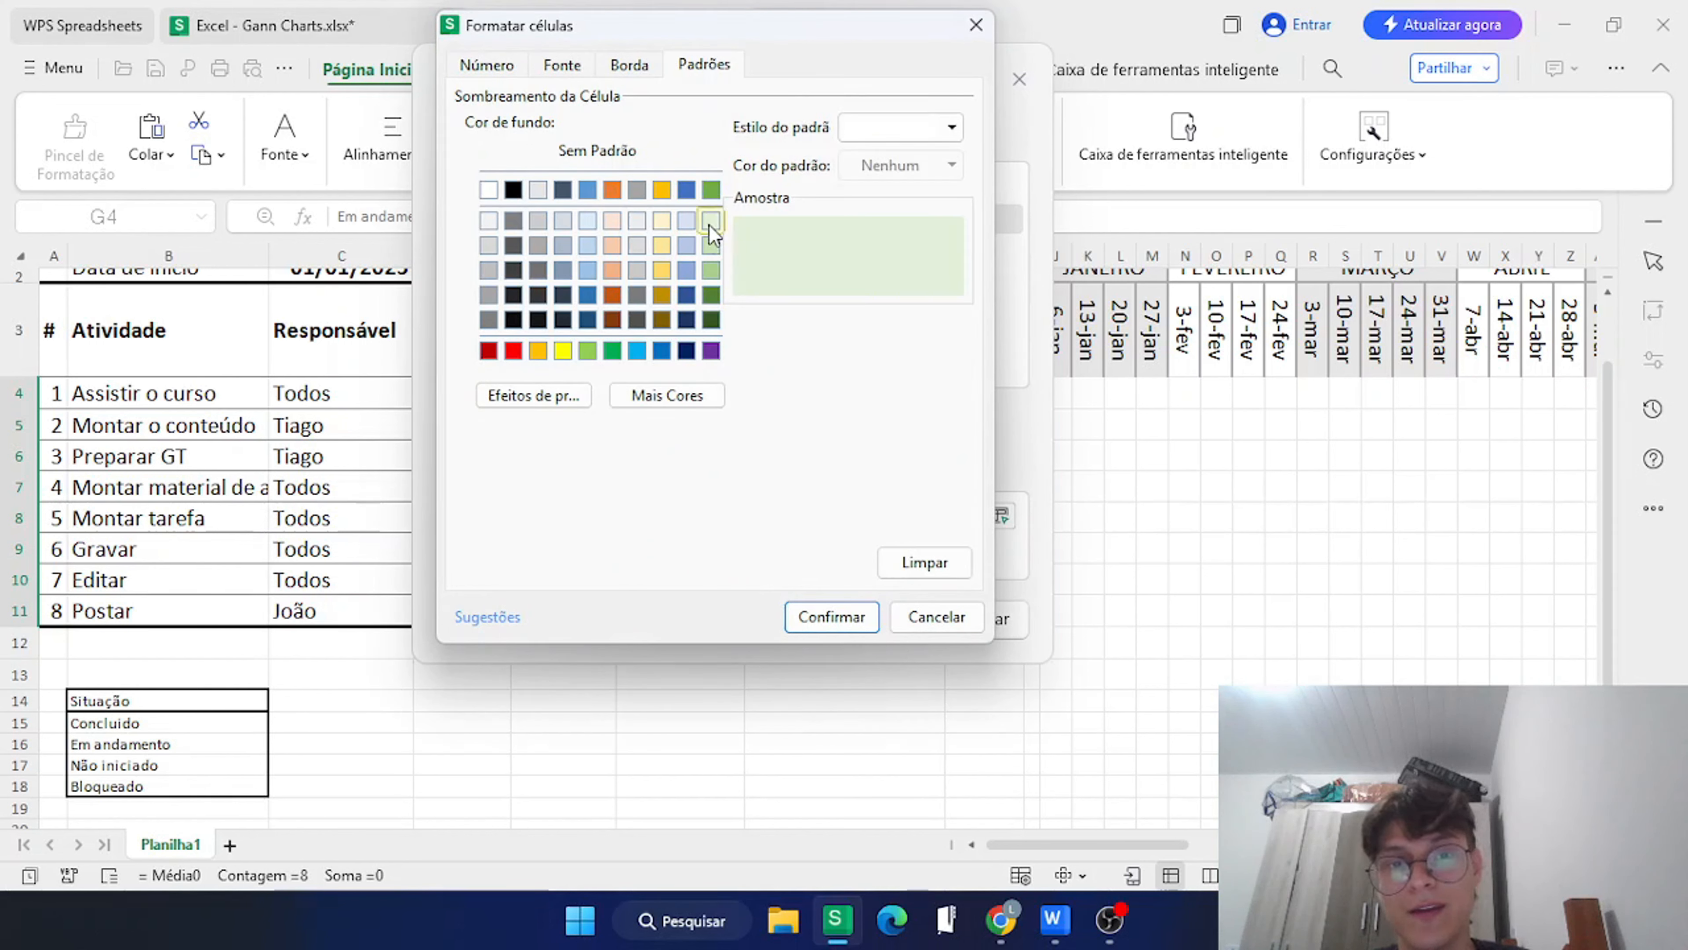
click(842, 619)
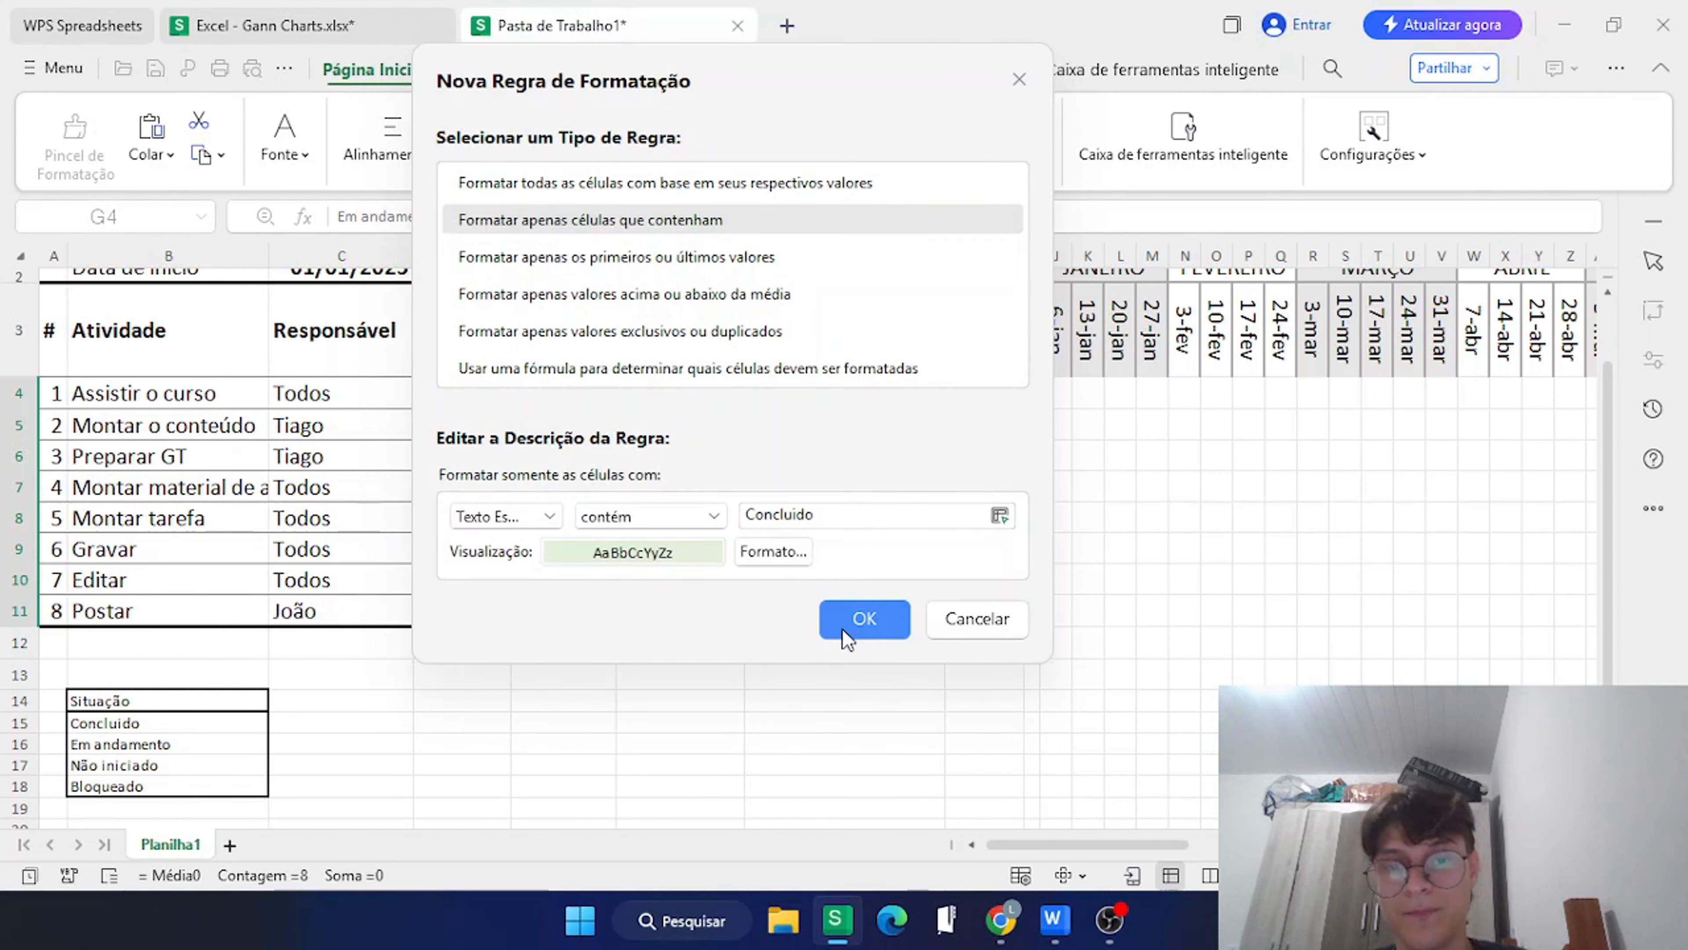
click(852, 620)
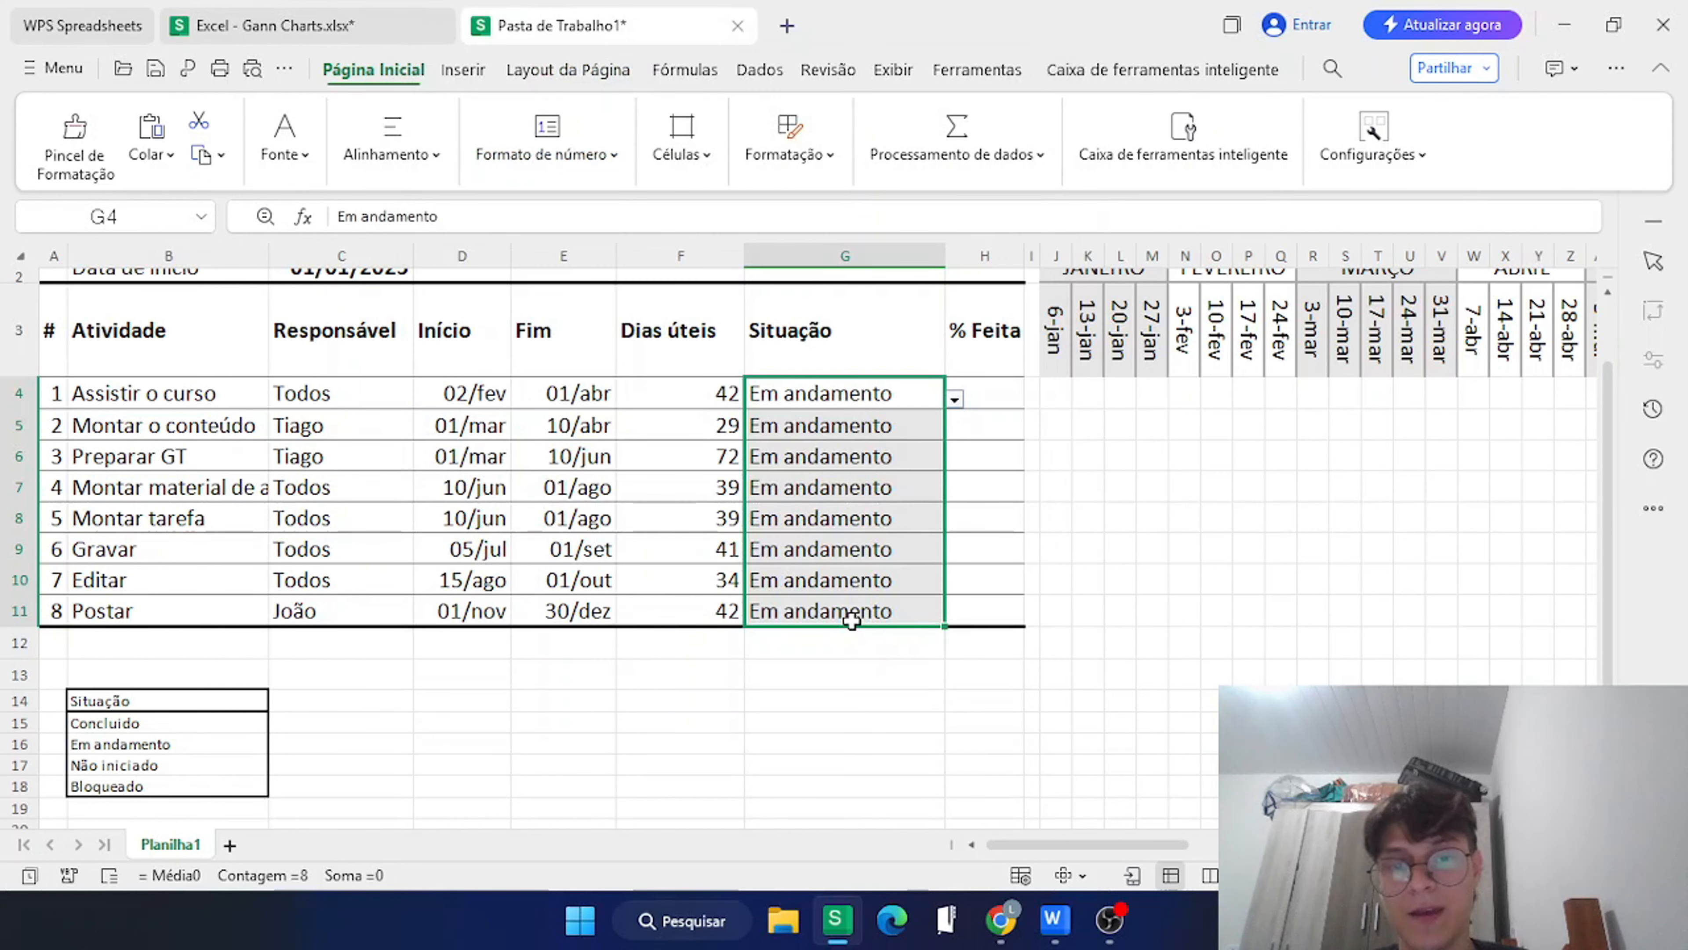
Set the status of the first activity, Assistir o curso, to Concluido.
click(956, 401)
click(879, 433)
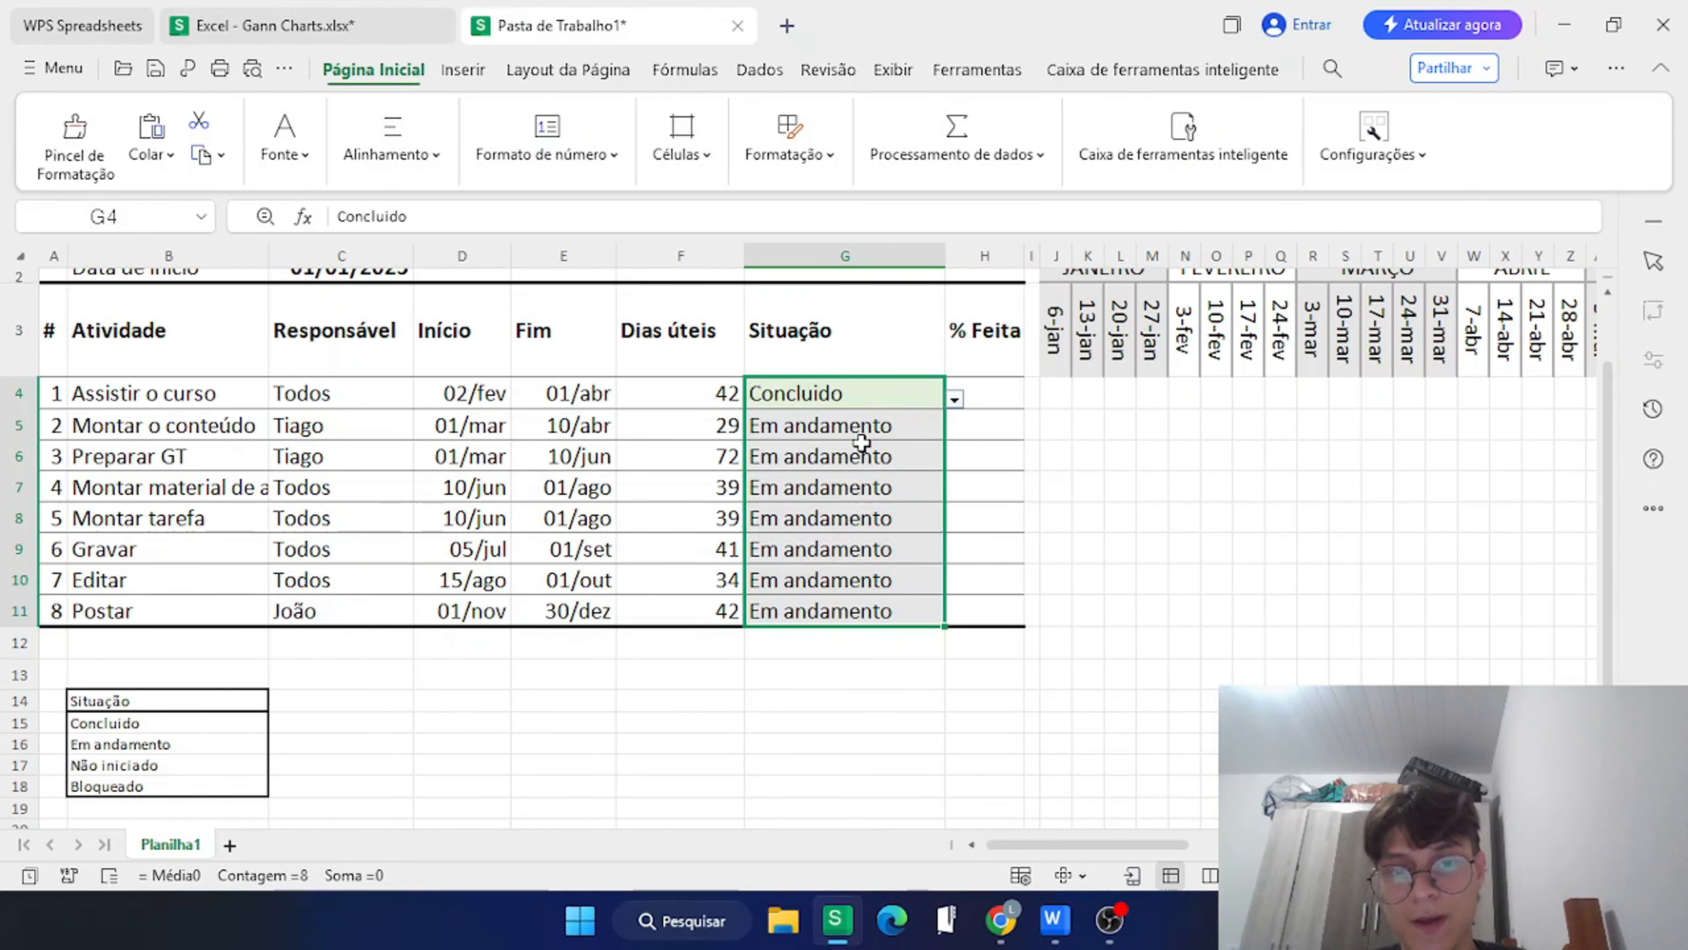
click(862, 444)
Add a conditional formatting rule on G4:G11 that shades cells with specific text containing Bloqueado in light red.
scroll(864, 433, down, 1)
drag(841, 367, 838, 585)
click(789, 136)
click(798, 223)
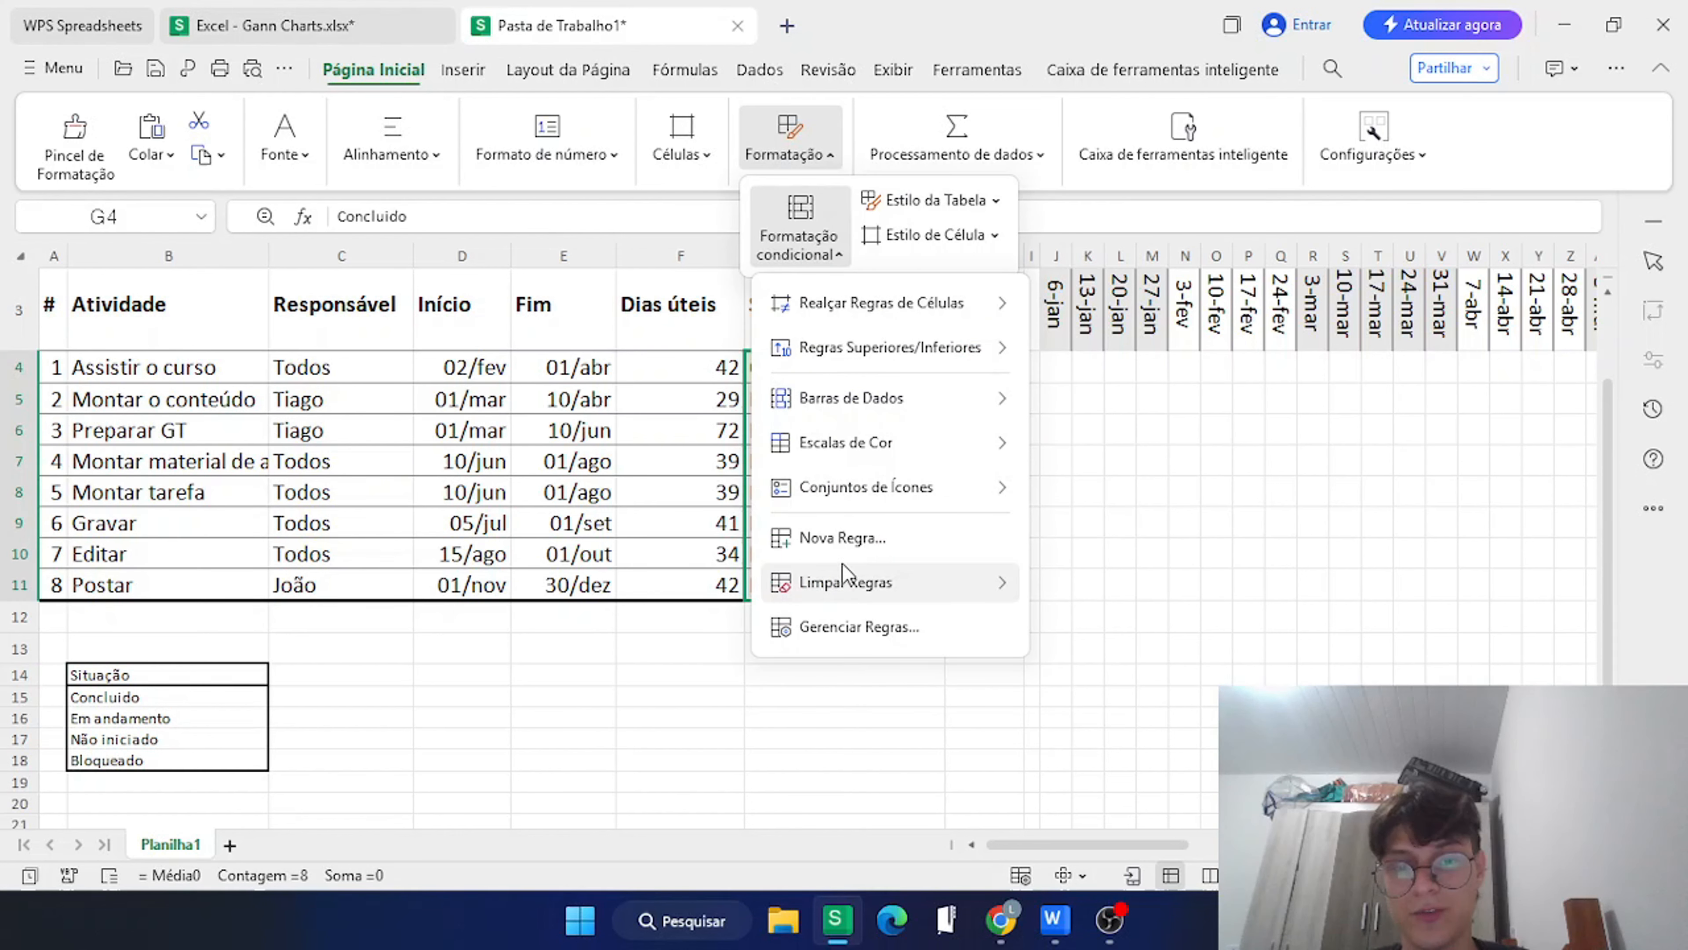
click(837, 538)
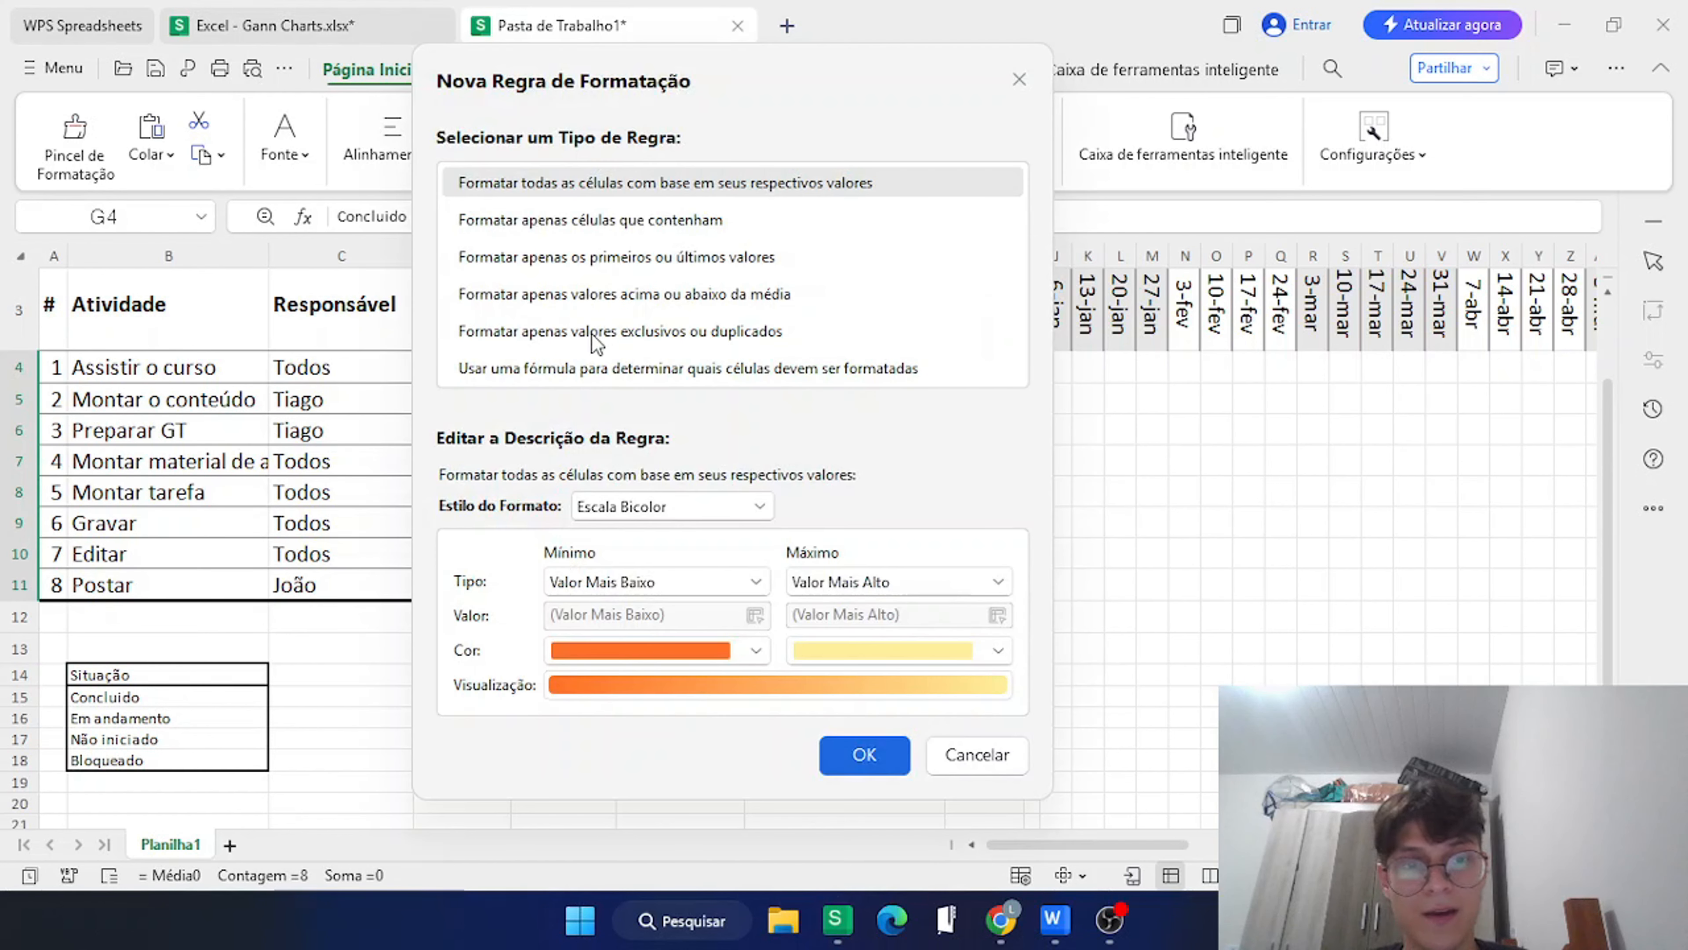
click(582, 220)
click(549, 516)
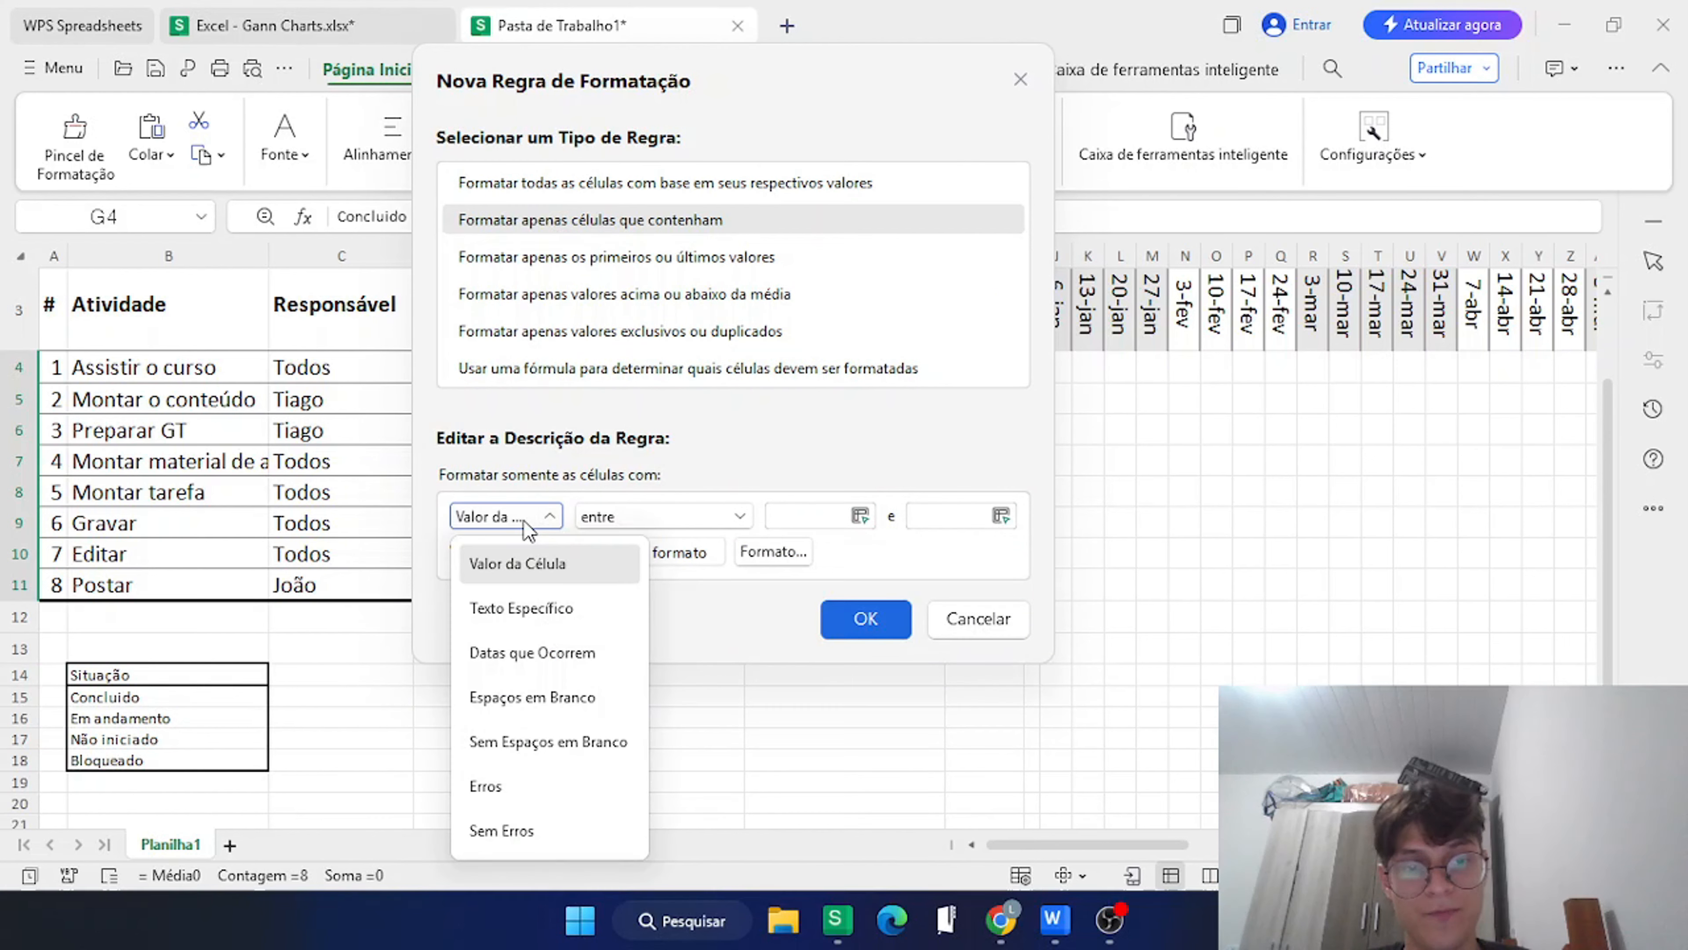
click(522, 607)
click(784, 509)
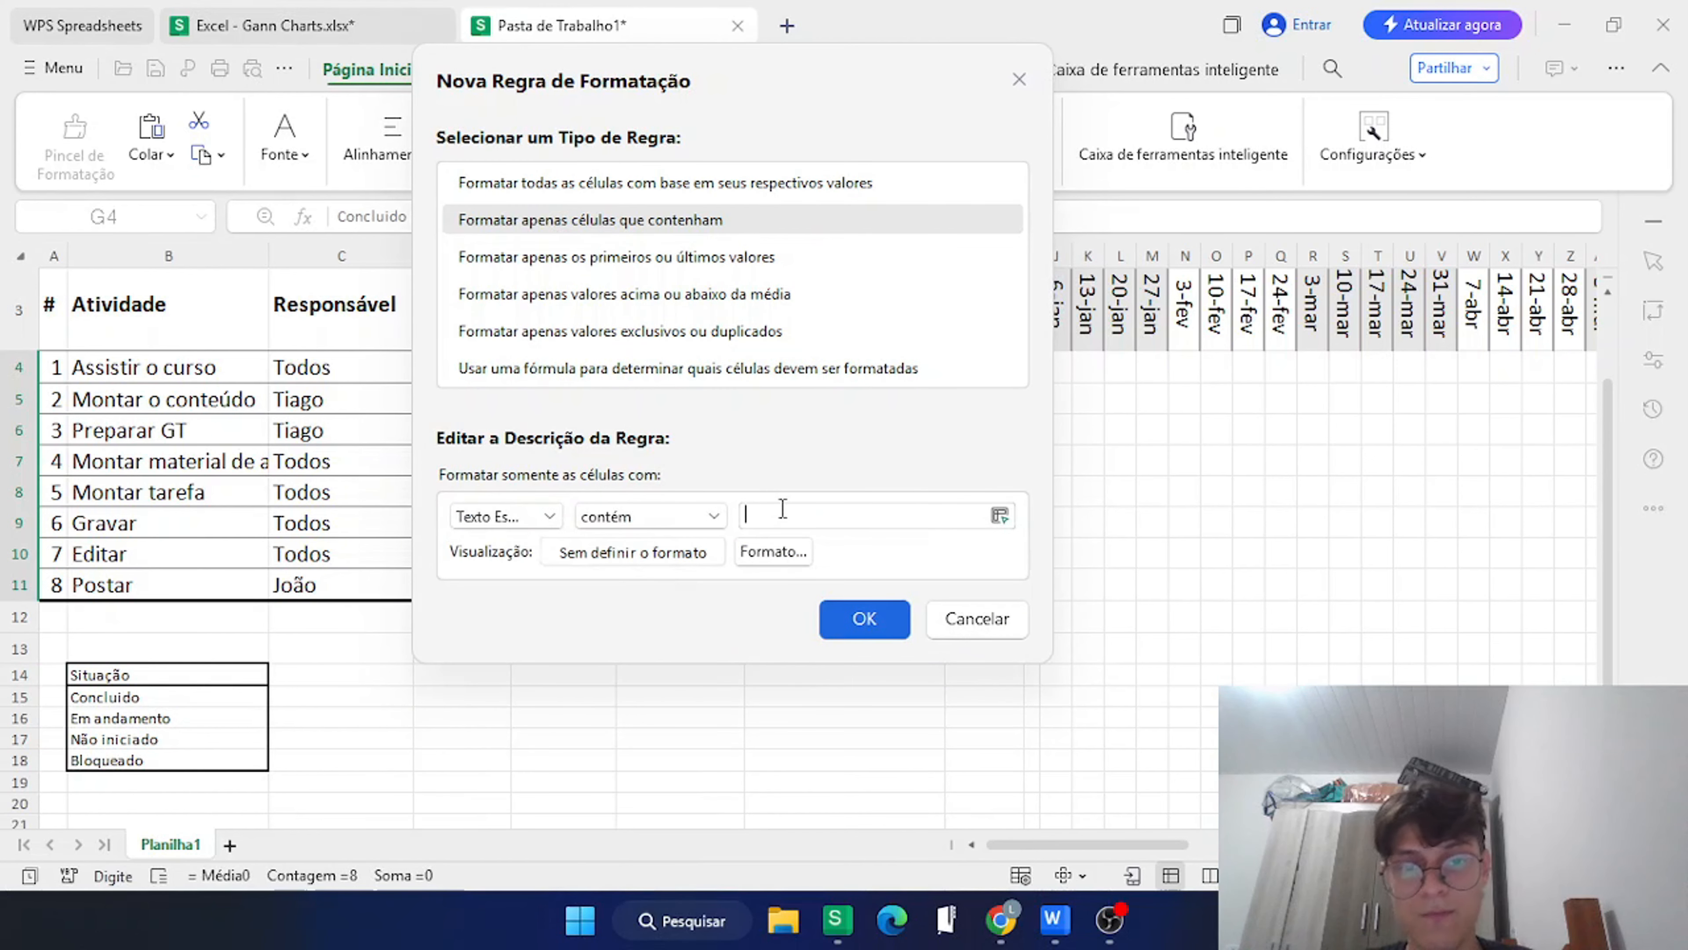
text(Bloqueado)
click(774, 551)
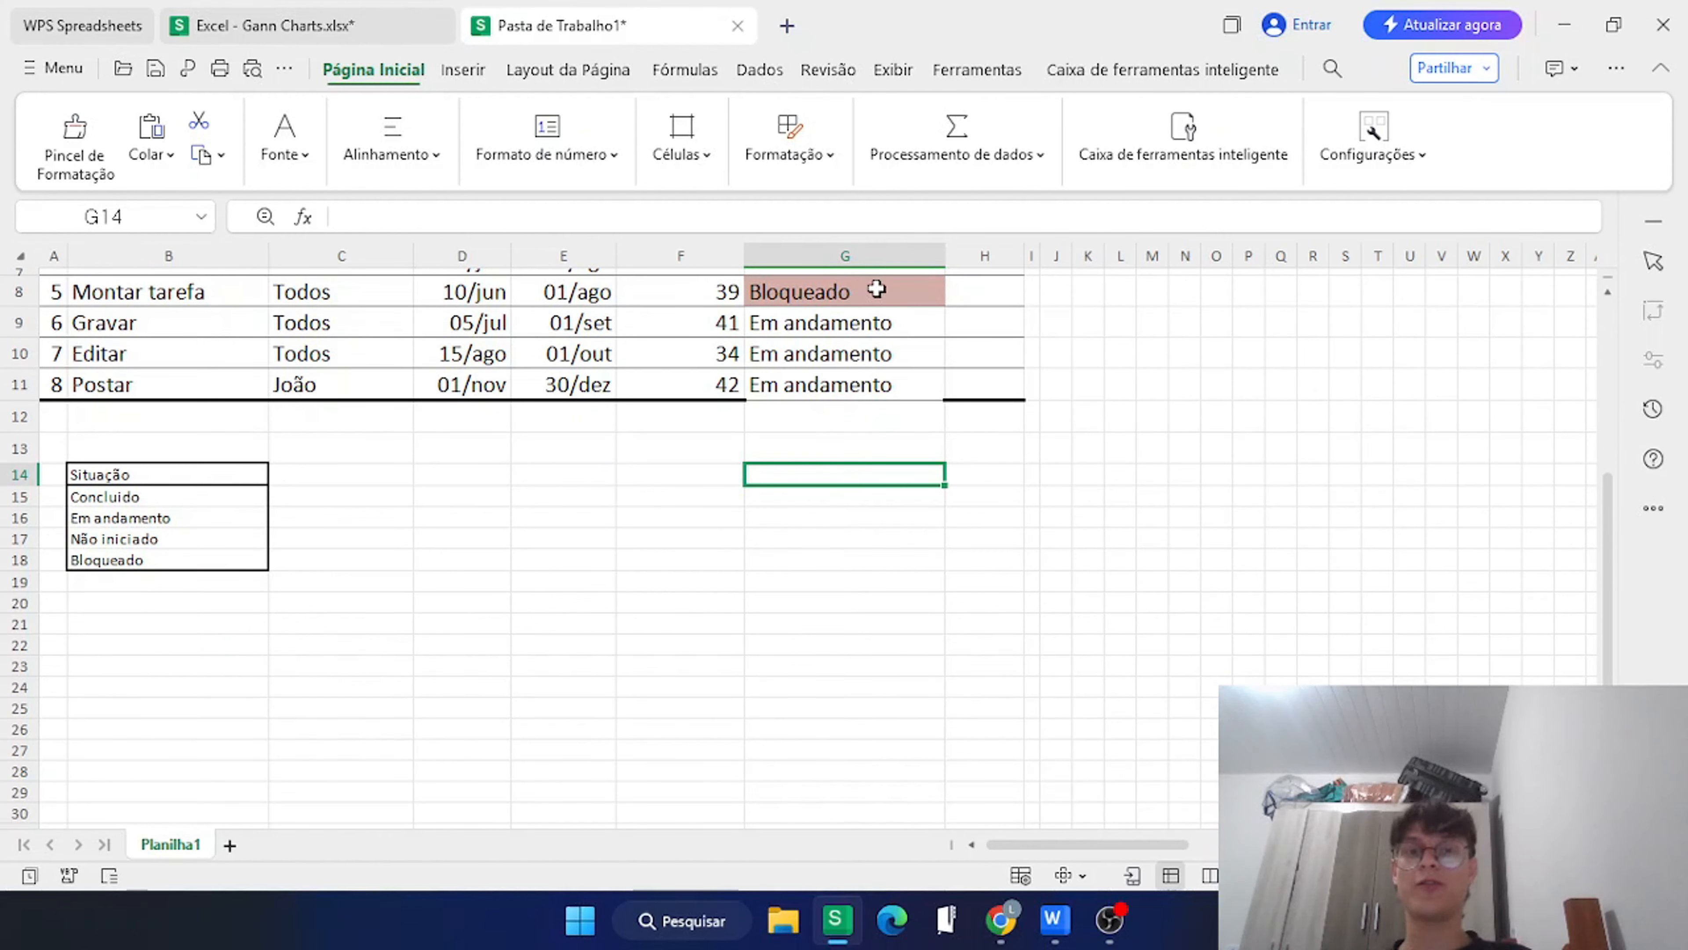
scroll(864, 290, up, 1)
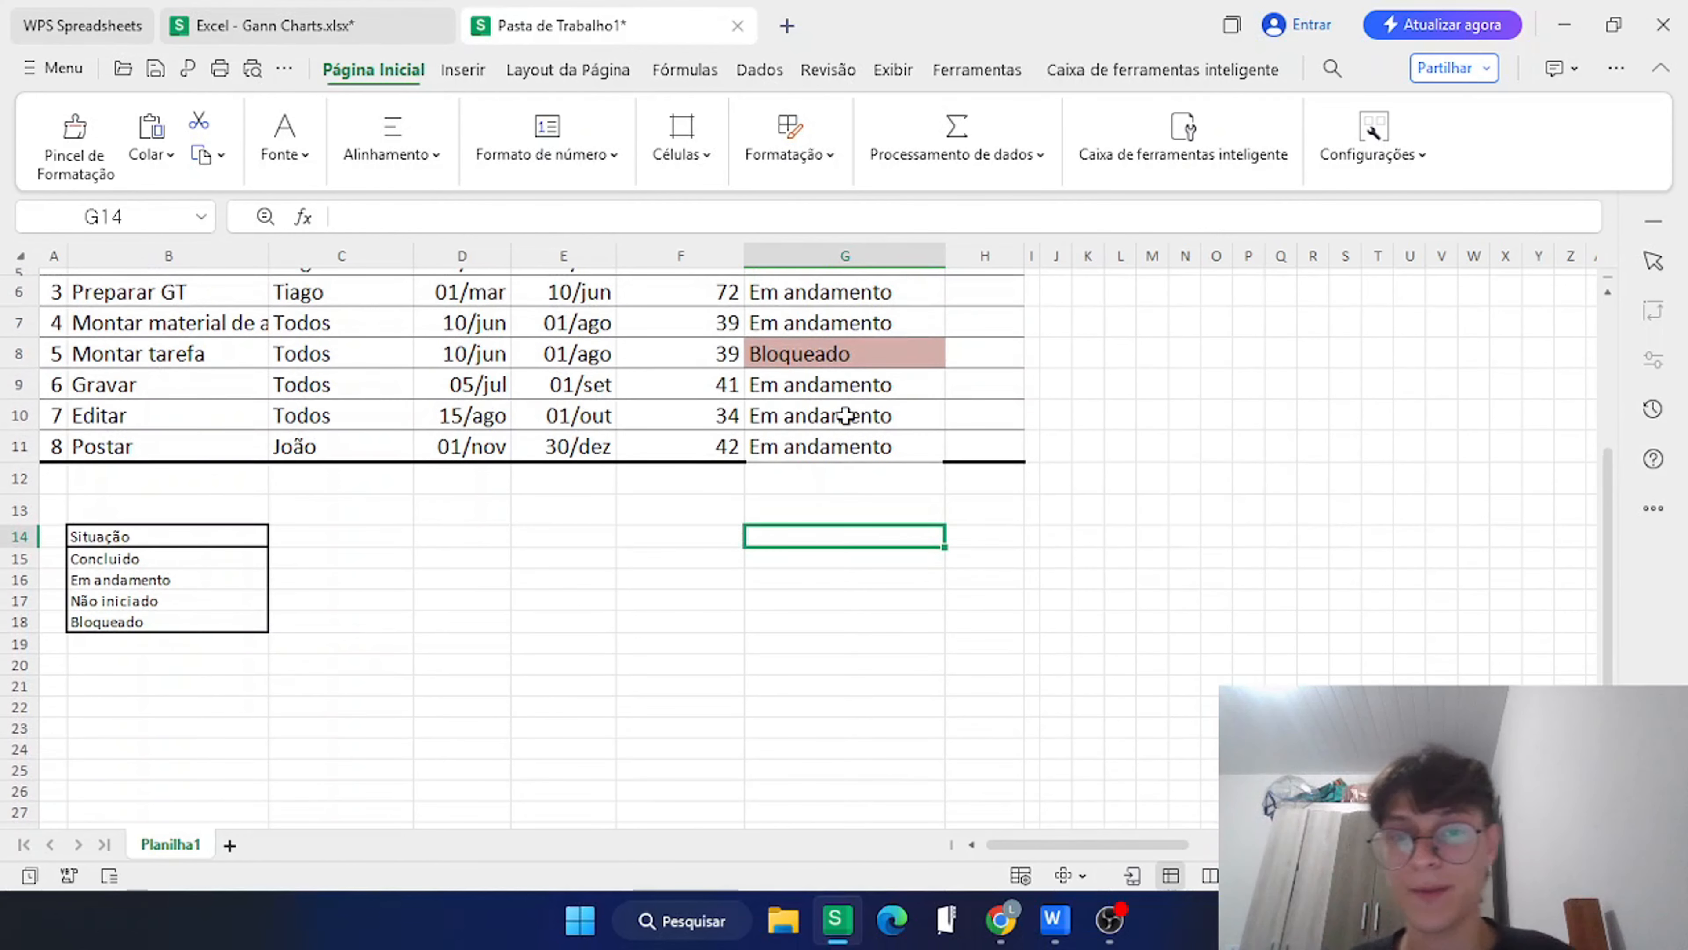
scroll(849, 391, up, 1)
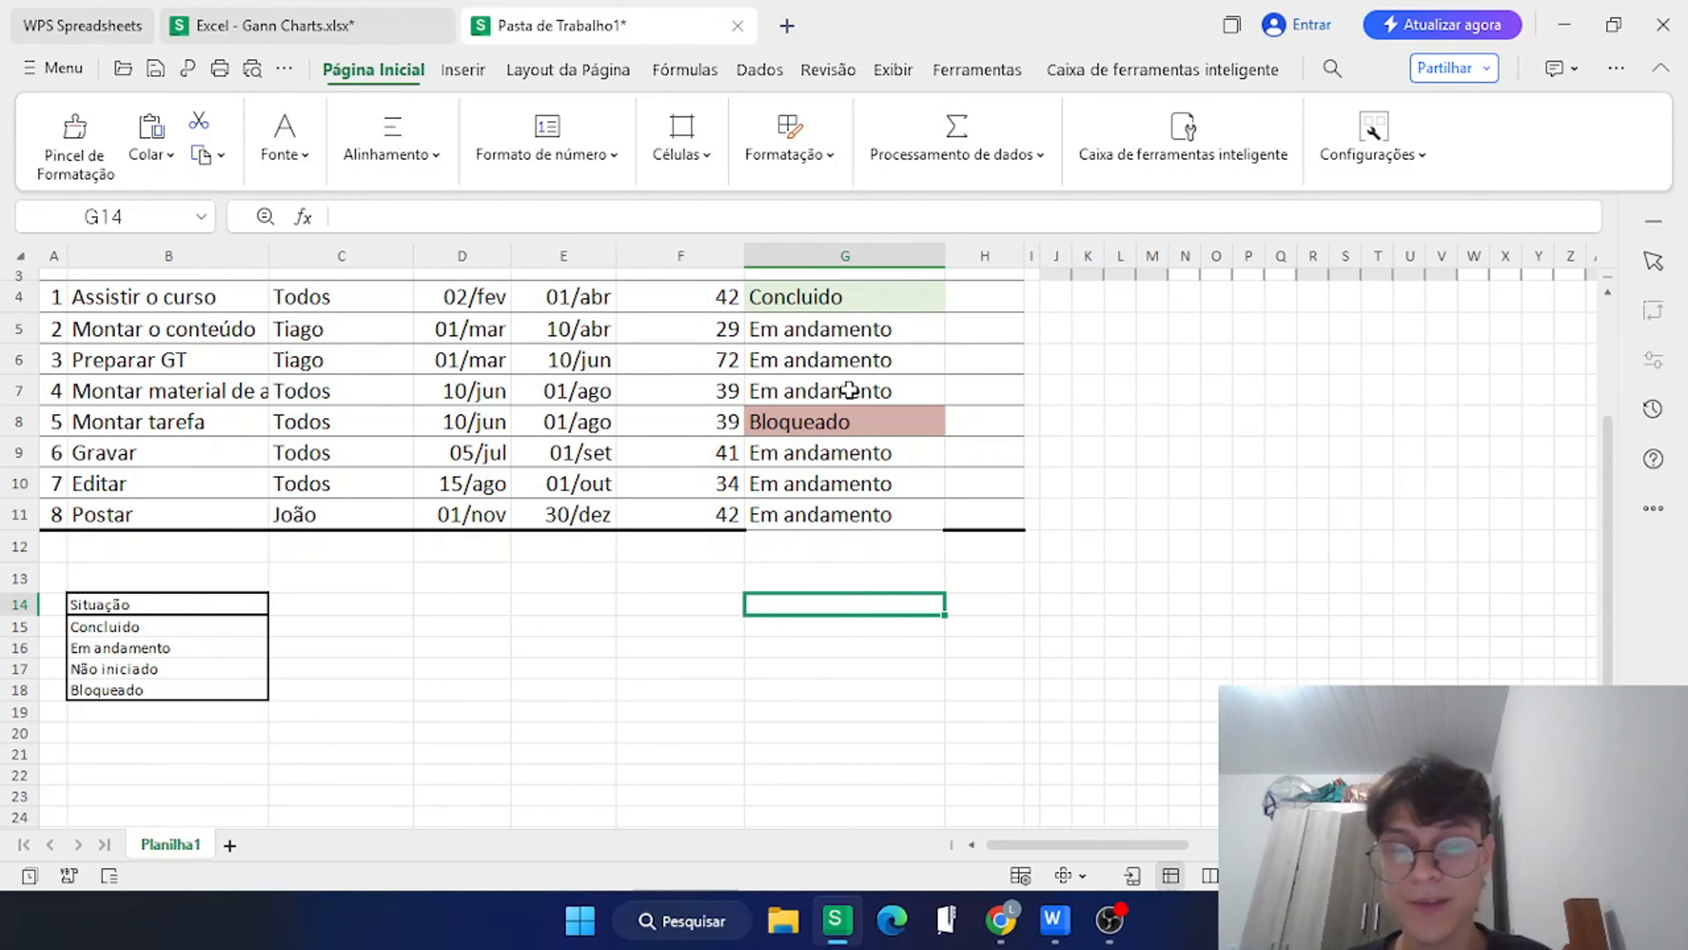
scroll(824, 421, down, 2)
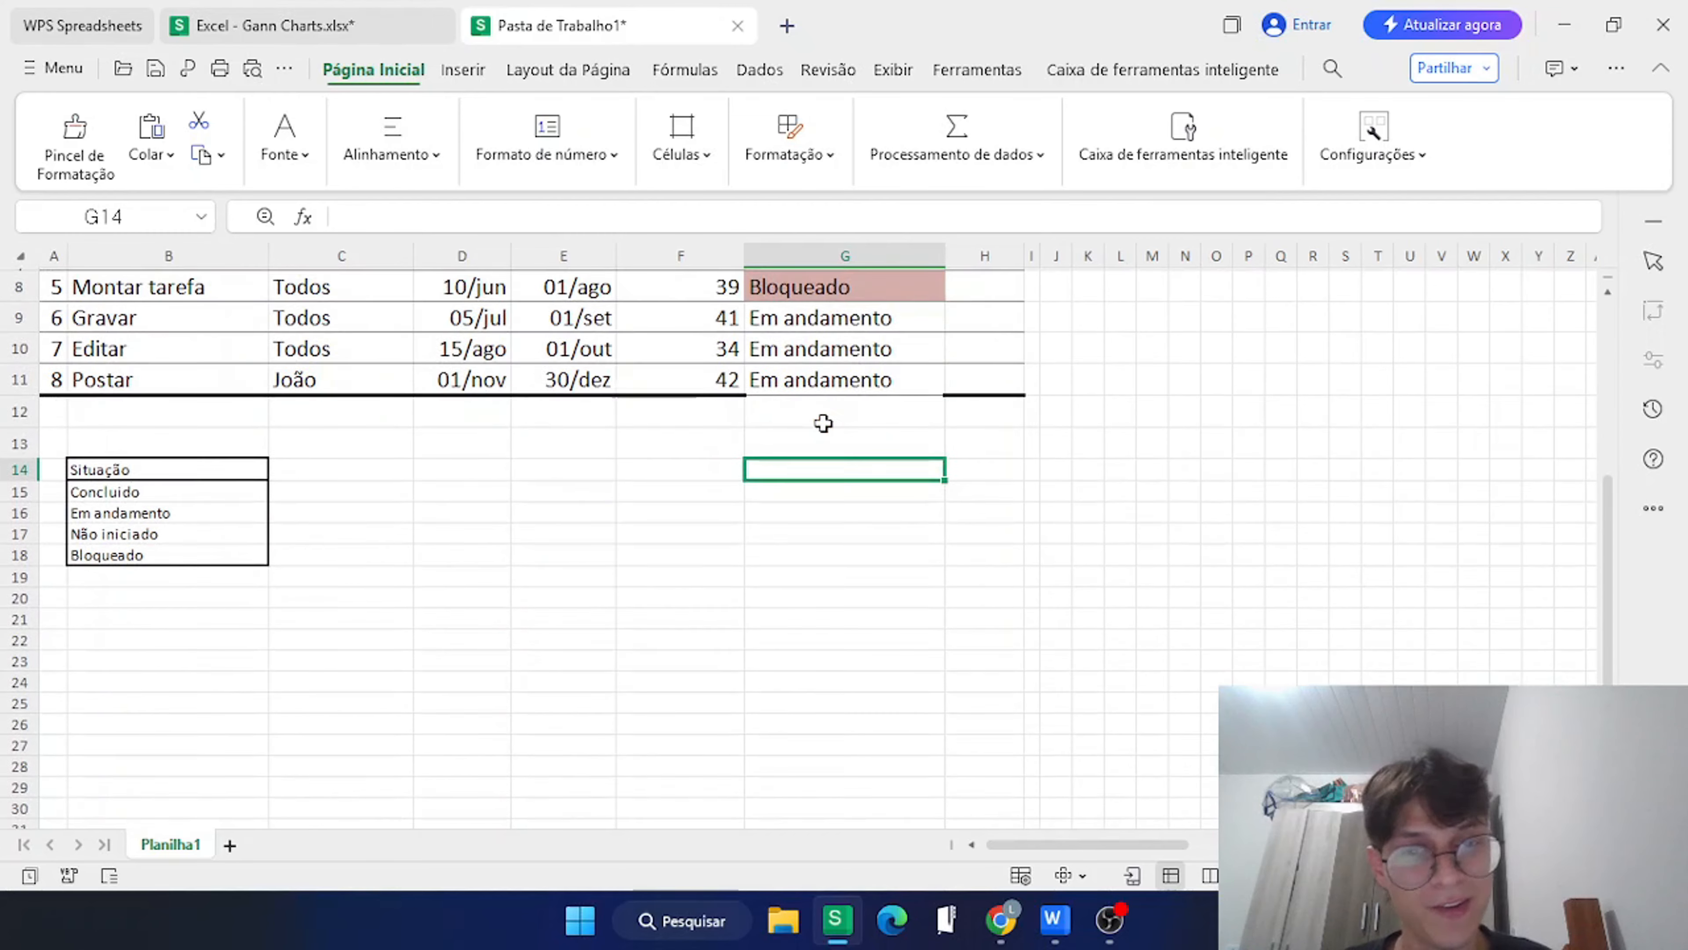
scroll(824, 423, up, 3)
click(803, 623)
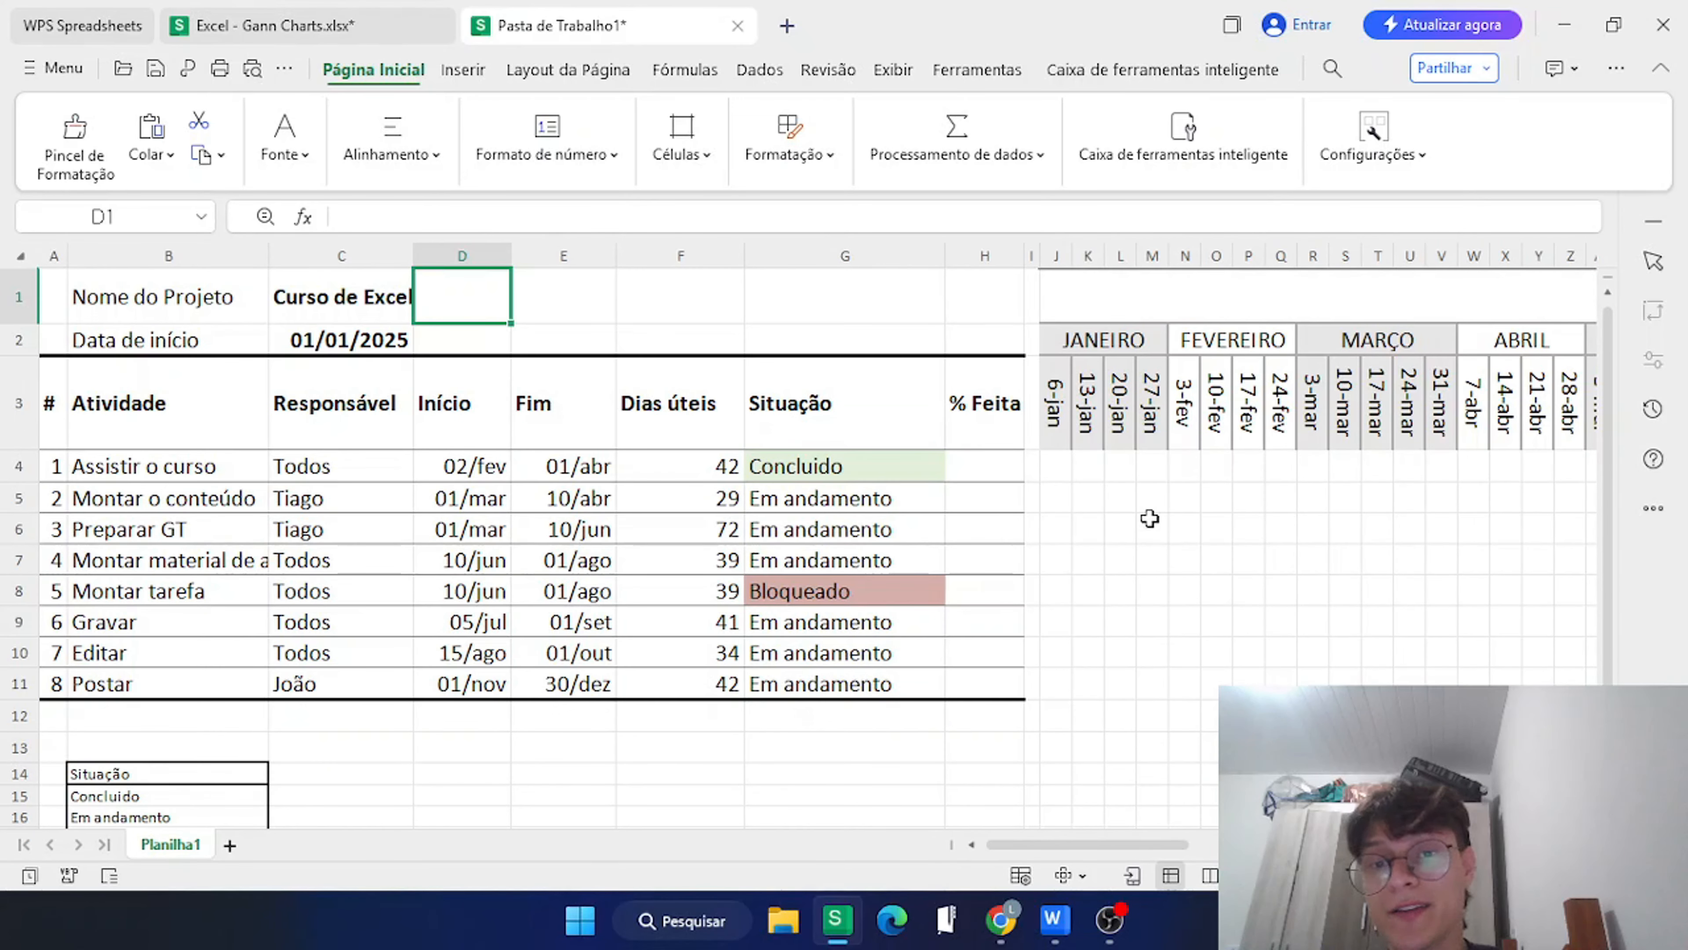
scroll(1066, 459, right, 2)
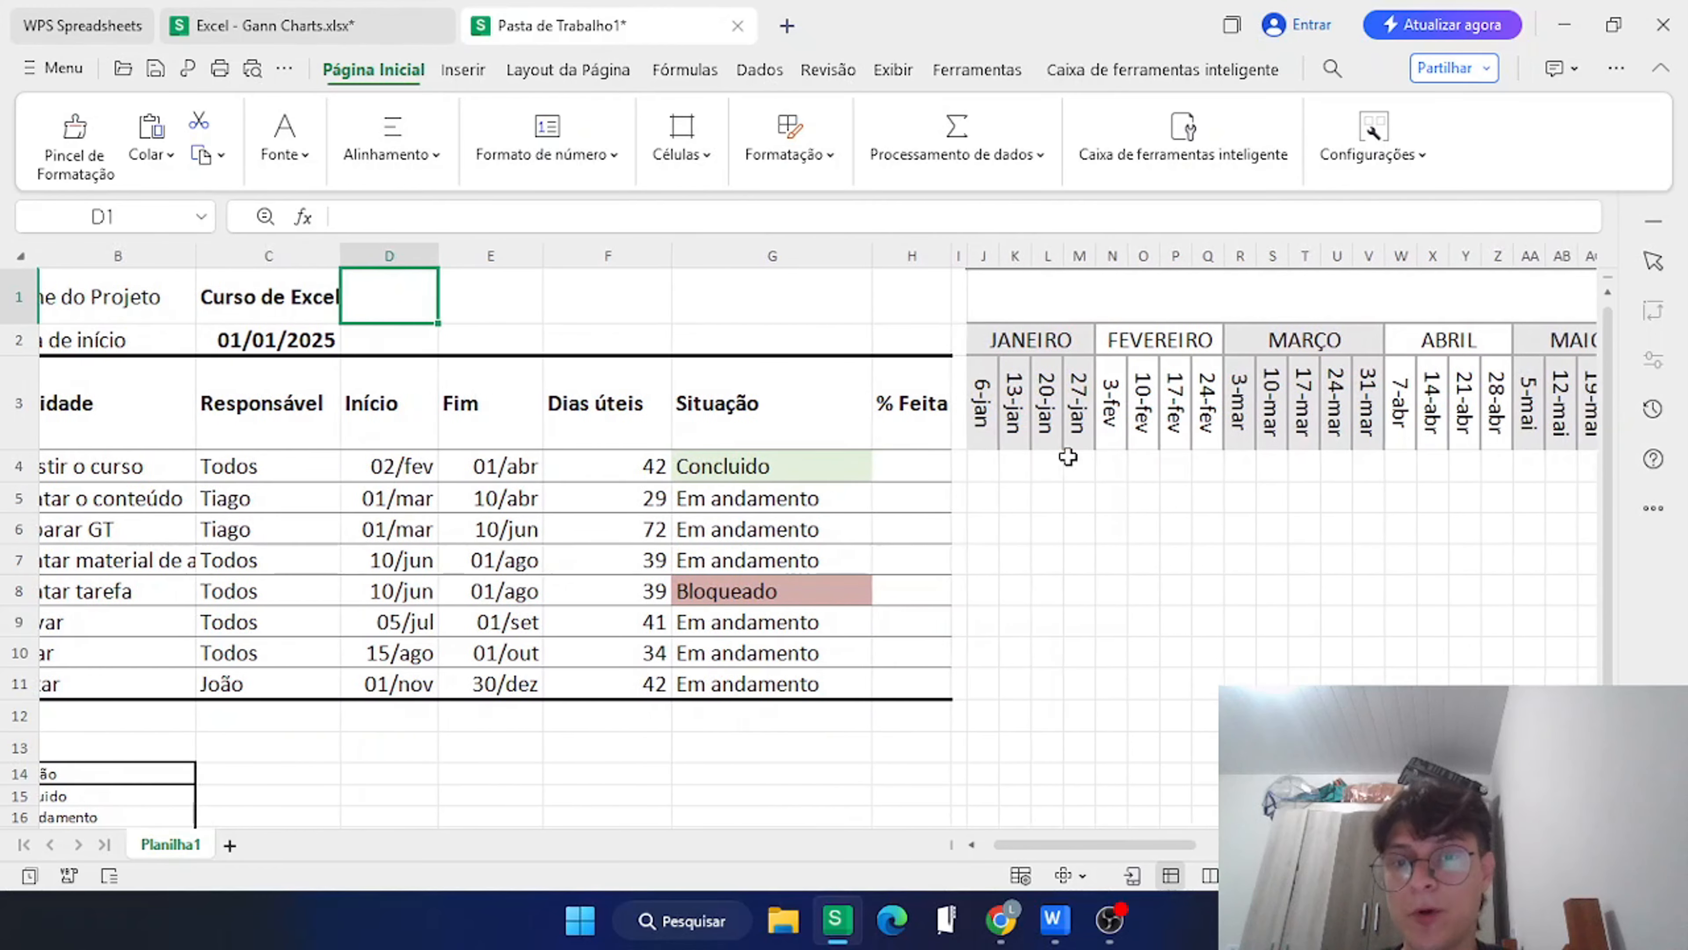
Look over the weekly 2025 timeline grid from January to November beside the schedule table.
scroll(1068, 457, right, 6)
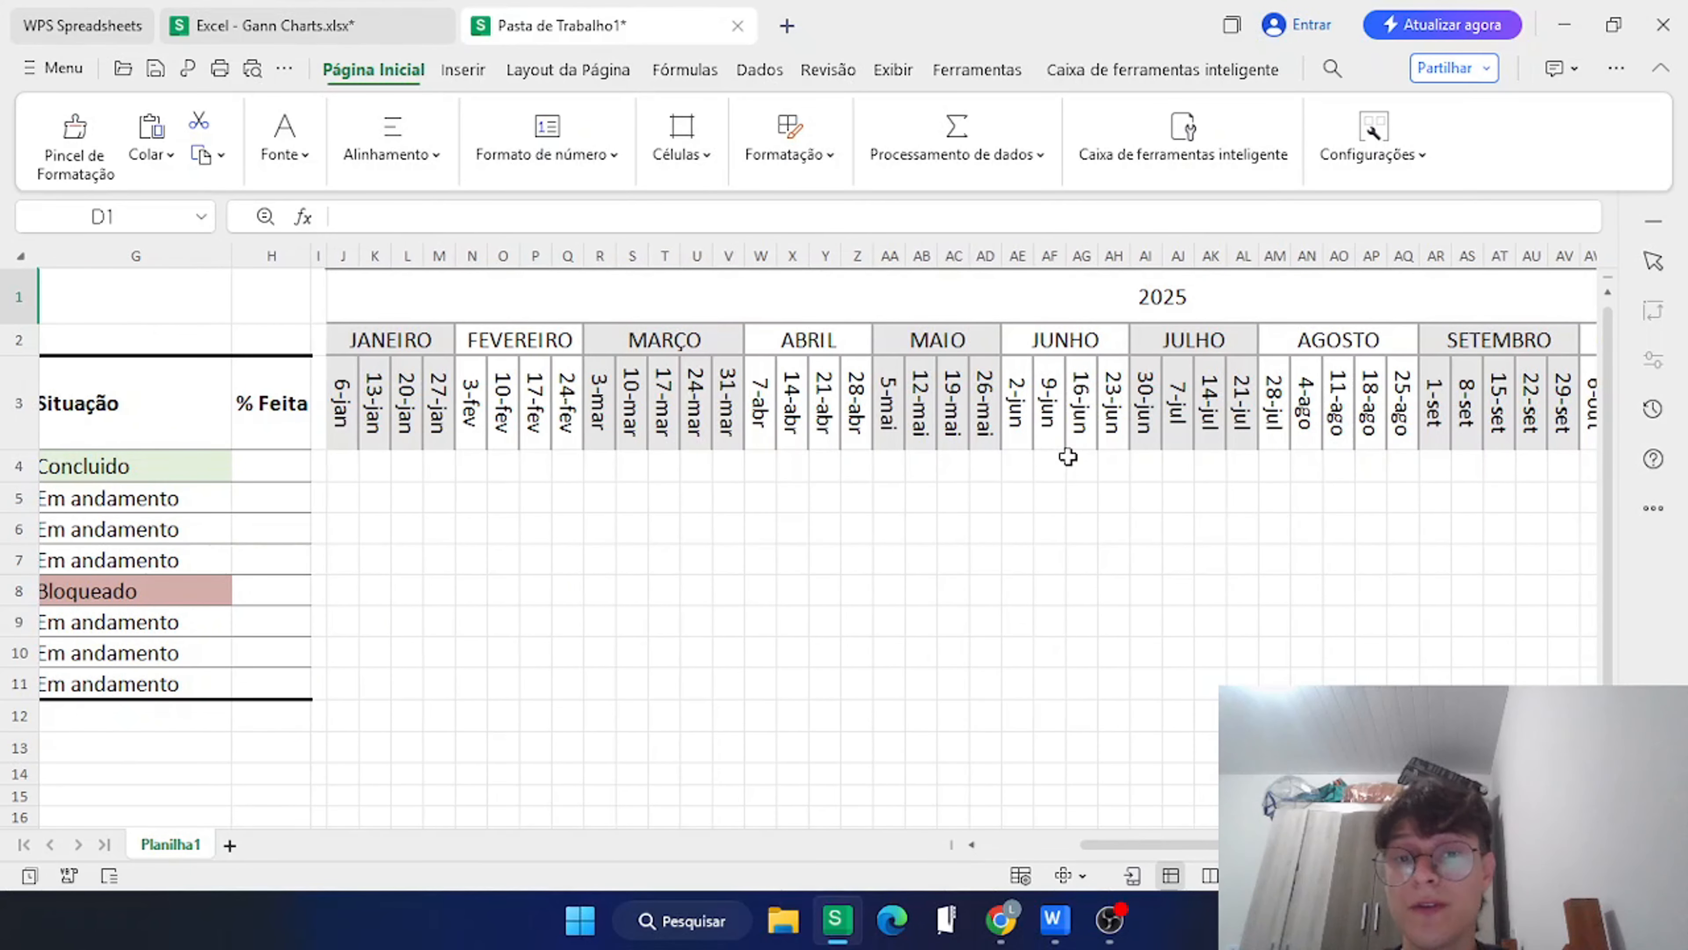
scroll(372, 496, right, 5)
scroll(376, 496, left, 4)
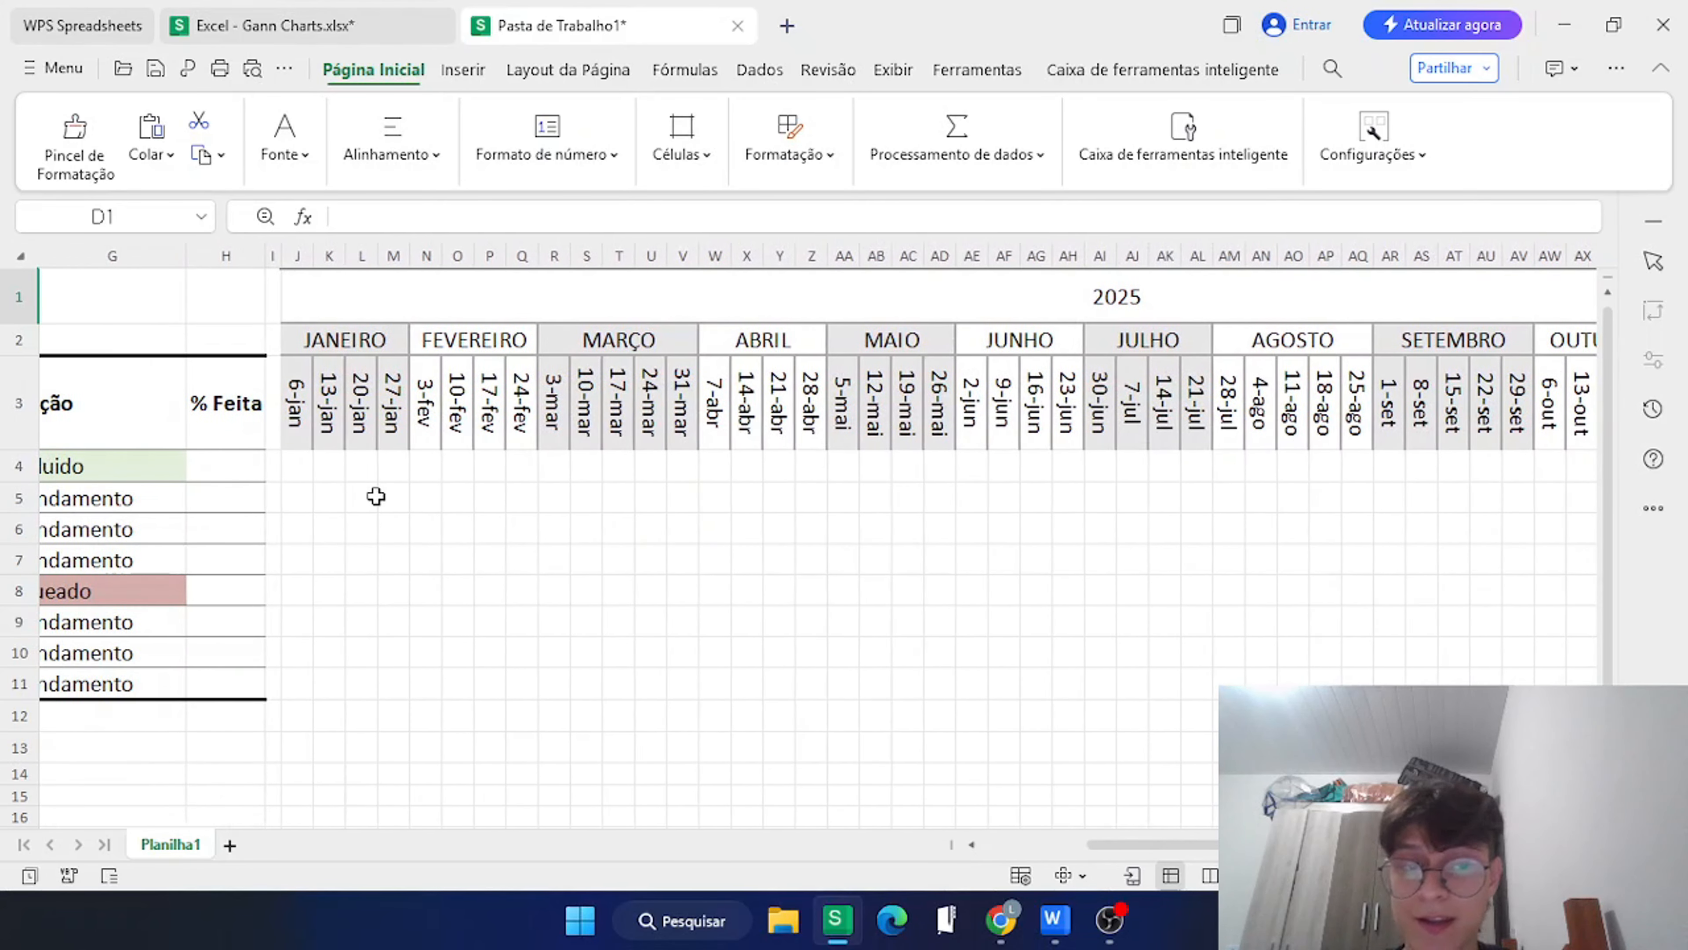
scroll(799, 530, left, 3)
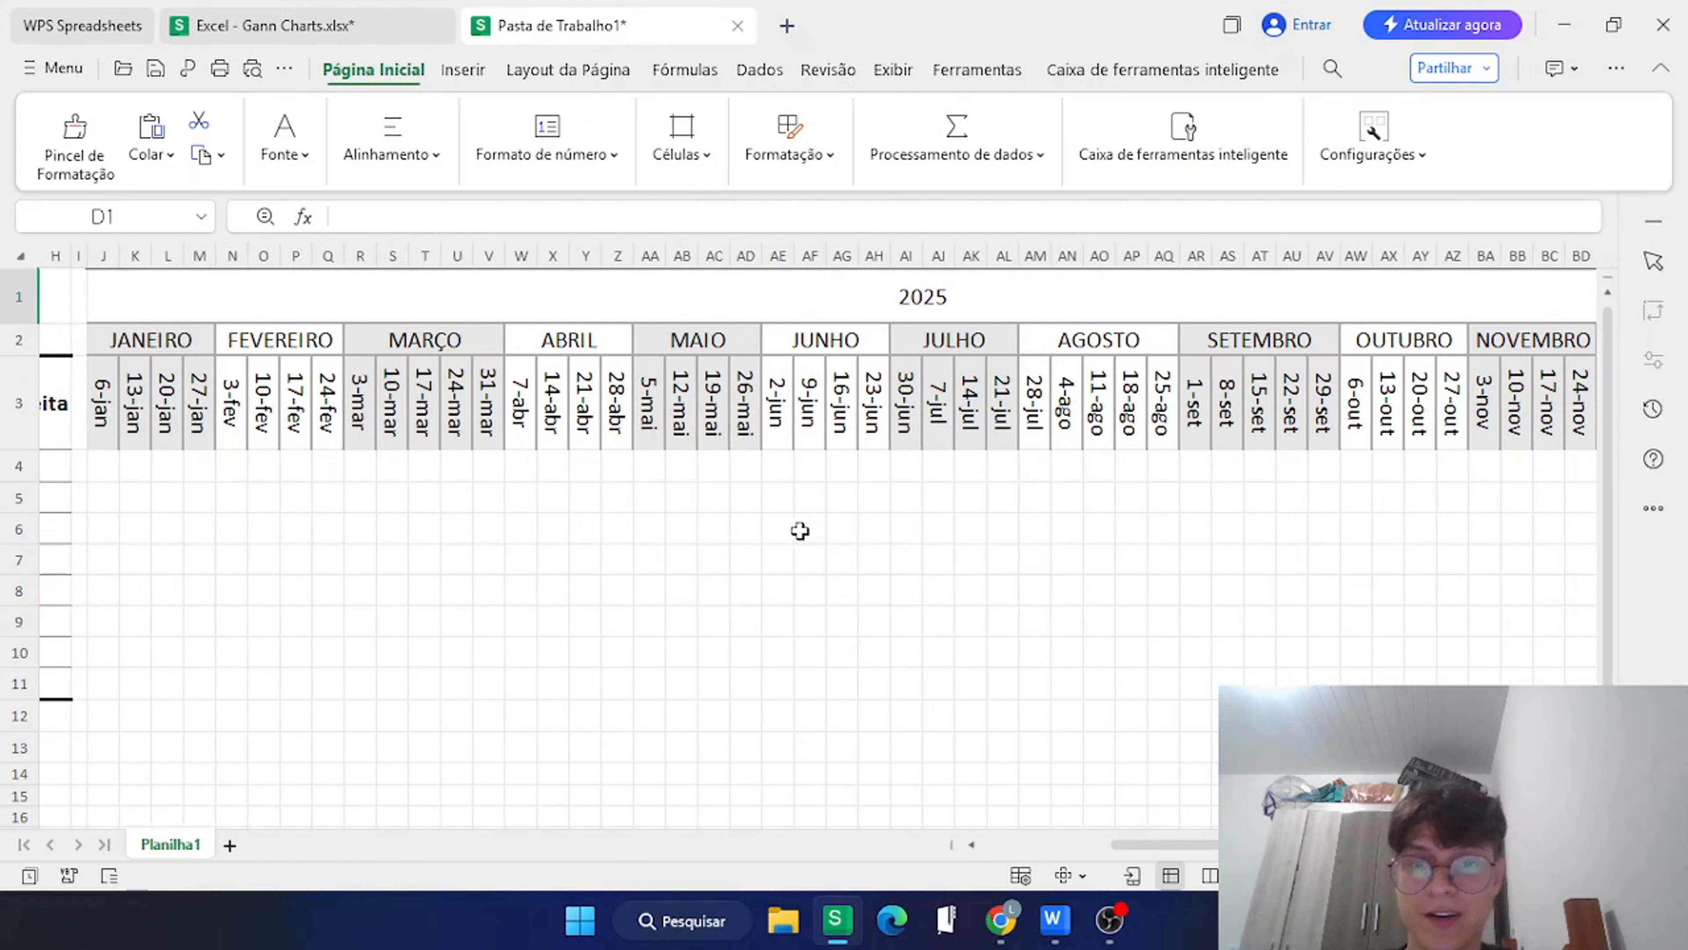
scroll(800, 531, left, 3)
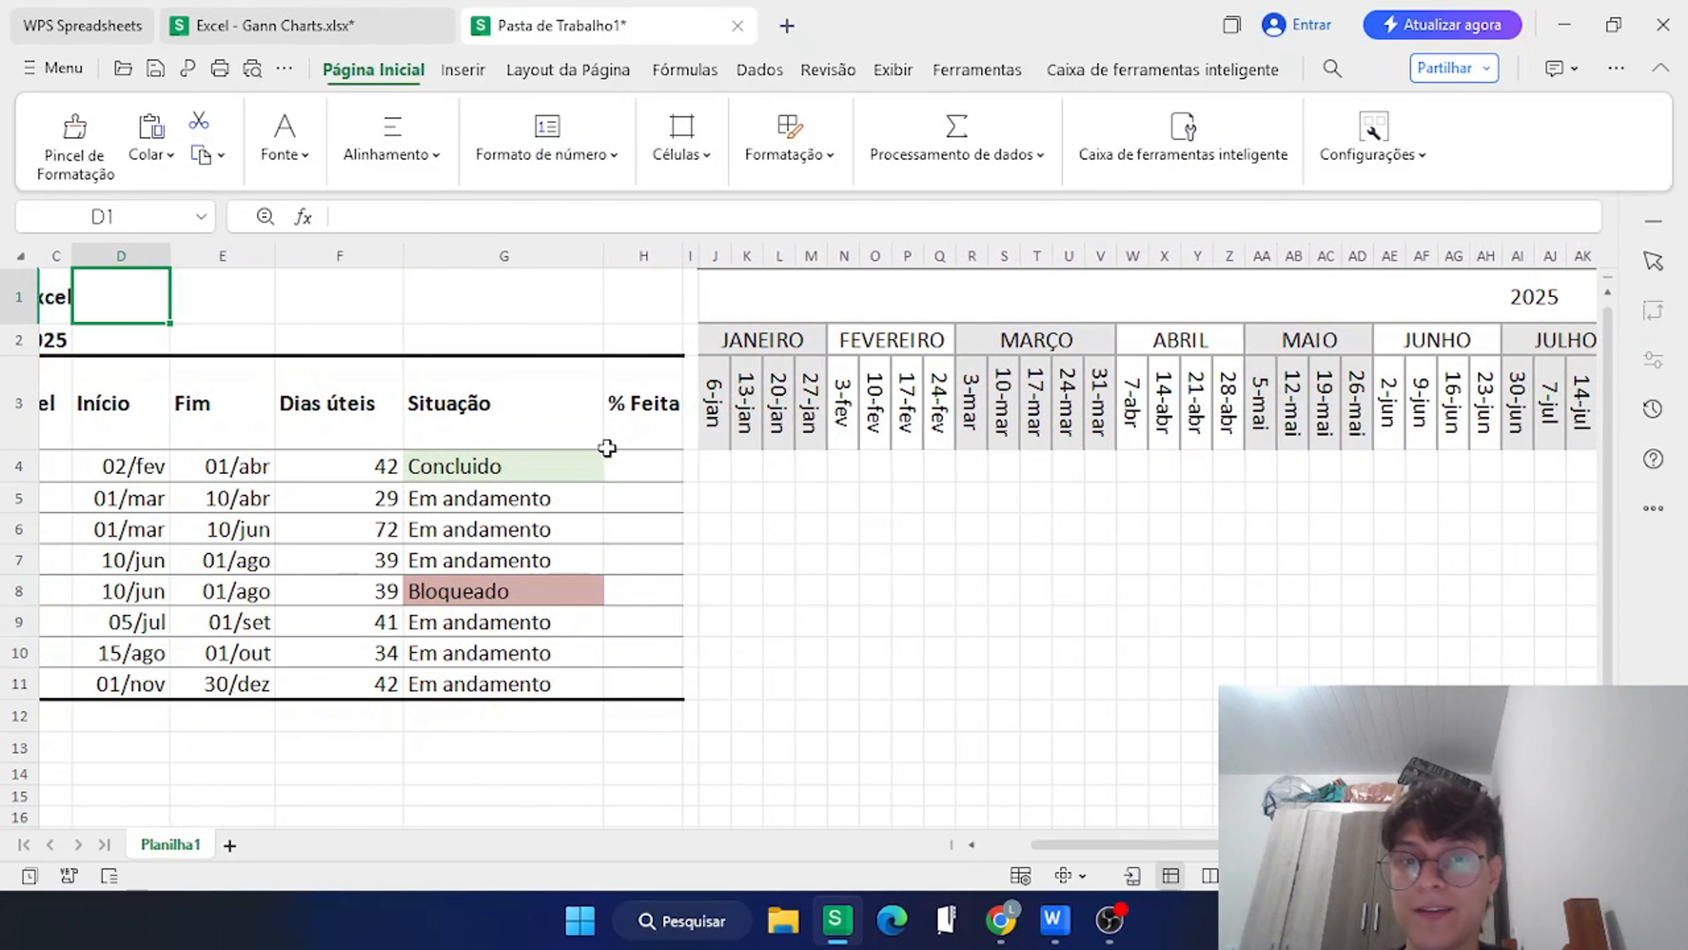
scroll(599, 532, left, 3)
Enter the test formula =DIA.DA.SEMANA(E4;1) in F13 for the first activity's end date.
scroll(598, 532, down, 1)
click(631, 651)
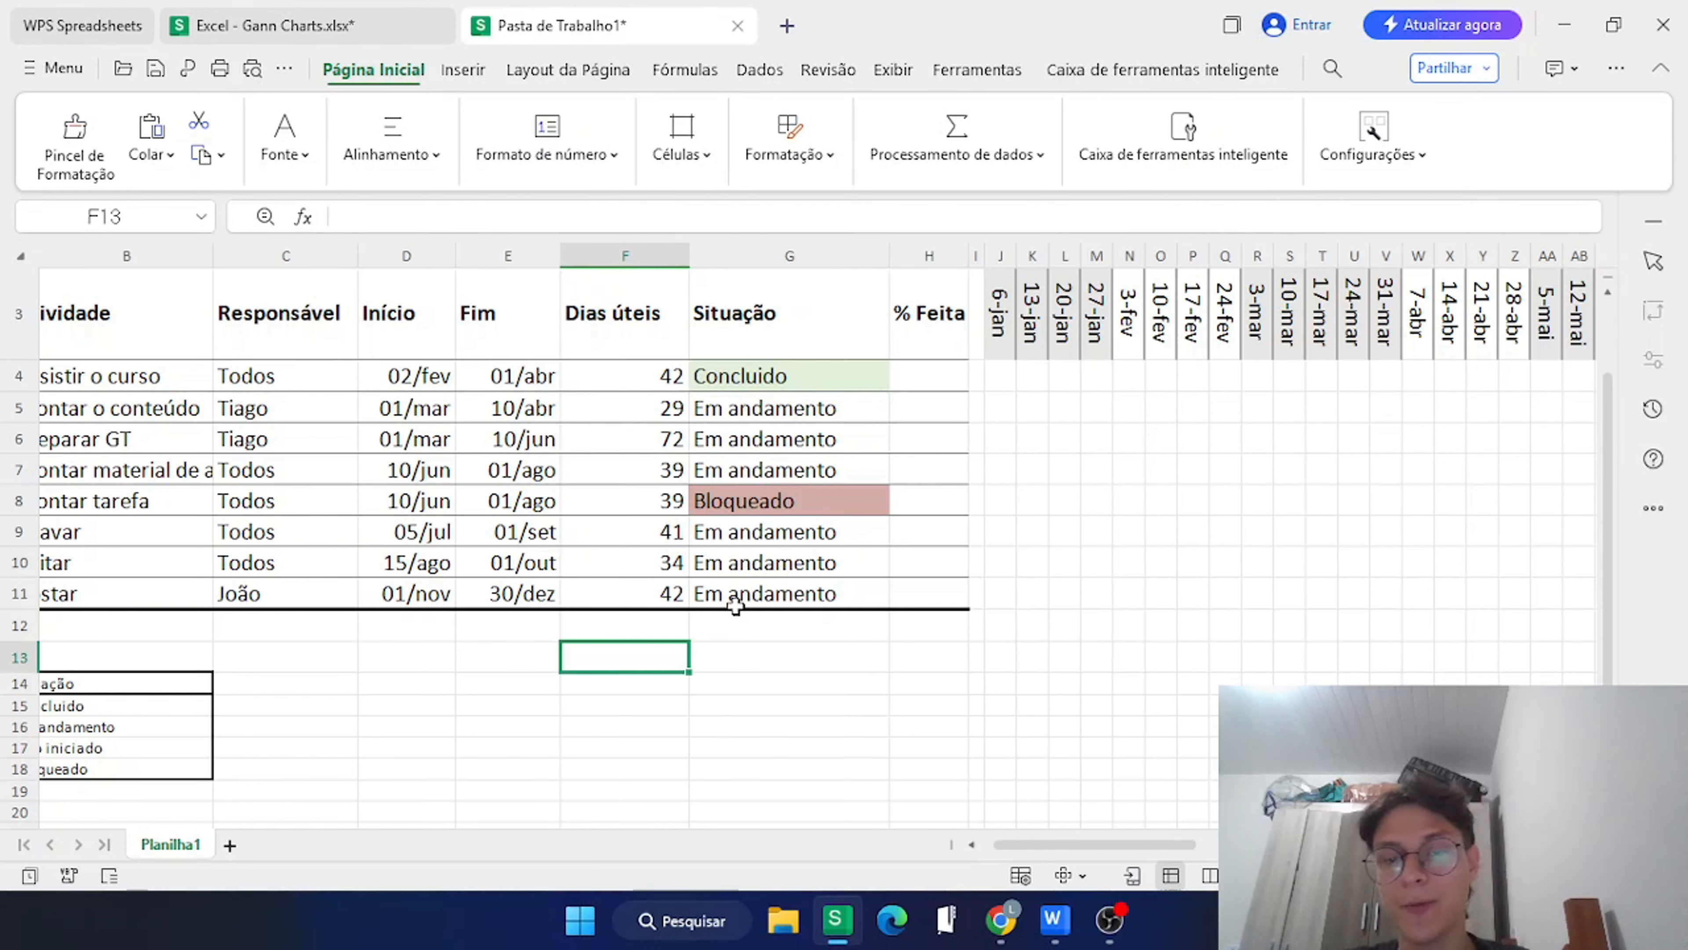
text(=)
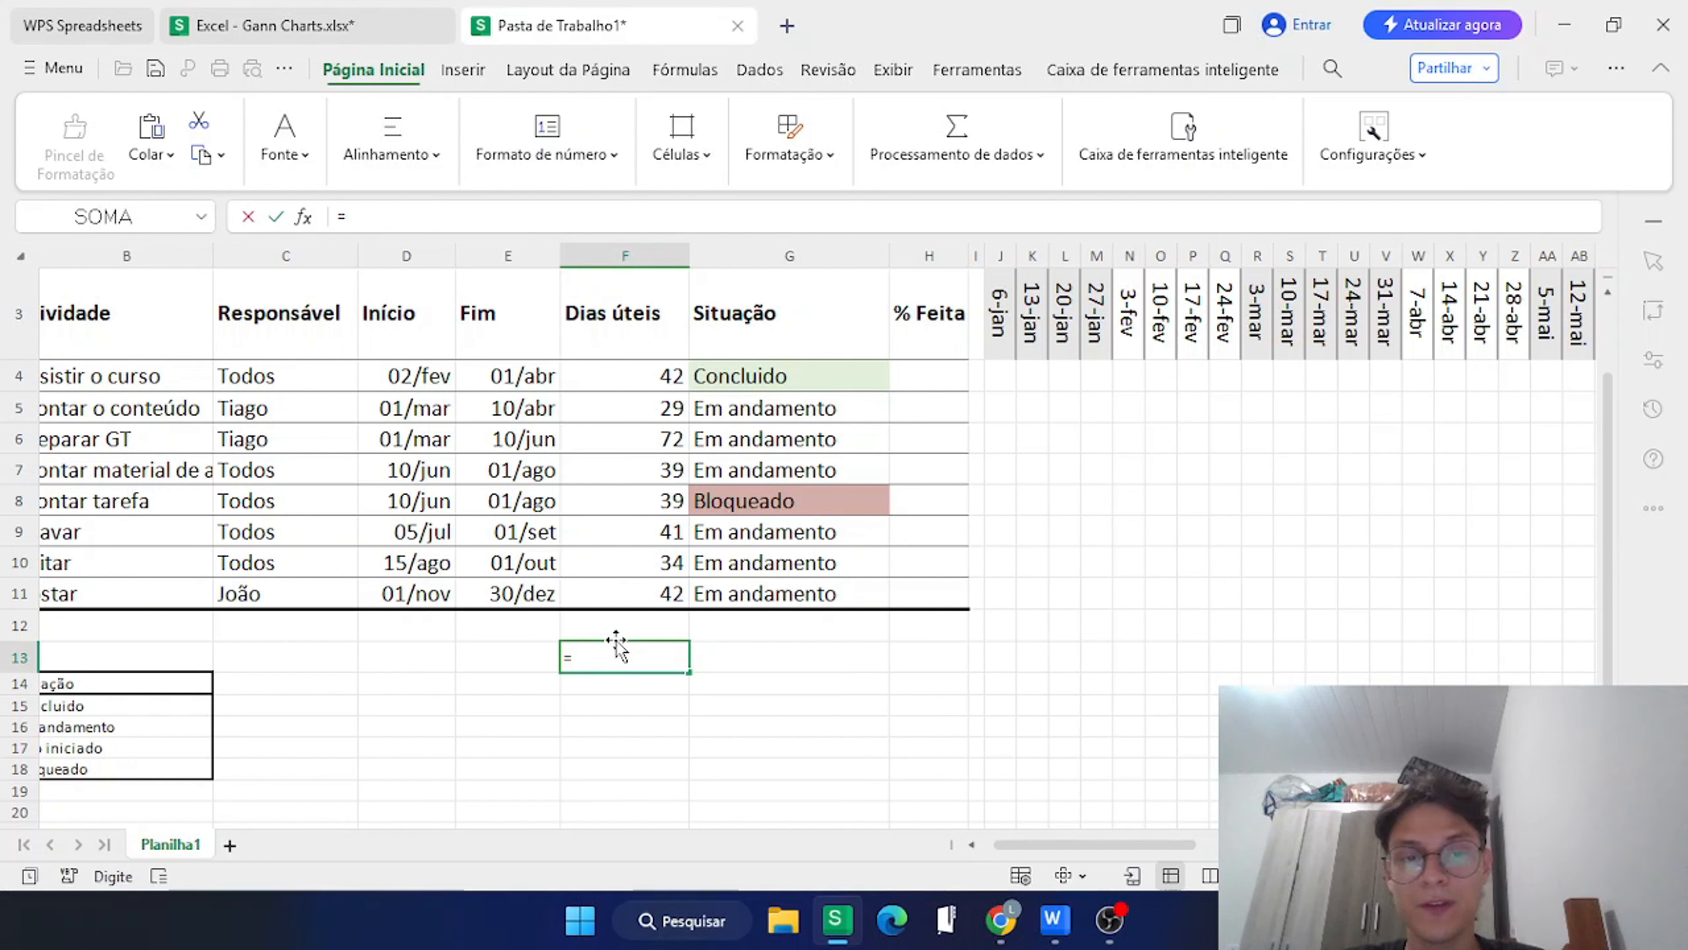
text(dia)
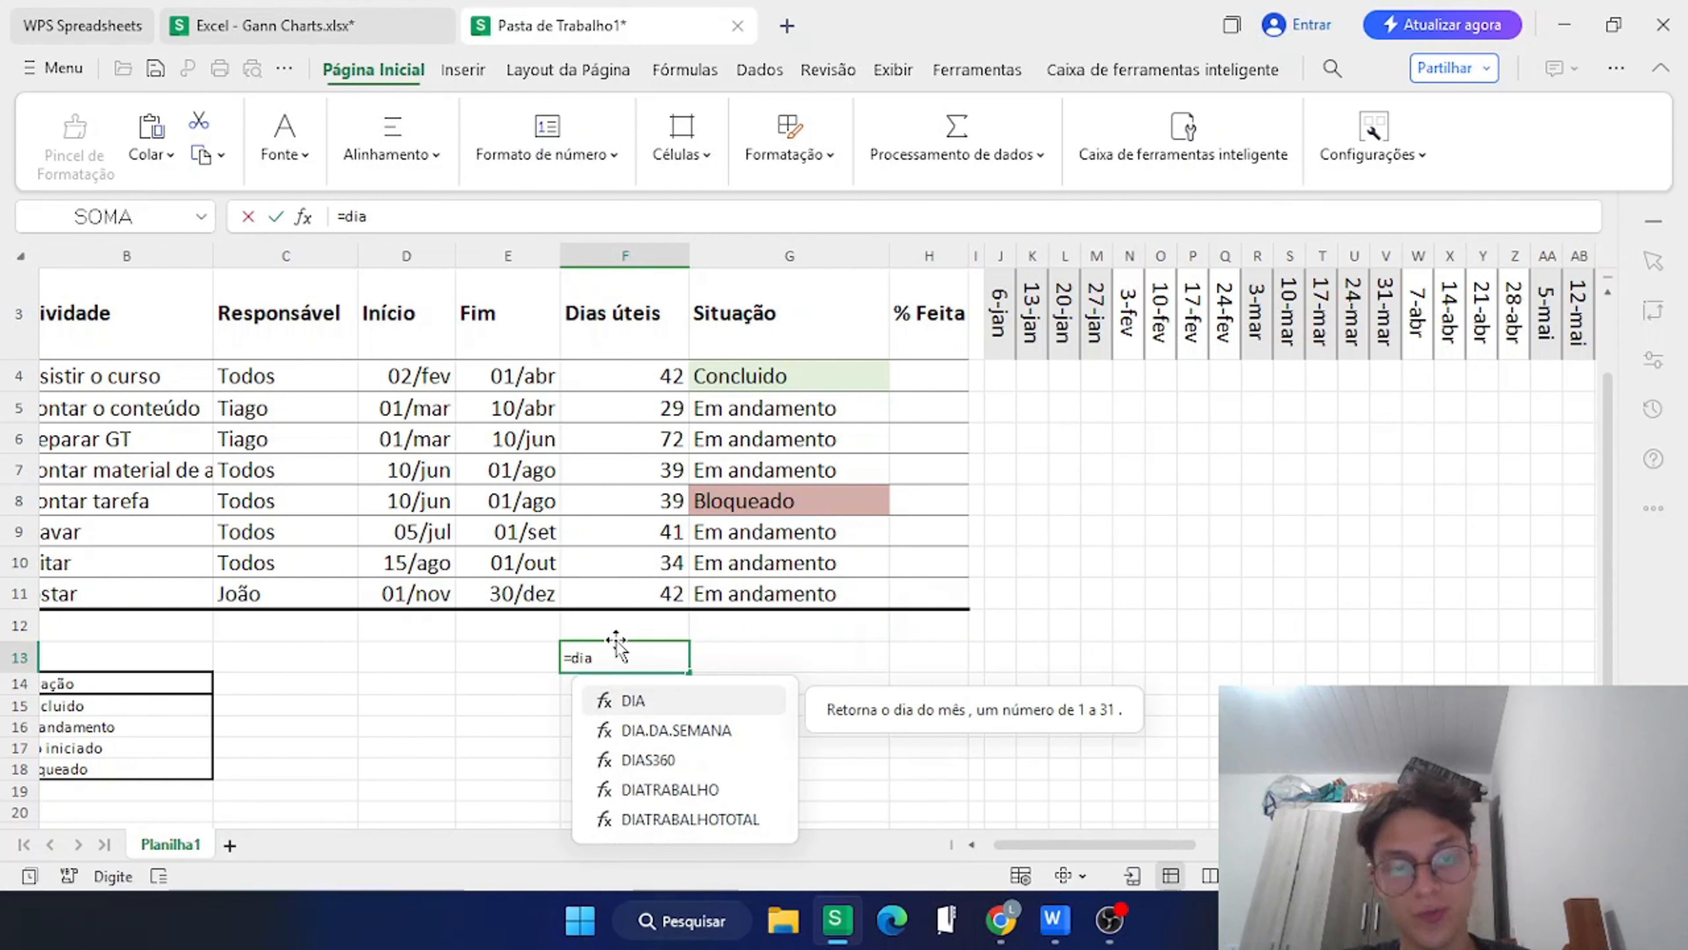
double_click(642, 728)
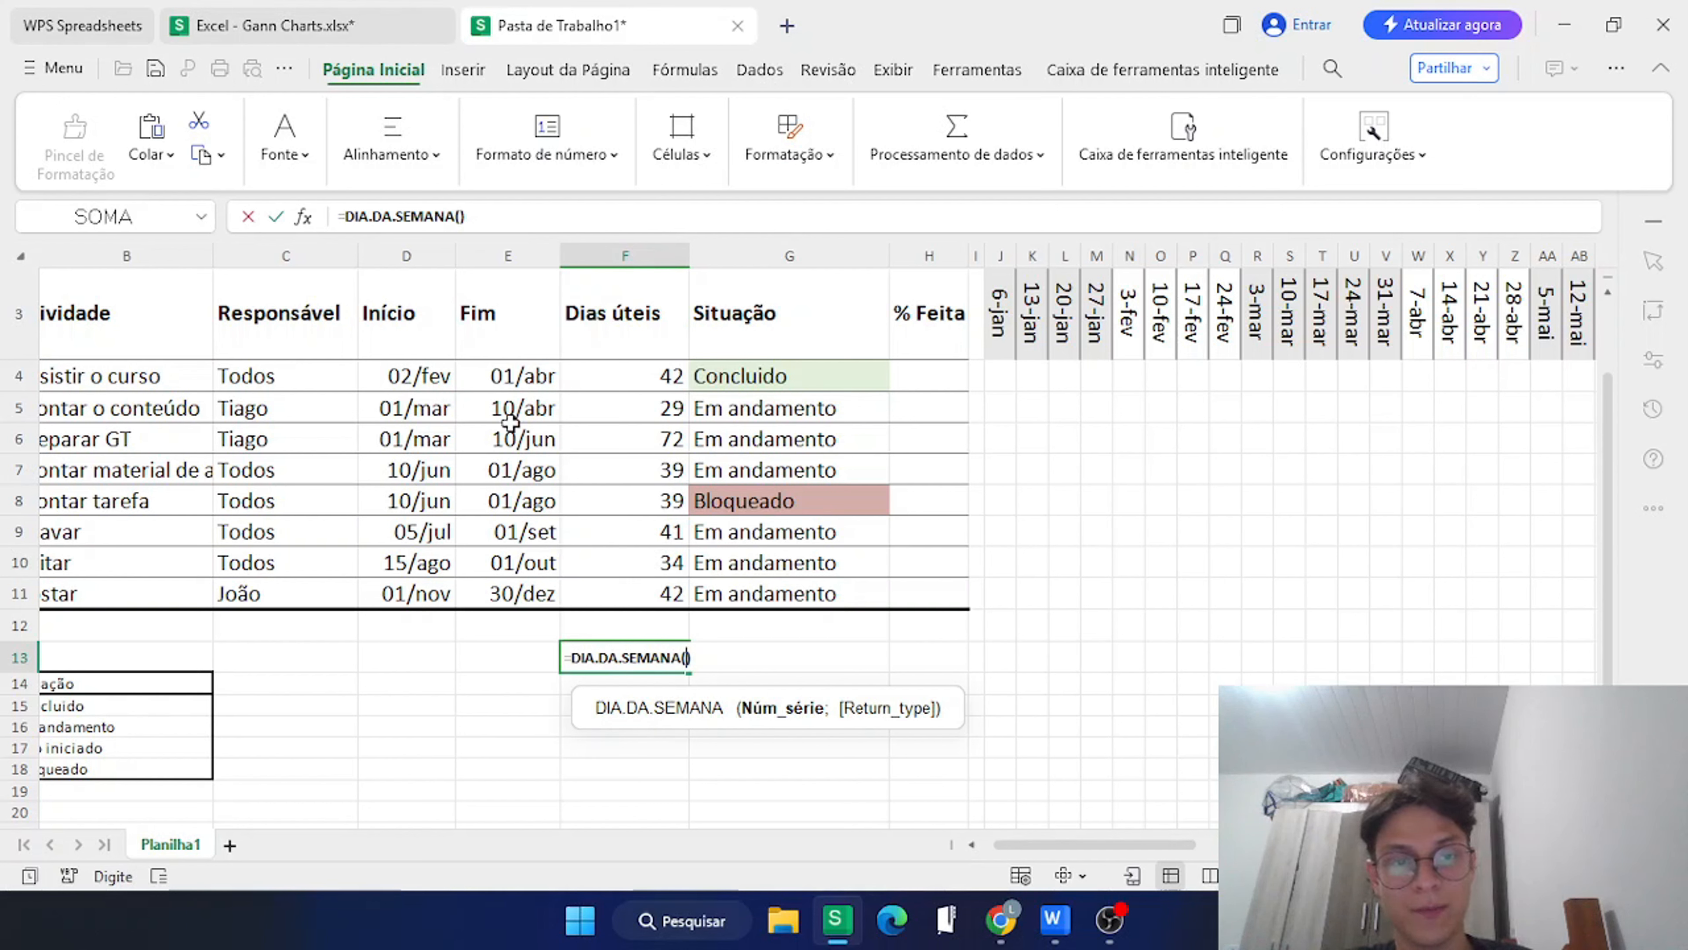
click(500, 376)
text(;)
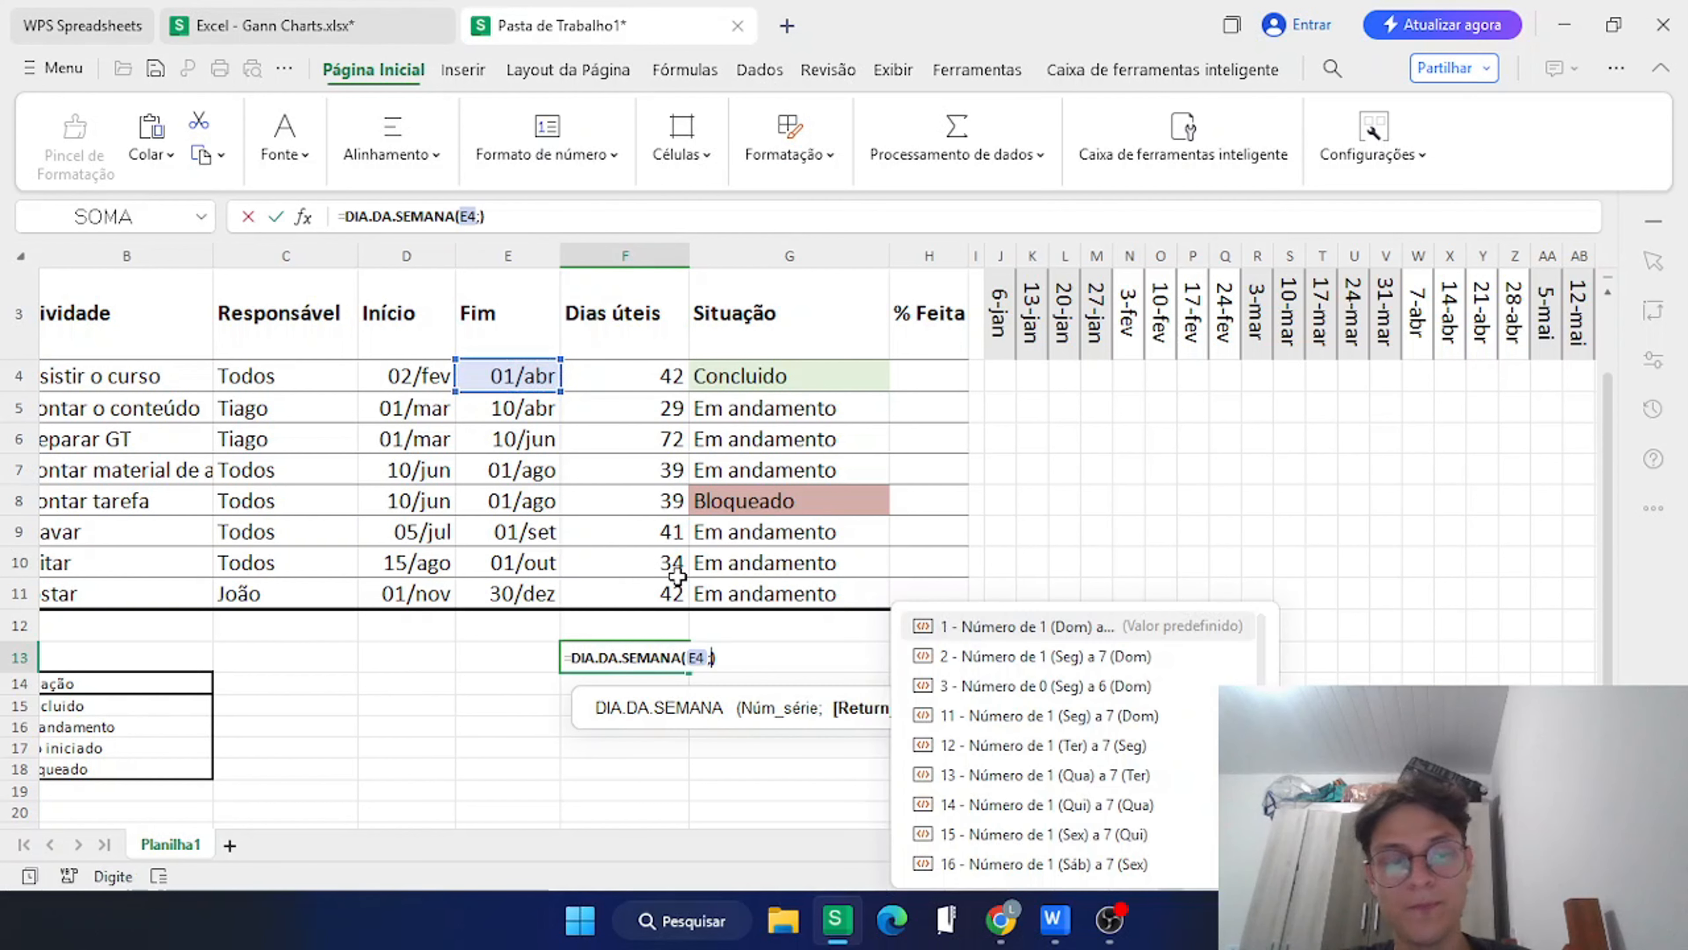
text(1)
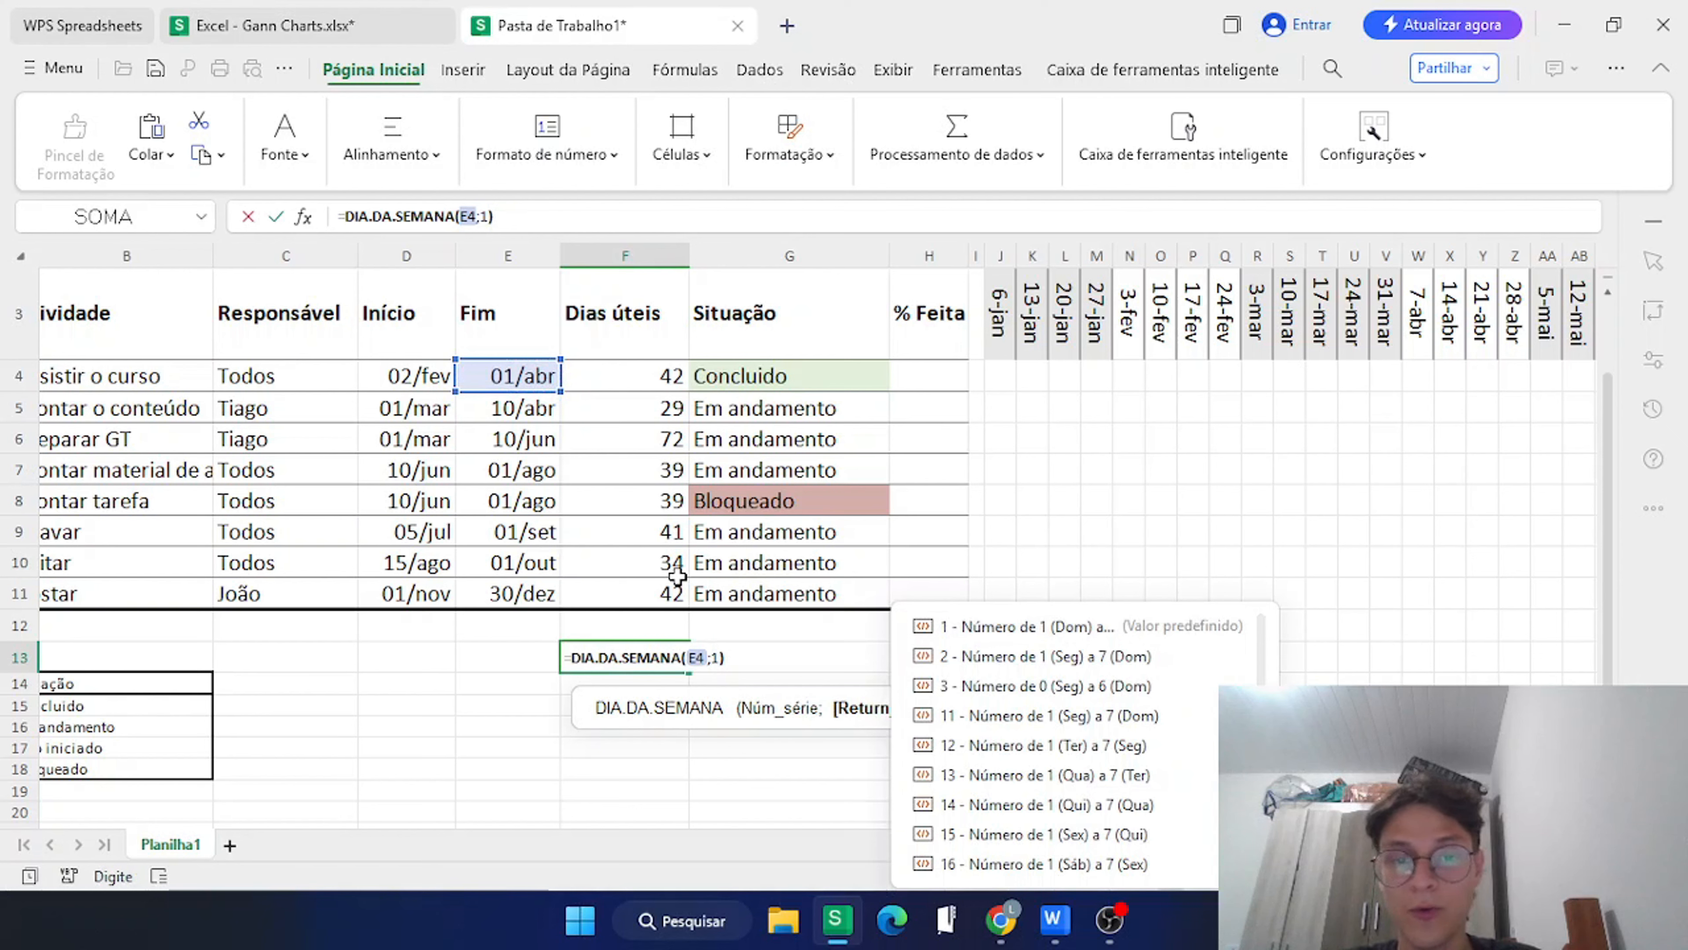
key(Return)
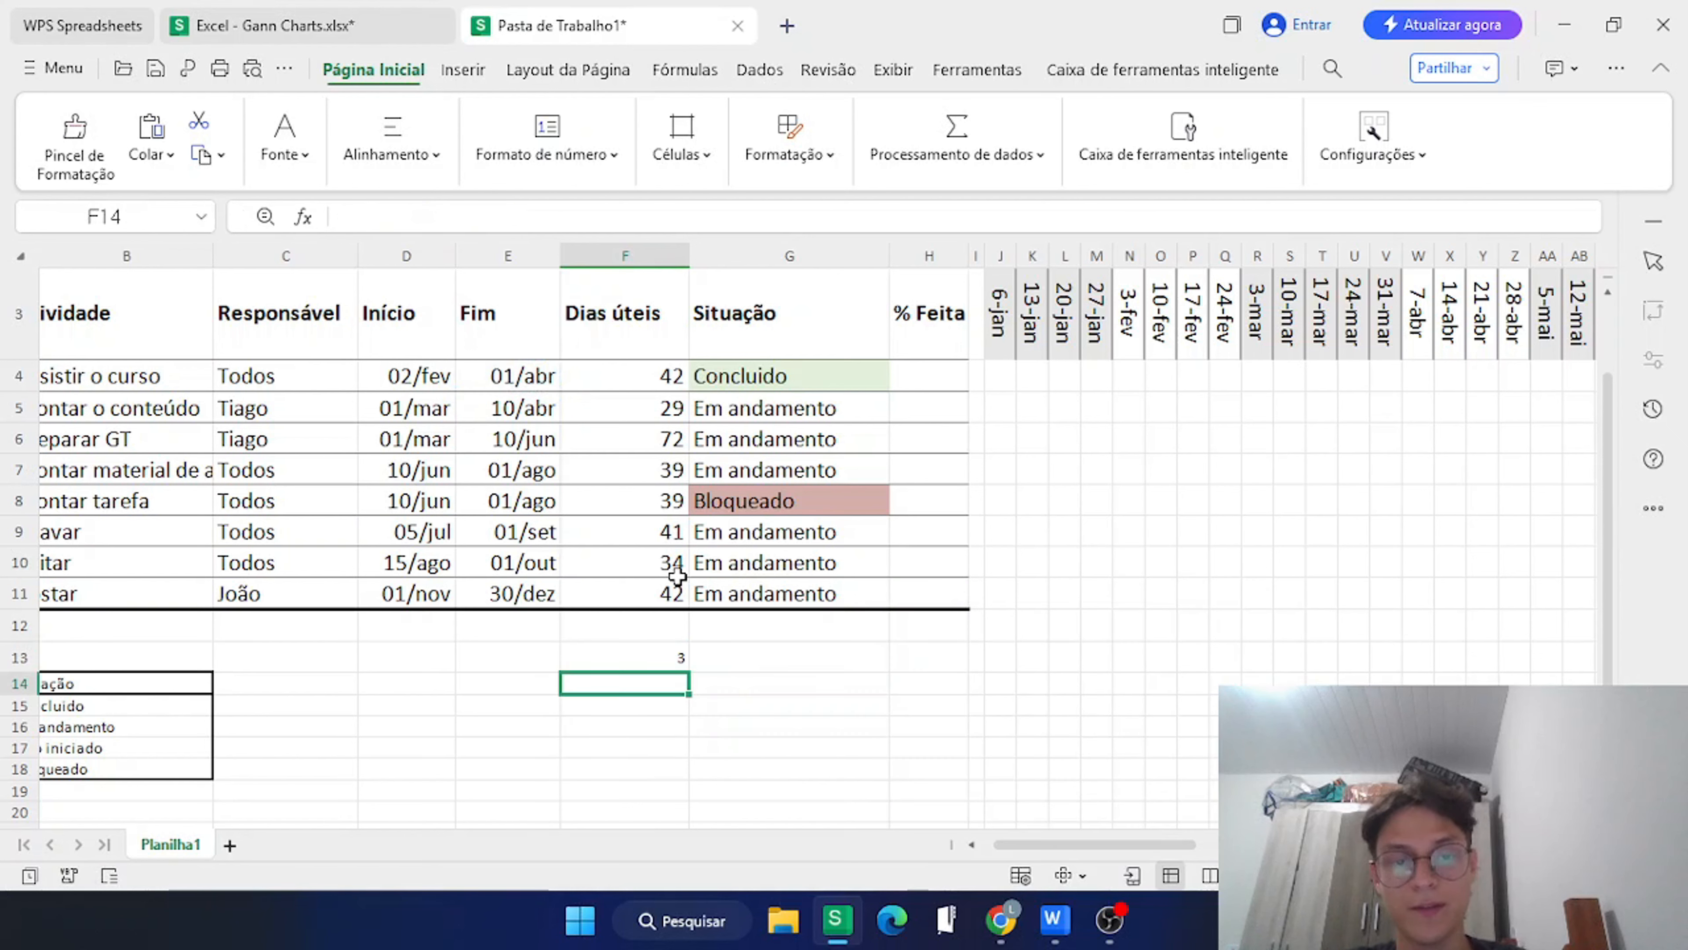
Check the weekday of 1 April 2025 in the system calendar against the test formula in F13.
click(634, 660)
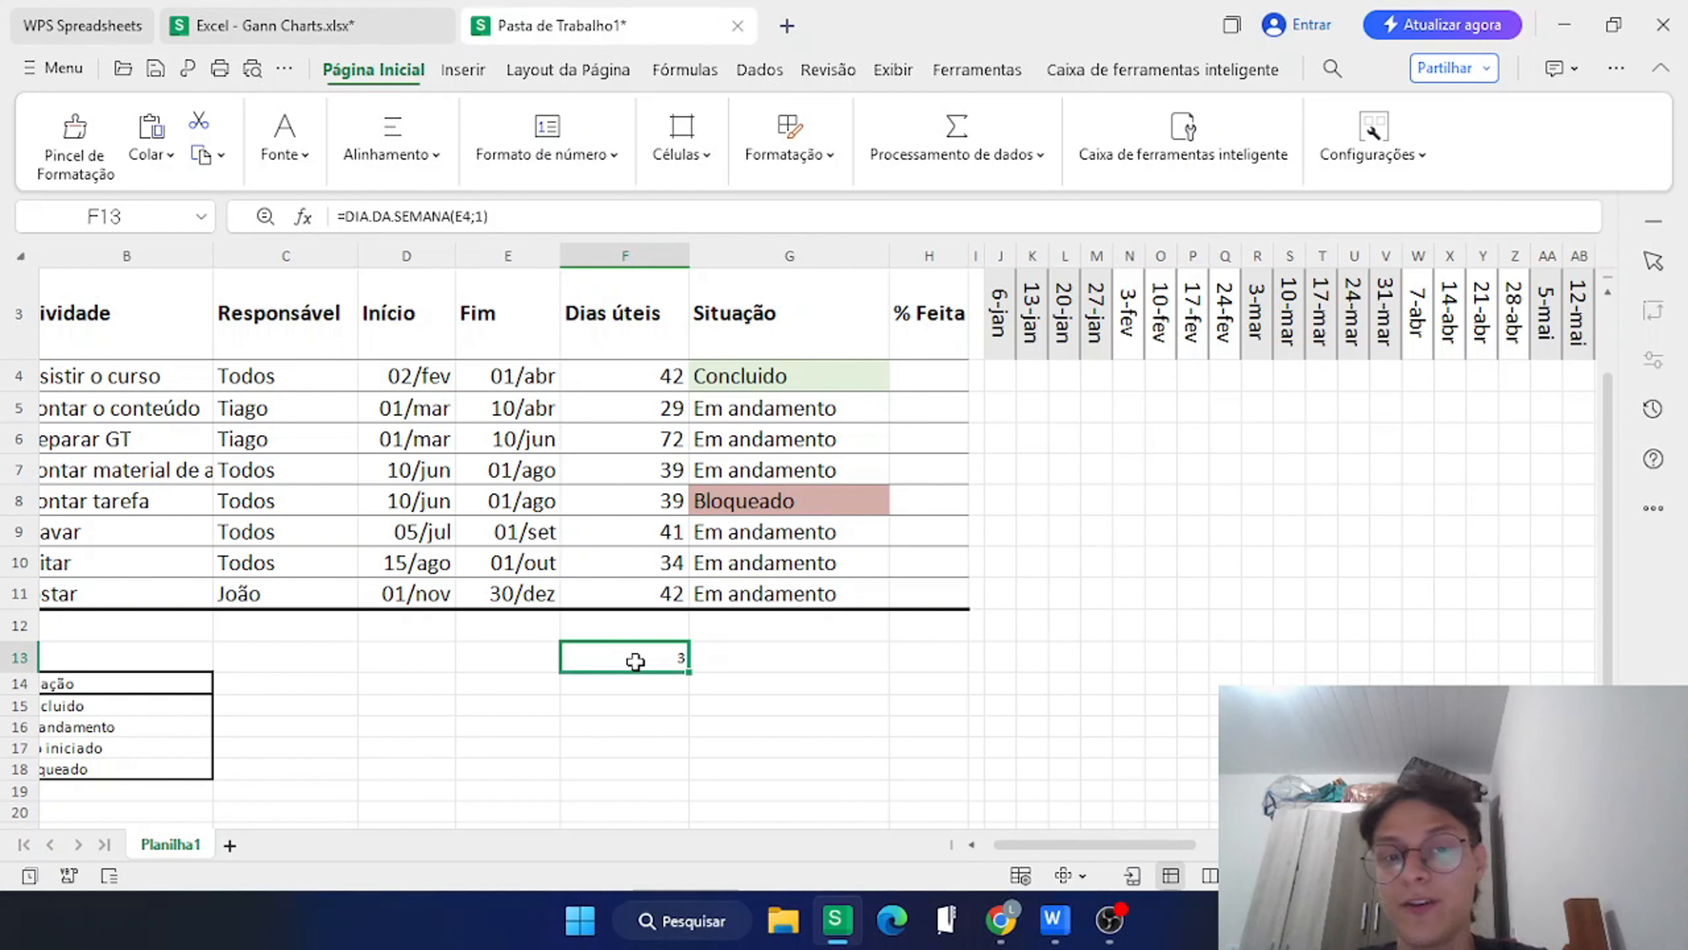
key(super+n)
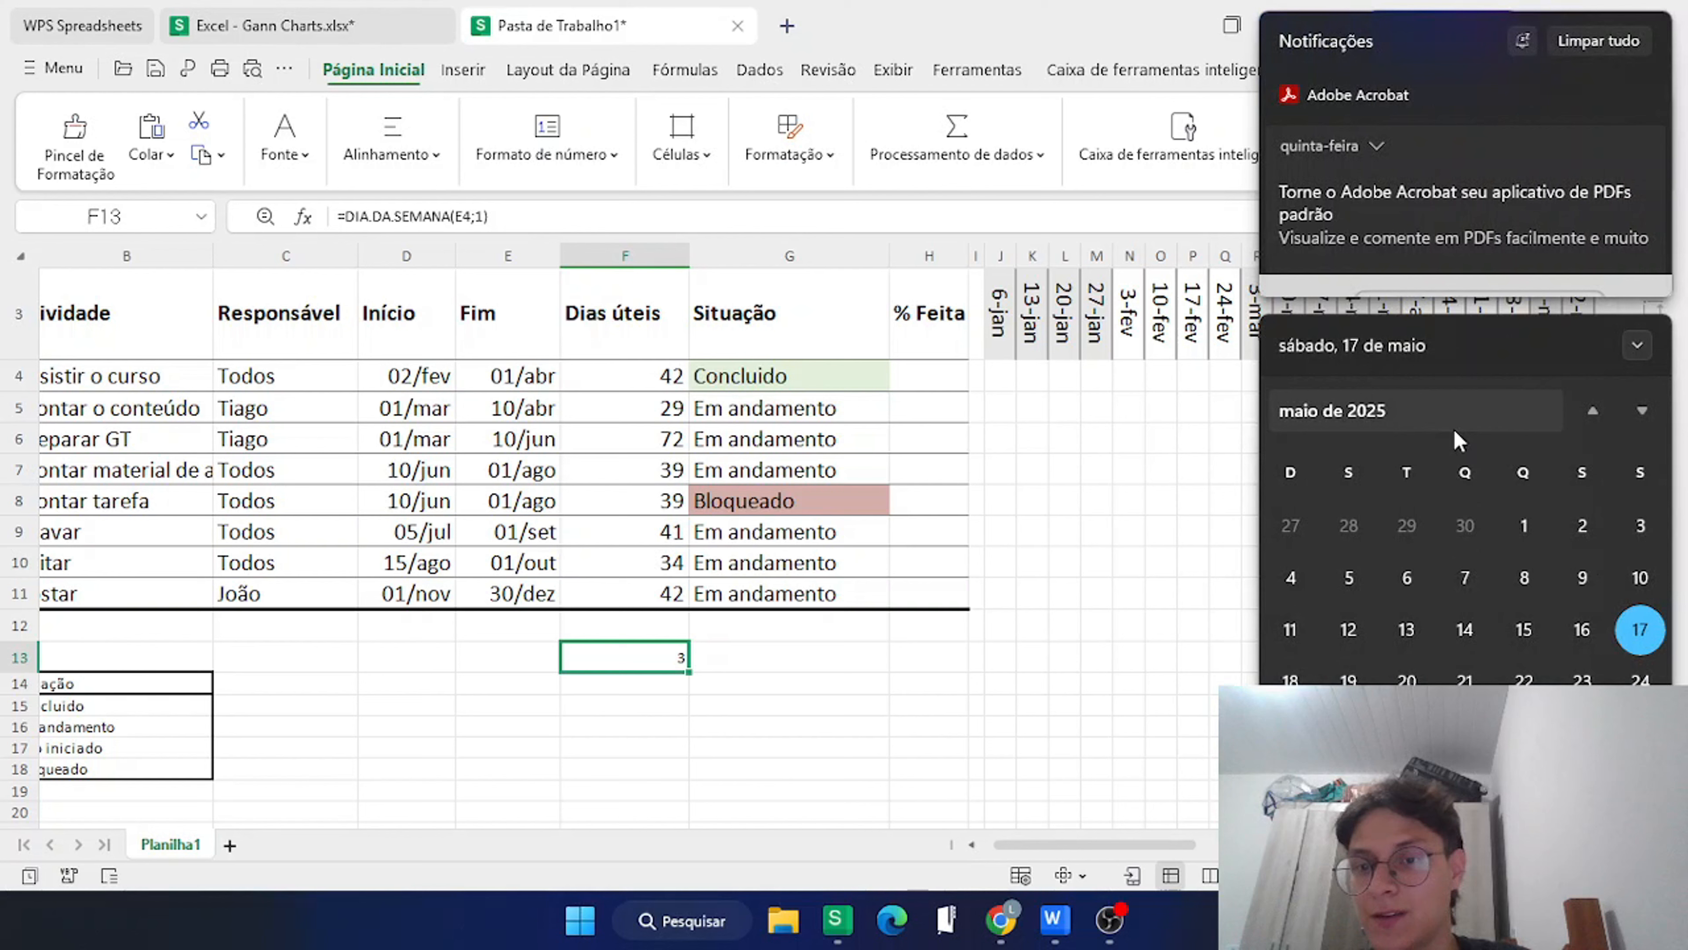
click(1593, 410)
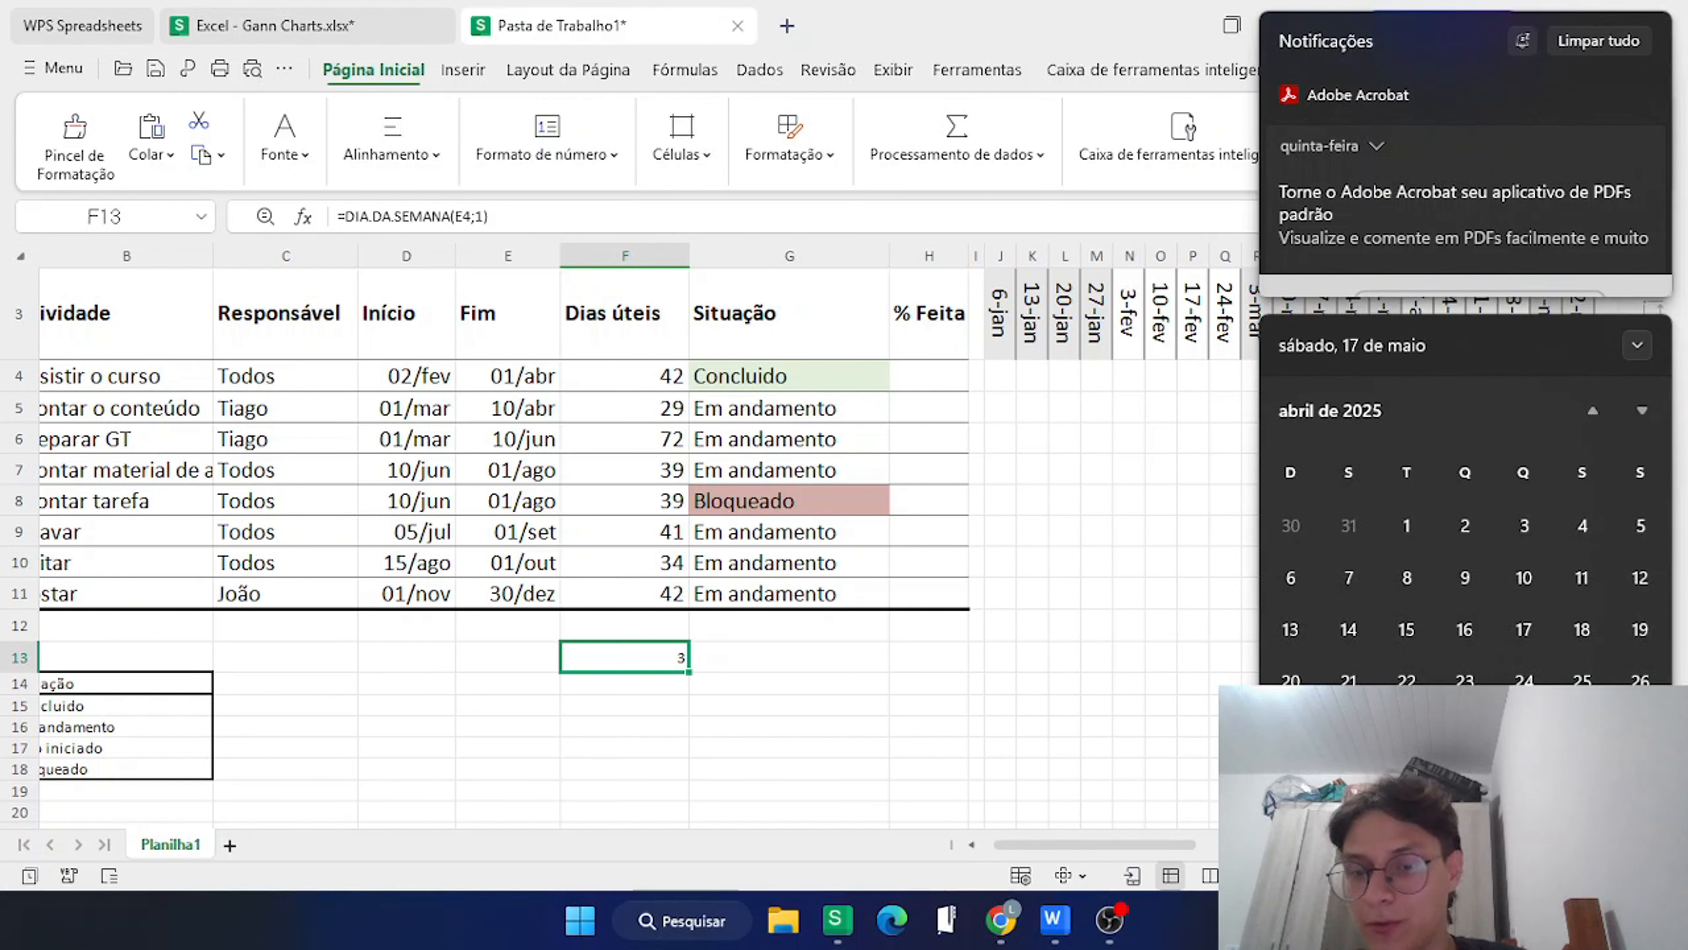
Change the return type of the DIA.DA.SEMANA test formula in F13 to 2, counting from Monday.
double_click(648, 656)
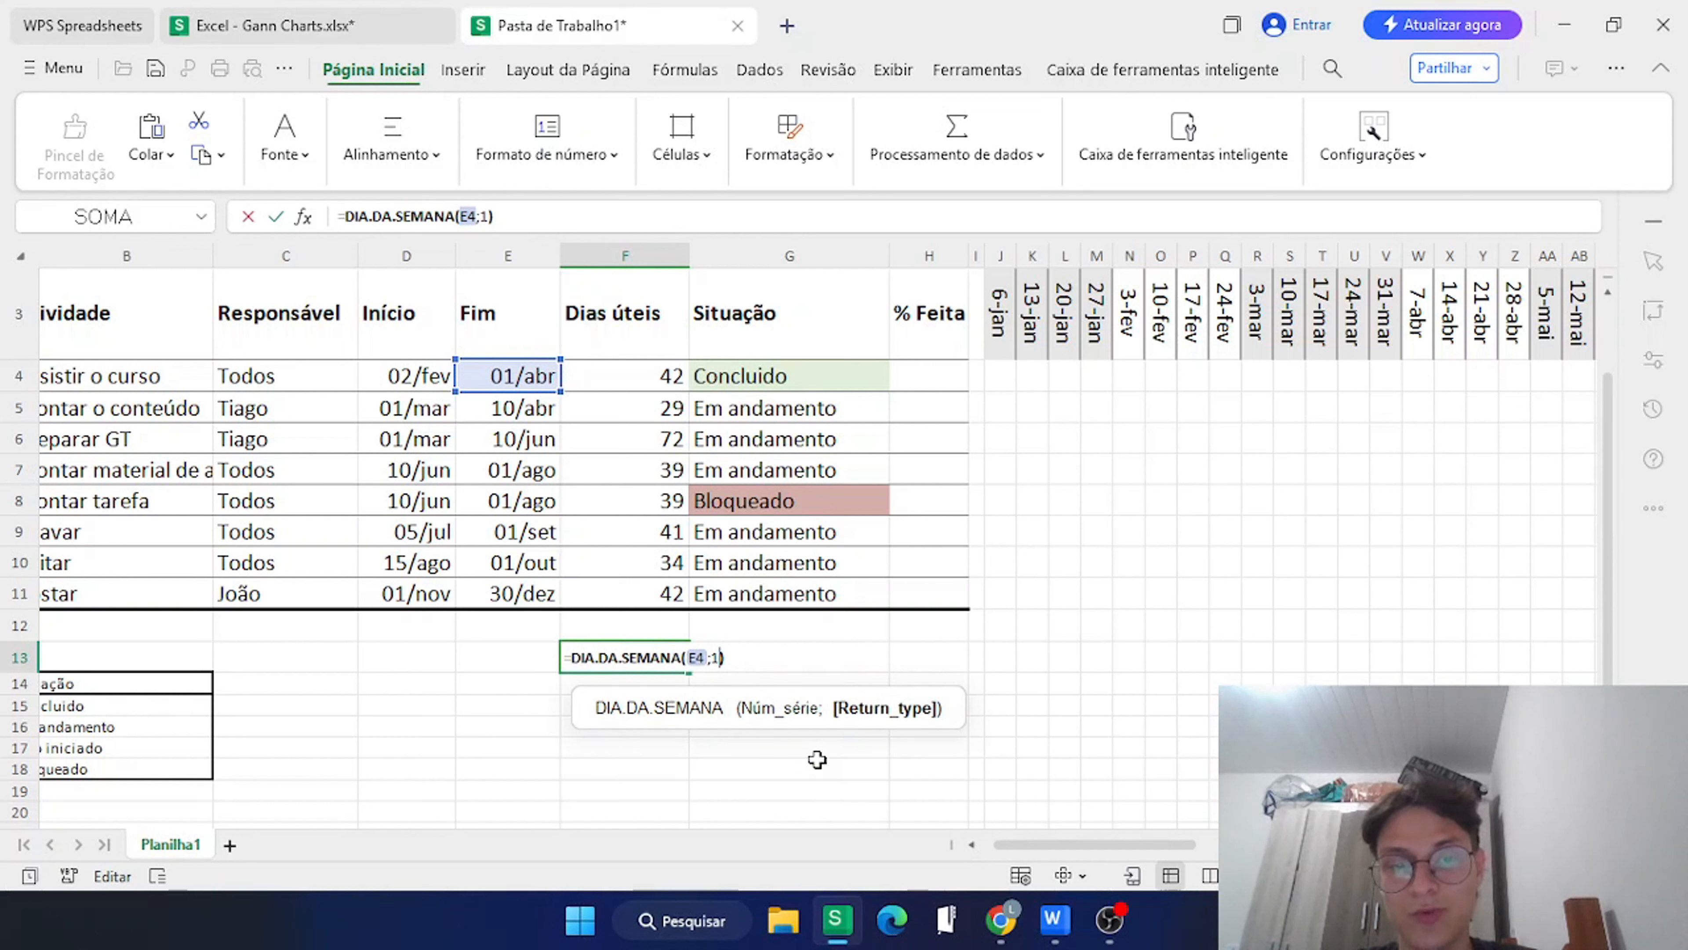
key(BackSpace)
text(2)
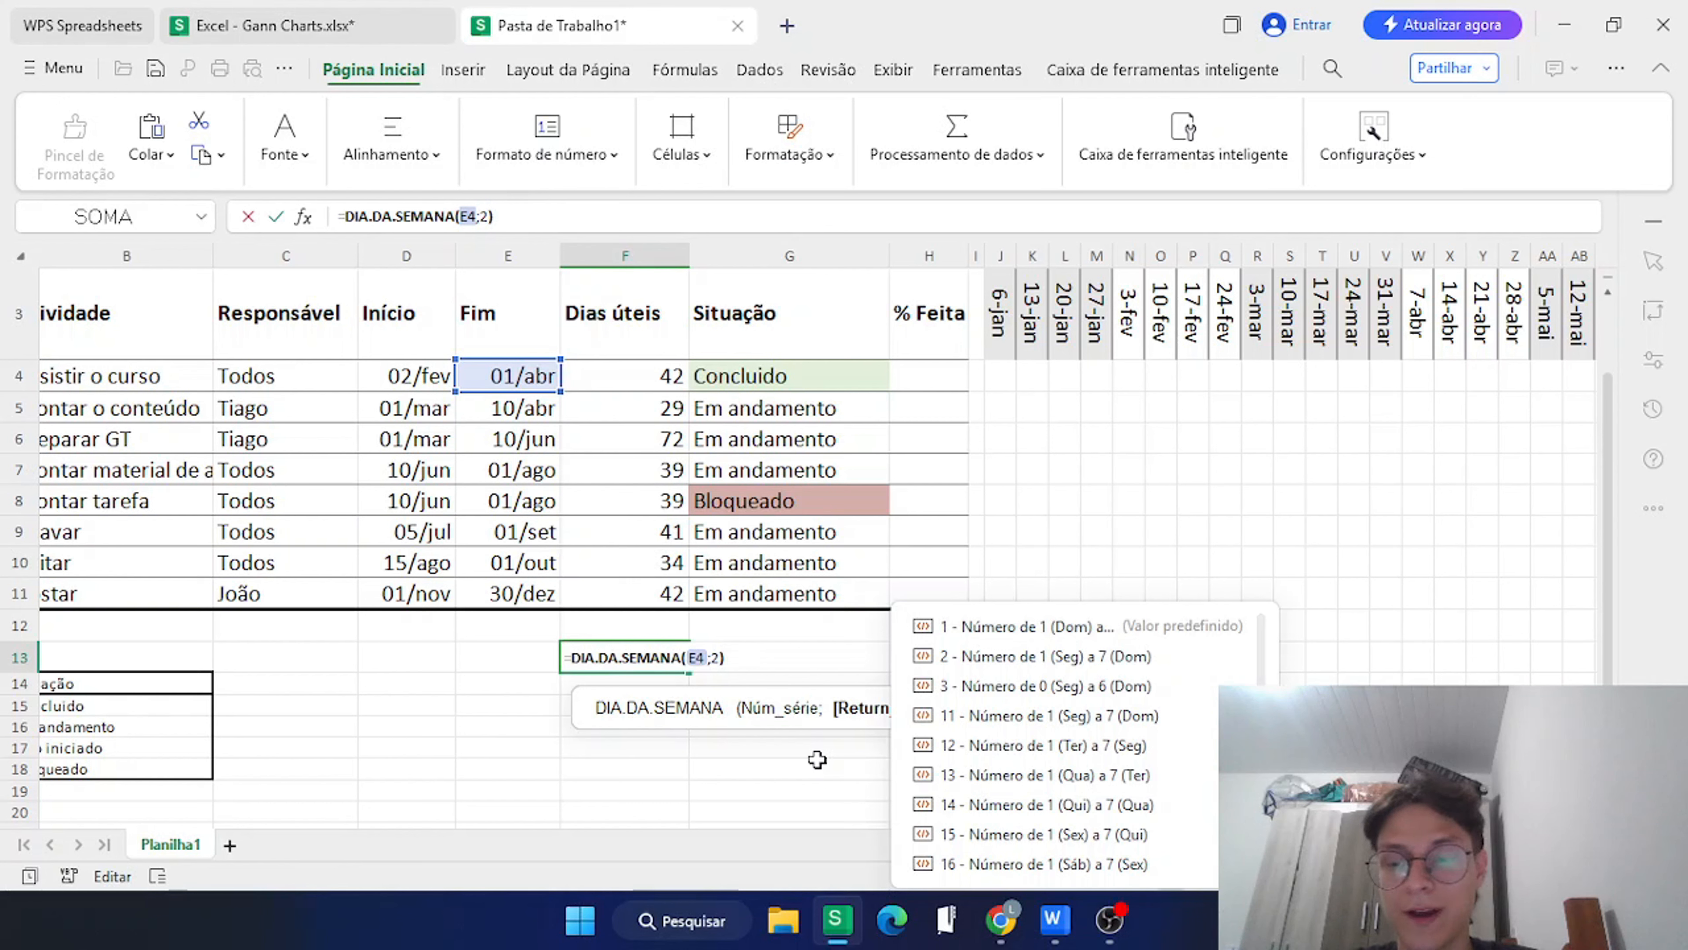
key(Return)
double_click(657, 658)
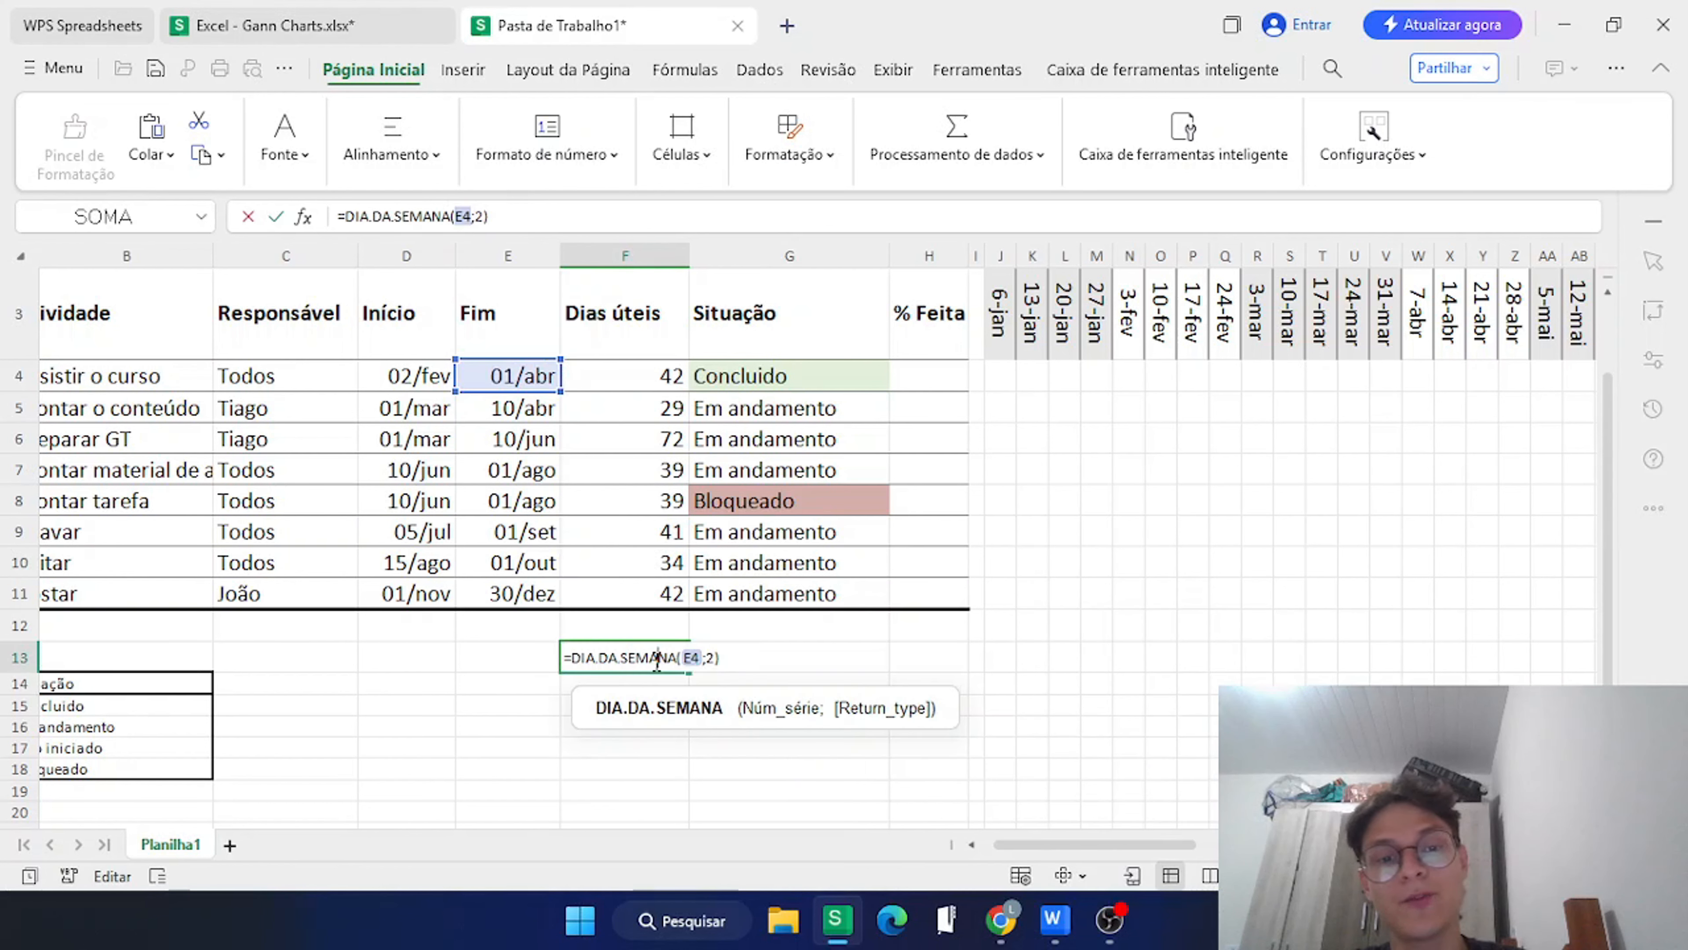
key(Return)
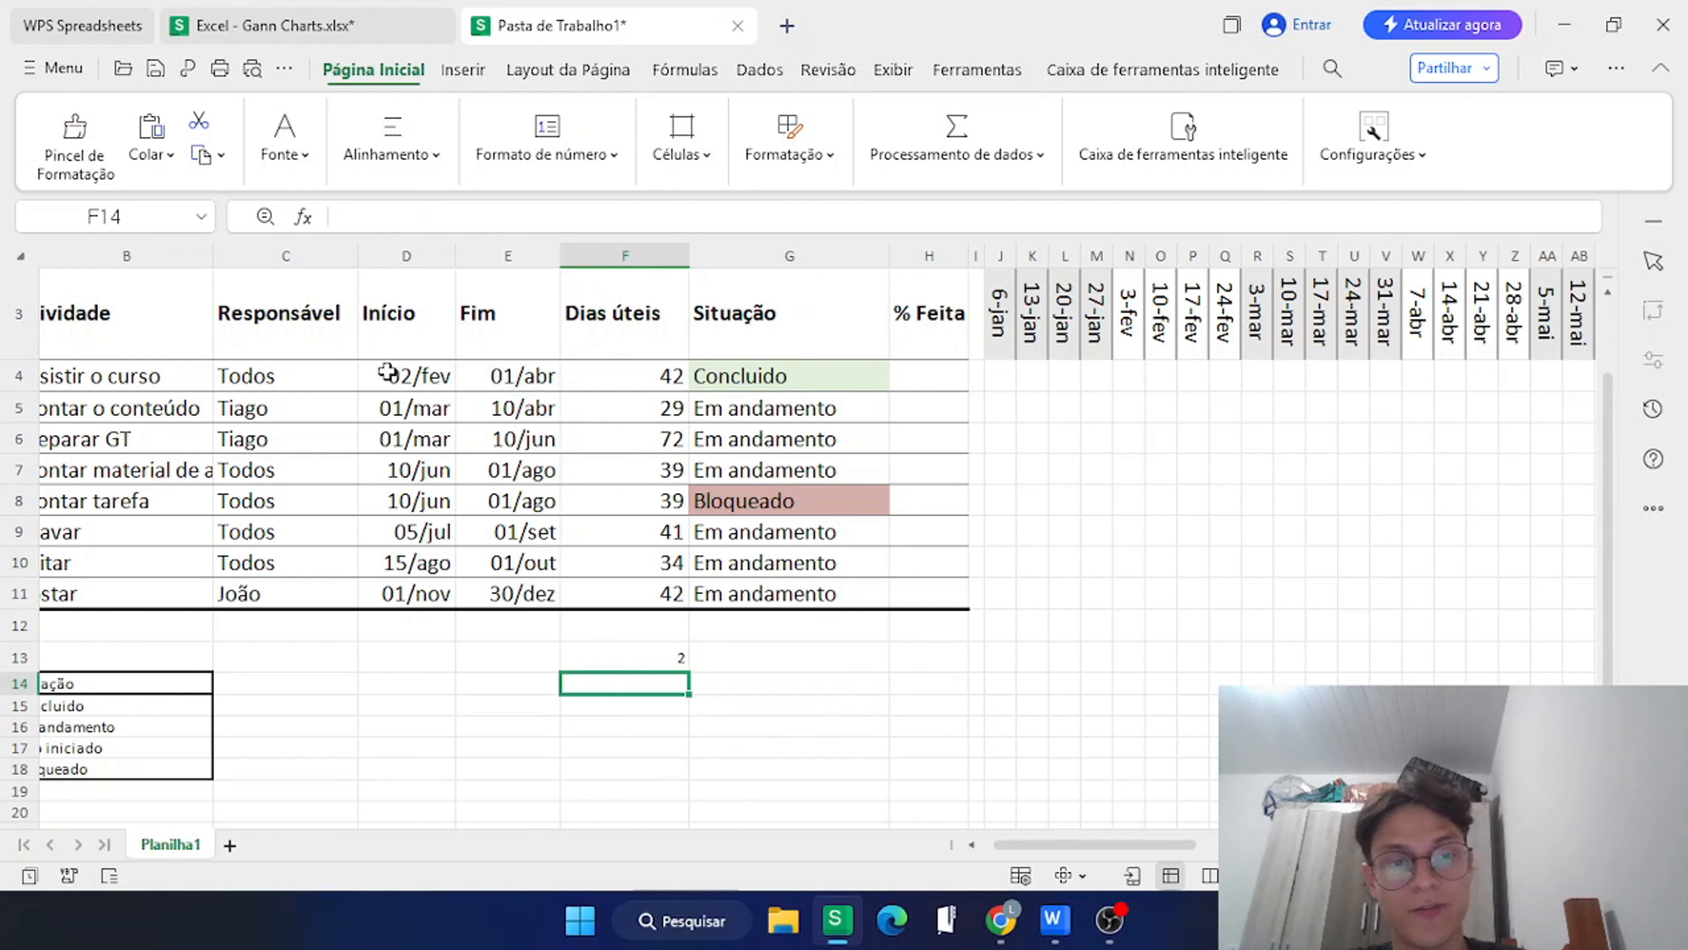
Format the Início and Fim dates in D4:E11 as day and abbreviated month, like 2-fev, and compare them with the weekly timeline dates.
drag(387, 371, 514, 588)
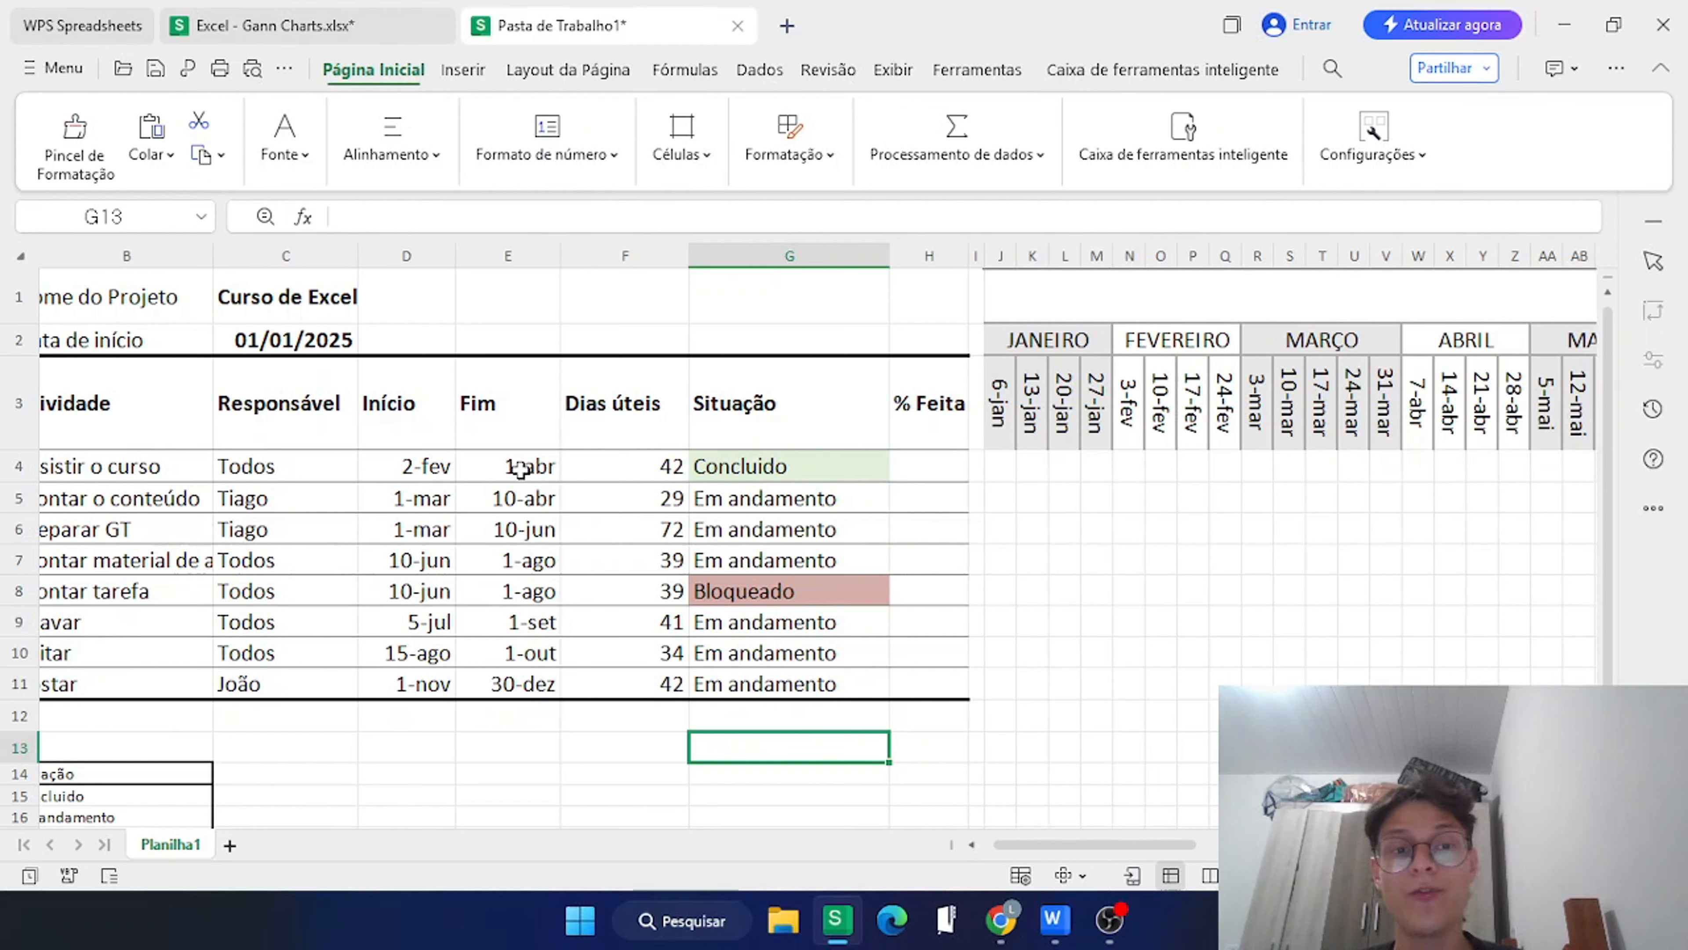
scroll(520, 468, left, 1)
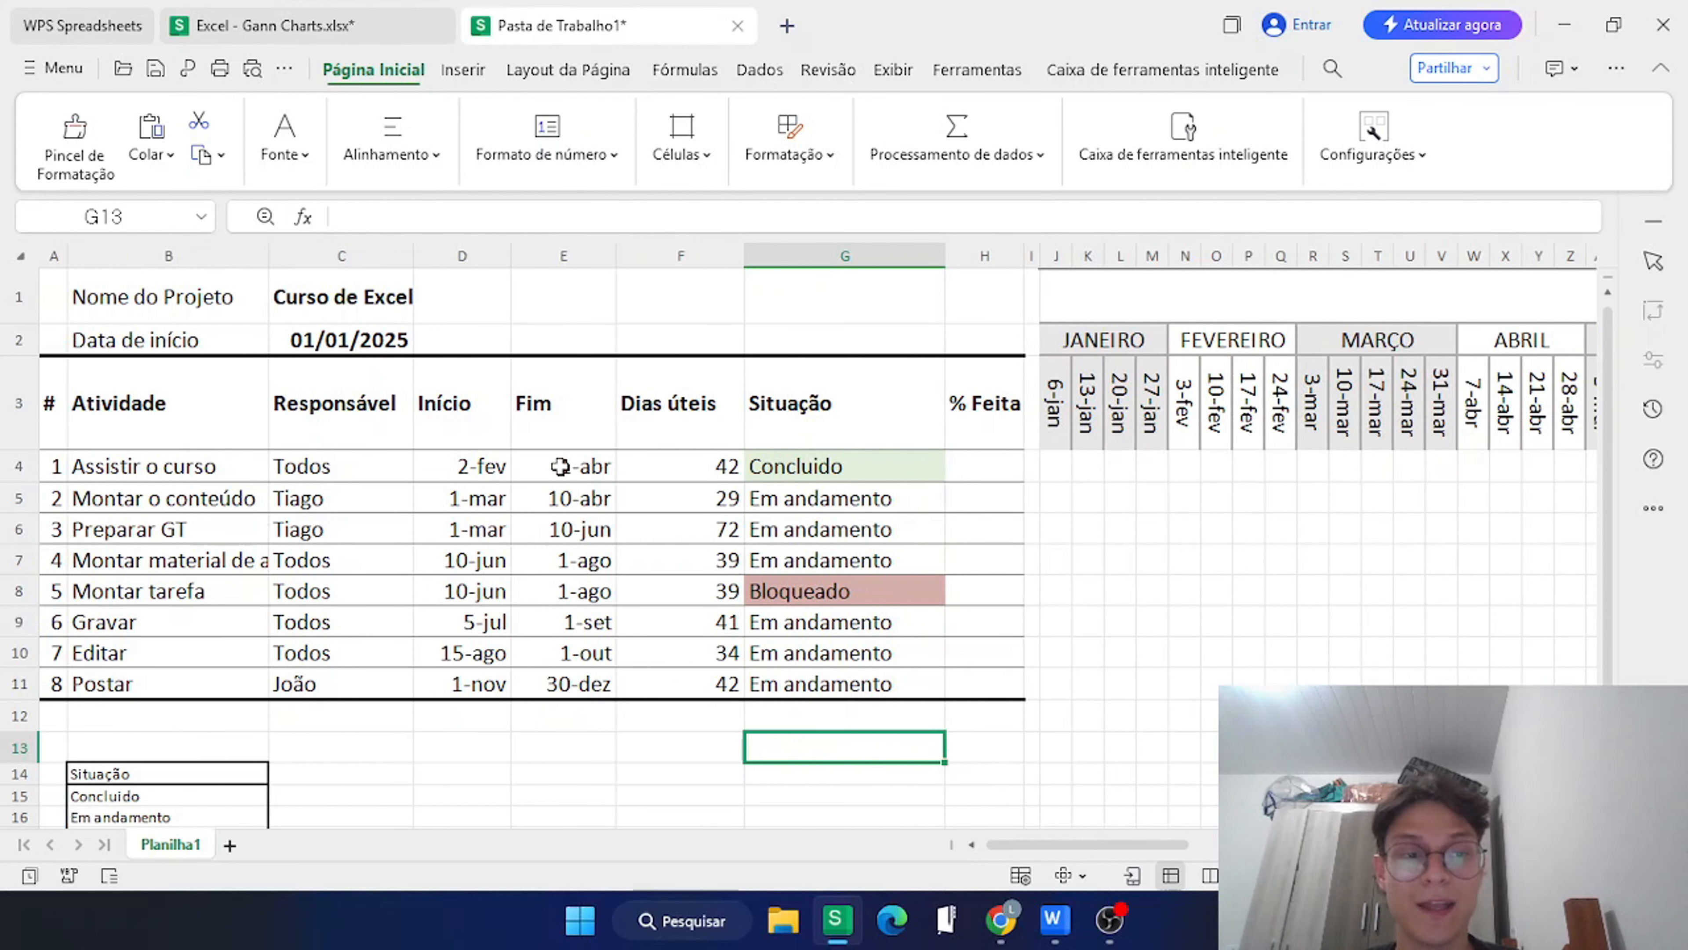
scroll(560, 466, right, 6)
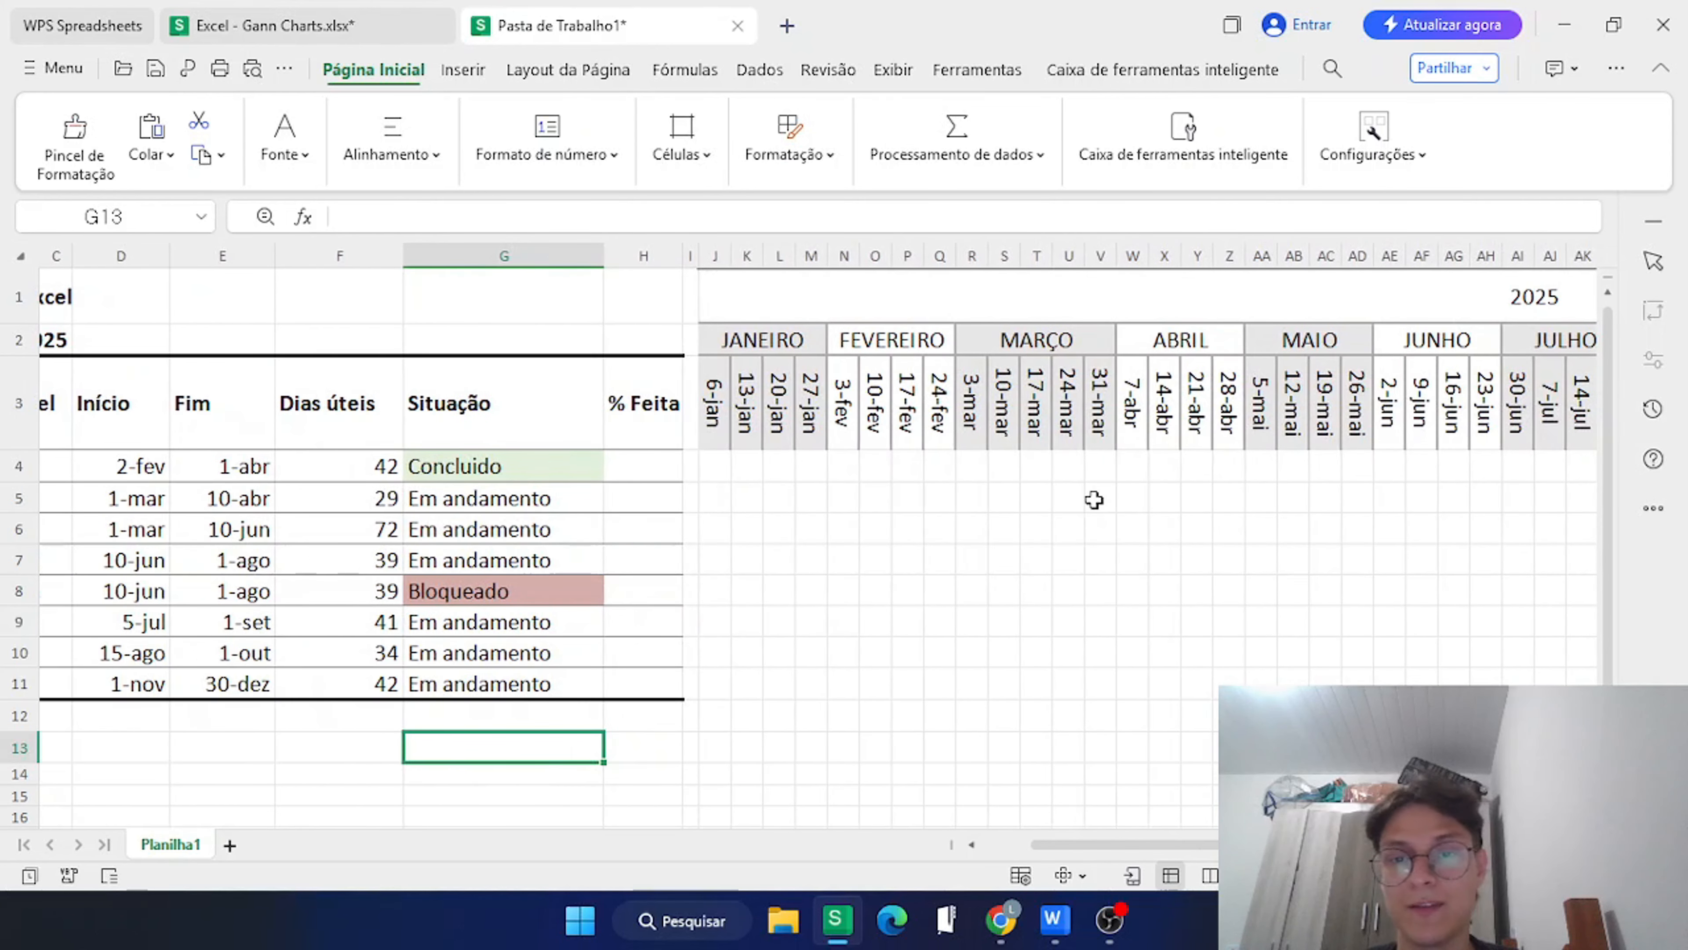
scroll(1093, 499, left, 5)
scroll(1077, 497, left, 1)
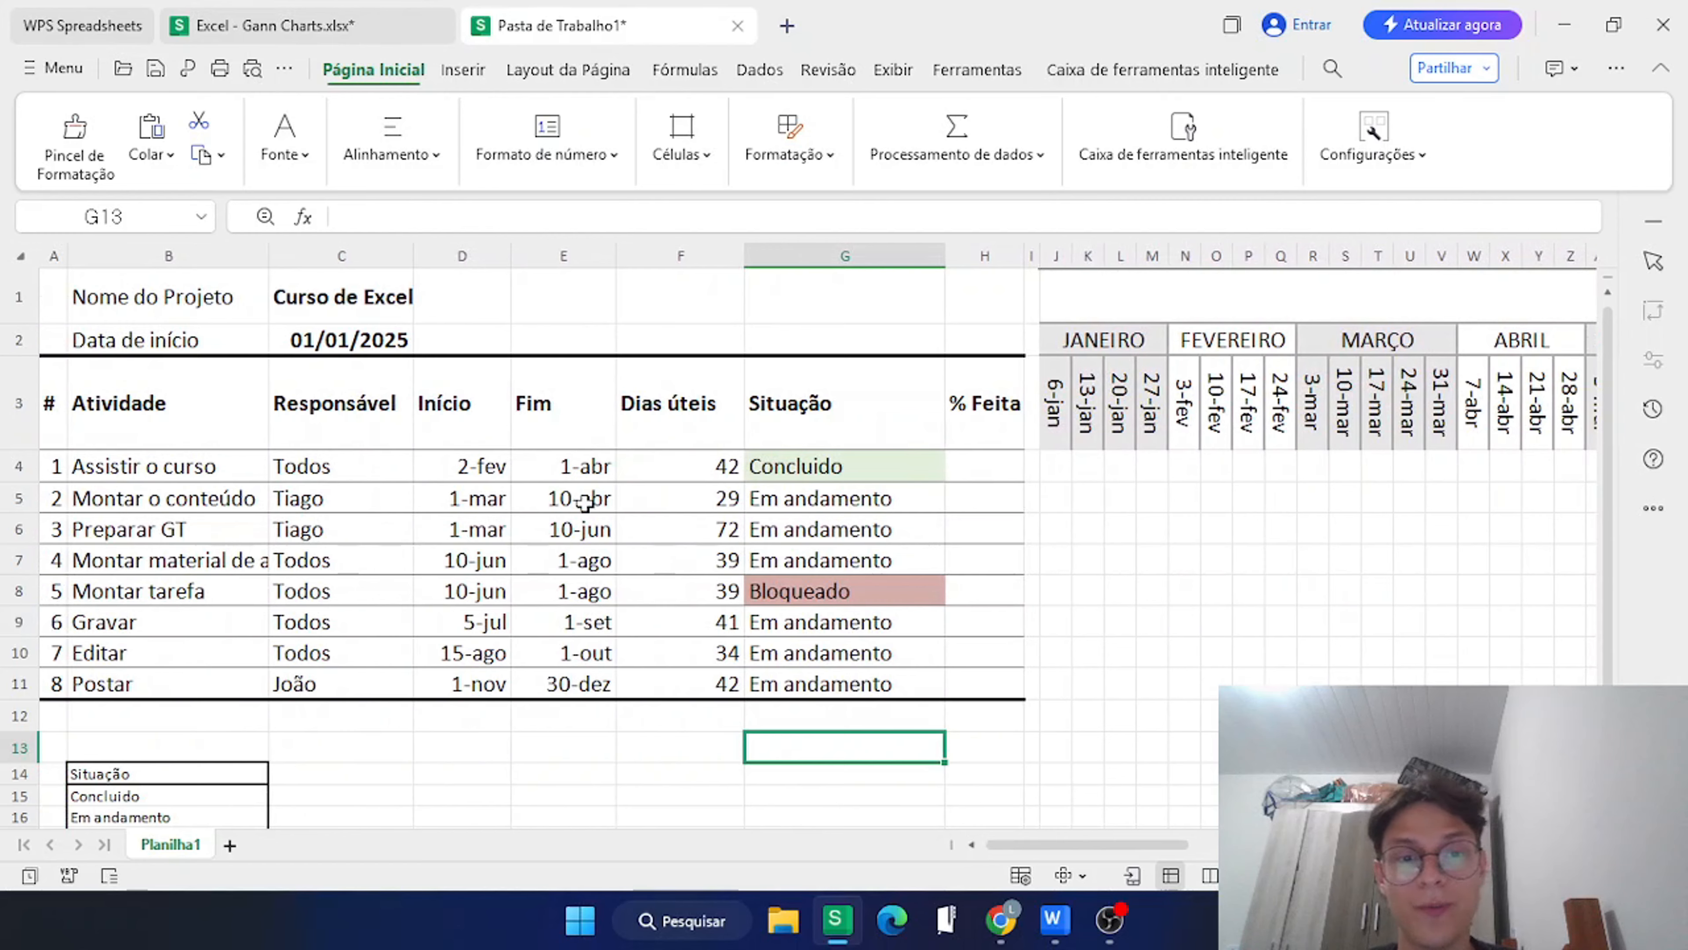
scroll(765, 523, right, 4)
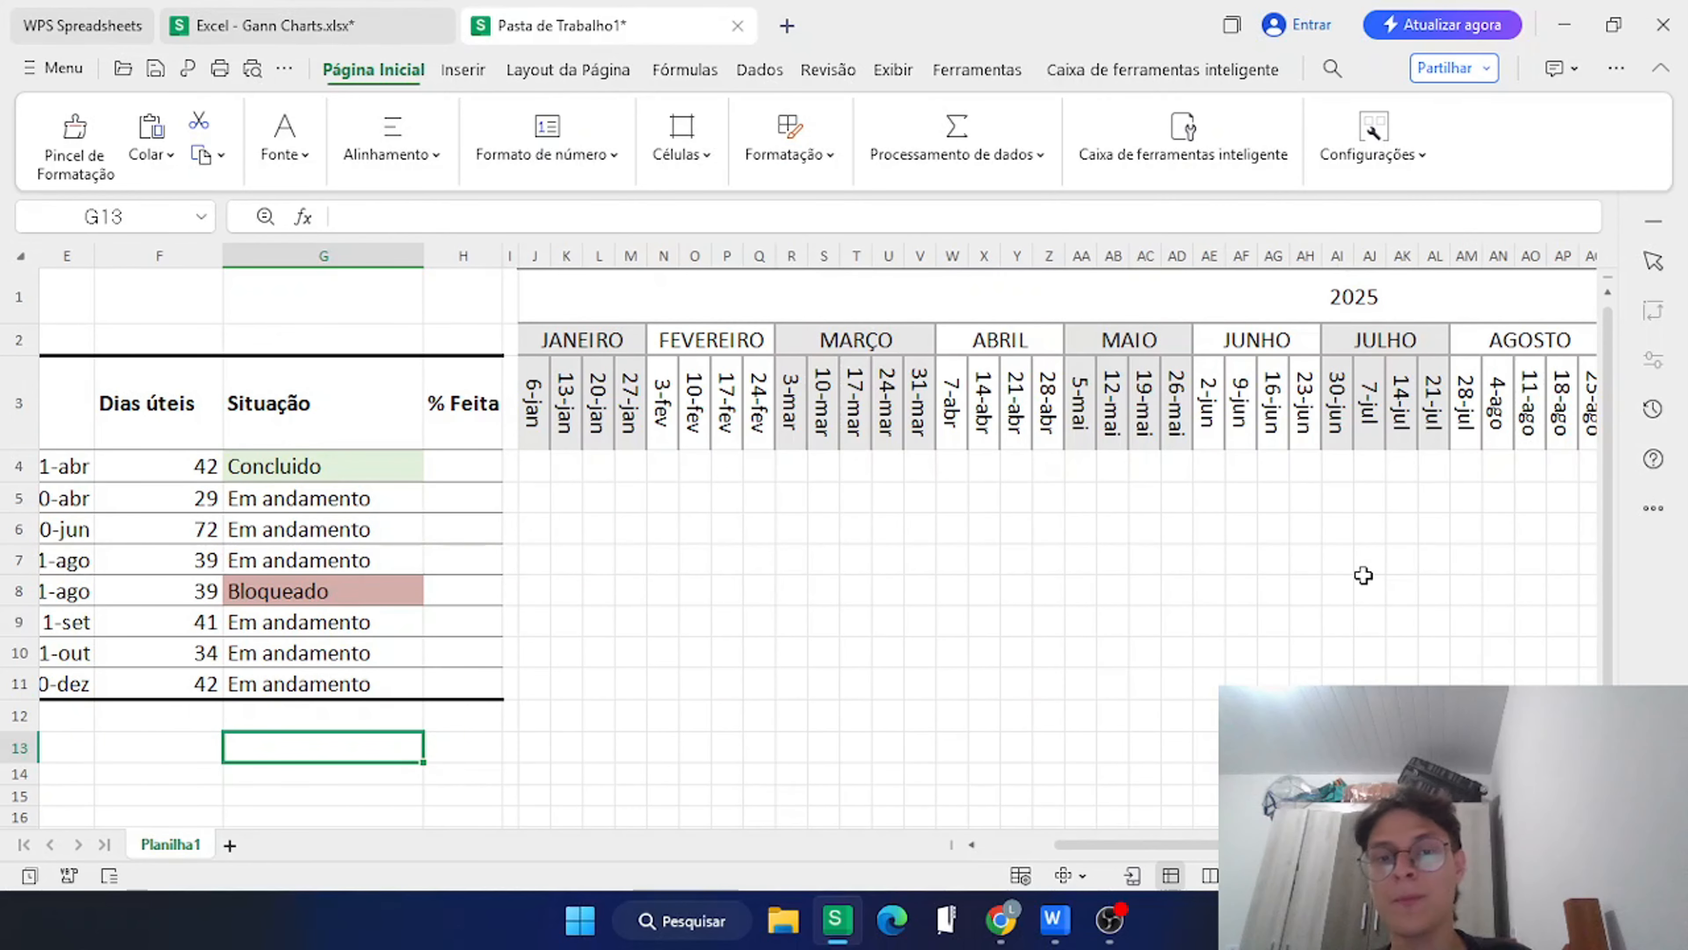
scroll(980, 573, left, 4)
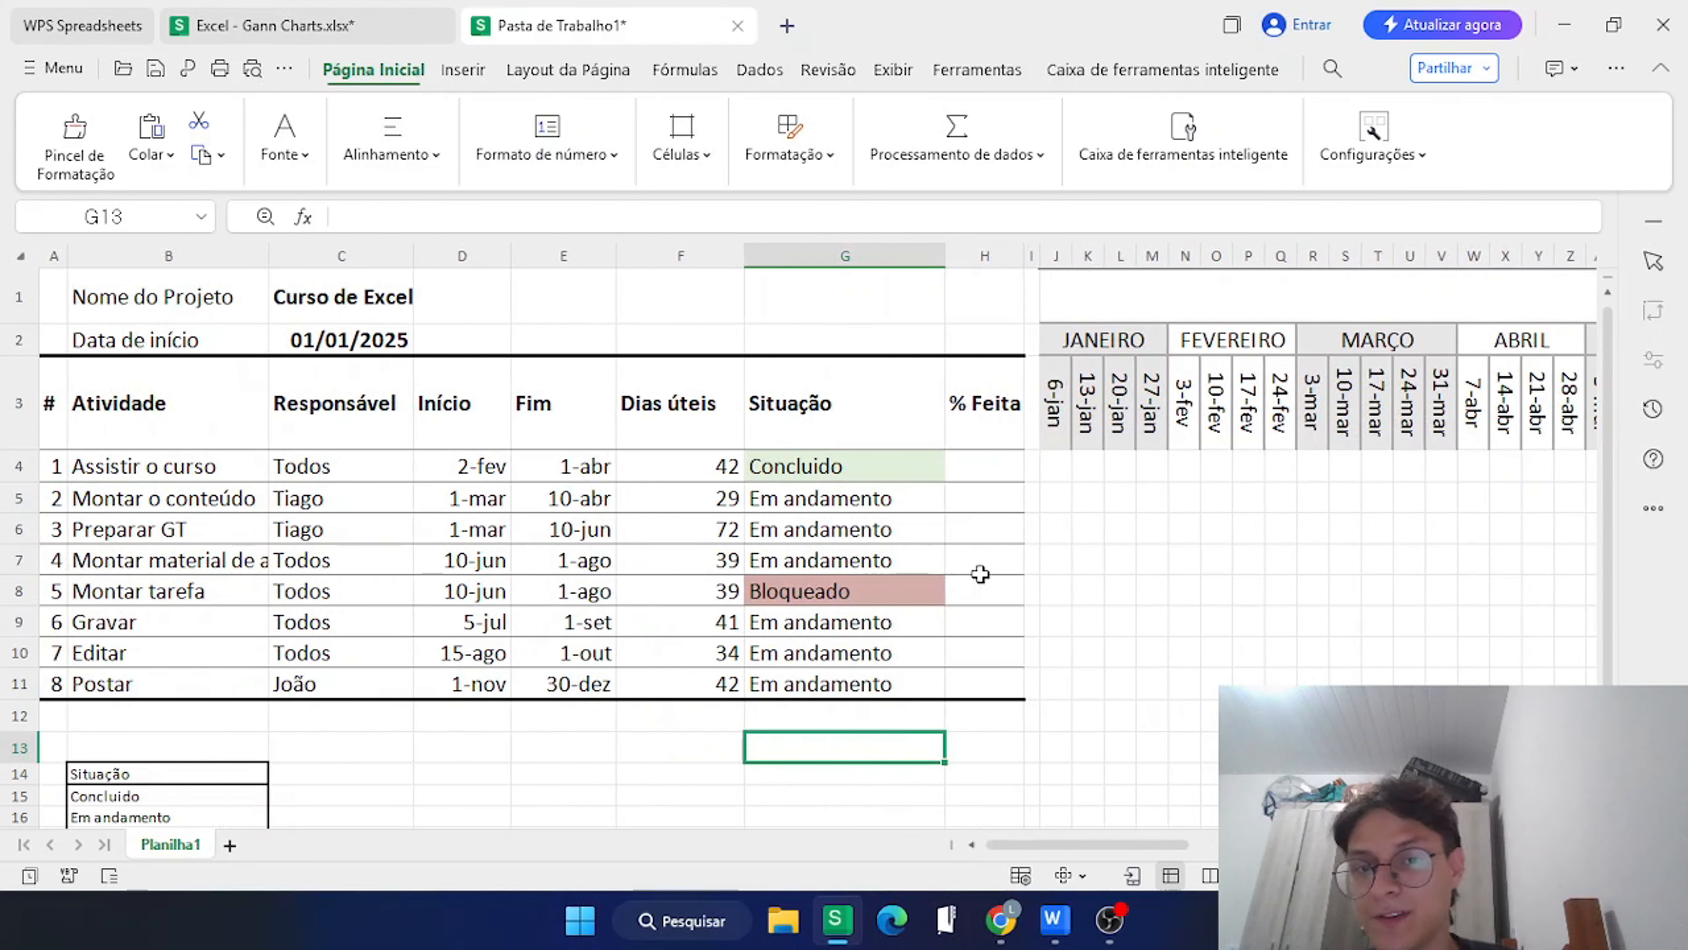
Start a SE formula in J4 whose logical test compares the week date J3 with the end date E4.
double_click(1054, 473)
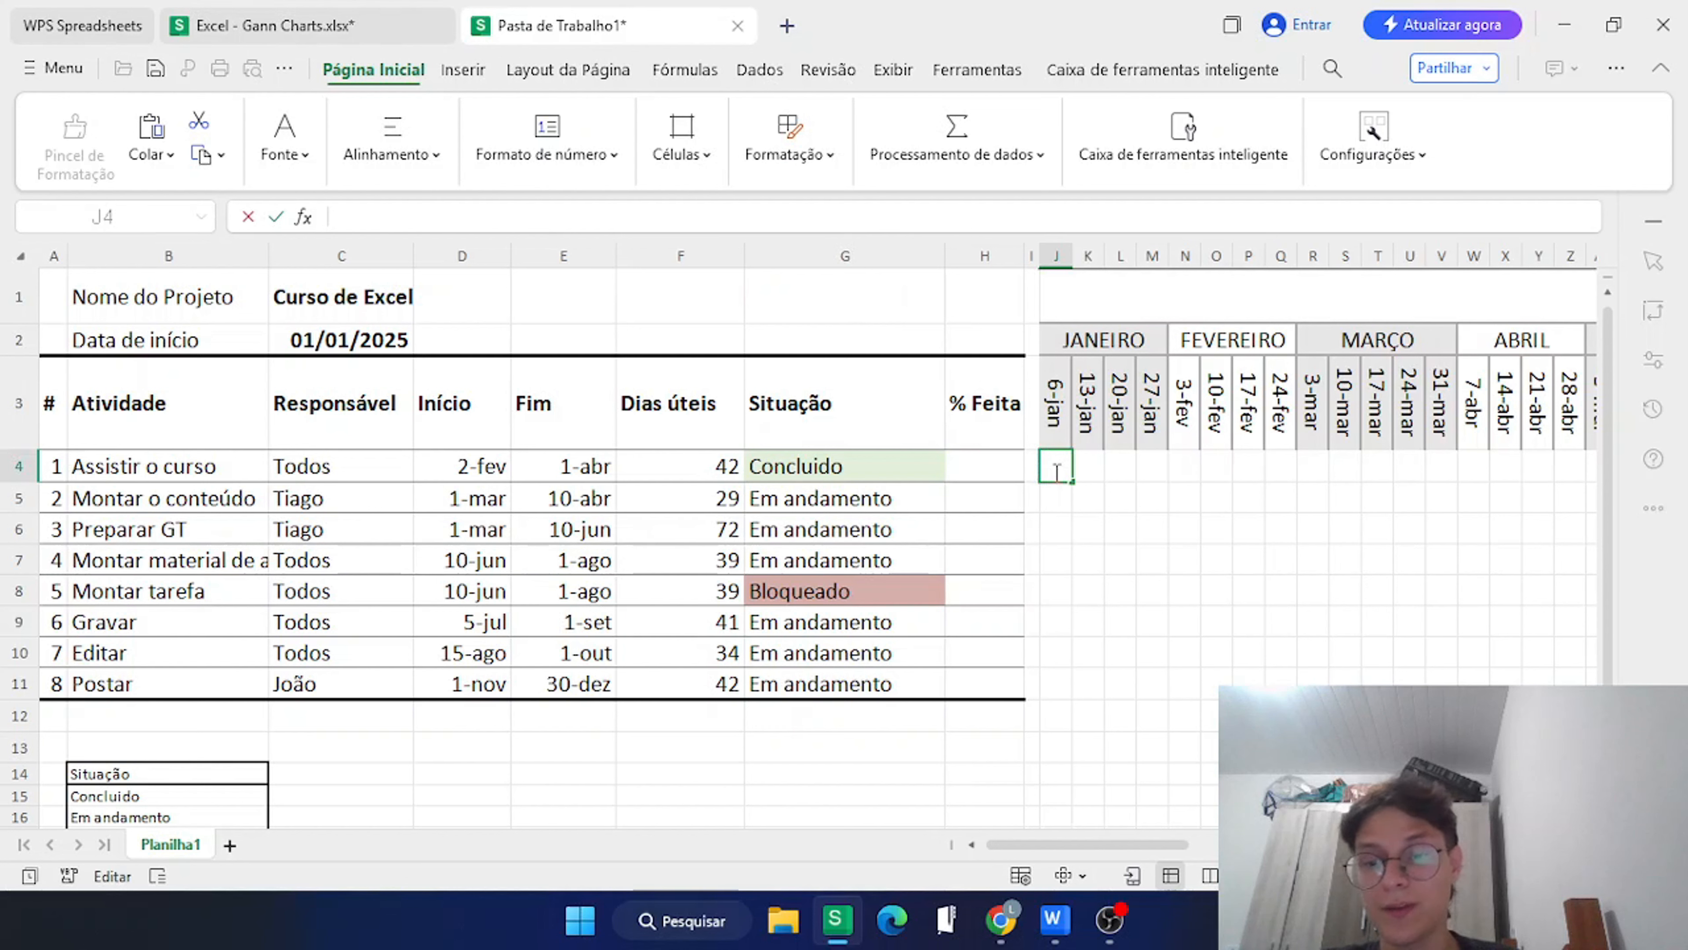
text(=)
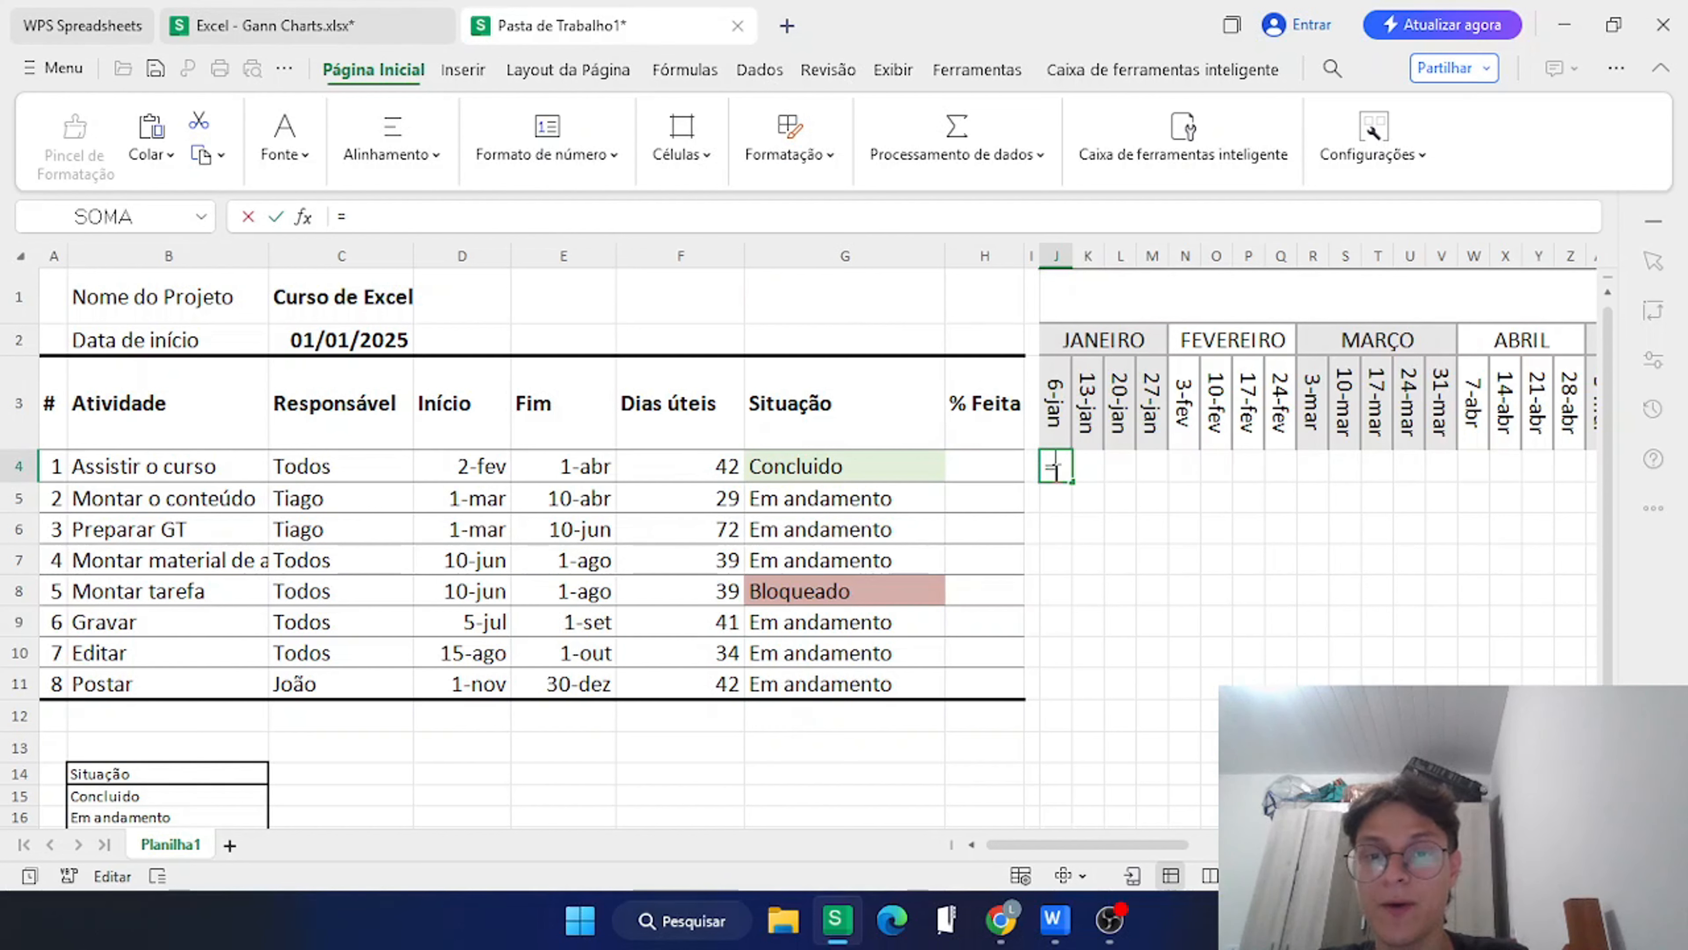
text(se()
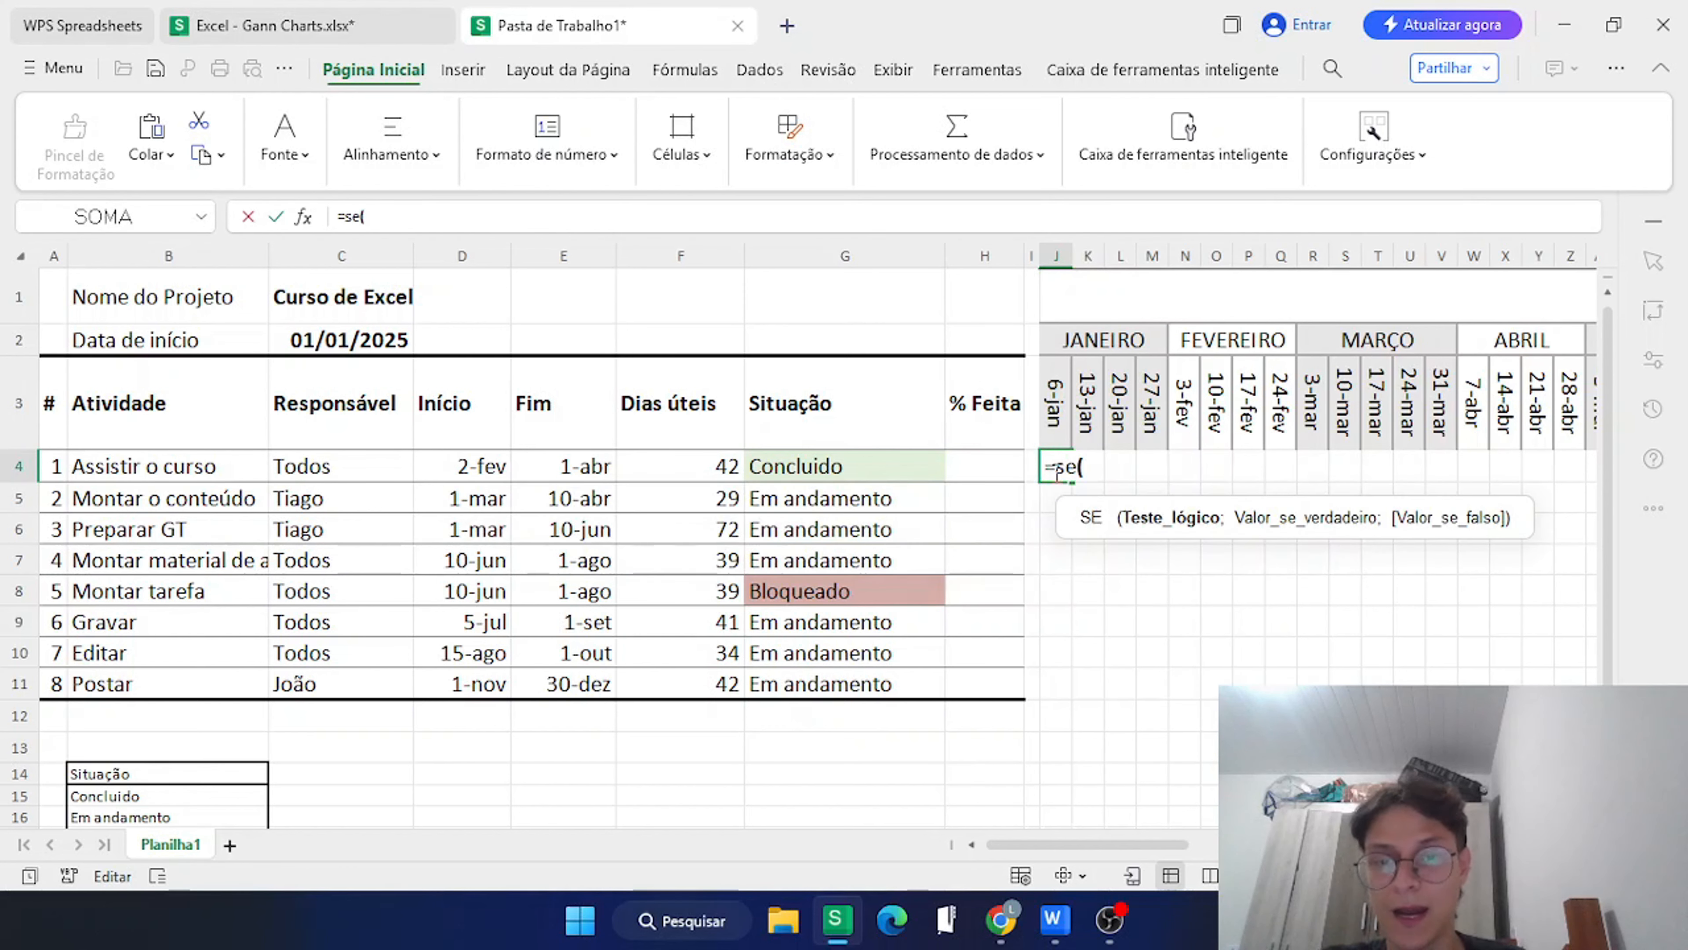
click(1049, 404)
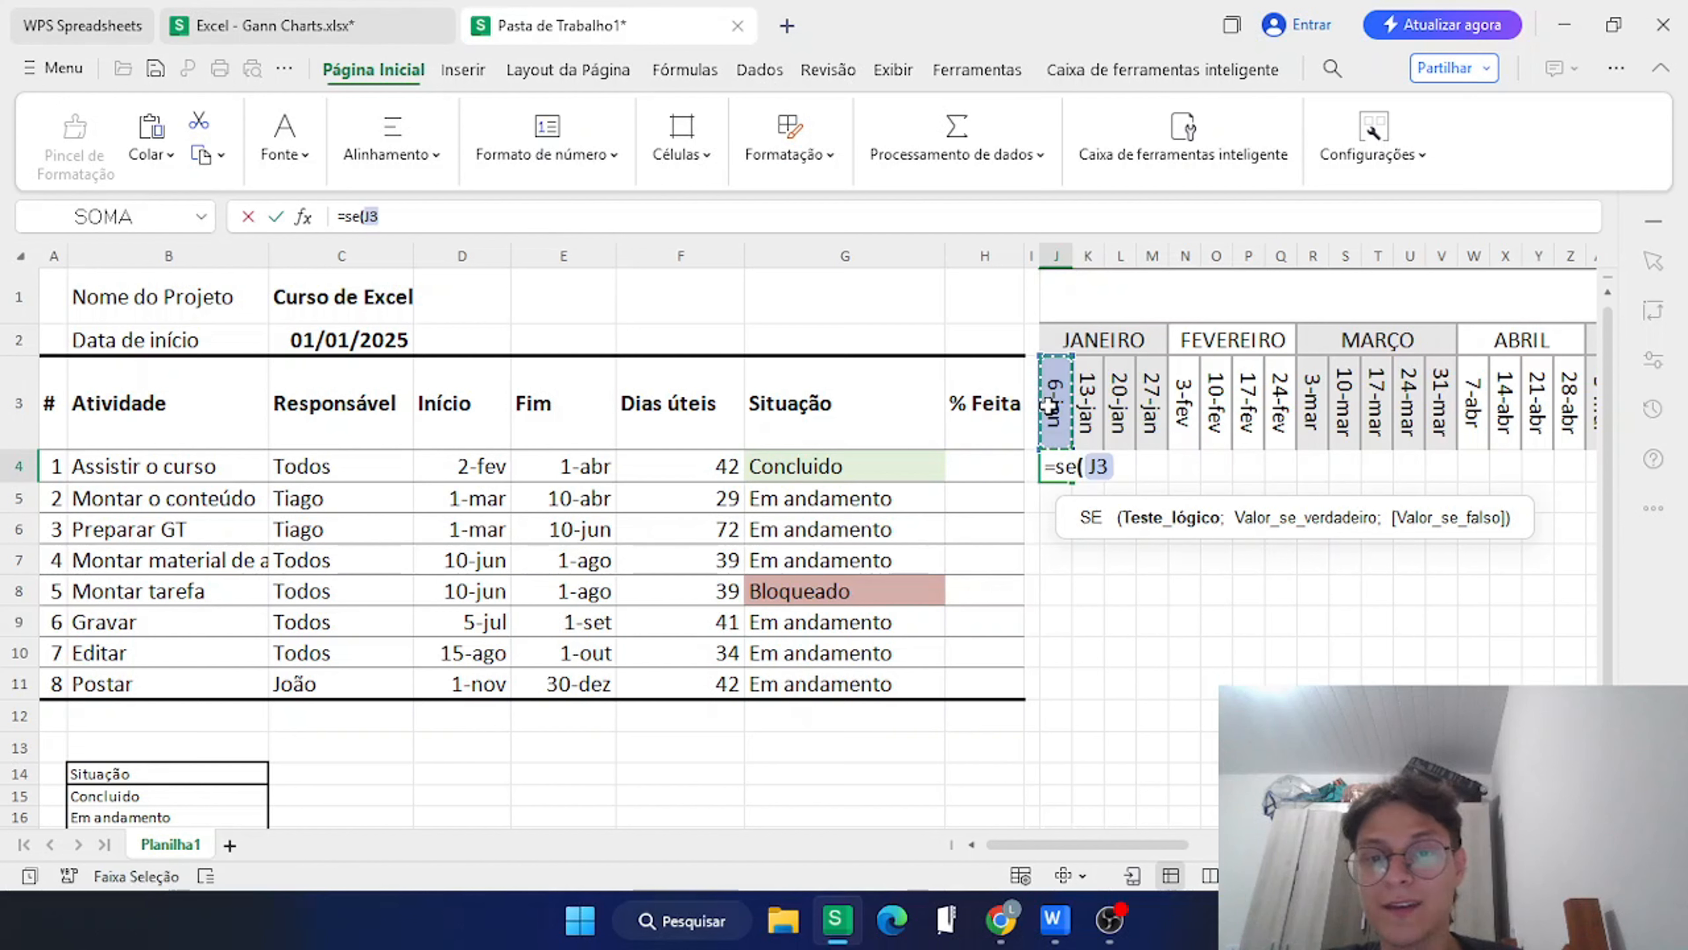
text(=)
click(565, 466)
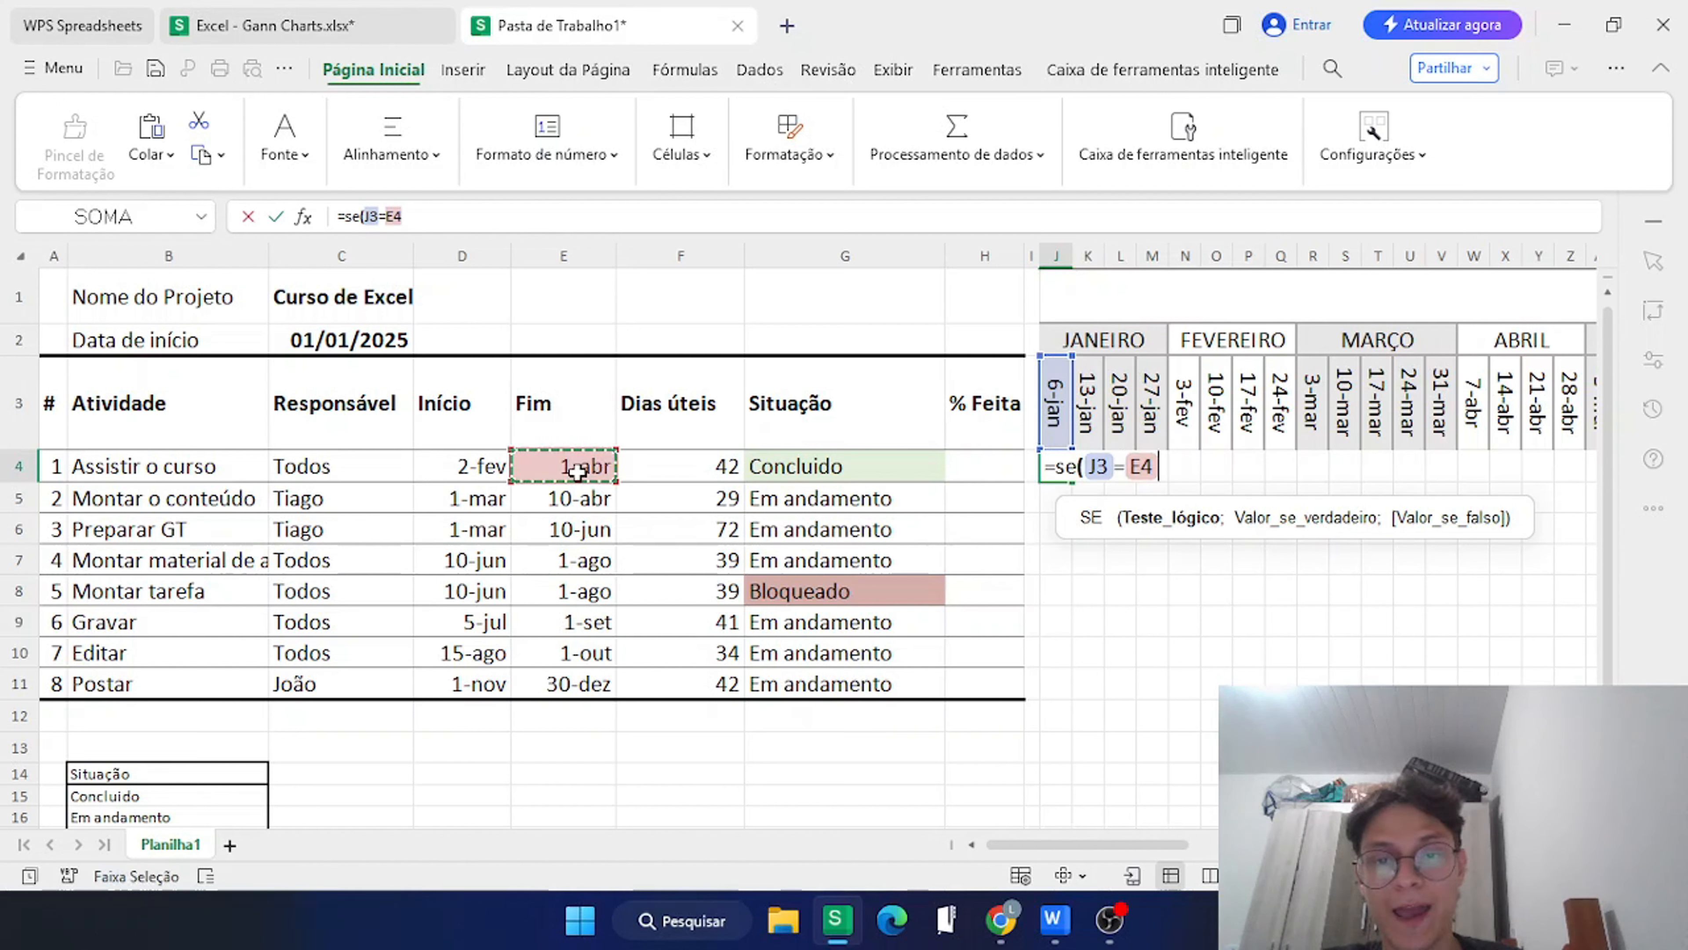
Complete the logical test in J4 as J3=E4-DIA.DA.SEMANA(E4;2)+1, comparing the week date with the Monday of the end-date week.
text(-)
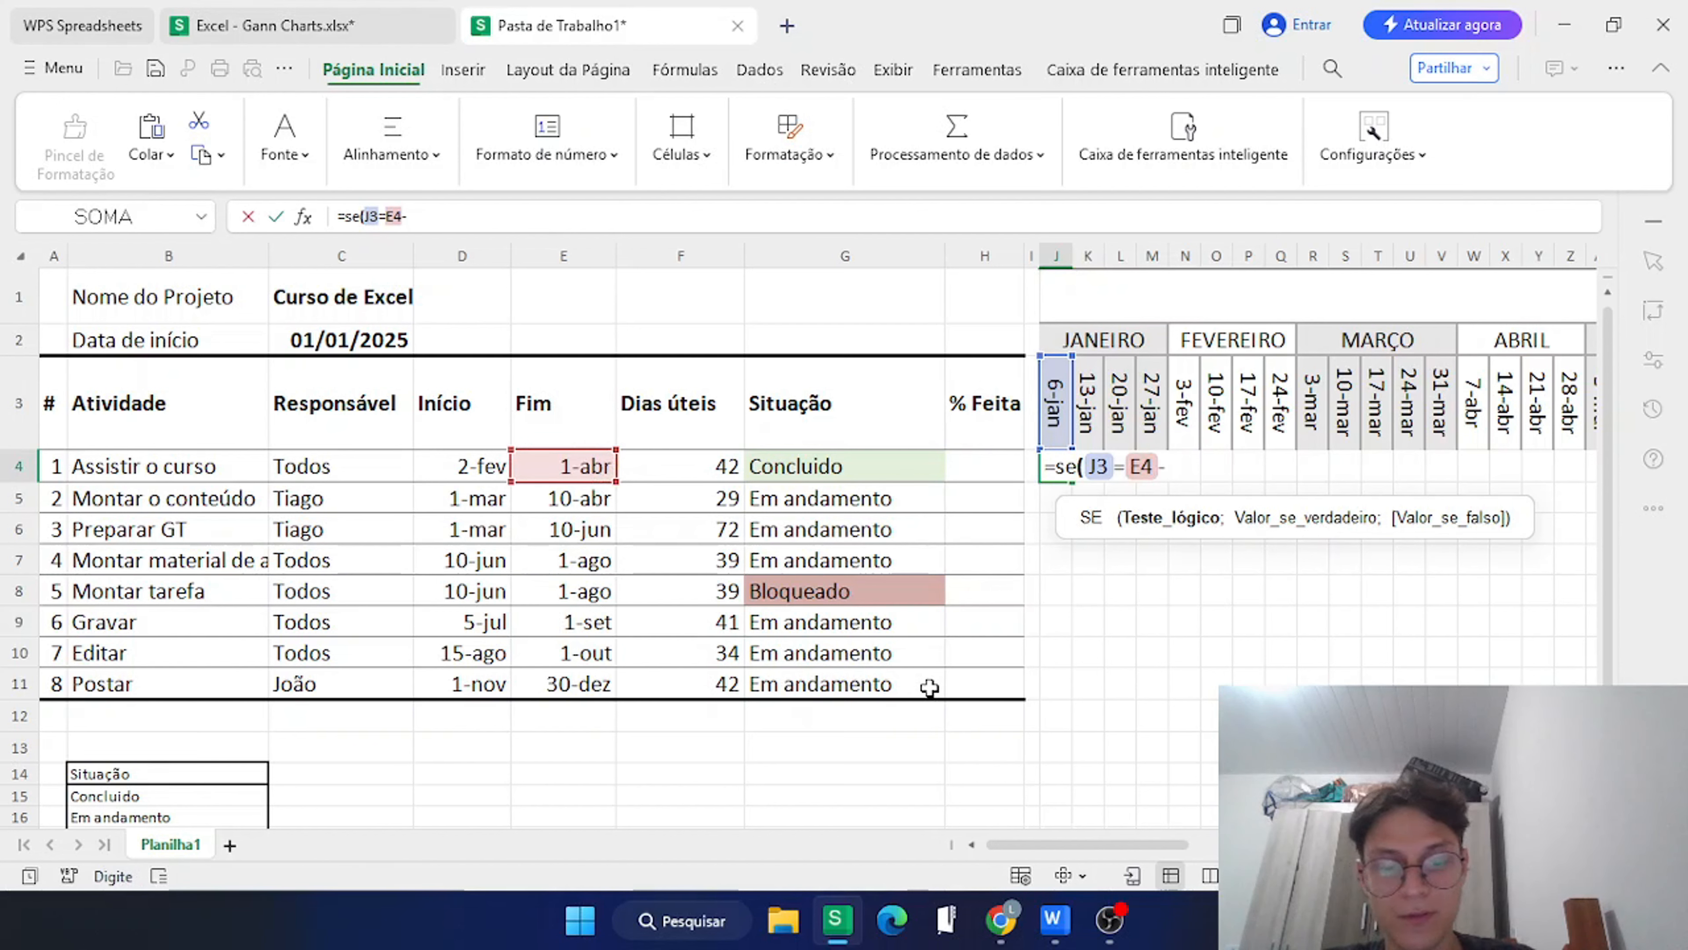
text(dia)
key(Down)
key(Tab)
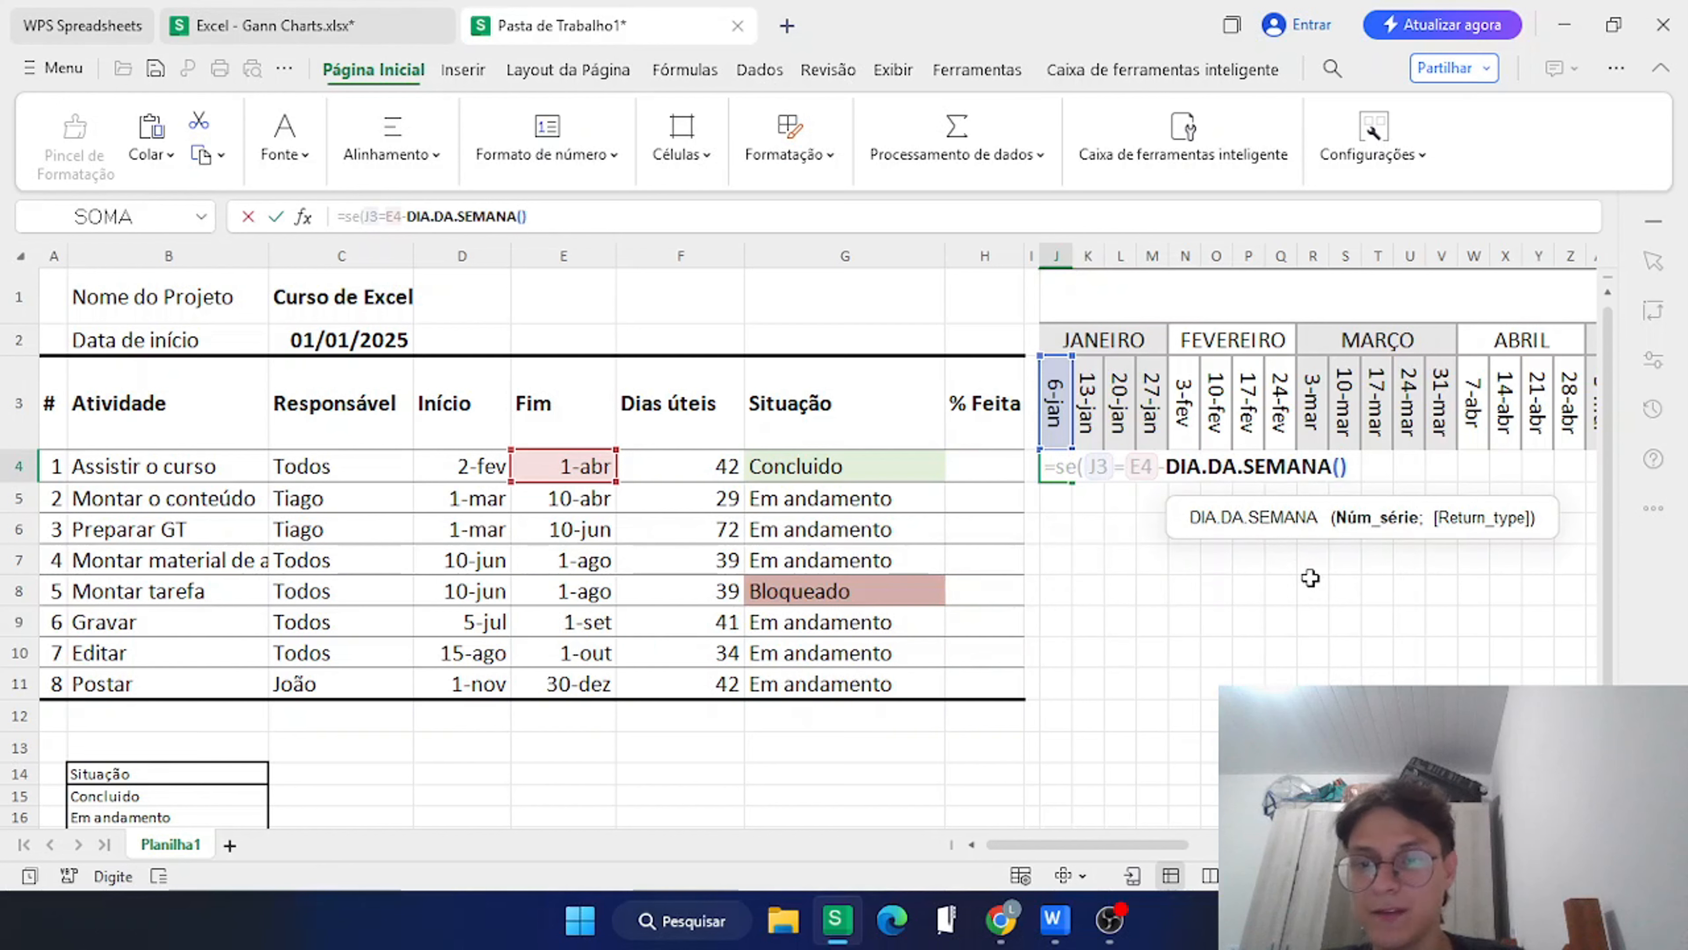
click(583, 472)
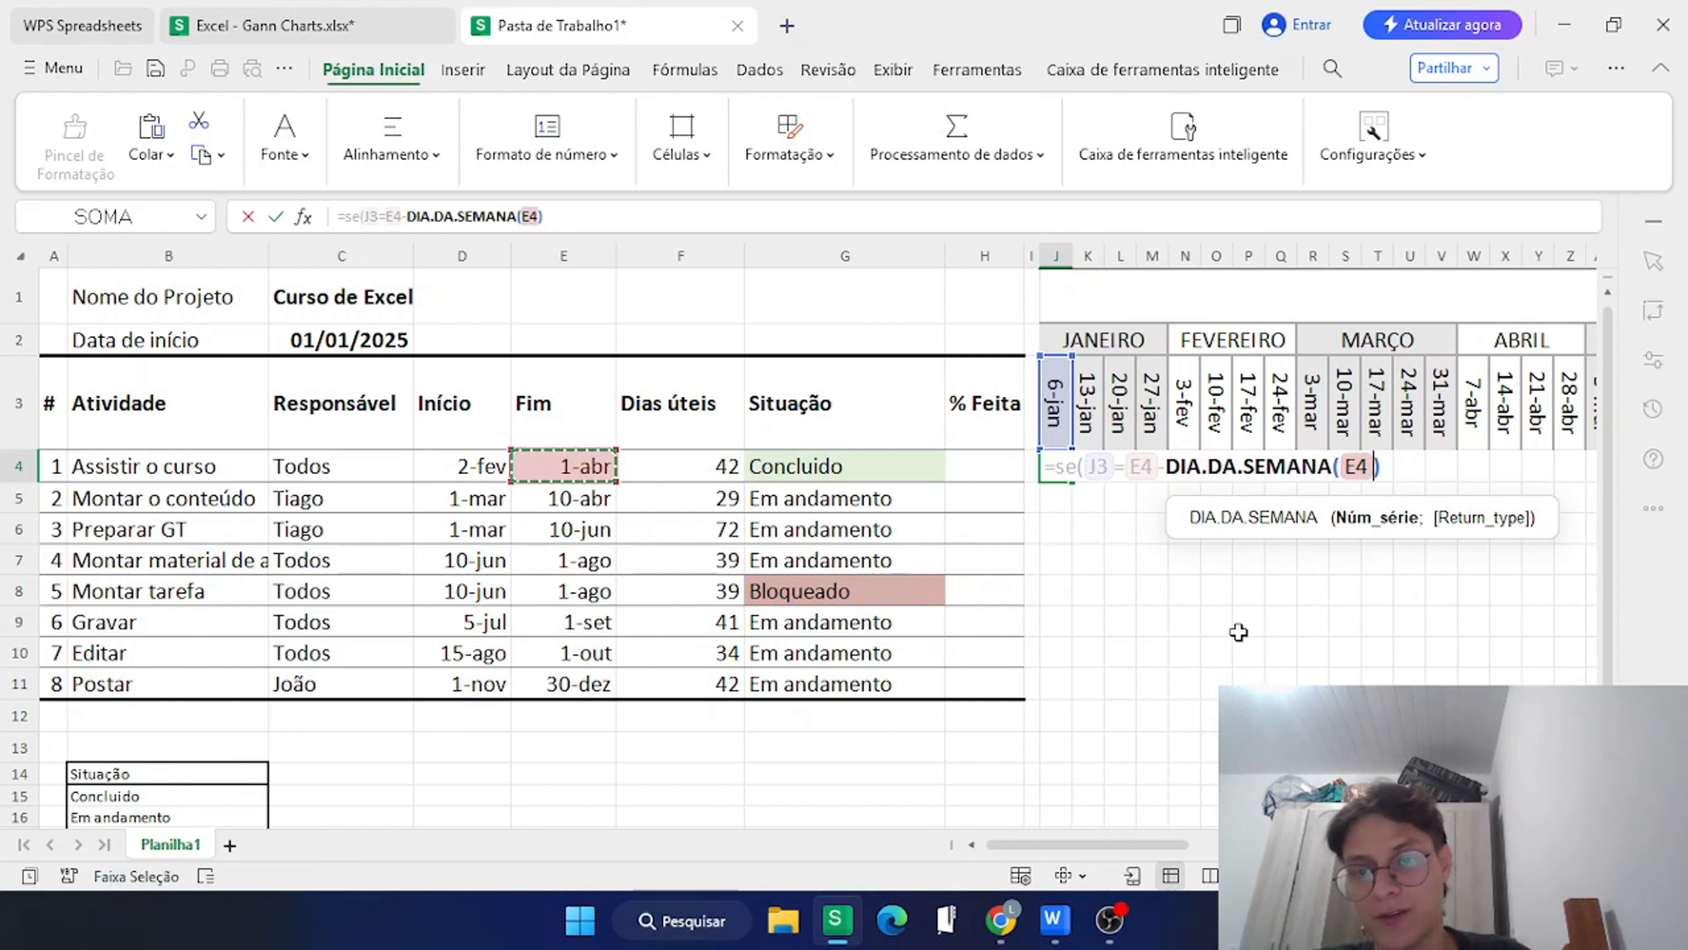
text(;2)+1)
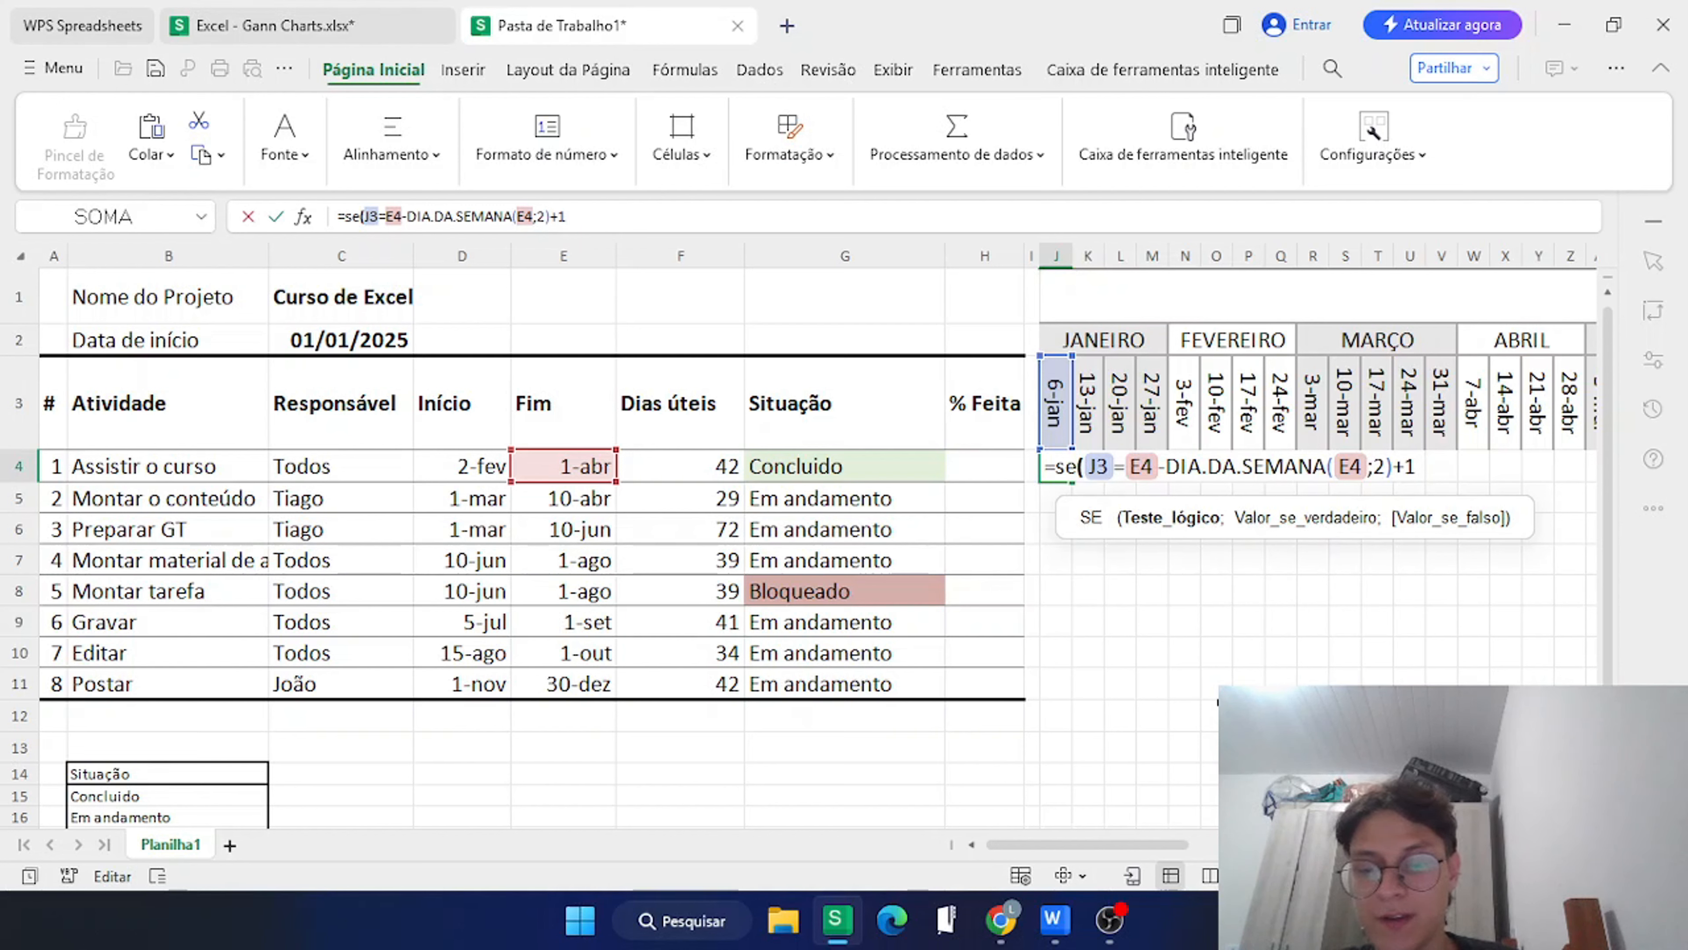
Add "u" as the true value and an empty text as the false value, and try to enter the J4 formula.
text(;"u)
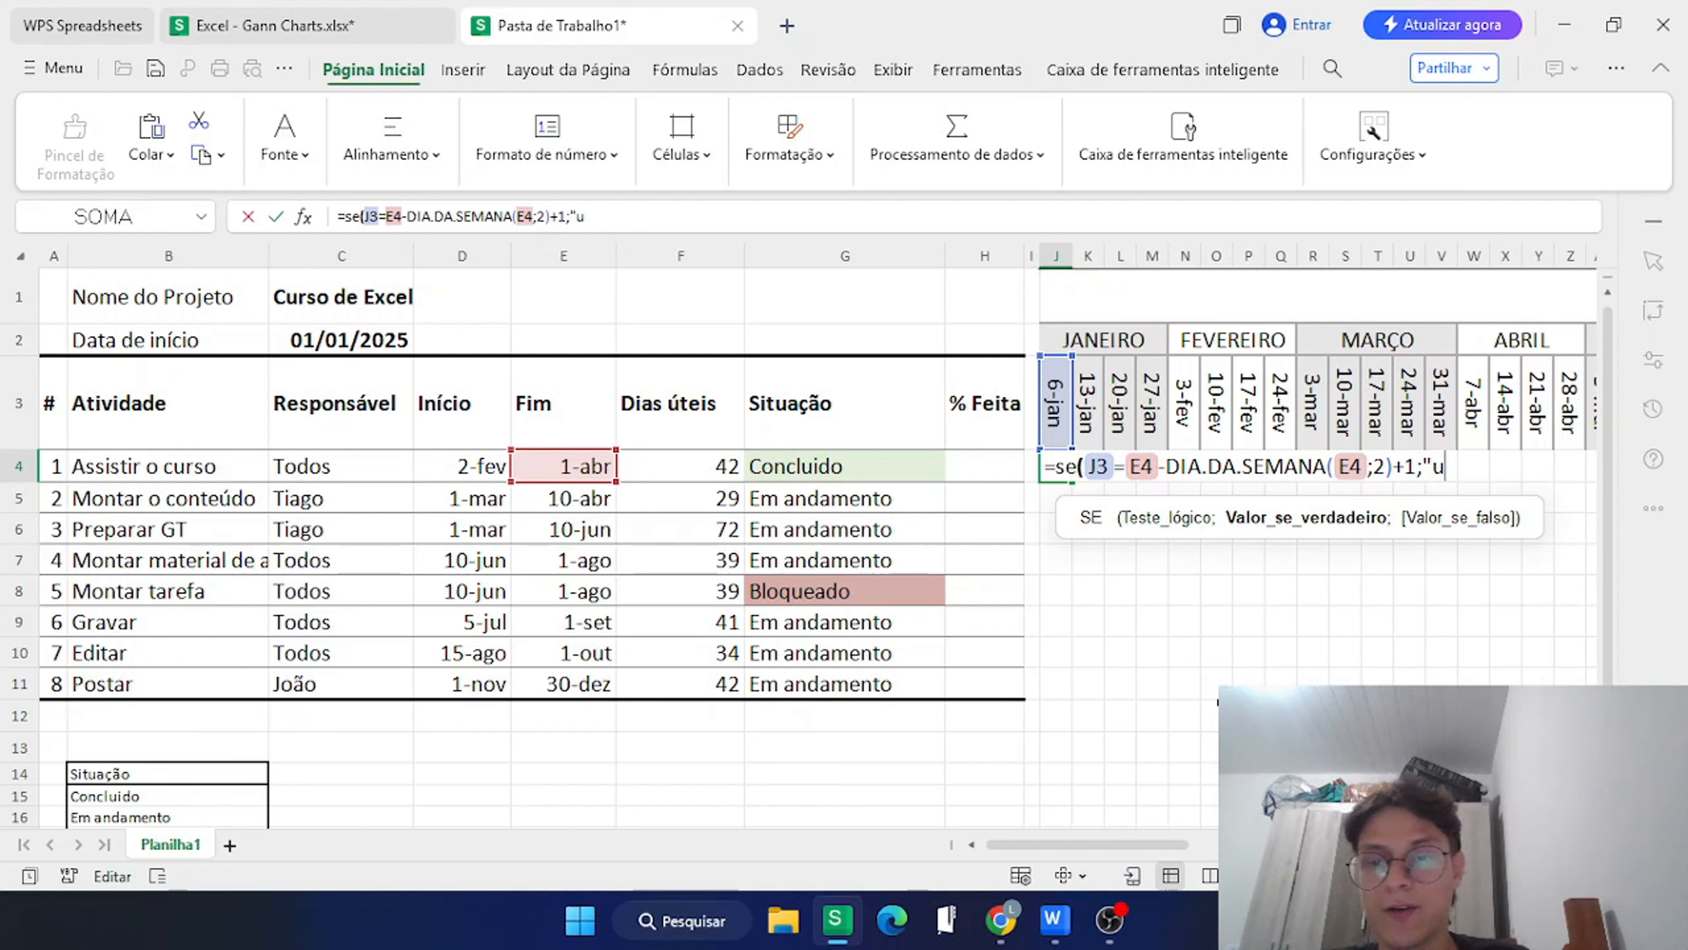
text(";)
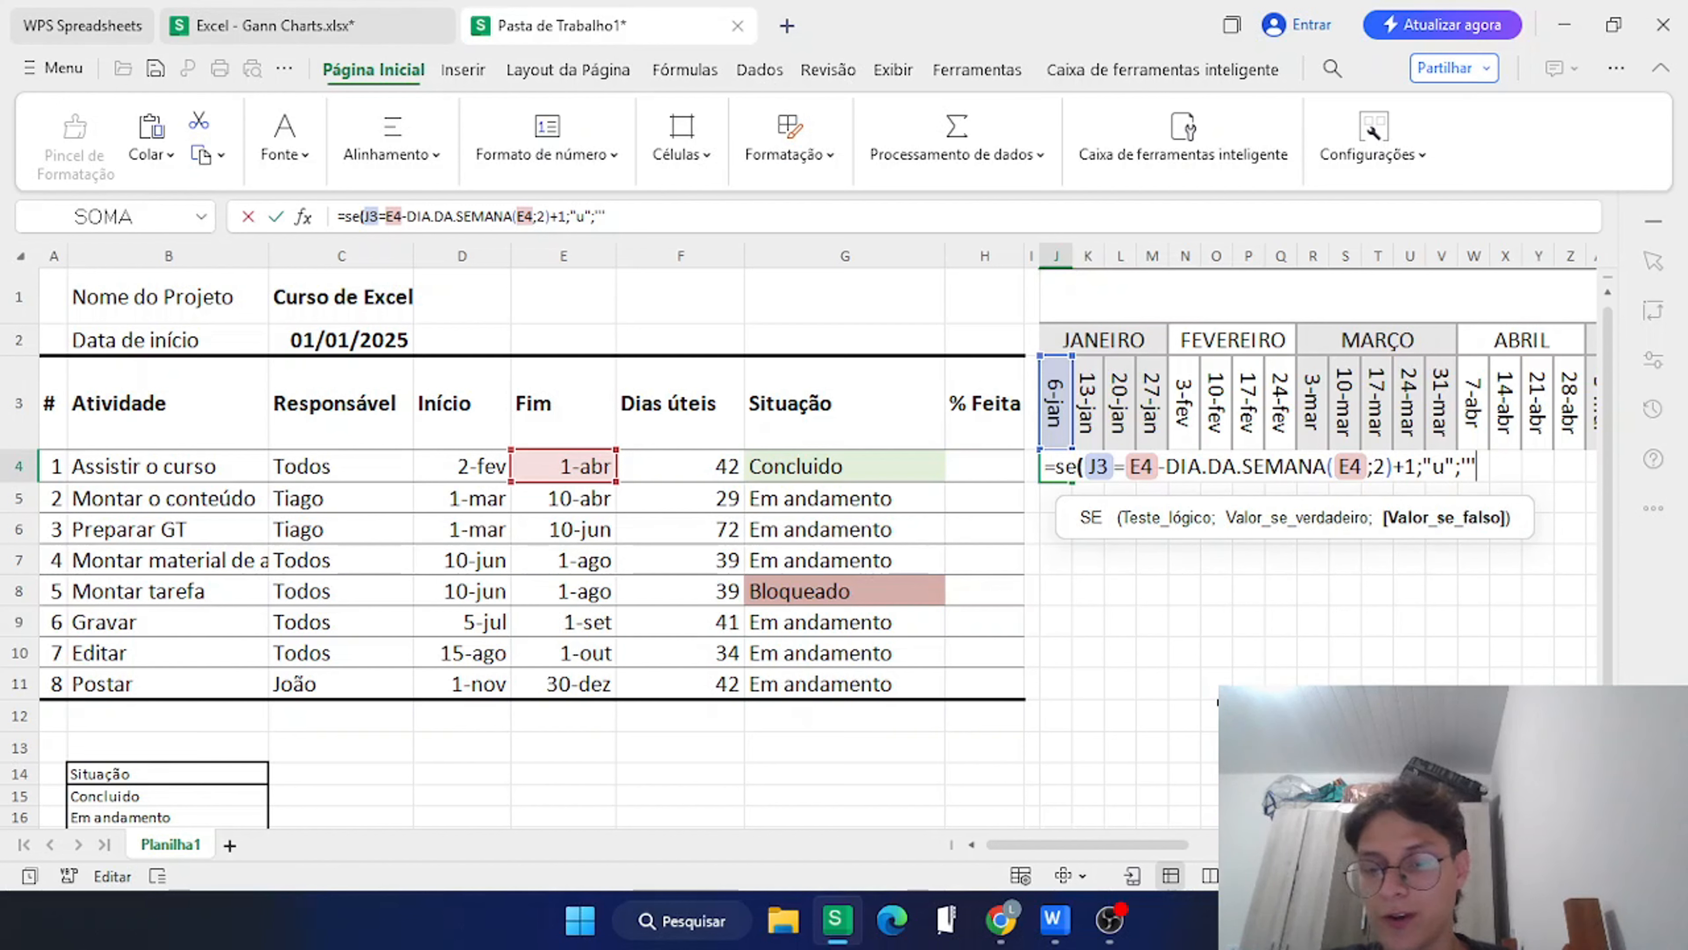
key(Return)
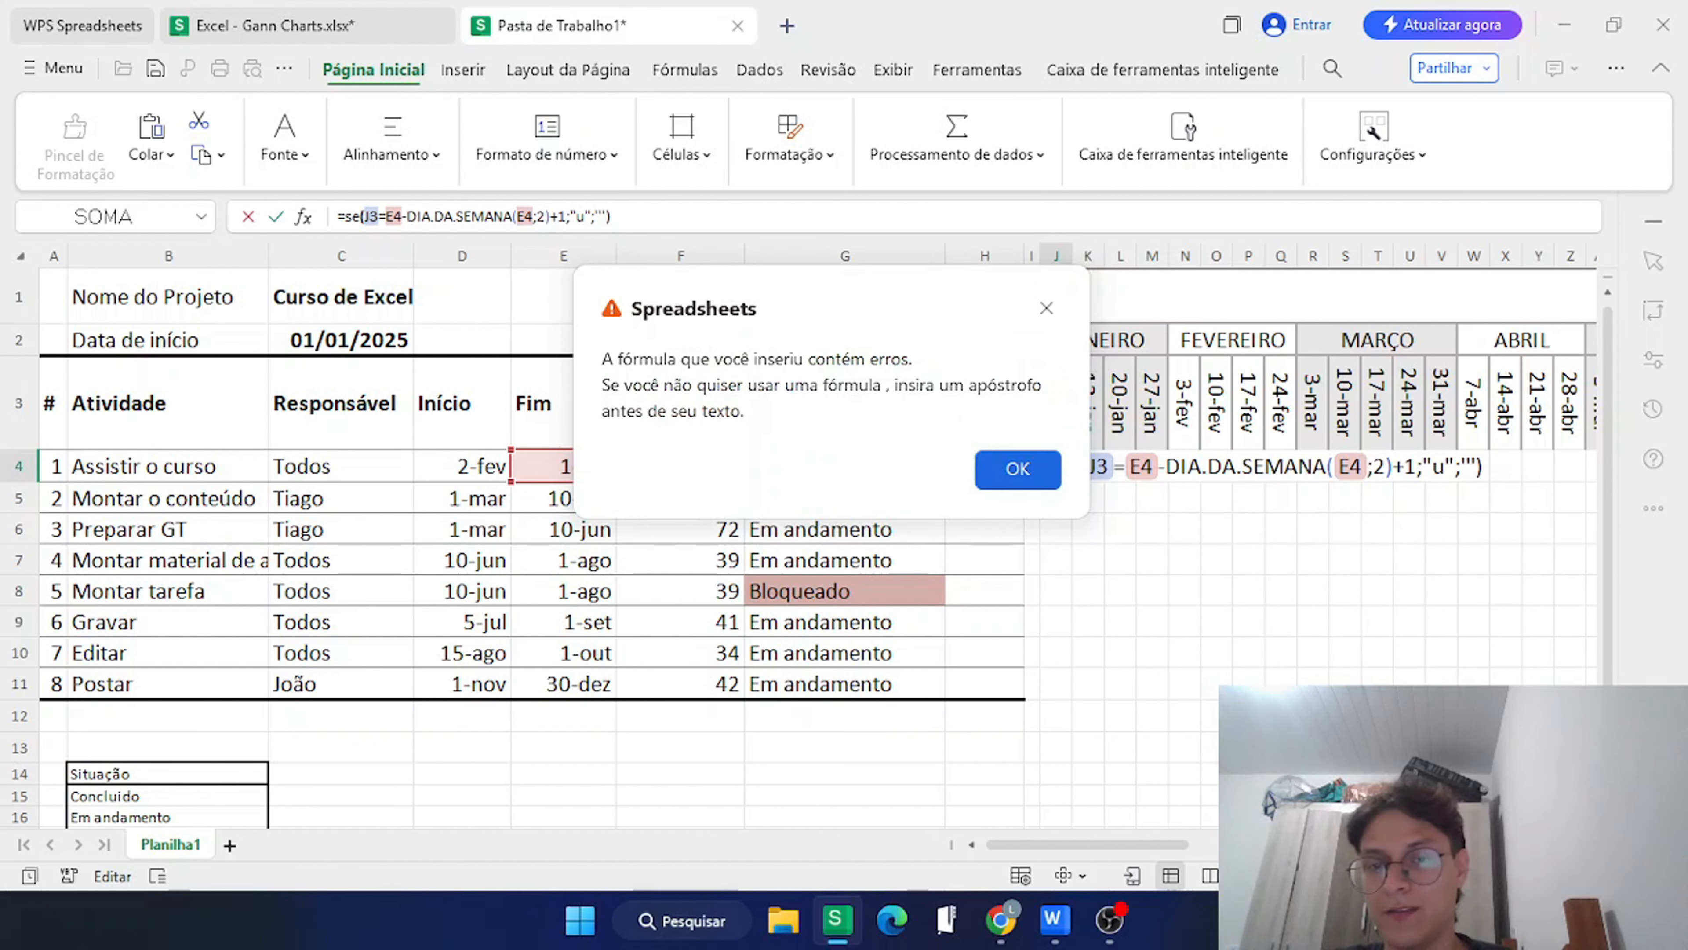
click(999, 468)
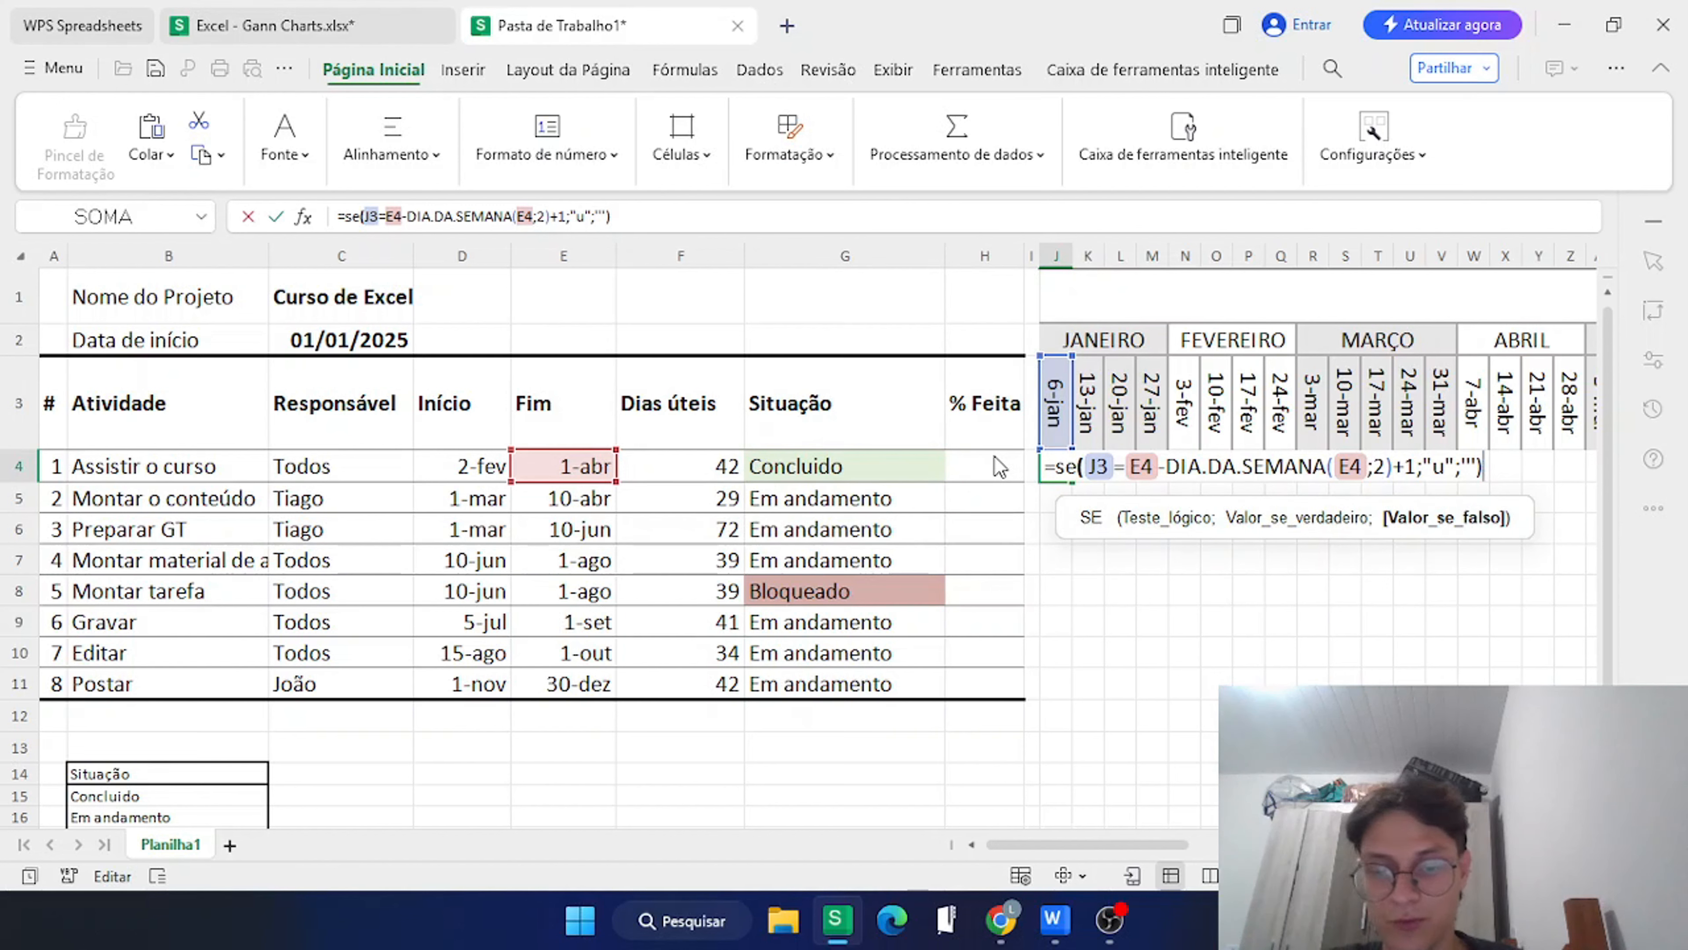
Correct the J4 formula to =SE(J3=(E4-DIA.DA.SEMANA(E4;2)+1);"u";"") with the end-week calculation in parentheses, and enter it.
double_click(1050, 459)
key(BackSpace)
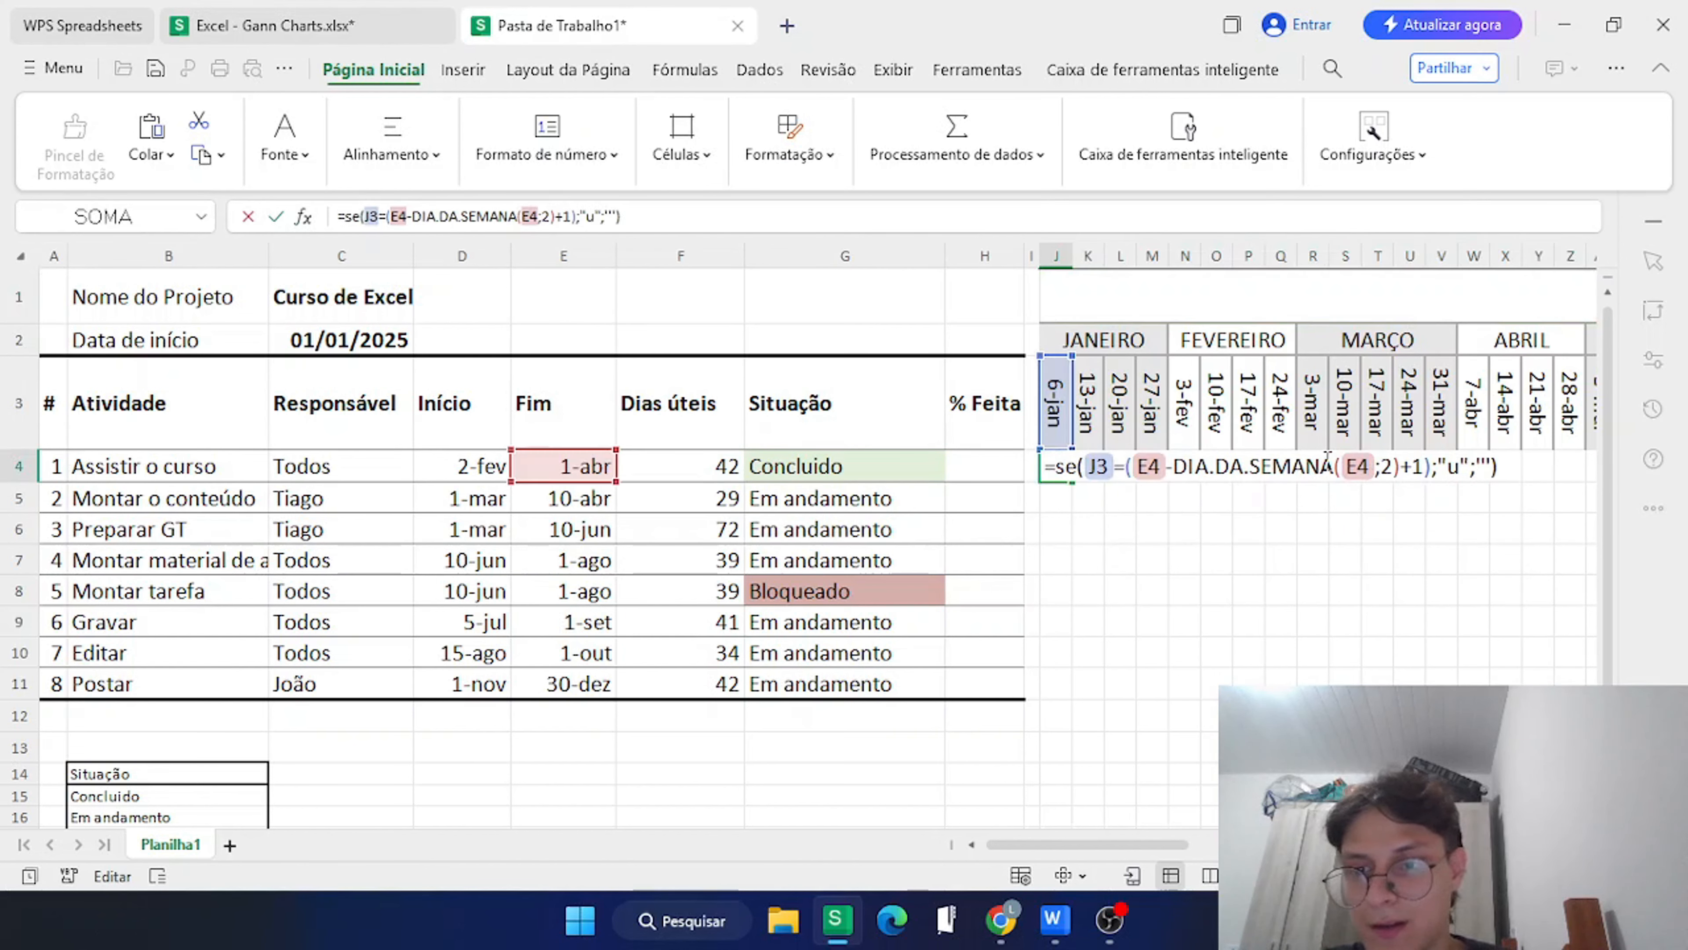
click(1490, 467)
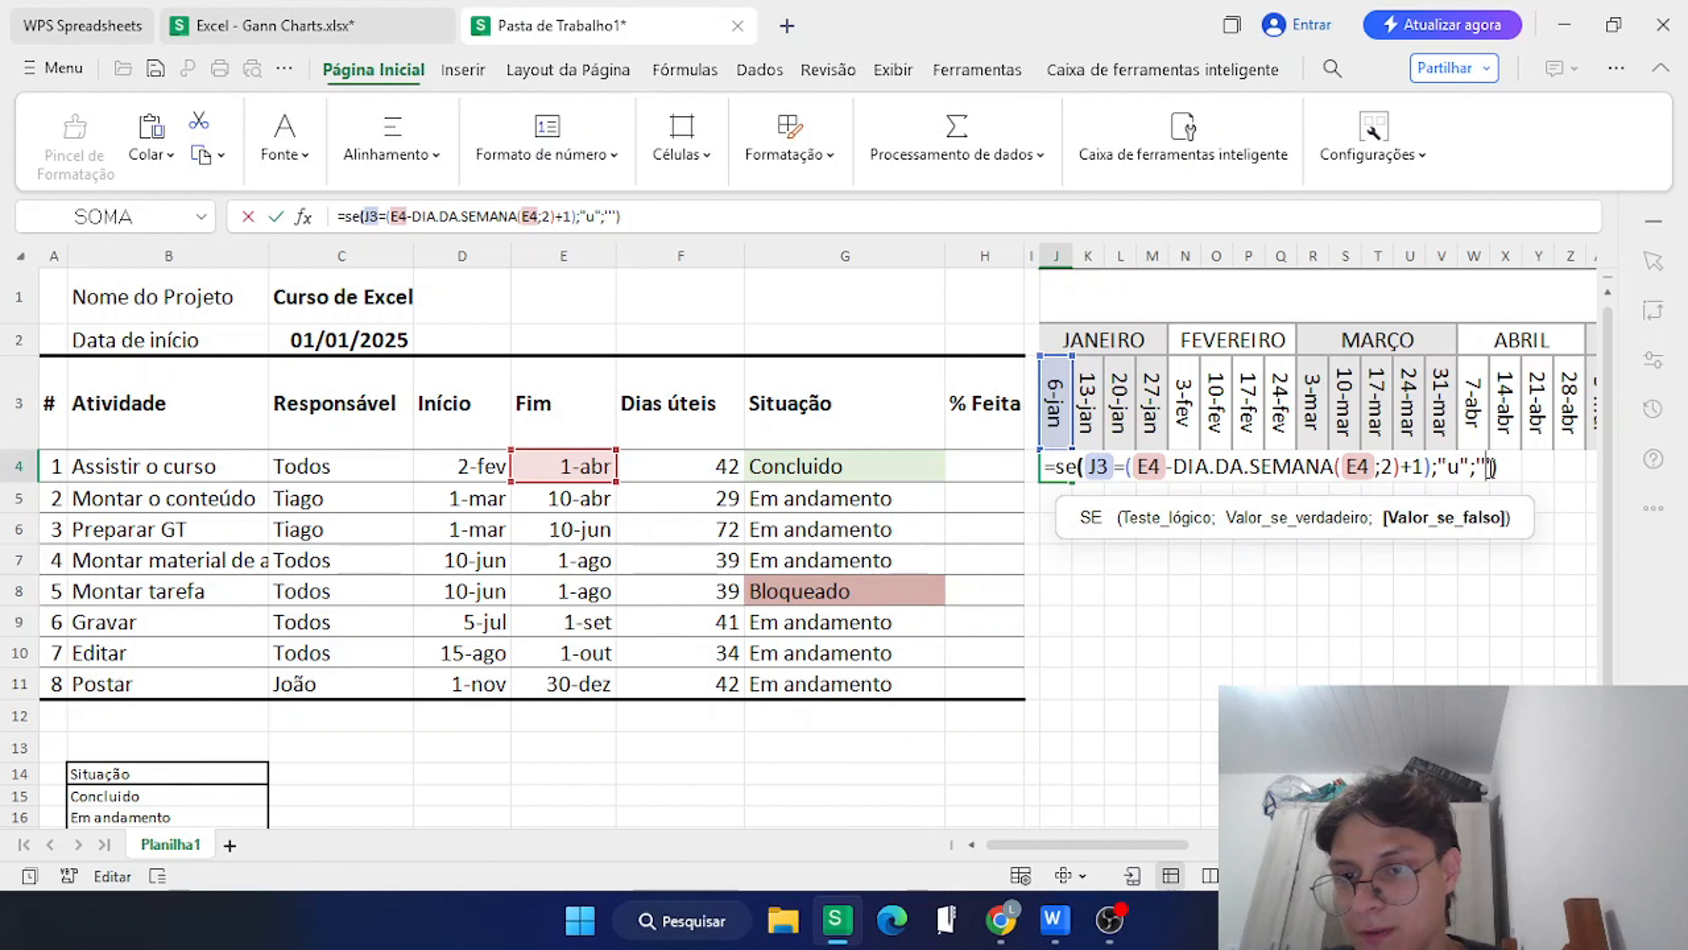
key(BackSpace)
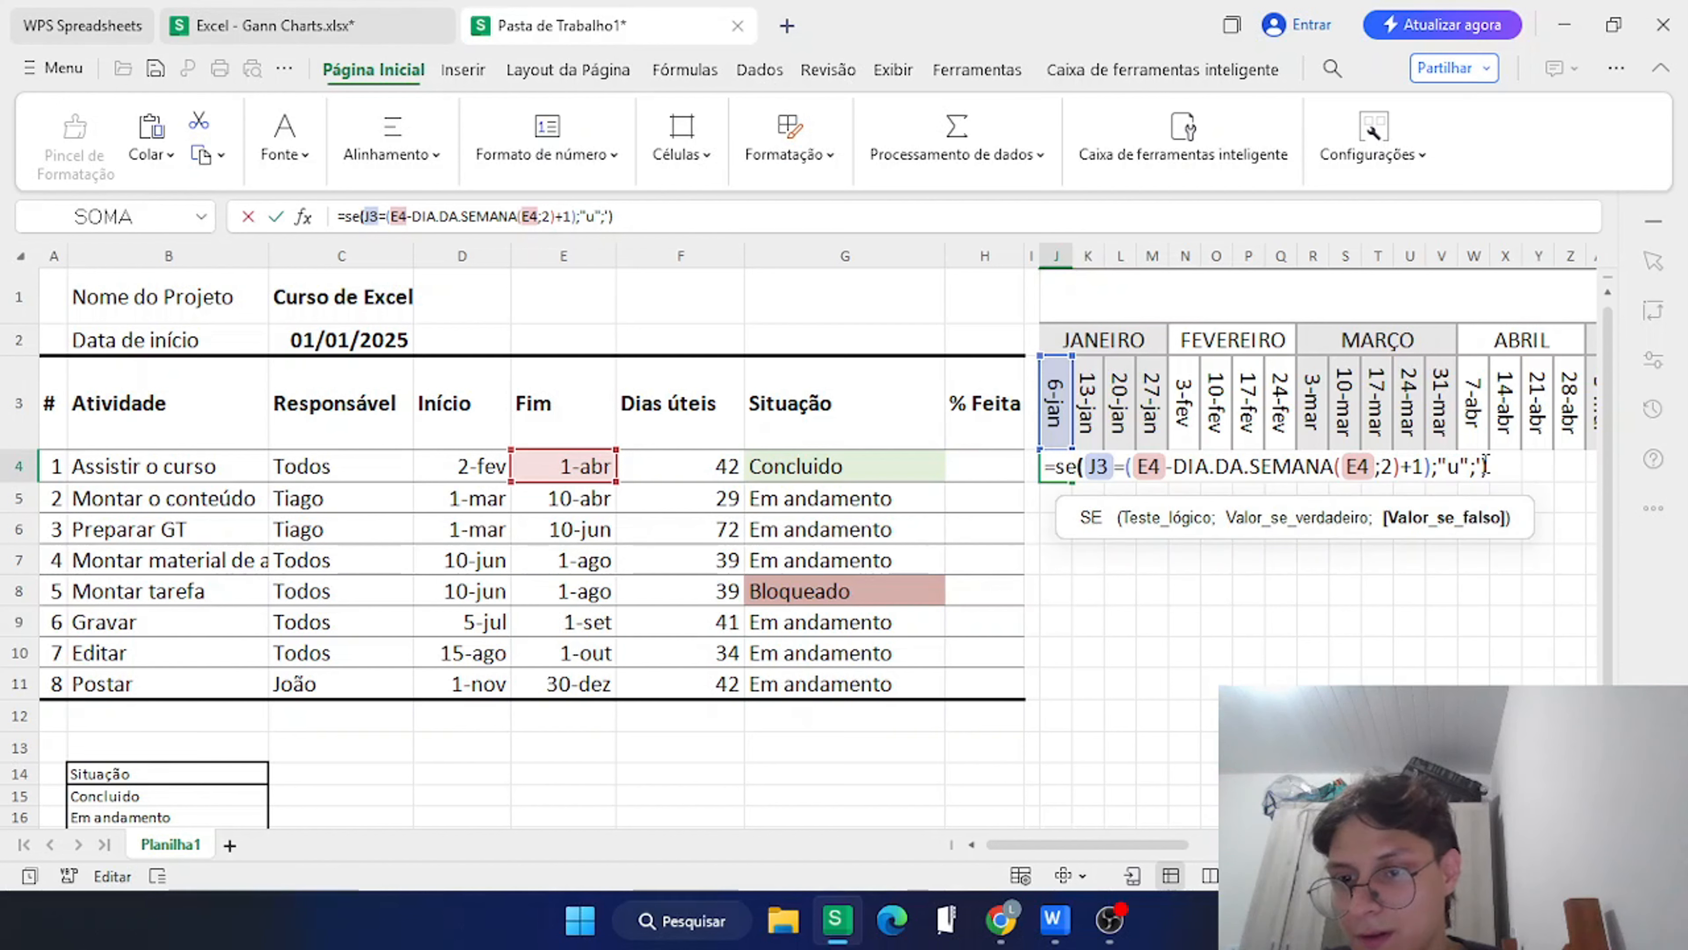
key(Return)
double_click(1057, 467)
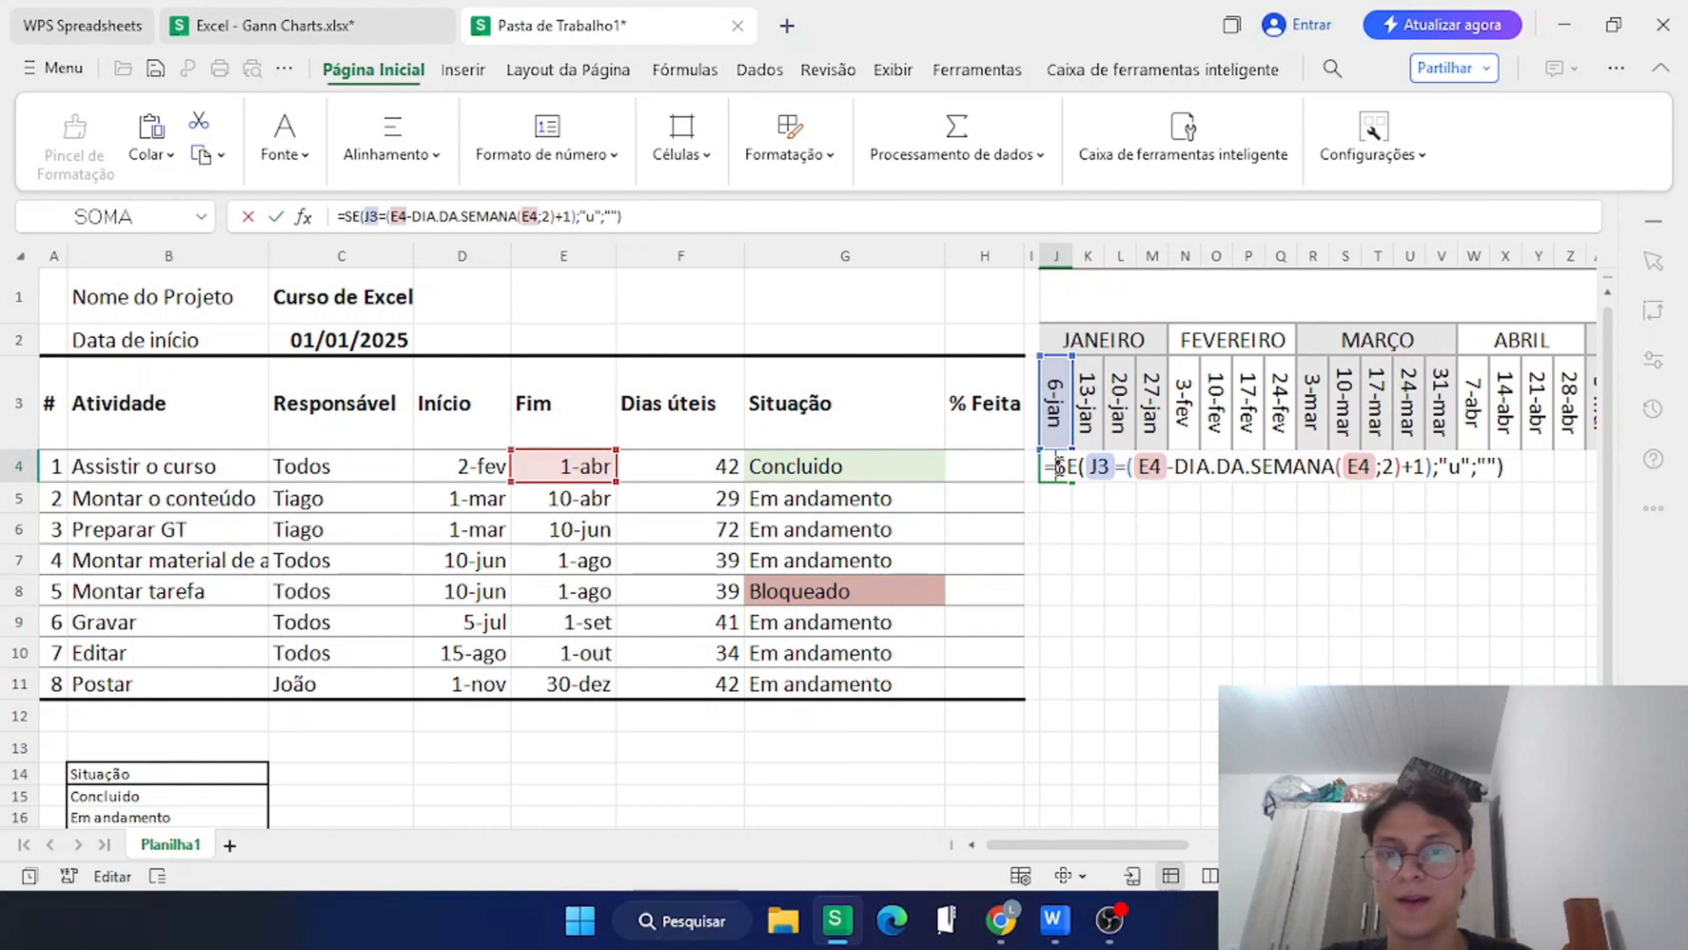
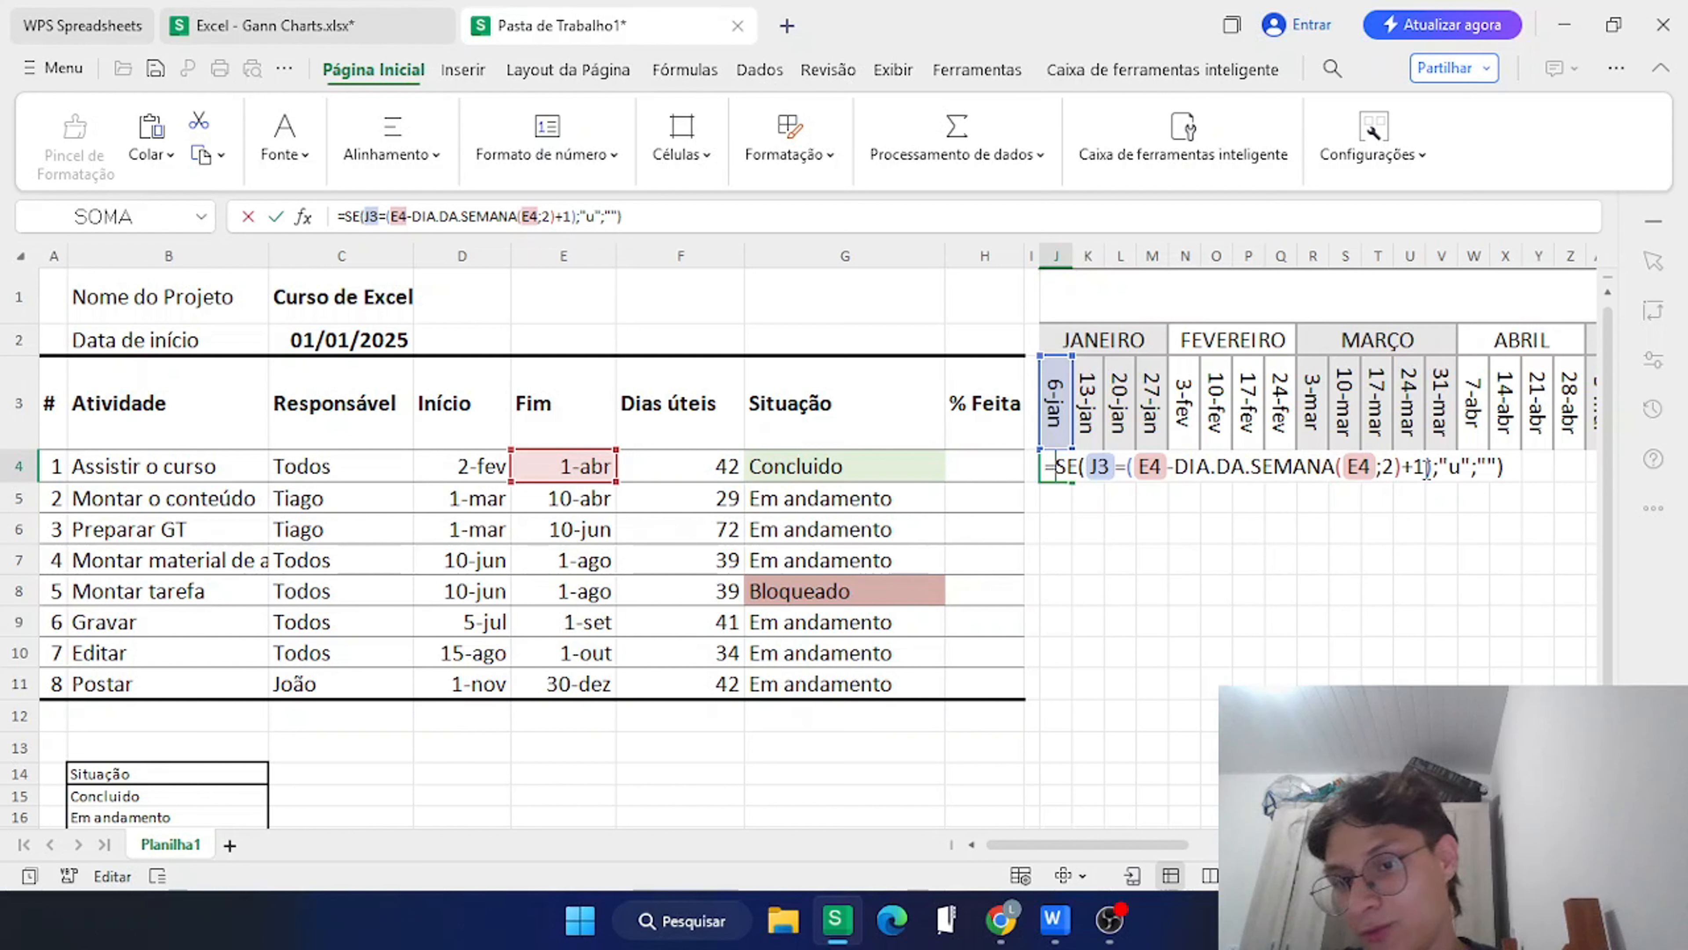
key(Return)
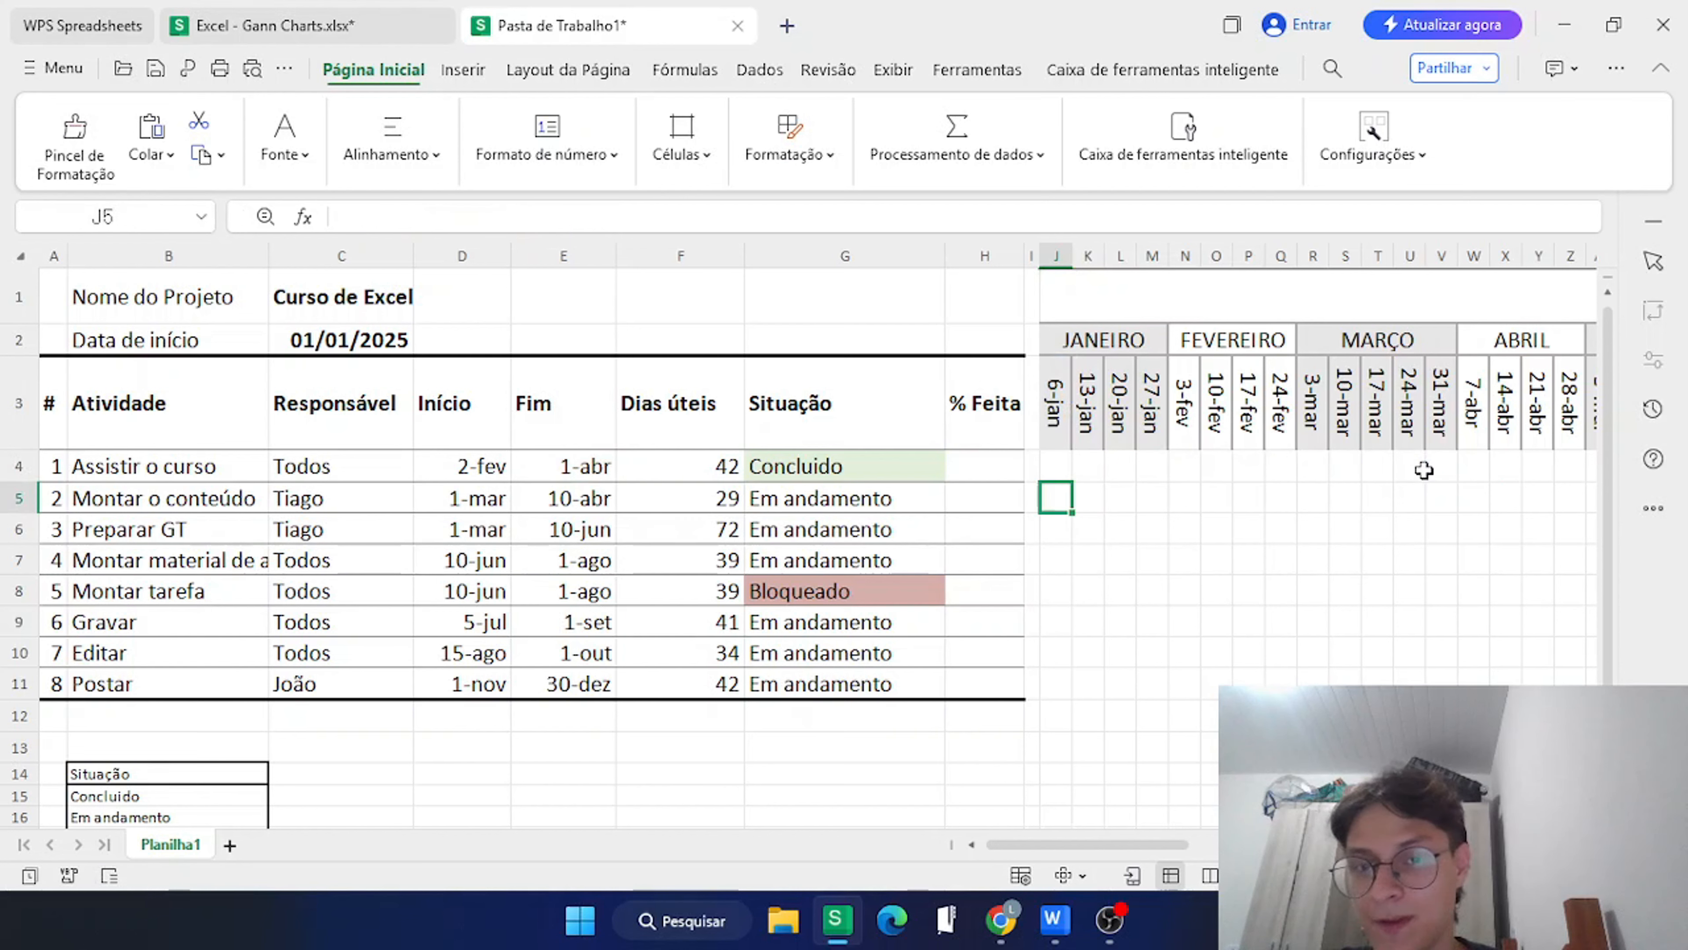
click(1052, 470)
click(1109, 494)
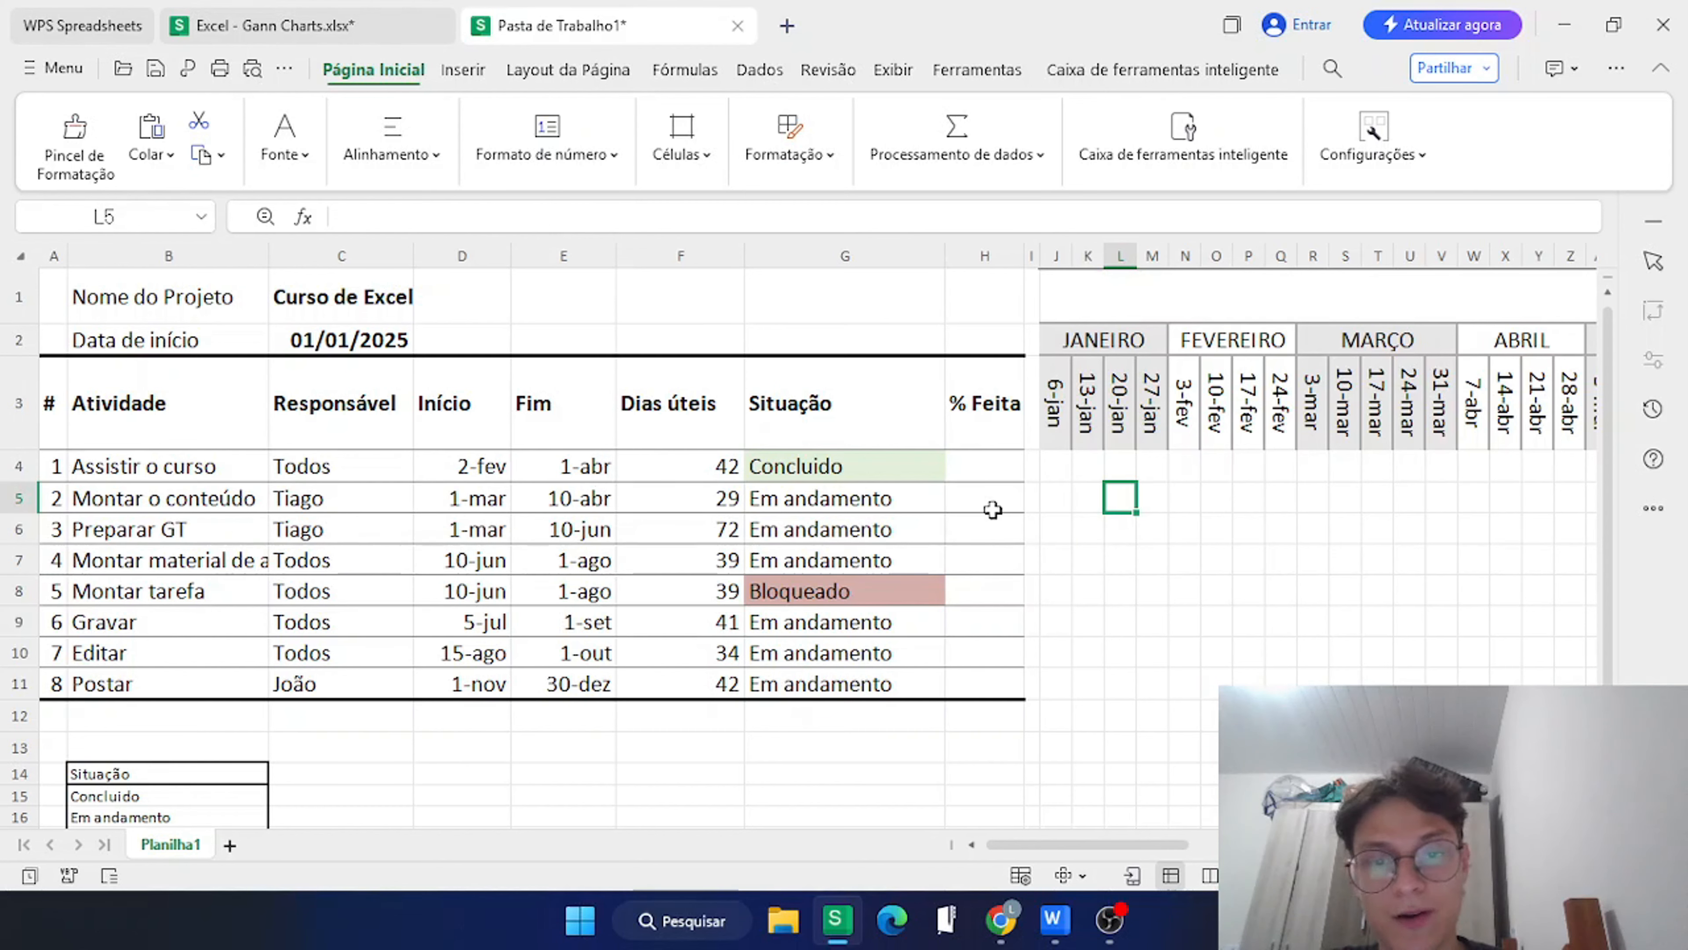
Anchor the J4 formula's references, using J$3 for the week date and $E4 for both end-date references.
double_click(1064, 467)
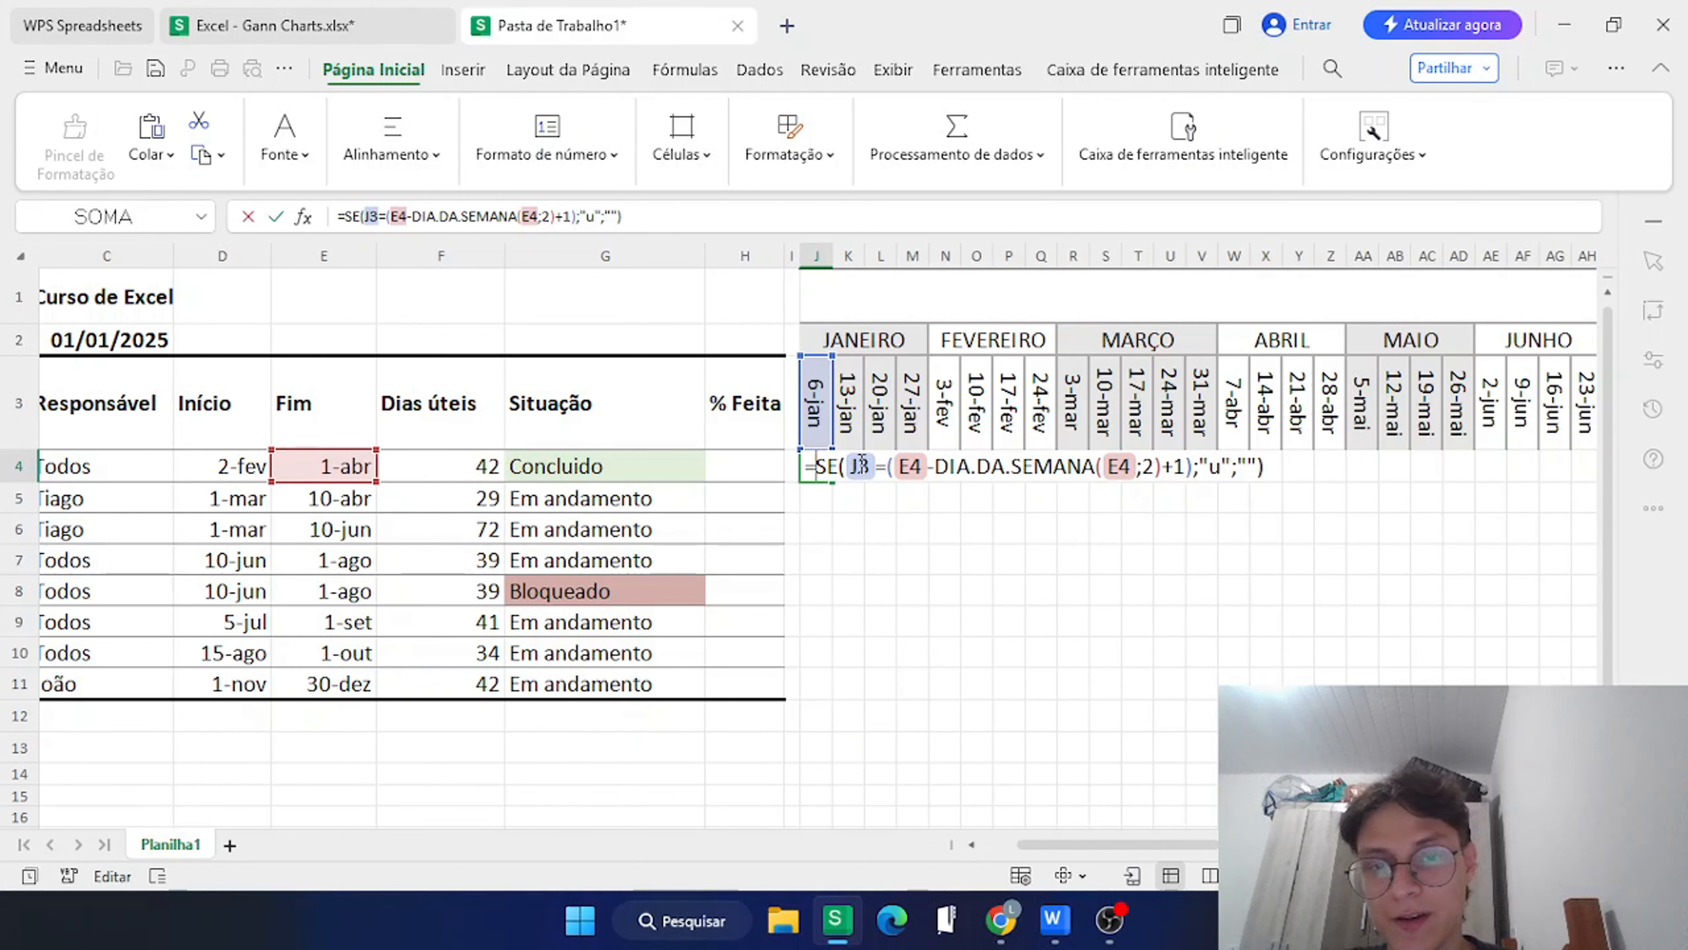
click(861, 464)
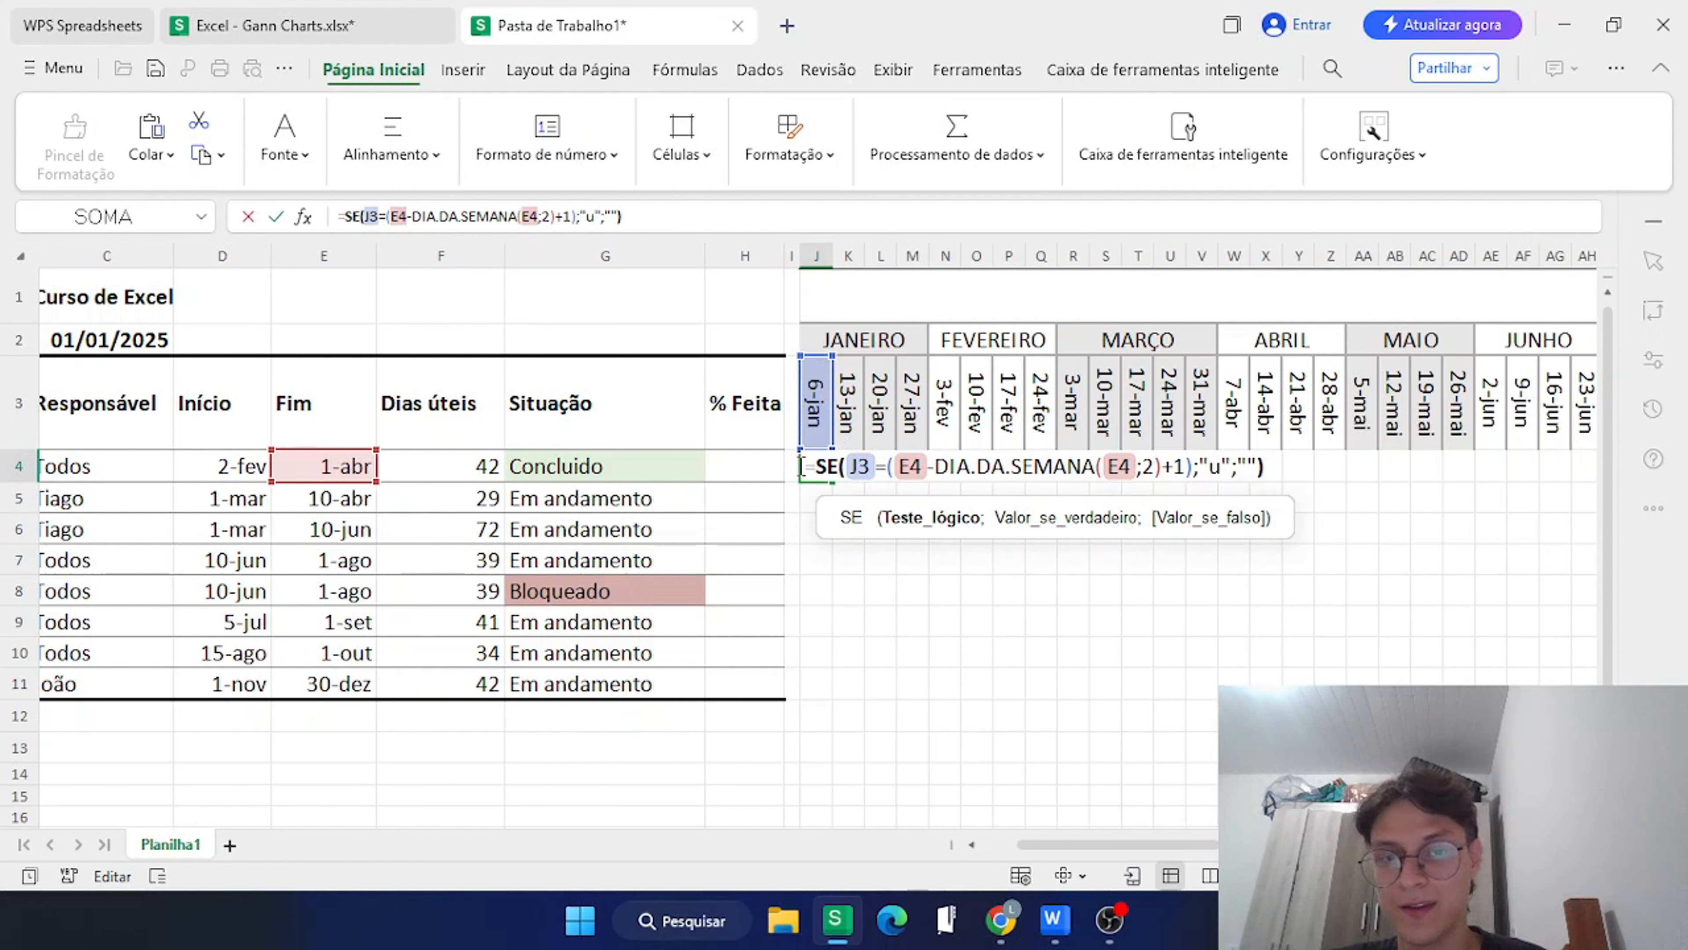
text($)
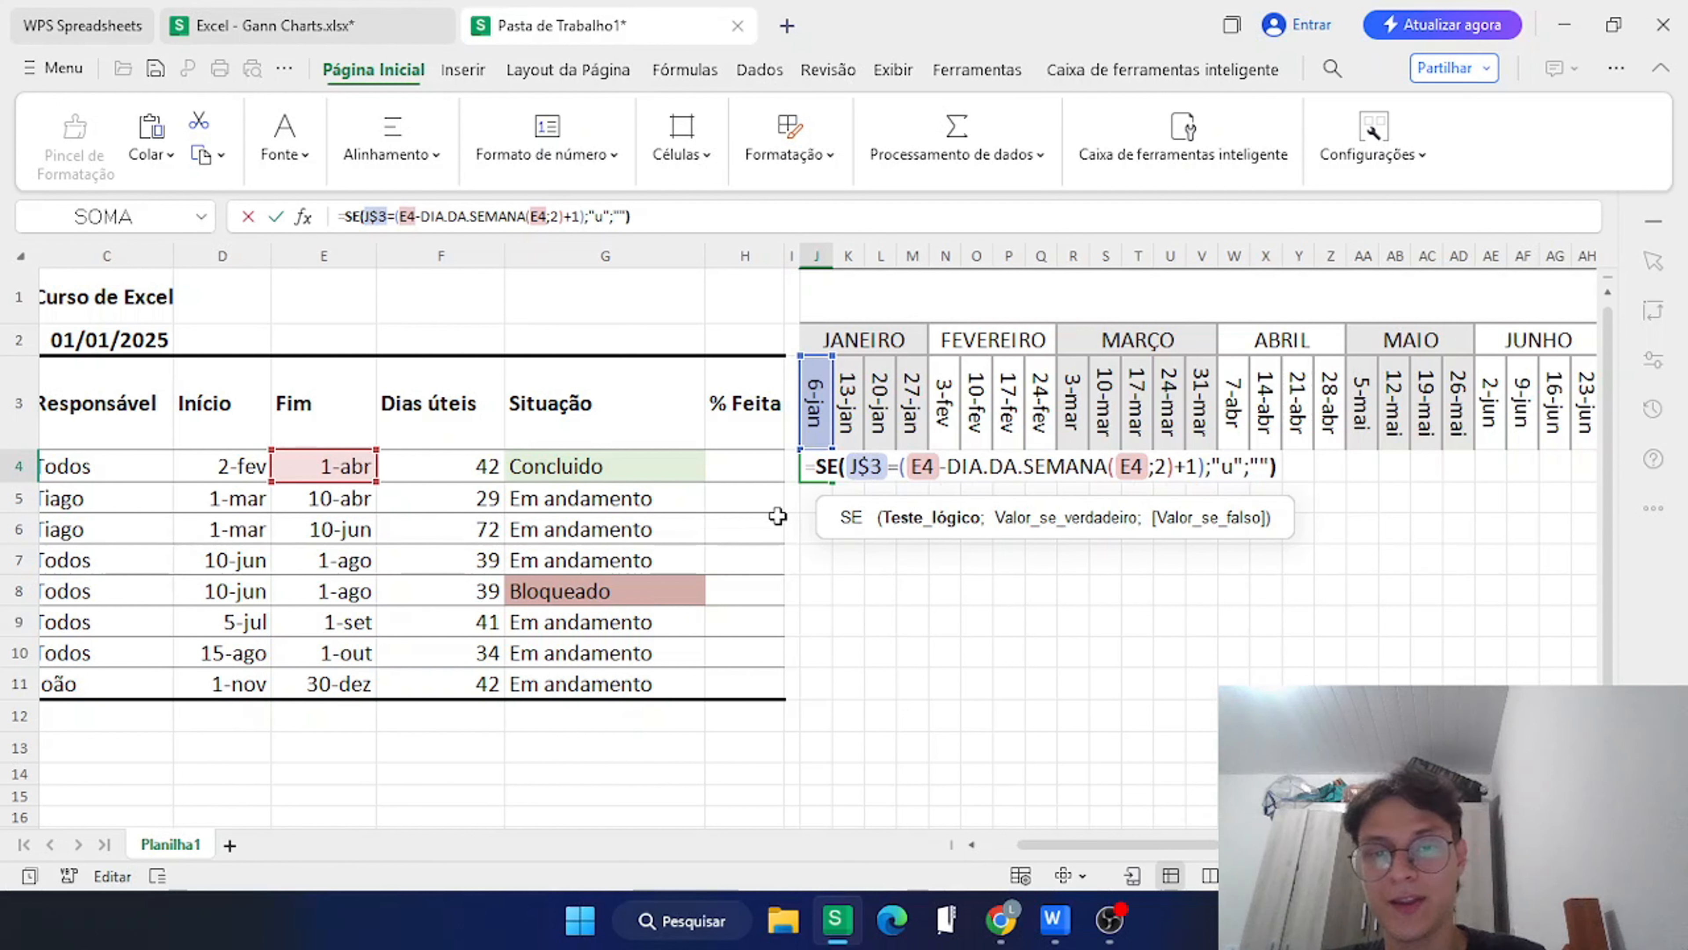
click(912, 467)
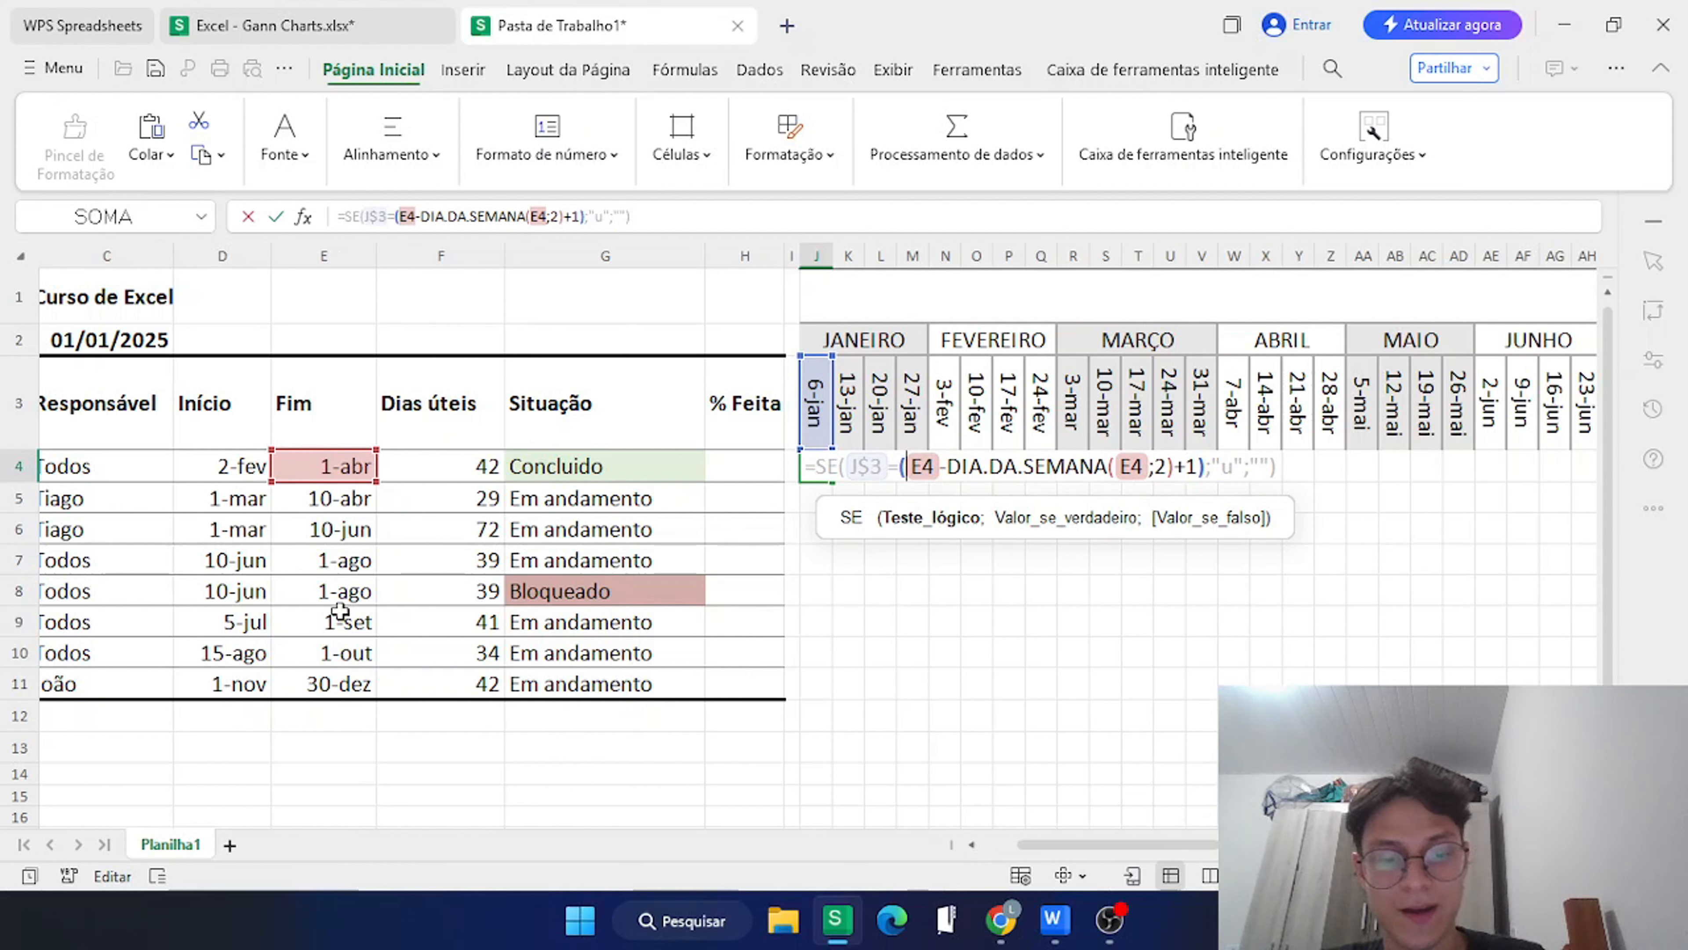
text($)
click(1132, 460)
text($)
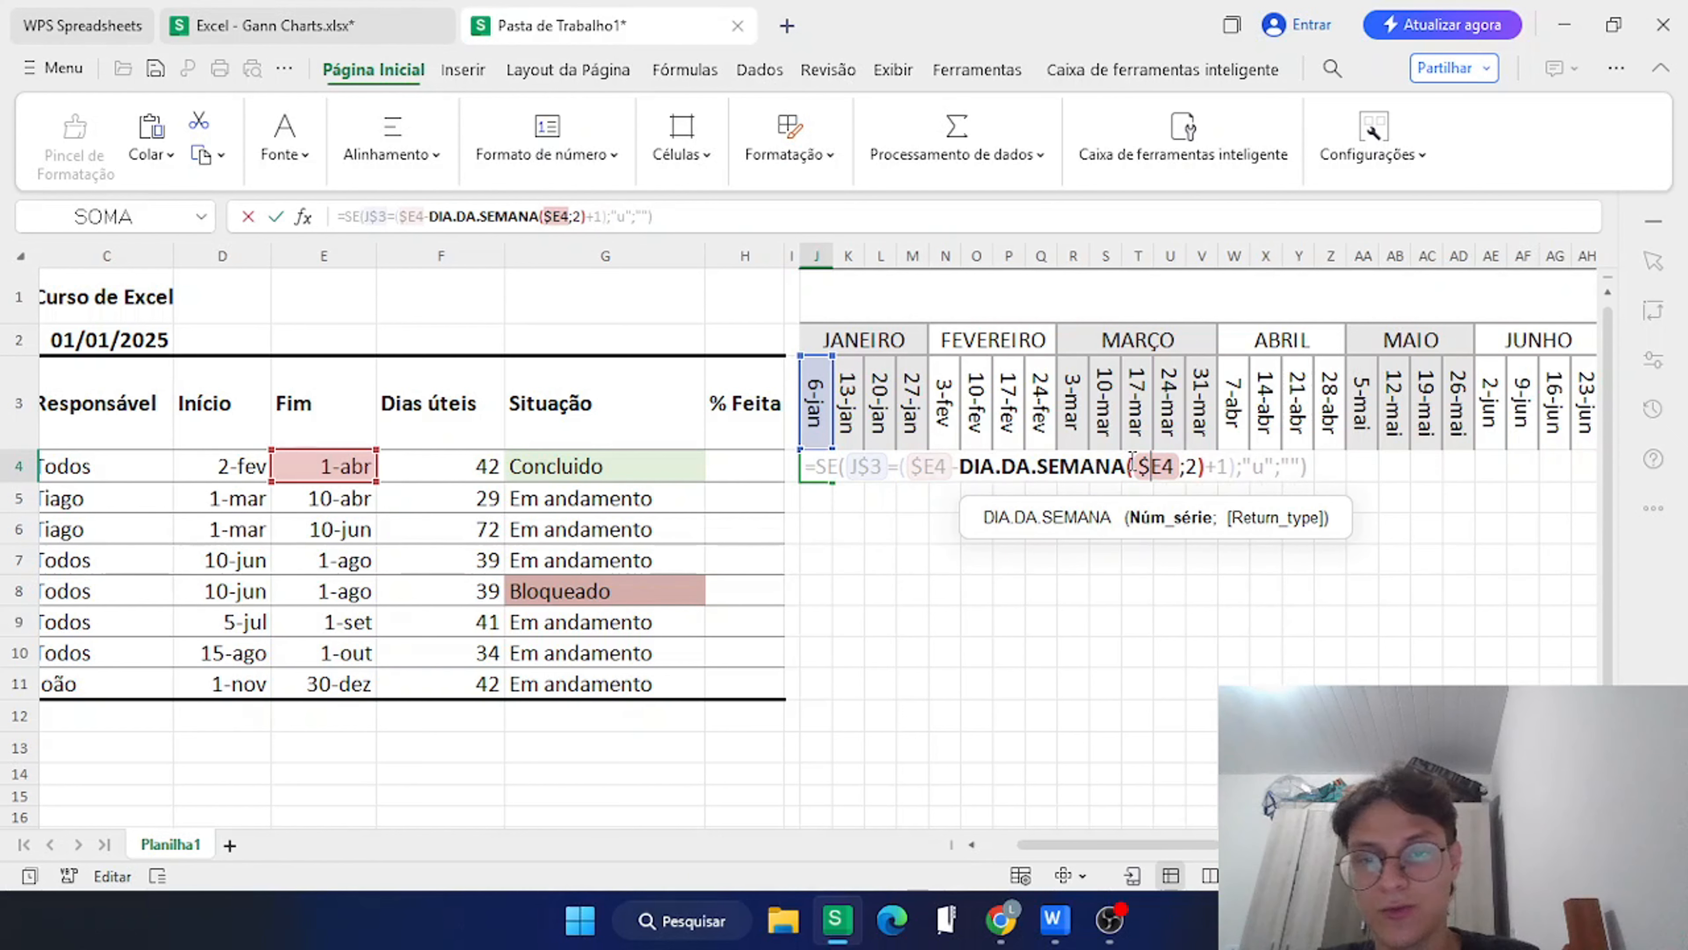
key(Return)
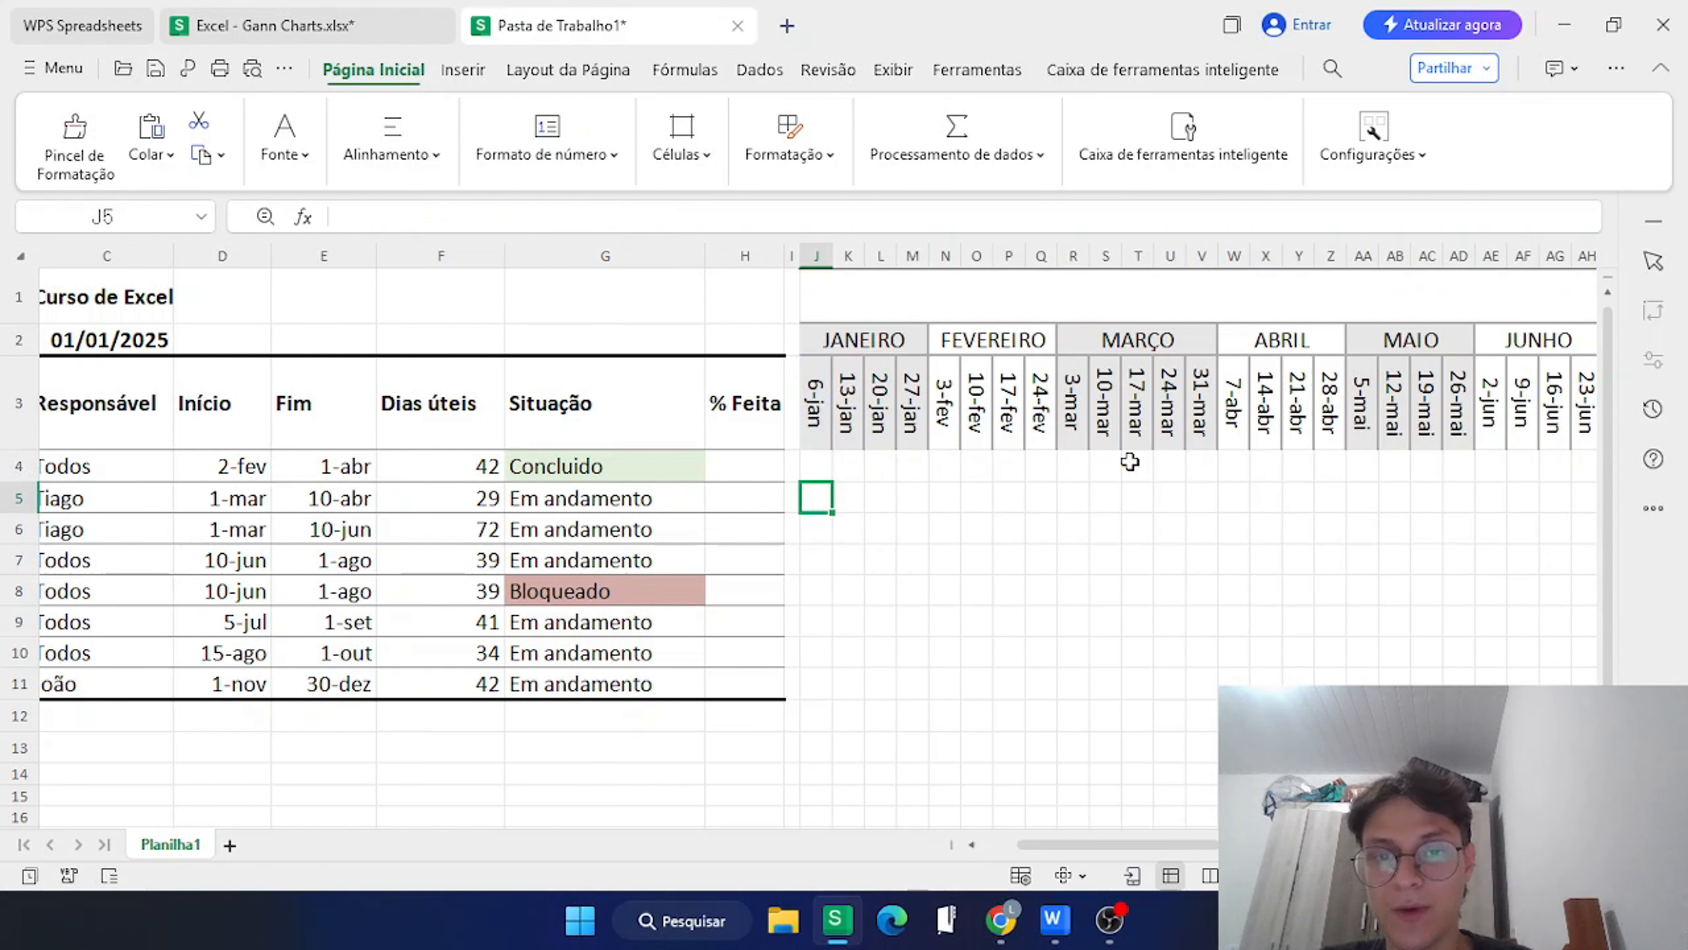
Fill the J4 formula across row 4 to BI4 and compare the marked week with activity 1's end date.
click(814, 463)
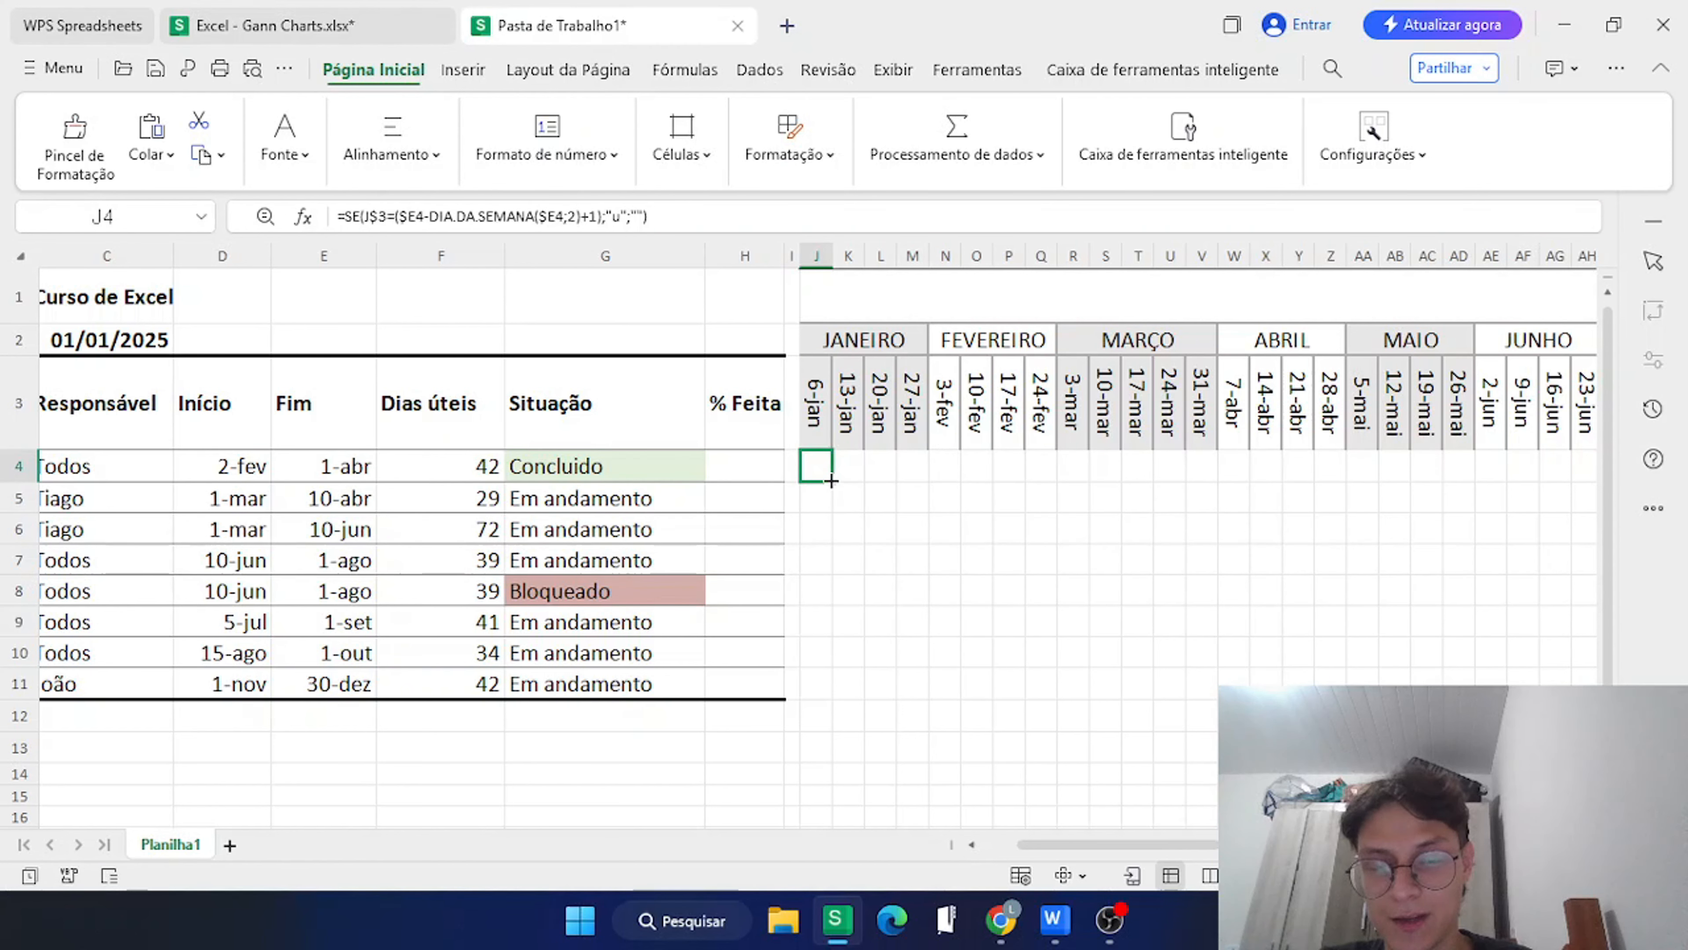
drag(831, 480, 1570, 484)
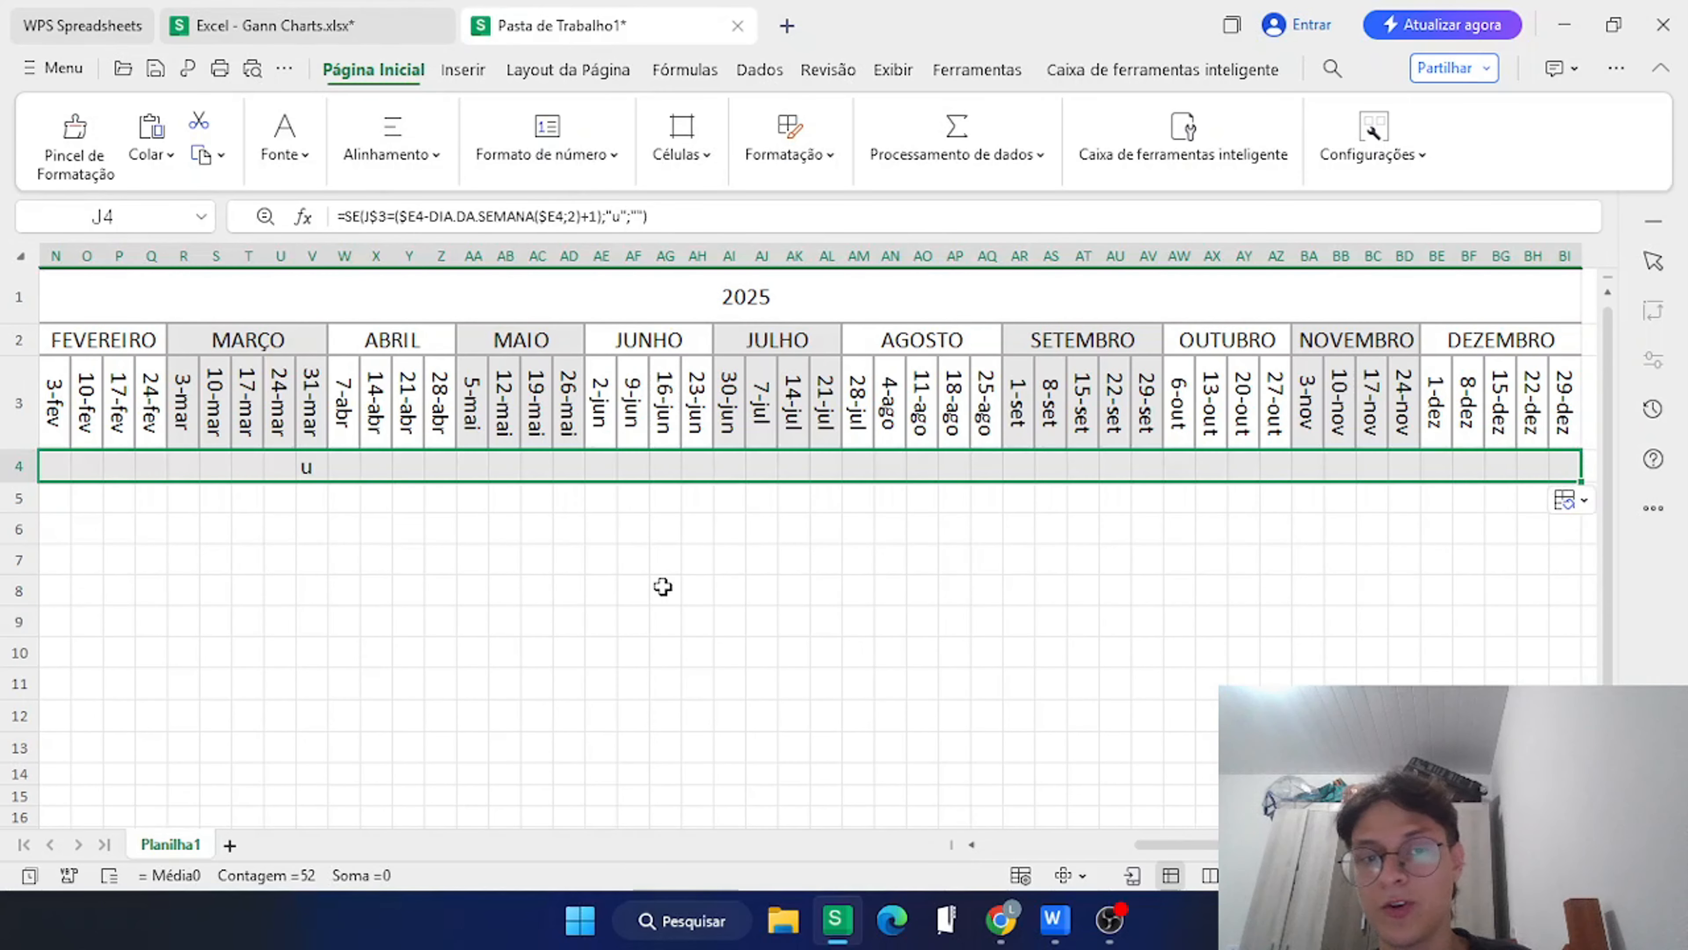
scroll(659, 584, left, 5)
scroll(901, 459, left, 5)
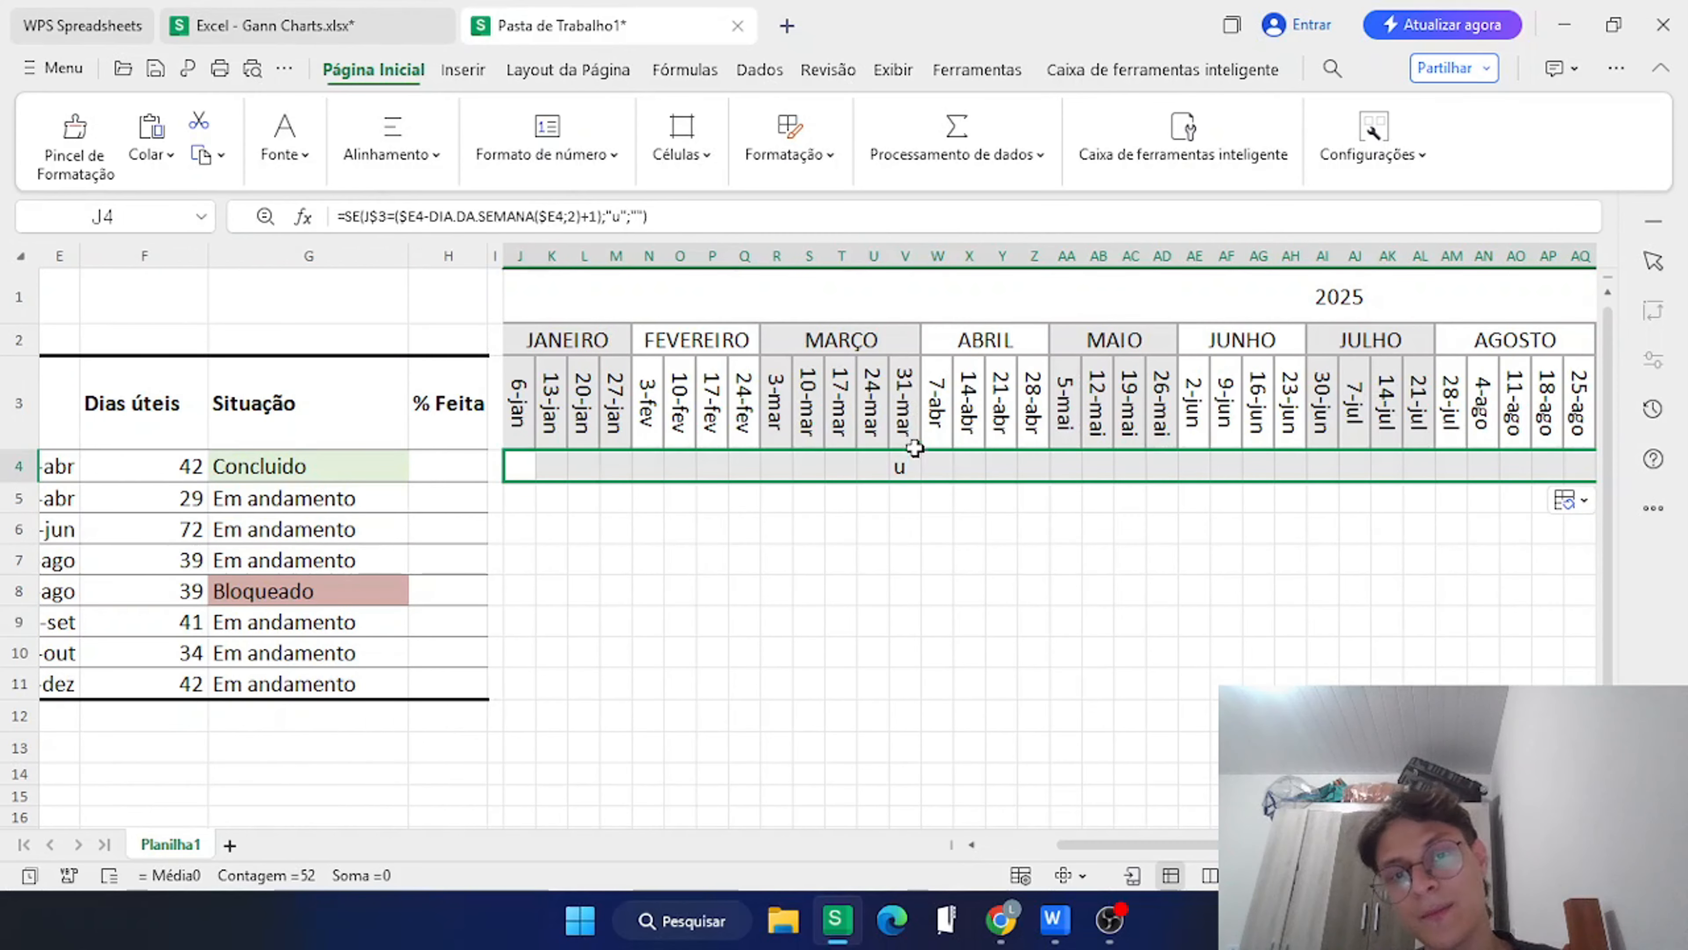
scroll(1125, 592, right, 3)
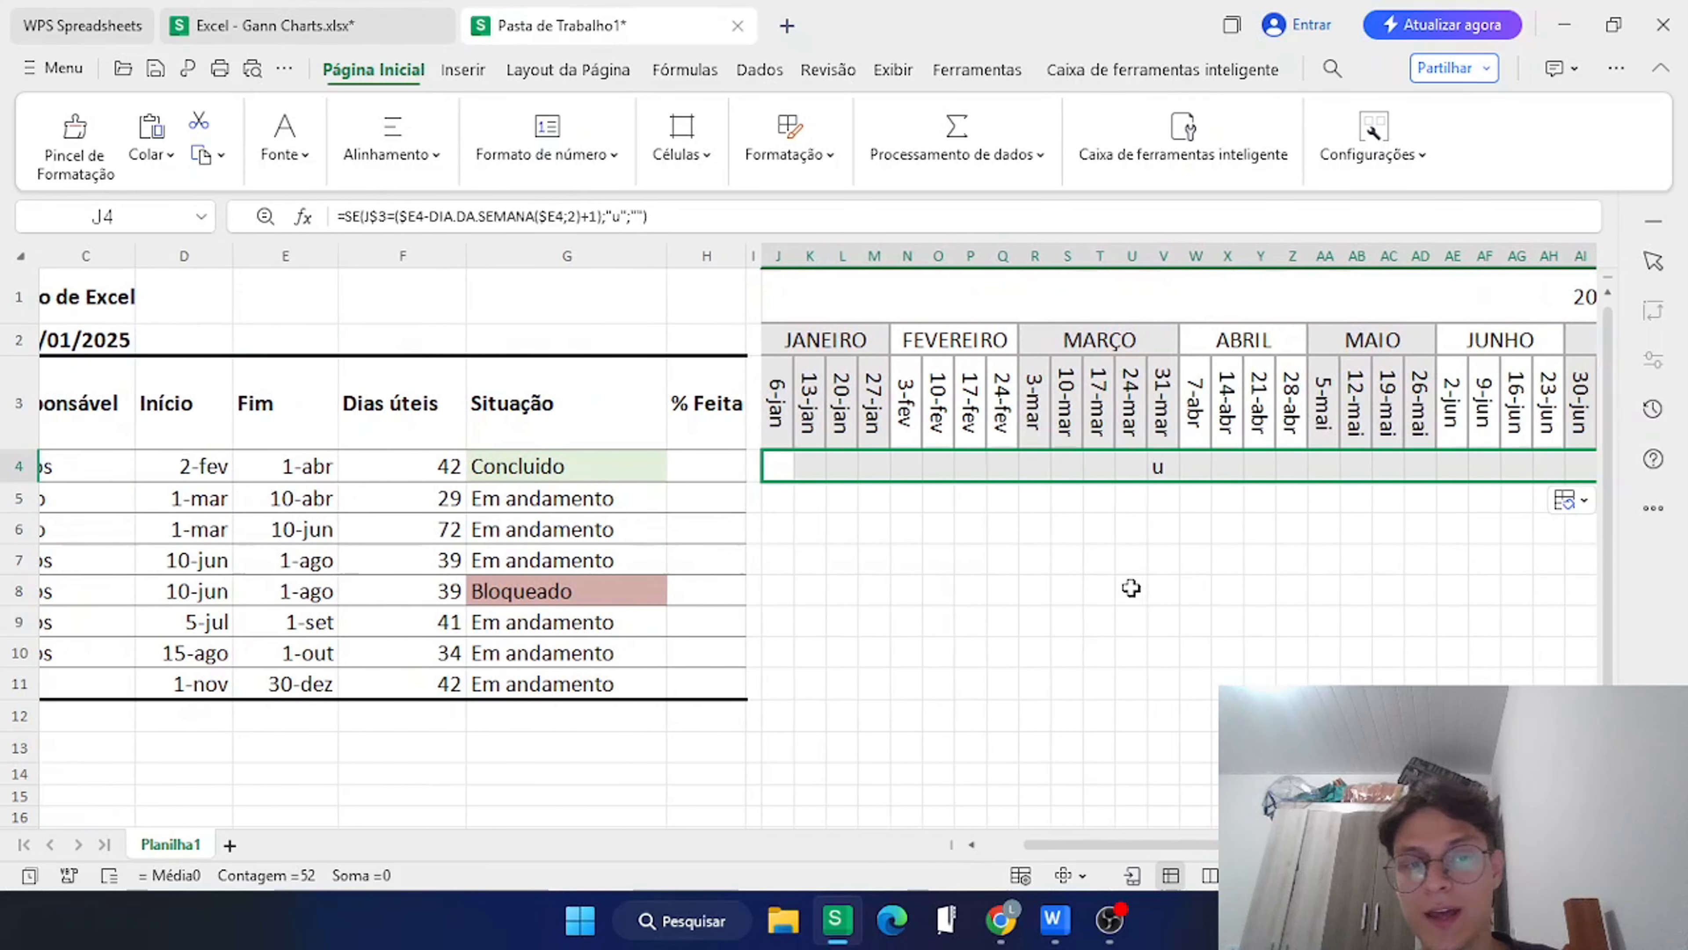
scroll(997, 579, left, 5)
scroll(908, 572, right, 6)
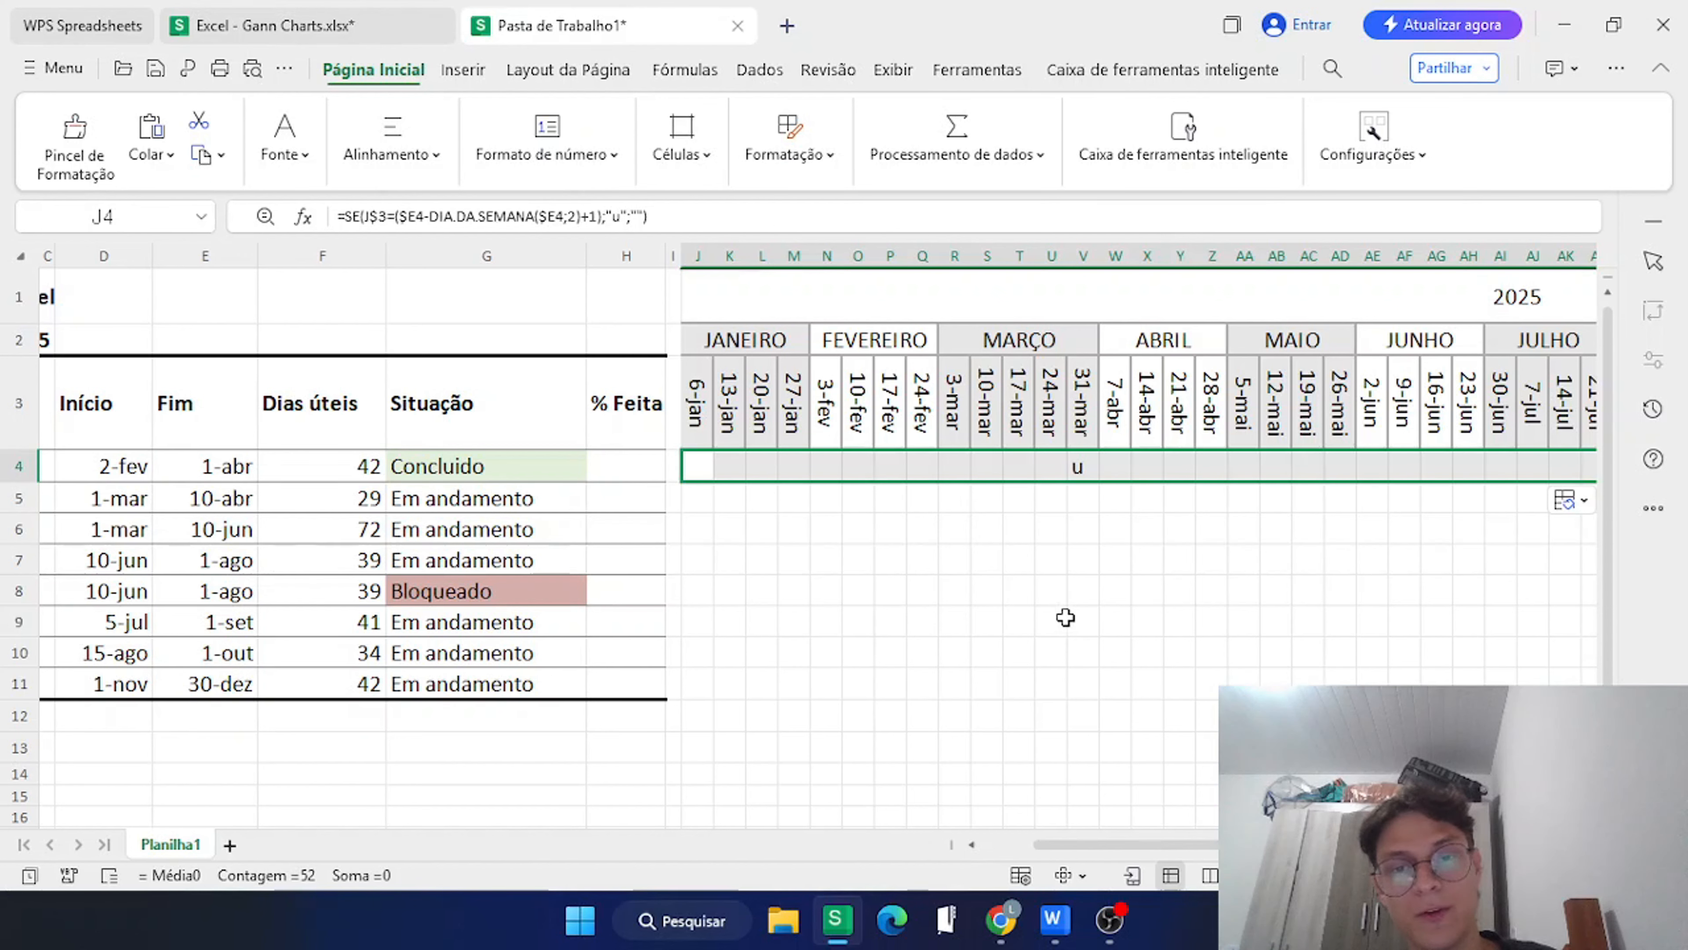
Fill the row 4 formulas down to row 11 for all eight activities and review the end-week marks across the timeline.
scroll(1066, 614, right, 6)
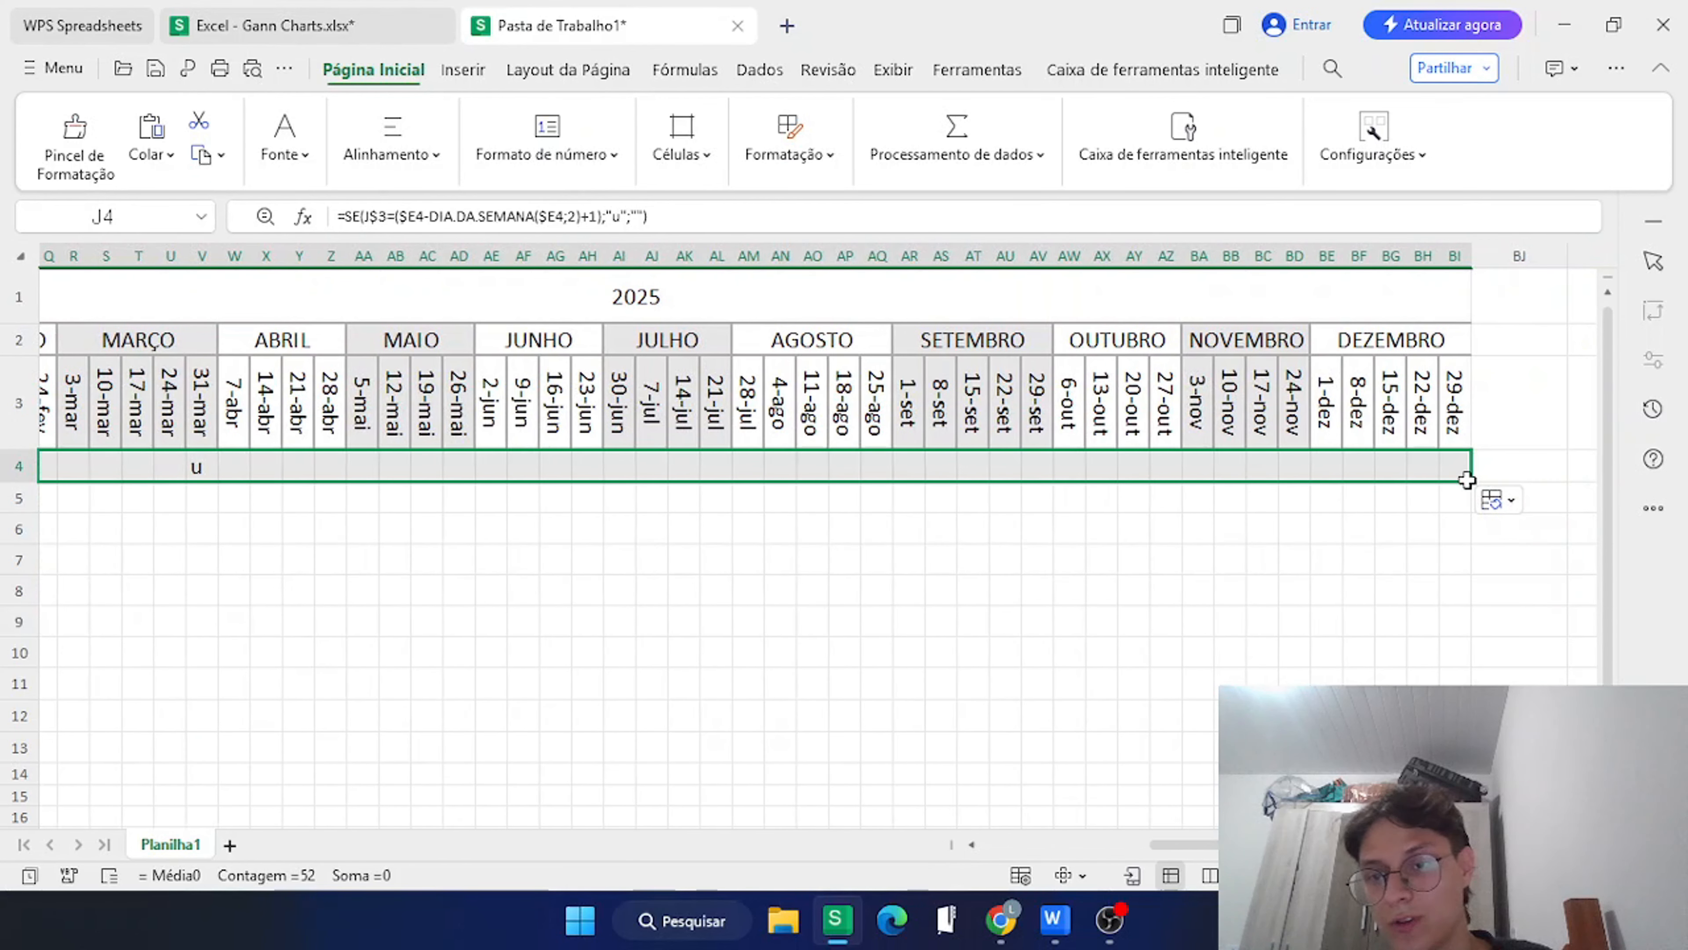
drag(1469, 482, 1449, 677)
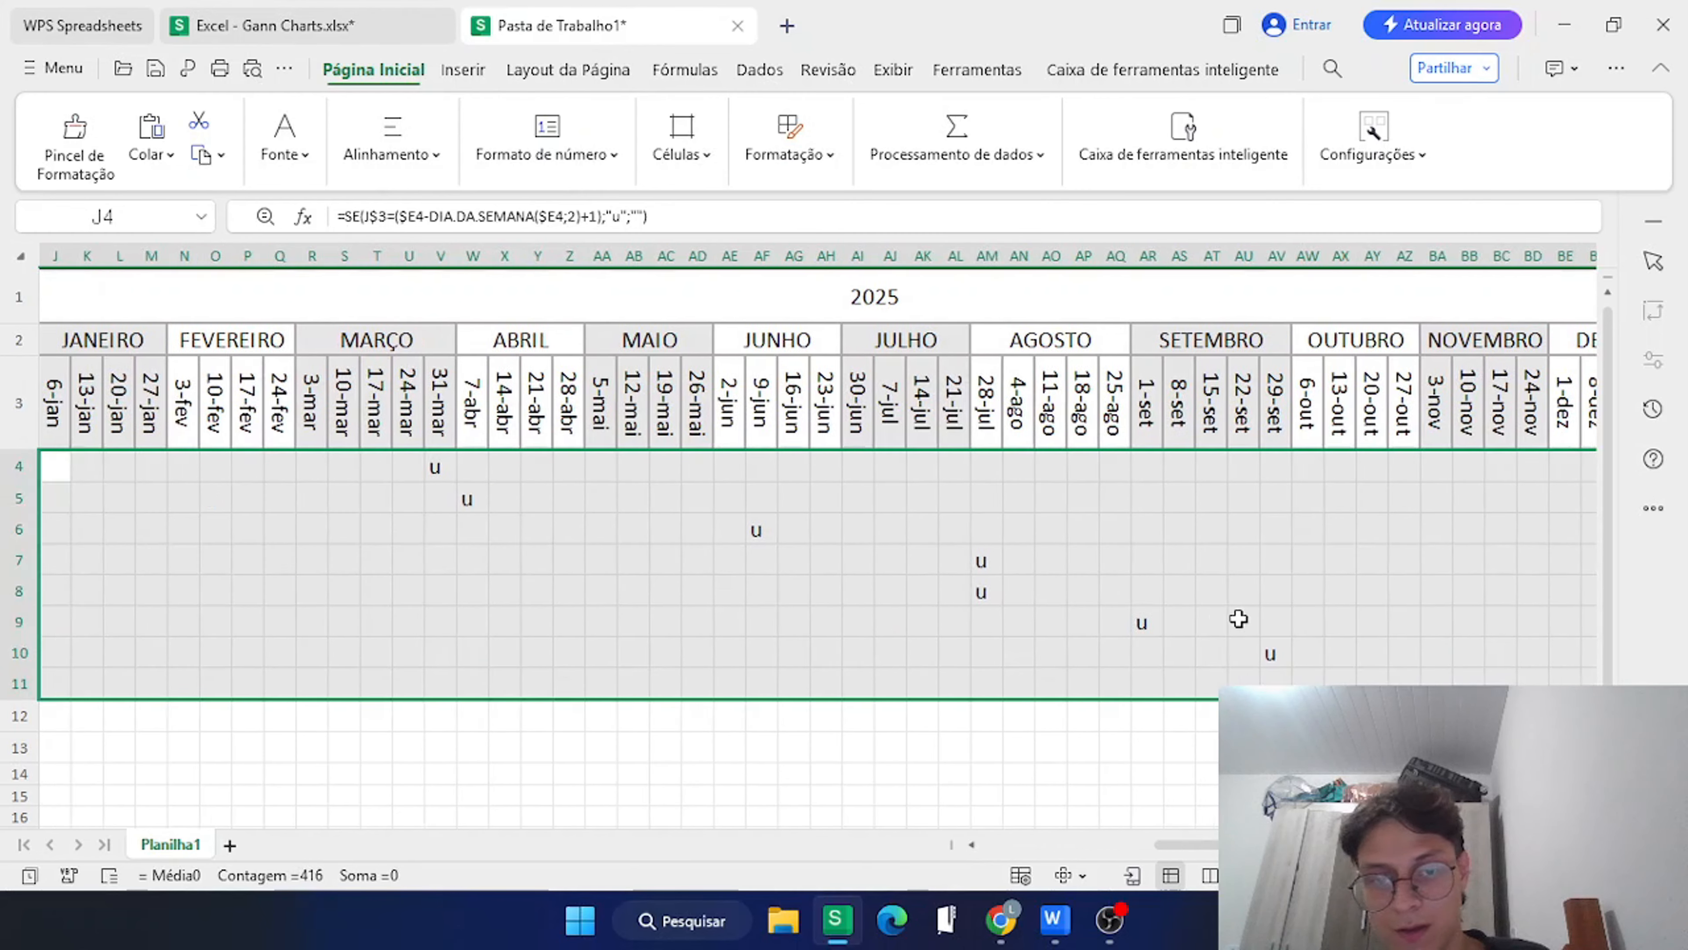
scroll(1235, 615, right, 5)
scroll(1199, 524, left, 8)
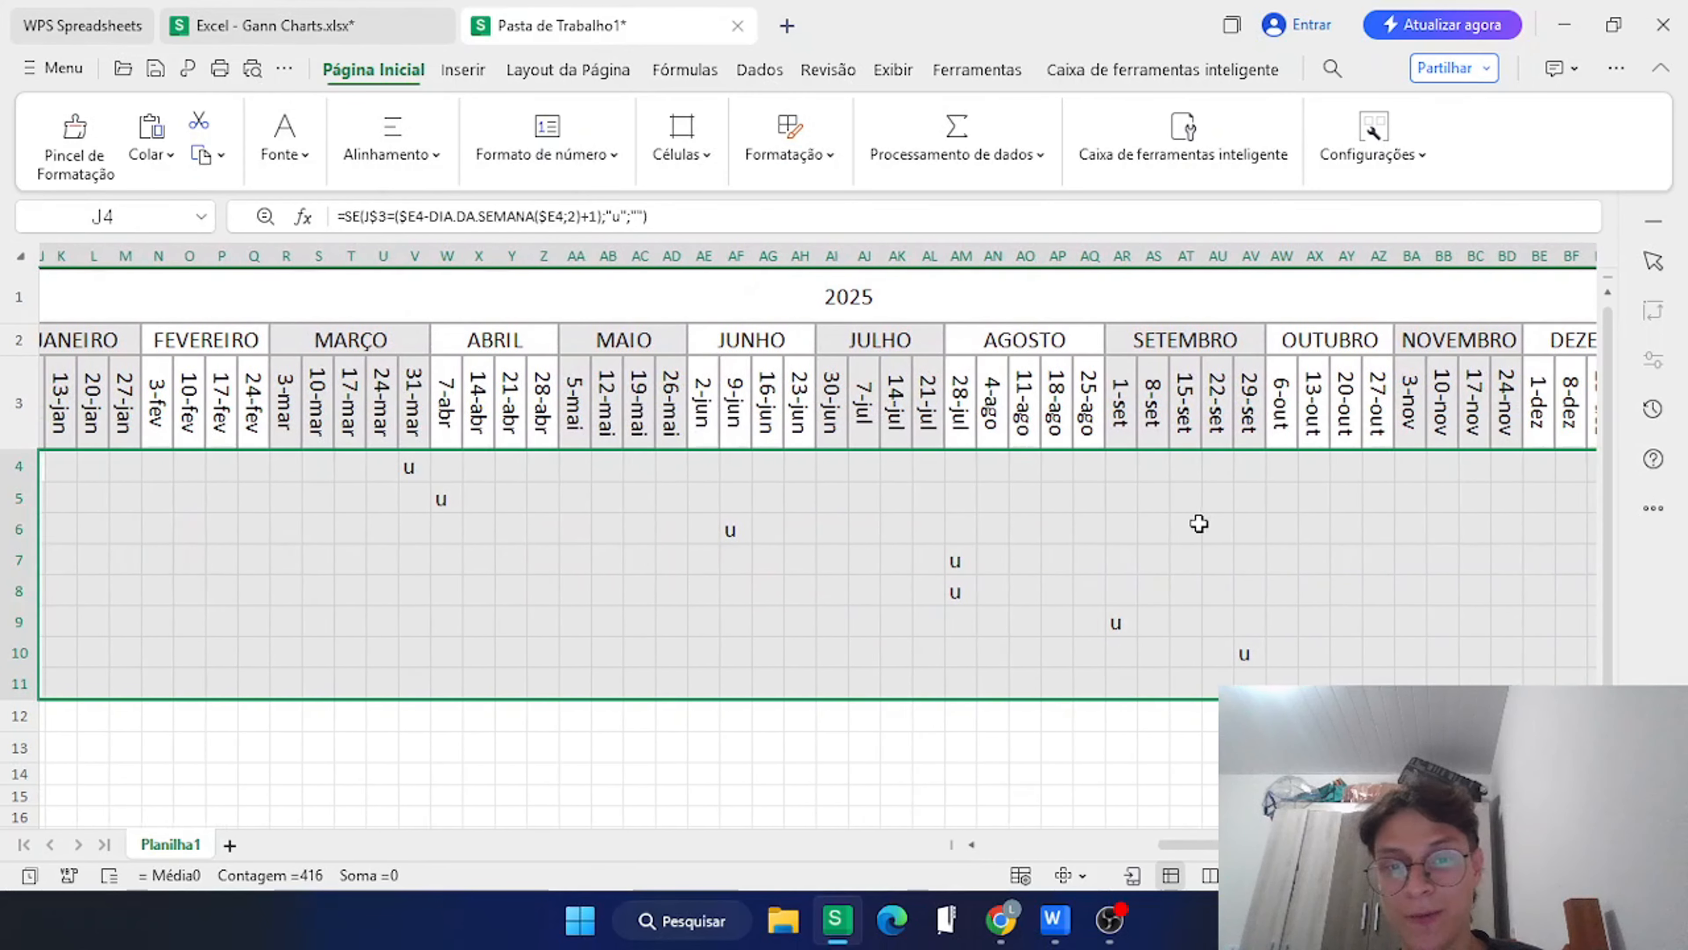
scroll(339, 648, right, 6)
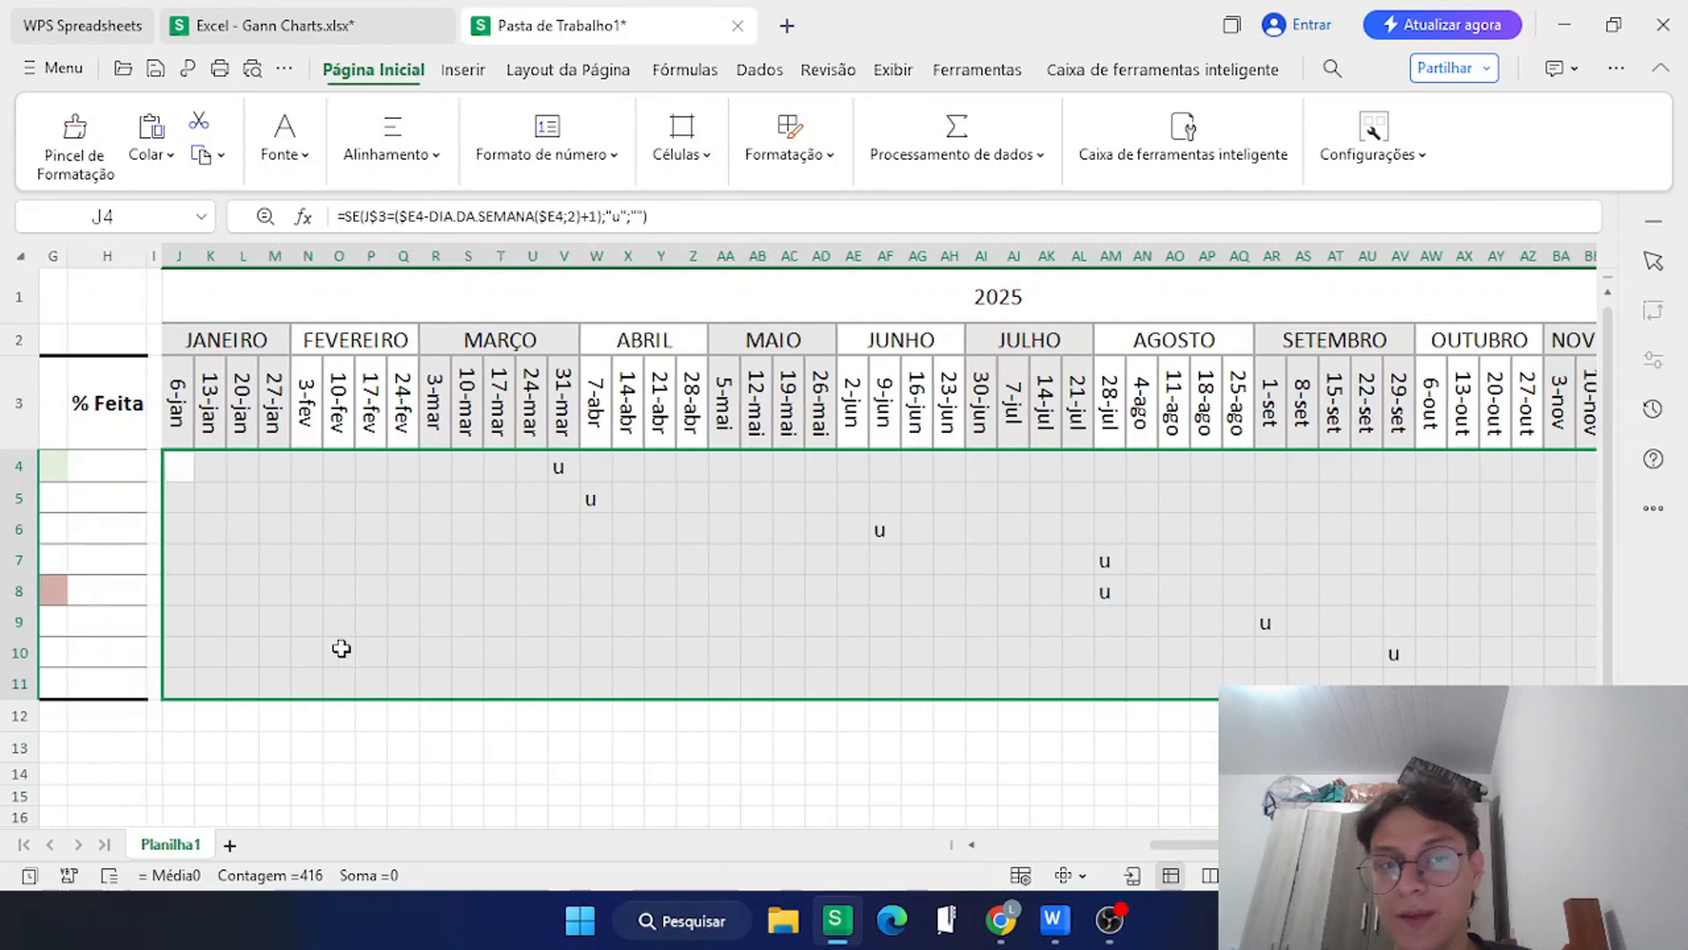
scroll(1330, 655, left, 7)
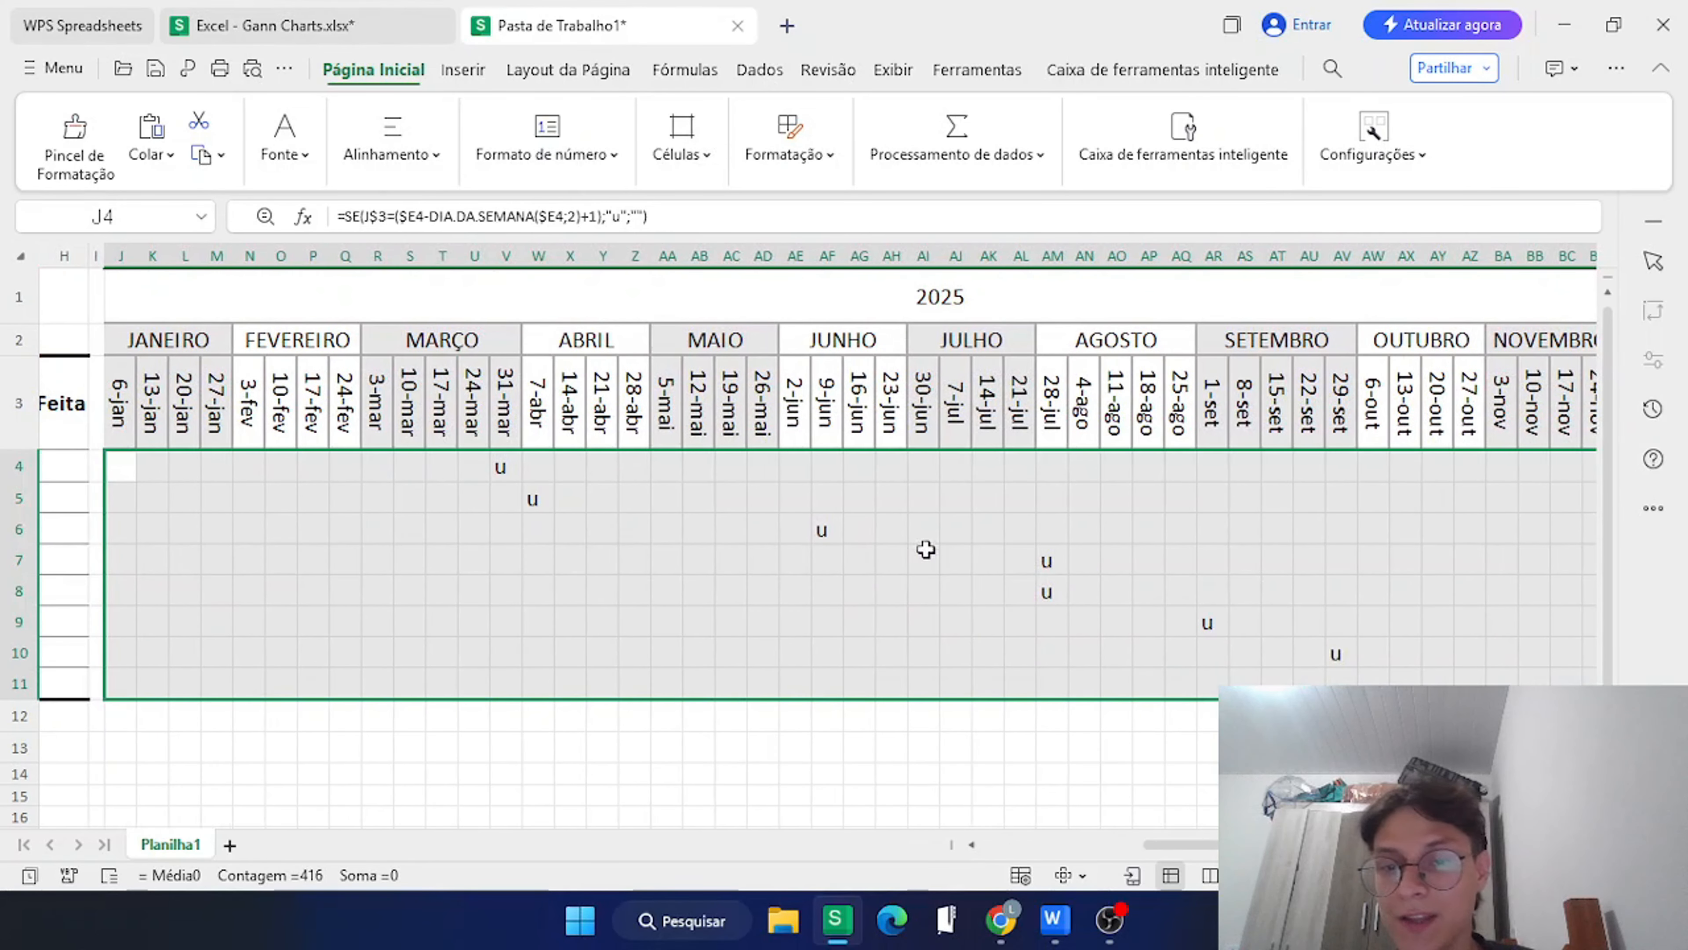
Set the font of the timeline cells J4:BI11 to Wingdings so the "u" marks display as diamonds.
click(273, 147)
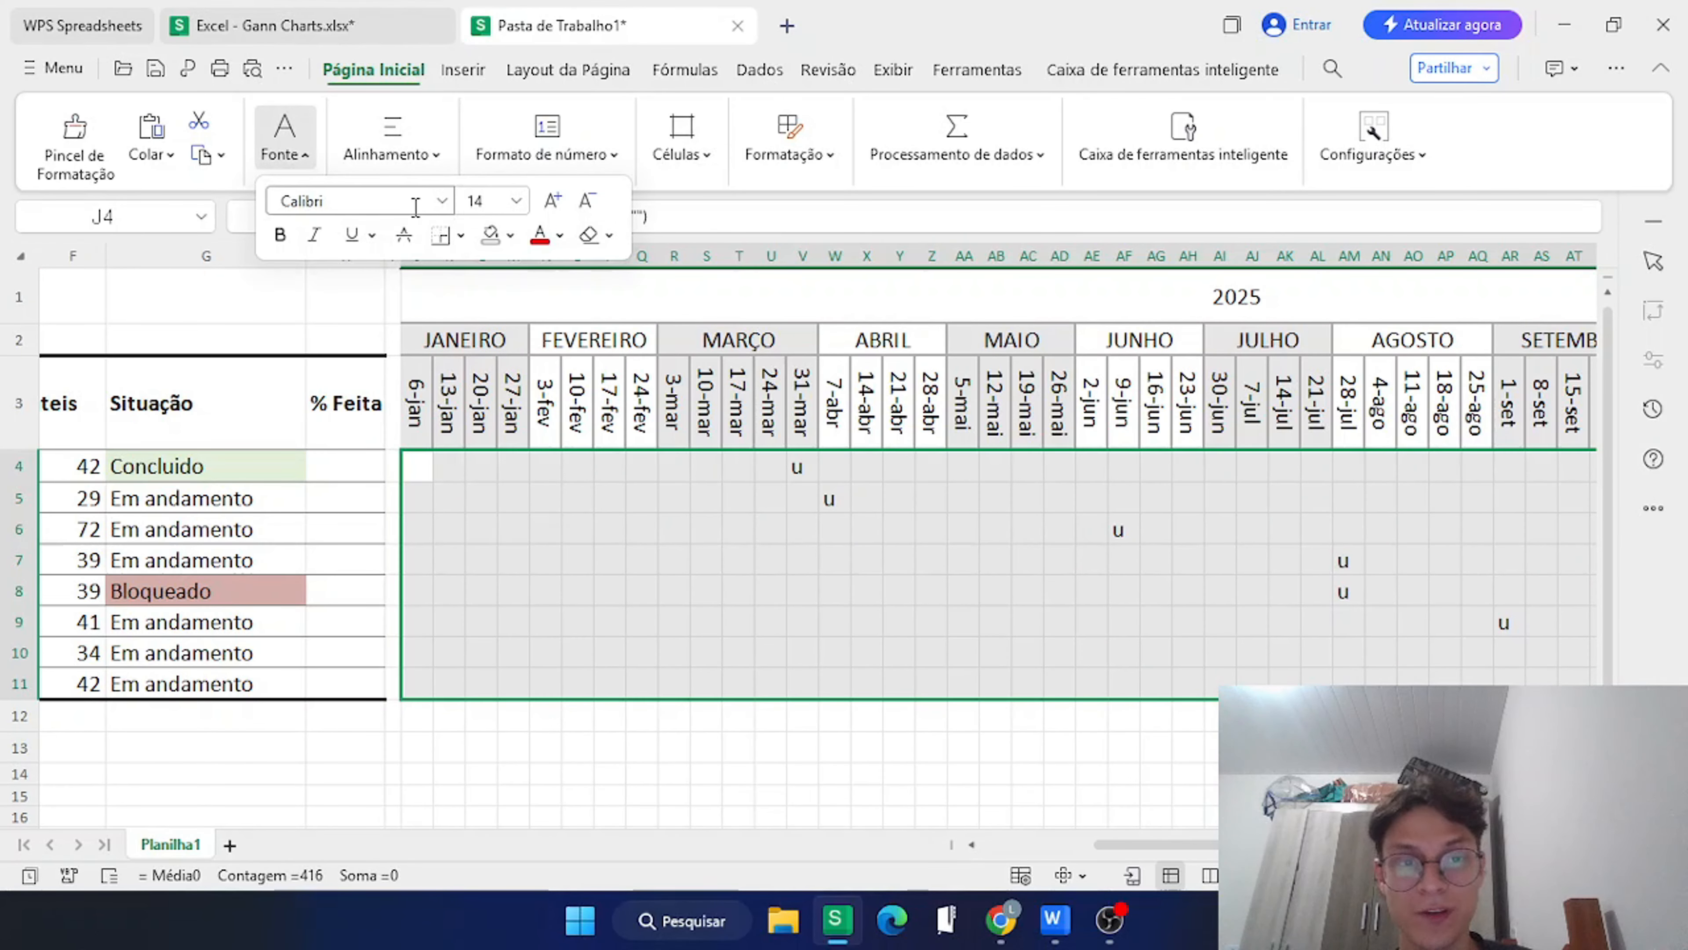
click(442, 201)
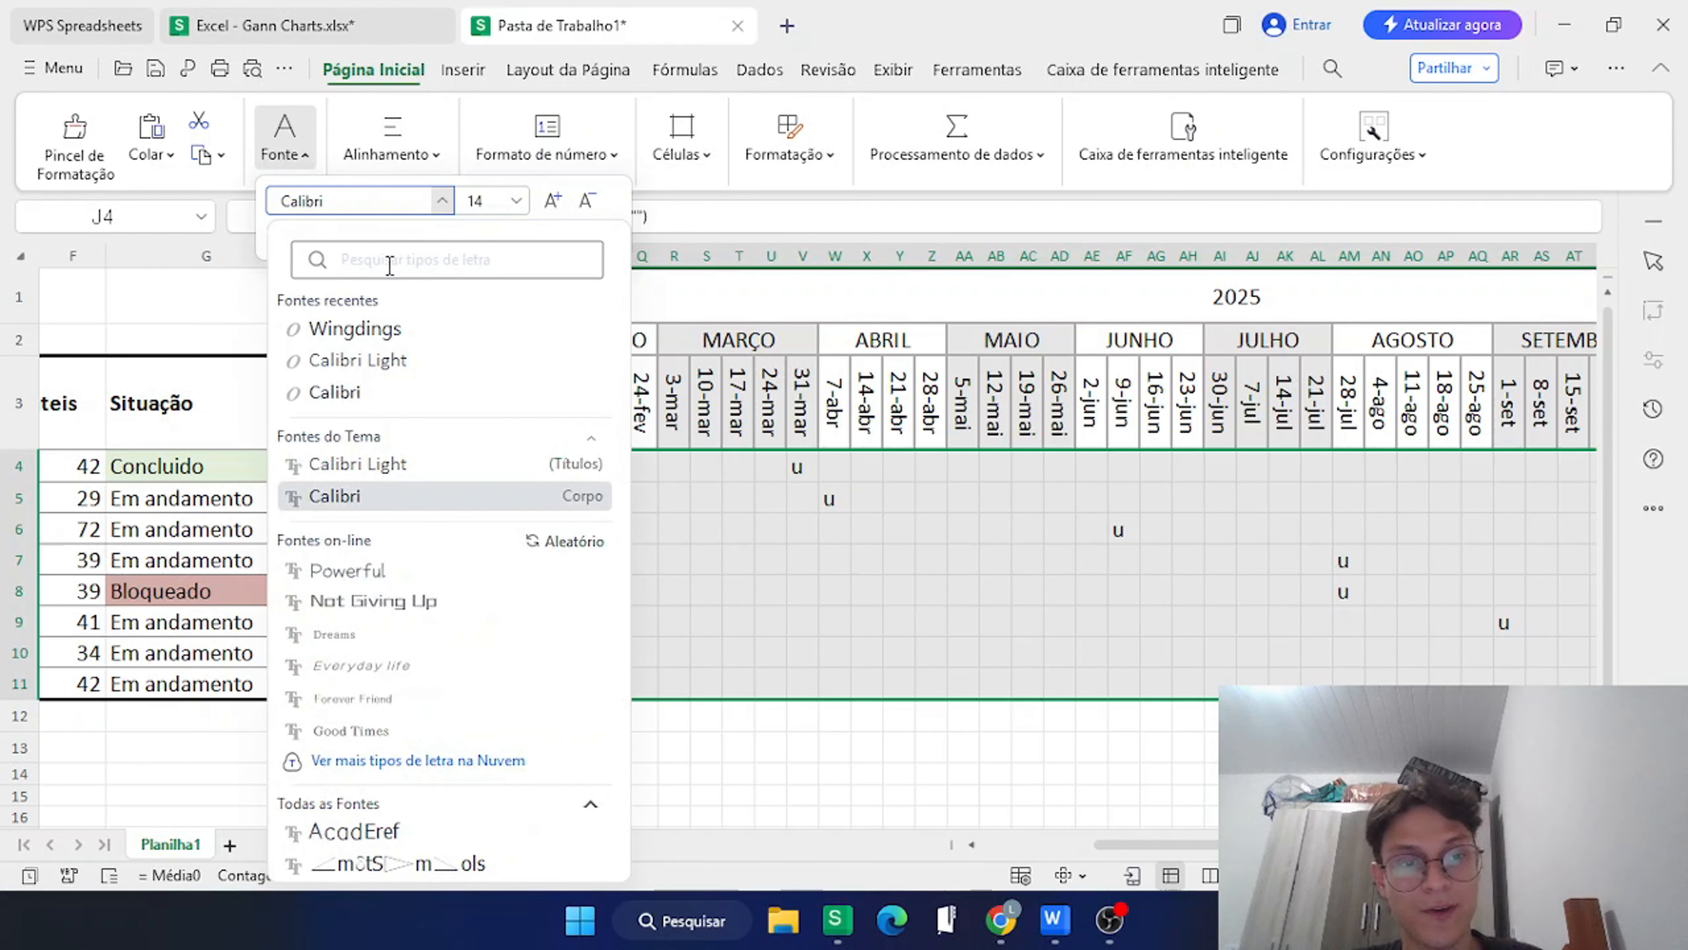
click(381, 340)
click(824, 498)
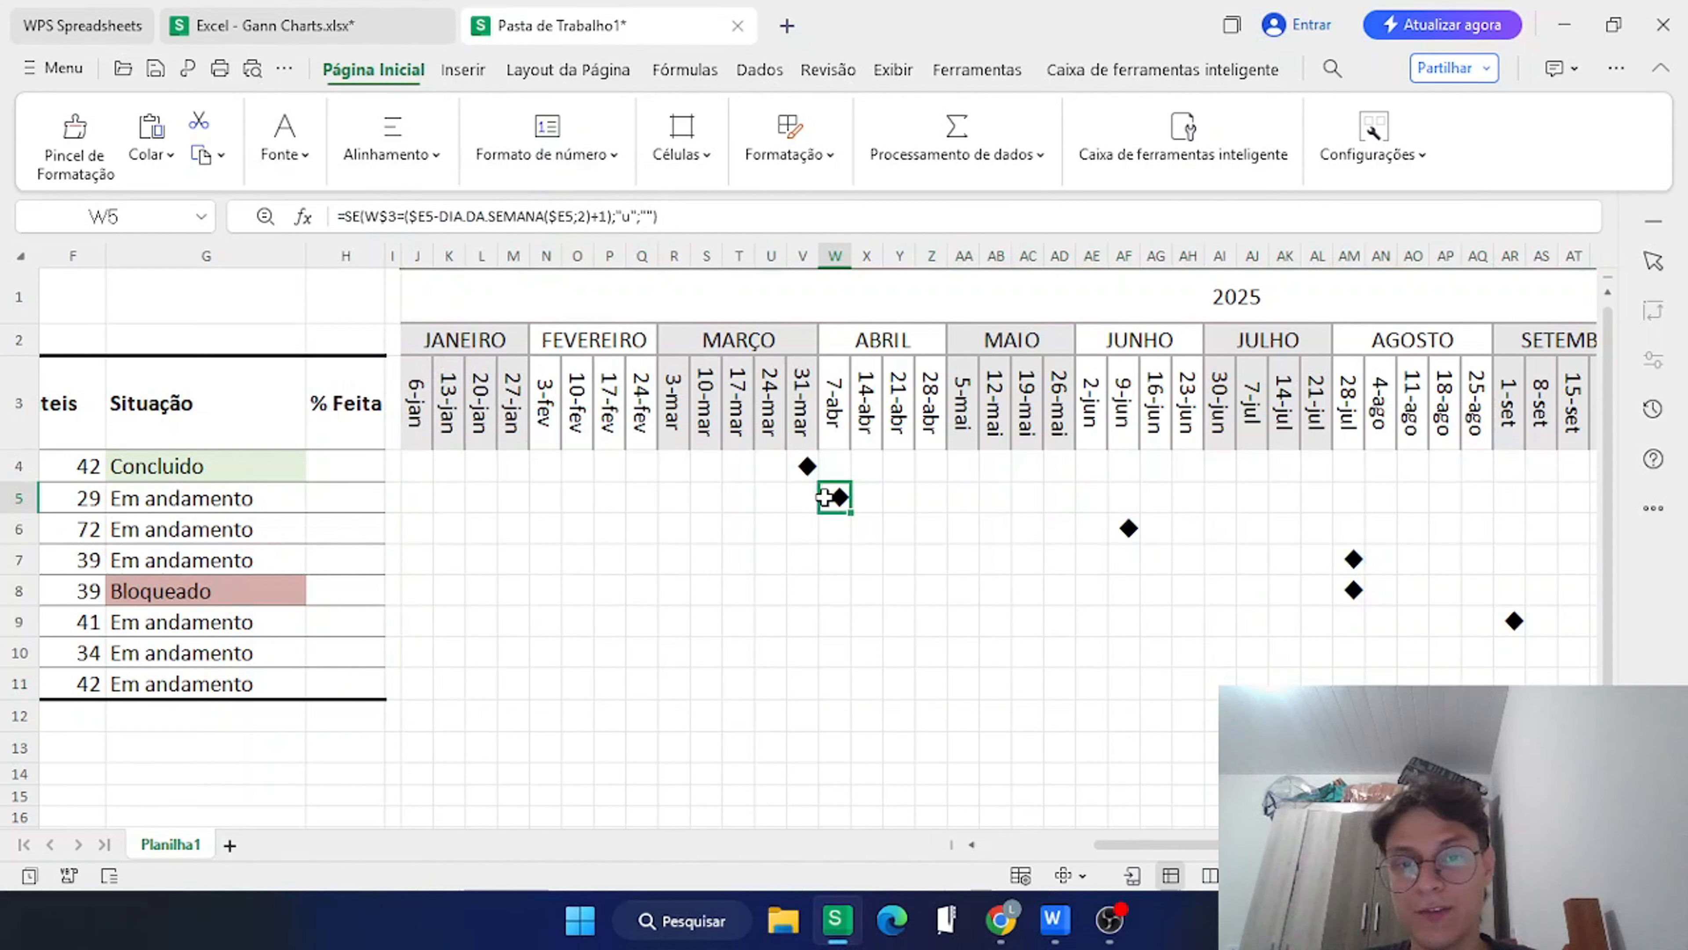
scroll(1018, 543, right, 4)
scroll(1018, 544, left, 5)
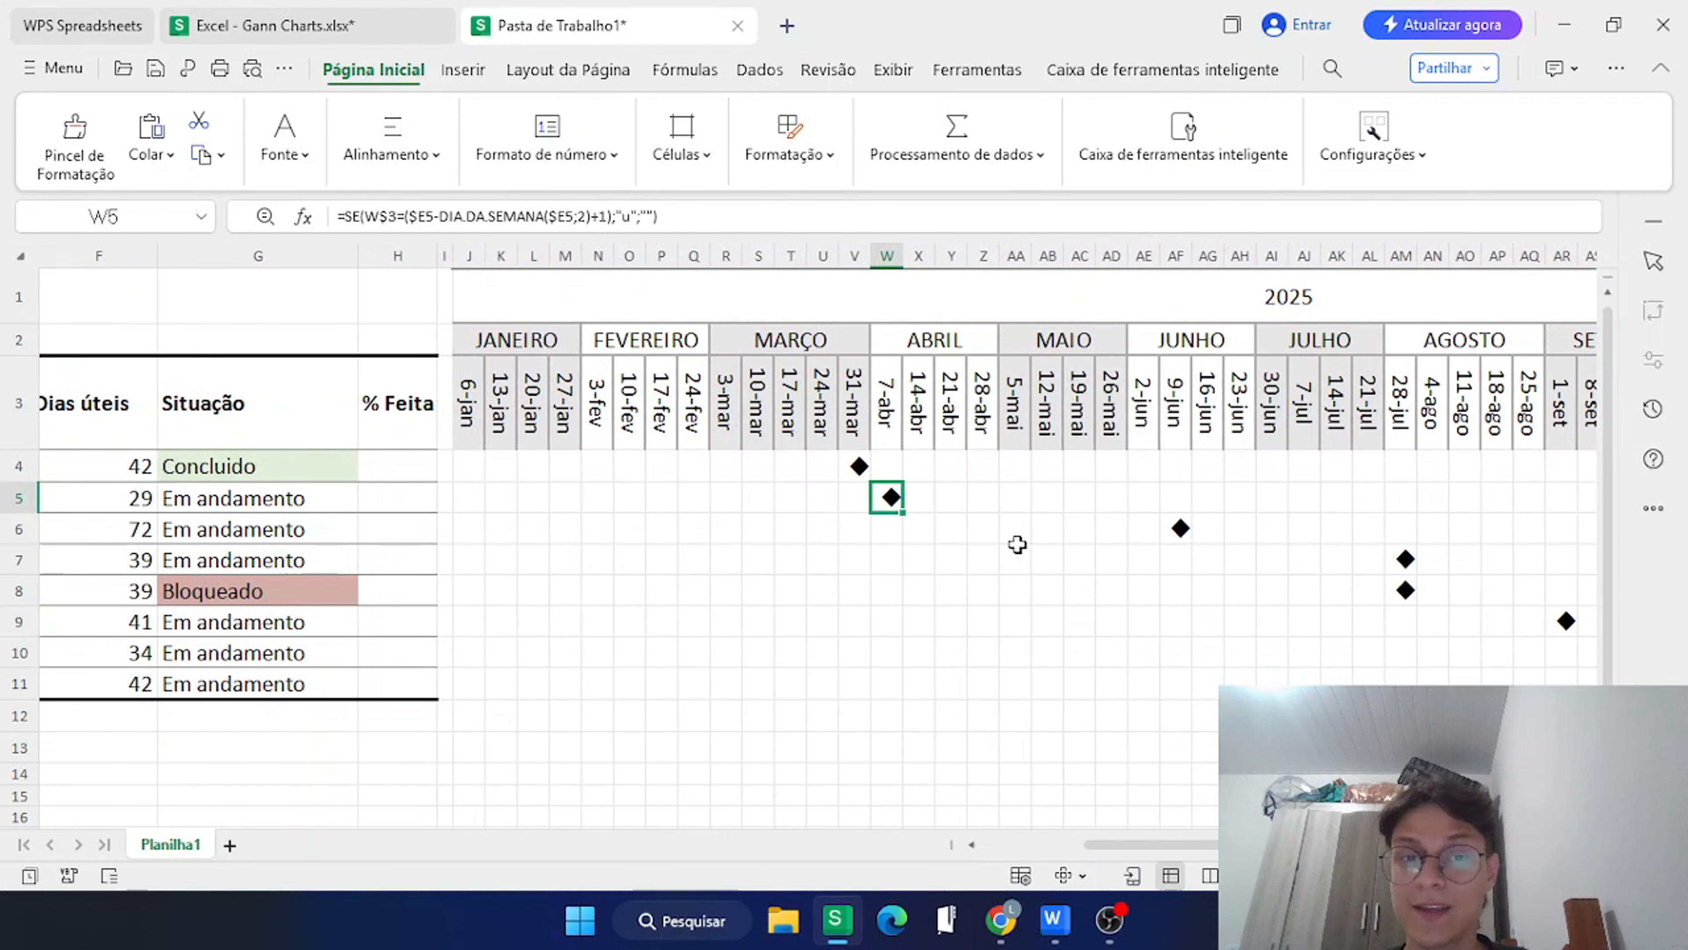
Review the end-date diamonds across the timeline and check them against activity 1's start and end dates in D4:E4.
scroll(1398, 591, right, 3)
scroll(1397, 592, left, 2)
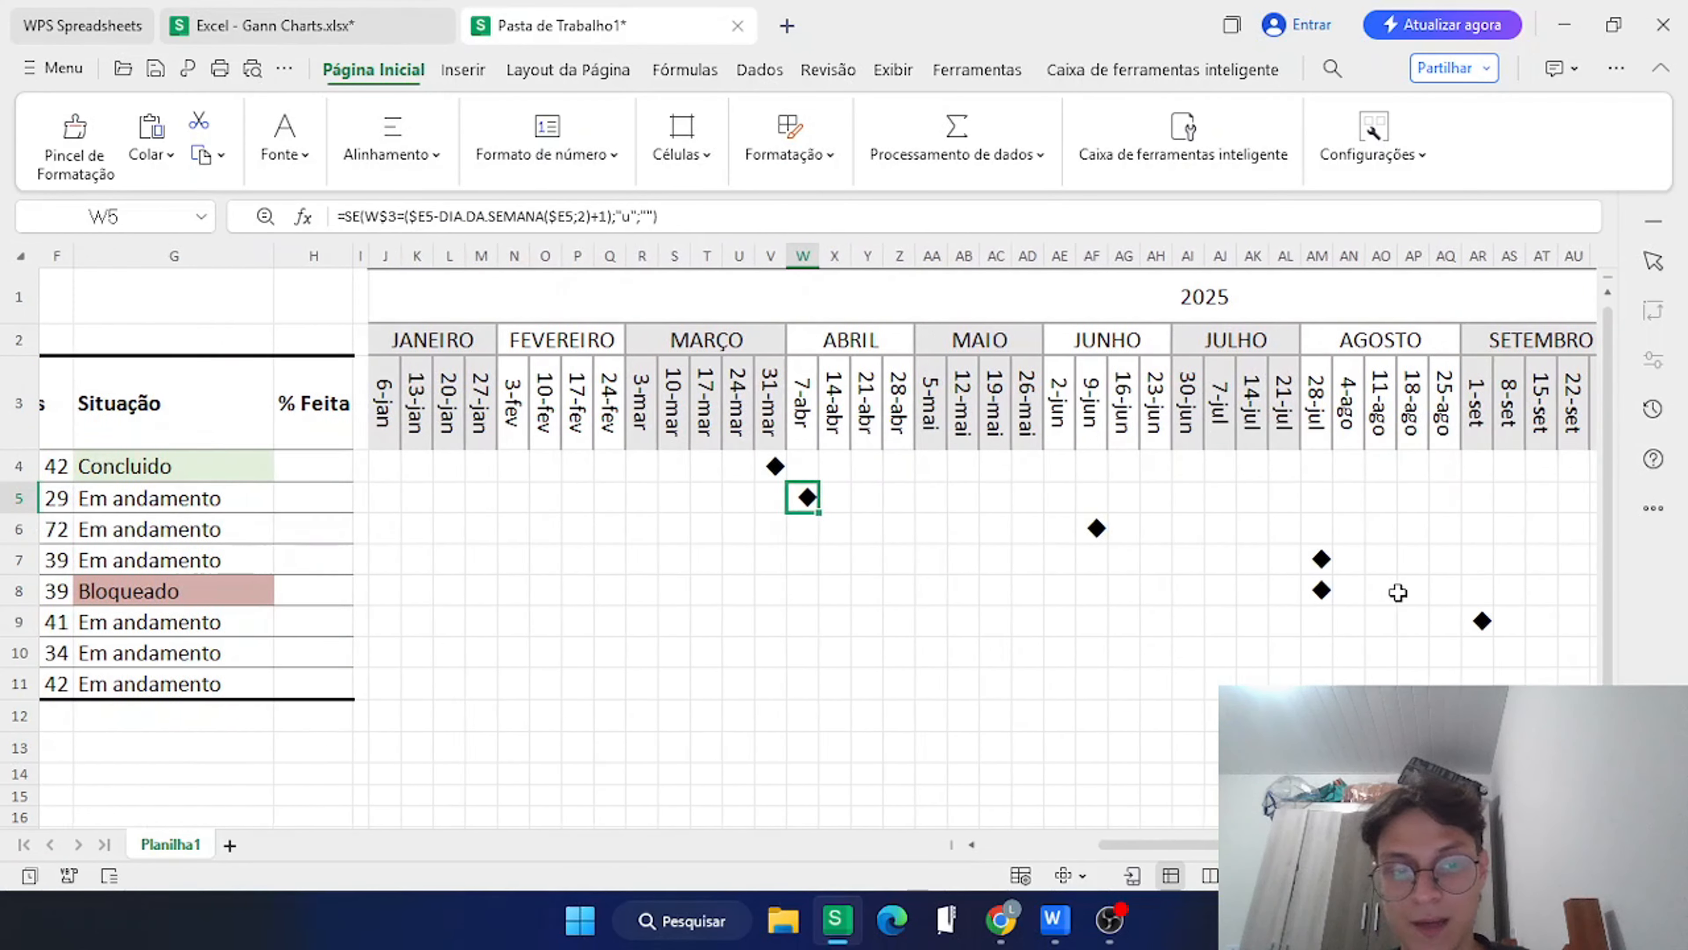
scroll(1398, 592, right, 3)
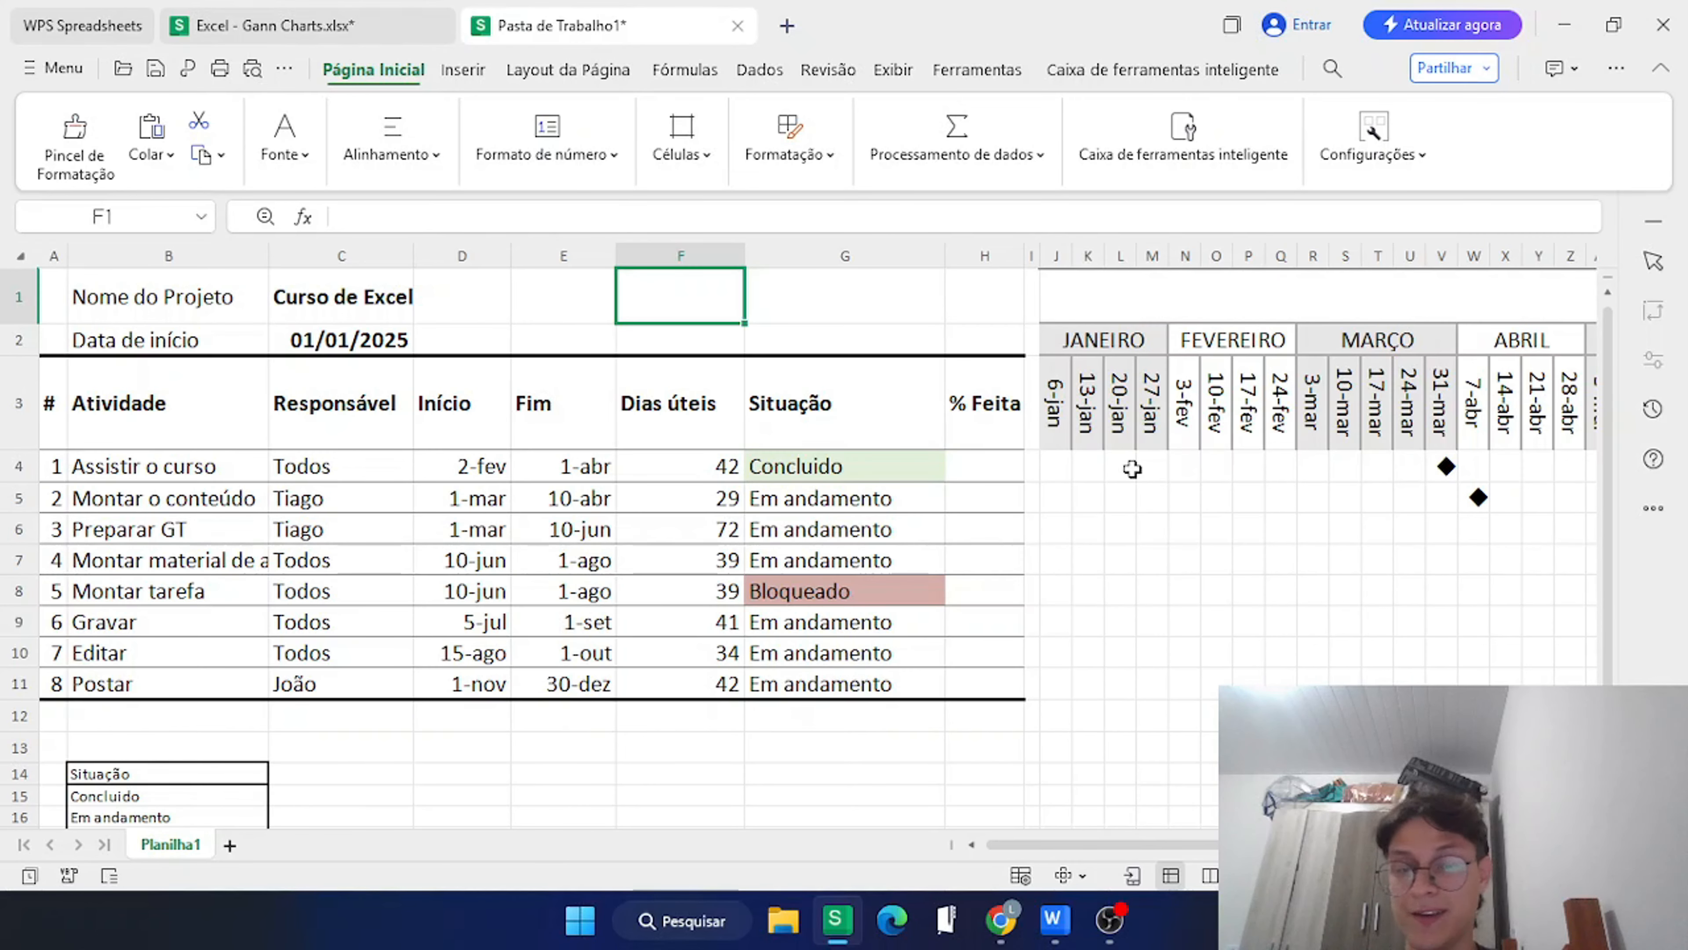
drag(476, 466, 588, 474)
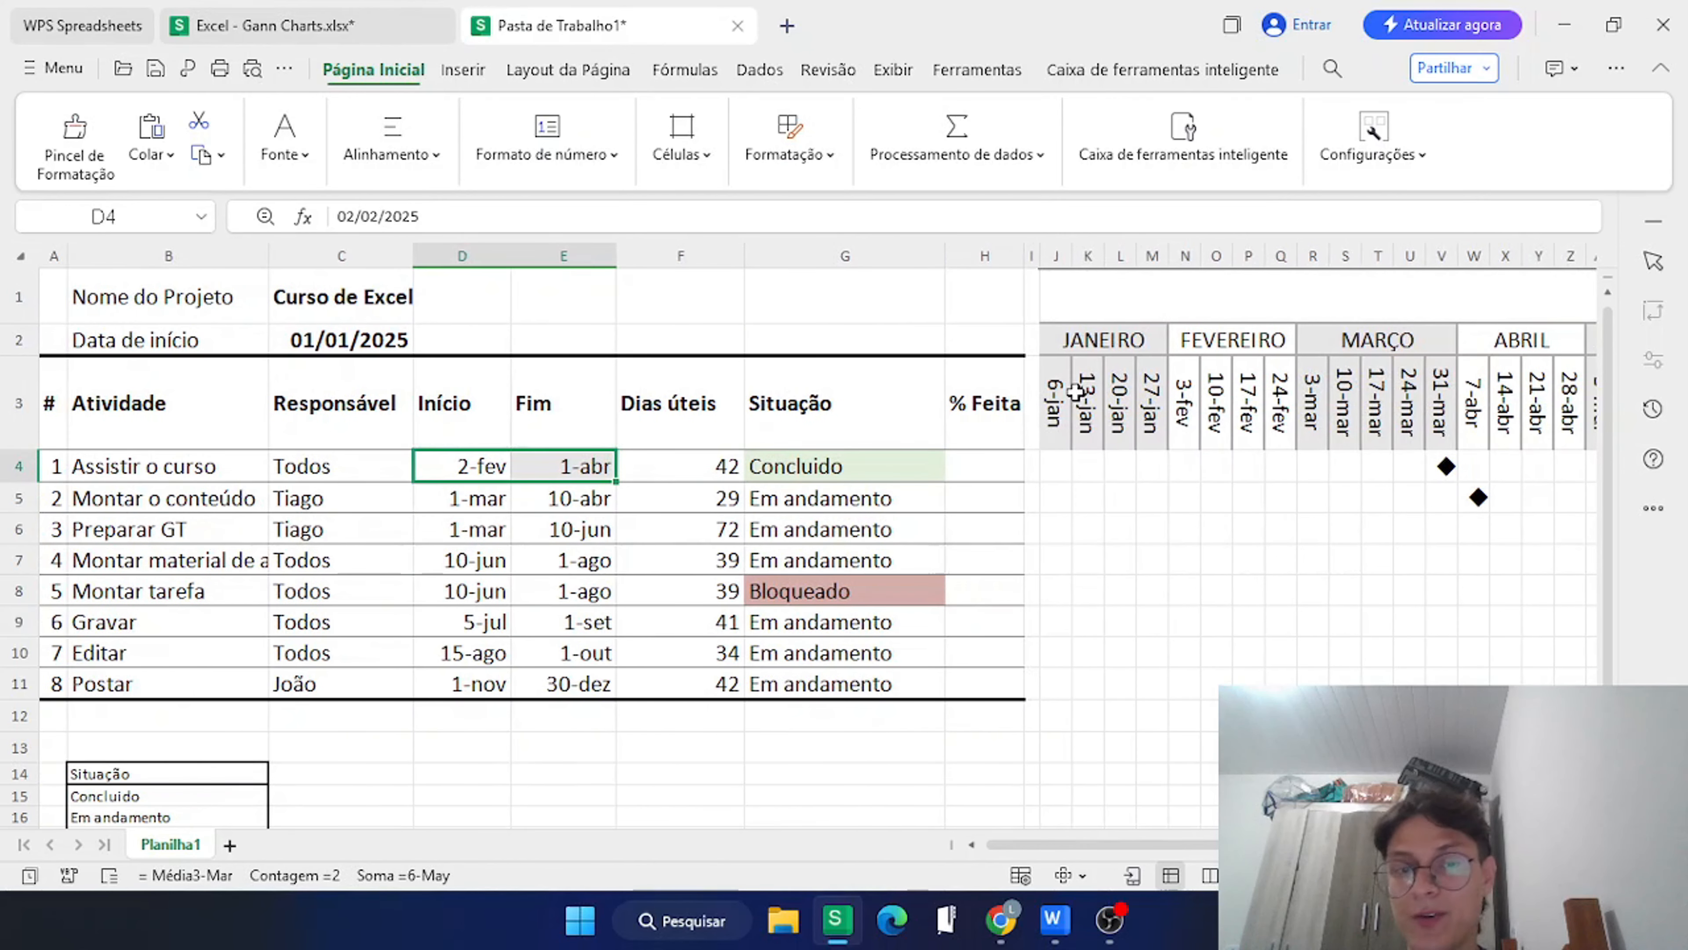
Create a new conditional formatting rule for timeline cell J4 that uses a formula to determine which cells to format.
scroll(1075, 392, down, 1)
click(1057, 422)
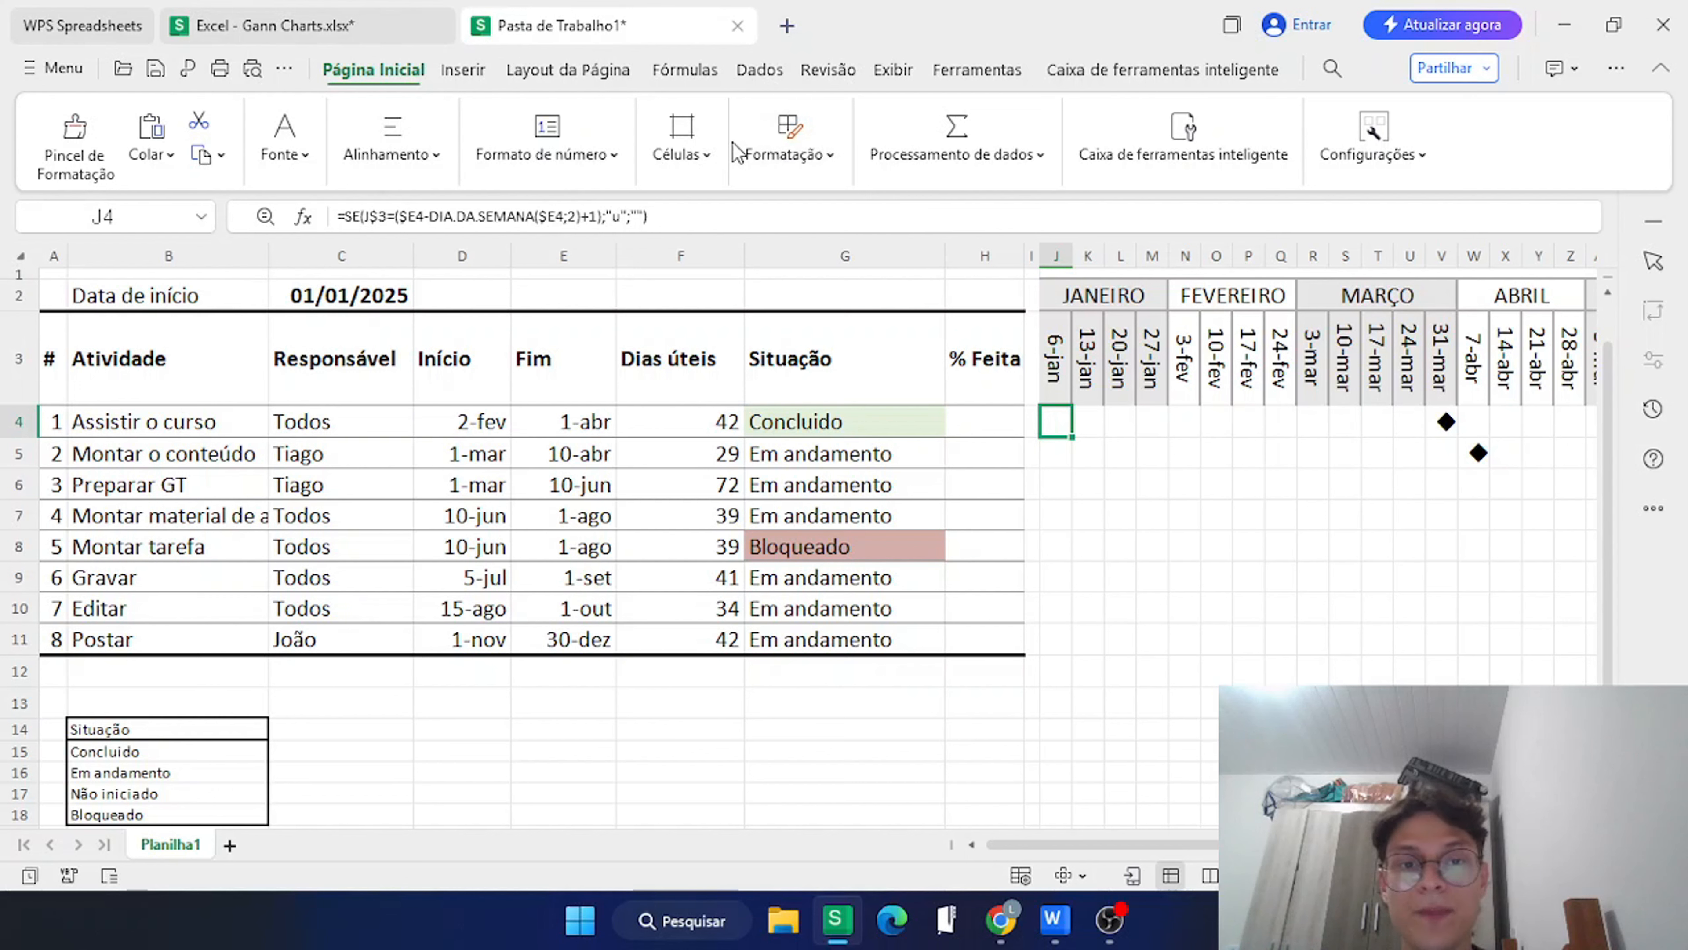
click(775, 157)
click(800, 222)
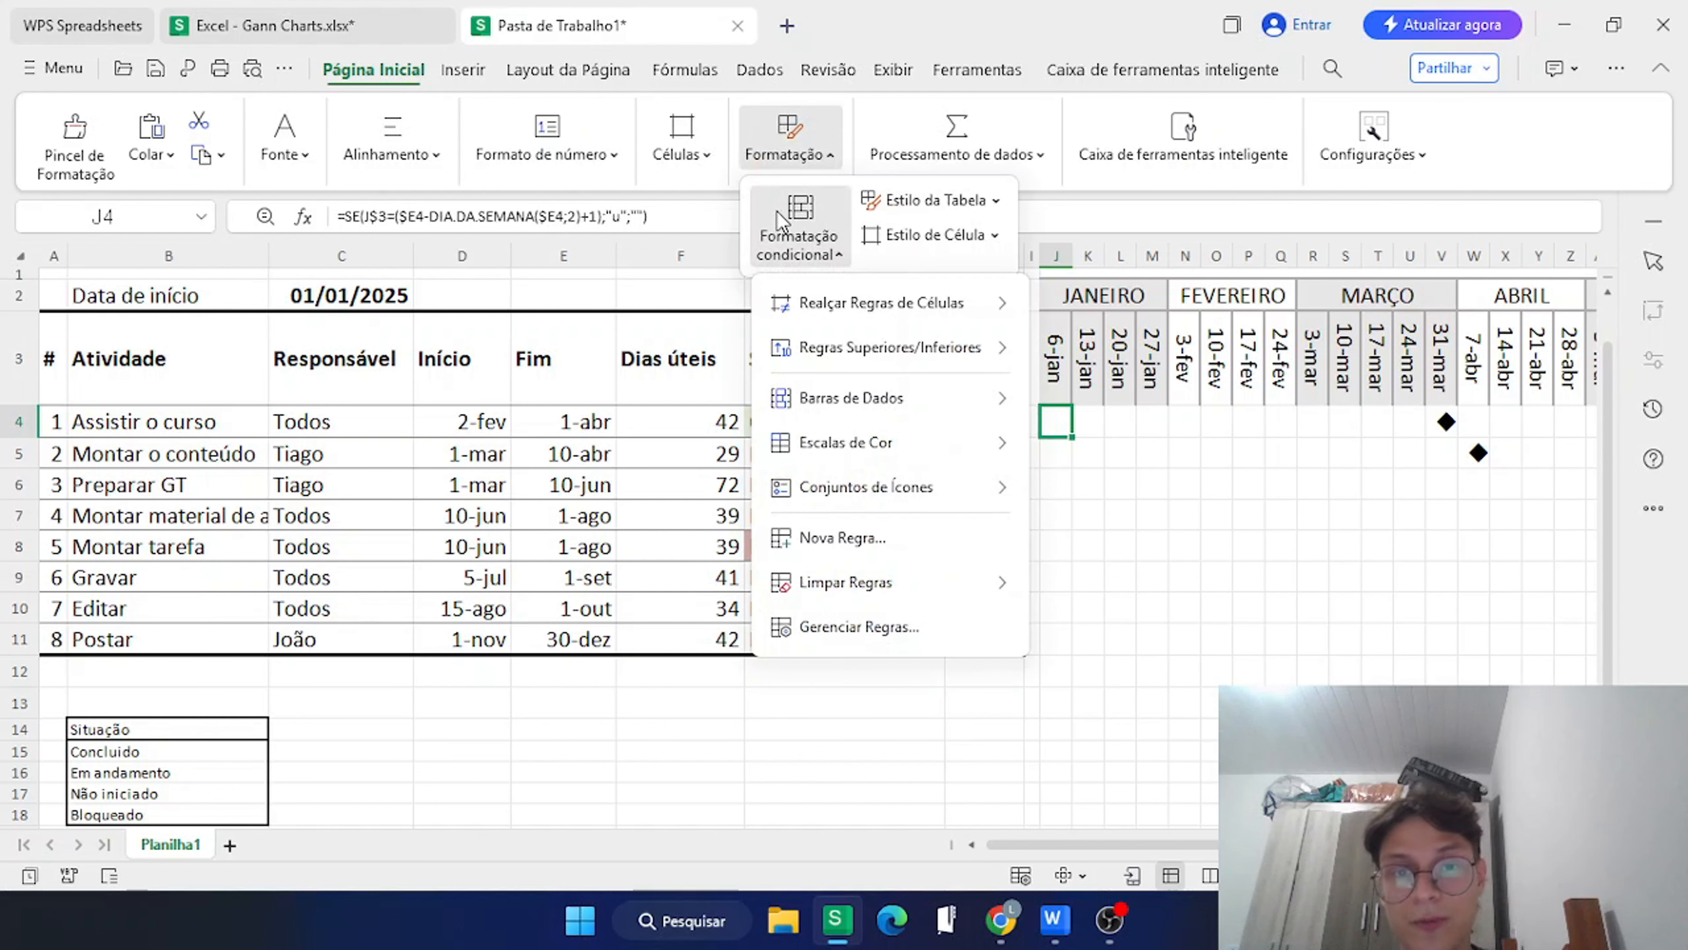
click(827, 540)
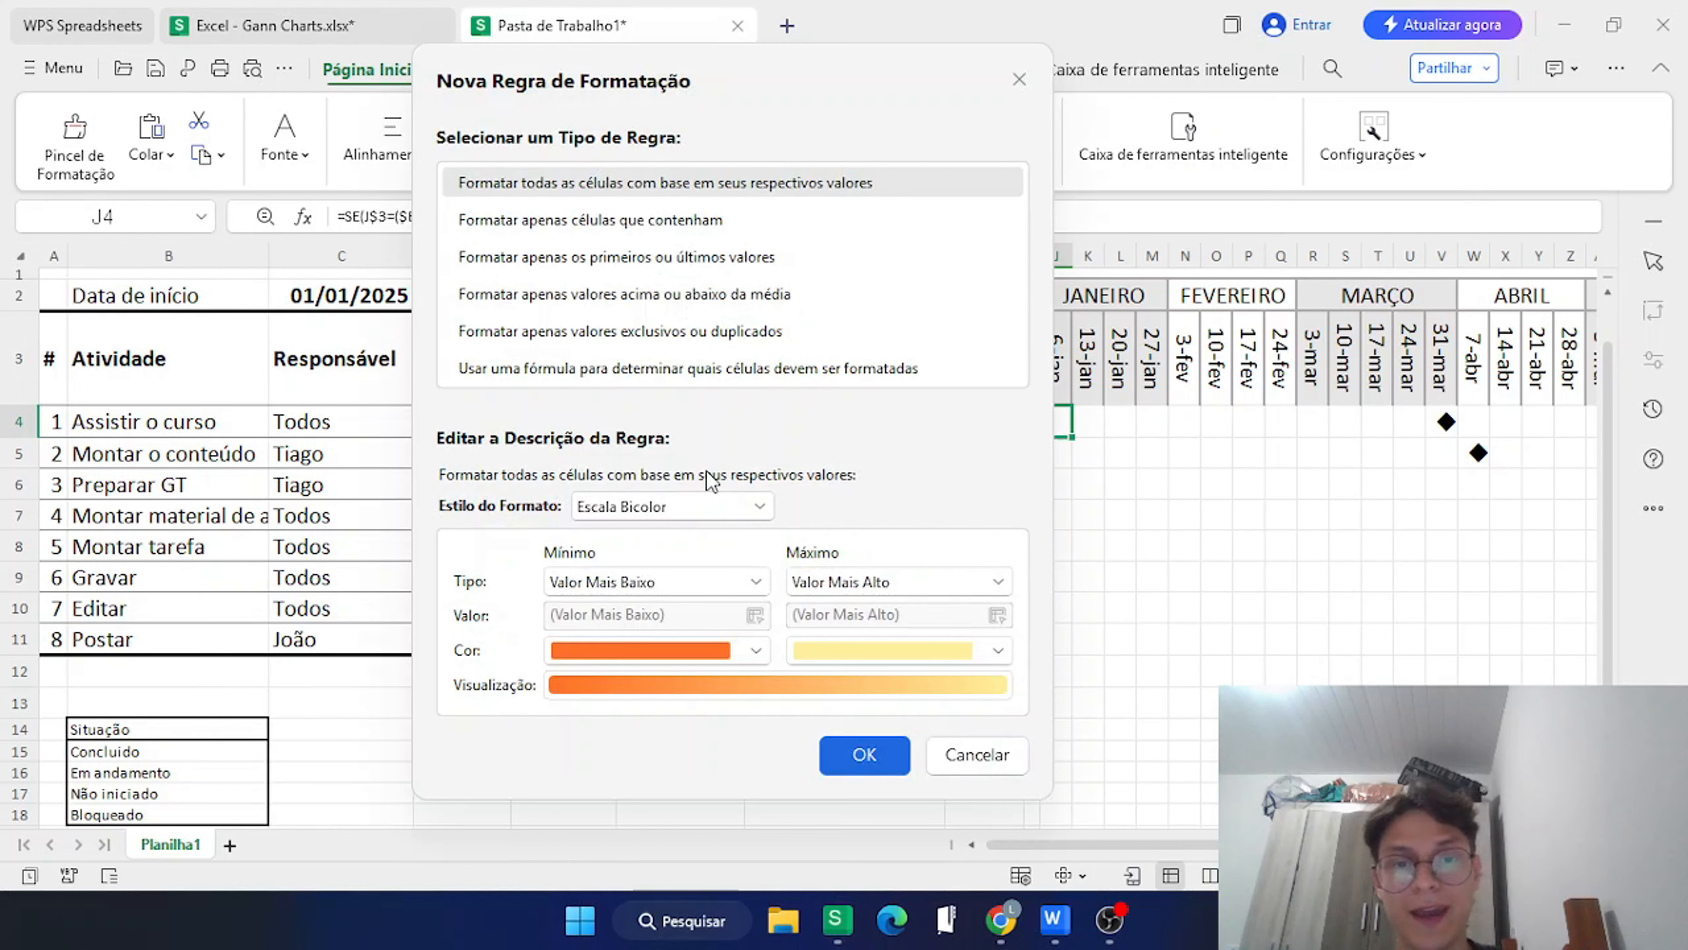
click(628, 369)
drag(827, 89, 1239, 86)
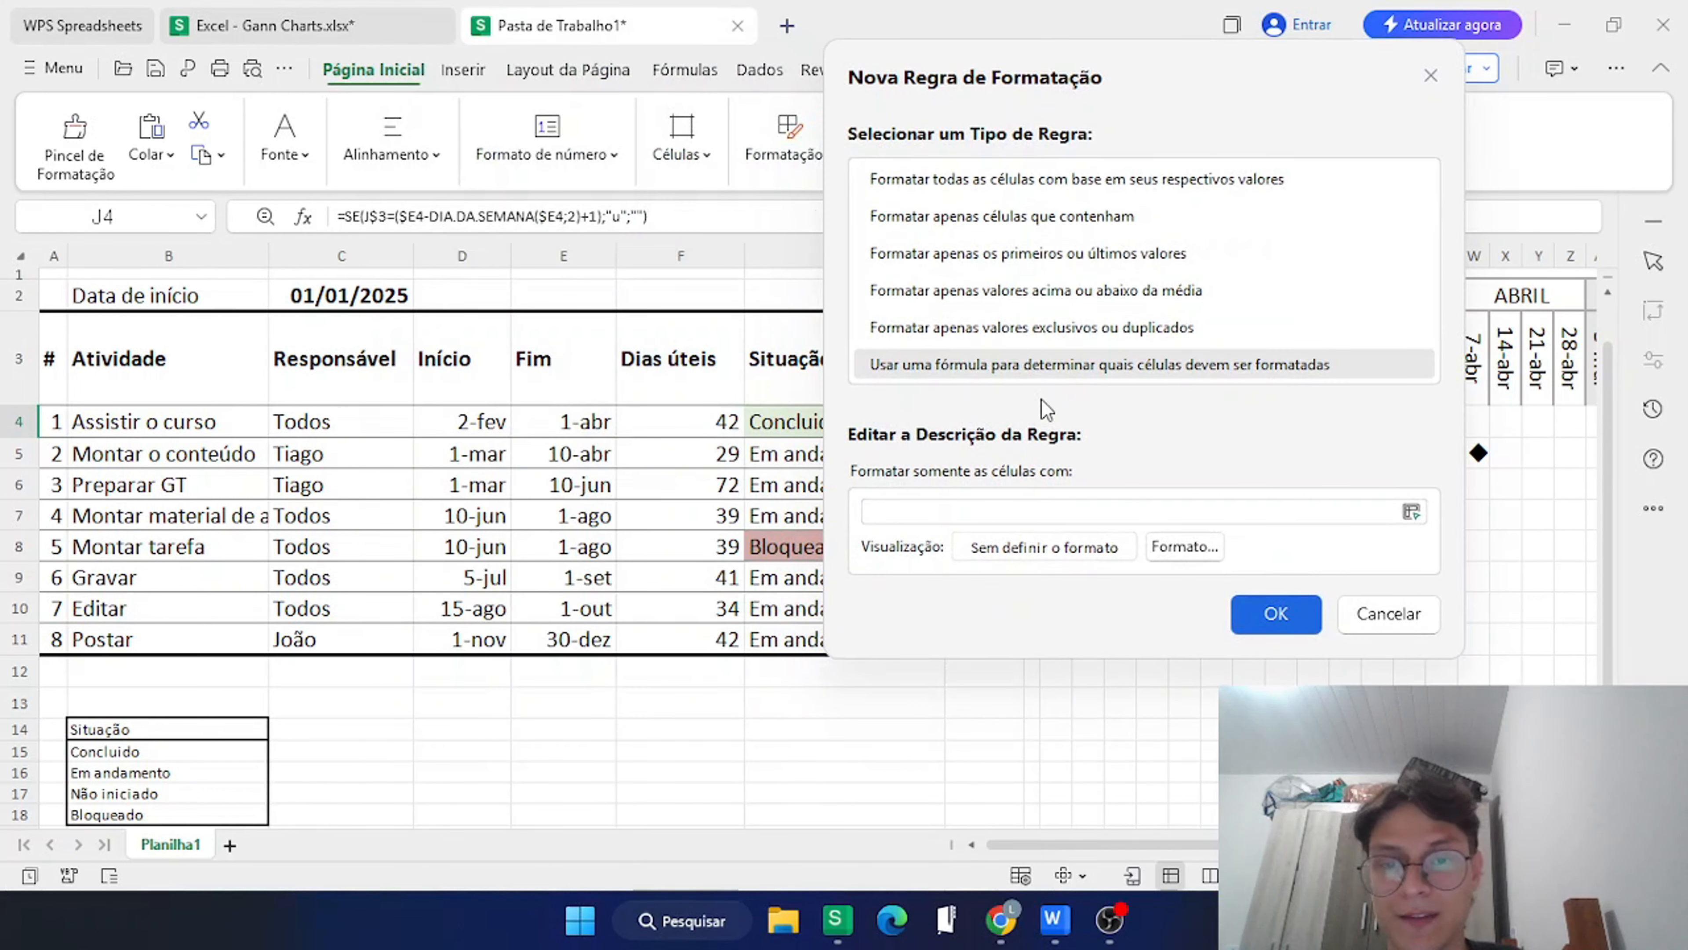
Begin the rule's formula with =e($J$3<, using the first week's date in J3 as the value to compare.
click(1017, 502)
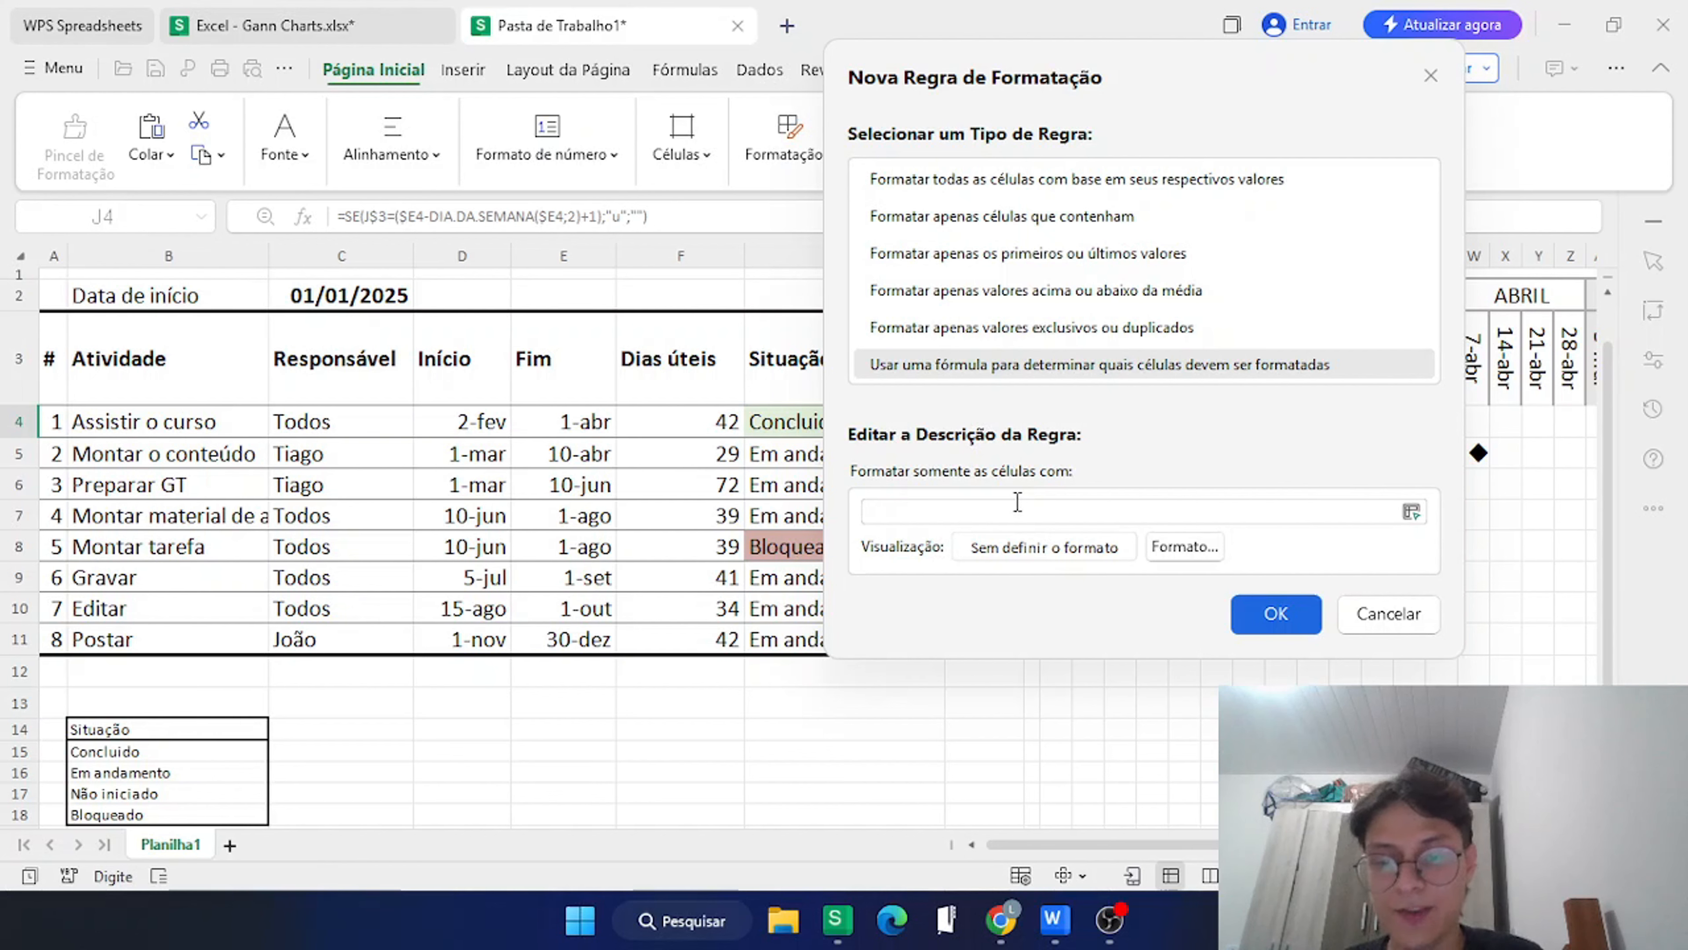
text(=e)
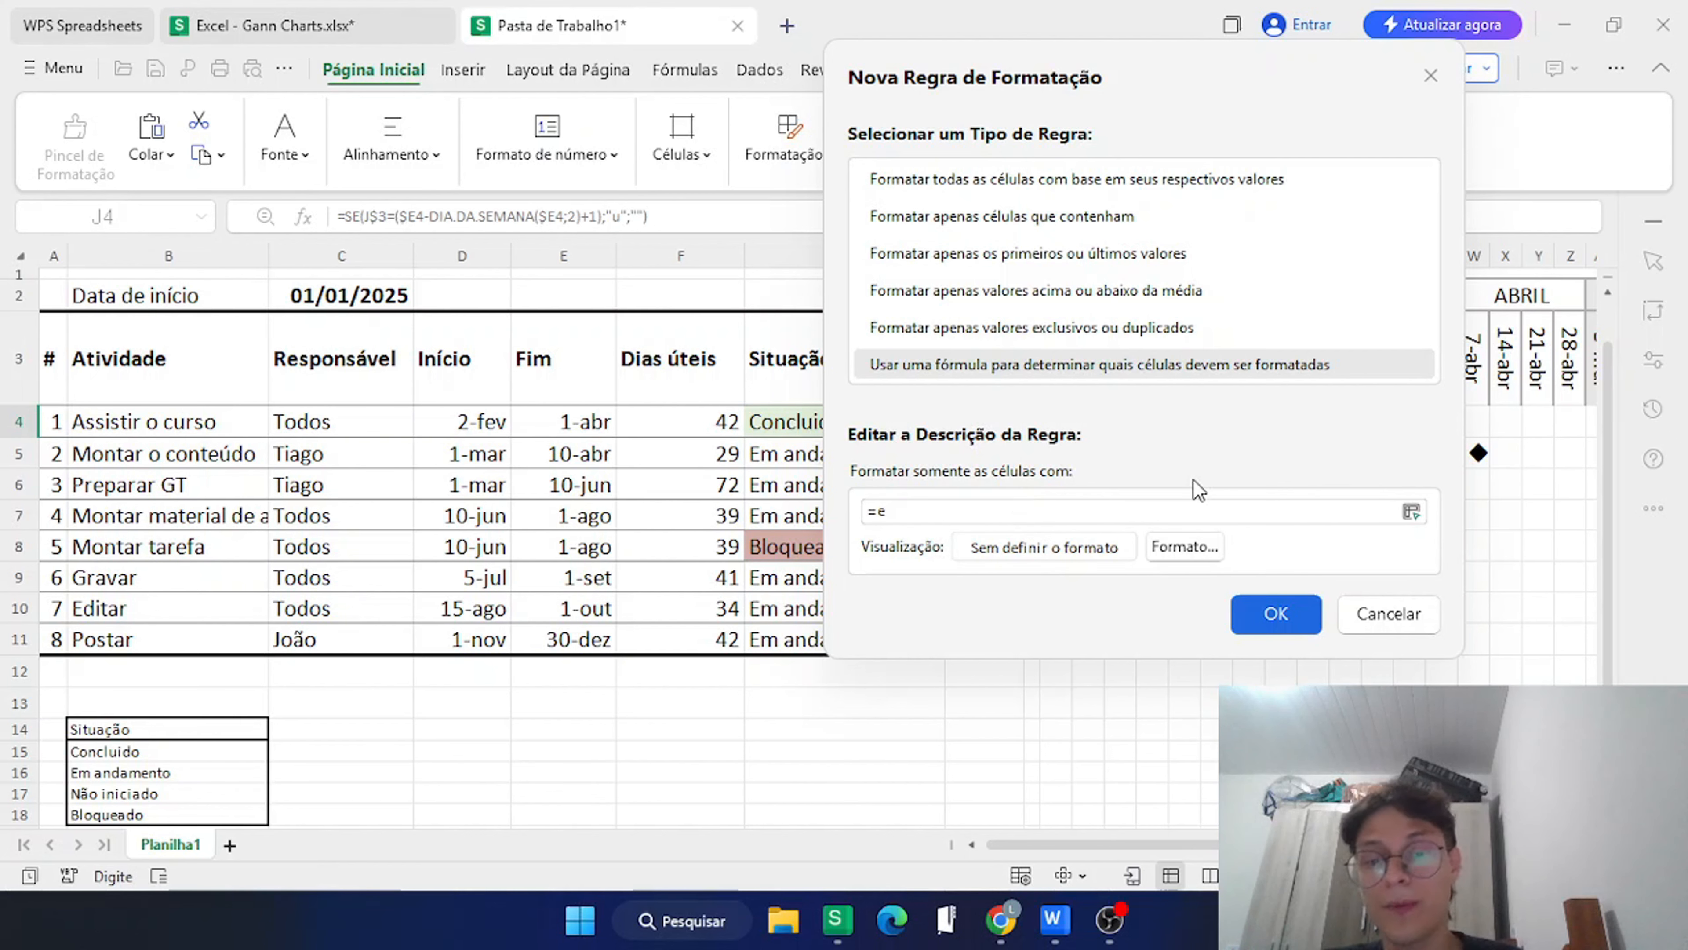
drag(884, 75, 937, 346)
text(()
click(741, 326)
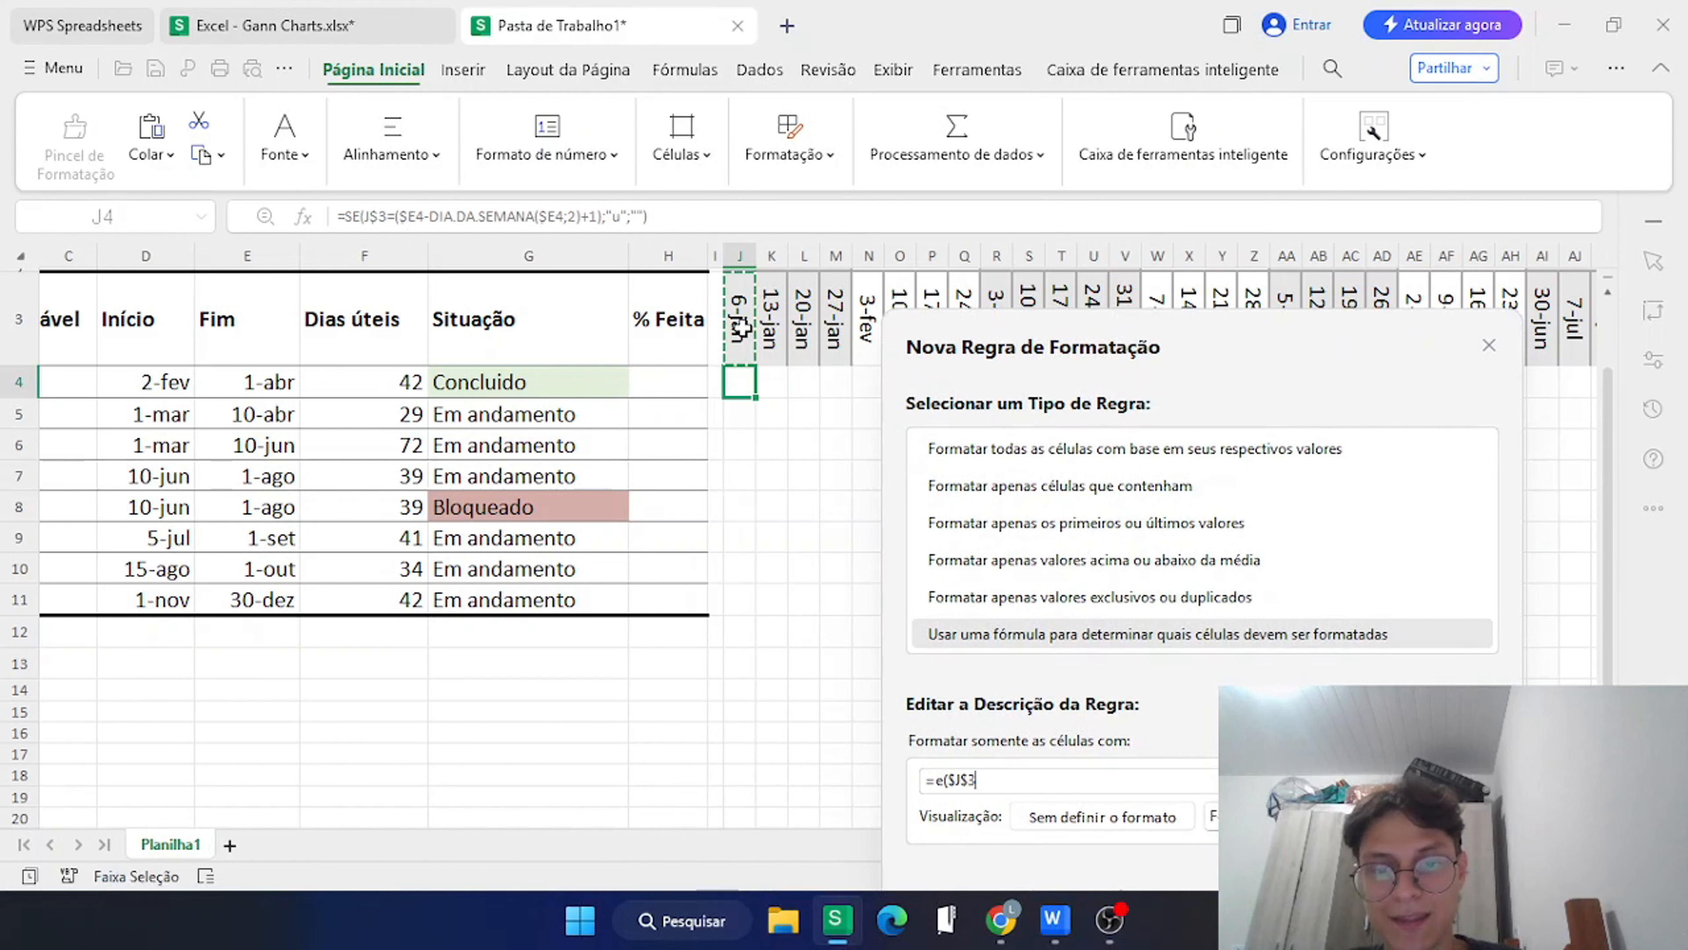
text(<)
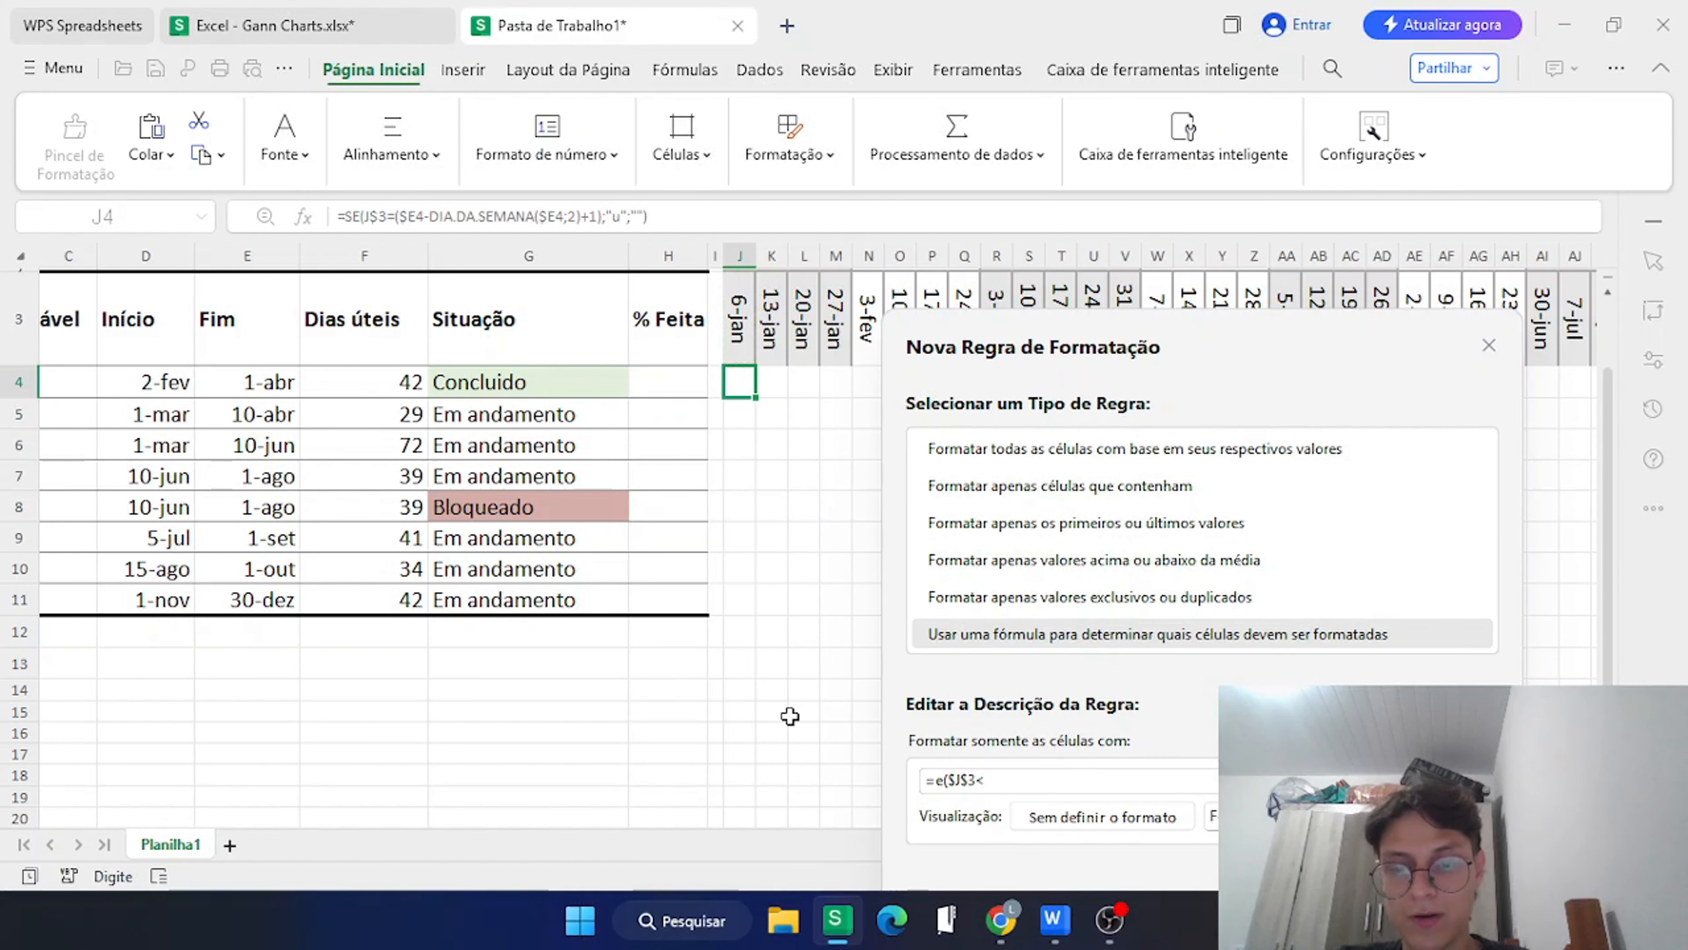
Complete the first condition of the new rule's formula as $J$3<=$E$4.
text(=)
scroll(753, 702, left, 2)
click(379, 386)
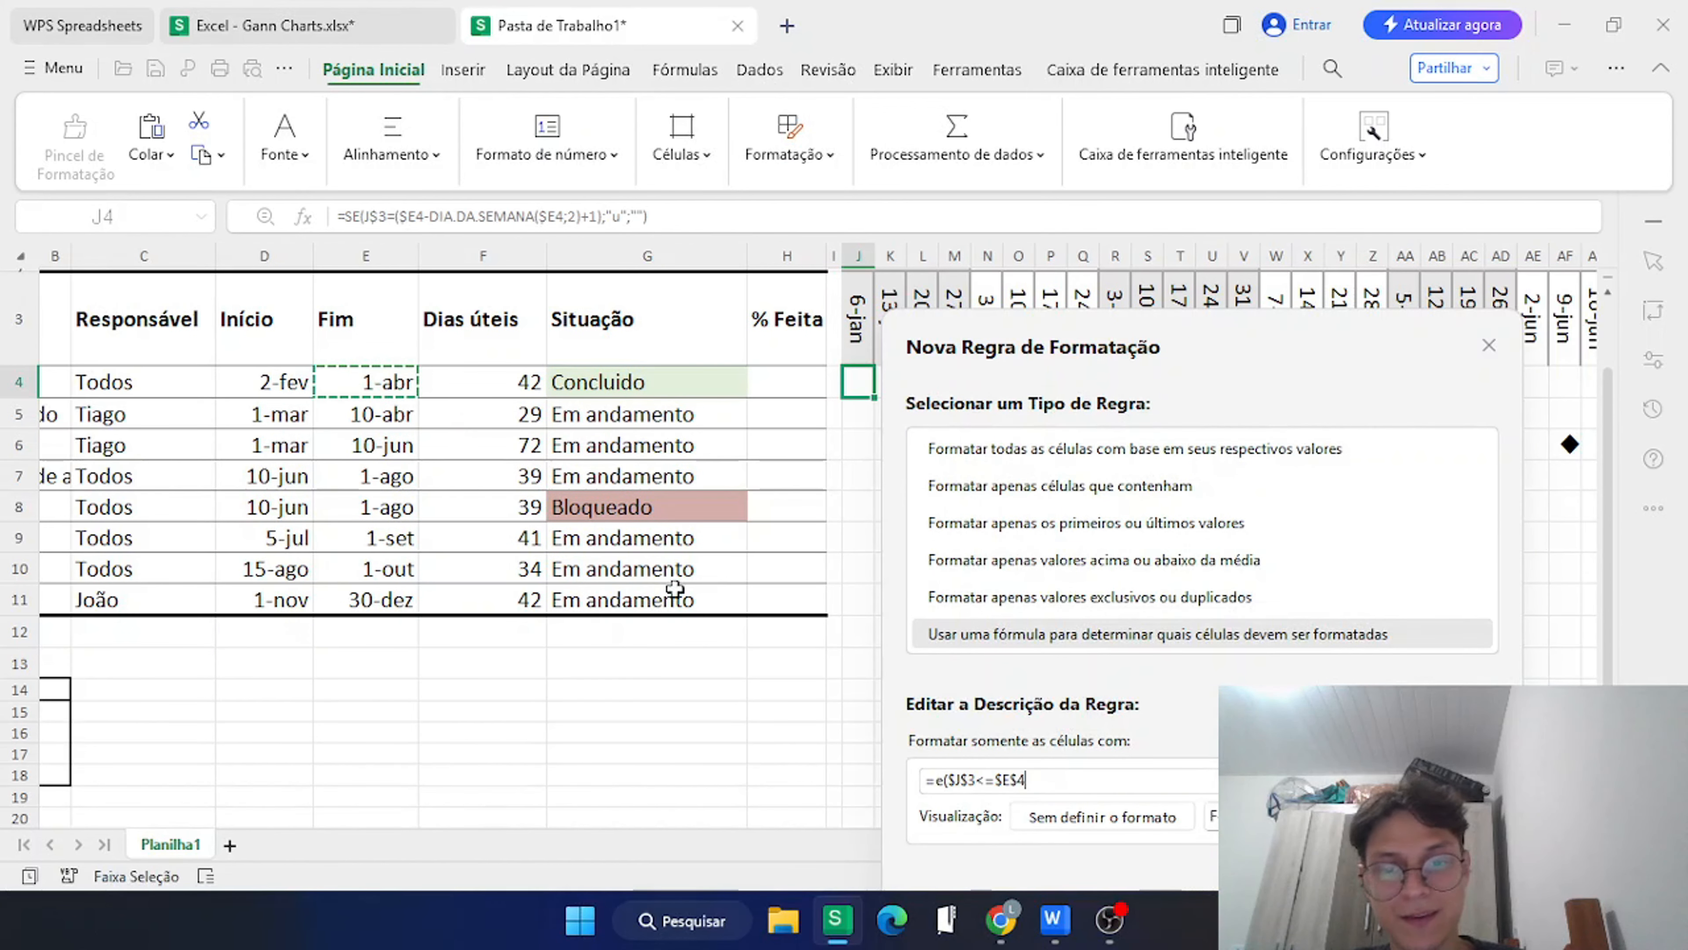
text(;)
Add the formula's second condition as $J$3>=$D$4-dia.da.semana($D$4;2)+1 and close the function.
click(858, 324)
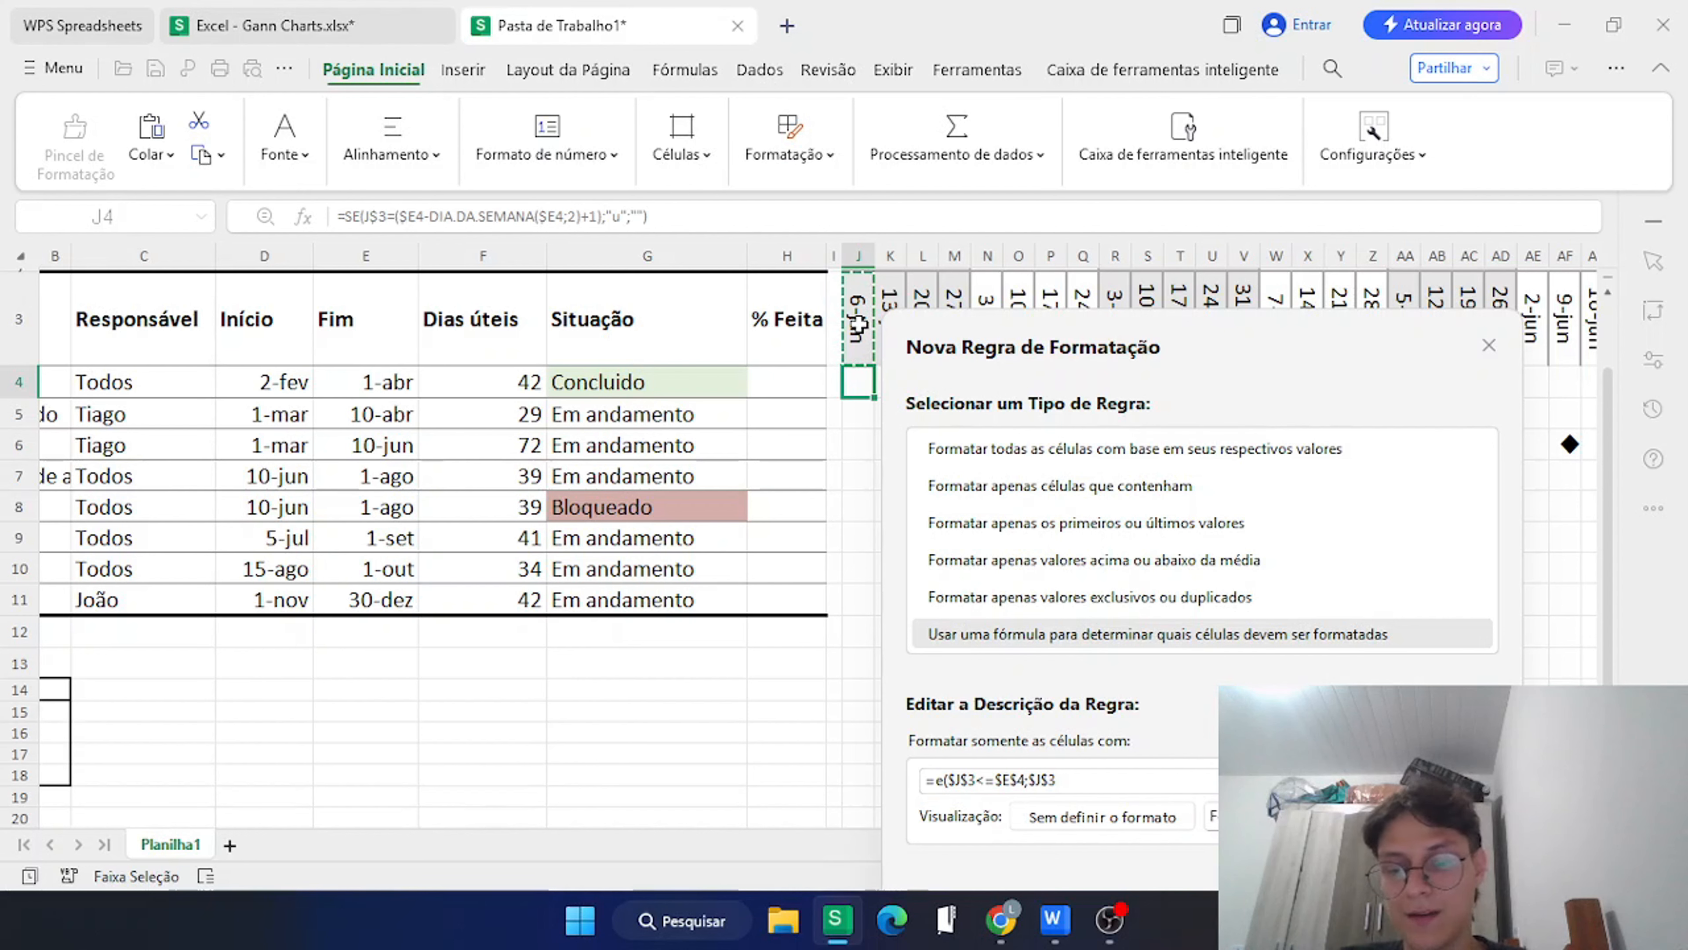
text(>=)
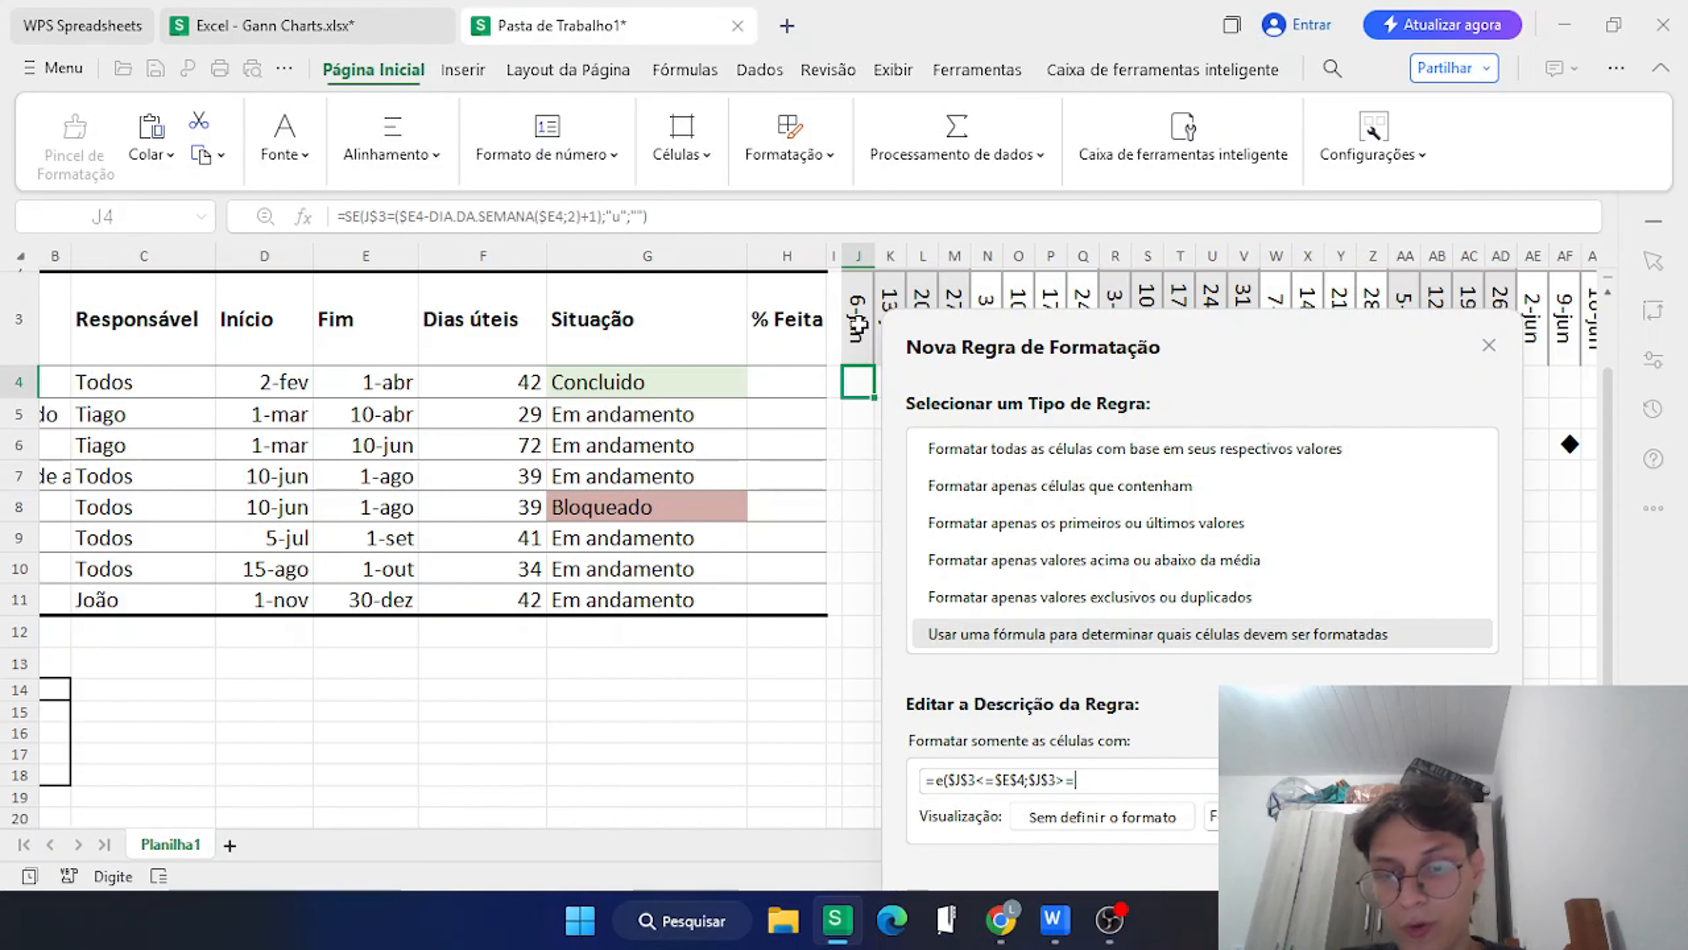
scroll(377, 384, left, 2)
click(377, 384)
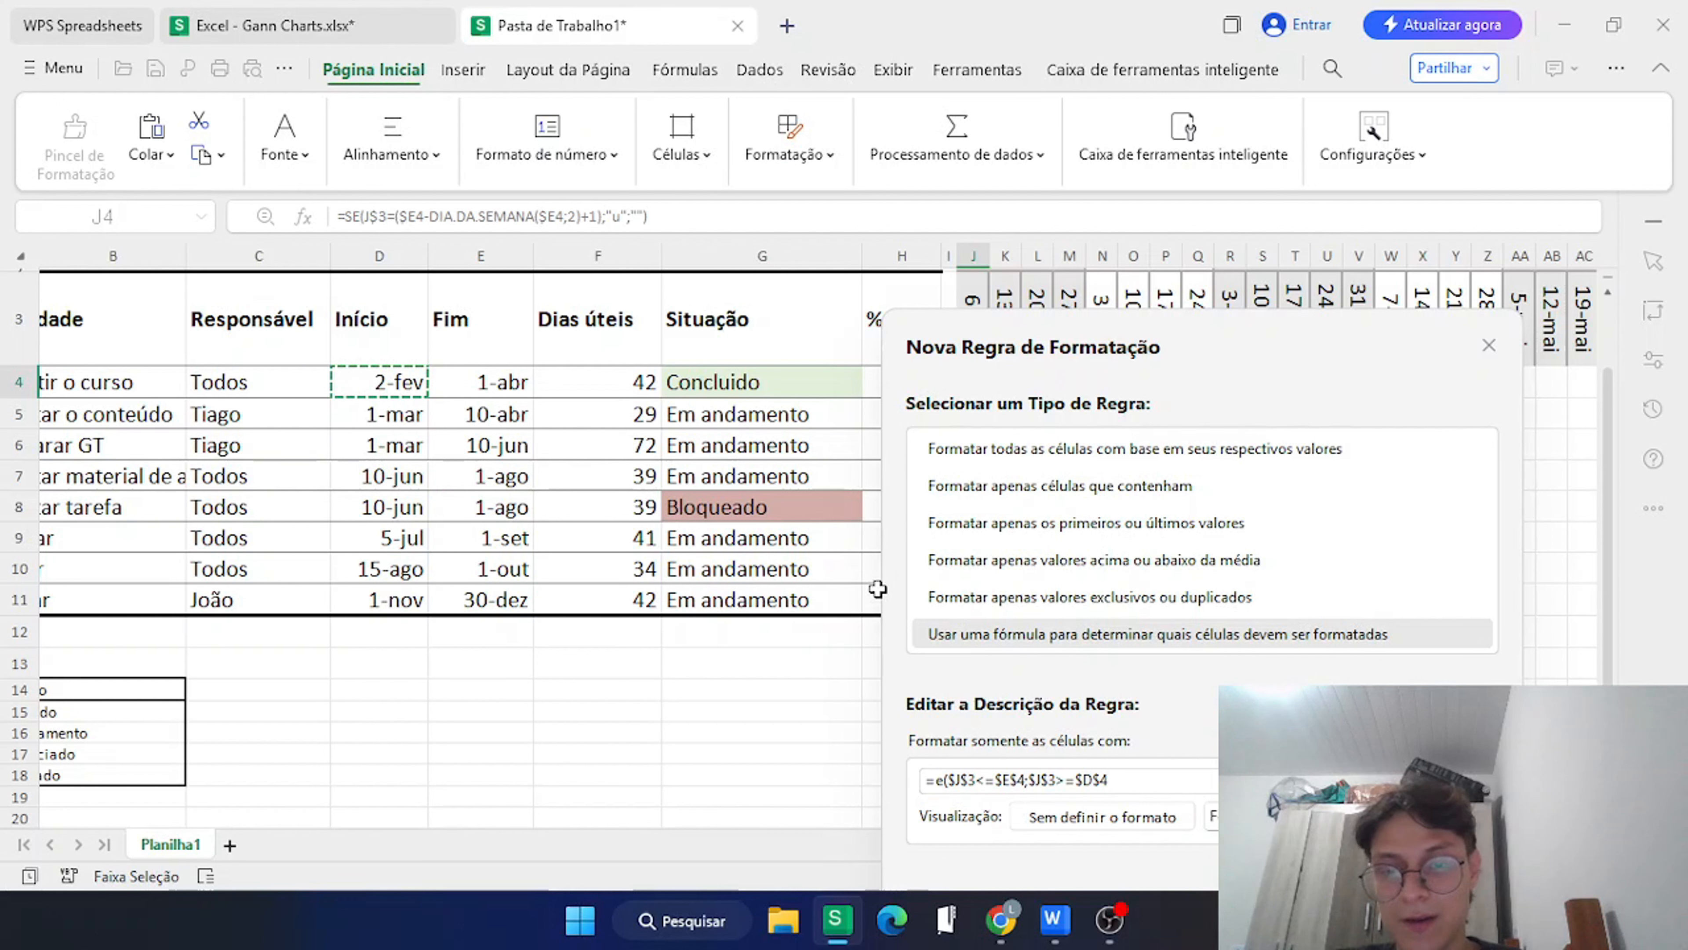
text(-dia)
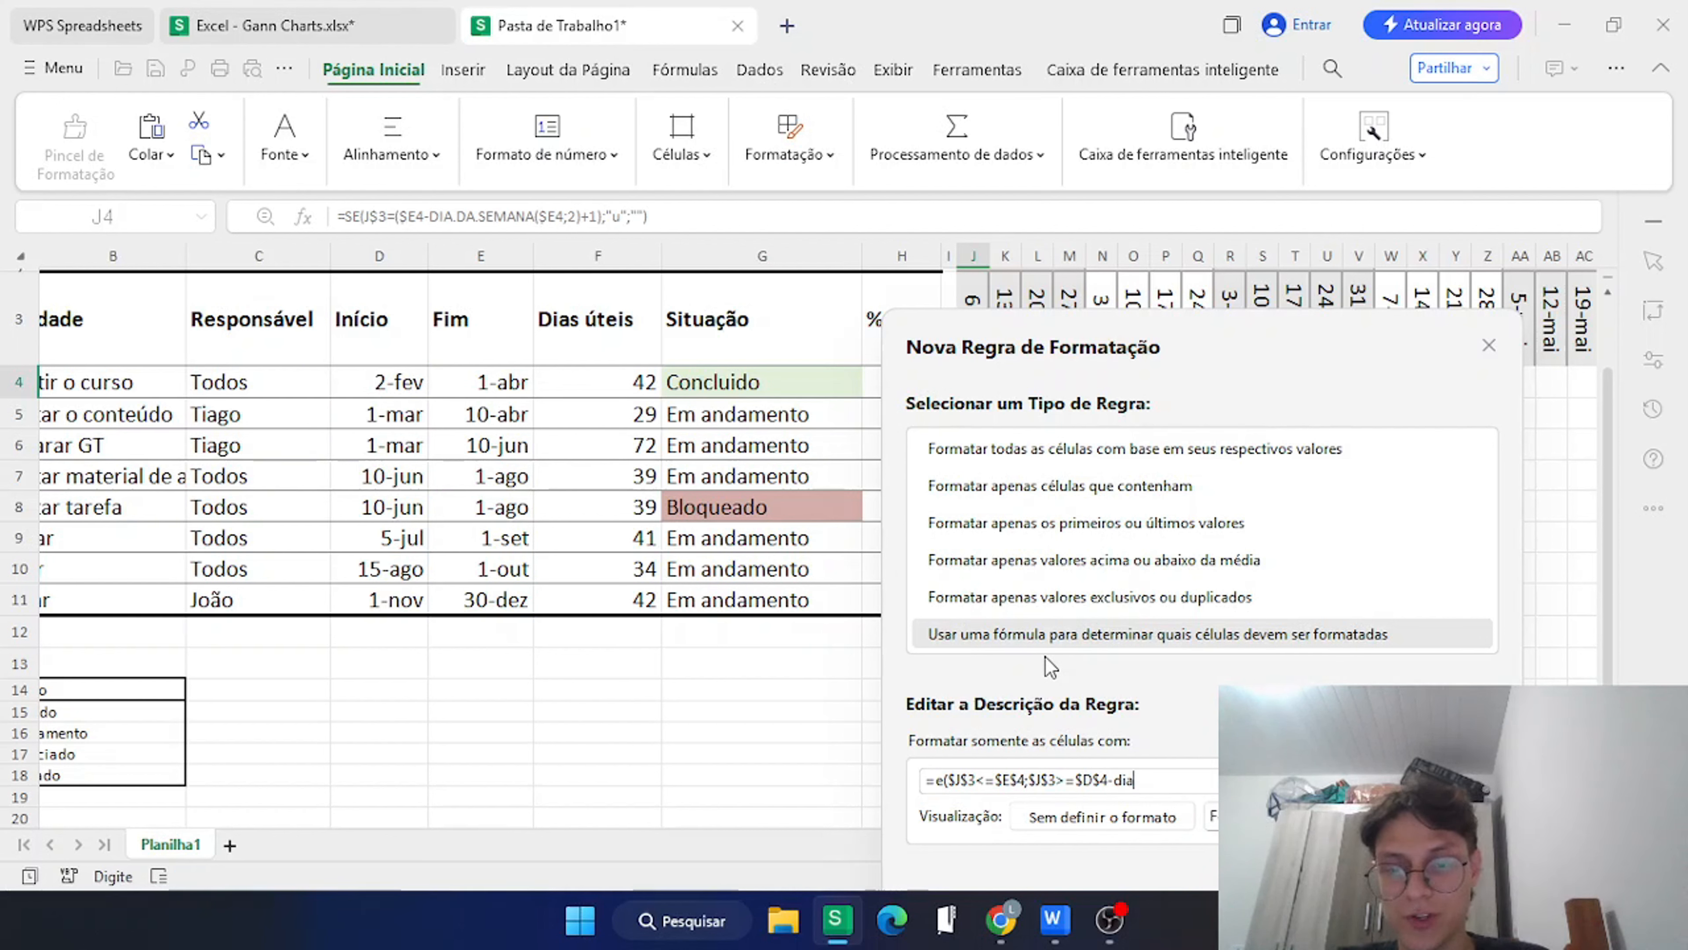
text(.da.semana)
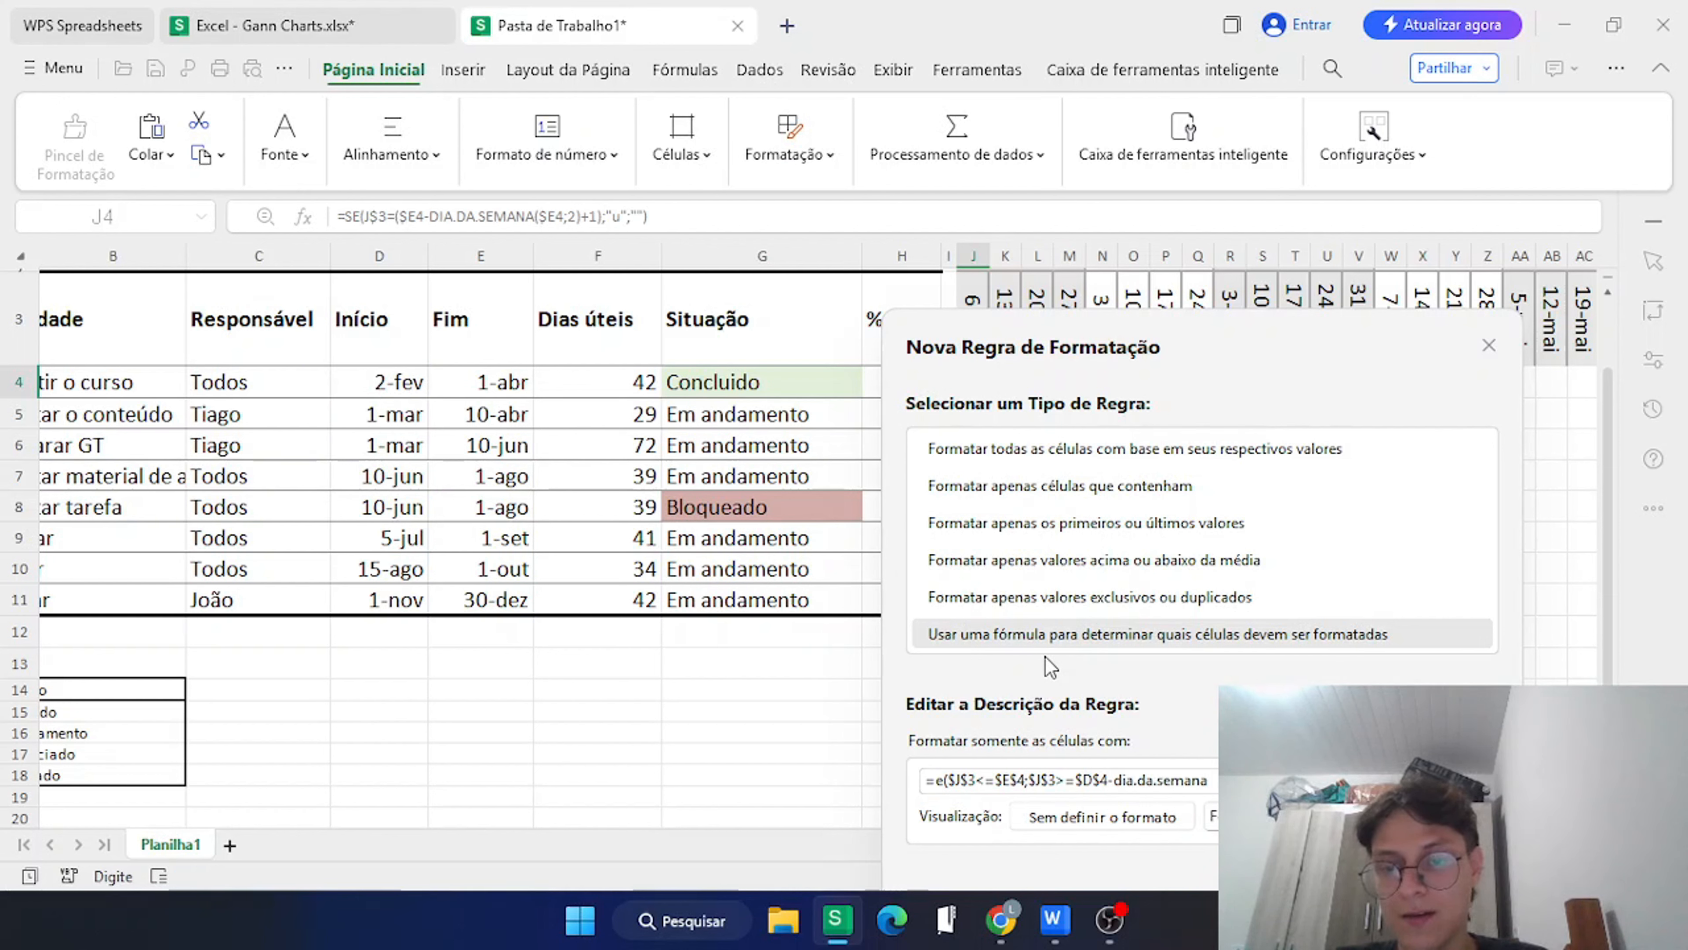
text(()
click(392, 384)
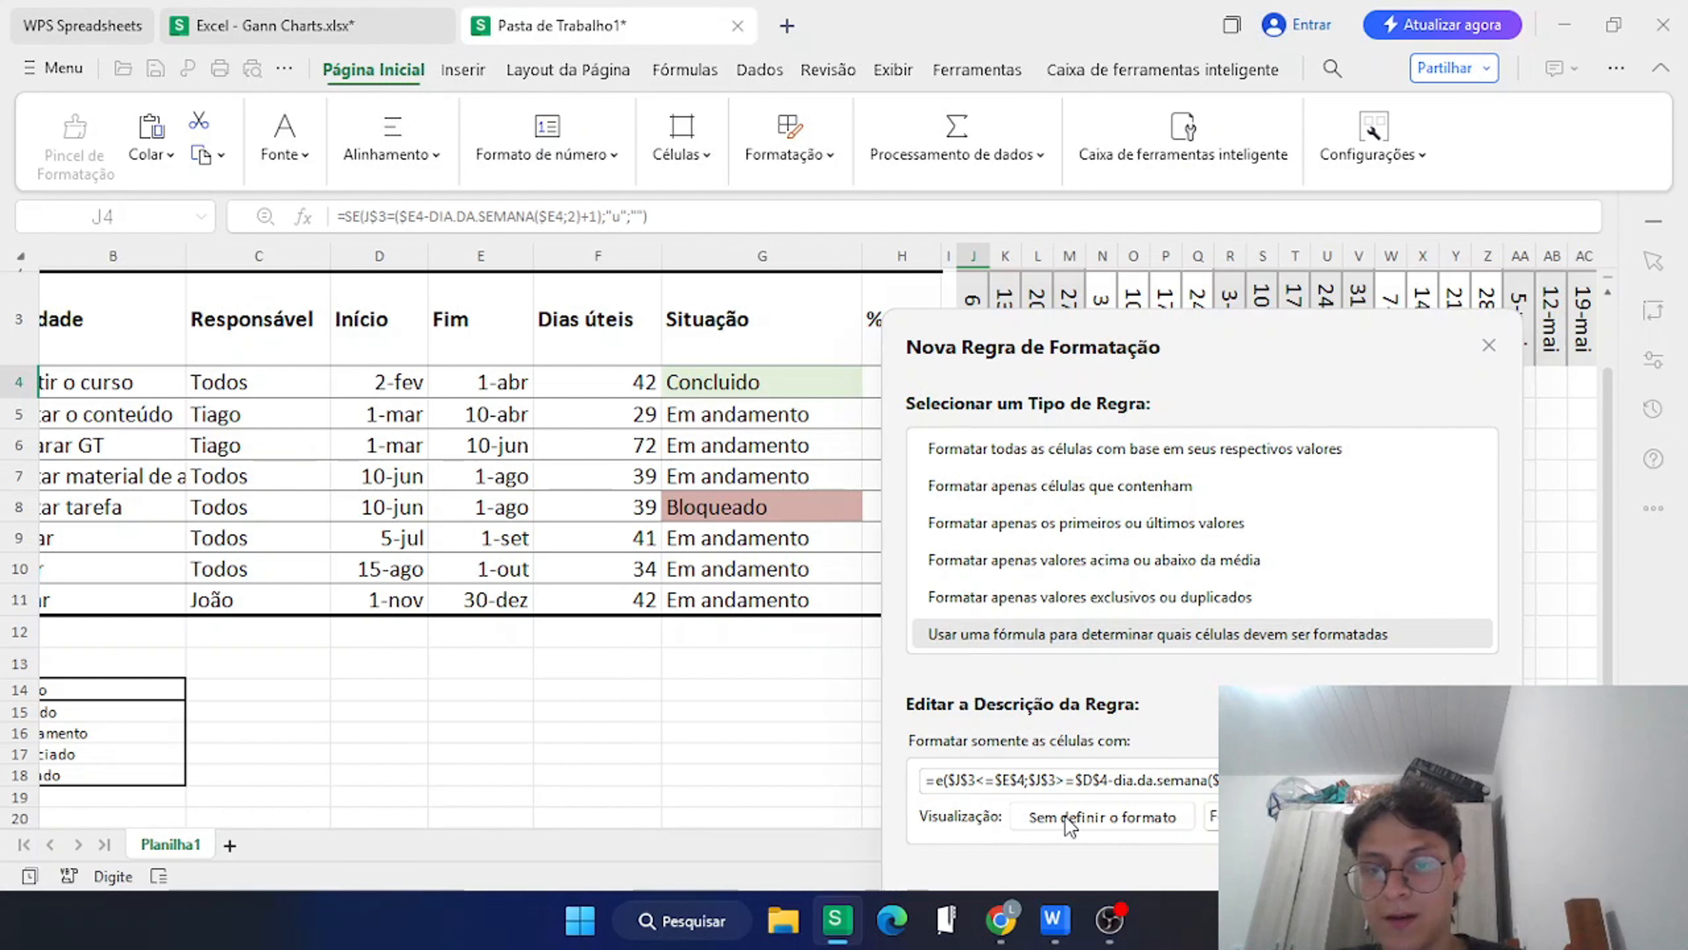
Set the new rule's format to a light green background fill.
drag(1109, 360, 1110, 259)
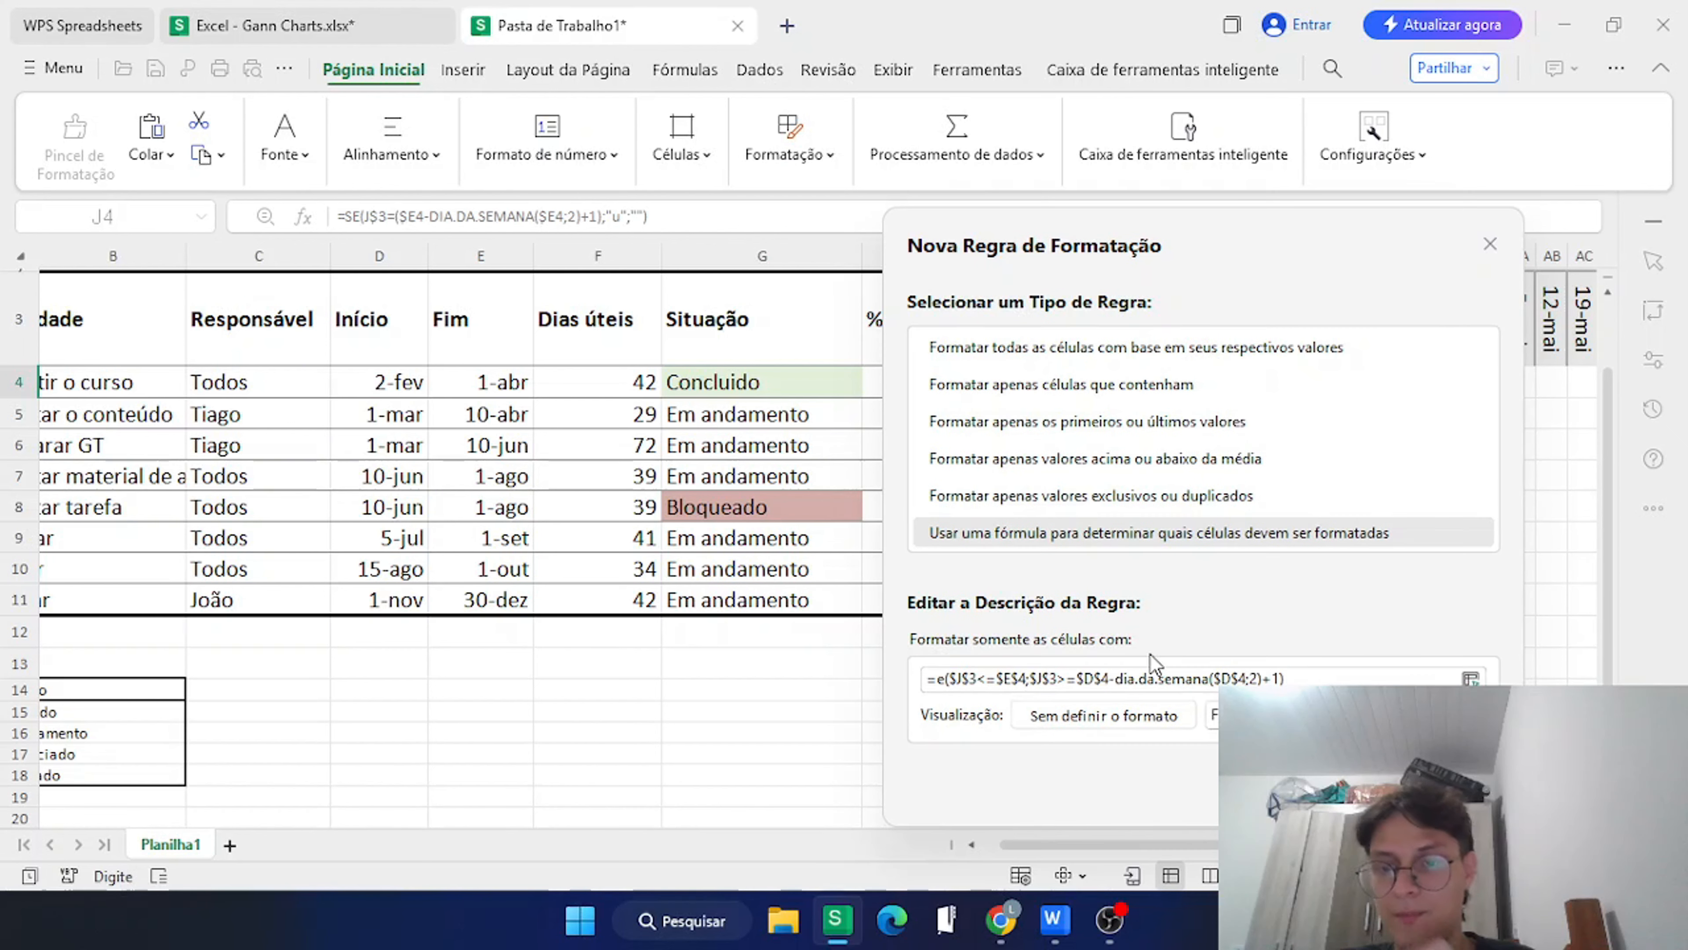
click(1226, 715)
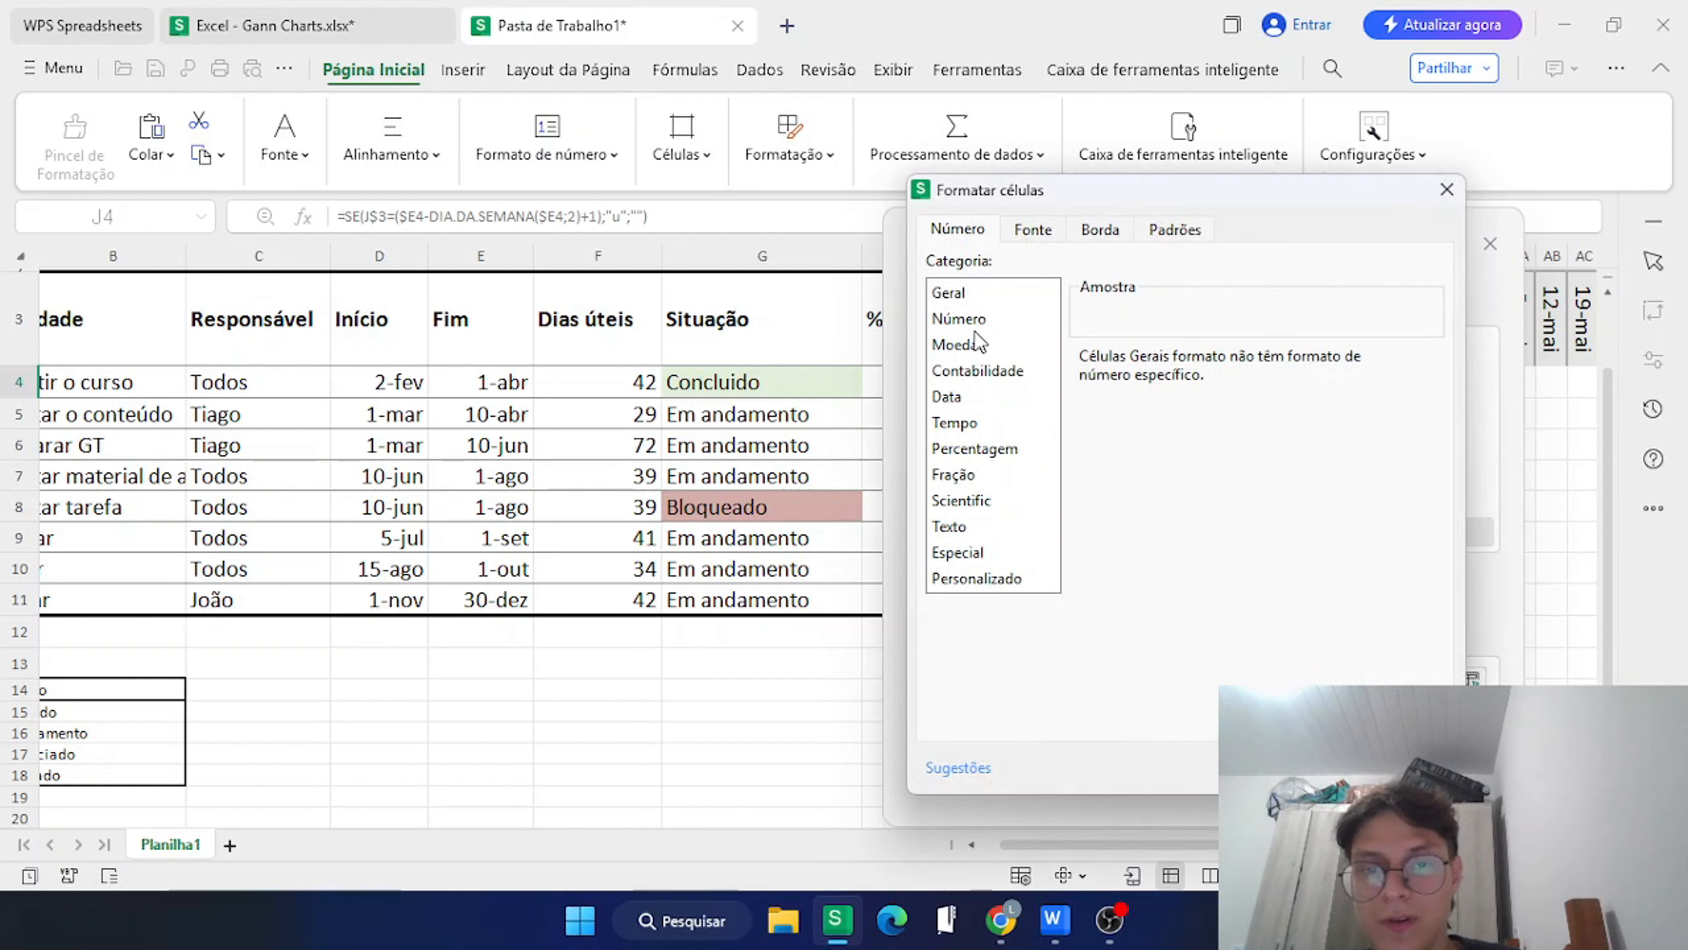
click(1171, 231)
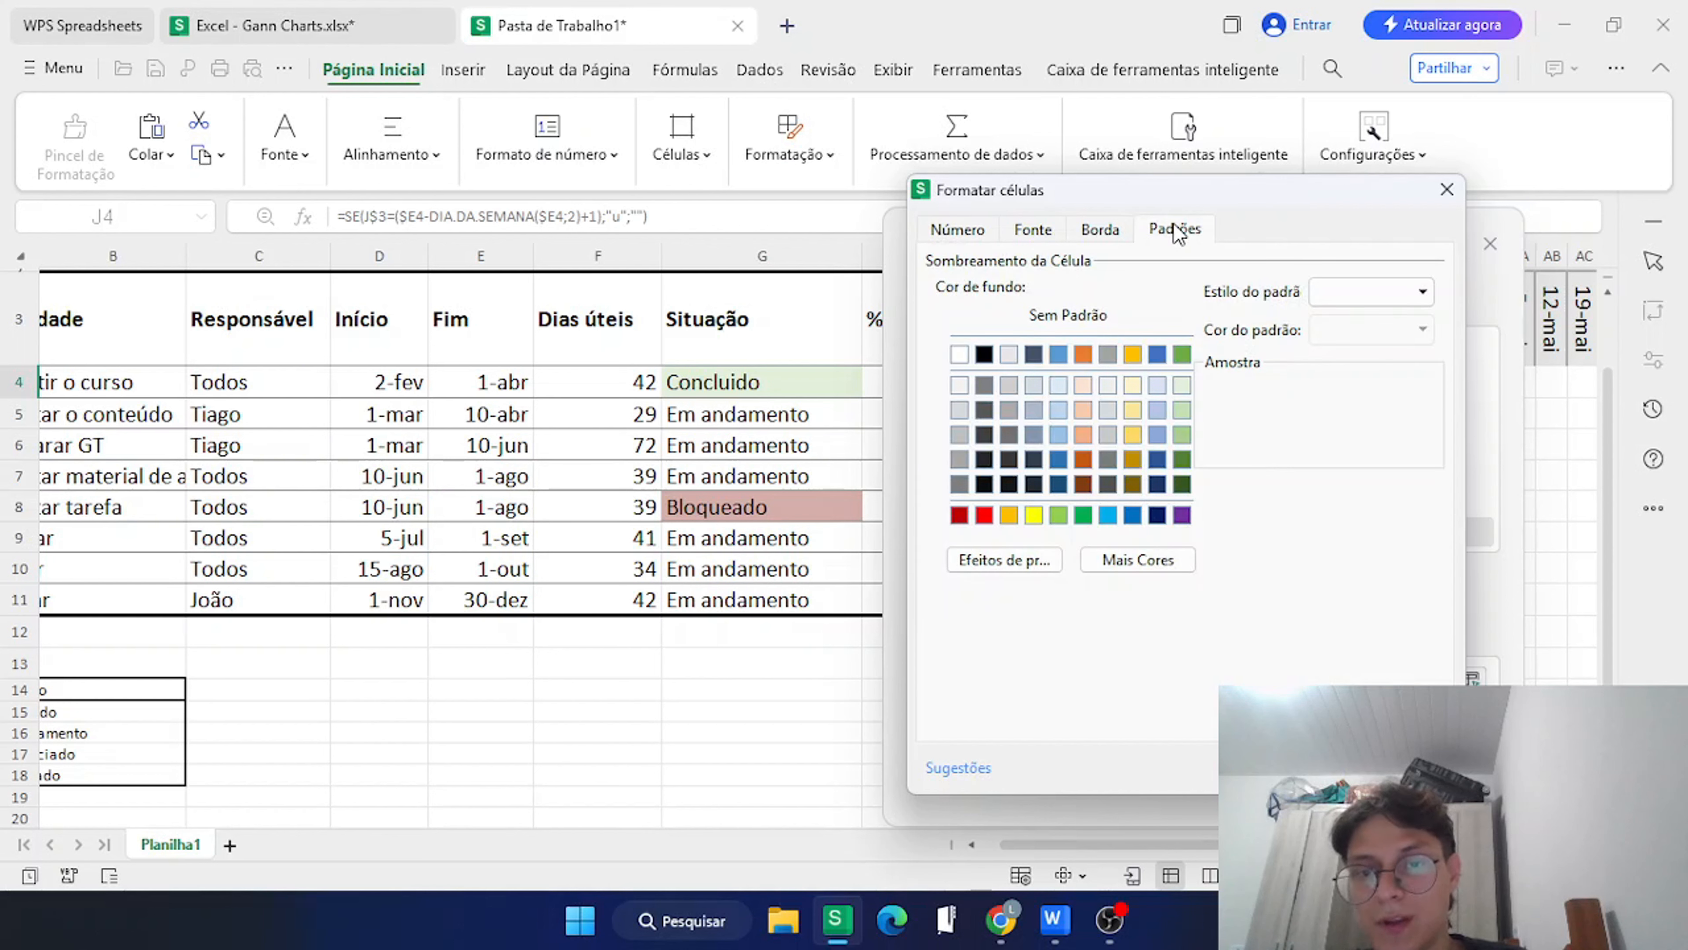
drag(1118, 190, 1130, 75)
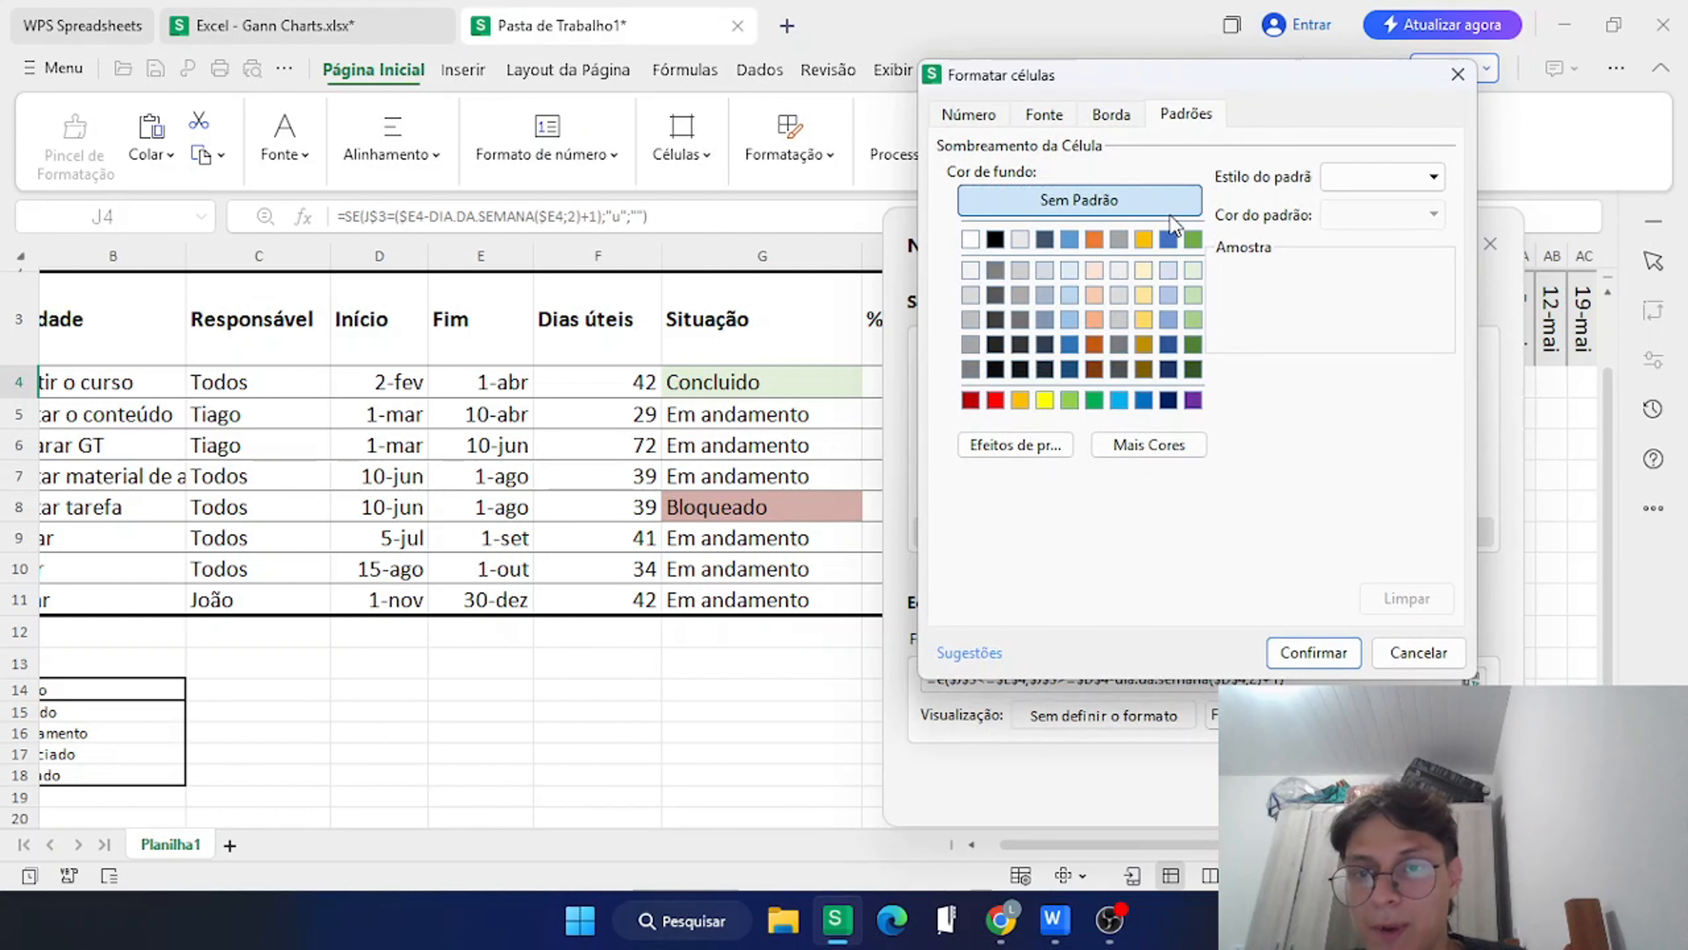
click(1191, 280)
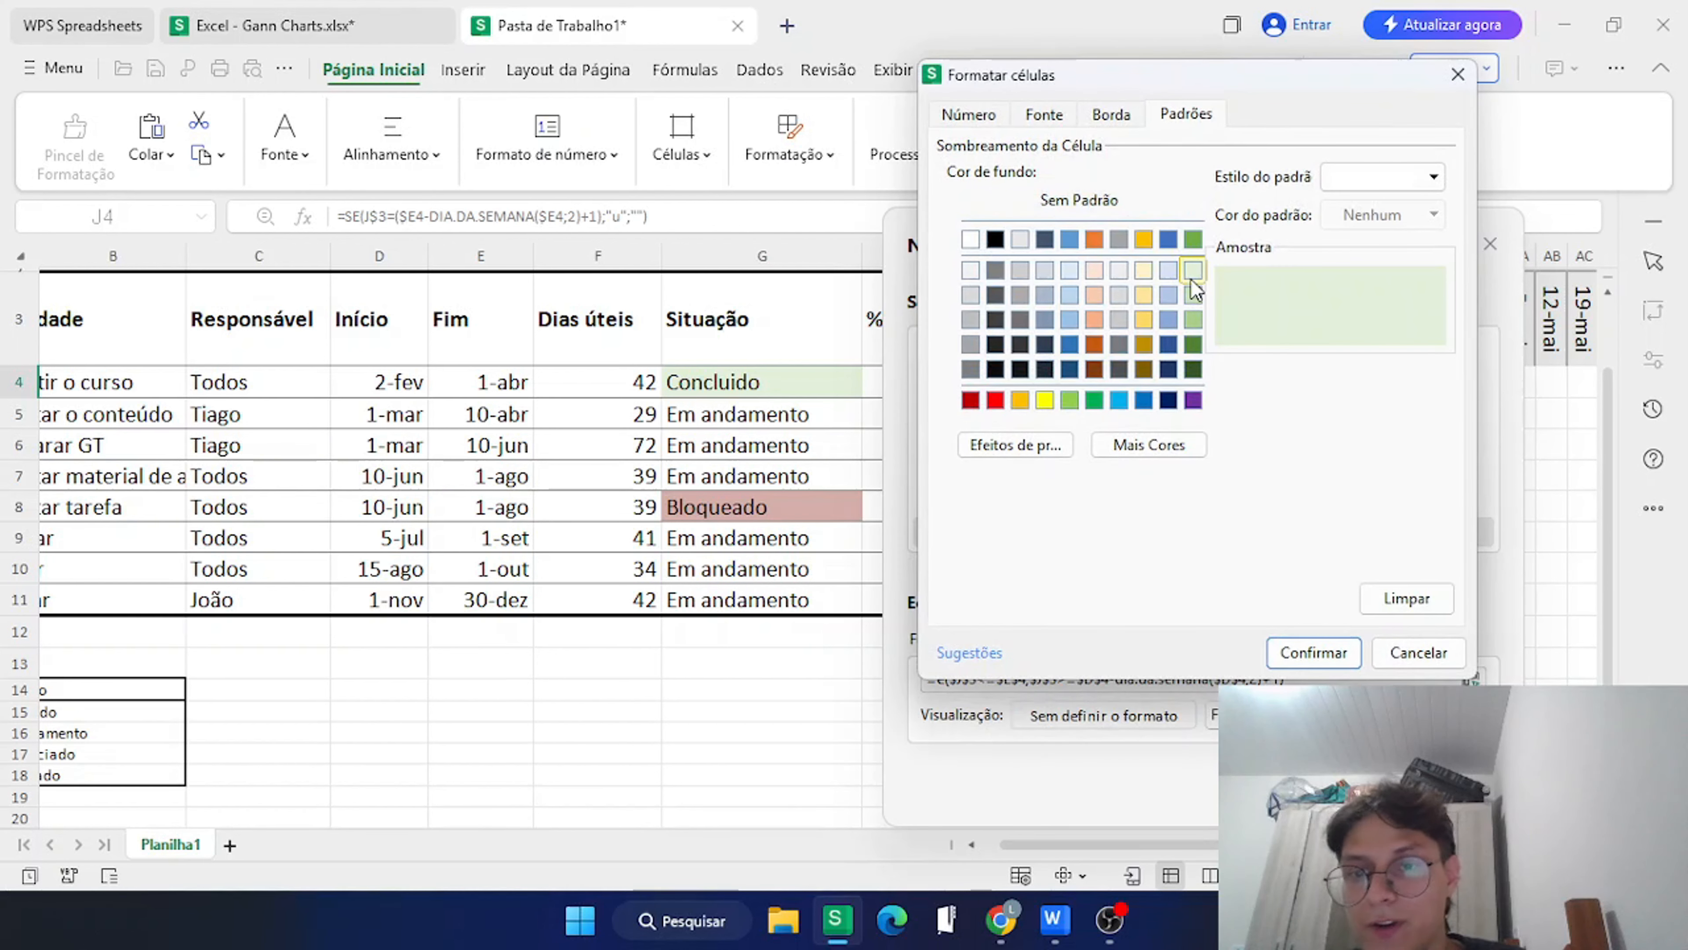
click(1296, 651)
Change the rule's references to mixed ones, =e(J$3<=$E4;J$3>=$D4-dia.da.semana($D4;2)+1), and save the rule.
click(958, 679)
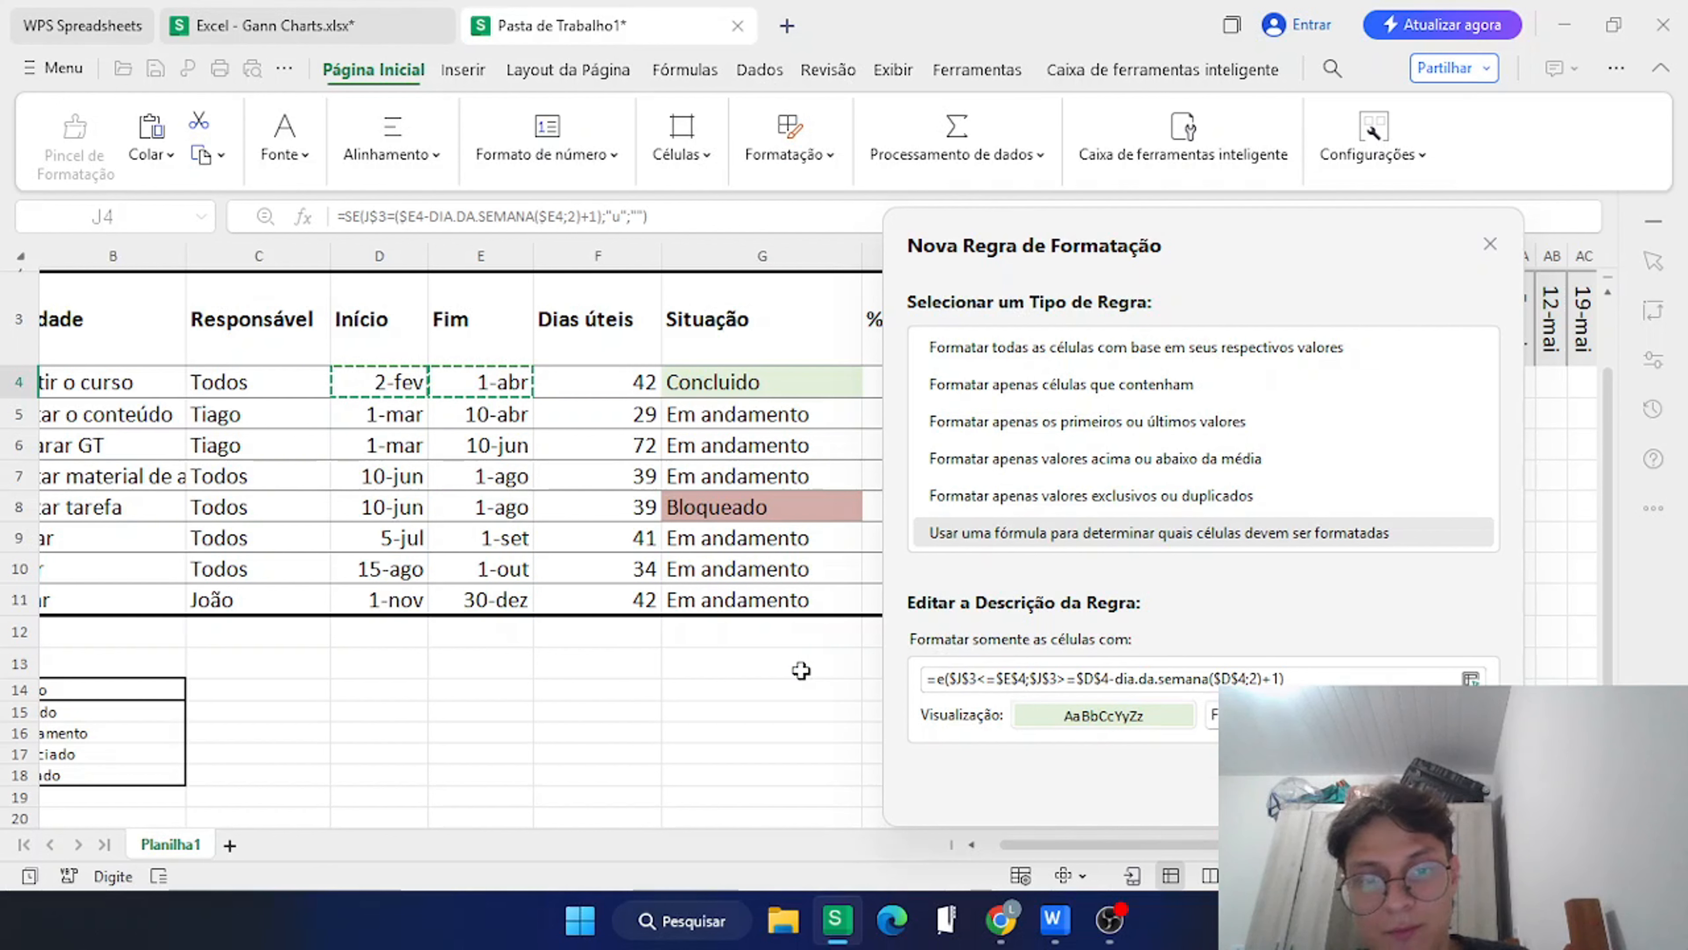
key(BackSpace)
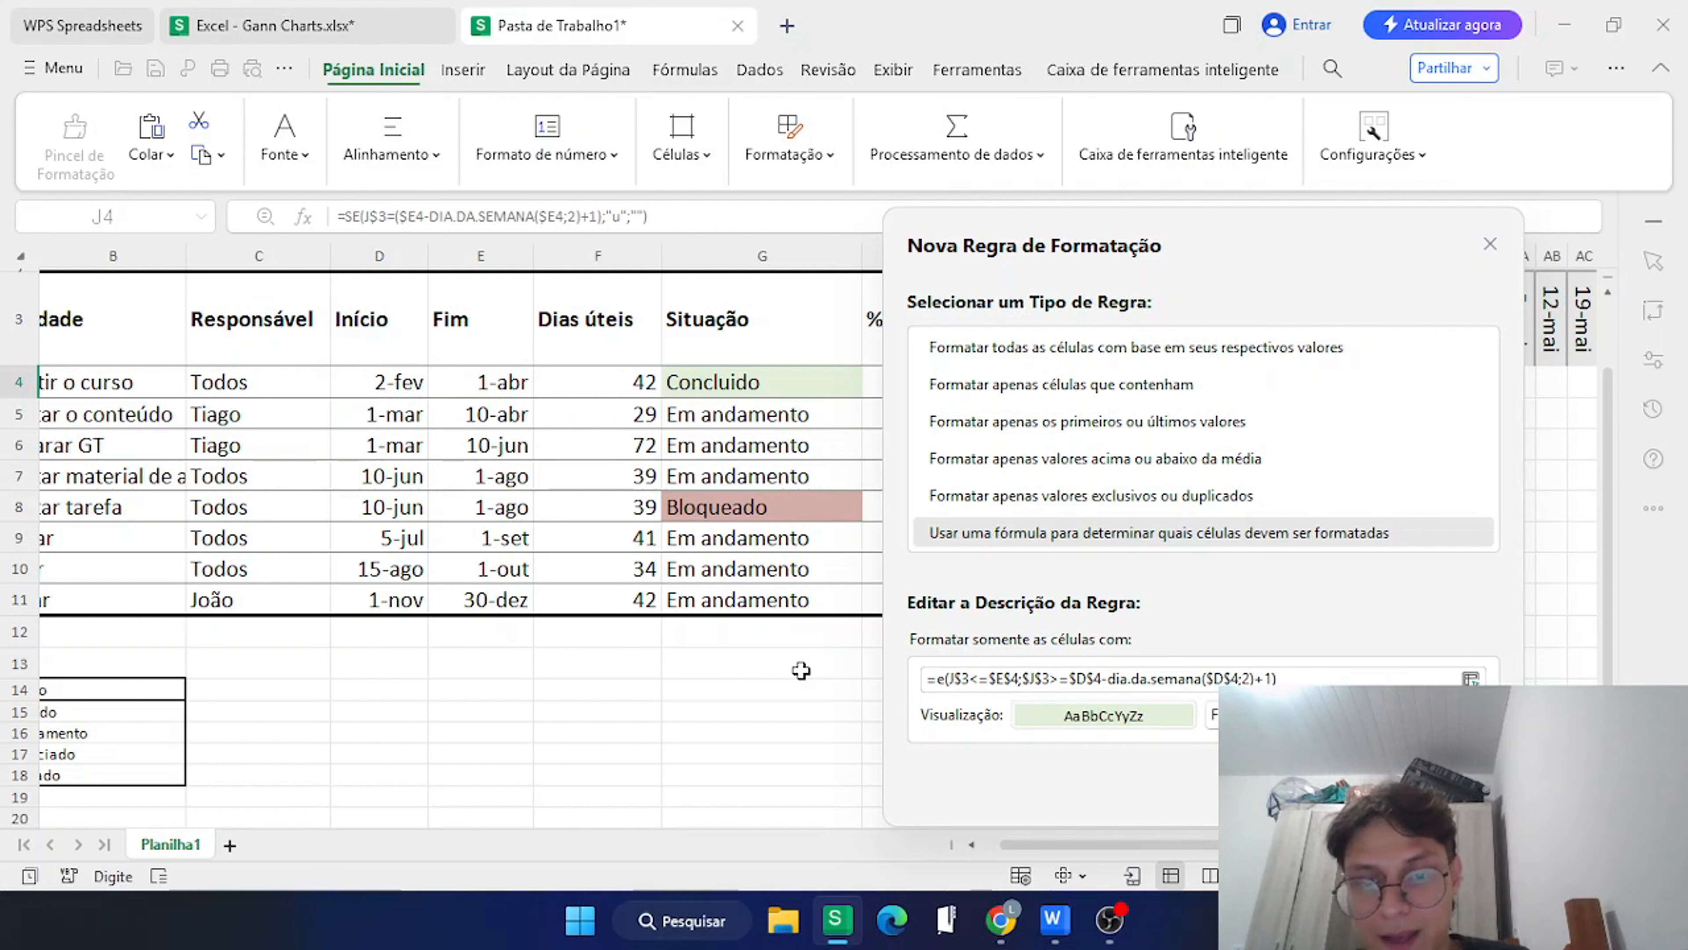
click(1010, 679)
key(BackSpace)
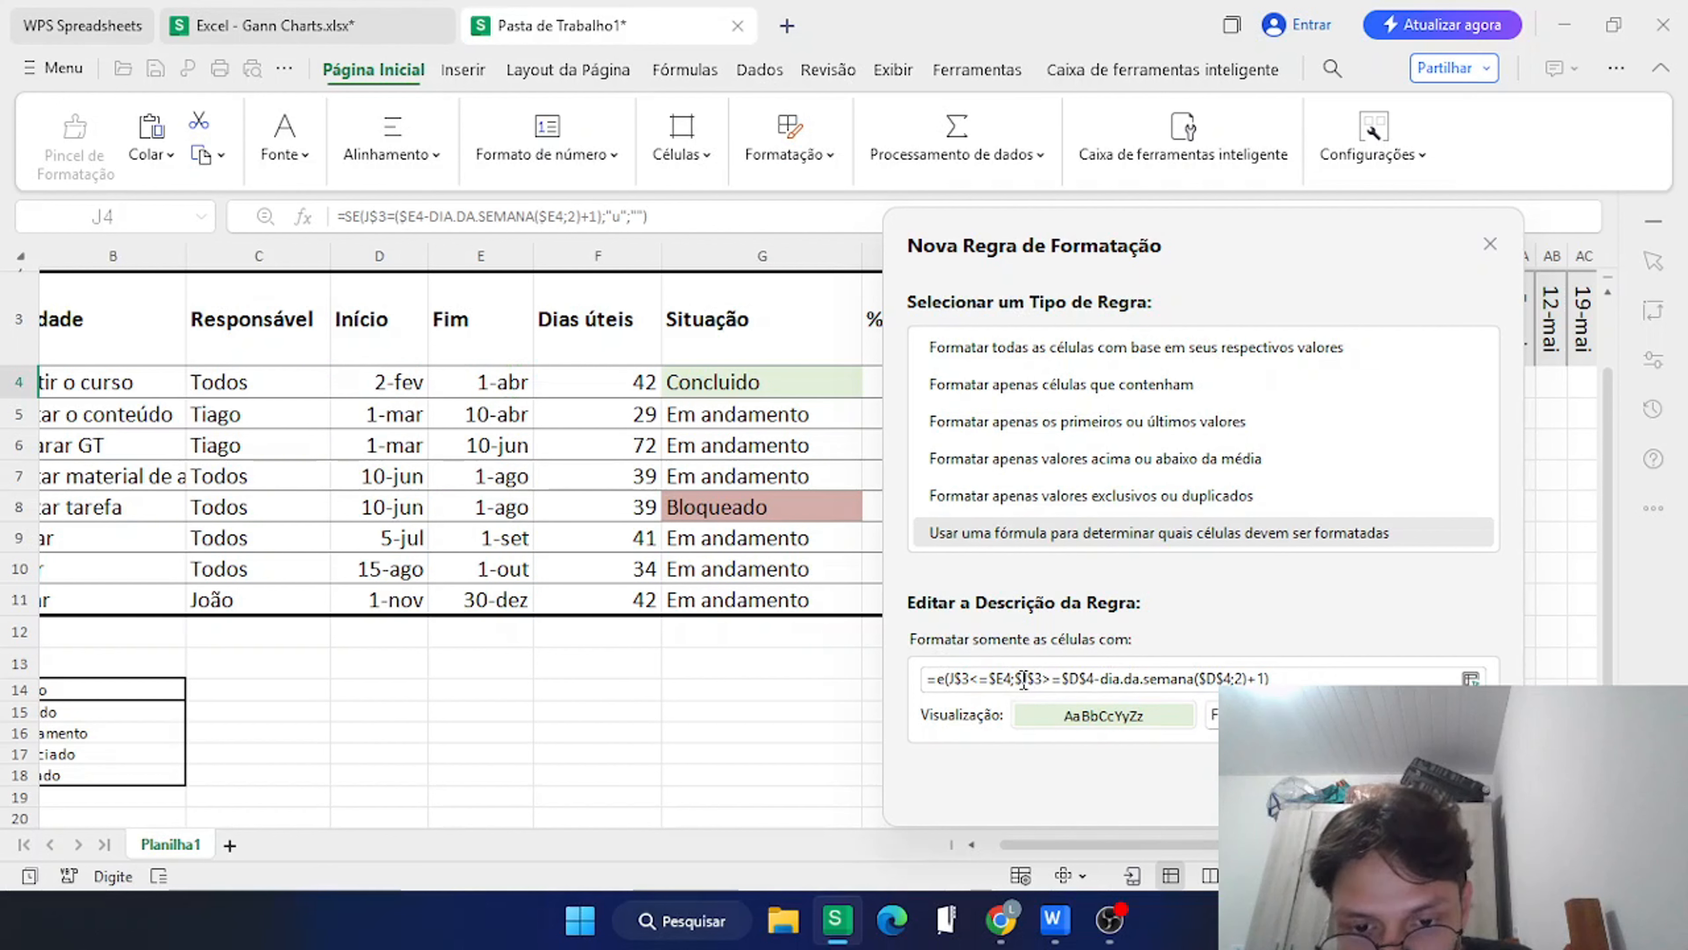
key(Right)
key(Right)
key(Delete)
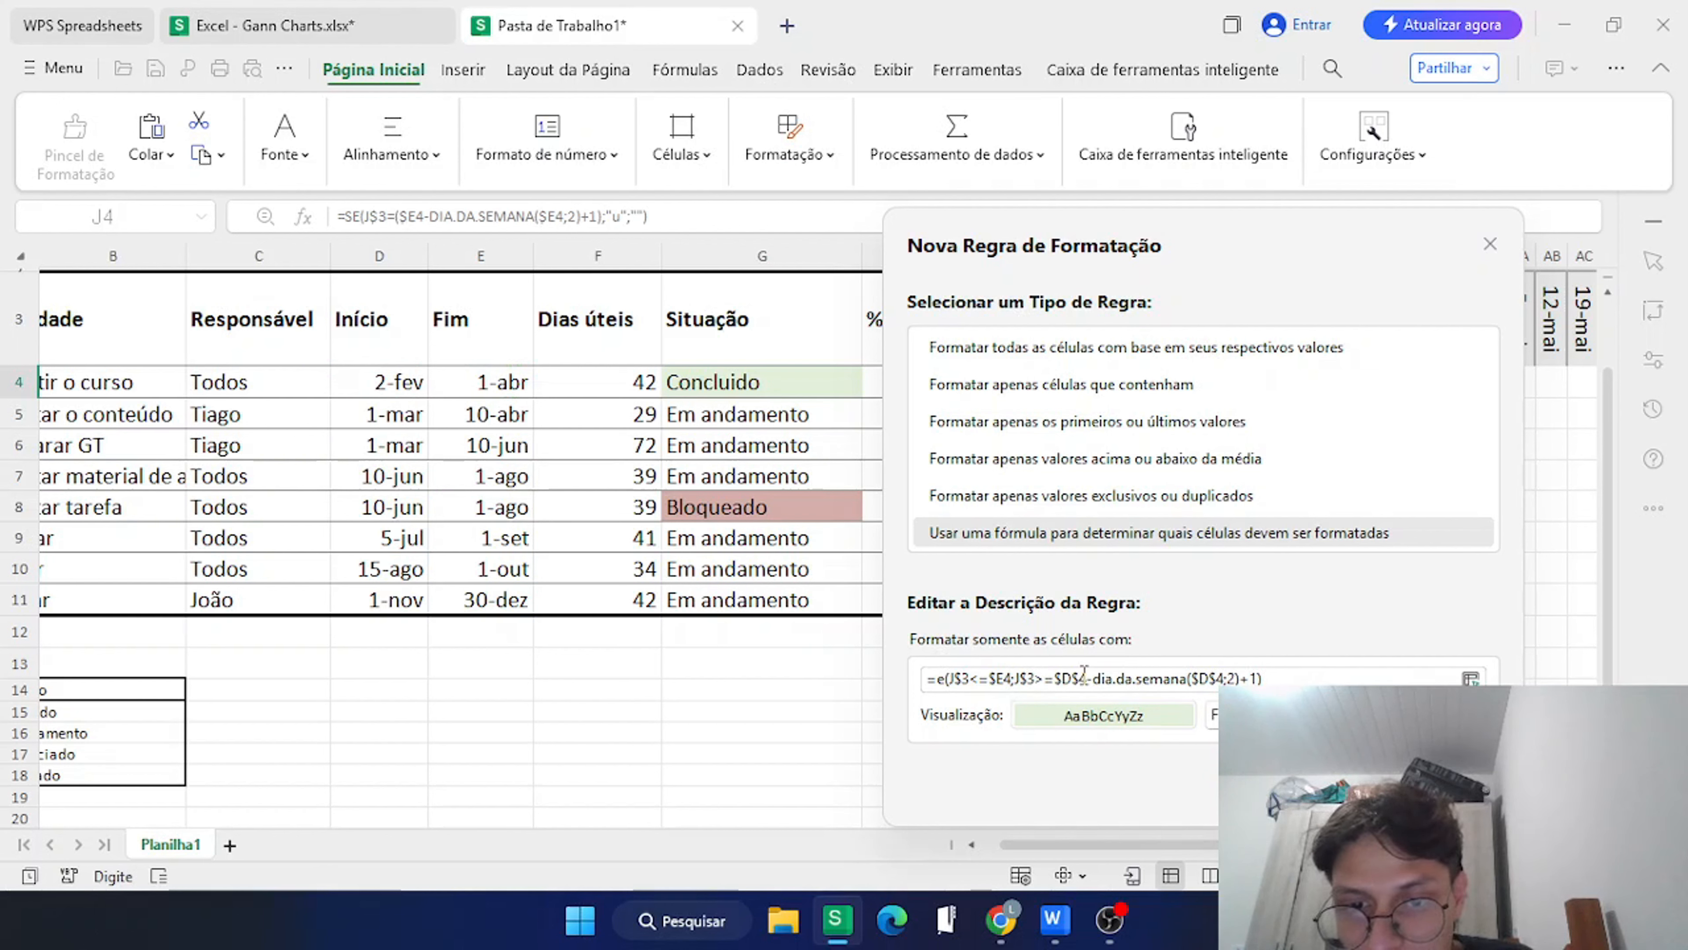
click(1079, 678)
key(BackSpace)
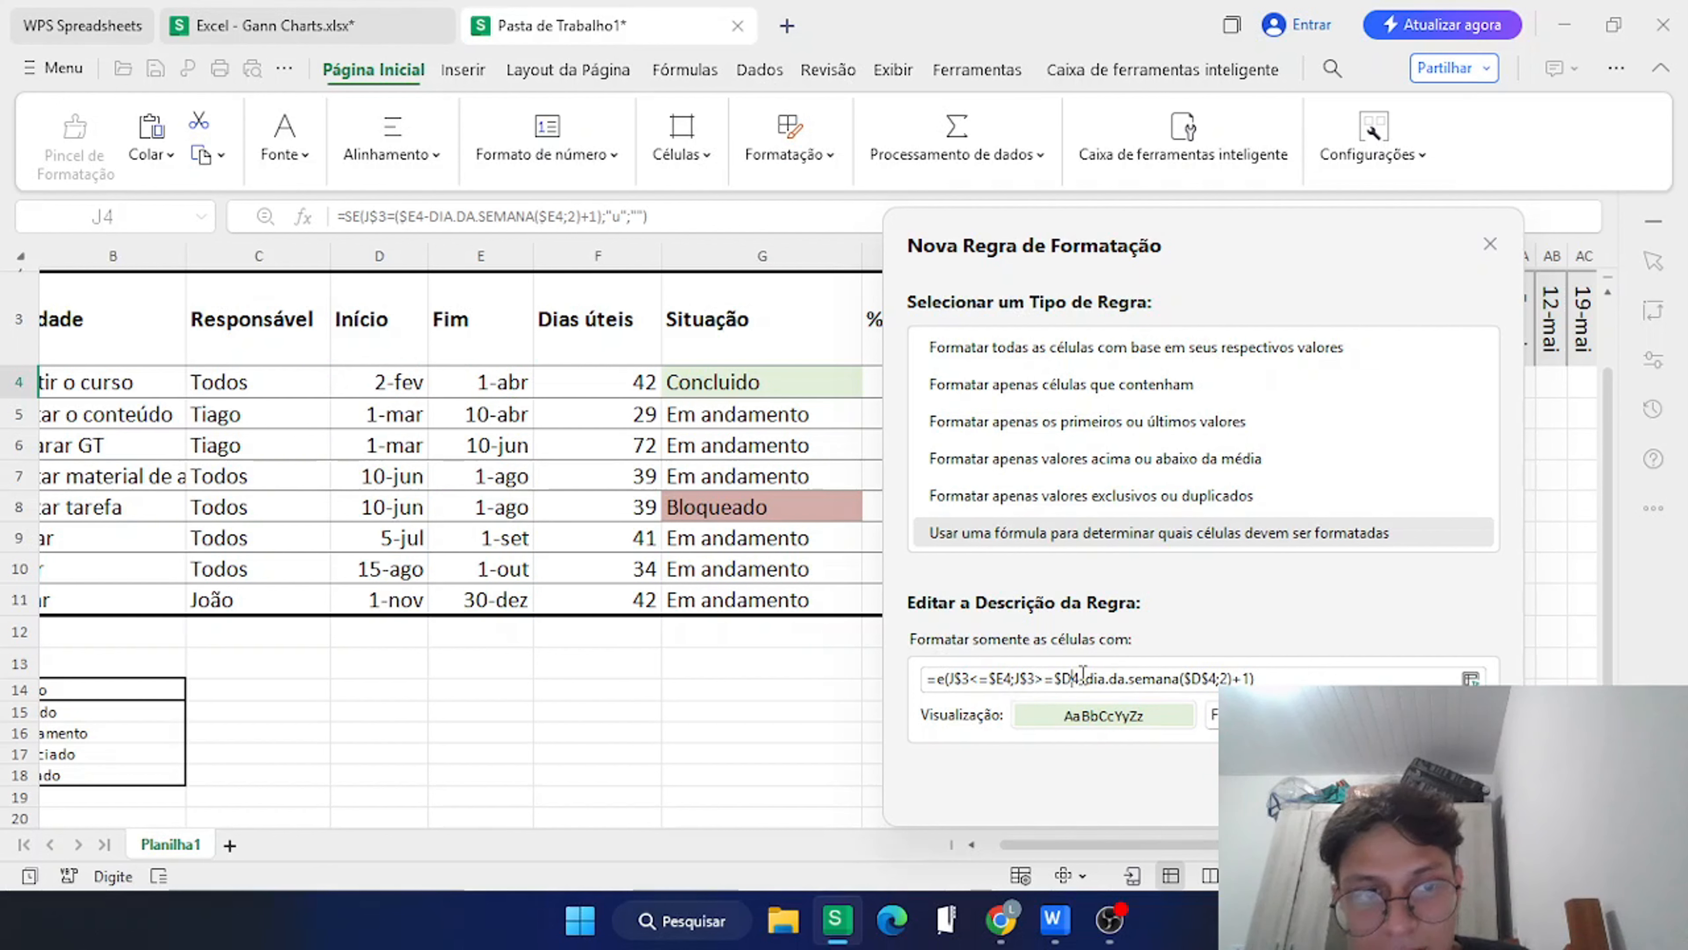
click(1208, 678)
key(BackSpace)
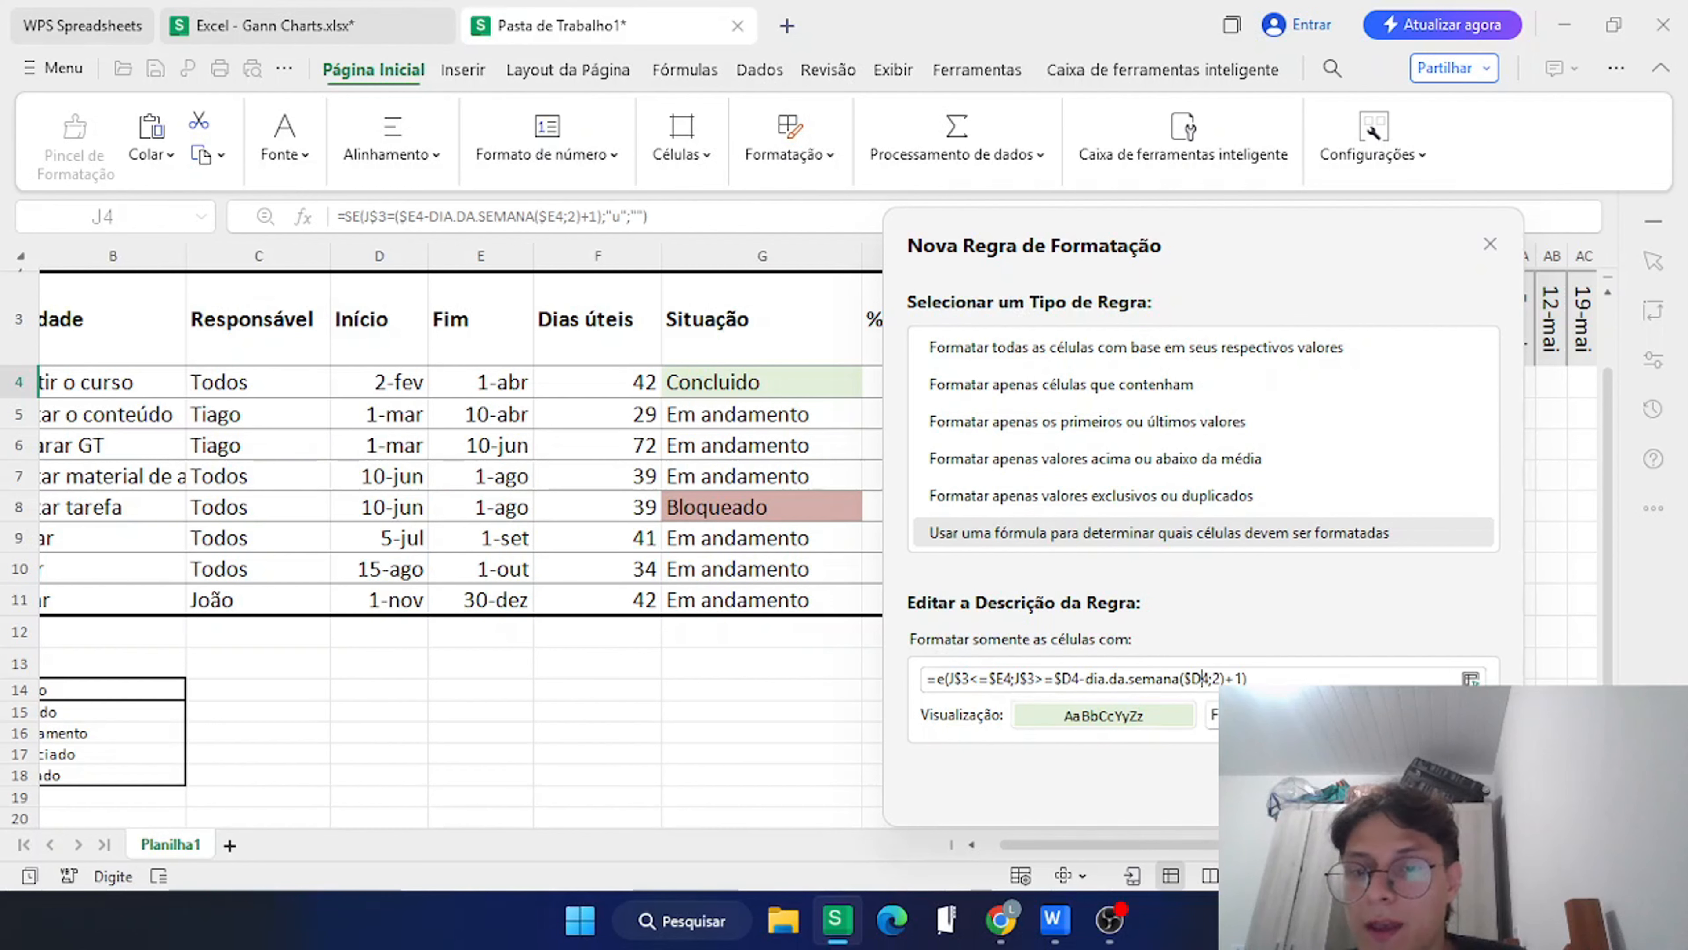
key(Return)
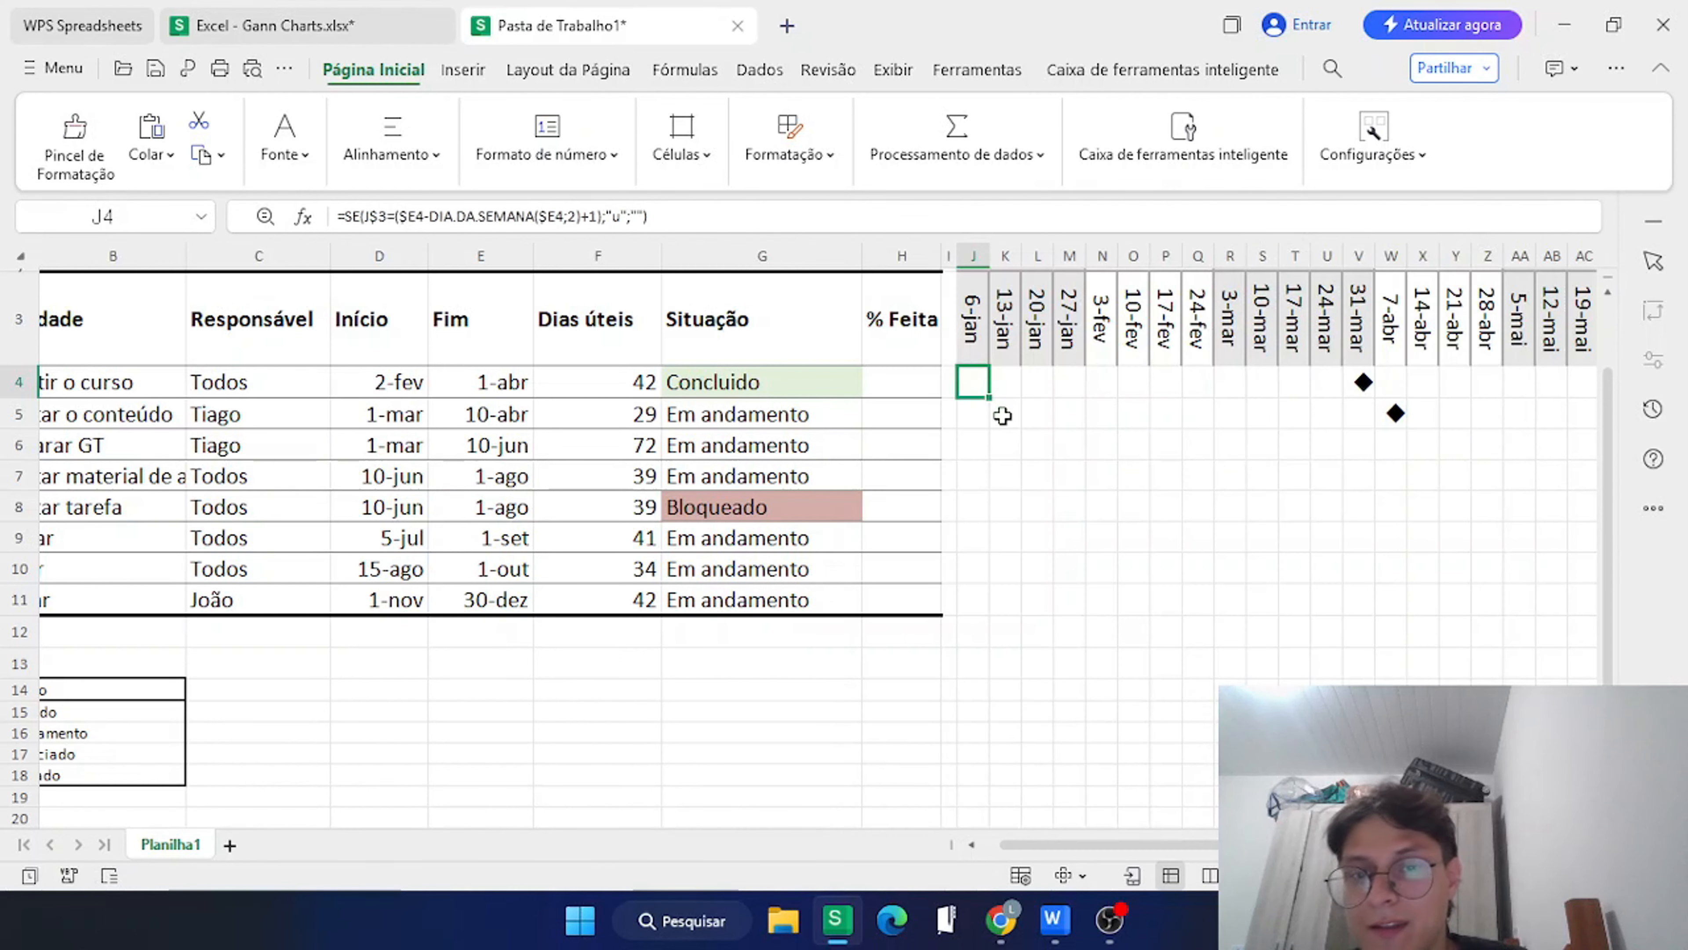
Fill cell J4 with its new formatting rule across the weekly date columns of row 4.
scroll(1002, 415, right, 1)
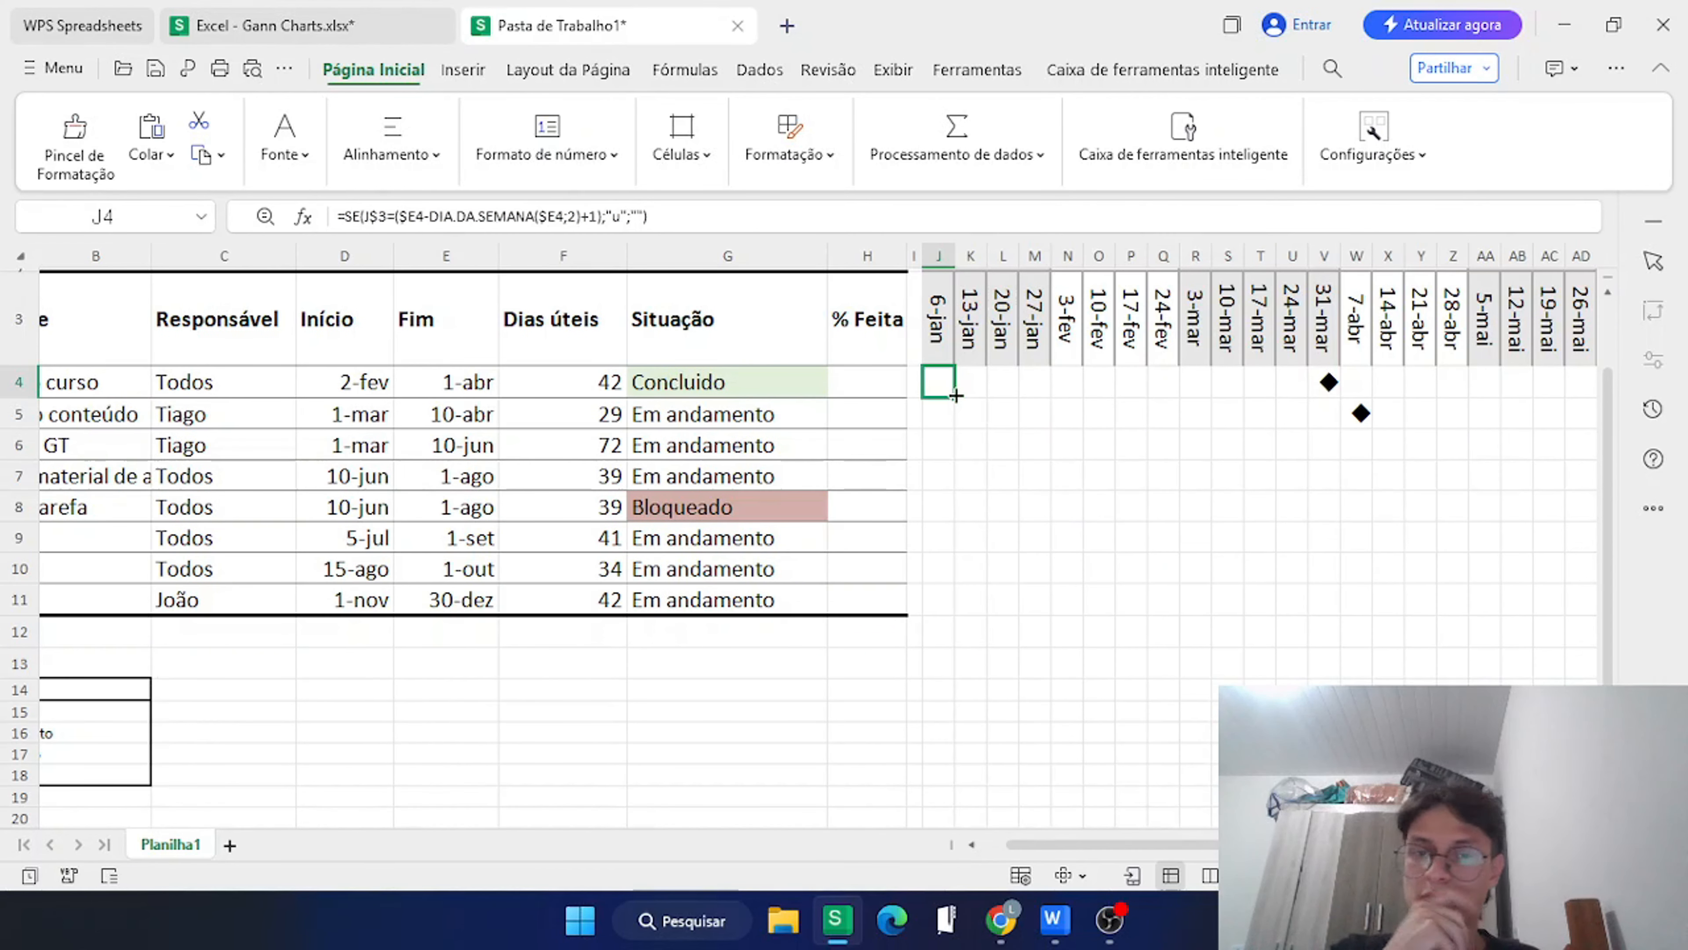
drag(955, 395, 1406, 445)
click(445, 458)
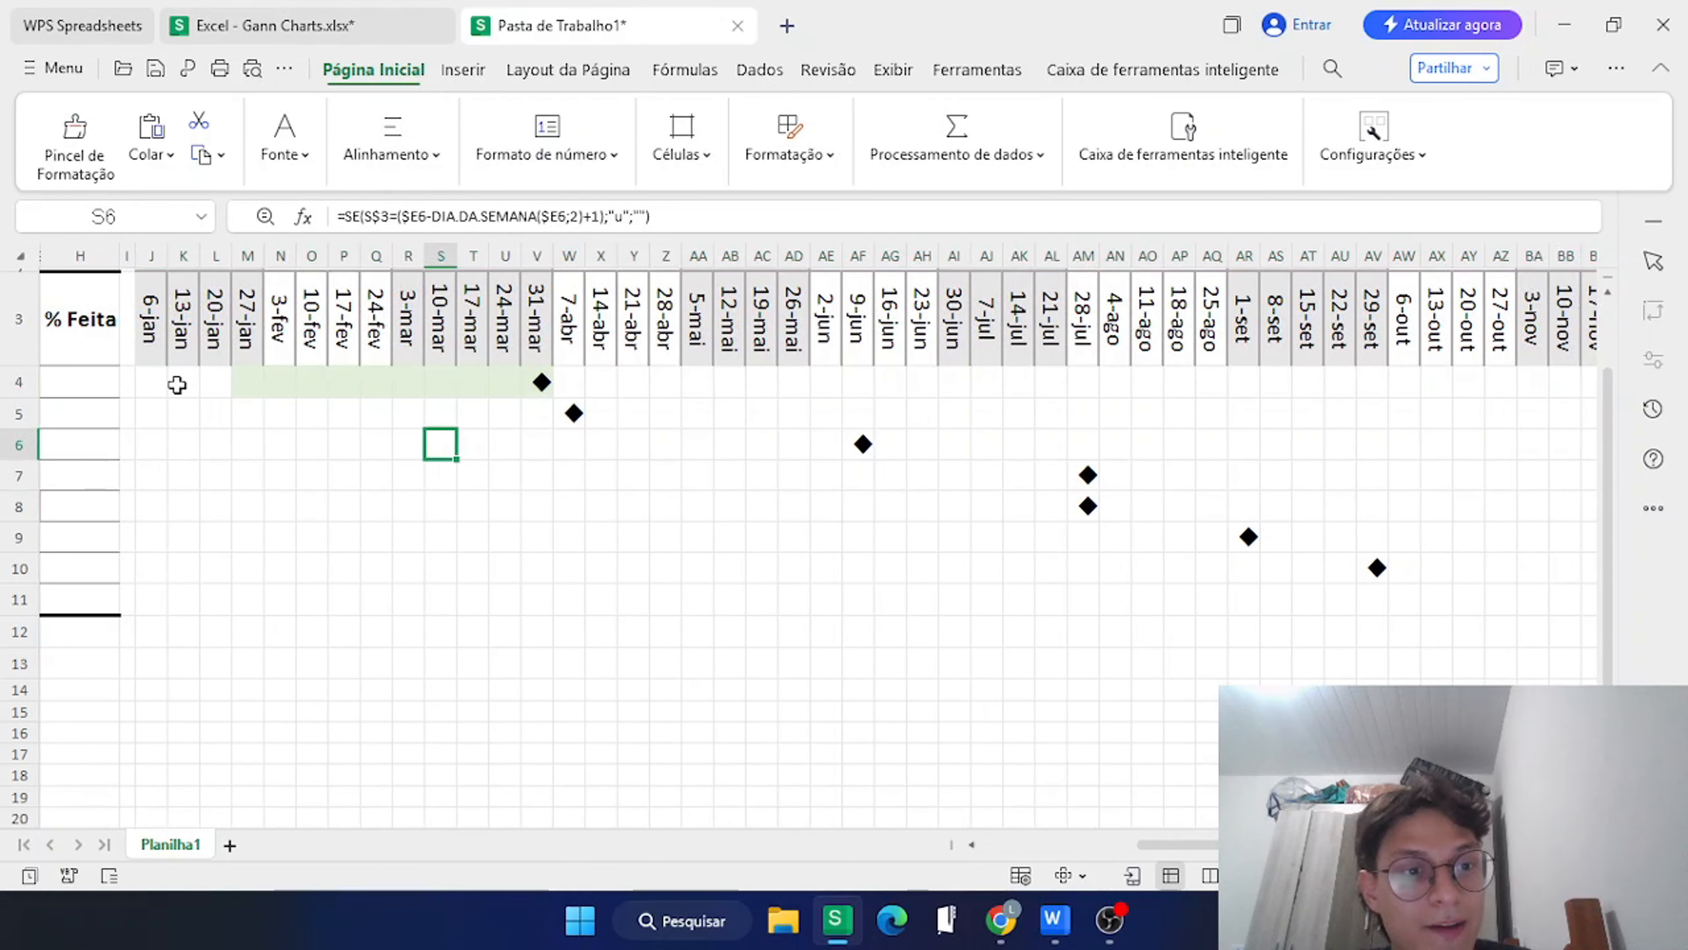
Fill the timeline cells of row 4 down to row 11 so every activity gets the bar formatting.
scroll(260, 395, left, 1)
scroll(259, 394, left, 5)
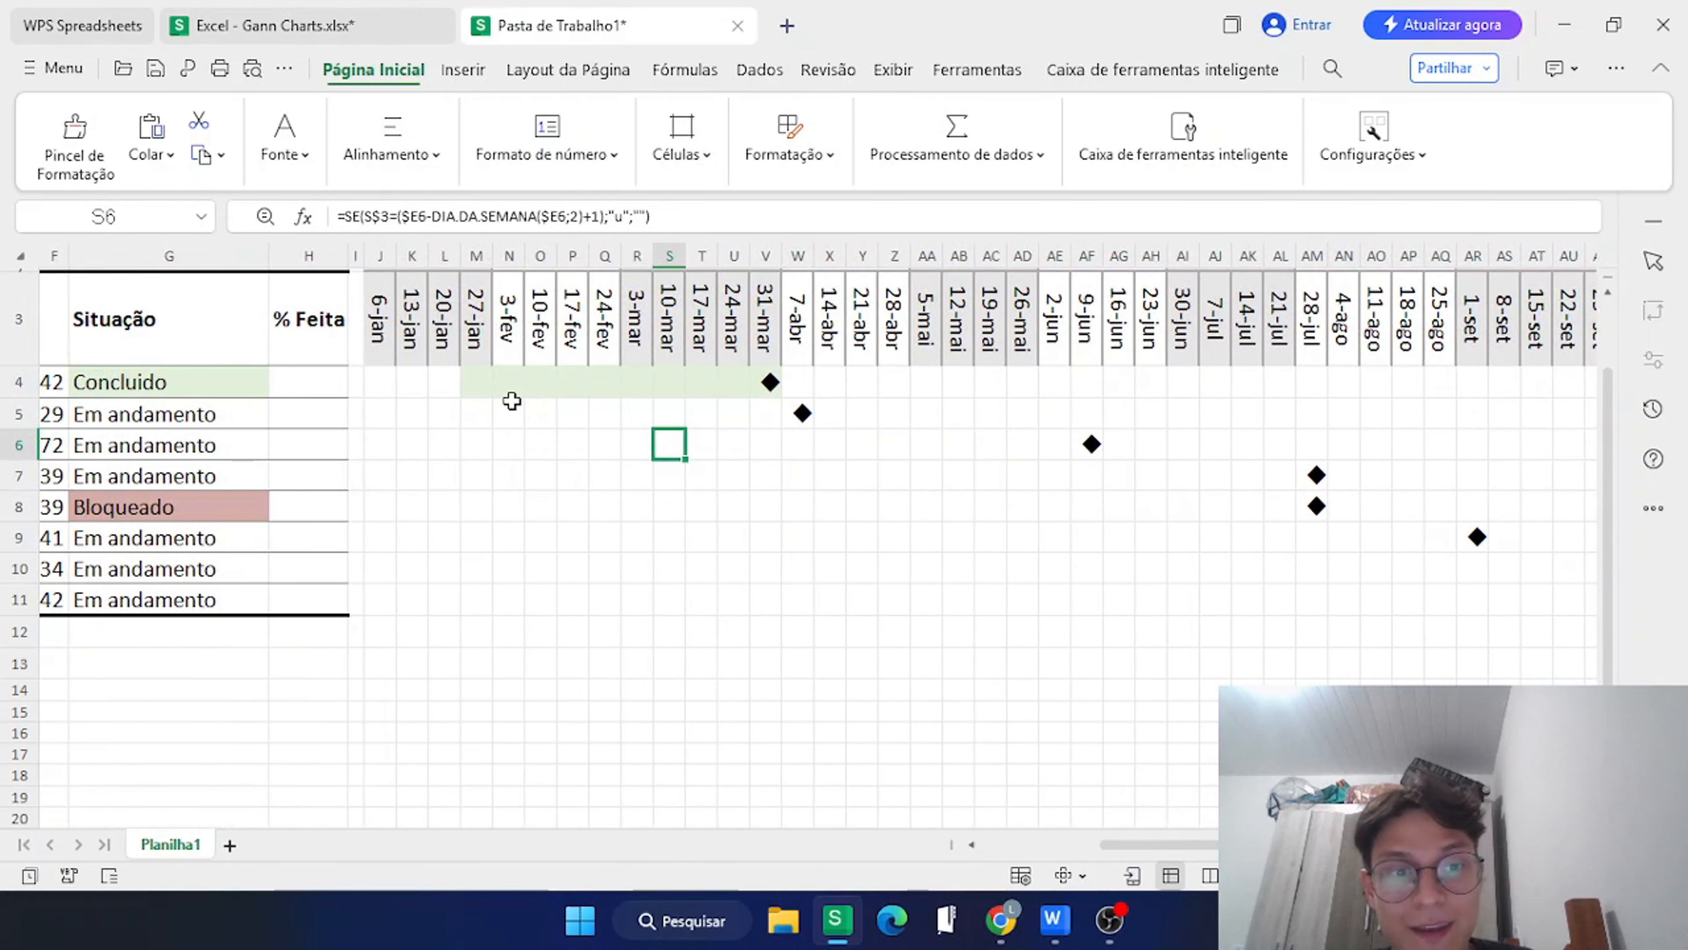
scroll(312, 388, left, 1)
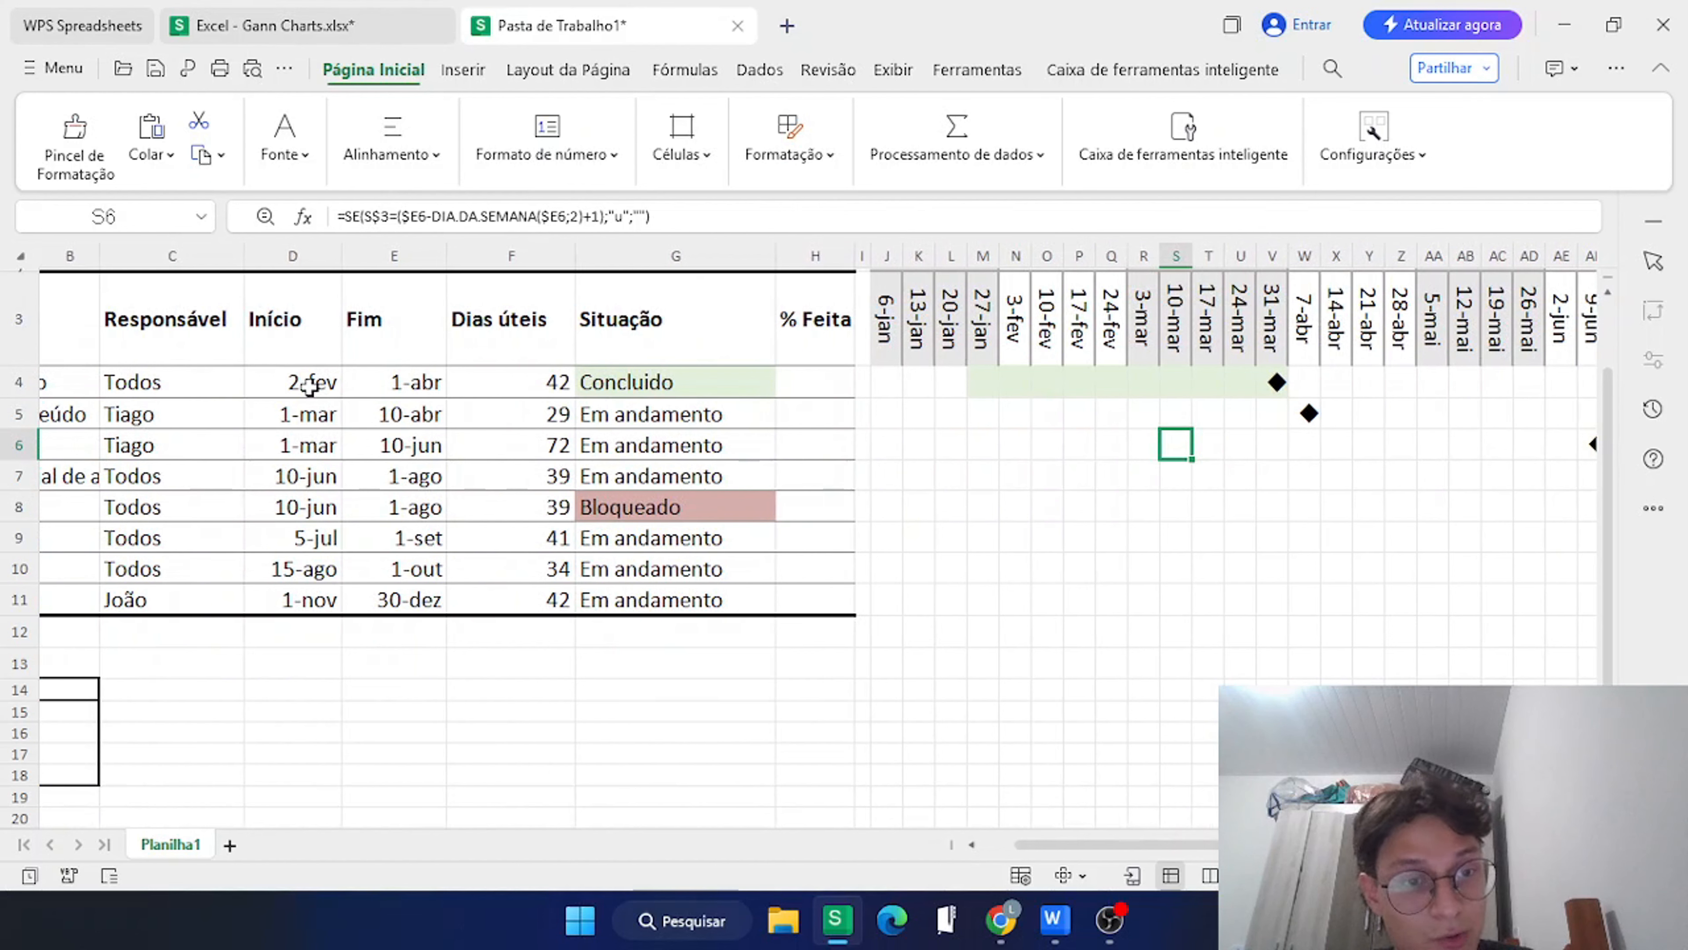
click(1022, 417)
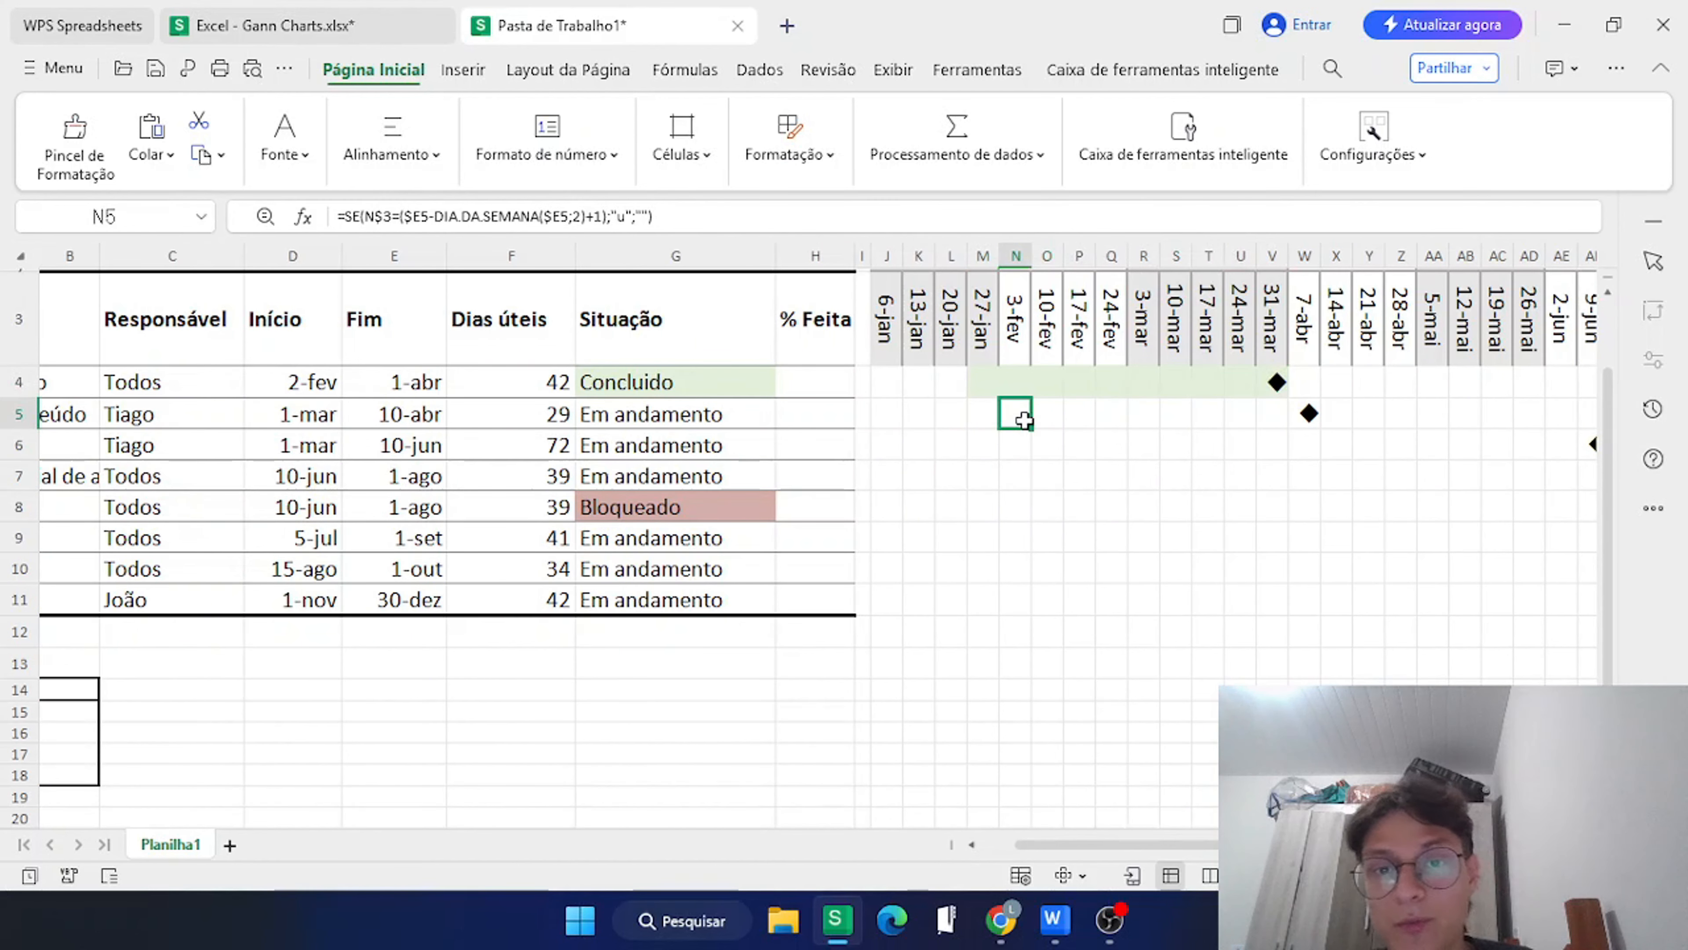
drag(982, 376, 1272, 382)
drag(884, 383, 1483, 393)
drag(1485, 397, 1394, 585)
click(248, 476)
Examine the Gantt bars and end markers across the 2025 timeline against each activity's start and end dates.
scroll(1052, 471, left, 10)
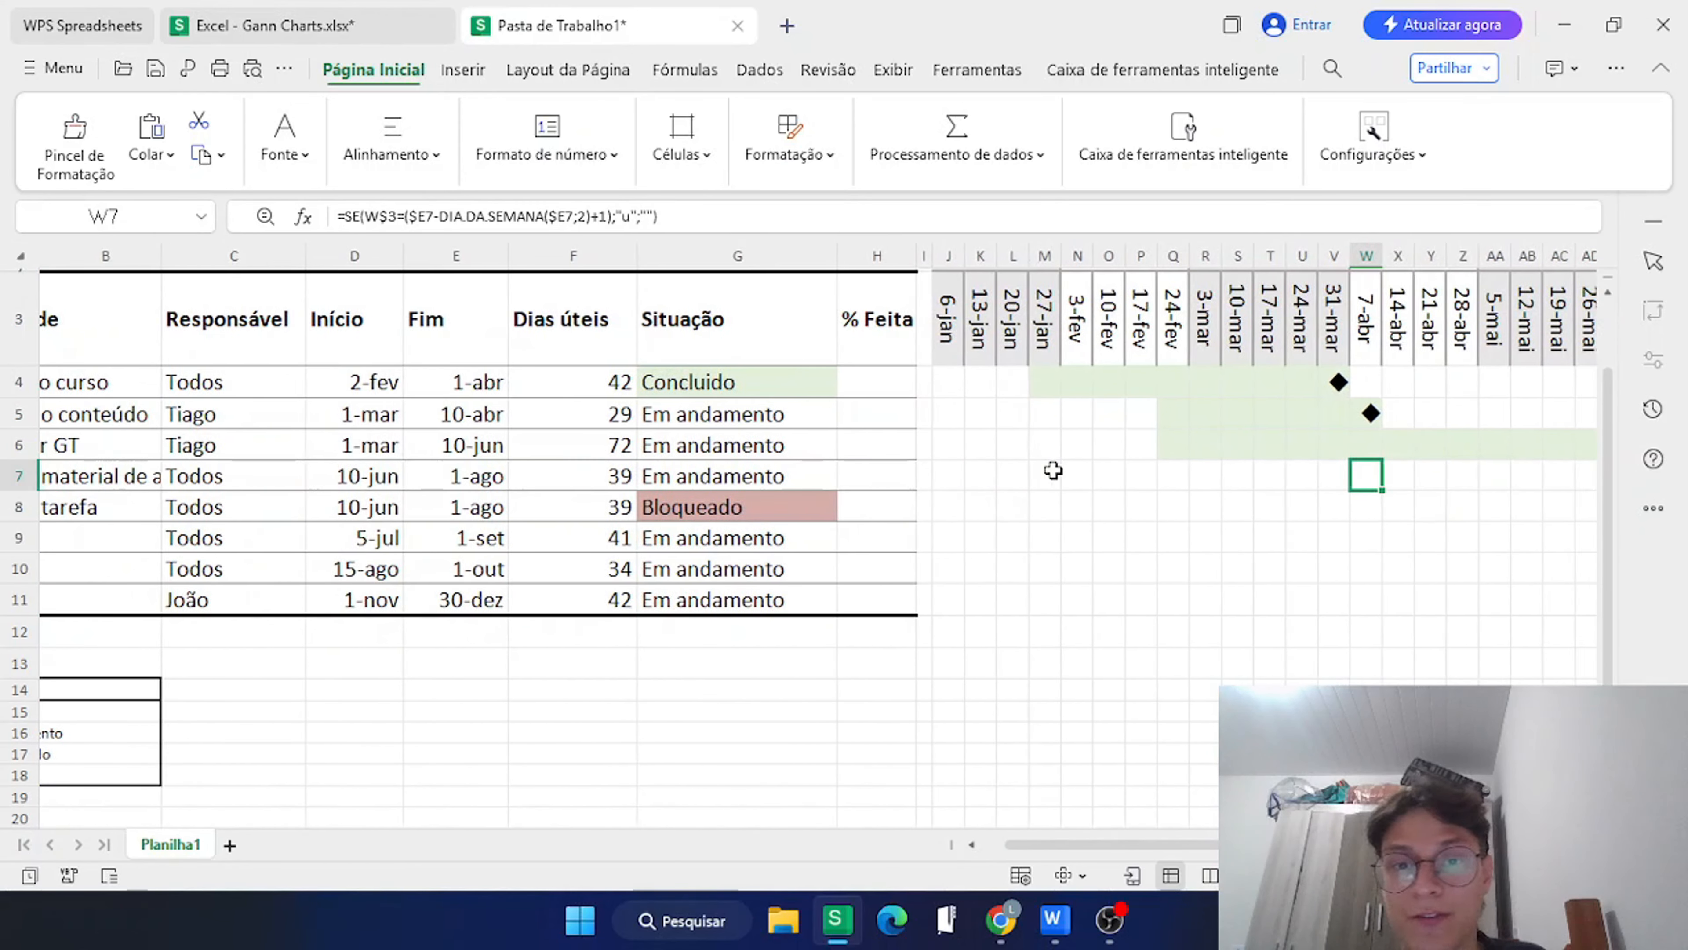
scroll(1053, 471, right, 5)
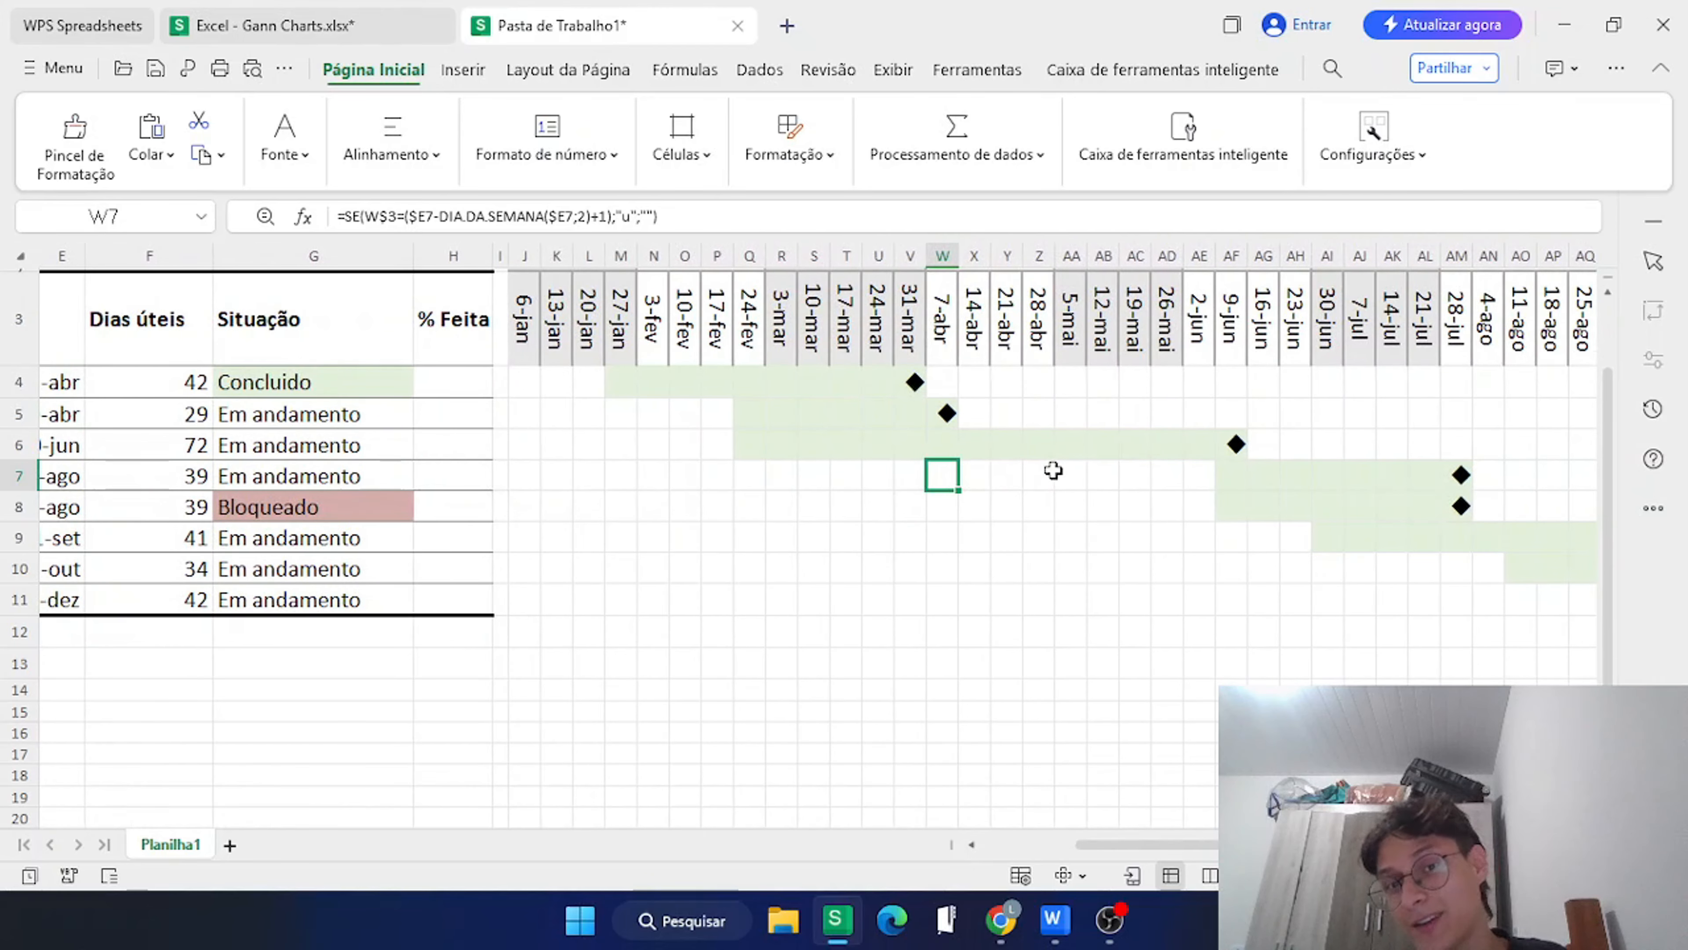
scroll(1053, 471, up, 1)
scroll(1053, 471, right, 4)
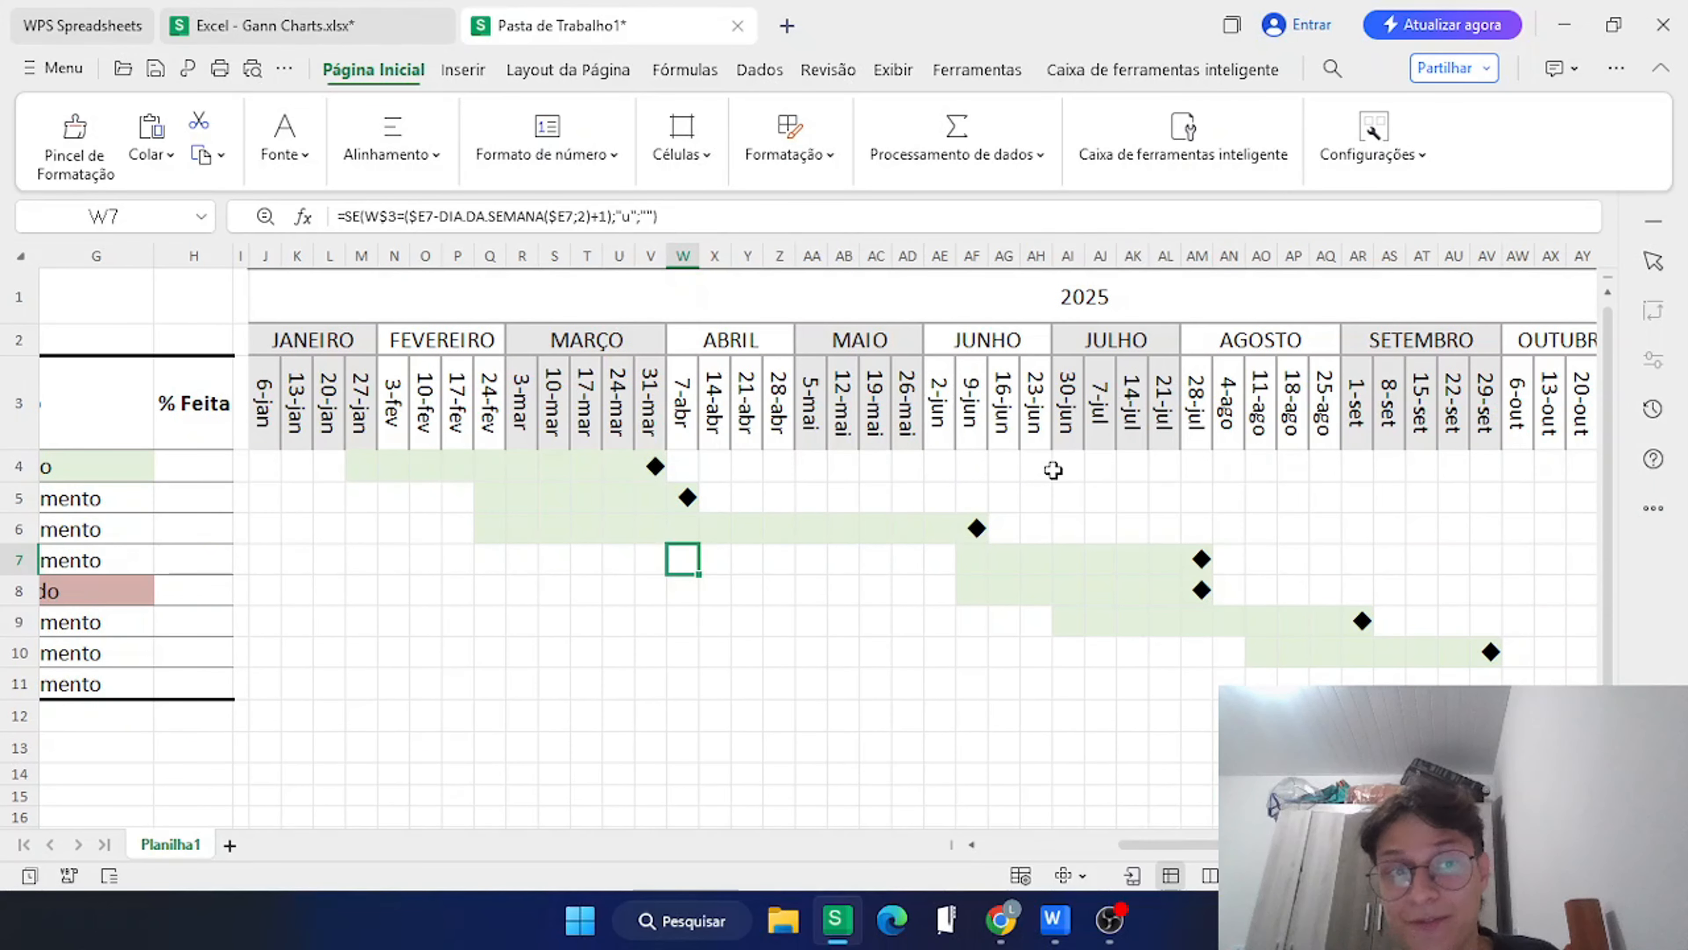
scroll(1053, 470, right, 4)
scroll(1053, 470, left, 4)
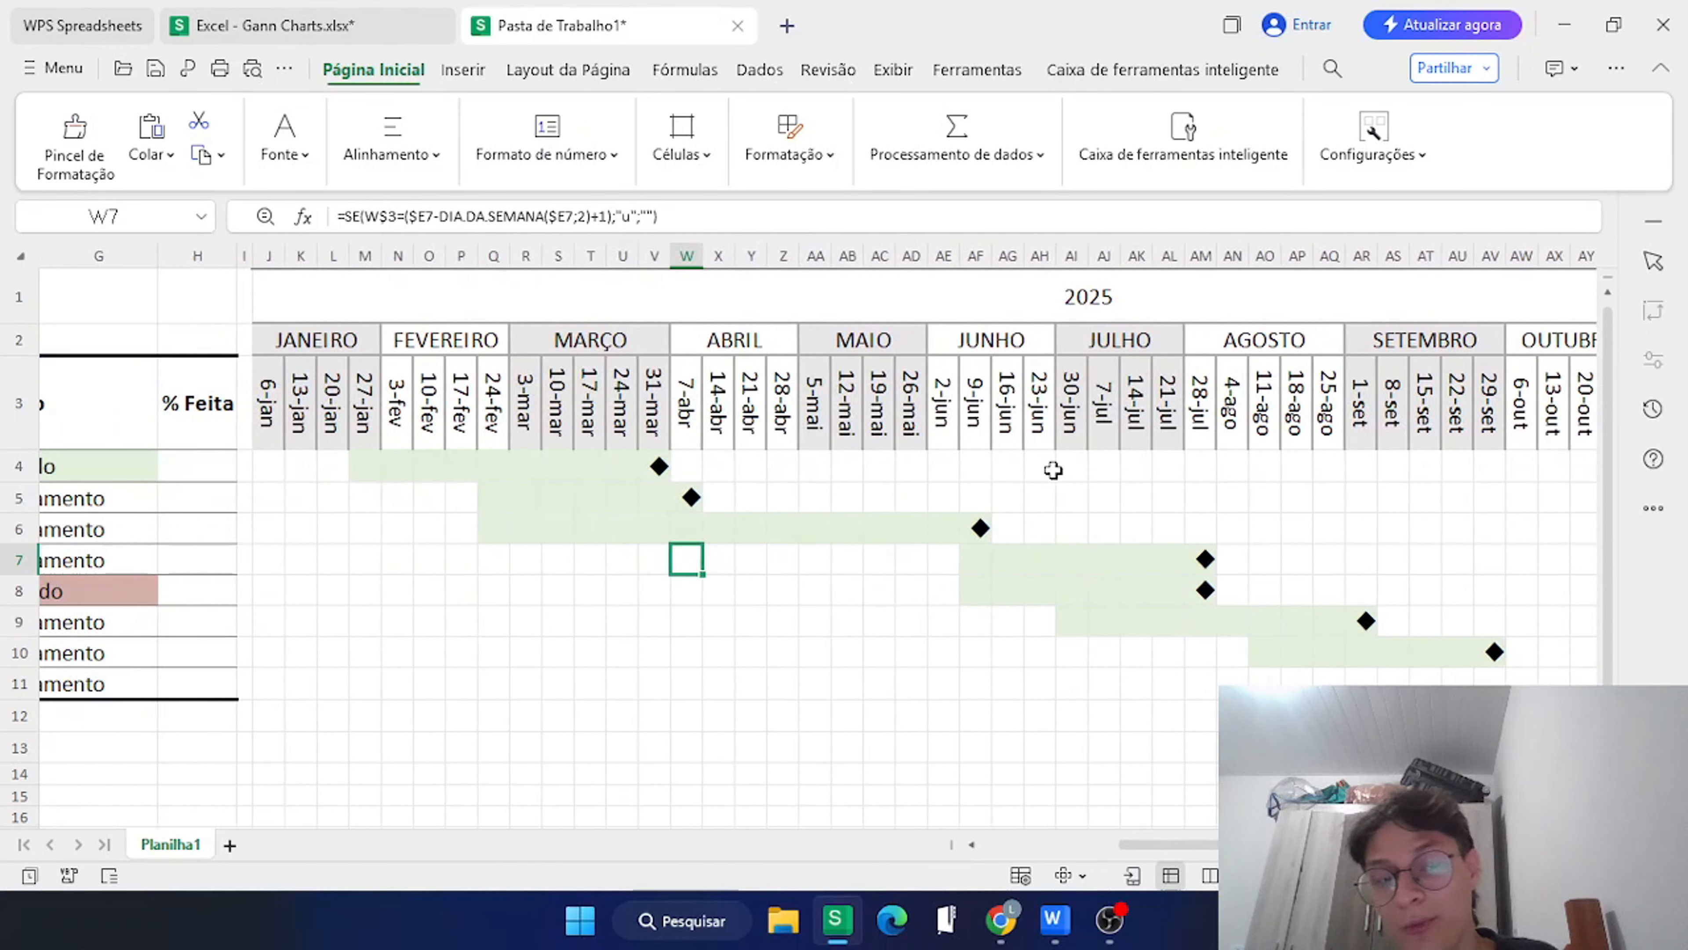
scroll(1053, 470, left, 1)
scroll(1053, 470, right, 6)
scroll(1053, 470, left, 4)
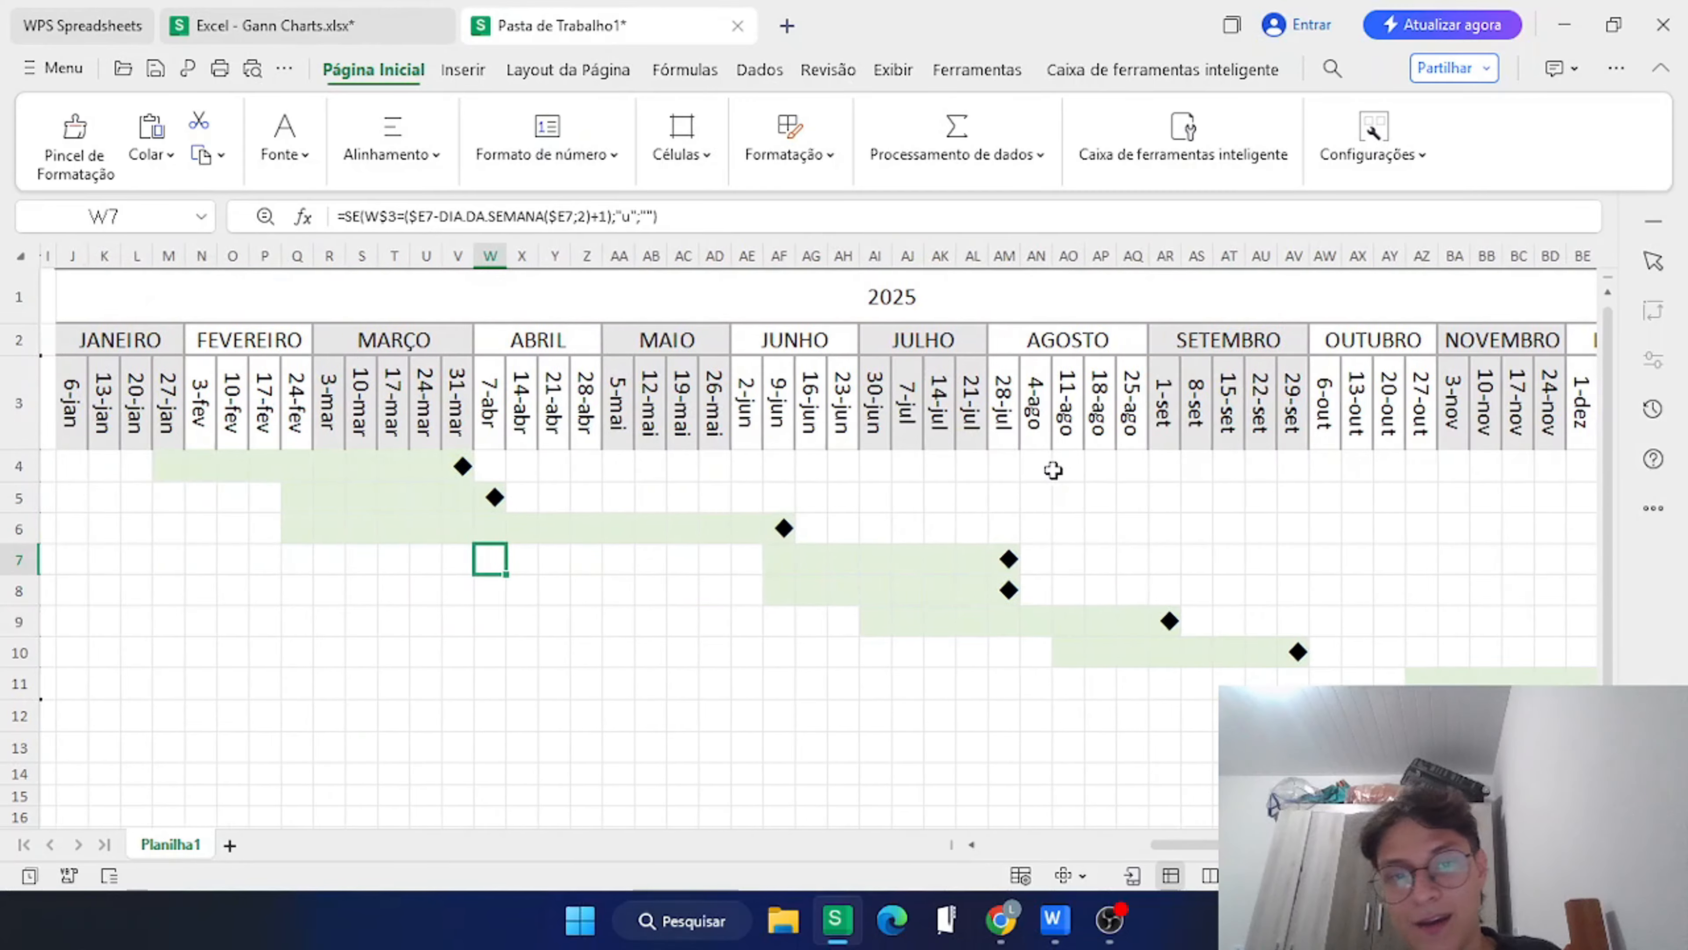
scroll(1053, 470, left, 6)
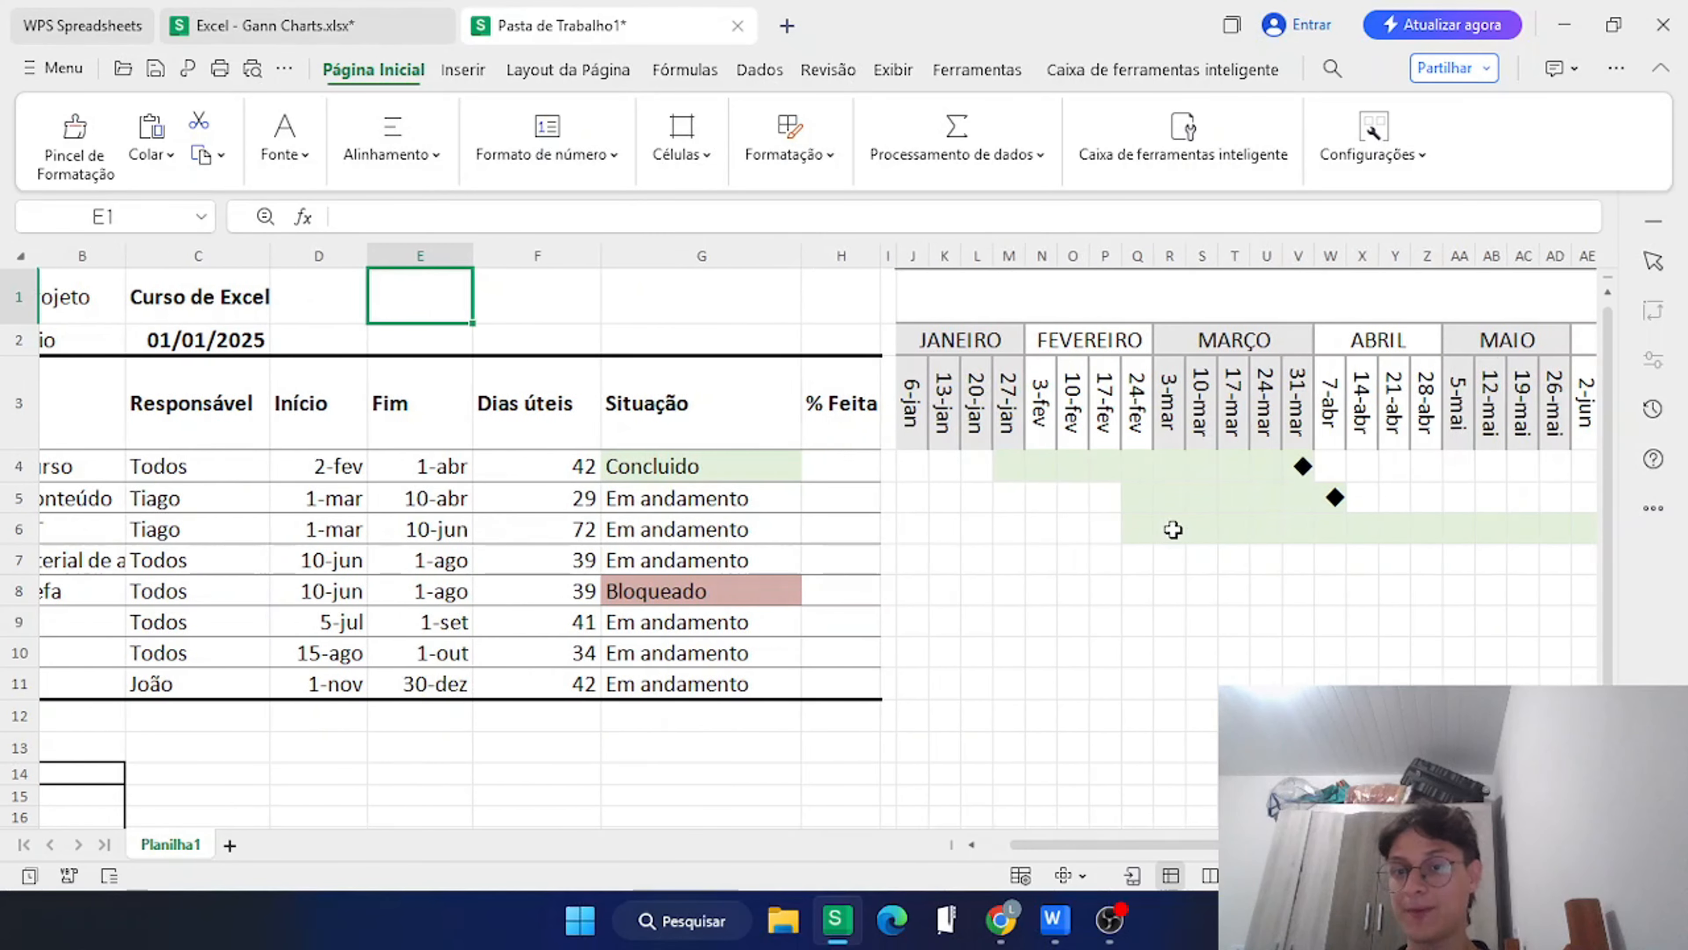
scroll(1173, 530, right, 1)
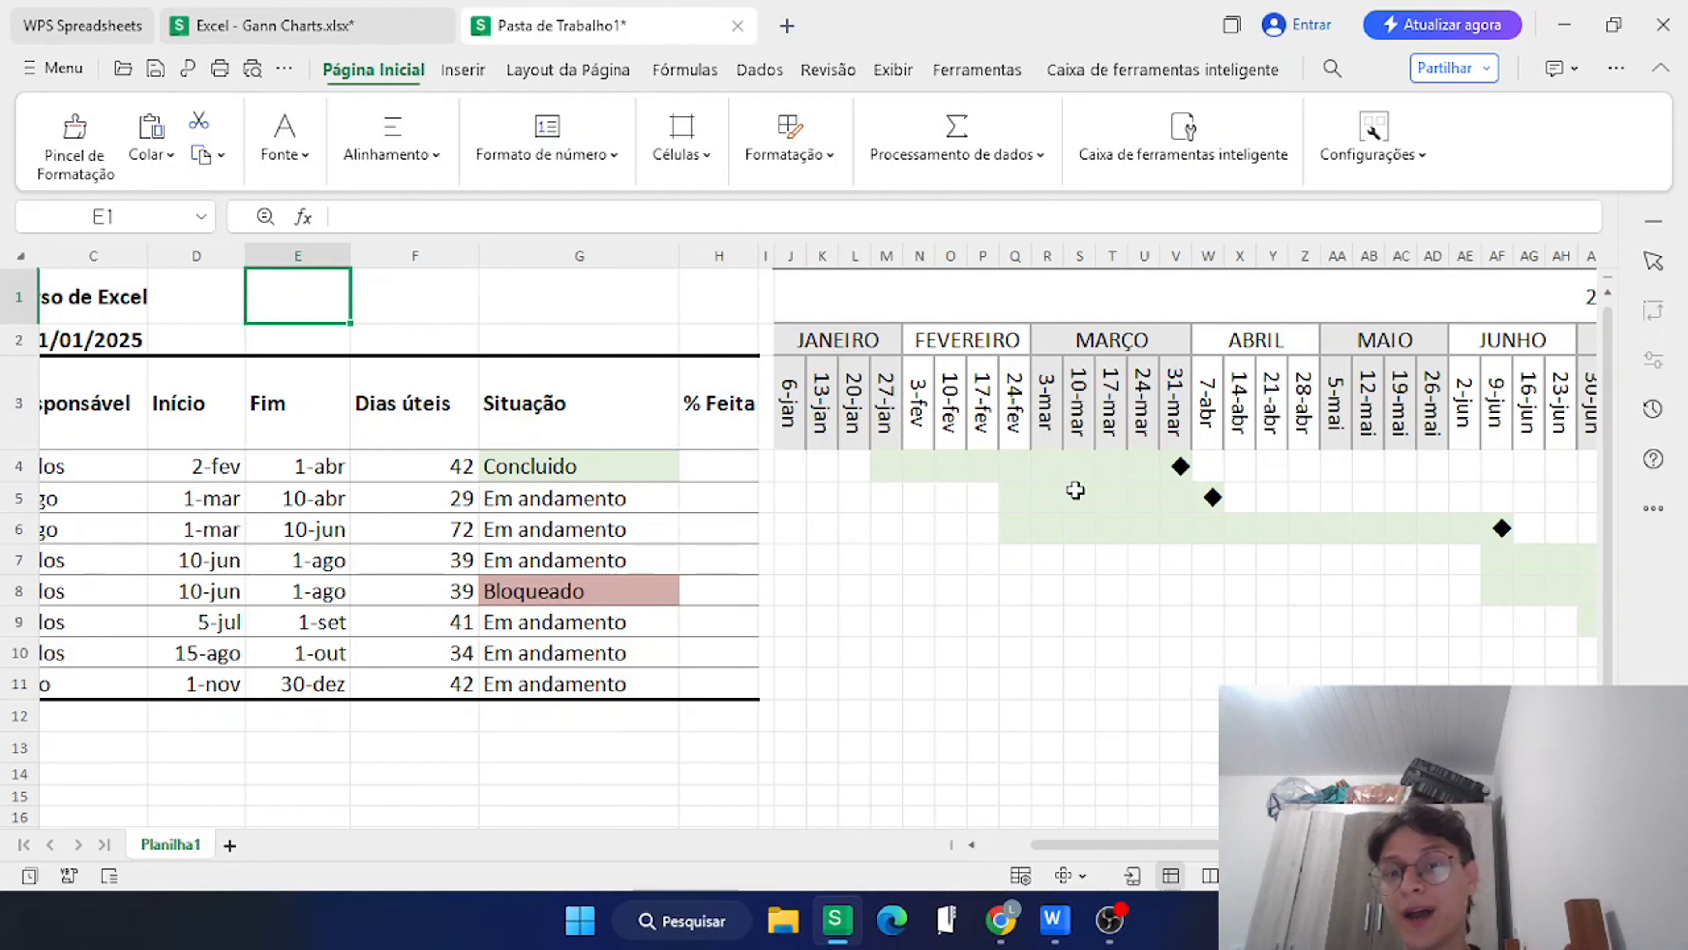
scroll(1078, 491, right, 3)
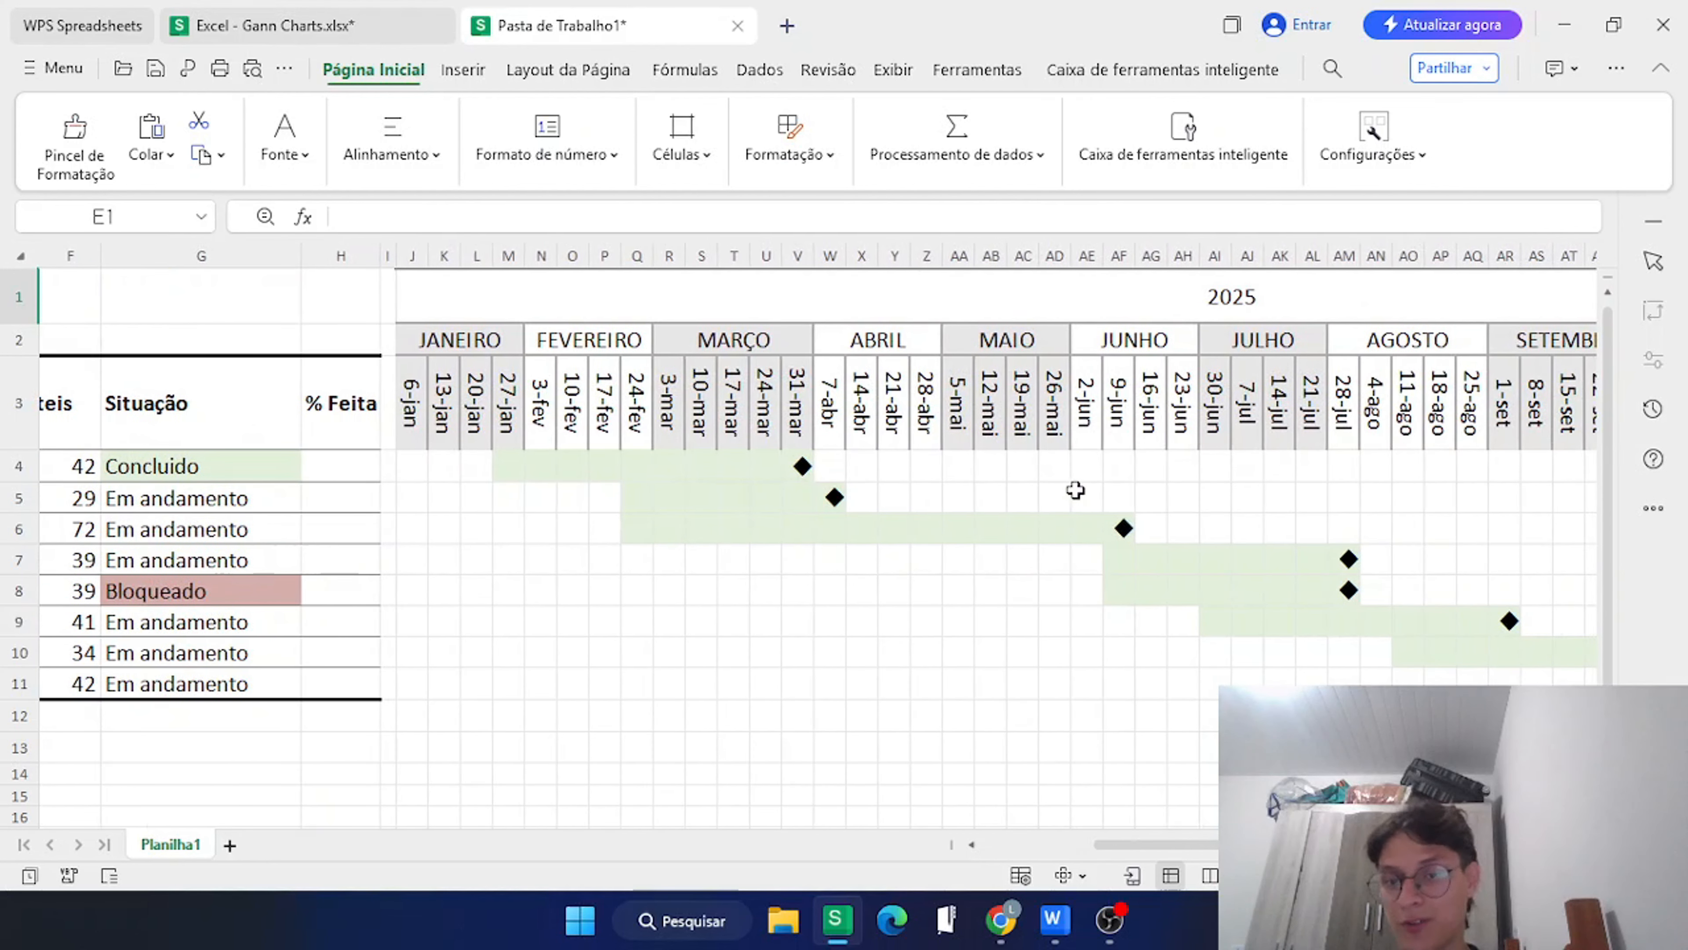
scroll(866, 507, left, 3)
scroll(1229, 501, right, 2)
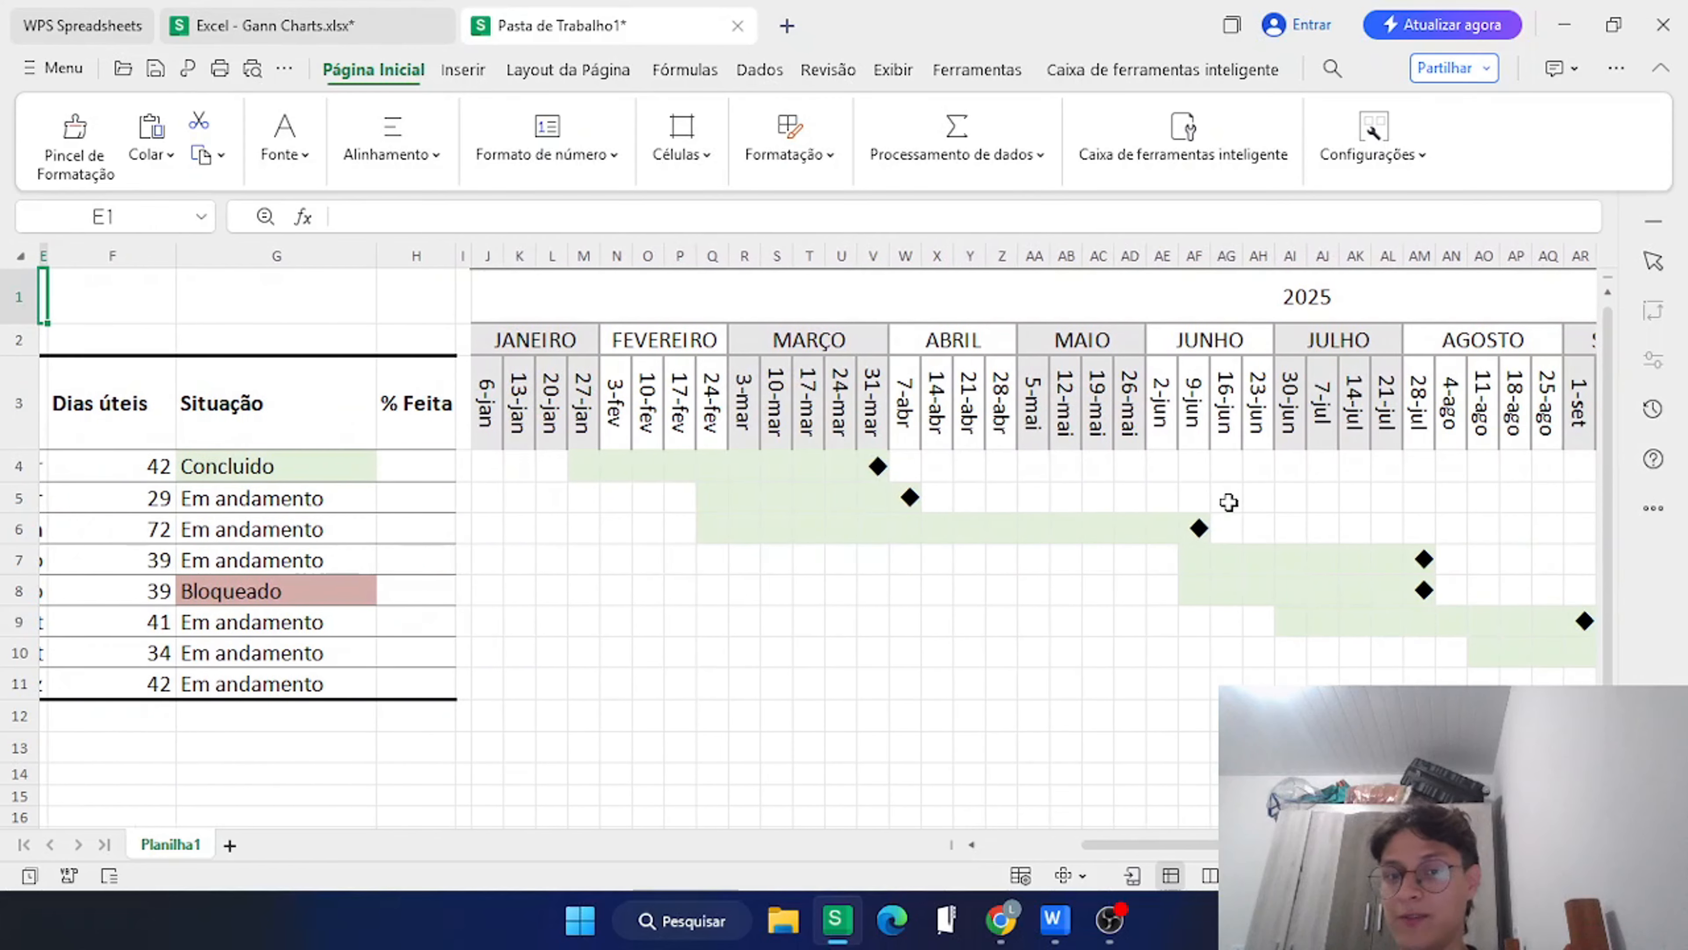
scroll(922, 573, left, 5)
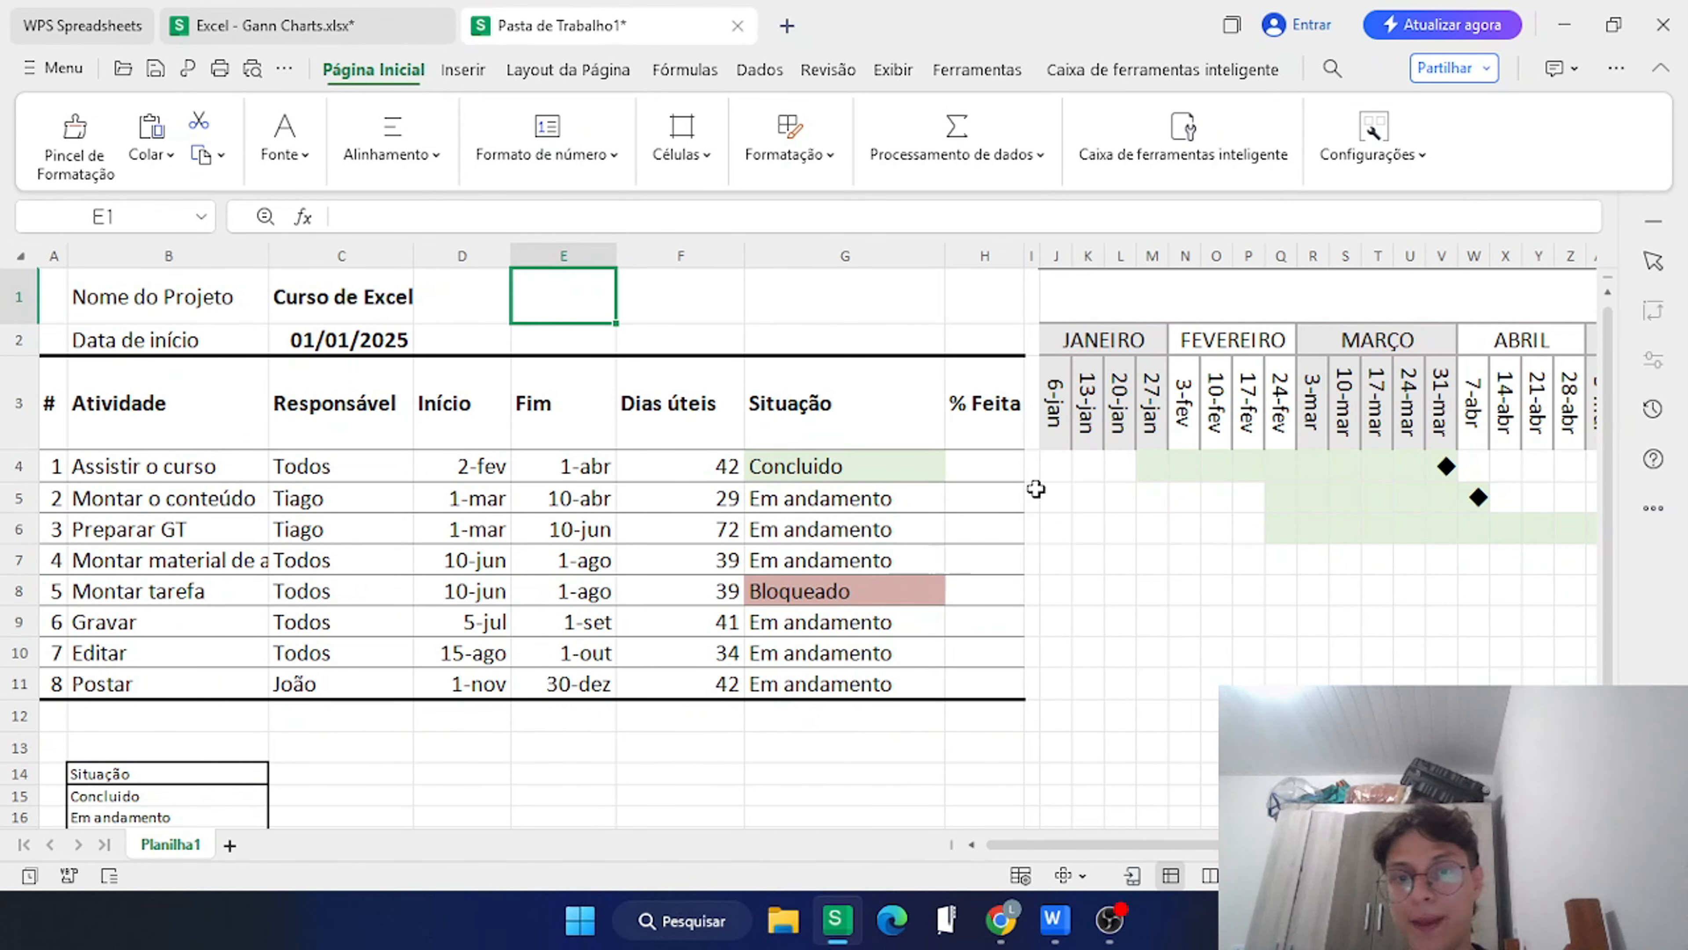
Start a new conditional formatting rule for timeline cell J4 that uses a formula to determine which cells to format.
click(1051, 463)
key(ctrl+shift+Right)
key(ctrl+shift+Down)
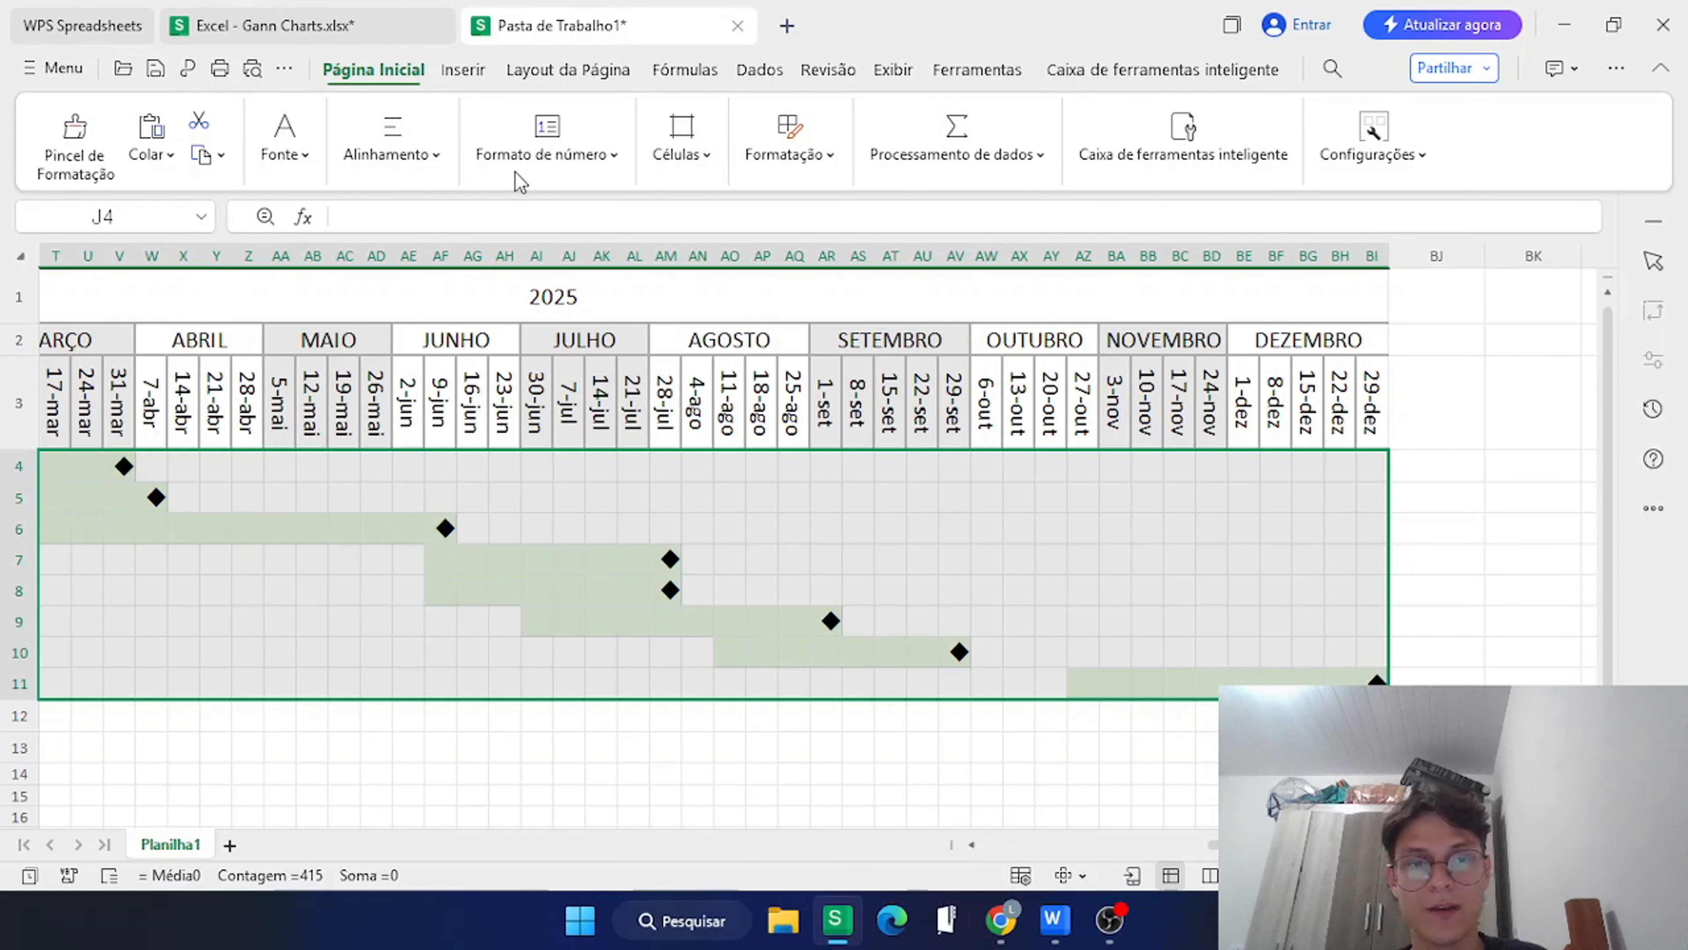
click(691, 158)
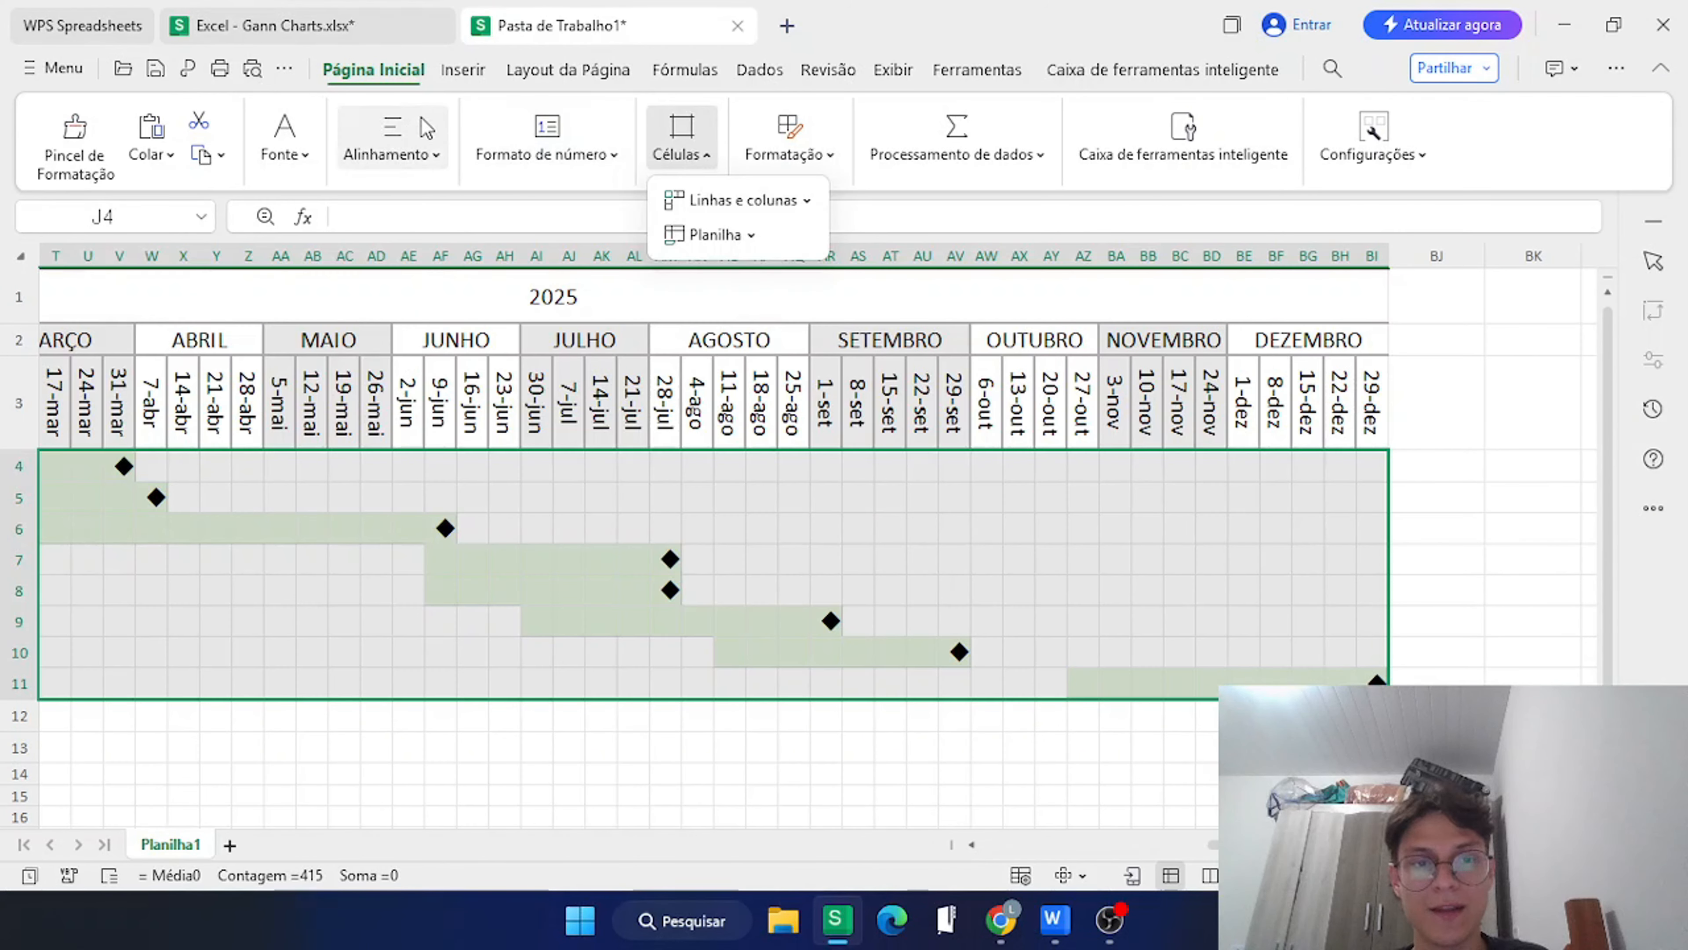
click(426, 130)
click(782, 137)
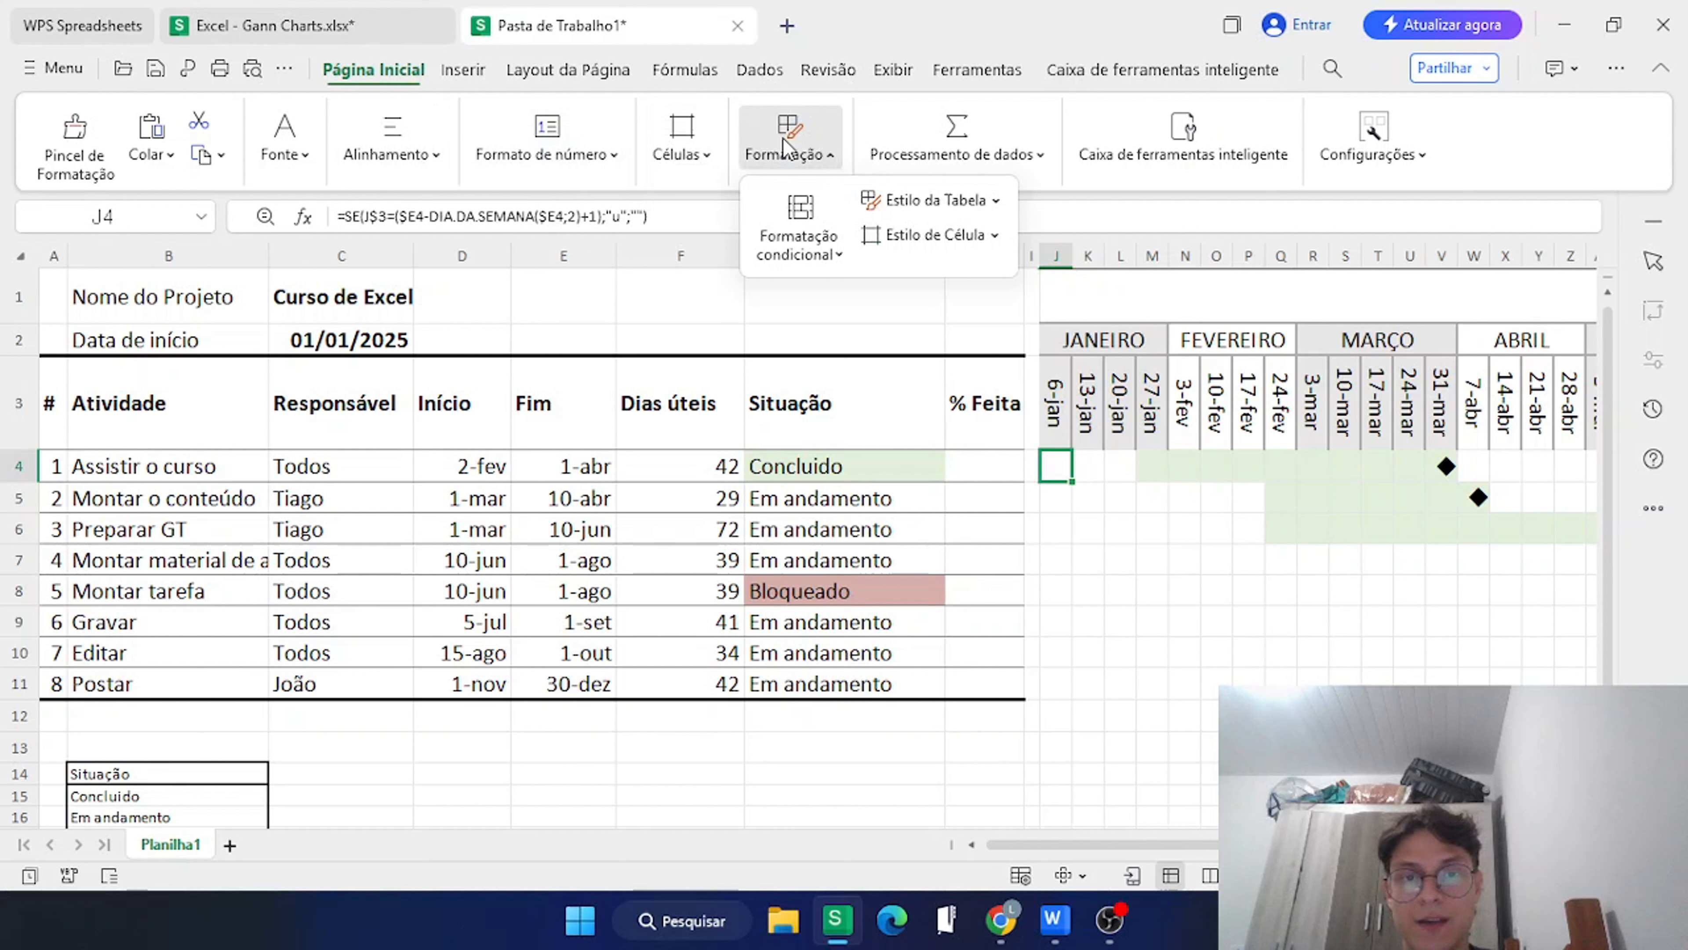
click(798, 223)
click(838, 539)
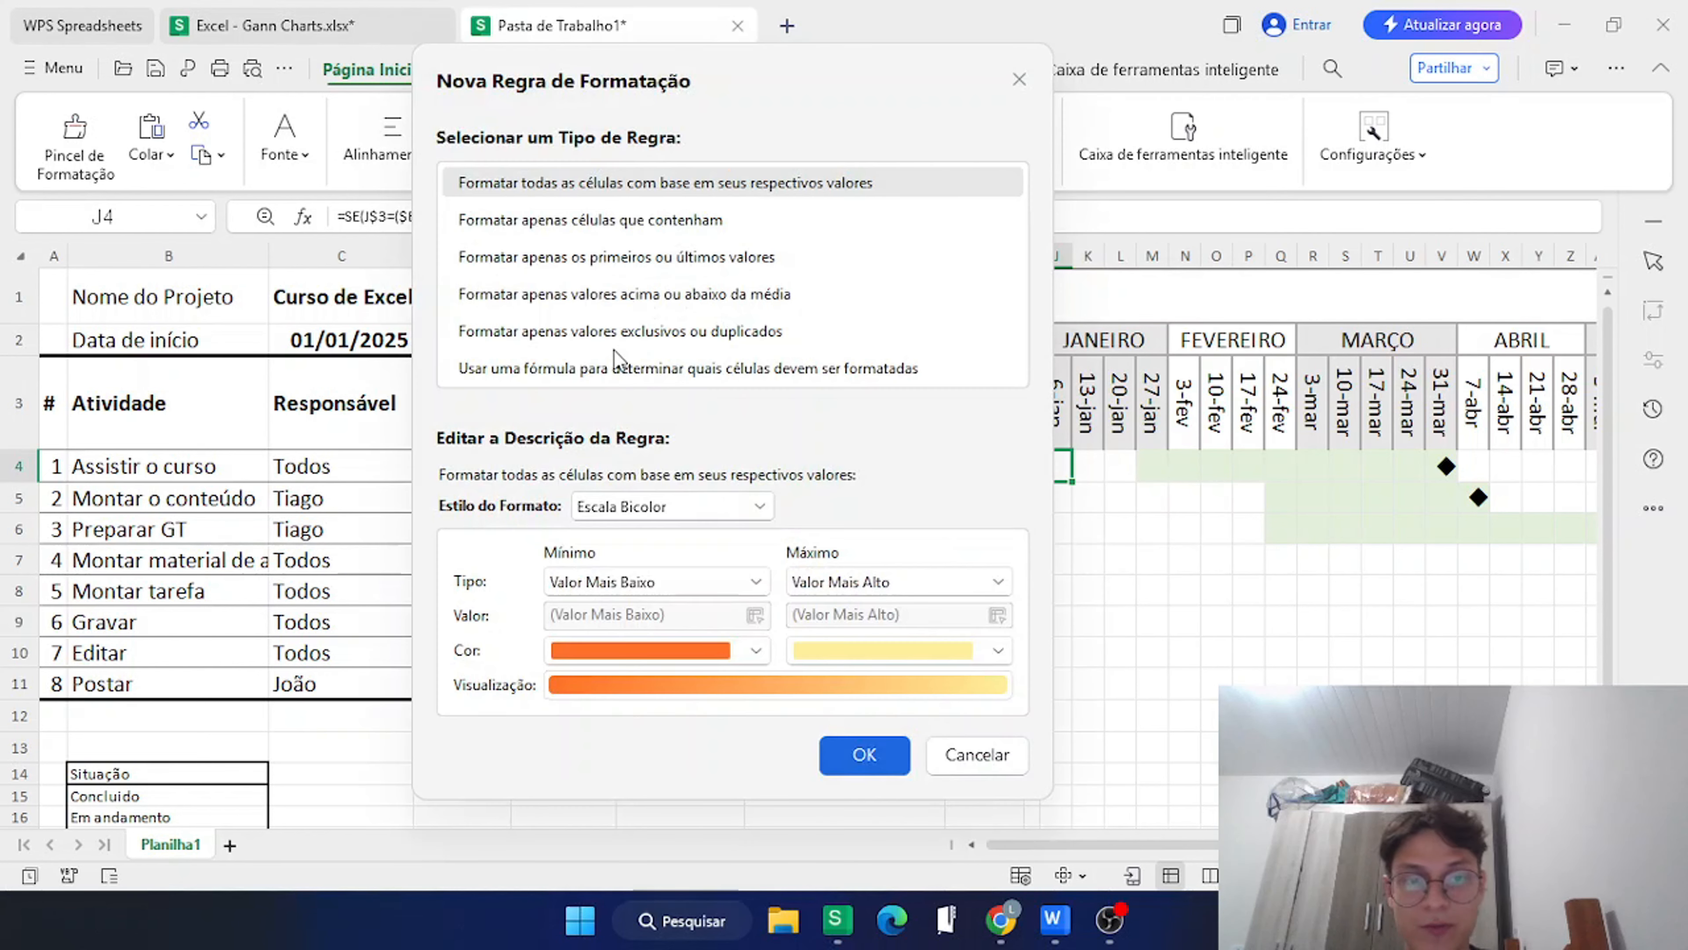
click(618, 367)
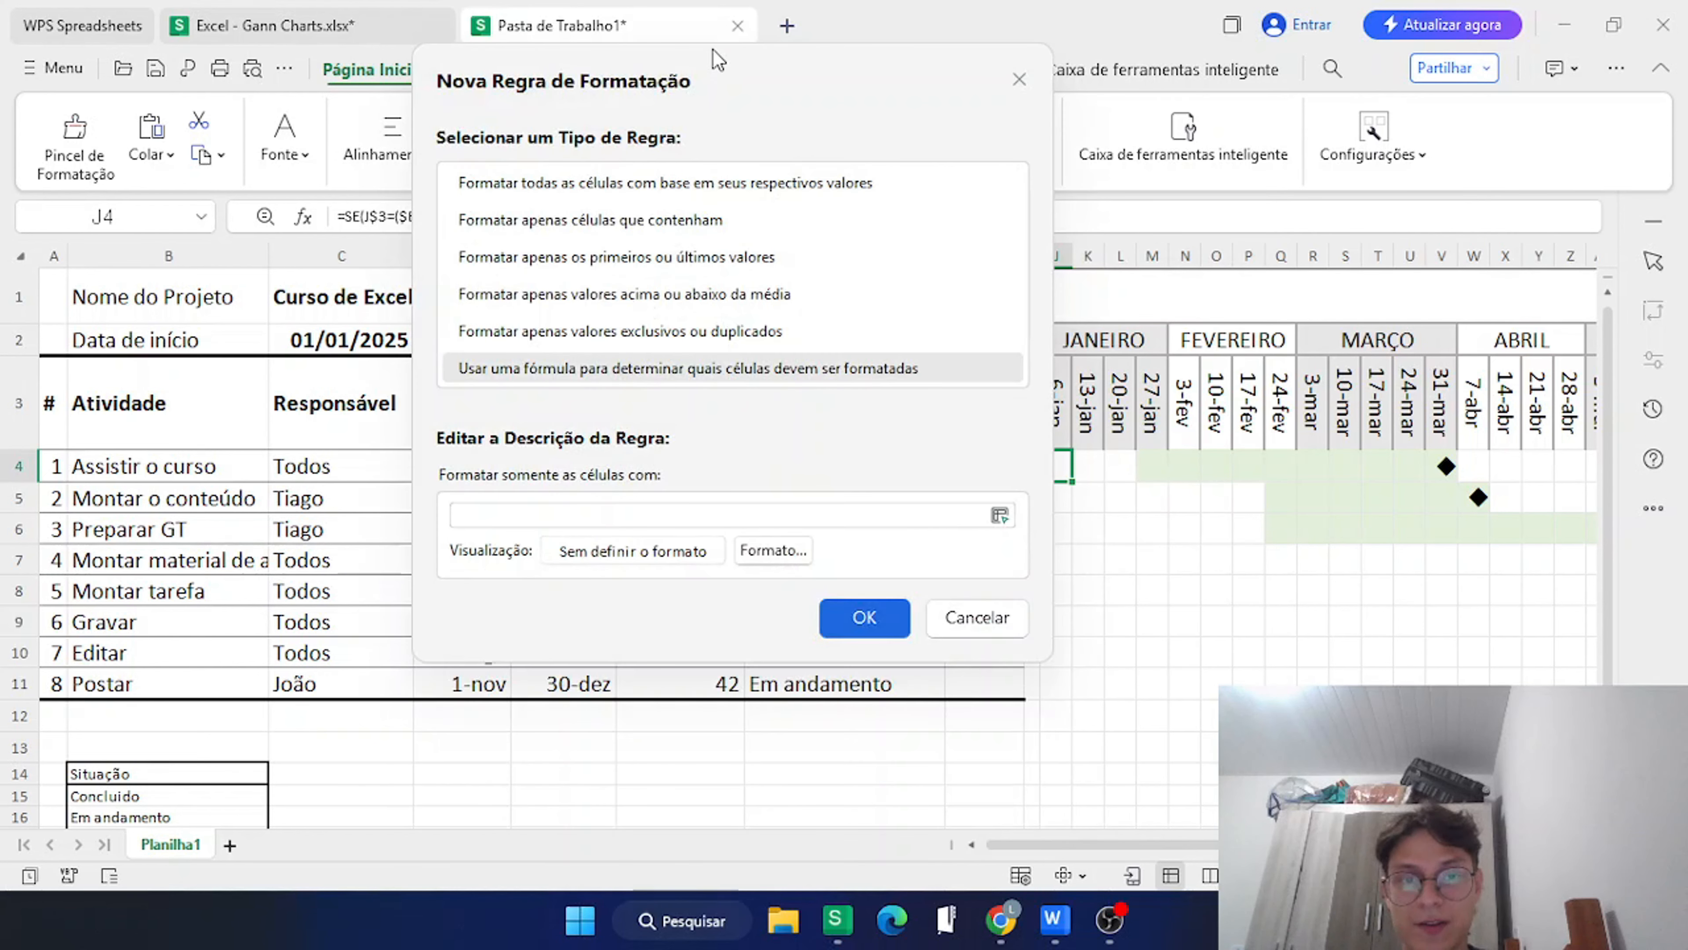
drag(713, 48, 616, 268)
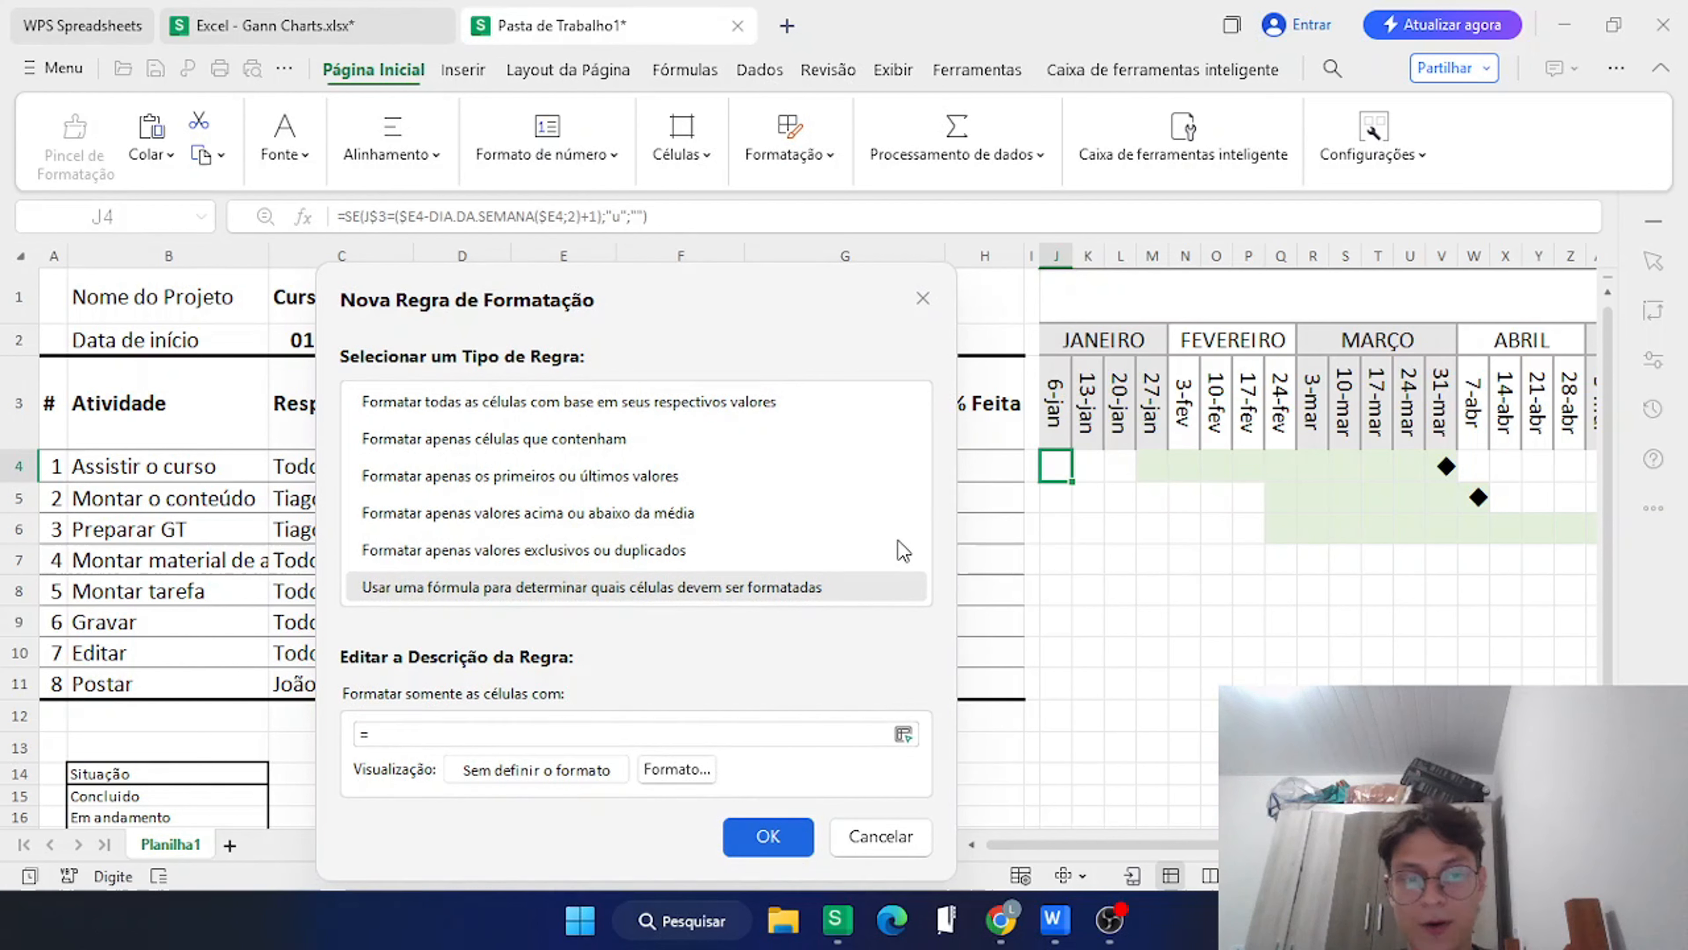
Enter the current-week formula =$J$3=hoje()-dia.da.semana(hoje();2)+1 for the new rule.
click(1058, 407)
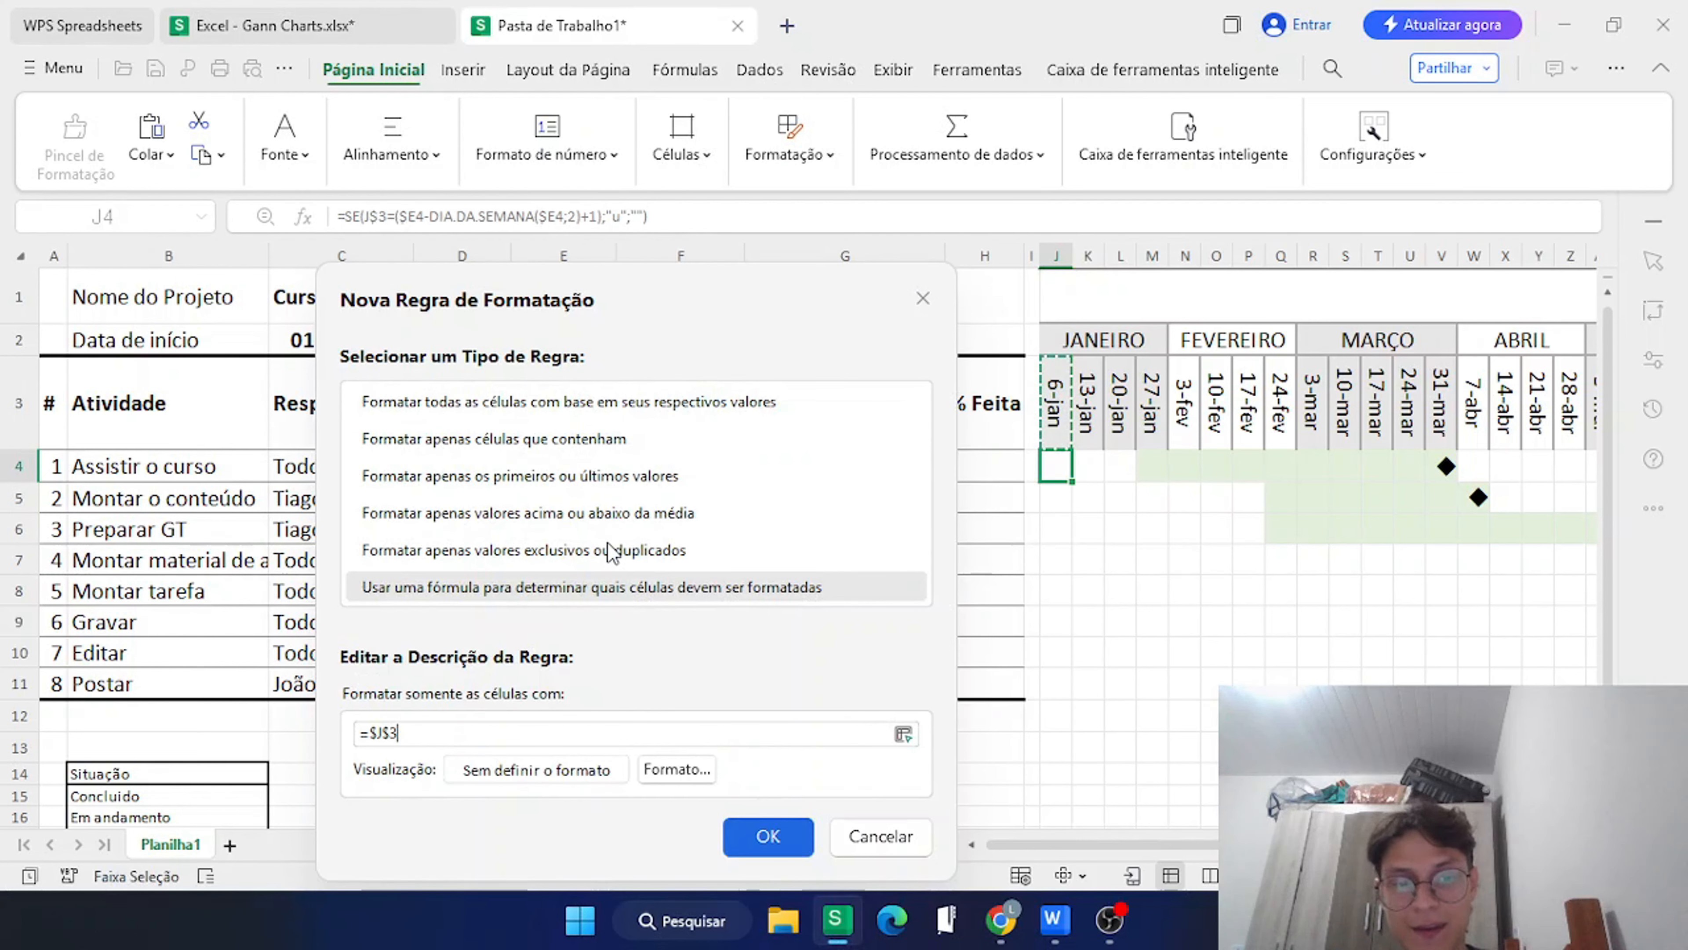
text(=)
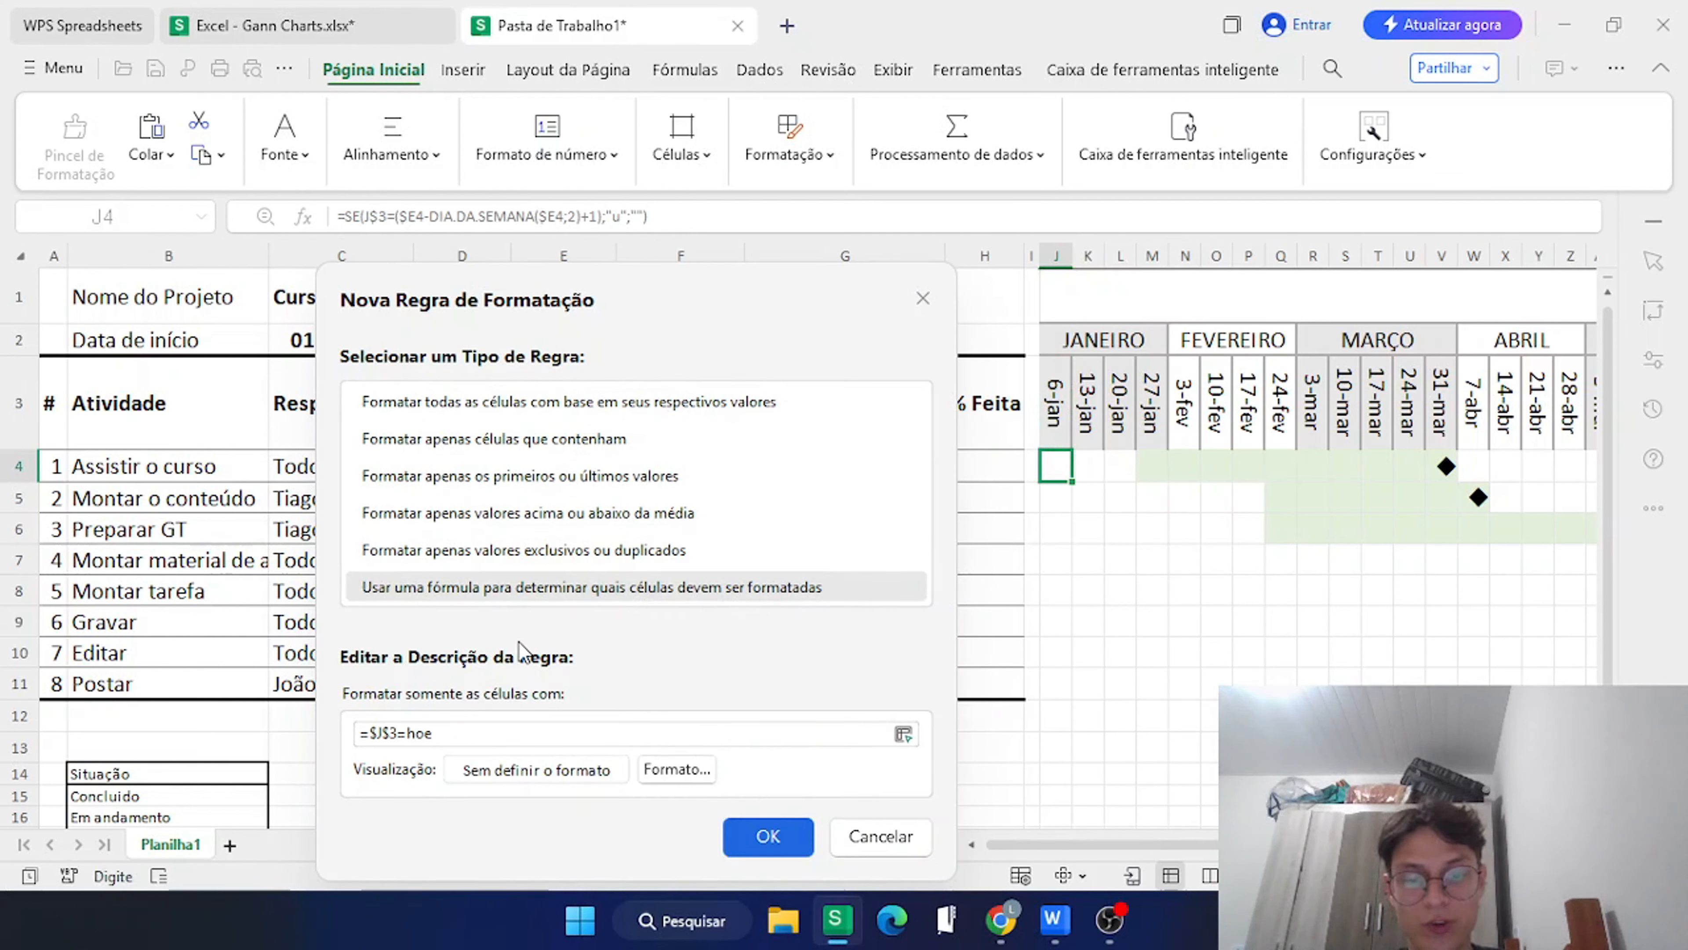
text(hoje())
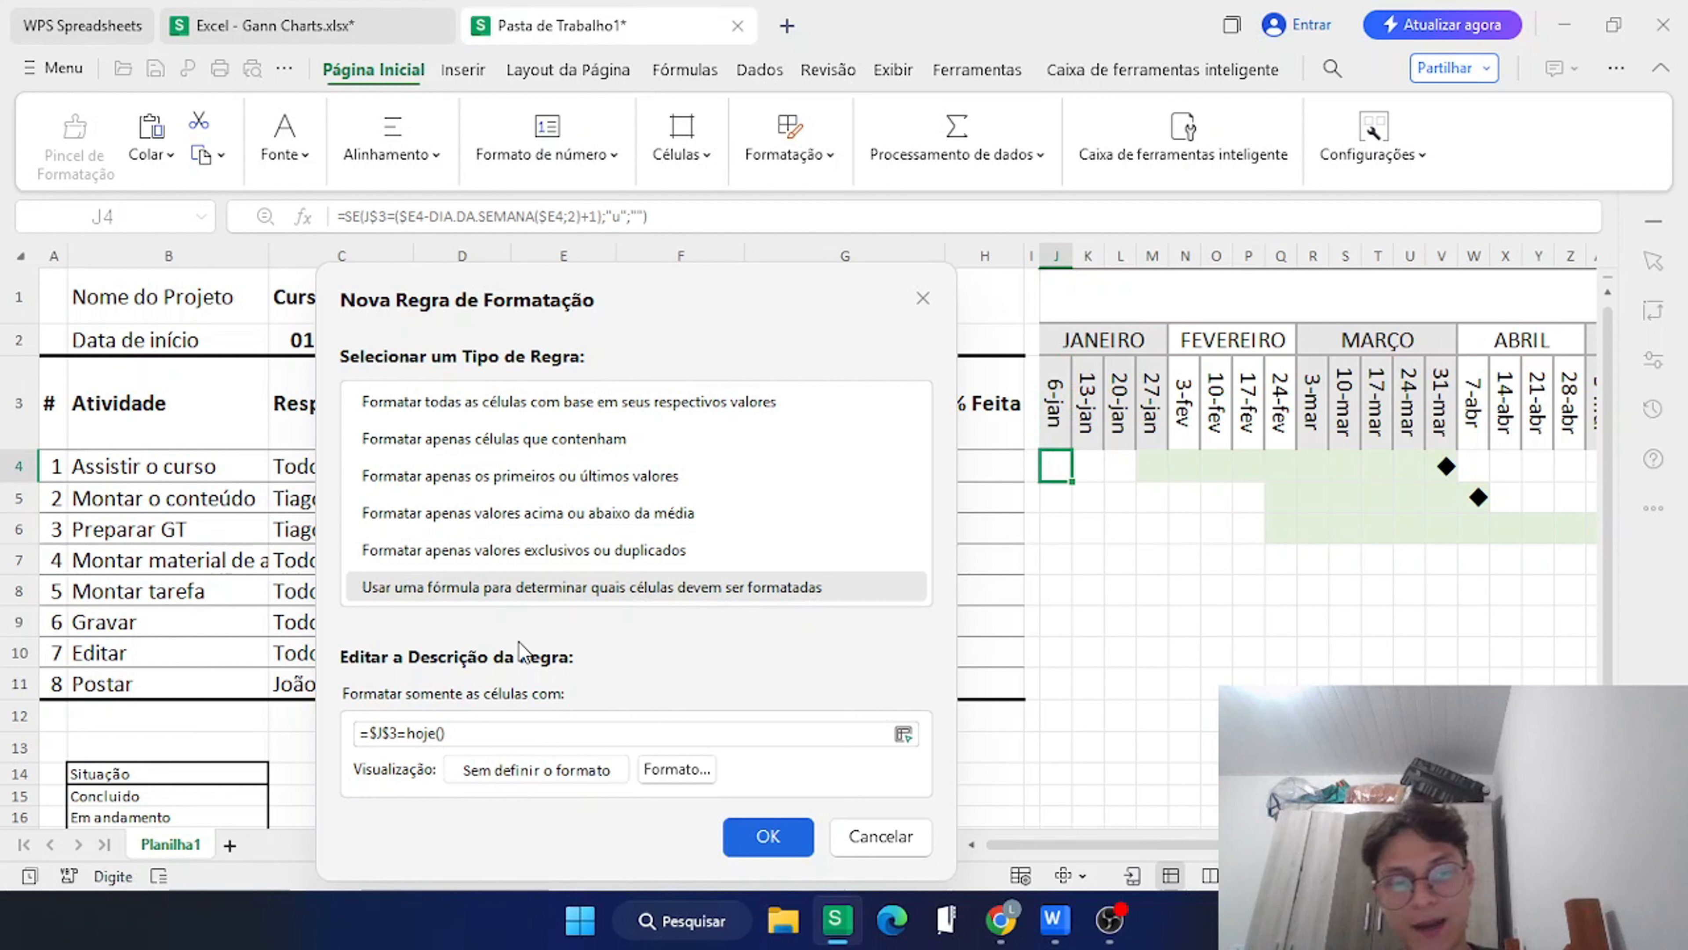
text(-dia)
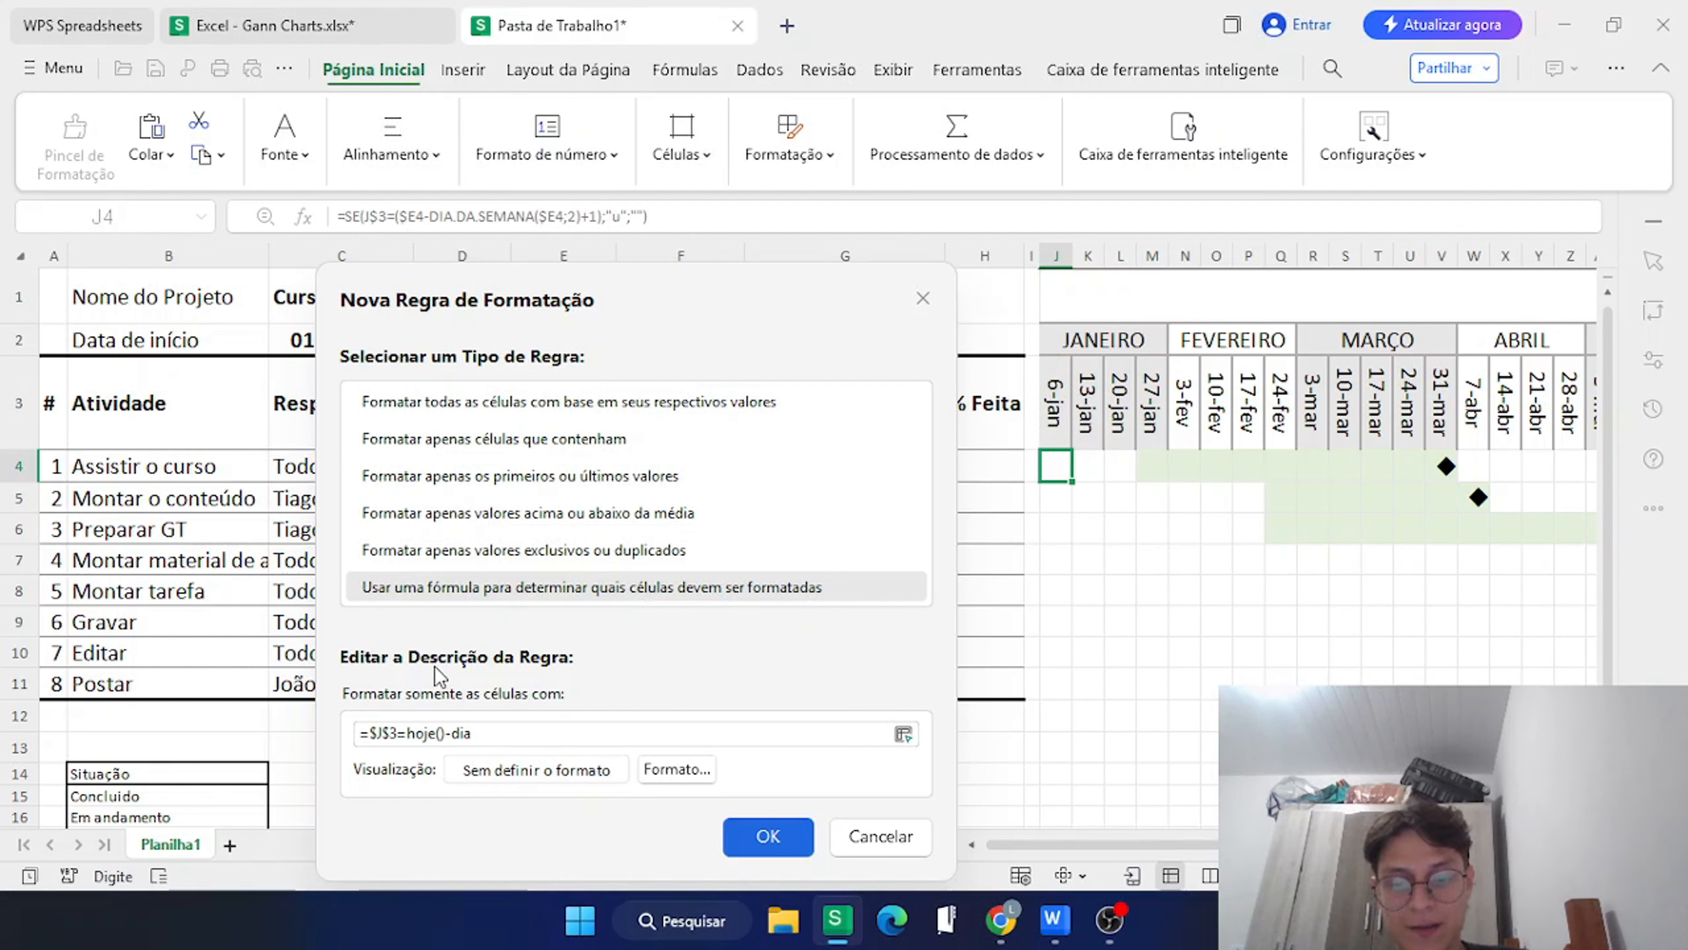
text(.da.semana(hoj)
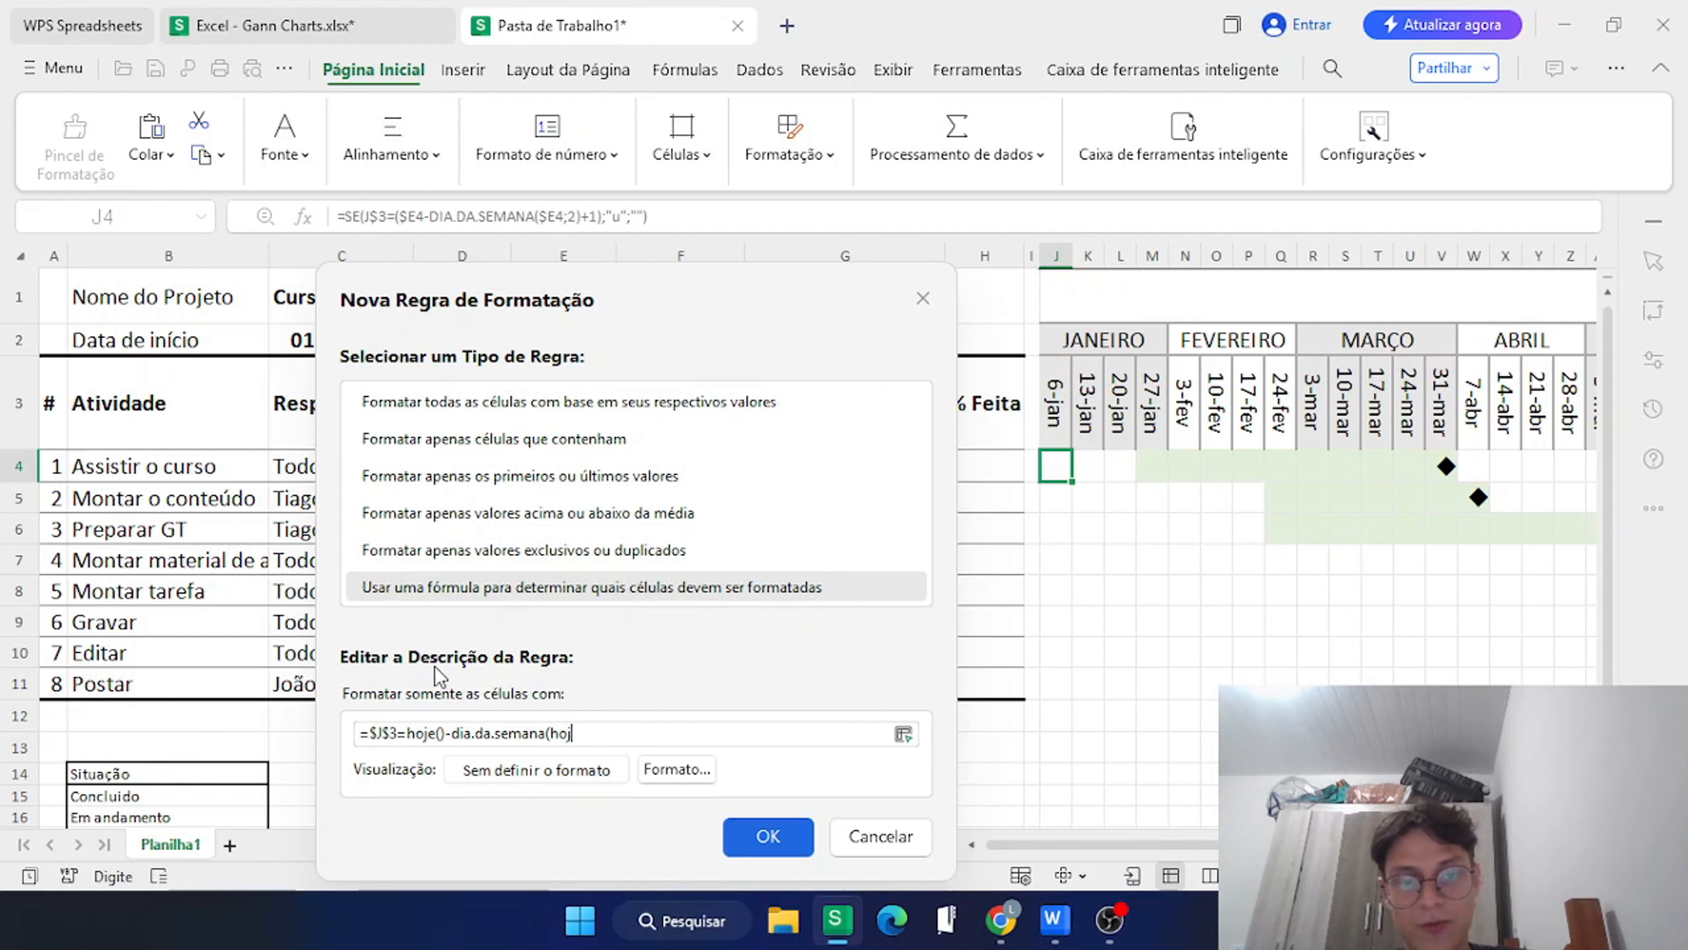
text(e();2)
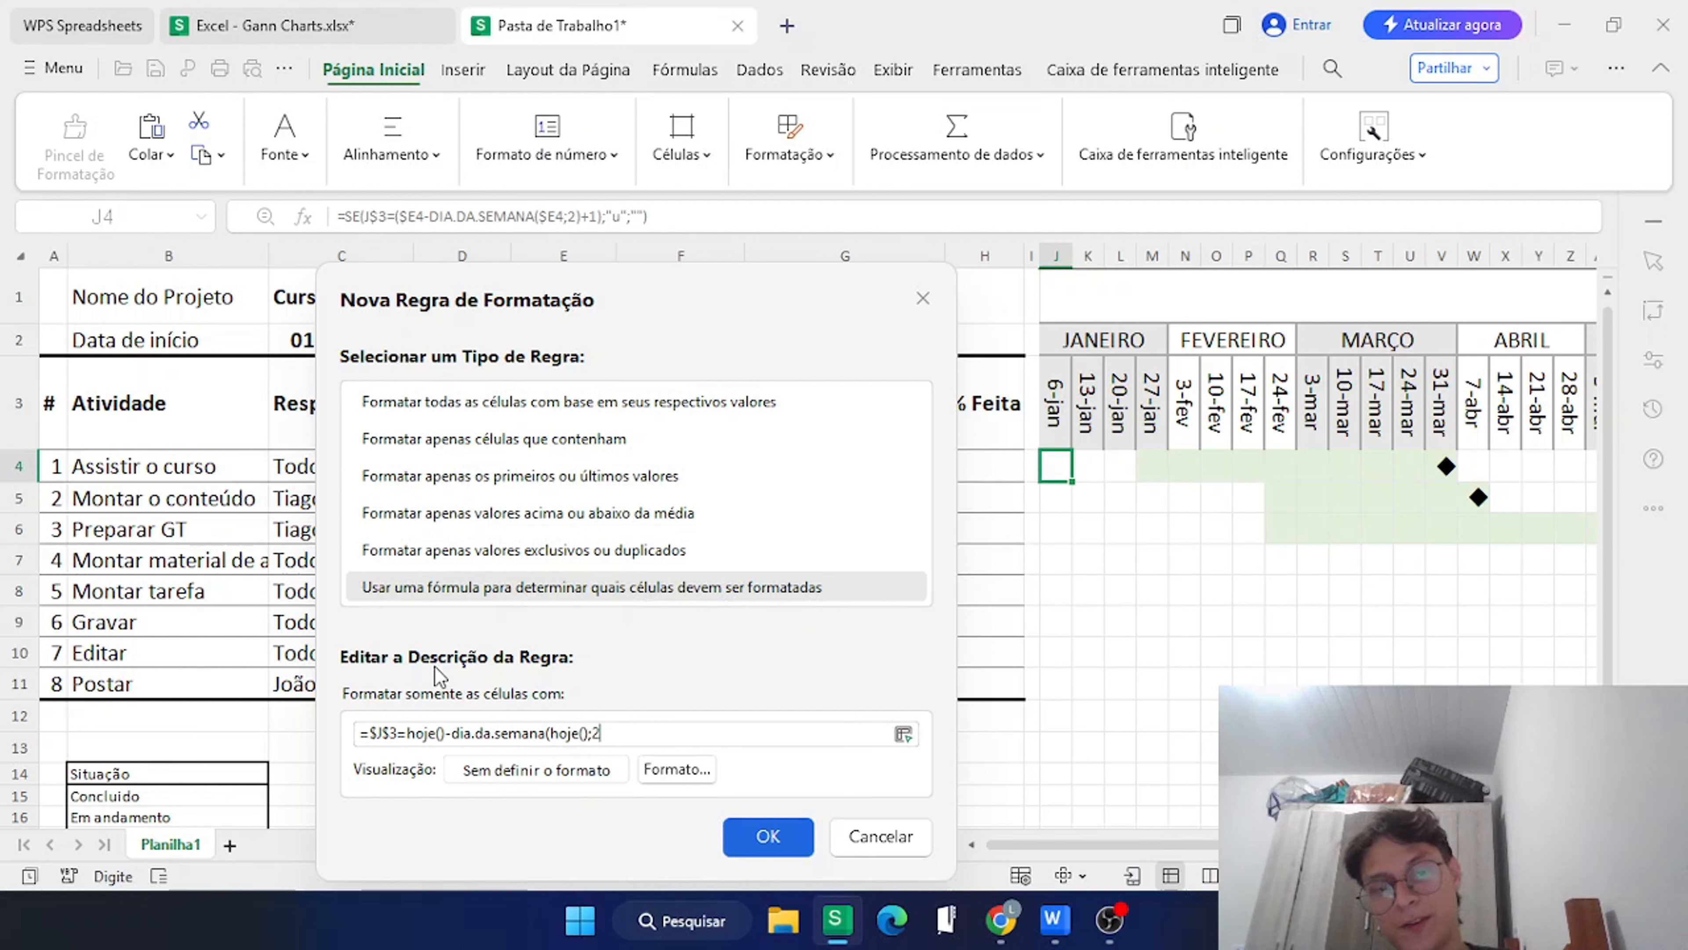
text()+1)
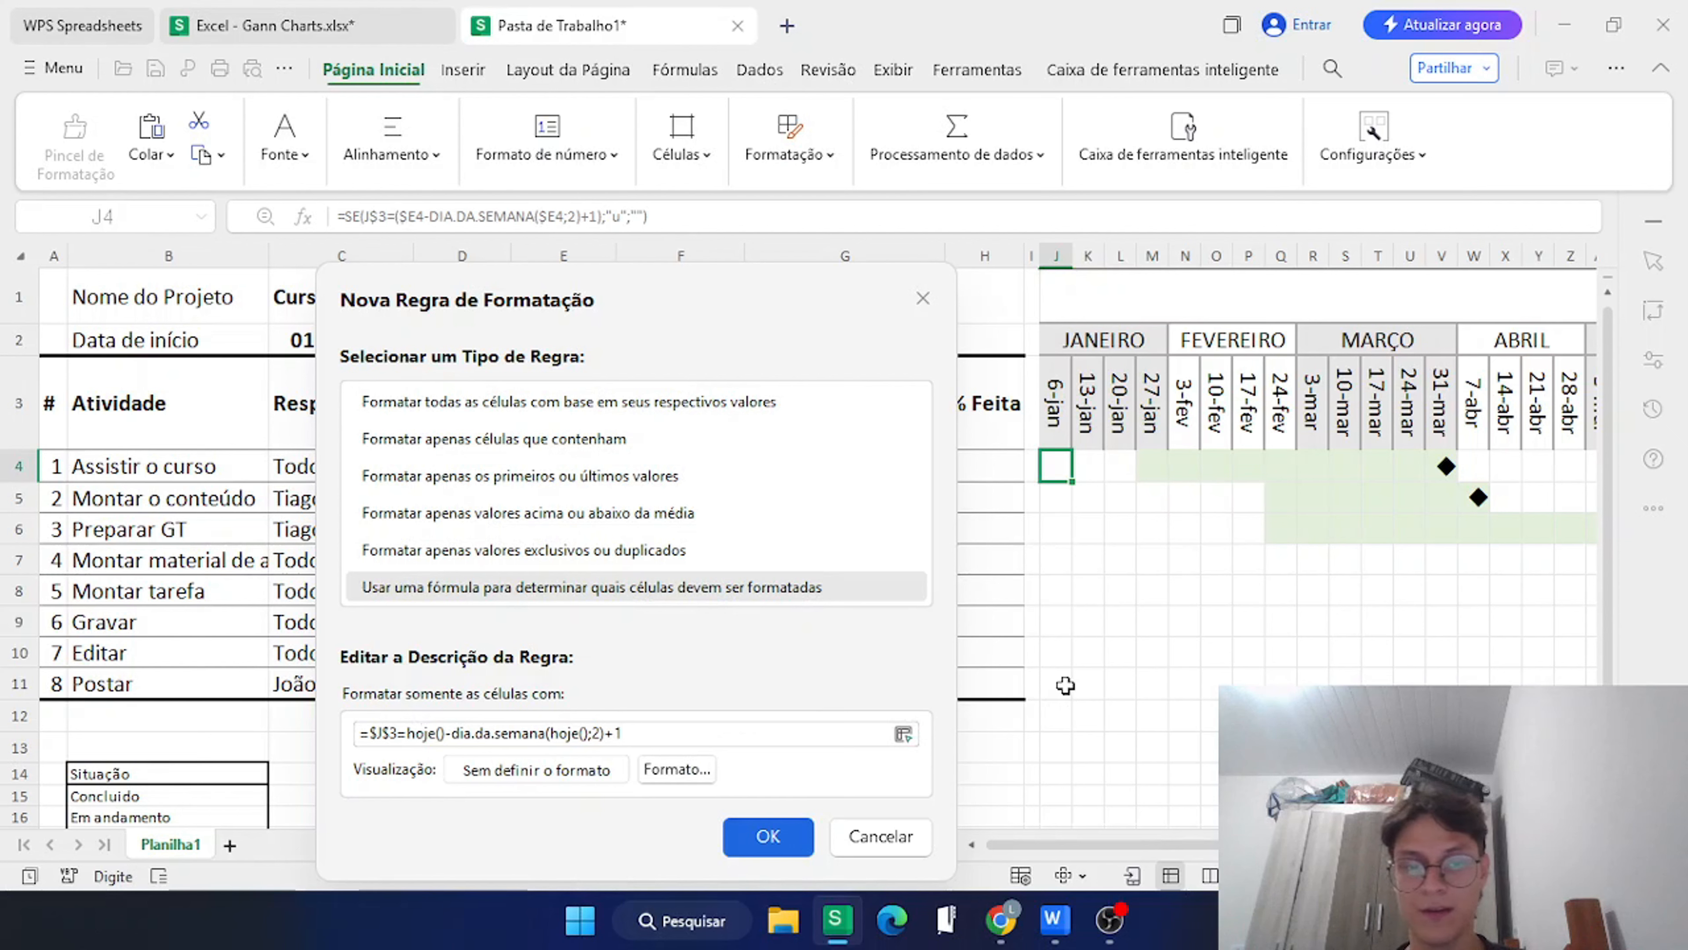
Format the rule with only a black left border, clearing the other borders, and save the rule.
click(677, 777)
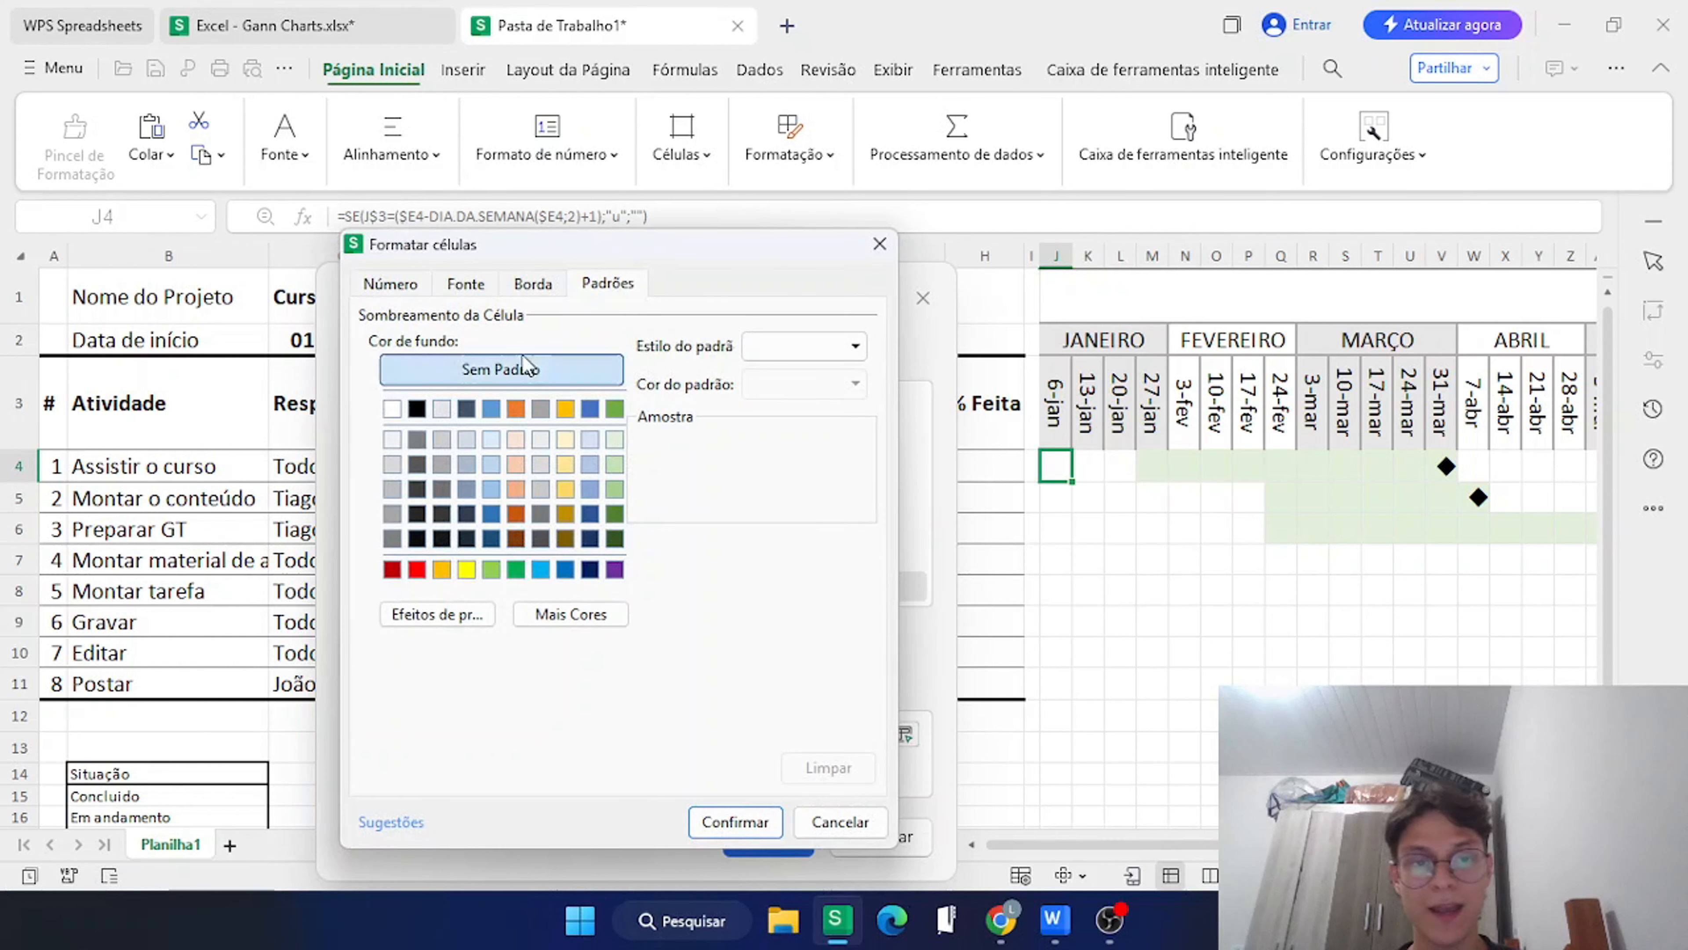
click(536, 282)
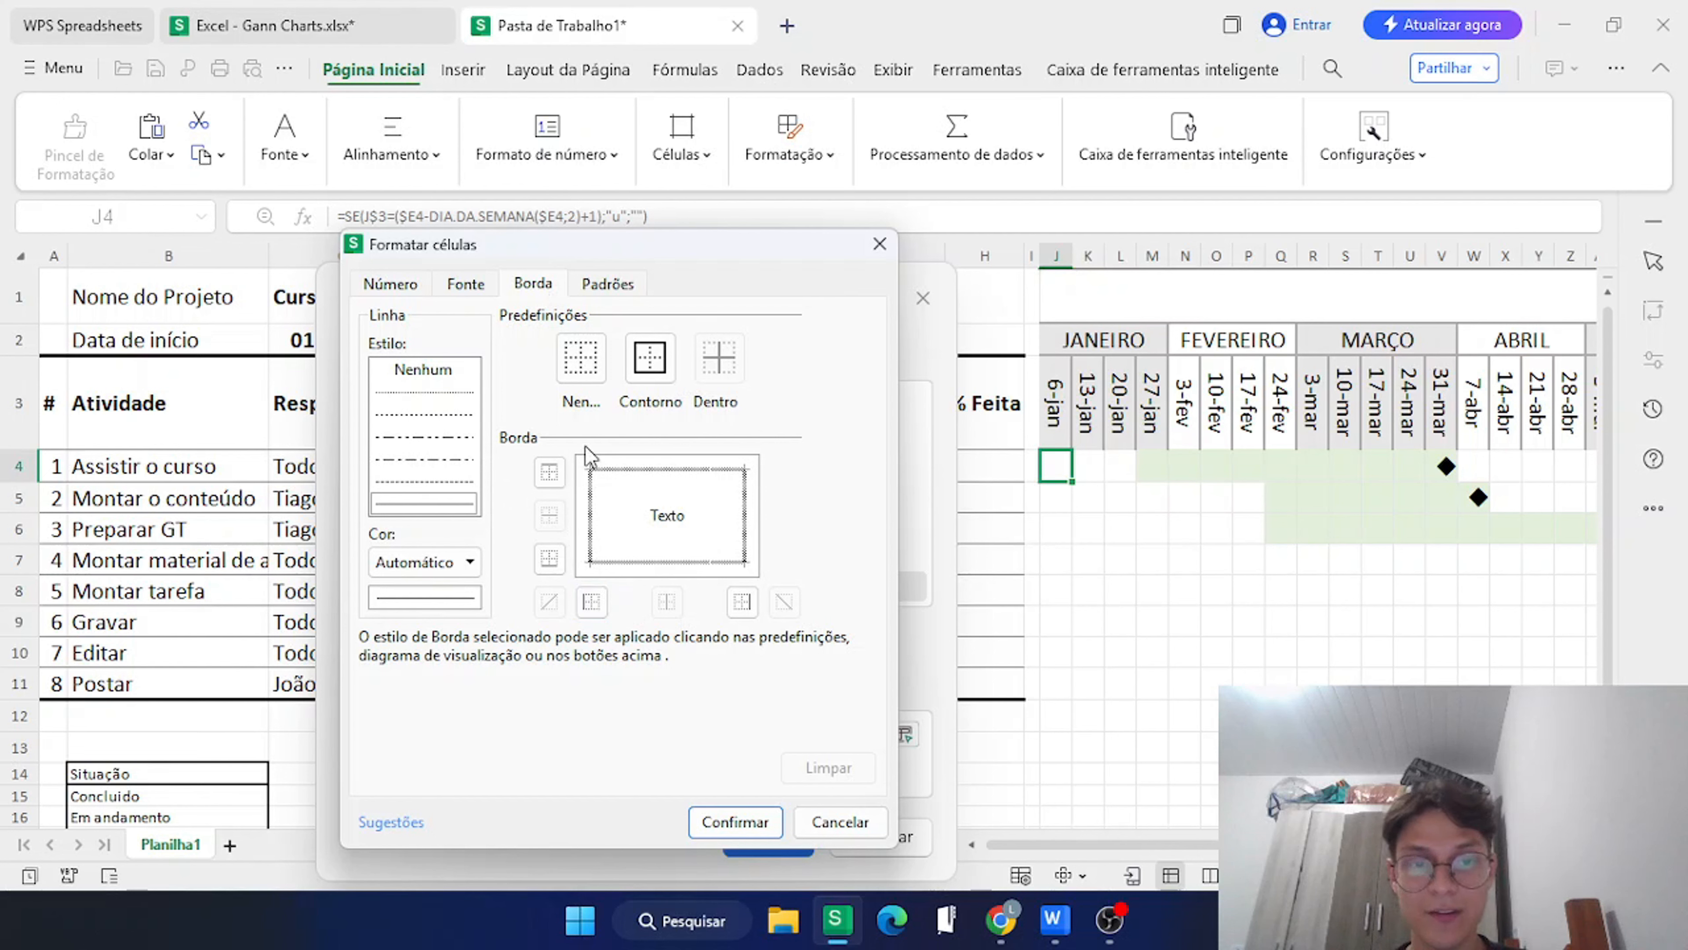
click(550, 473)
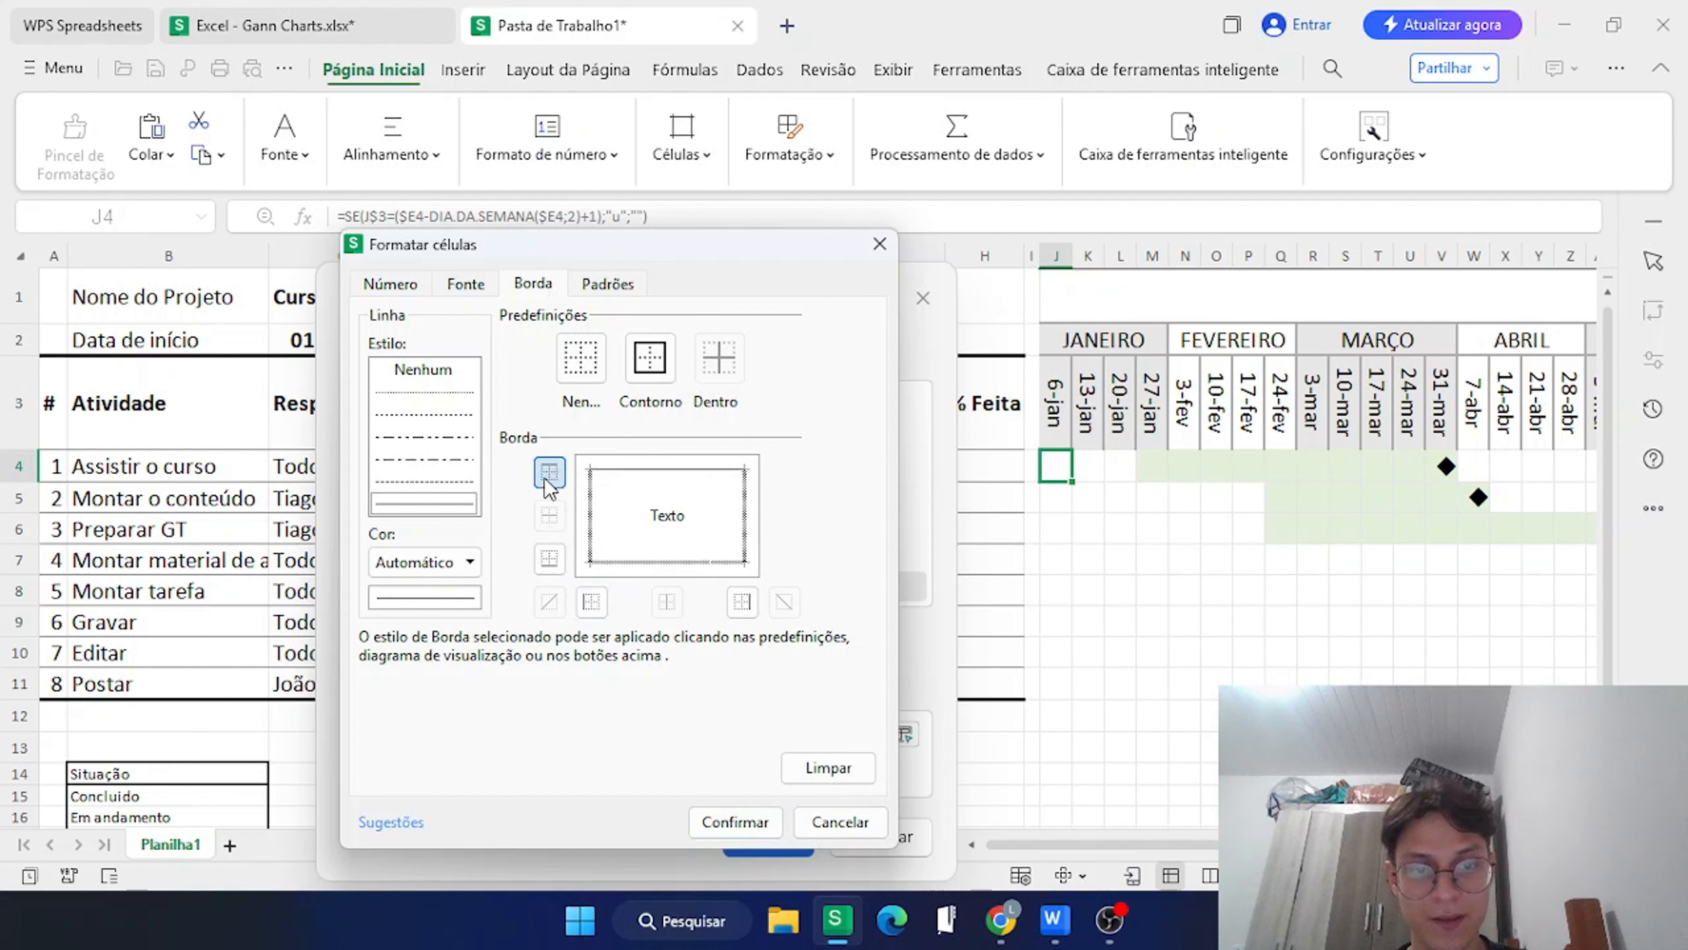
click(549, 559)
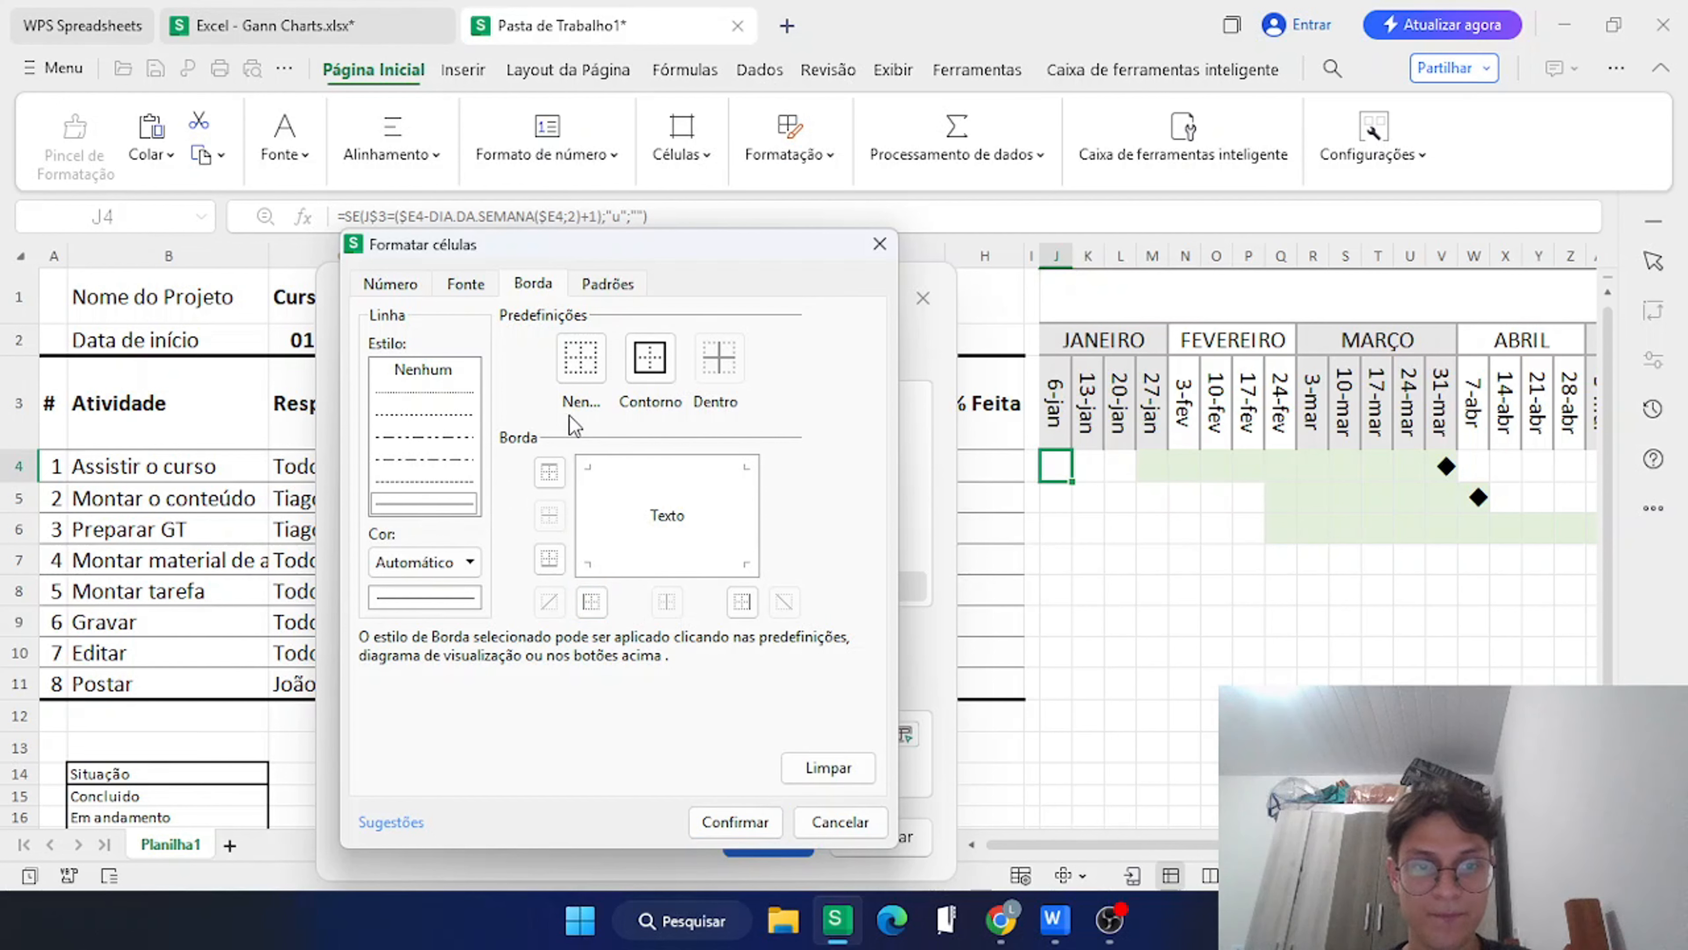
click(424, 564)
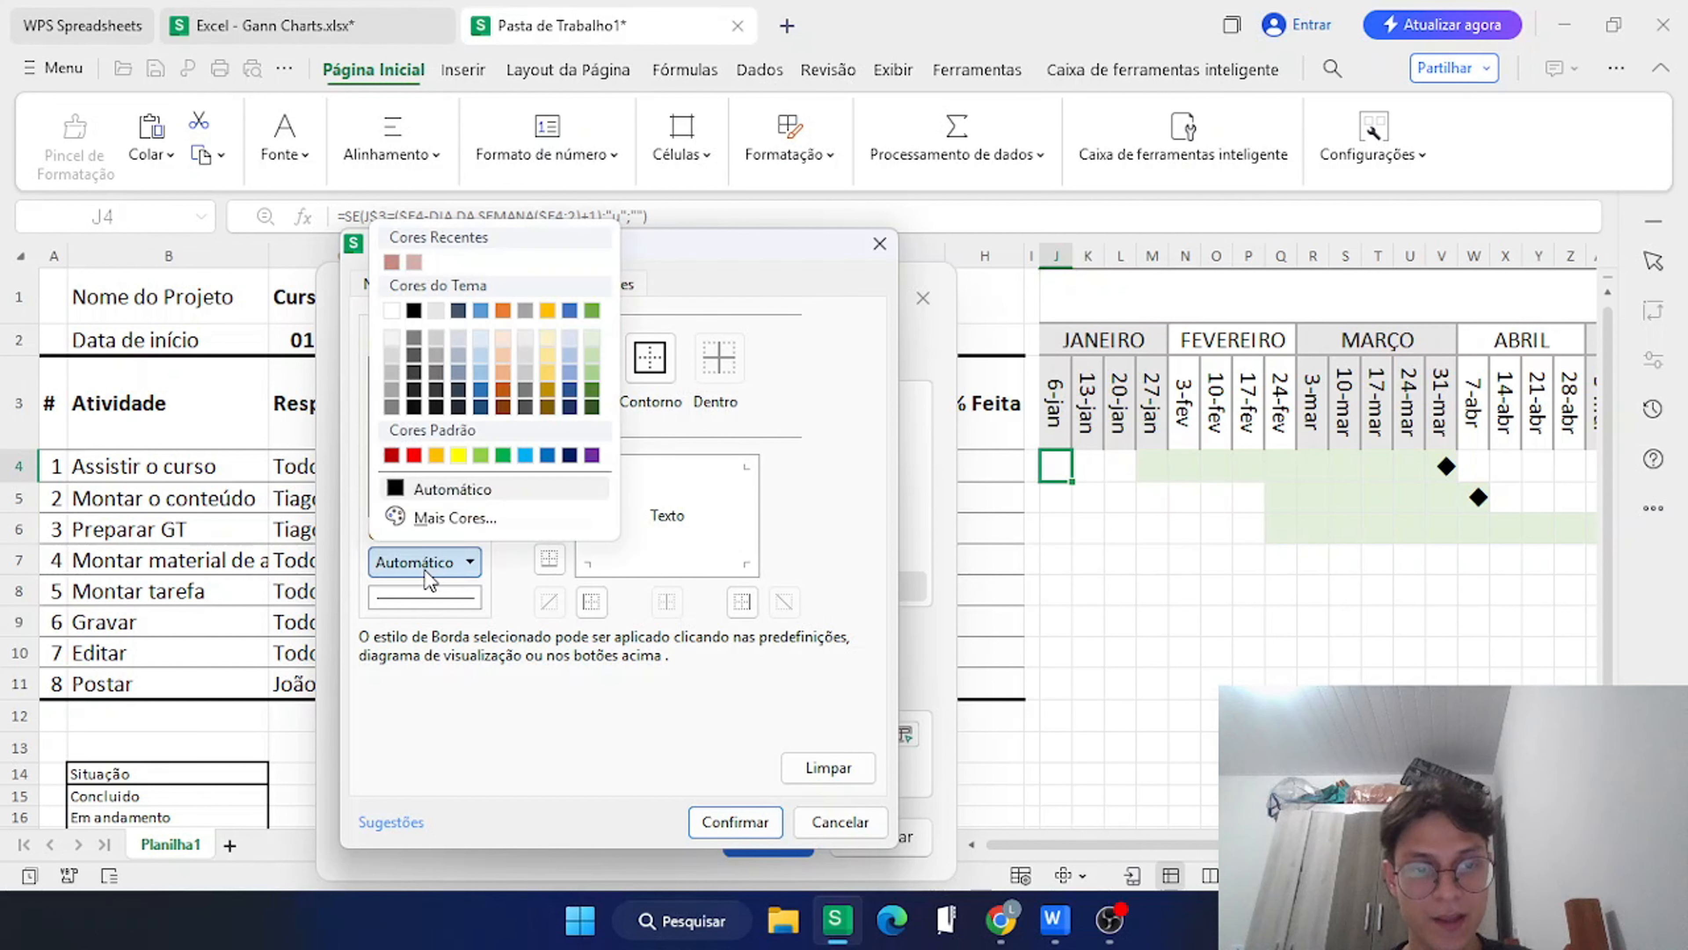
click(413, 406)
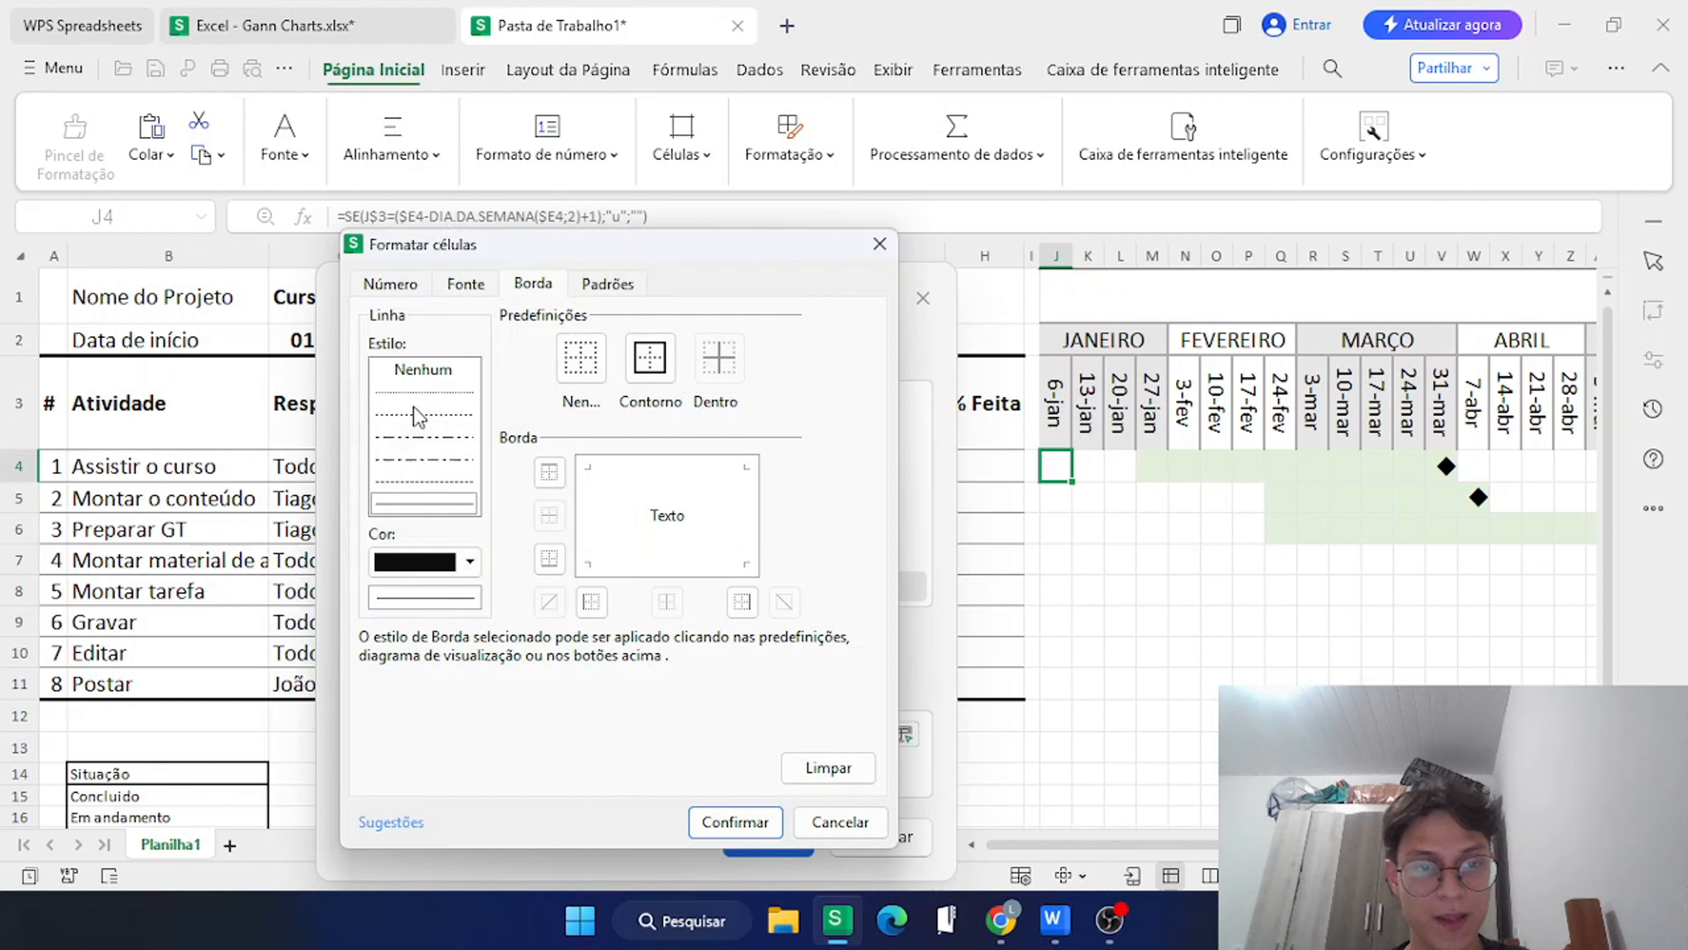
click(589, 602)
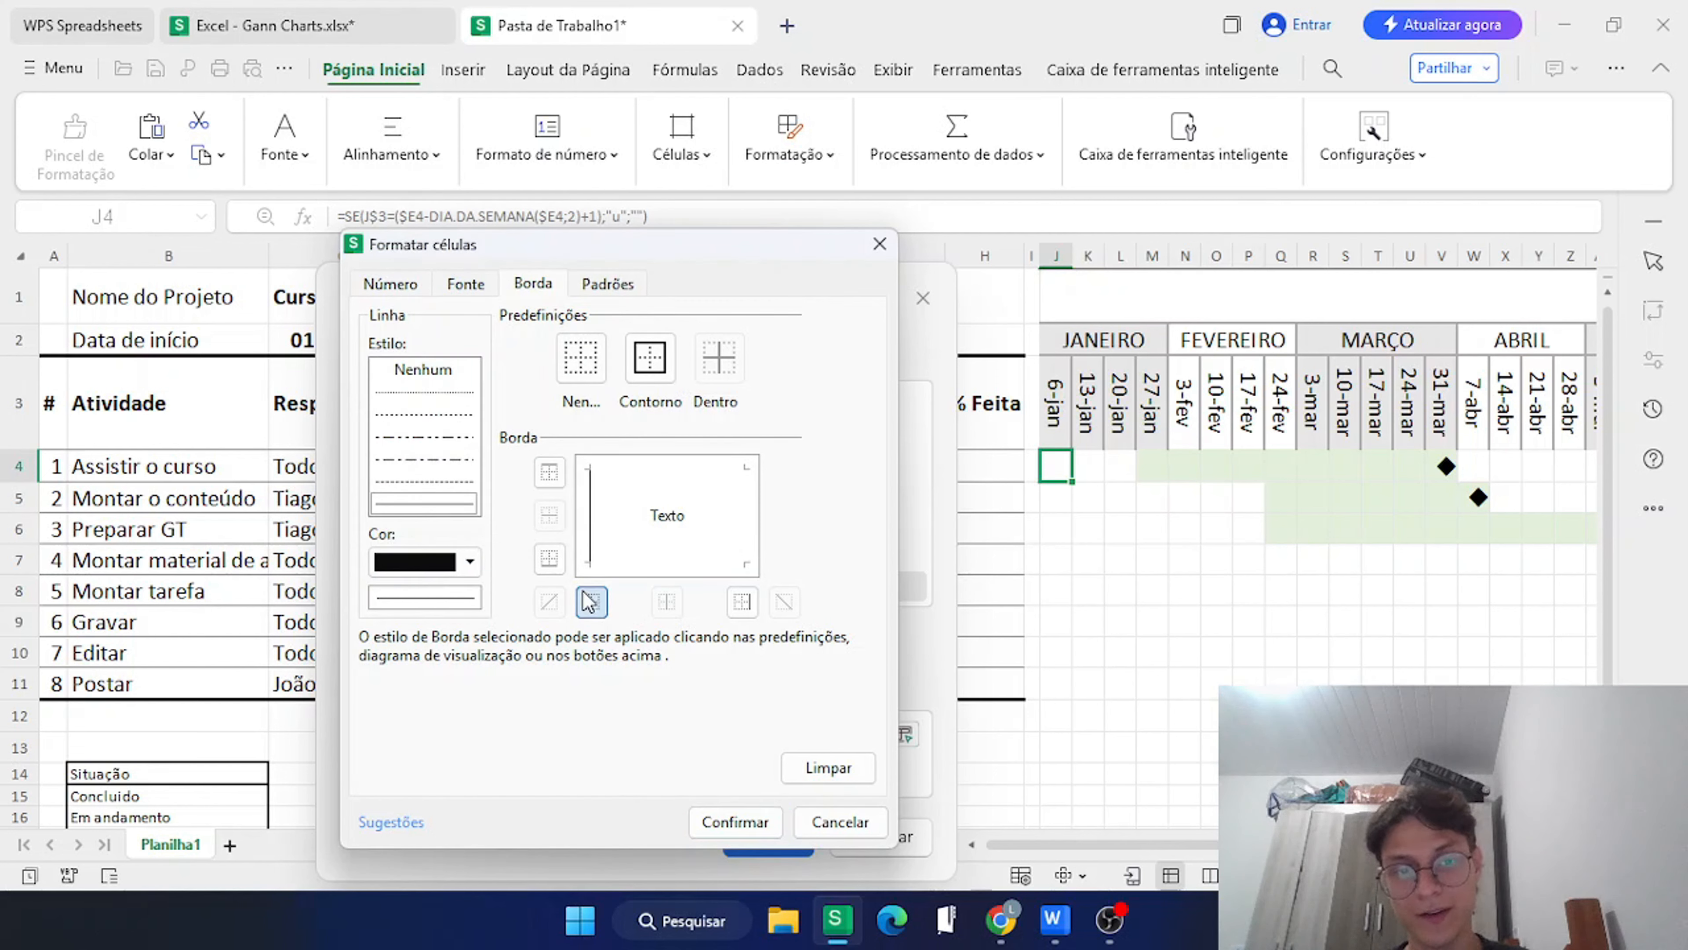
click(728, 819)
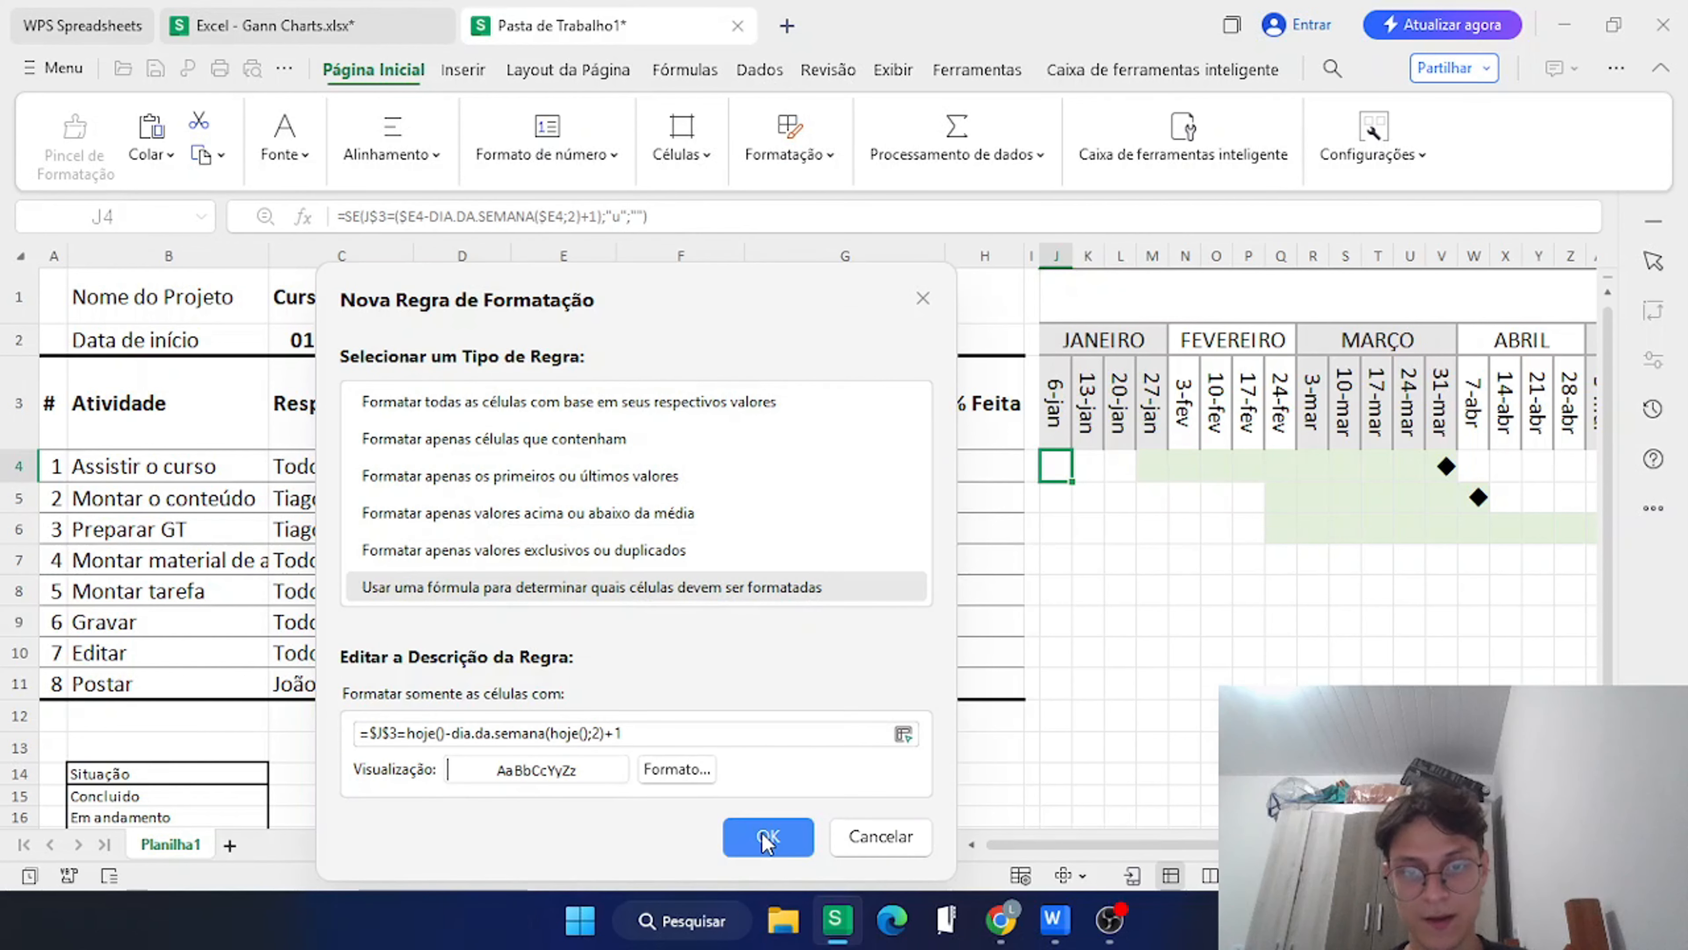
click(766, 838)
Edit J4's current-week rule so its date reference is the mixed J$3 instead of an absolute one.
scroll(1077, 513, right, 3)
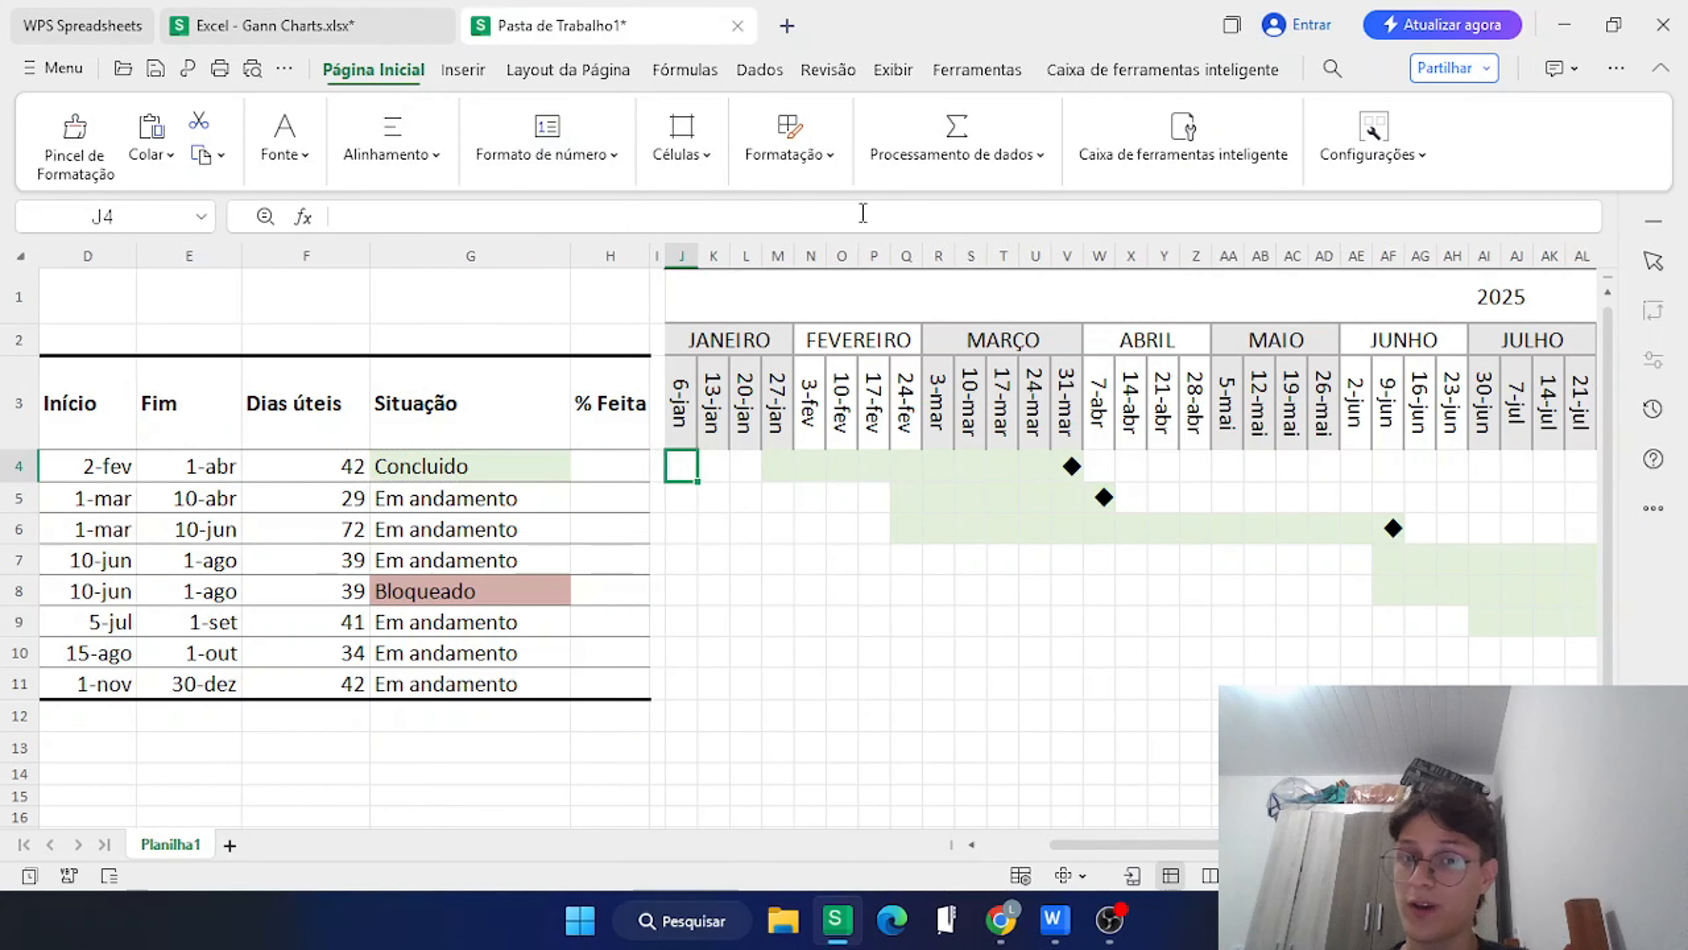
click(819, 170)
click(808, 223)
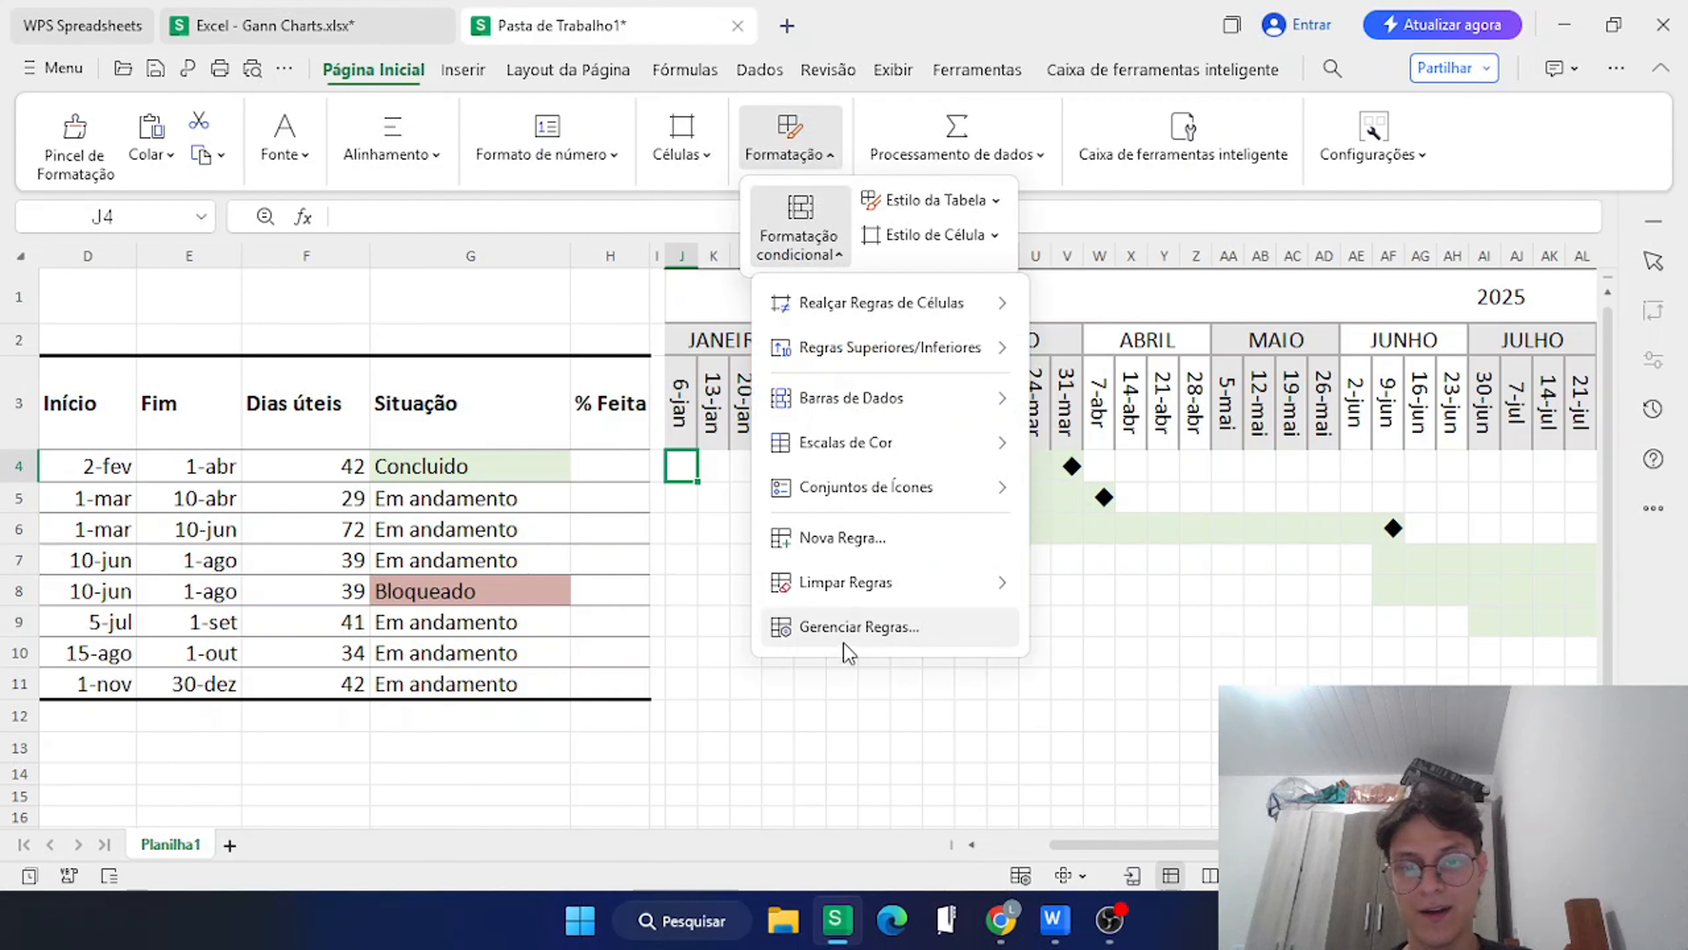
click(839, 626)
double_click(558, 419)
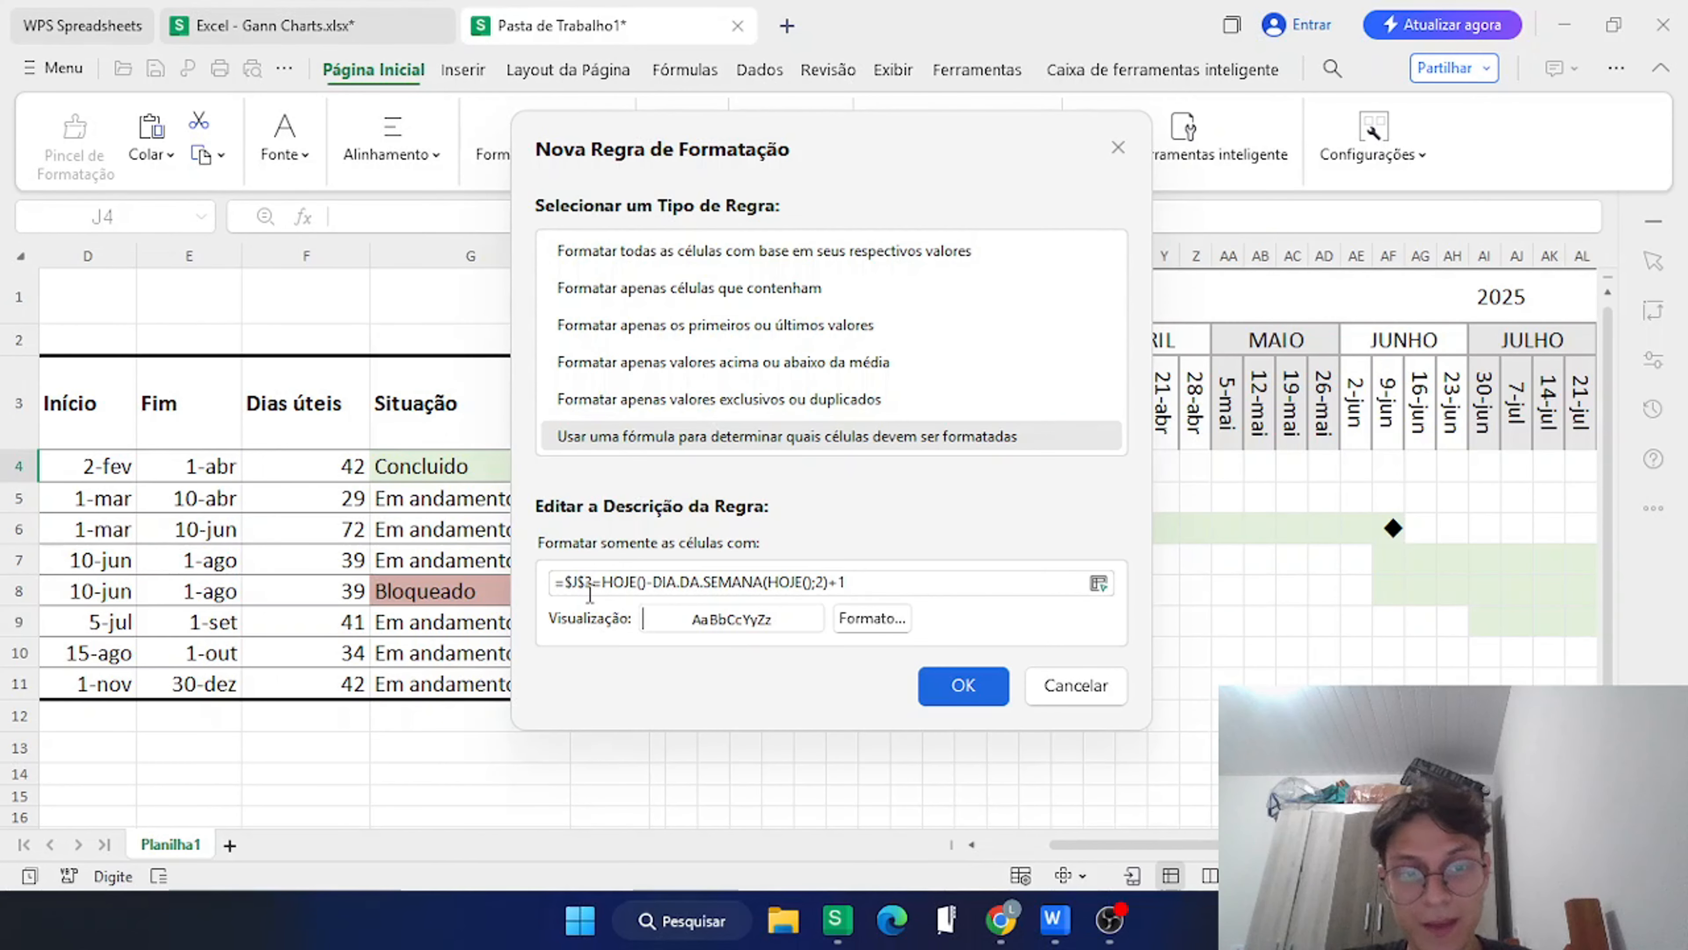
click(570, 583)
key(BackSpace)
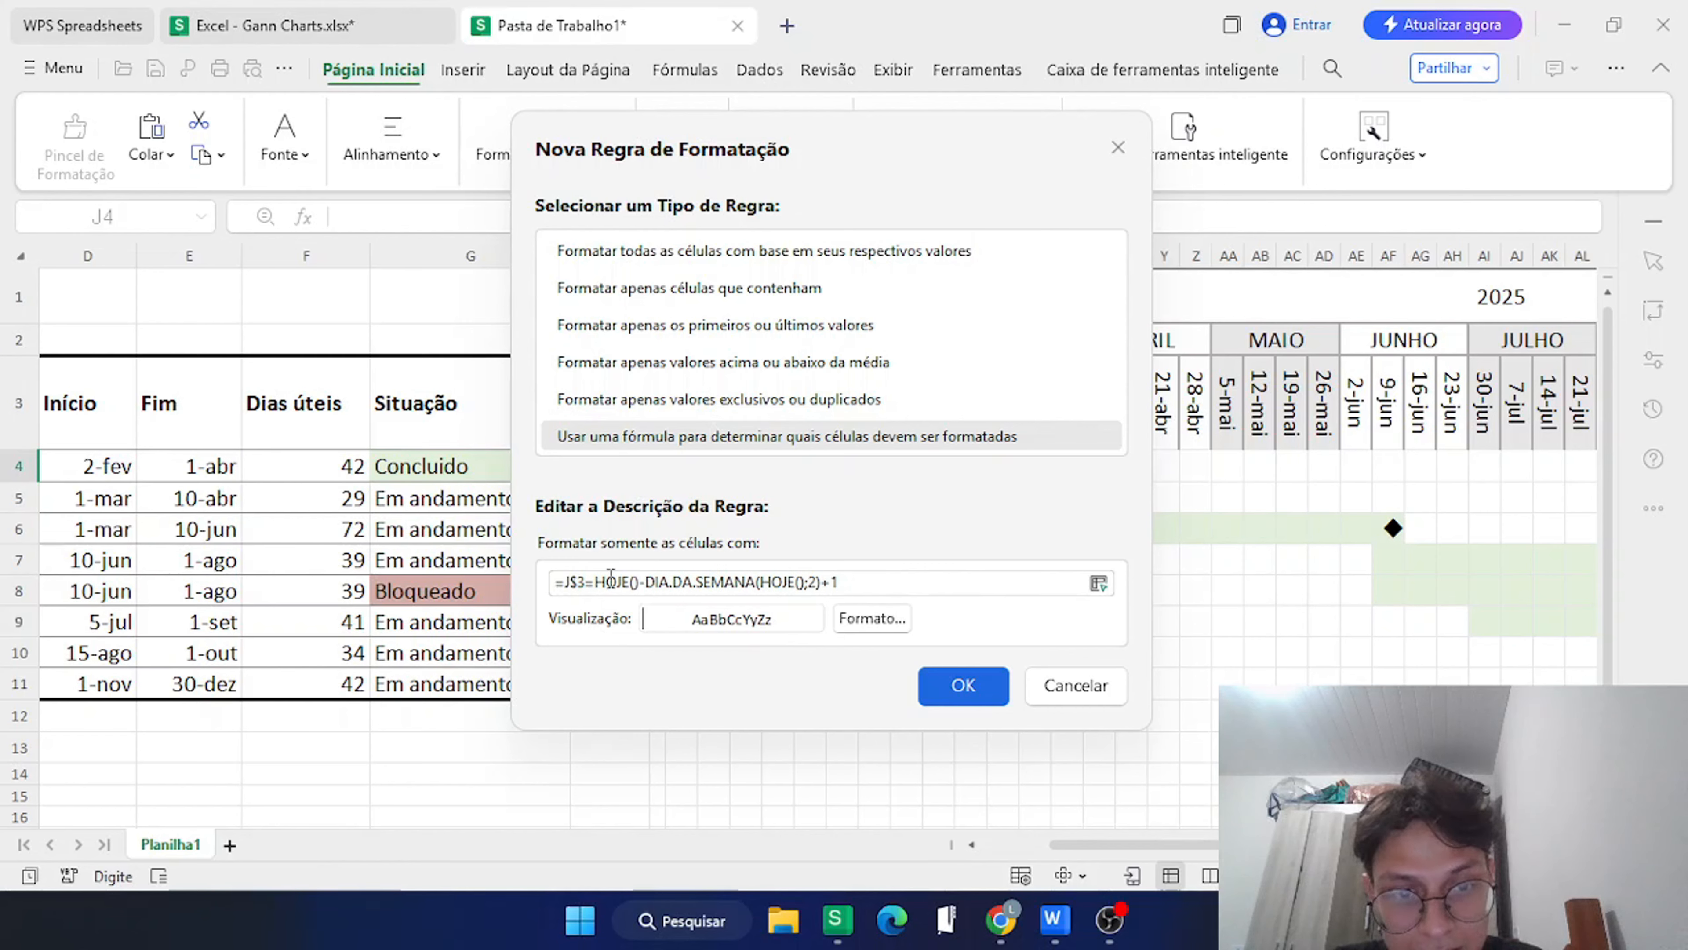
click(977, 685)
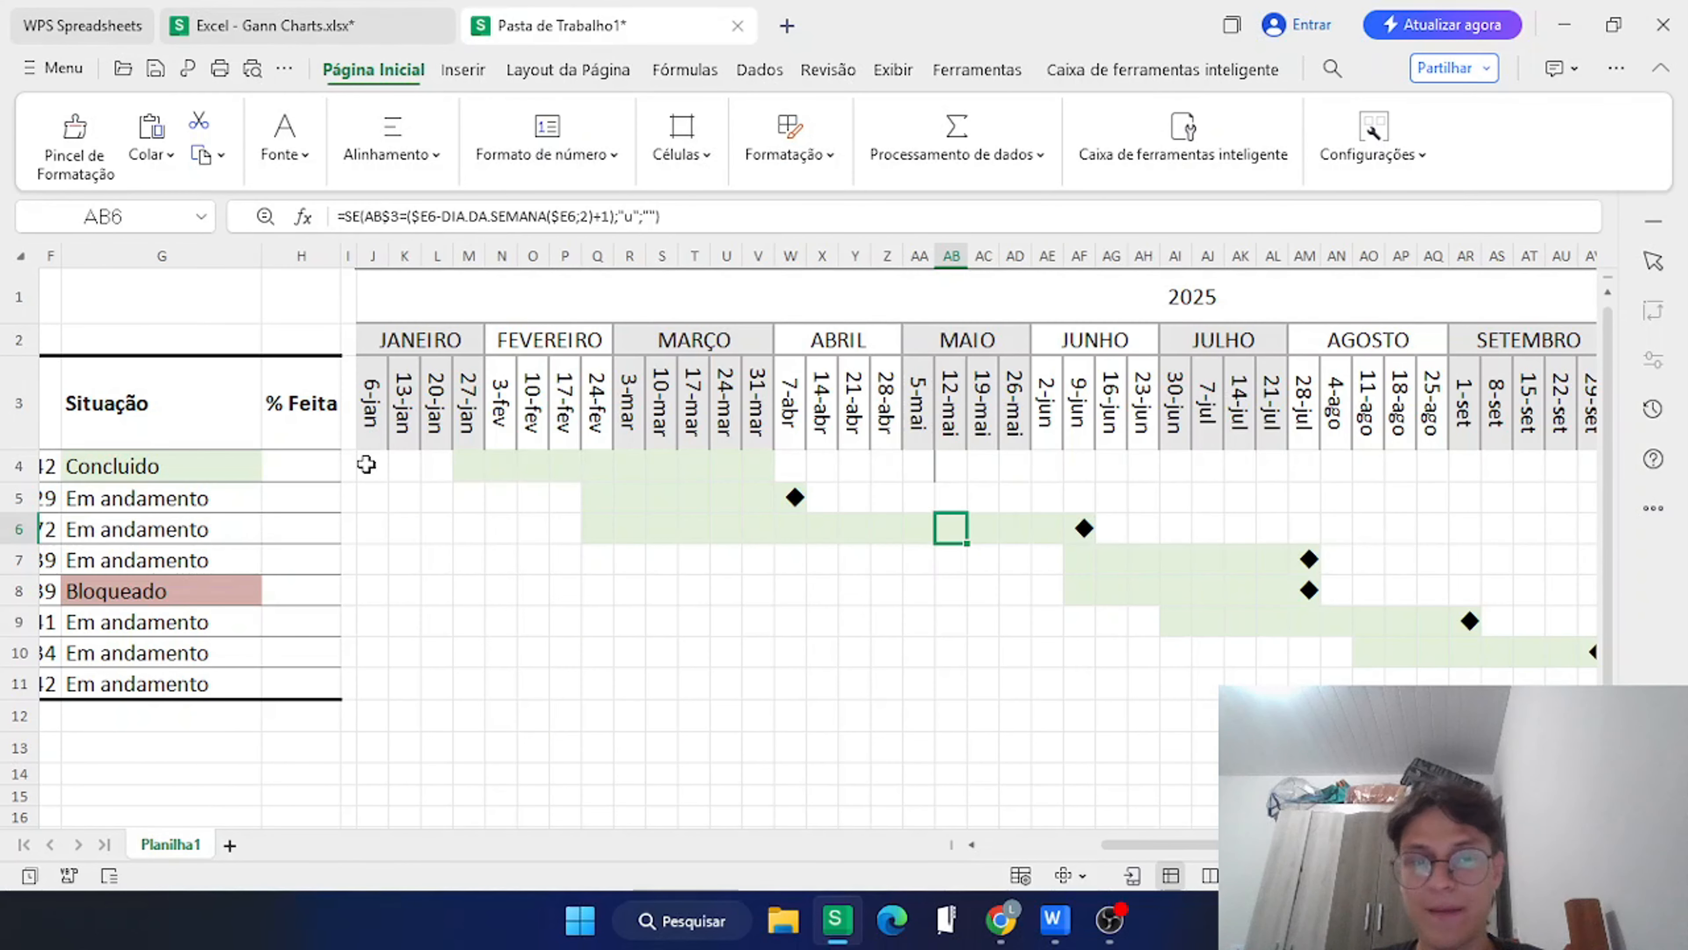
Change the border in J4's current-week rule from the left to the right side and save the rule changes.
drag(366, 464, 840, 493)
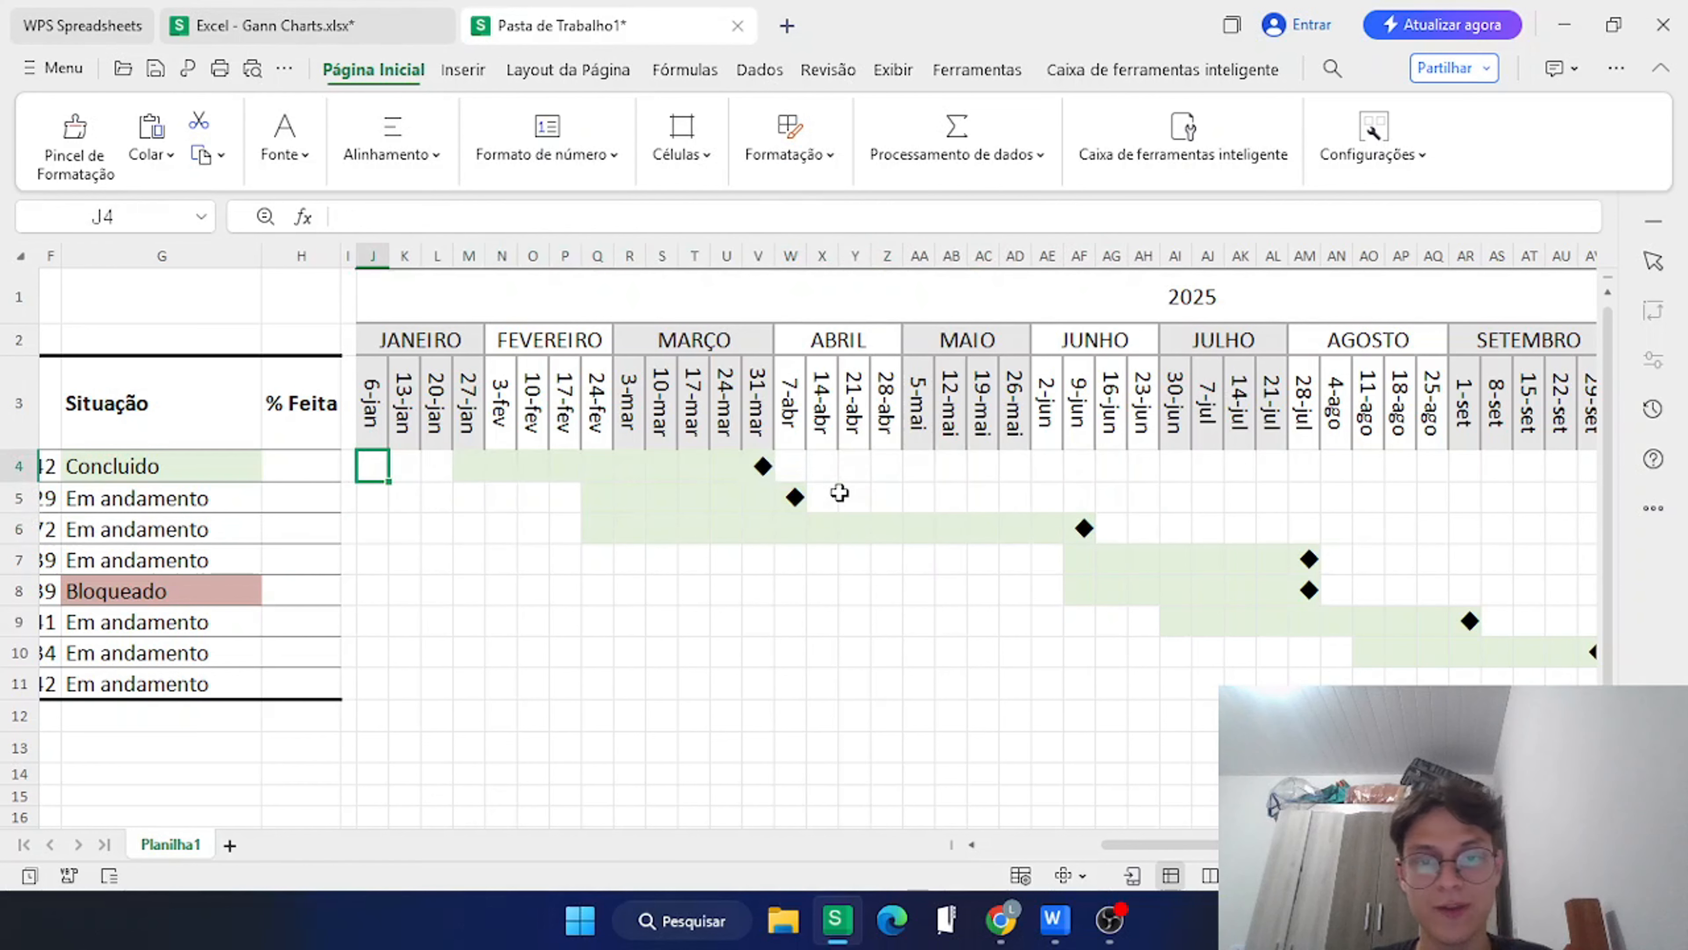
key(ctrl+1)
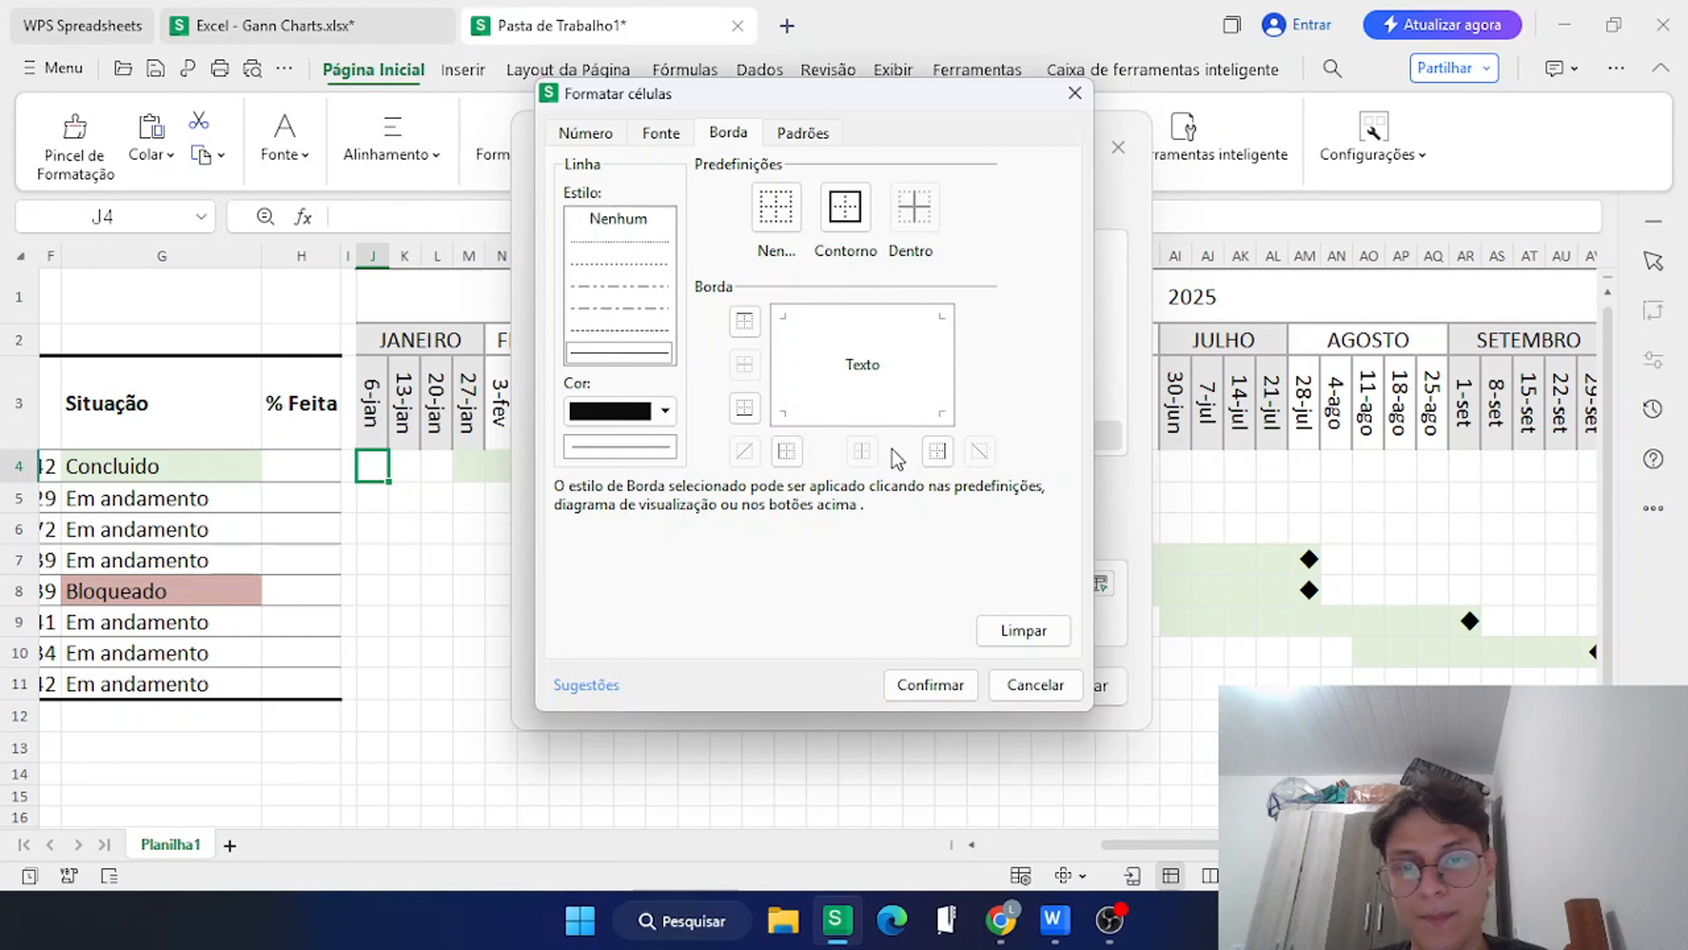
click(937, 451)
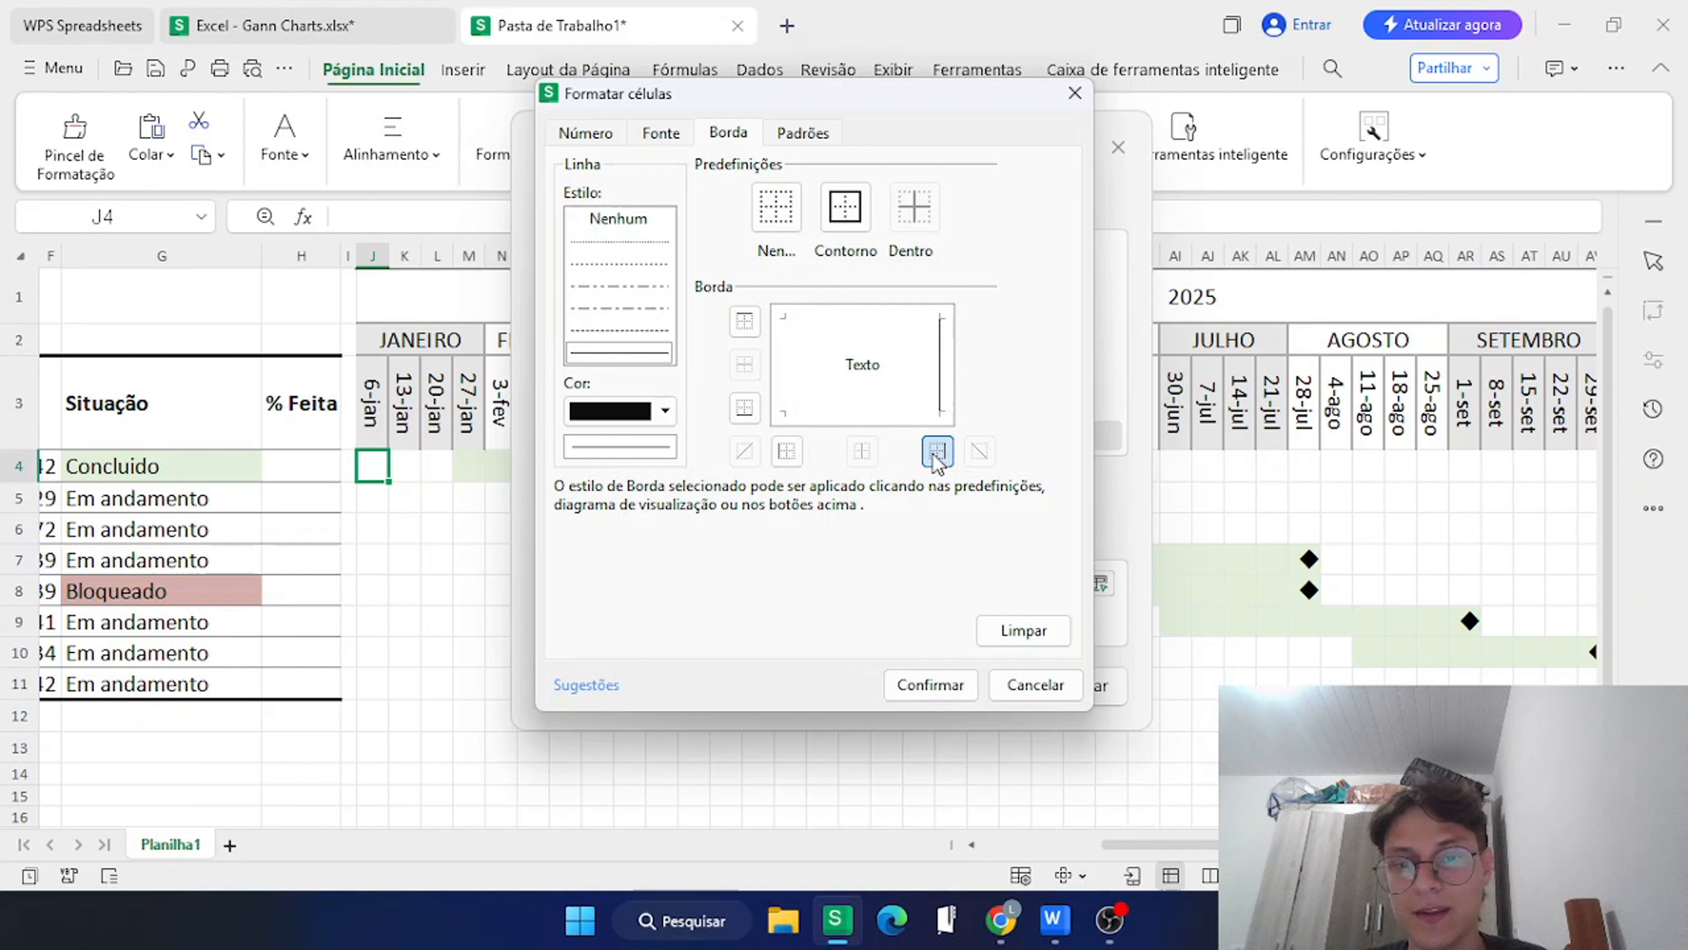
click(932, 685)
click(965, 685)
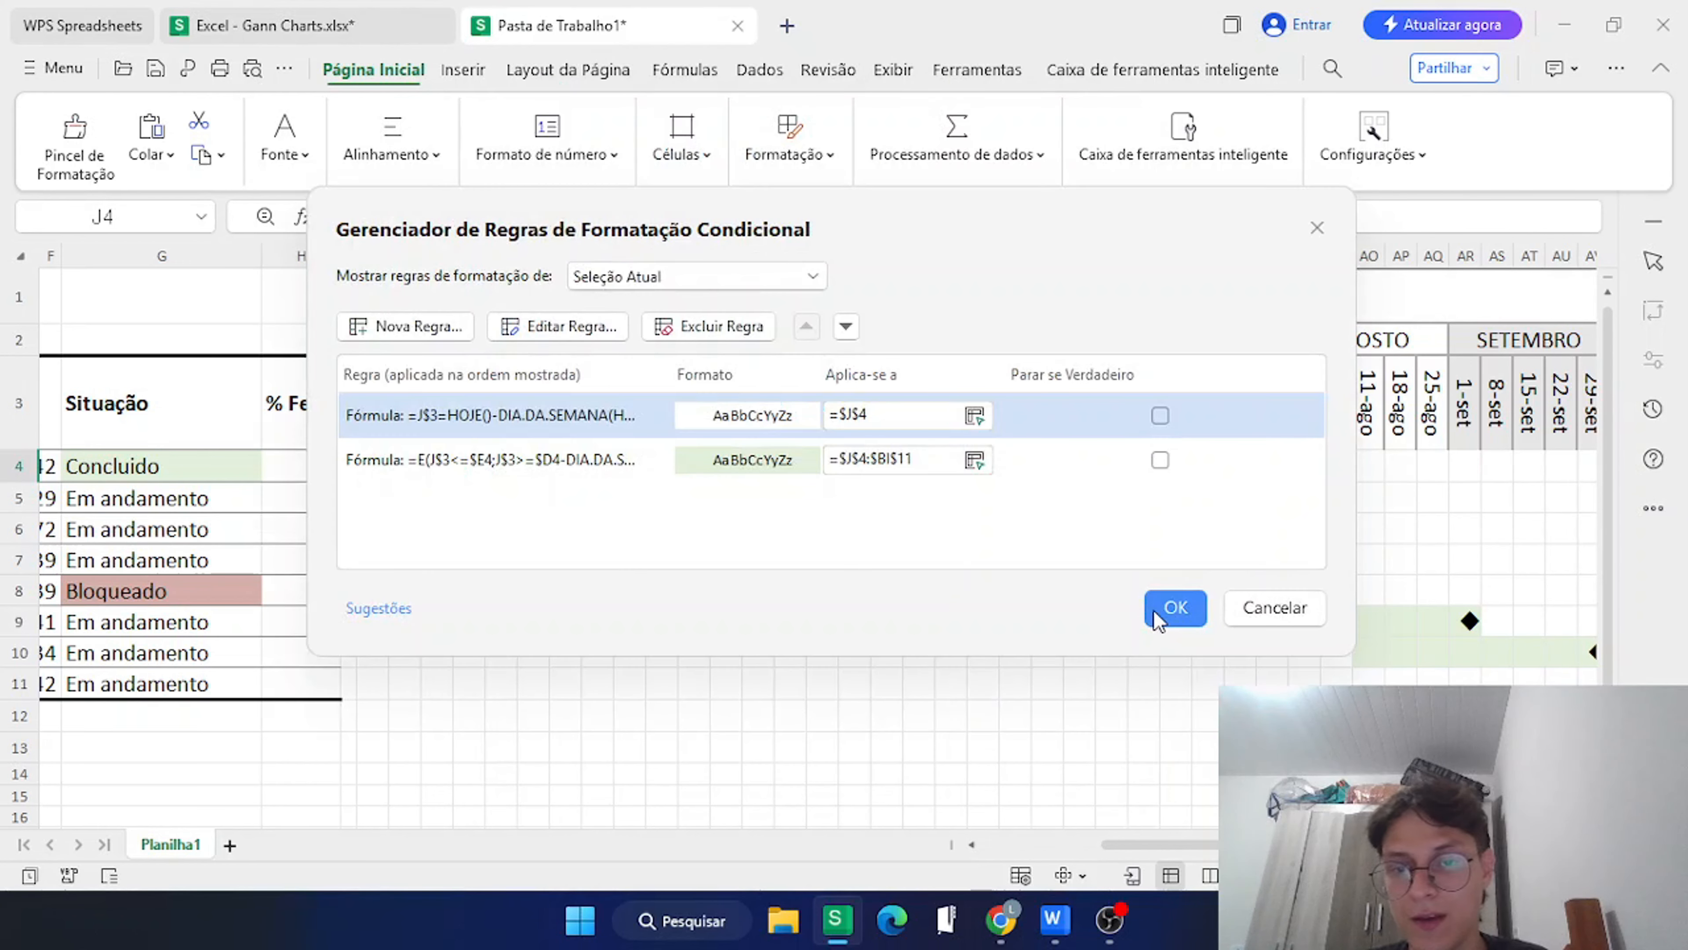
click(1176, 607)
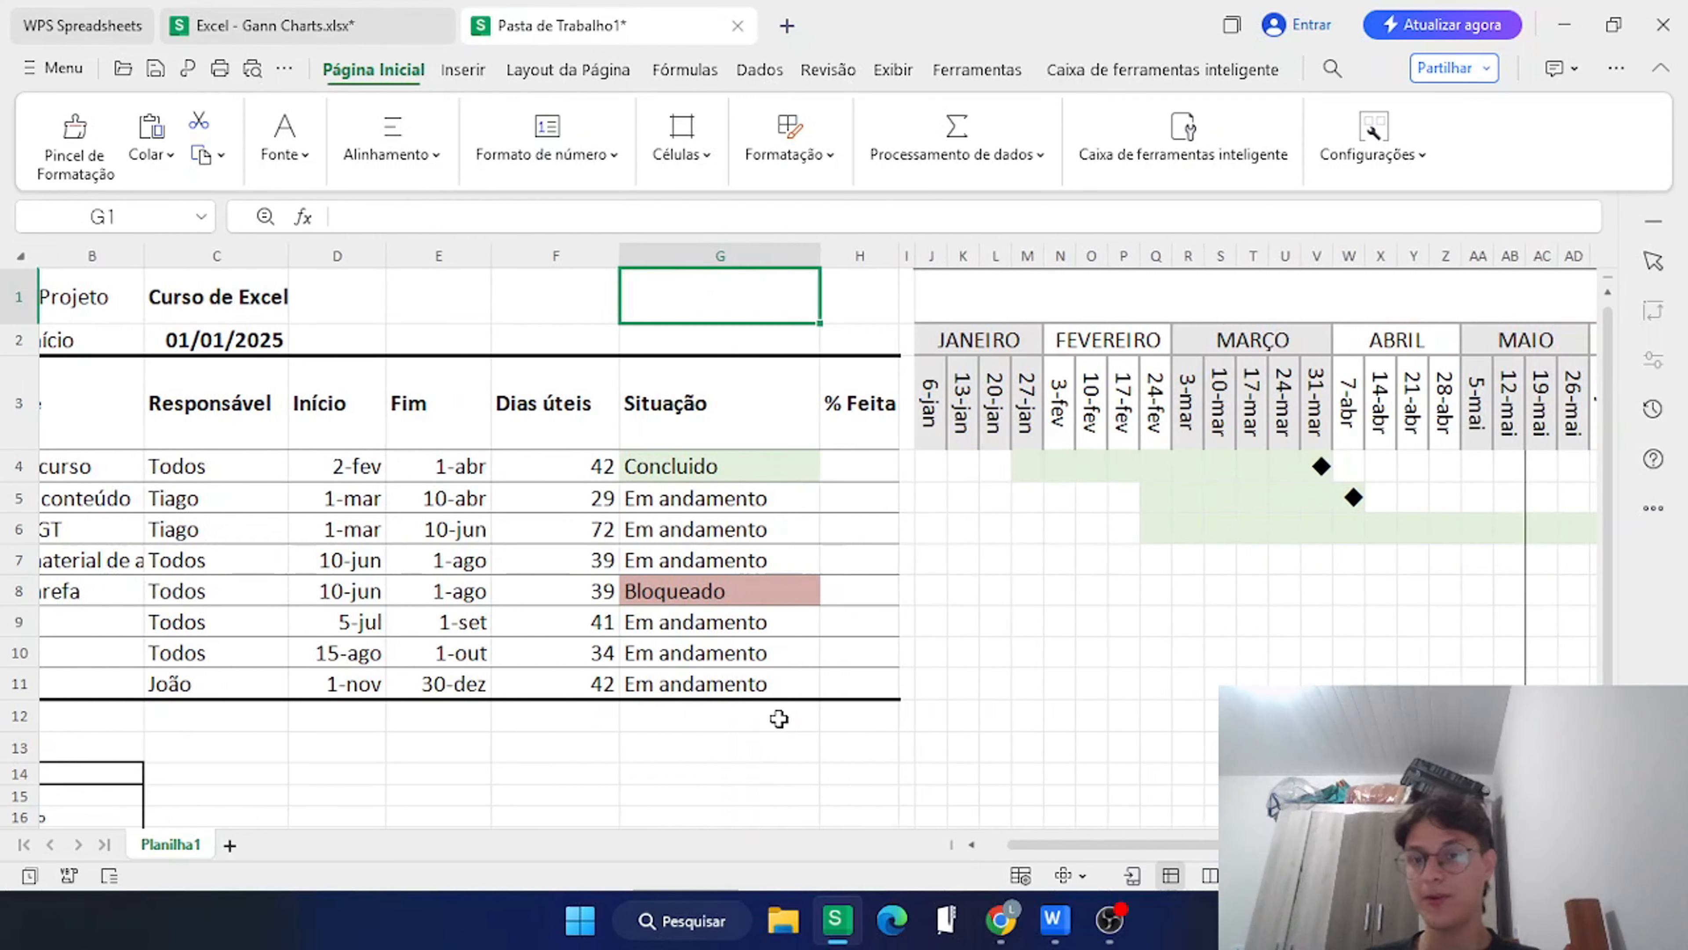
Examine the current-week line across the timeline and the statuses in the Situação column.
scroll(779, 718, right, 10)
scroll(779, 719, left, 5)
scroll(779, 719, left, 6)
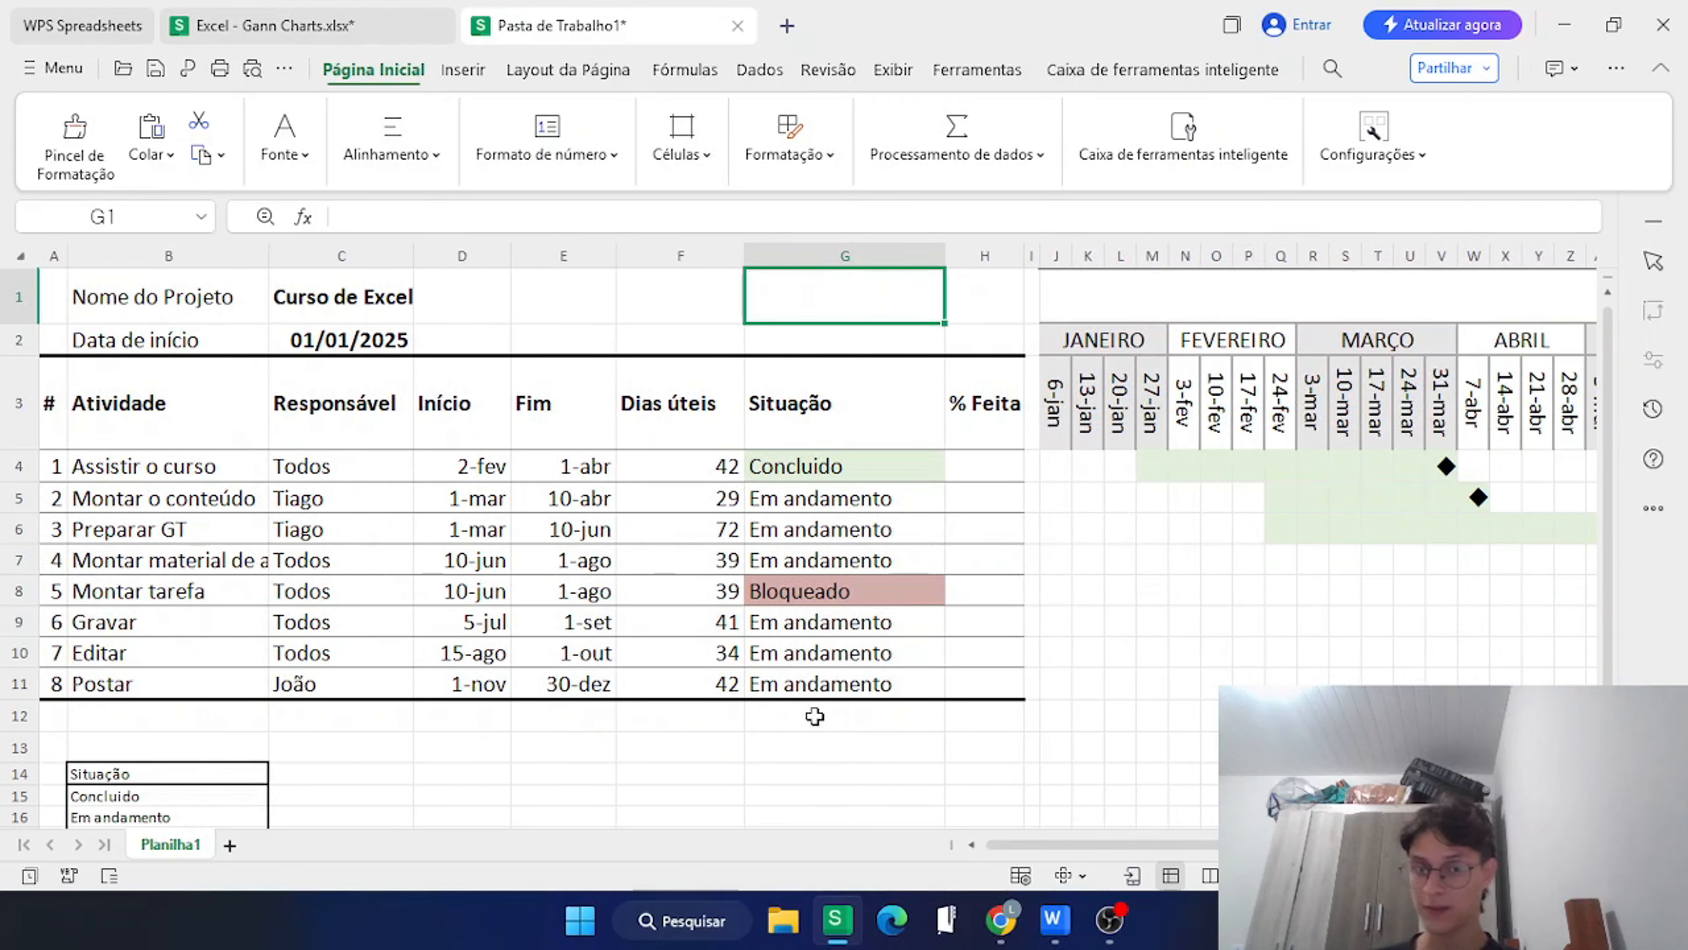
click(872, 468)
drag(859, 438, 849, 692)
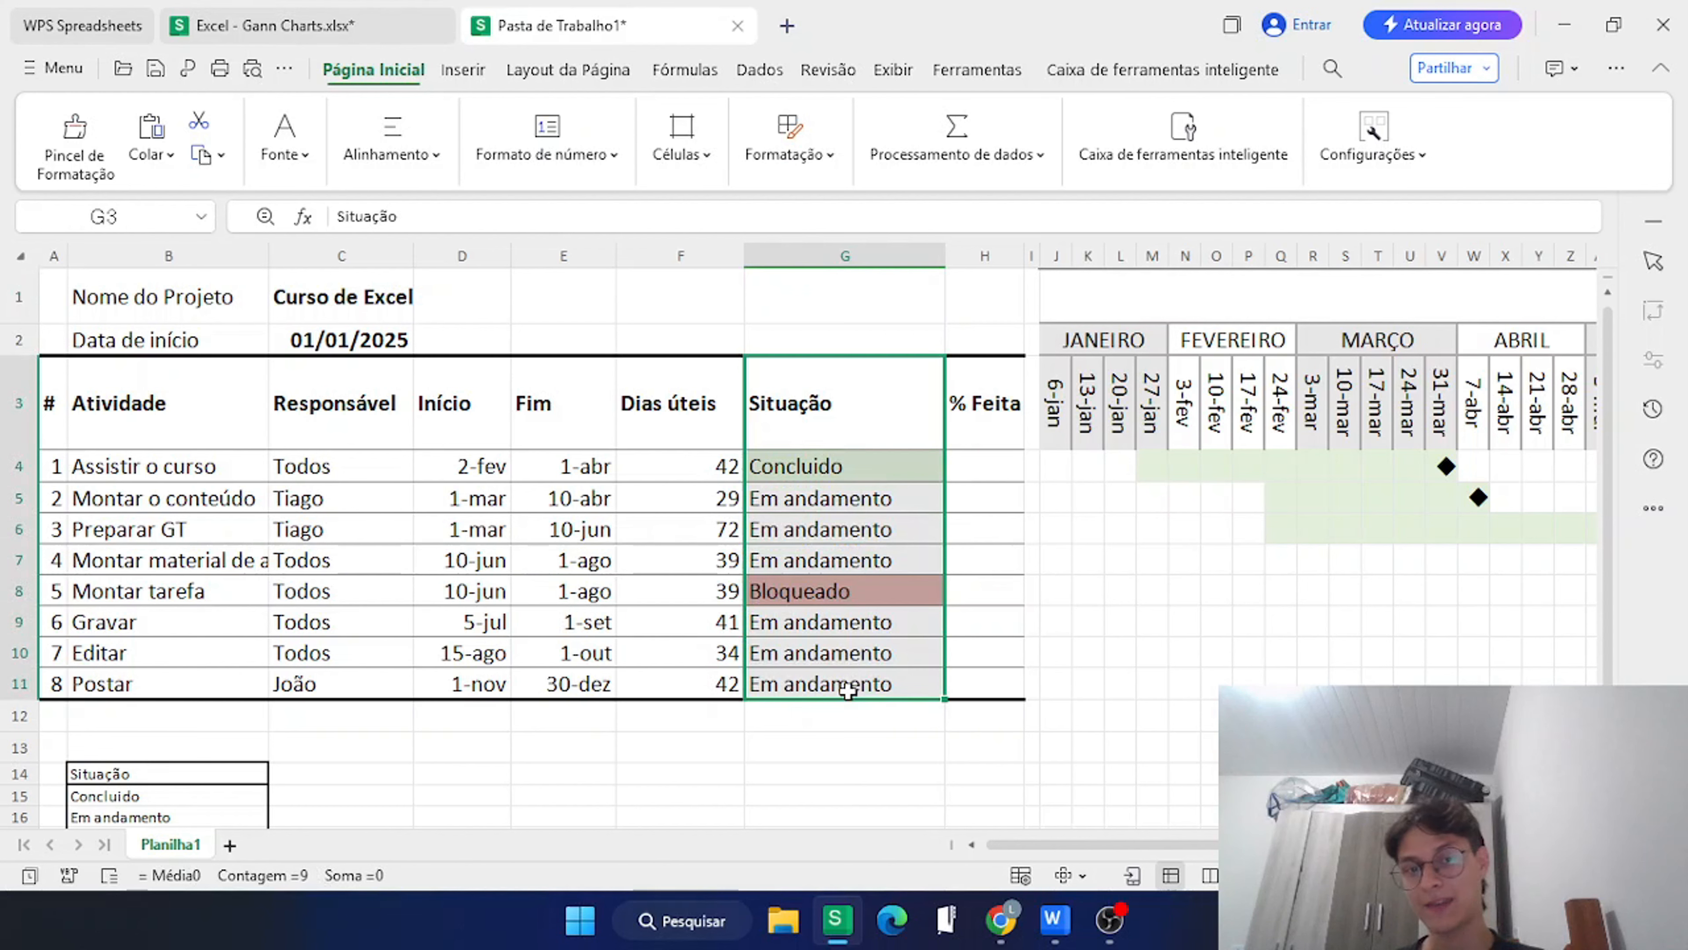
drag(821, 398, 803, 685)
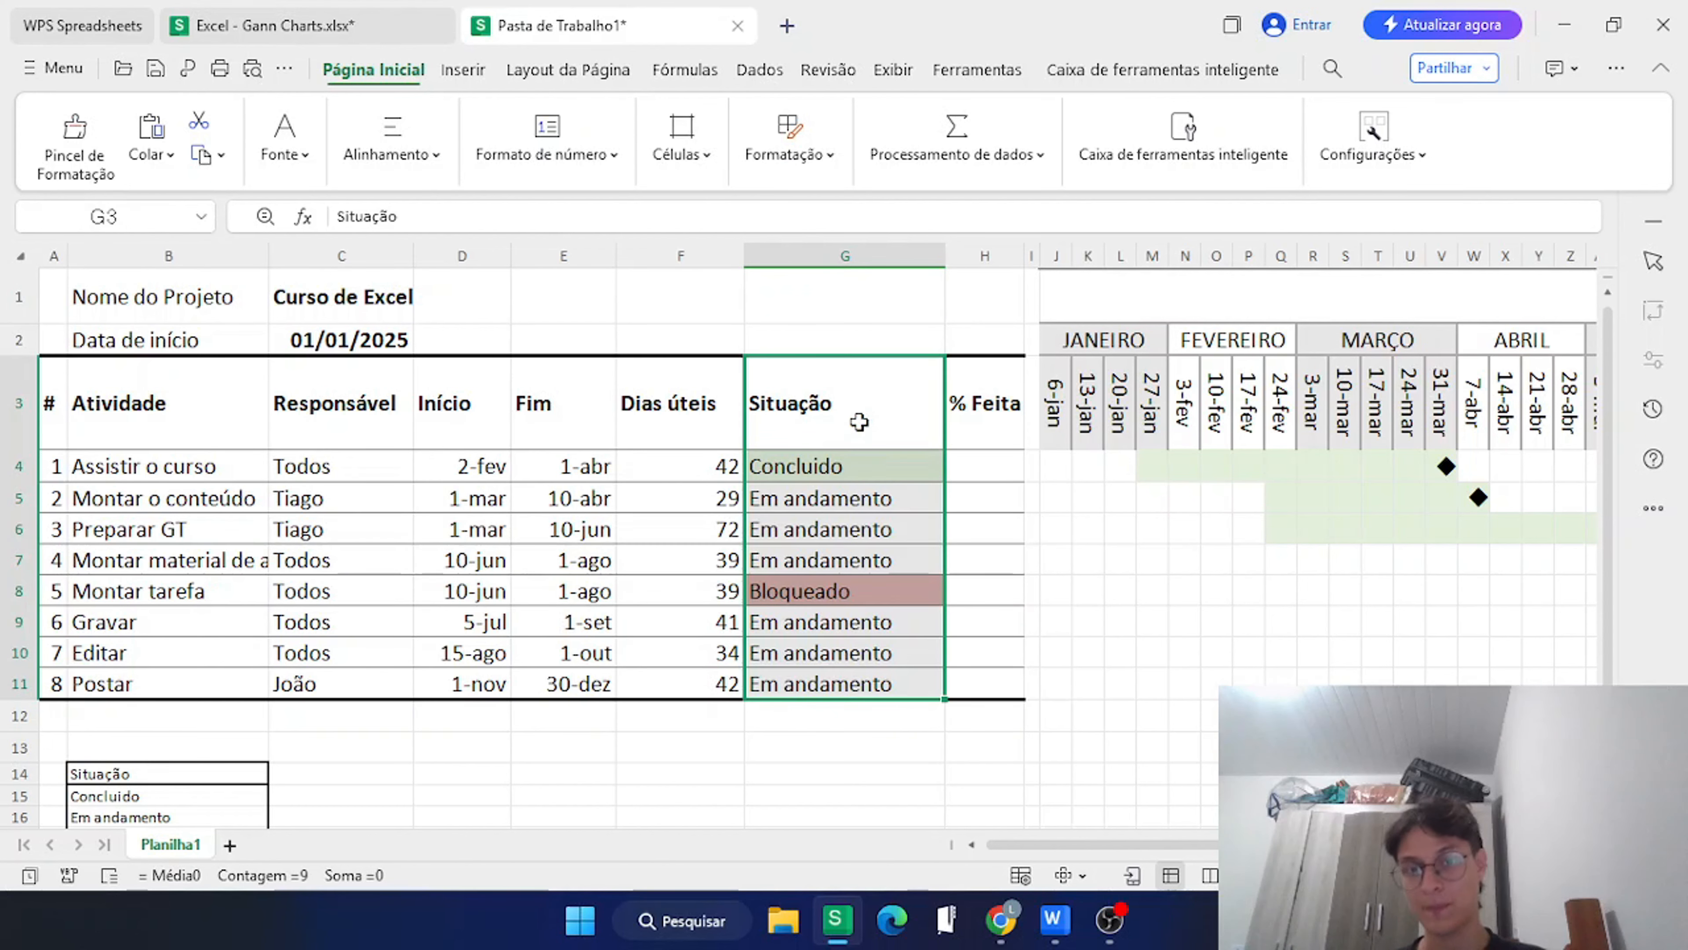
scroll(618, 453, right, 2)
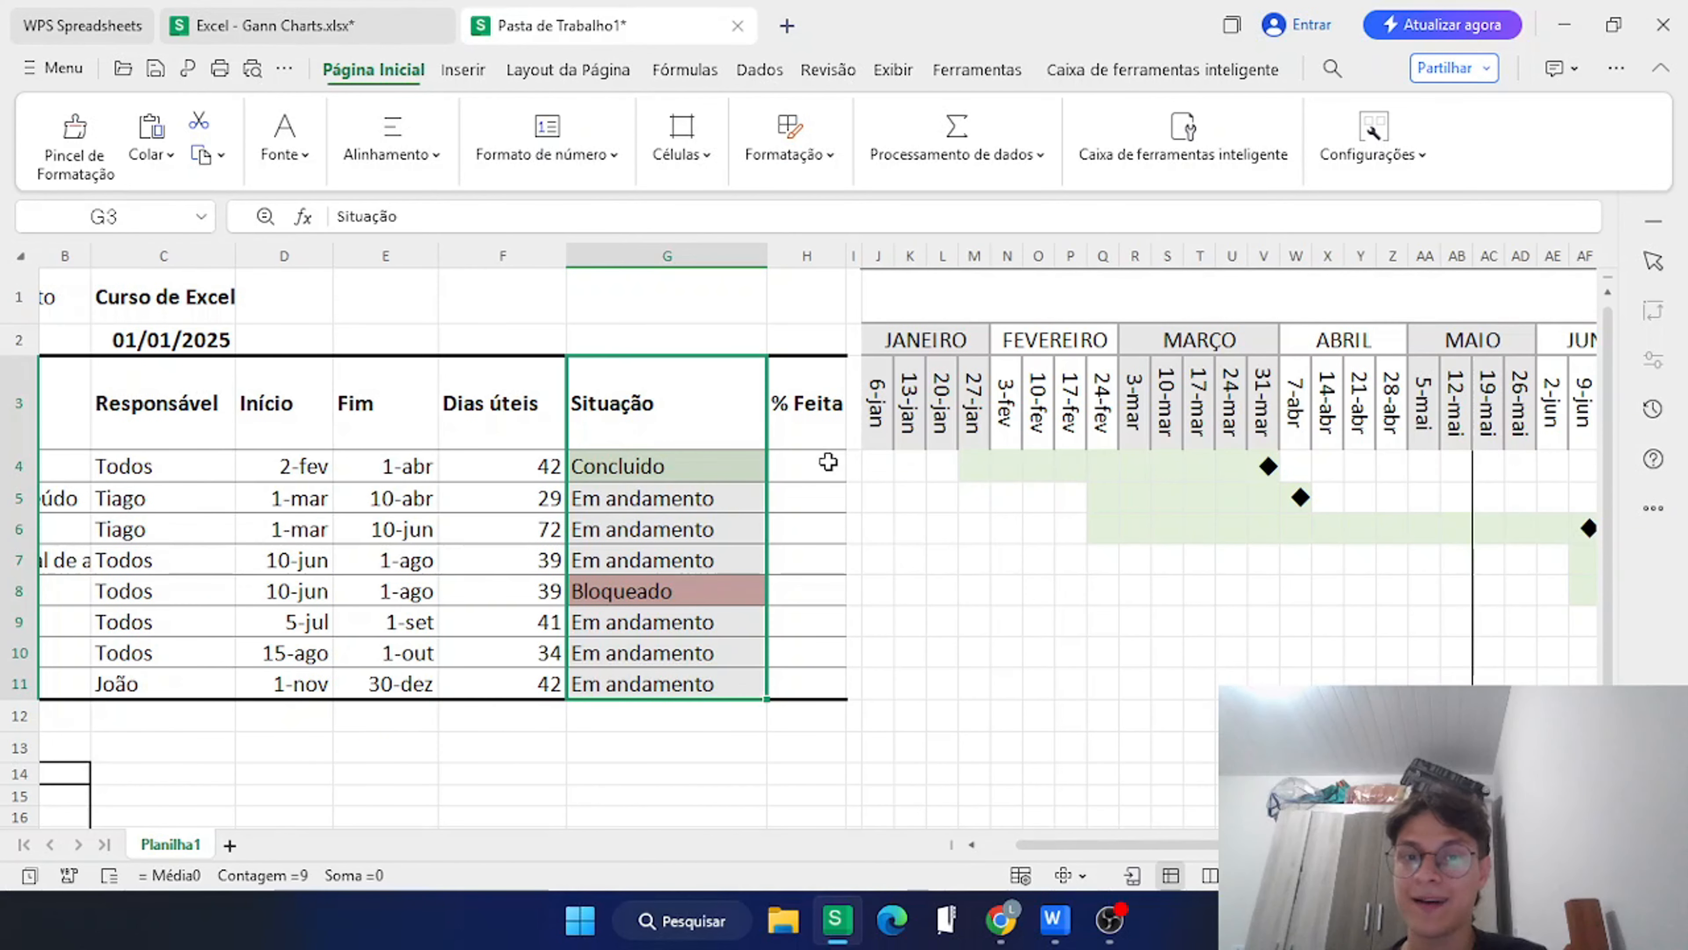
Start an E formula in F13 whose first condition is G4="concluido".
drag(826, 461, 1421, 468)
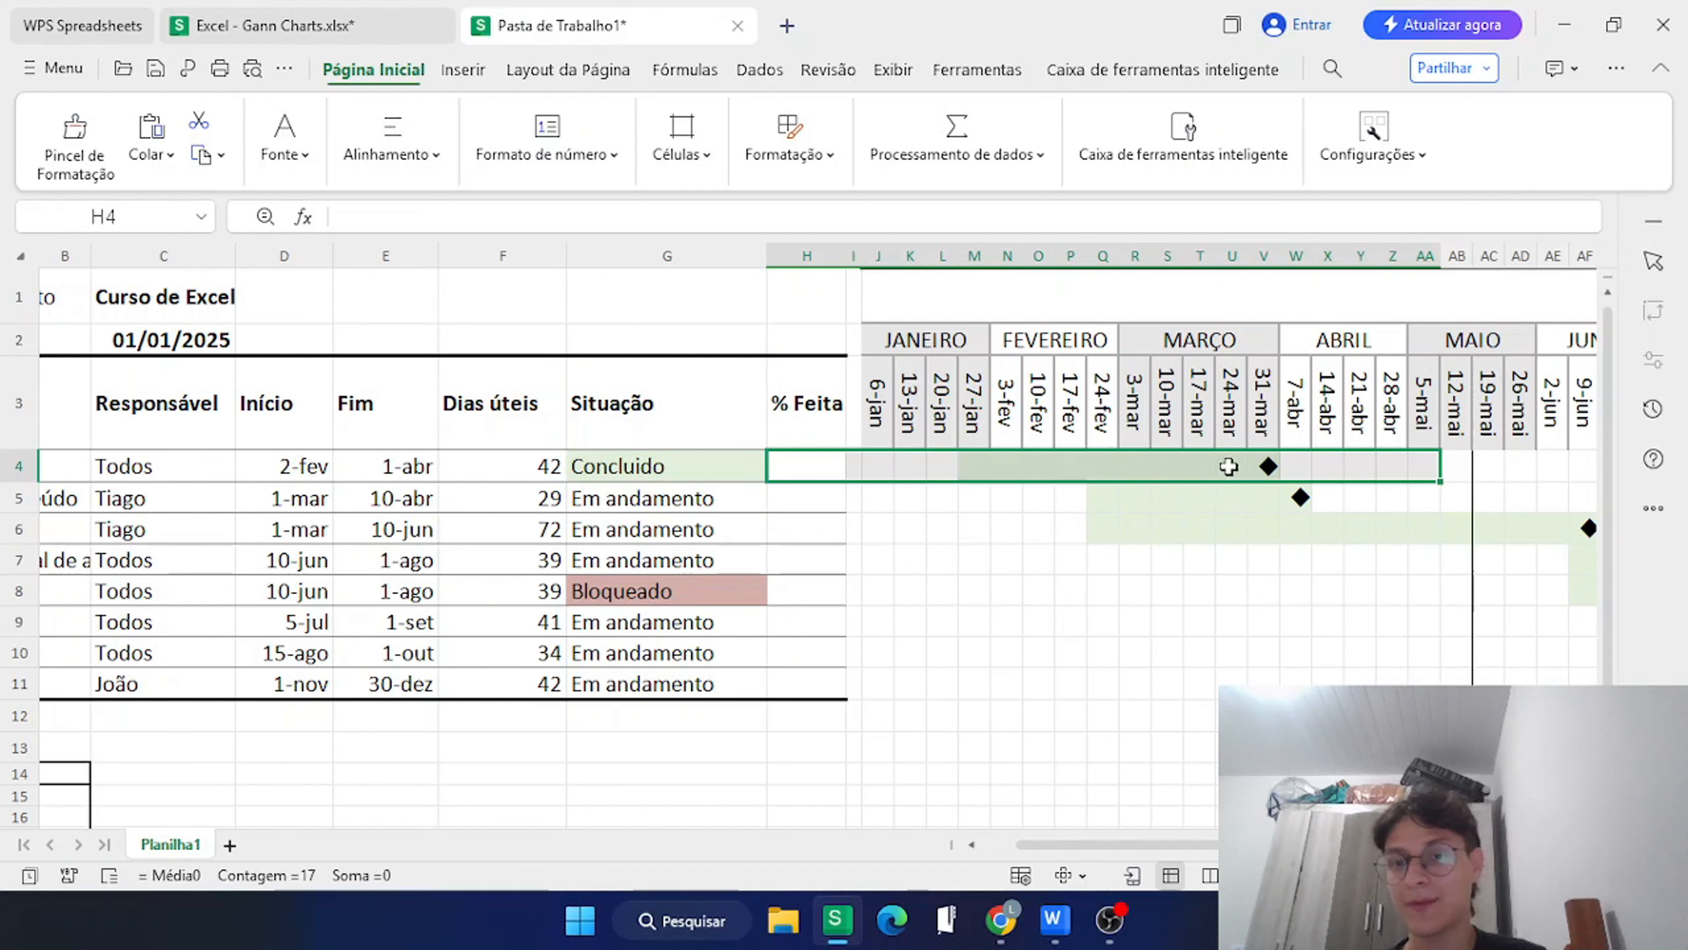
click(1266, 465)
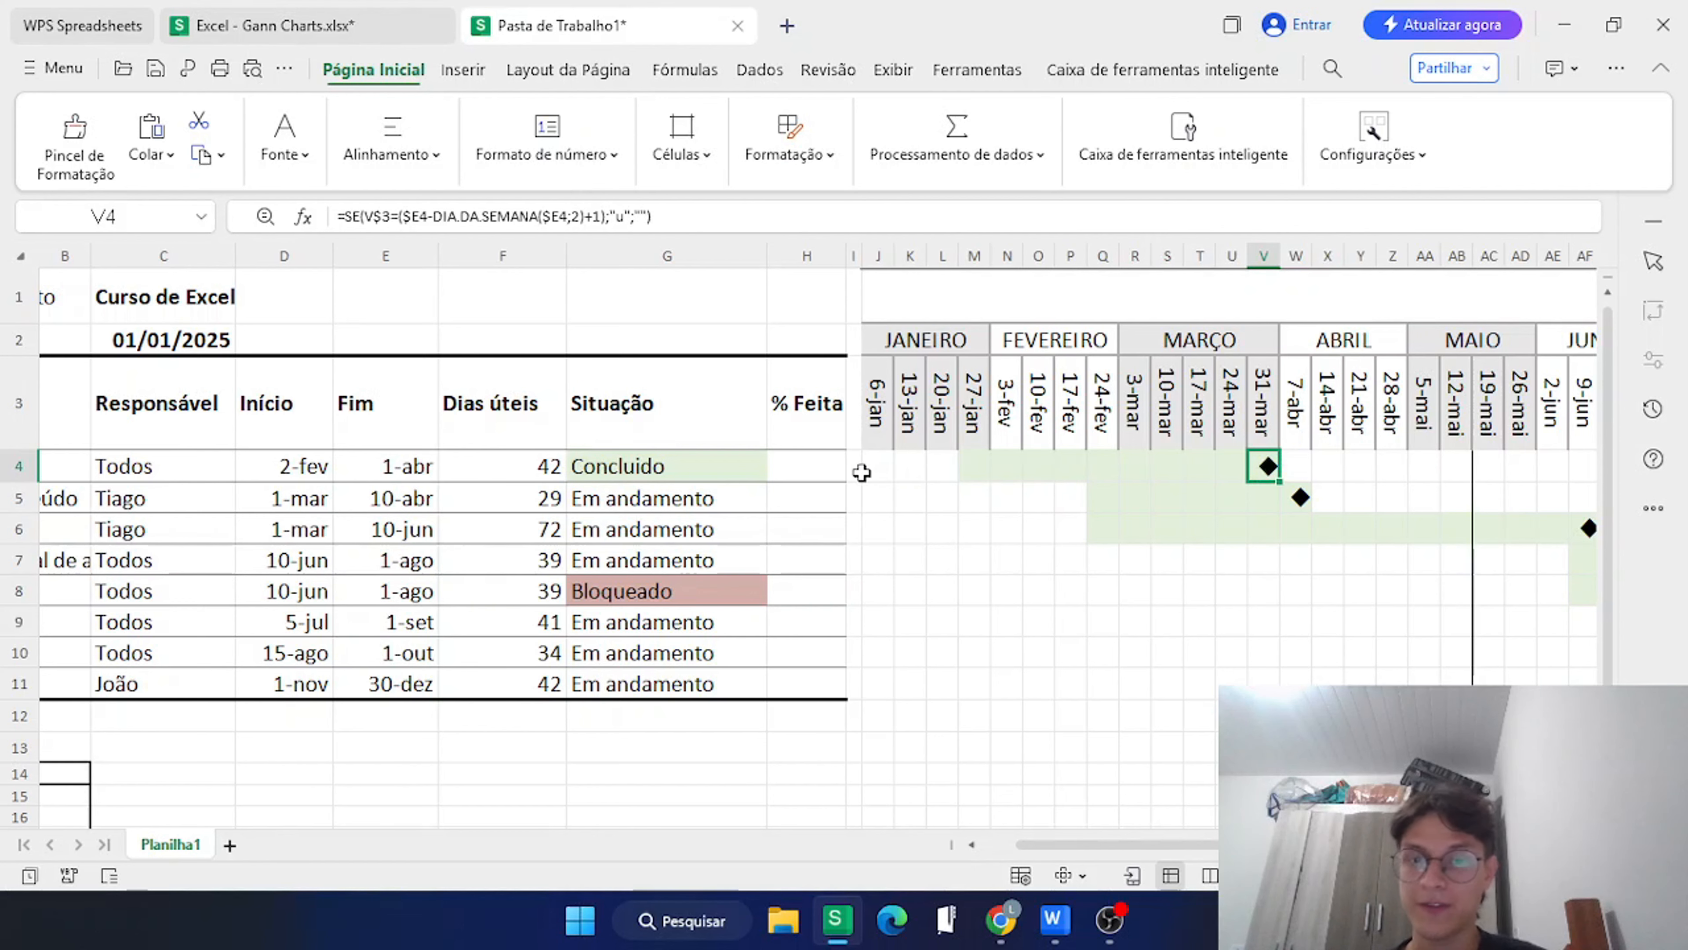
scroll(618, 692, left, 3)
click(659, 698)
text(=e)
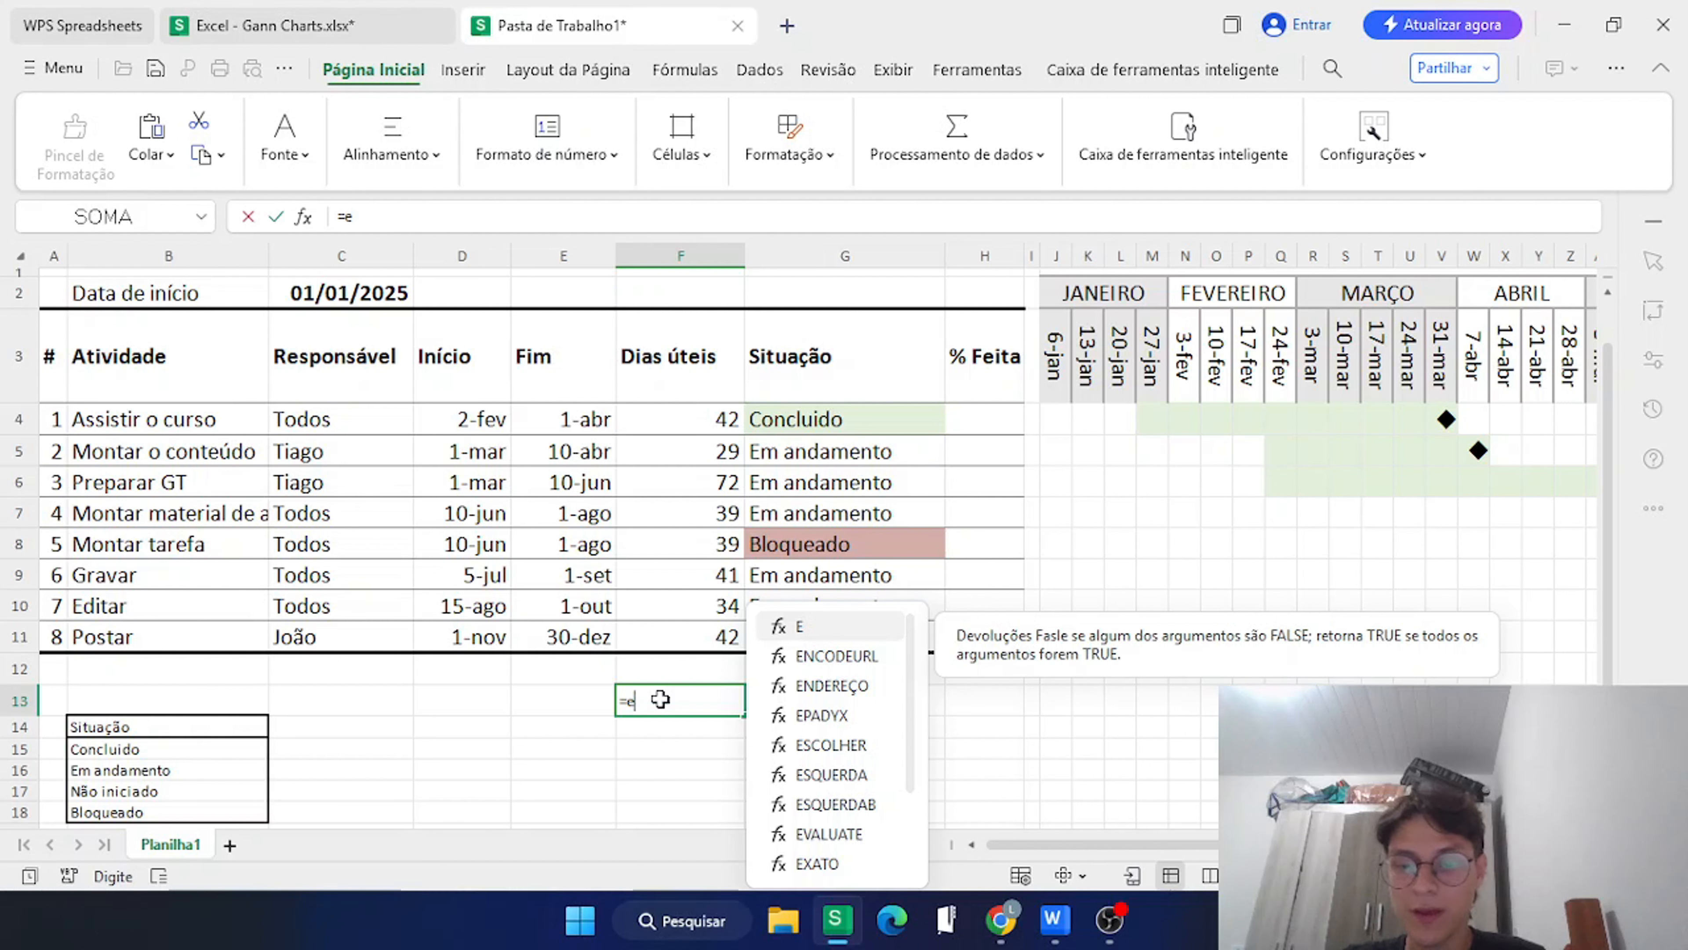
text(()
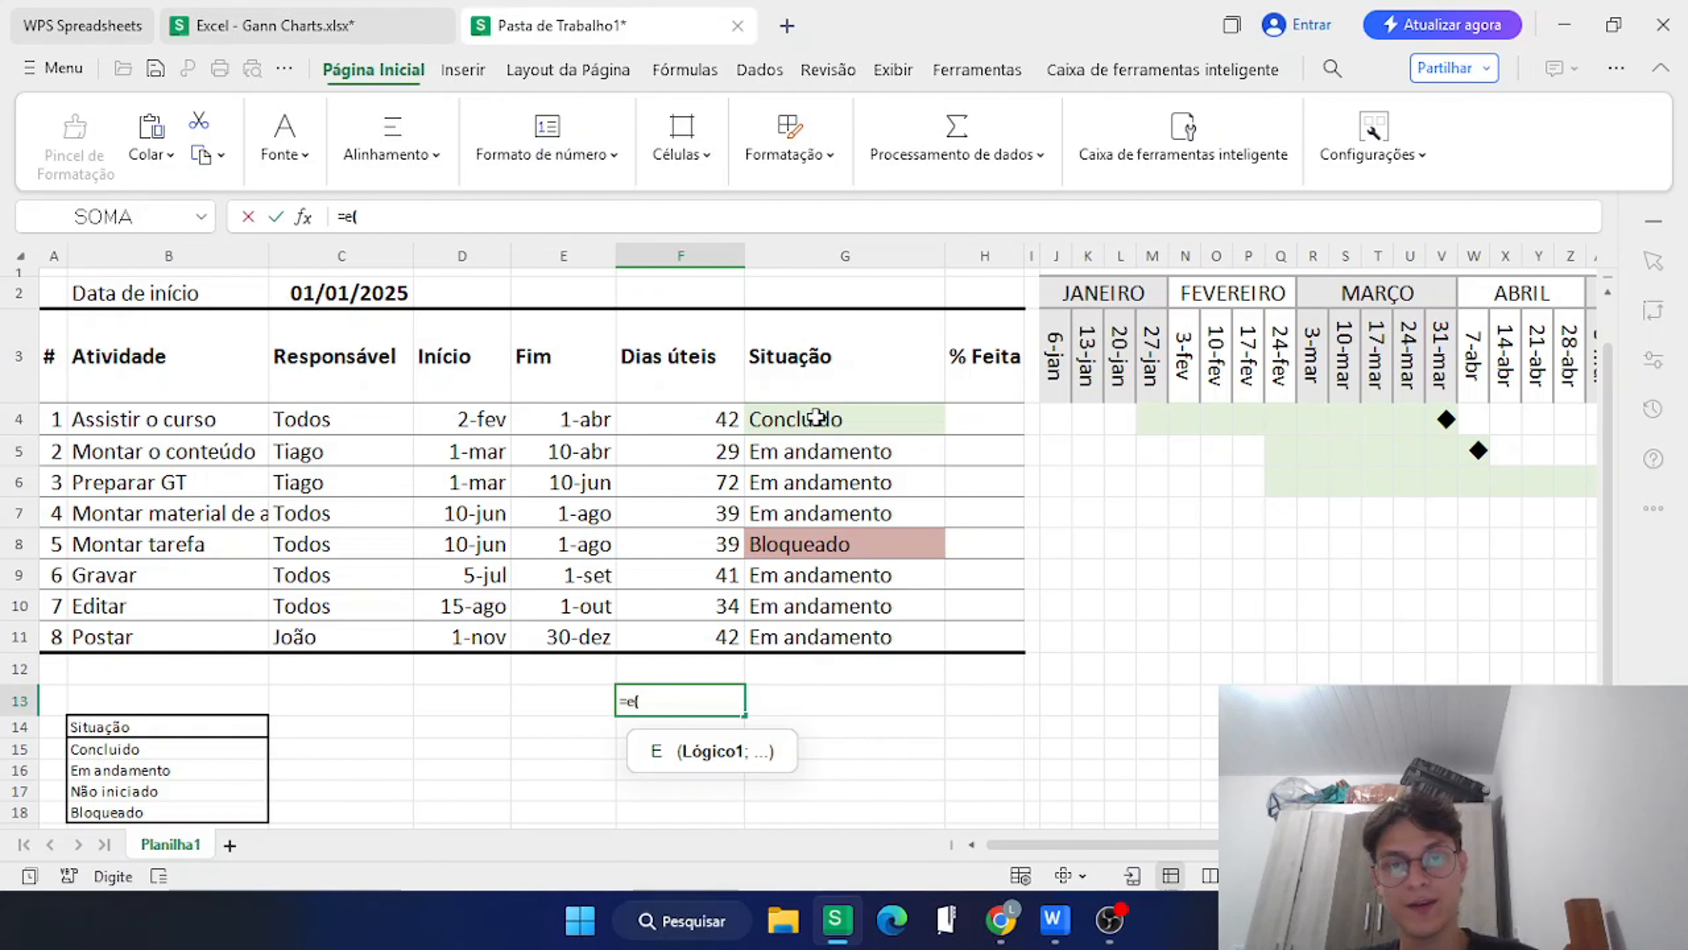
click(823, 417)
text(=)
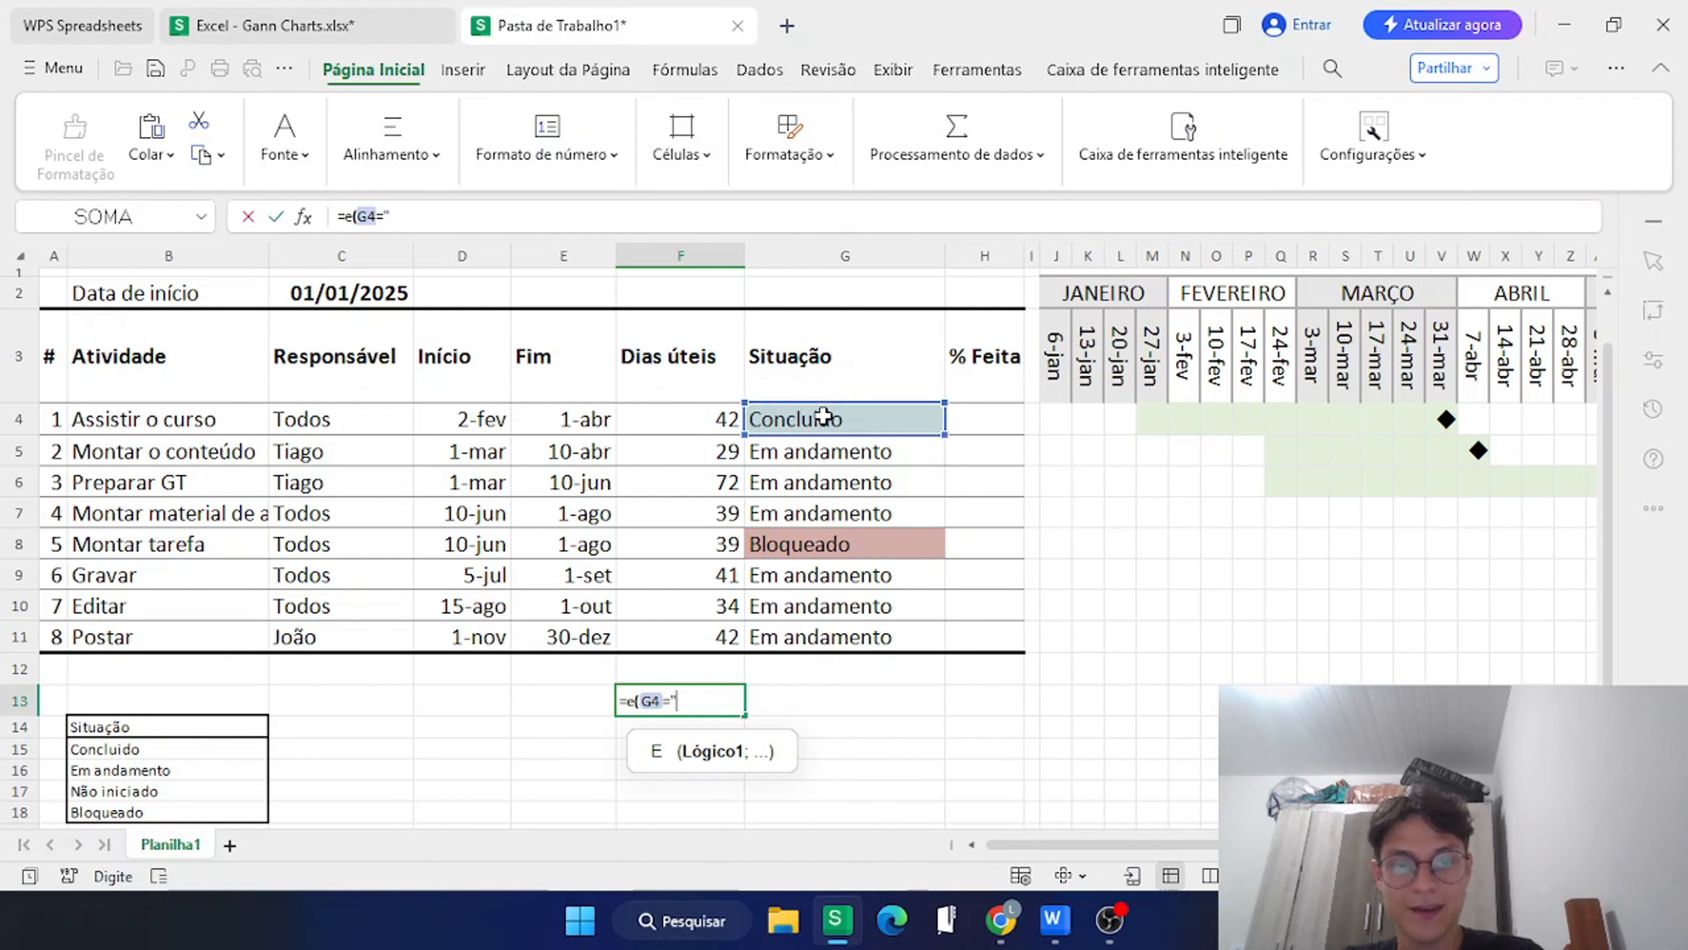
text("concluido";)
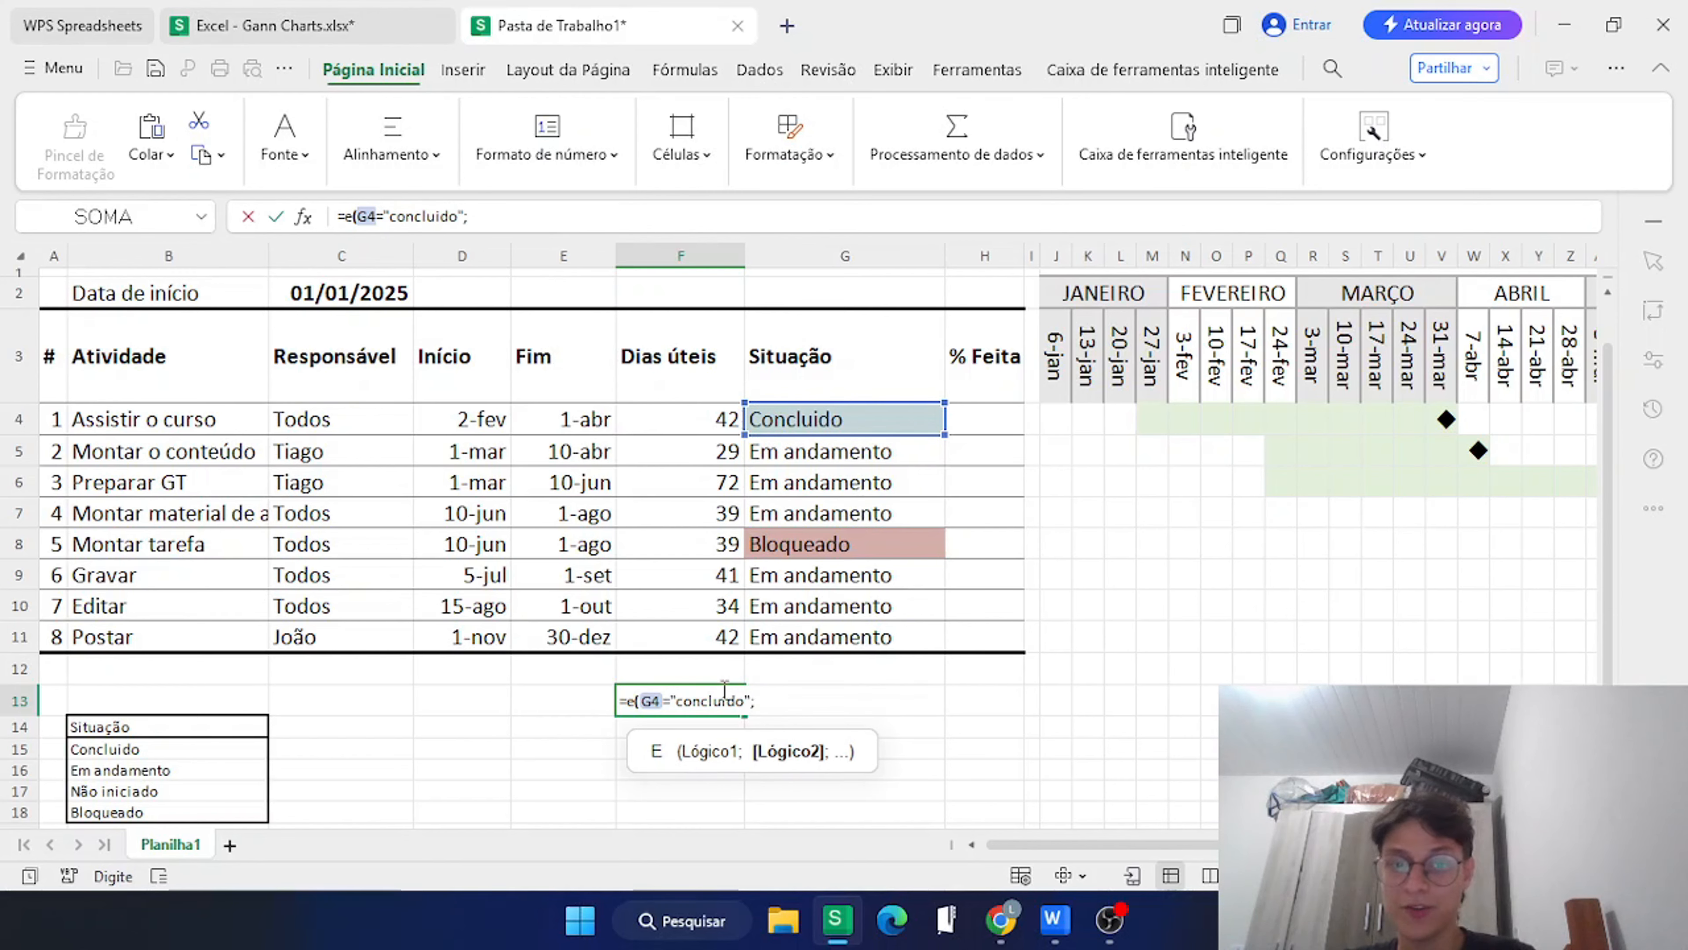
Complete the F13 formula with the second condition J3=E4-DIA.DA.SEMANA(E4;2)+1.
scroll(912, 669, right, 5)
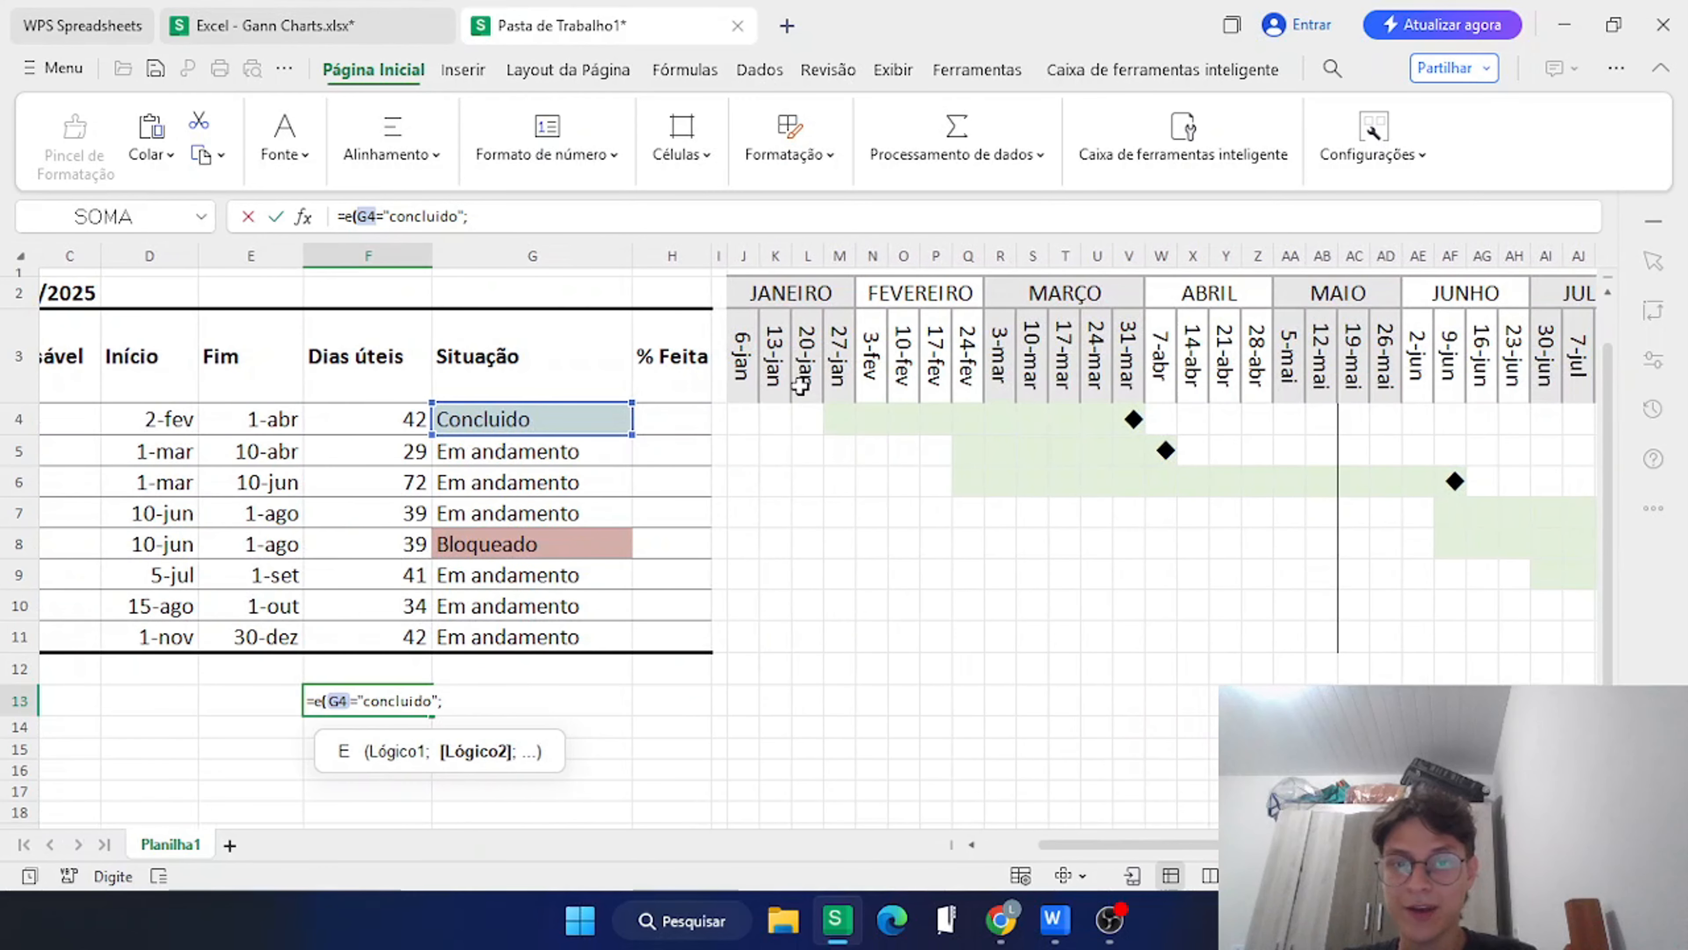
click(742, 365)
text(=)
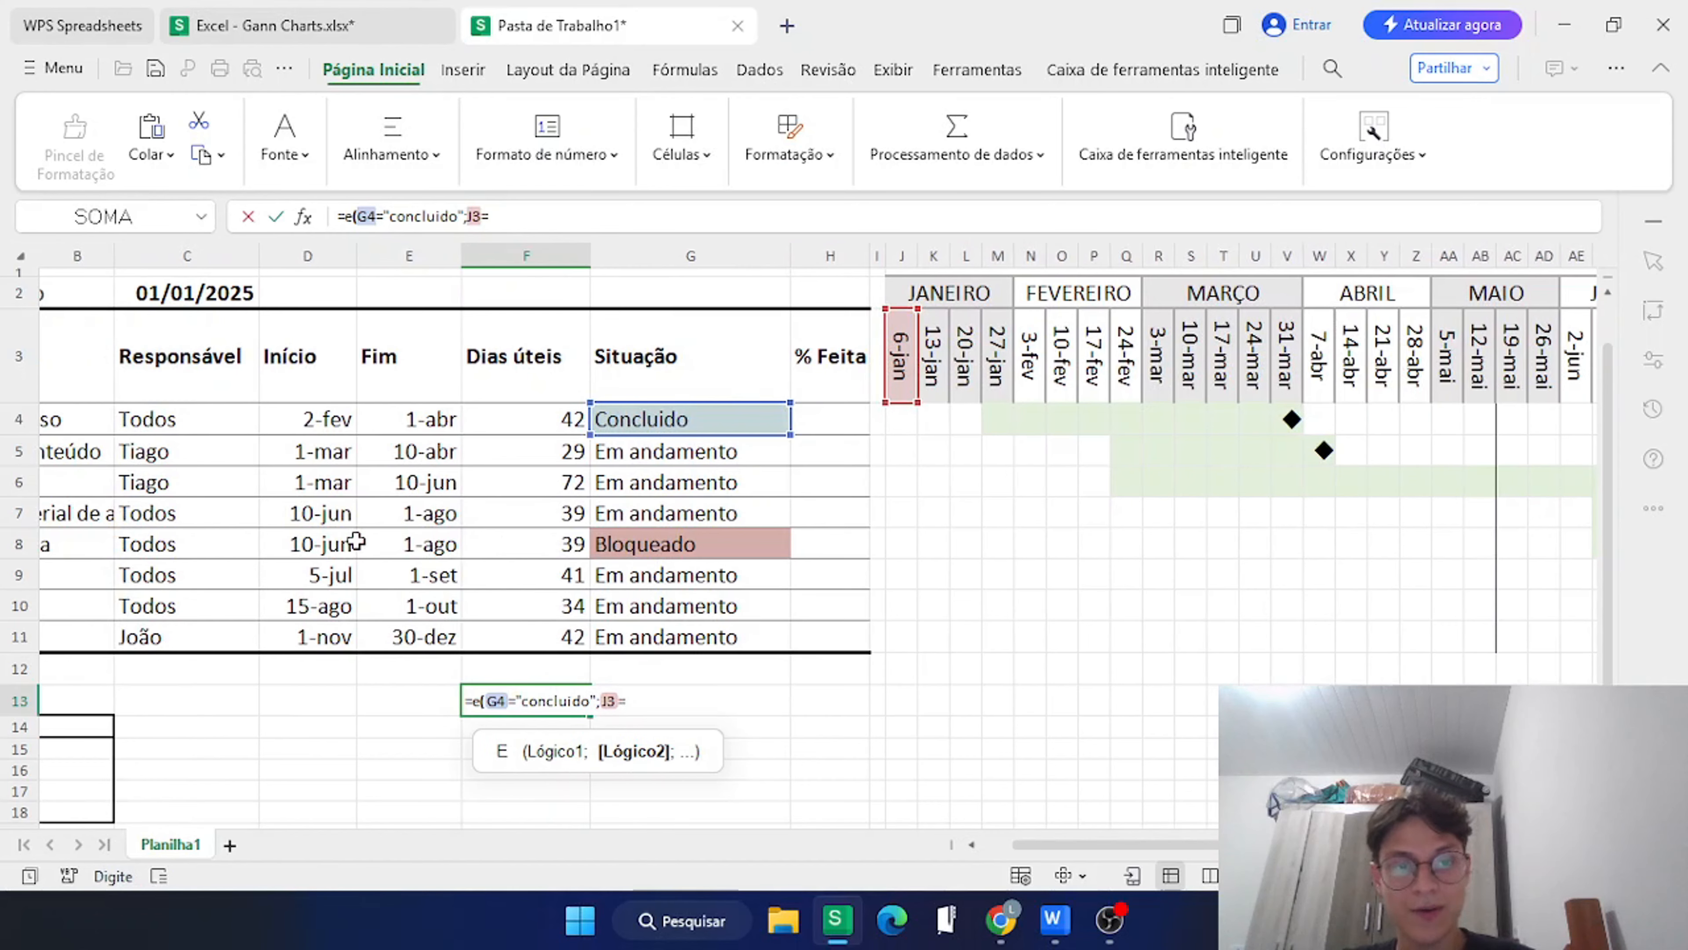
scroll(401, 502, left, 2)
click(555, 420)
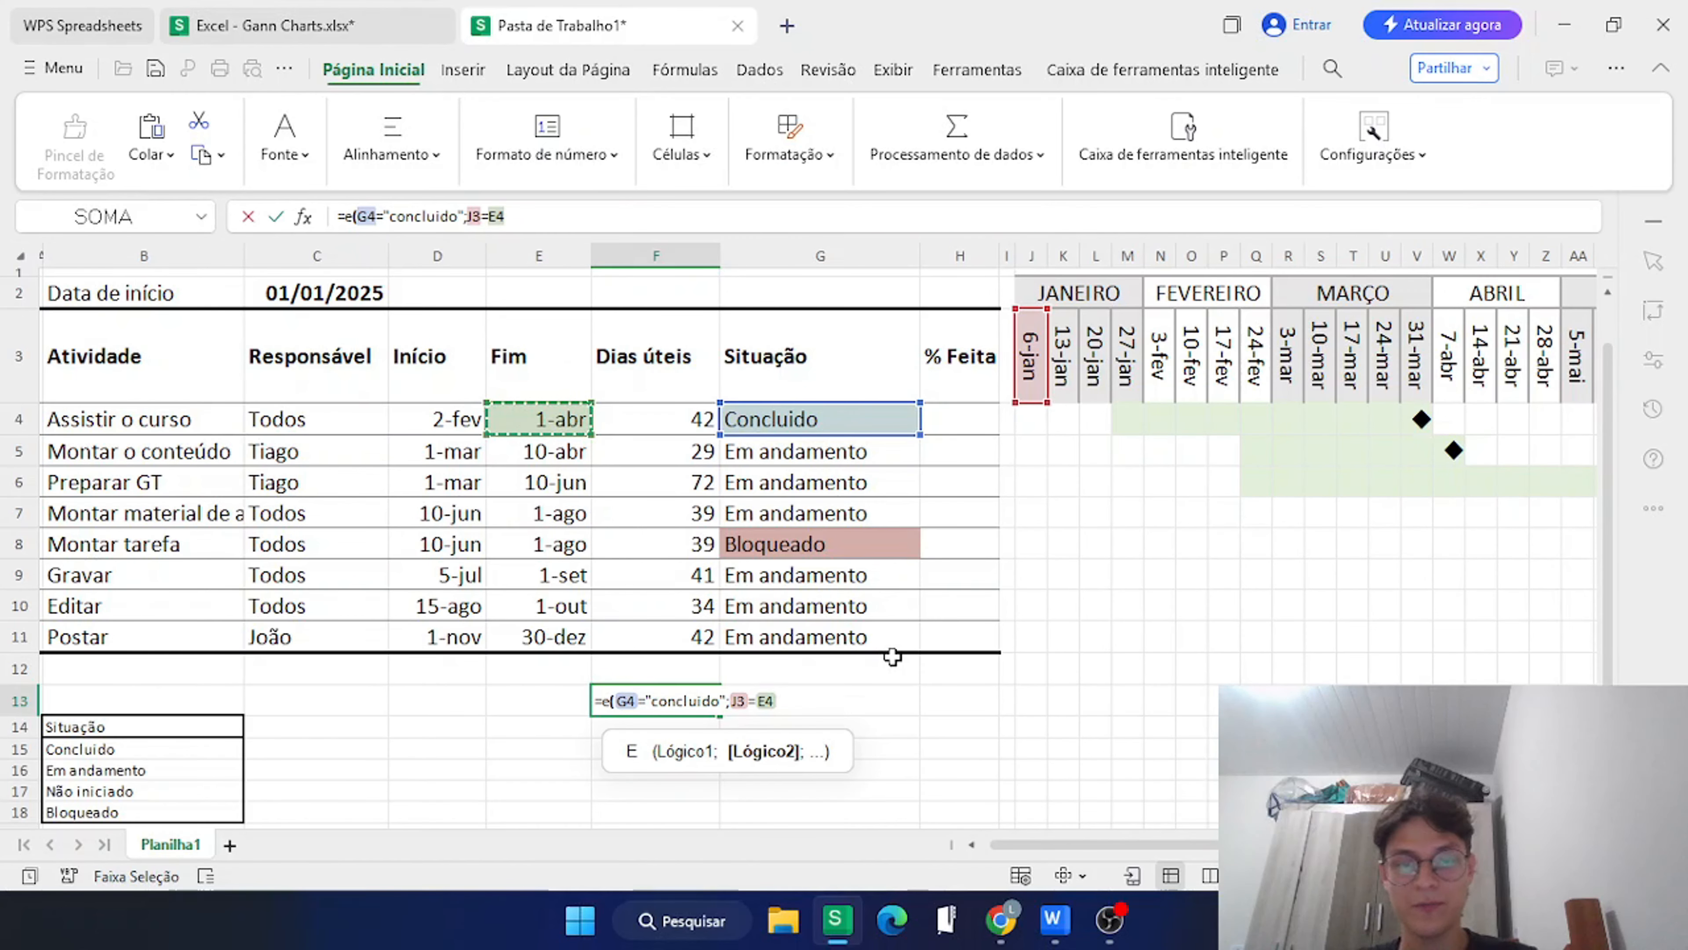
text(-dia.da.se)
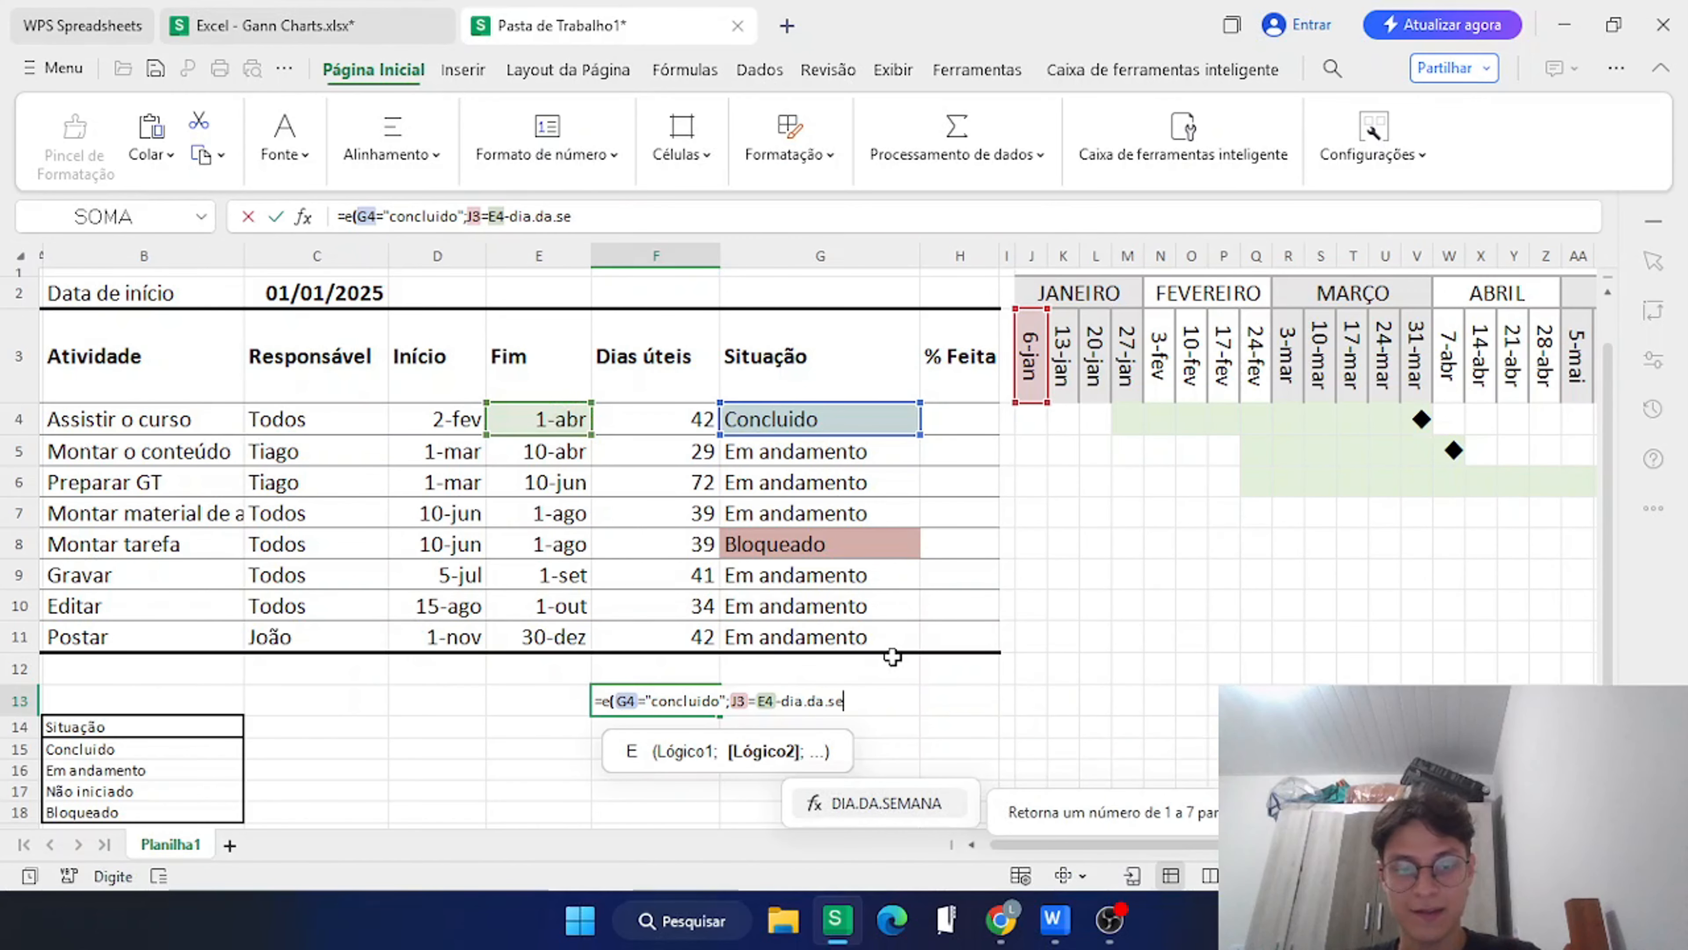
text(mana()
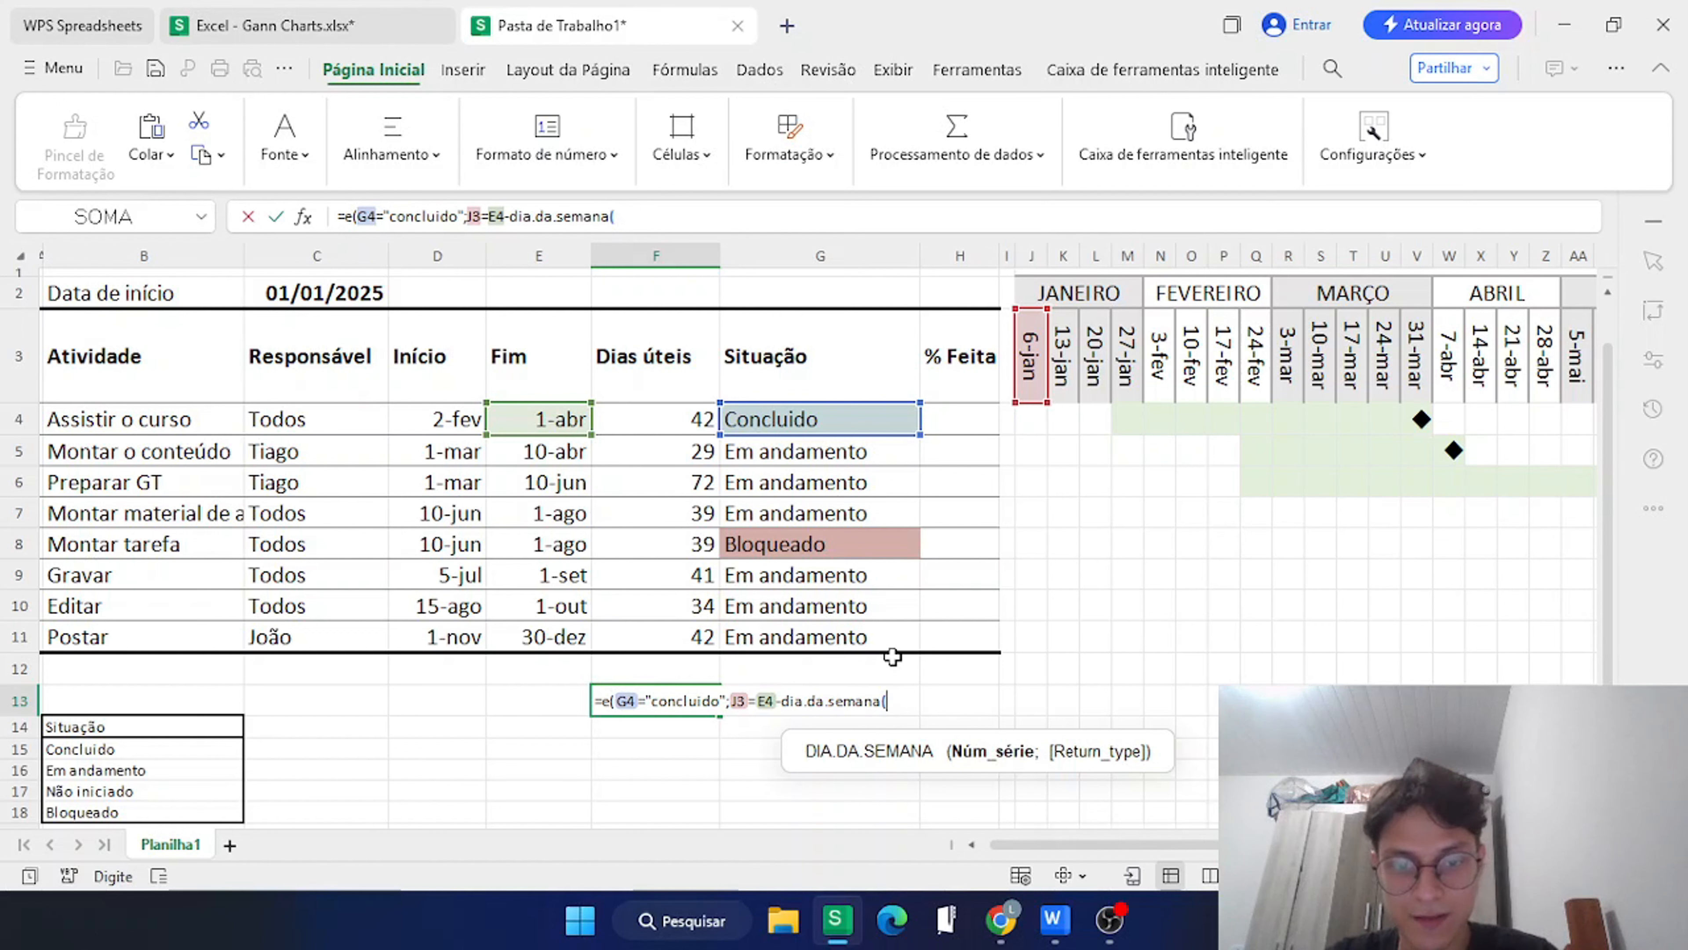
click(556, 422)
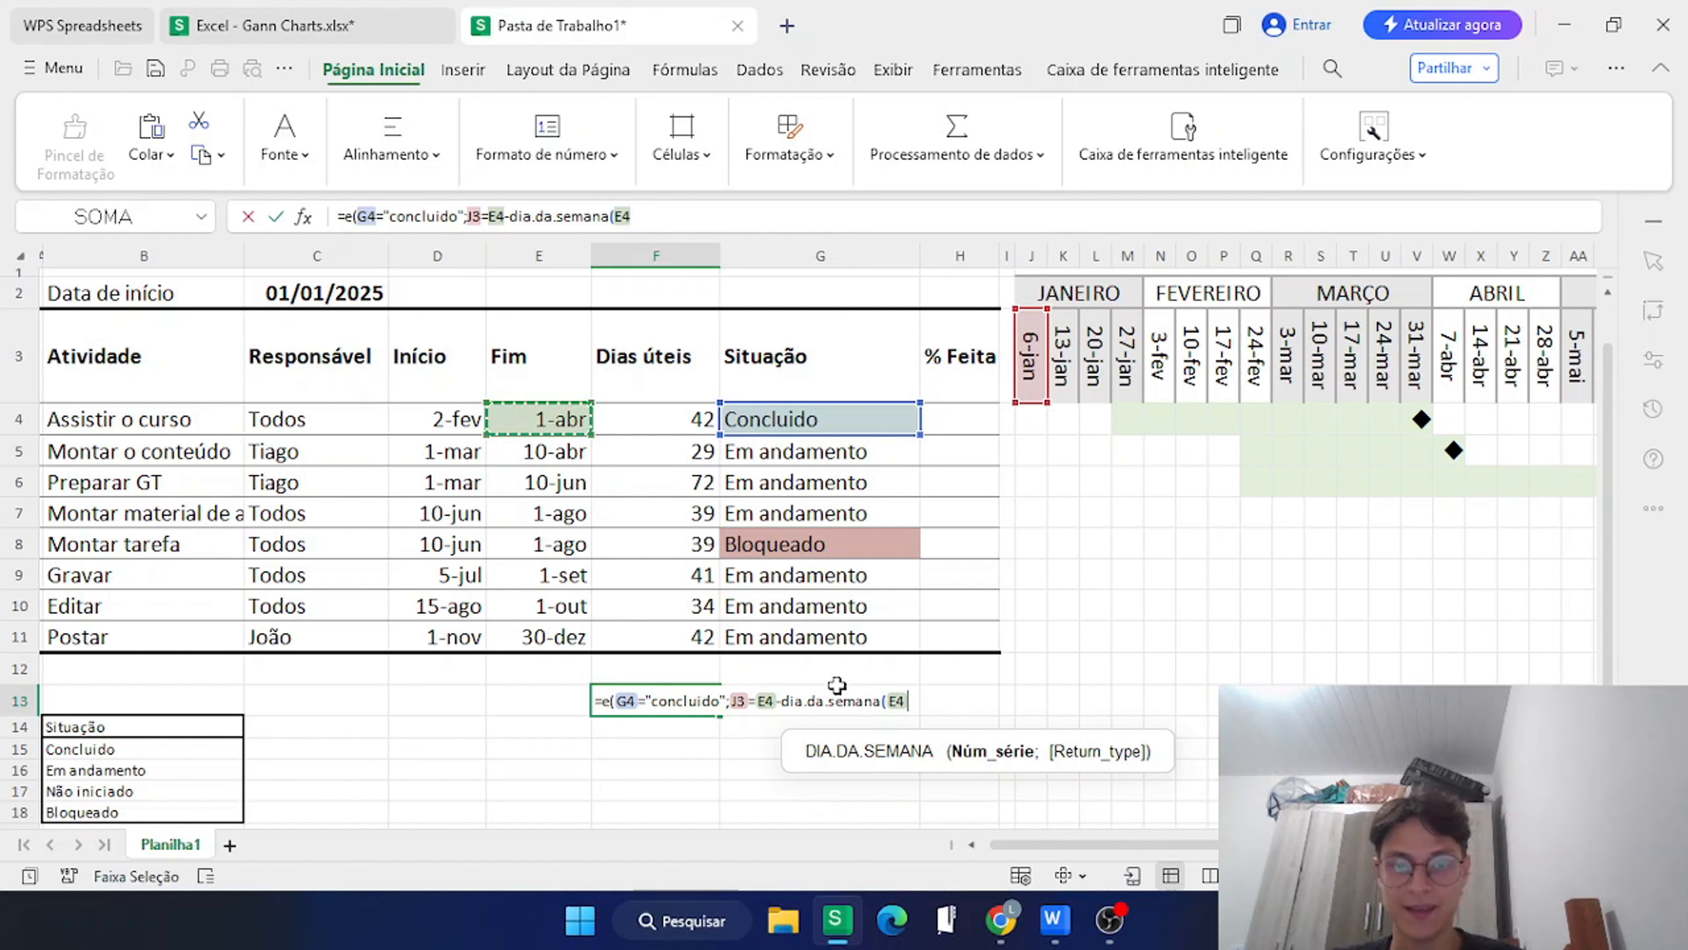
text(;2))
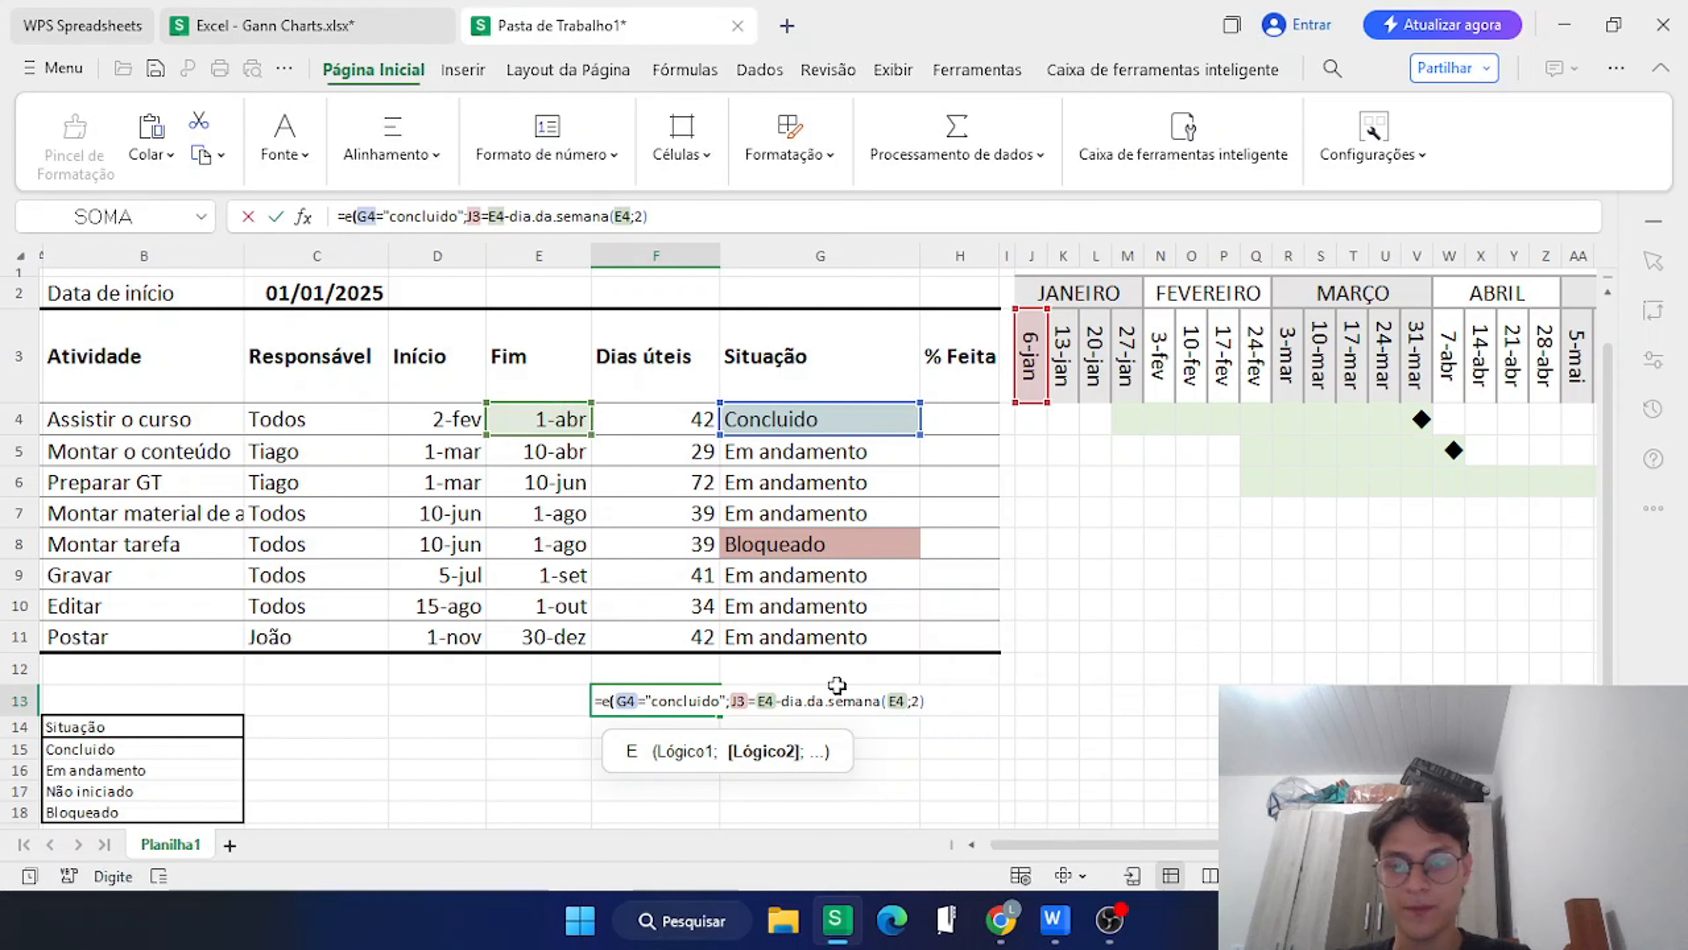
text(+1))
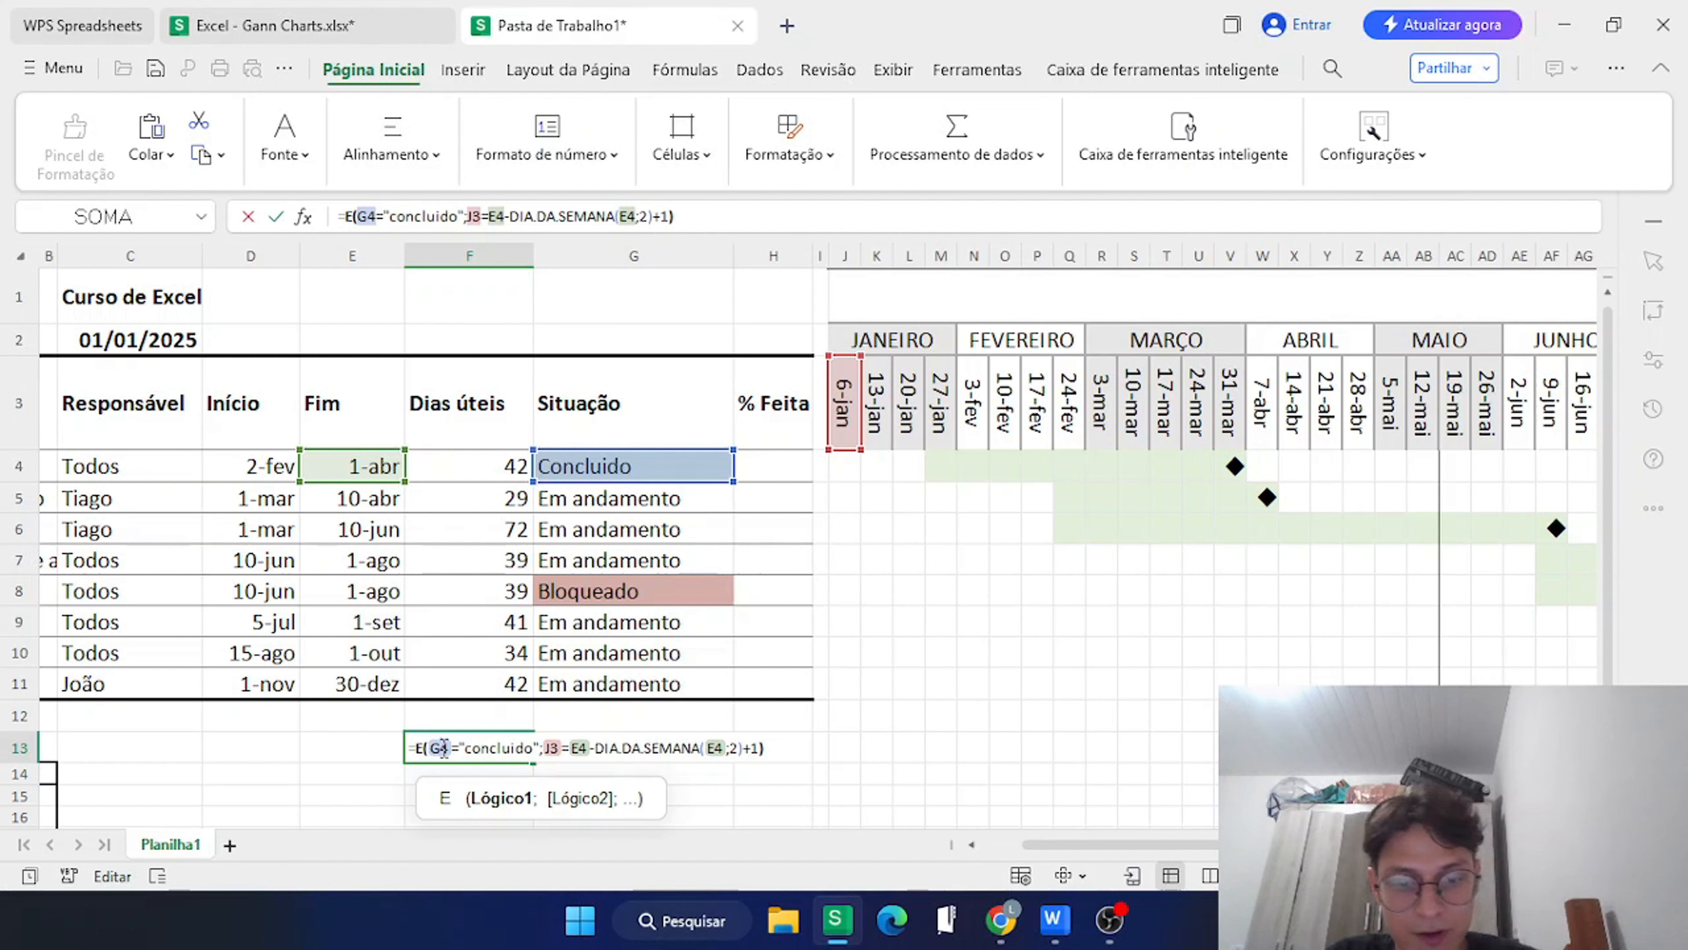
Change the F13 formula's references to mixed $G4, J$3 and $E4, copy the whole formula and commit it.
click(428, 747)
text($)
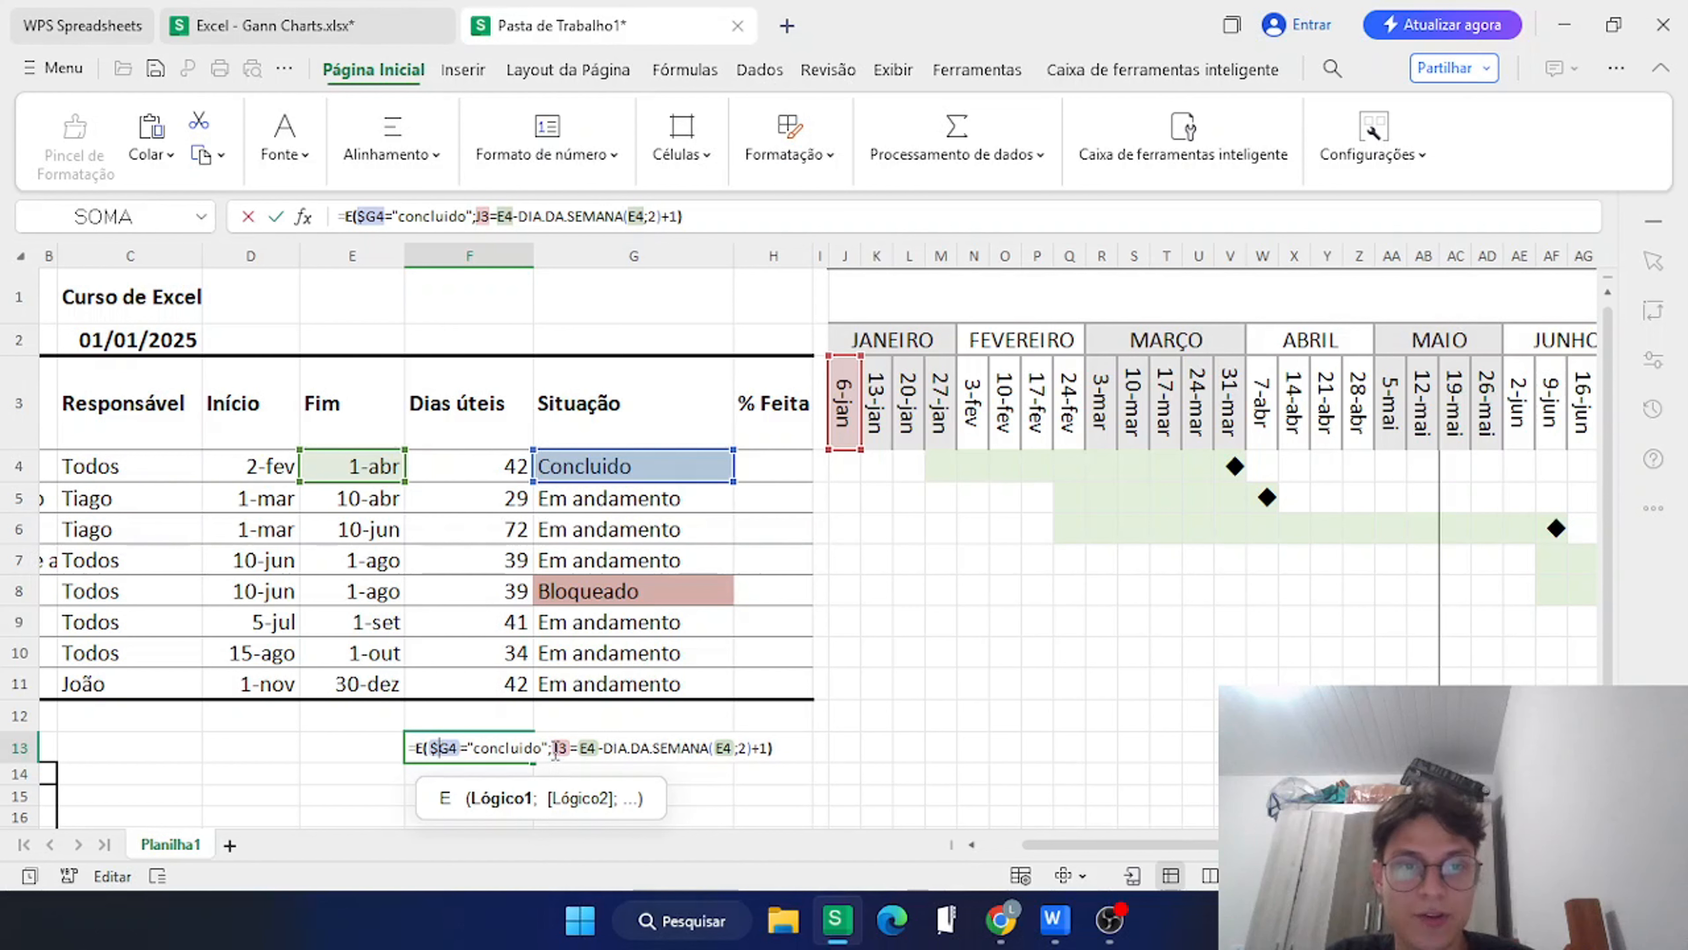
click(558, 749)
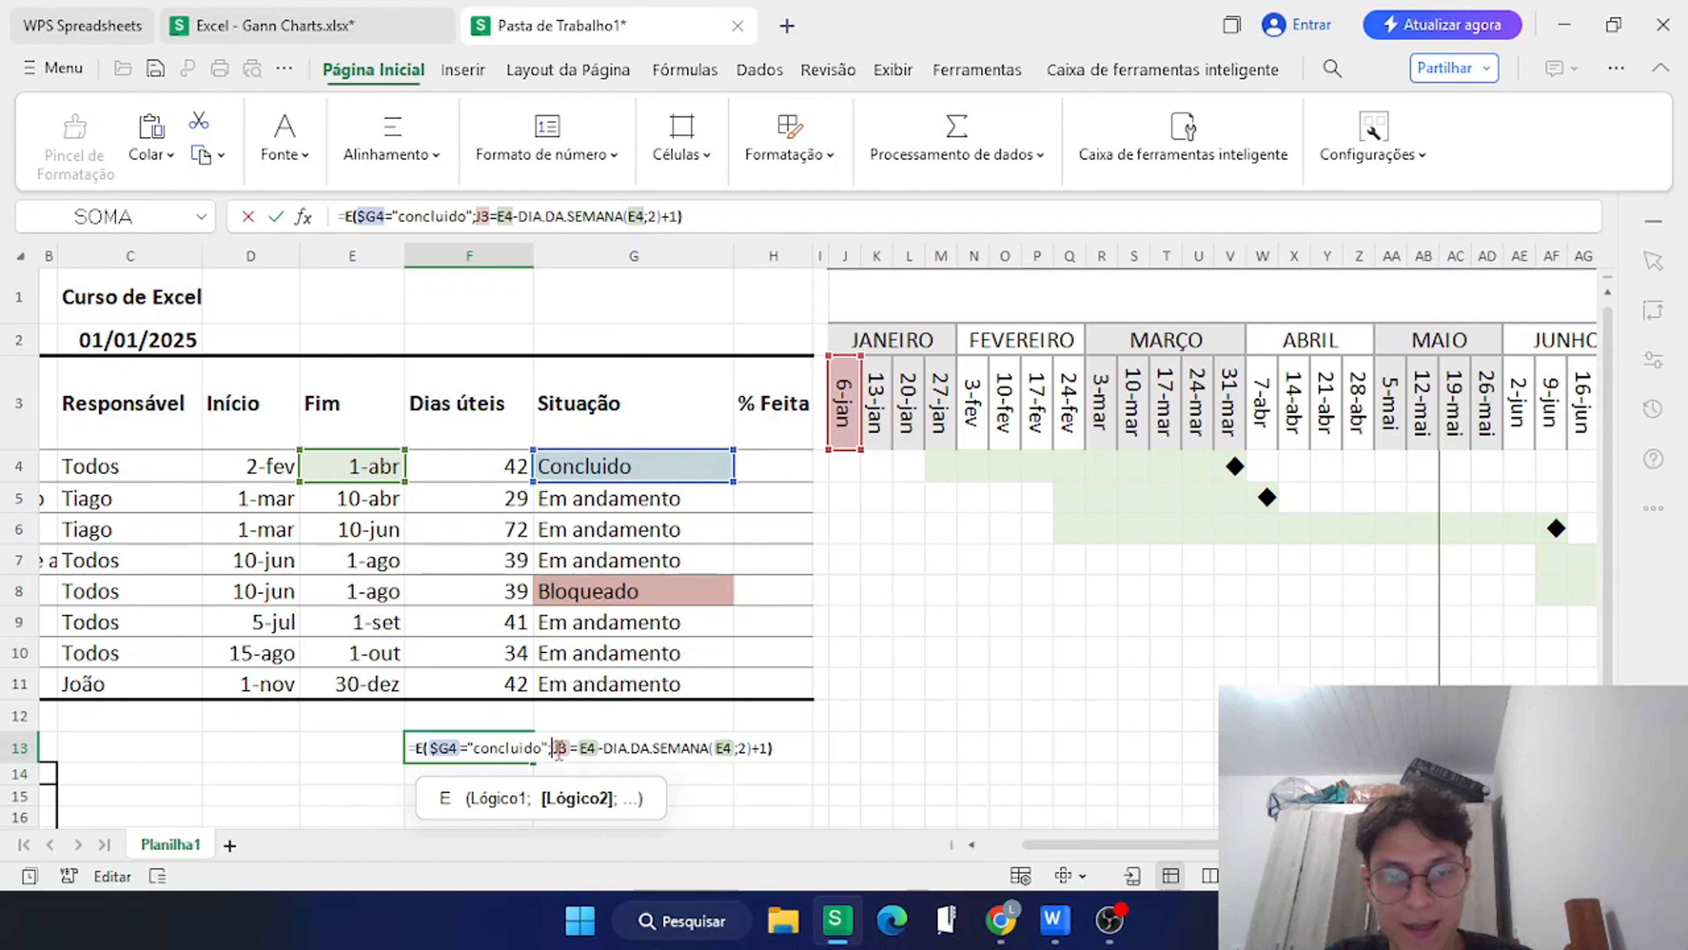
text($)
click(588, 748)
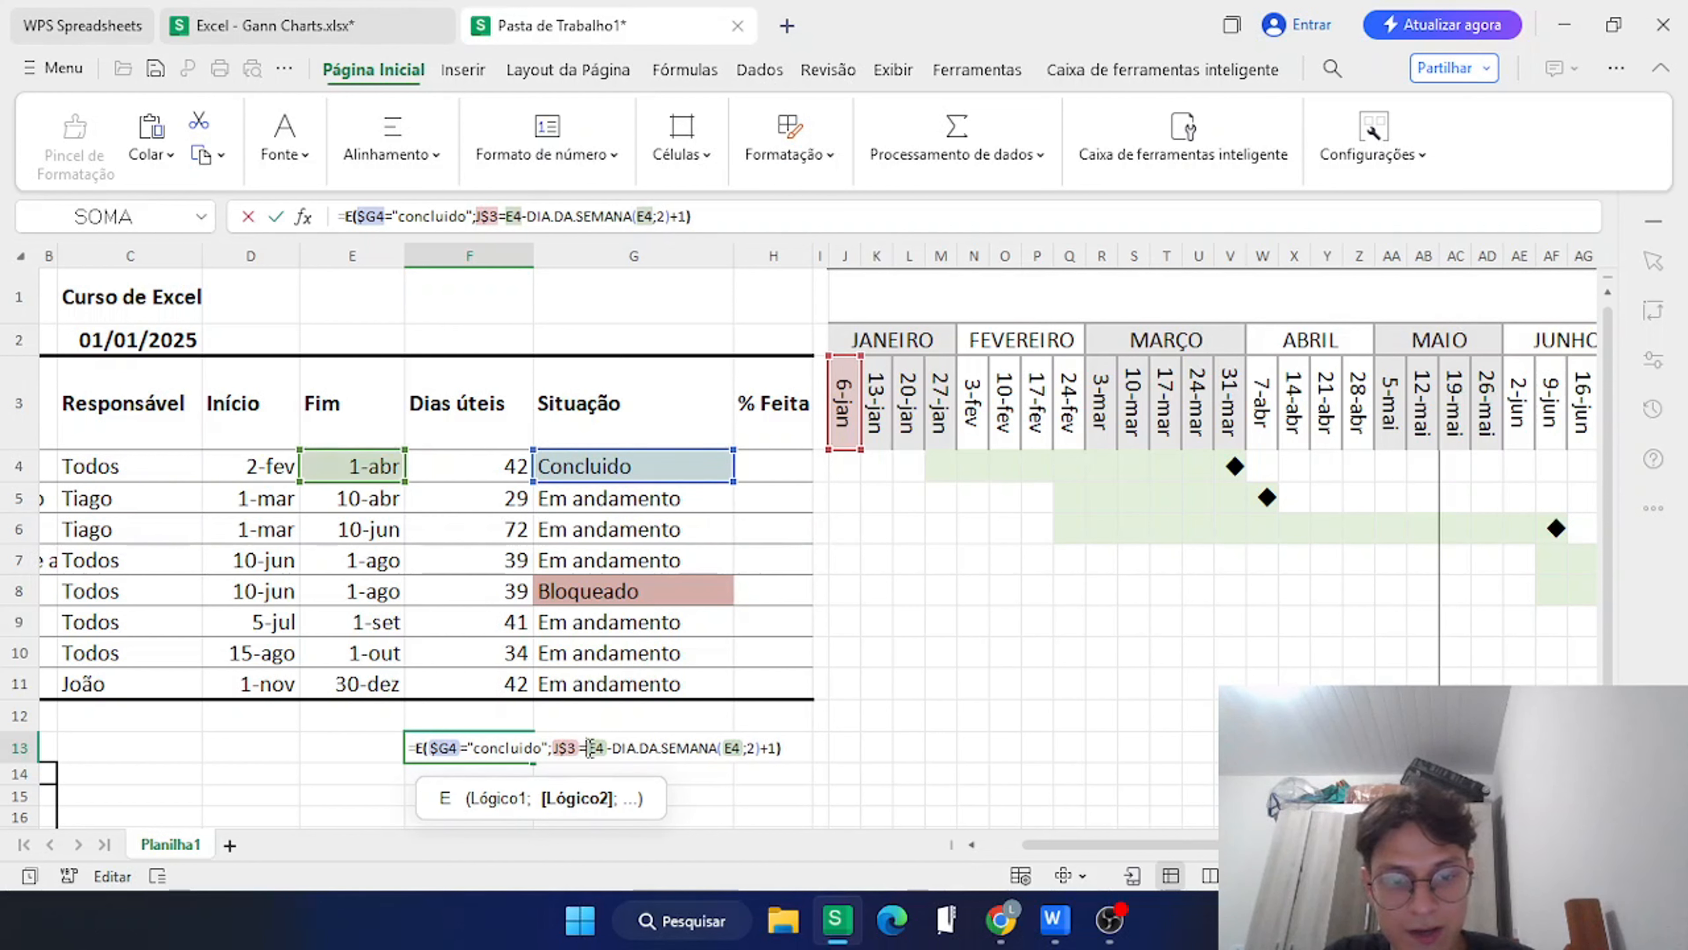
text($)
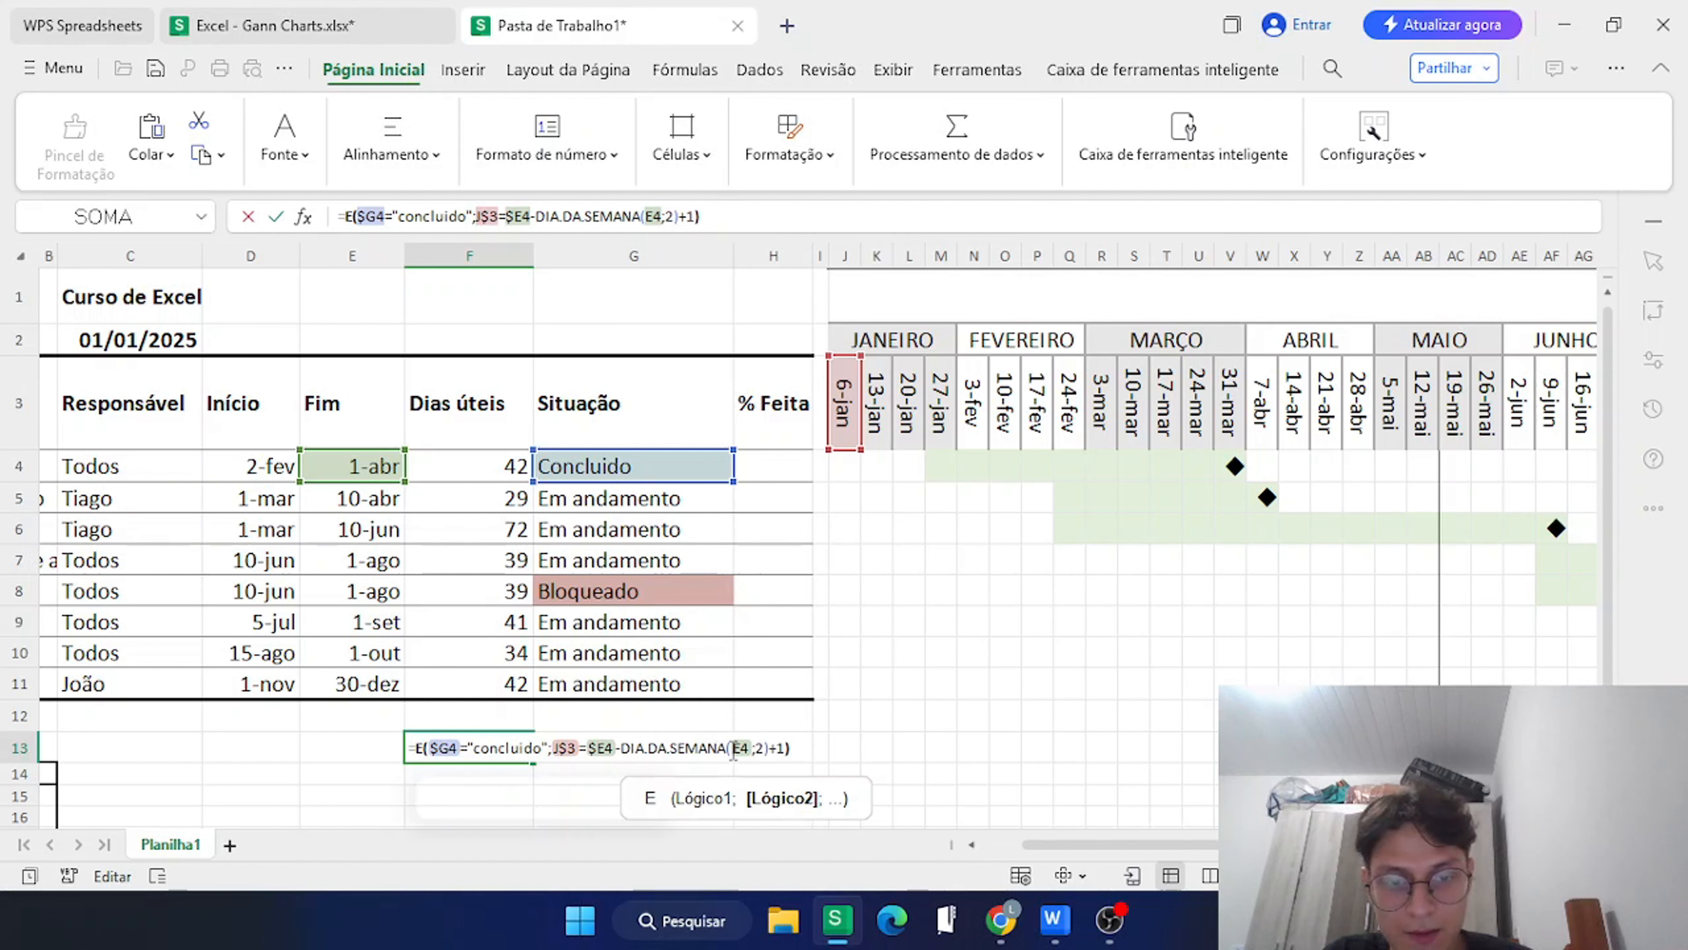
click(733, 748)
text($)
key(ctrl+a)
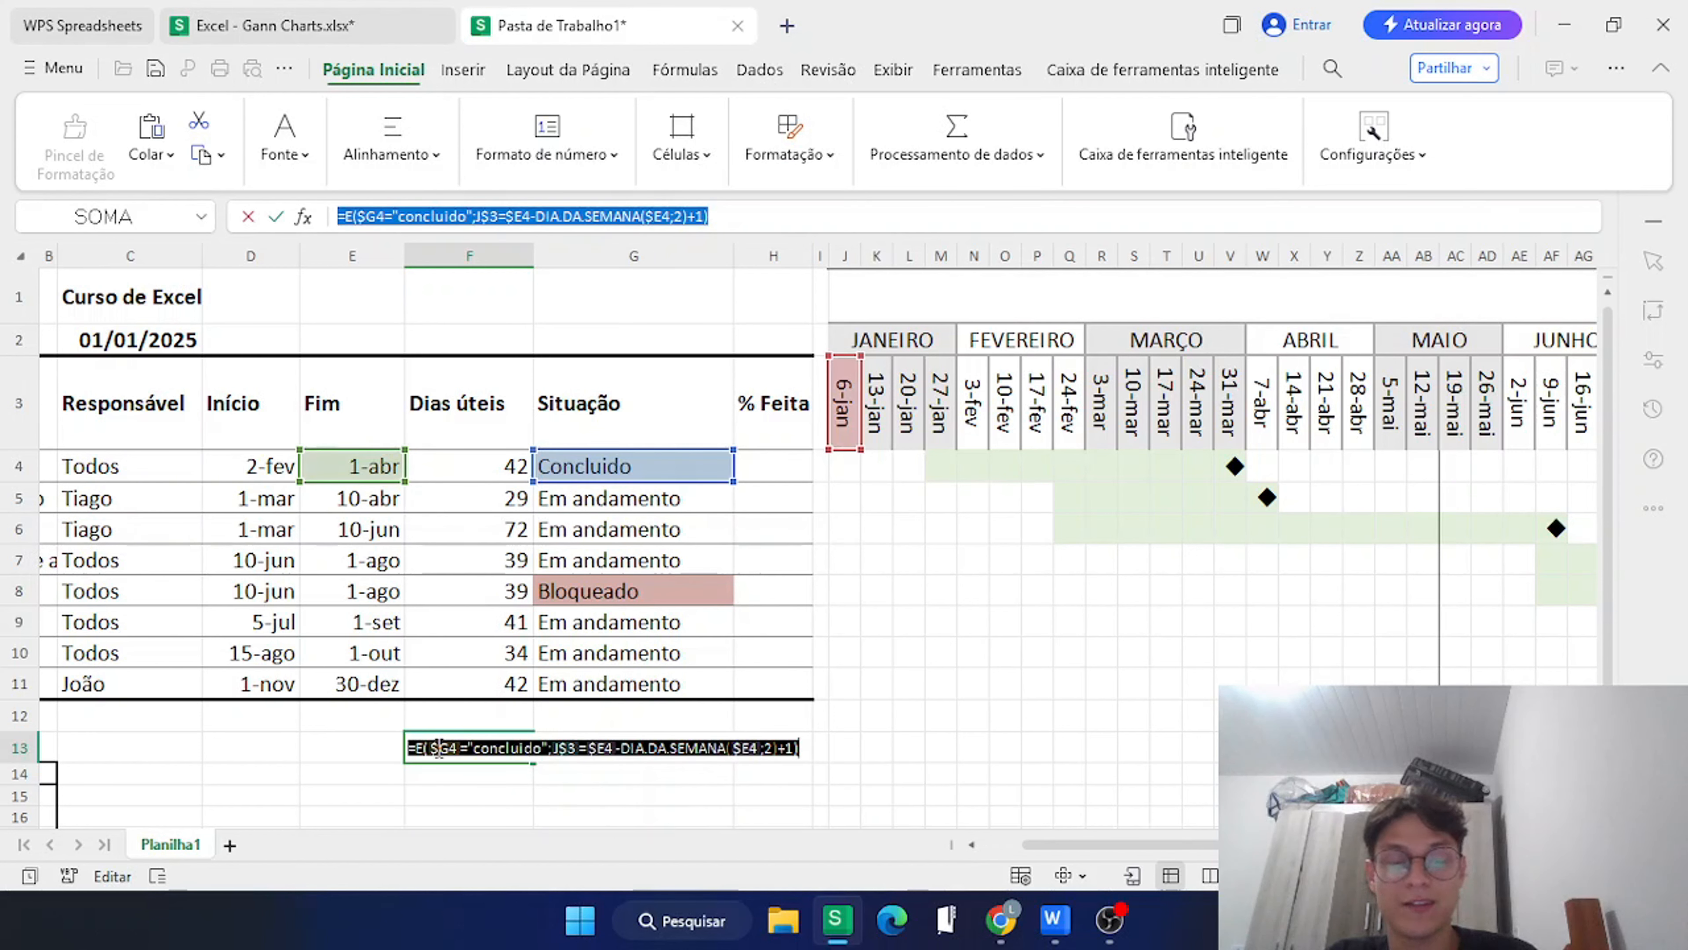
key(Return)
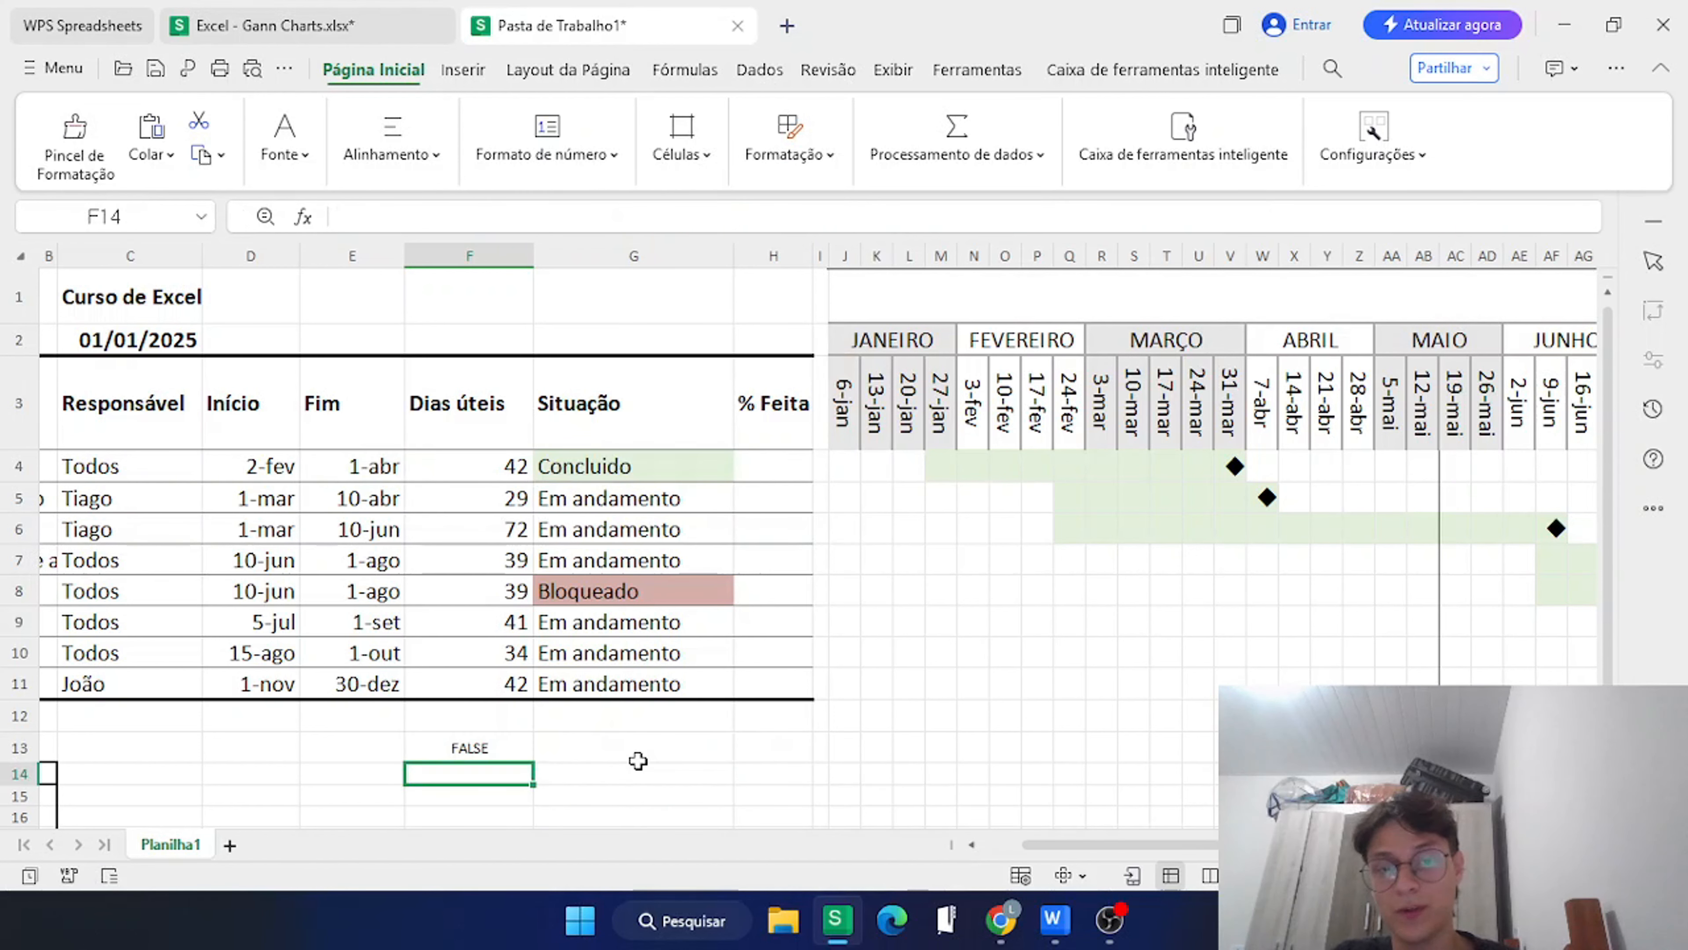
Create a formula-based conditional formatting rule for J4:BI11 using the copied =E($G4="concluido";J$3=$E4-DIA.DA.SEMANA($E4;2)+1).
drag(841, 469, 1508, 681)
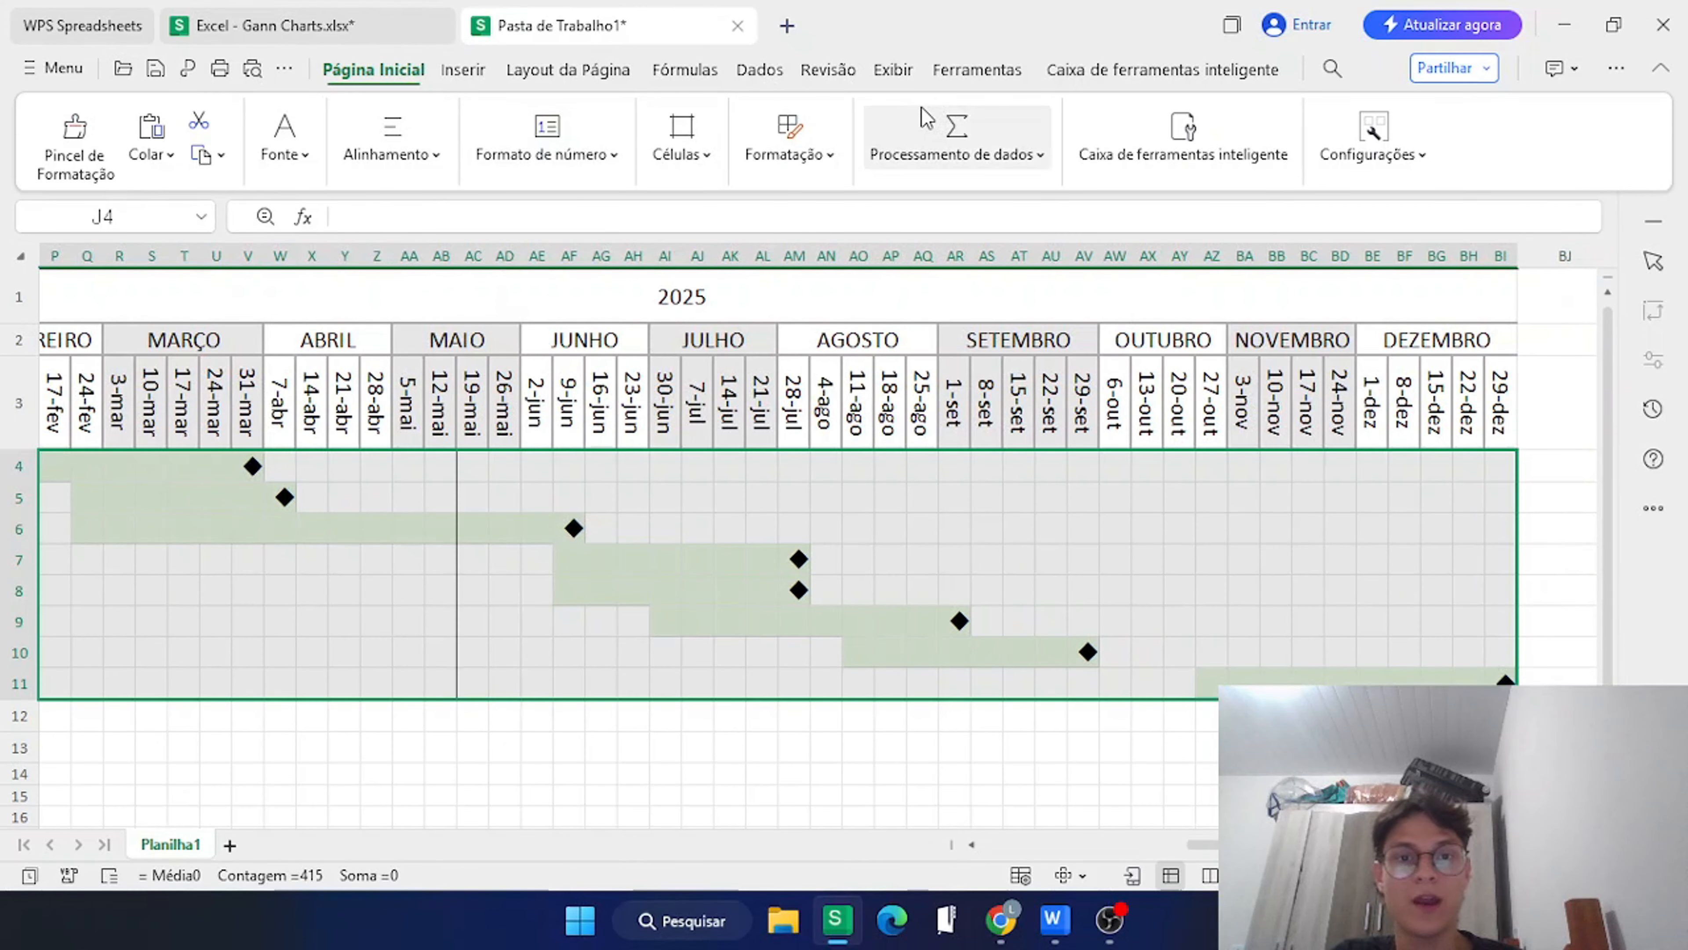
click(791, 136)
click(798, 239)
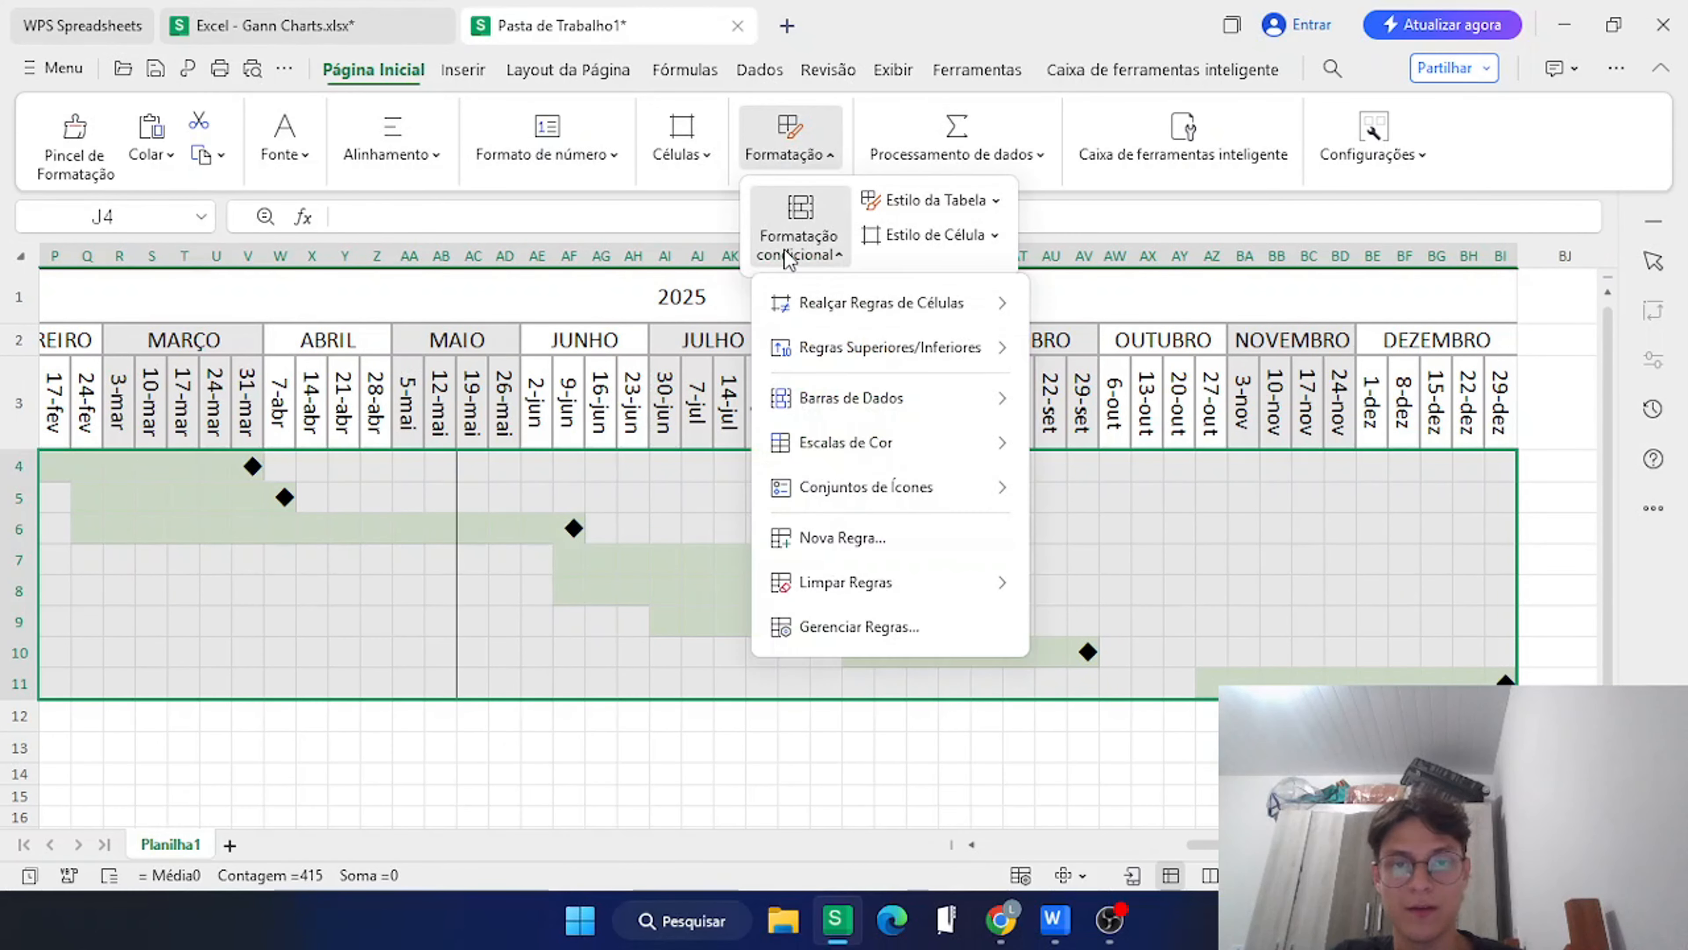
click(843, 556)
click(641, 367)
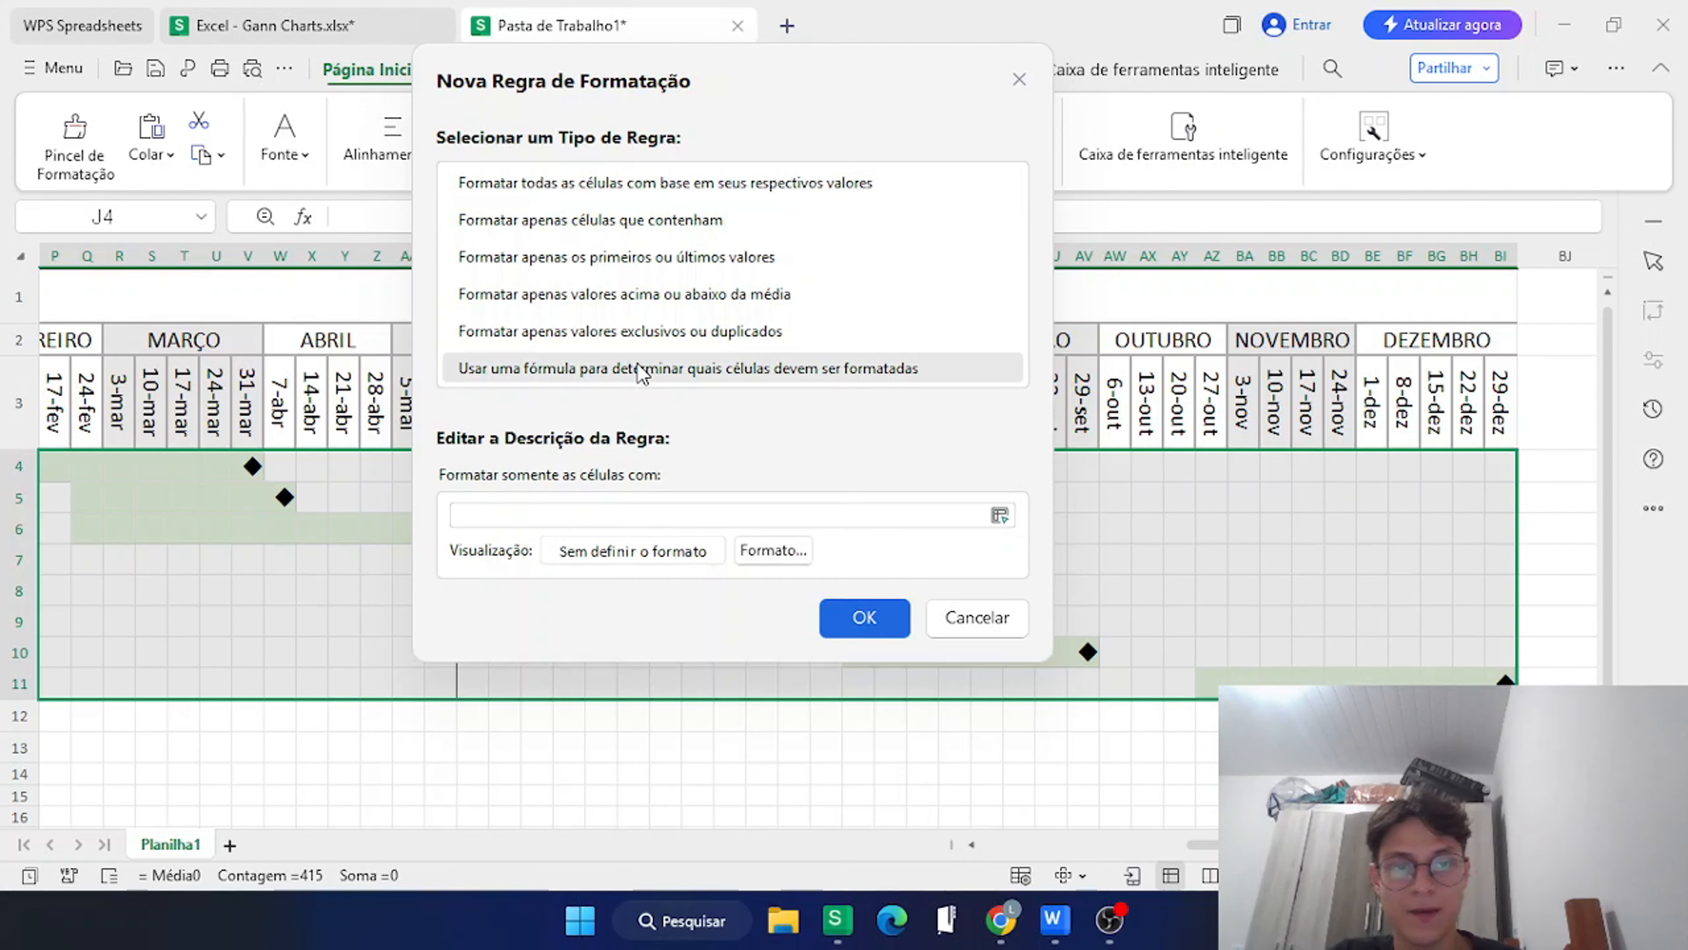
click(615, 517)
key(ctrl+v)
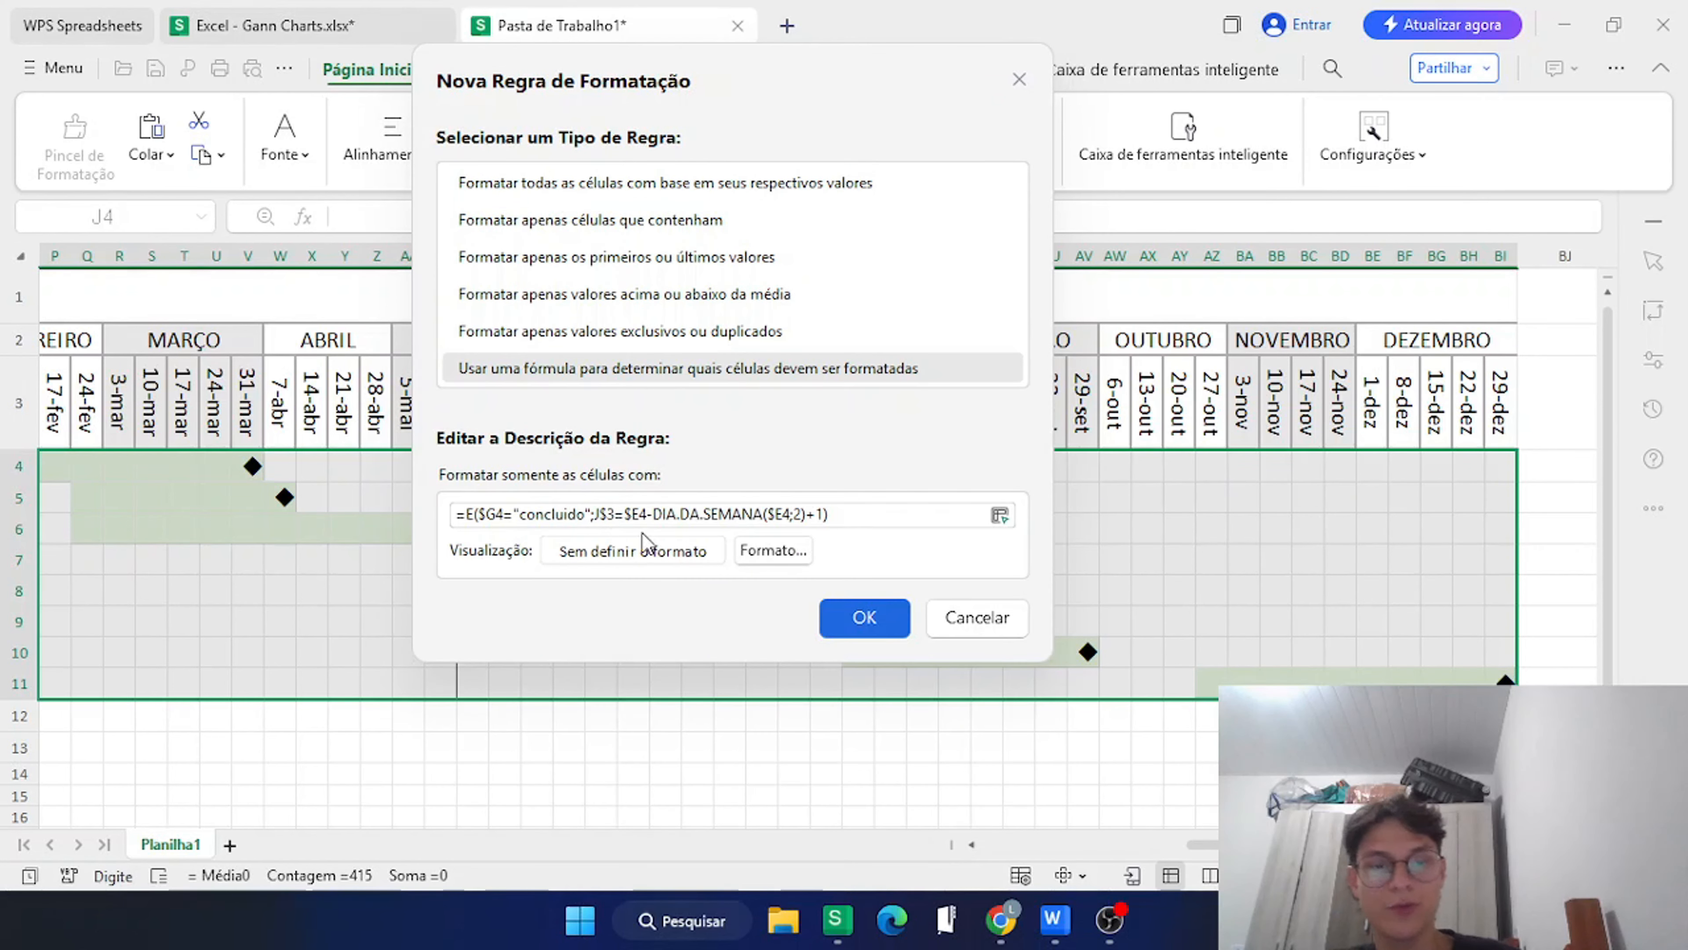
Give the new rule a light gold fill and save it.
click(773, 550)
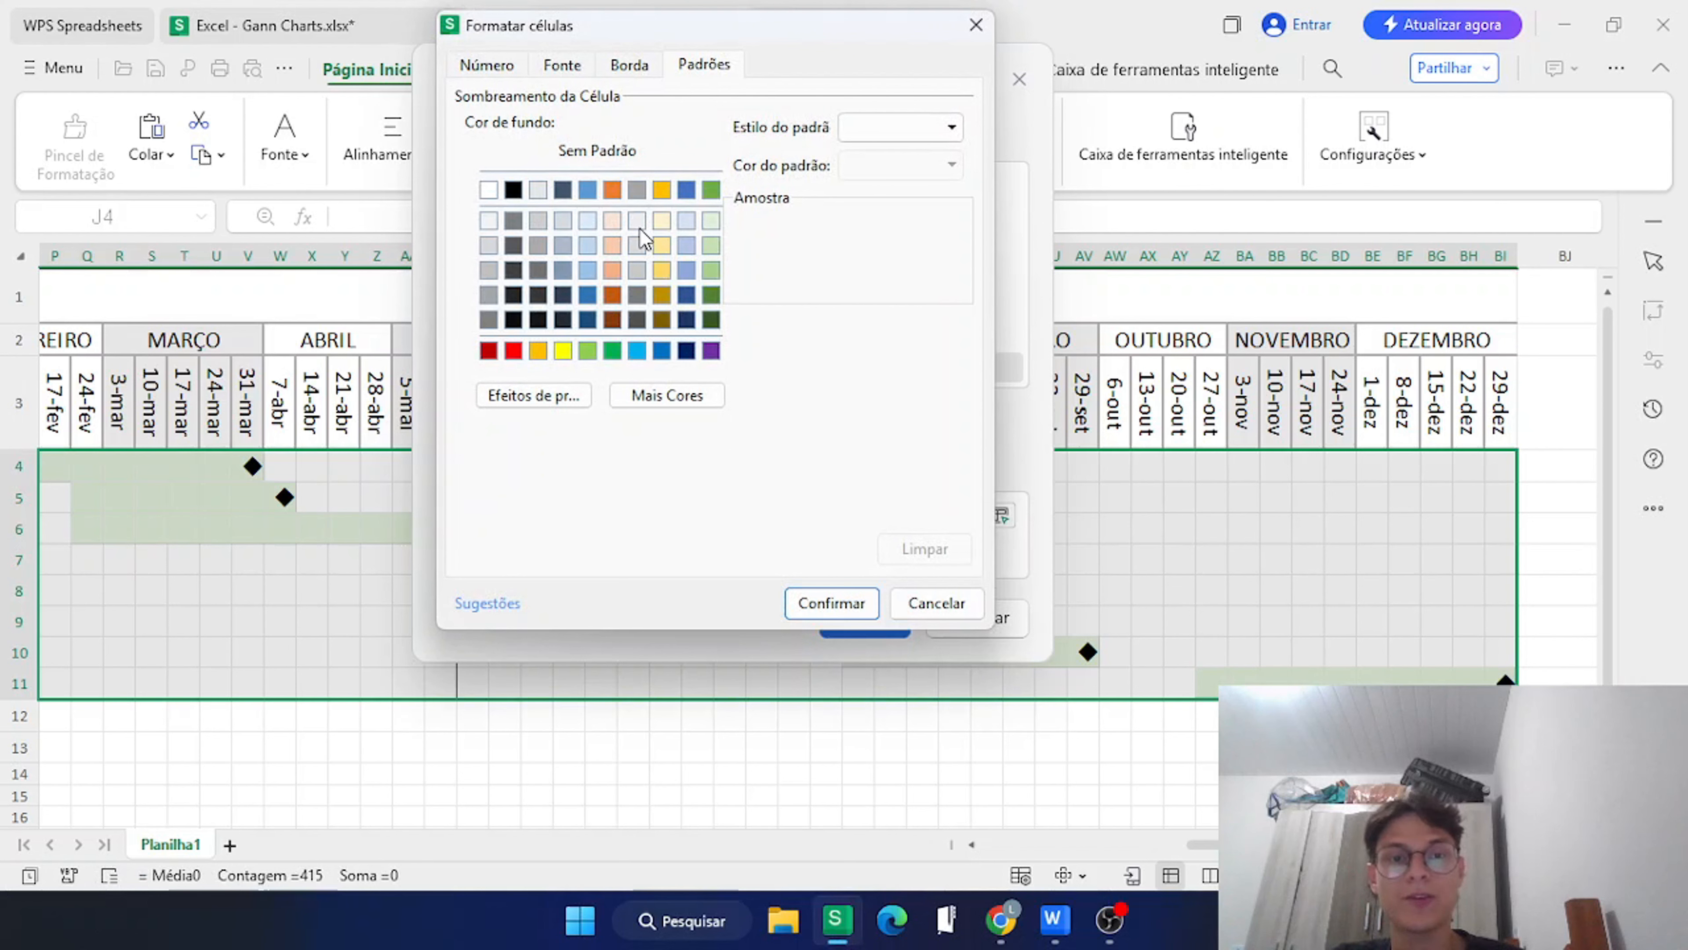
click(661, 246)
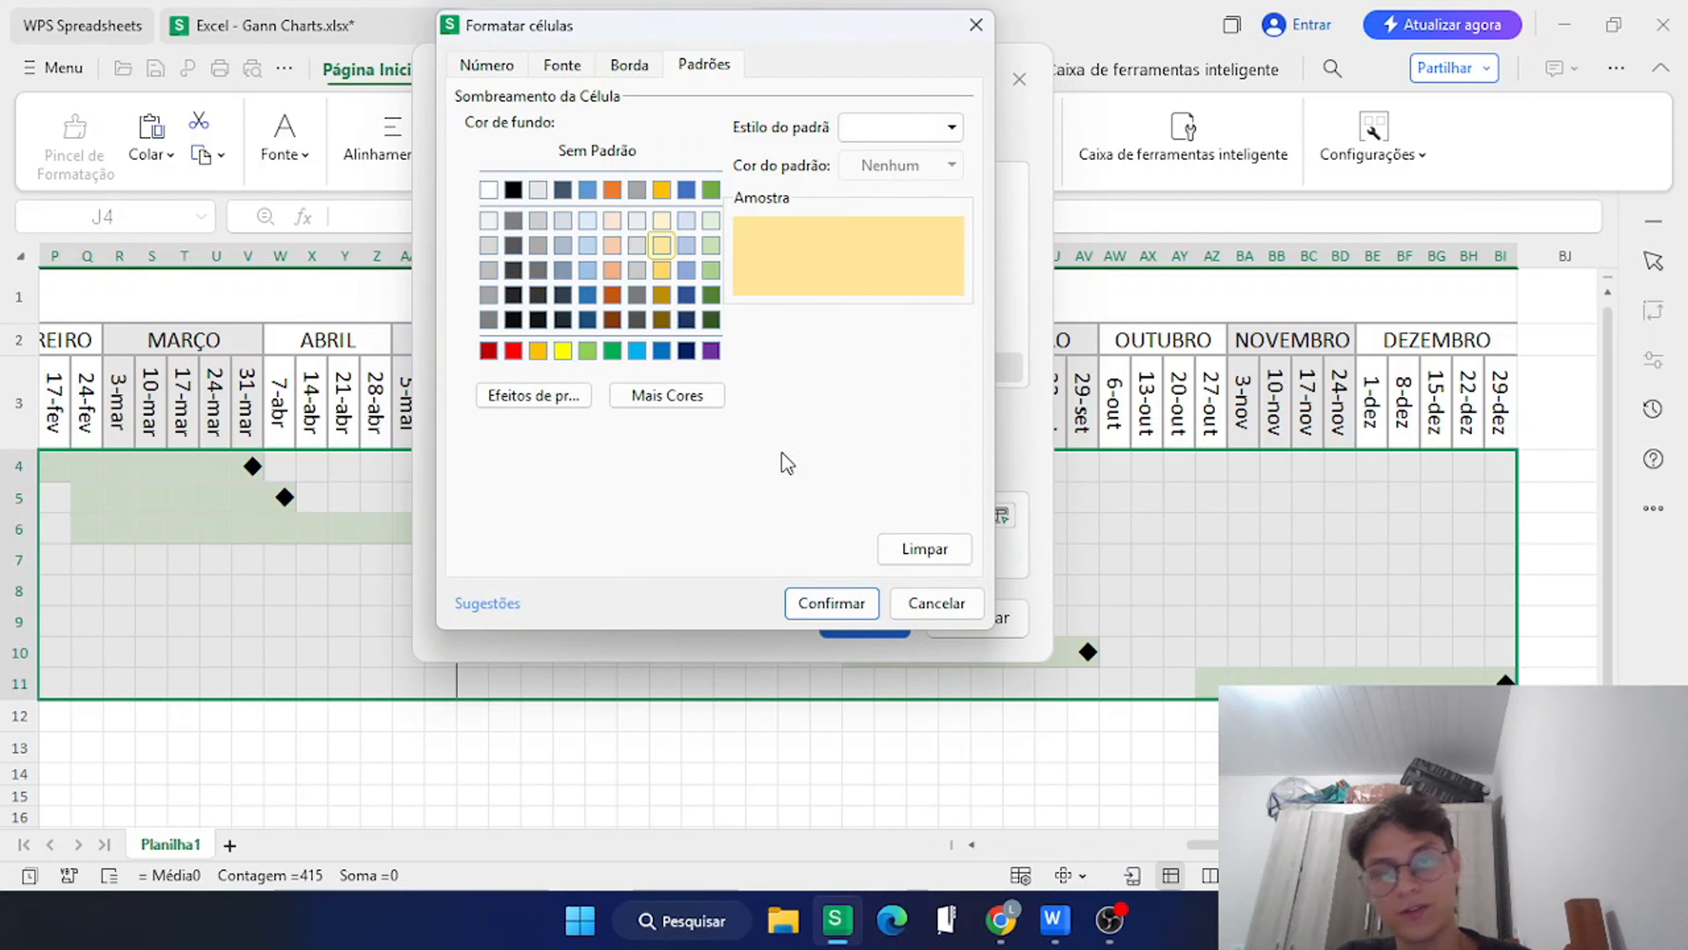
click(832, 604)
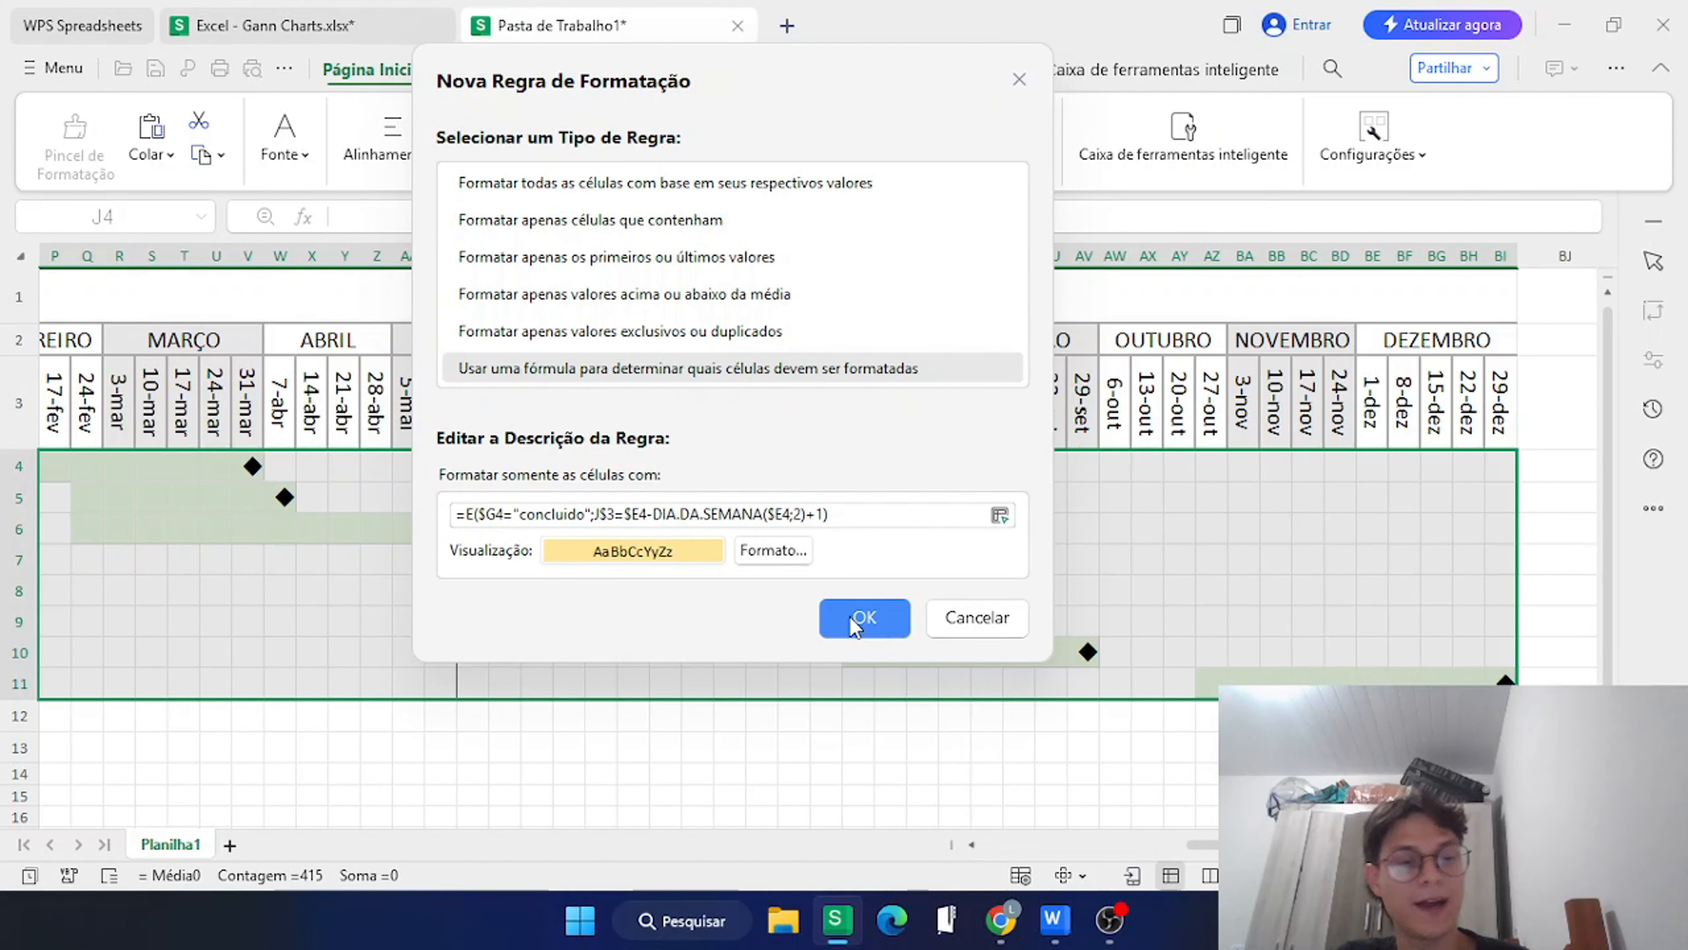
click(863, 617)
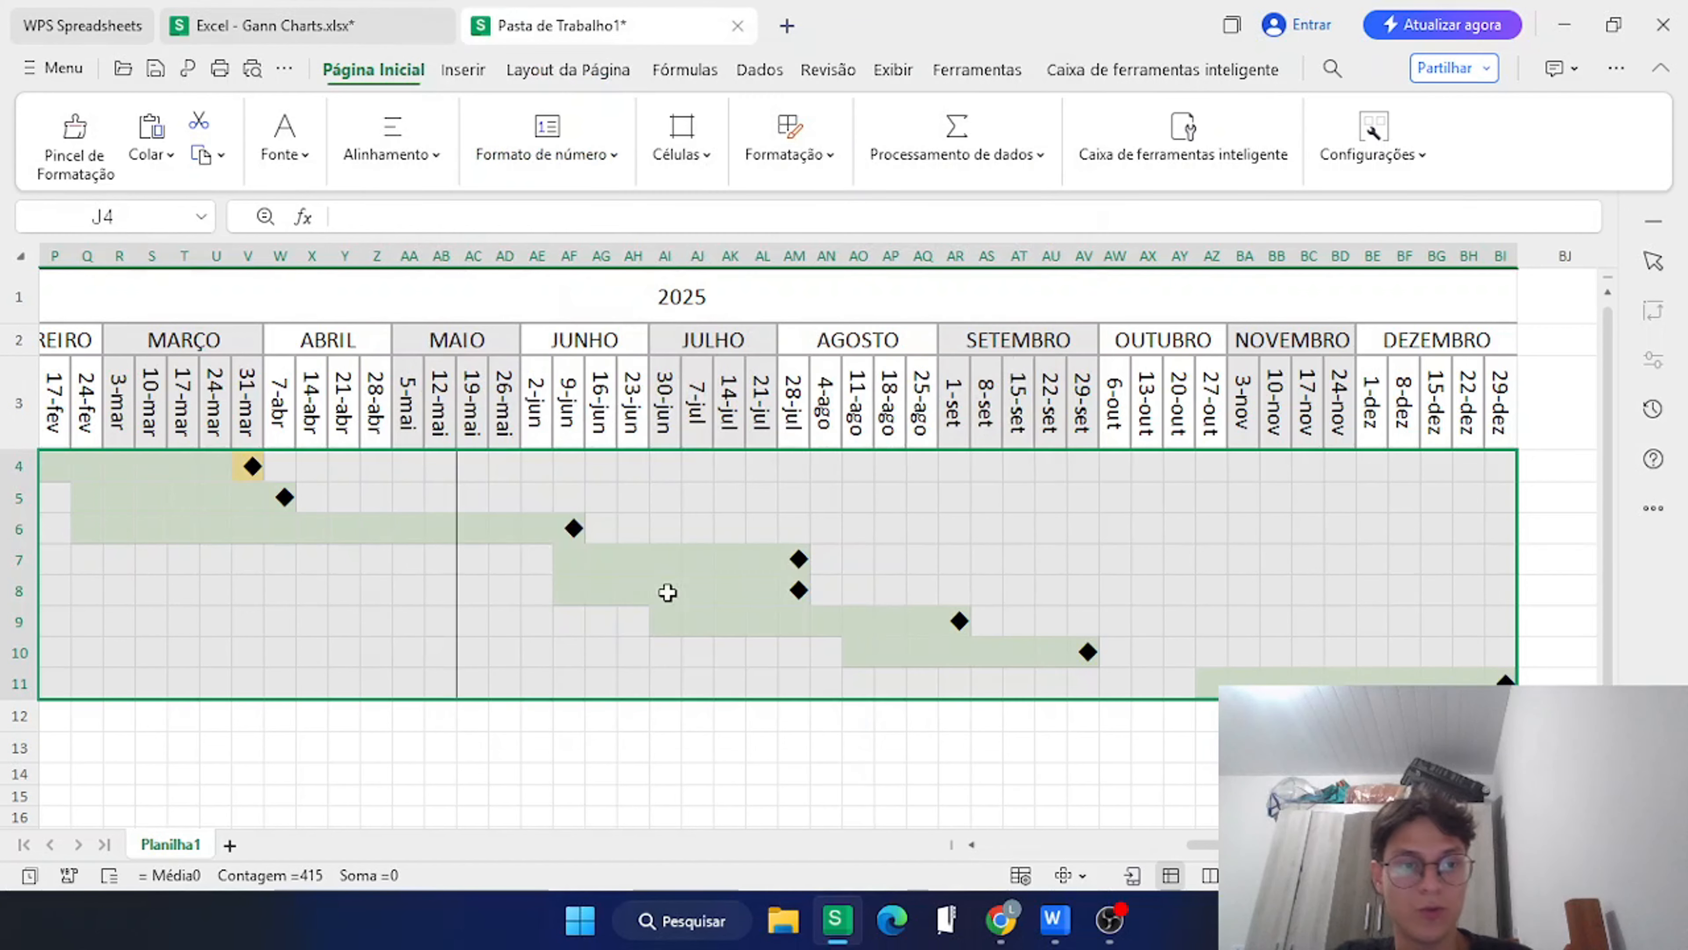
Set the Situação of the first activity, in G4, to Em andamento to test the milestone highlight.
scroll(457, 544, left, 5)
scroll(457, 543, left, 3)
scroll(457, 544, down, 3)
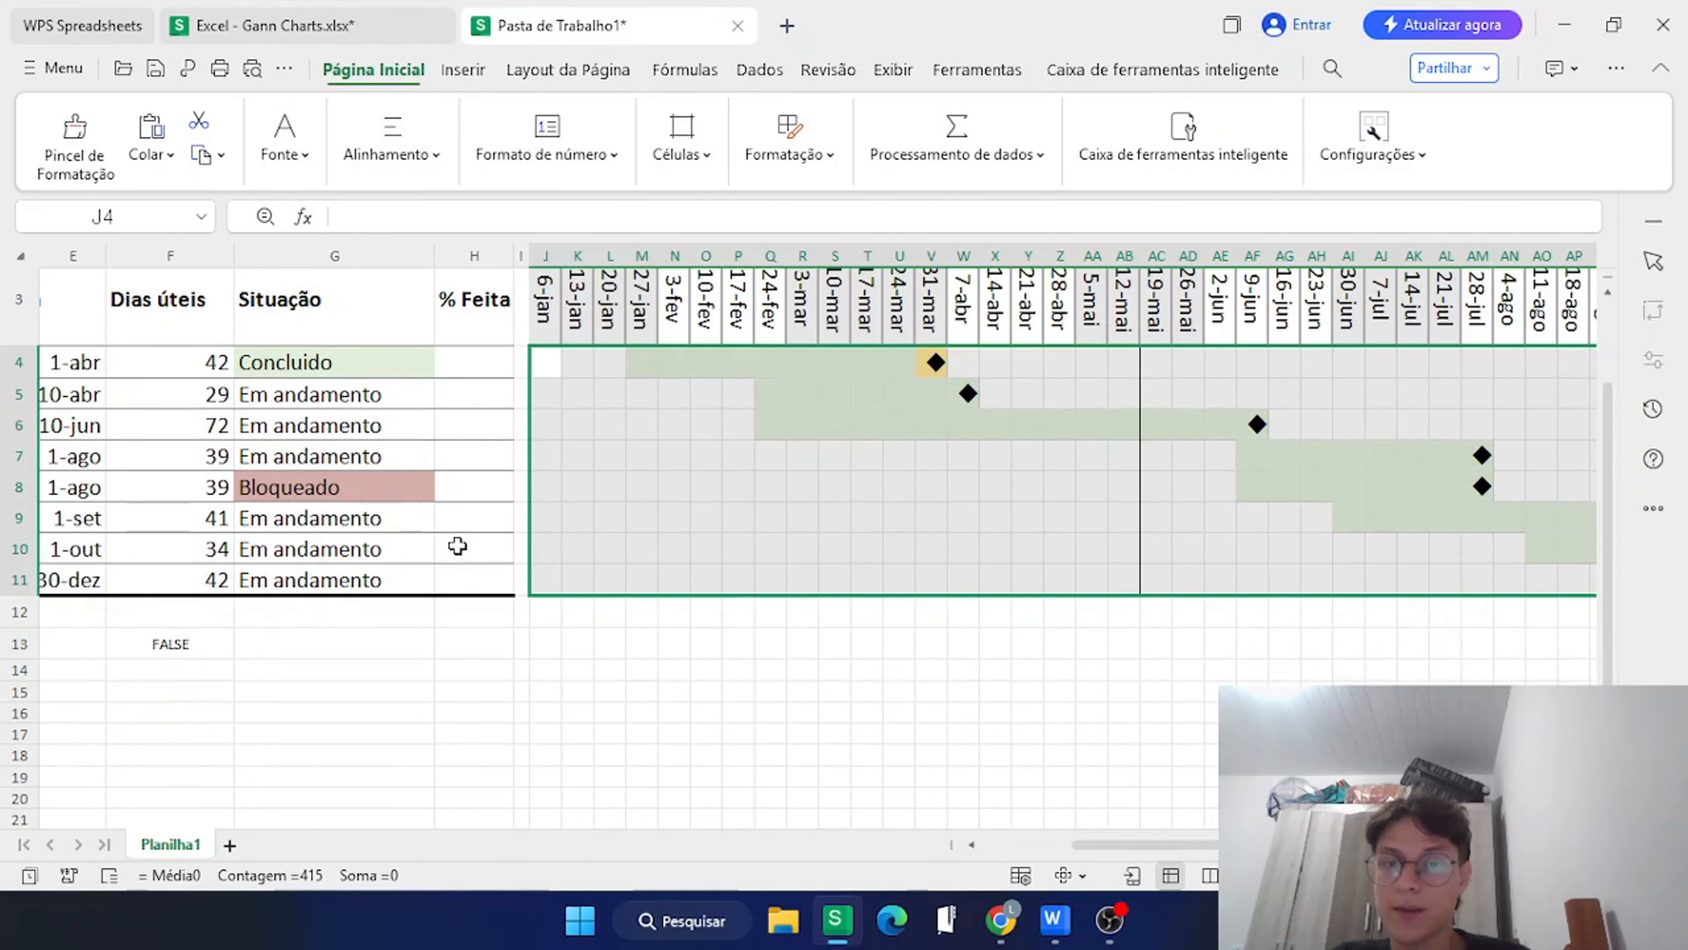
click(394, 294)
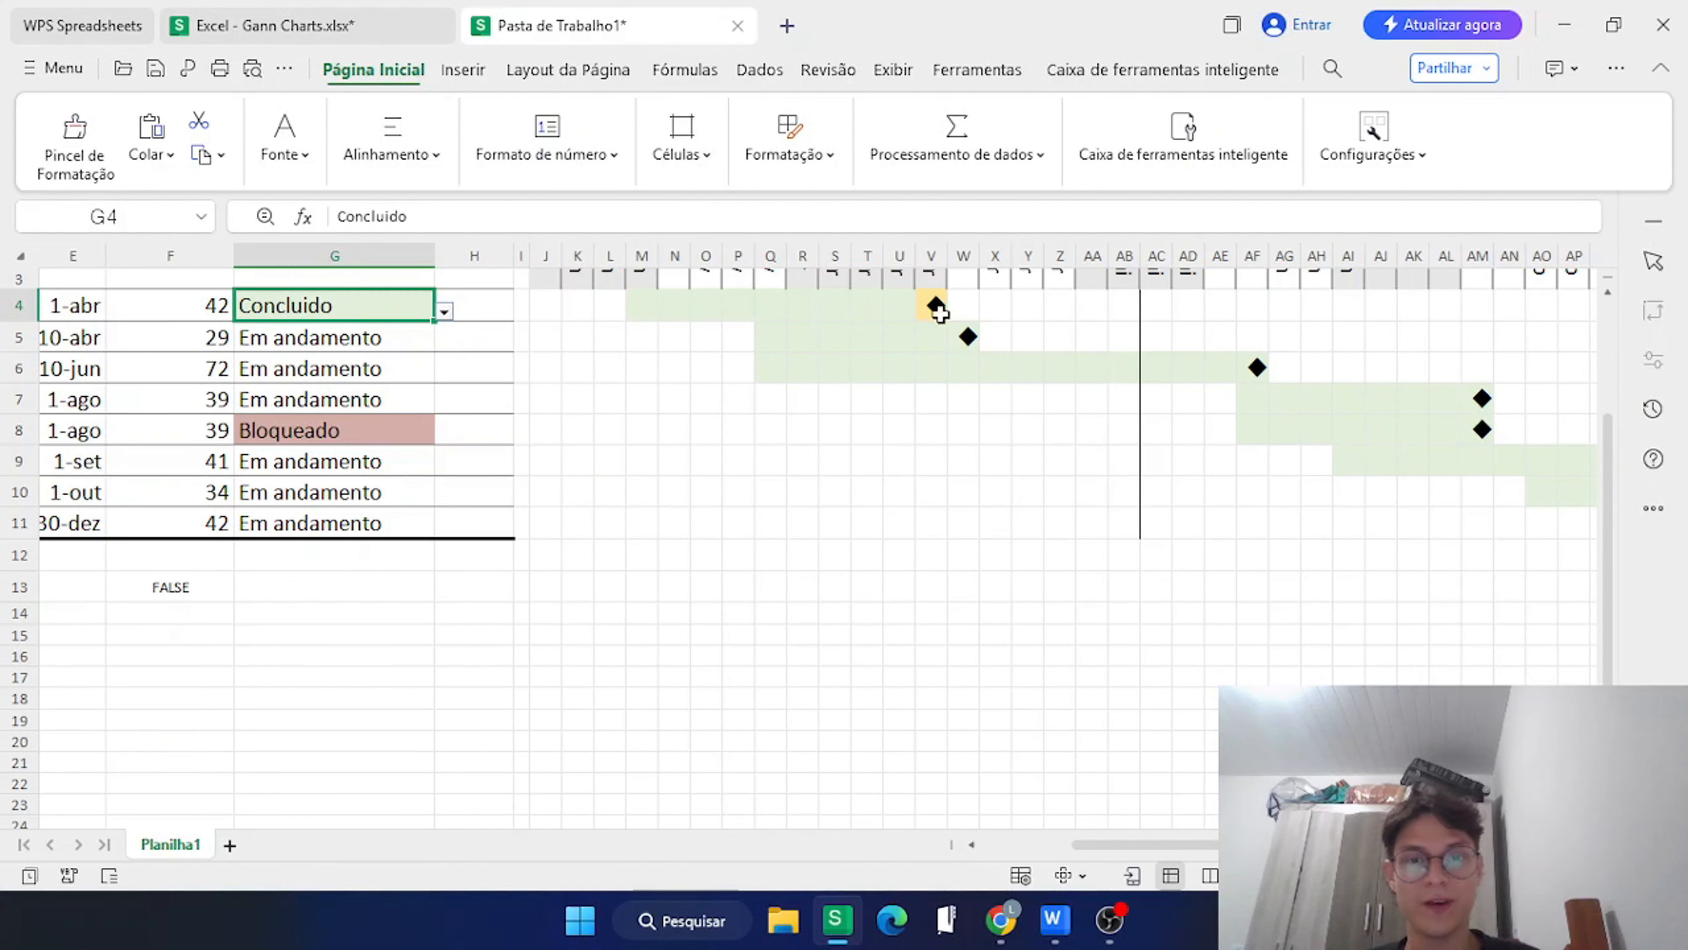
click(357, 335)
scroll(898, 383, left, 2)
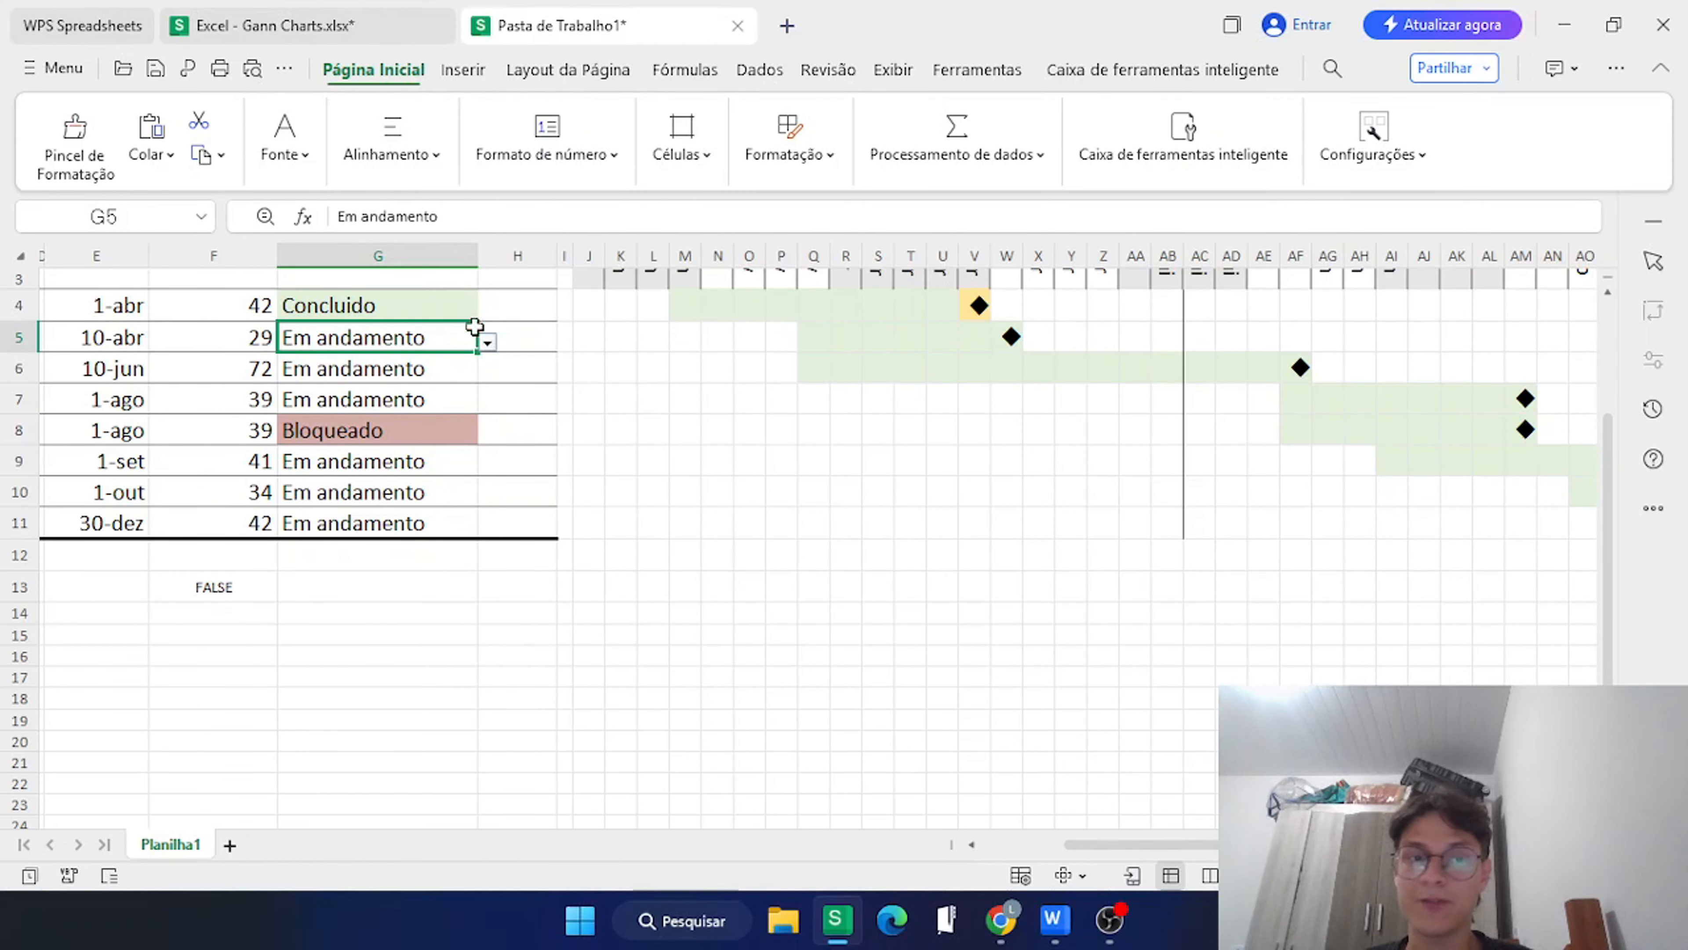
click(439, 315)
click(490, 312)
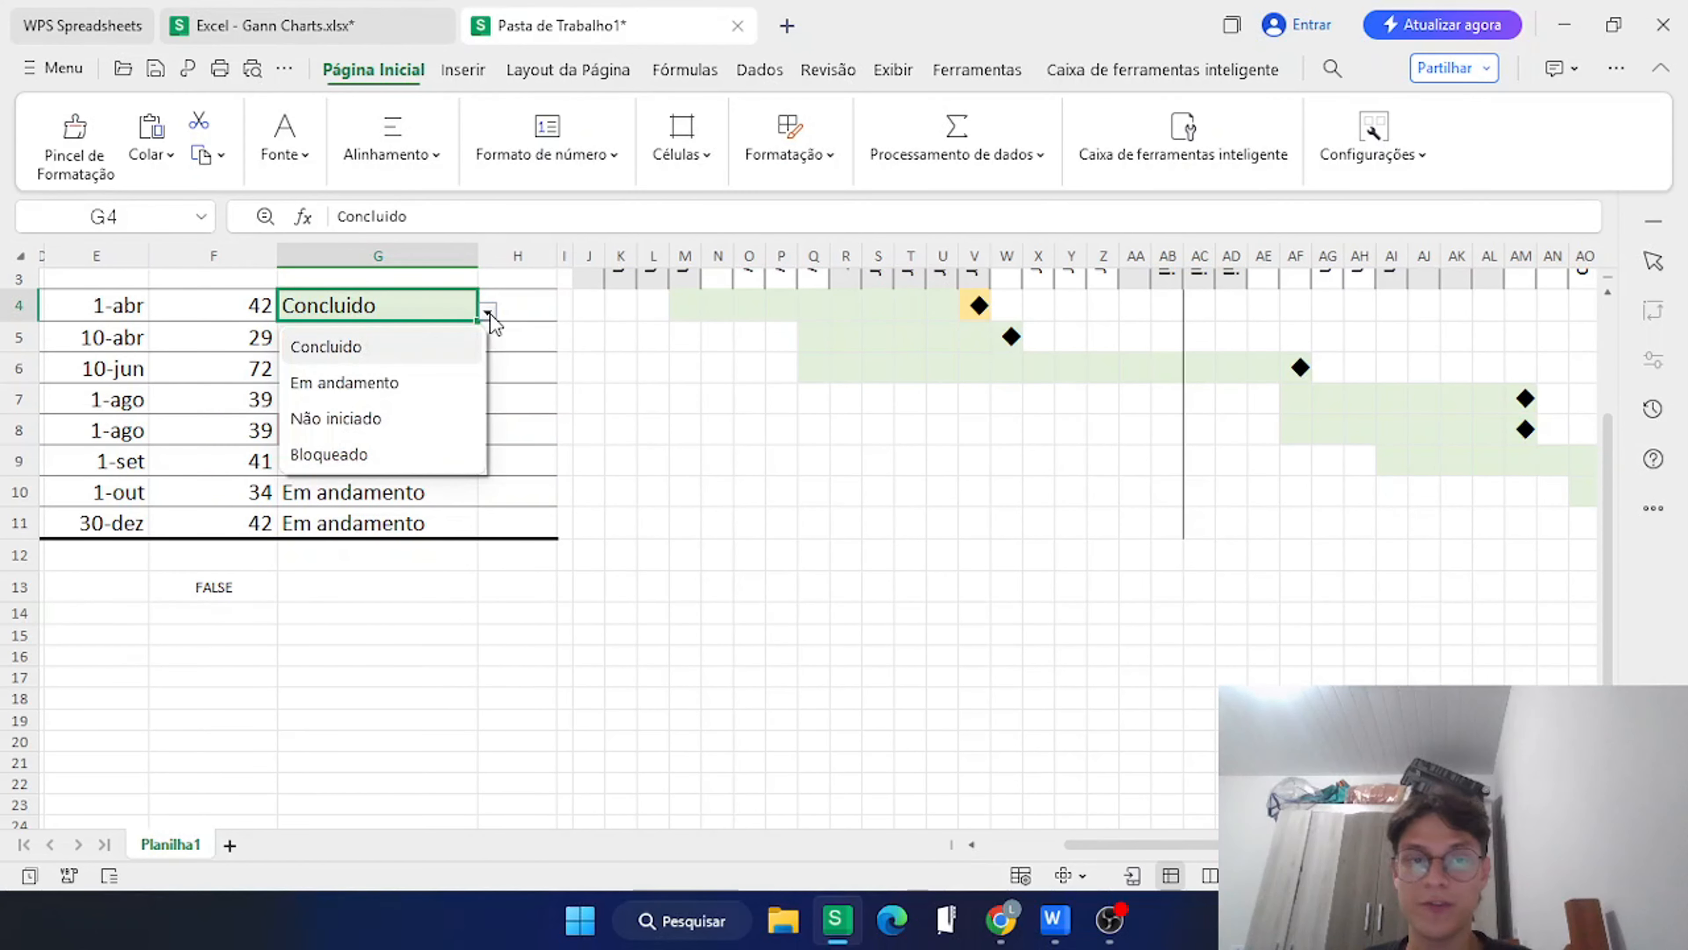
click(425, 384)
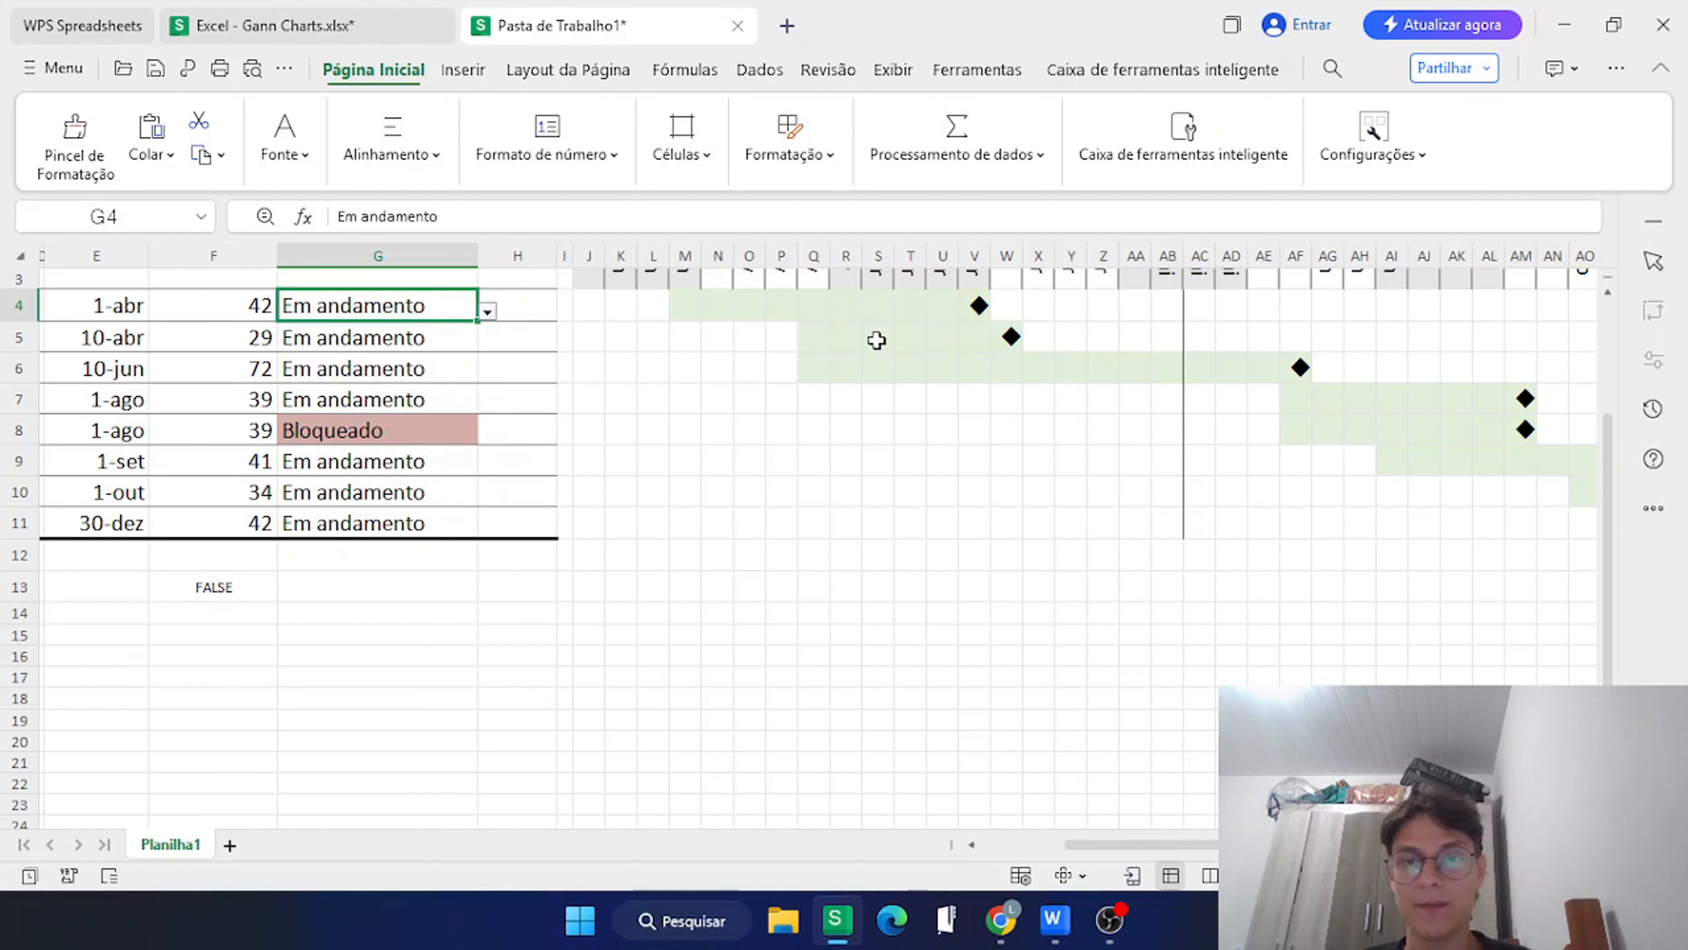
click(981, 308)
Set the Situação of the second activity, in G5, to Concluido.
click(361, 341)
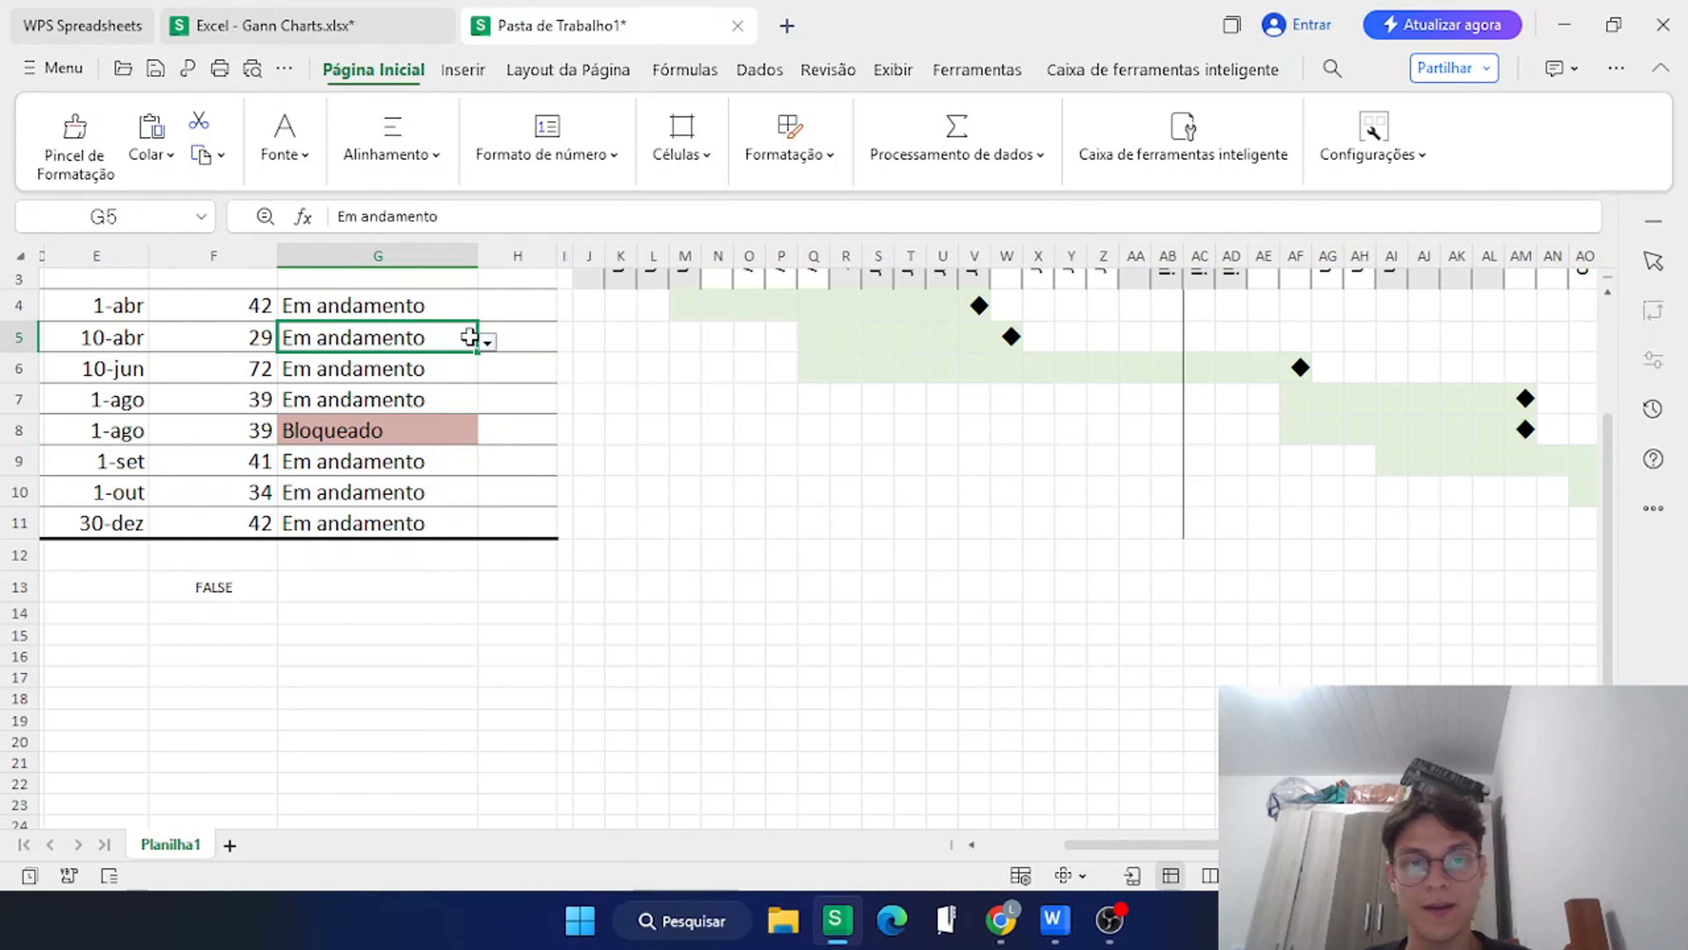
click(486, 341)
click(402, 376)
click(467, 393)
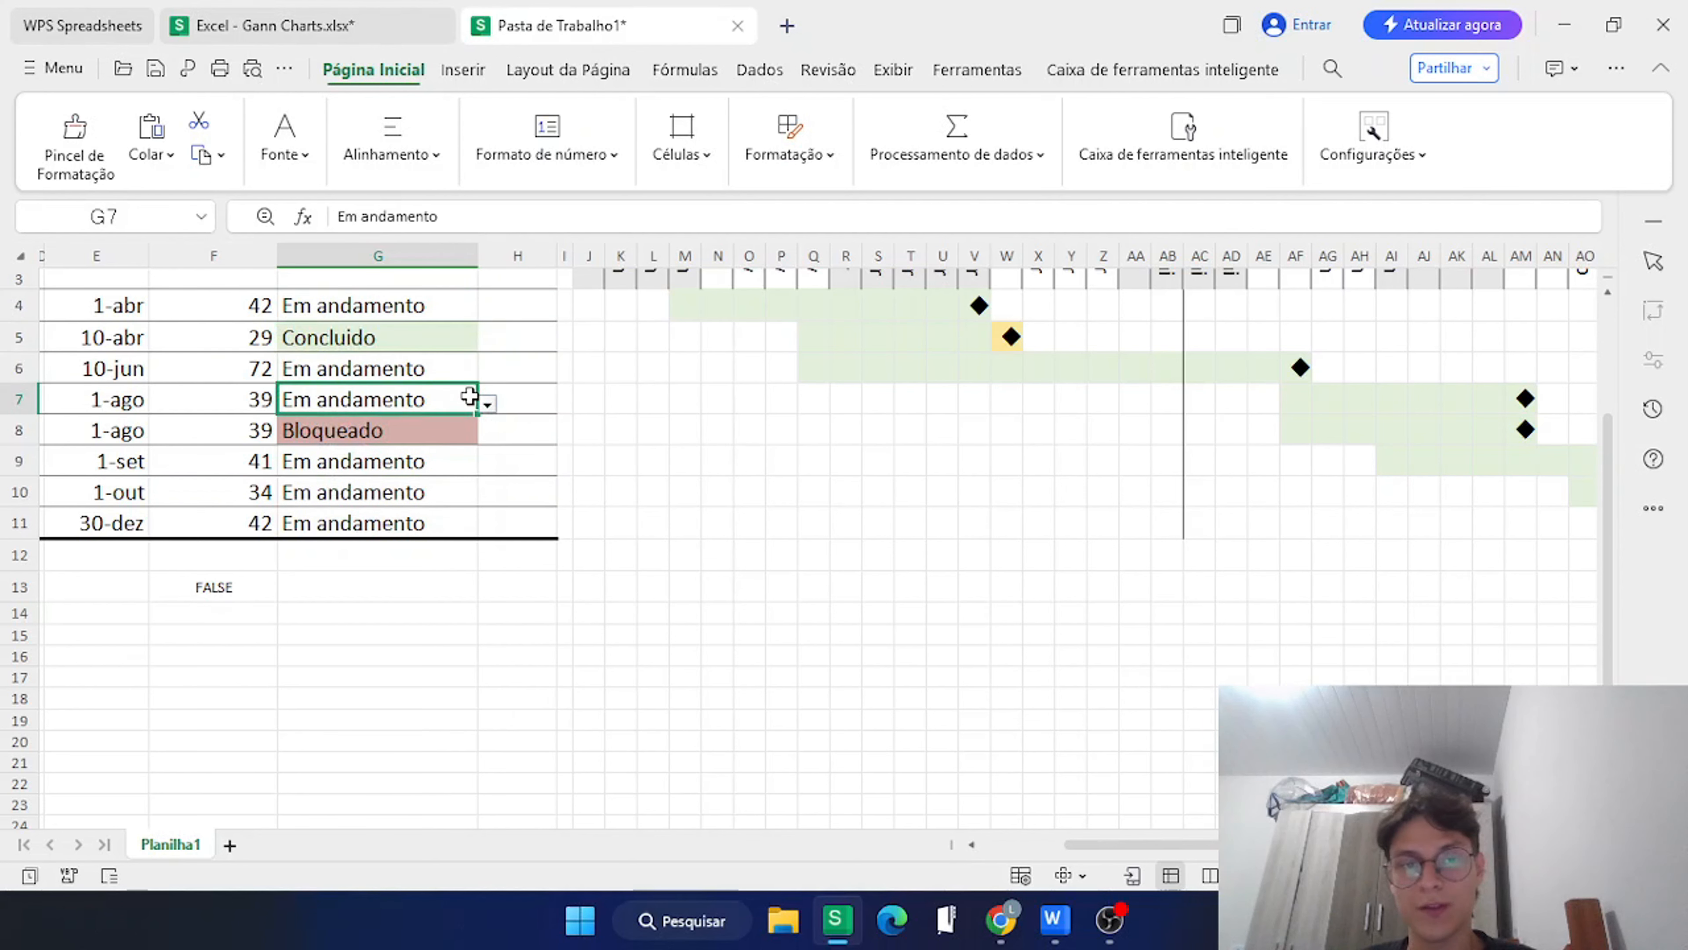
Set the Situação of the fourth activity, in G7, to Concluido and check its milestone in the chart.
click(486, 402)
click(402, 437)
scroll(867, 479, right, 3)
click(1229, 397)
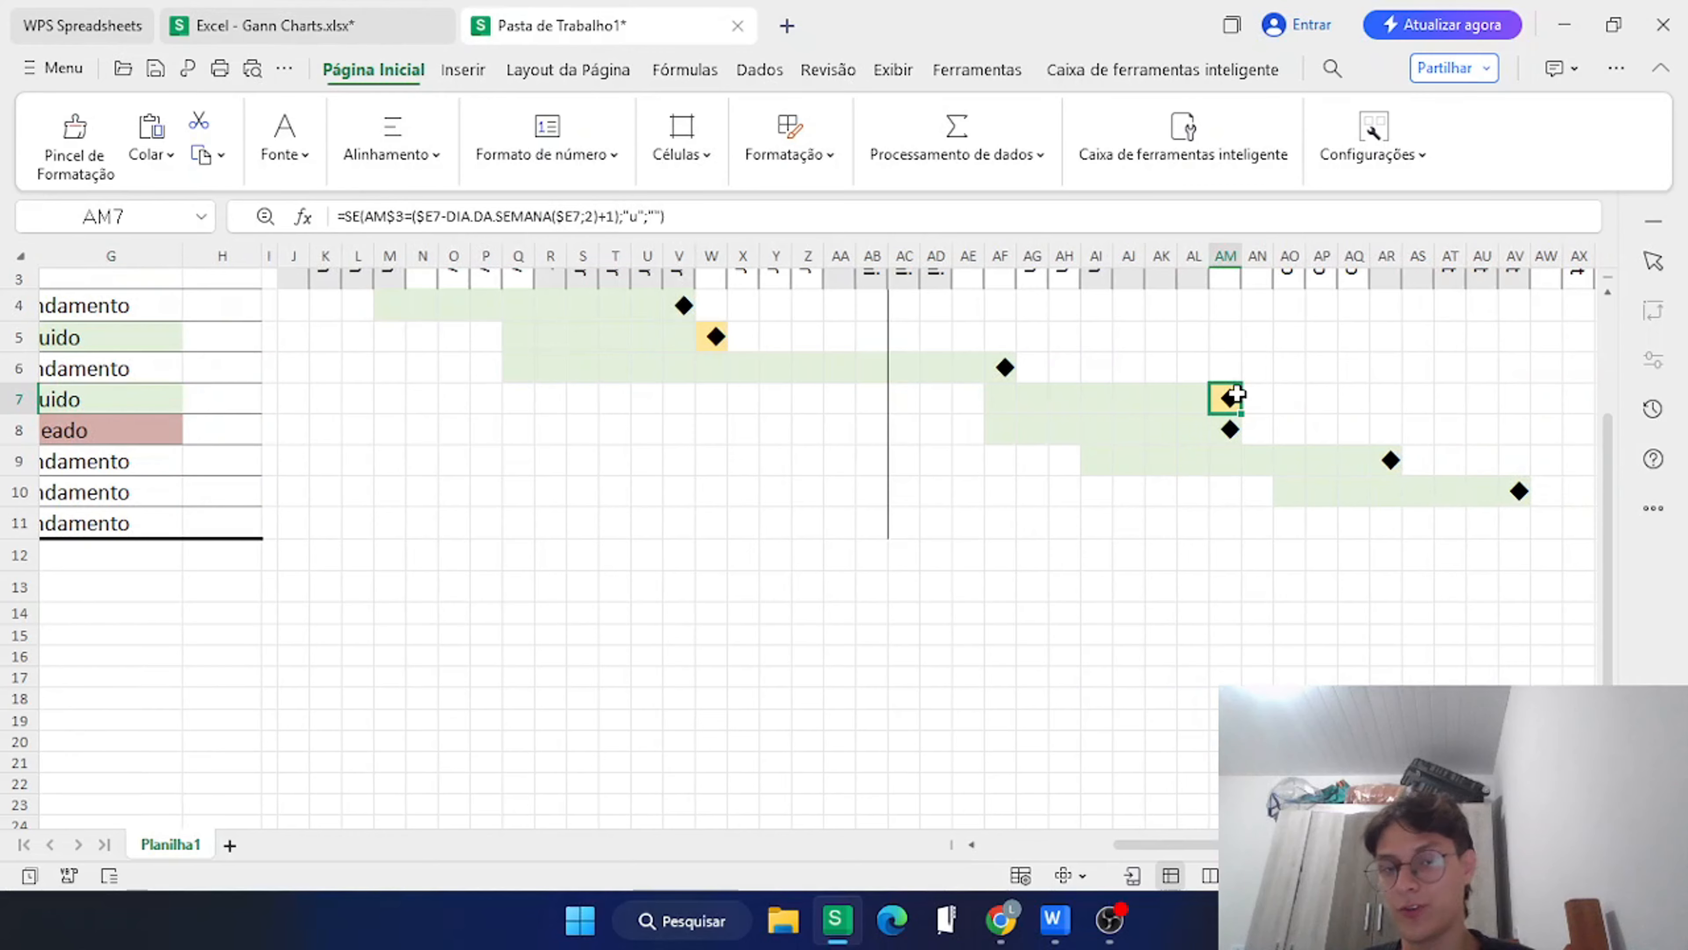
scroll(864, 479, left, 10)
key(ctrl+Home)
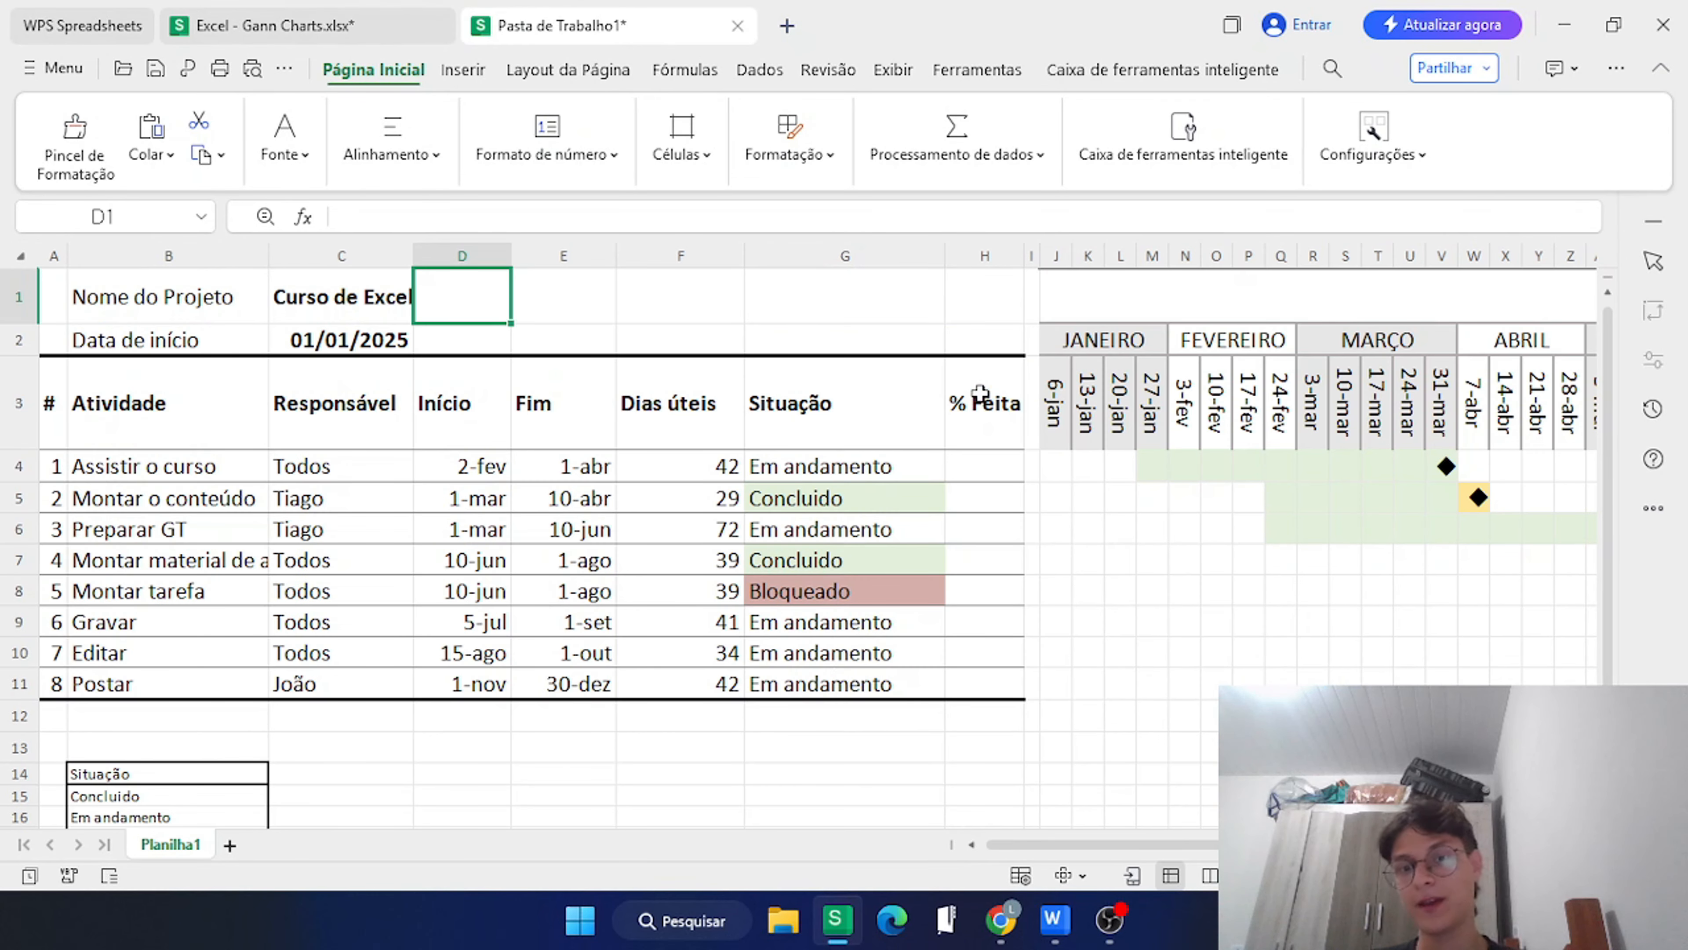
drag(981, 398, 992, 680)
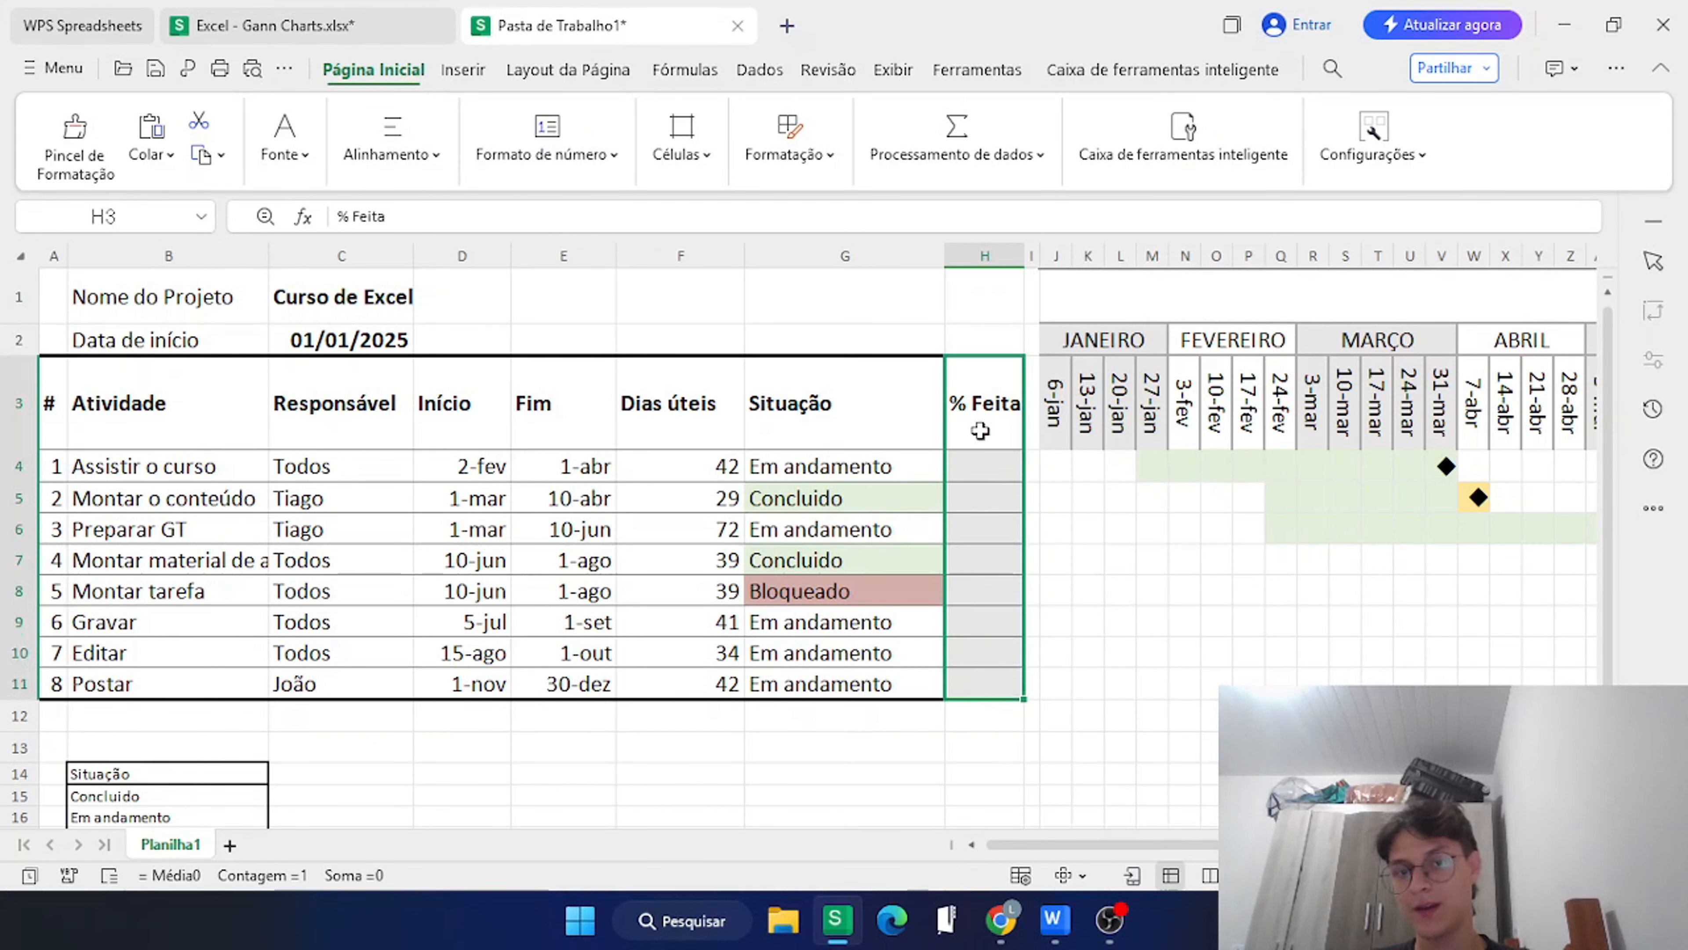
drag(980, 422, 980, 685)
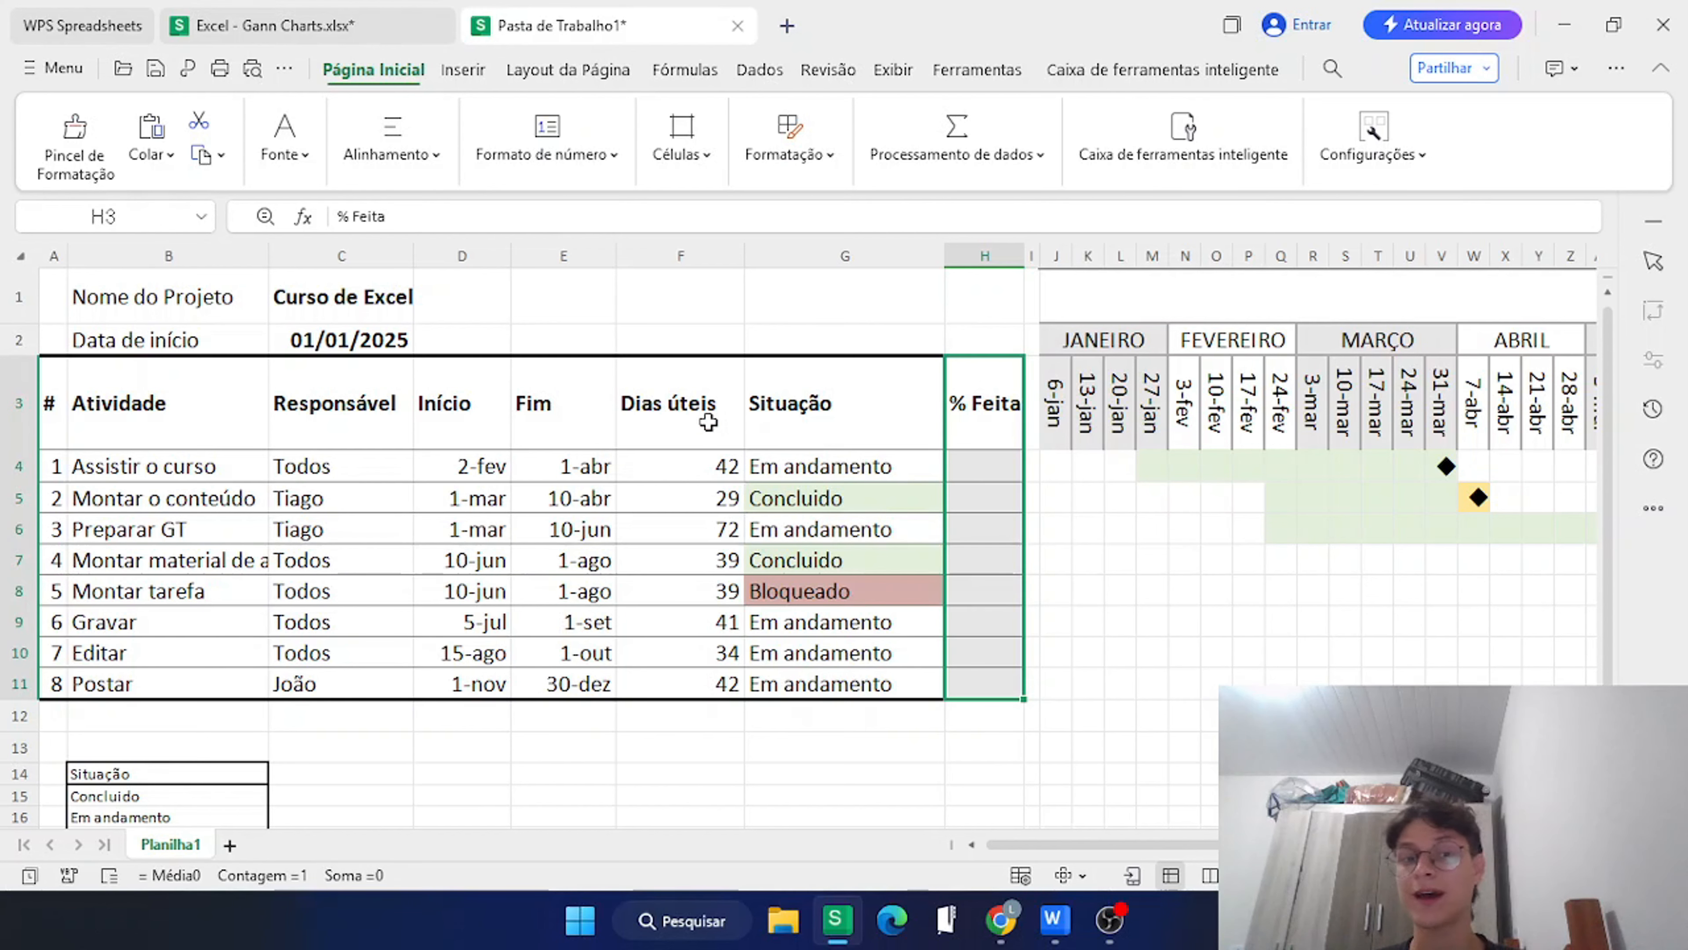
click(824, 754)
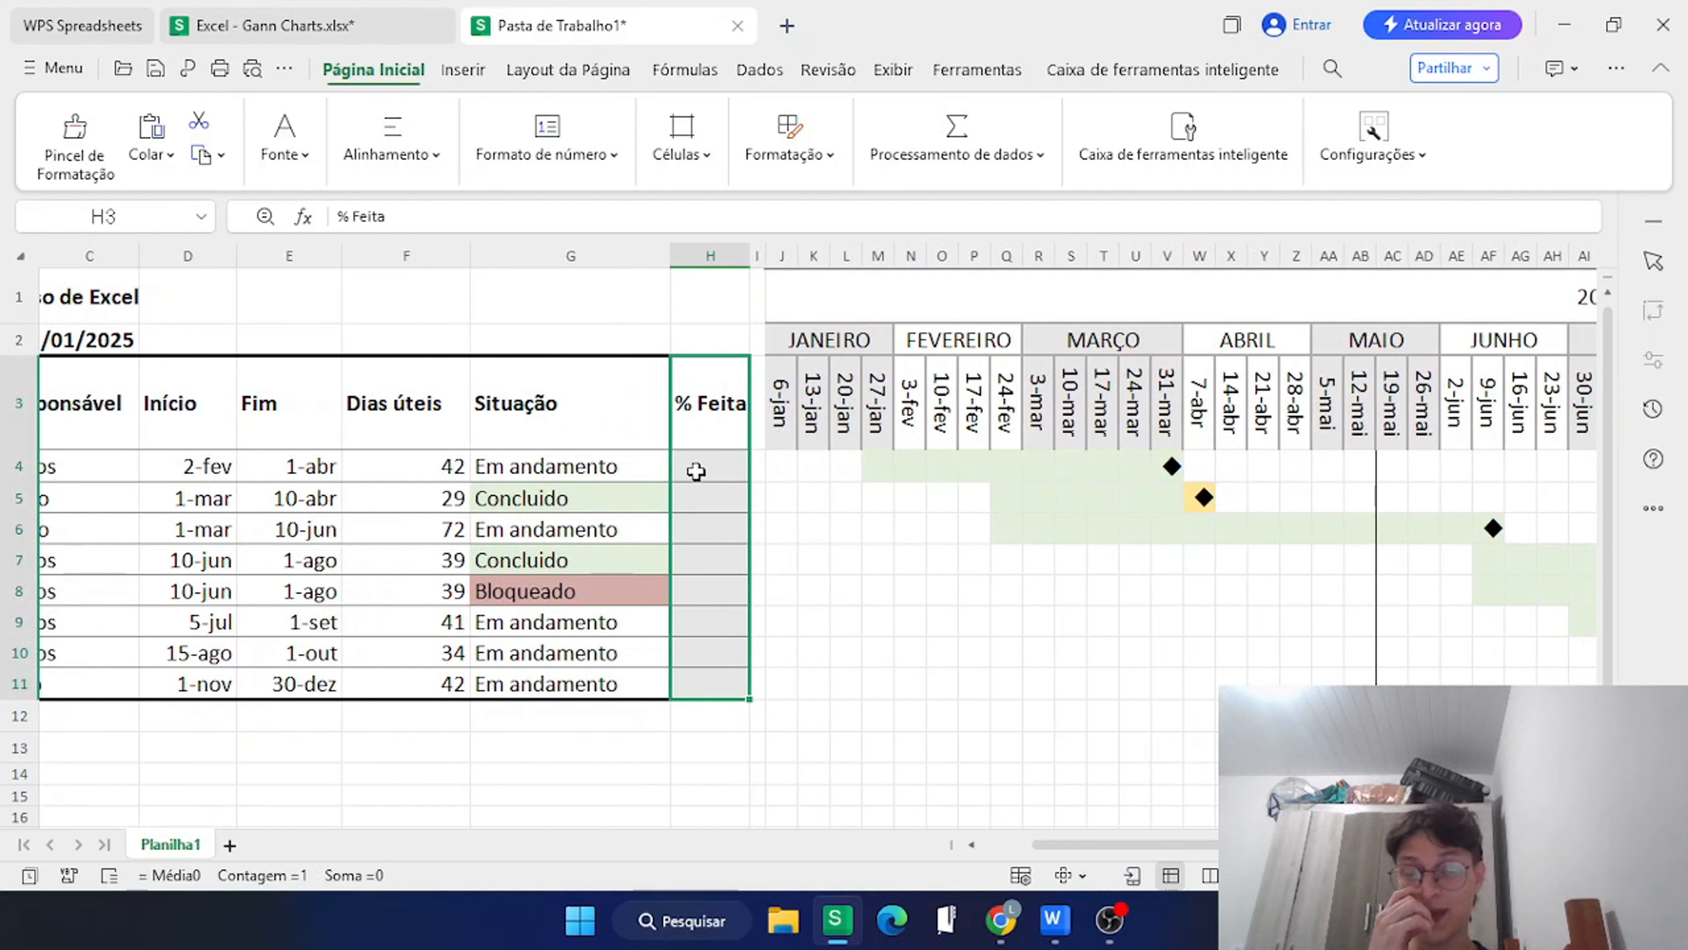
drag(710, 465, 705, 678)
click(668, 498)
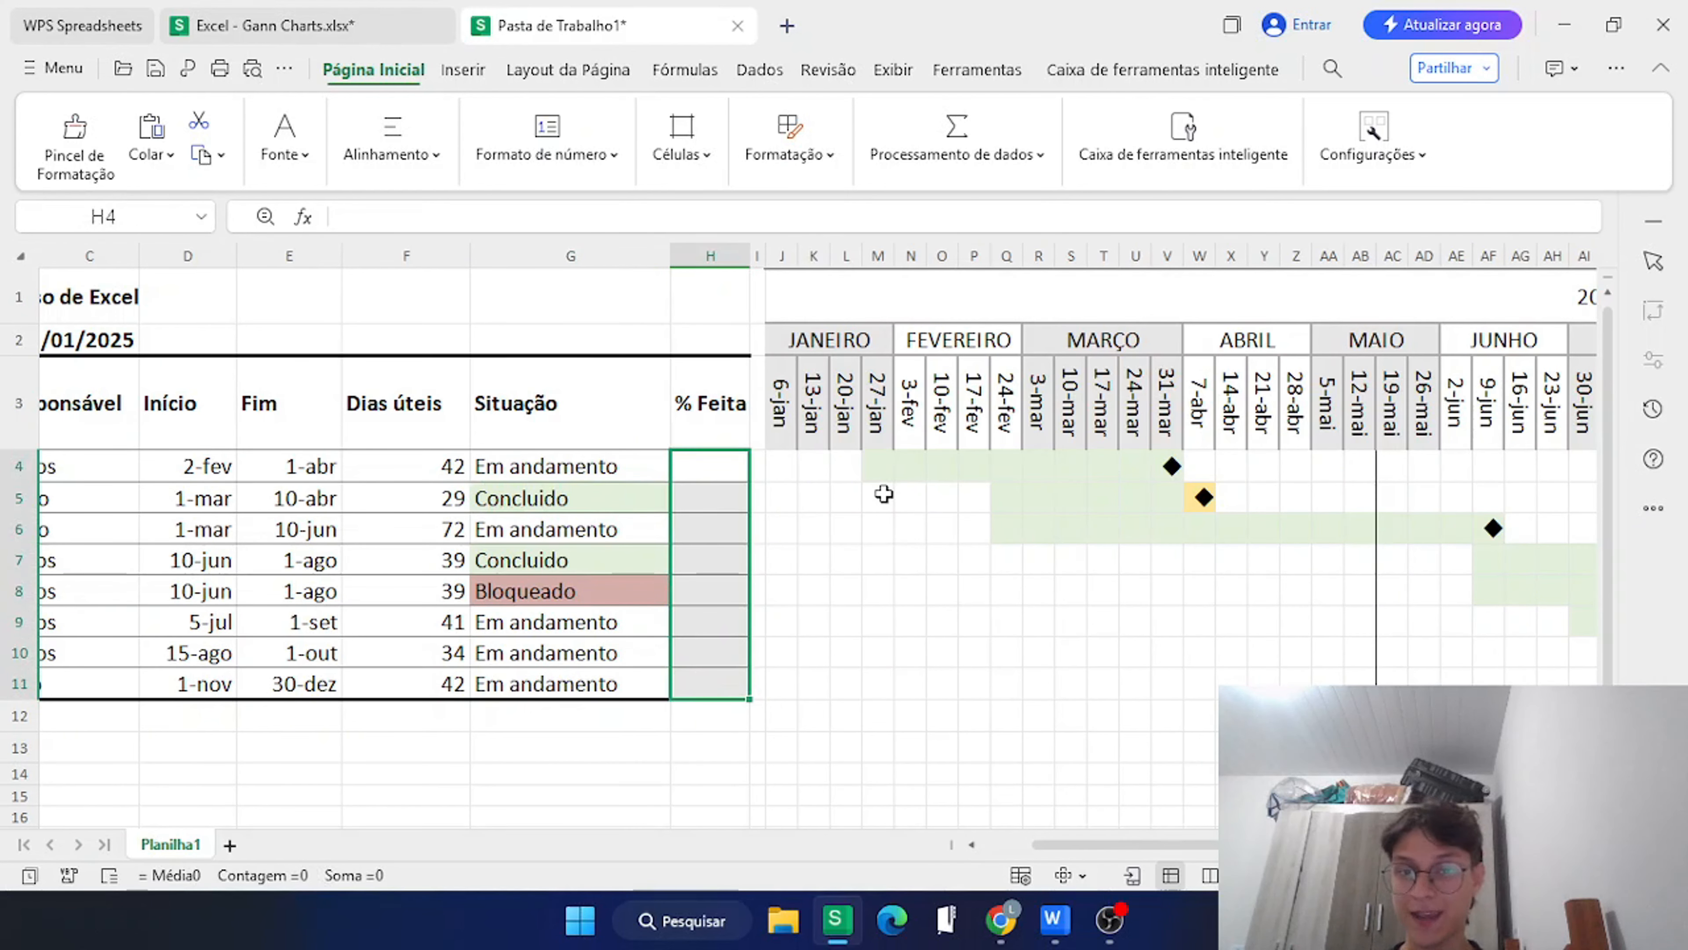
scroll(878, 490, right, 1)
drag(884, 465, 1106, 466)
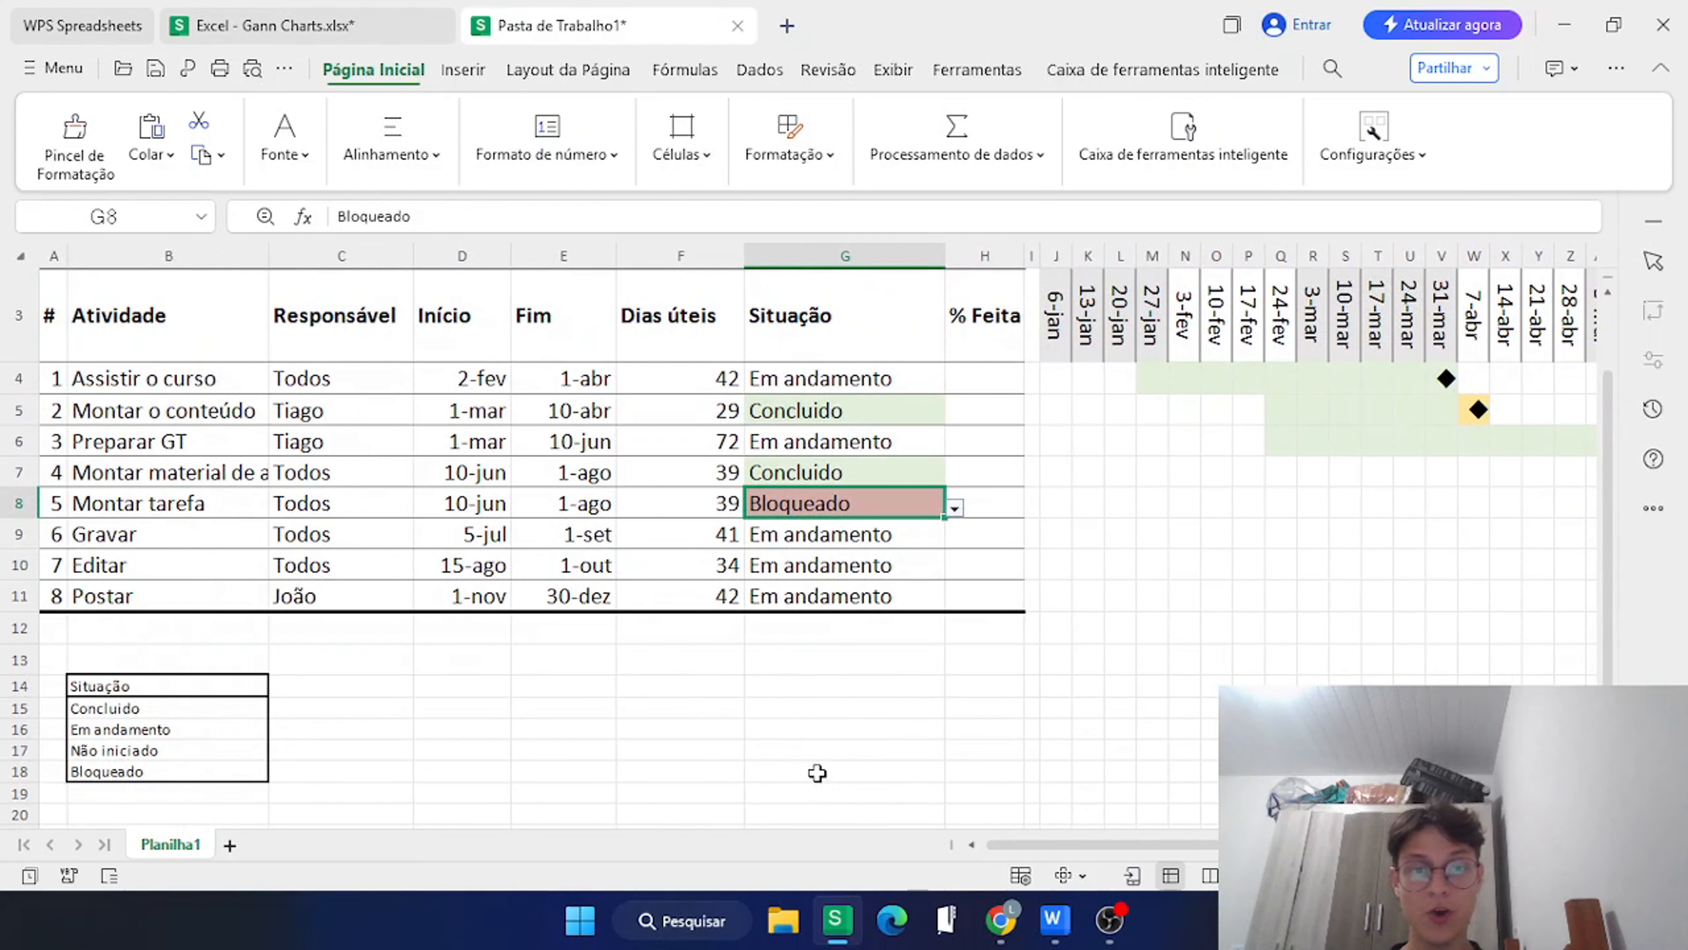
Start a test formula in G13 with the E function and H4>0 as its first condition.
scroll(818, 773, down, 1)
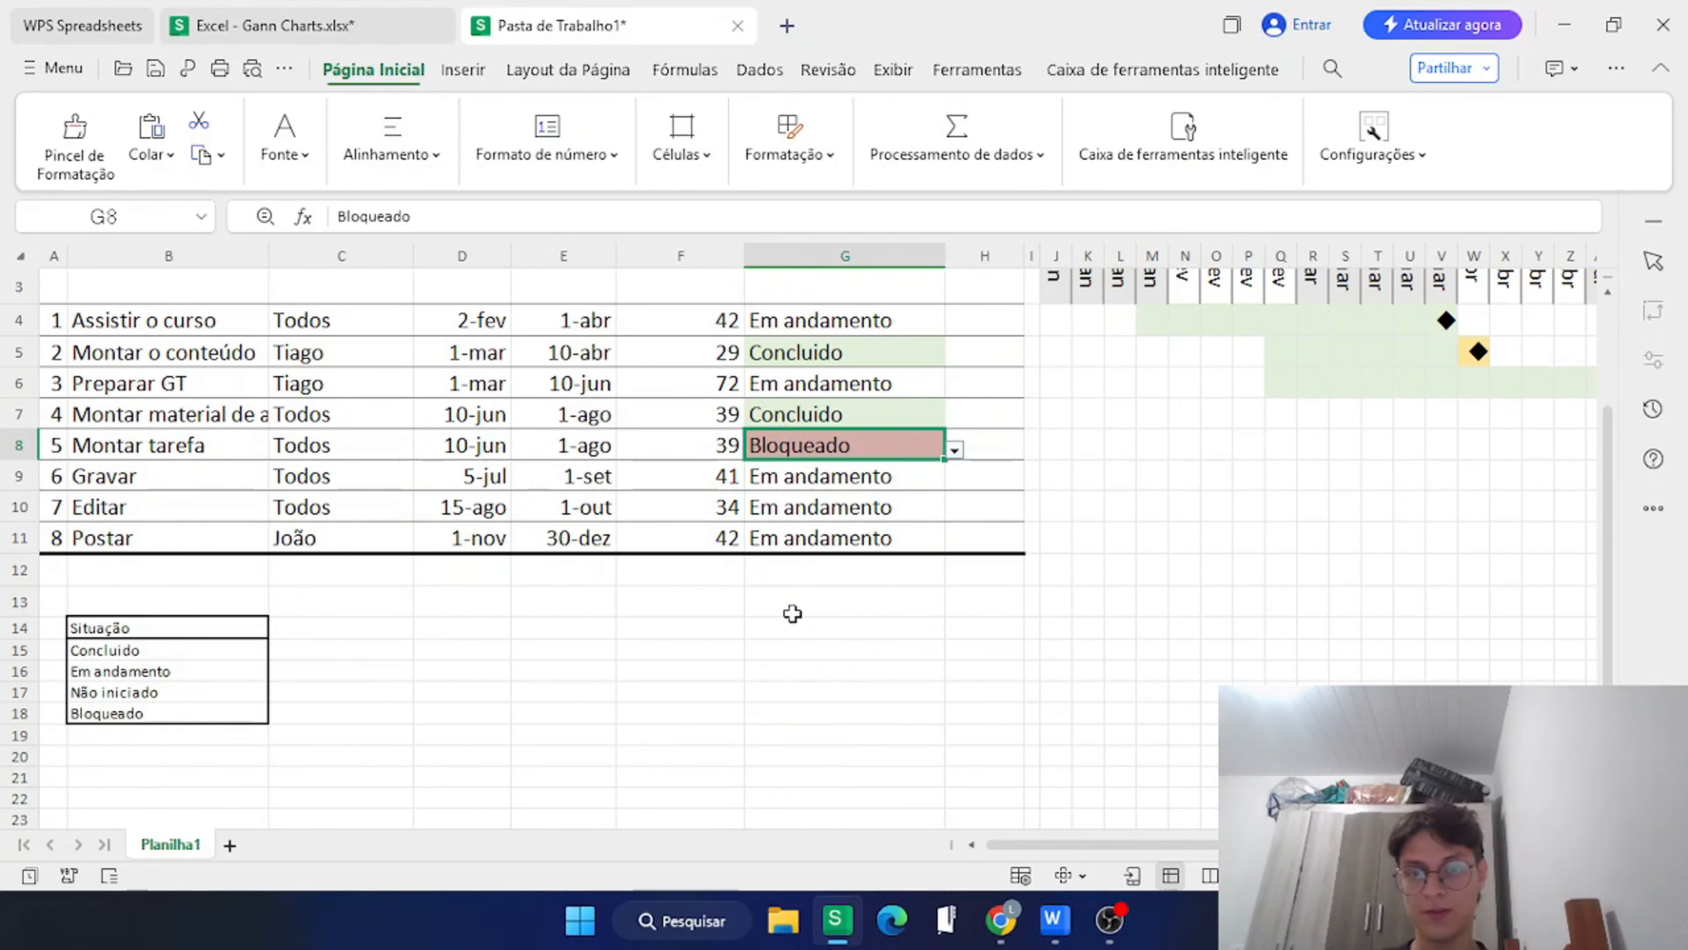
text(=)
text(e()
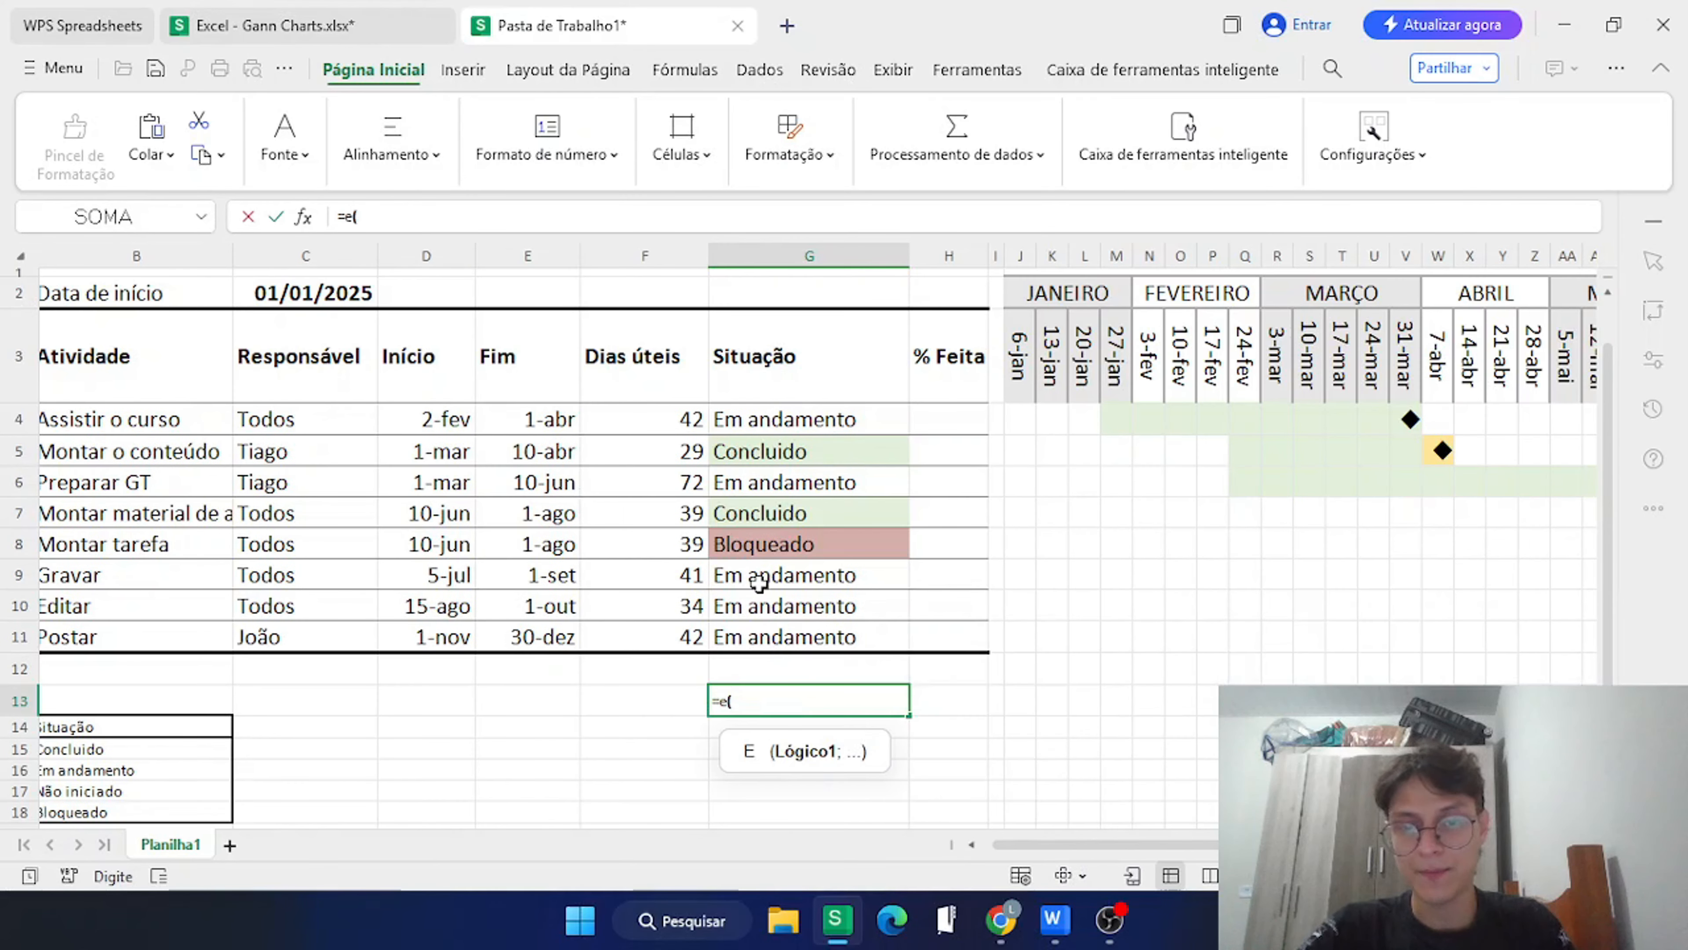
click(950, 415)
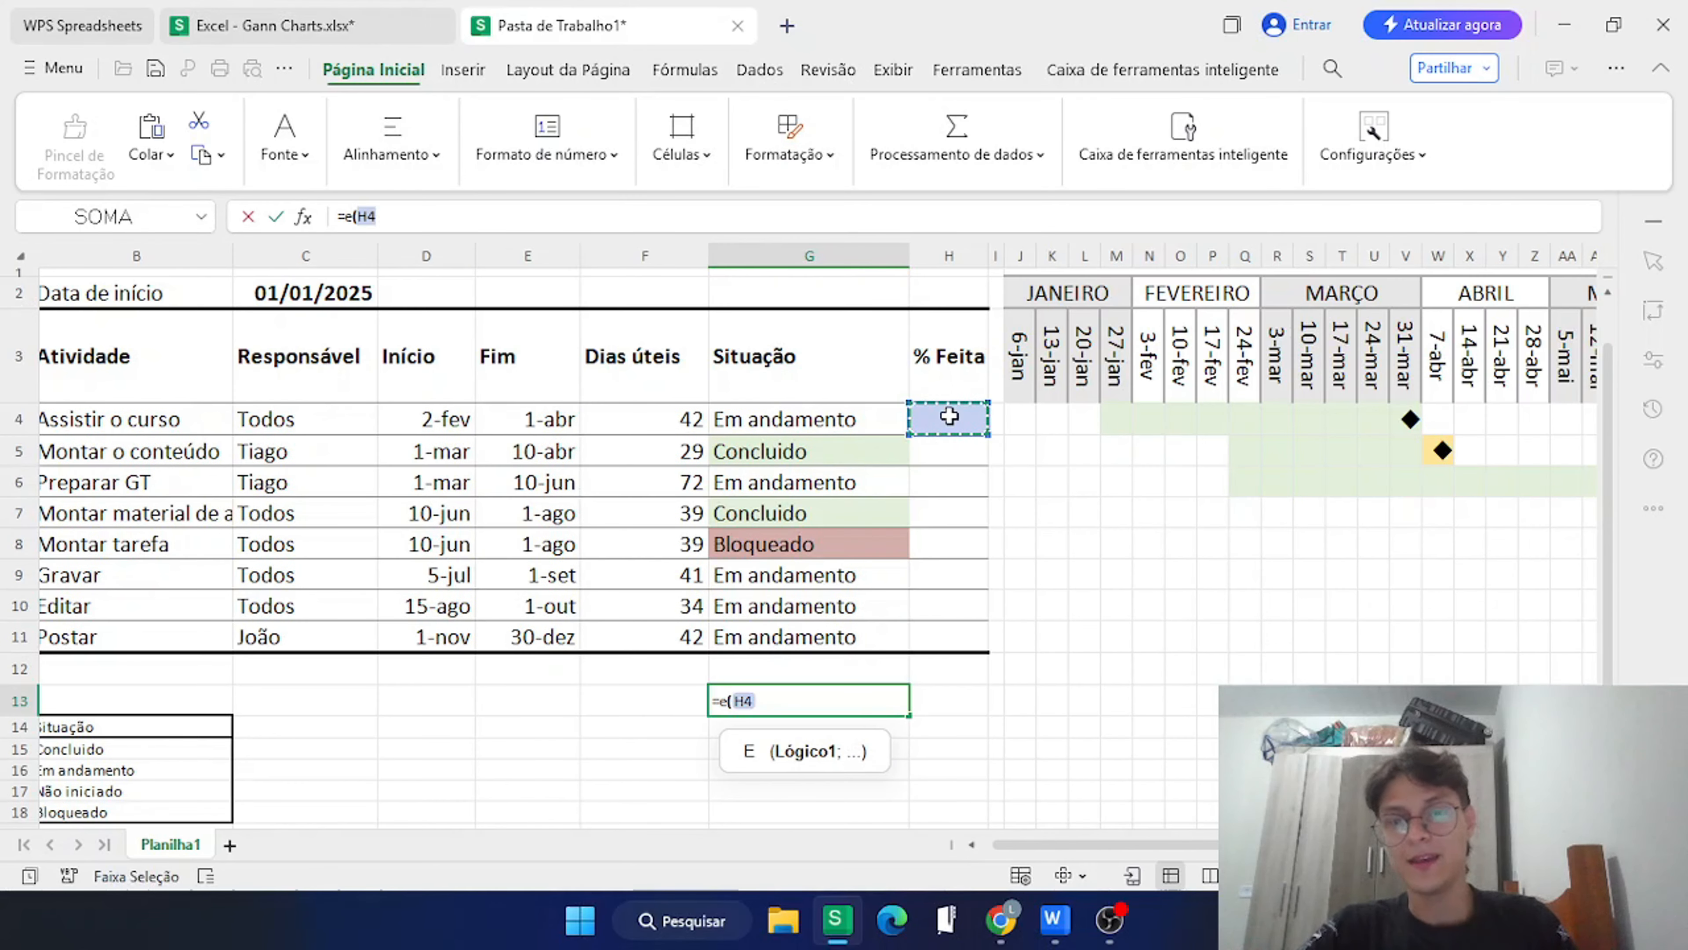
text(>0)
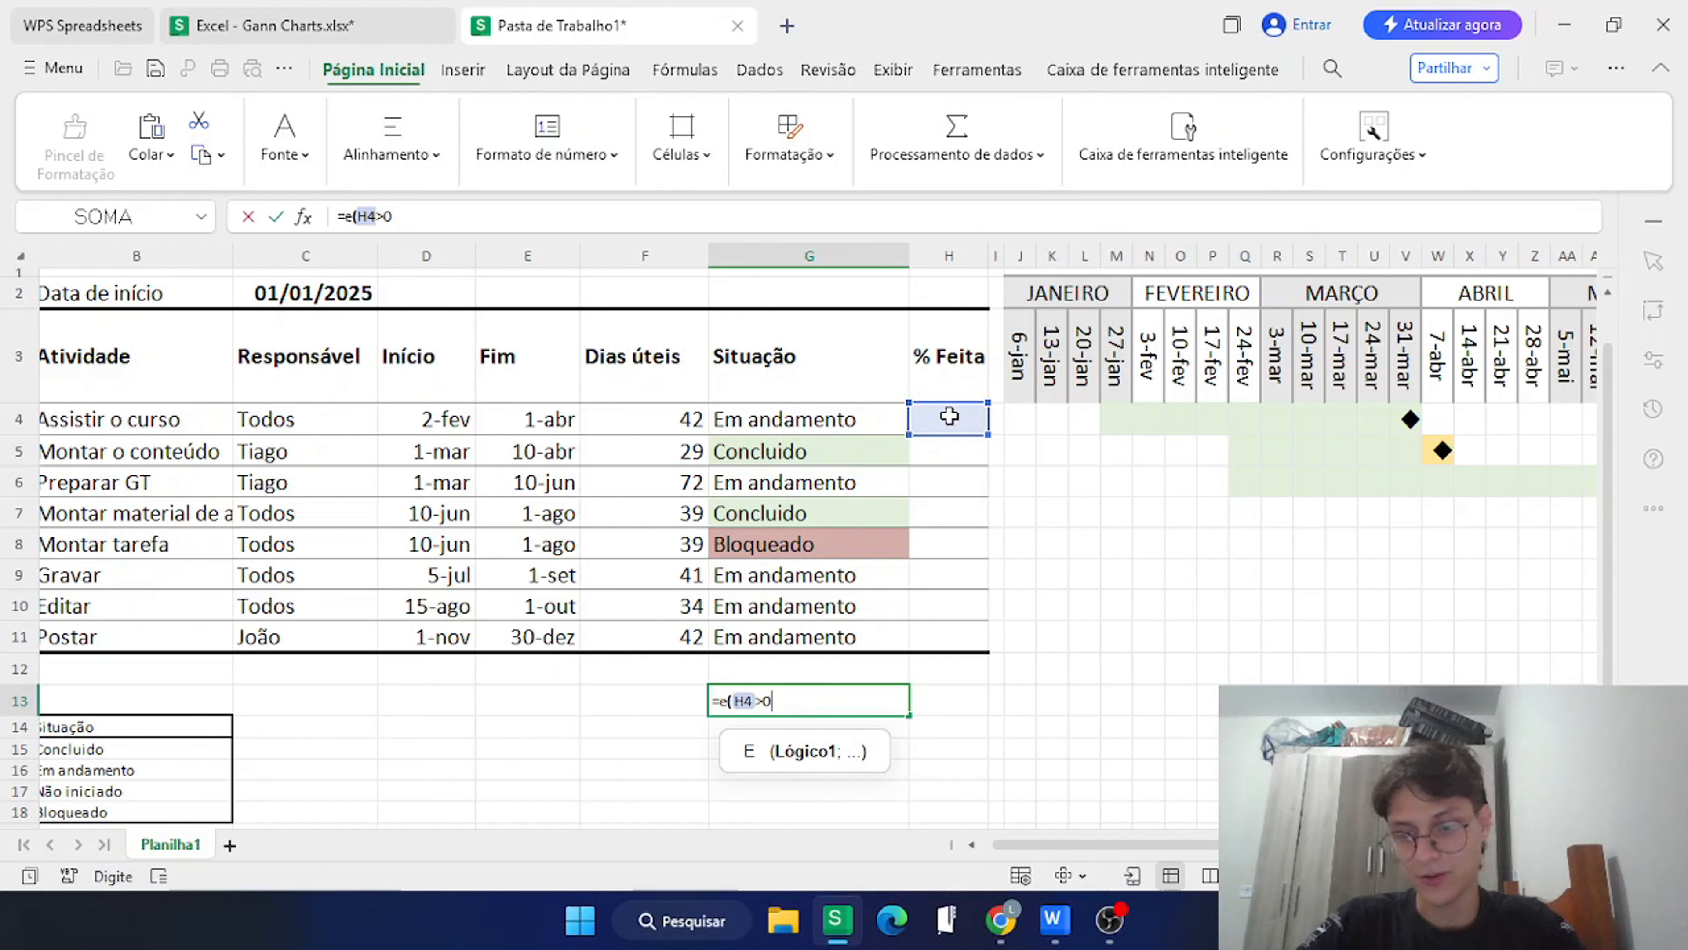
text(;)
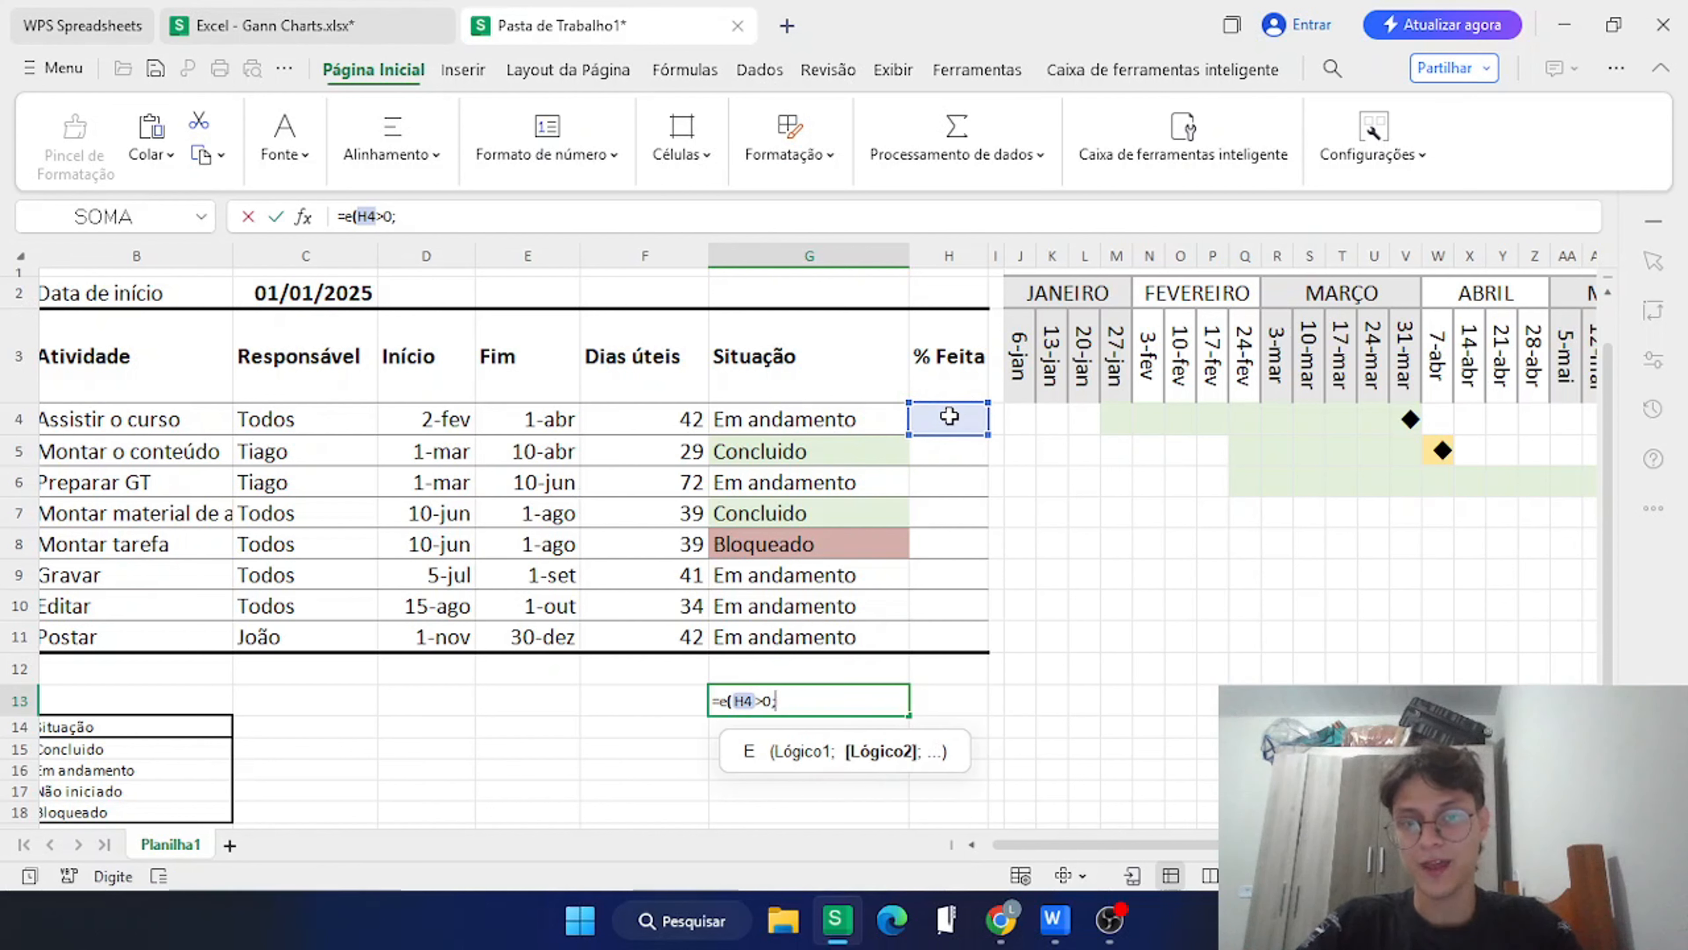
Add J3>=D4-DIA.DA.SEMANA(D4;2)+1 as the second condition of the E formula in G13.
text(J3)
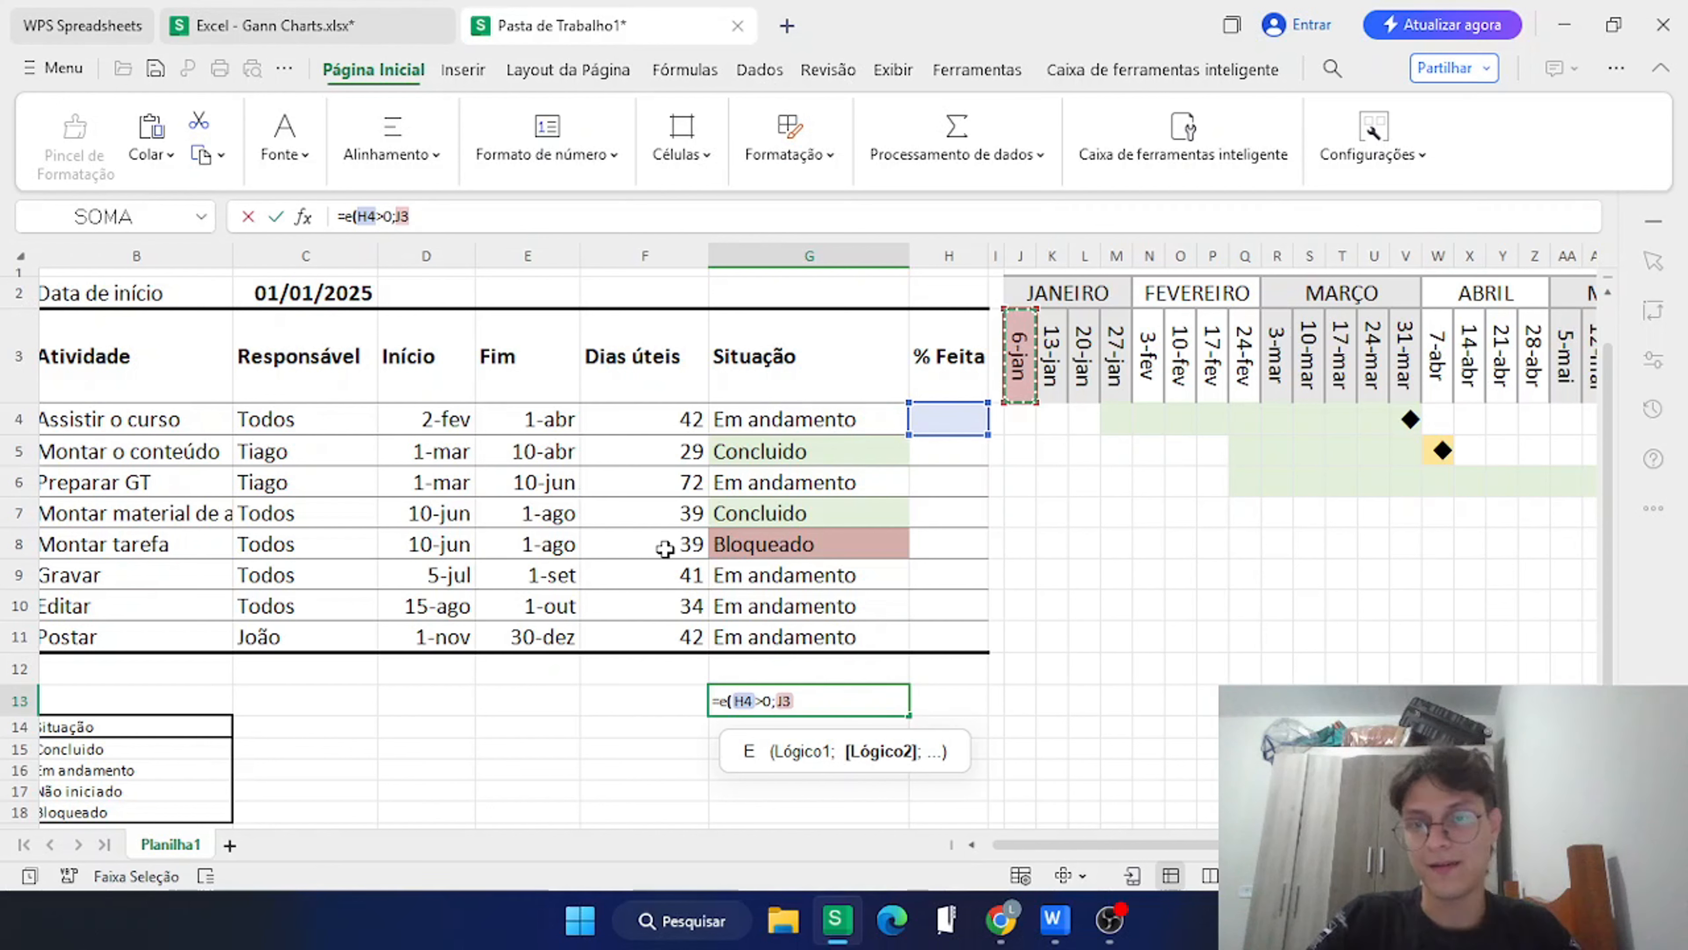
text(>)
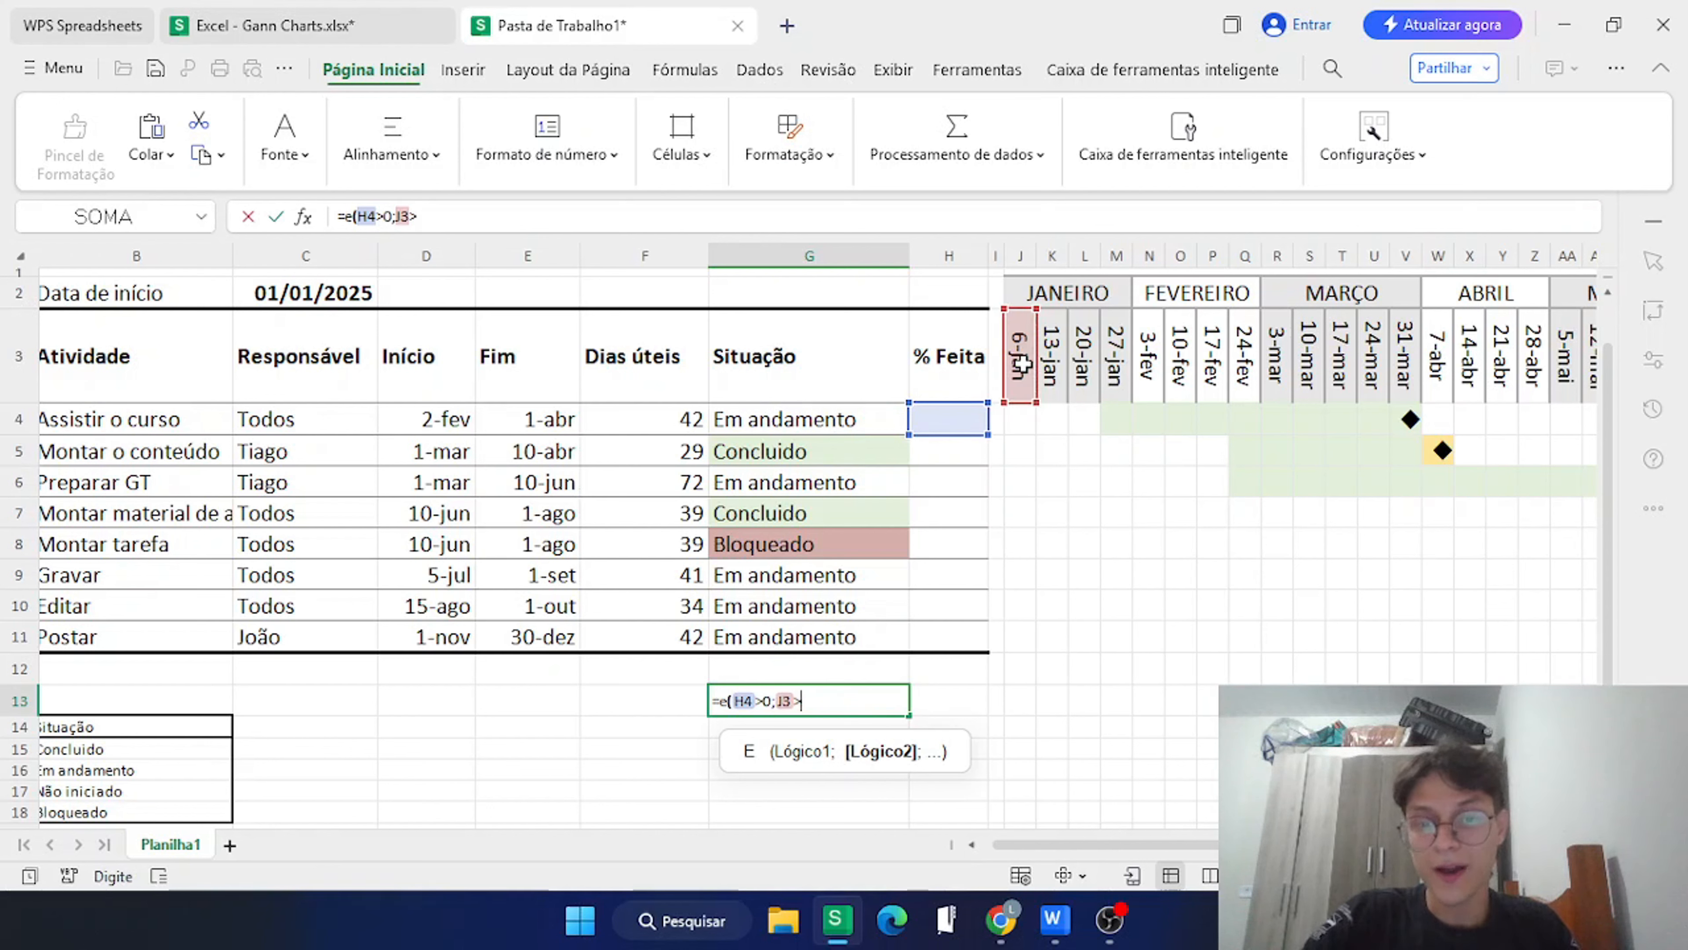
text(=)
click(429, 419)
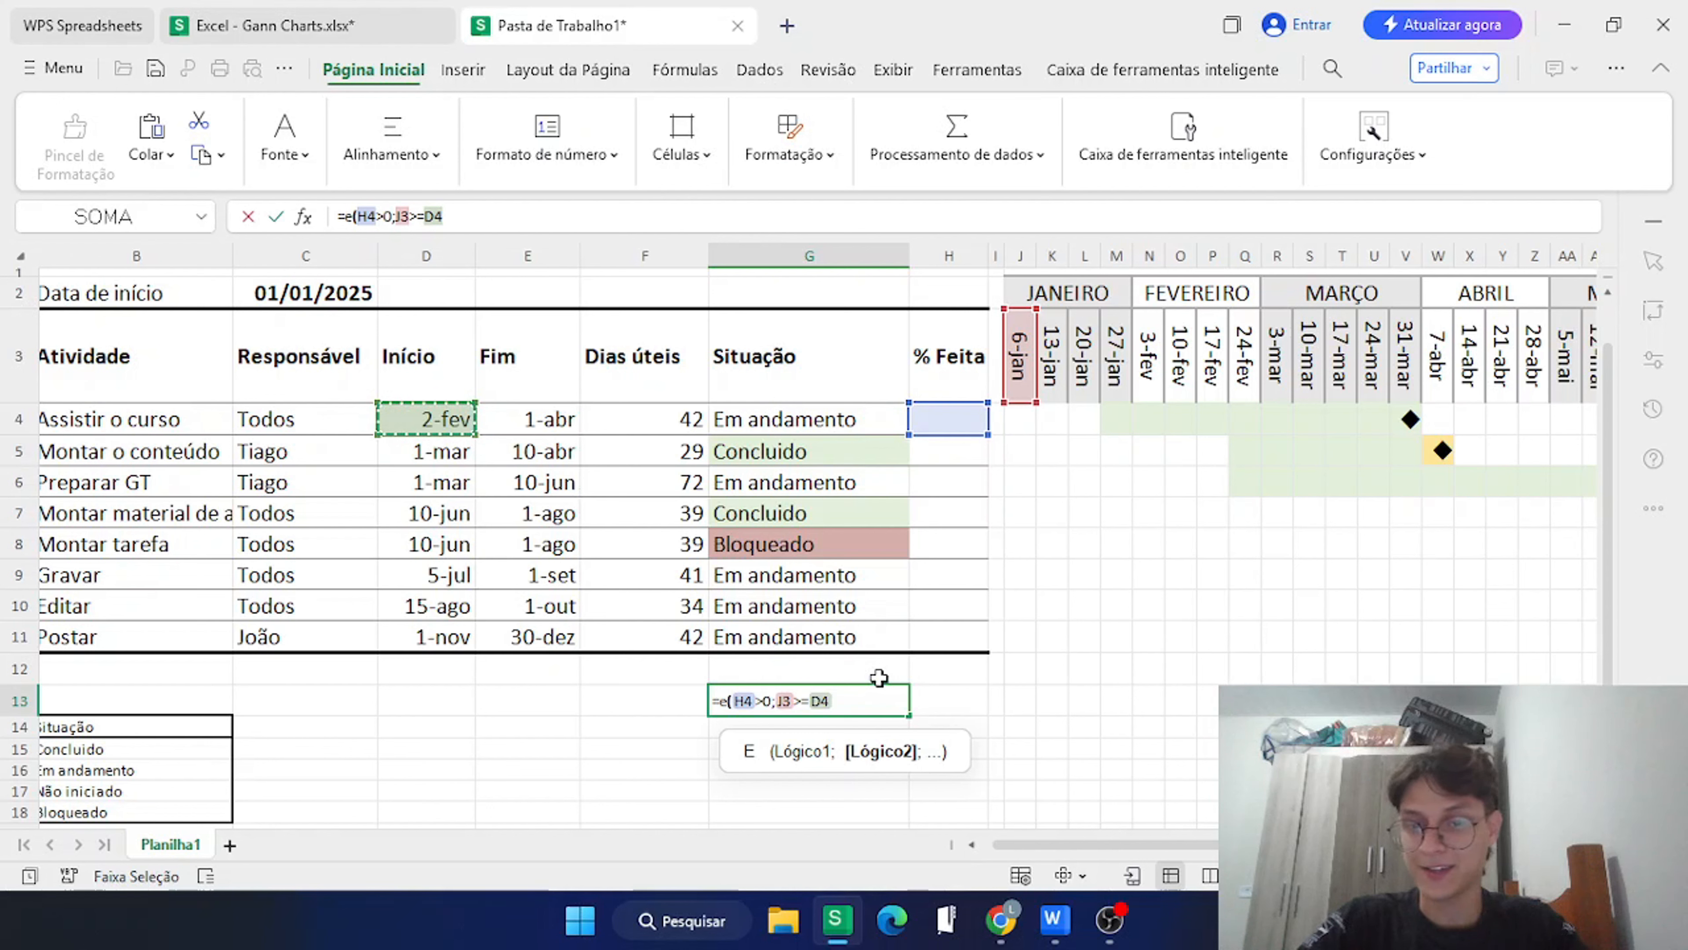
text(-)
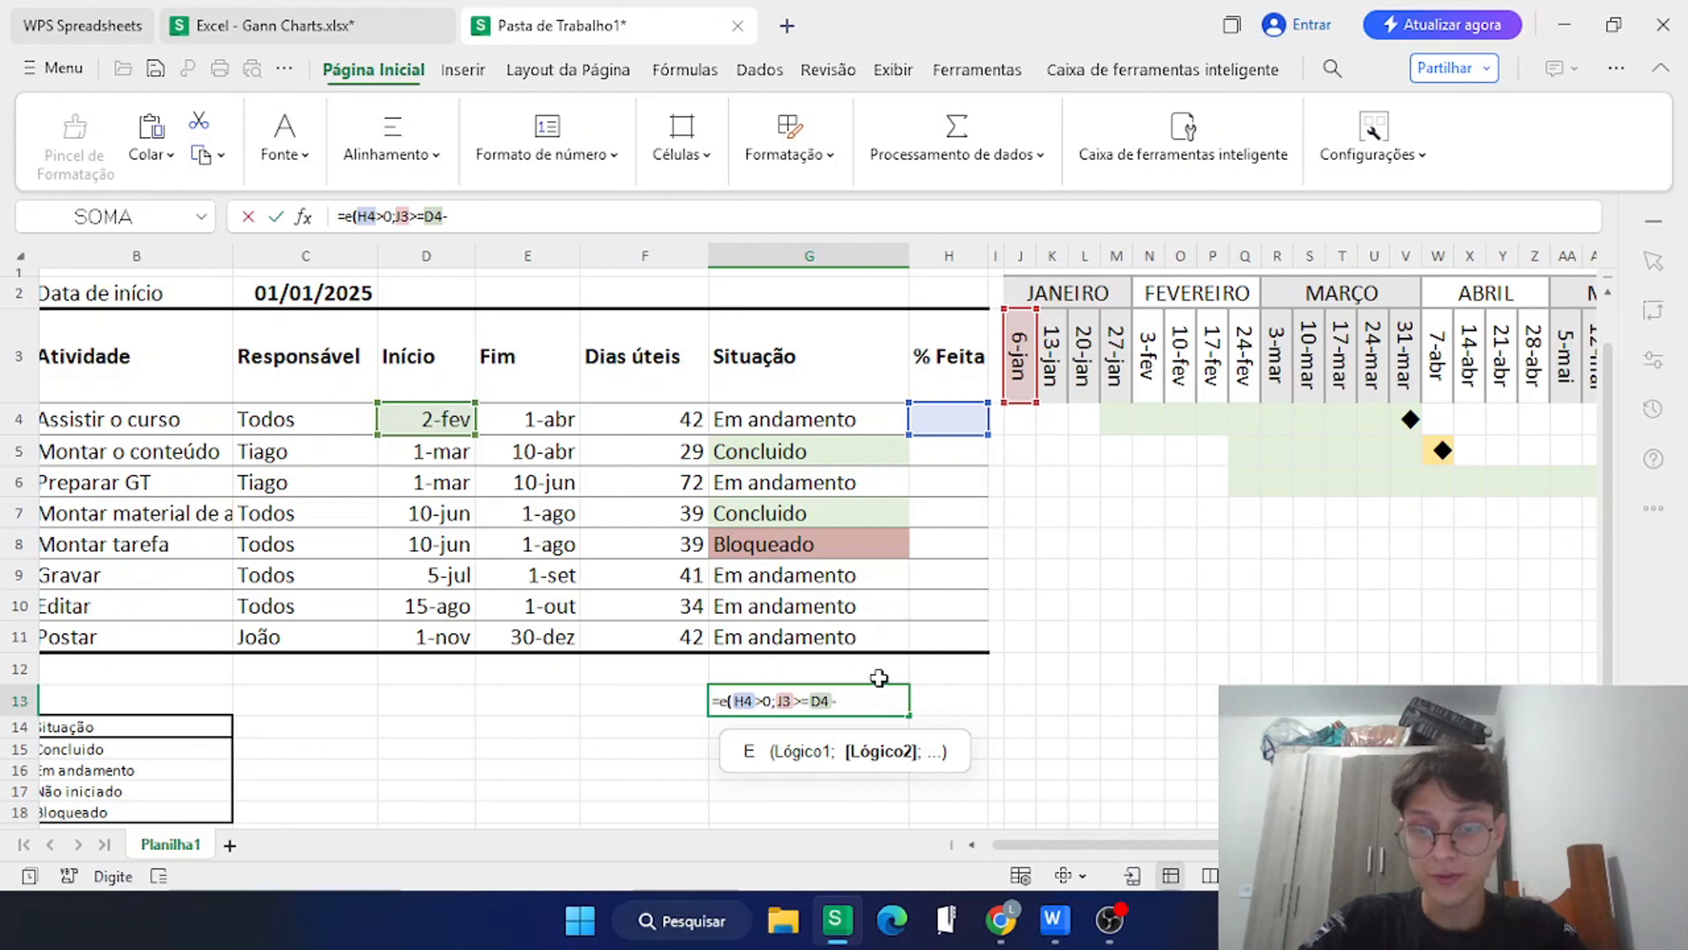
text(dia.da.semana)
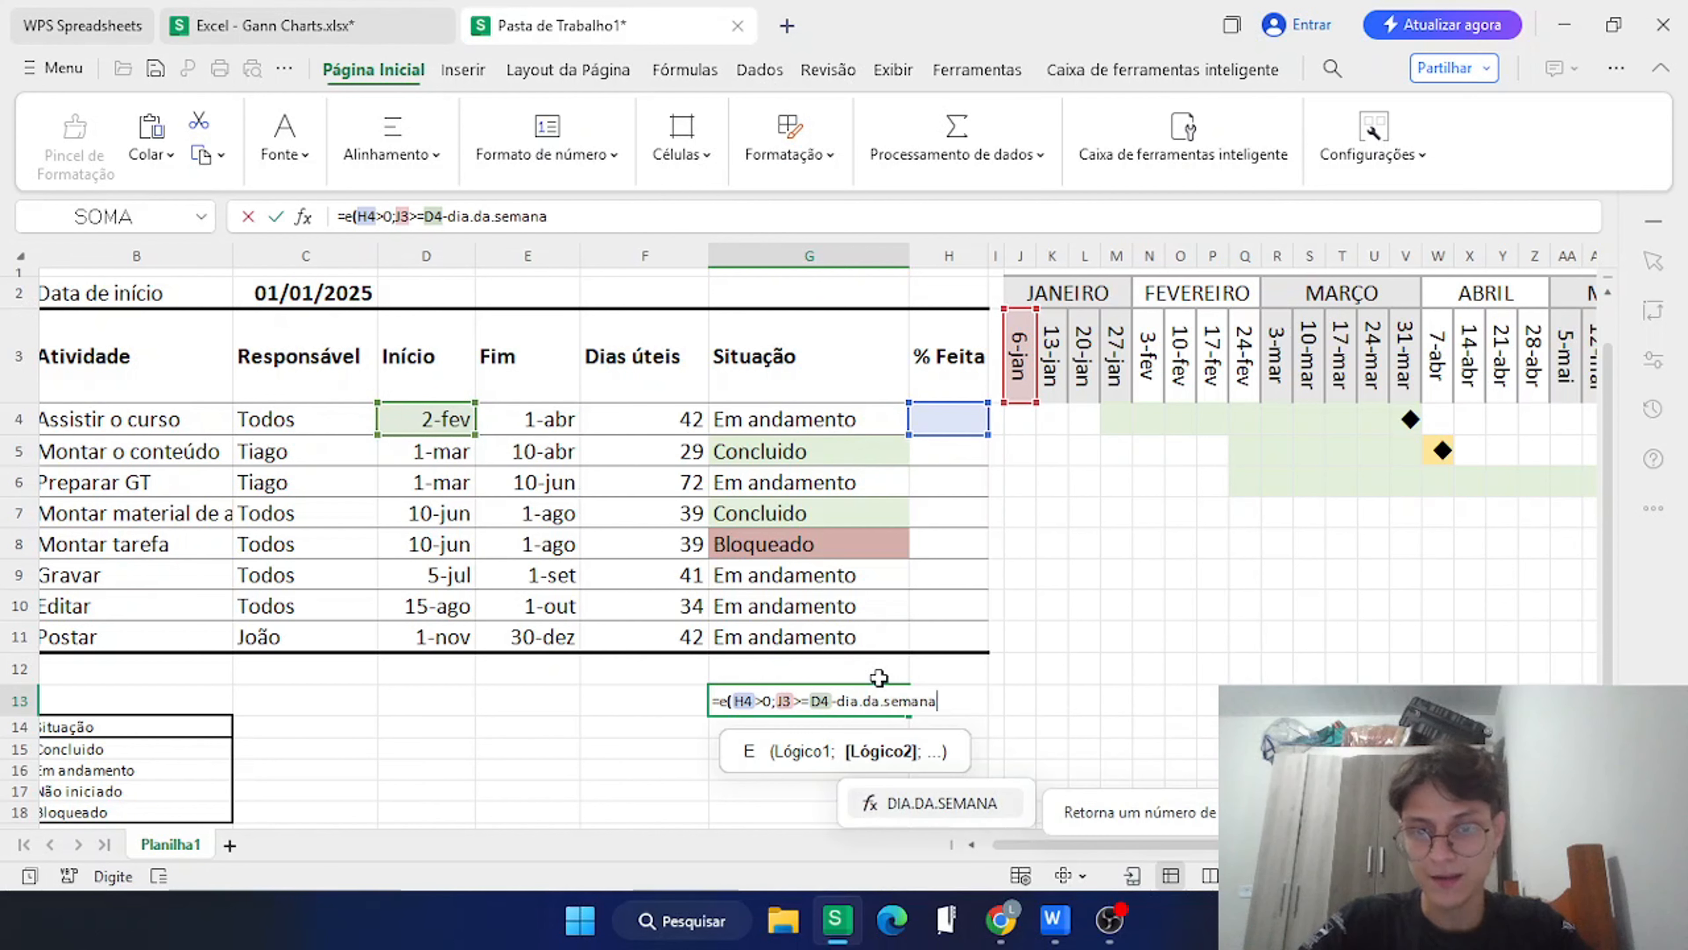
text(()
click(429, 419)
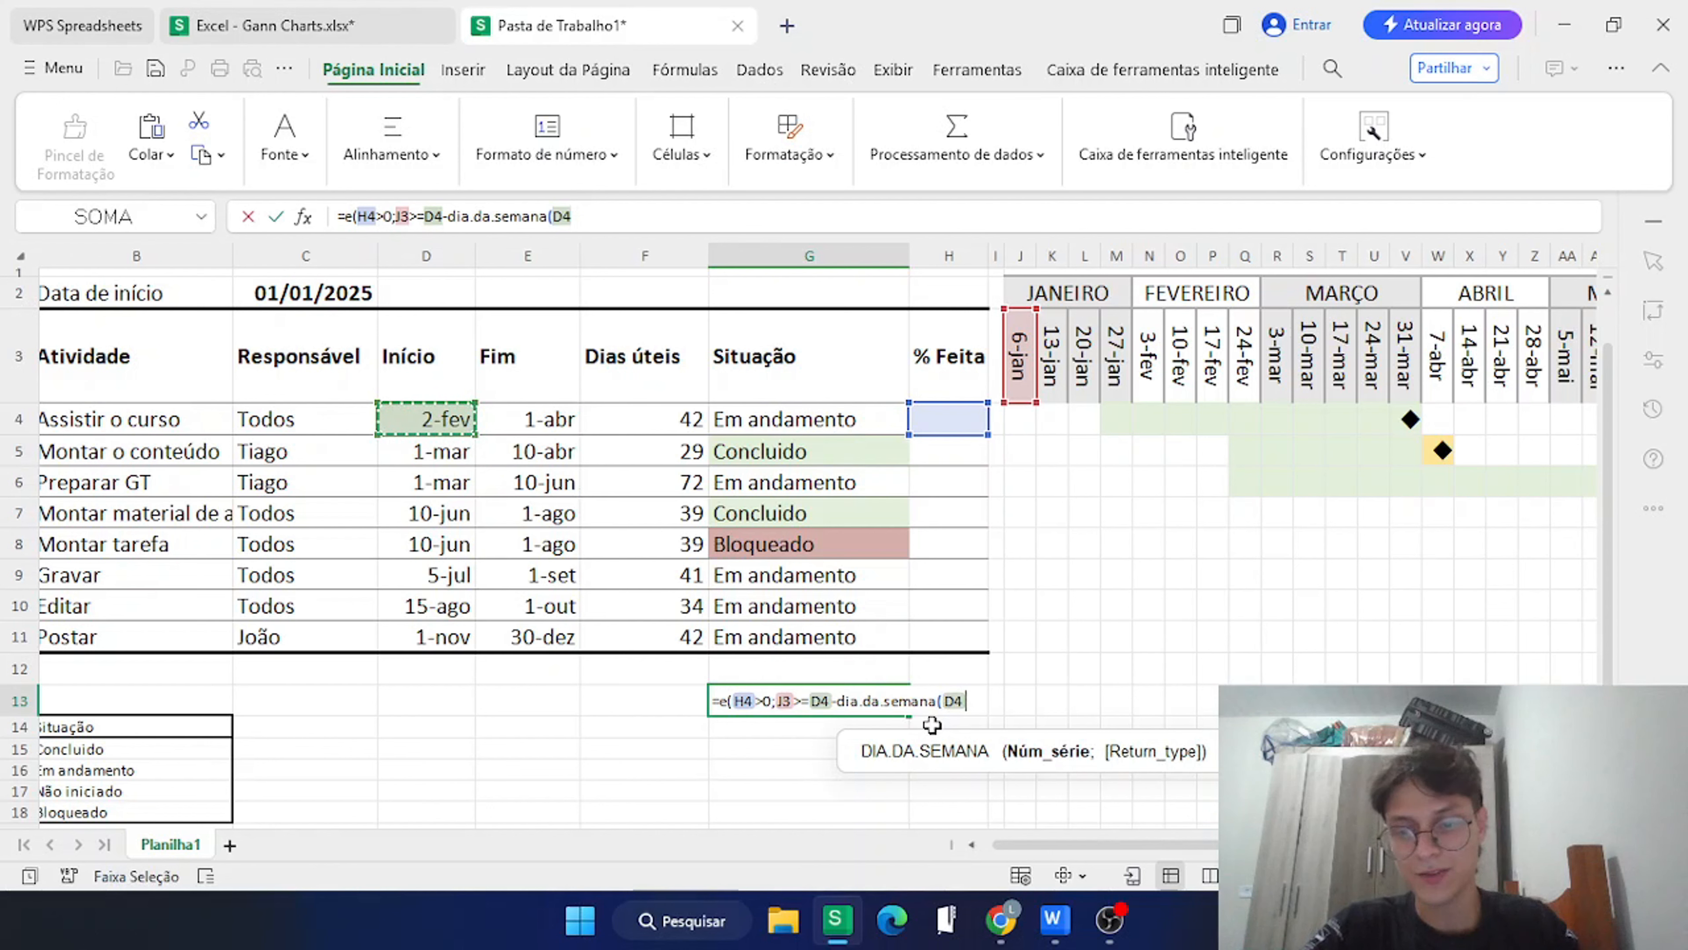
text(;2))
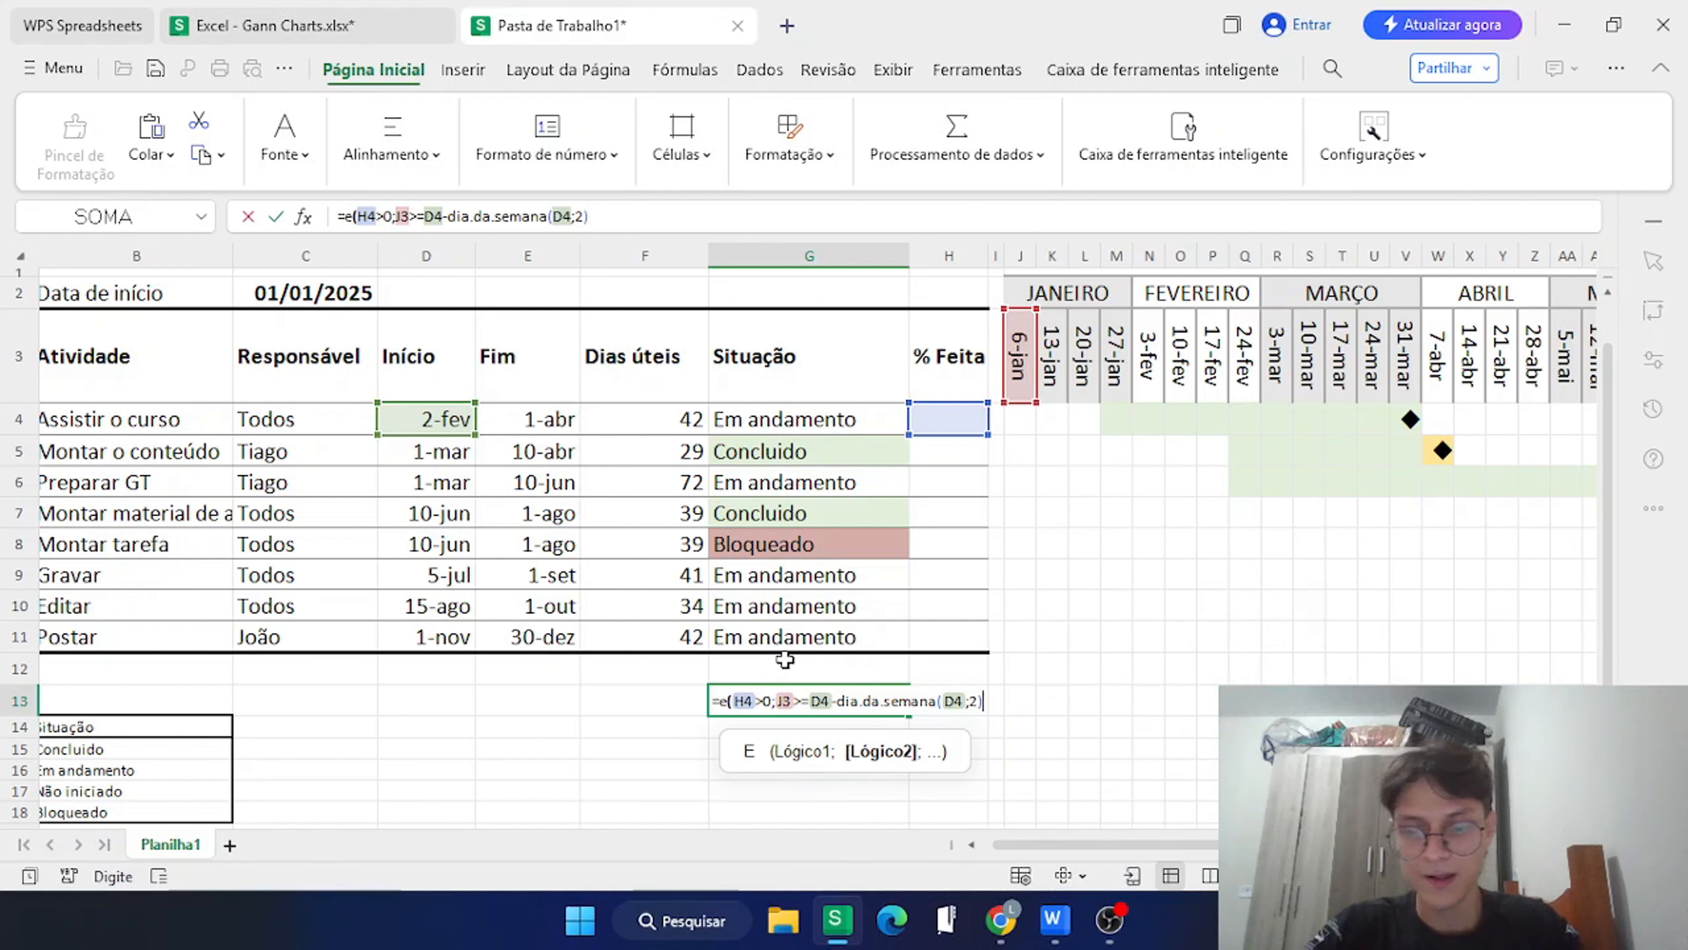
text(+1)
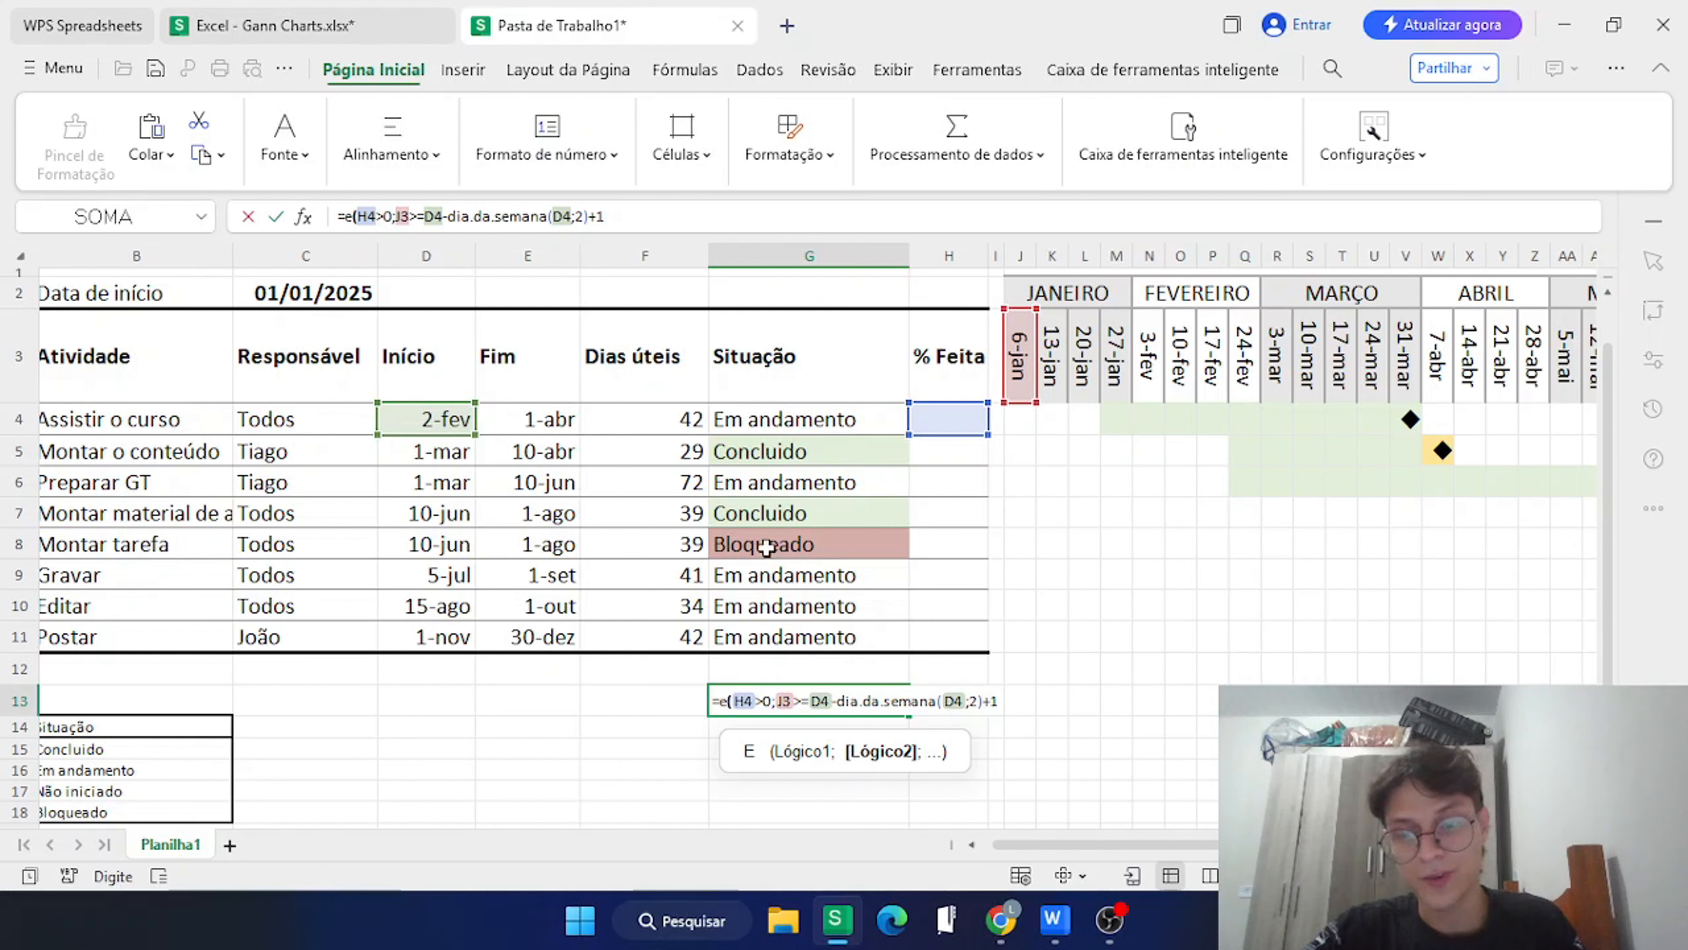
text(;)
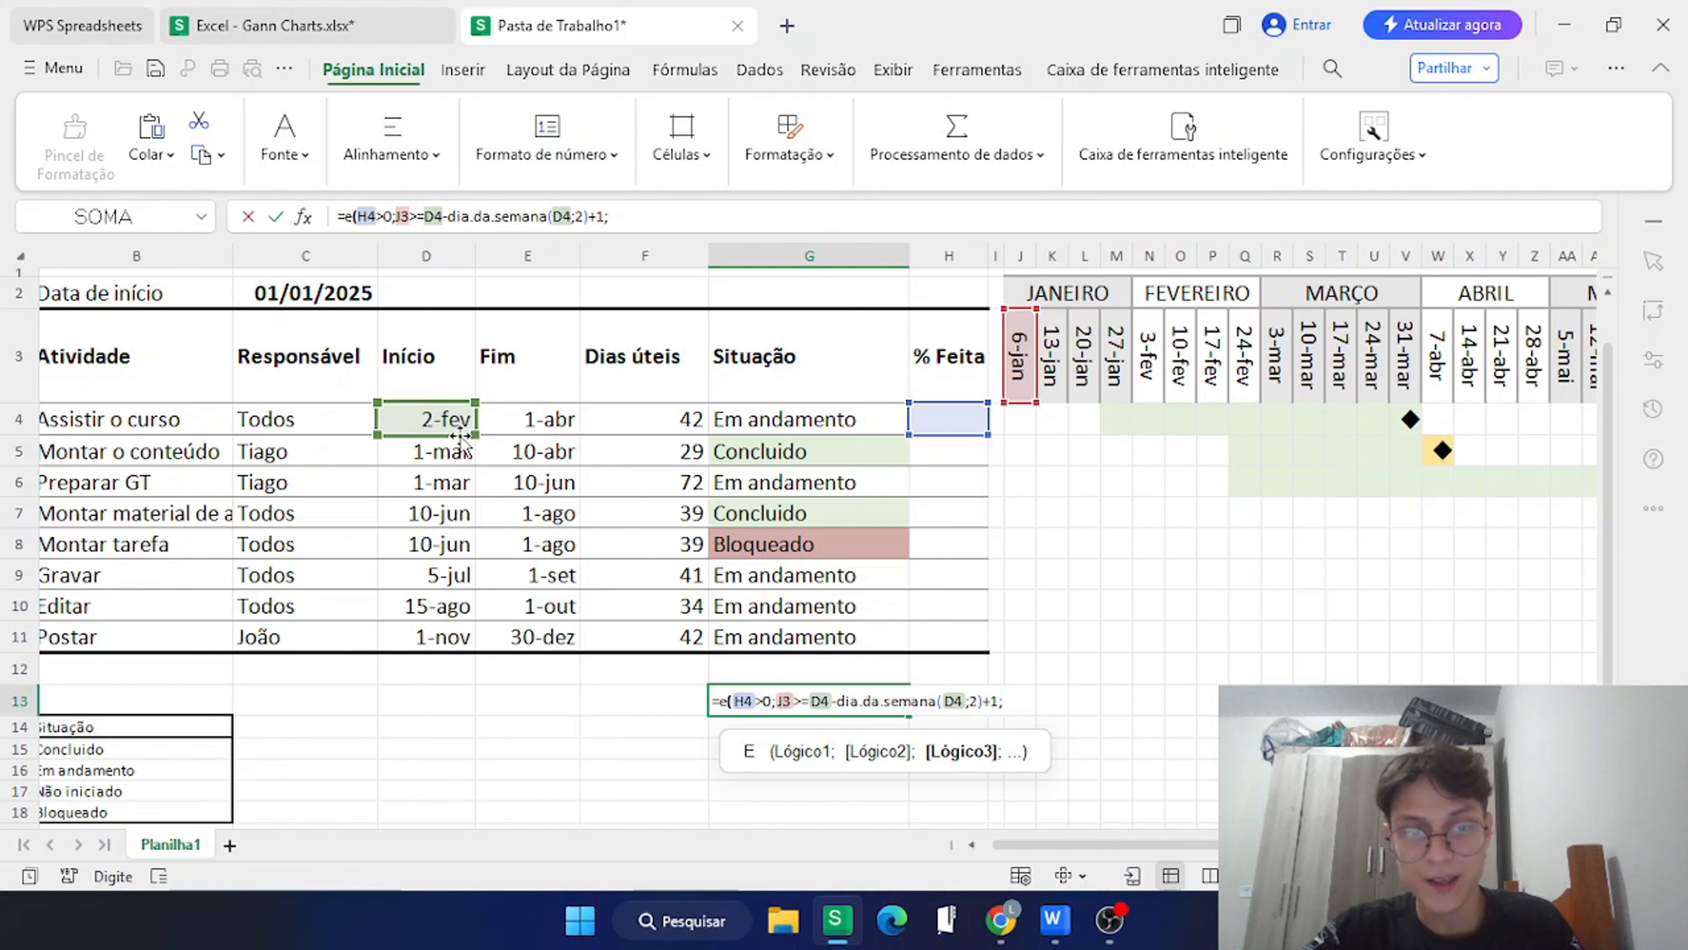
Add J3<=D4+(E4-D4)*H4 as the third condition of the E formula in G13.
click(1014, 365)
text(<=)
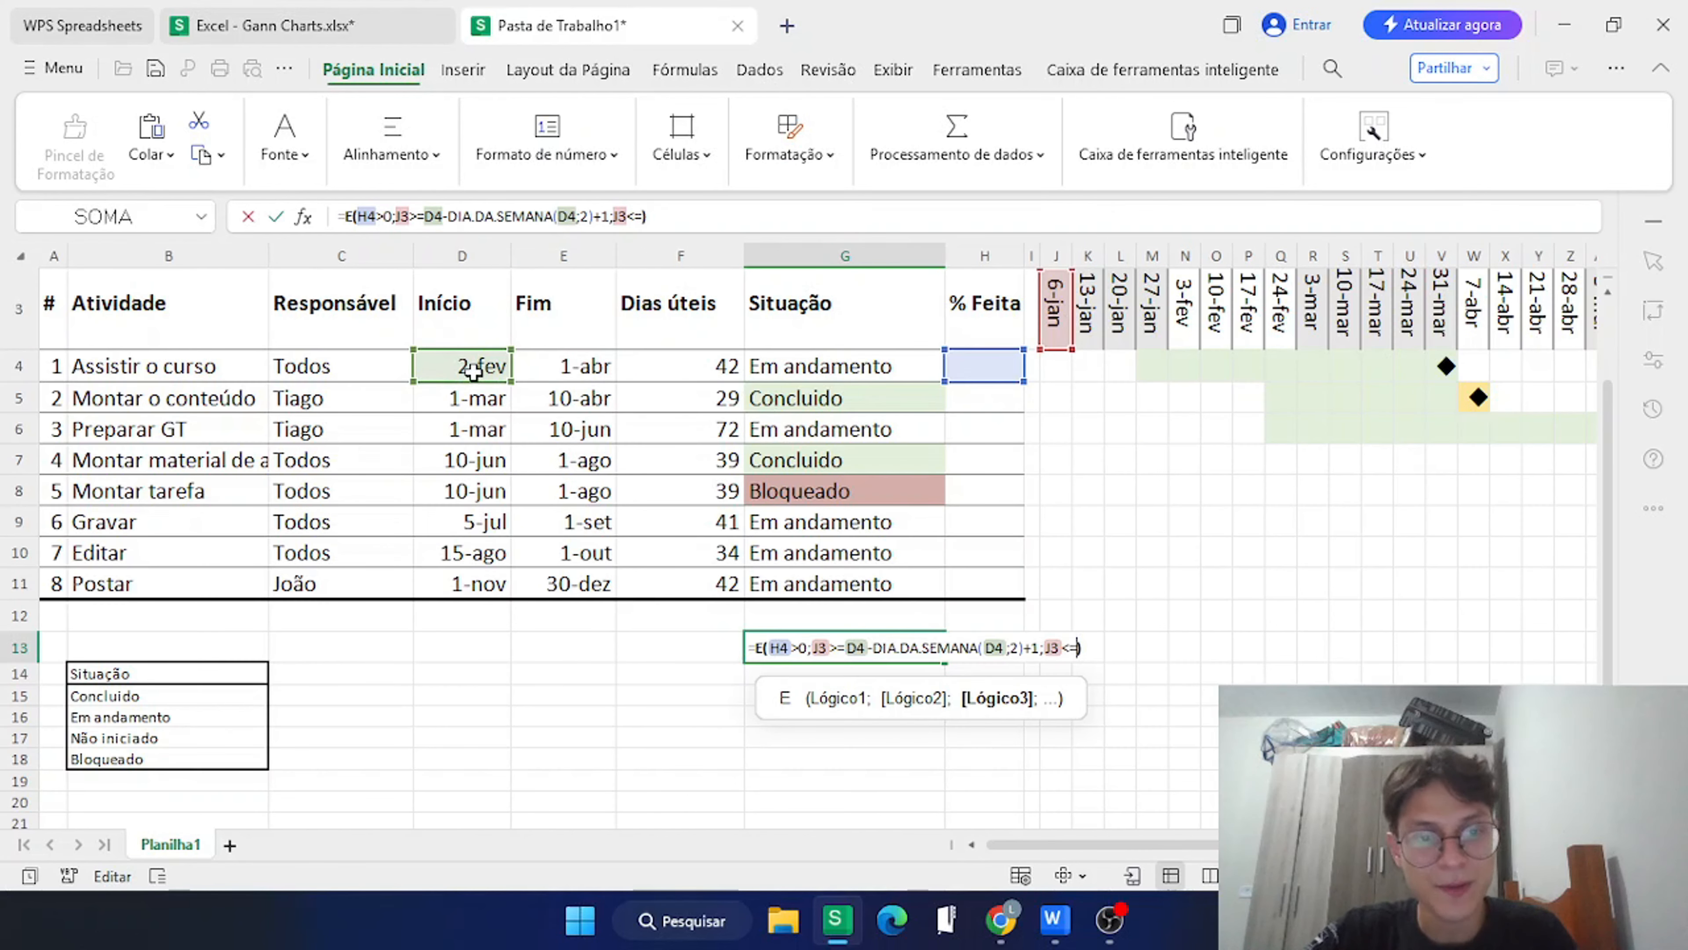
click(467, 371)
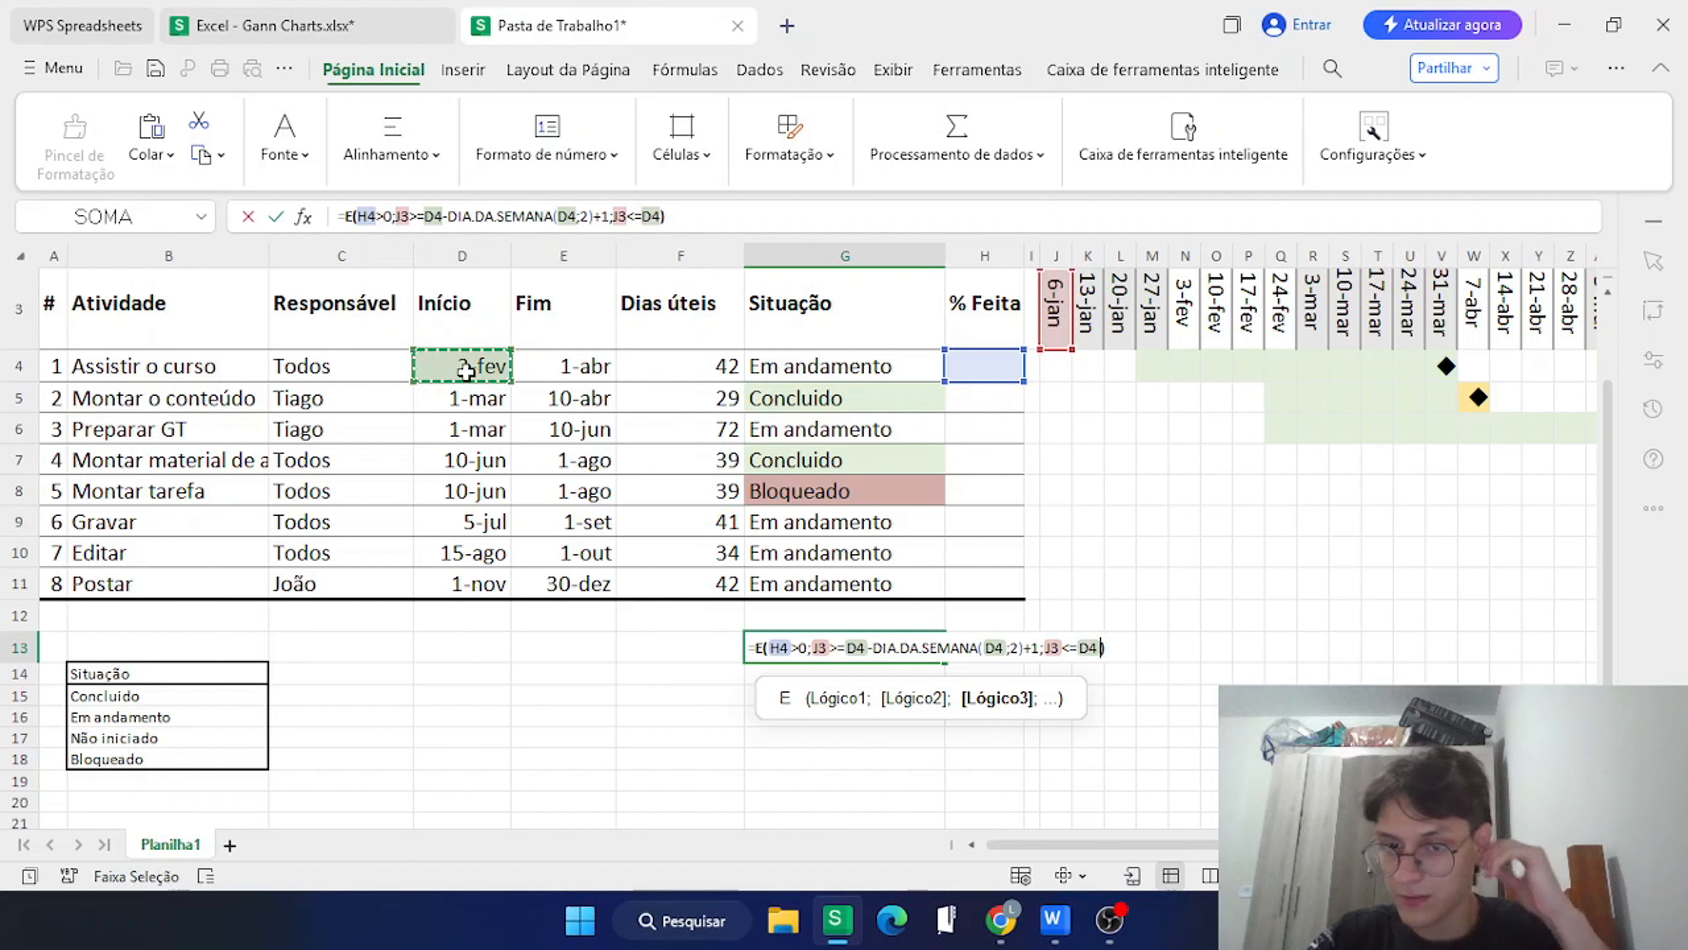
text(+()
click(557, 365)
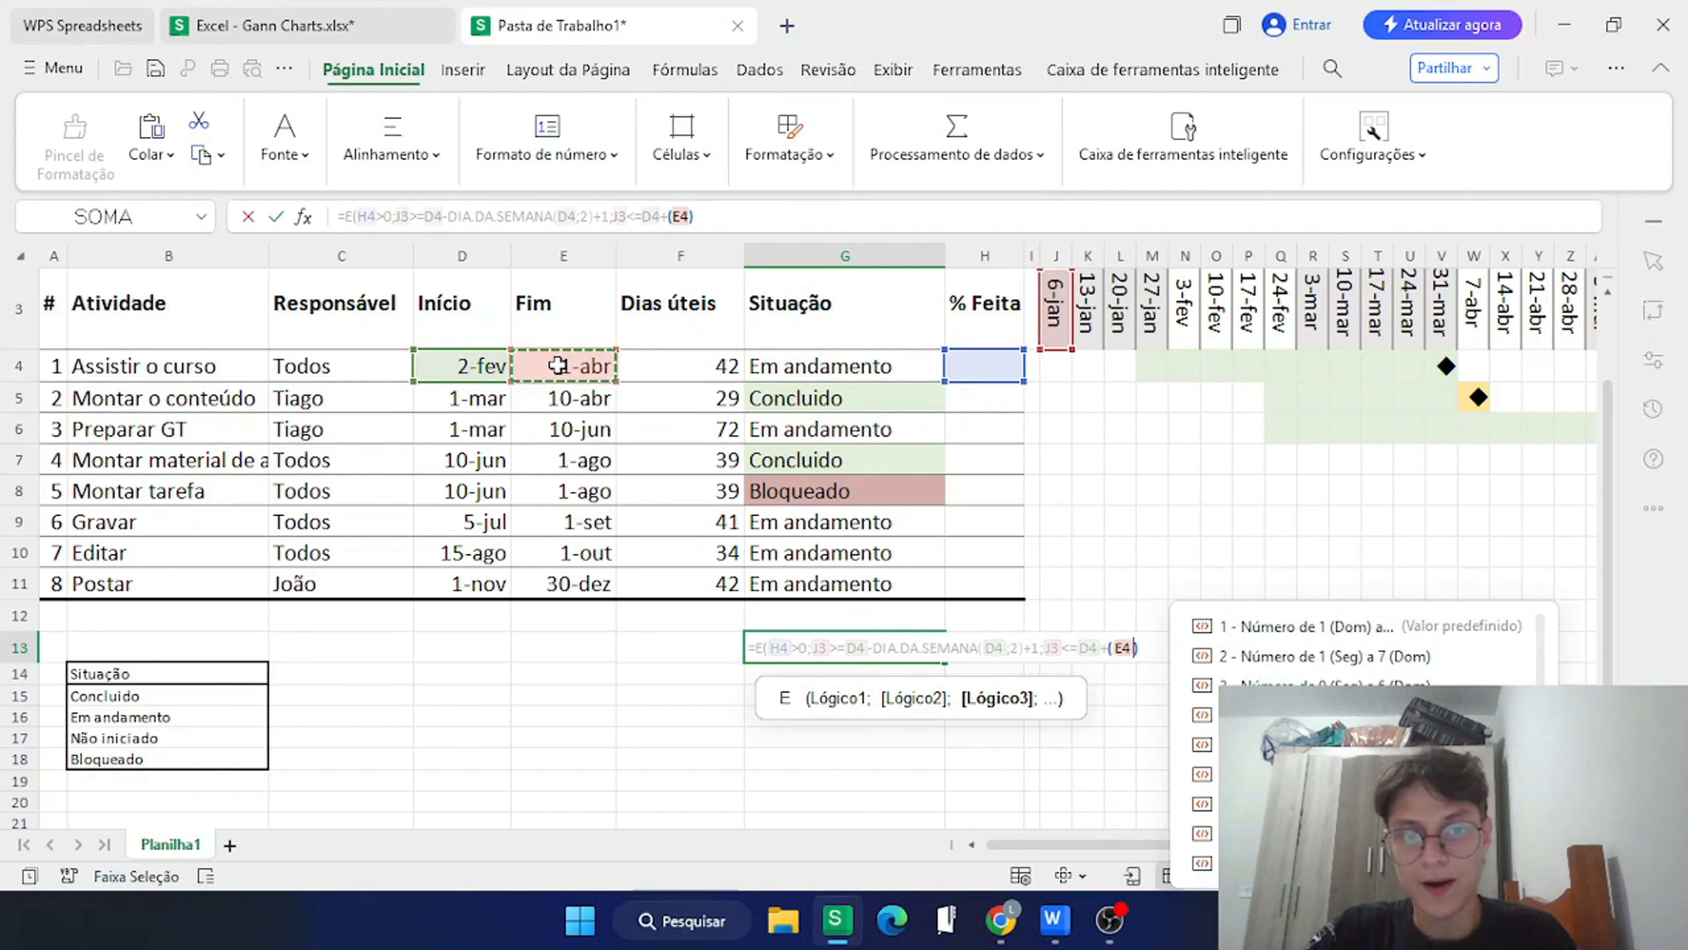
text(-)
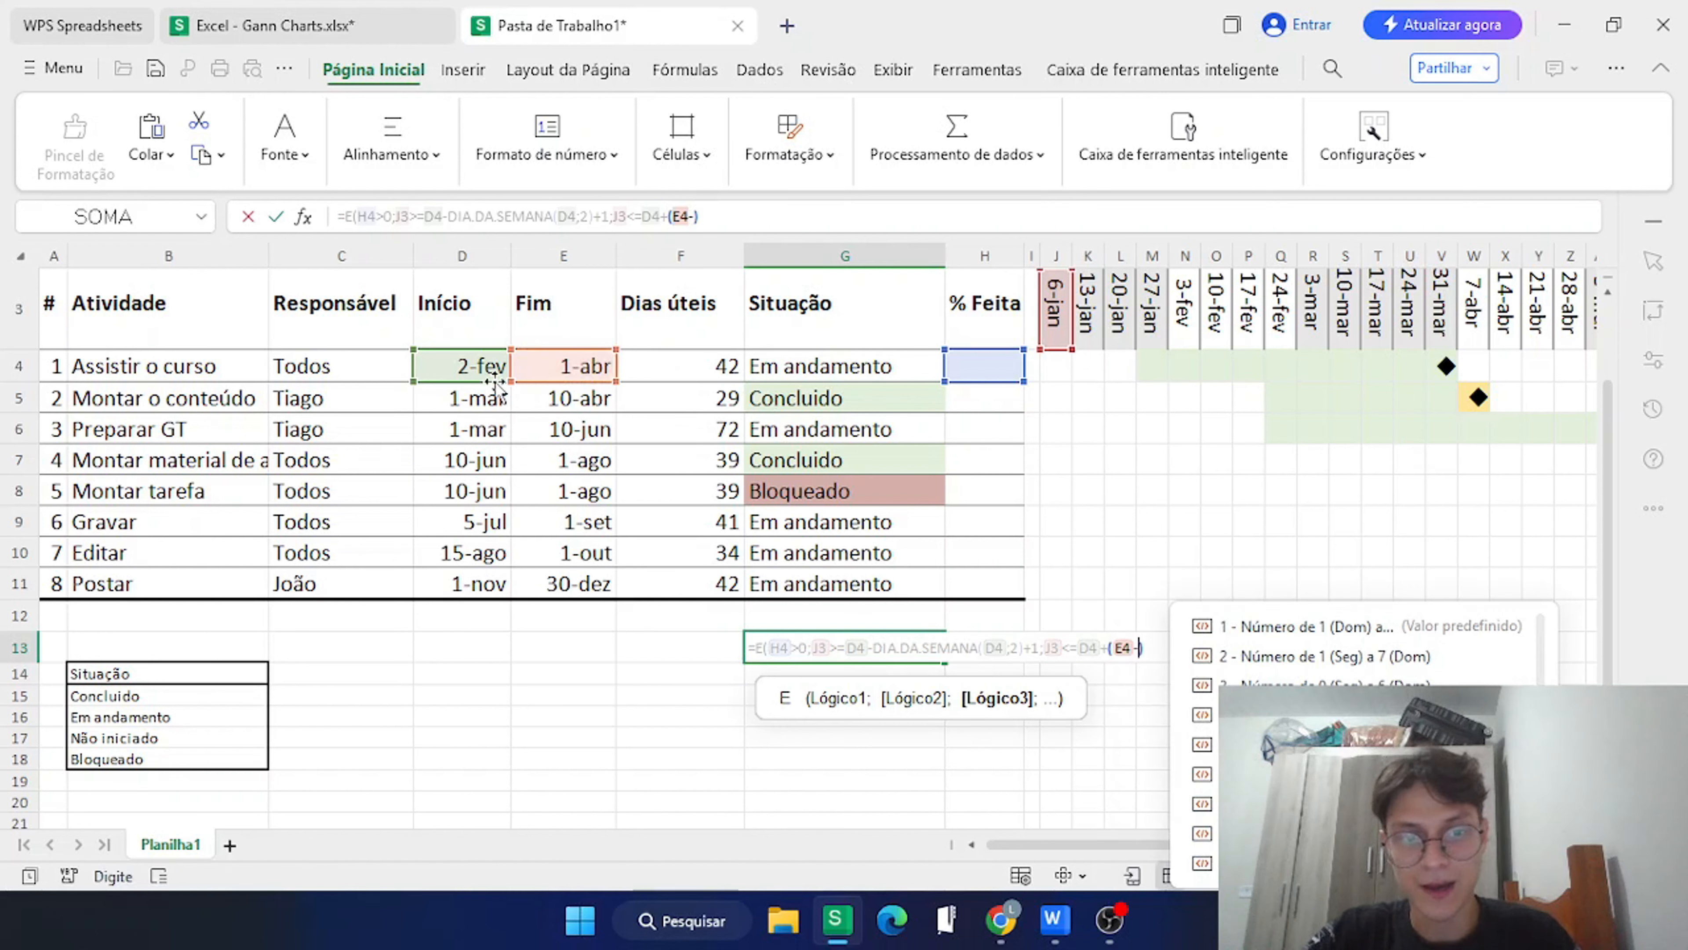
click(466, 367)
text()))
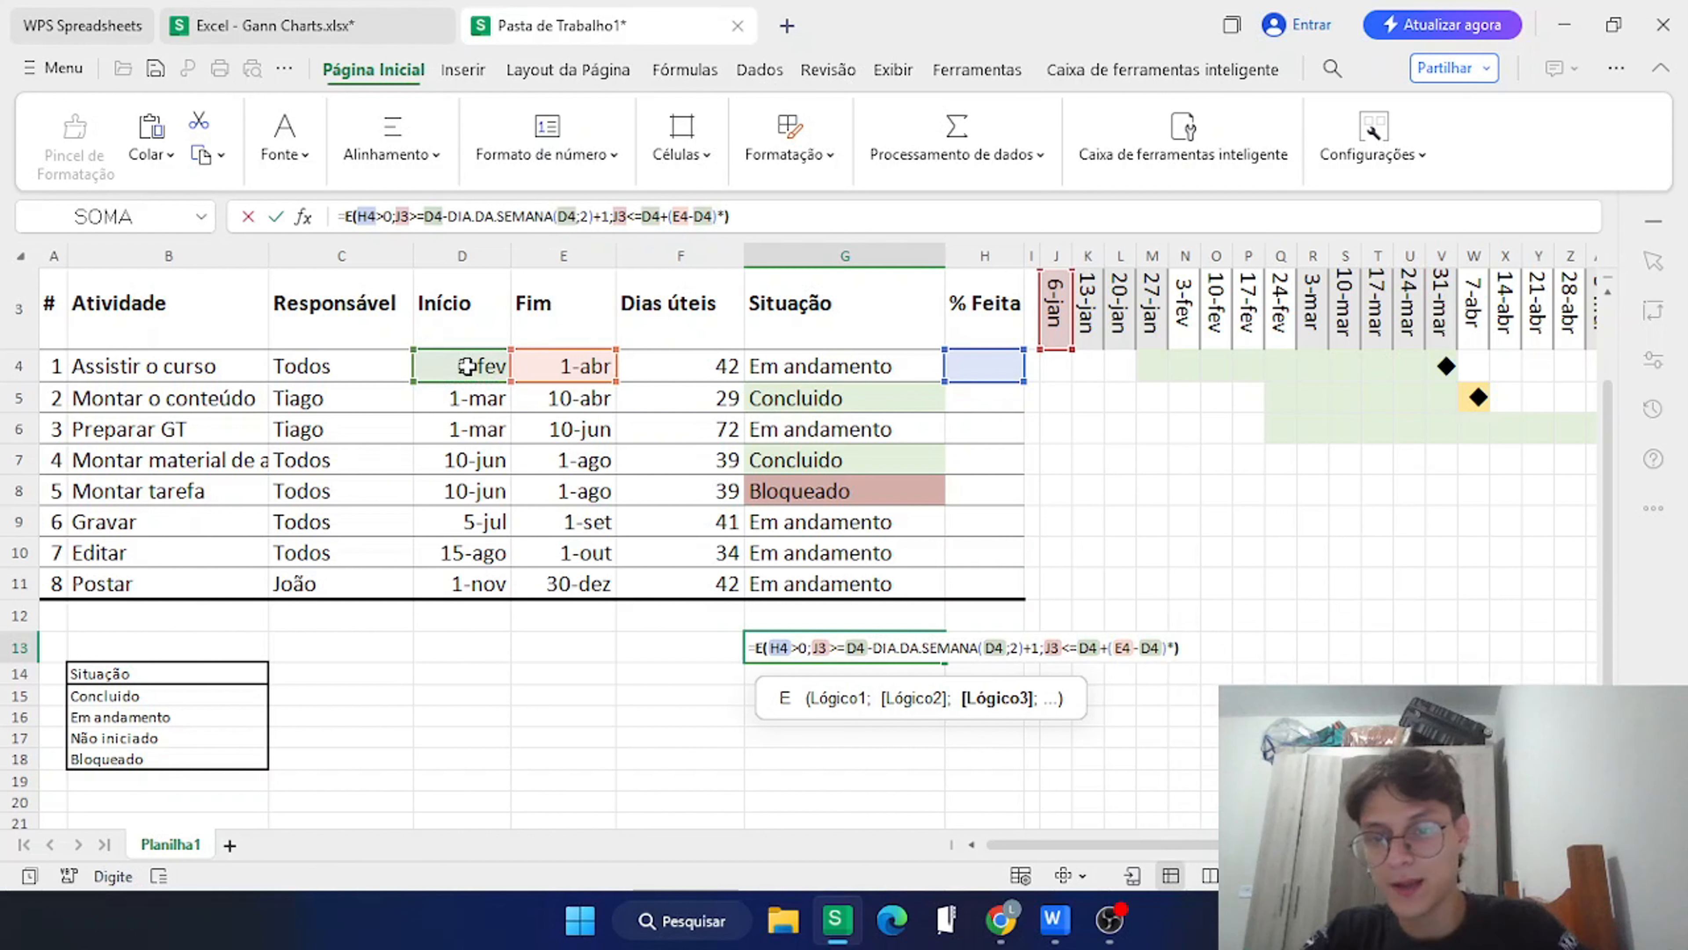
click(987, 362)
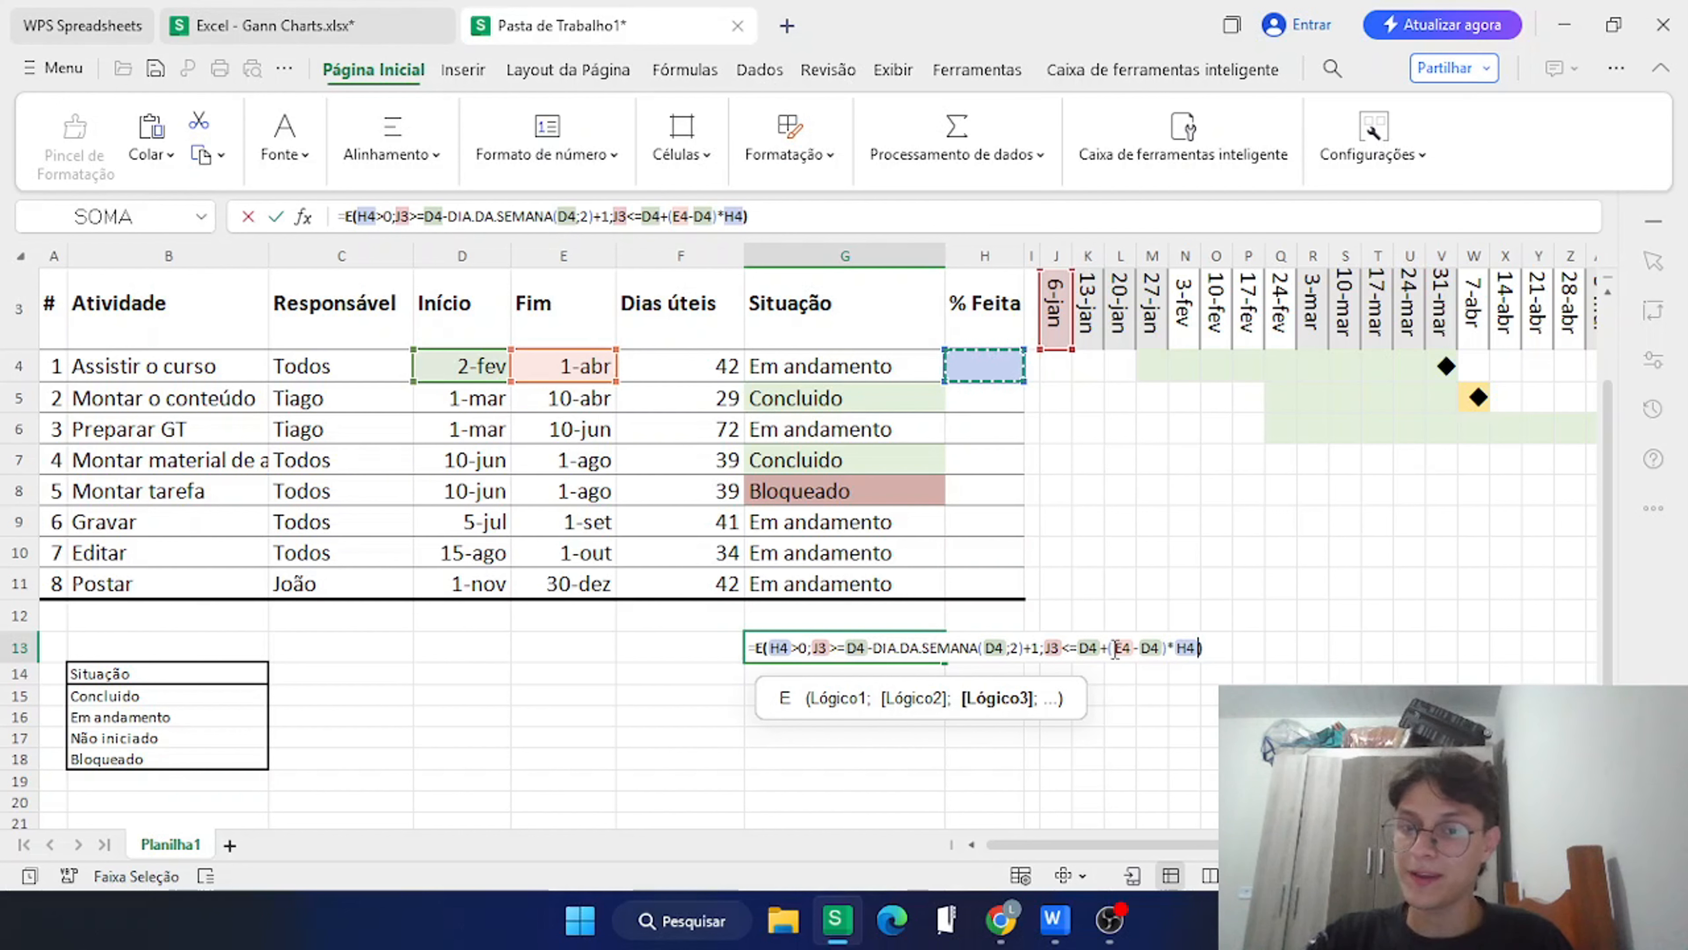
Extend the third condition of the E formula in G13 by subtracting DIA.DA.SEMANA of D4.
text(-)
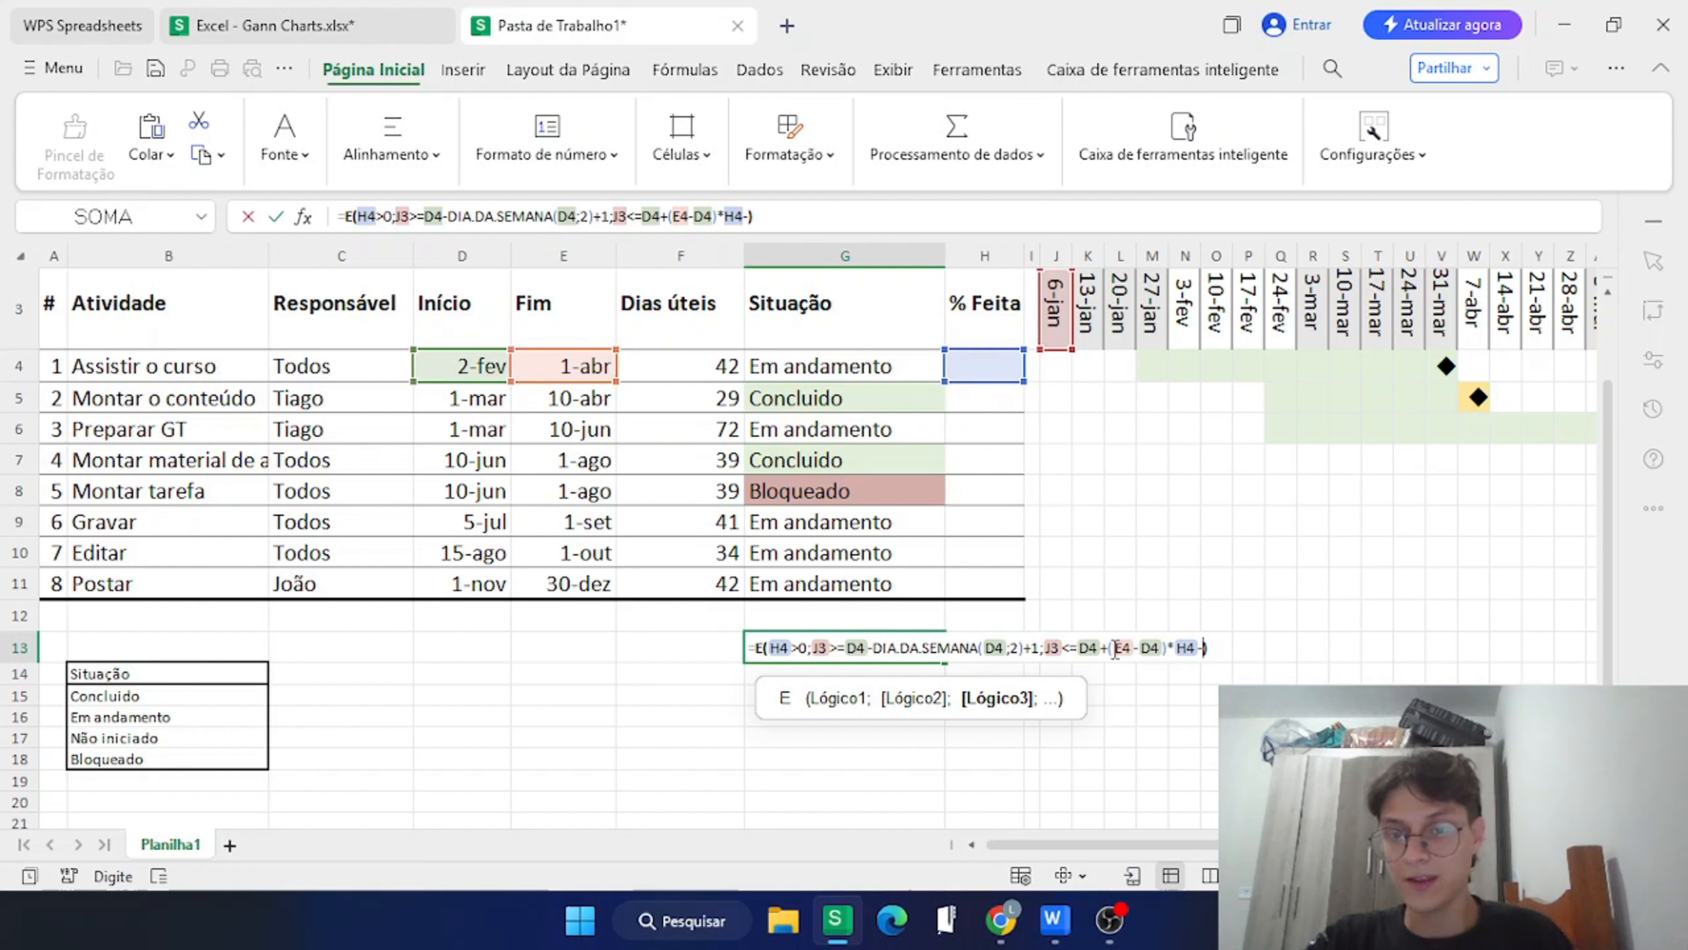
text(dia)
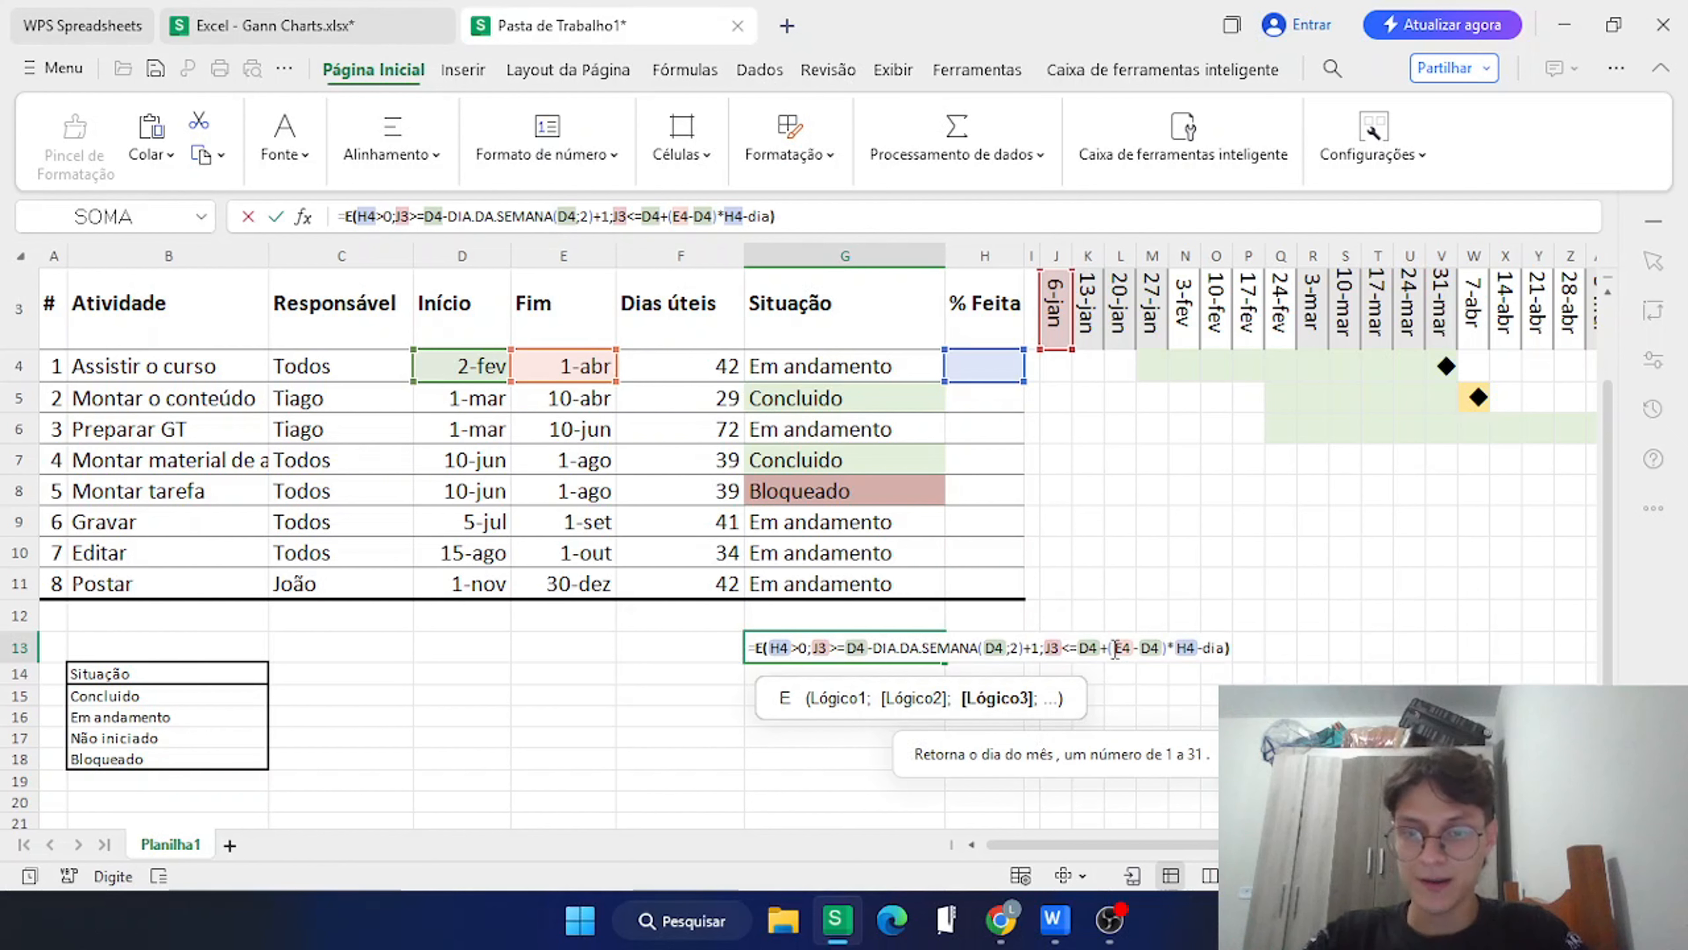
text(.da.s)
text(emana()
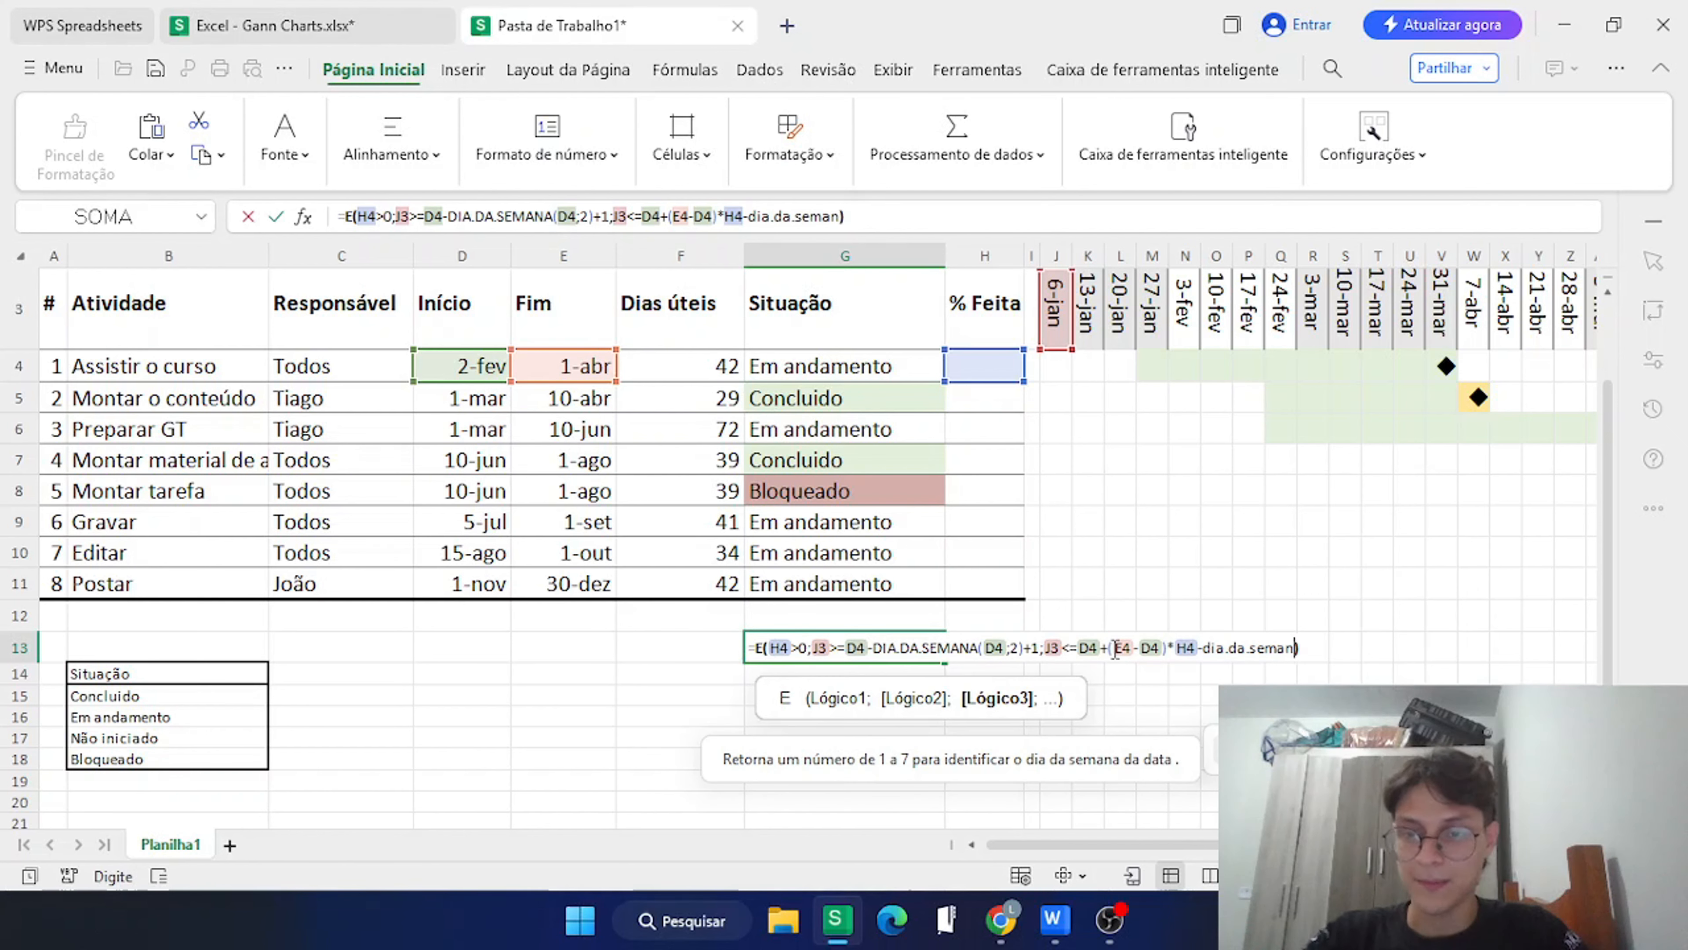
scroll(1116, 649, up, 1)
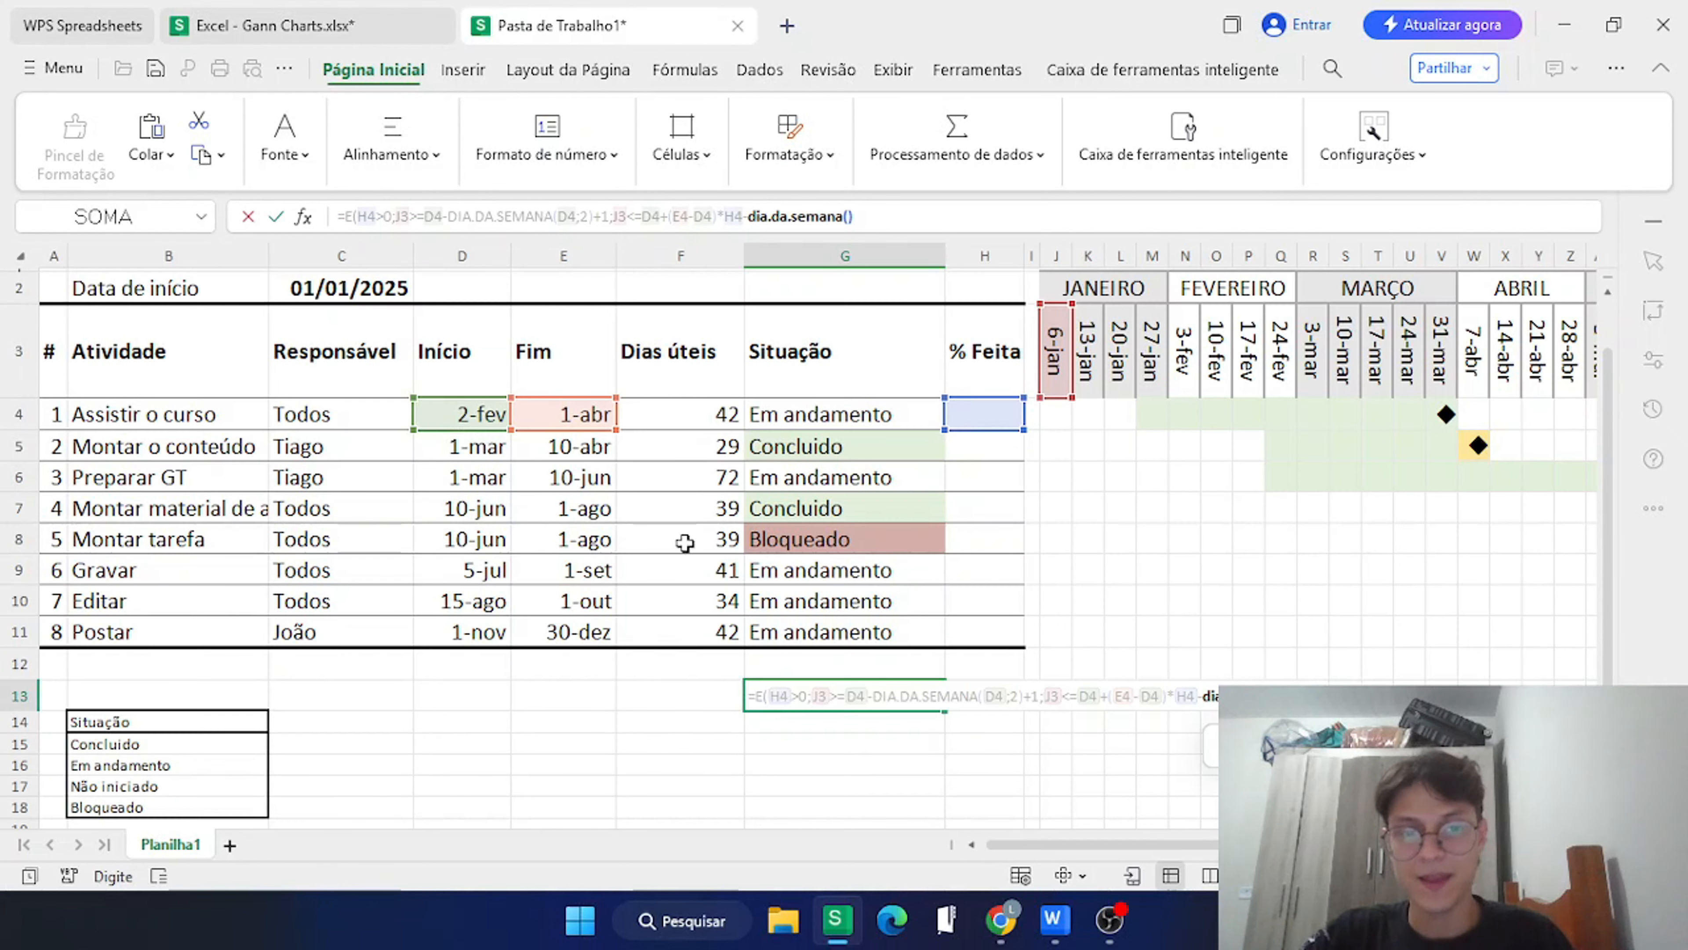
click(458, 420)
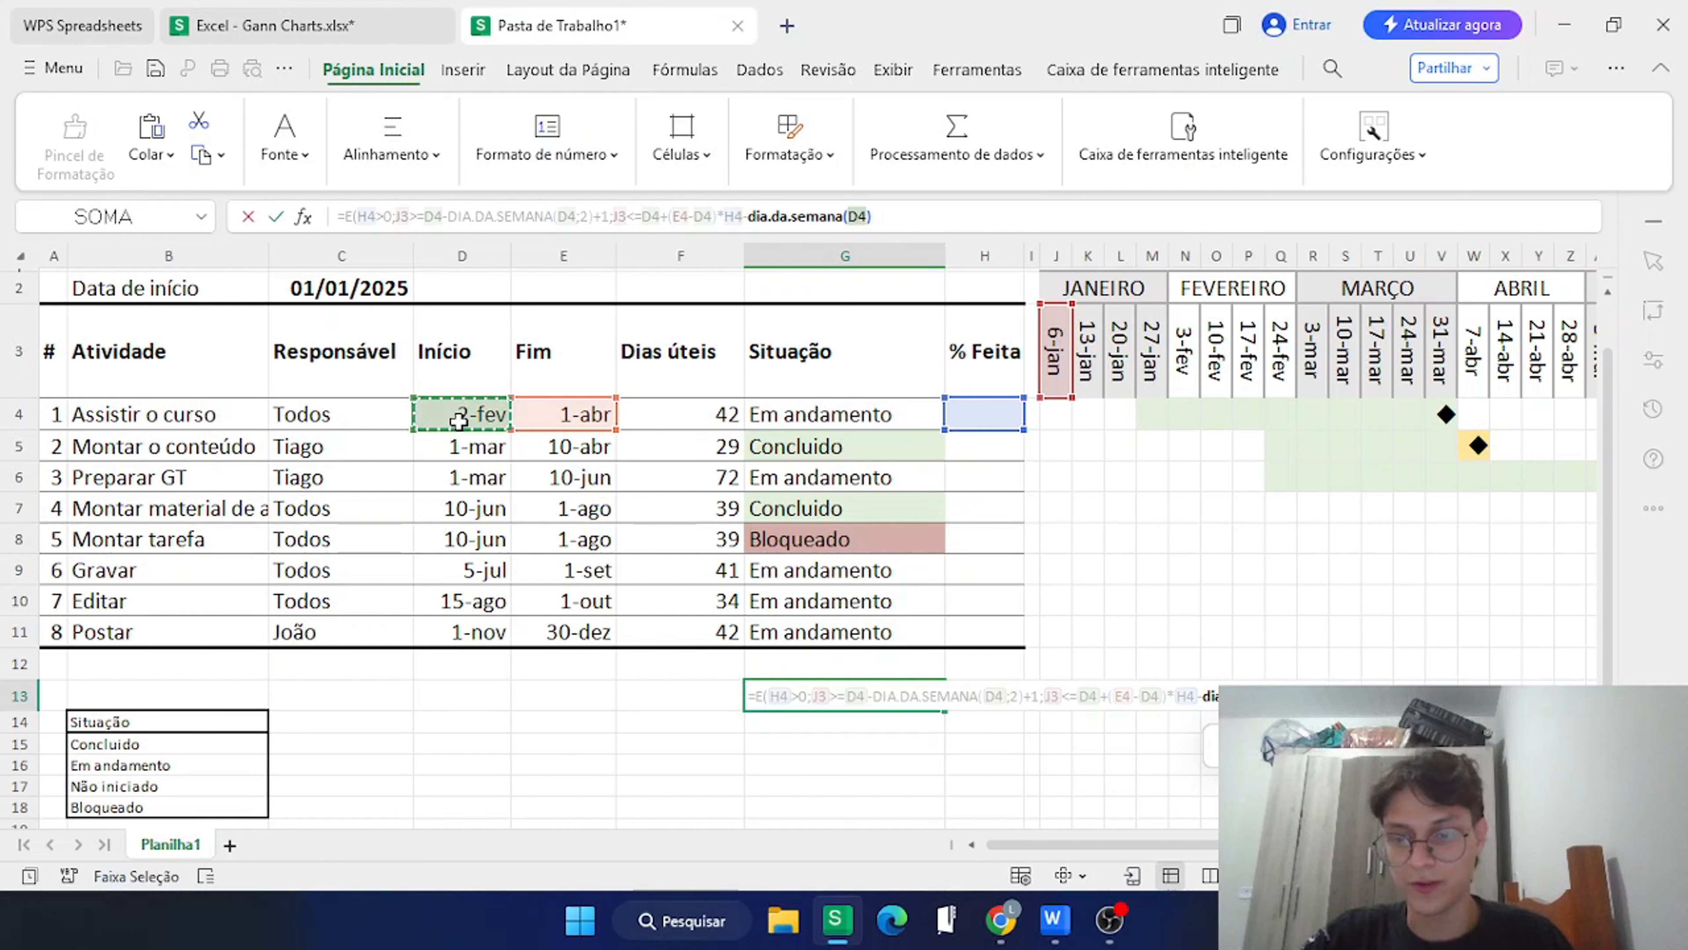
Complete the last DIA.DA.SEMANA in G13 with D4+(E4-D4) as its date and 2 as its type, and enter the formula.
text(+)
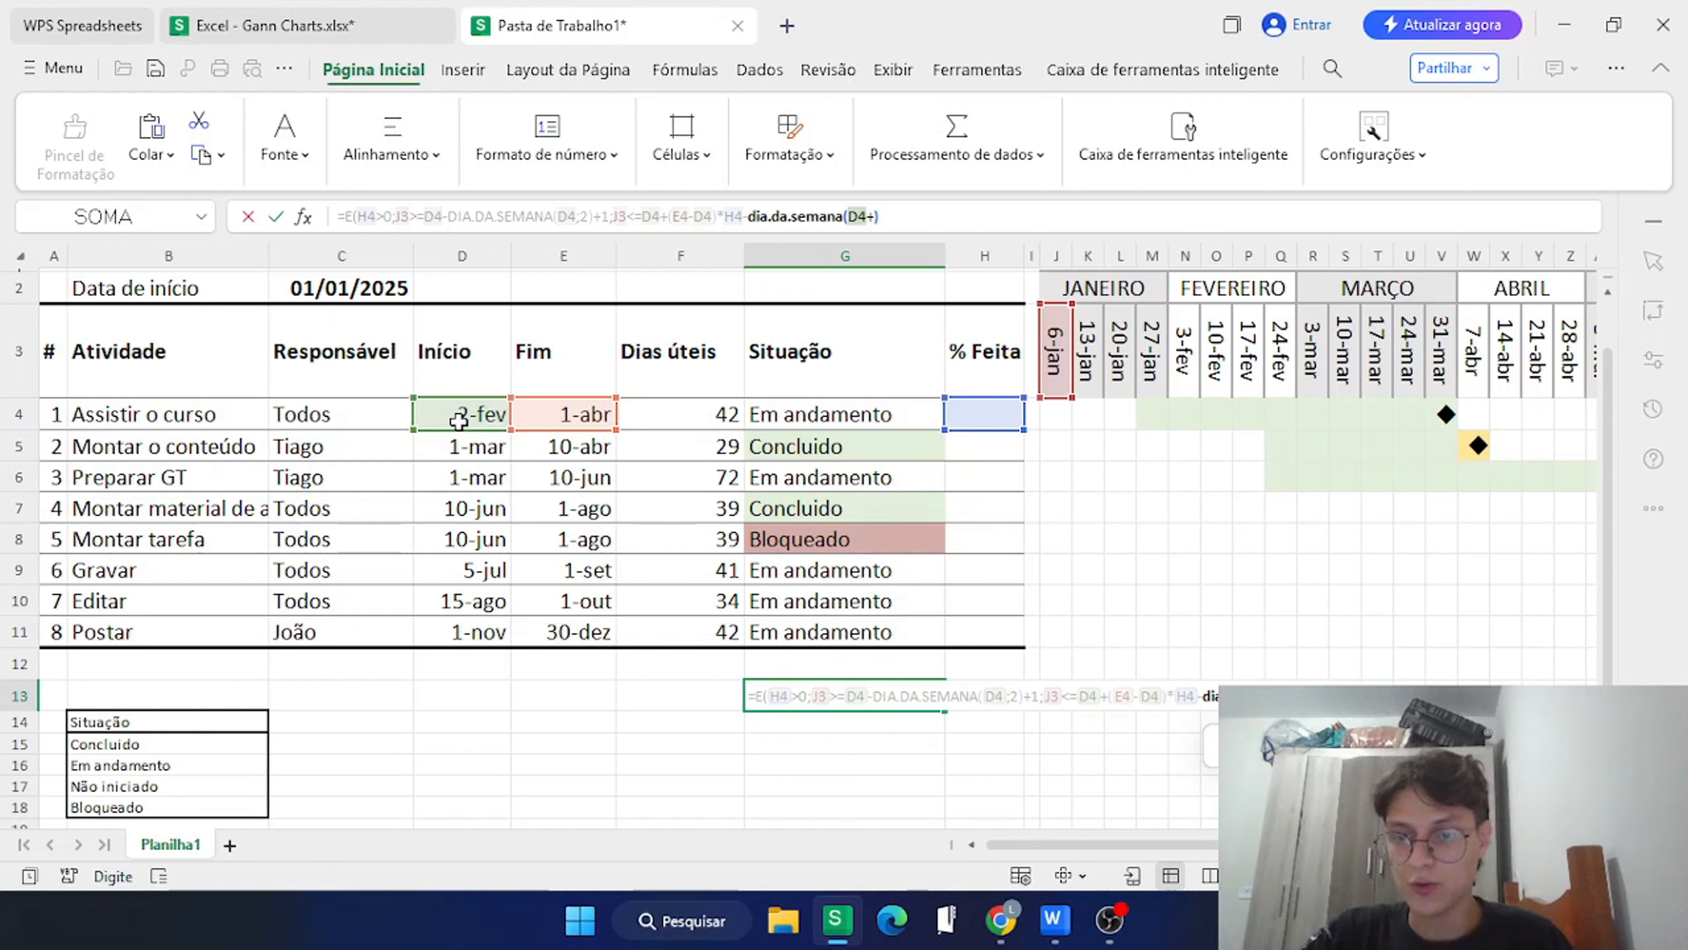
text(()
click(584, 417)
text(-)
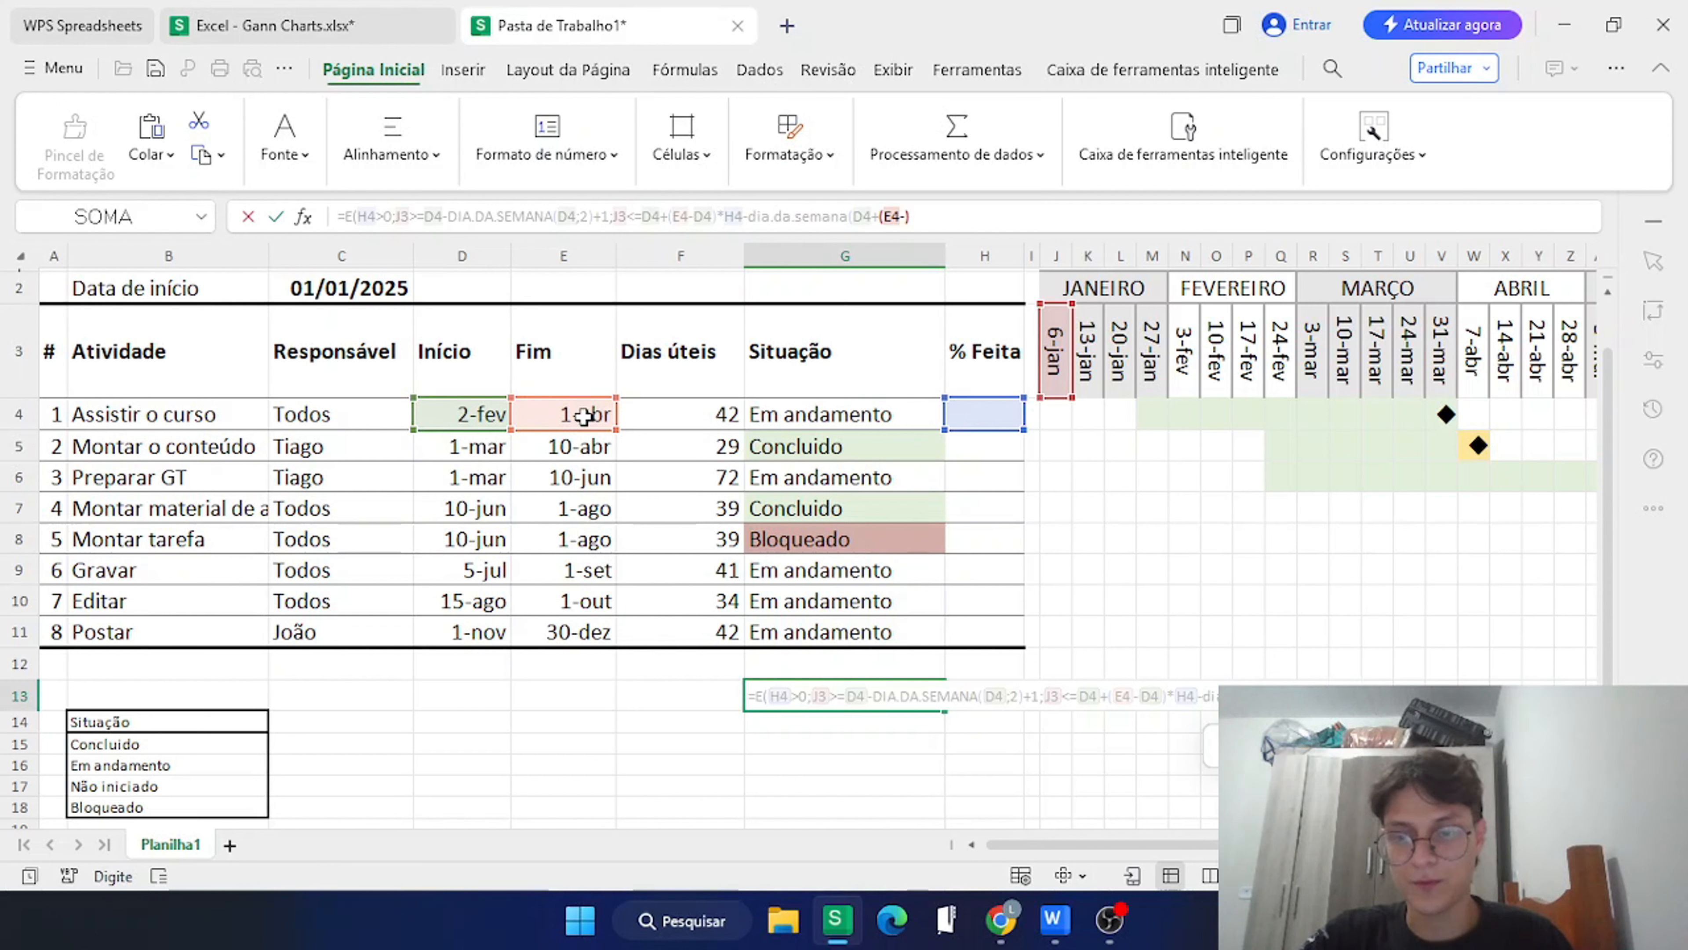
click(479, 414)
text())
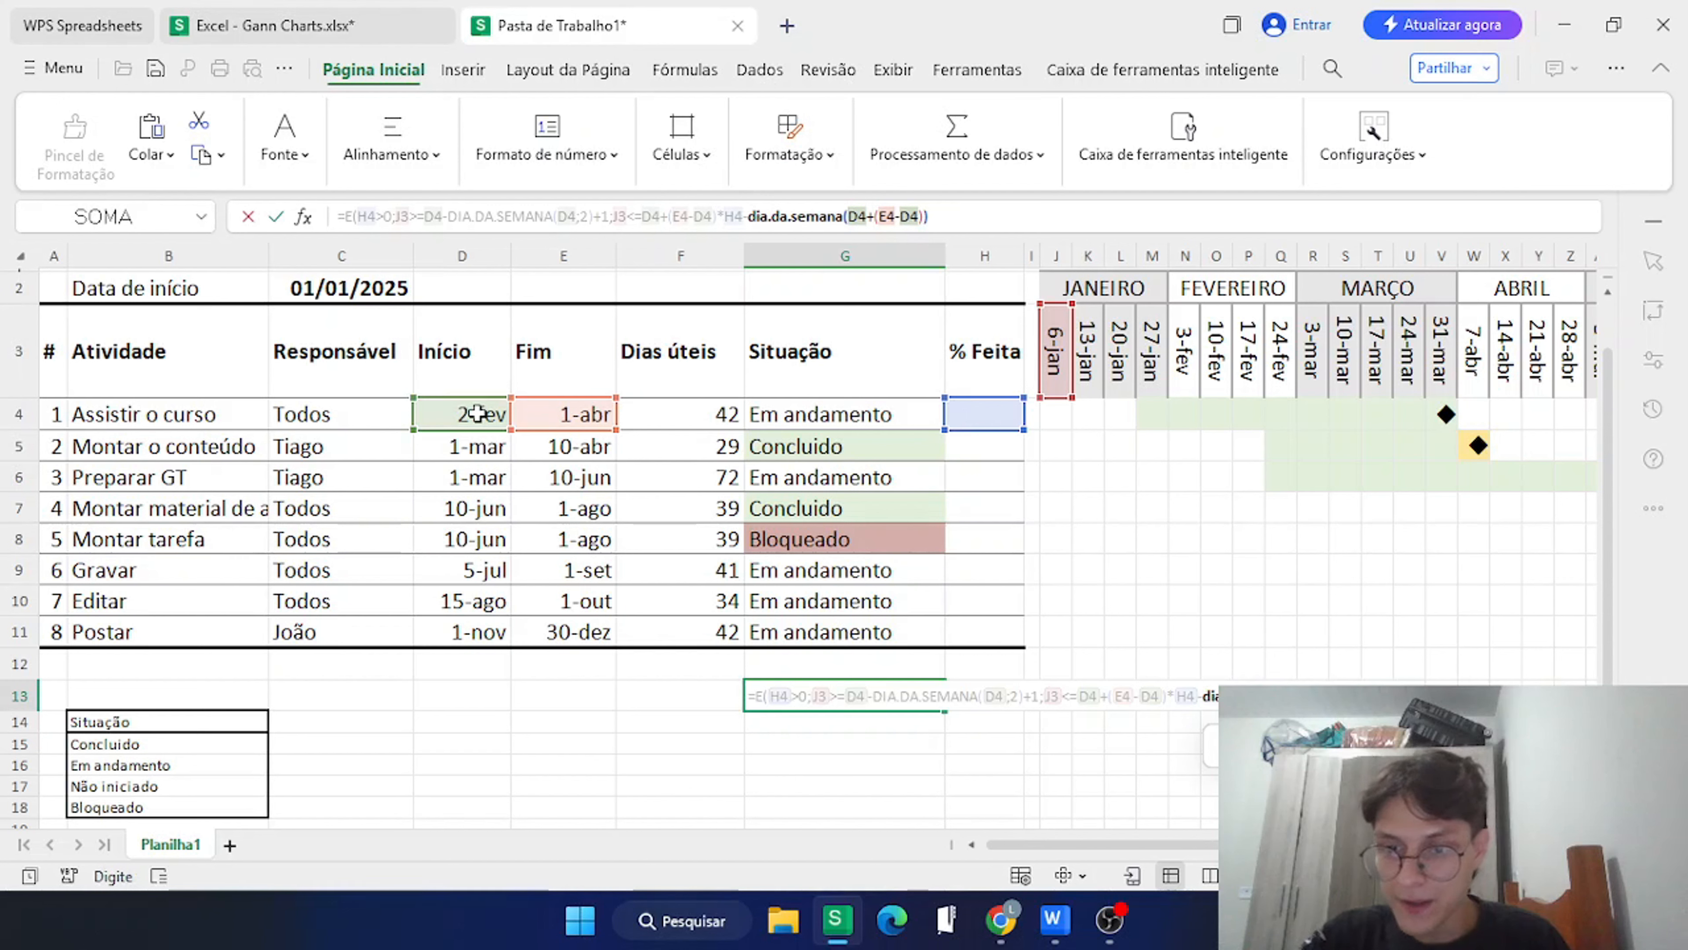
text(;)
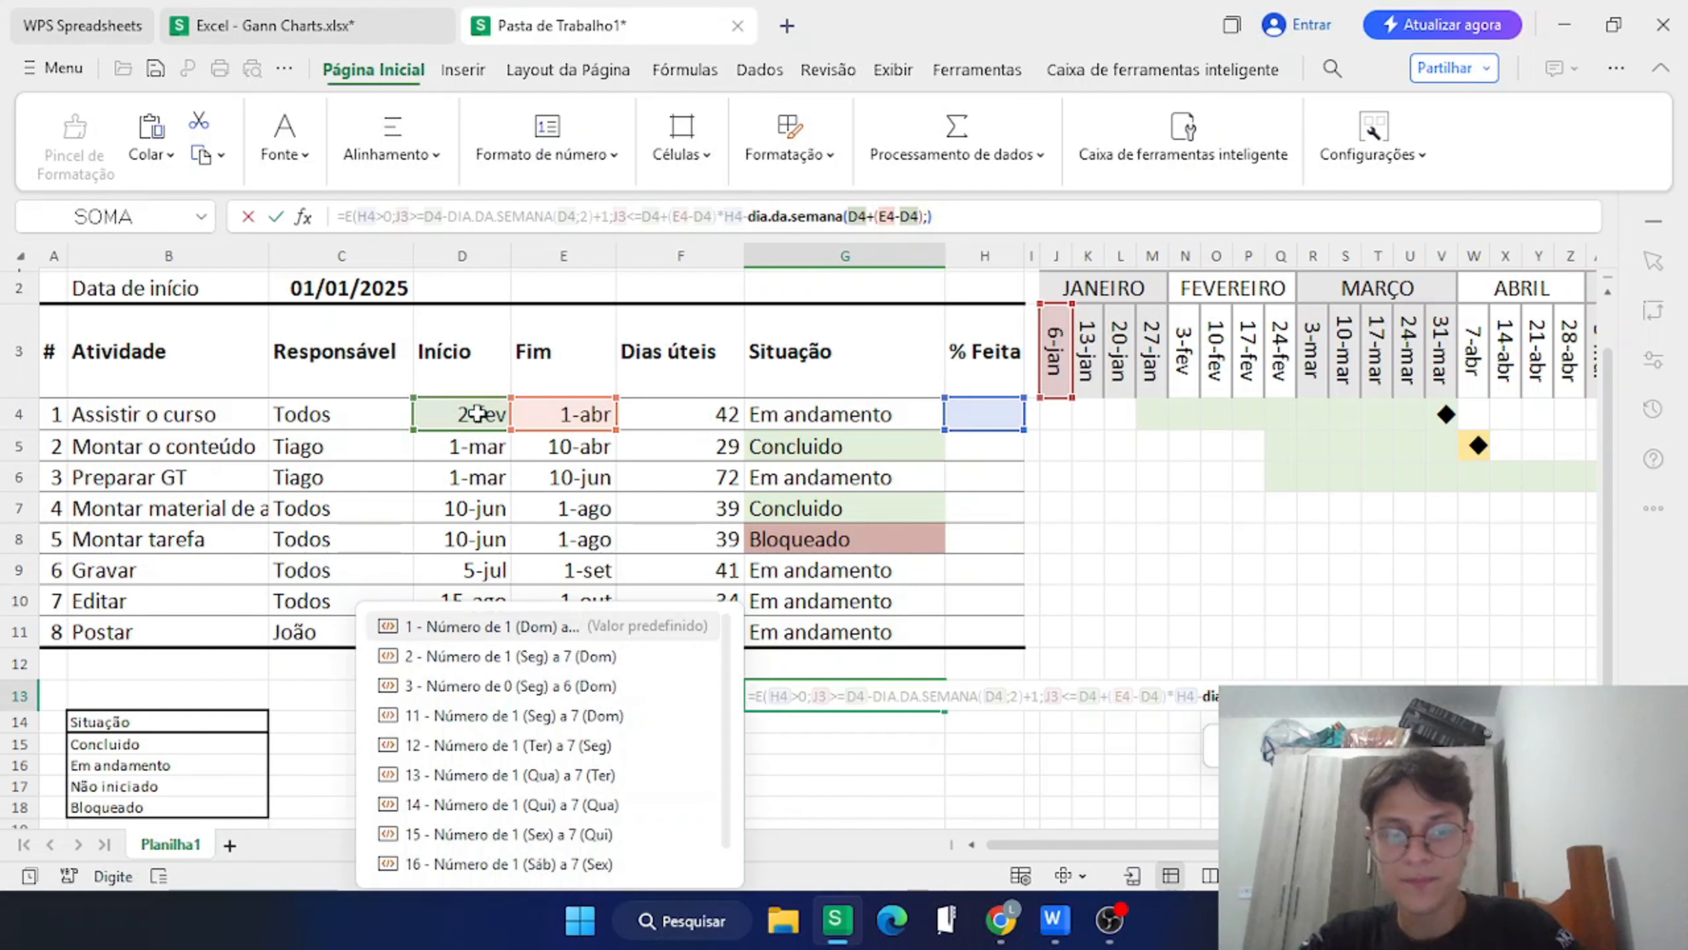
text(2)
key(Tab)
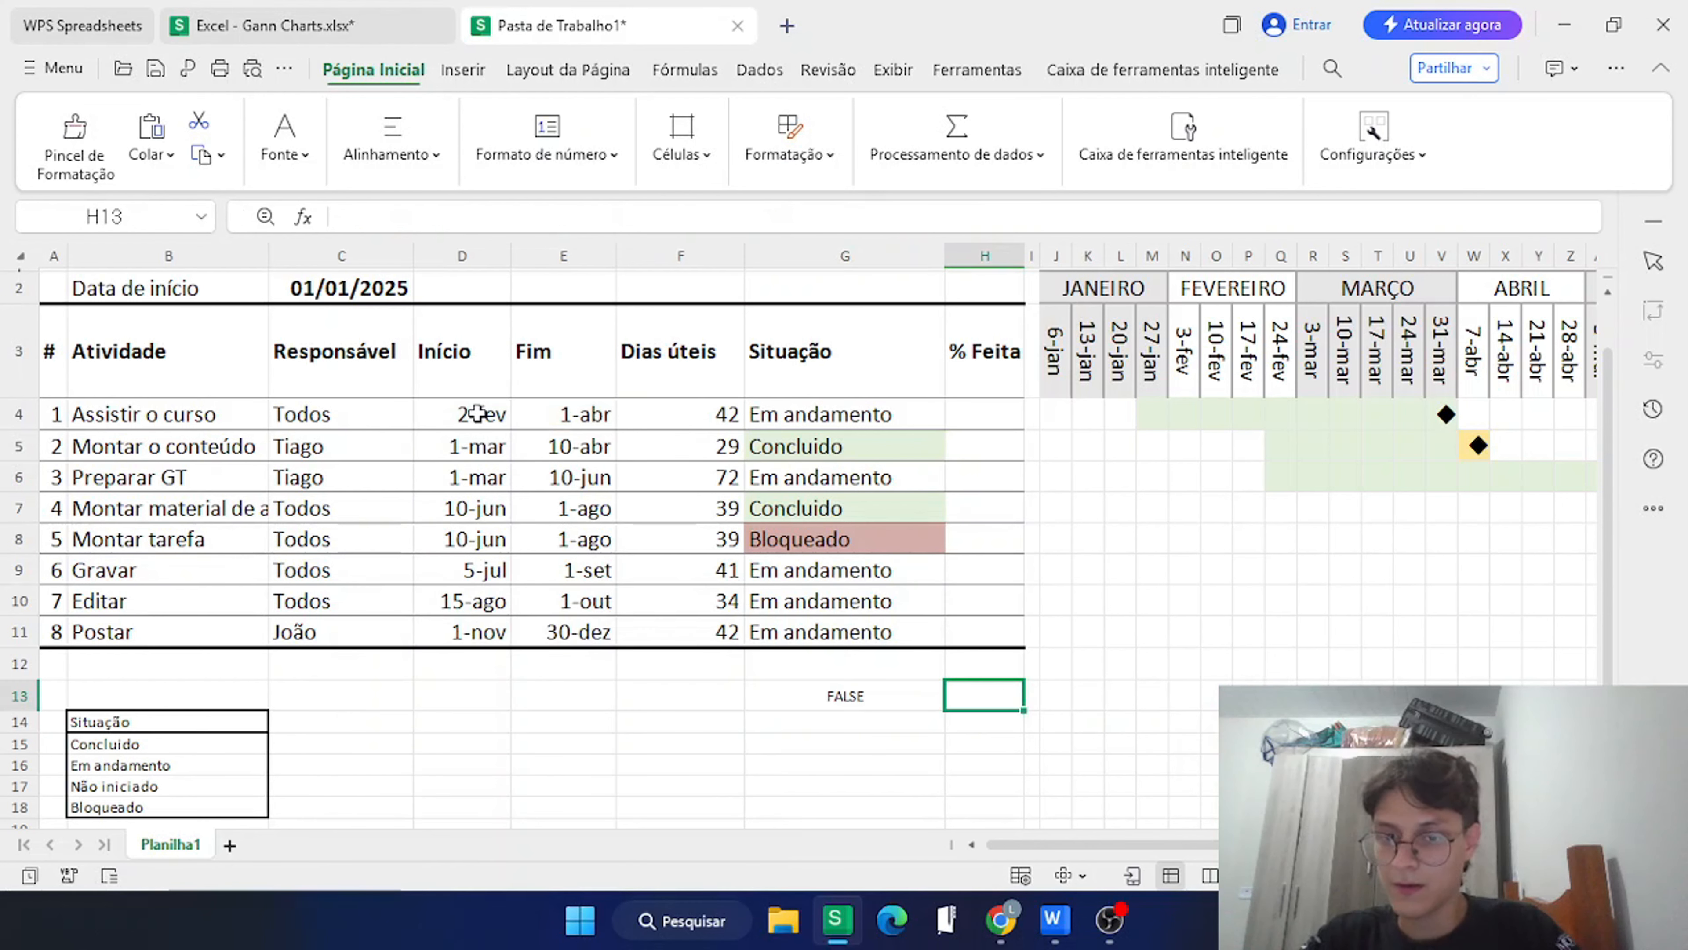
Multiply (E4-D4) by H4 inside the last DIA.DA.SEMANA of the G13 formula and enter it.
double_click(874, 695)
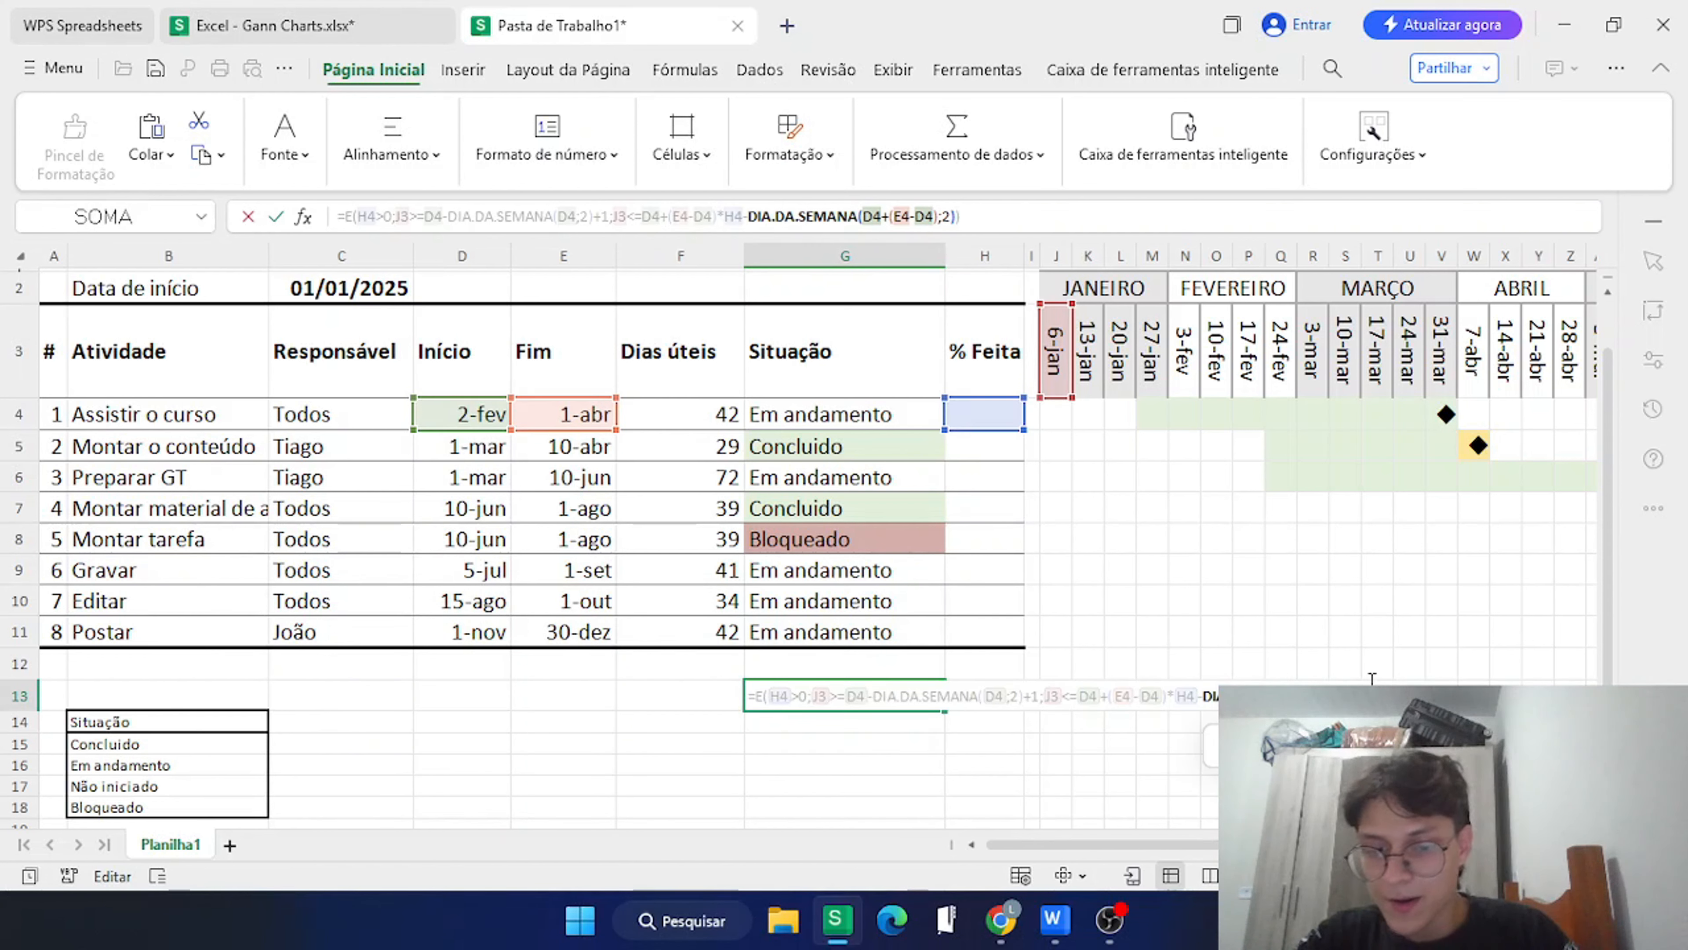
text(*)
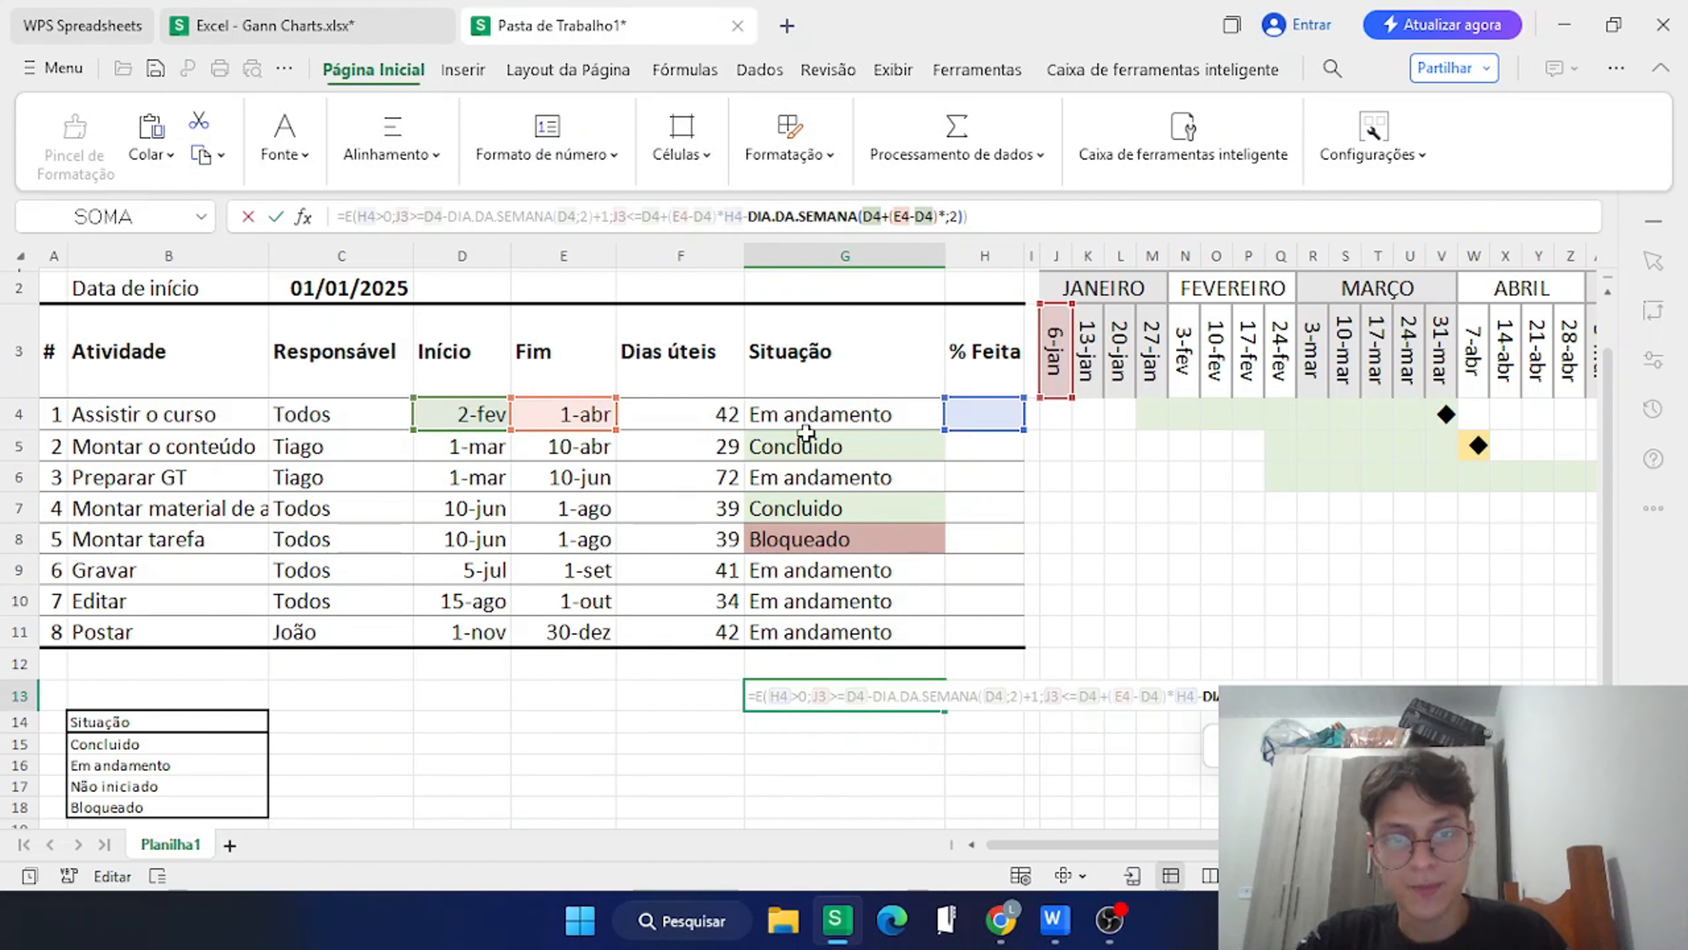
click(973, 415)
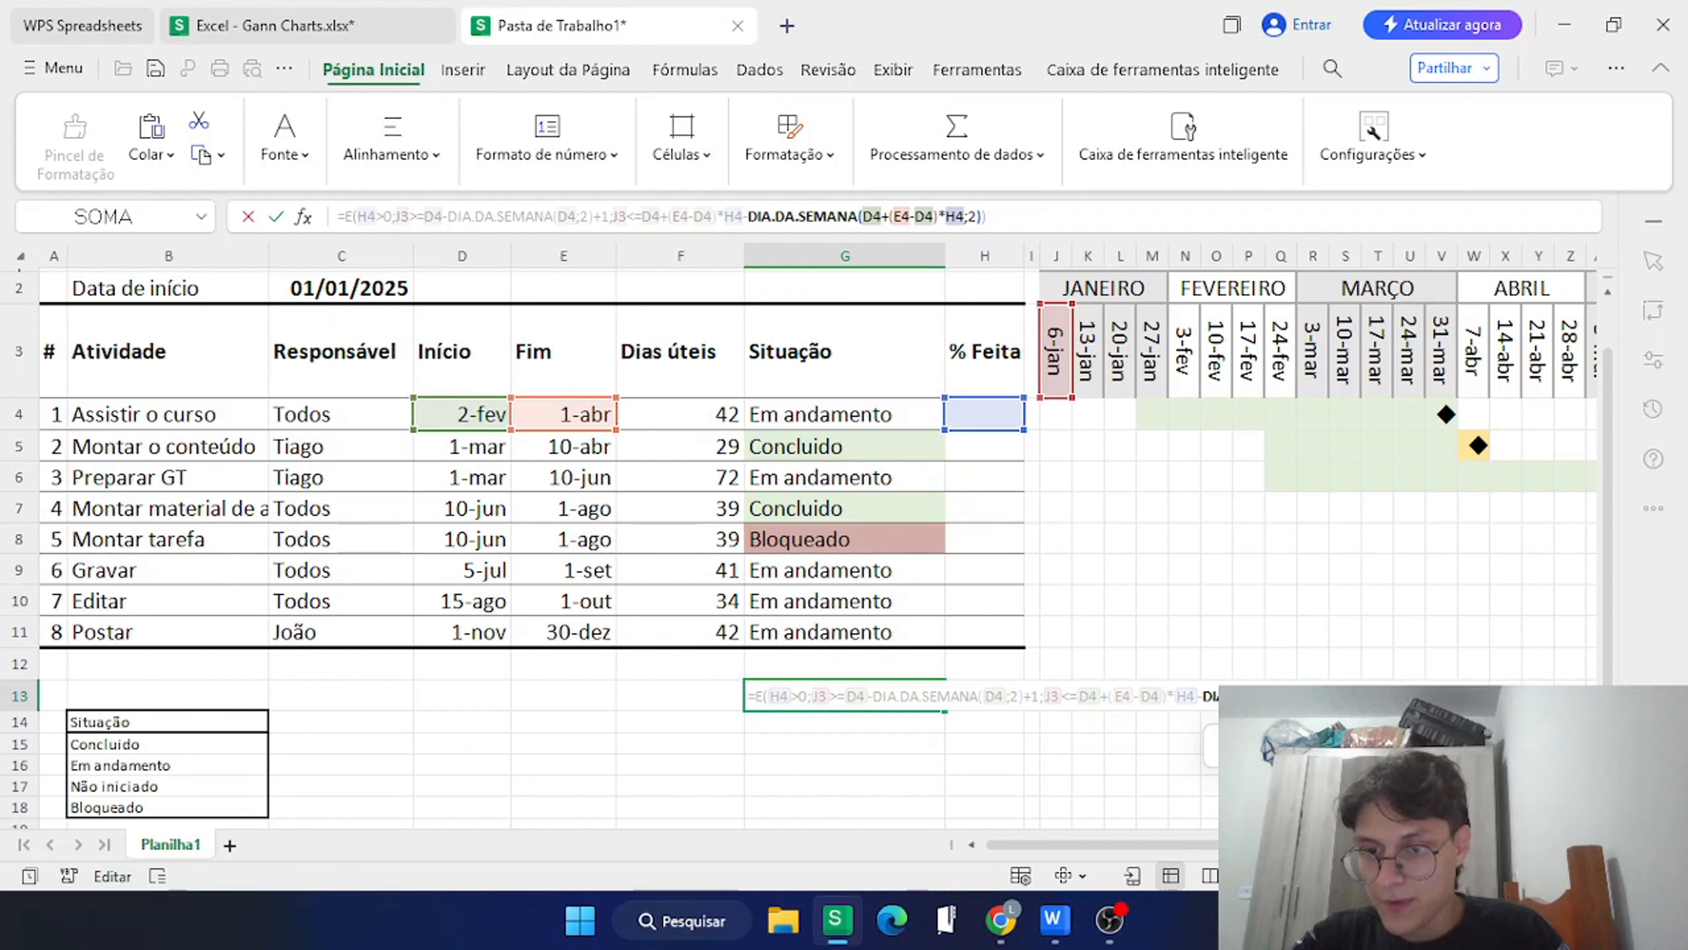
key(Right)
key(Right)
key(Right)
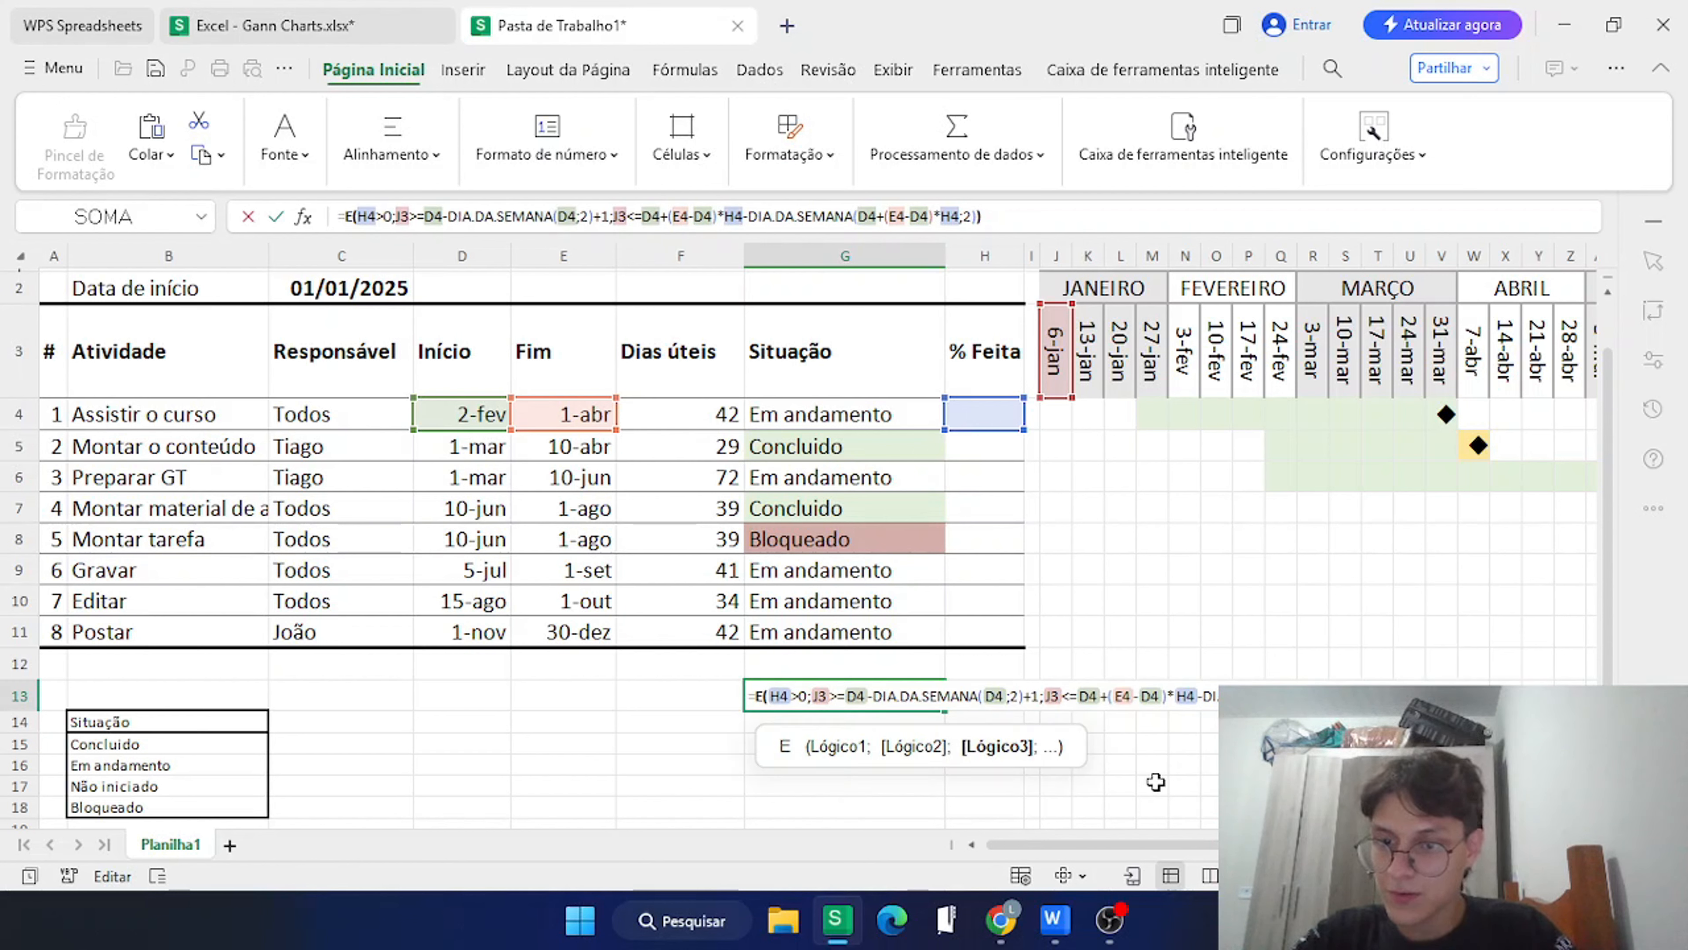
key(Return)
Finish the G13 formula with +1 and the mixed references $H4, J$3, $D4 and $E4, and copy its full text.
double_click(833, 695)
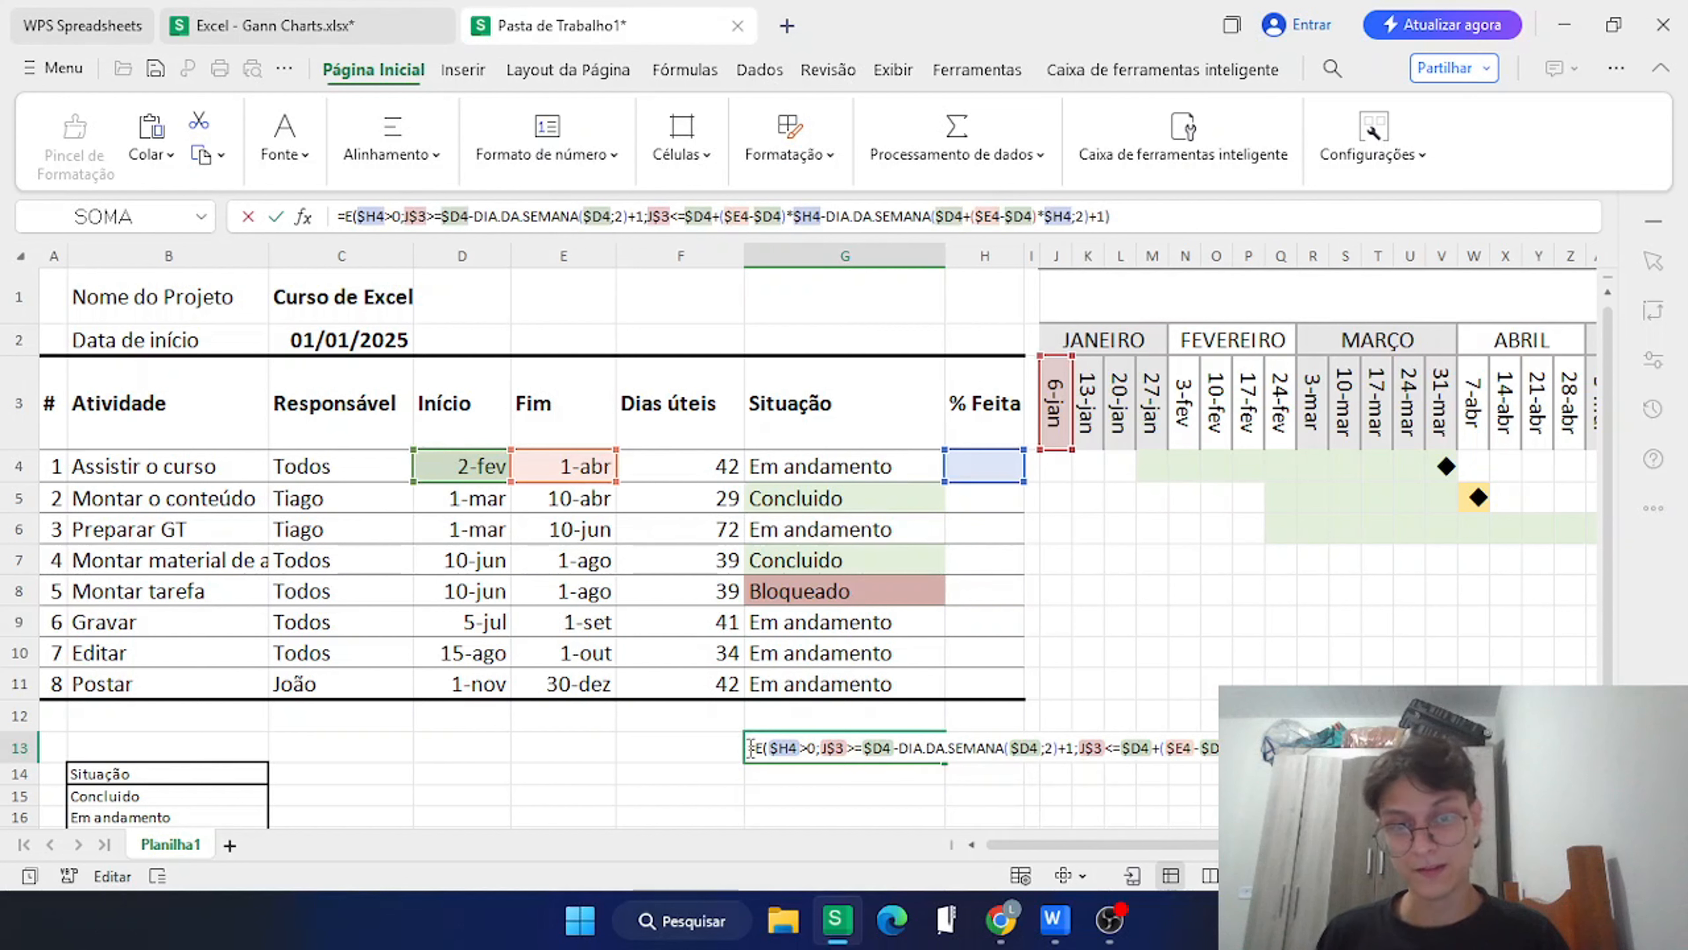
drag(749, 747, 1429, 748)
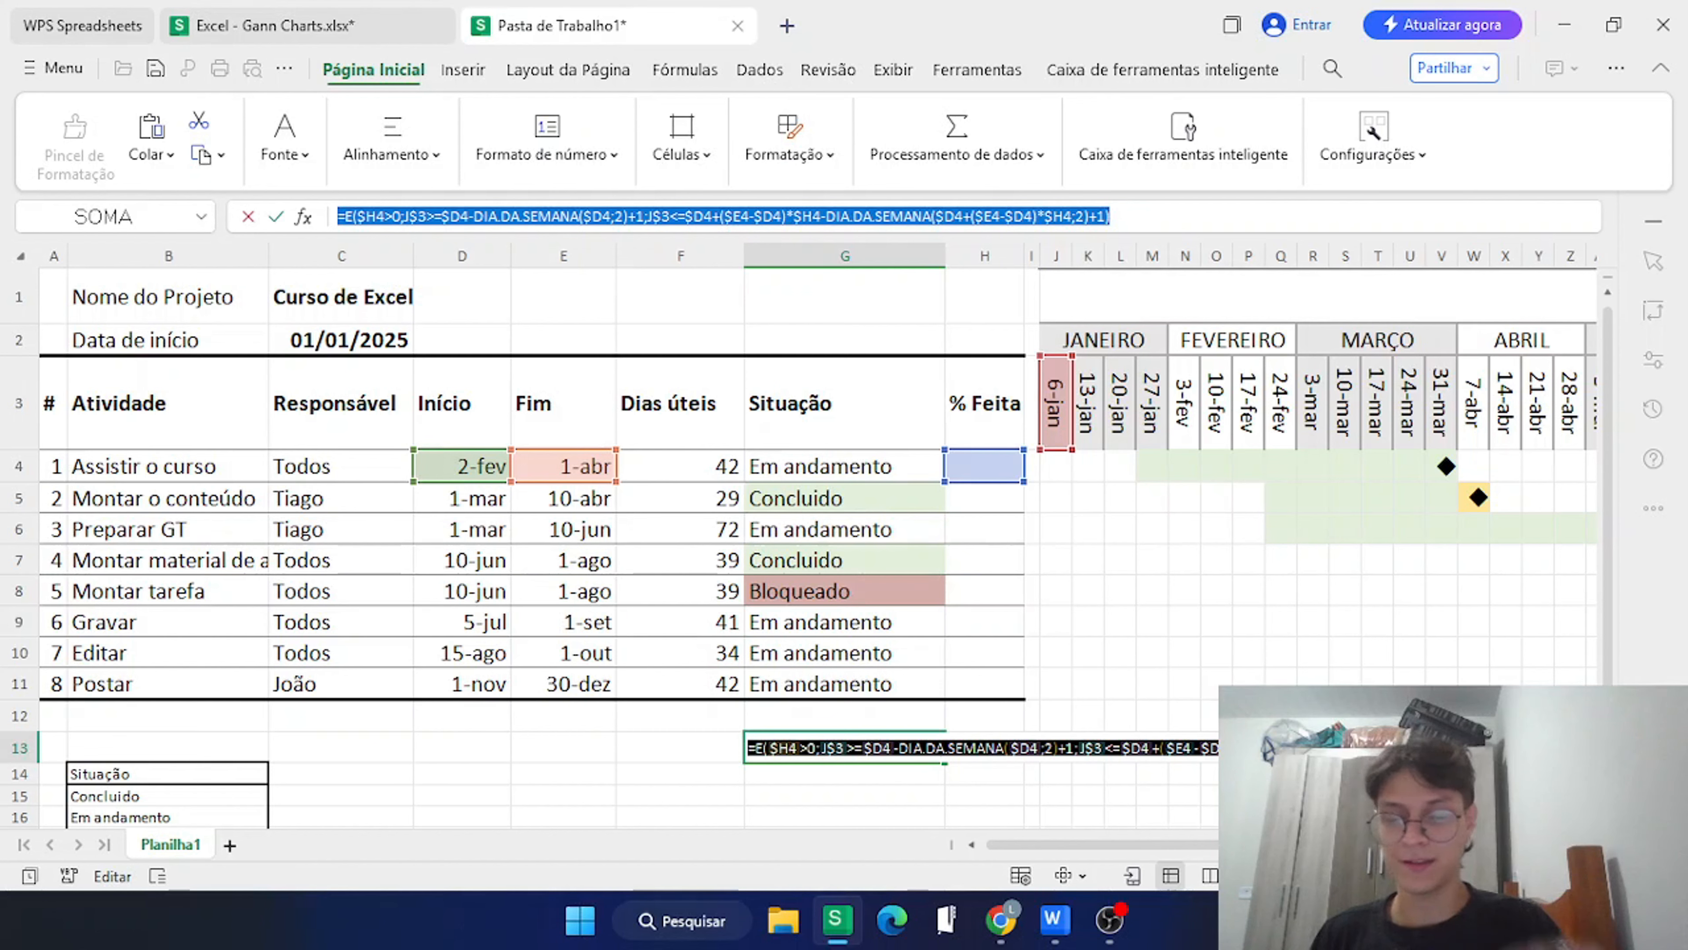
key(Return)
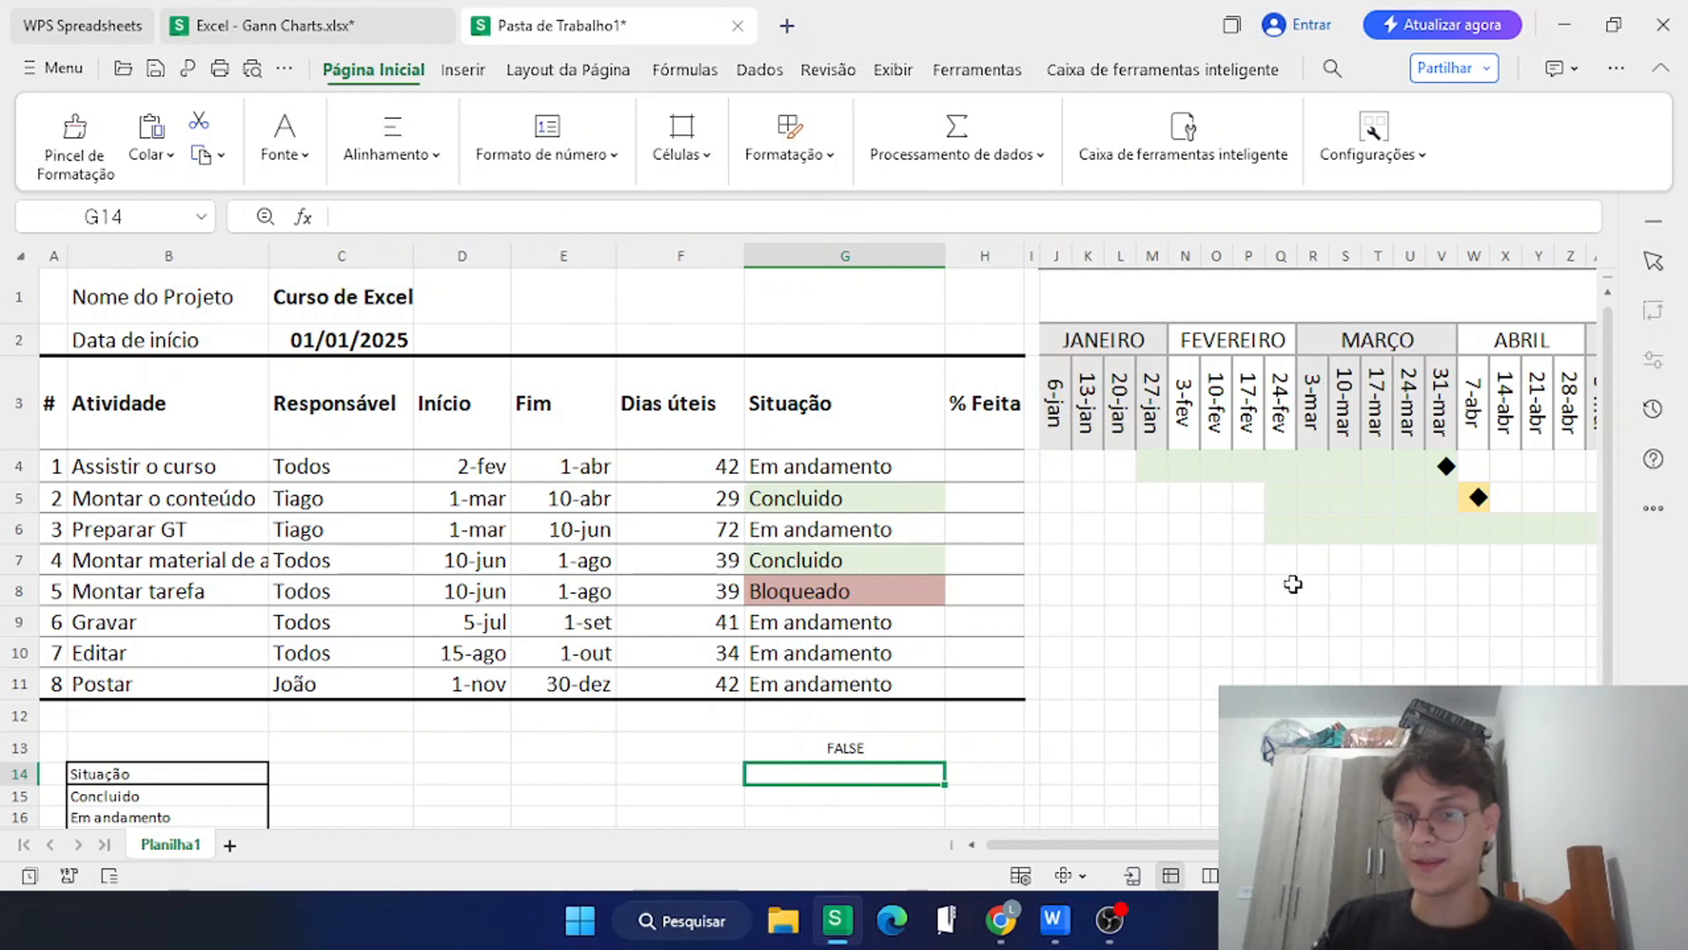
Create a formula-based conditional formatting rule for the chart area J4:BI11 using the formula copied from G13.
drag(1063, 464, 1526, 682)
click(774, 143)
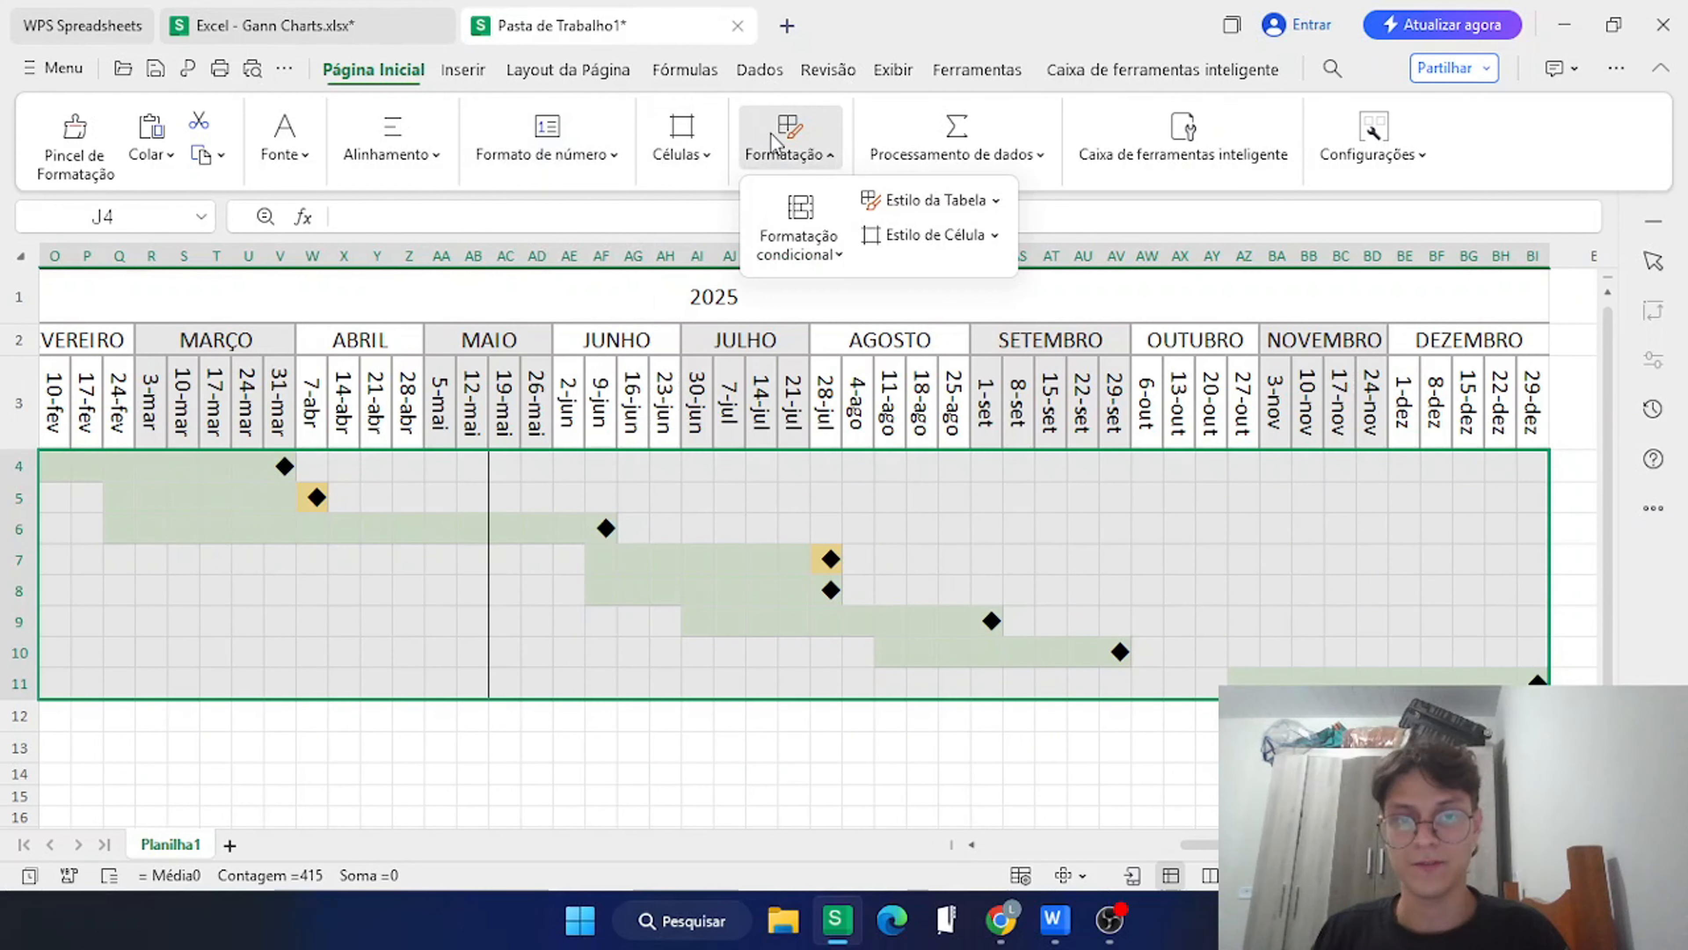
click(800, 229)
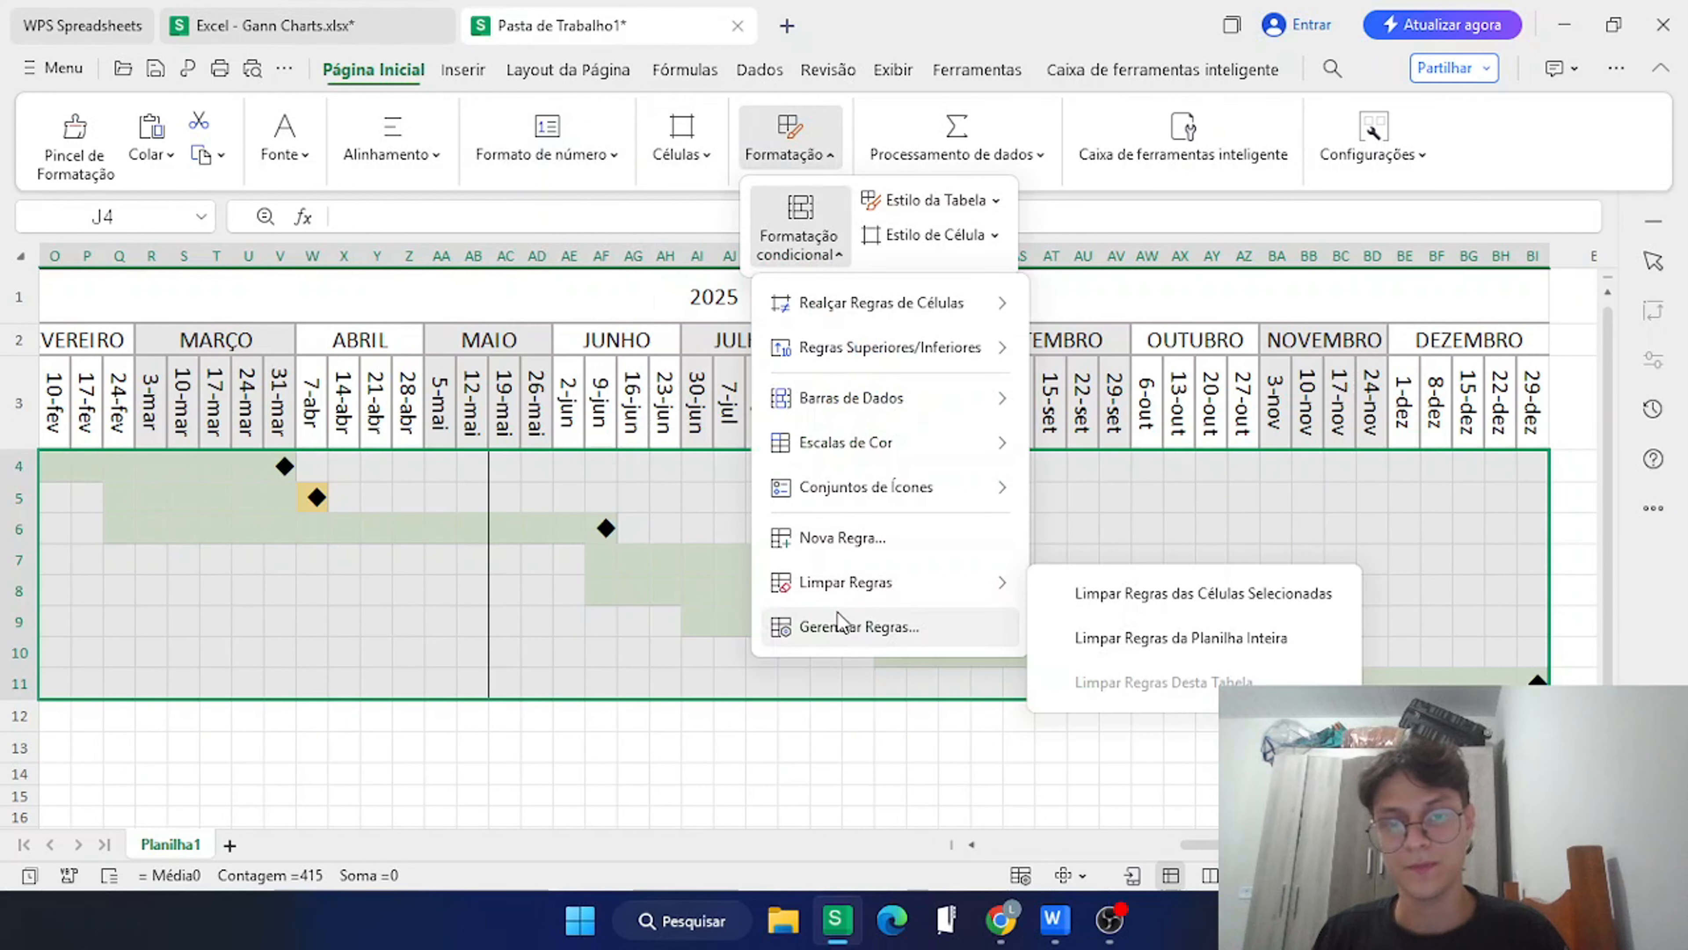
click(838, 625)
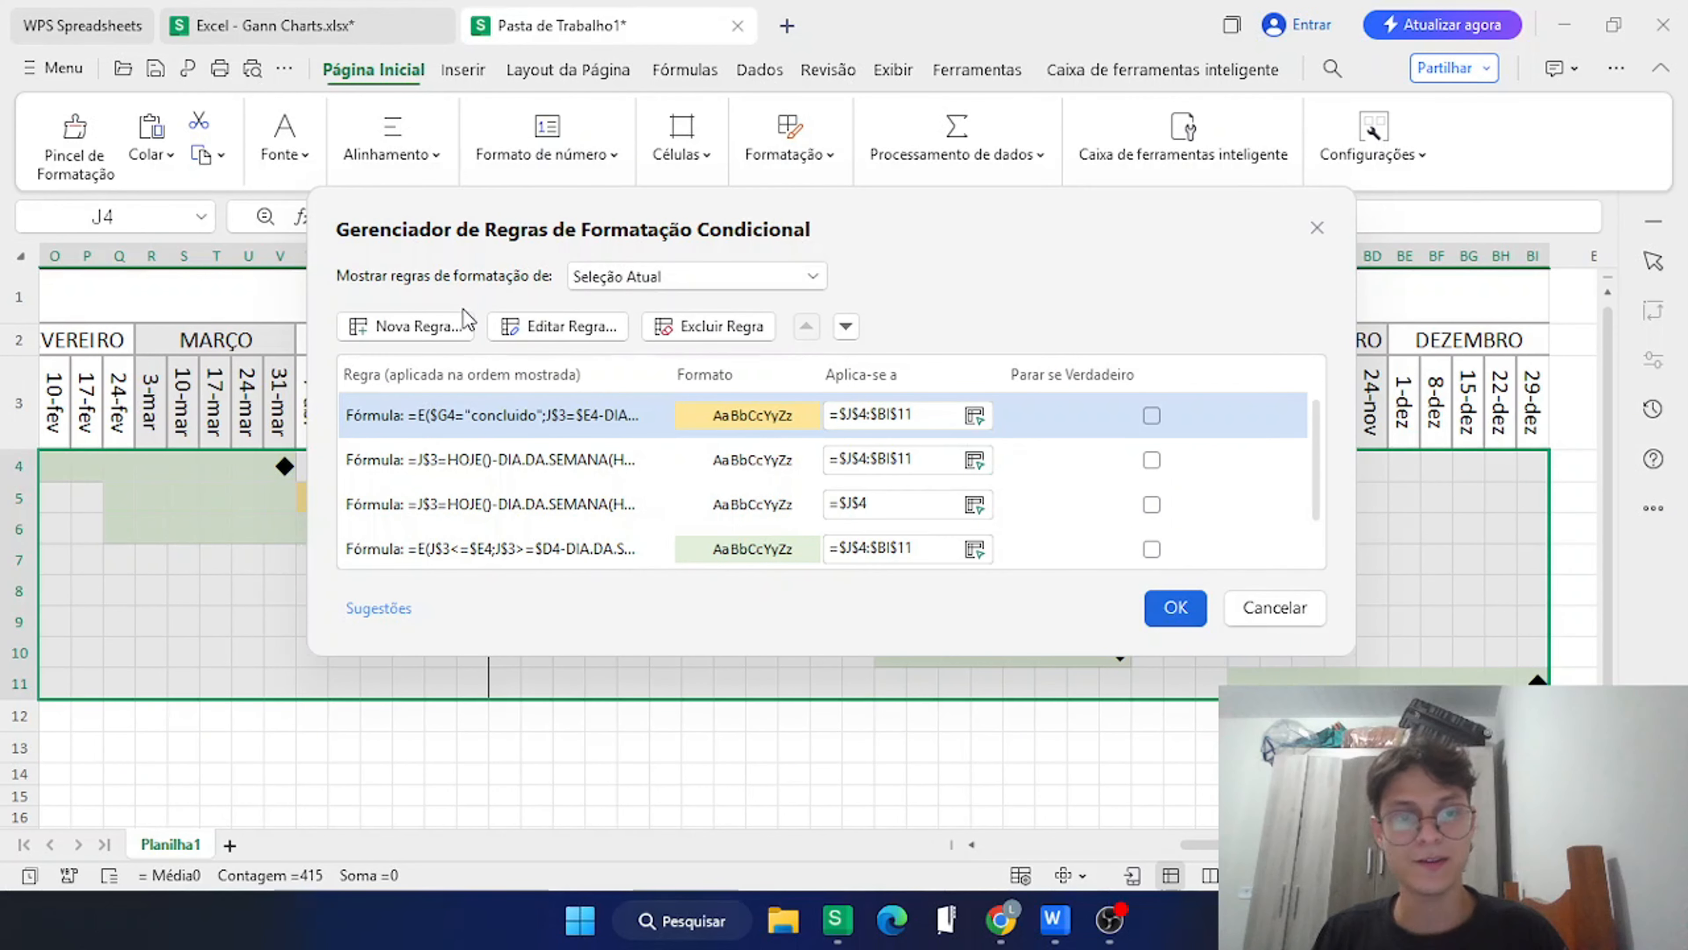
click(411, 326)
click(599, 368)
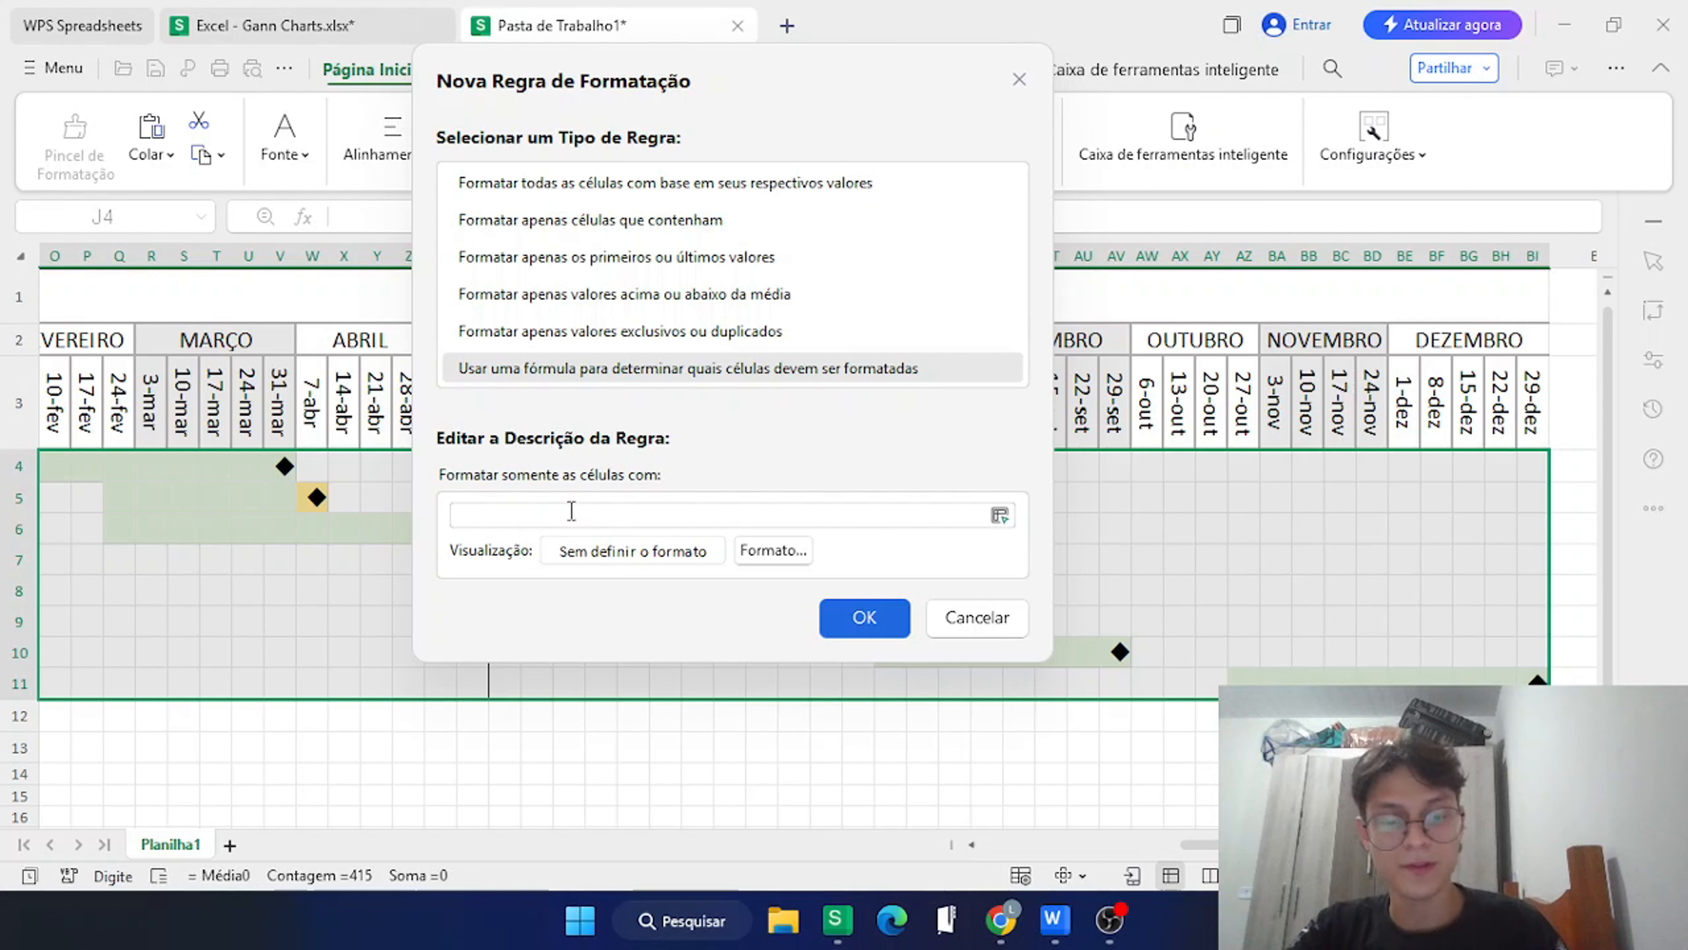
key(ctrl+v)
Give the new progress rule a medium green cell fill and apply it to the chart.
click(761, 551)
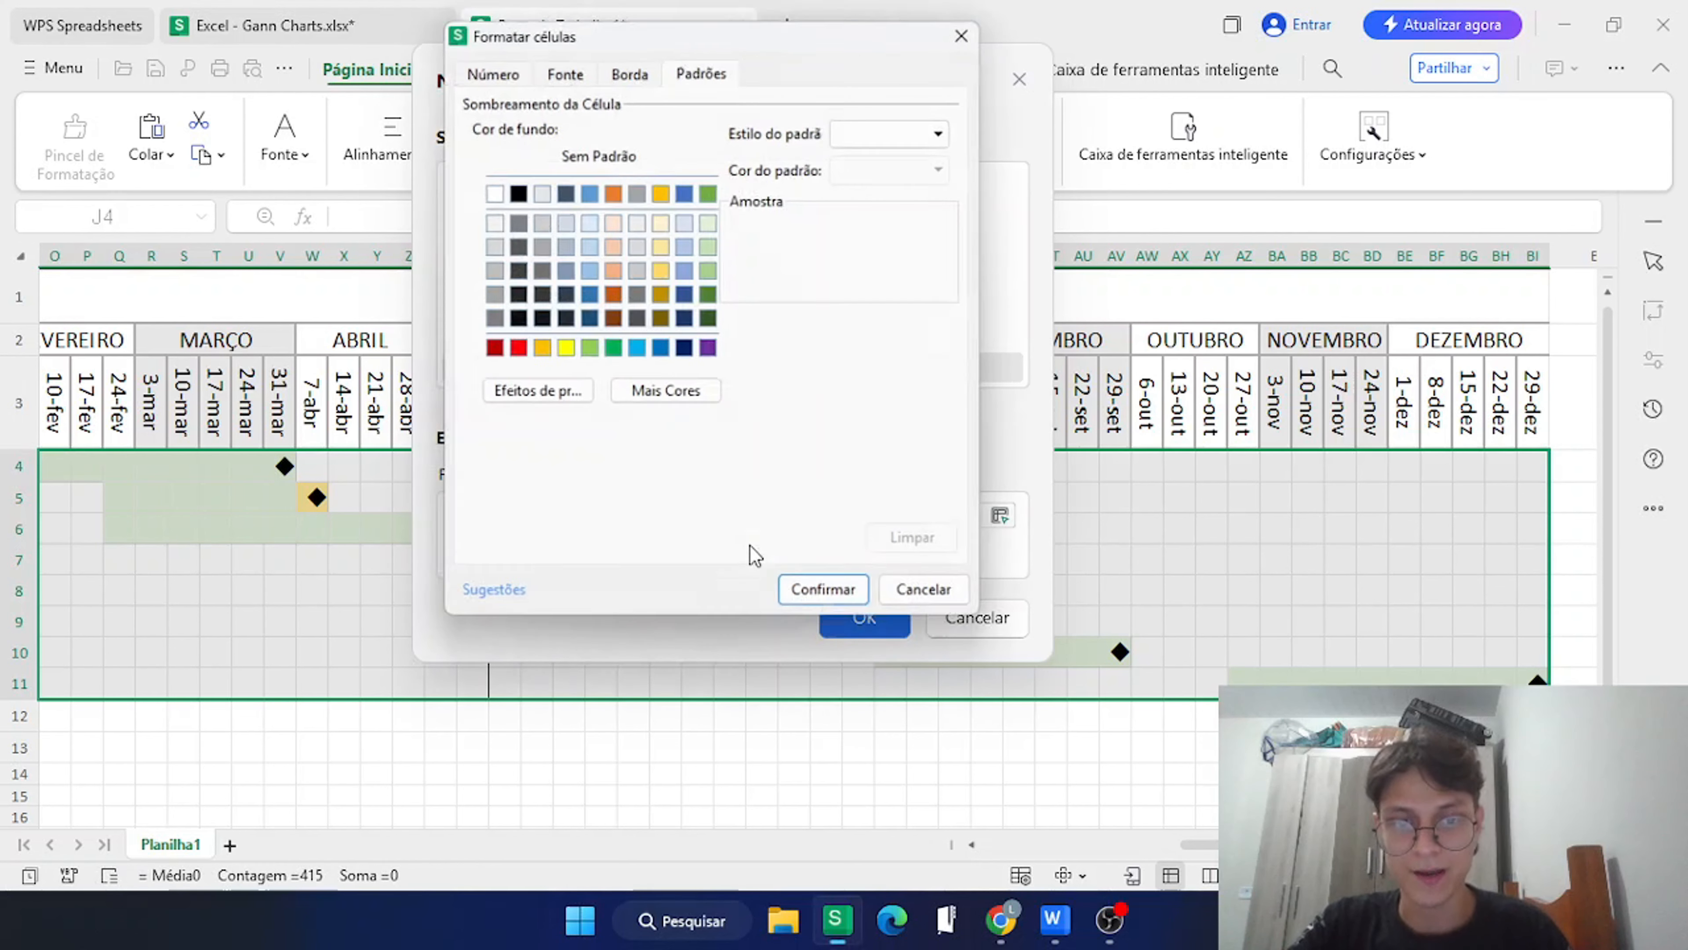
click(710, 270)
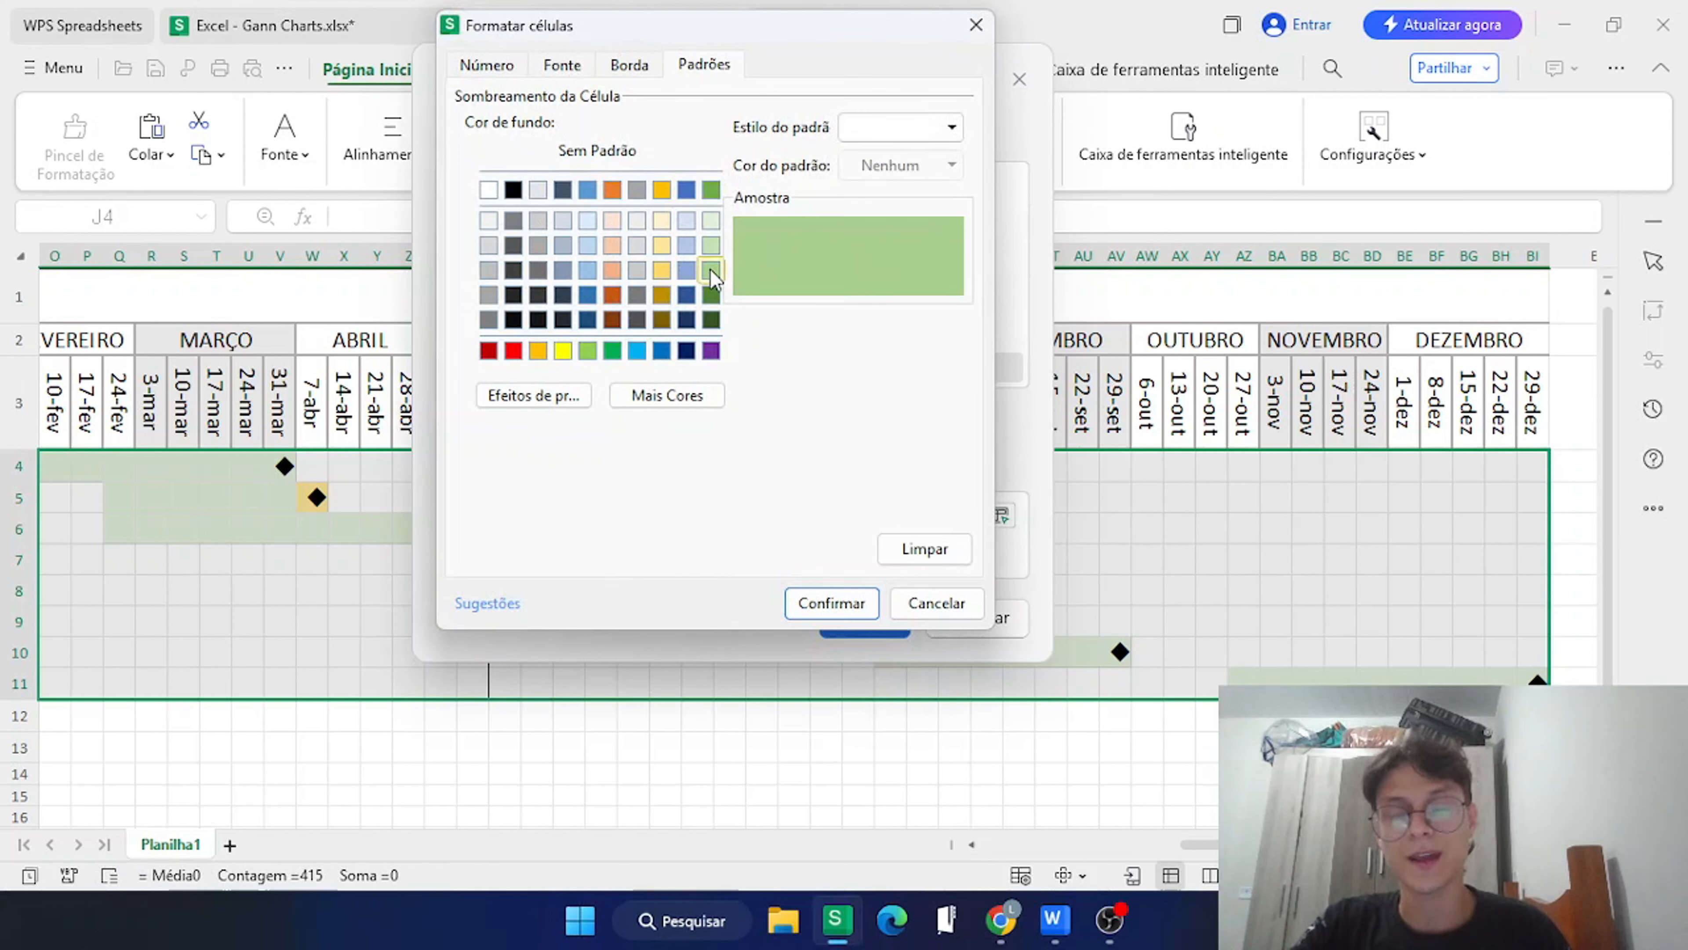
click(832, 604)
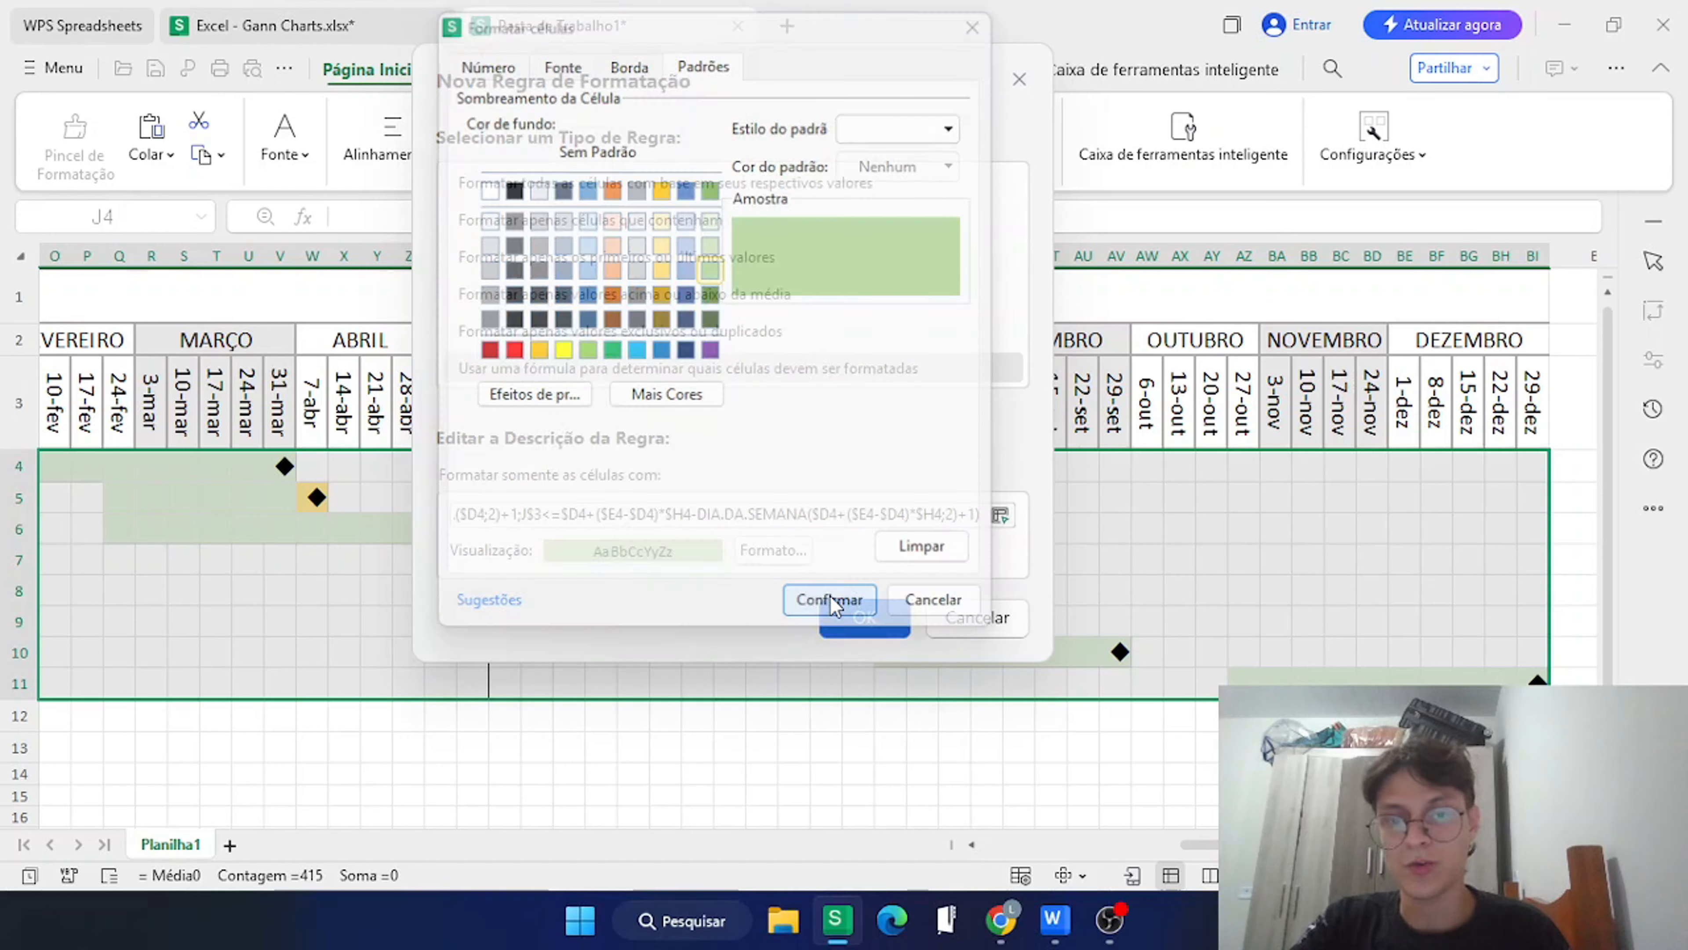
click(841, 631)
key(Return)
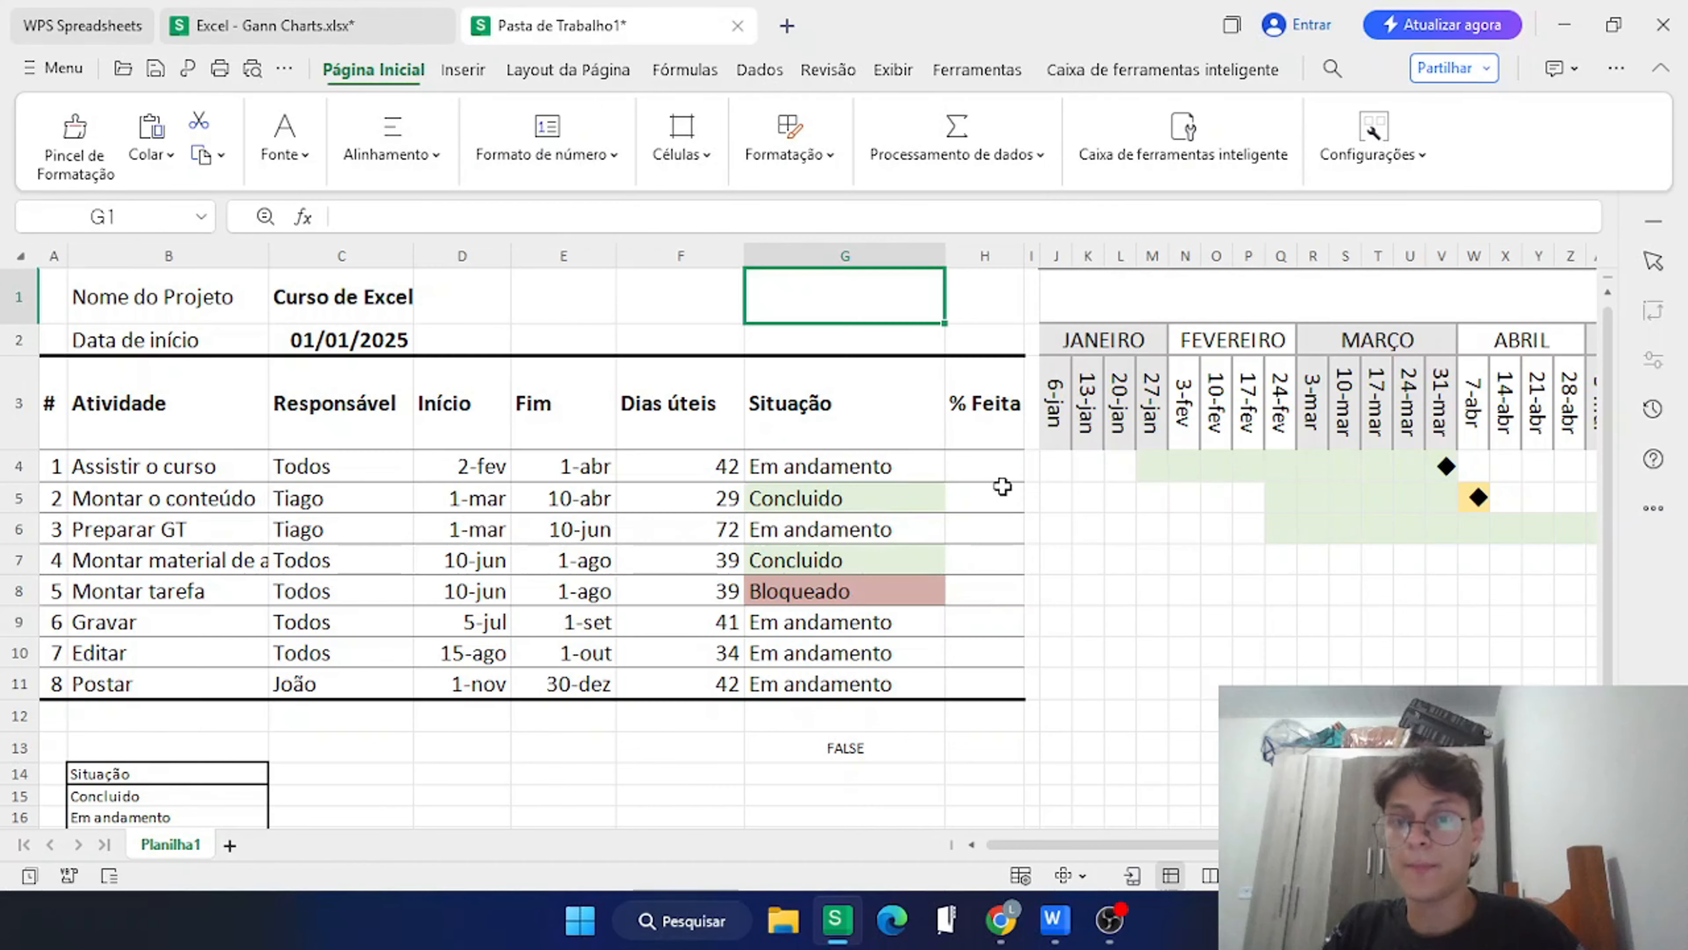
Set the % Feita of the first activity, in H4, to 40%.
scroll(1131, 592, right, 6)
scroll(1132, 594, left, 5)
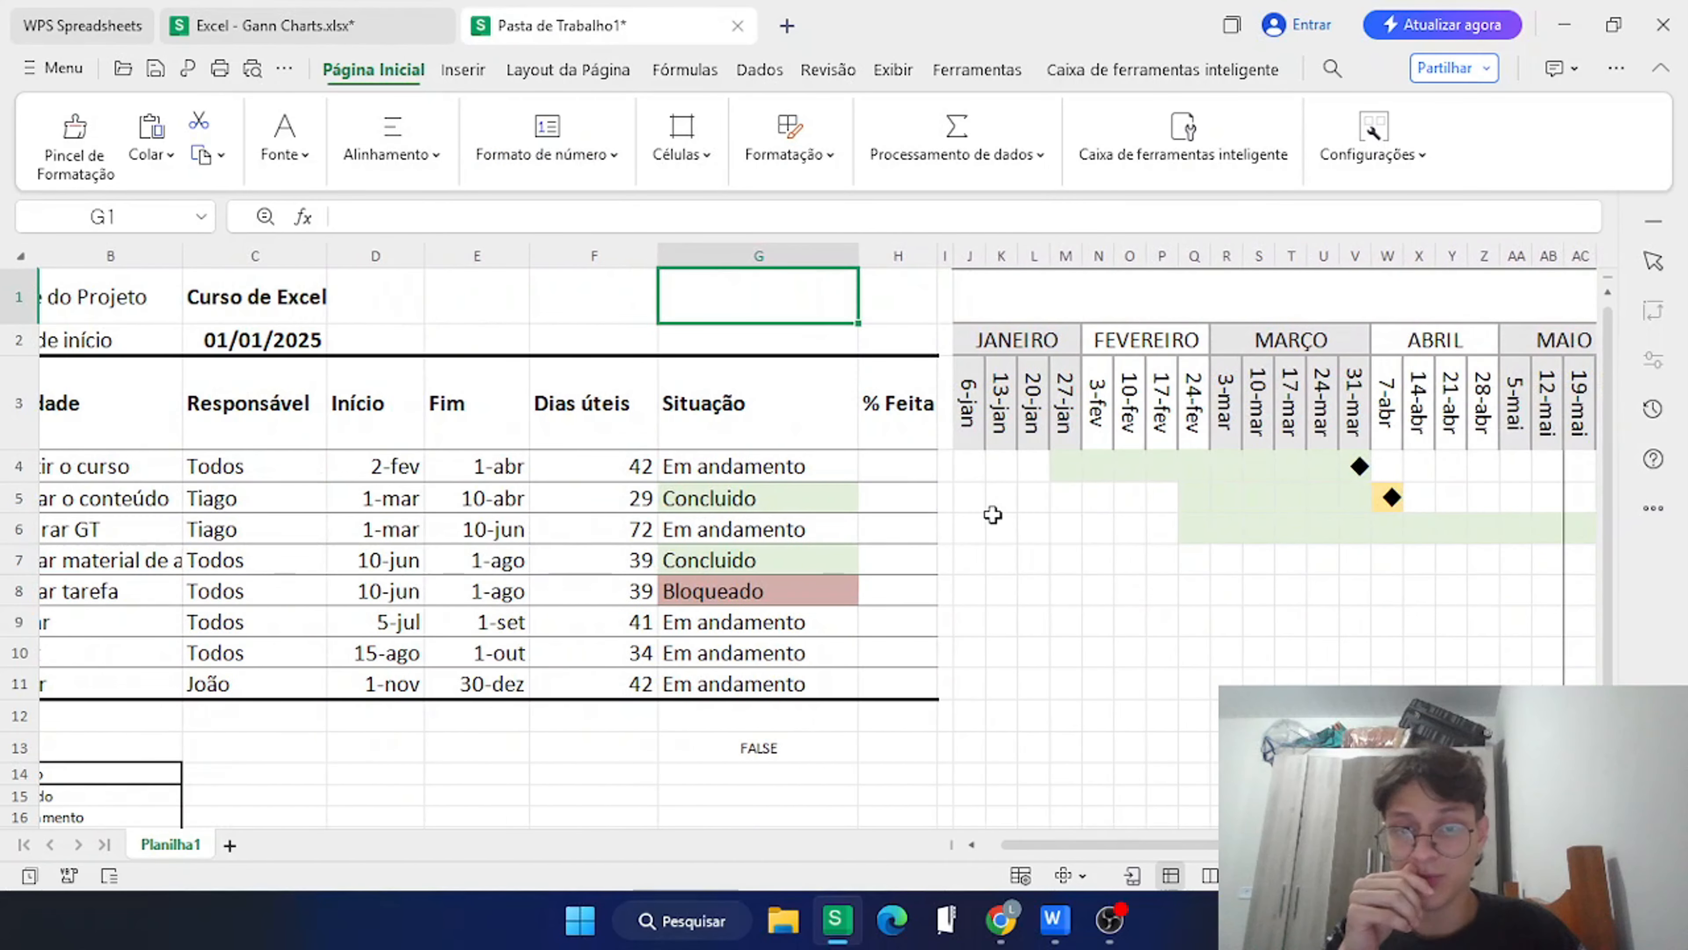
click(903, 468)
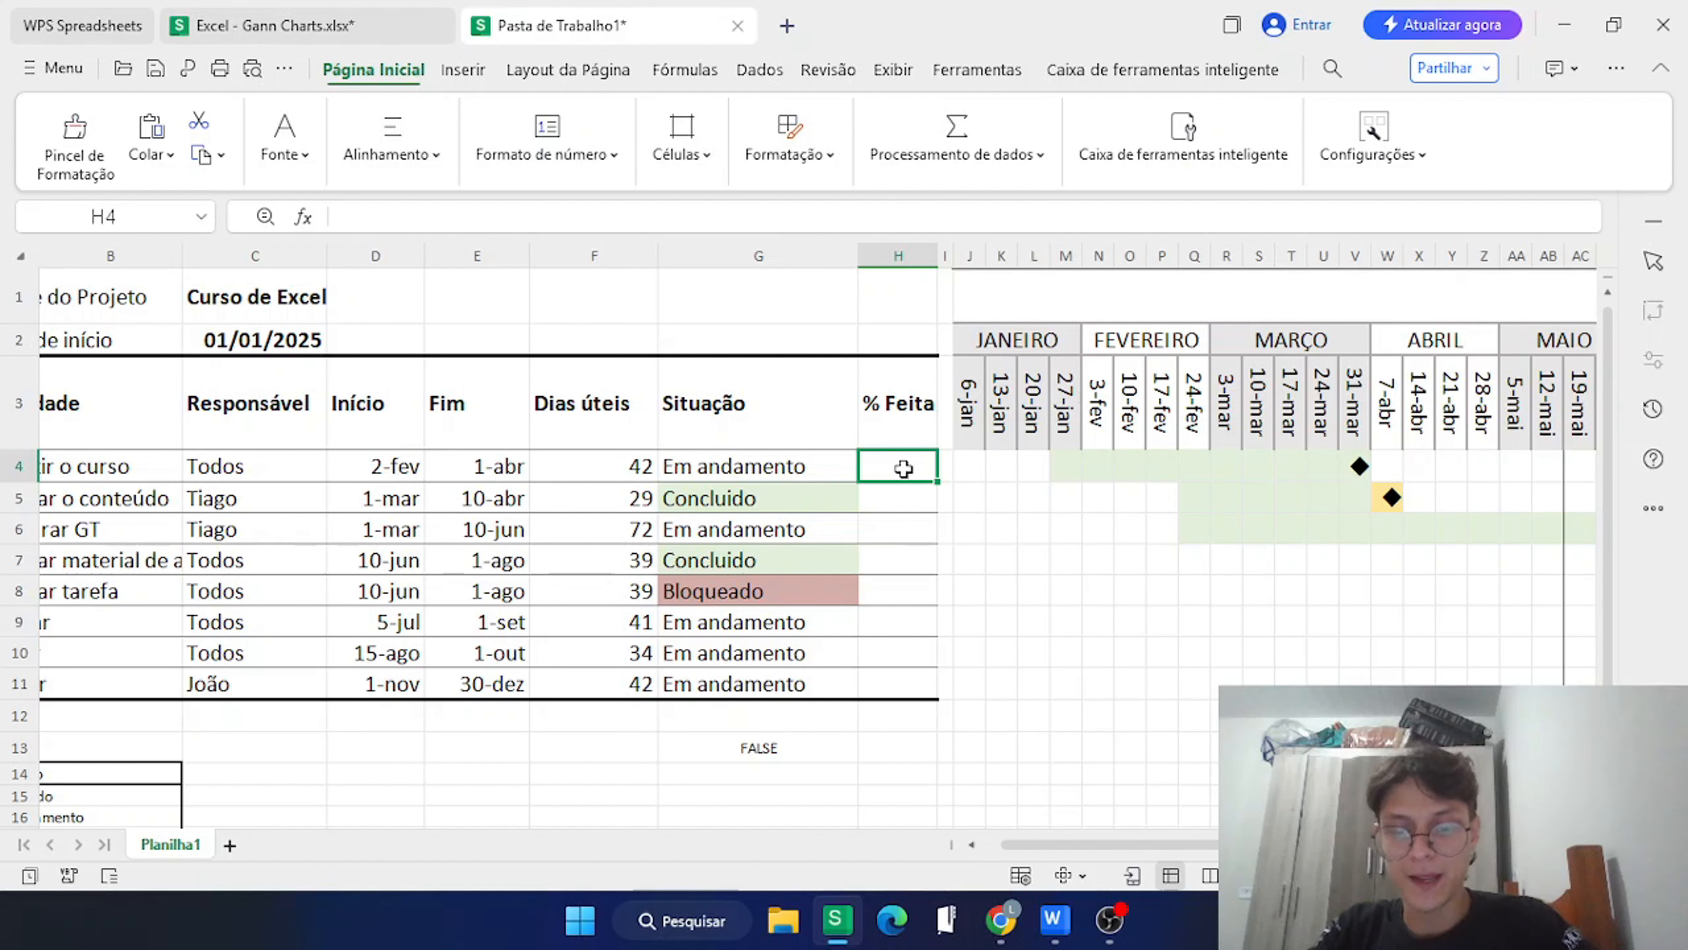
text(40%%)
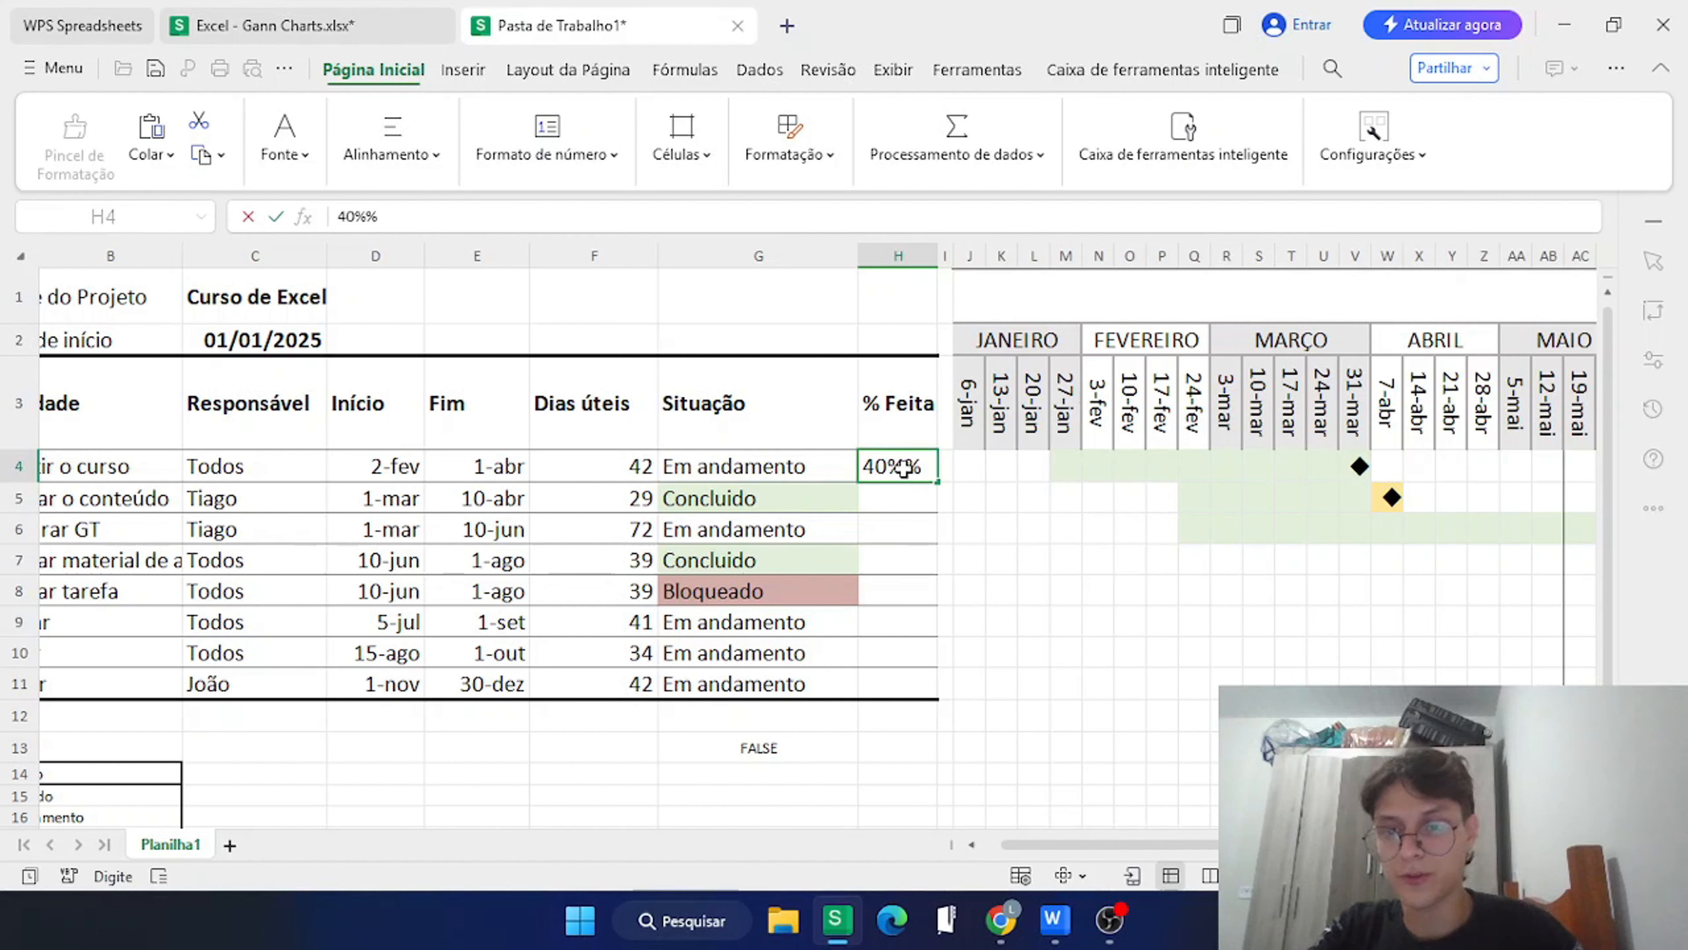
key(Return)
double_click(909, 468)
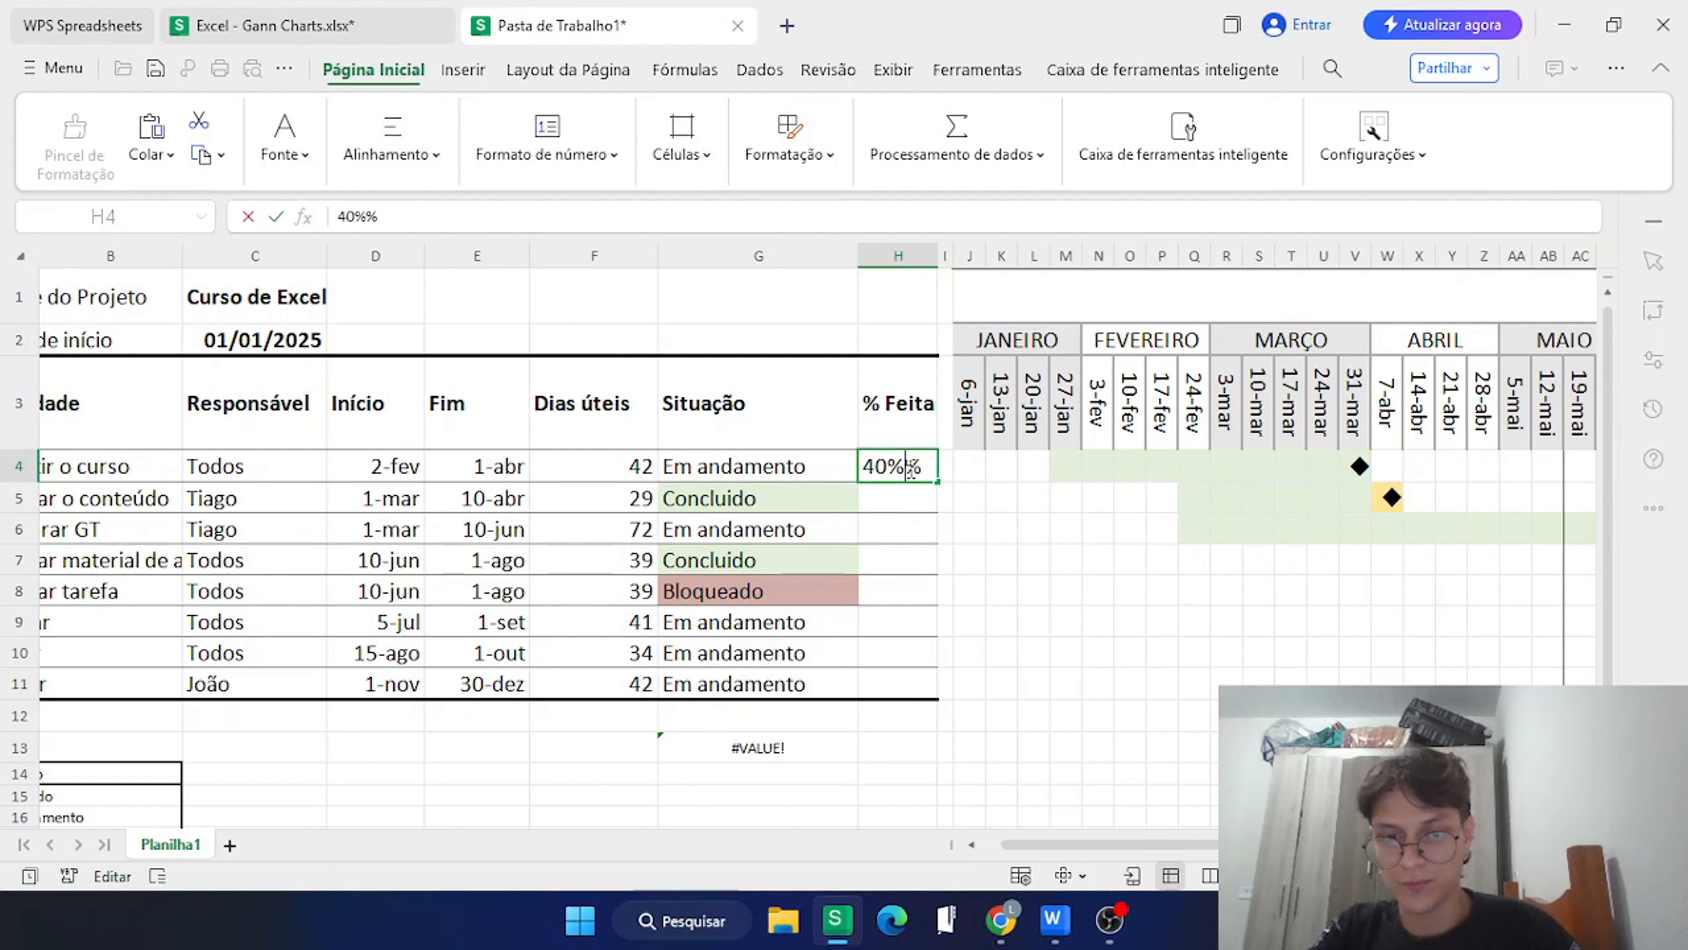
key(Return)
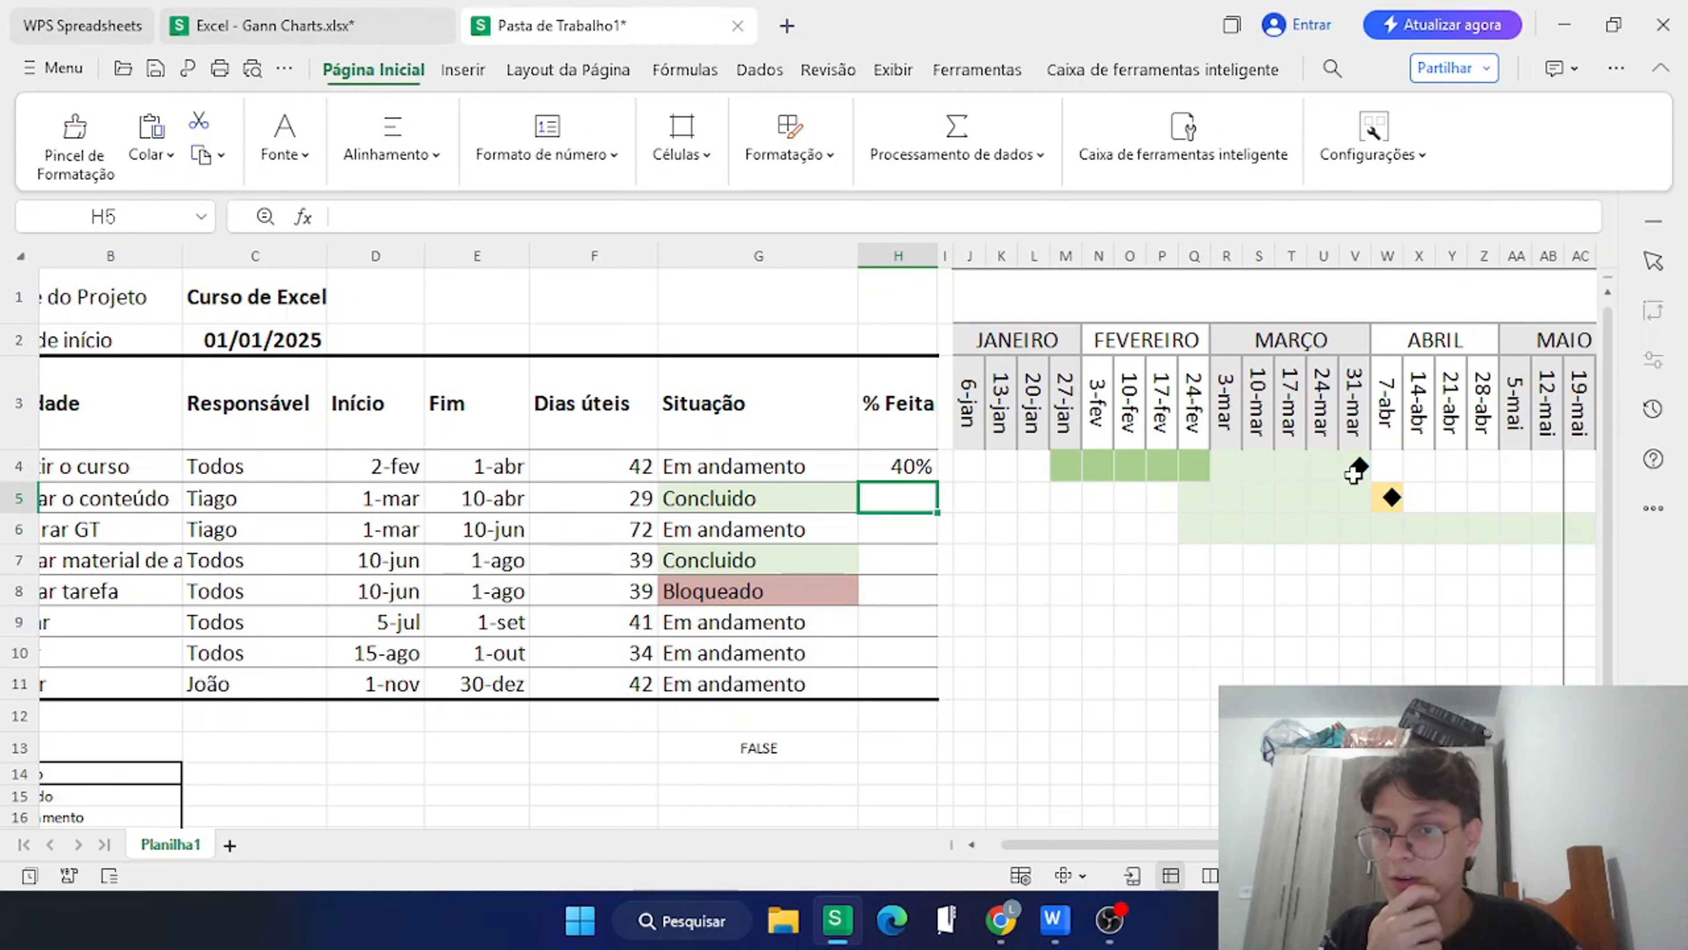
Set the second activity's Situação in G5 to Em andamento and its % Feita in H5 to 20%.
scroll(1253, 493, right, 2)
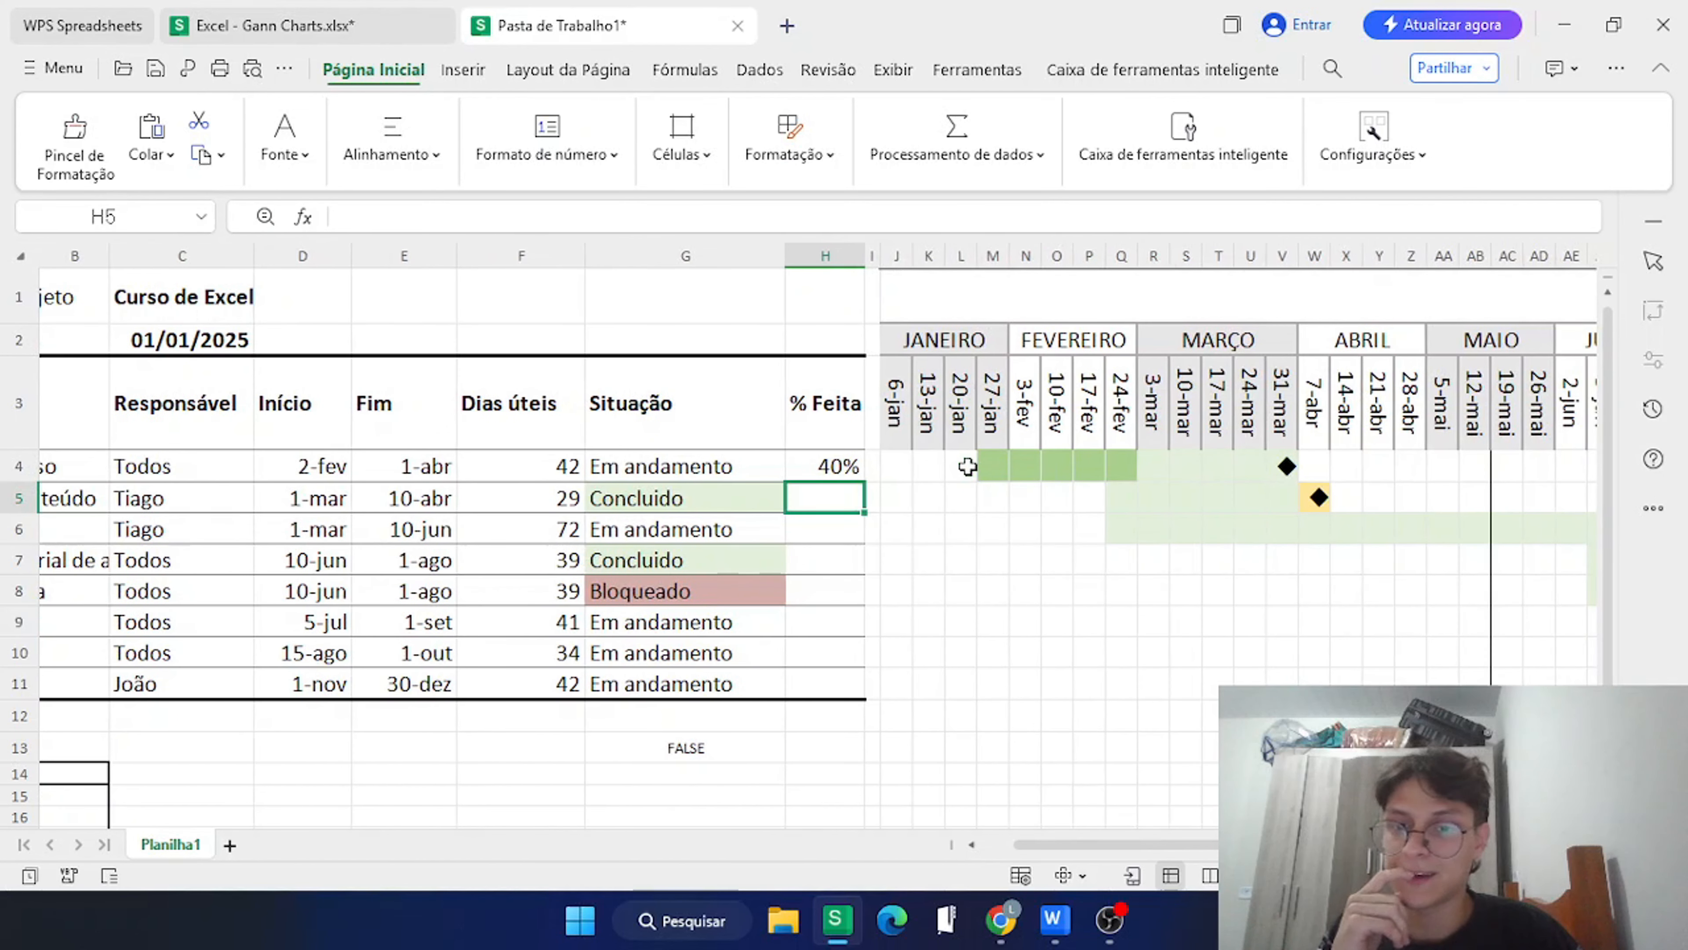
scroll(1014, 466, down, 1)
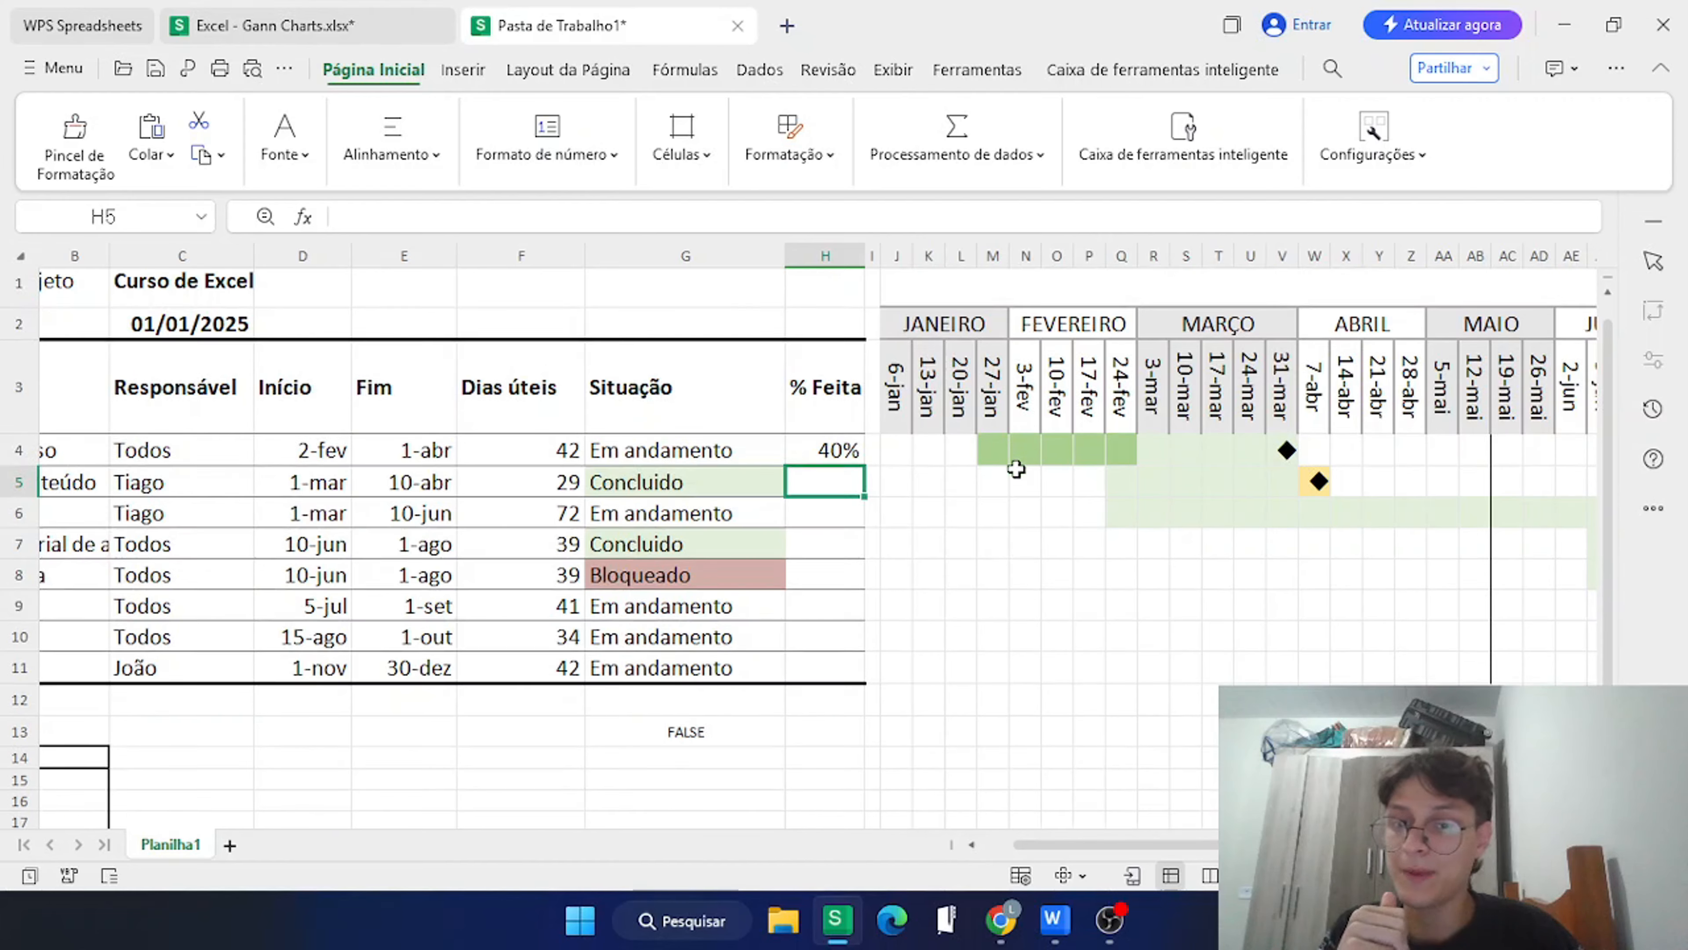
click(688, 496)
click(795, 497)
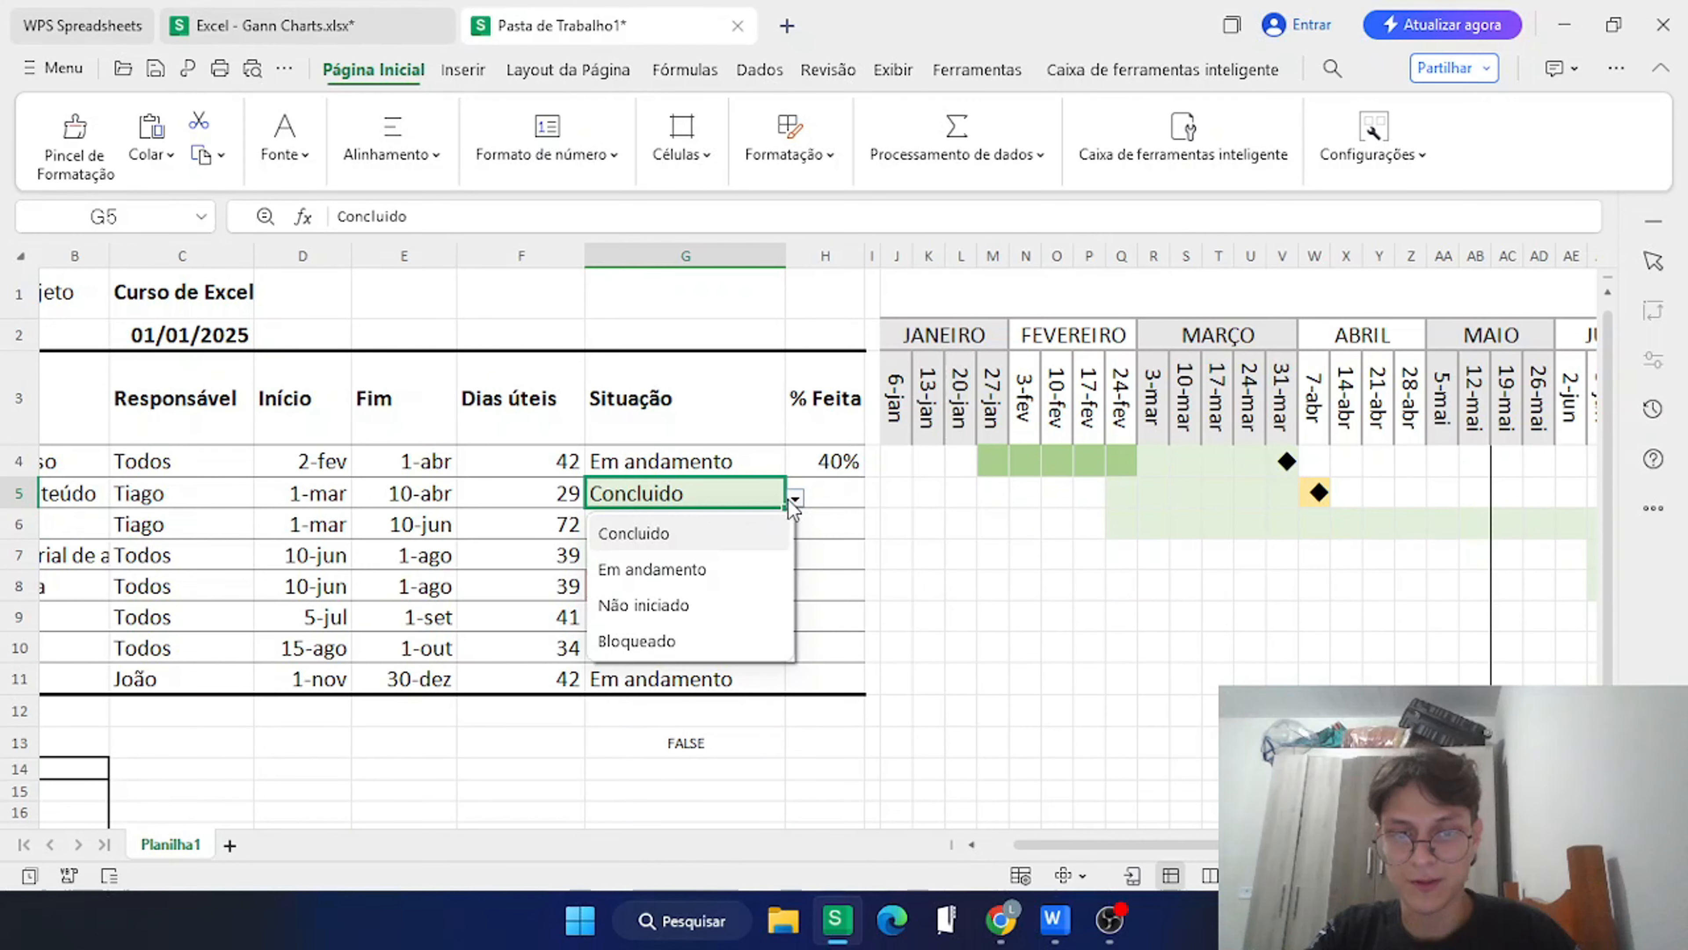
click(691, 572)
click(839, 491)
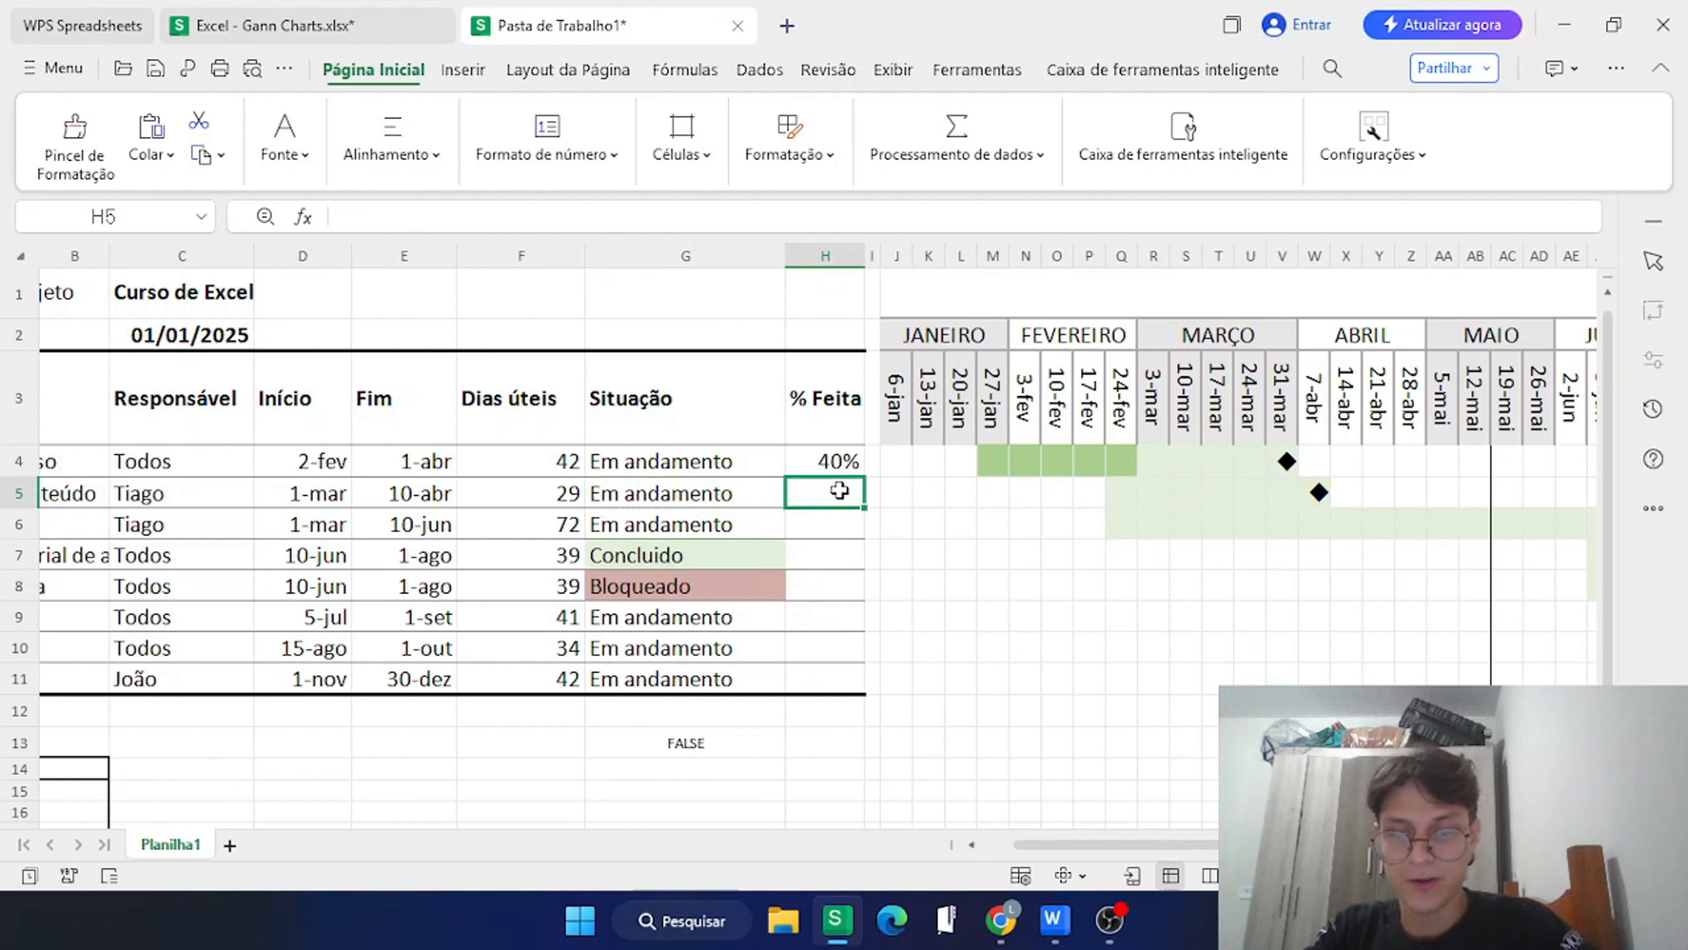
text(20)
key(Return)
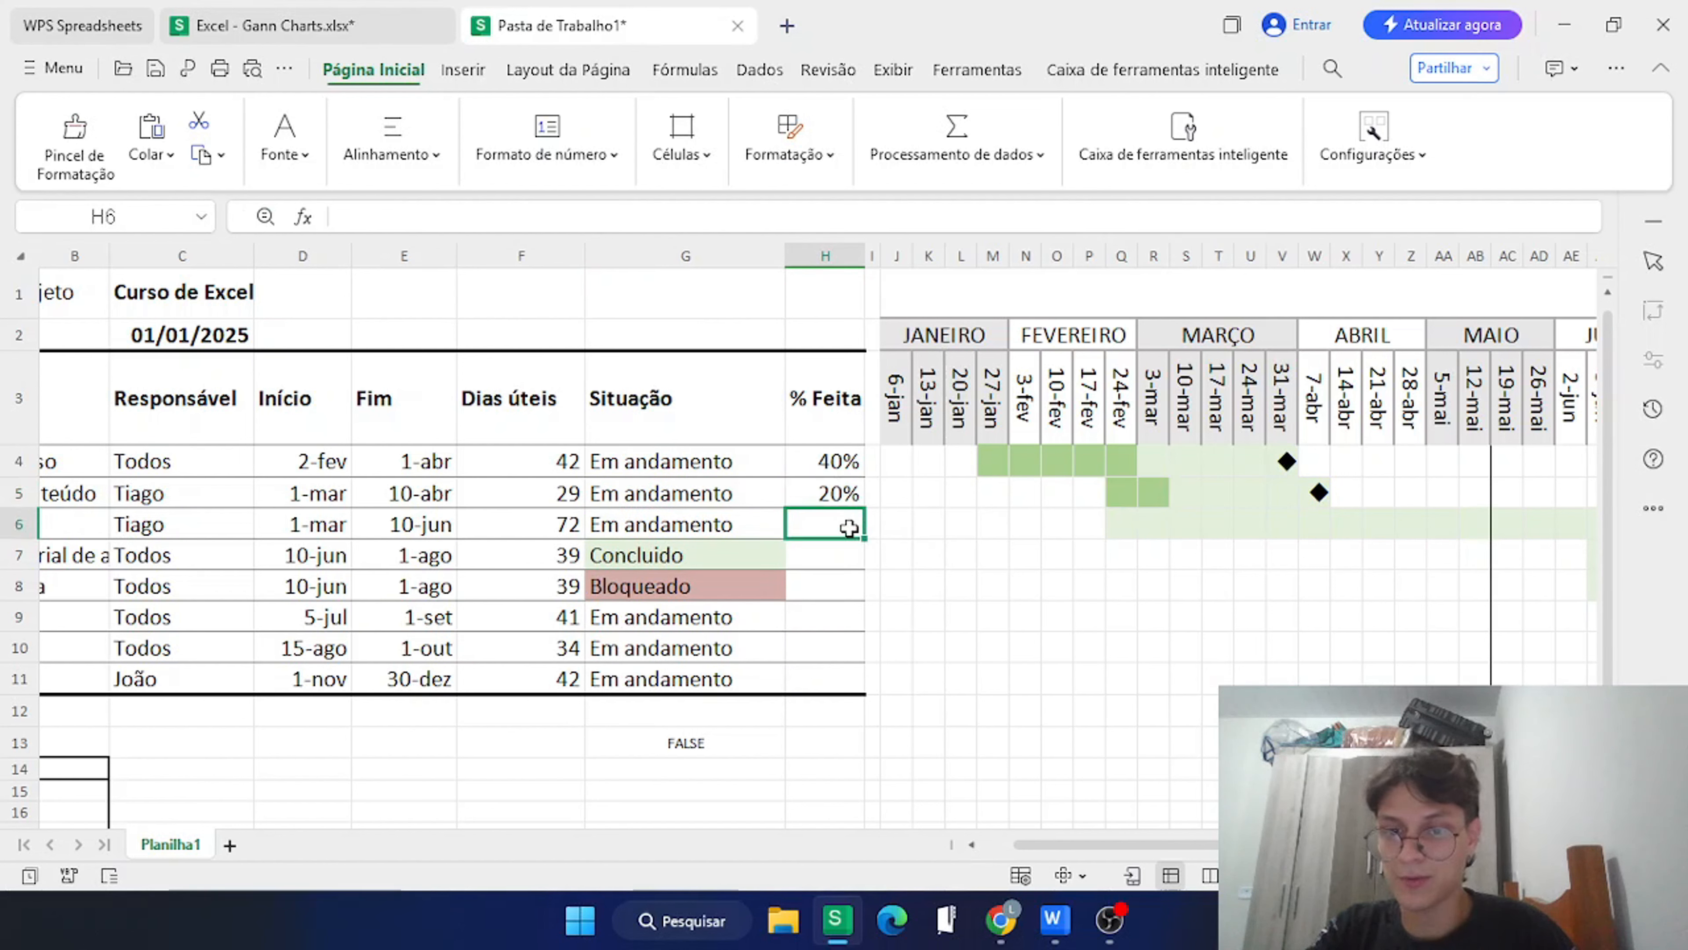
Set the third activity's % Feita in H6 to 50%.
text(50)
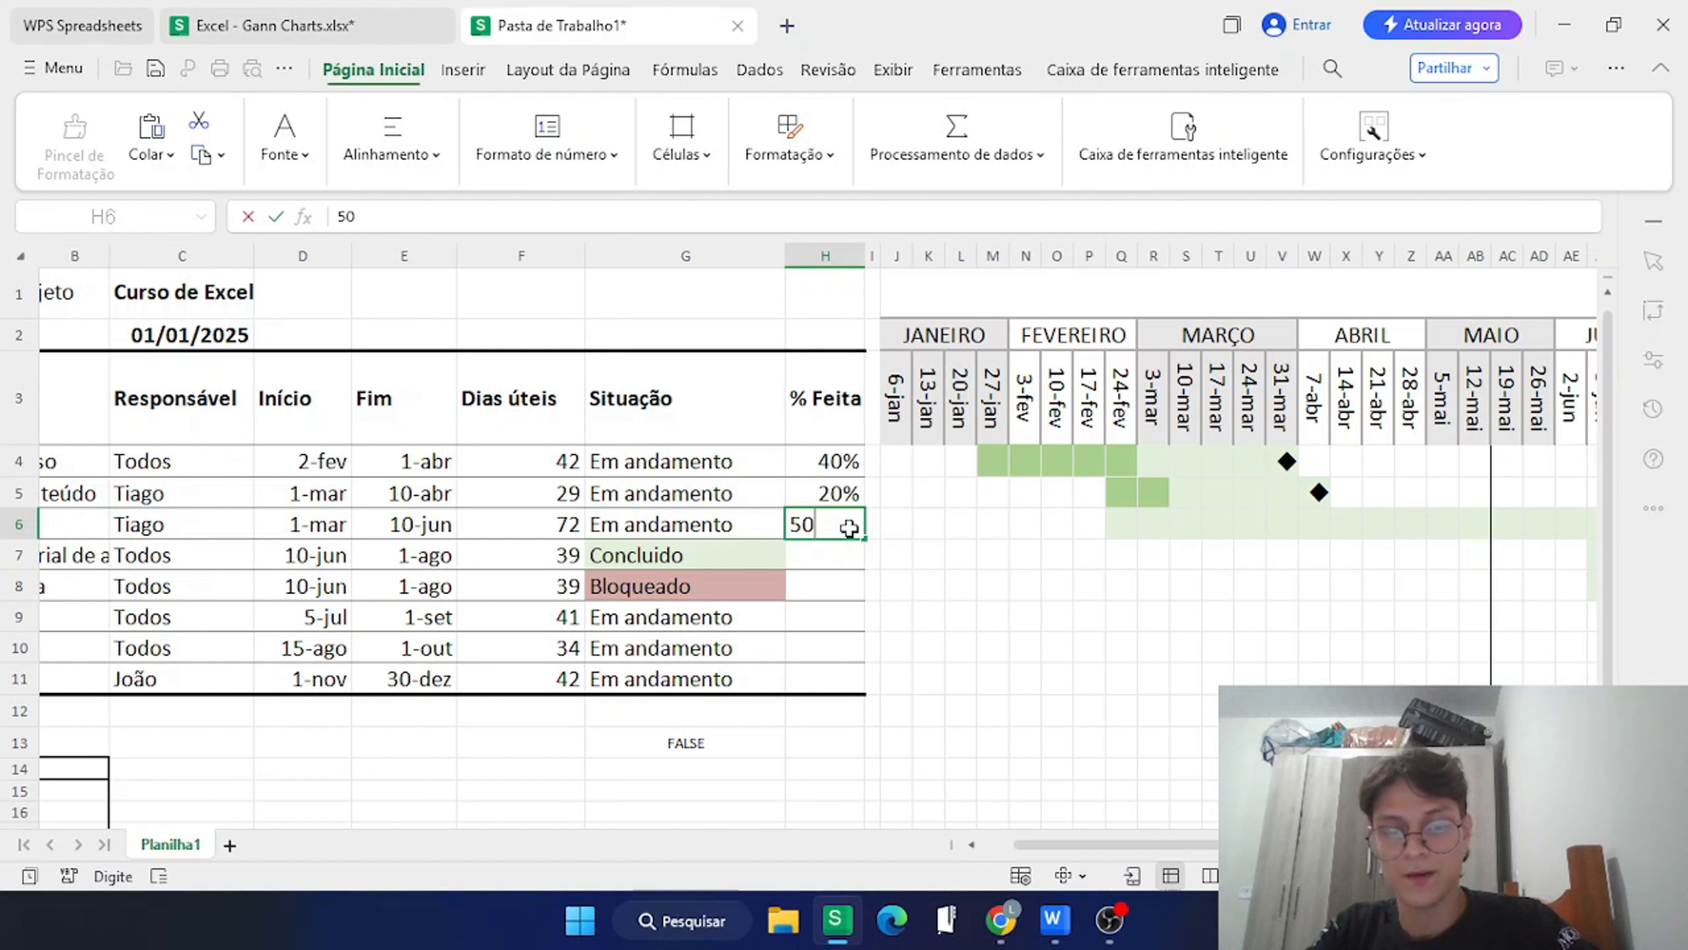
key(Return)
scroll(849, 526, right, 2)
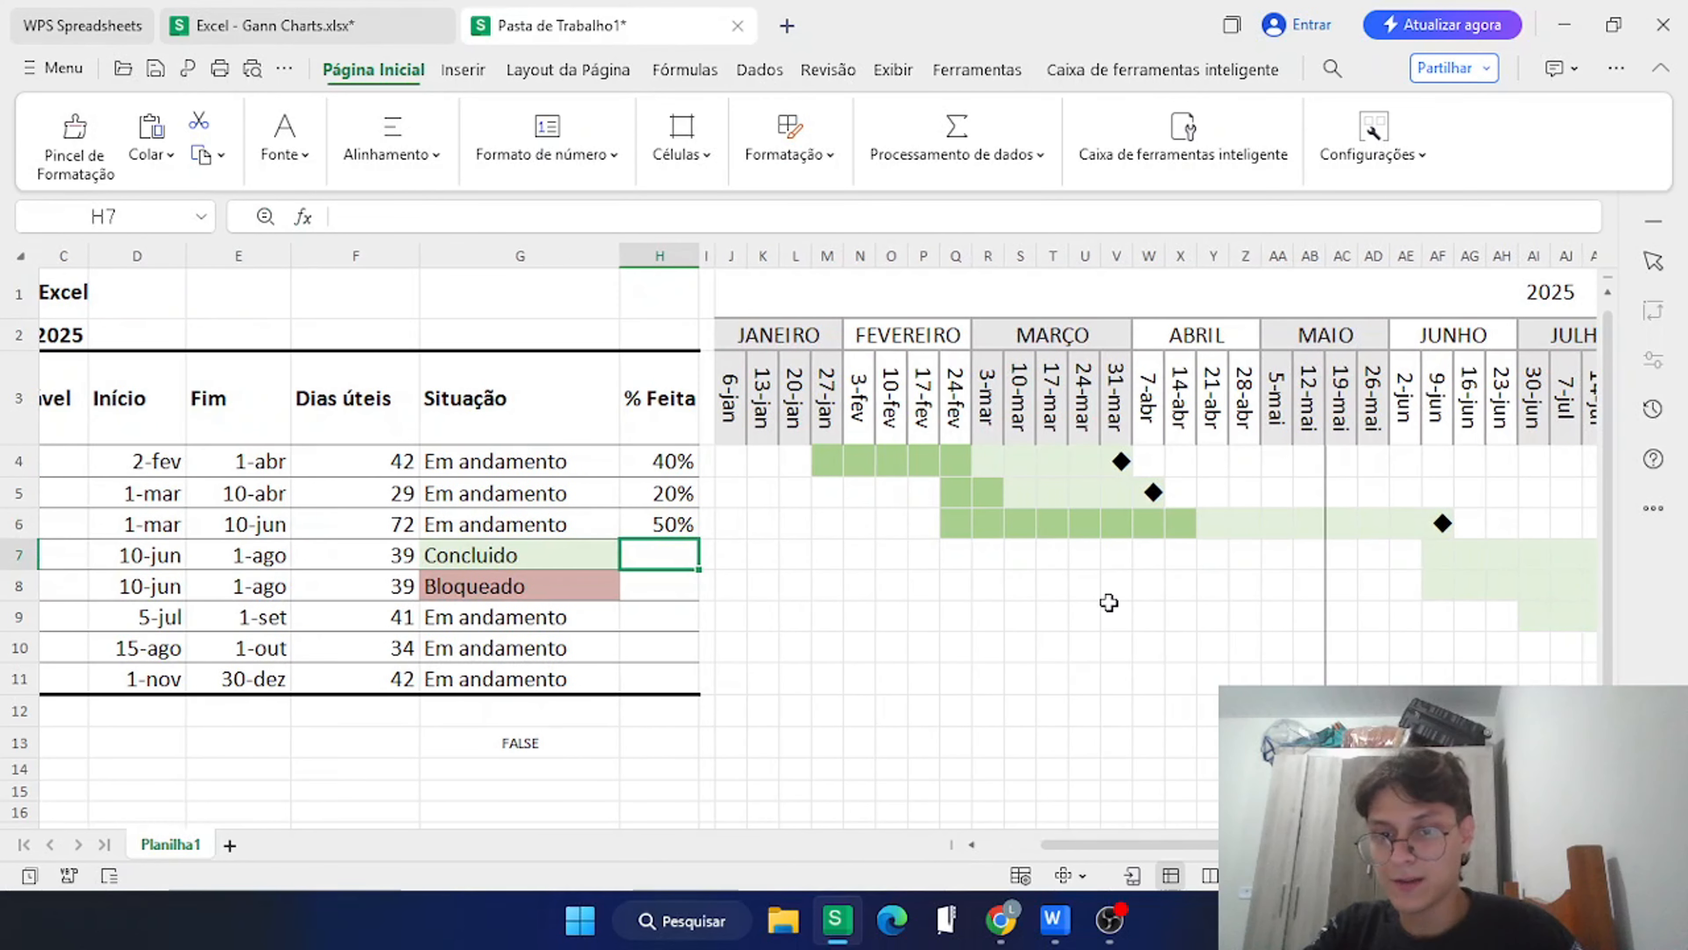
scroll(1073, 589, right, 1)
scroll(852, 581, left, 2)
scroll(1063, 667, right, 3)
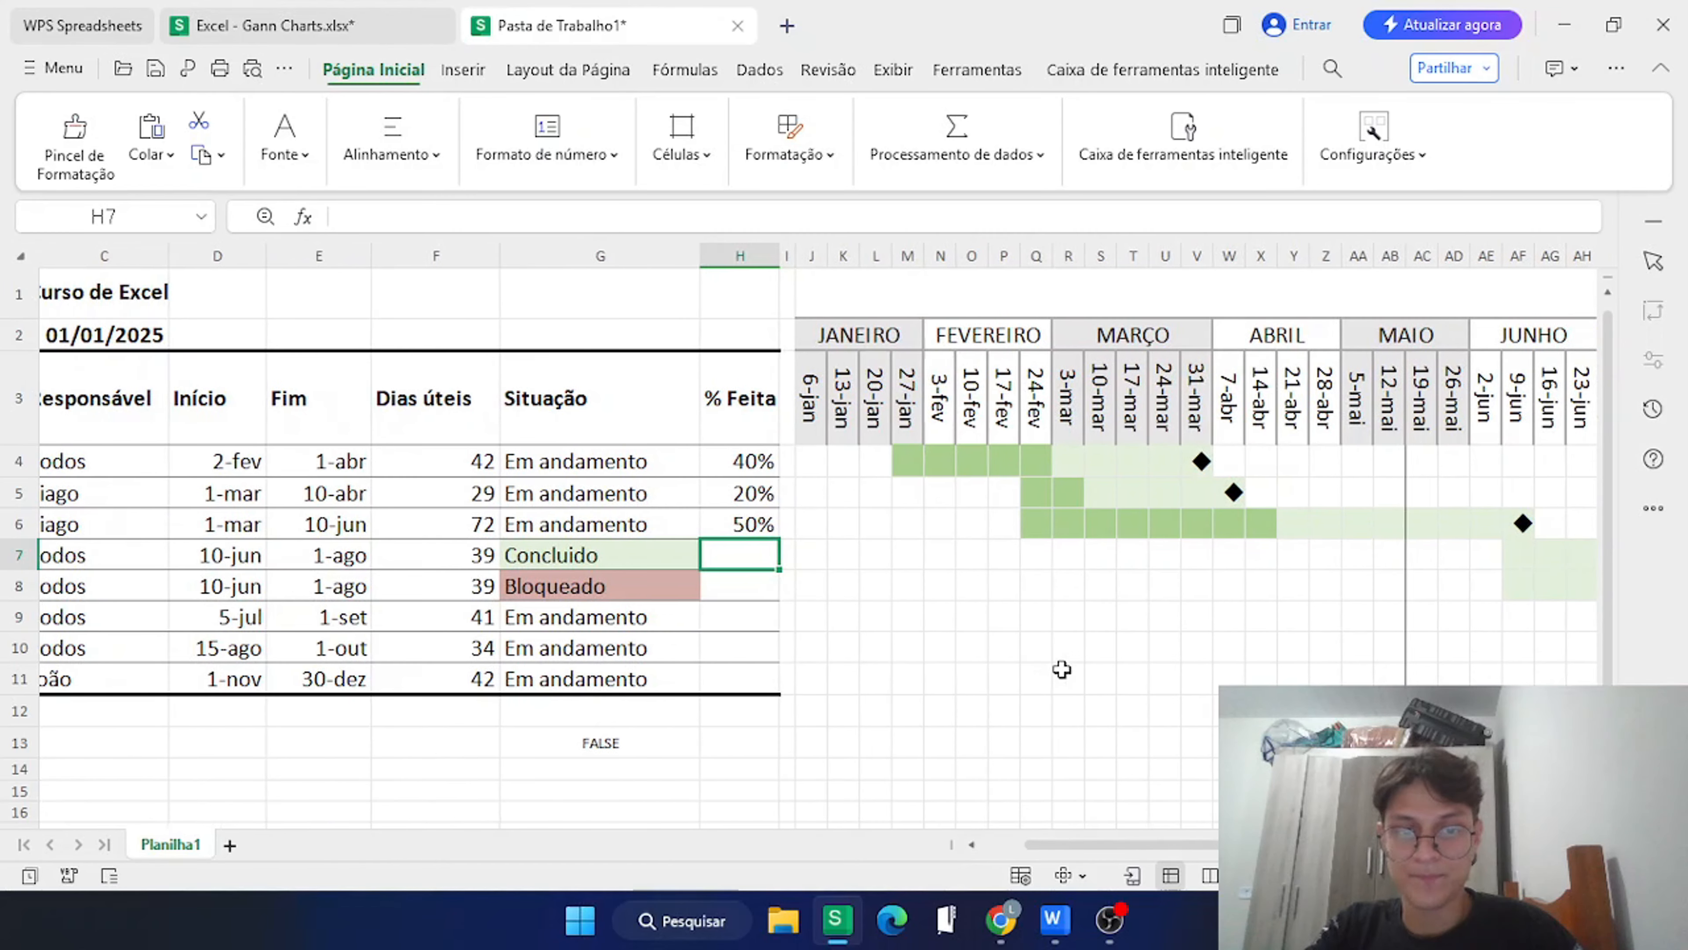
Set the fourth activity's % Feita in H7 to 100%.
text(100)
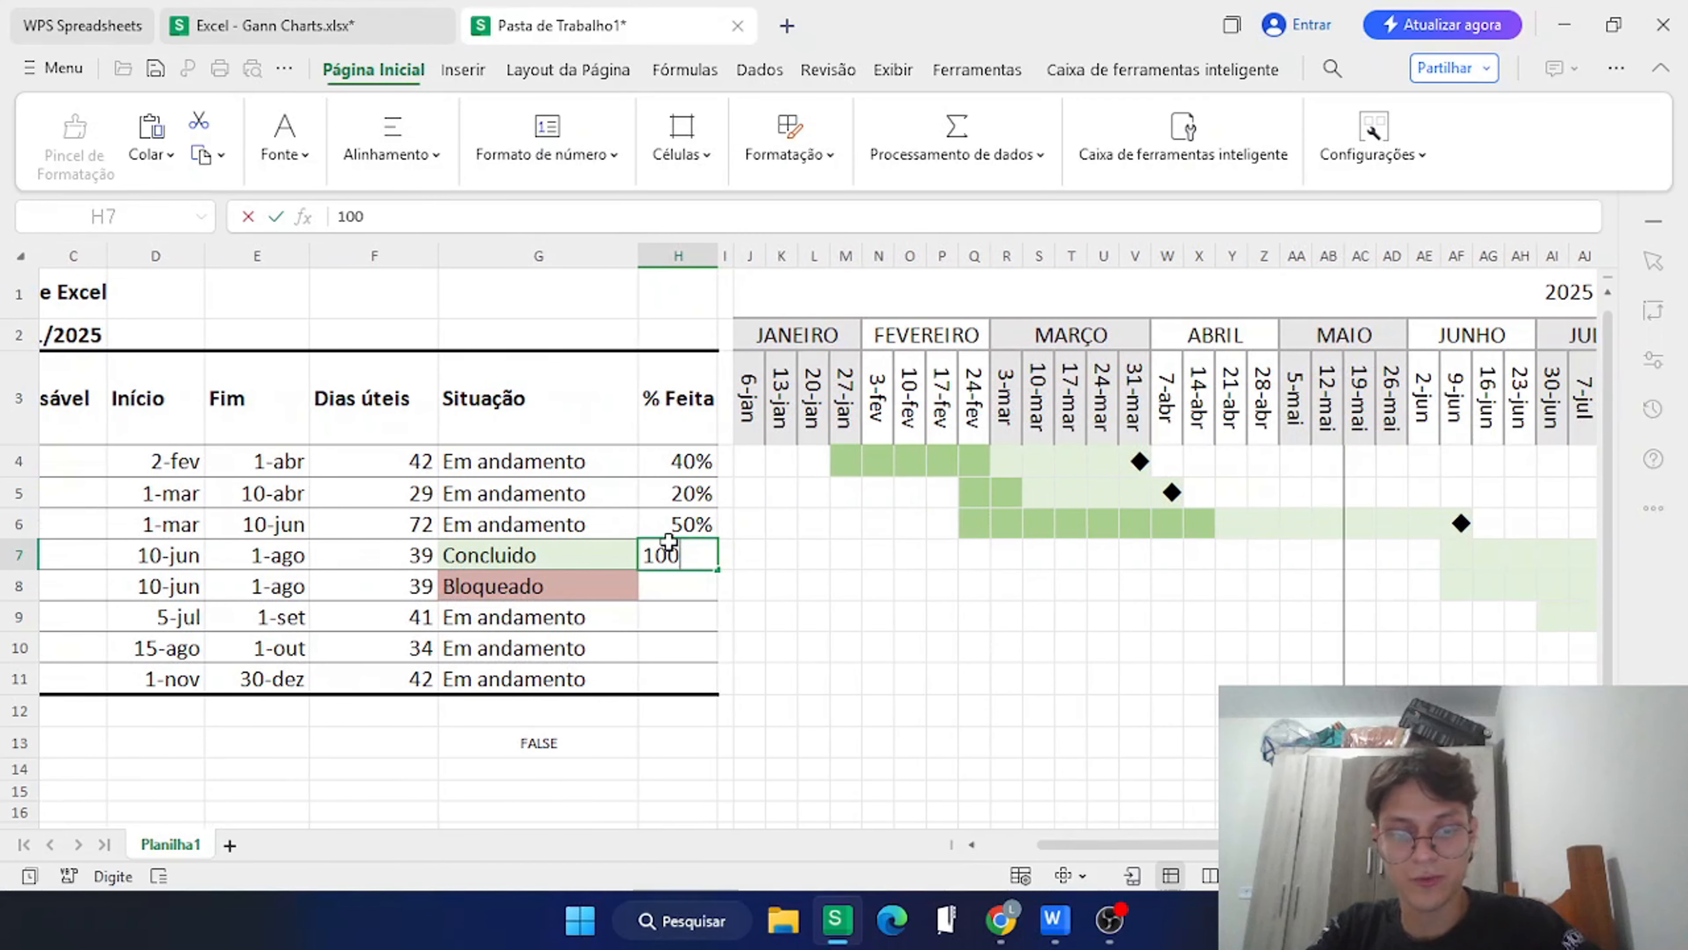
key(Return)
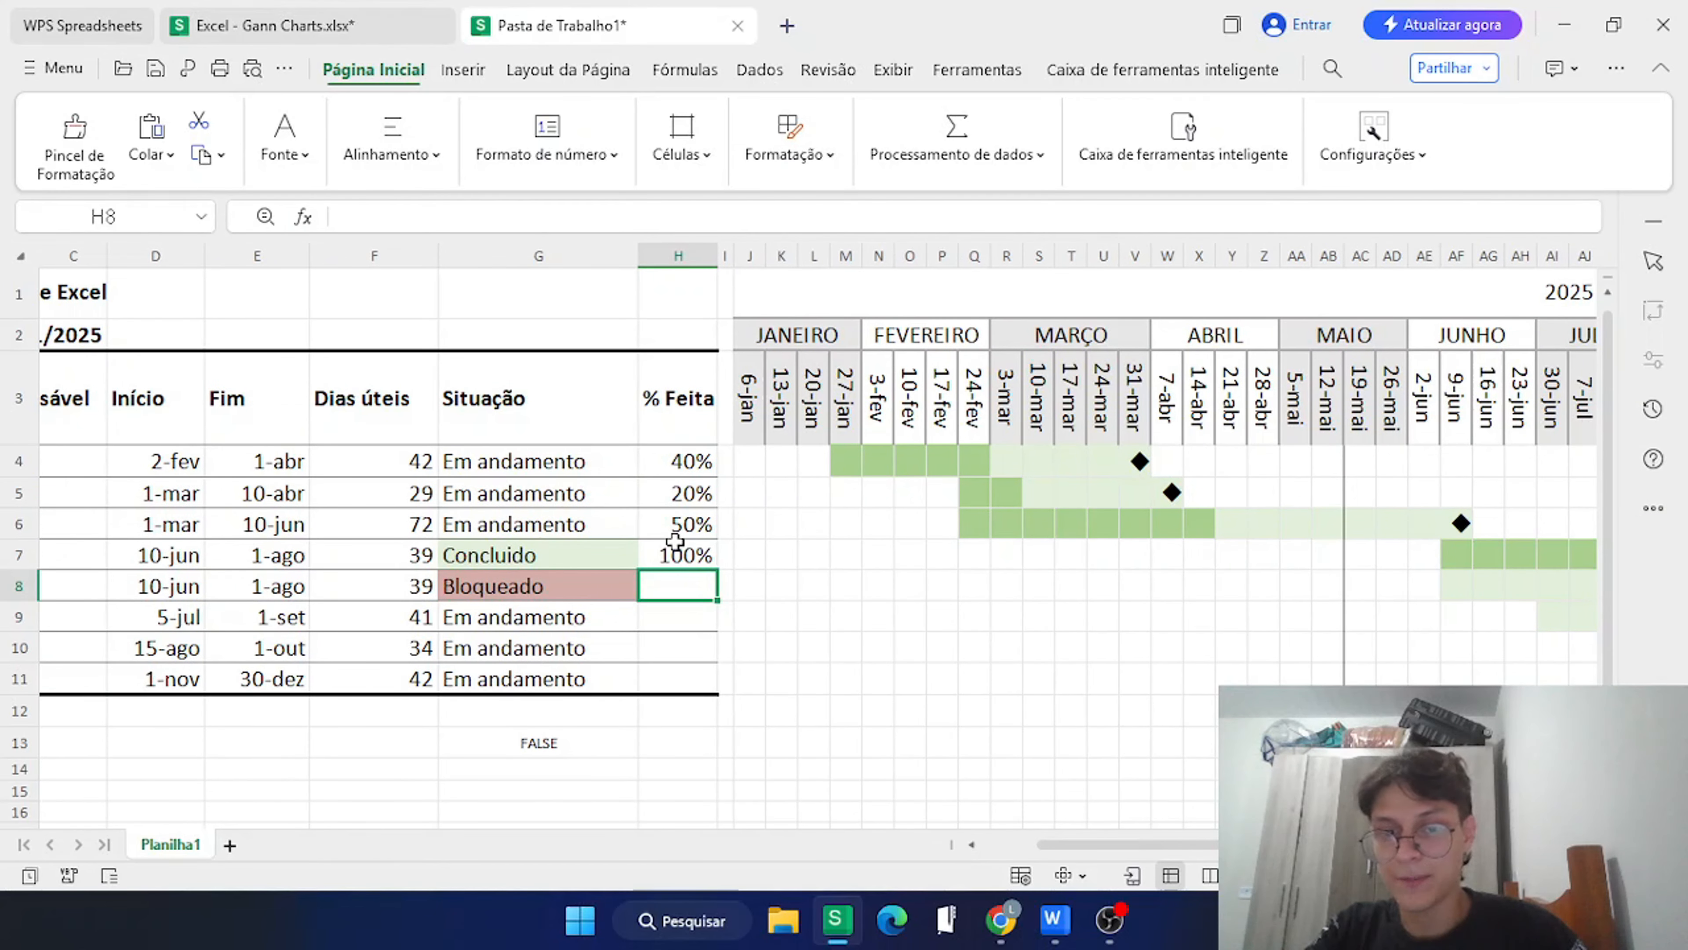
scroll(1082, 709, right, 3)
scroll(1082, 709, left, 2)
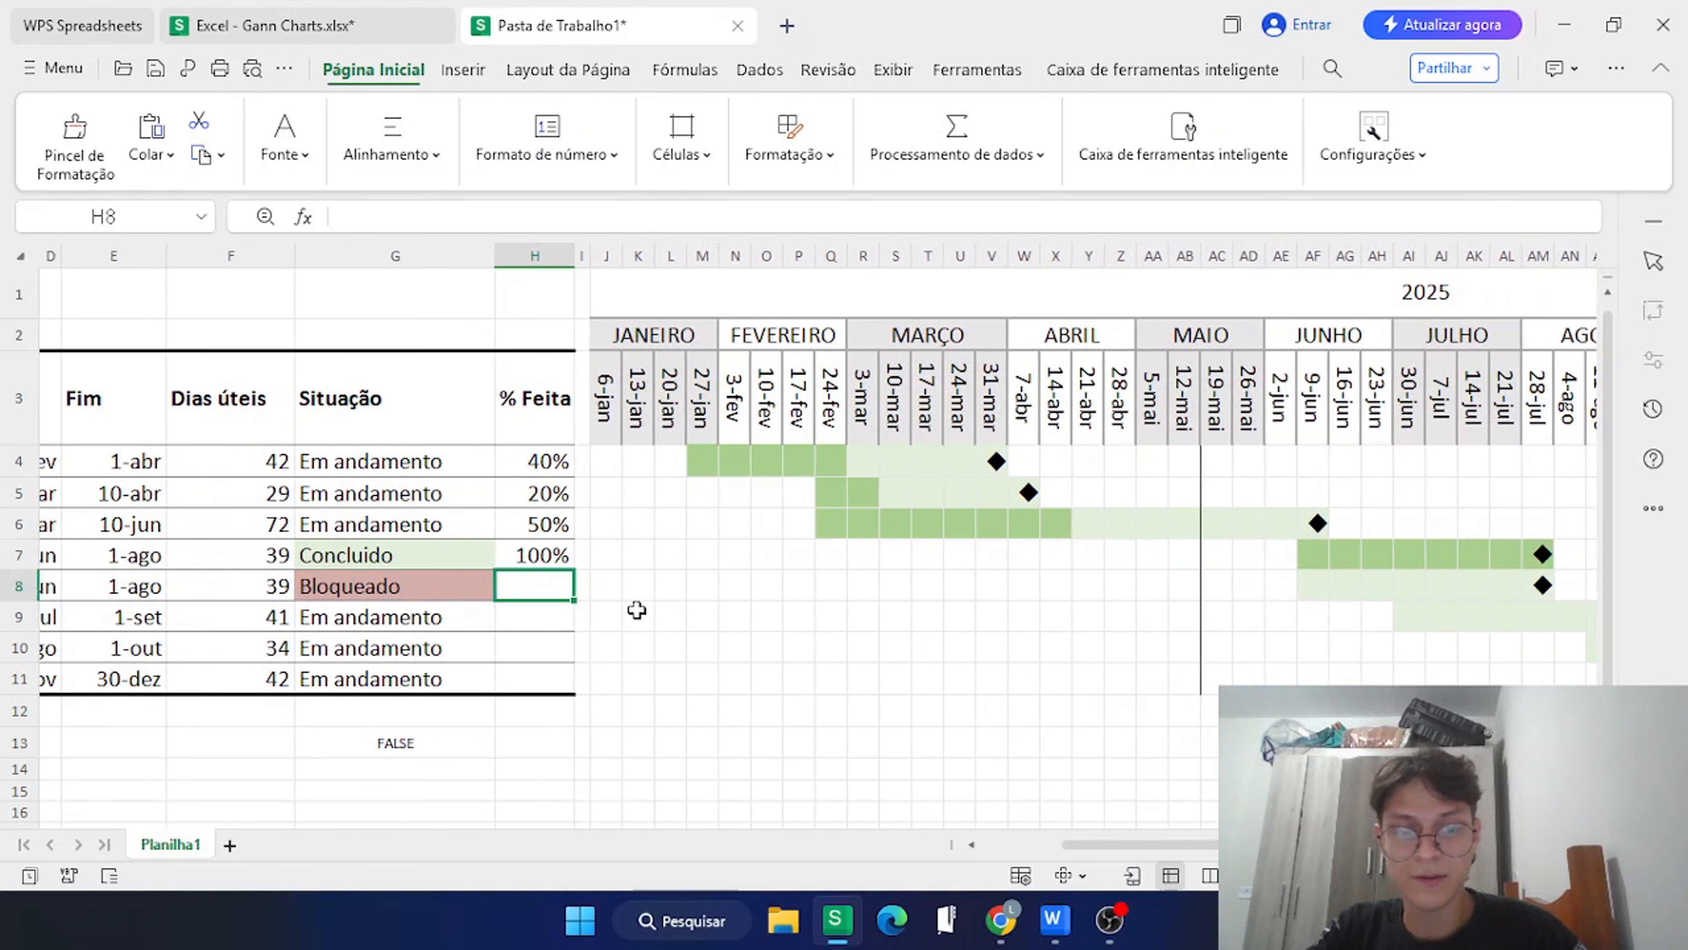
Set the % Feita of the last four activities, in H8 to H11, to 10%, 0%, 25% and 80%.
text(10%)
key(Return)
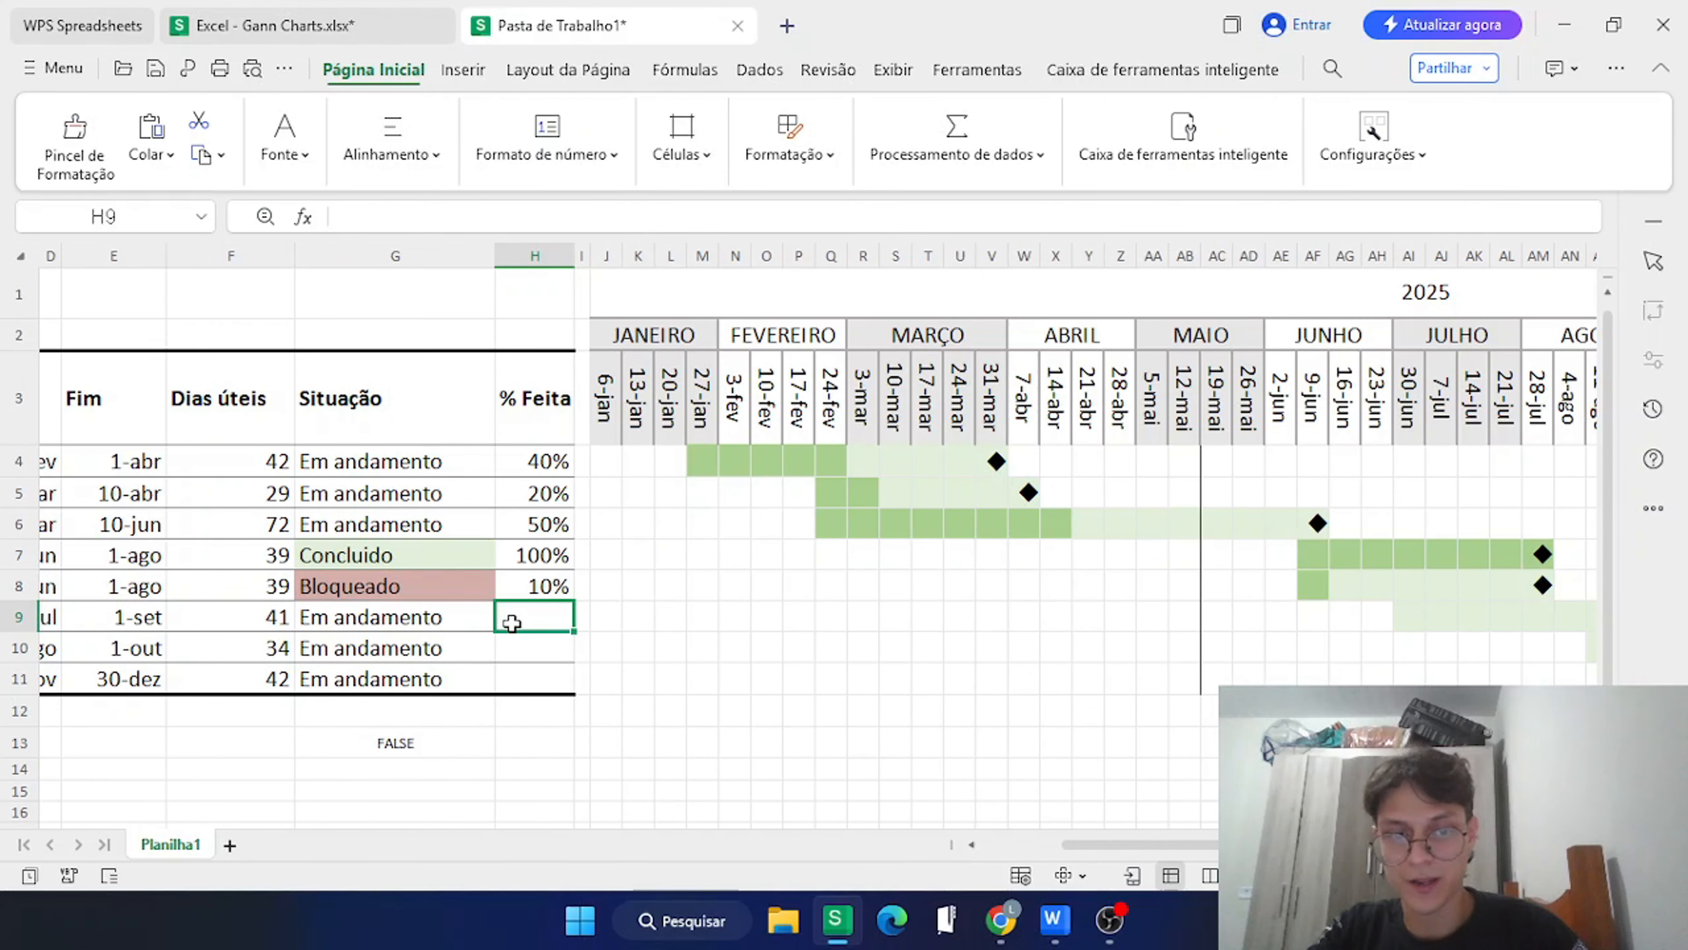
text(0)
key(Return)
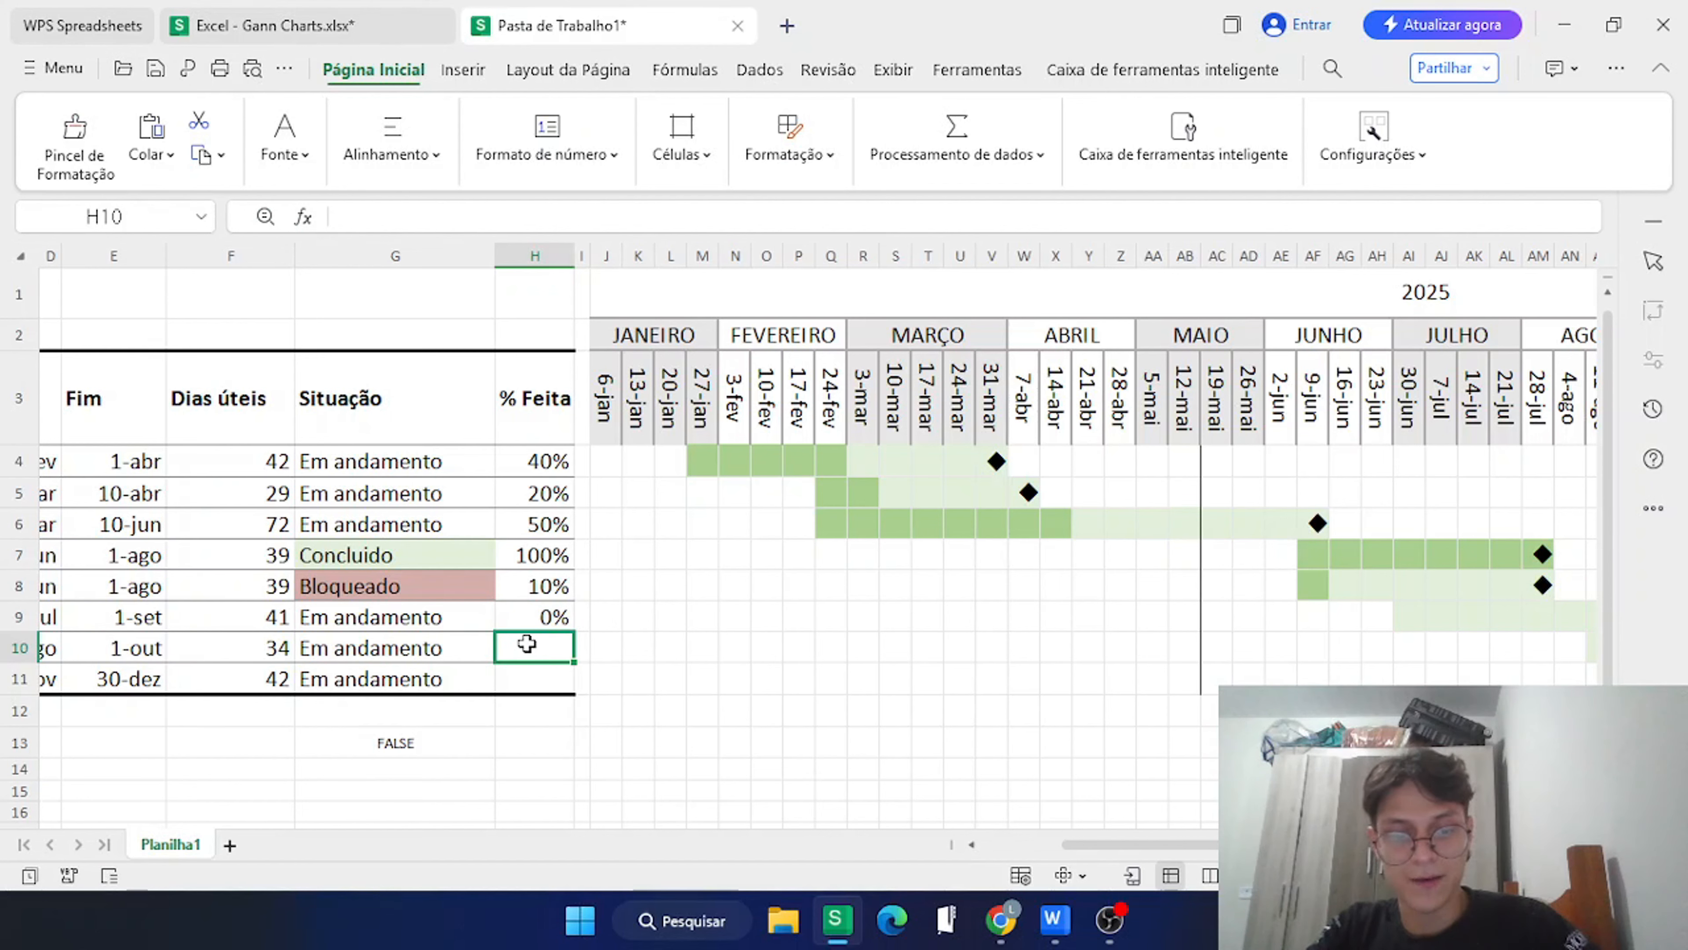
text(25)
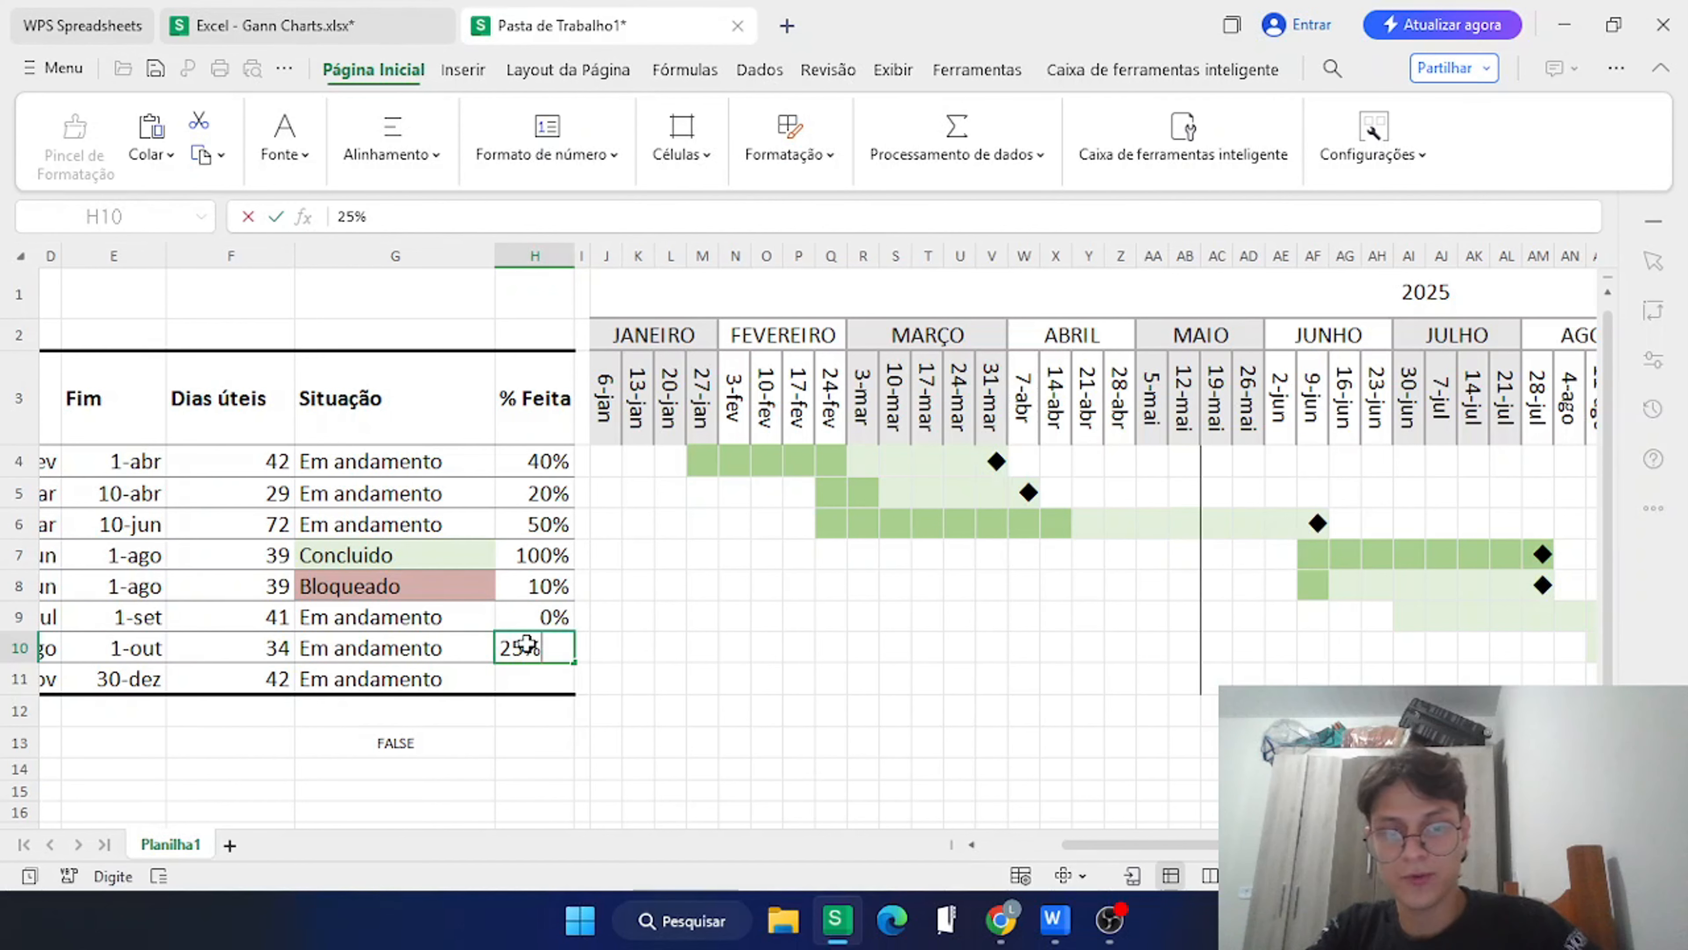
key(Return)
scroll(935, 641, right, 5)
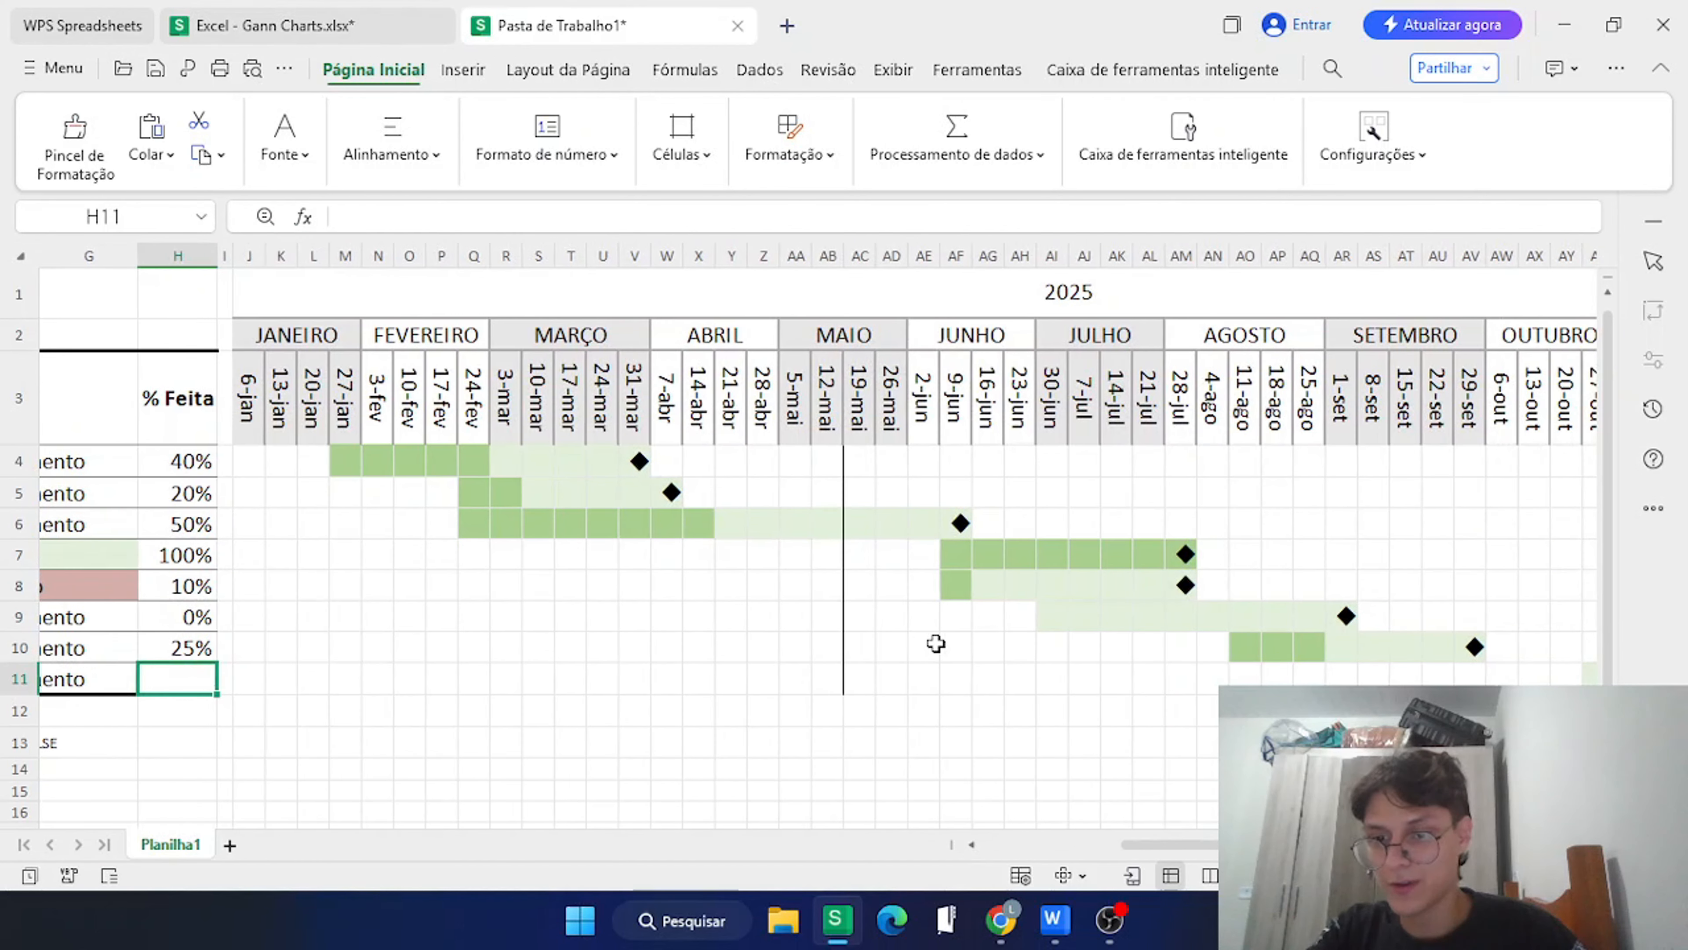
scroll(935, 641, left, 3)
text(80)
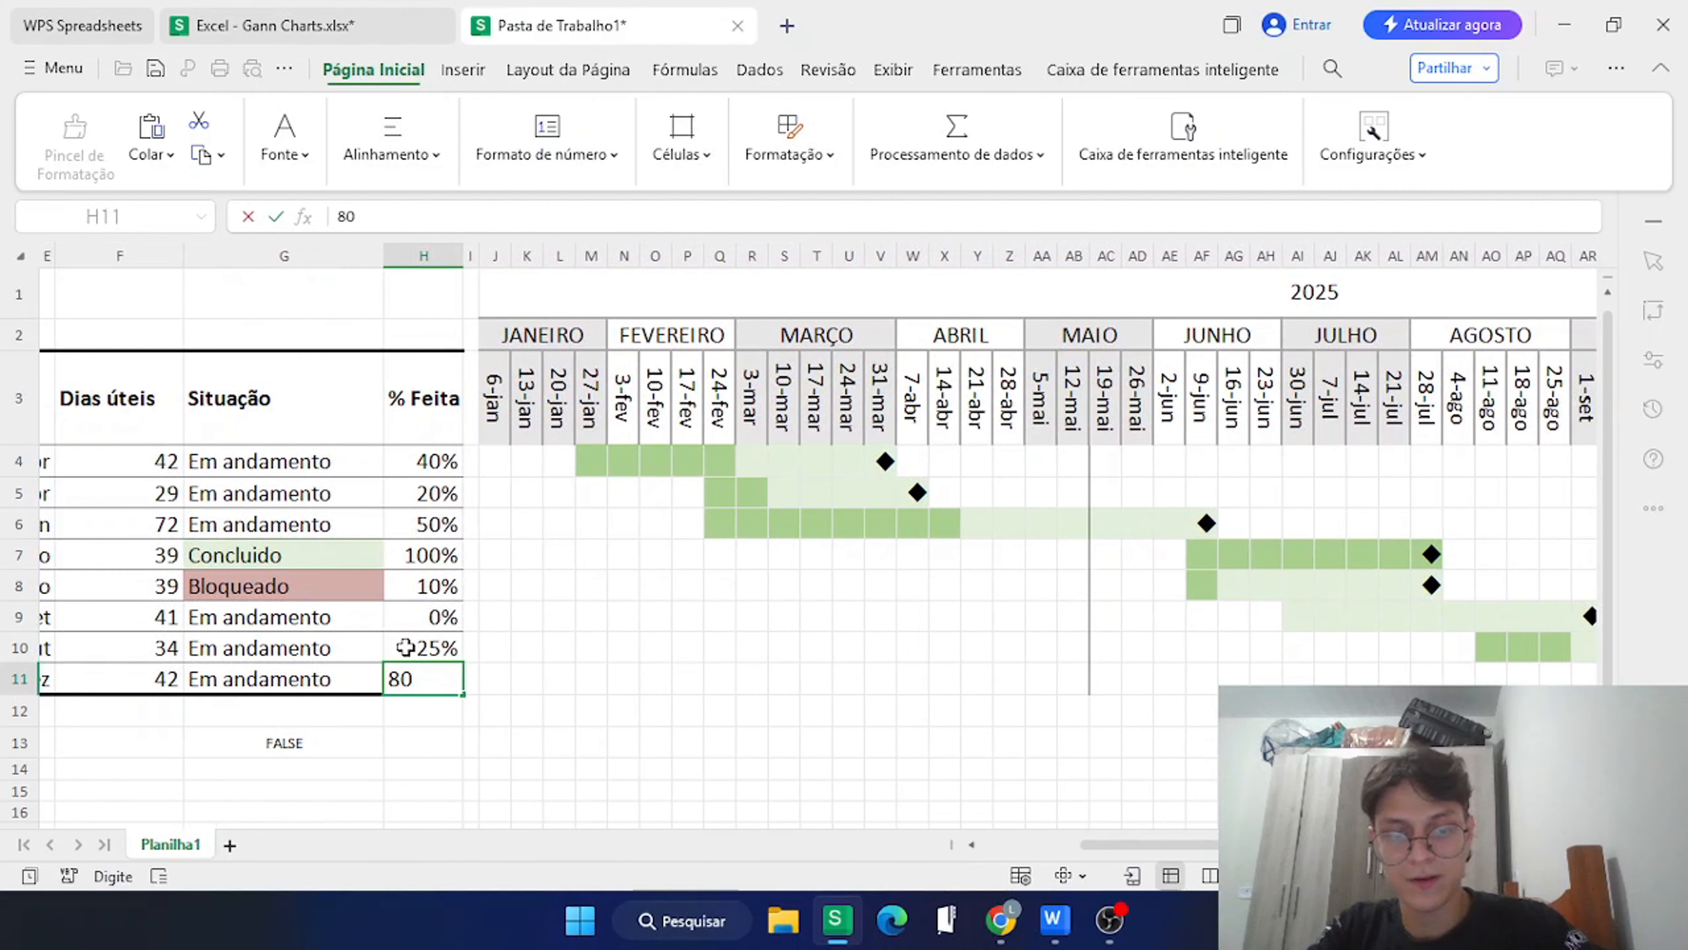
key(Return)
scroll(621, 645, right, 6)
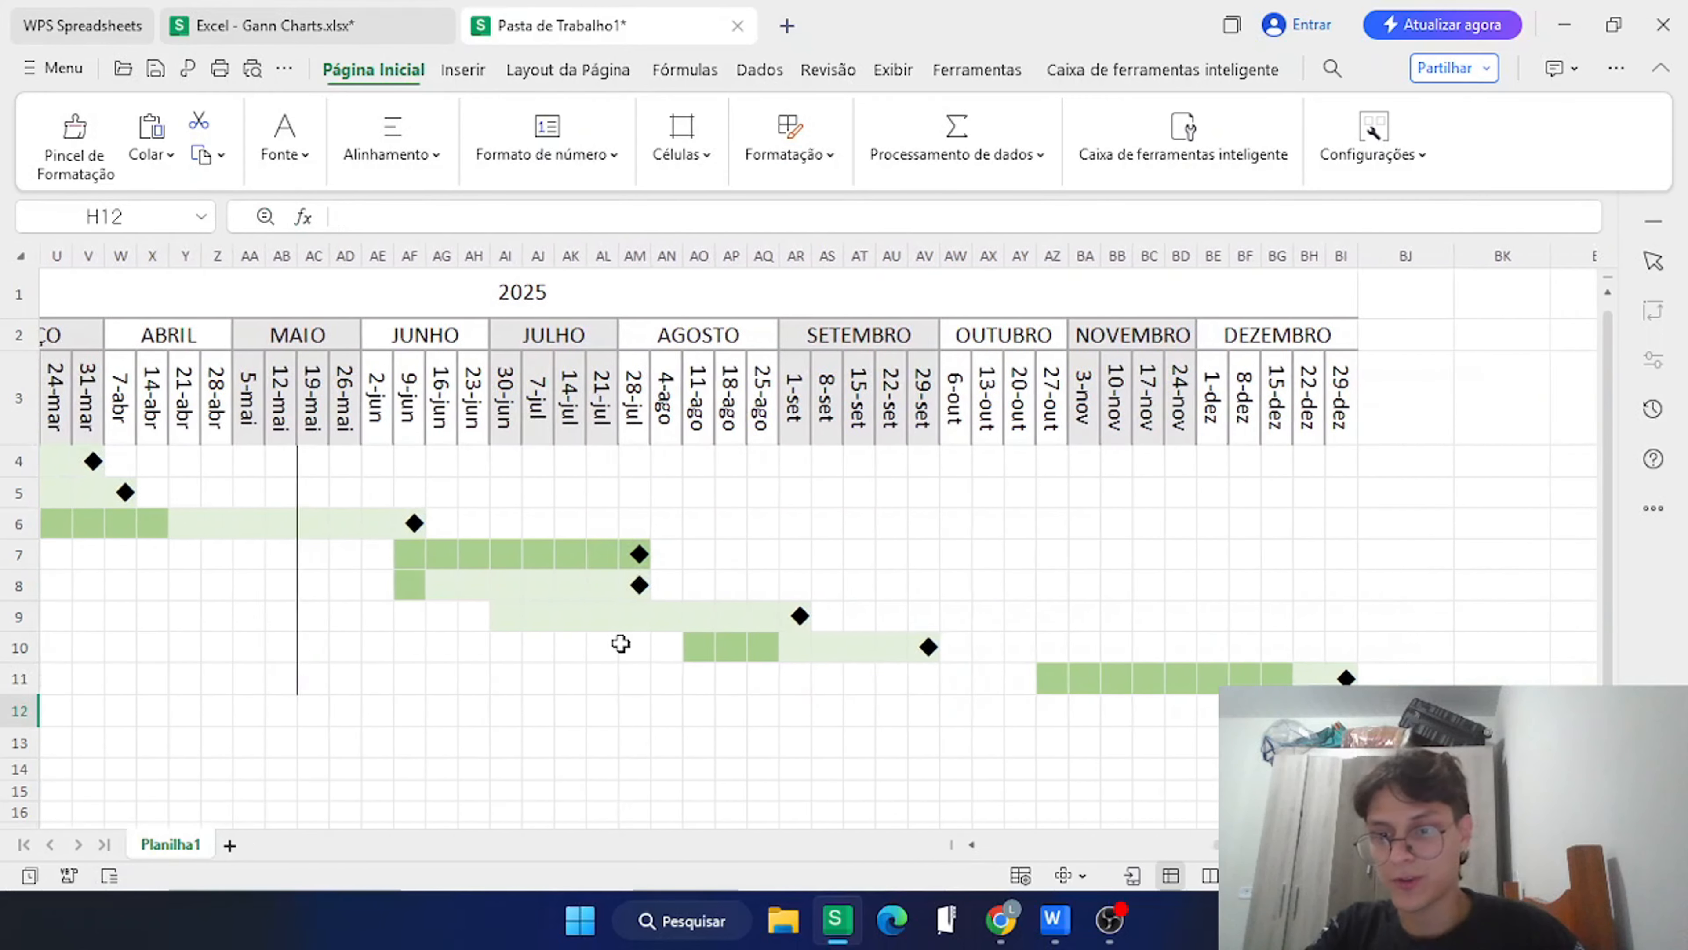
scroll(735, 664, left, 6)
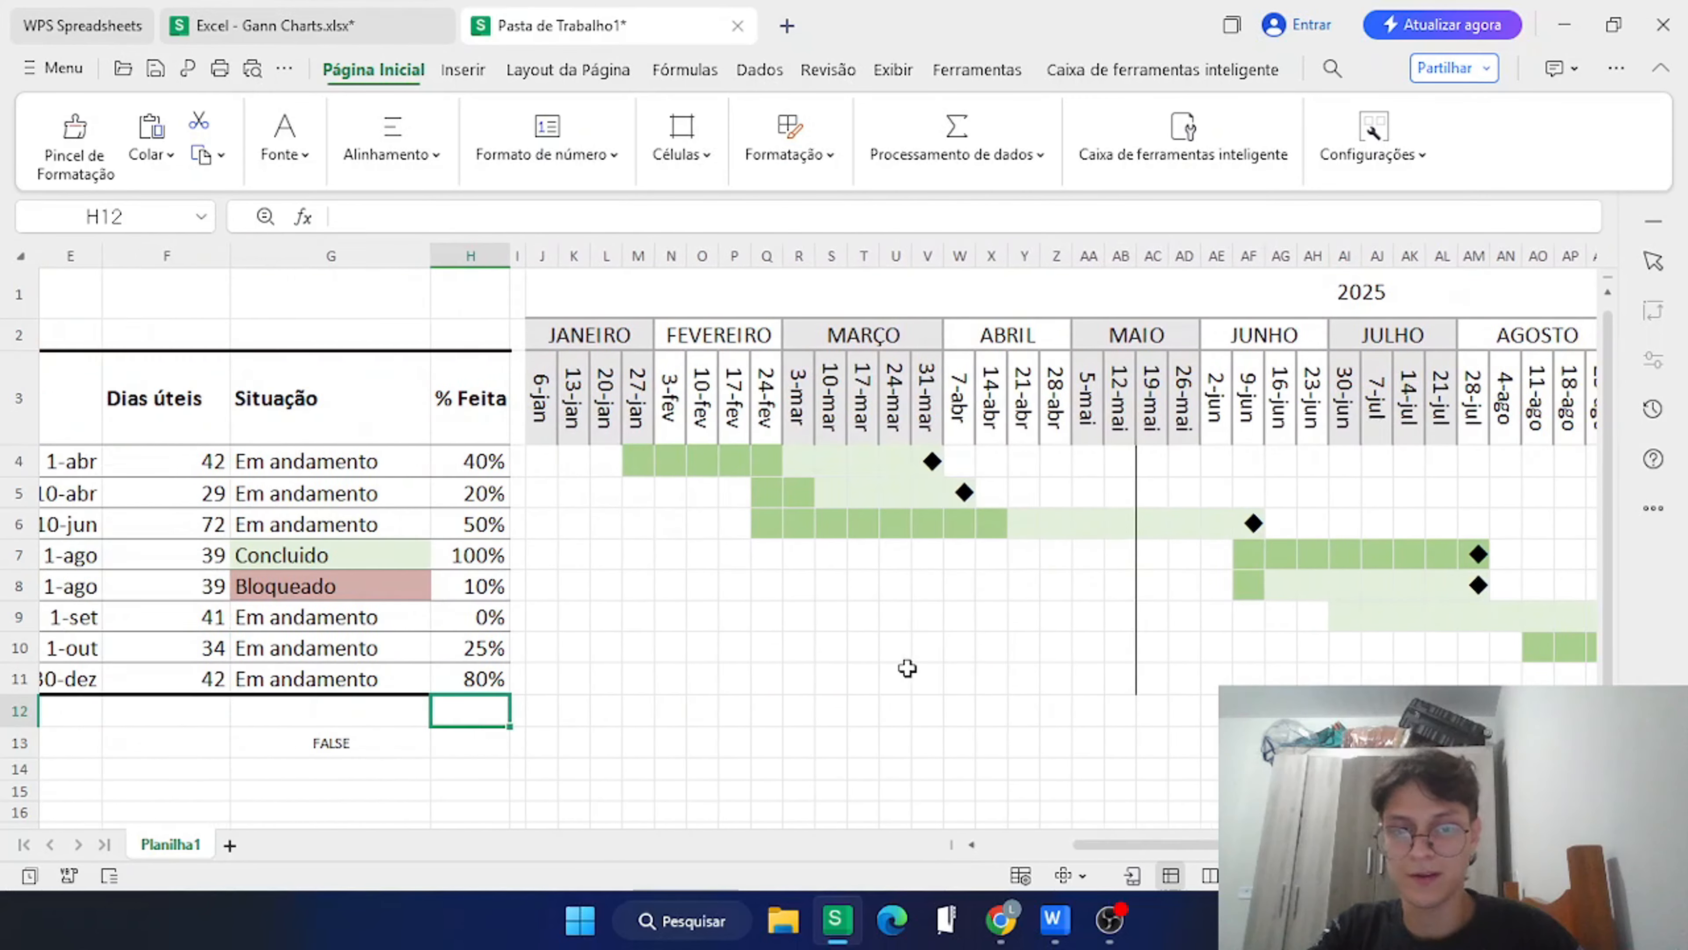
Delete the test formula from G13 below the activity table.
scroll(907, 669, left, 2)
click(575, 729)
key(Delete)
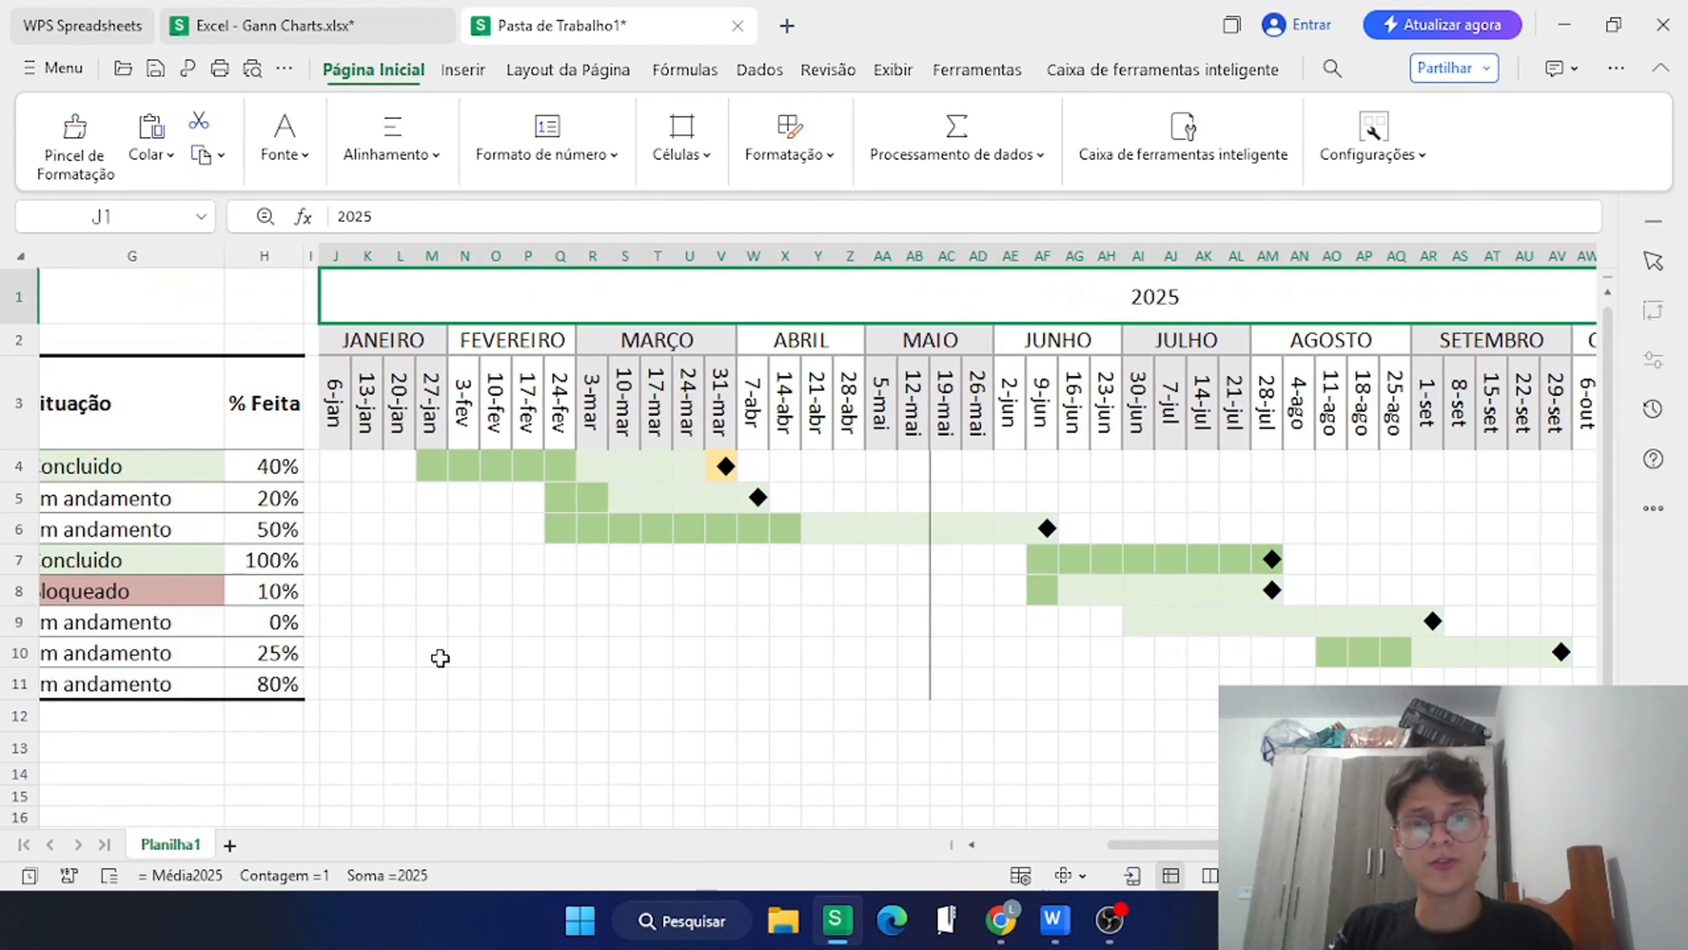
scroll(440, 660, left, 3)
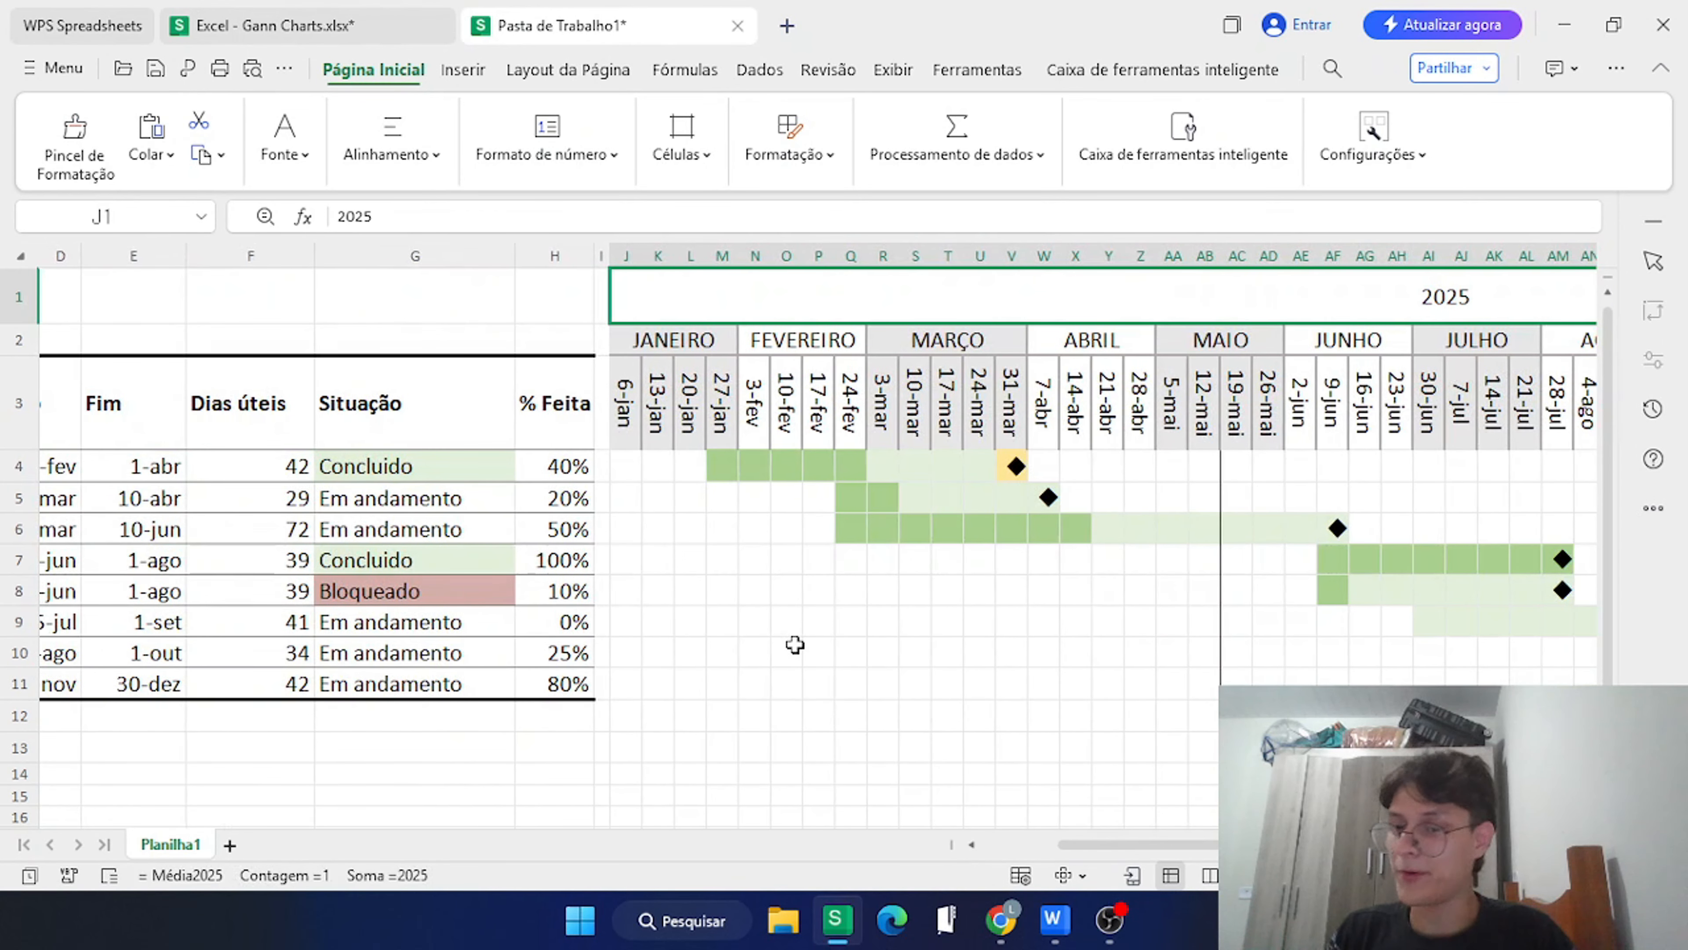
scroll(795, 644, right, 3)
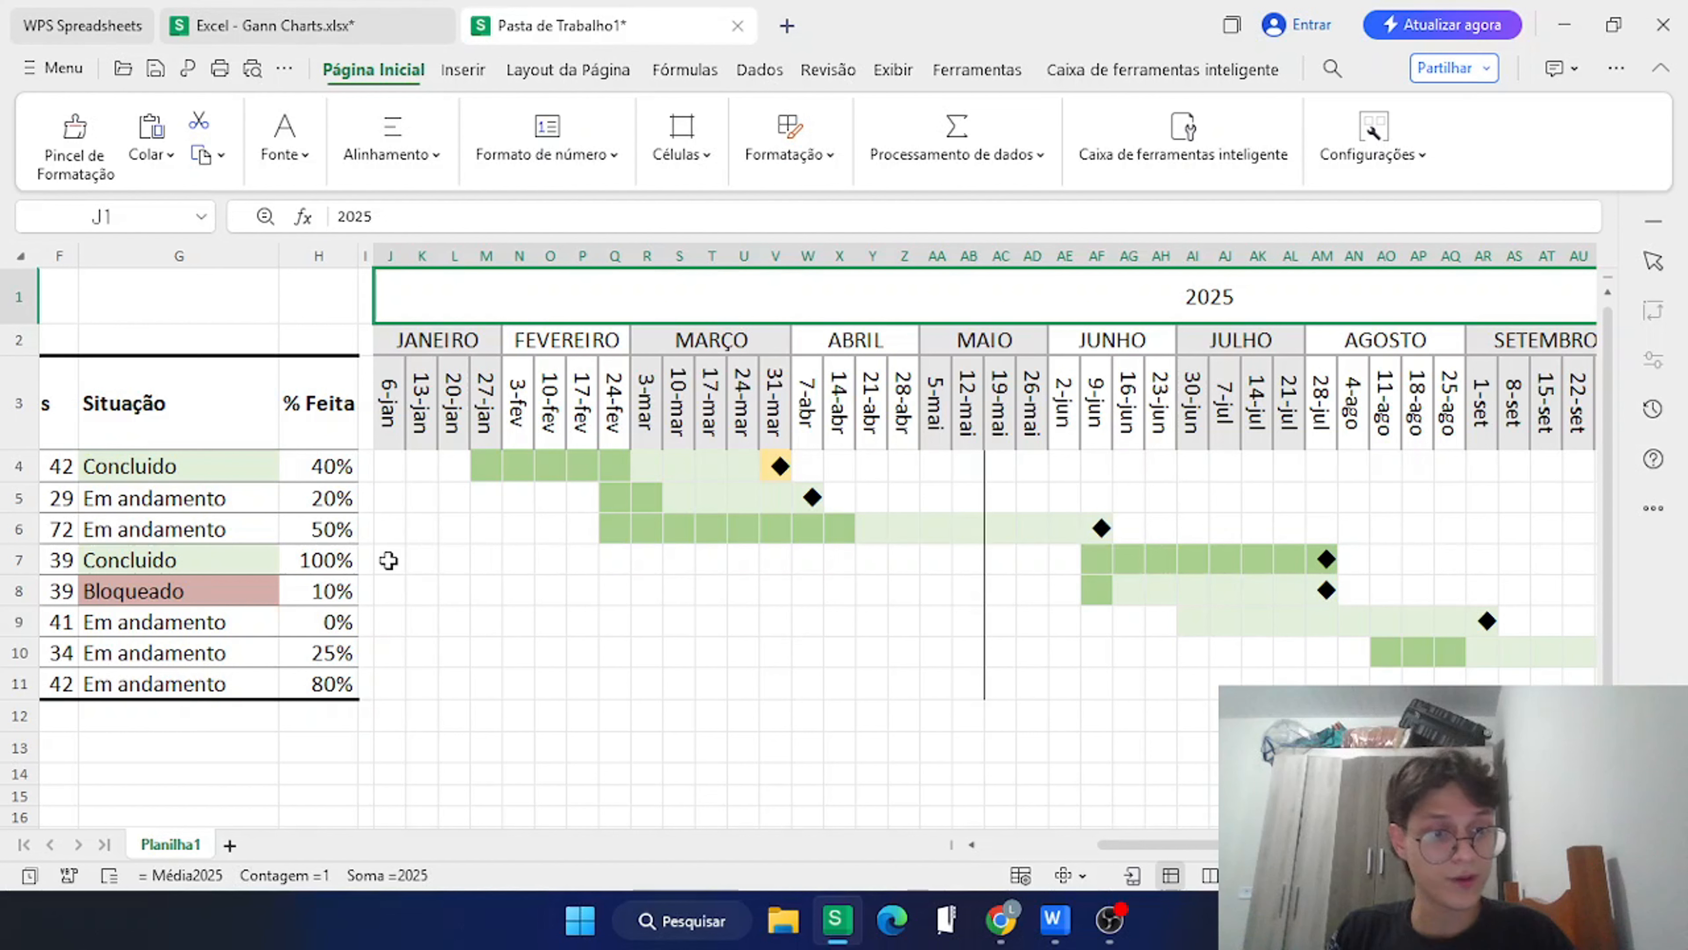
Move the chart's yellow "concluido" conditional formatting rule above the green % Feita progress rule and apply the new order.
click(1327, 565)
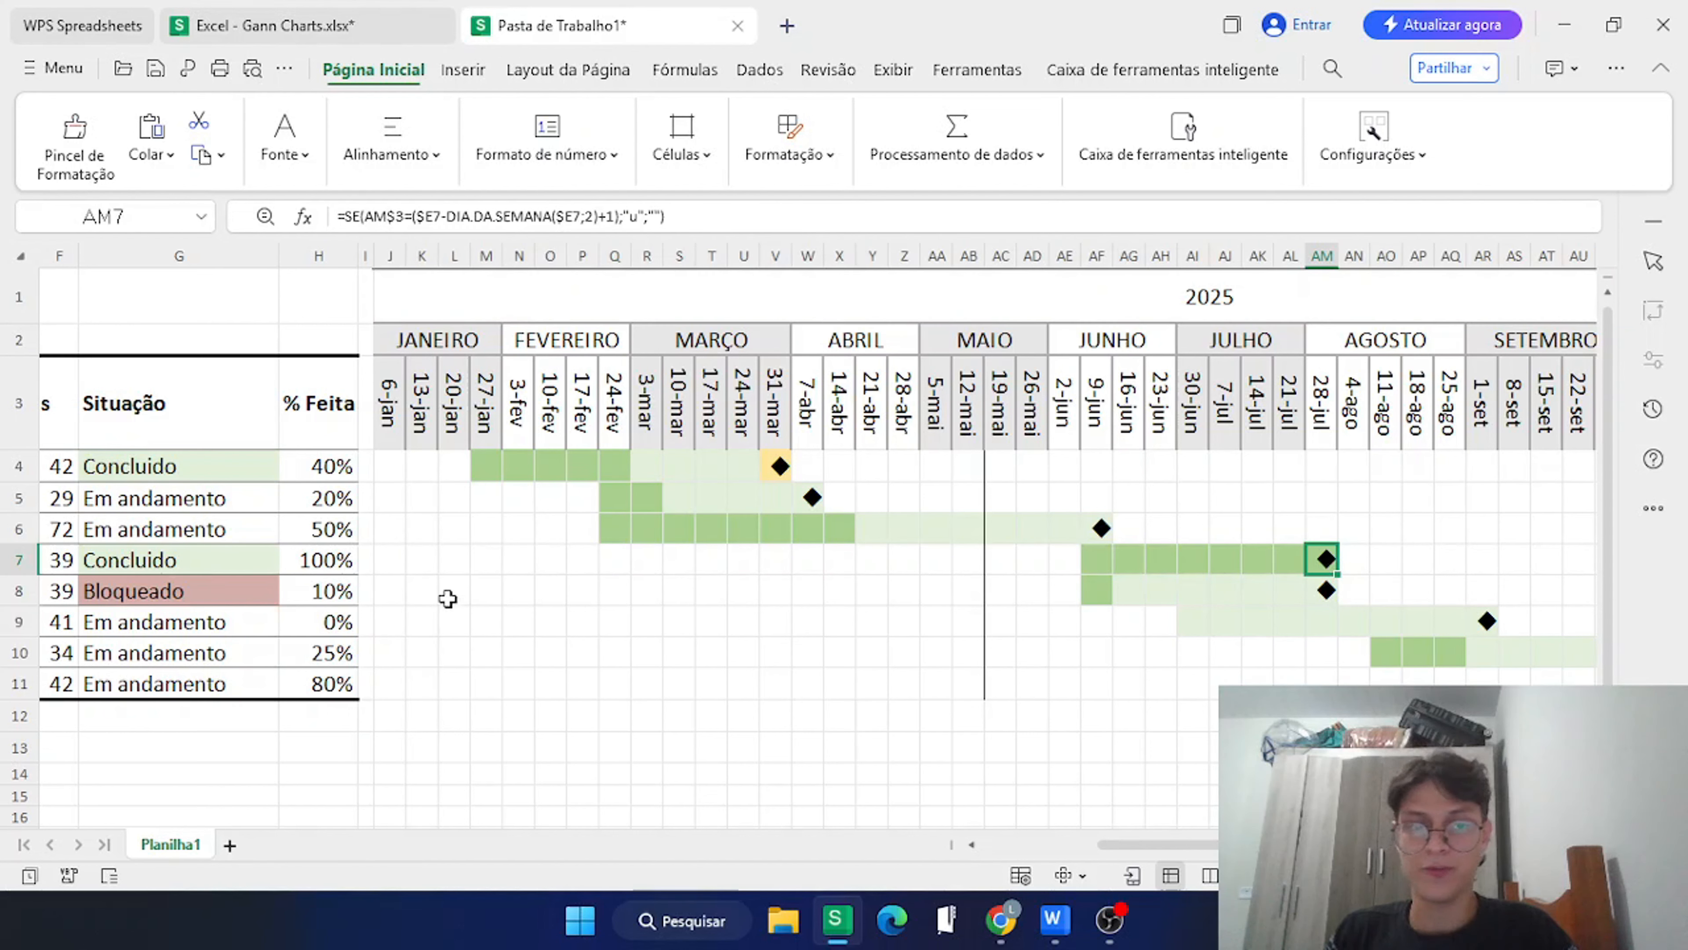
drag(396, 566, 1549, 568)
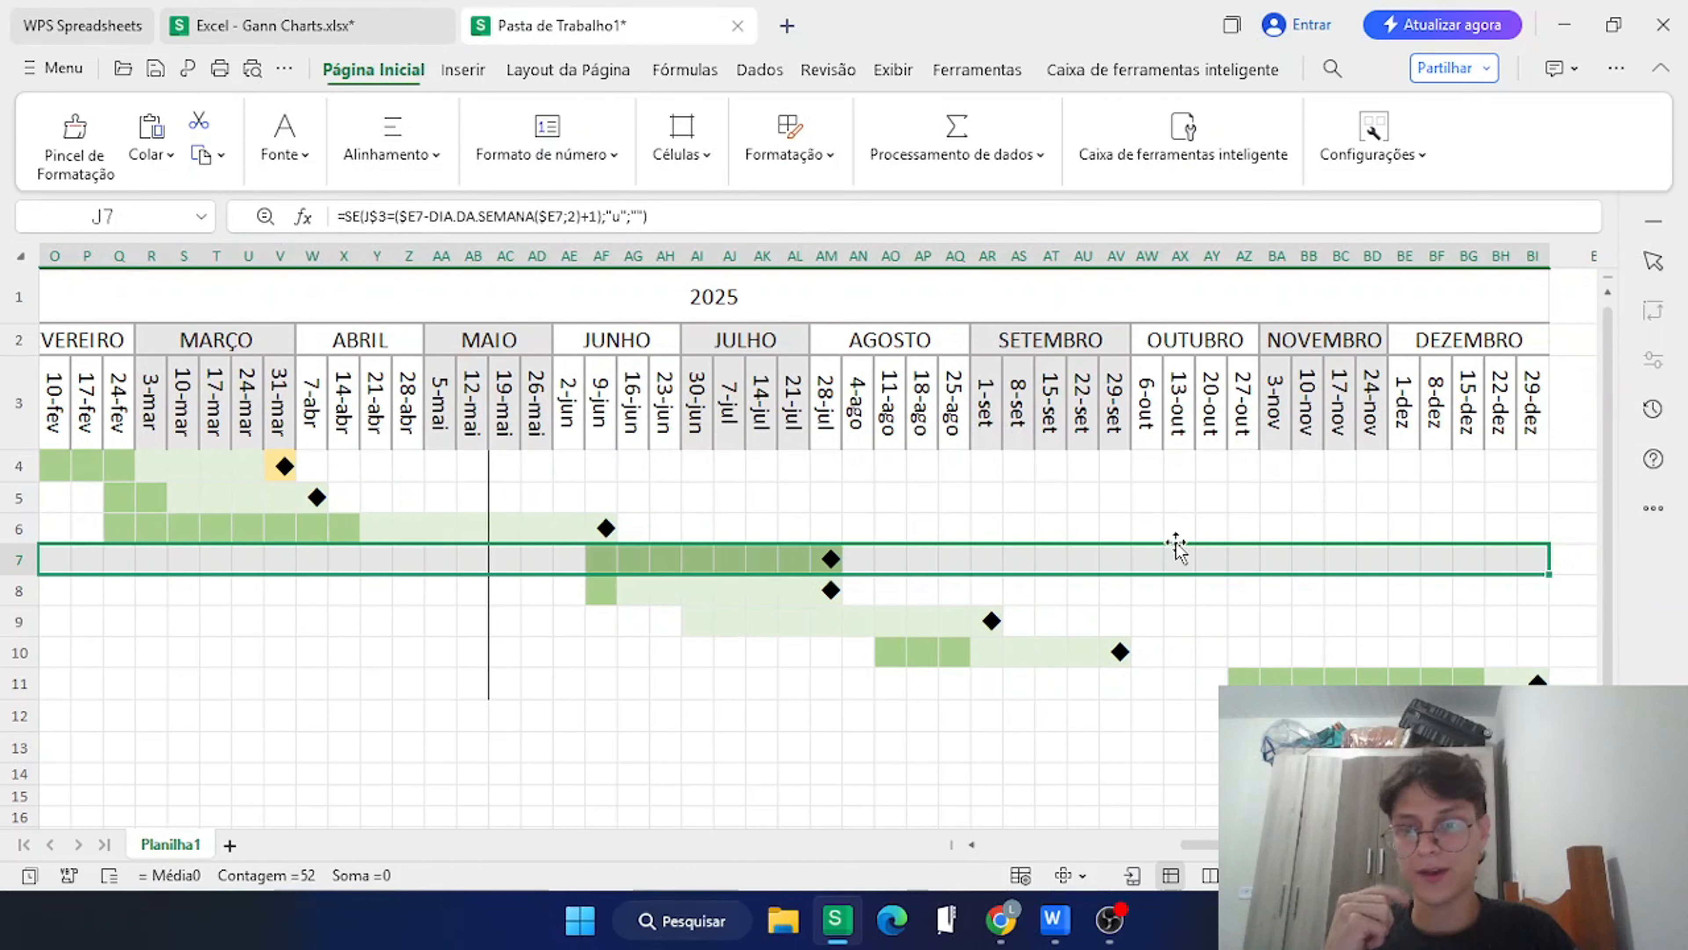
click(1533, 463)
drag(1533, 464, 28, 719)
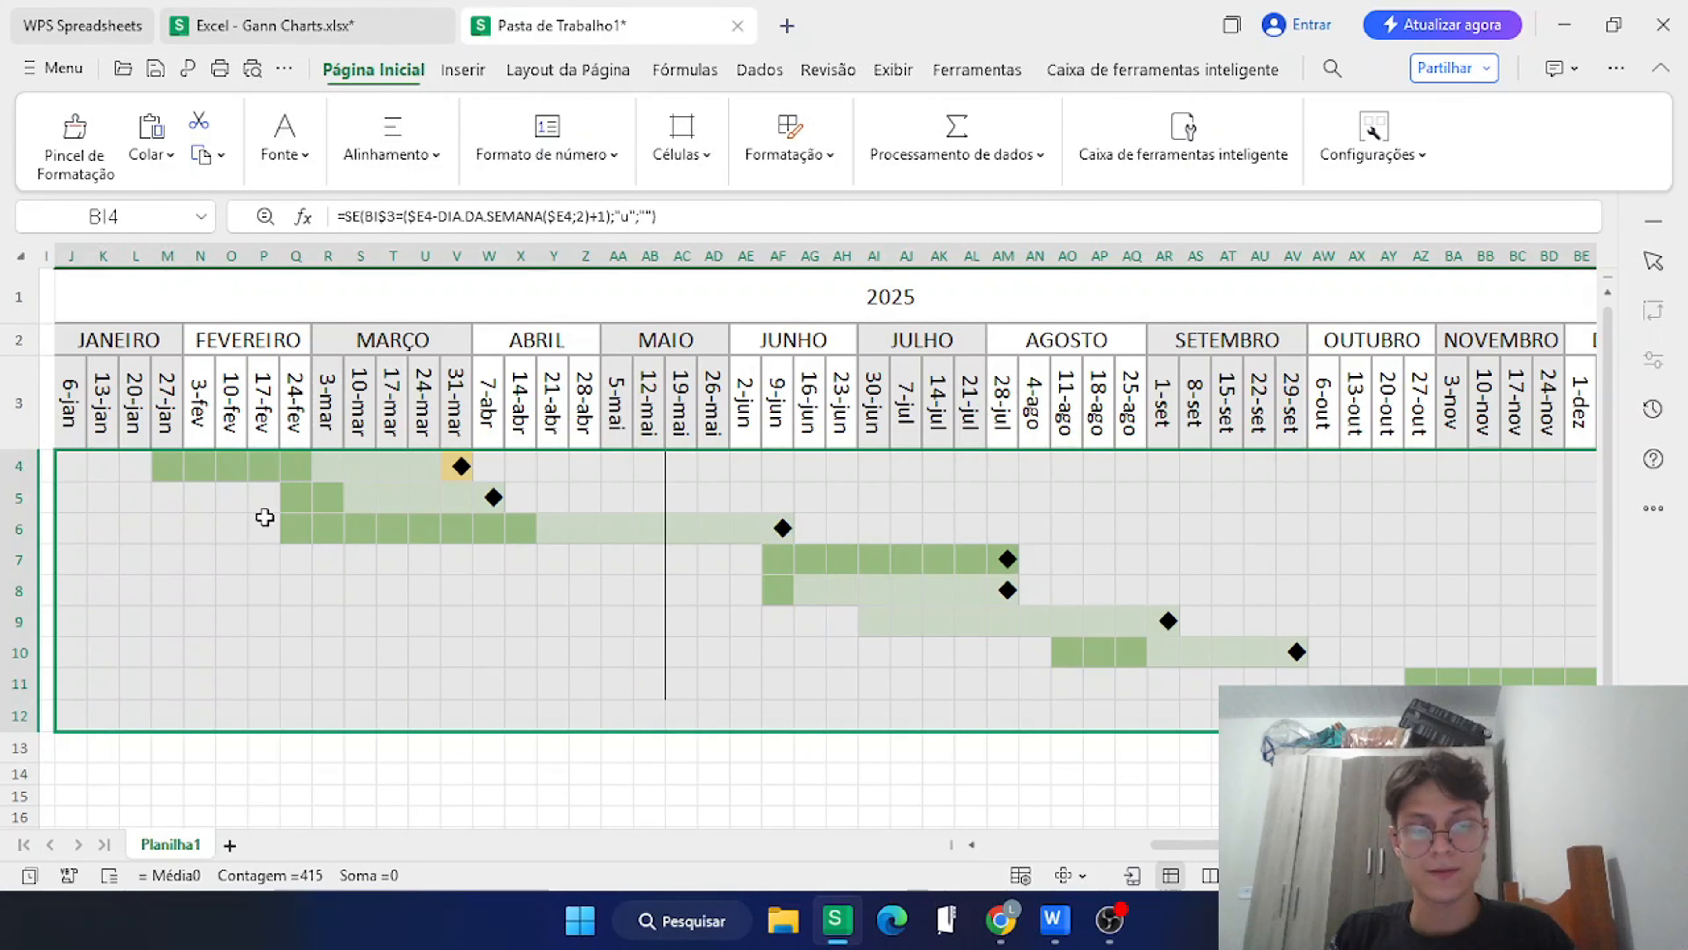
click(753, 164)
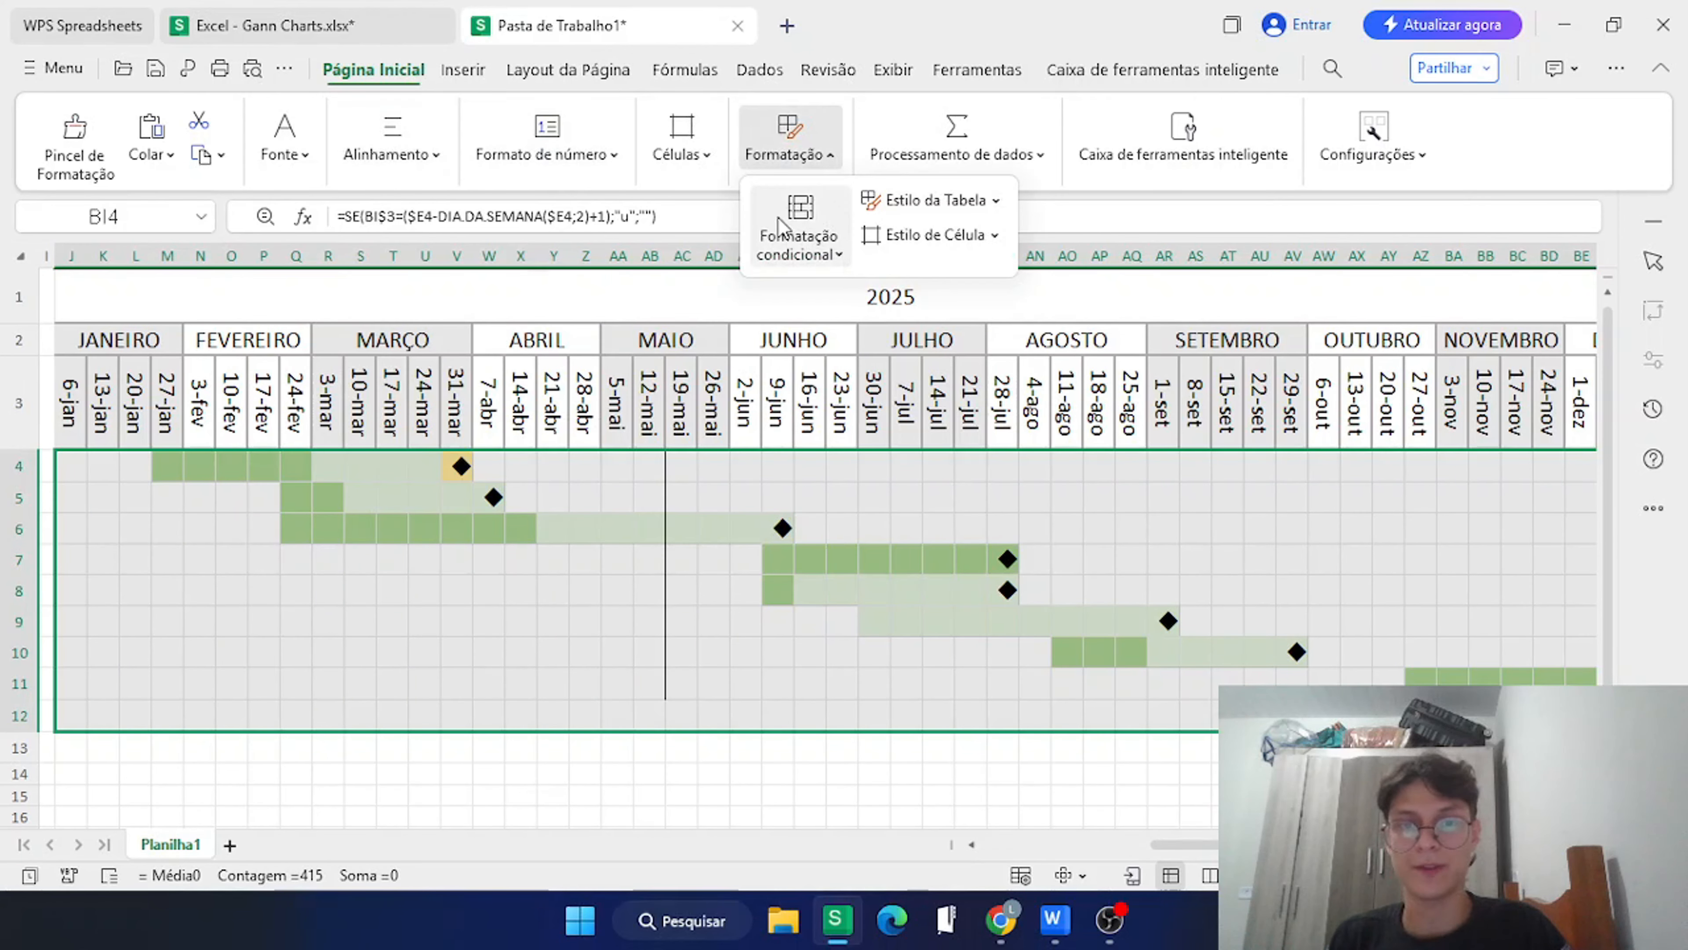
click(800, 252)
click(823, 627)
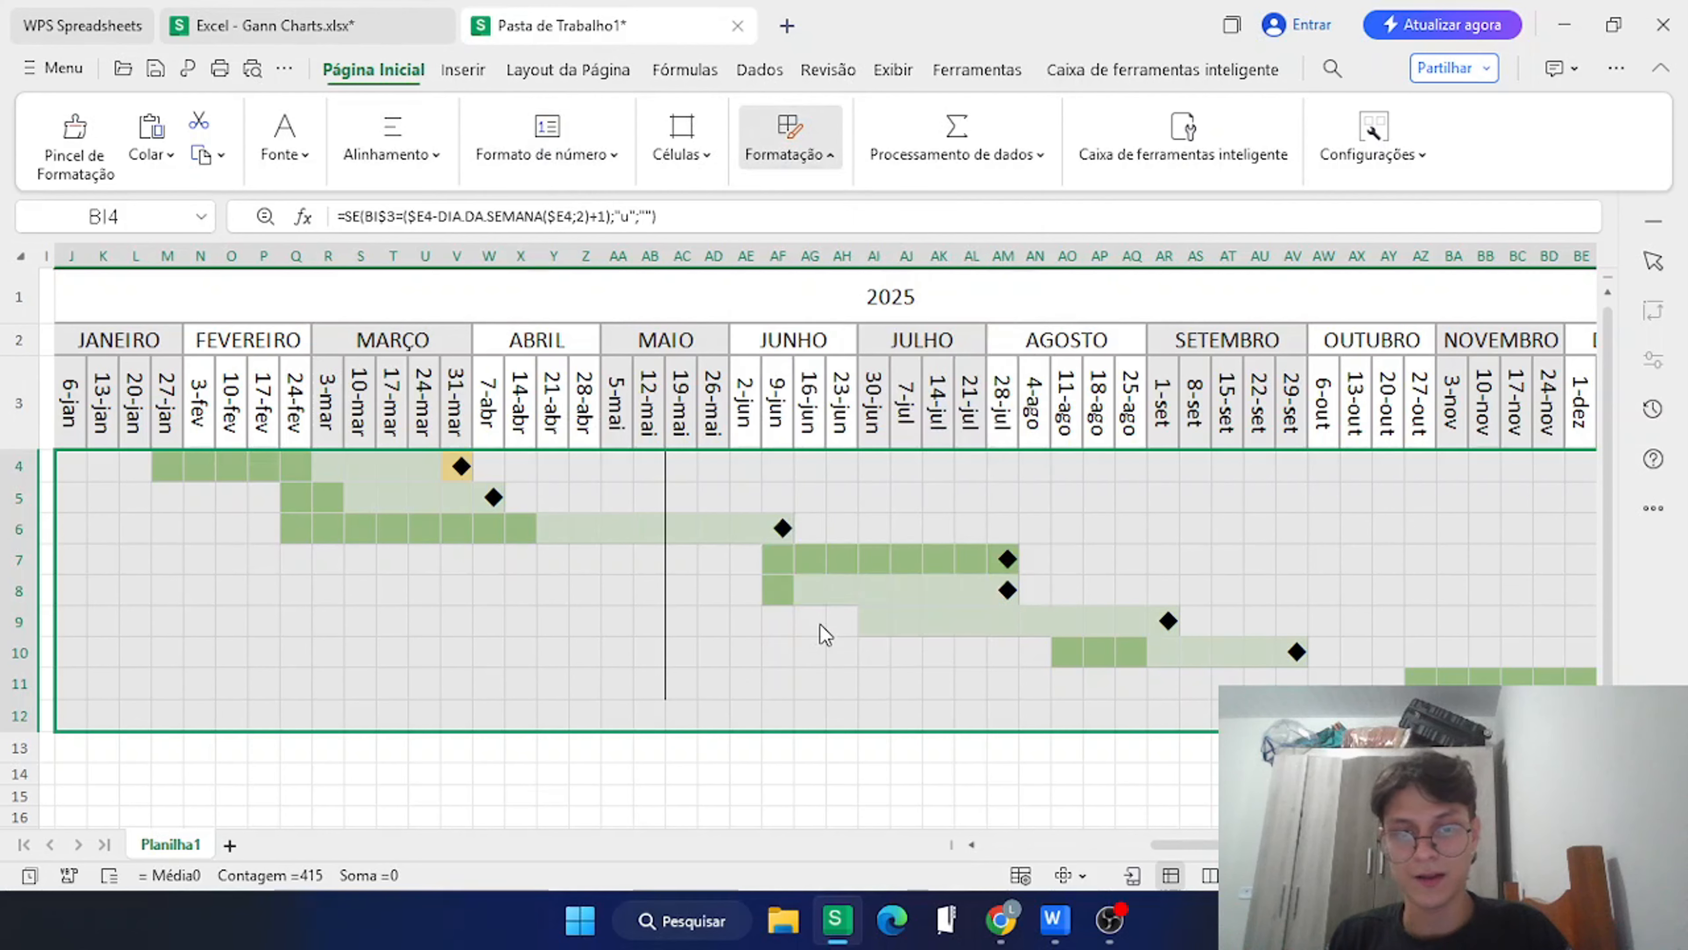
click(575, 471)
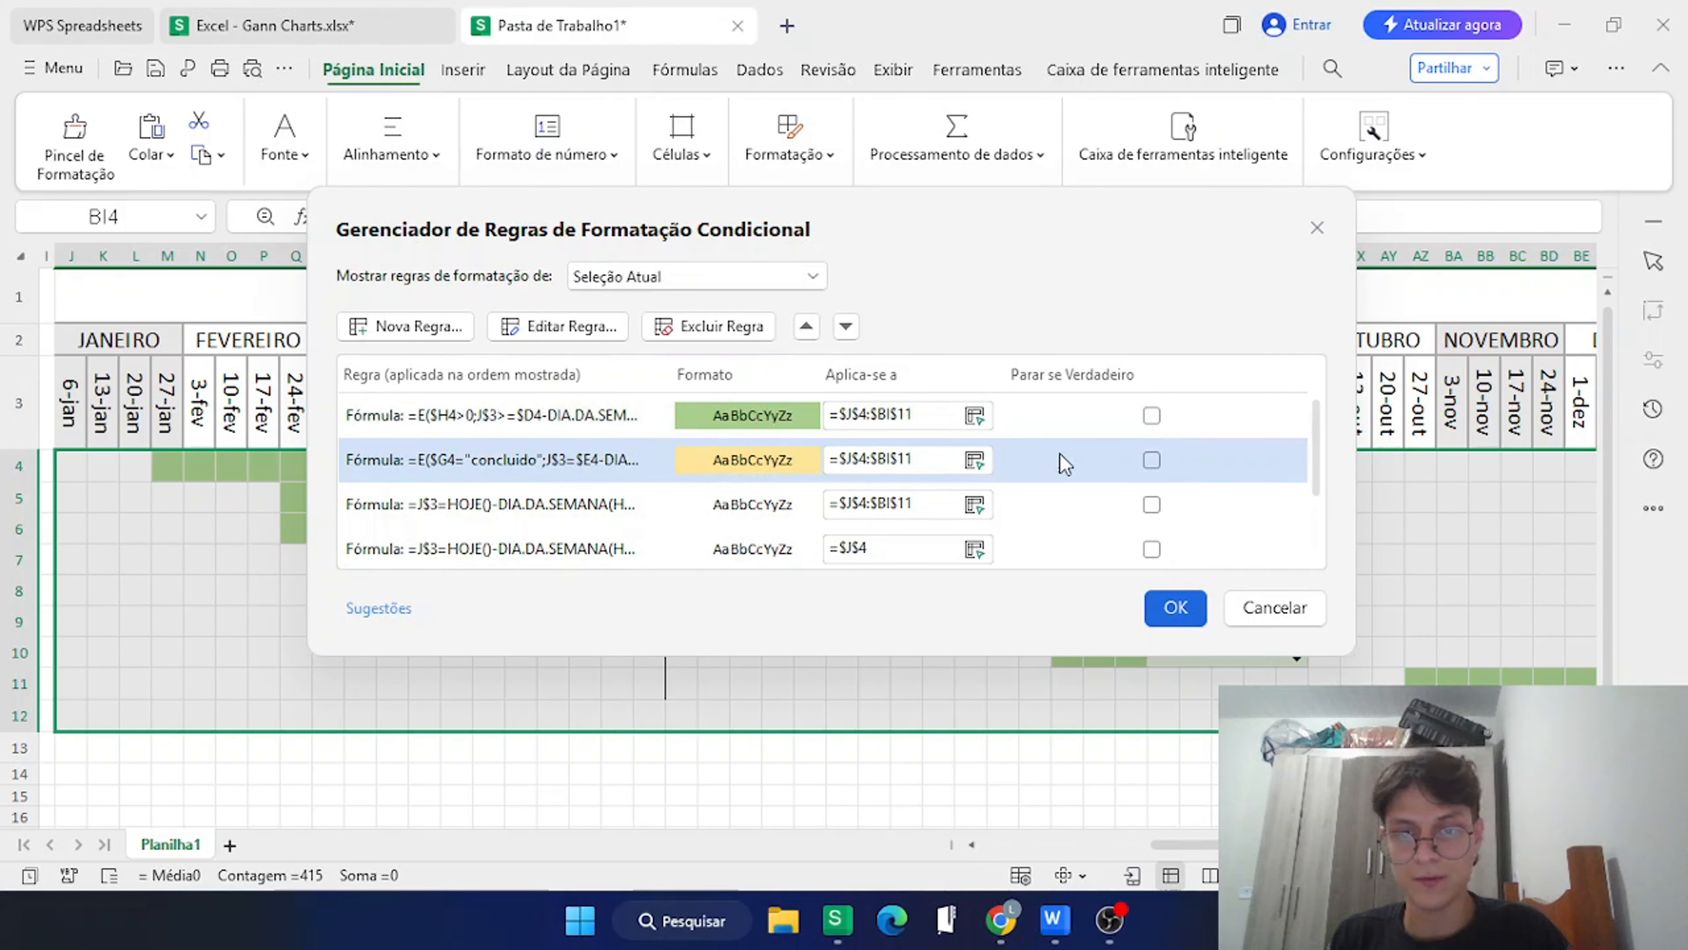
click(807, 326)
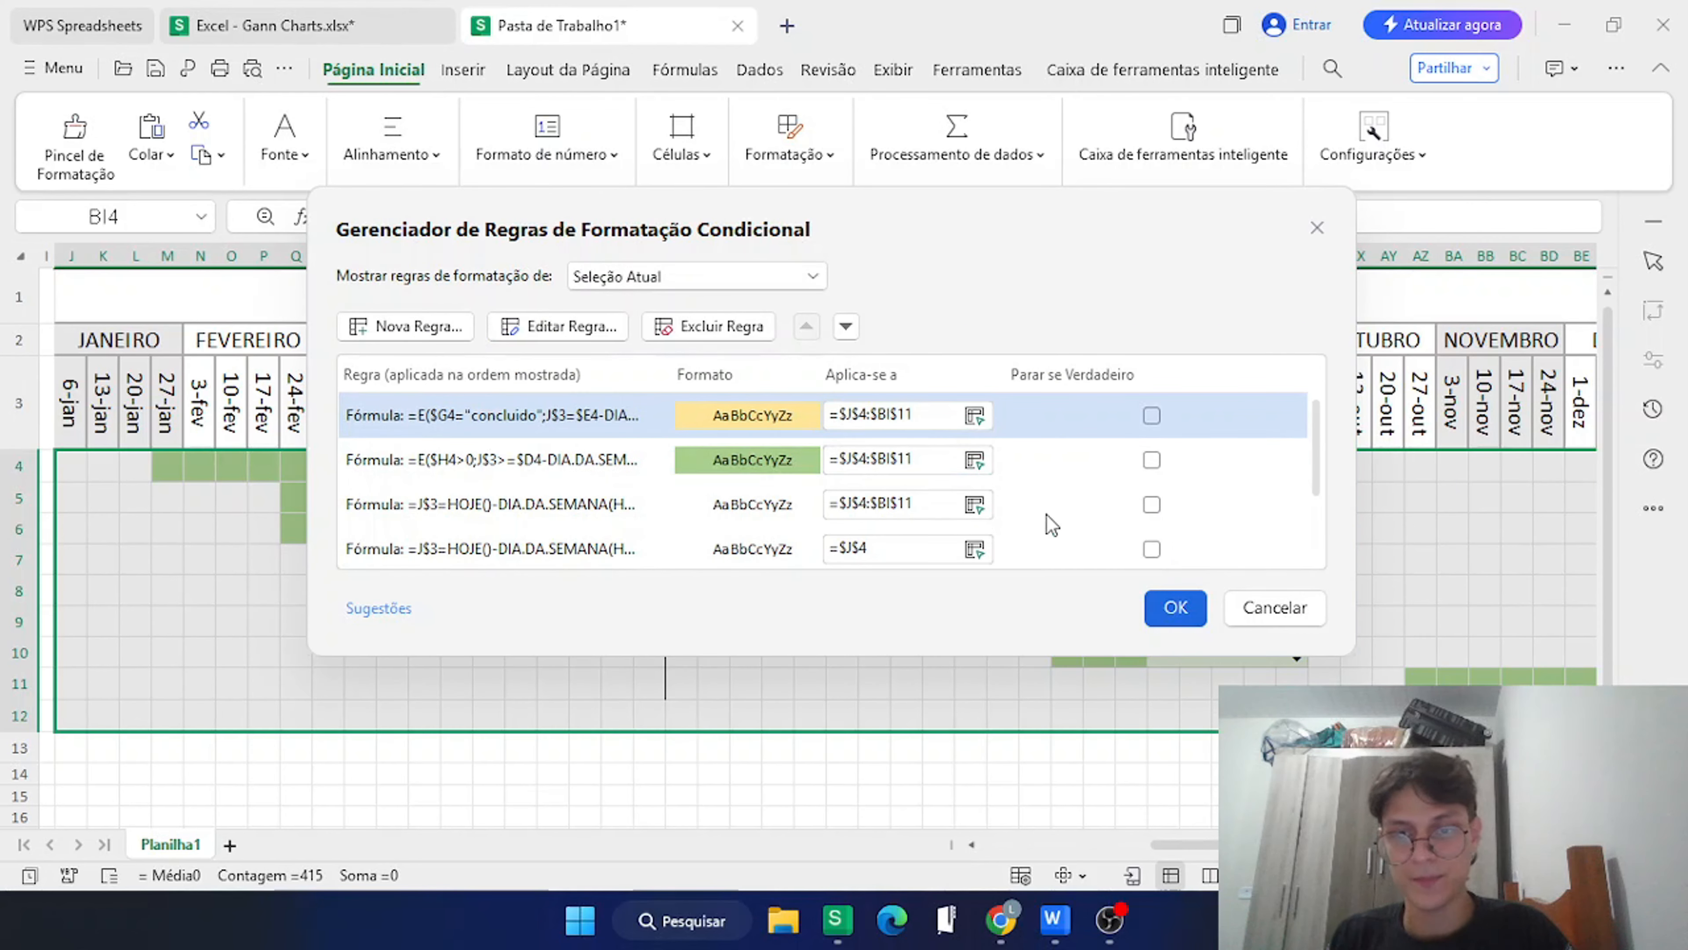
click(1174, 606)
click(765, 615)
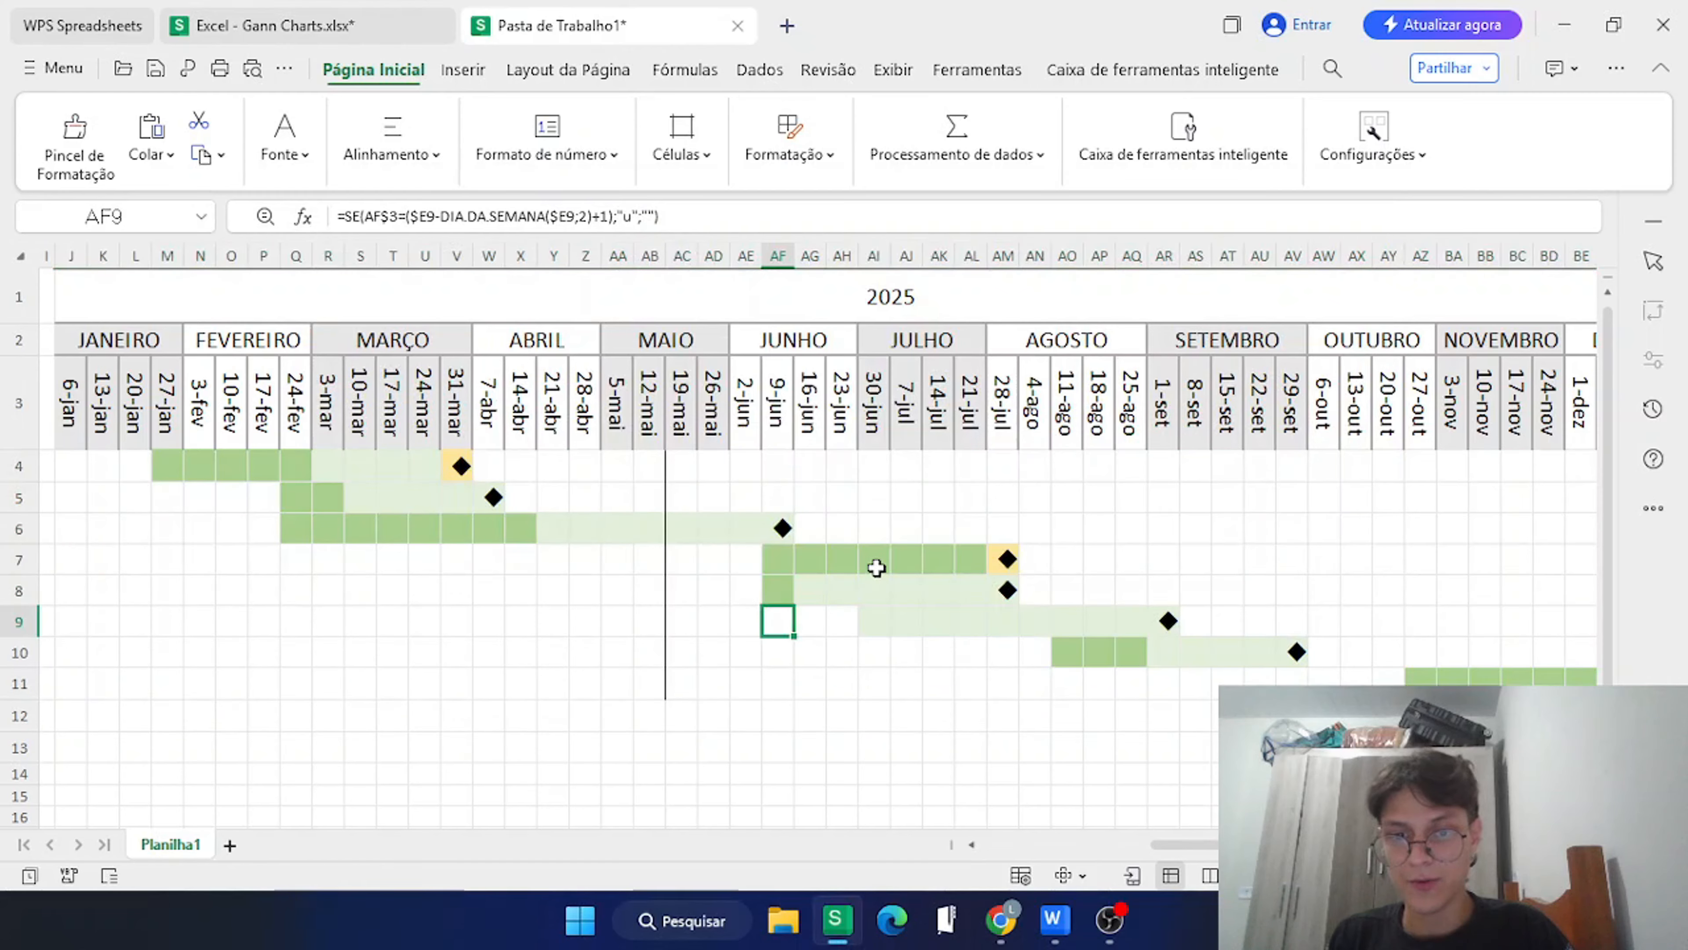
scroll(876, 567, down, 3)
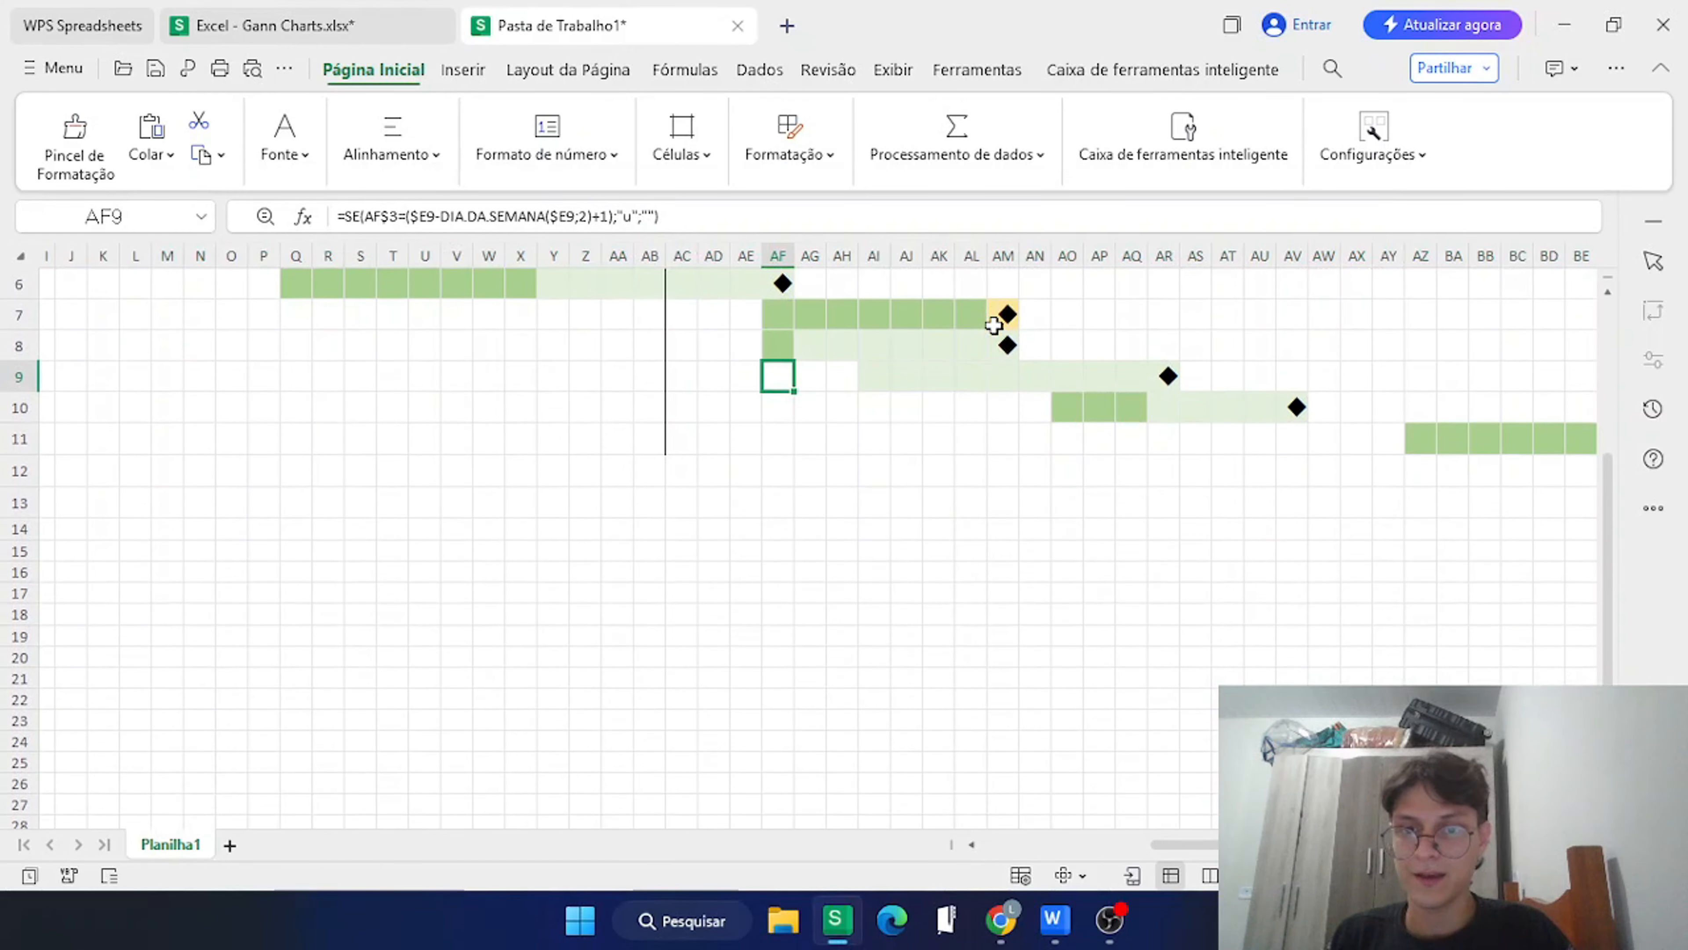
scroll(980, 366, up, 3)
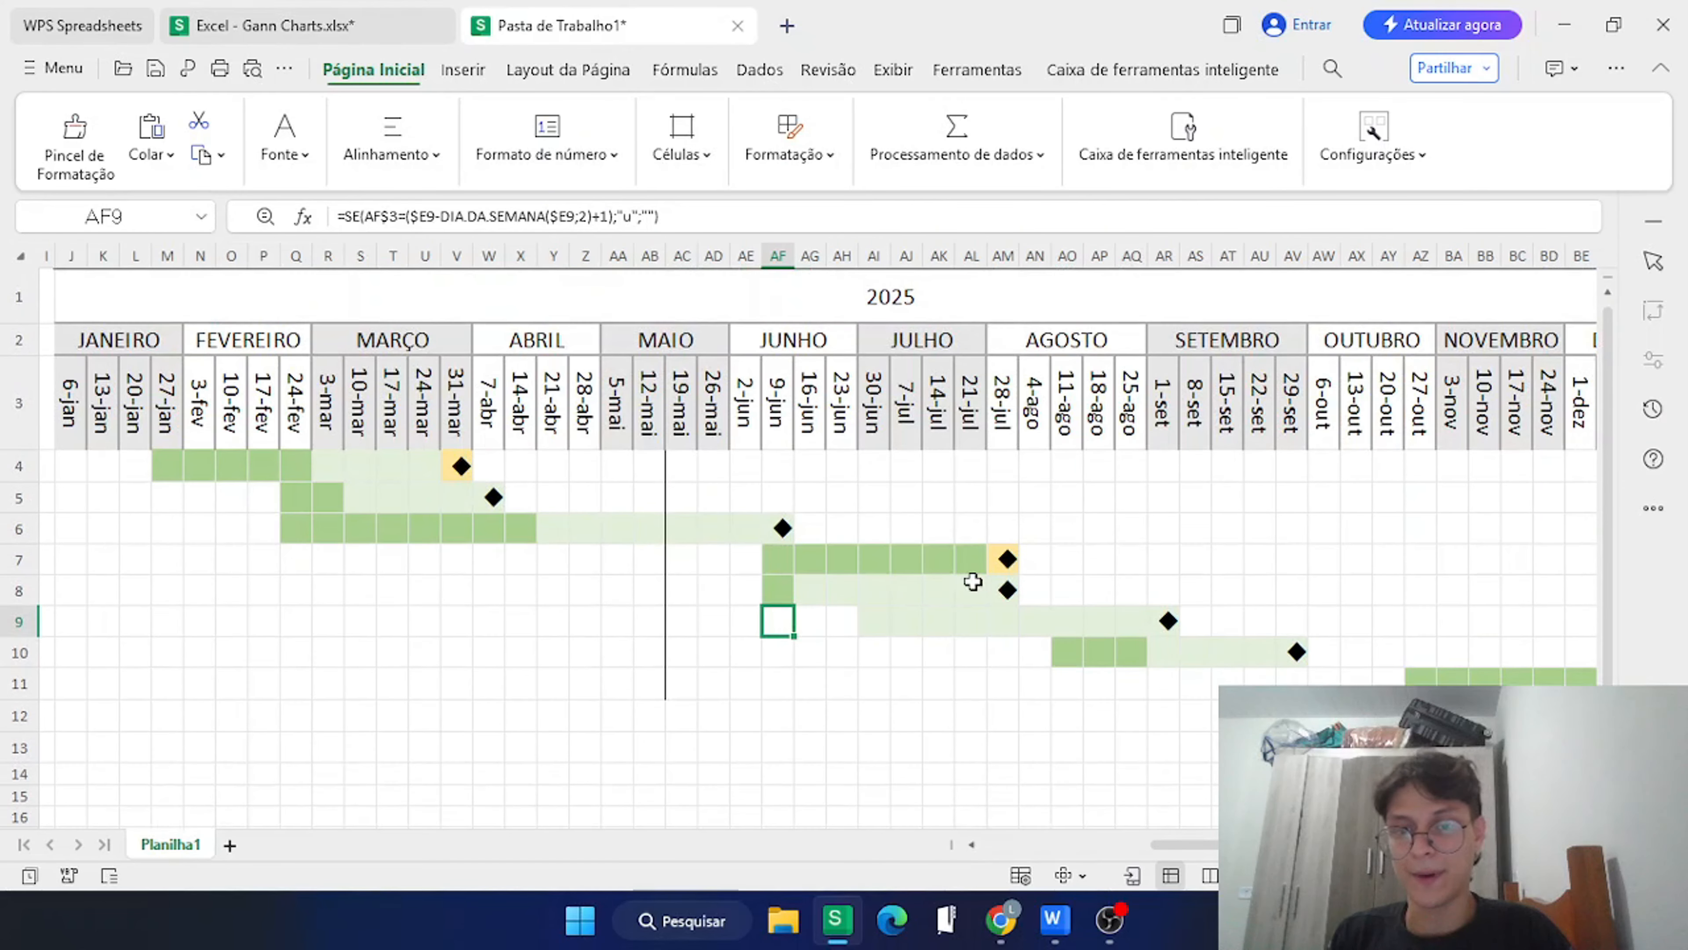
Set the fourth activity's Situação in G7 to Em andamento.
scroll(973, 582, left, 2)
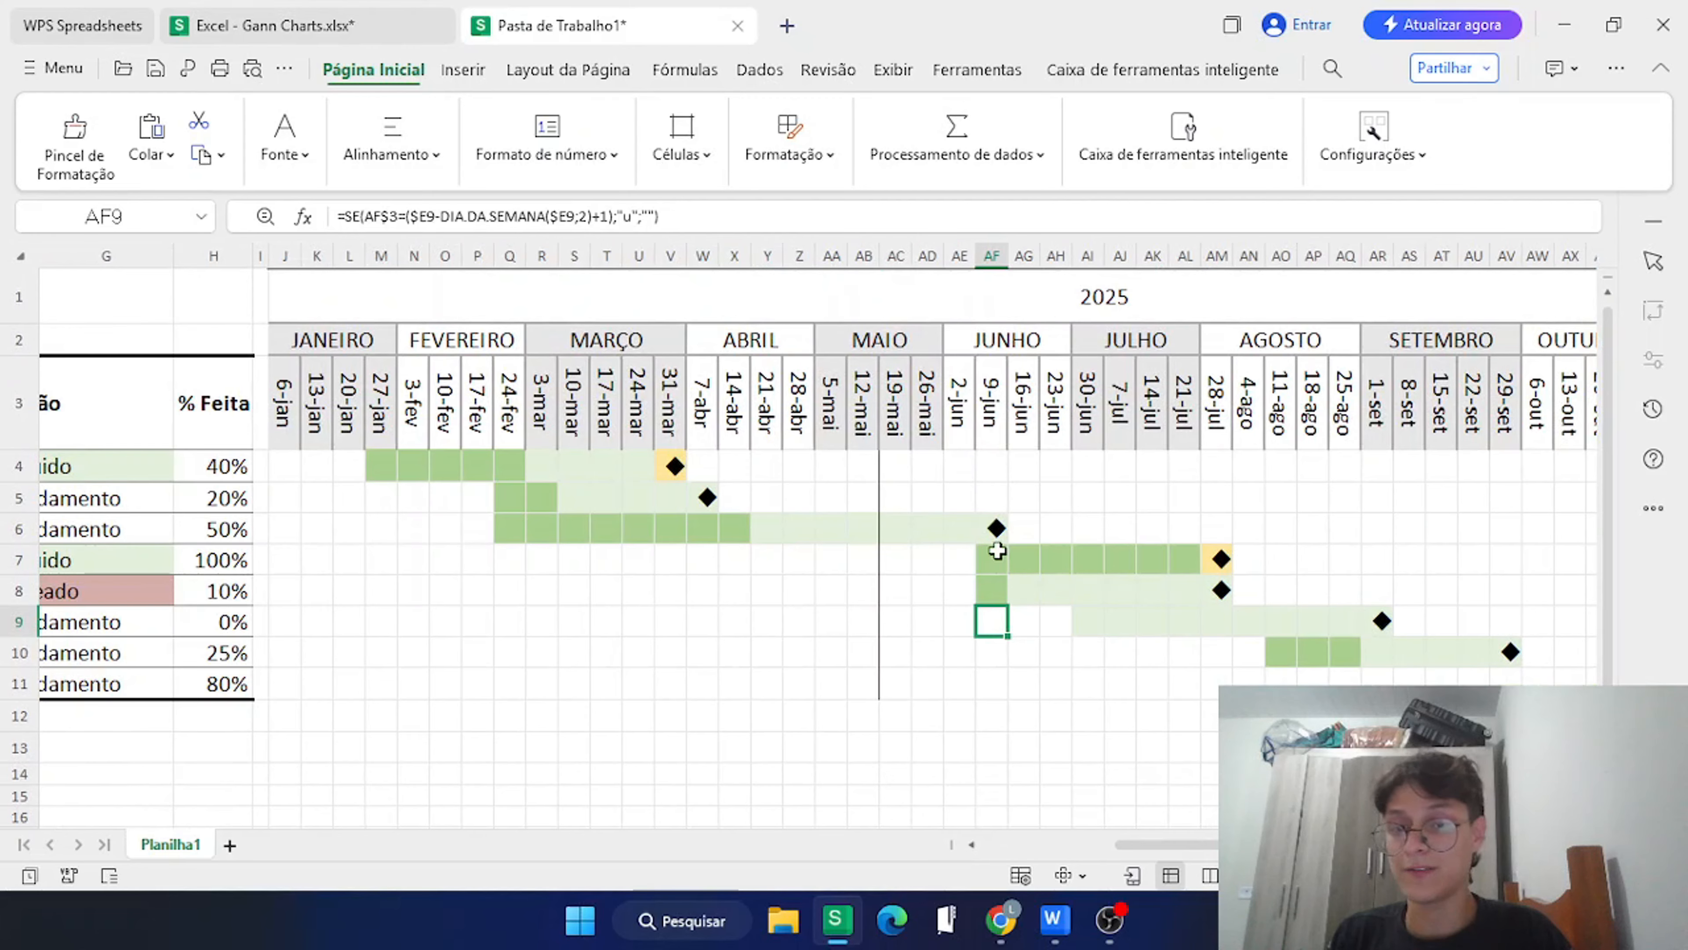
scroll(997, 550, left, 2)
click(391, 559)
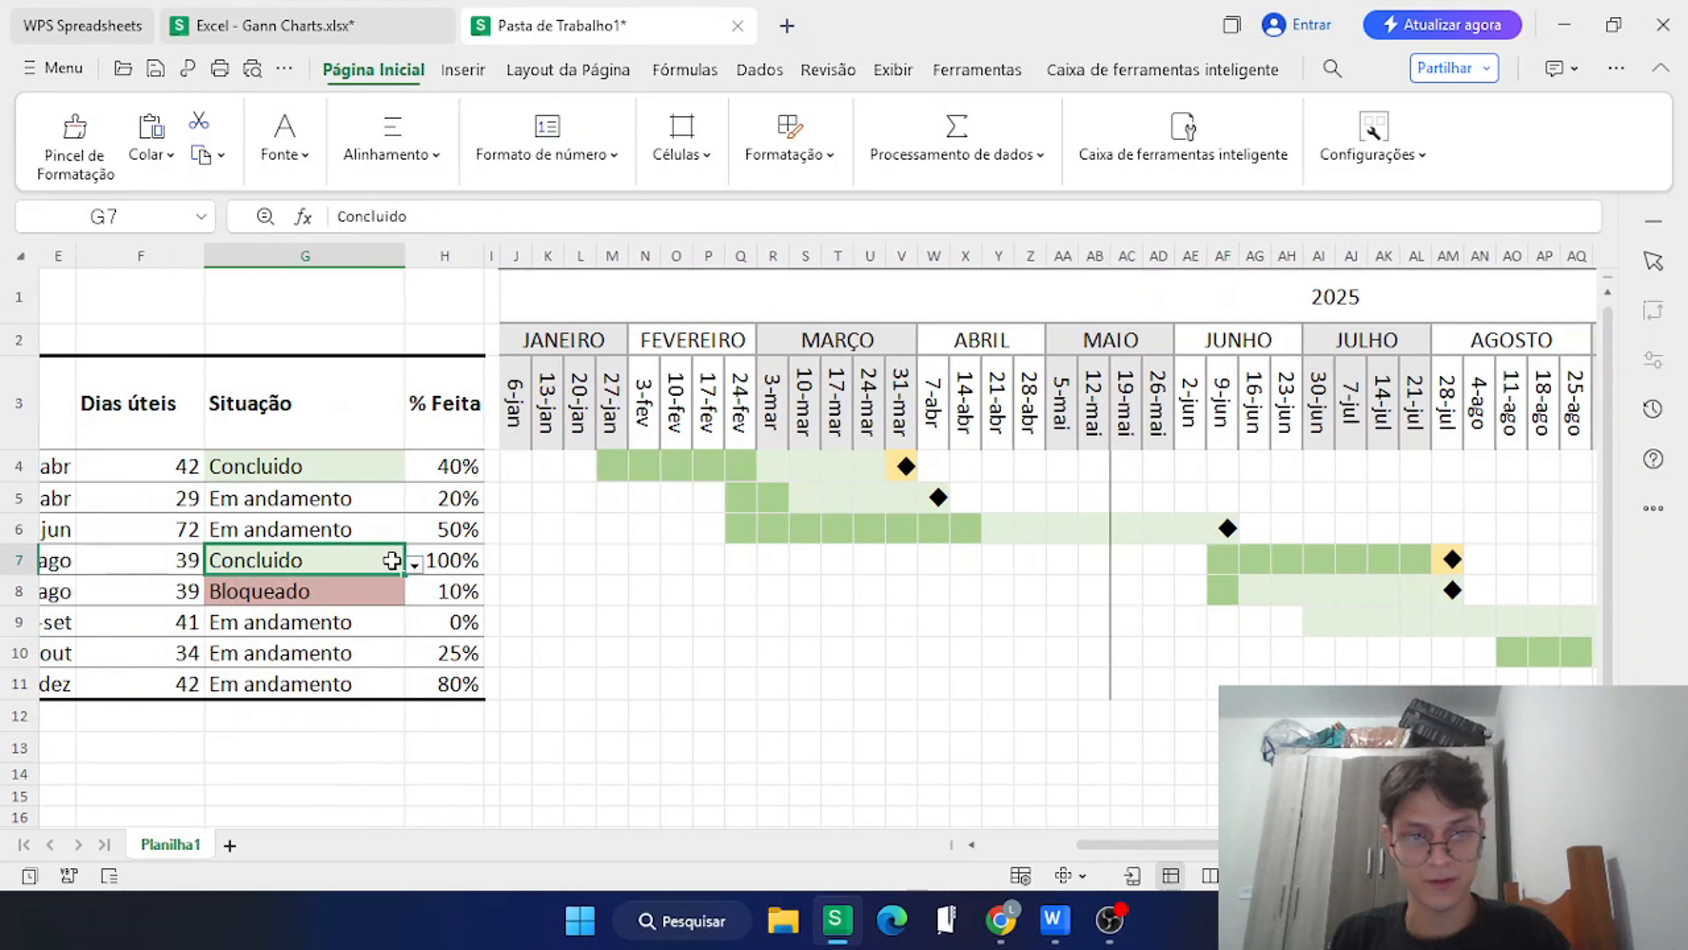
click(413, 565)
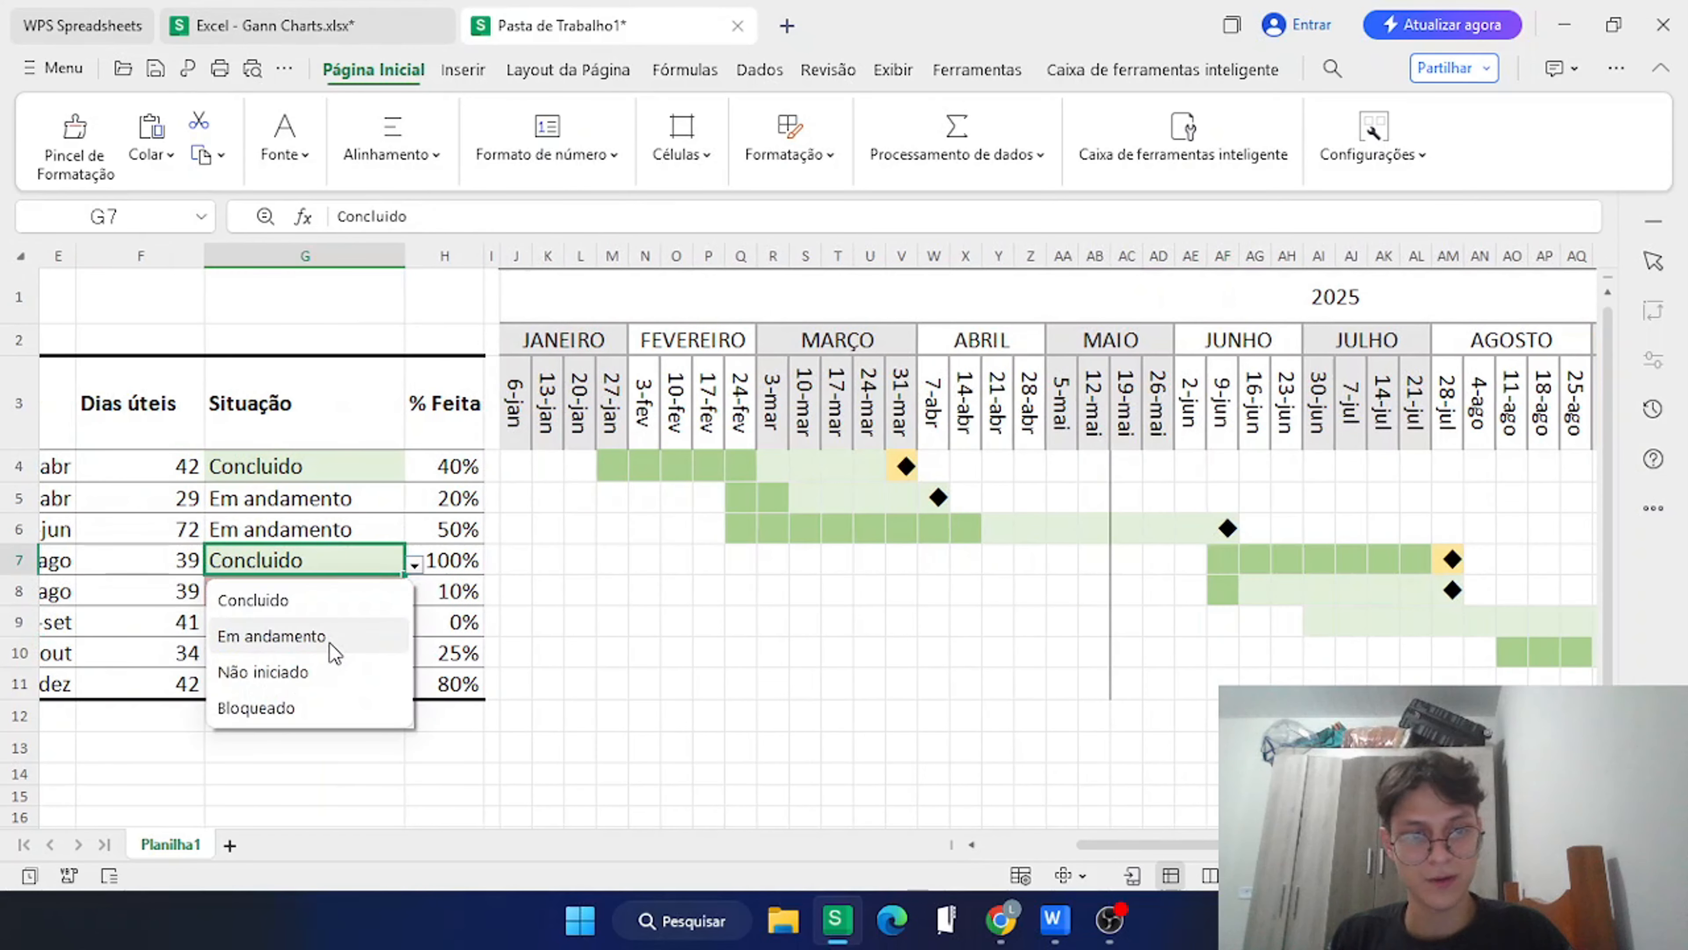
click(332, 644)
Set the fourth activity's % Feita in H7 to 90%.
click(453, 573)
double_click(466, 571)
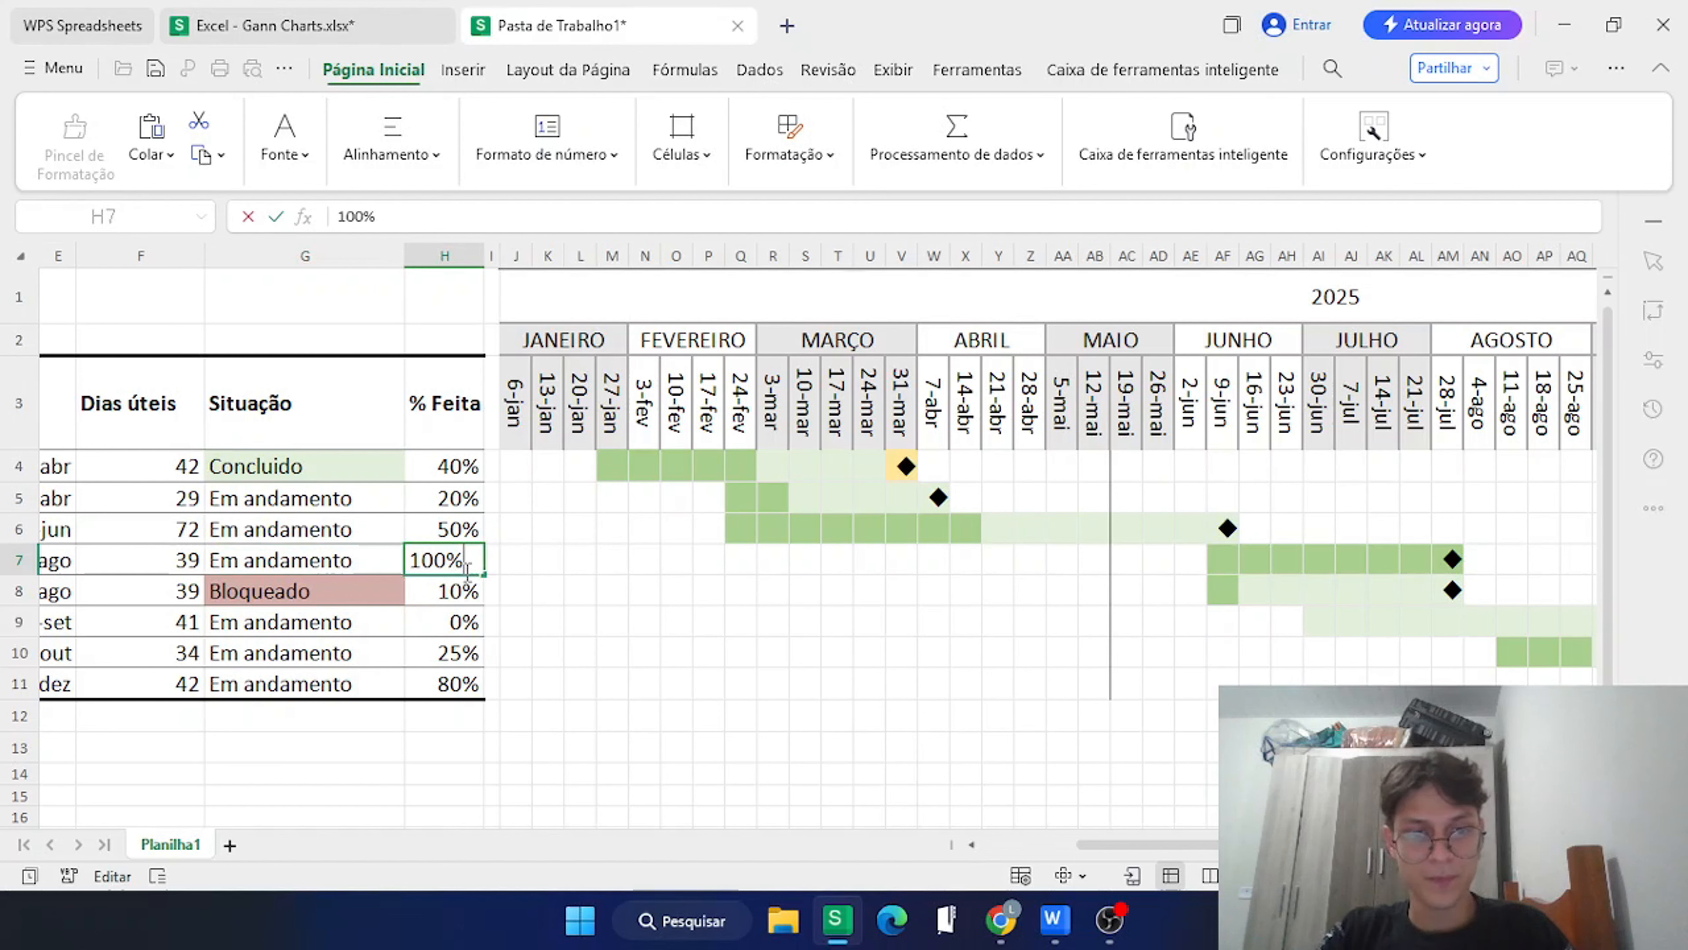
key(BackSpace)
key(BackSpace)
key(BackSpace)
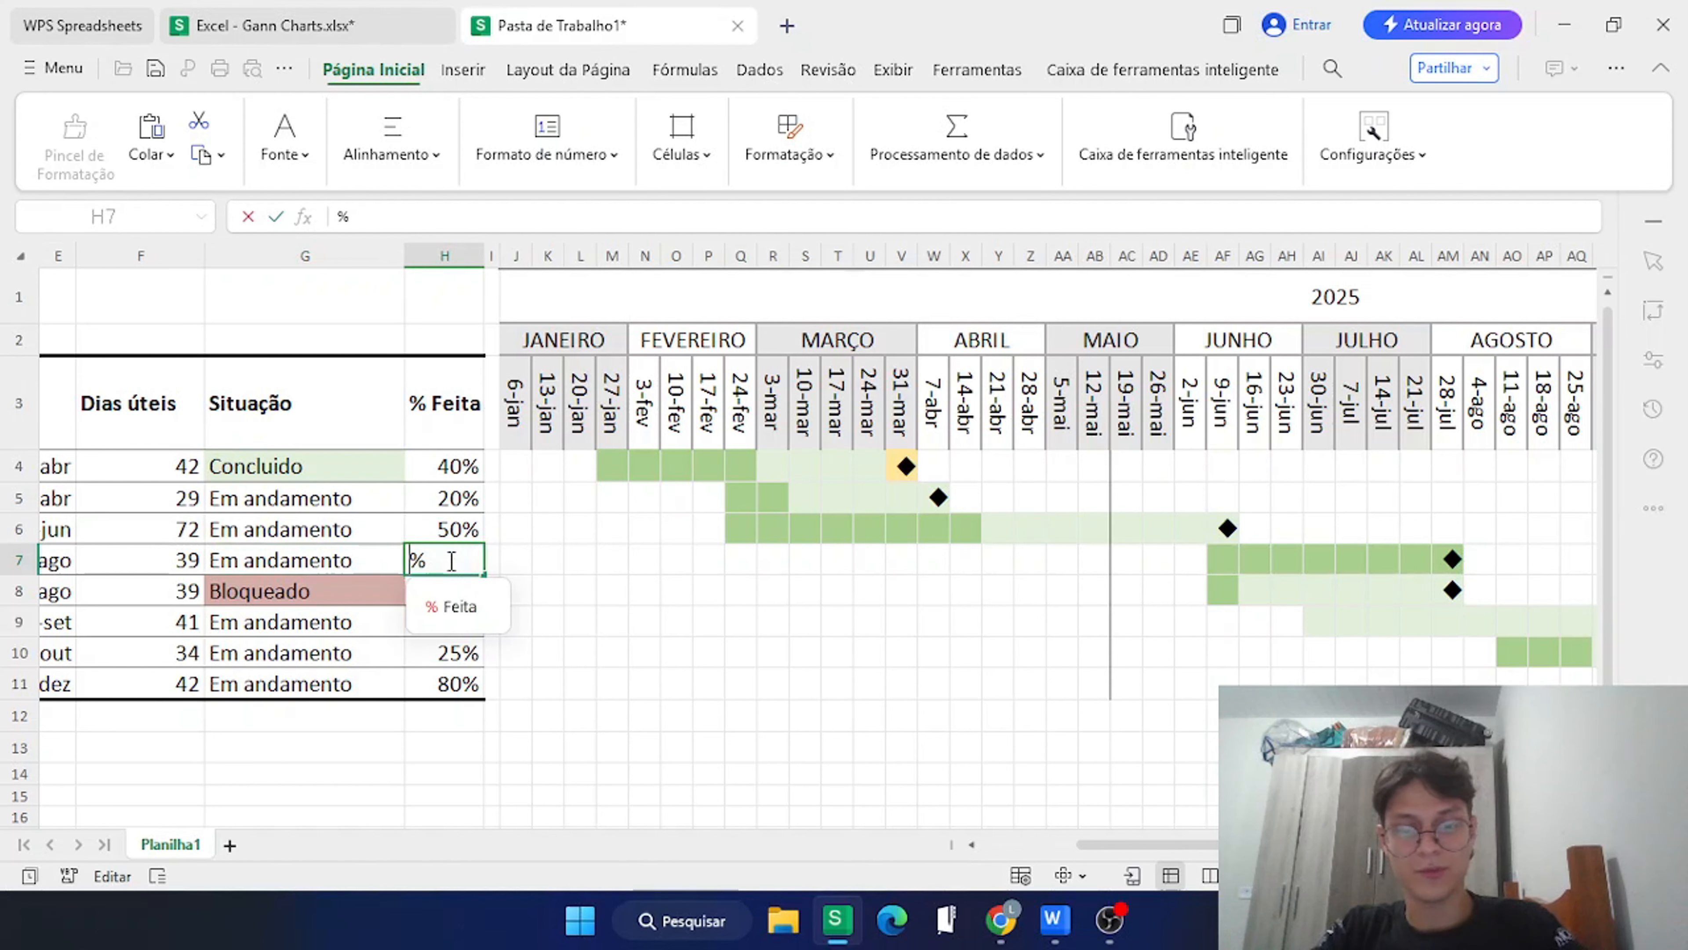
text(90)
key(Return)
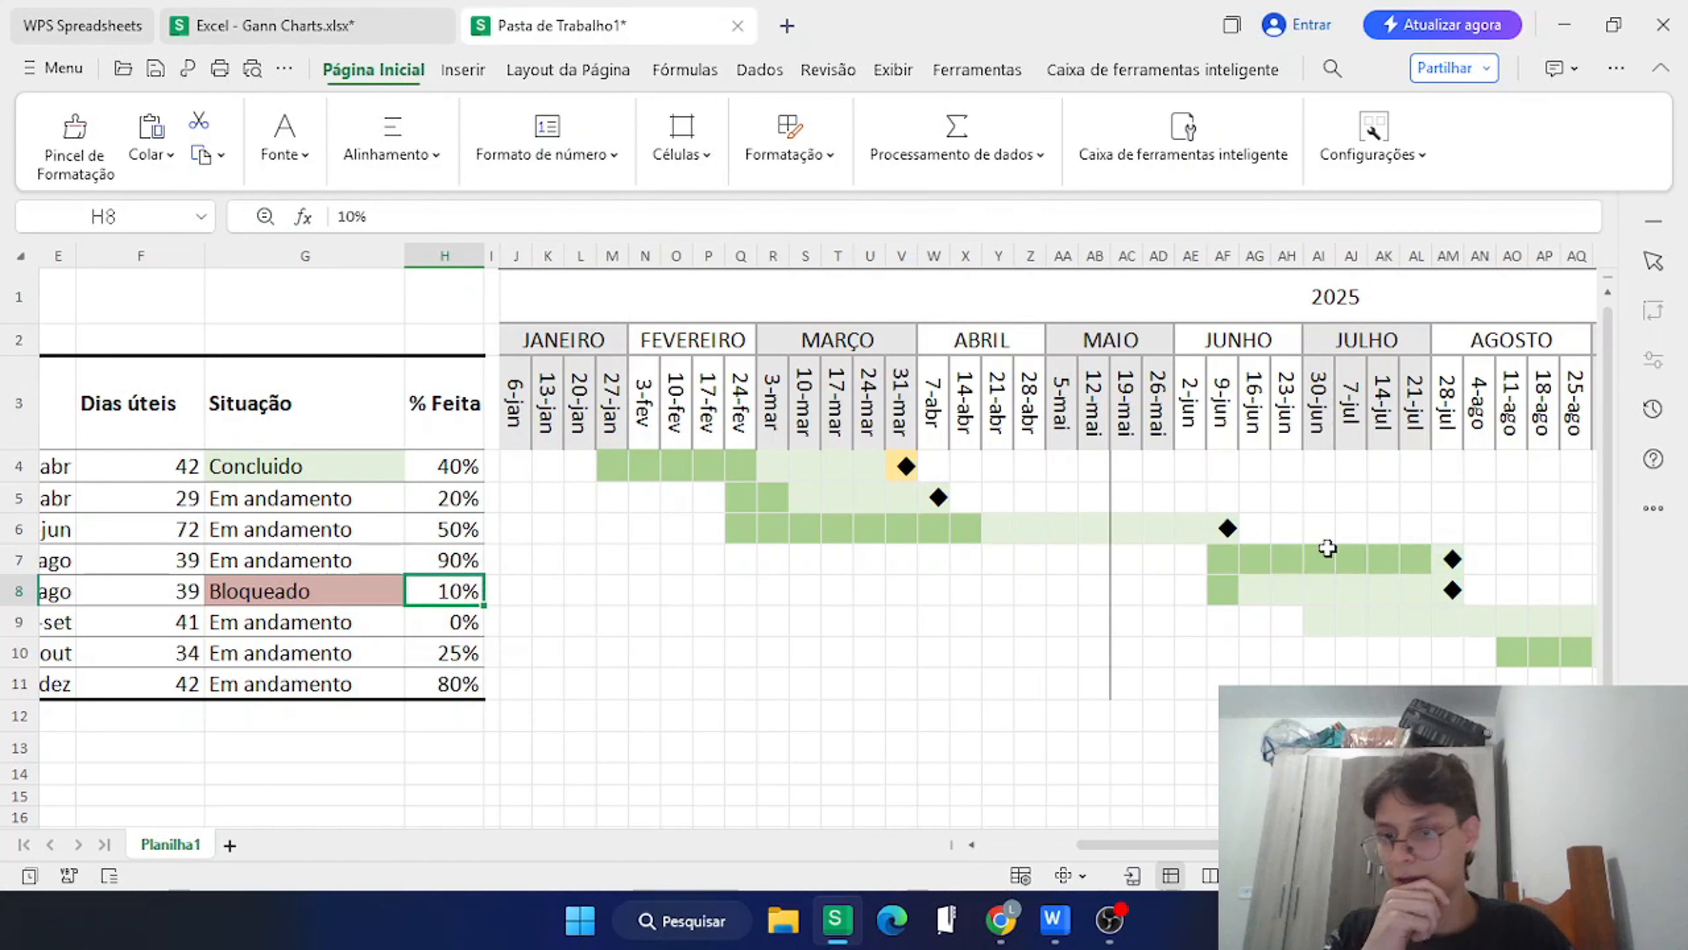
scroll(1003, 592, right, 5)
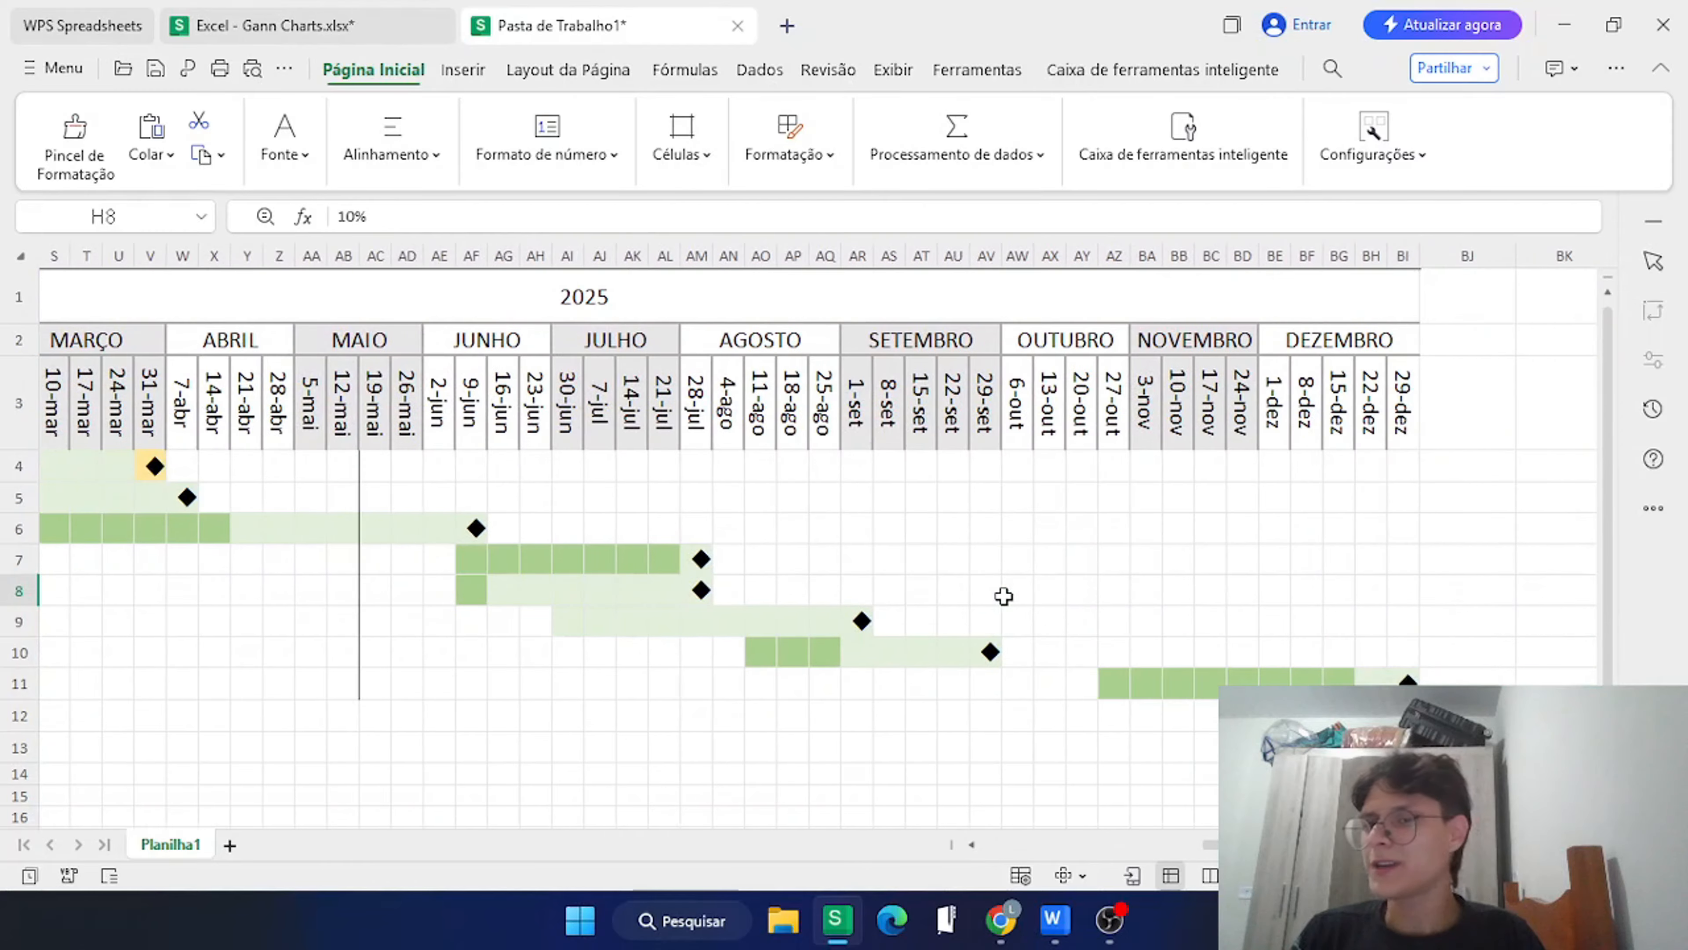
scroll(1004, 595, left, 6)
scroll(1003, 596, left, 2)
scroll(1004, 596, right, 10)
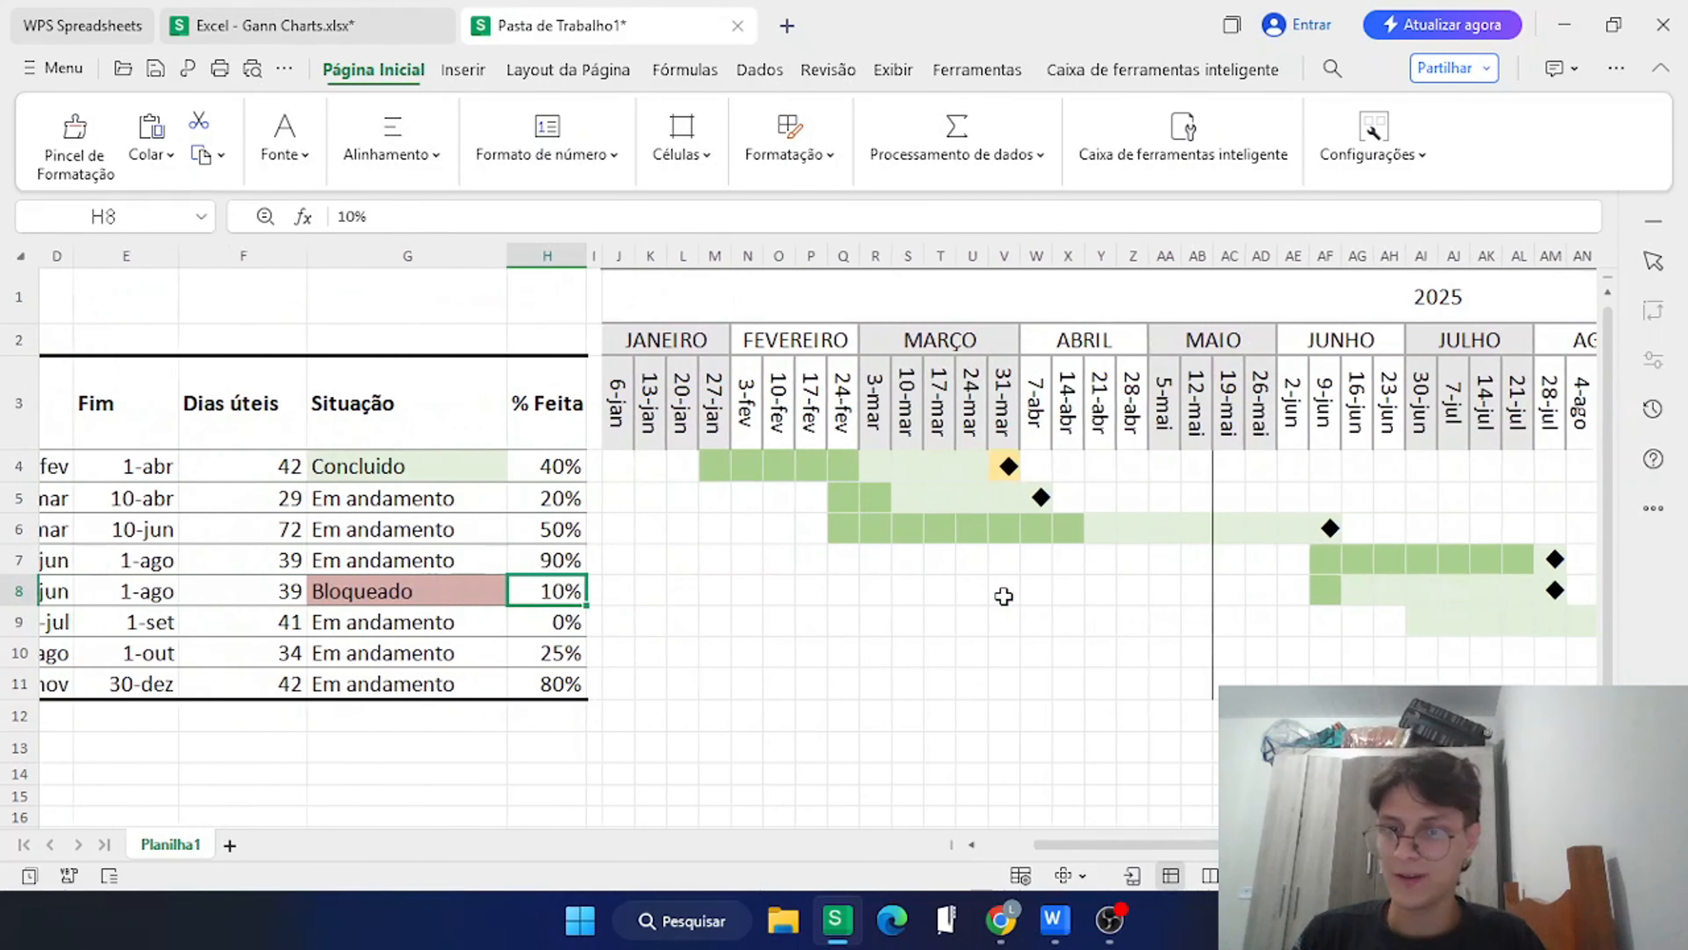
scroll(1004, 597, left, 10)
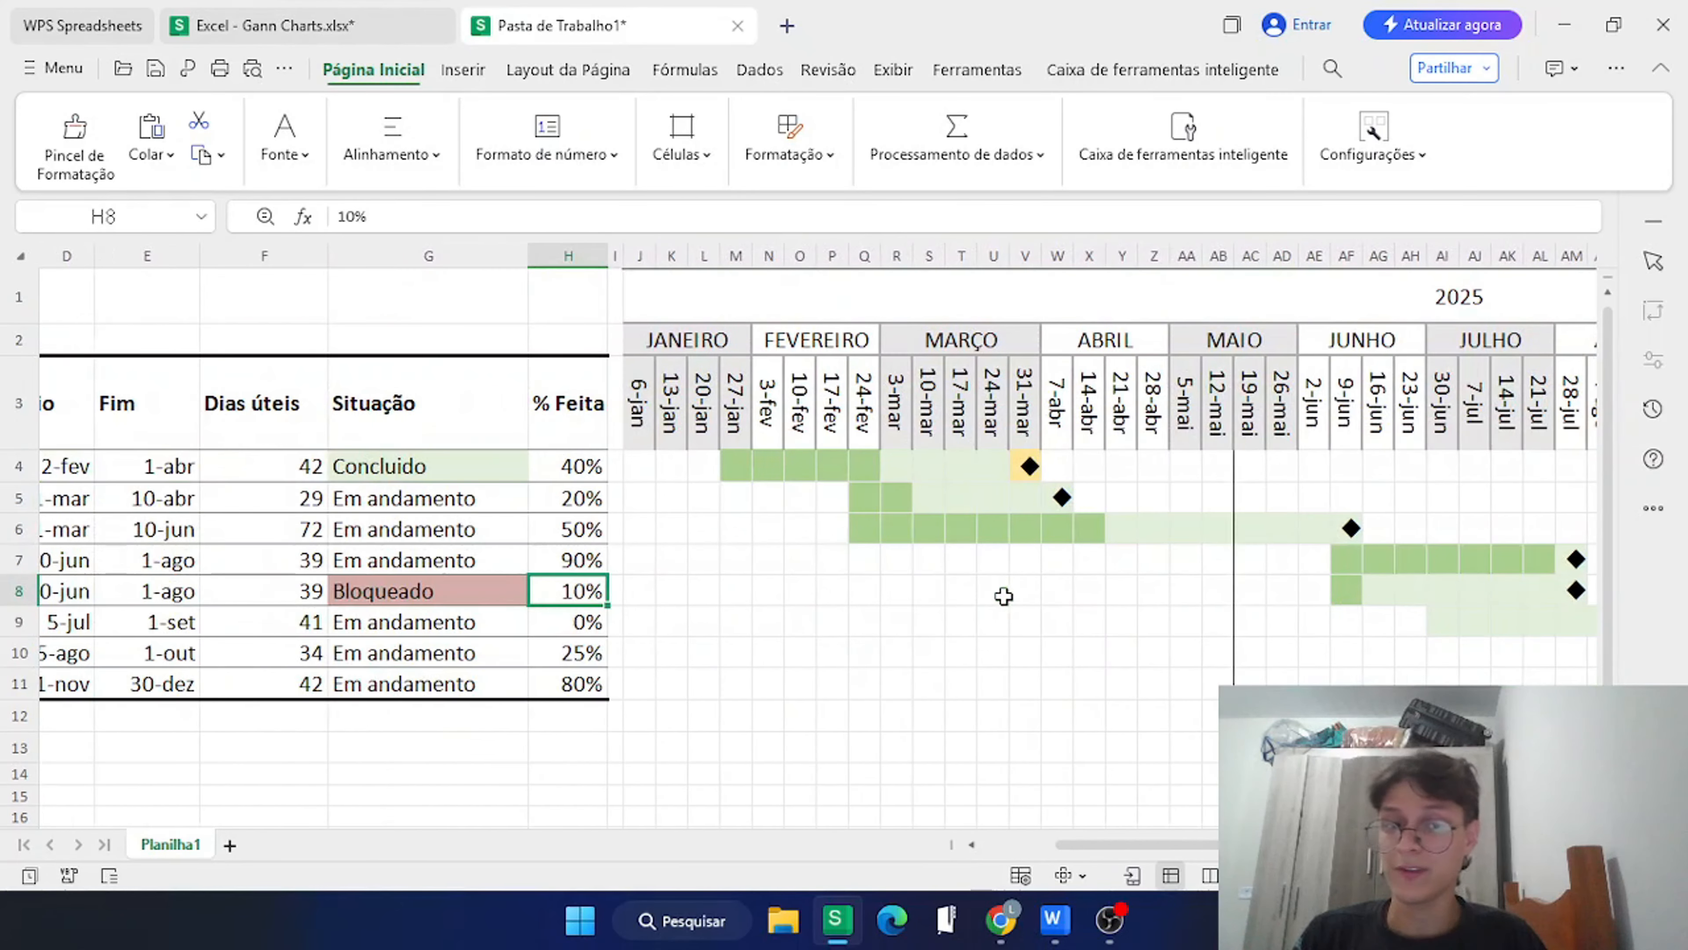
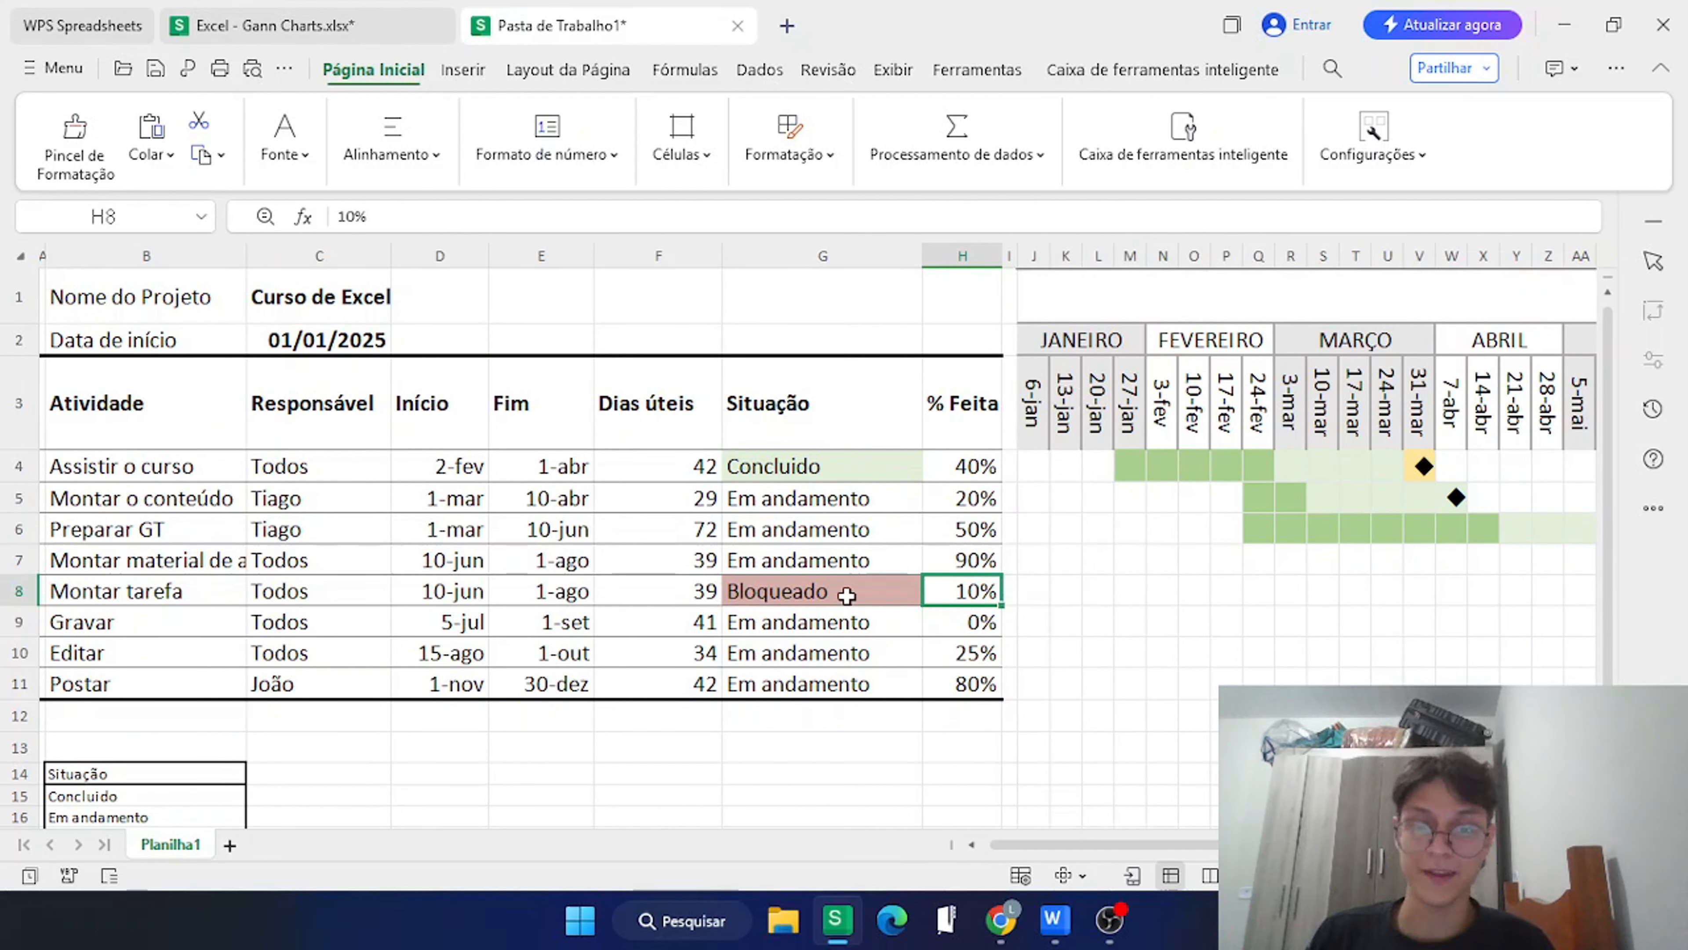
click(776, 590)
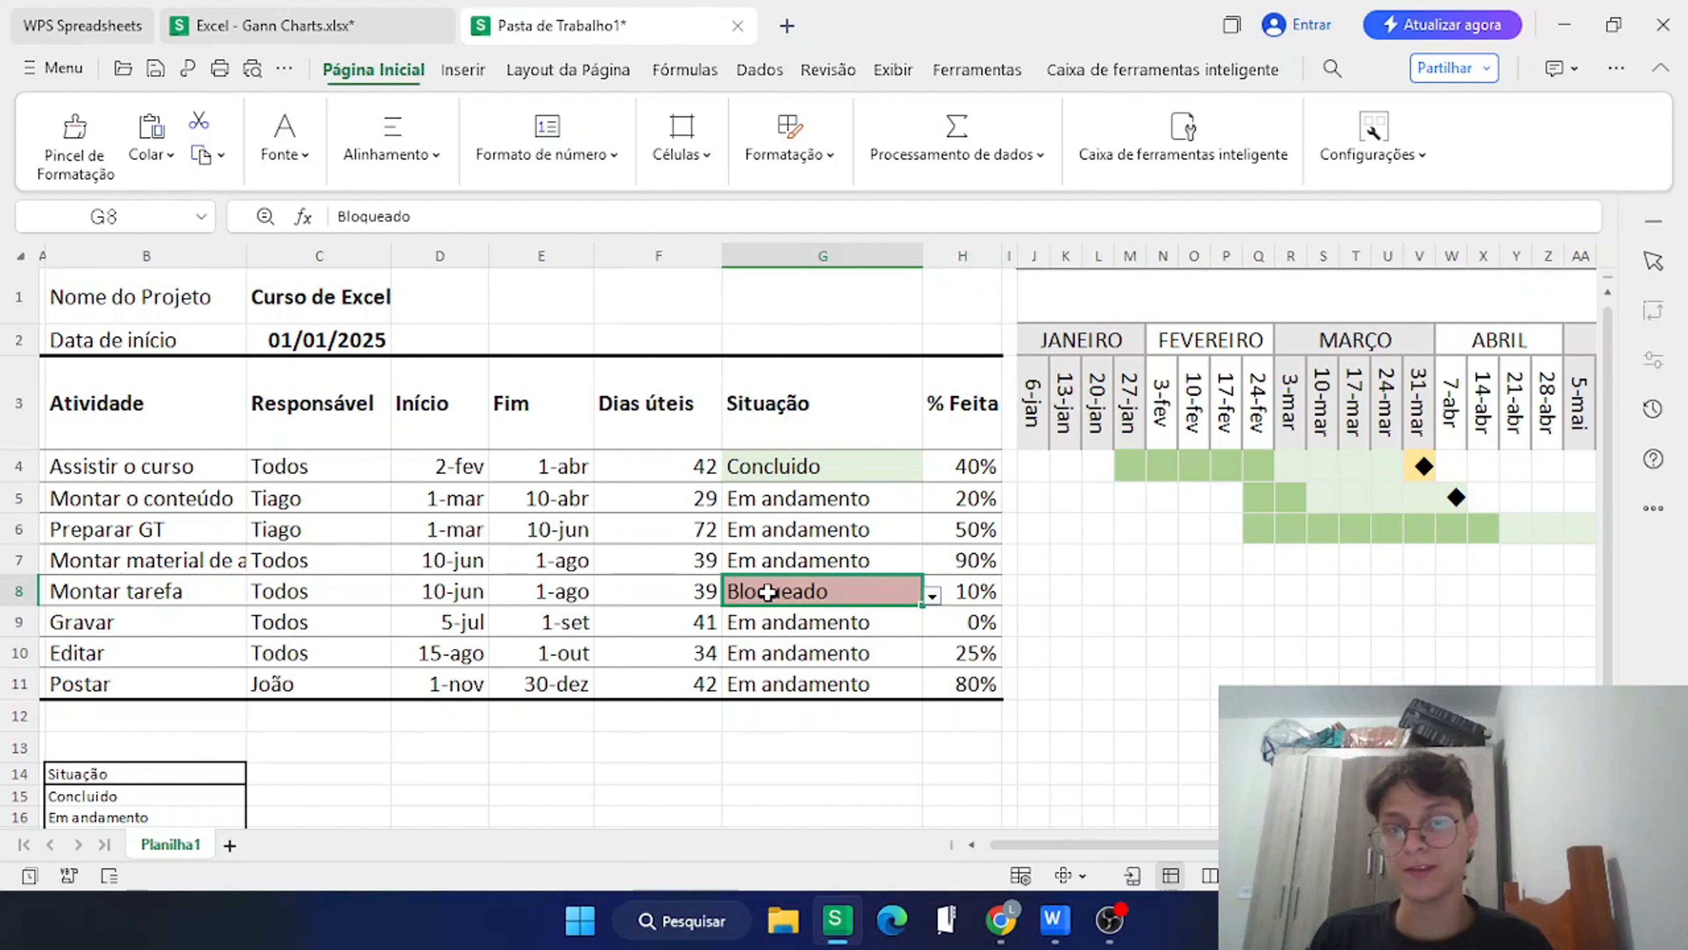
scroll(754, 595, right, 3)
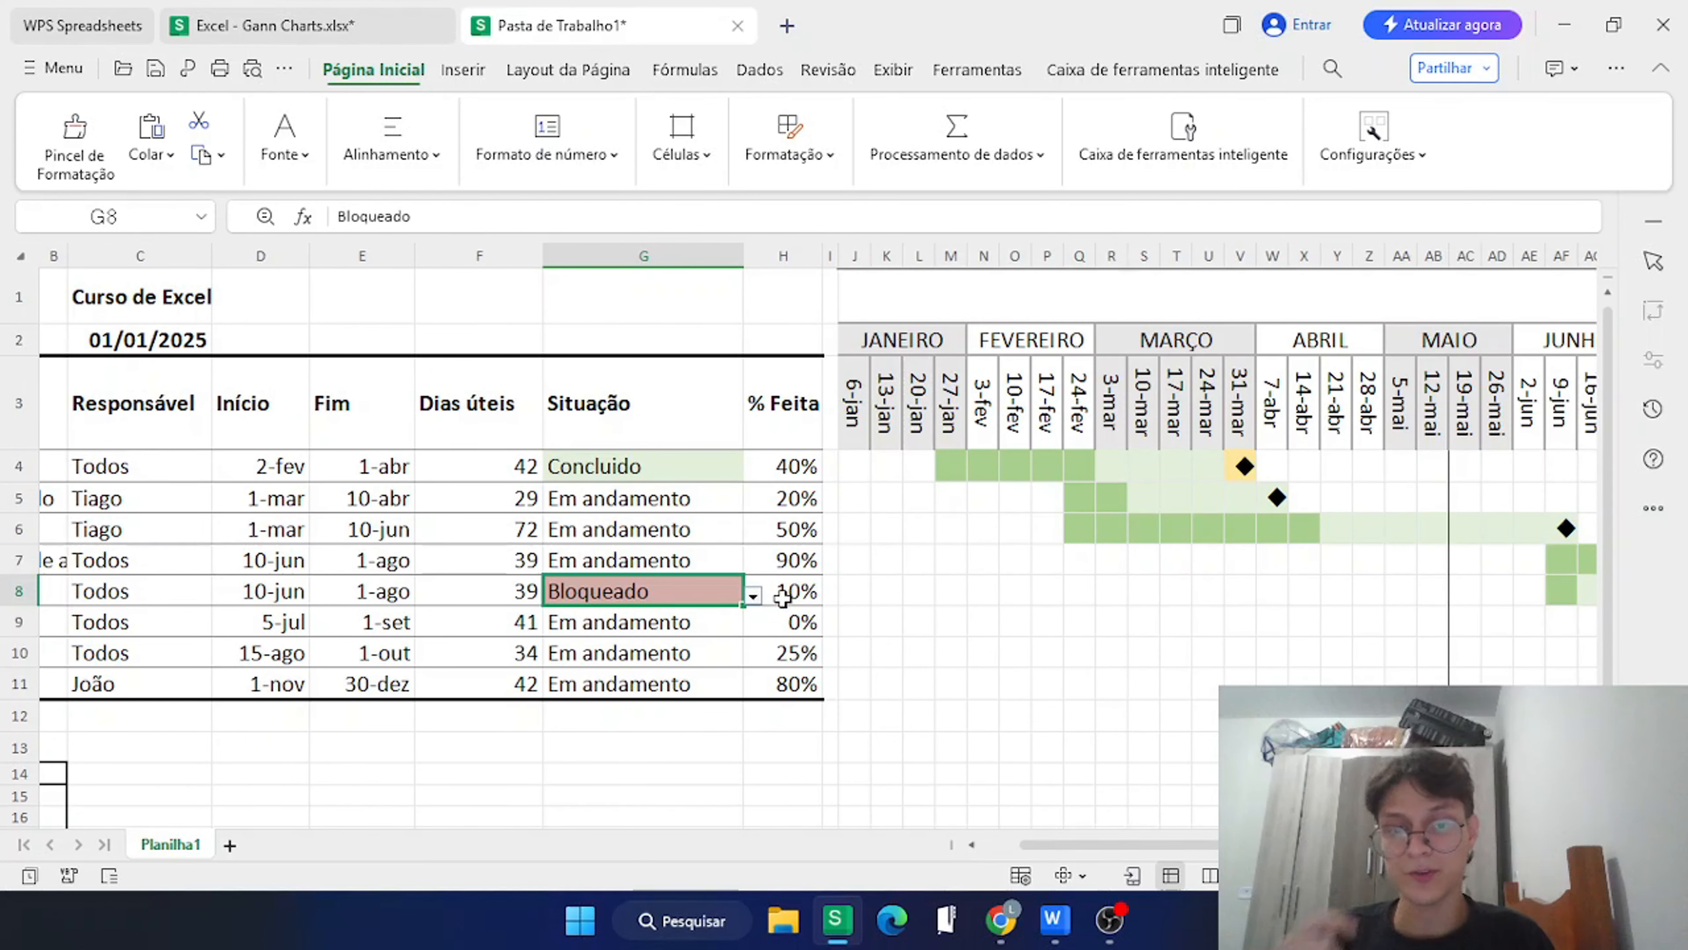
scroll(81, 591, left, 3)
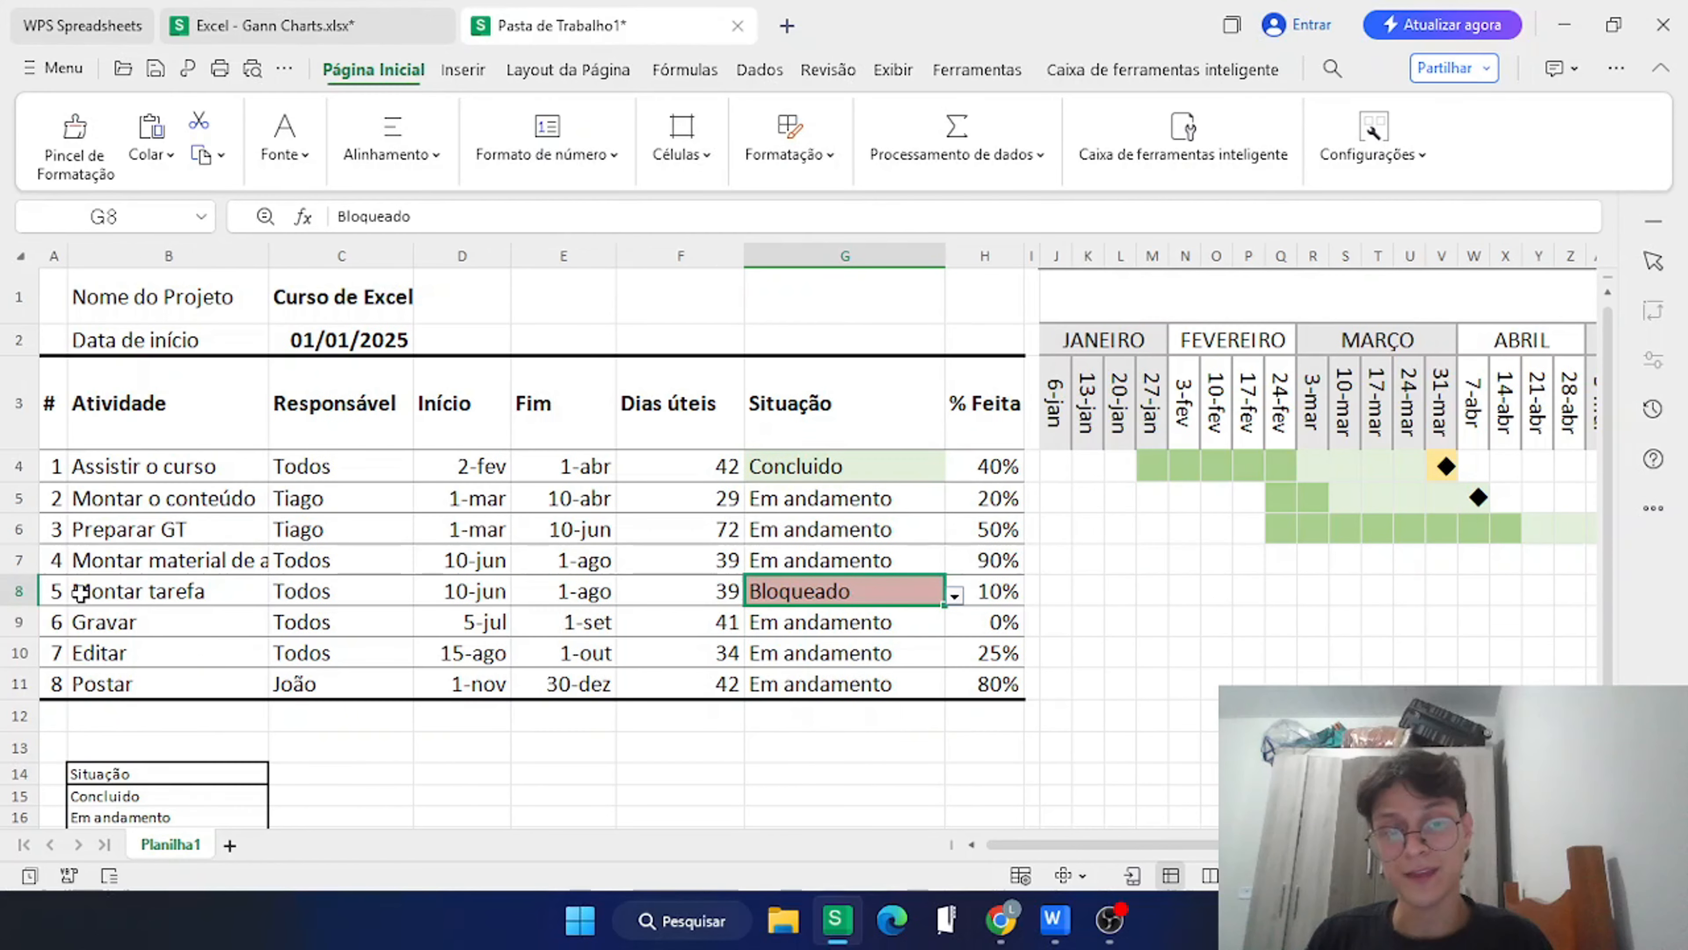
scroll(910, 606, right, 8)
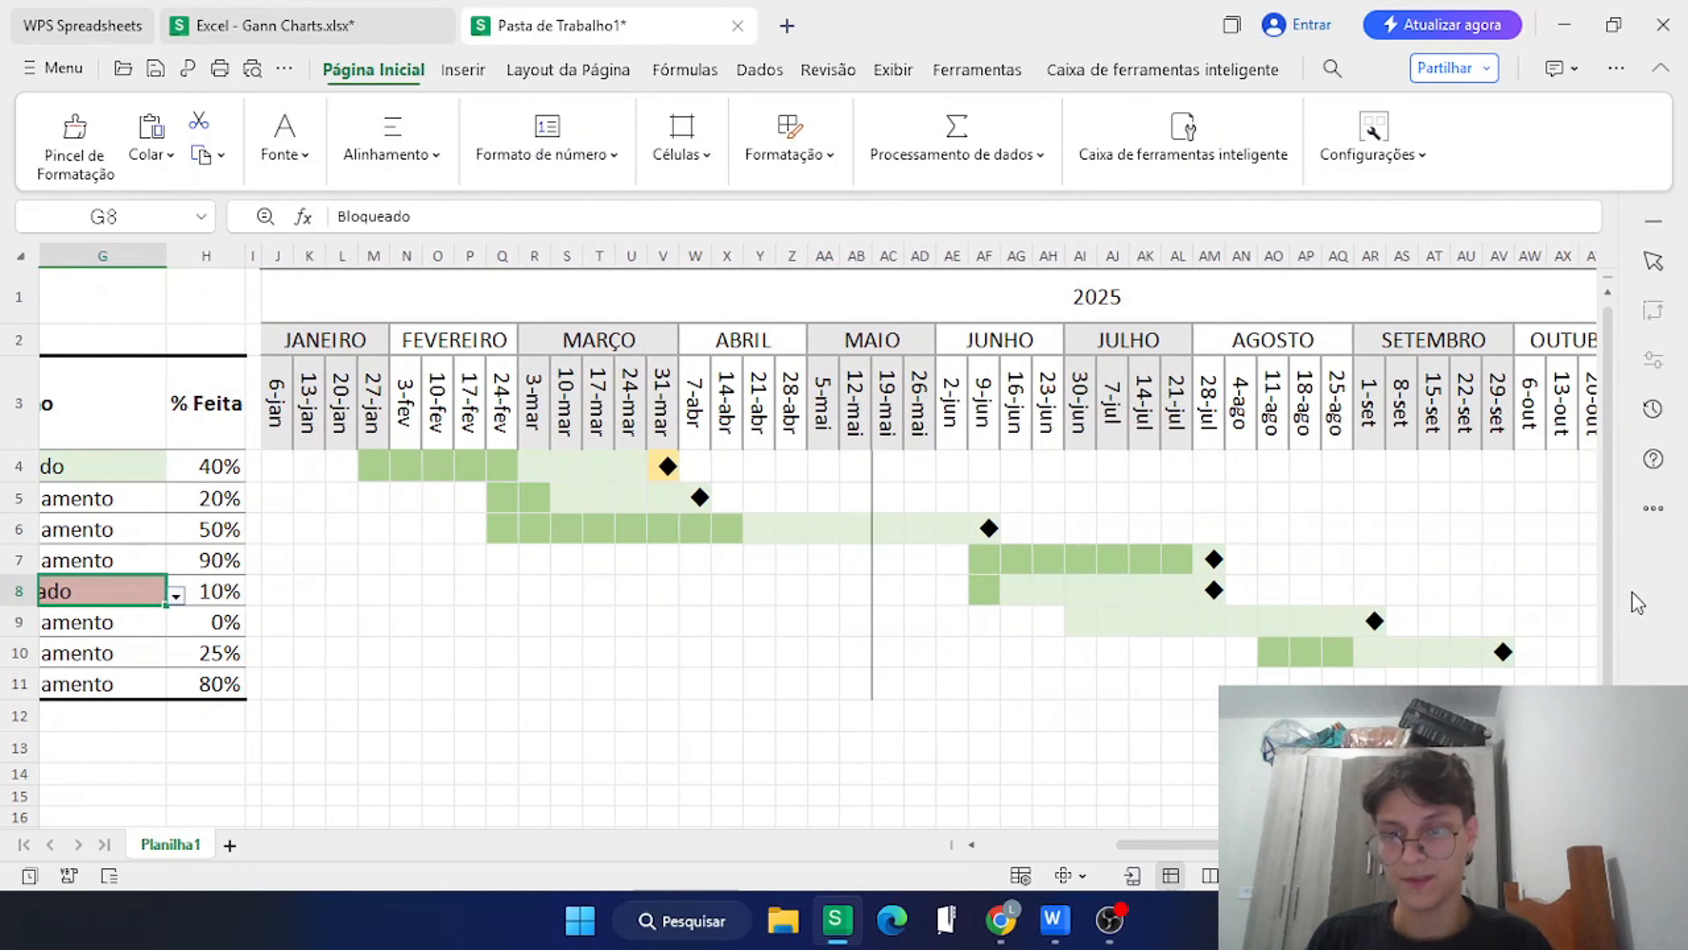
Start an E test formula in G13, below the activity table, with the conditions G4="Bloqueado" and H4>=0.
scroll(1394, 641, left, 6)
double_click(816, 747)
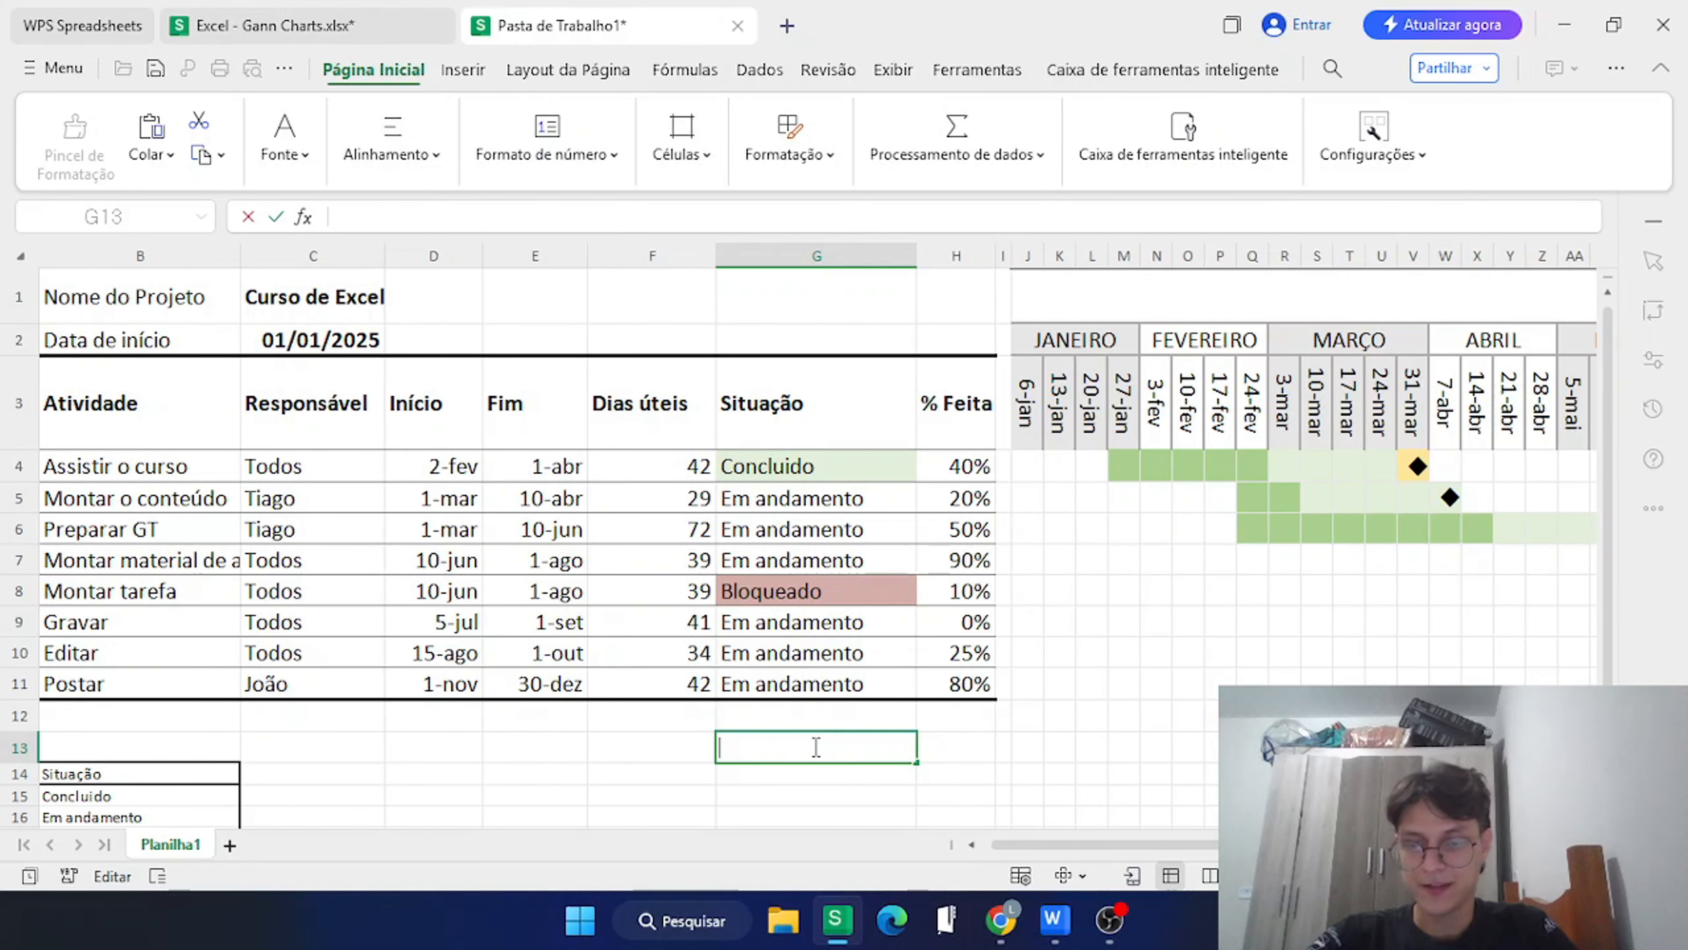
text(=e)
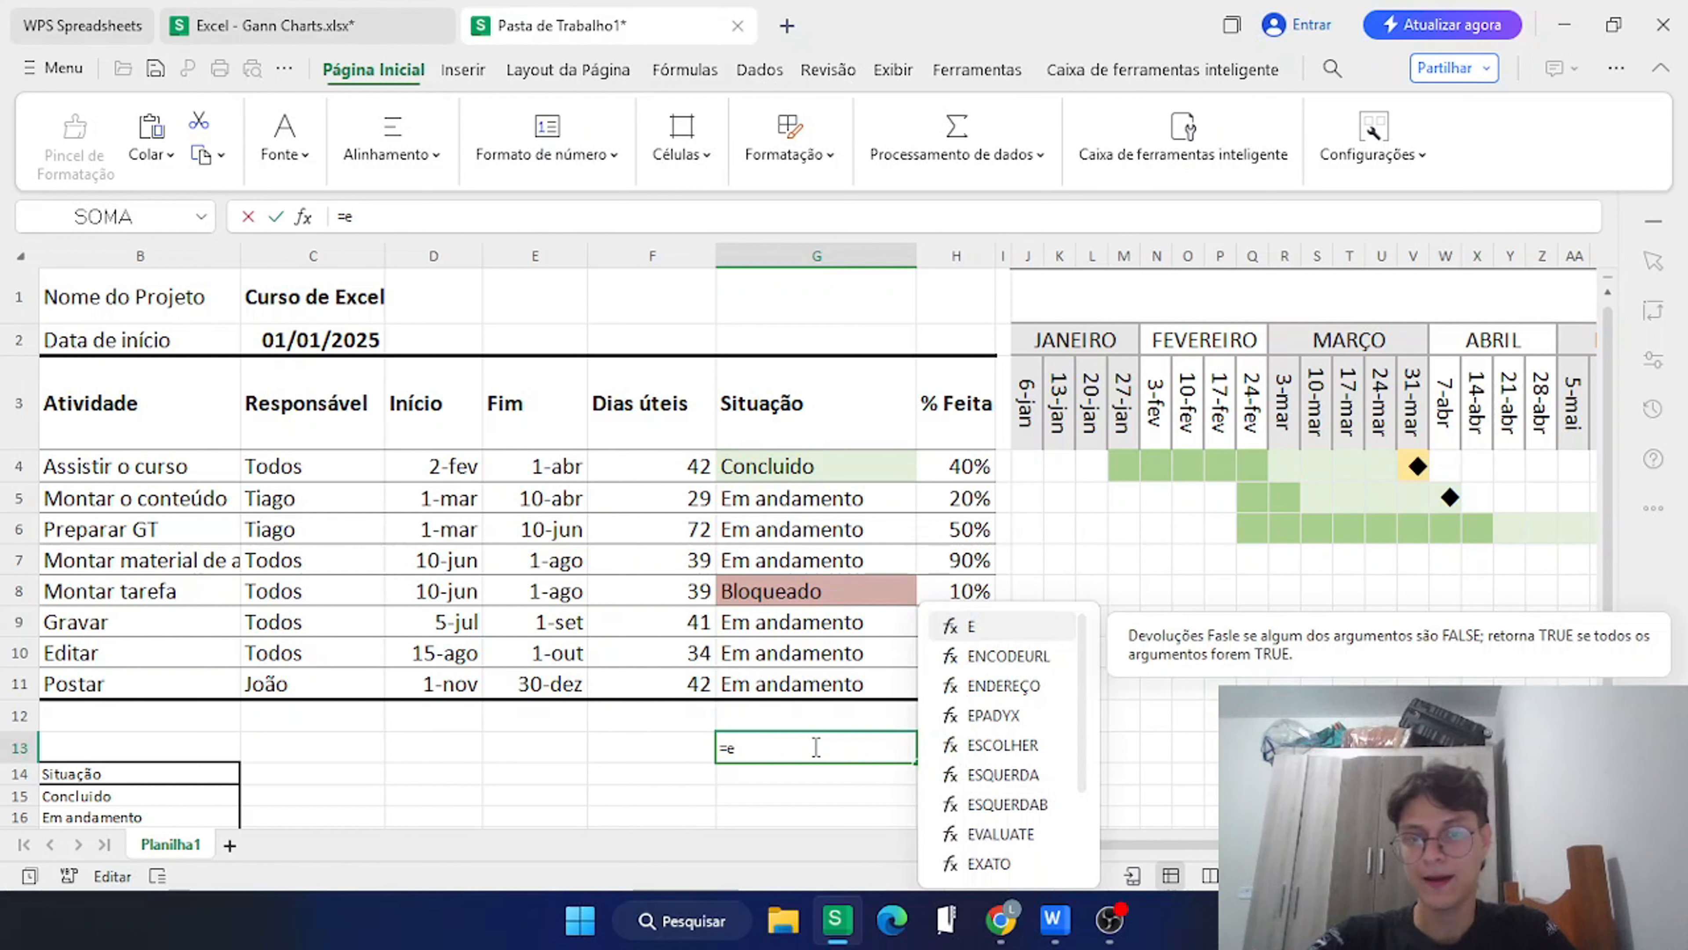
text(()
click(783, 474)
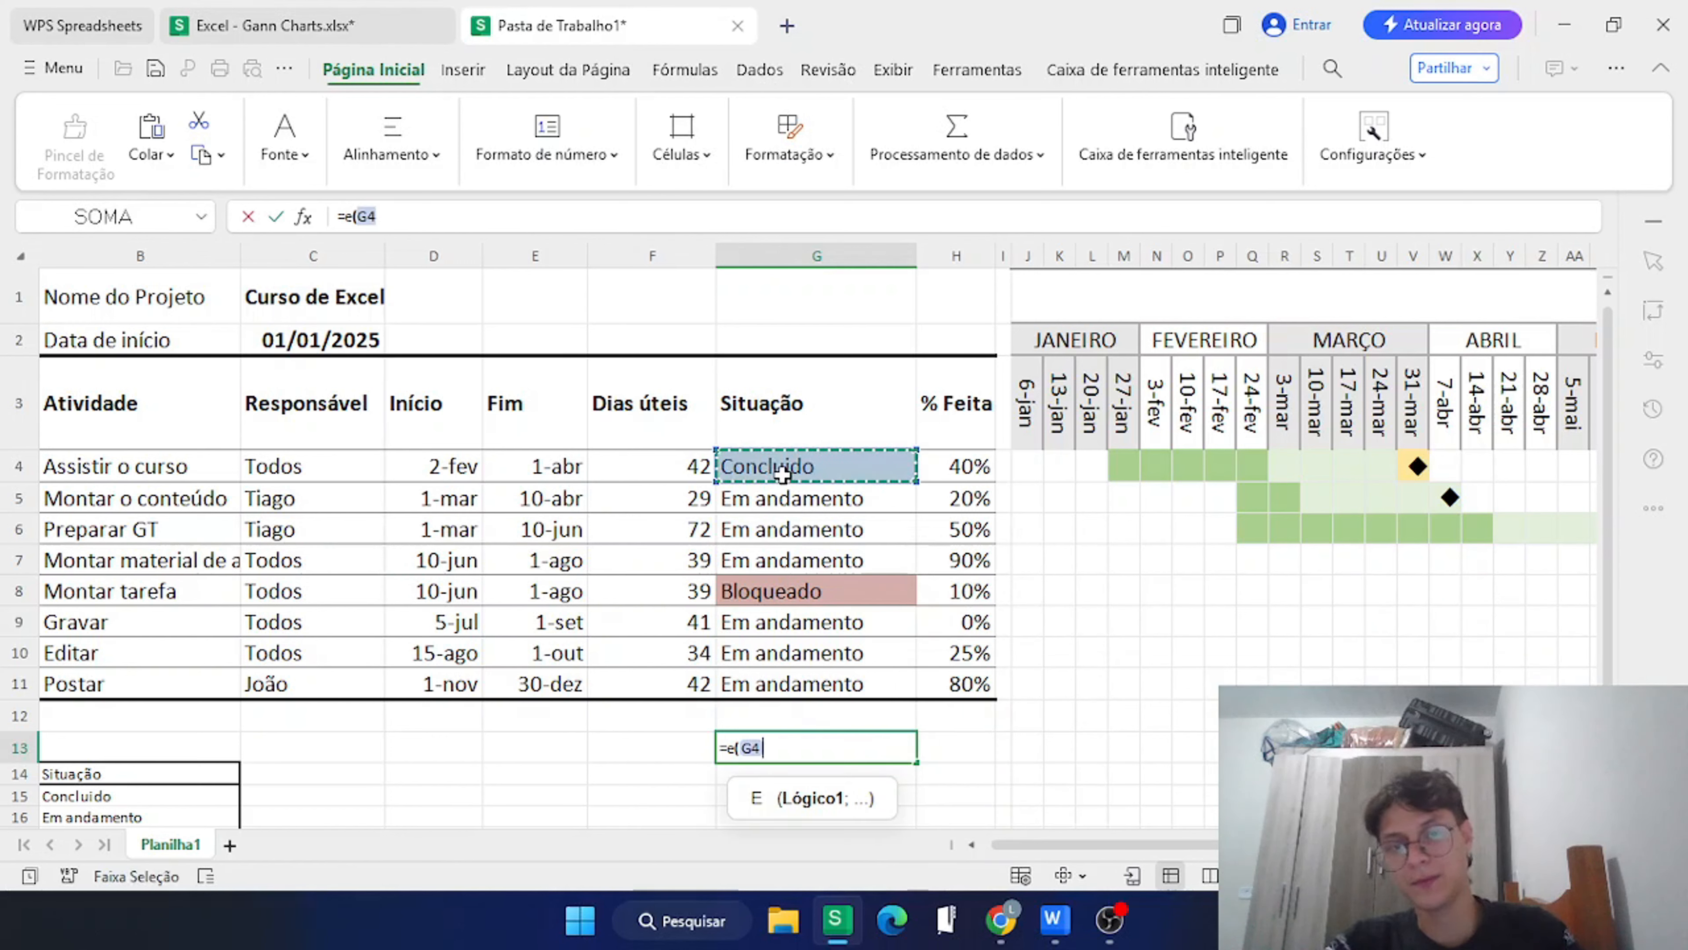
text(="Bloq)
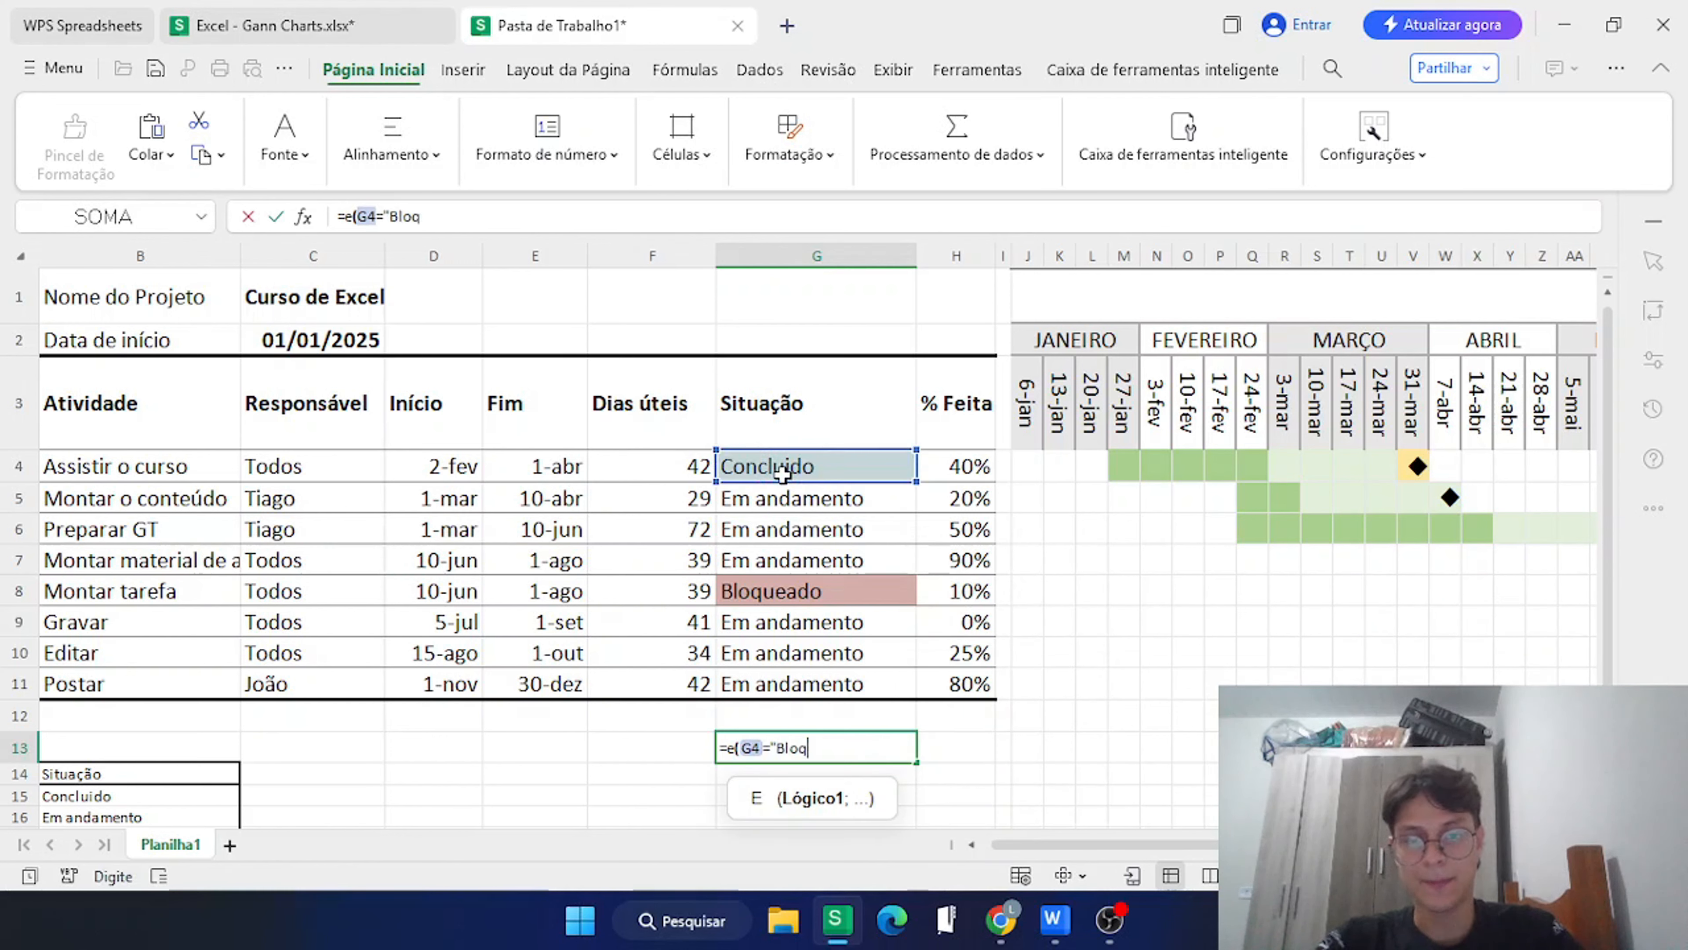
text(ueado")
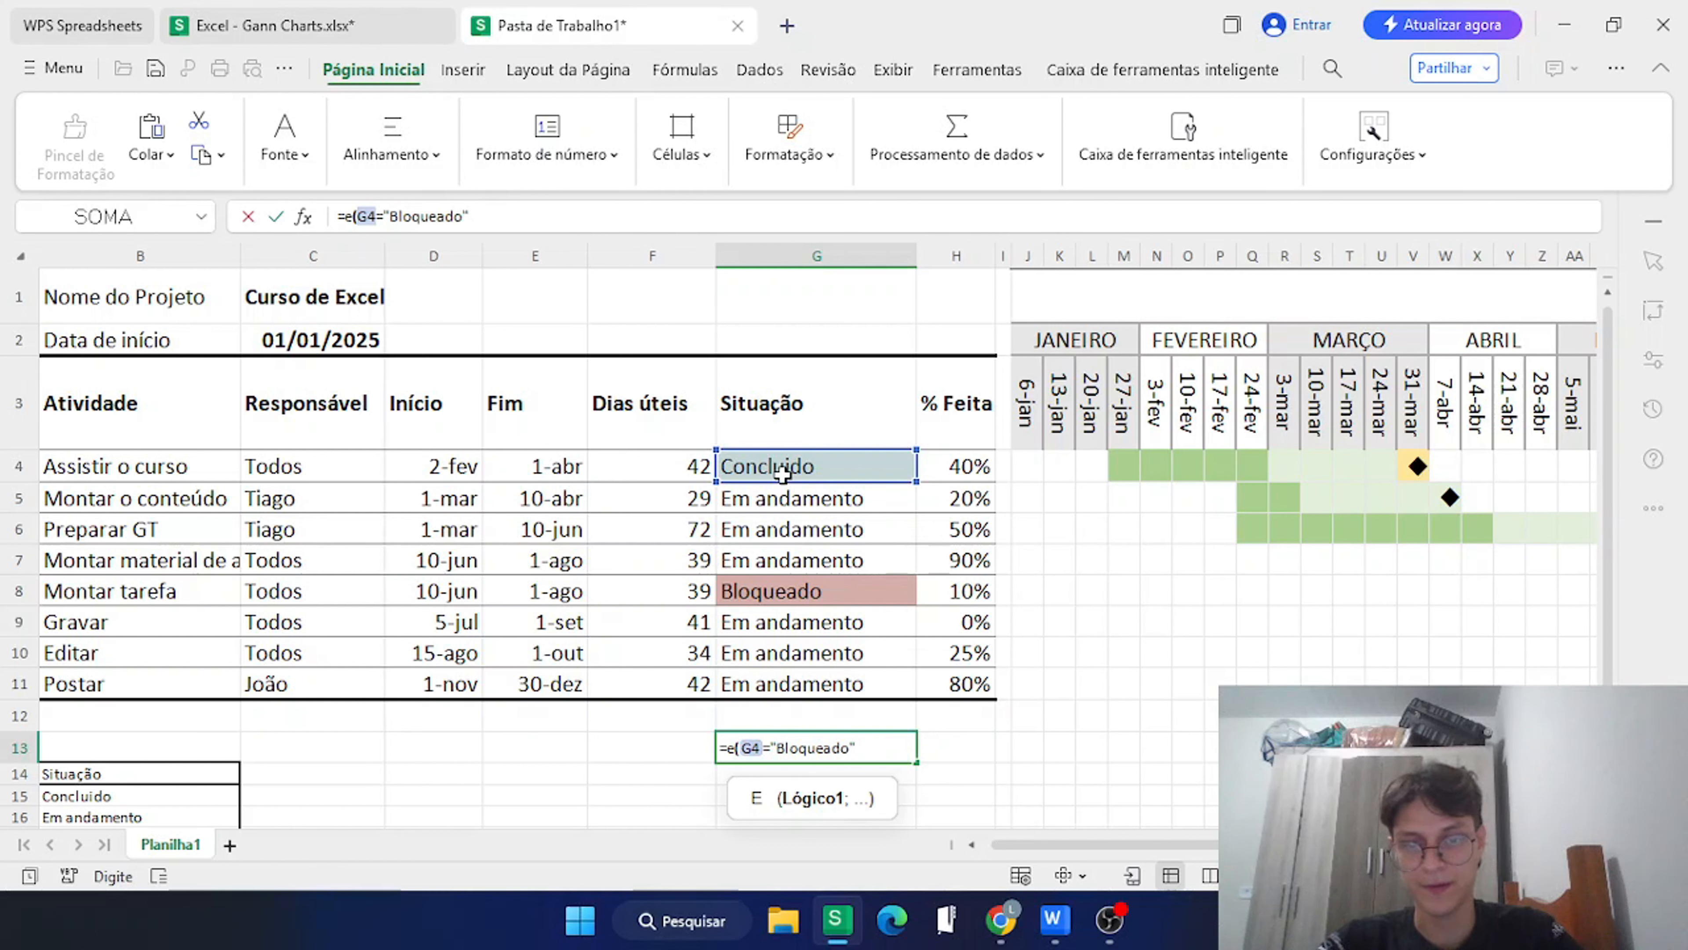
text(;)
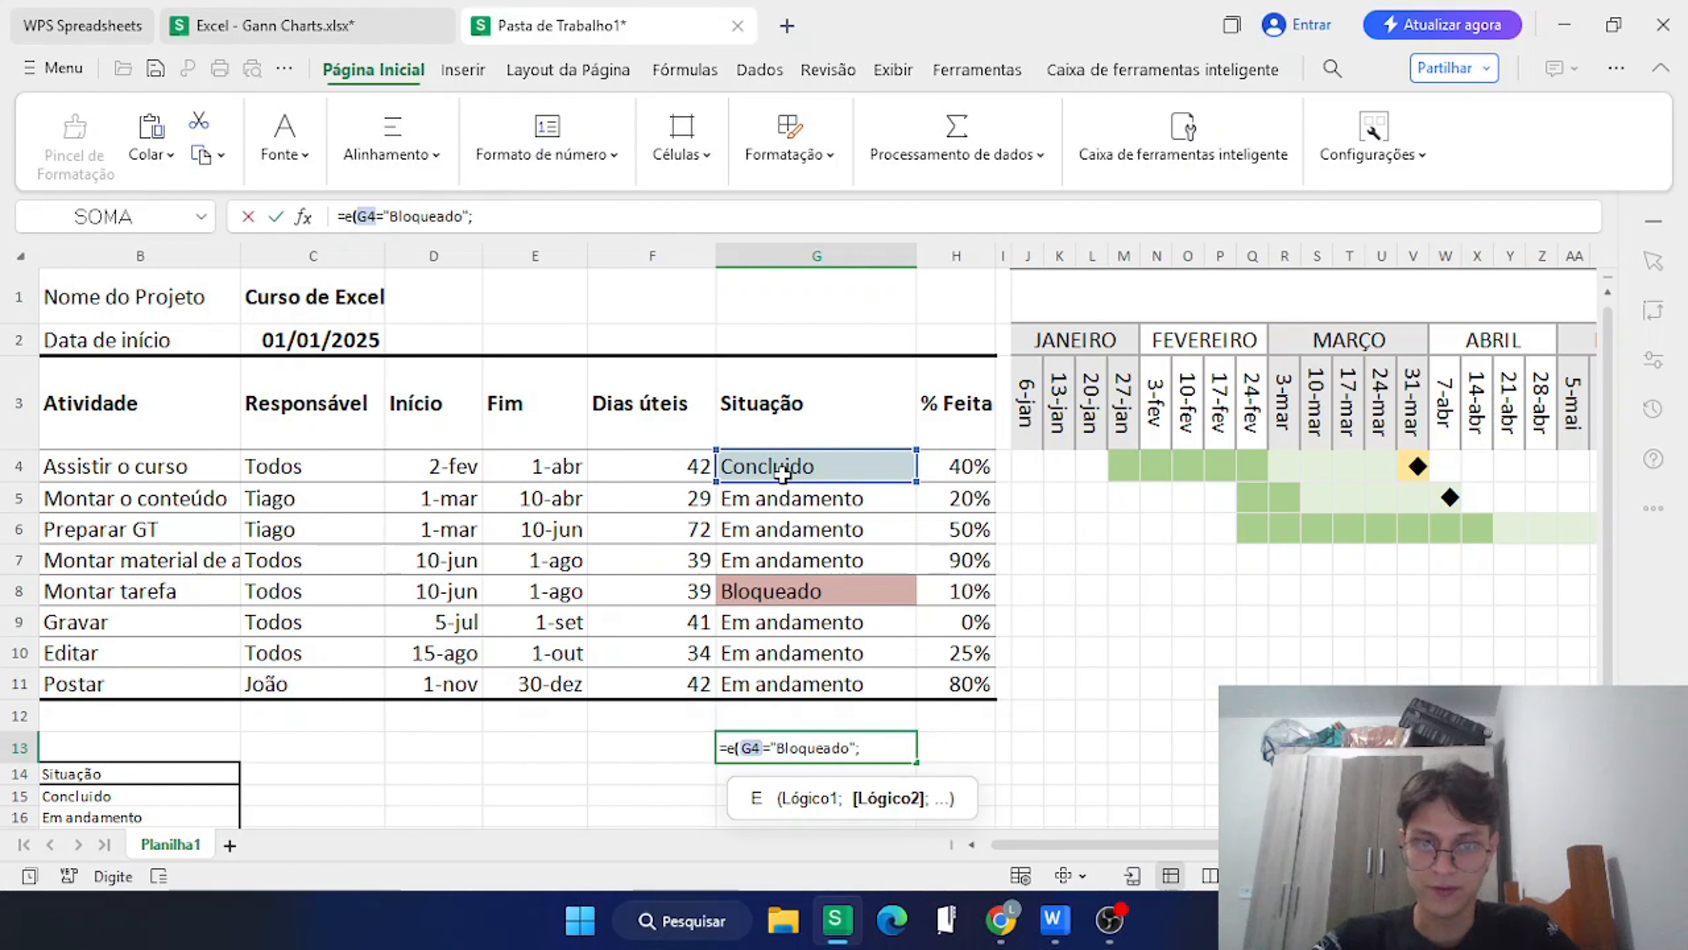
click(968, 467)
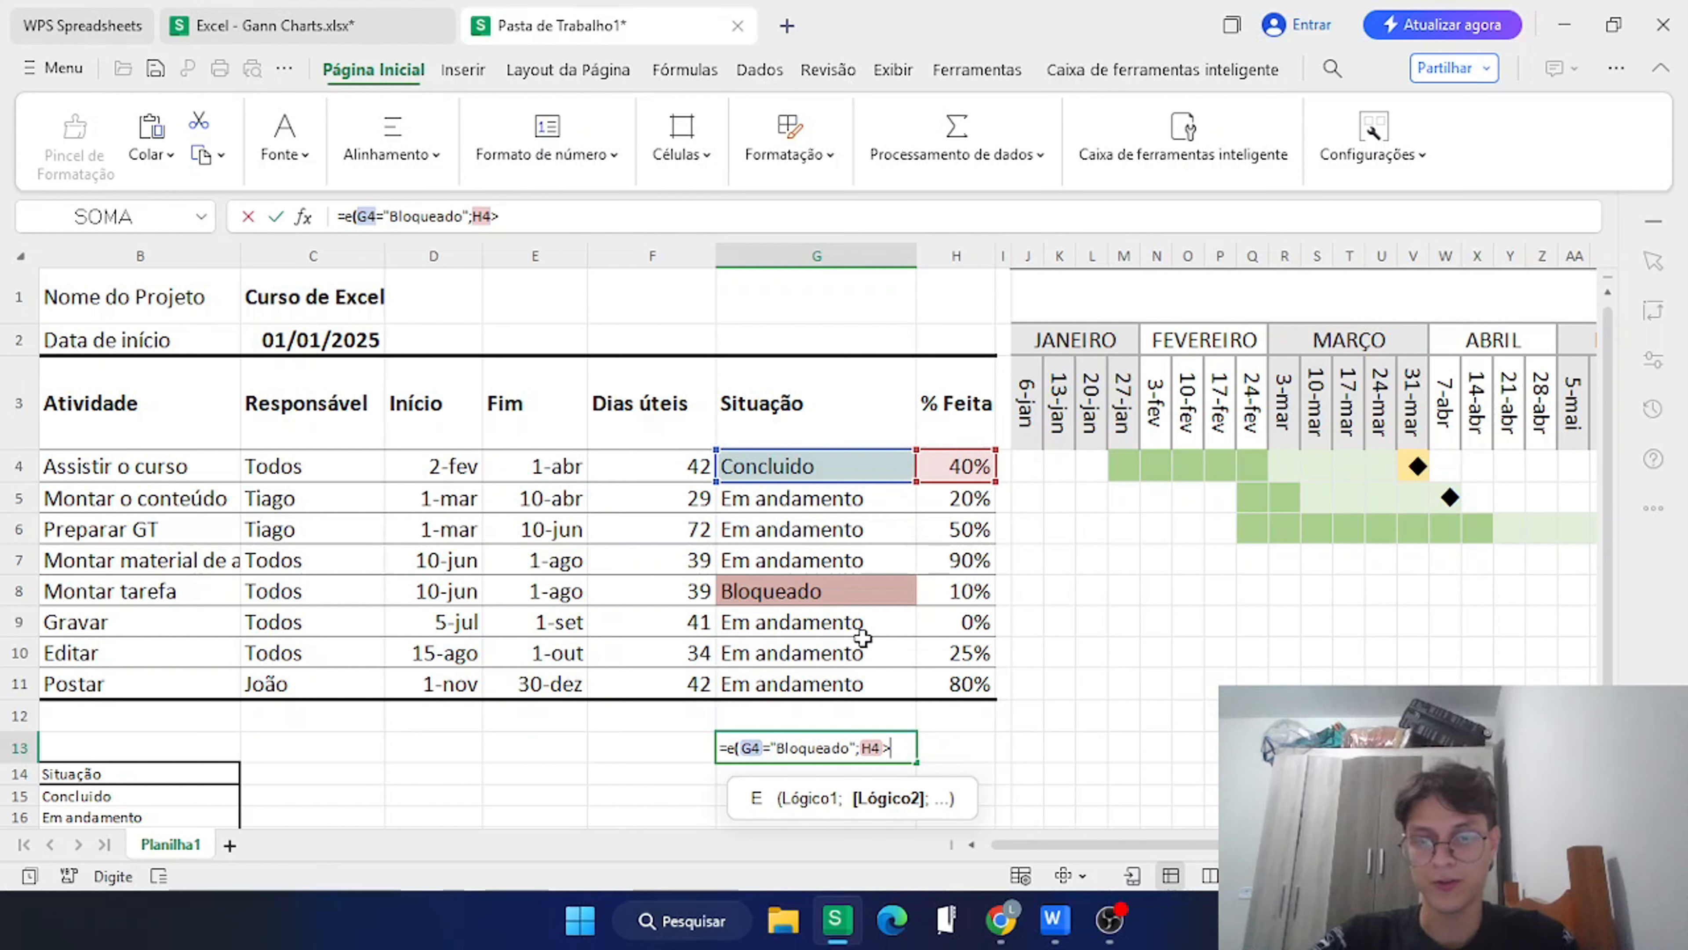
text(;)
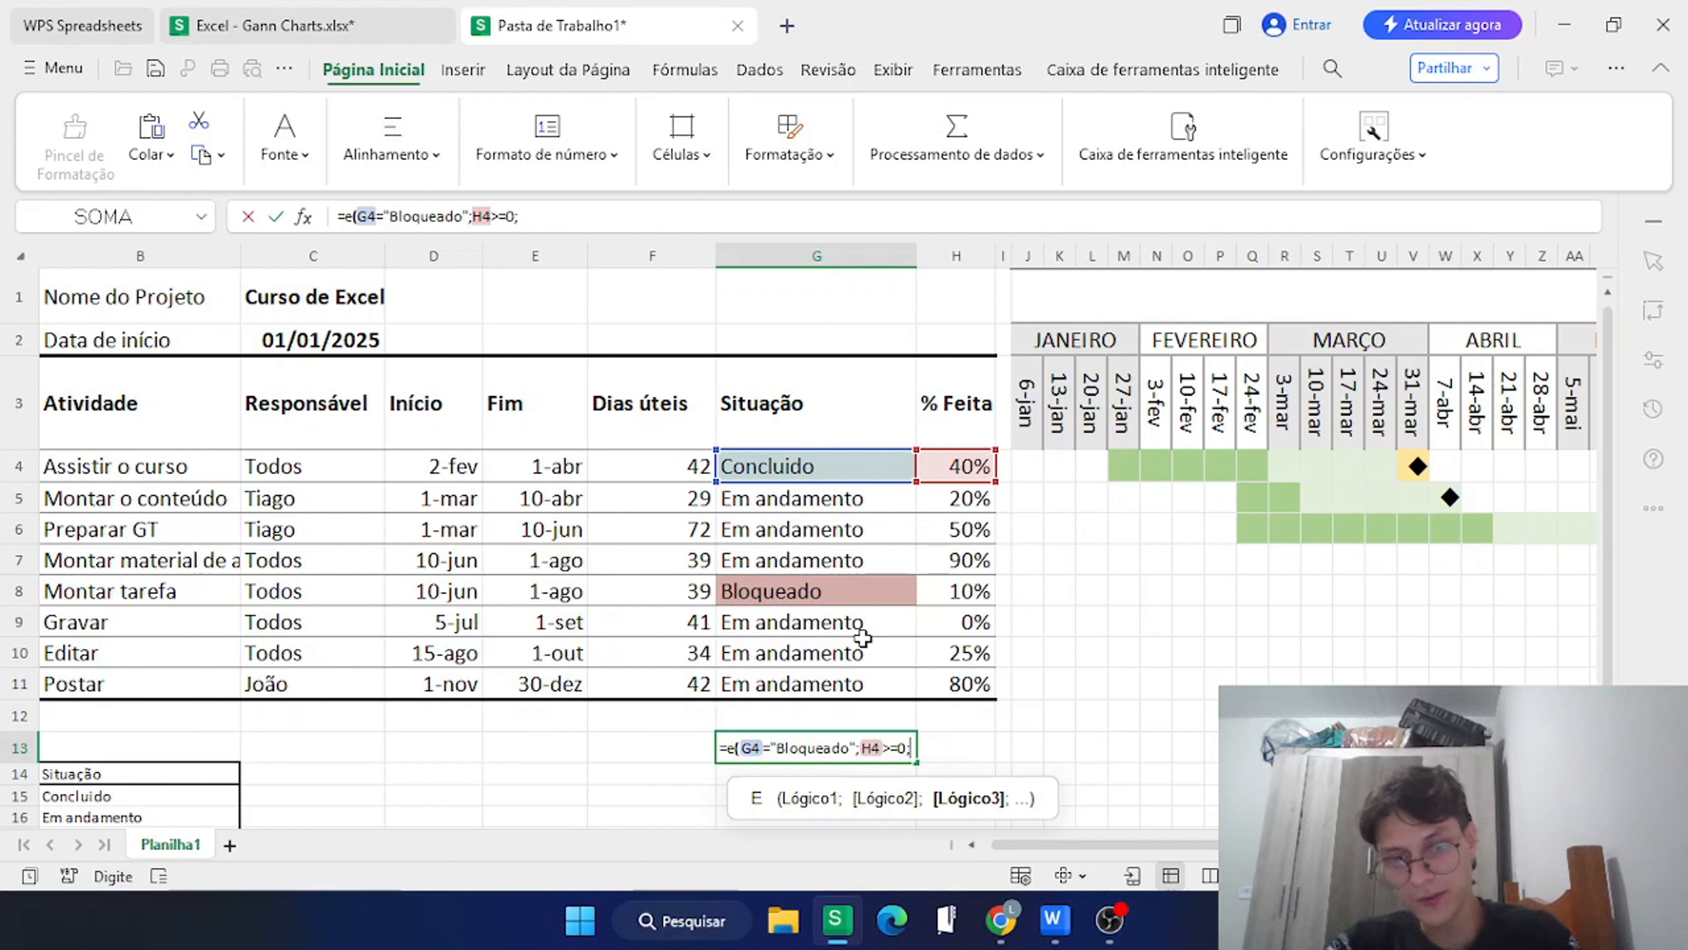
Add the start-week condition J3>=D4-dia.da.semana(D4;2)+1 to the G13 formula as its third argument.
click(1044, 394)
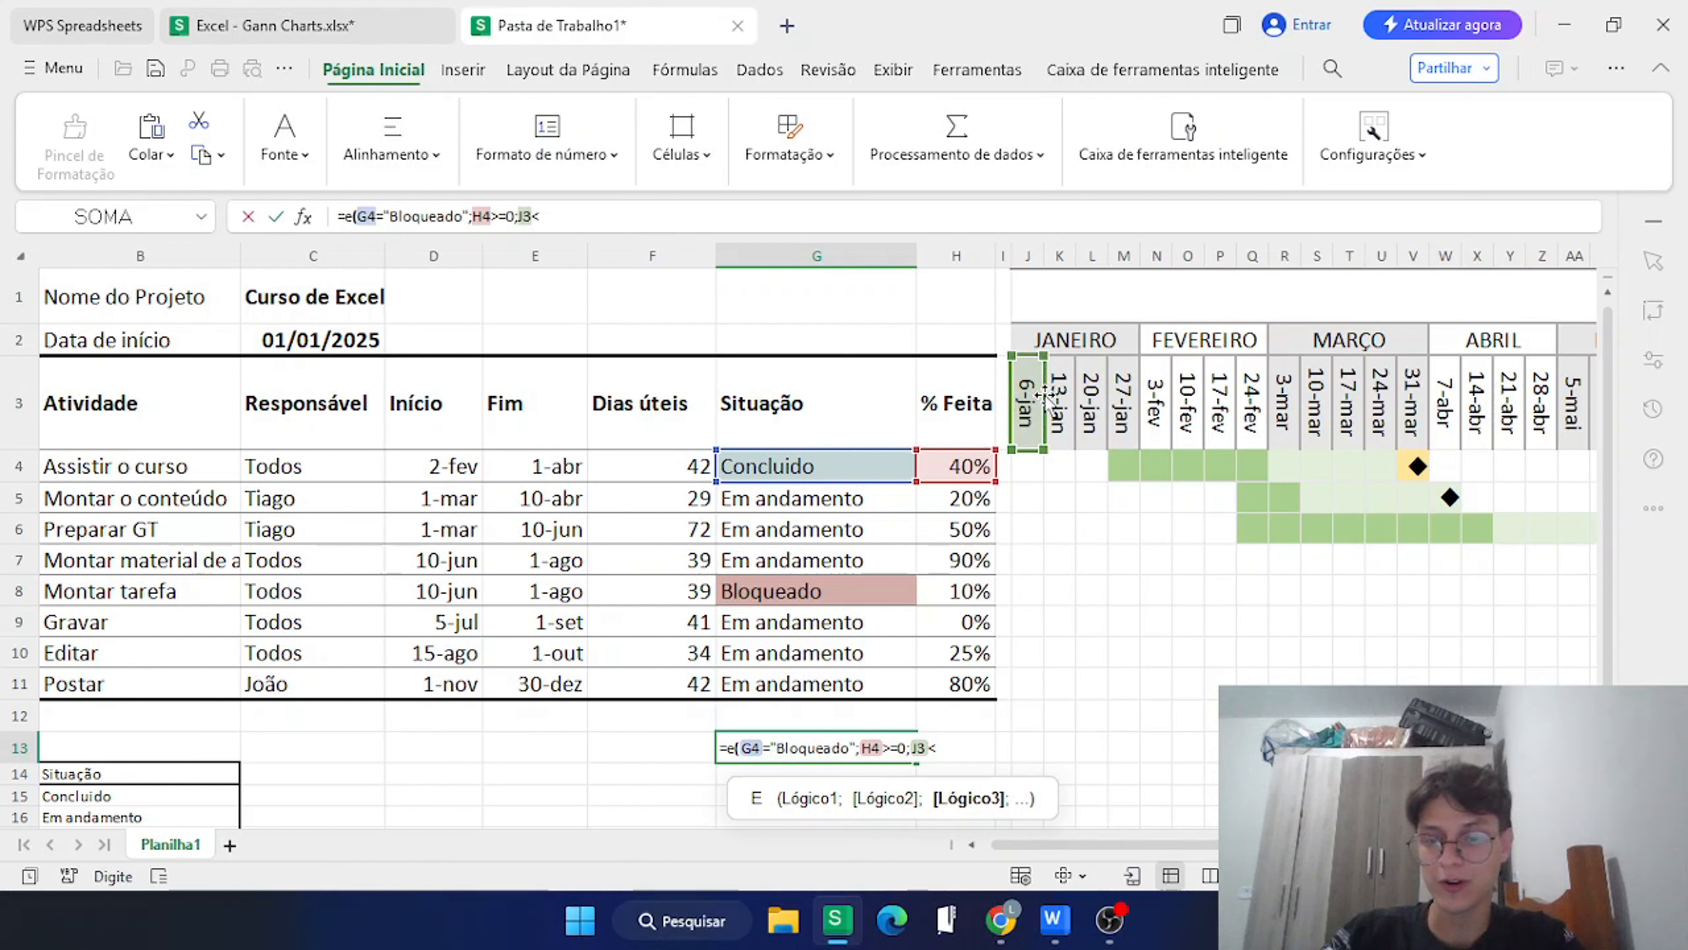
text(>=)
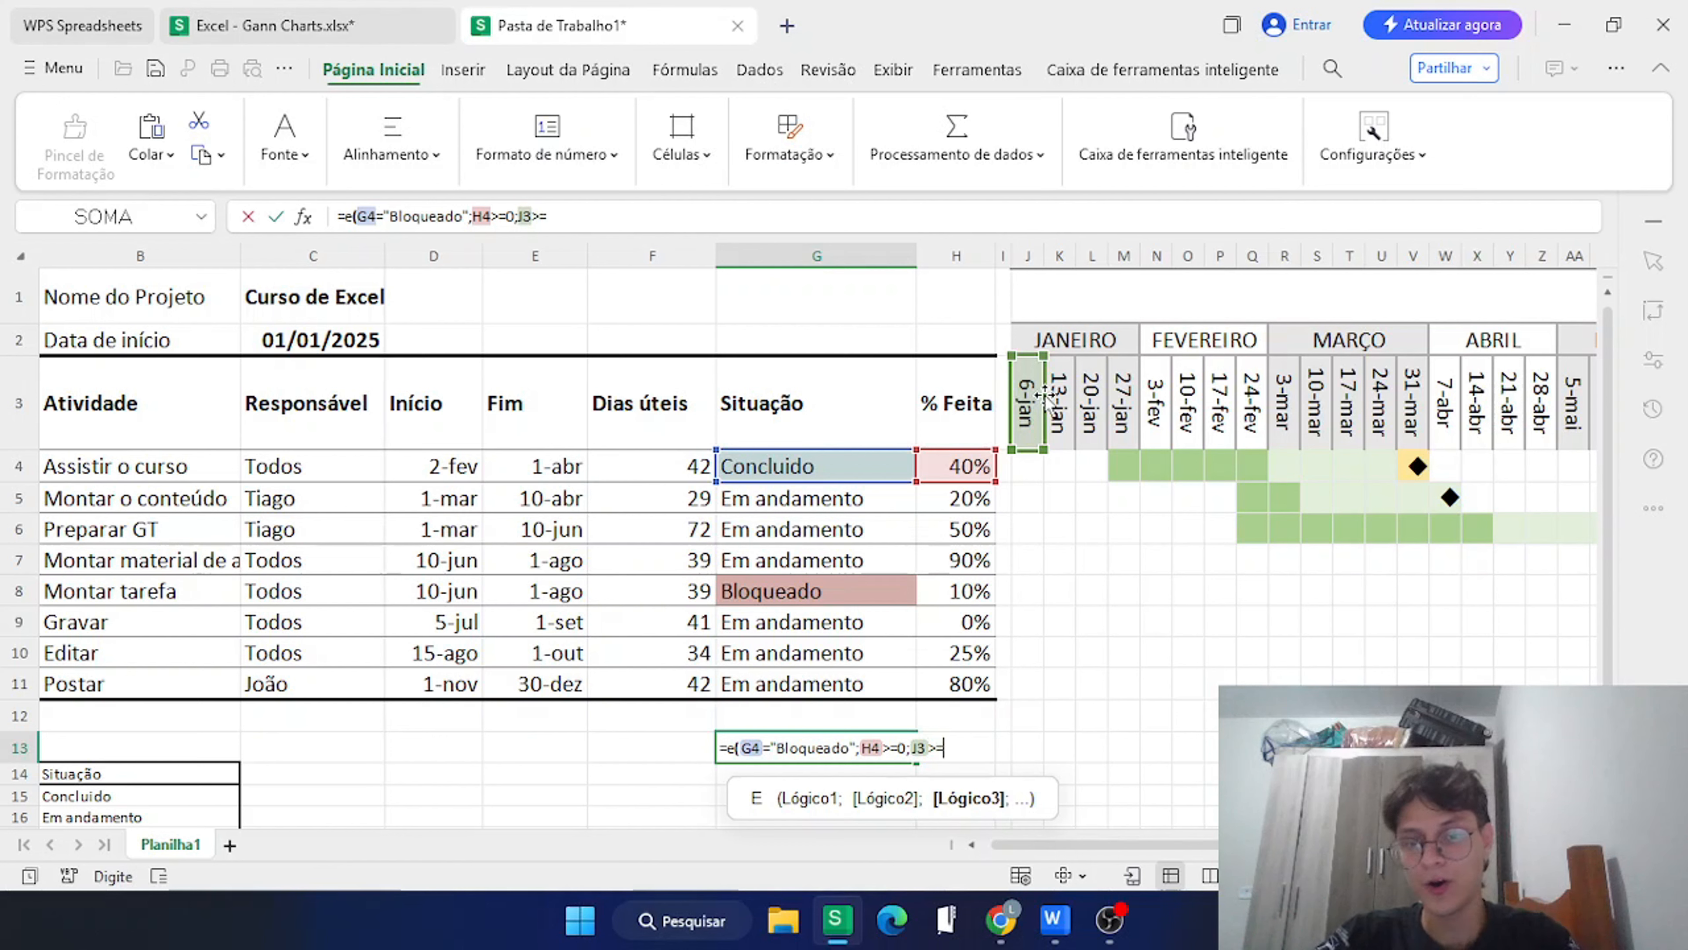
click(453, 463)
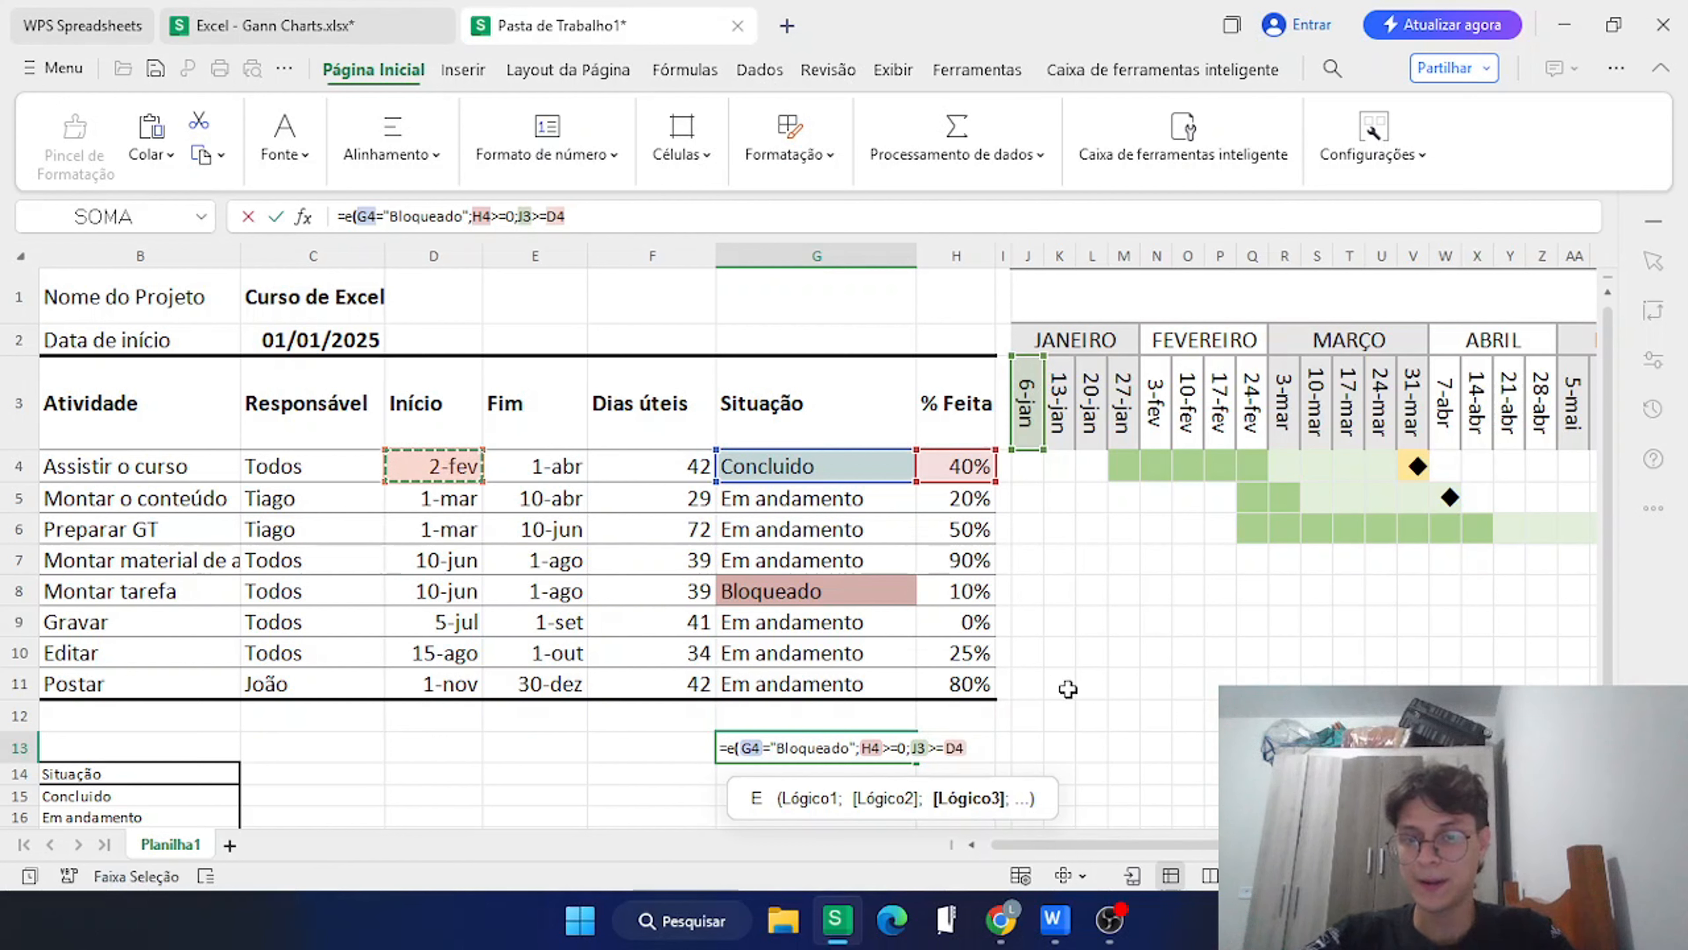
text(-dia.d)
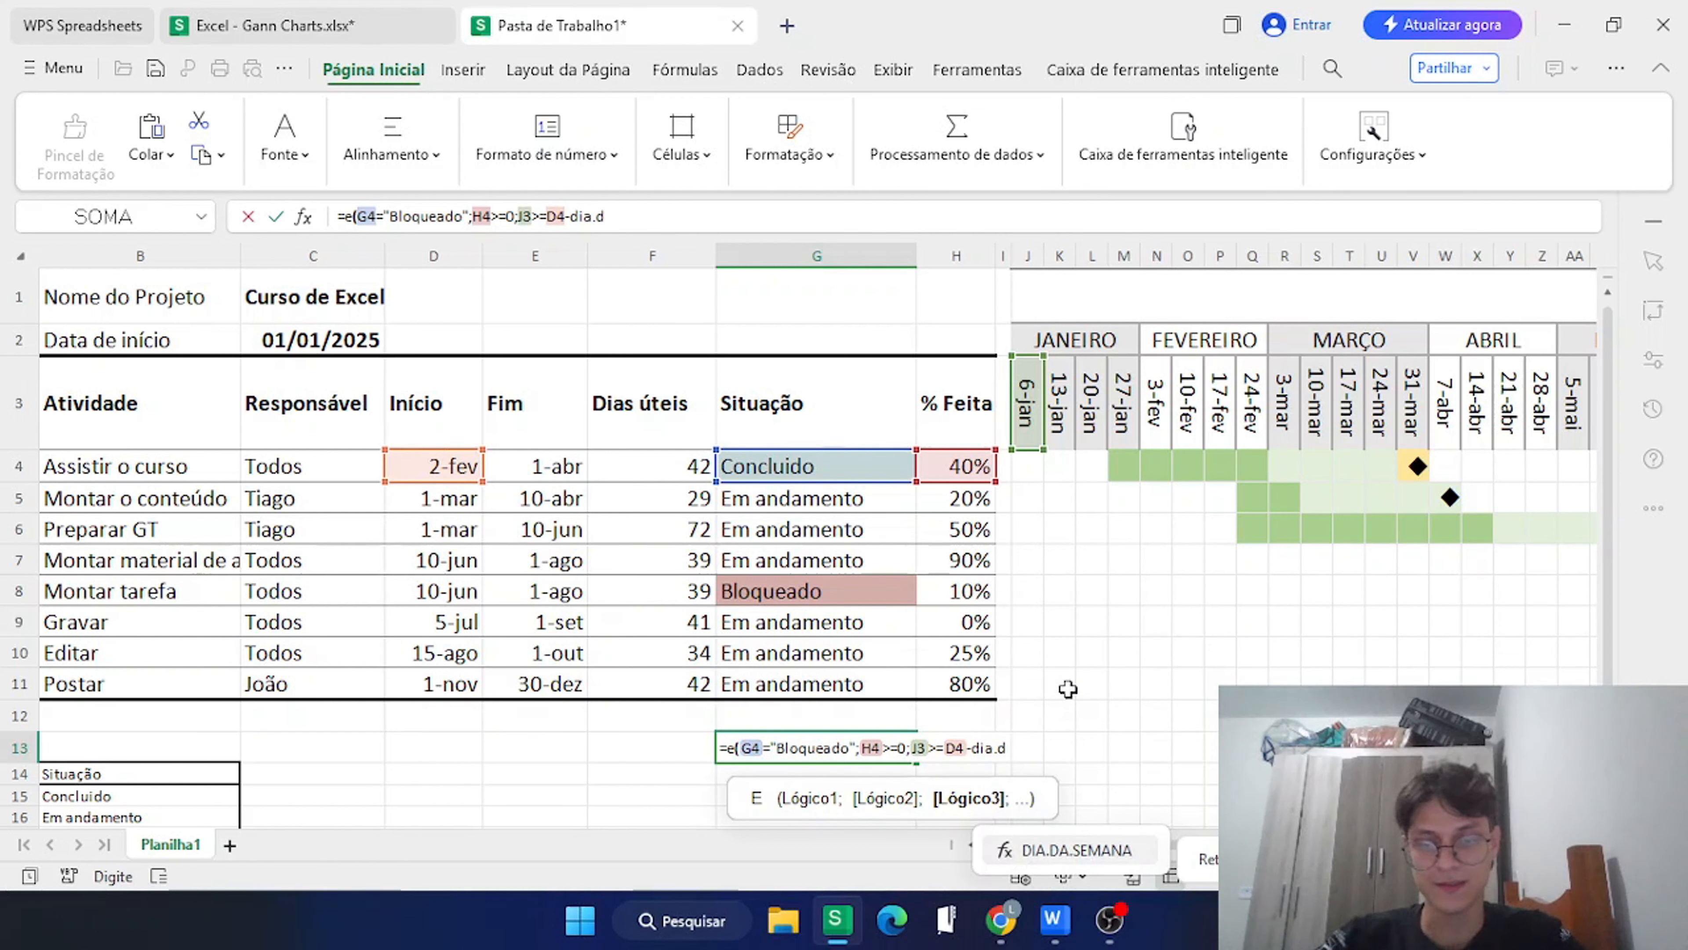
text(a.semana()
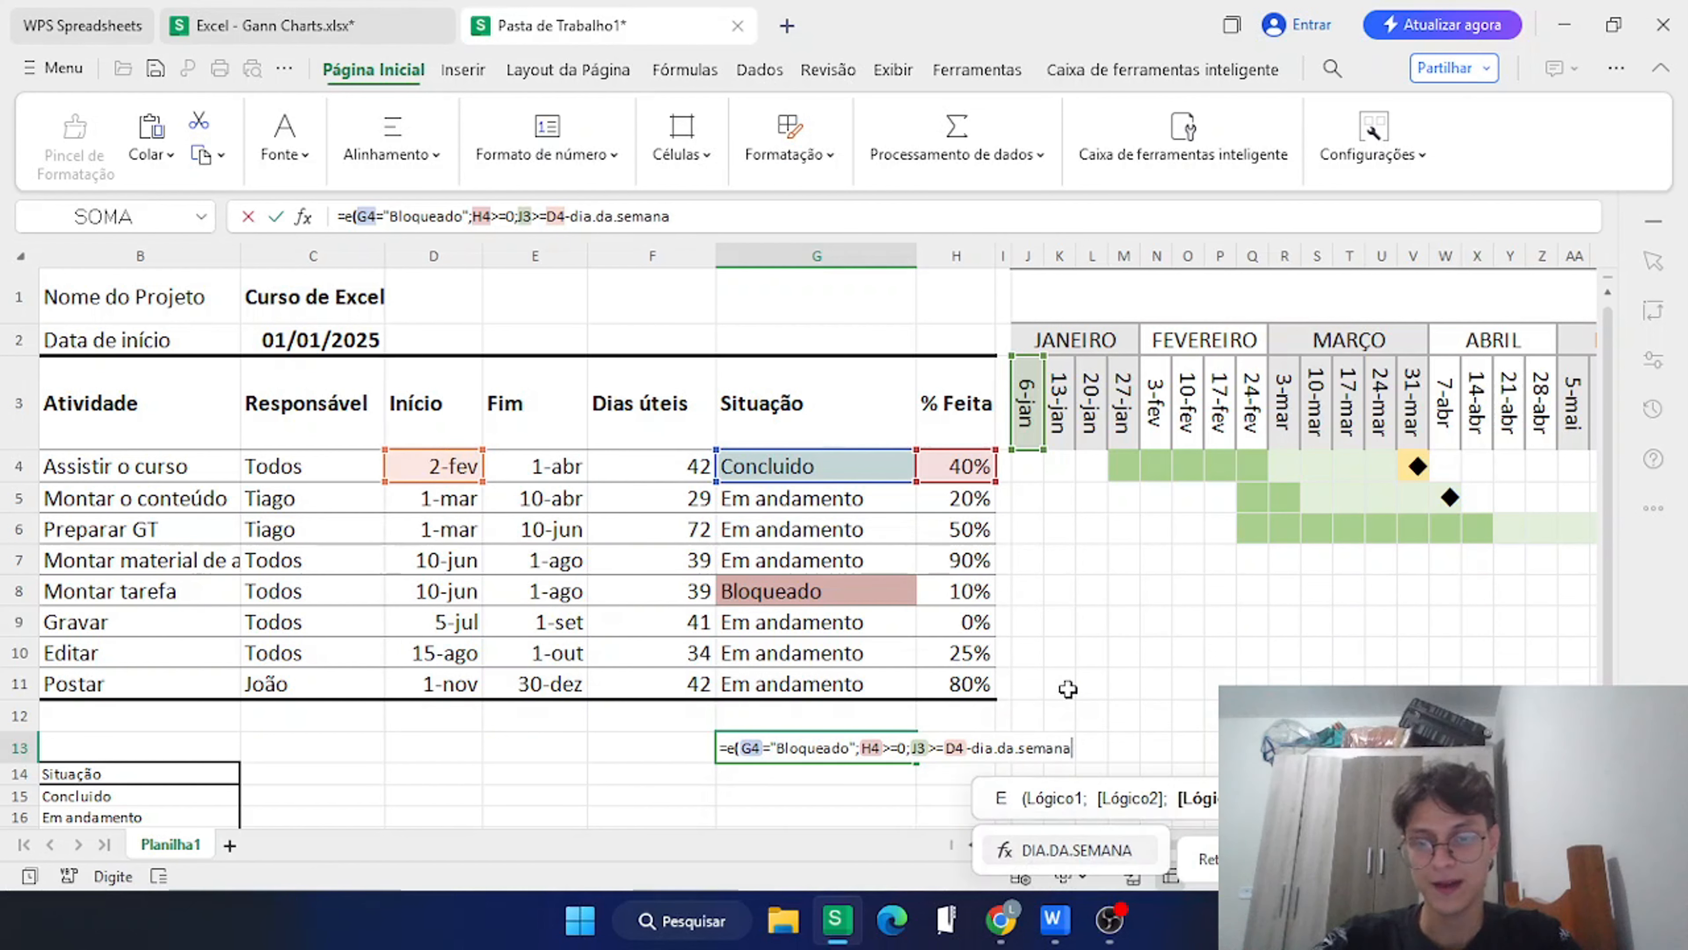
click(454, 470)
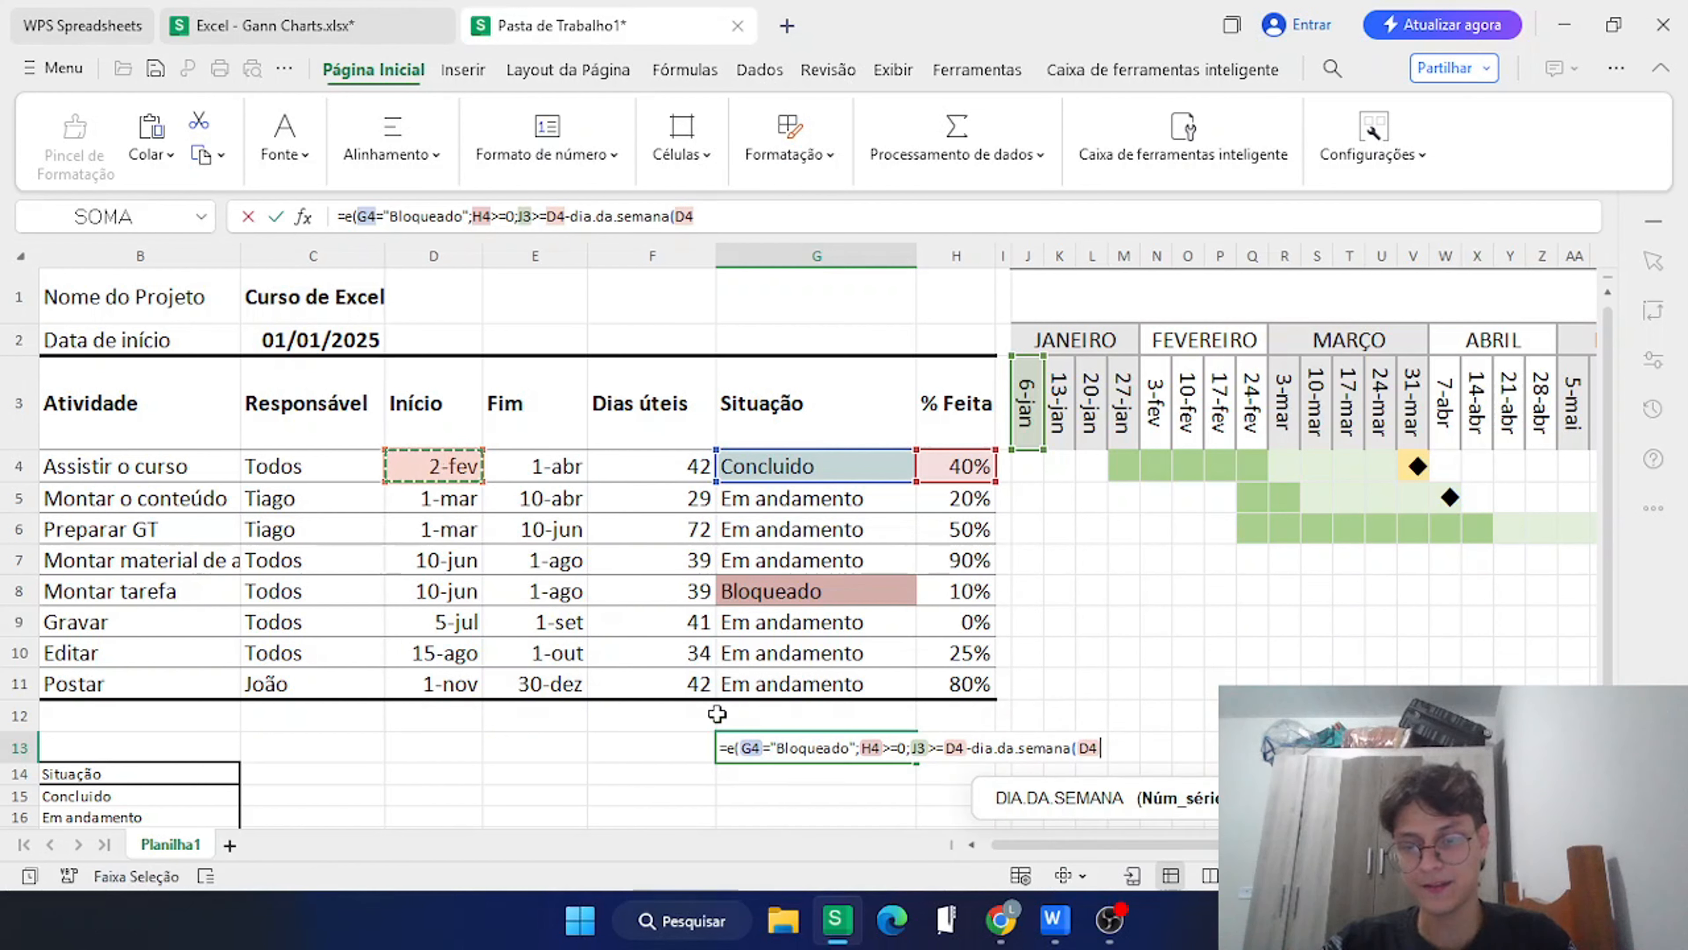
text(;2))
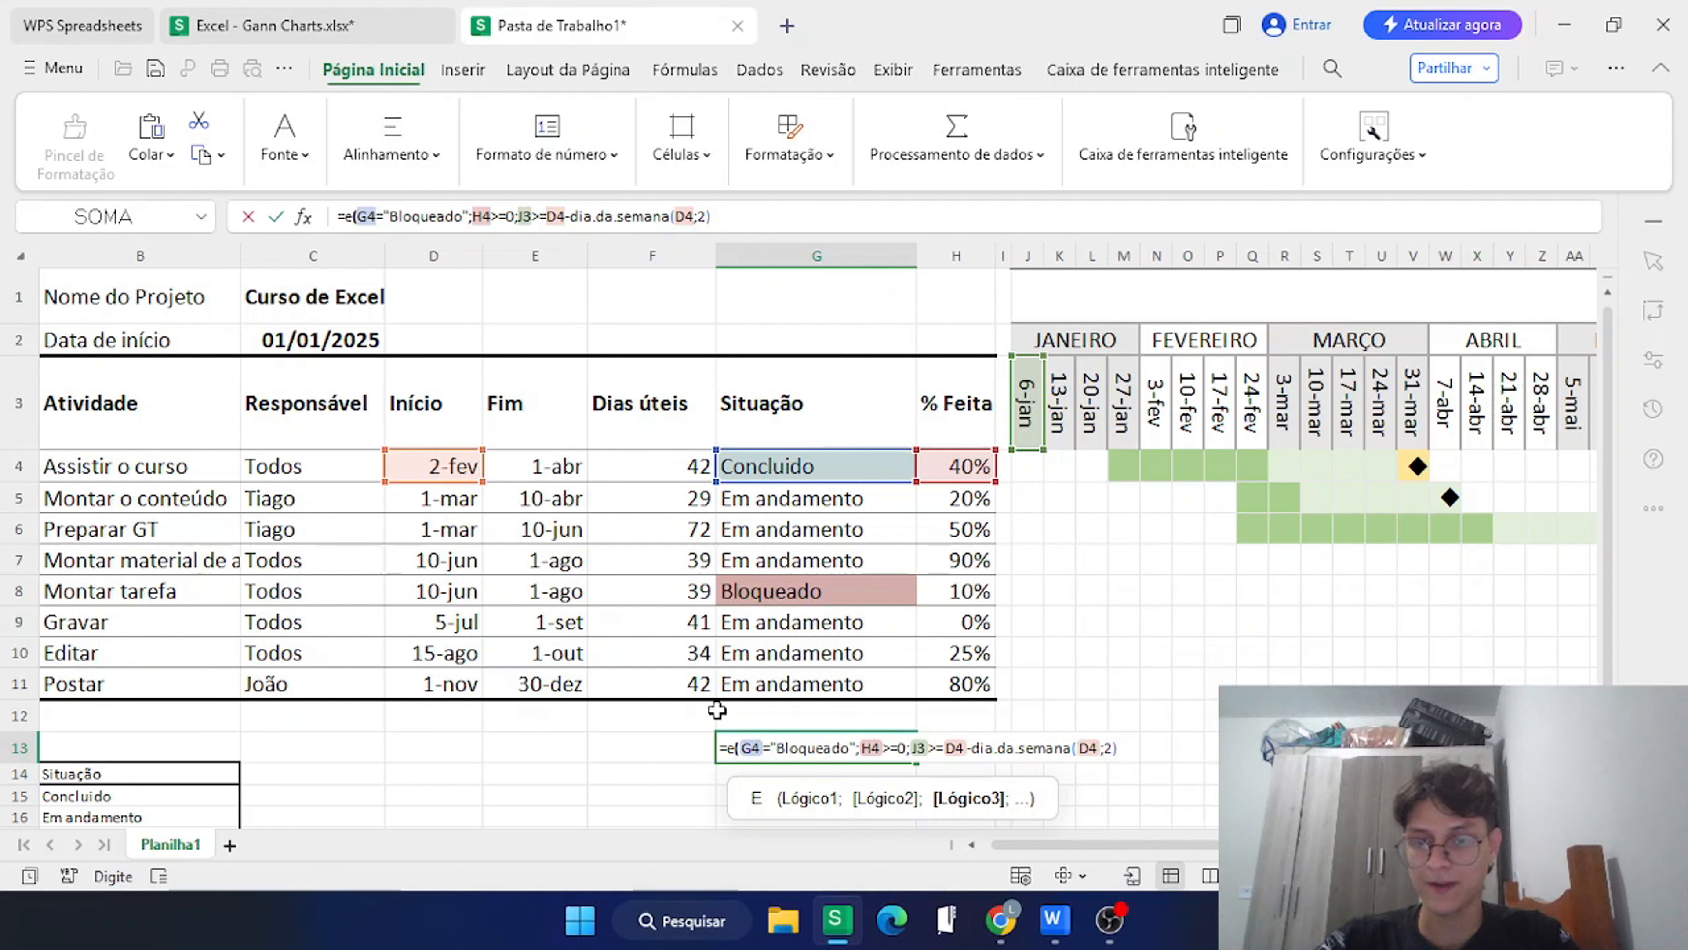
text(+1)
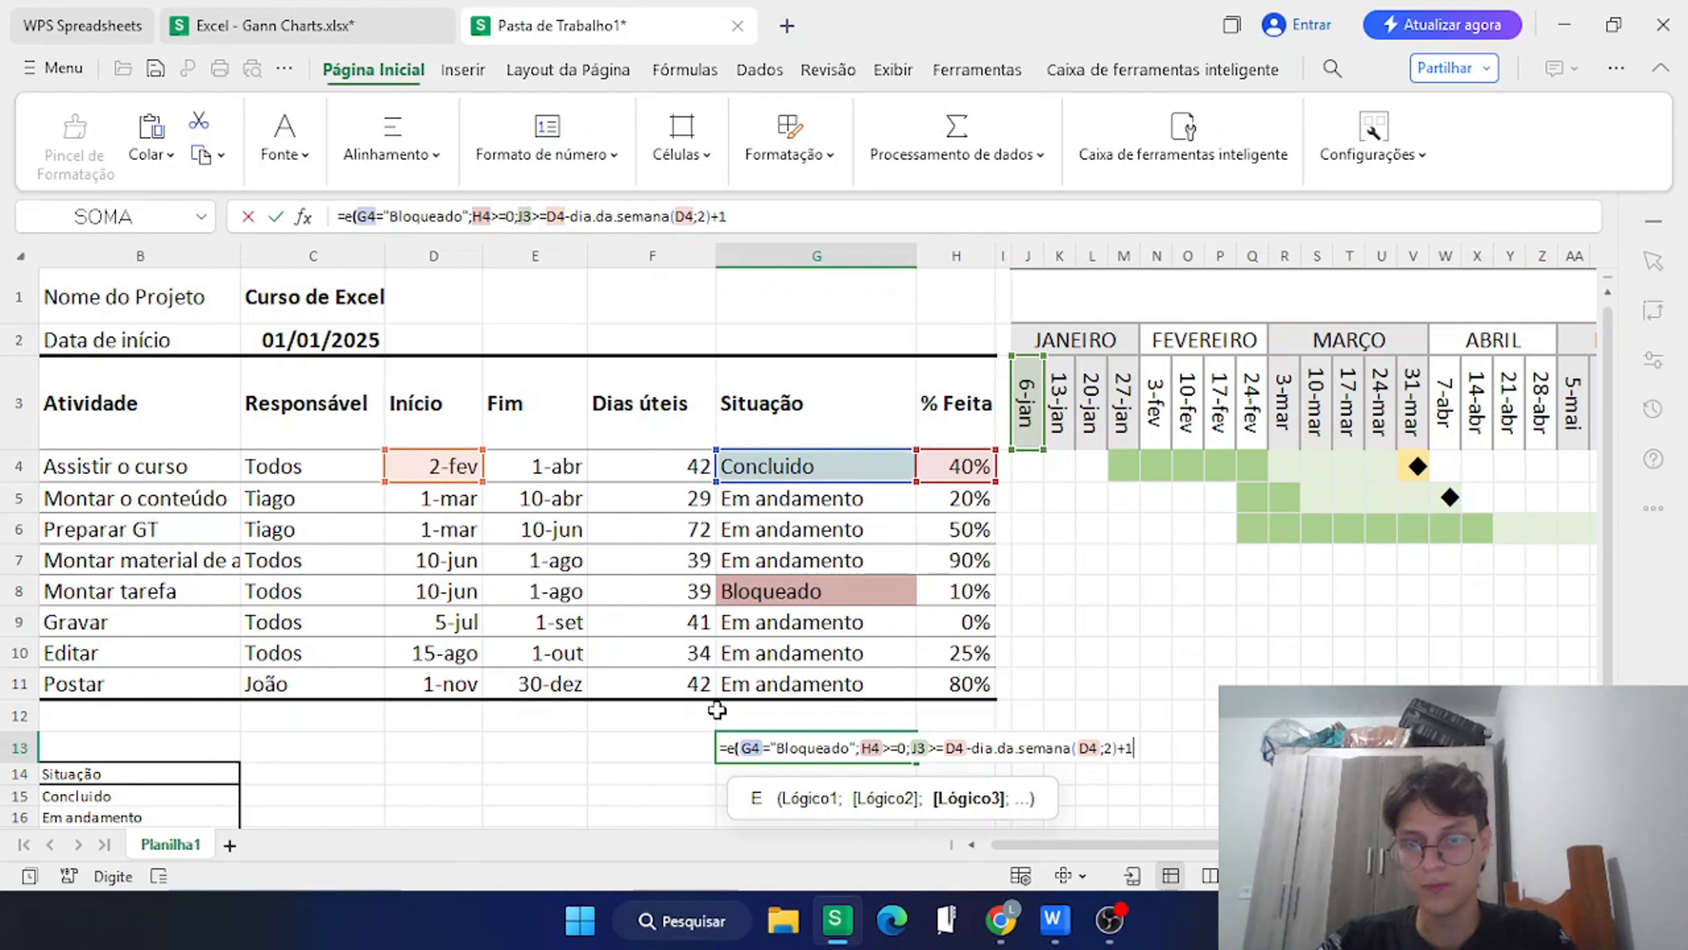
text(;)
Begin the fourth condition of the G13 formula with the progress end date, J3<=D4+(E4-D4)*H4.
click(1027, 380)
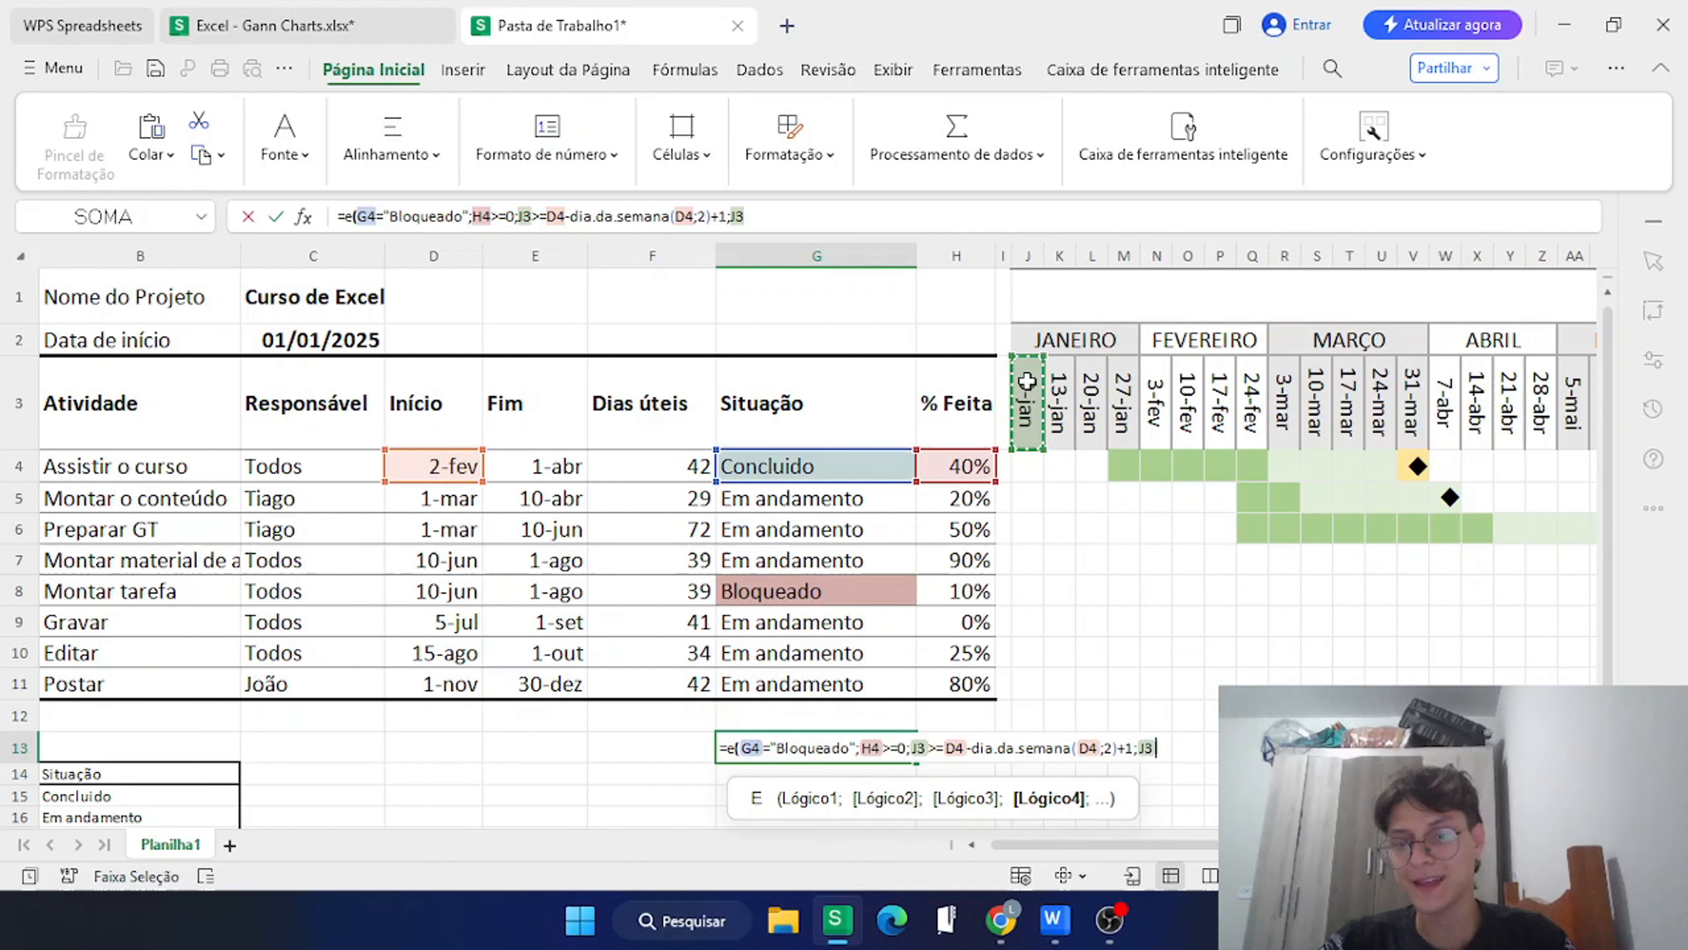
text(<)
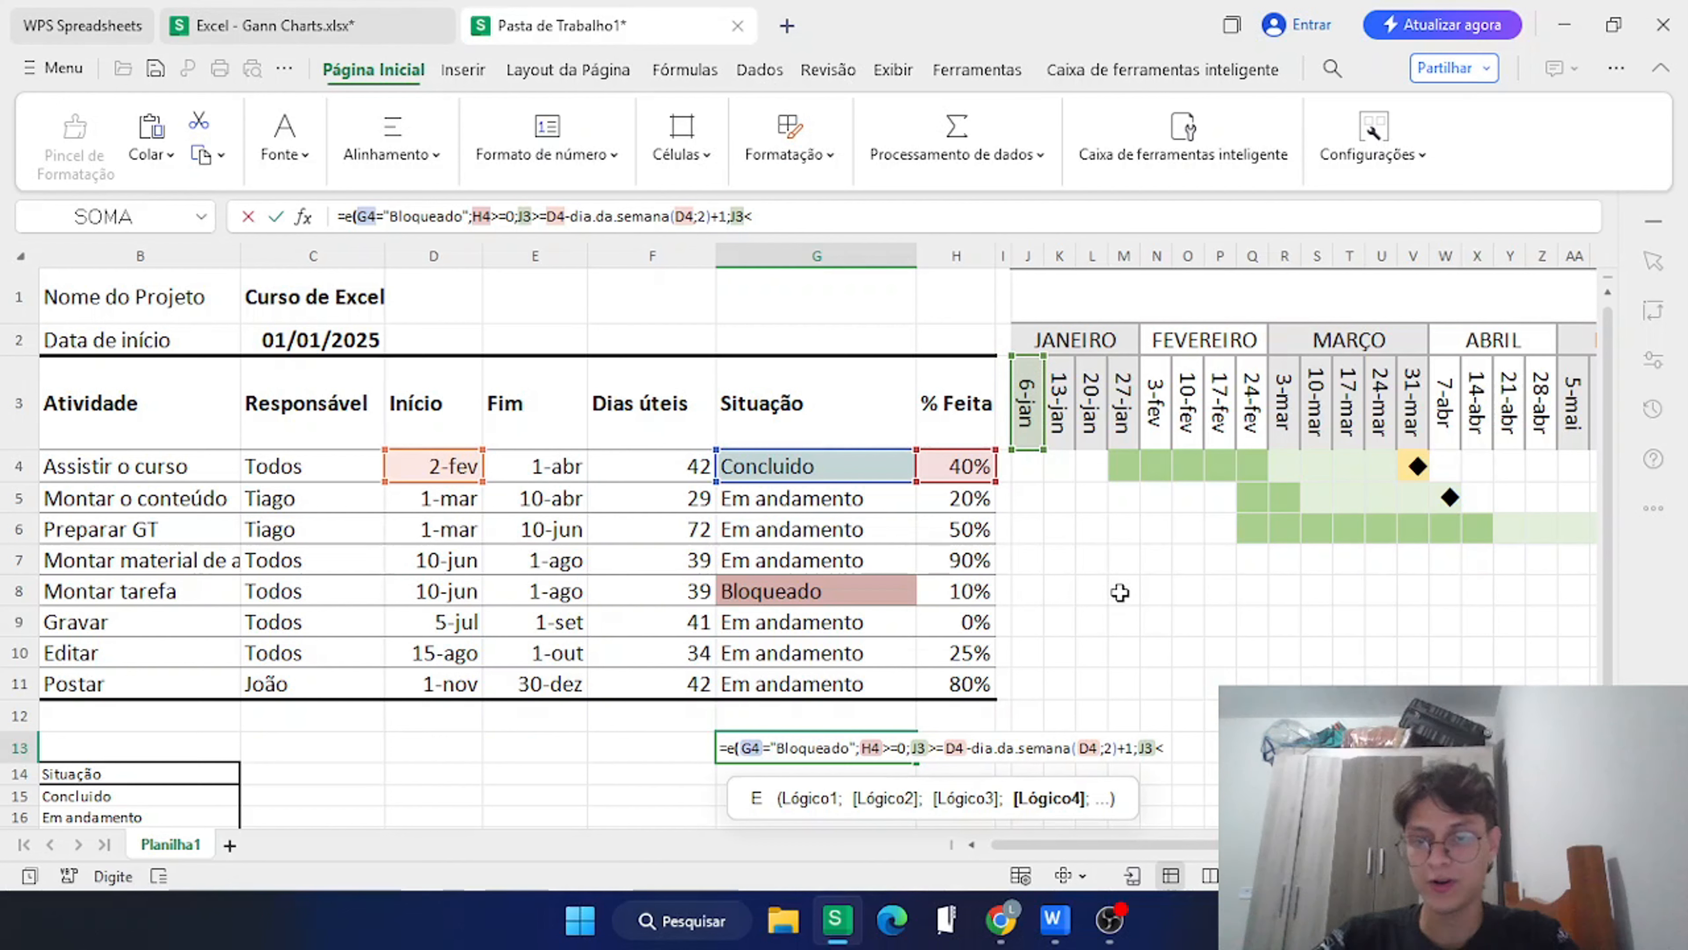
text(=)
click(434, 466)
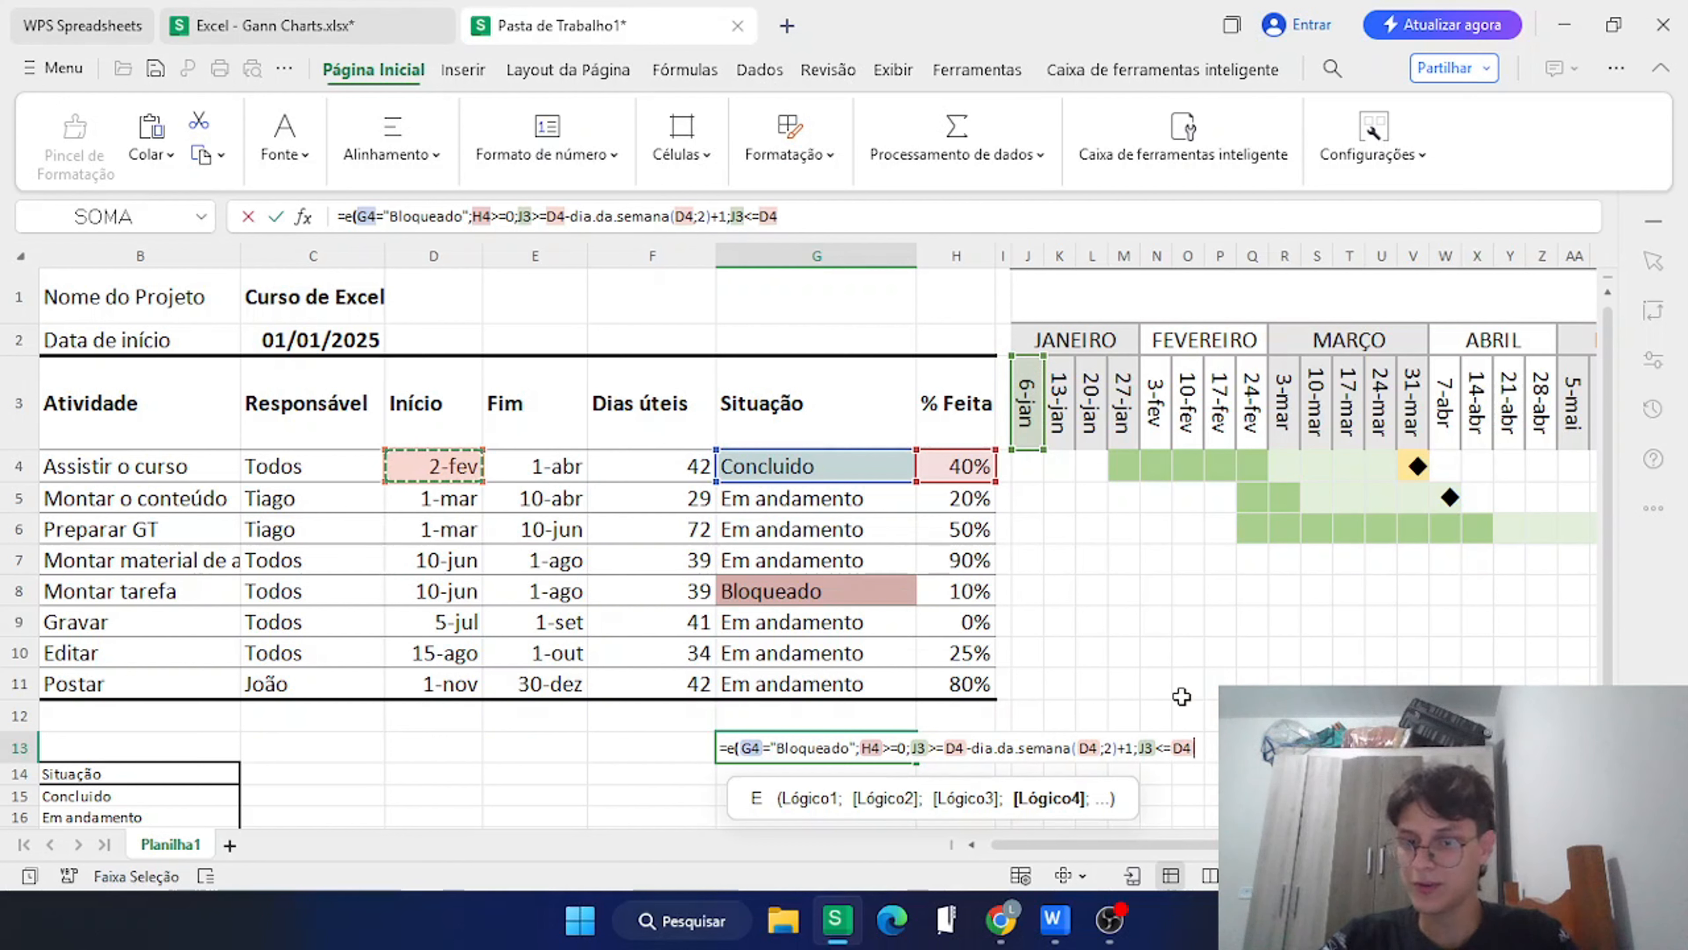
text(+()
click(504, 465)
text(-)
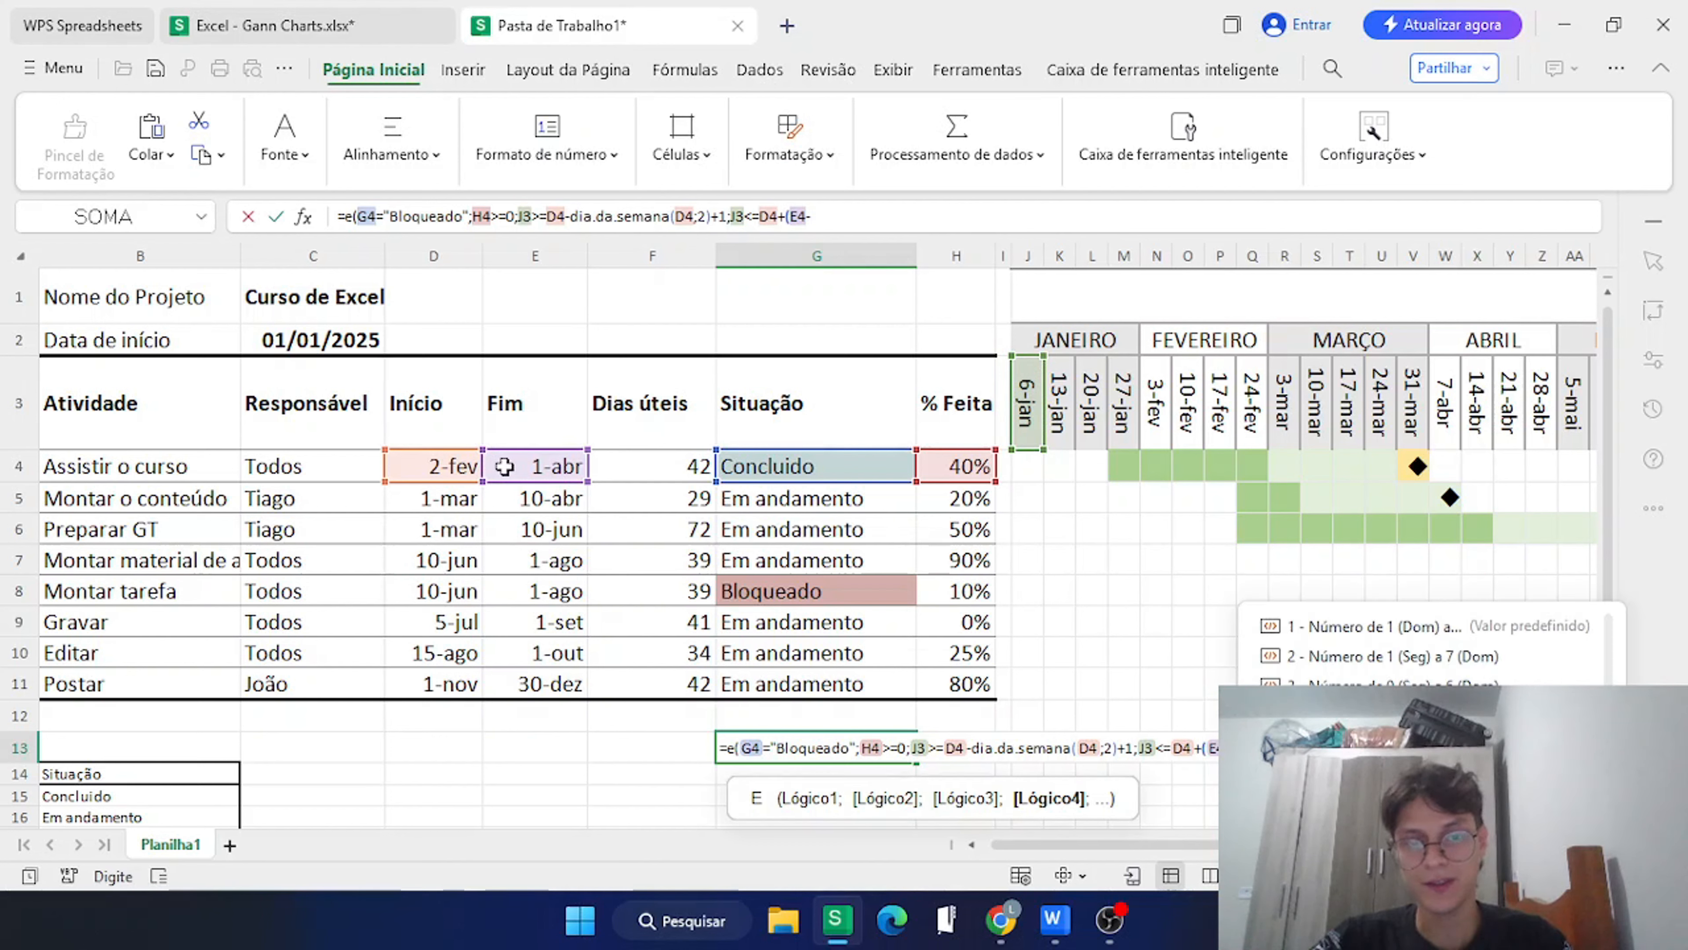
click(449, 465)
text()*)
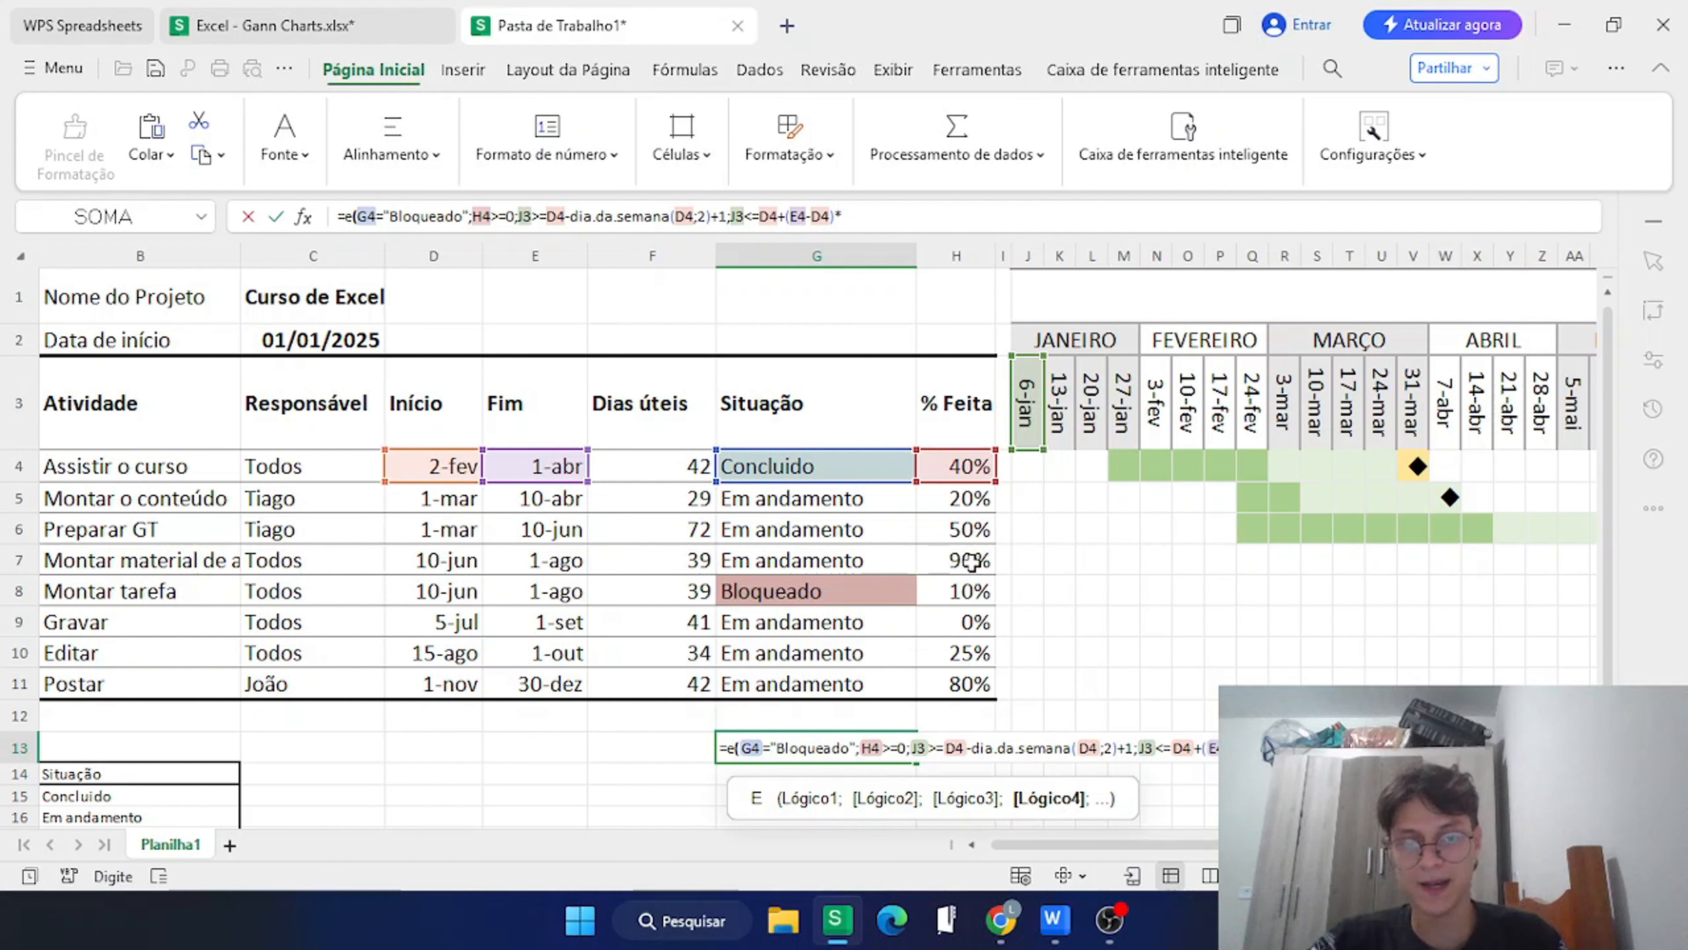
click(956, 462)
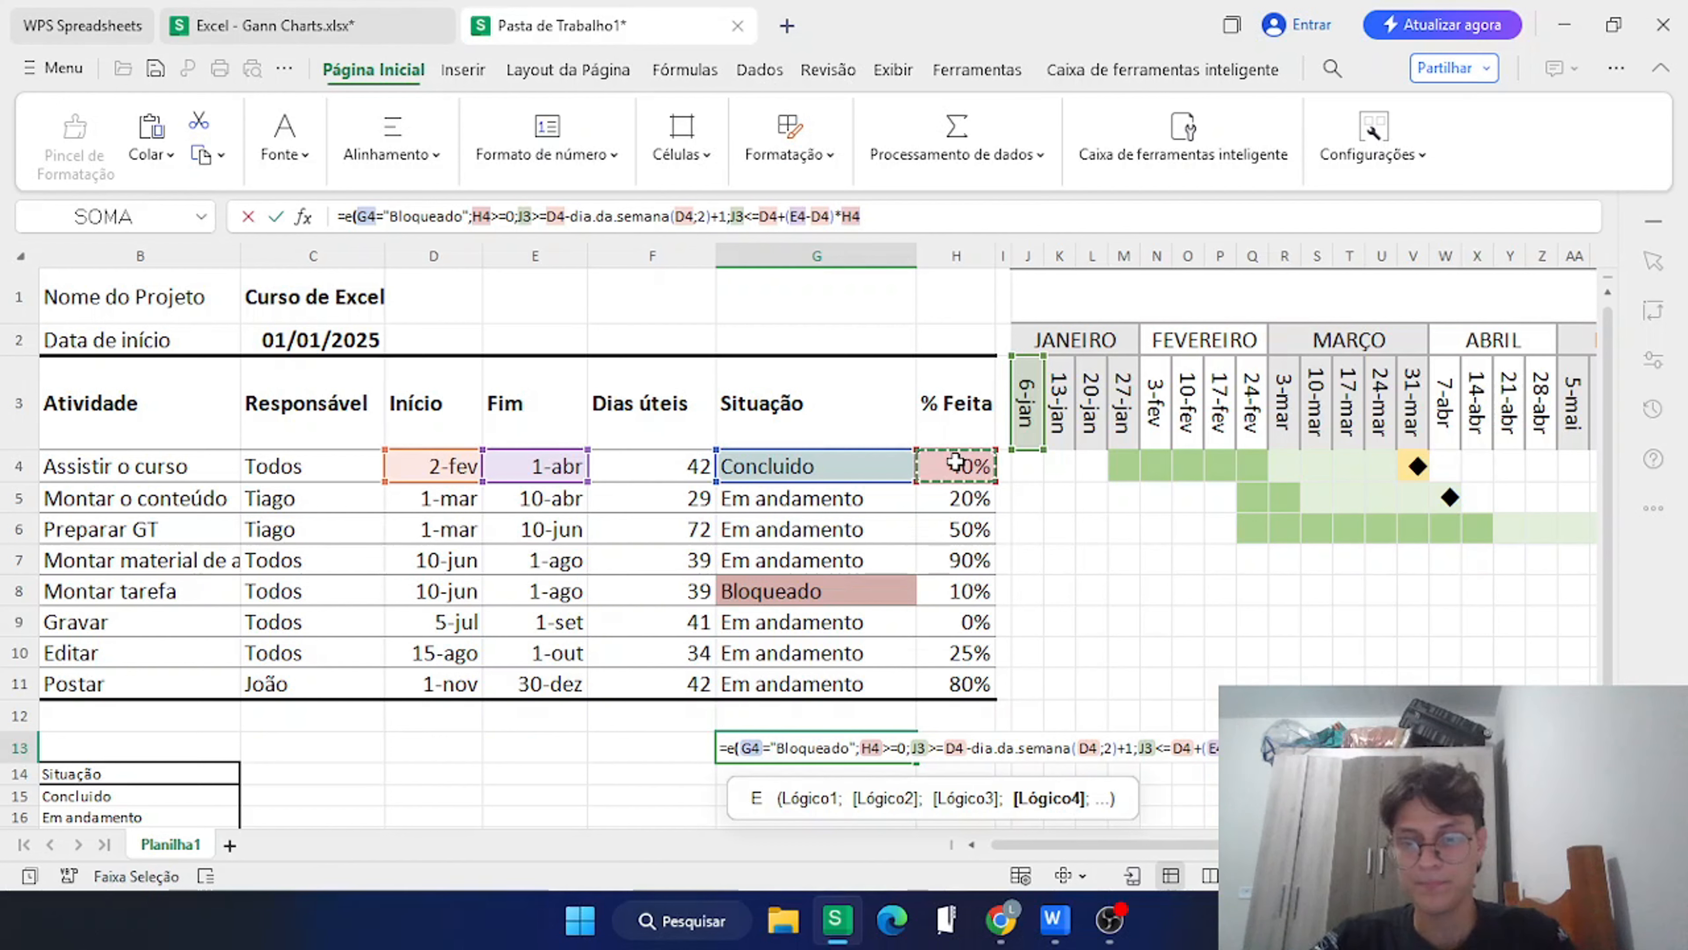
Complete the fourth condition by appending -dia.da.semana(D4+(E4-D4)*H4;2)+1 and close the E formula in G13.
text(-dia.da.s)
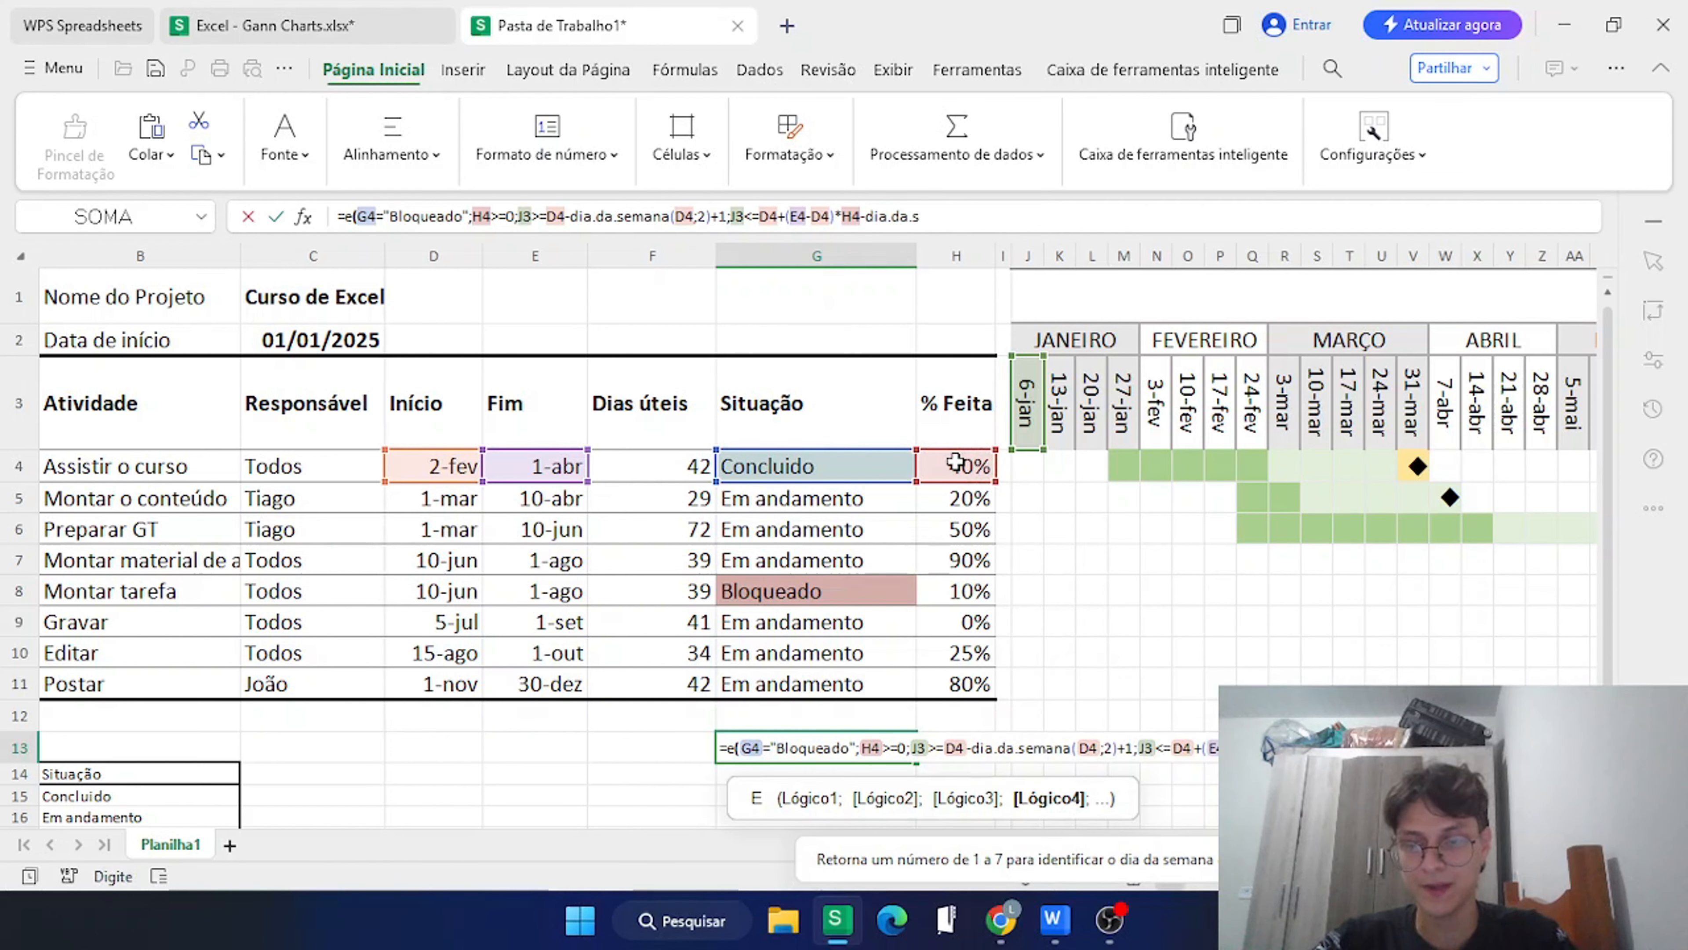
text(emana()
click(438, 469)
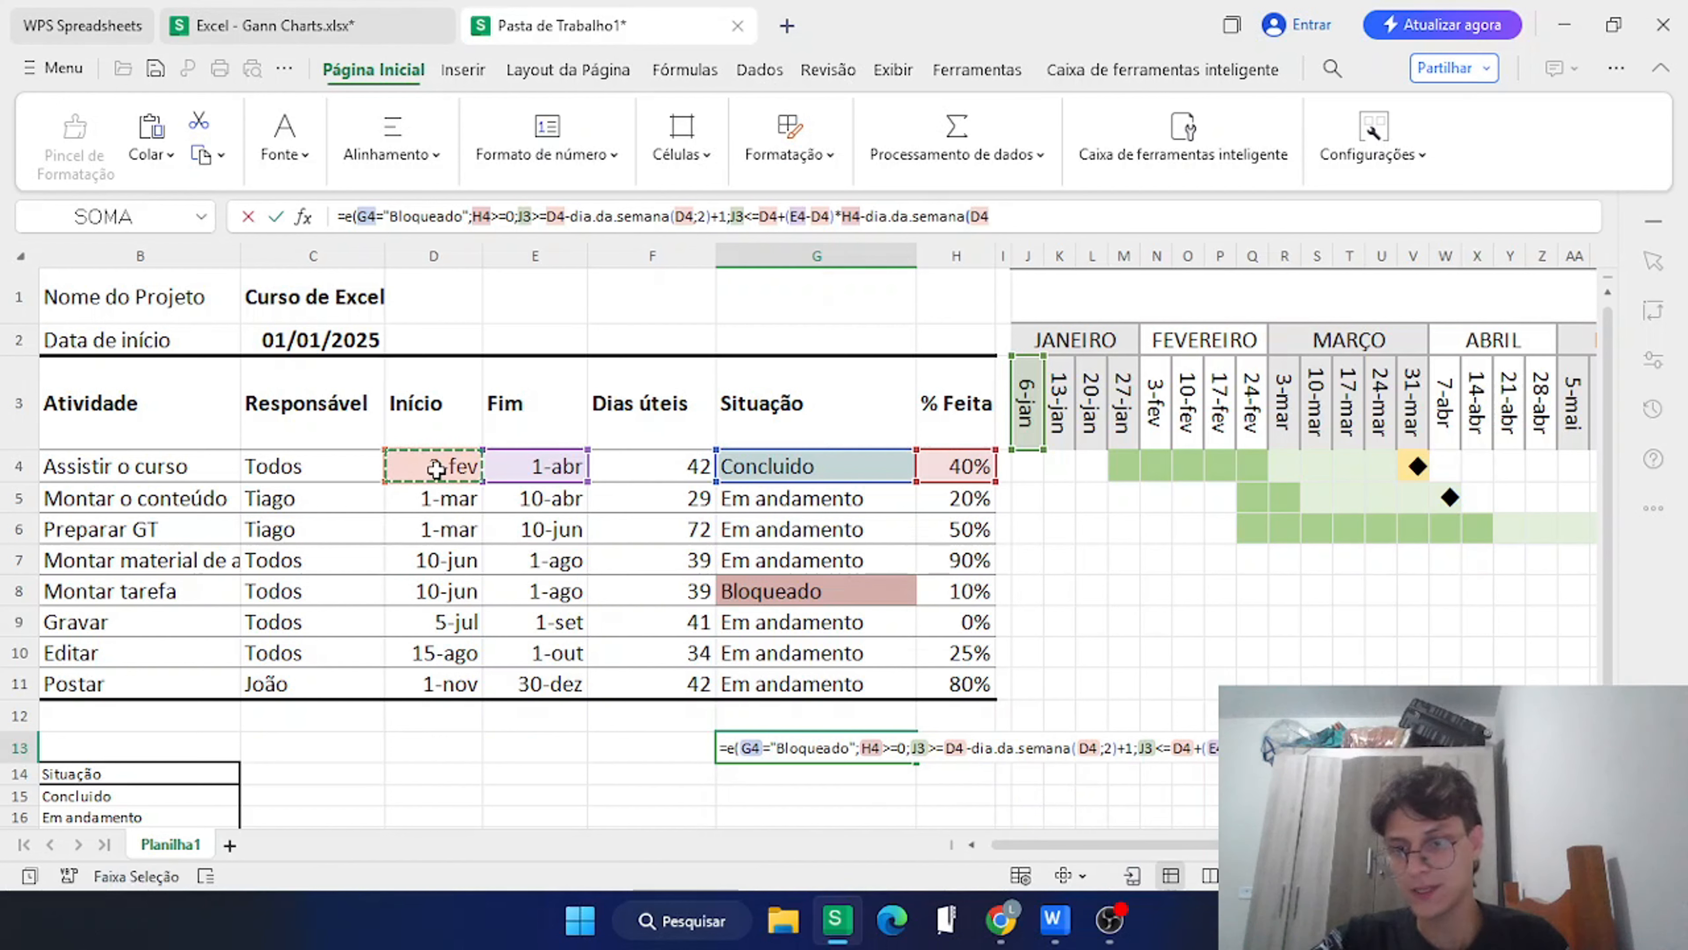
text(+()
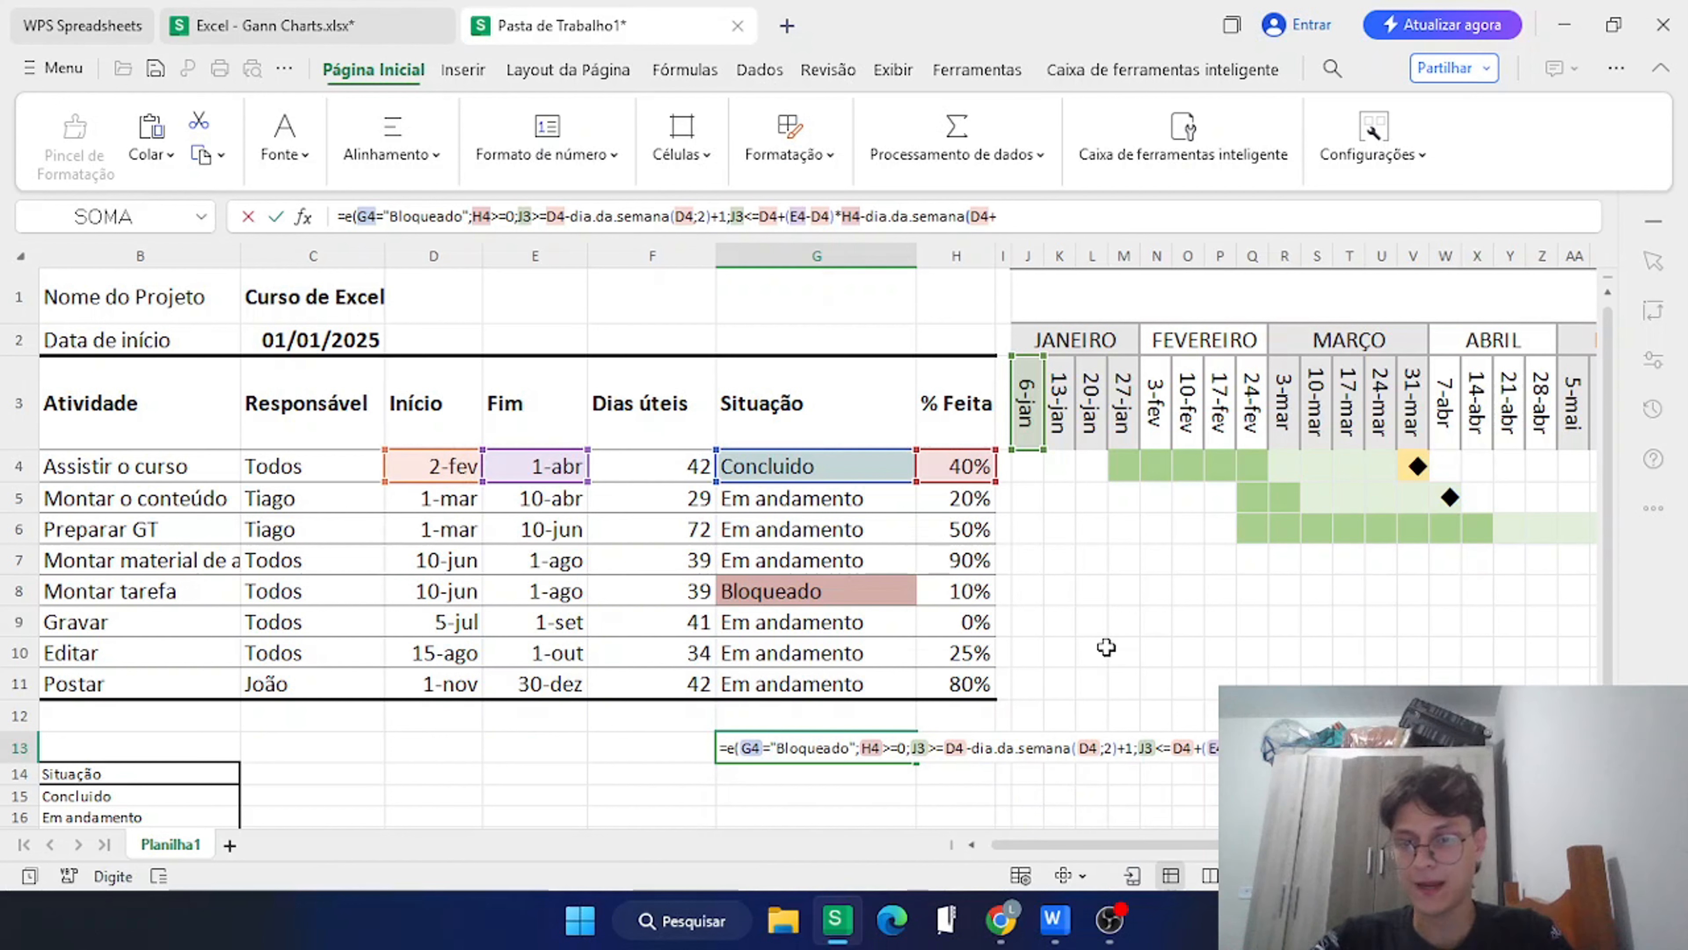
click(542, 464)
text(-)
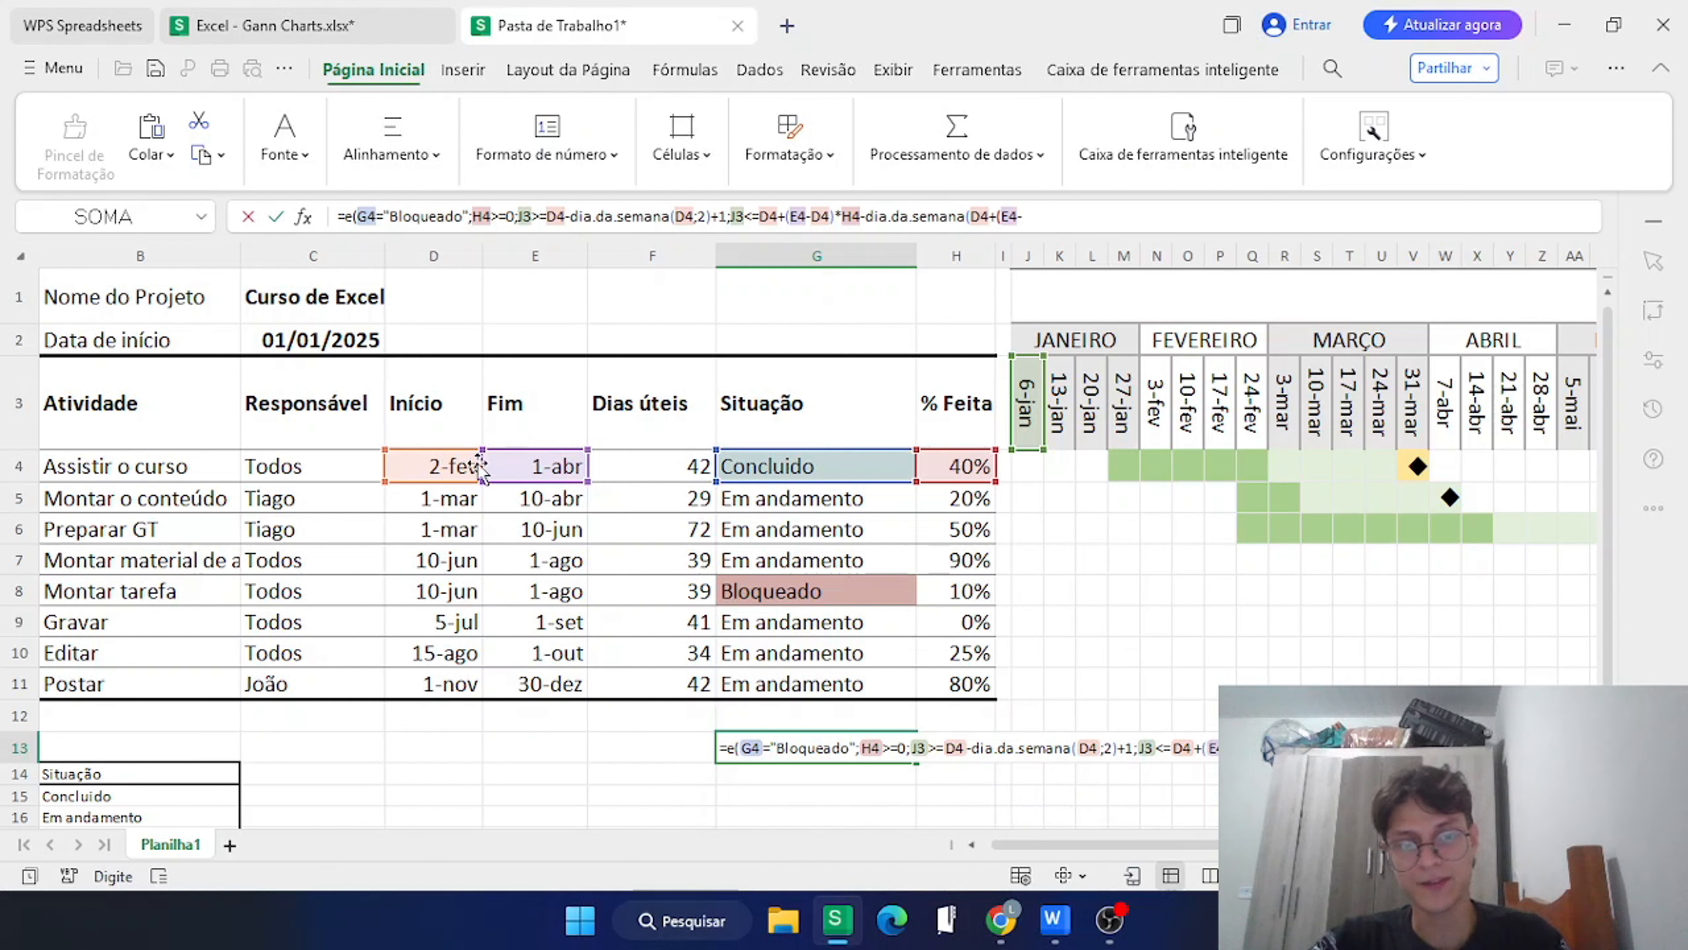
click(457, 465)
text()*)
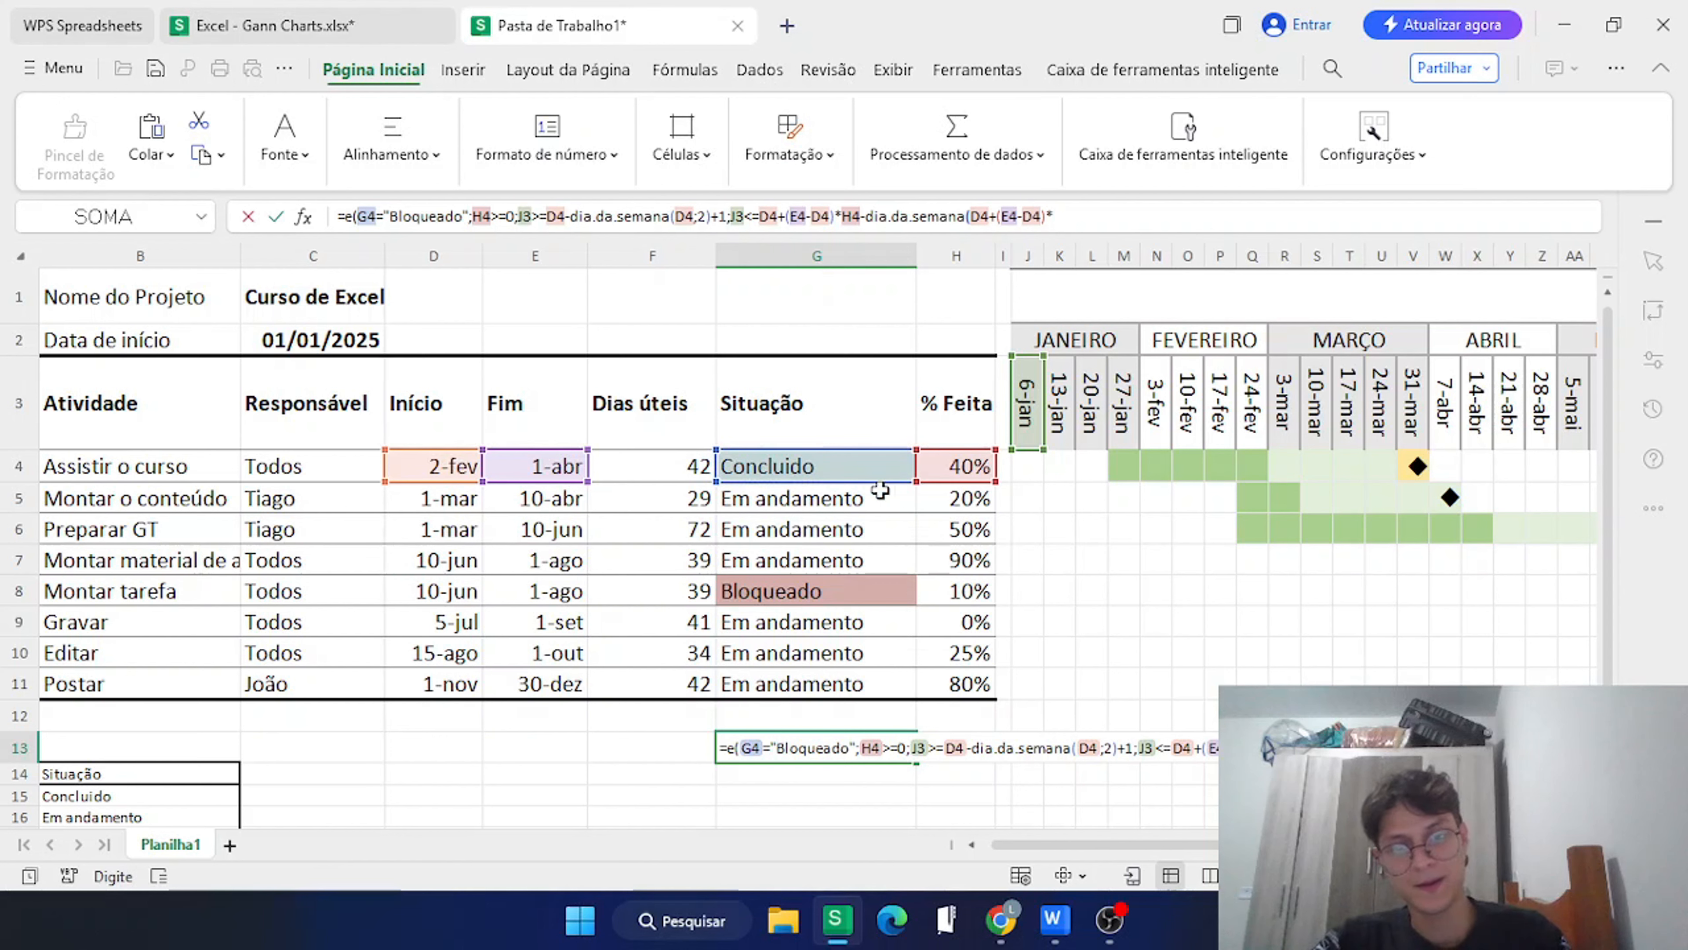
click(957, 467)
text(;)
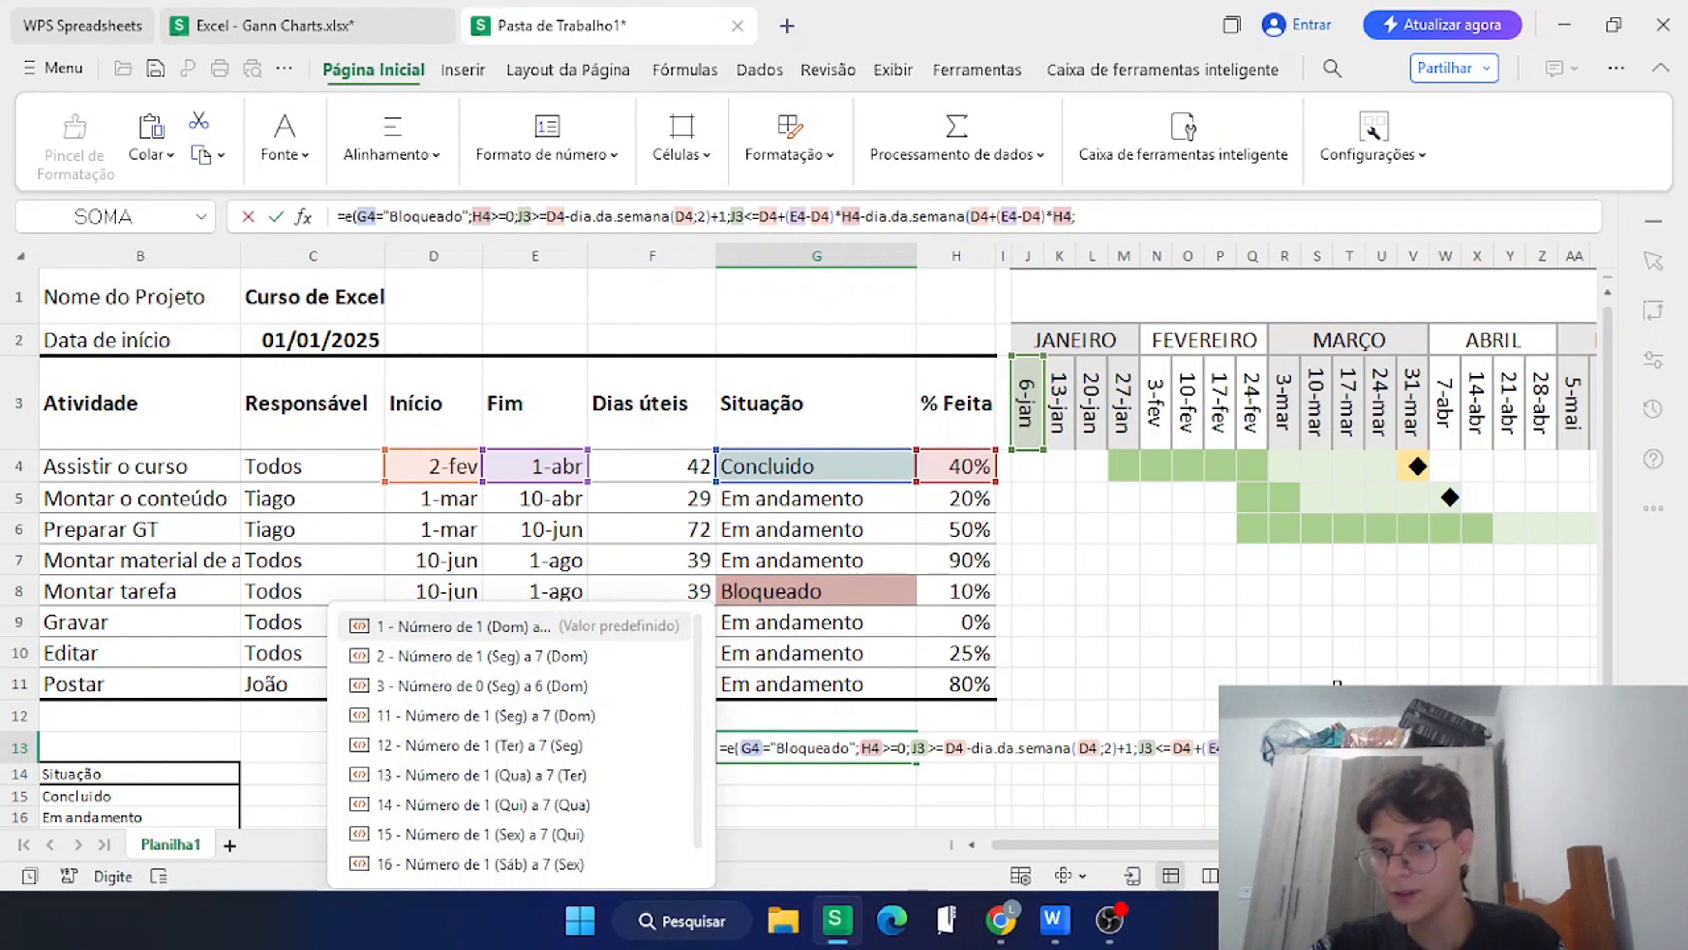
text(2)
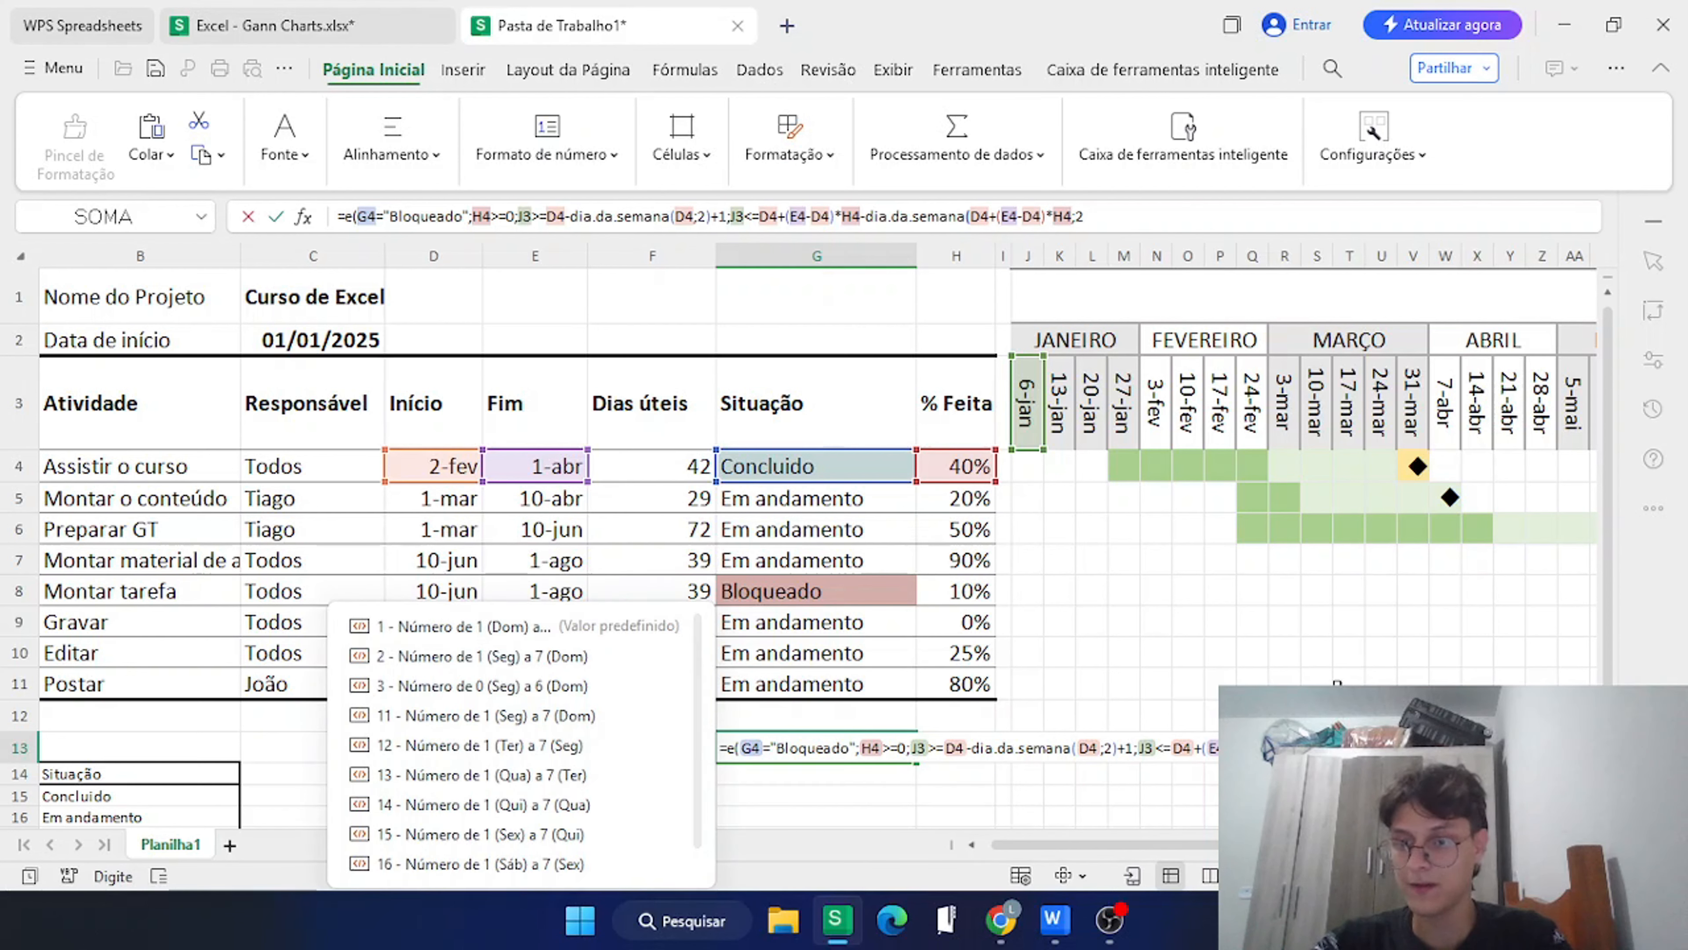
text()+1))
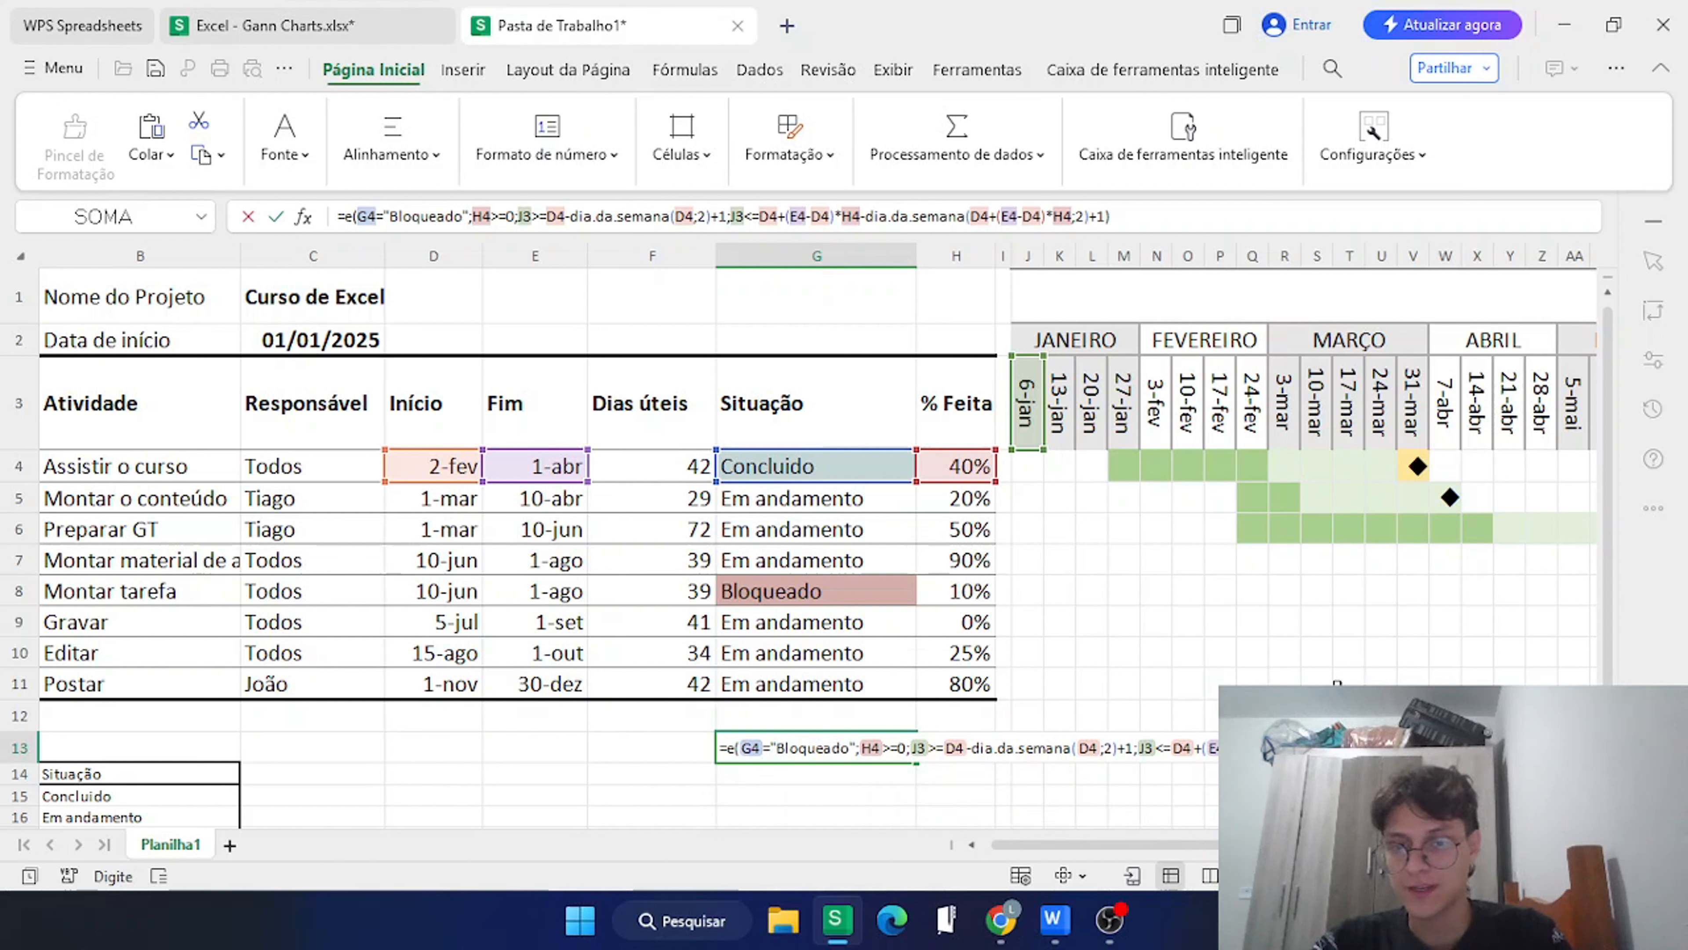
Make the G13 formula's references mixed ($G4, $H4, $D4, $E4, $J3 in the third condition, J$3 in the fourth) and copy the formula.
key(Return)
double_click(806, 750)
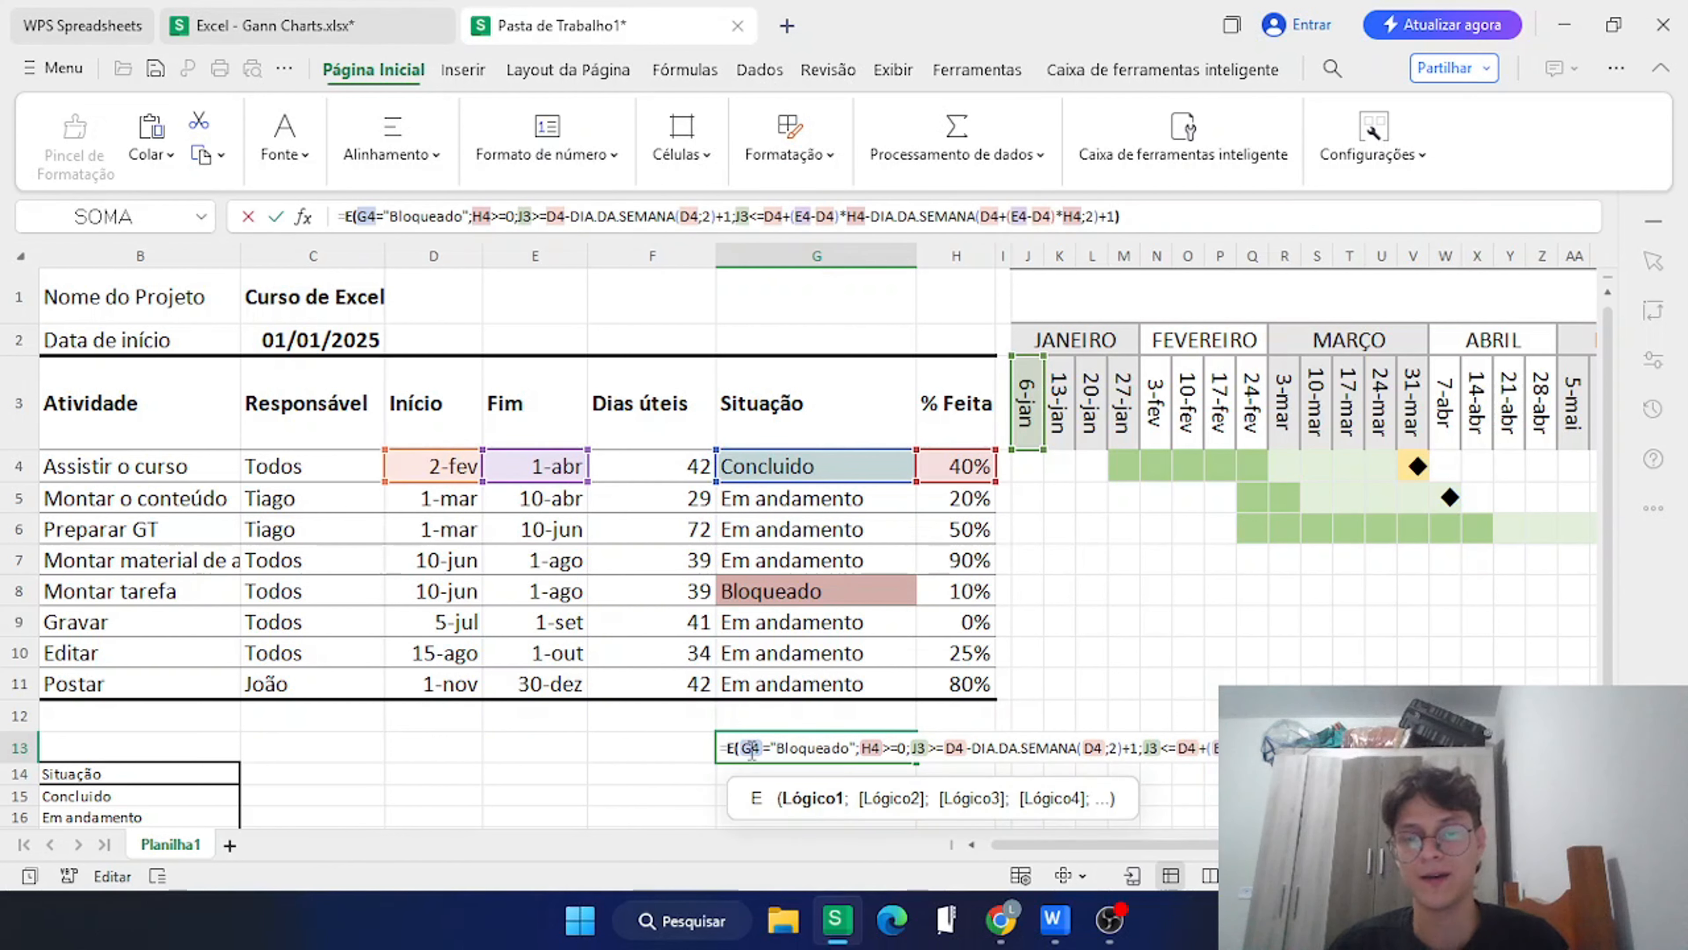
key(F4)
key(F4)
key(F4)
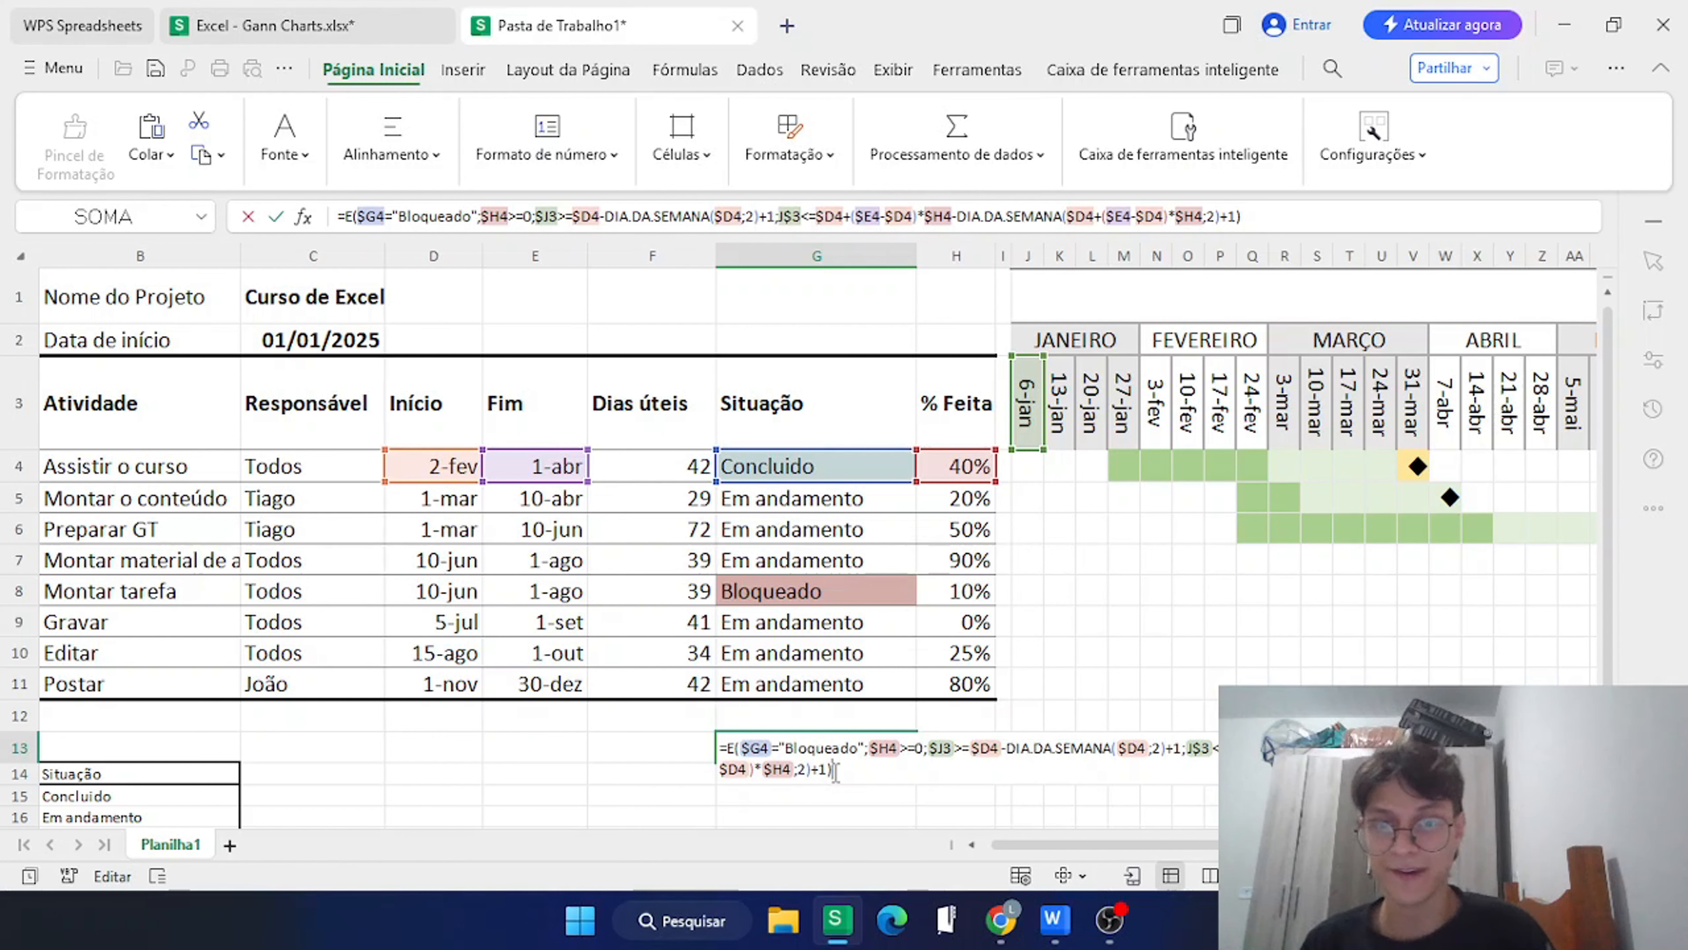
drag(836, 769, 721, 749)
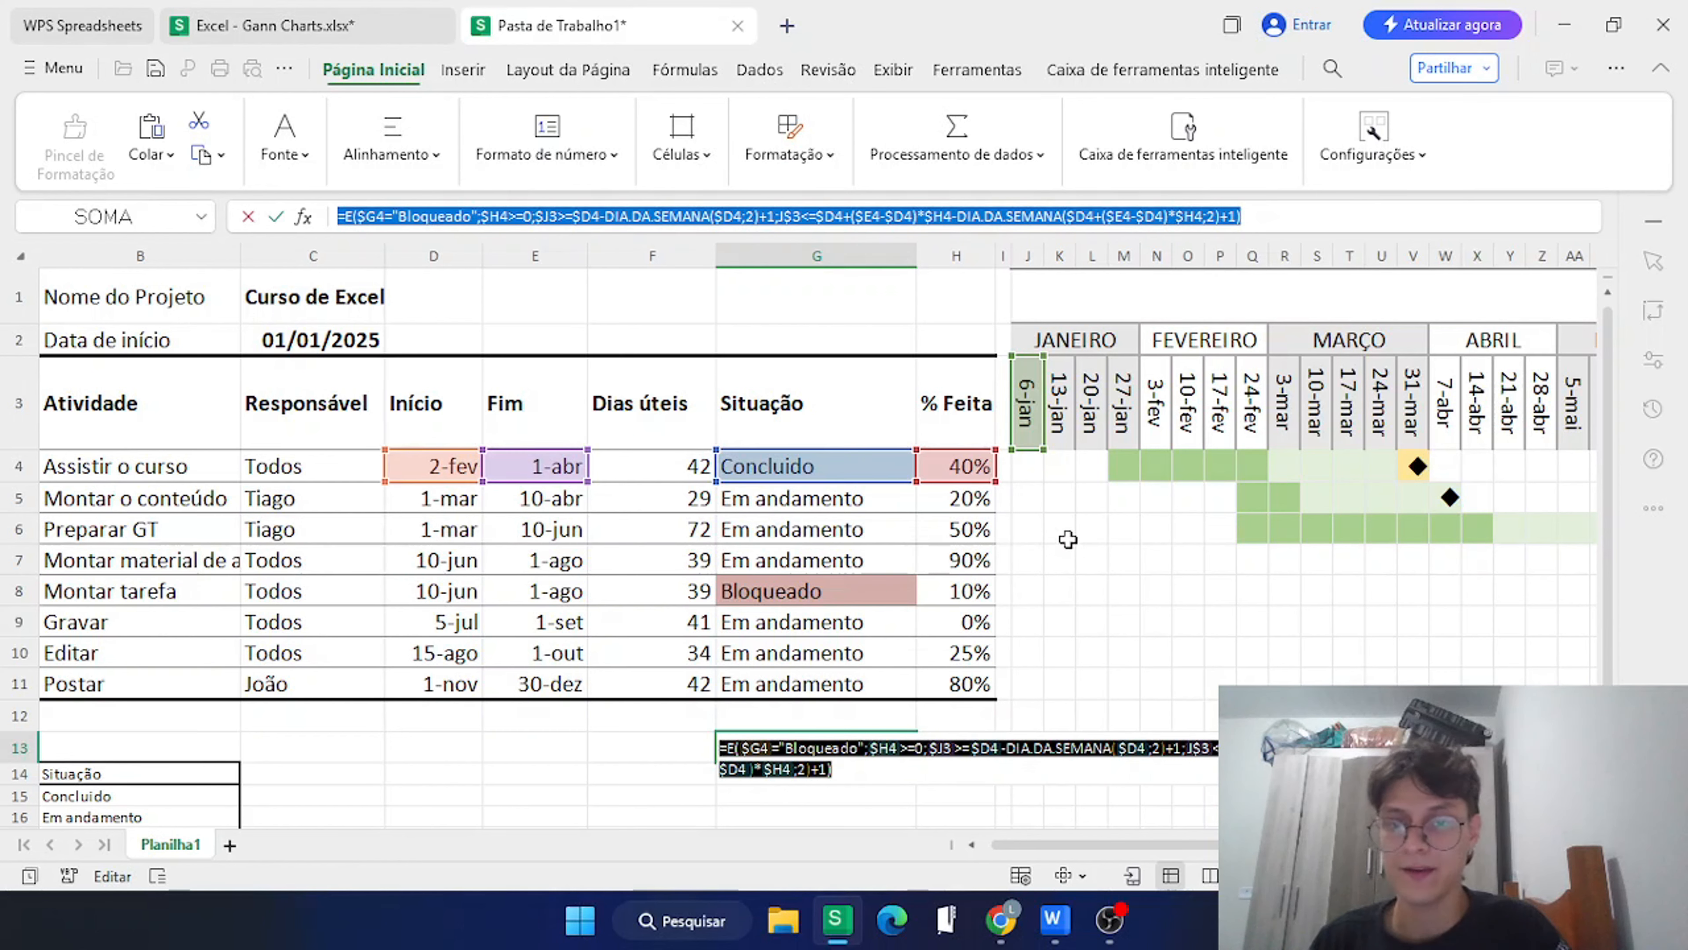
key(Escape)
Create a formula-based conditional formatting rule for the timeline J4:BI11 using the blocked-activity formula from G13.
drag(1028, 467, 1490, 677)
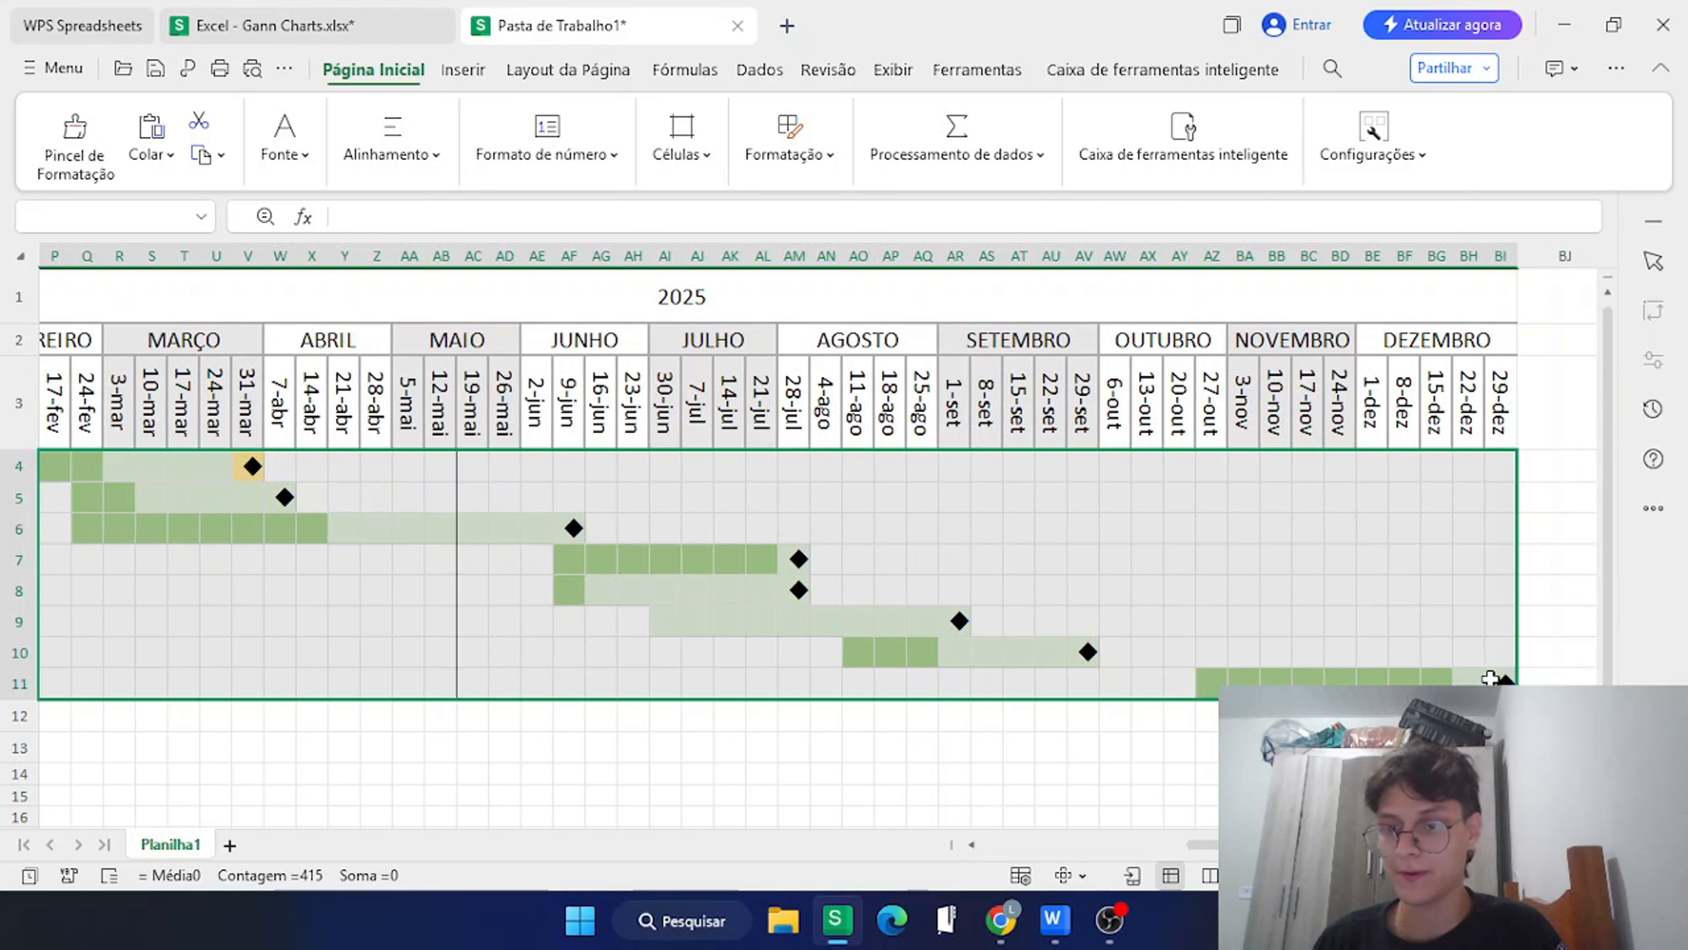
click(789, 137)
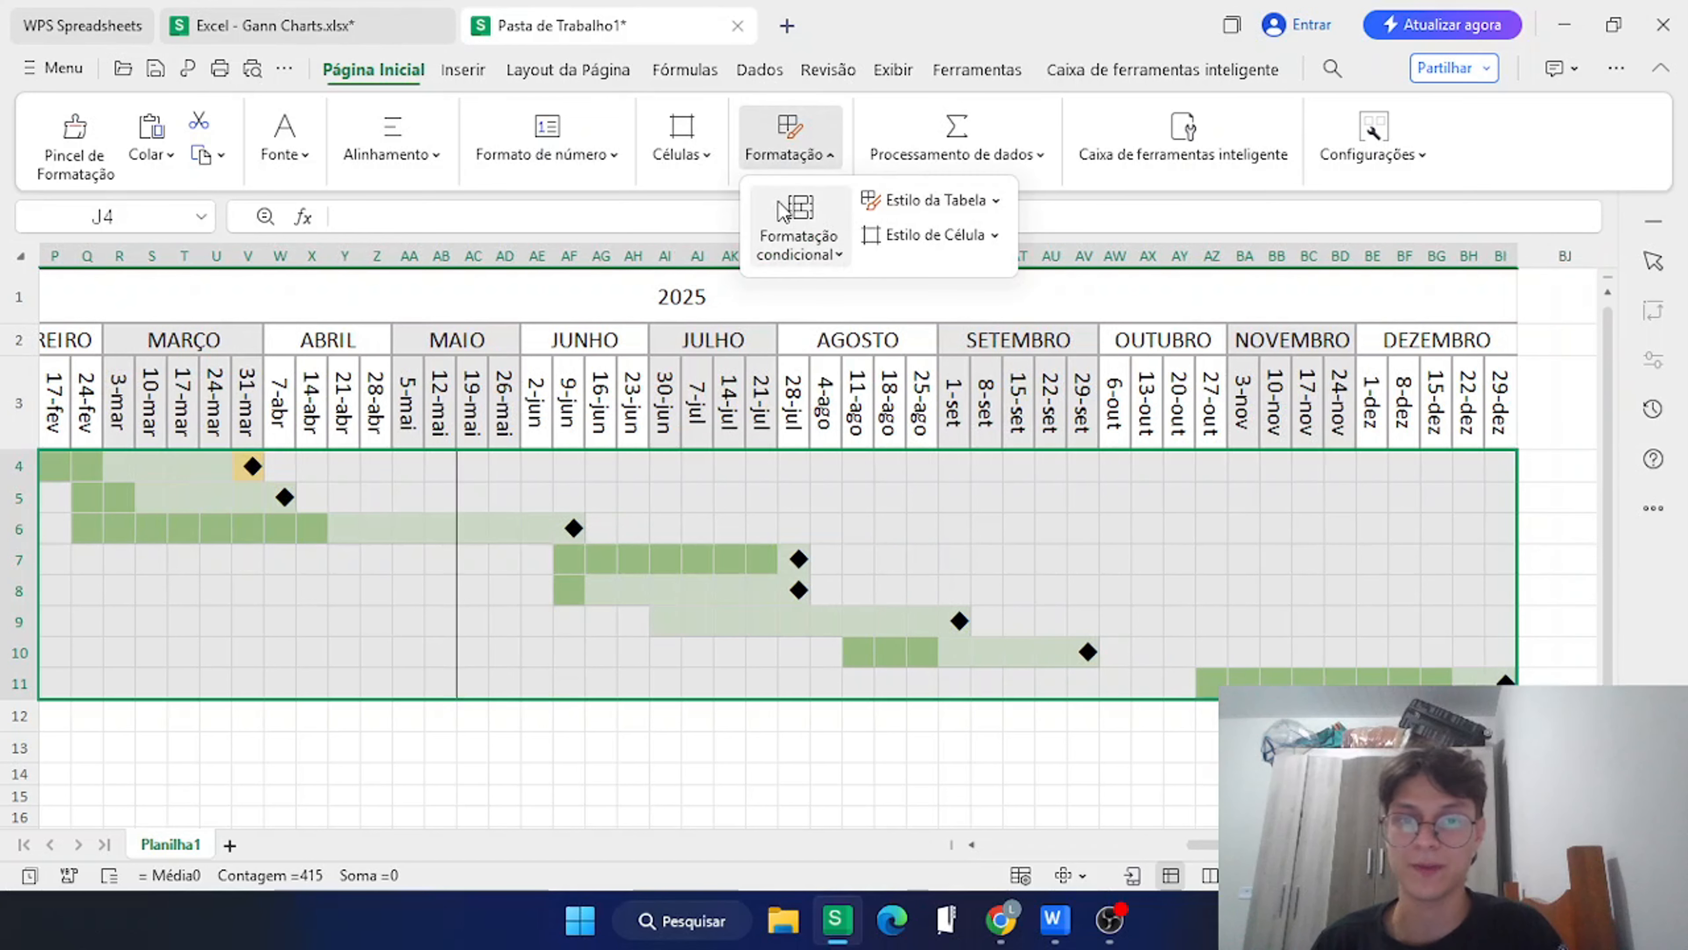
click(786, 231)
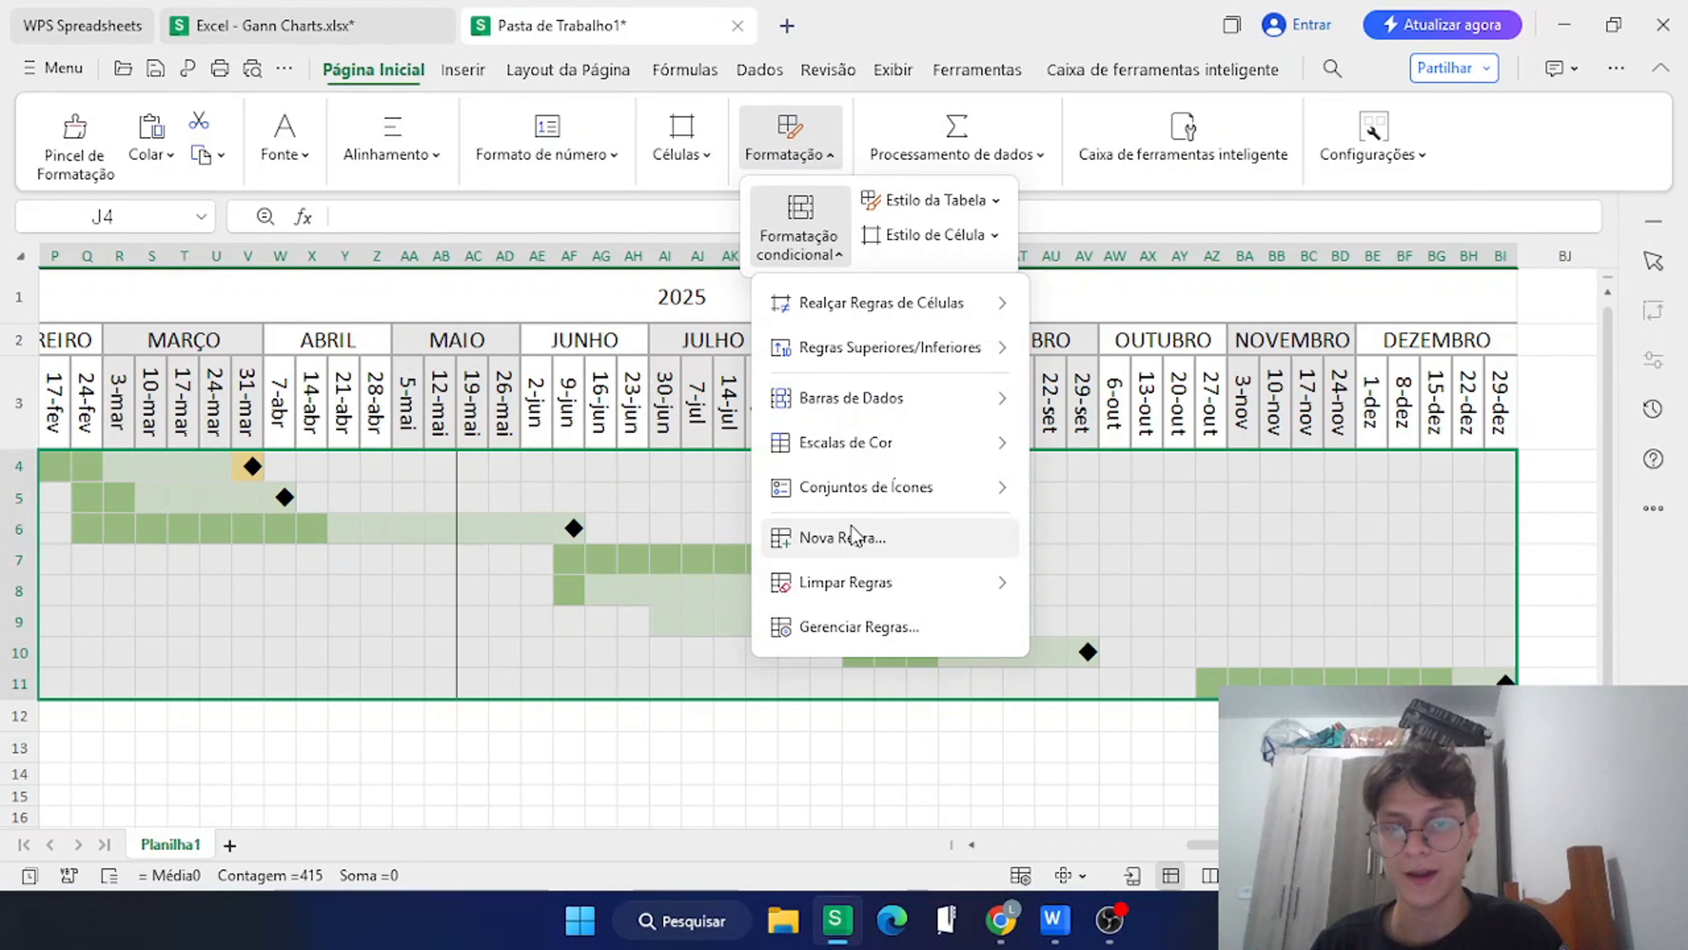
click(857, 537)
click(606, 372)
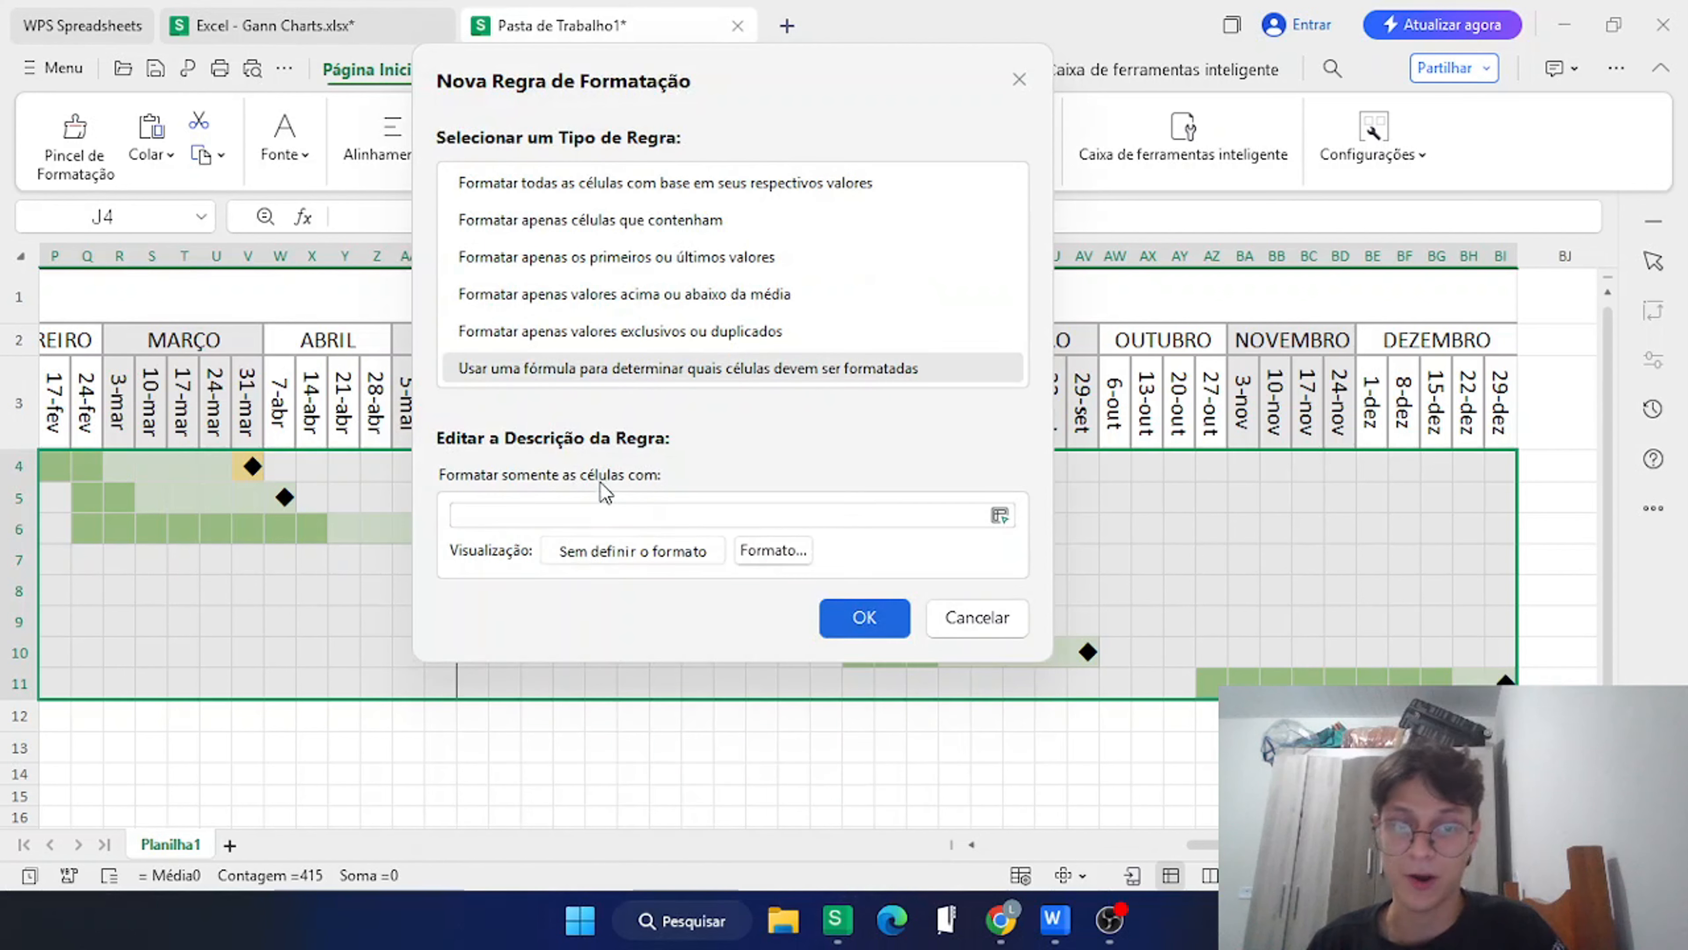
click(606, 514)
text(=E(J$3>=$D4-DIA.DA.SEMANA($D4;2)+1;J$3<=$D4+($E4-$D4)*$H4-DIA.DA.SEMANA($D4+($E4-$D4)*$H4;2)+1))
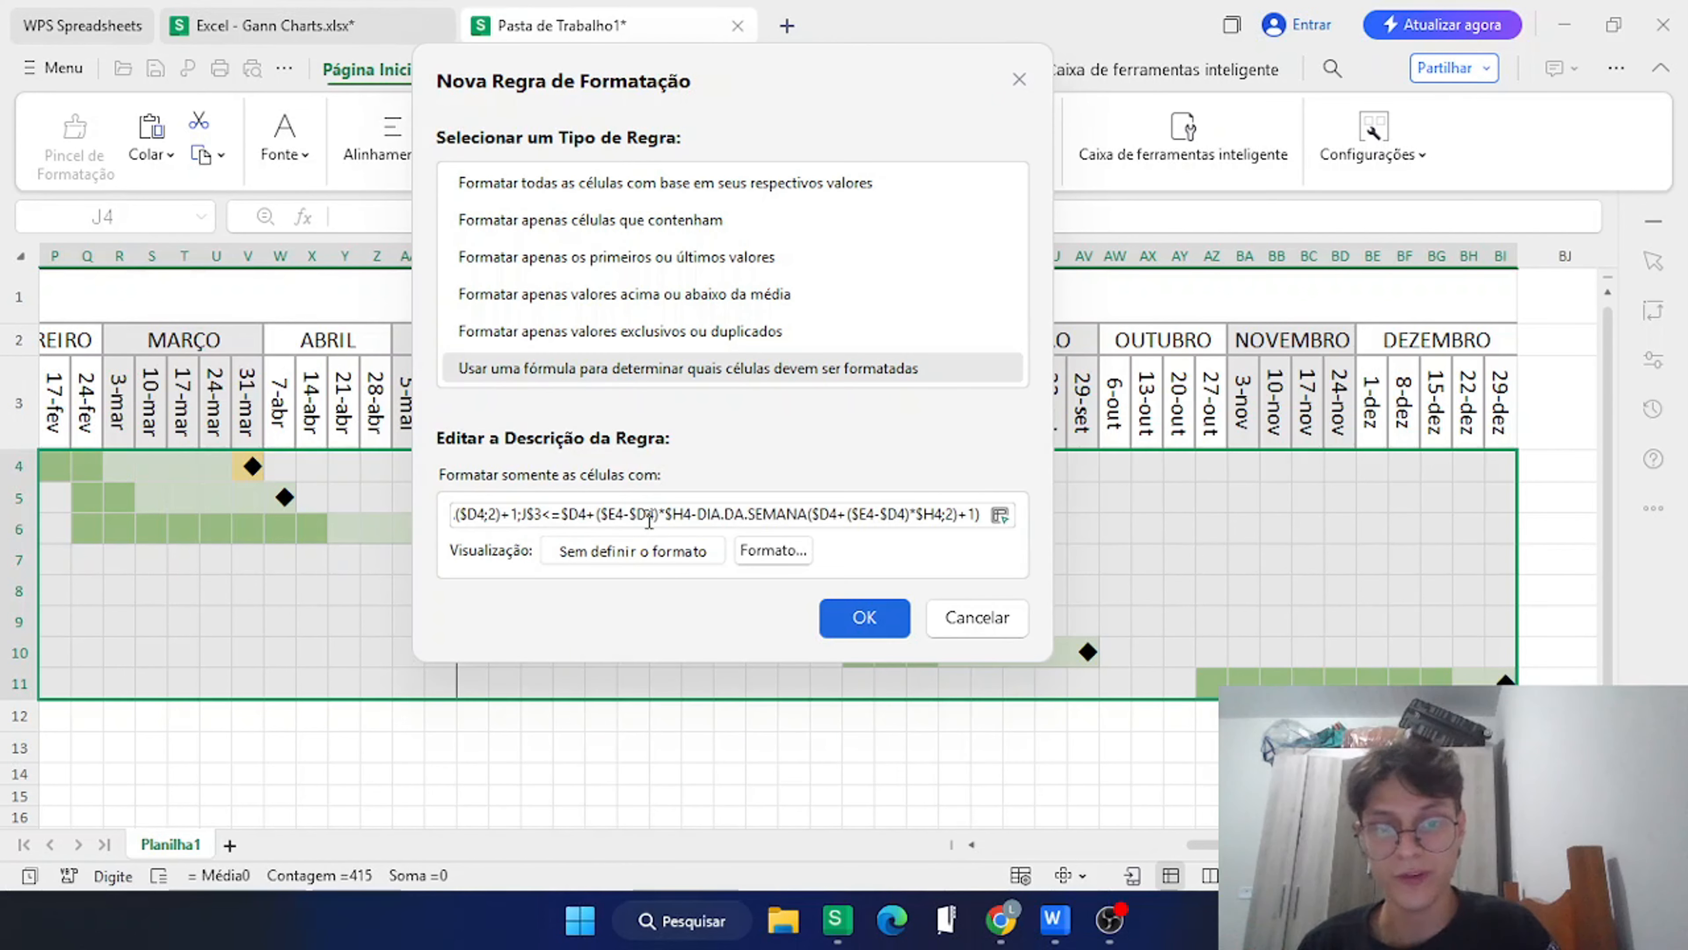
Give the new blocked-activity rule a custom light red fill, HEX FFB7AD, and apply the rule.
click(775, 550)
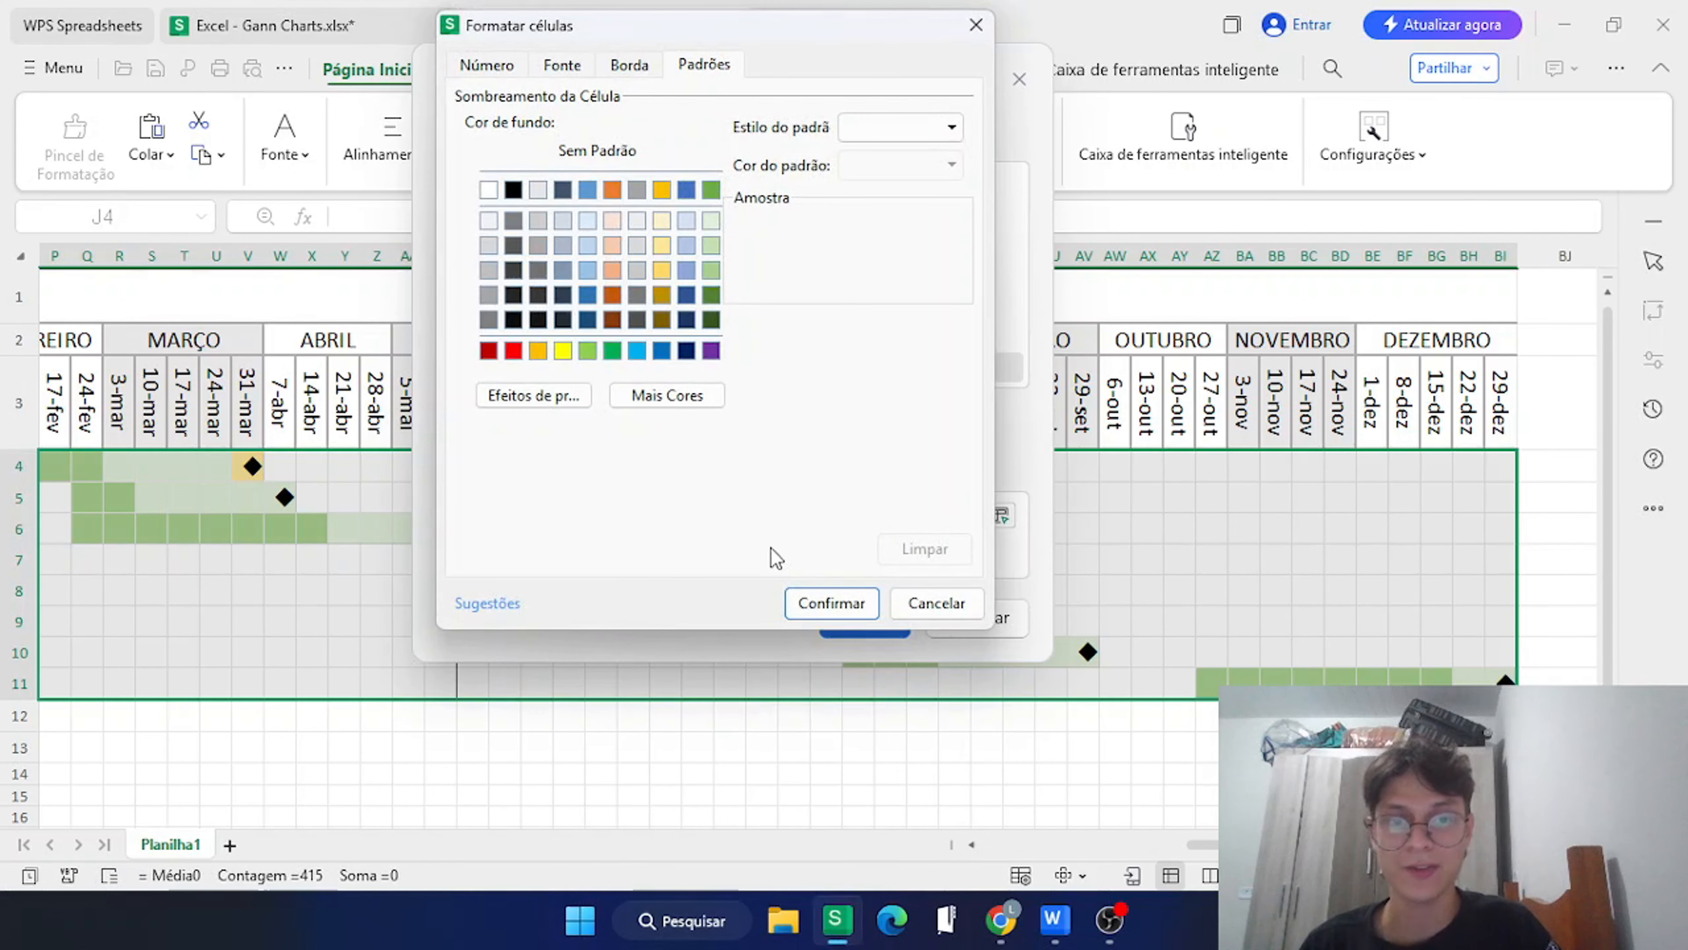
click(654, 395)
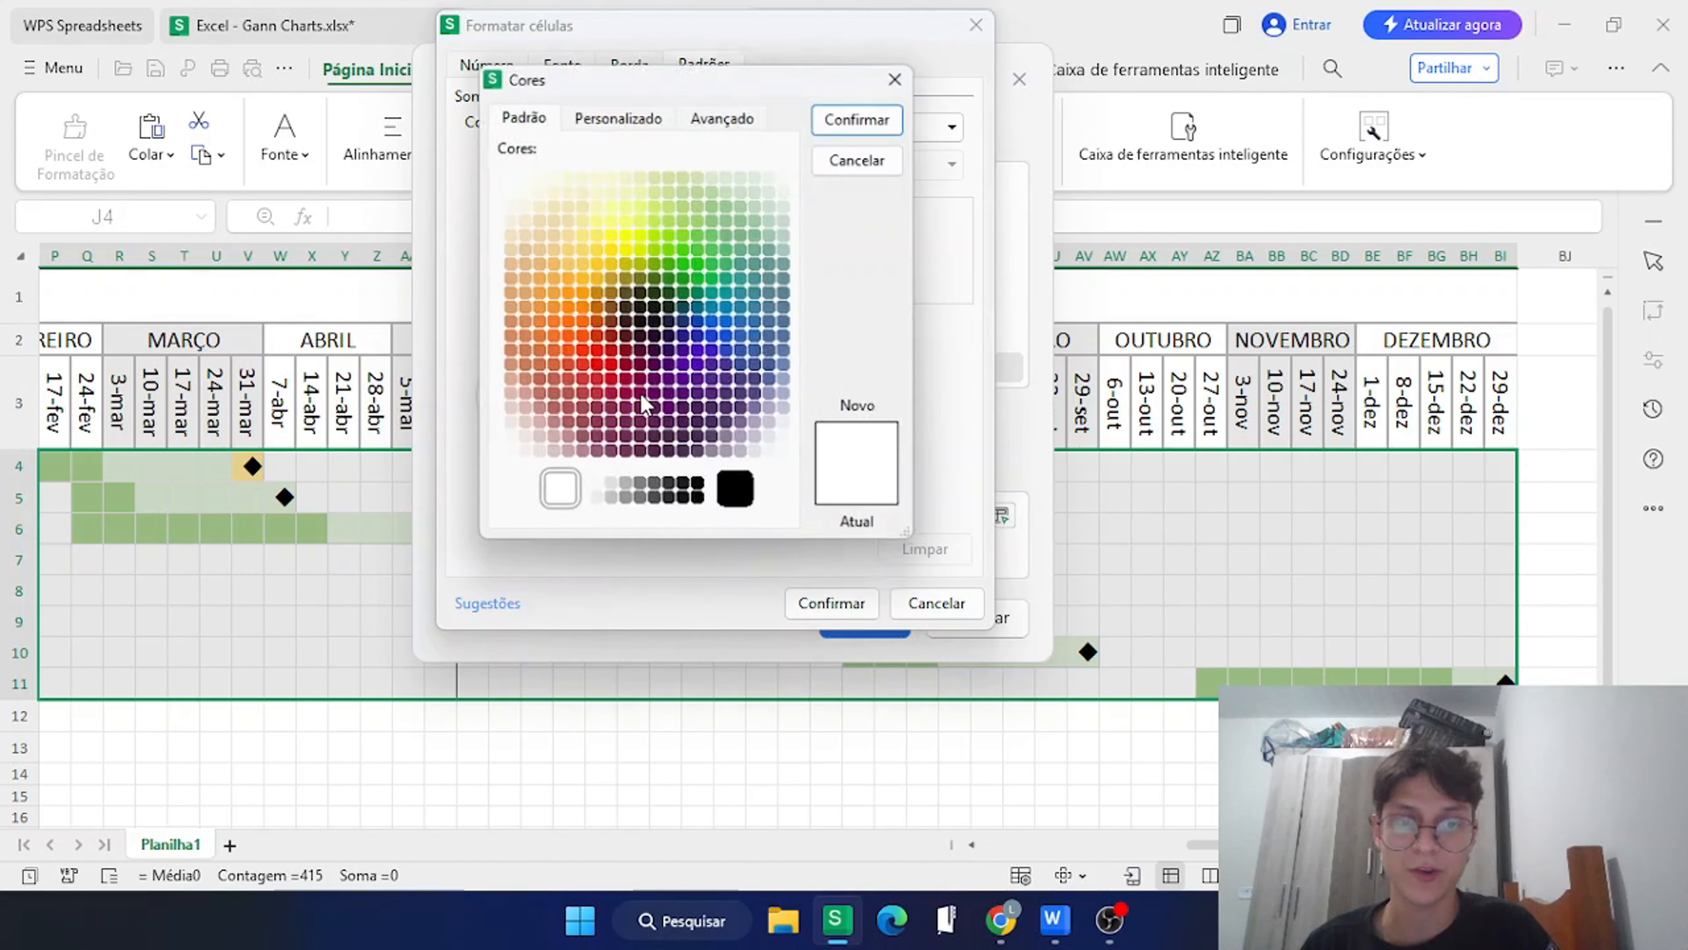
click(551, 398)
mouse_move(544, 389)
mouse_down()
mouse_move(548, 290)
mouse_move(565, 310)
mouse_move(505, 411)
mouse_move(559, 377)
mouse_move(523, 429)
mouse_move(559, 387)
mouse_up()
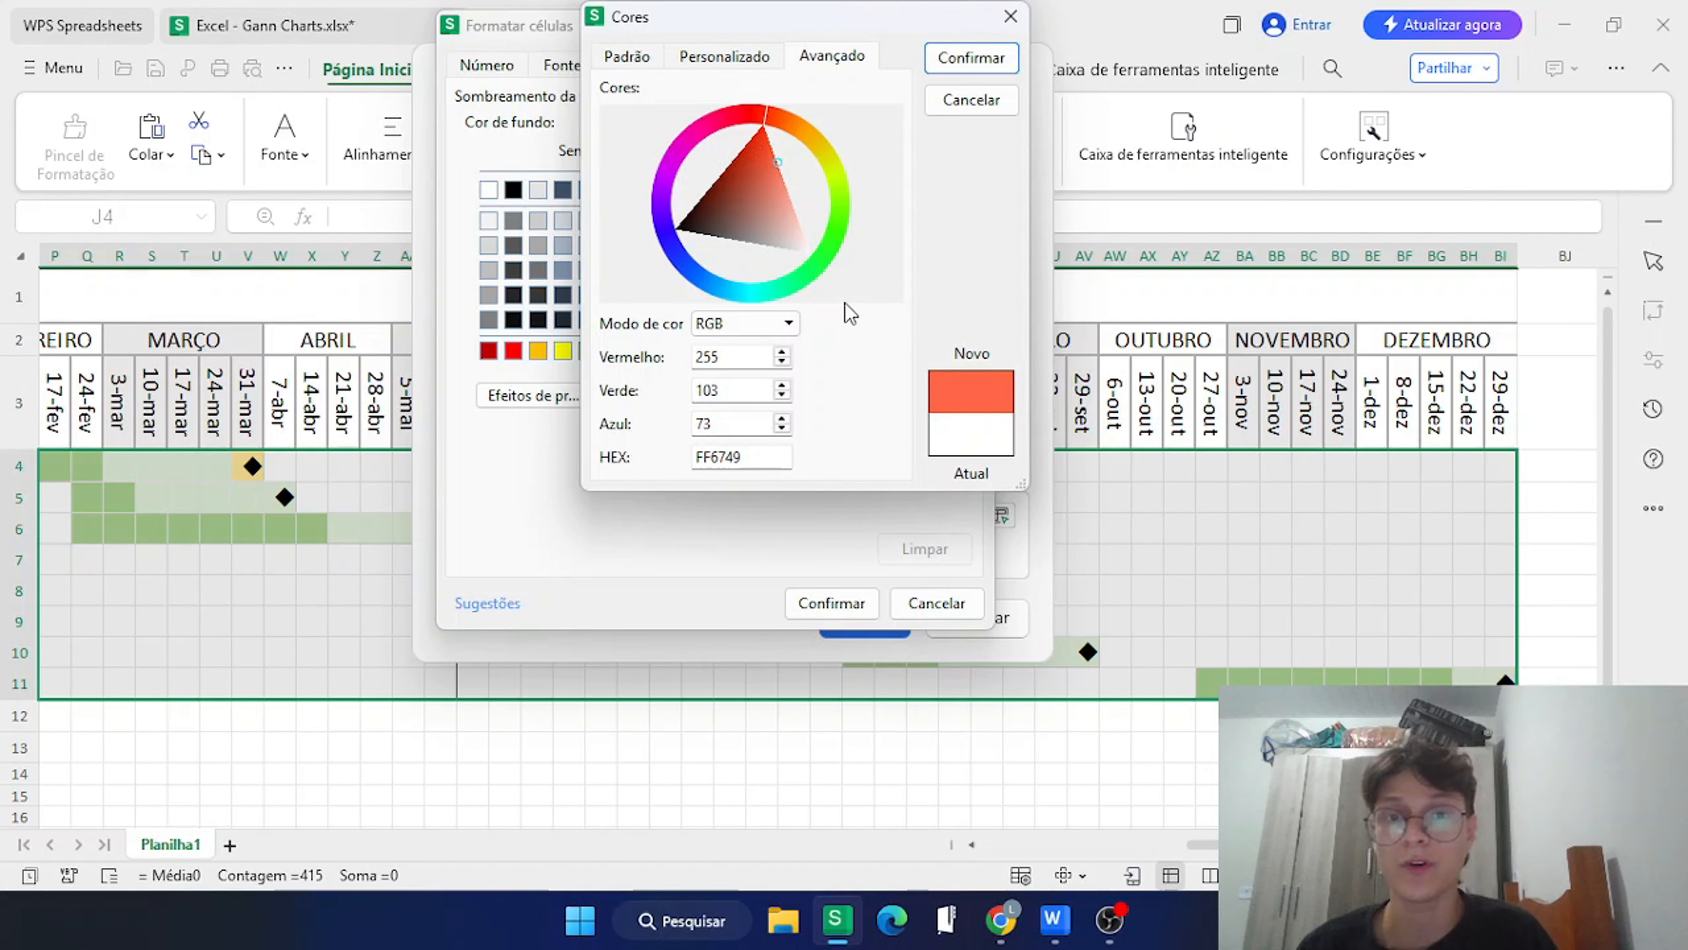
click(970, 59)
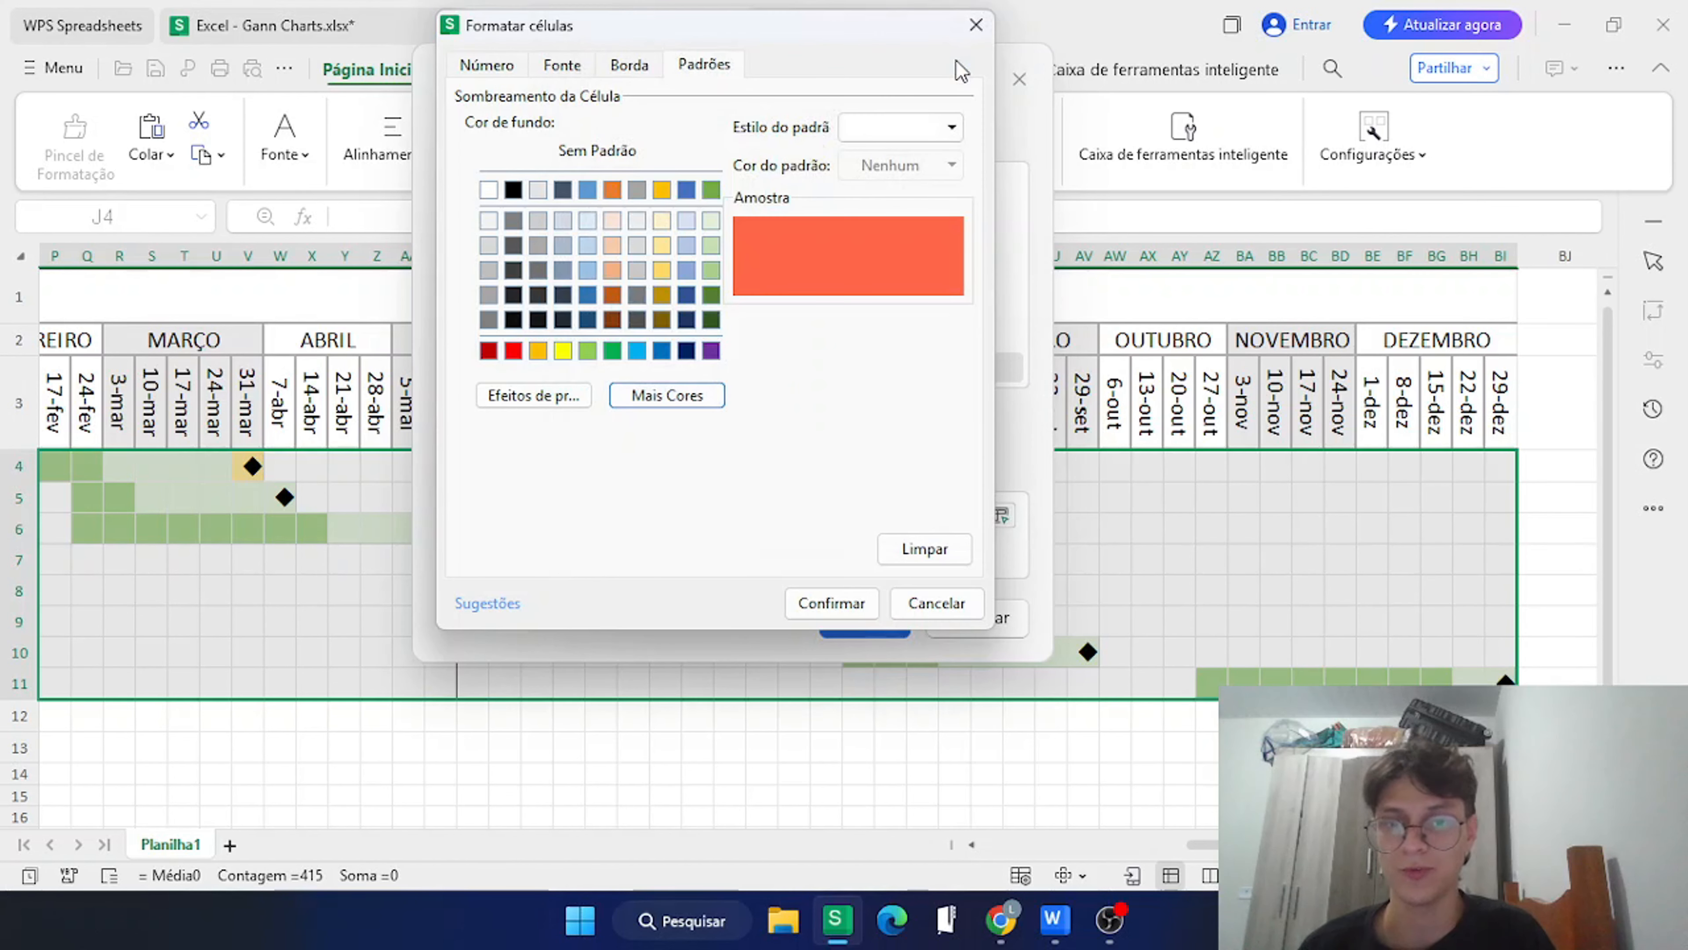
click(709, 395)
drag(789, 206, 789, 174)
click(865, 115)
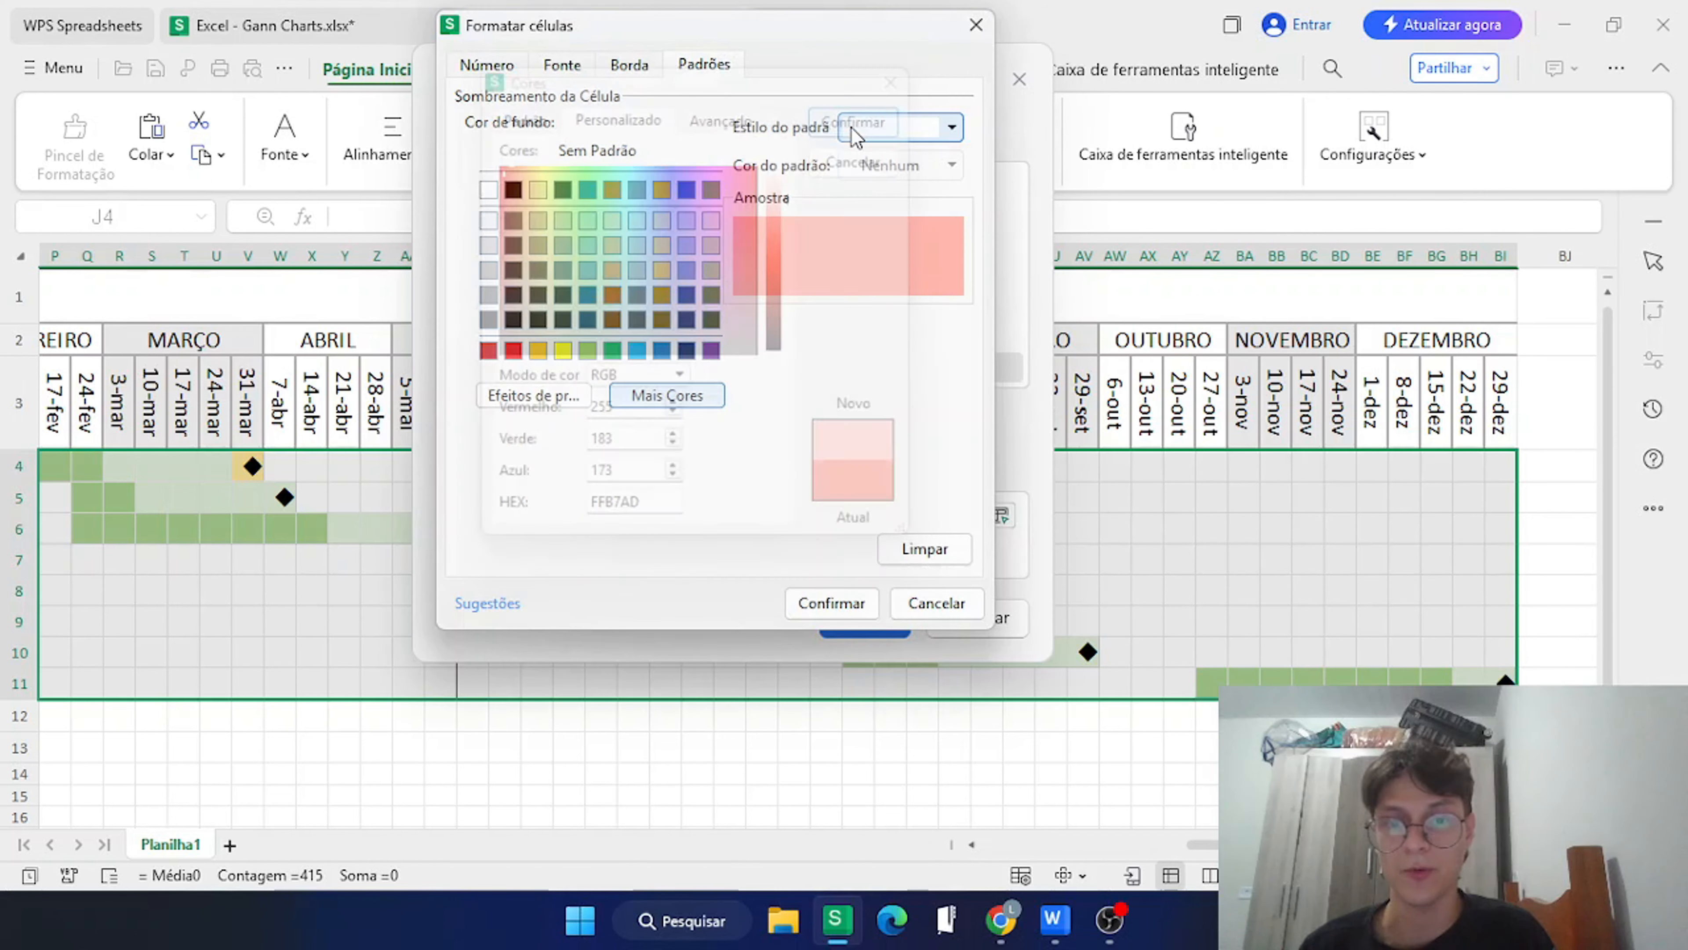
click(839, 597)
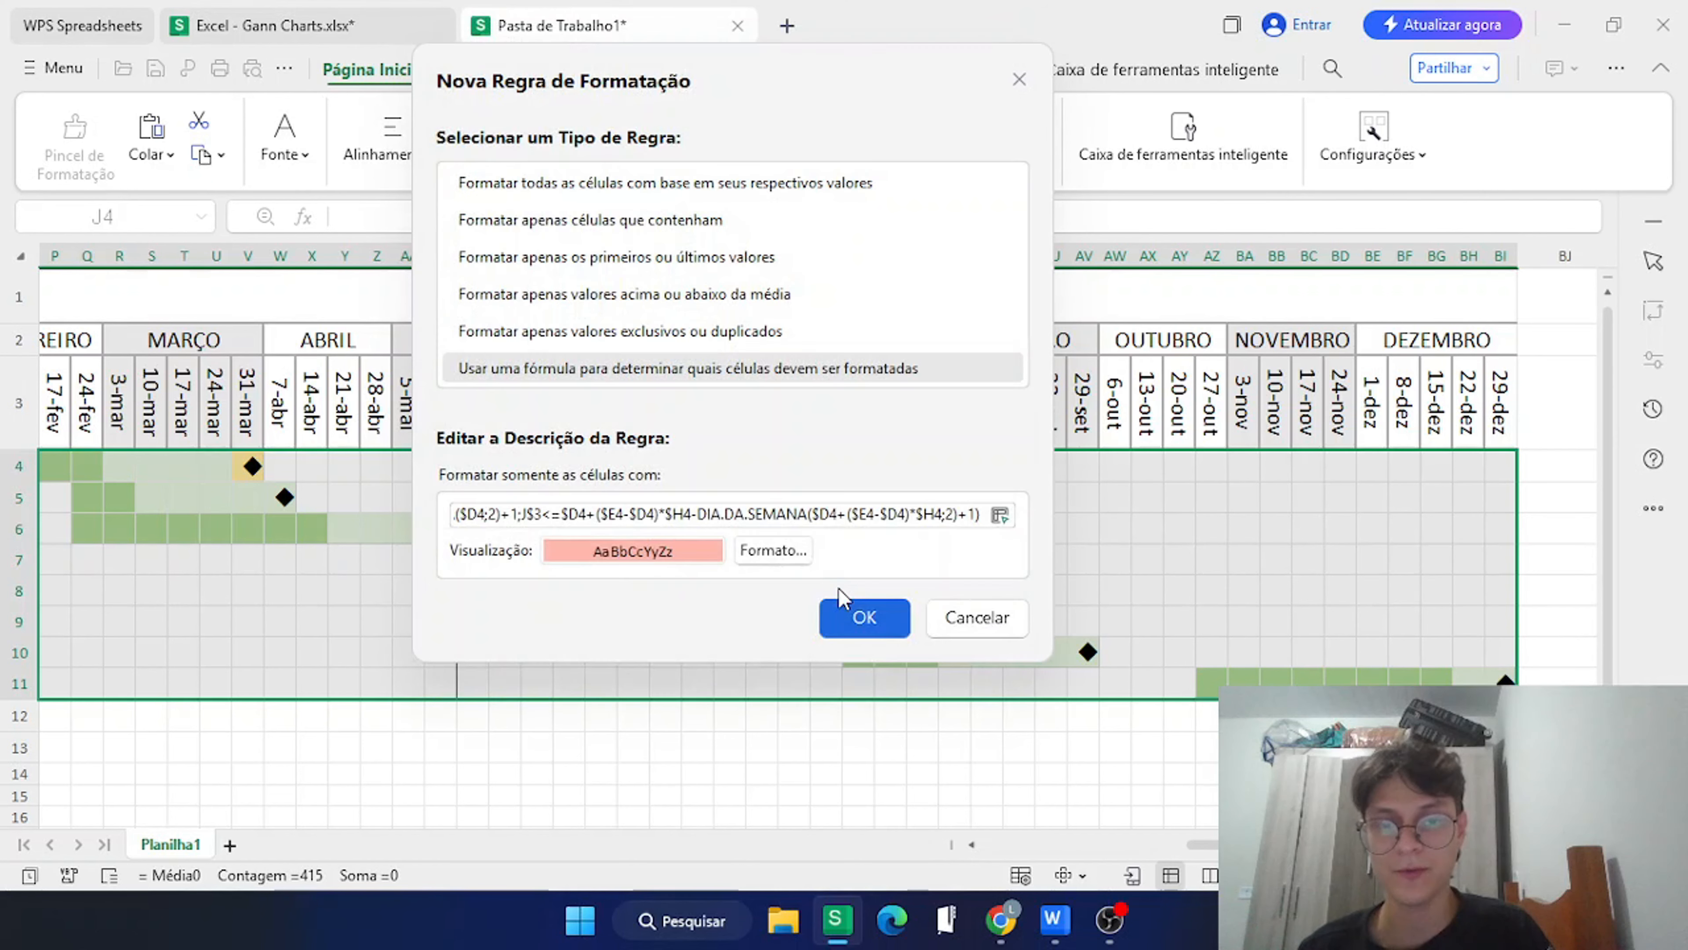
click(862, 617)
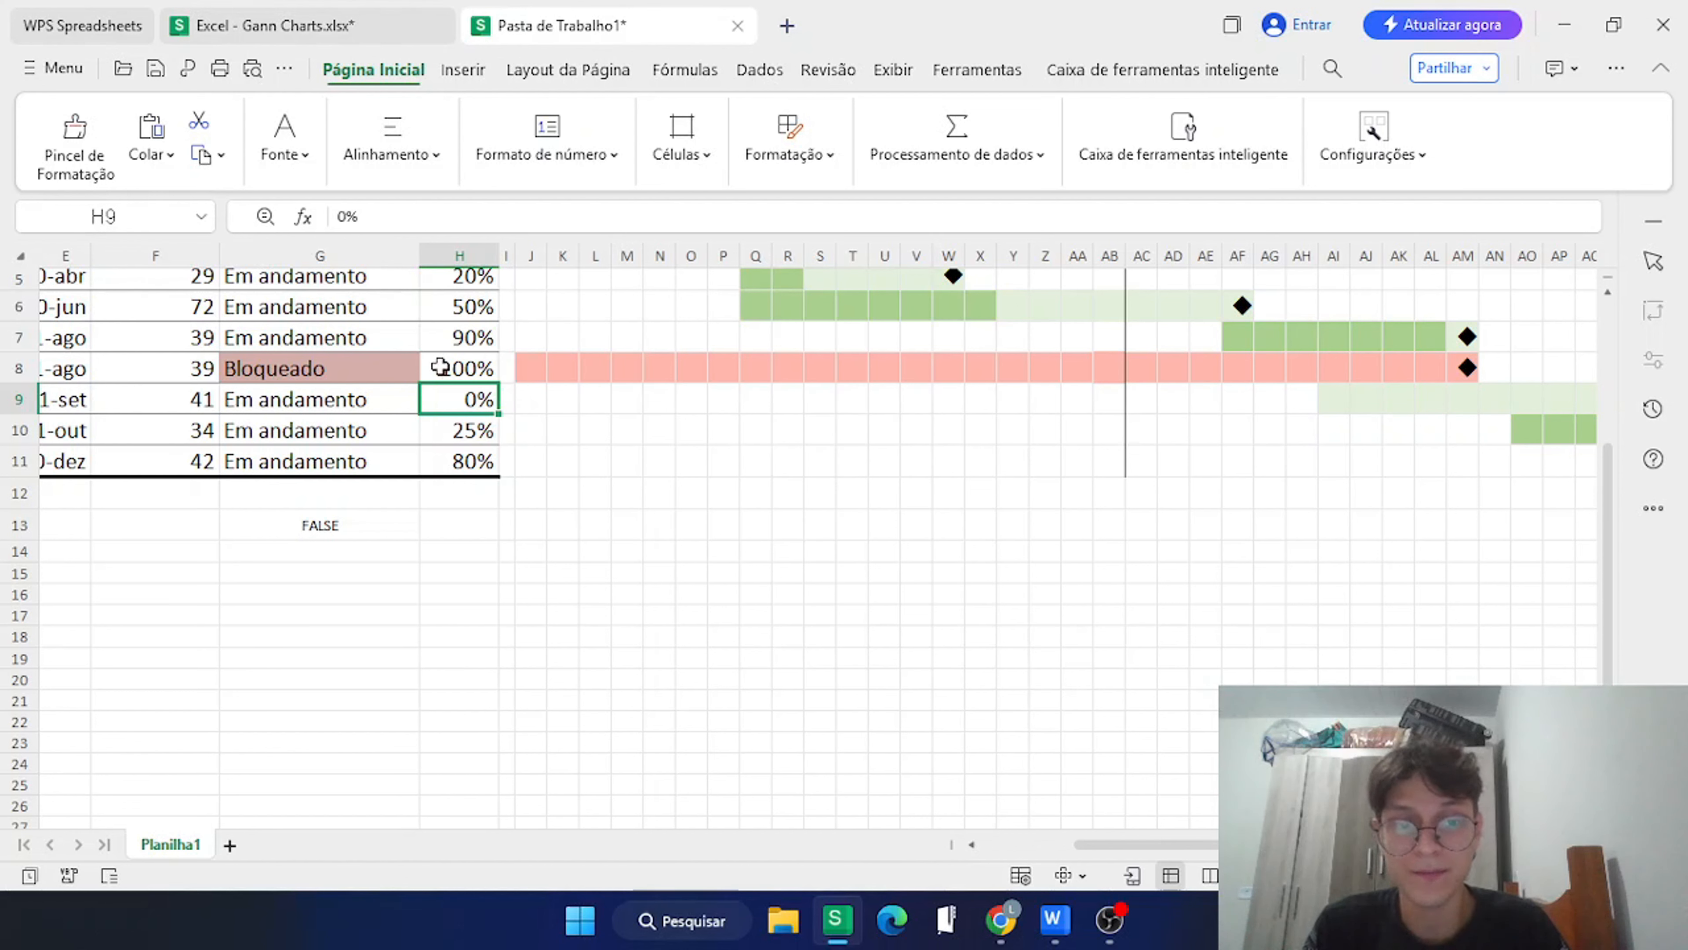
Set the % Feita of the blocked activity Montar tarefa in H8 to 0.
double_click(477, 368)
key(BackSpace)
key(BackSpace)
key(BackSpace)
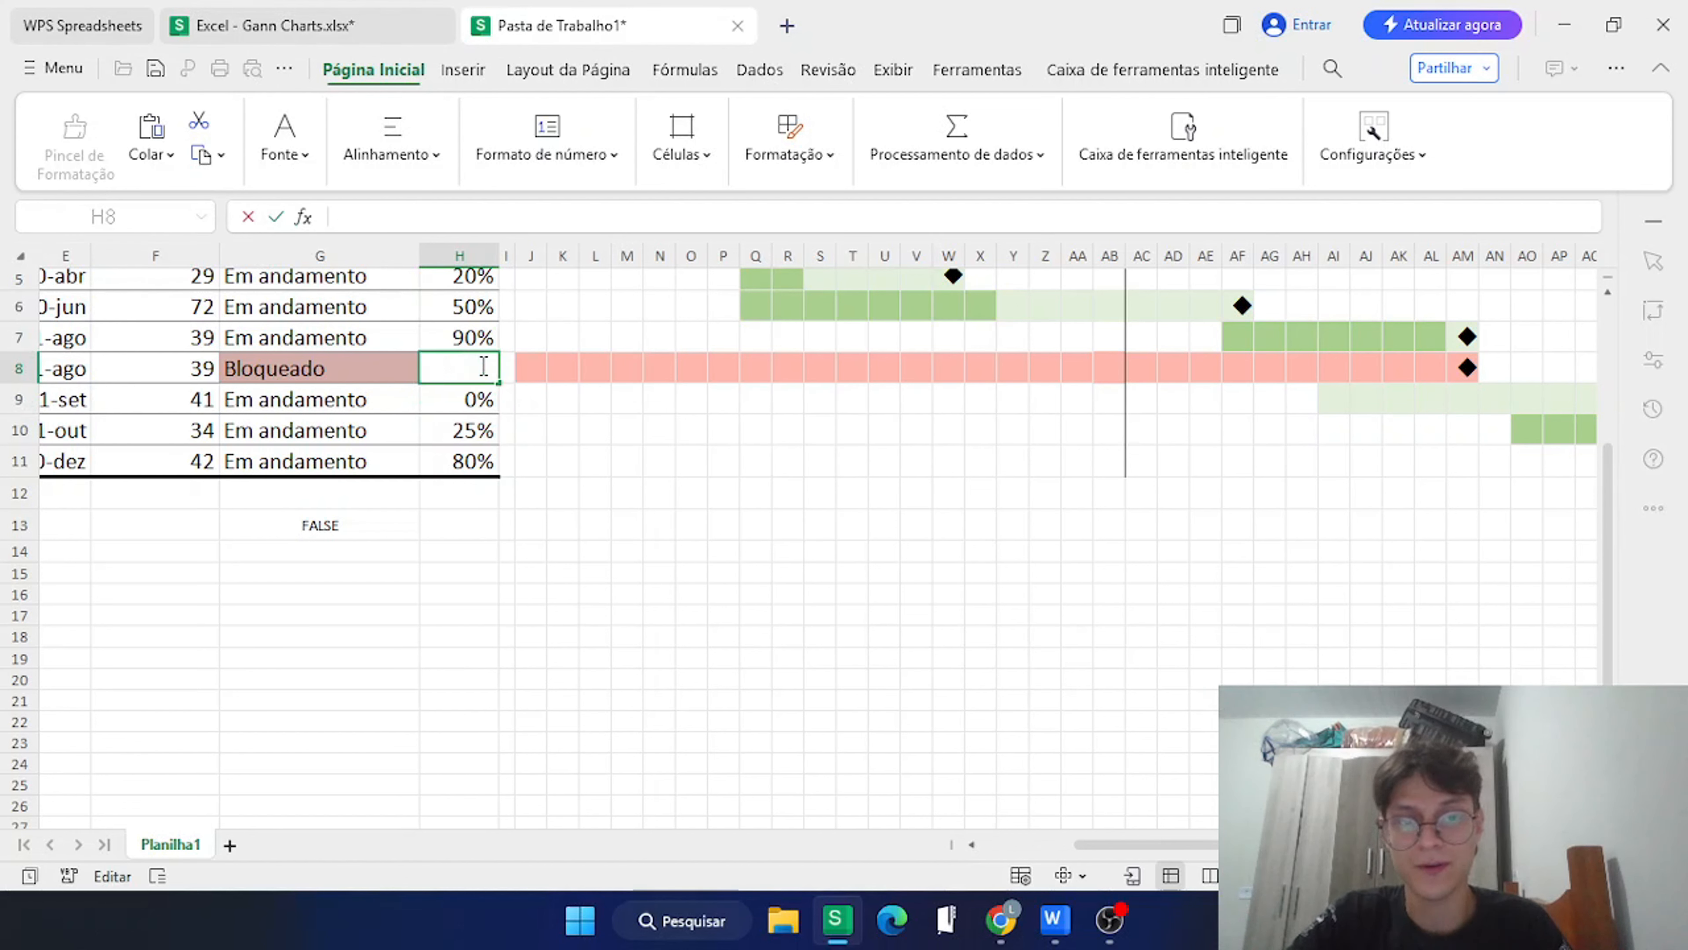
text(0)
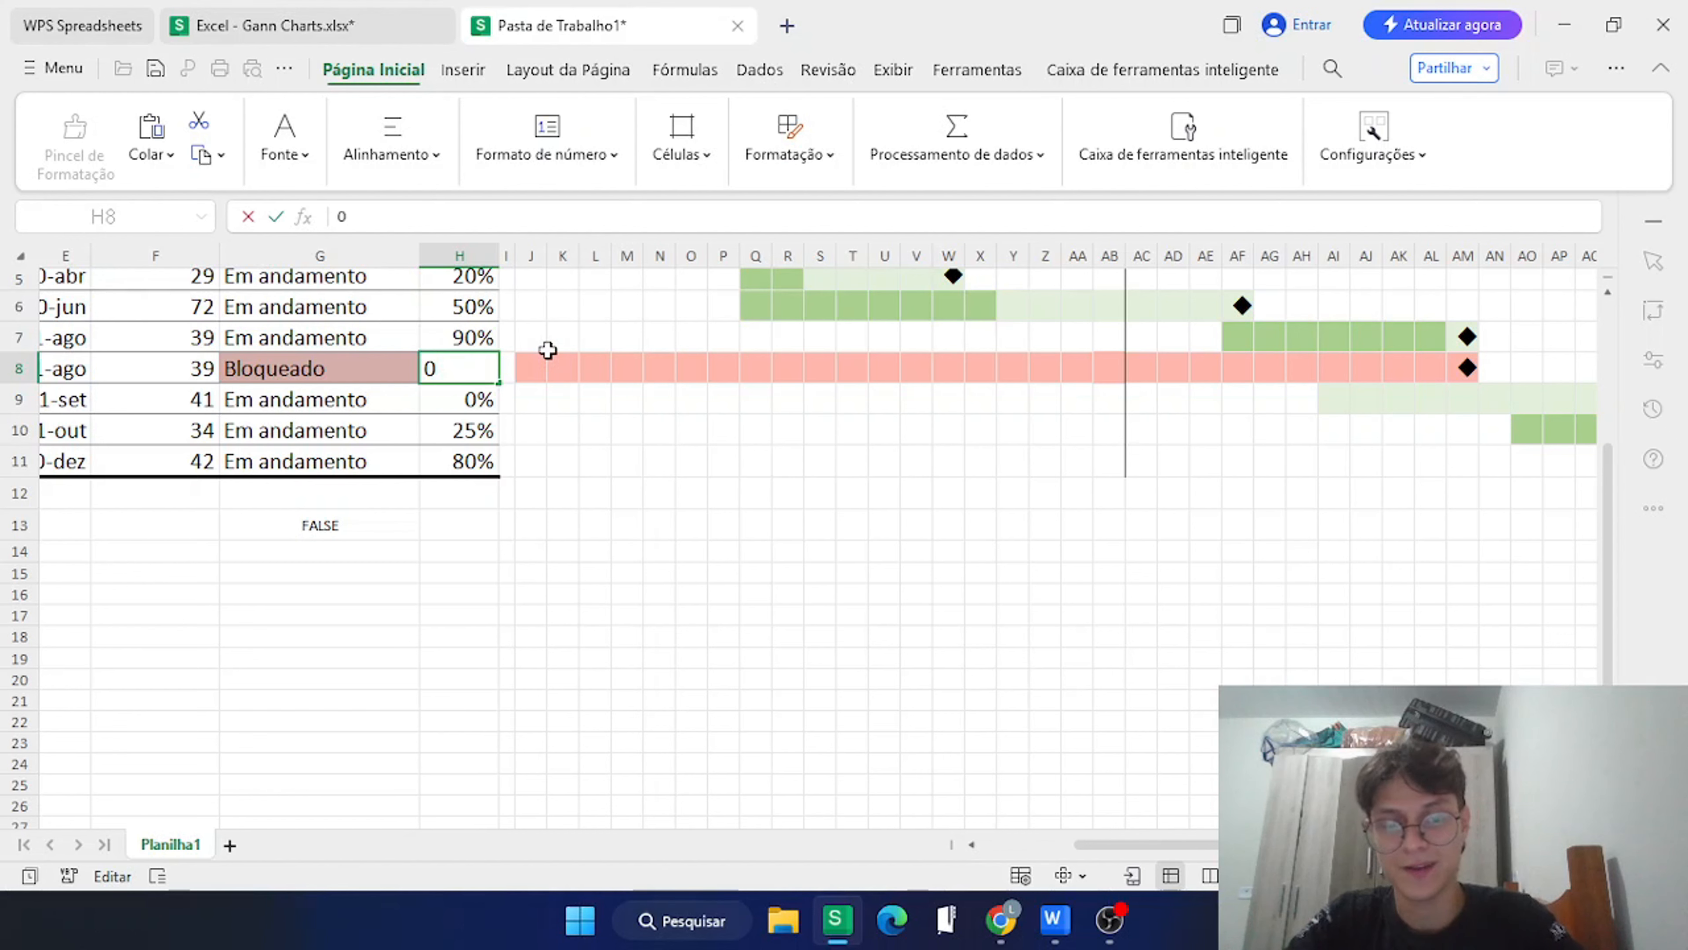
key(Return)
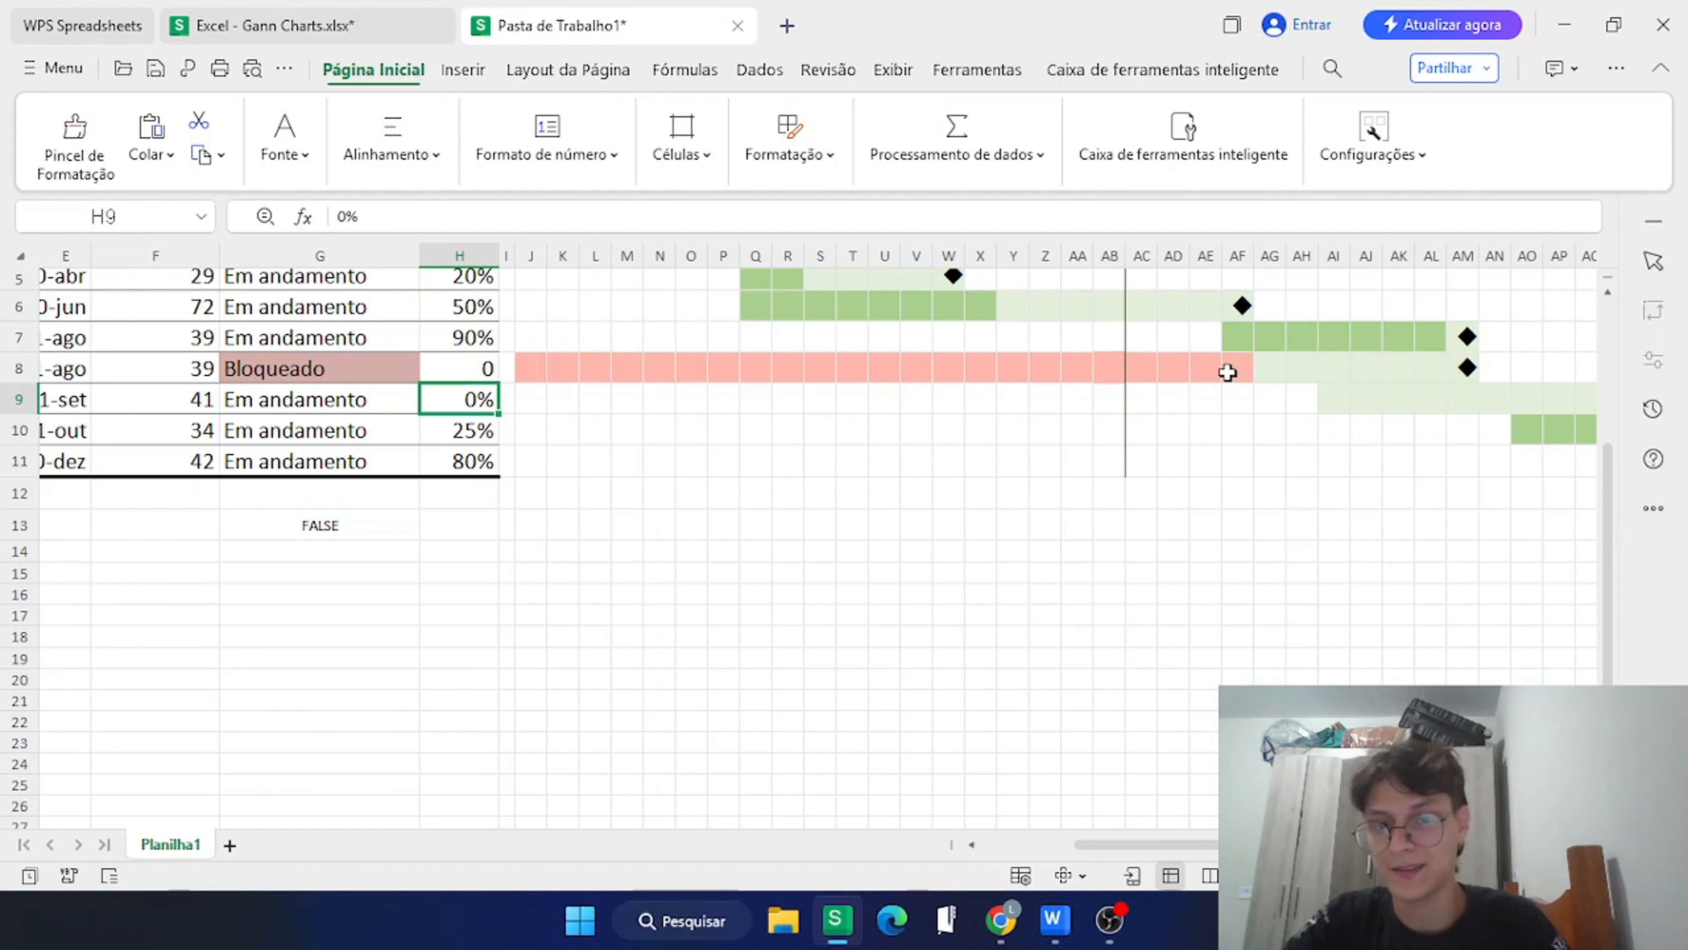
Examine how far the red bar of Montar tarefa extends along the timeline compared with its dates and % Feita value.
double_click(477, 368)
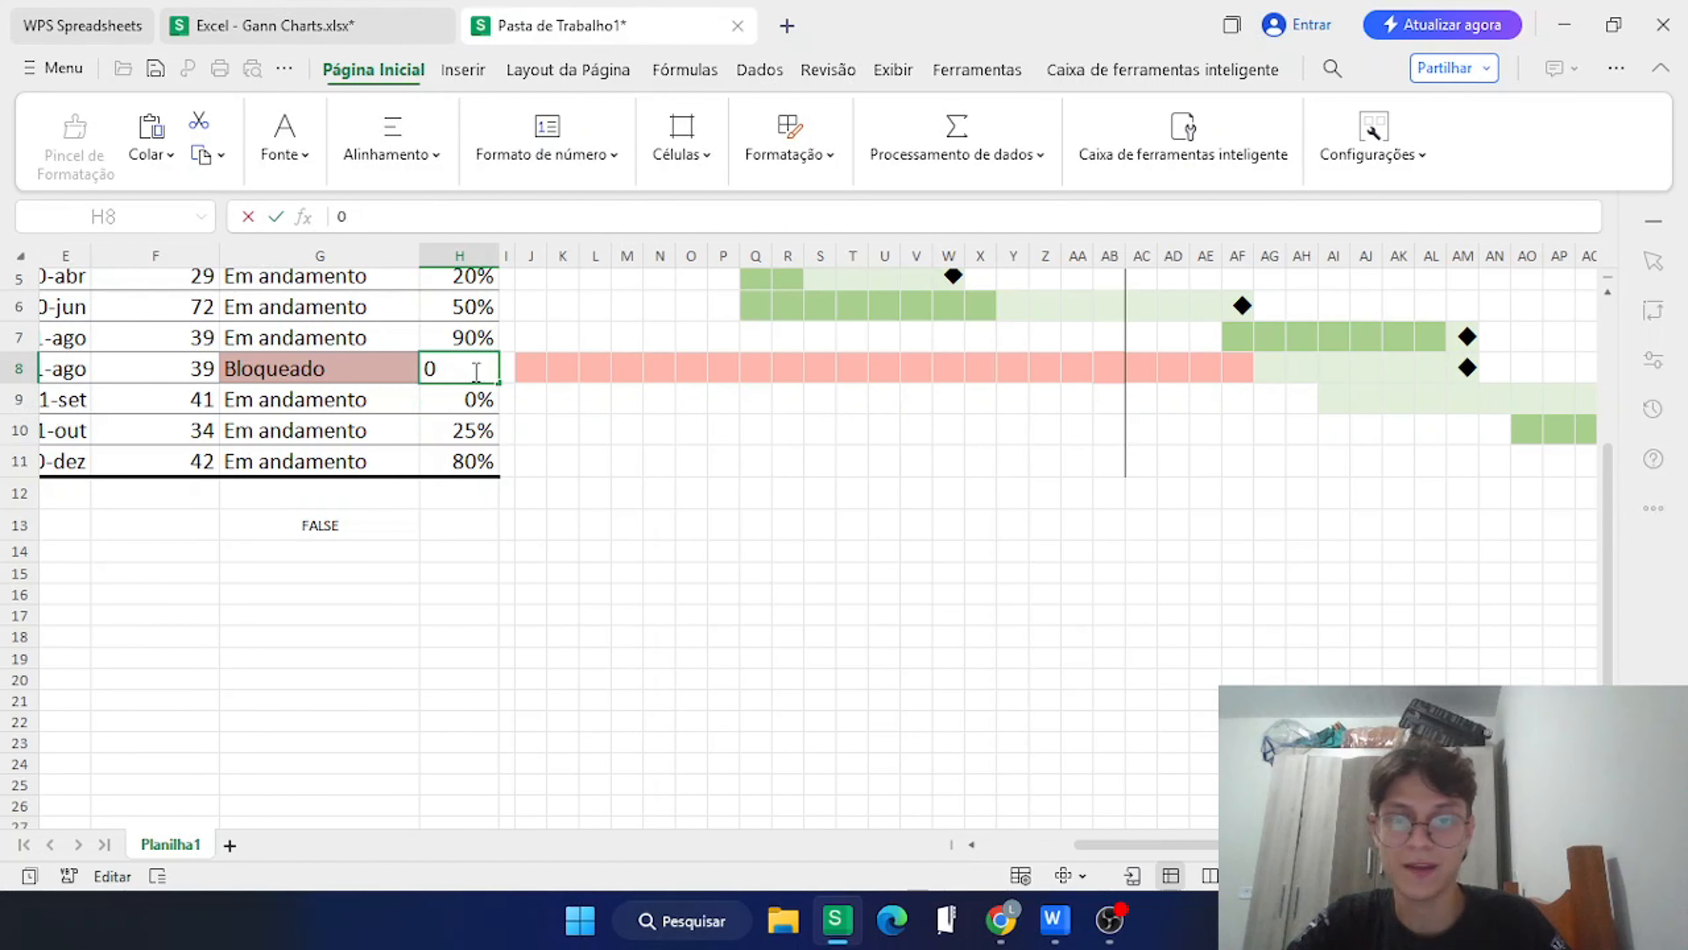
key(Return)
scroll(557, 369, down, 1)
scroll(664, 376, up, 1)
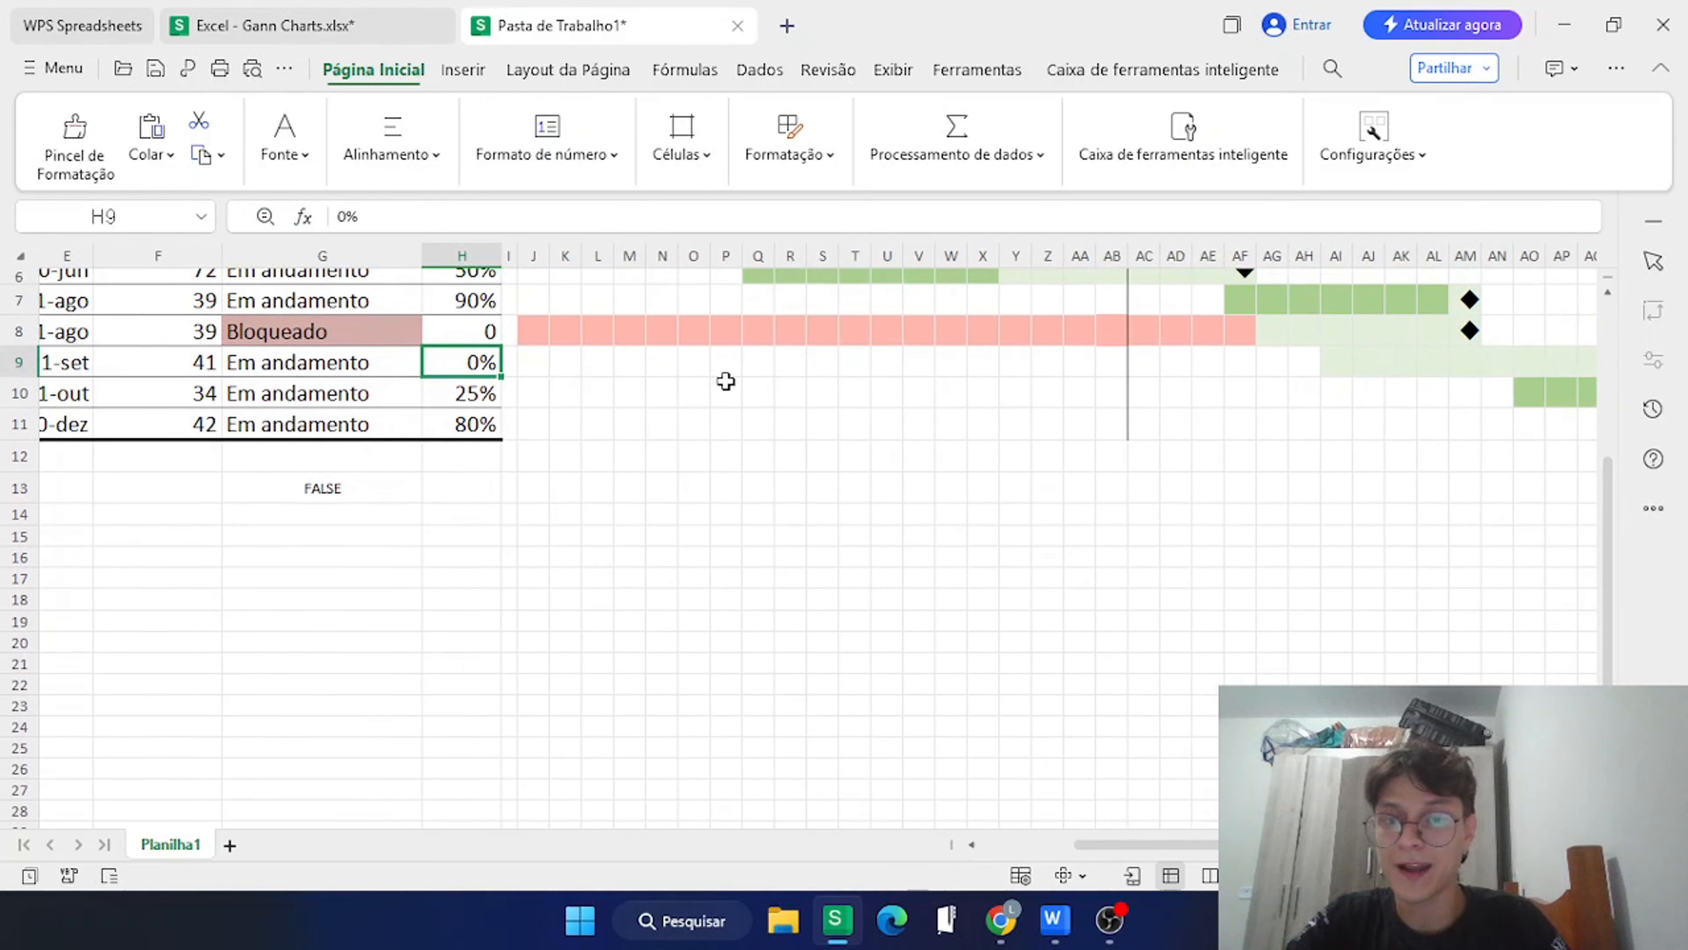
scroll(731, 382, right, 3)
scroll(798, 384, up, 3)
scroll(892, 385, left, 6)
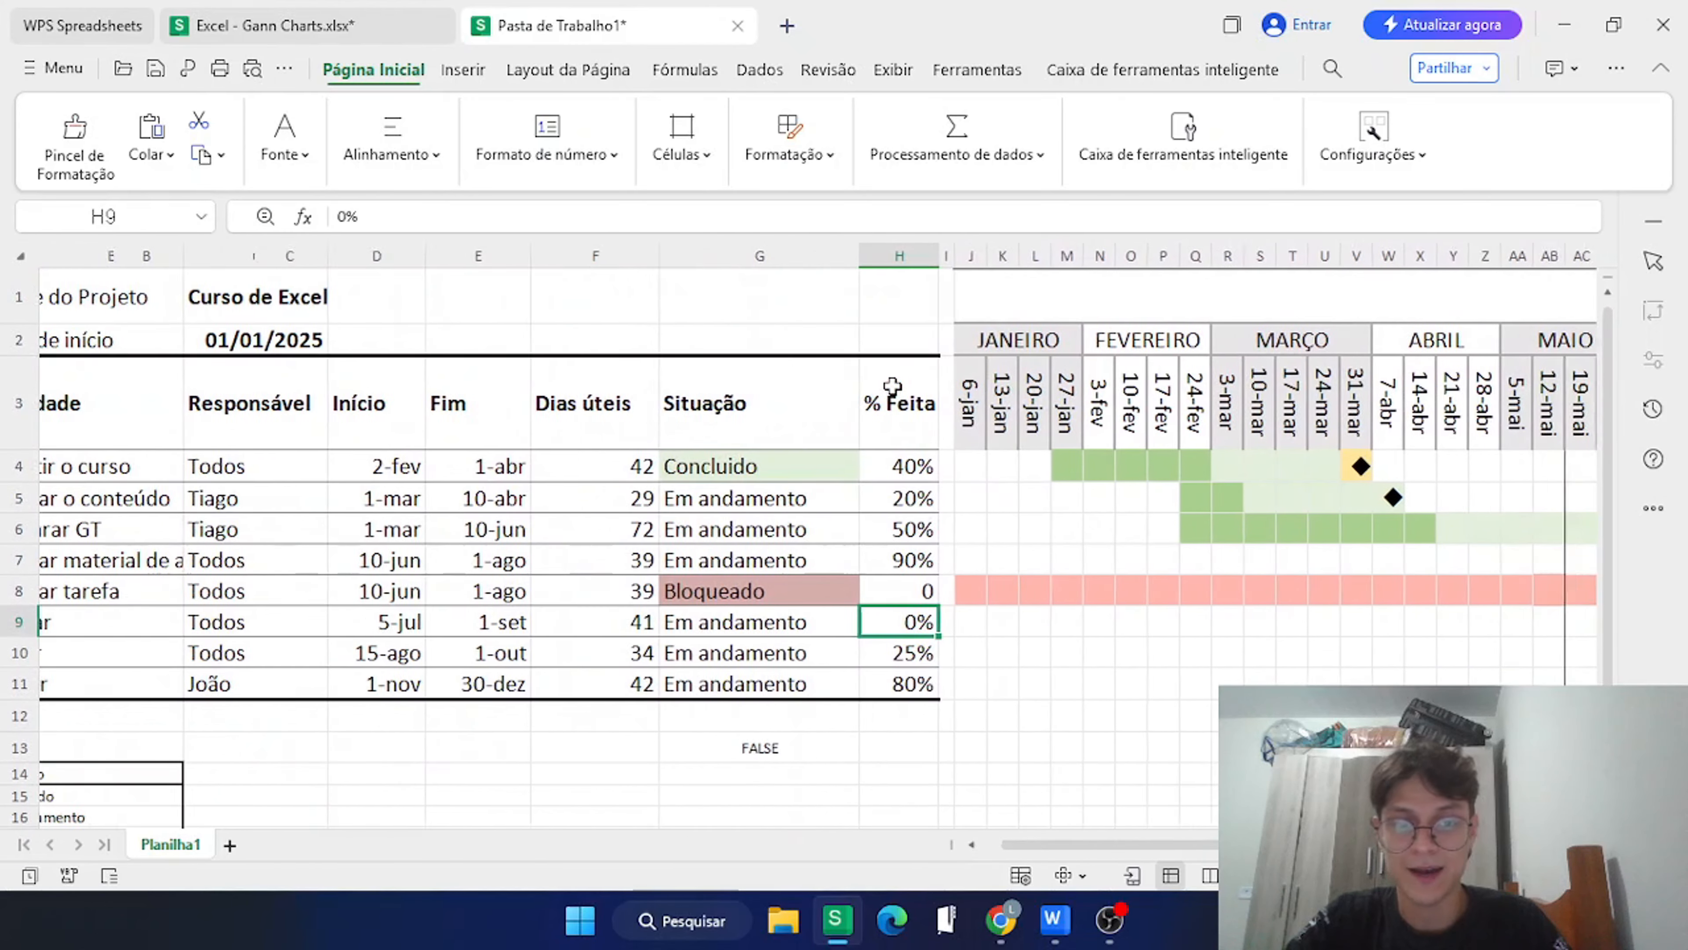
scroll(931, 399, right, 2)
scroll(1130, 492, left, 2)
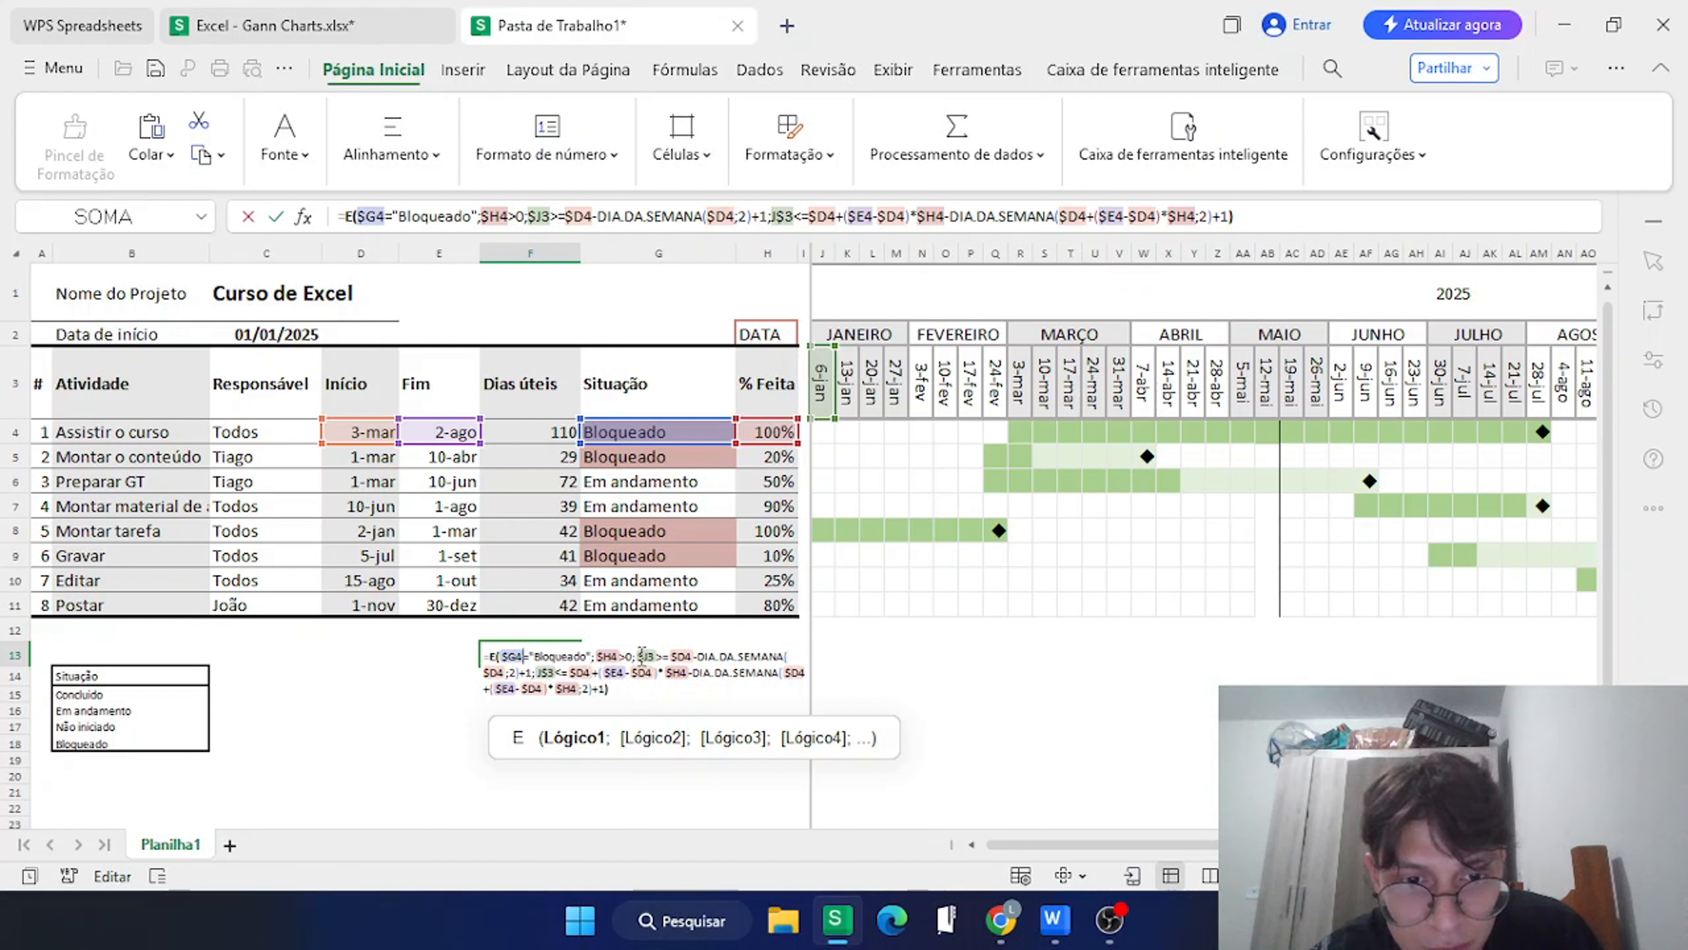
Change the third condition of the F13 formula to reference J$3 and copy the whole formula.
click(643, 656)
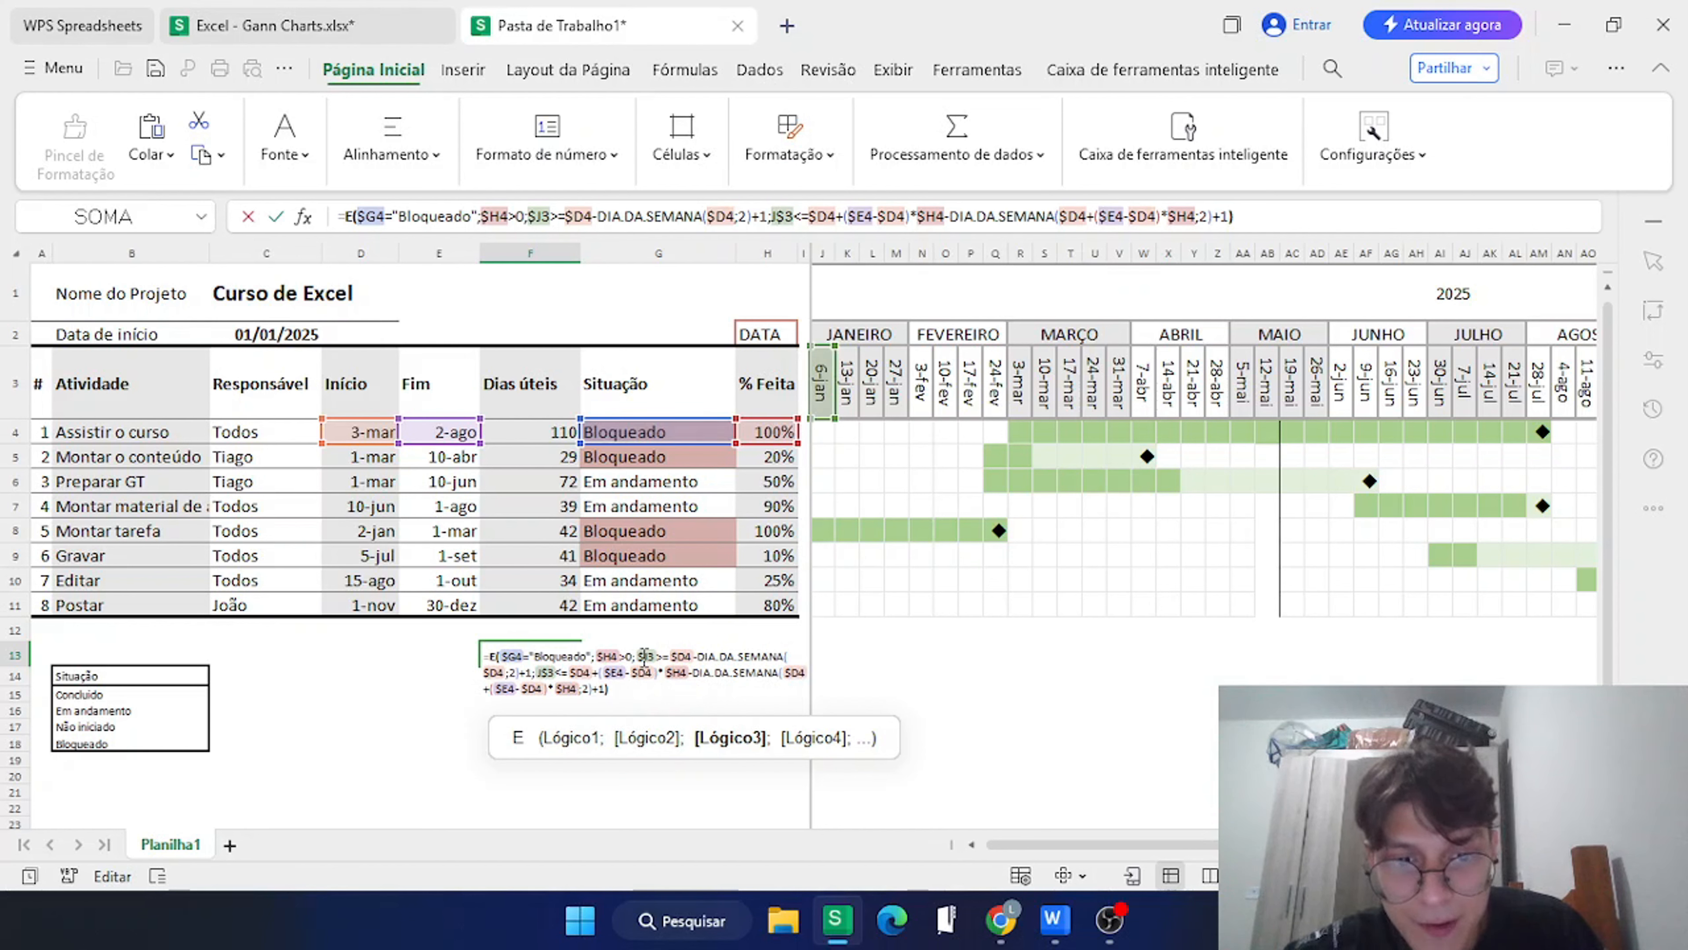
key(BackSpace)
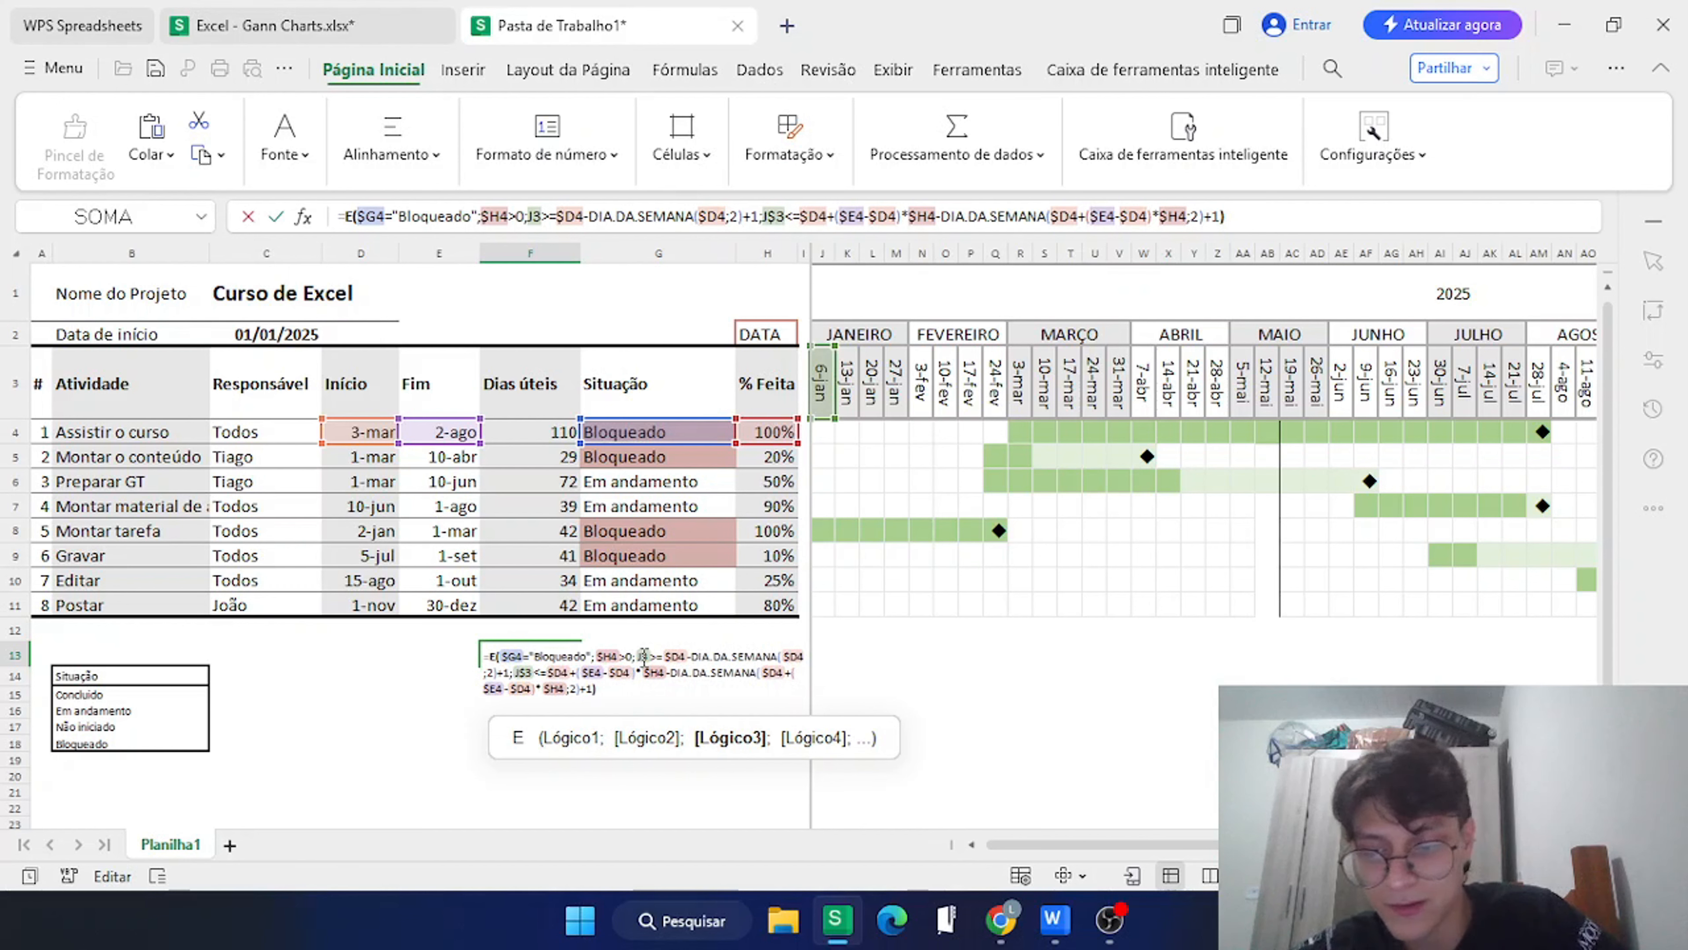
text($)
key(Return)
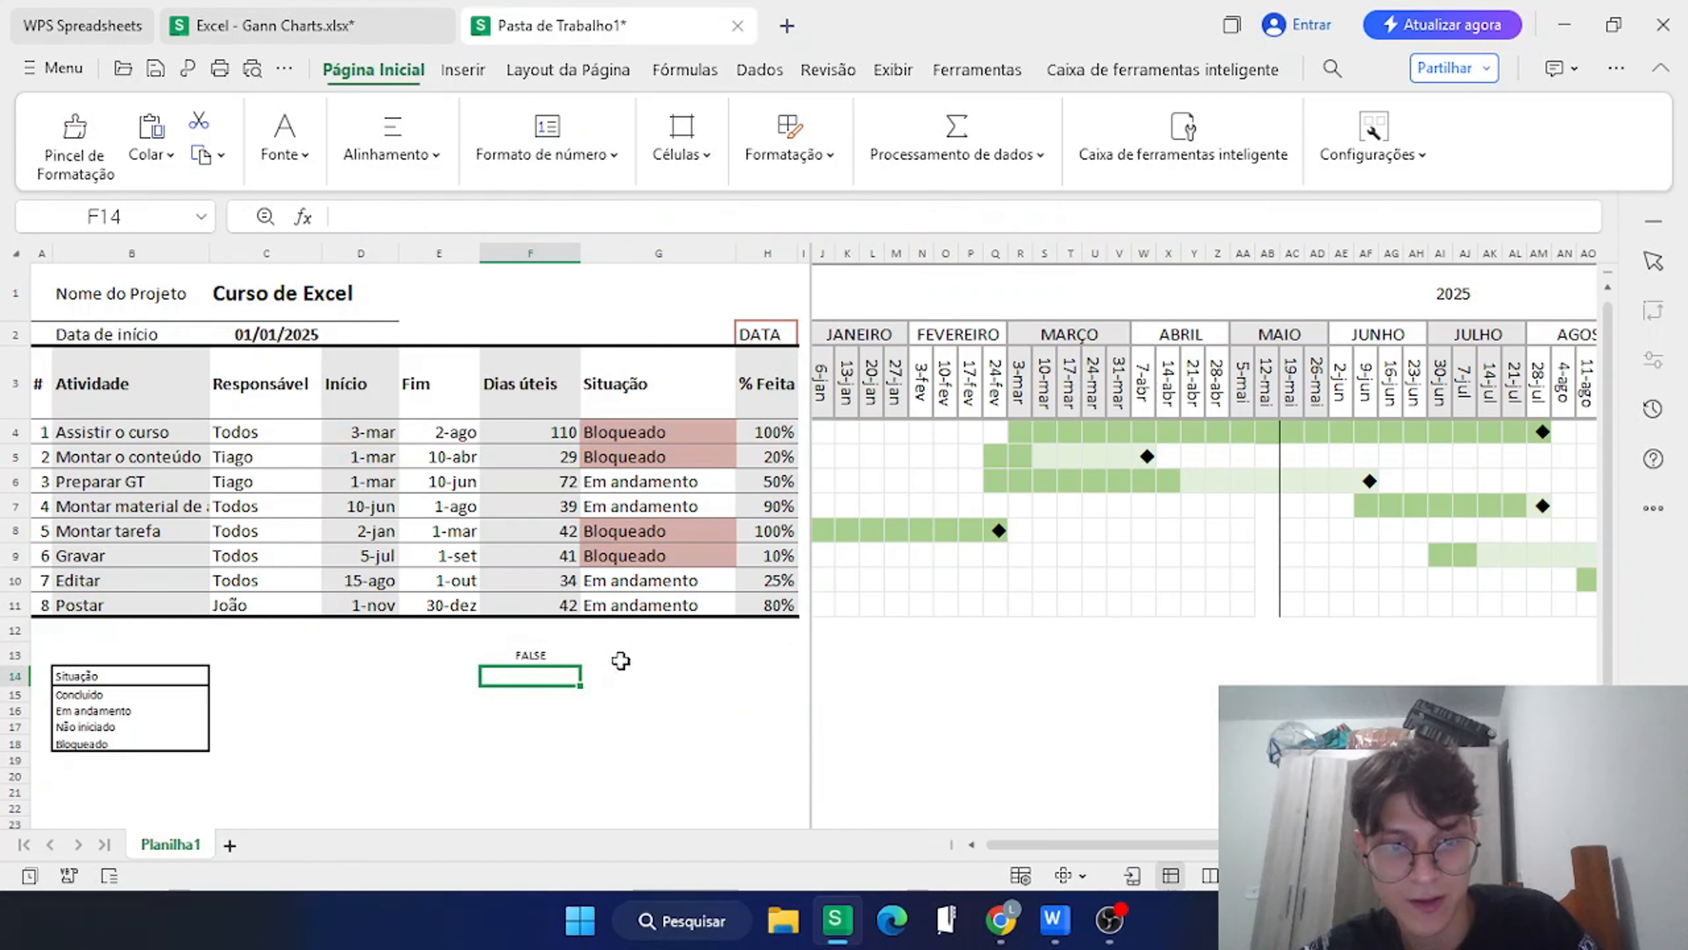
click(535, 655)
double_click(535, 655)
key(ctrl+a)
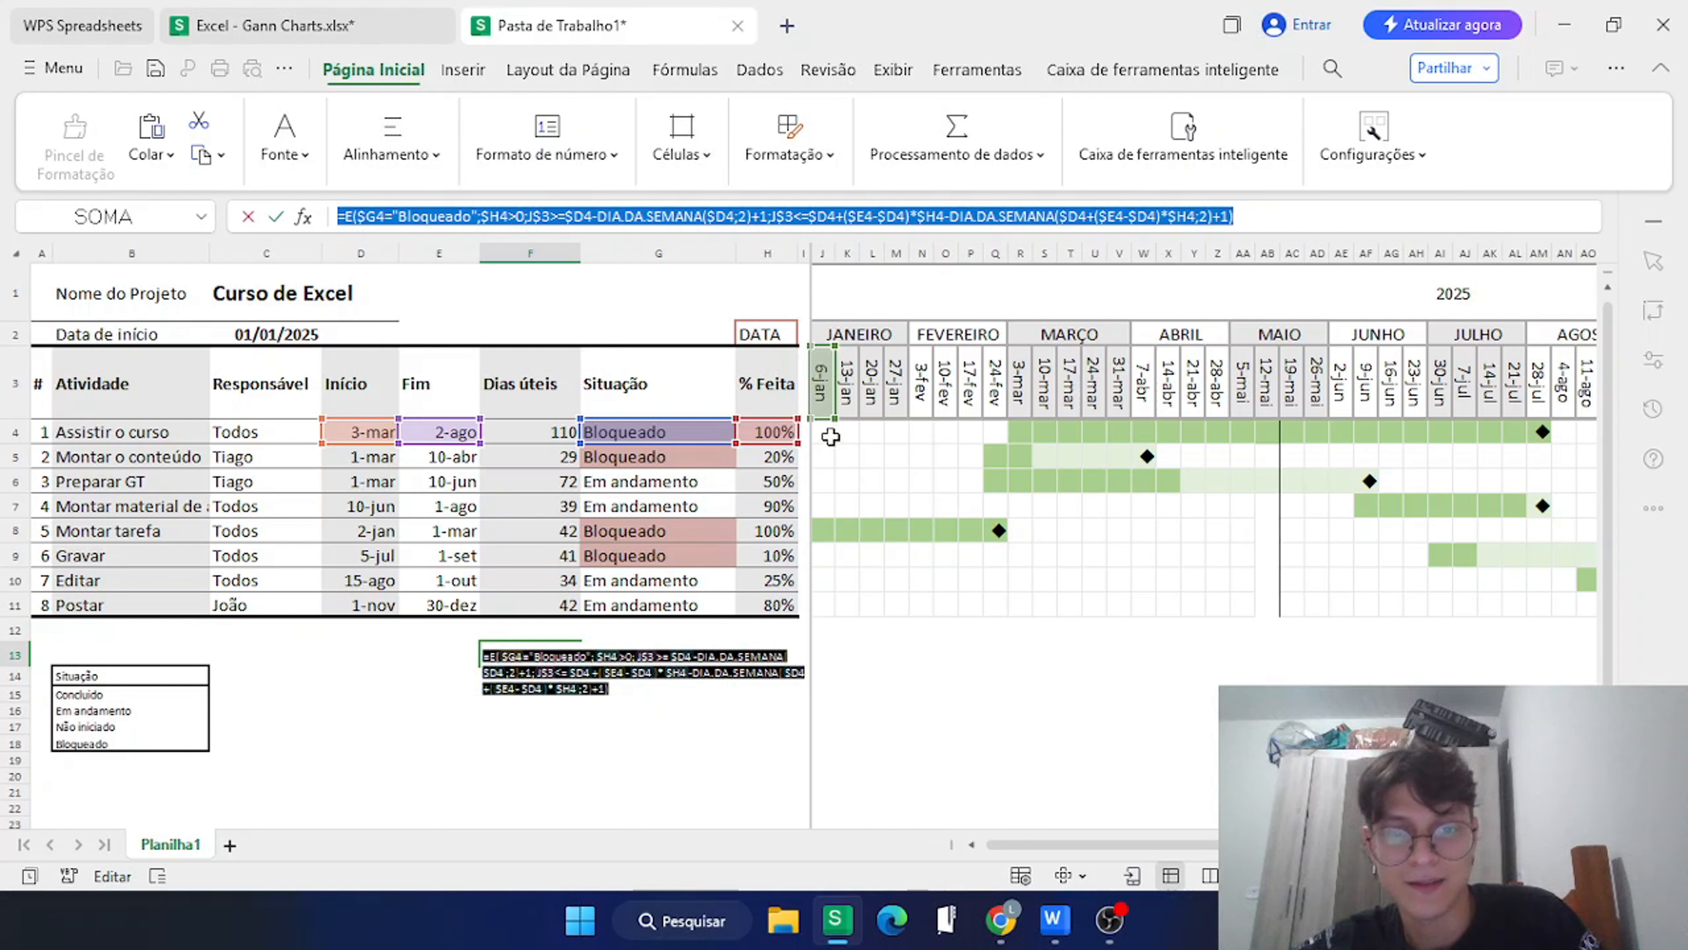
key(Return)
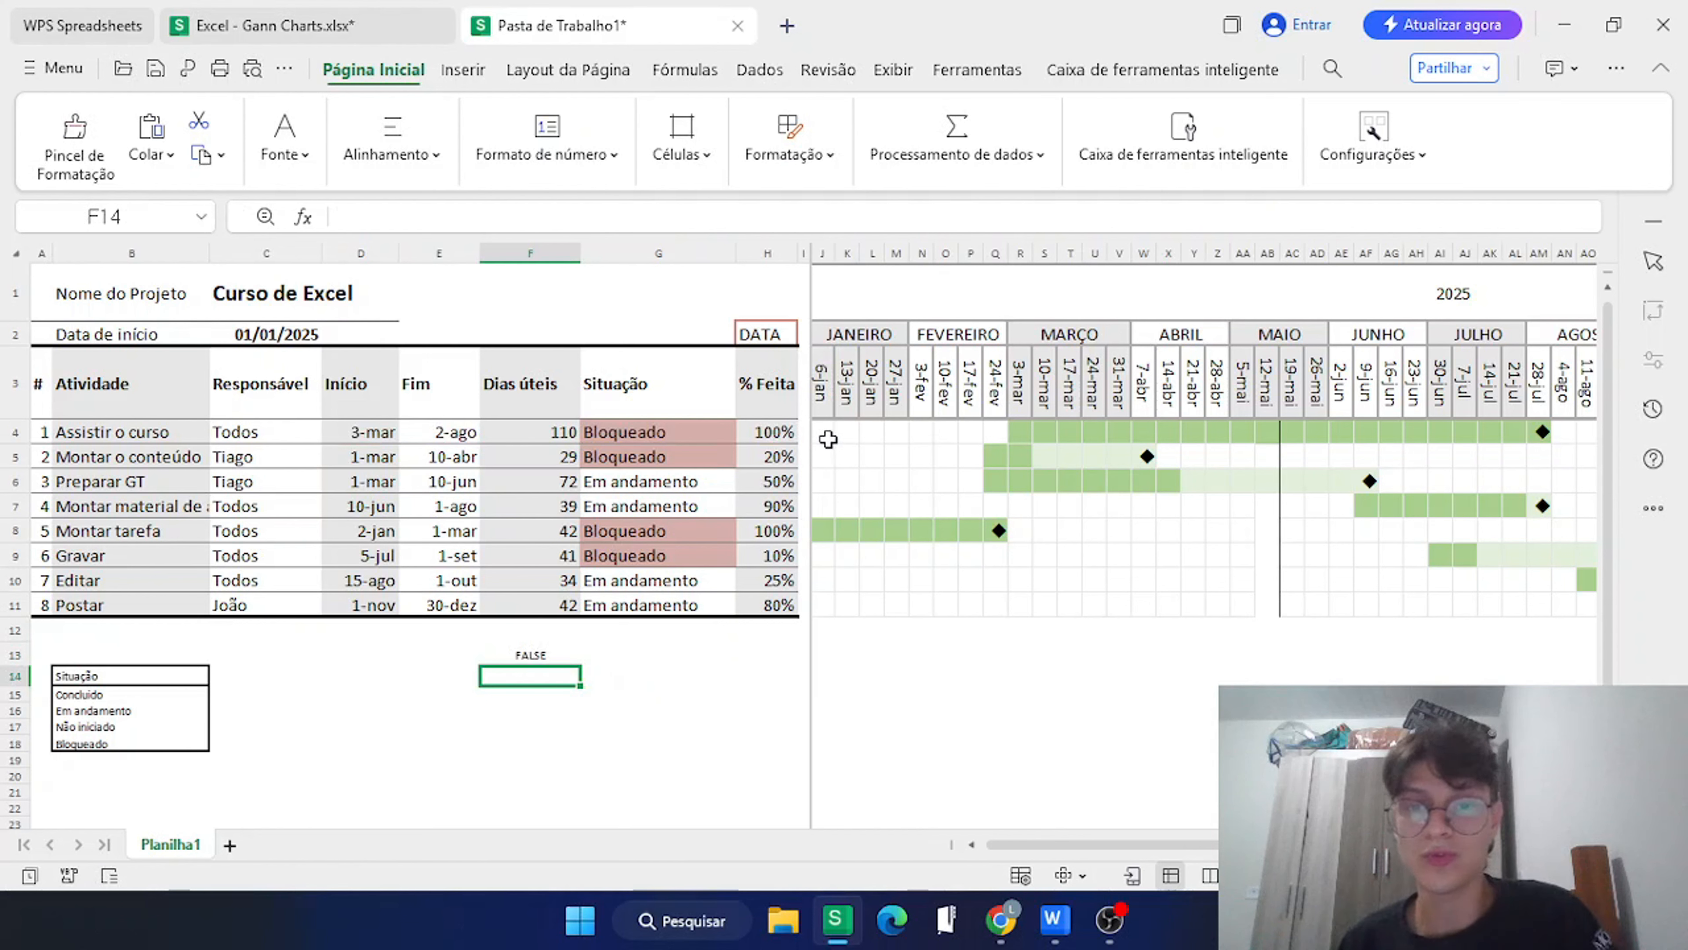
Replace the formula of the timeline's red Bloqueado conditional formatting rule with the corrected F13 formula and apply it.
drag(824, 435, 1417, 604)
click(789, 136)
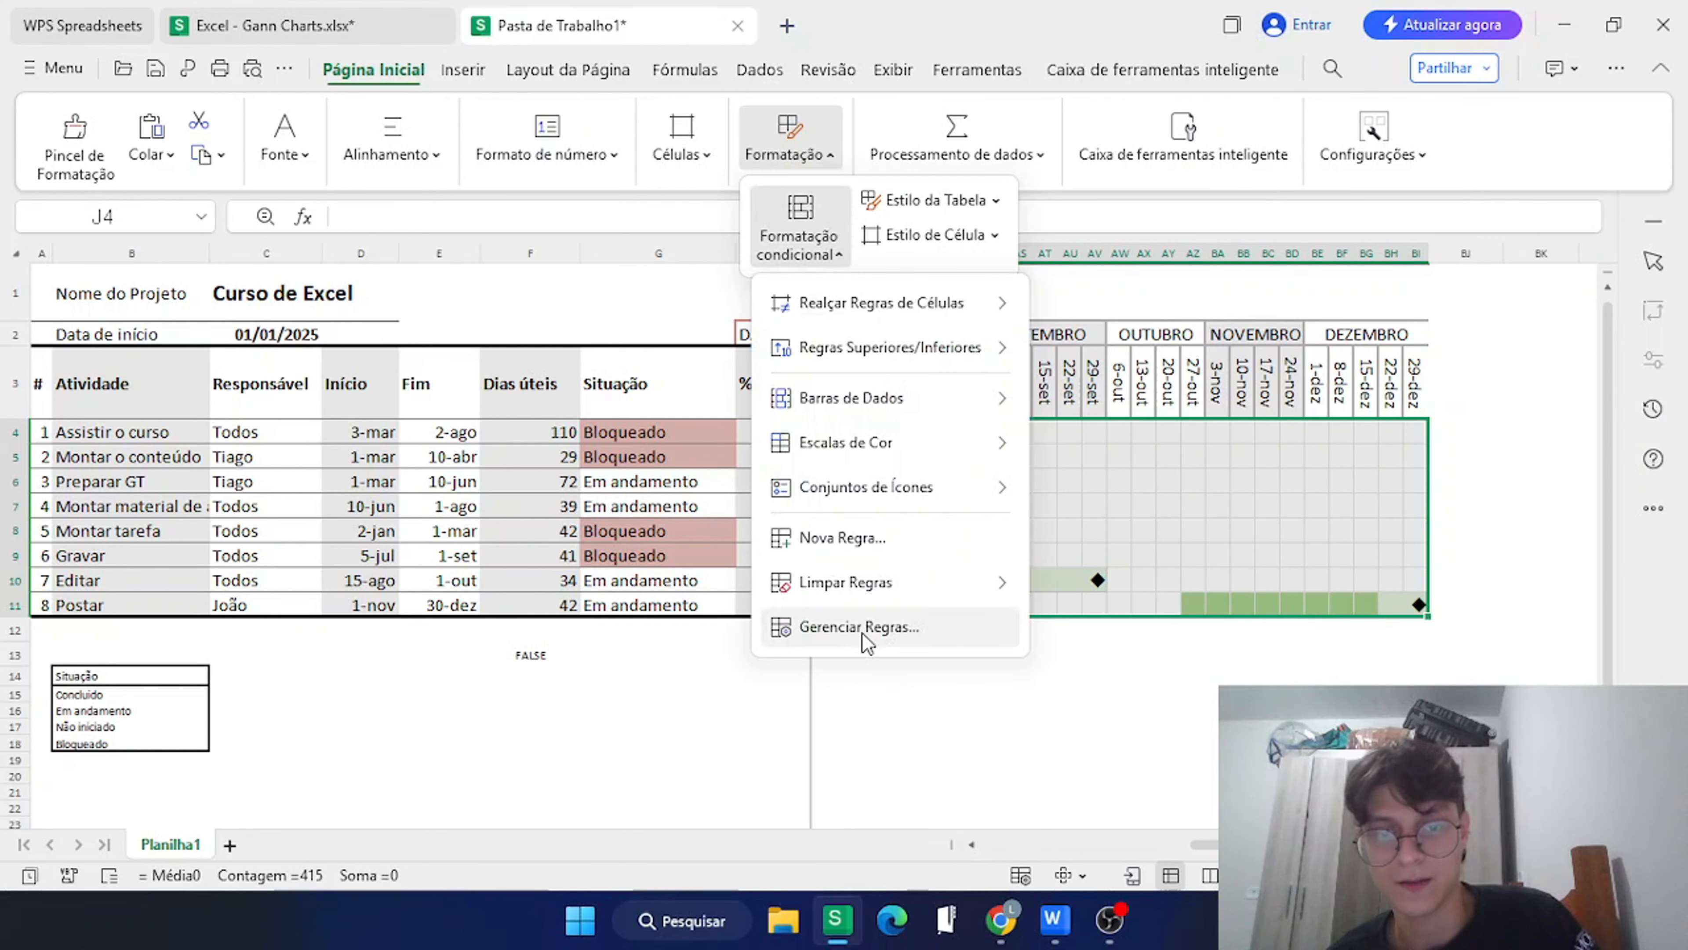
click(861, 633)
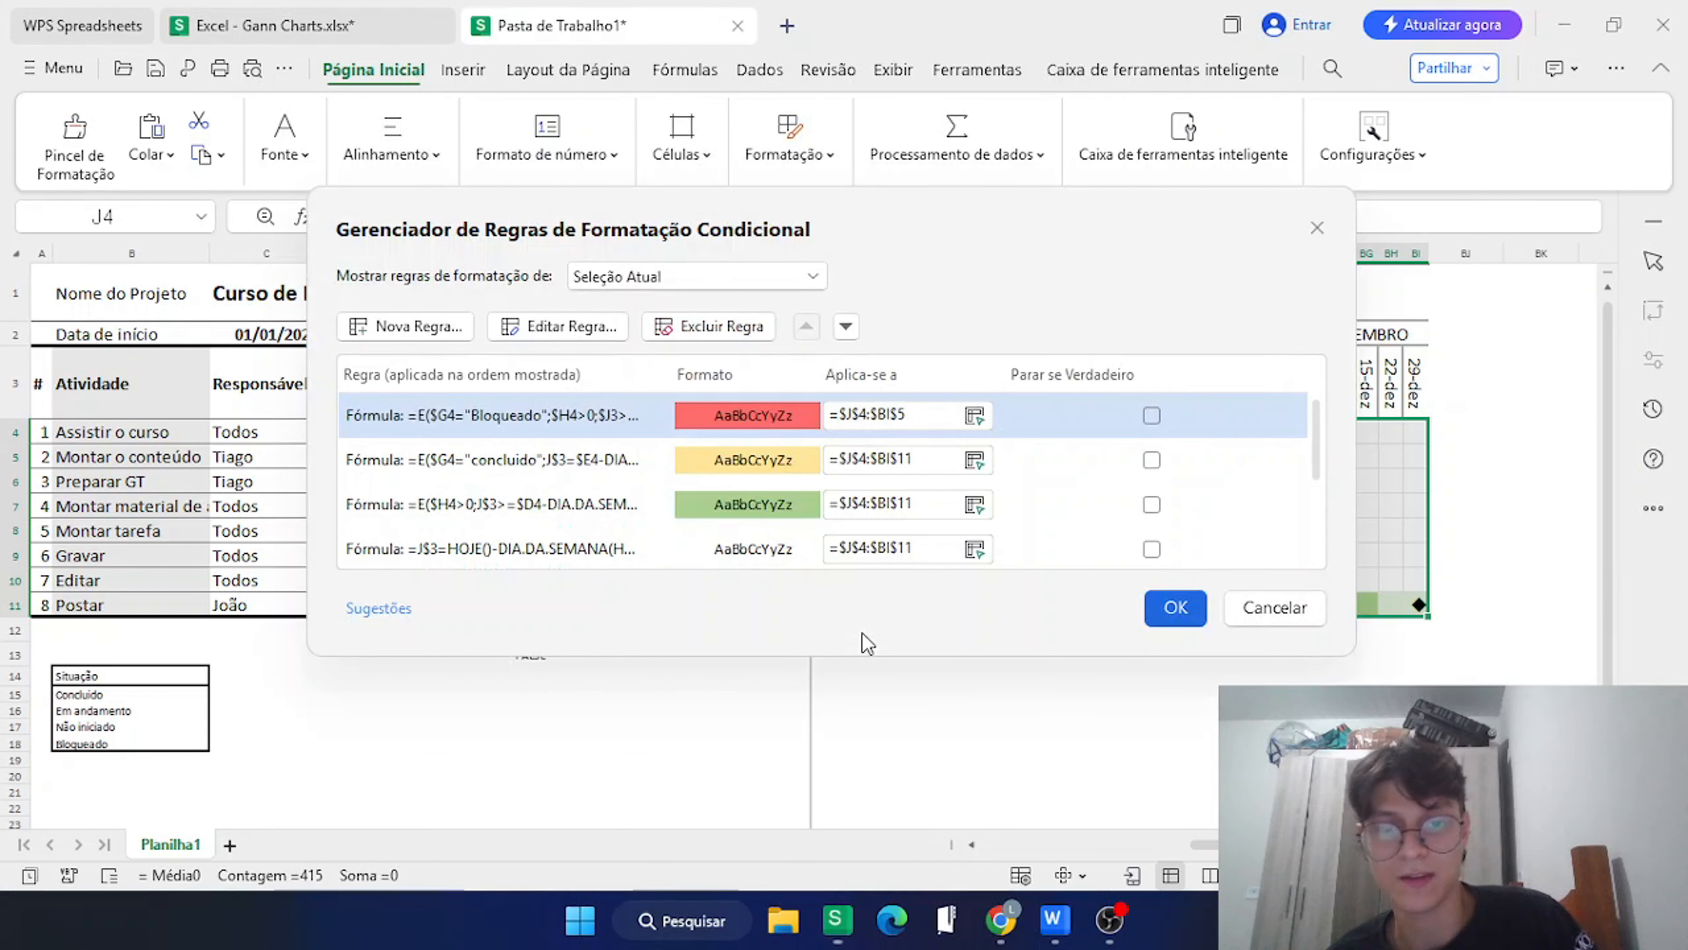
double_click(556, 410)
key(ctrl+x)
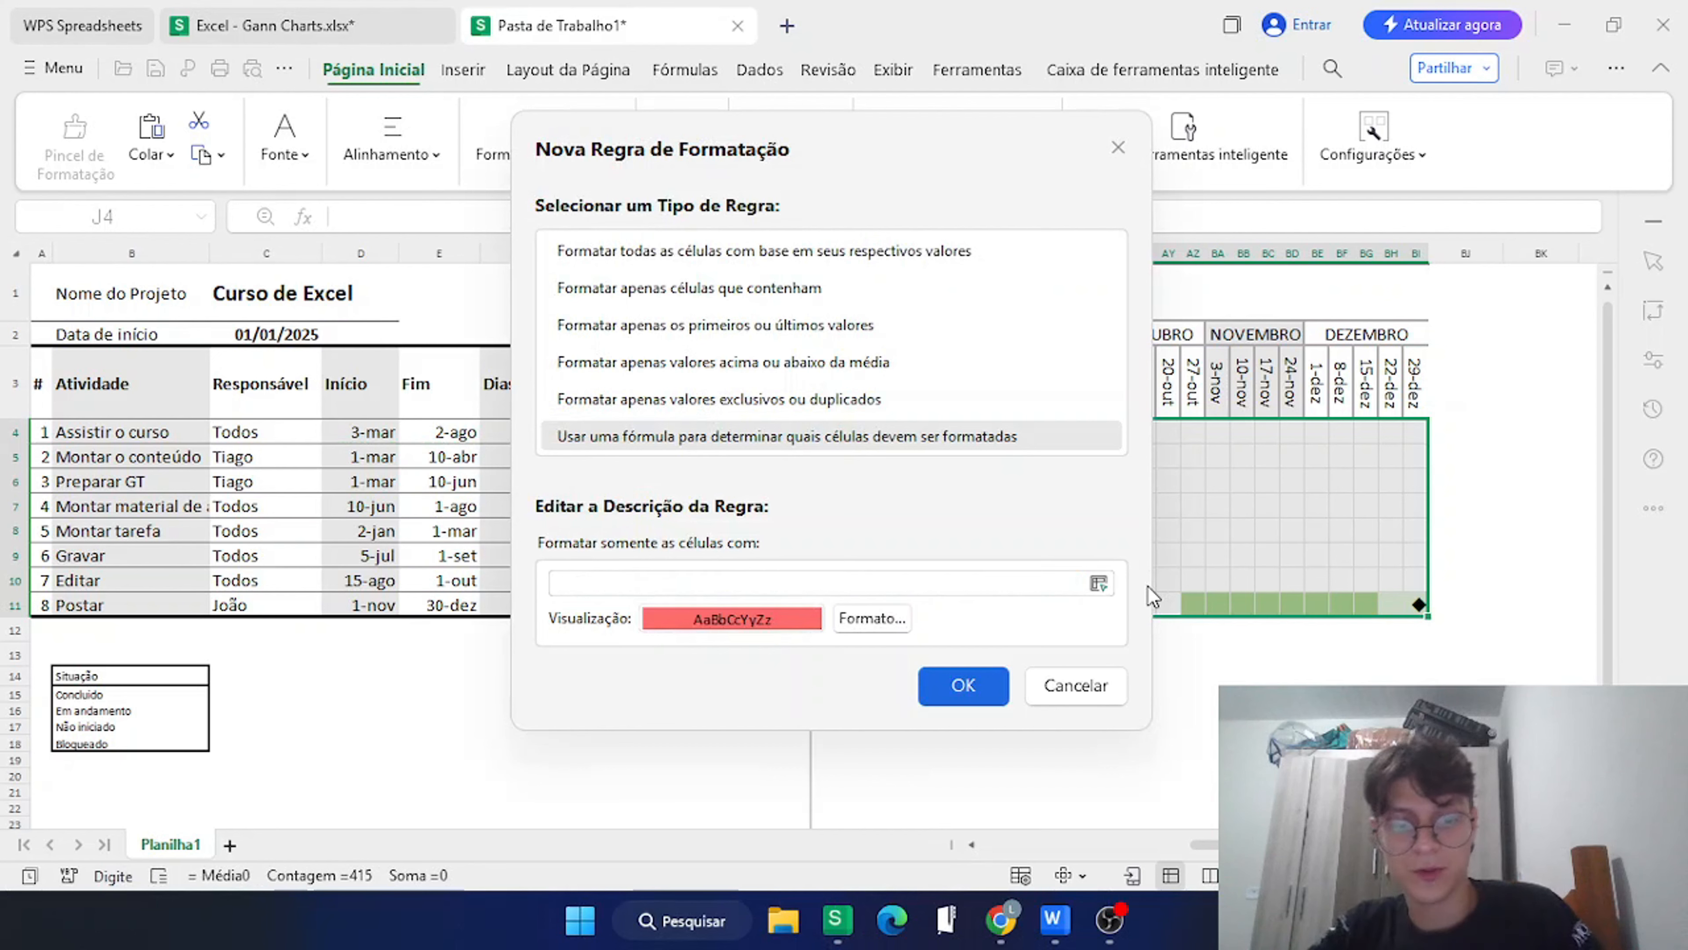
key(ctrl+v)
click(990, 686)
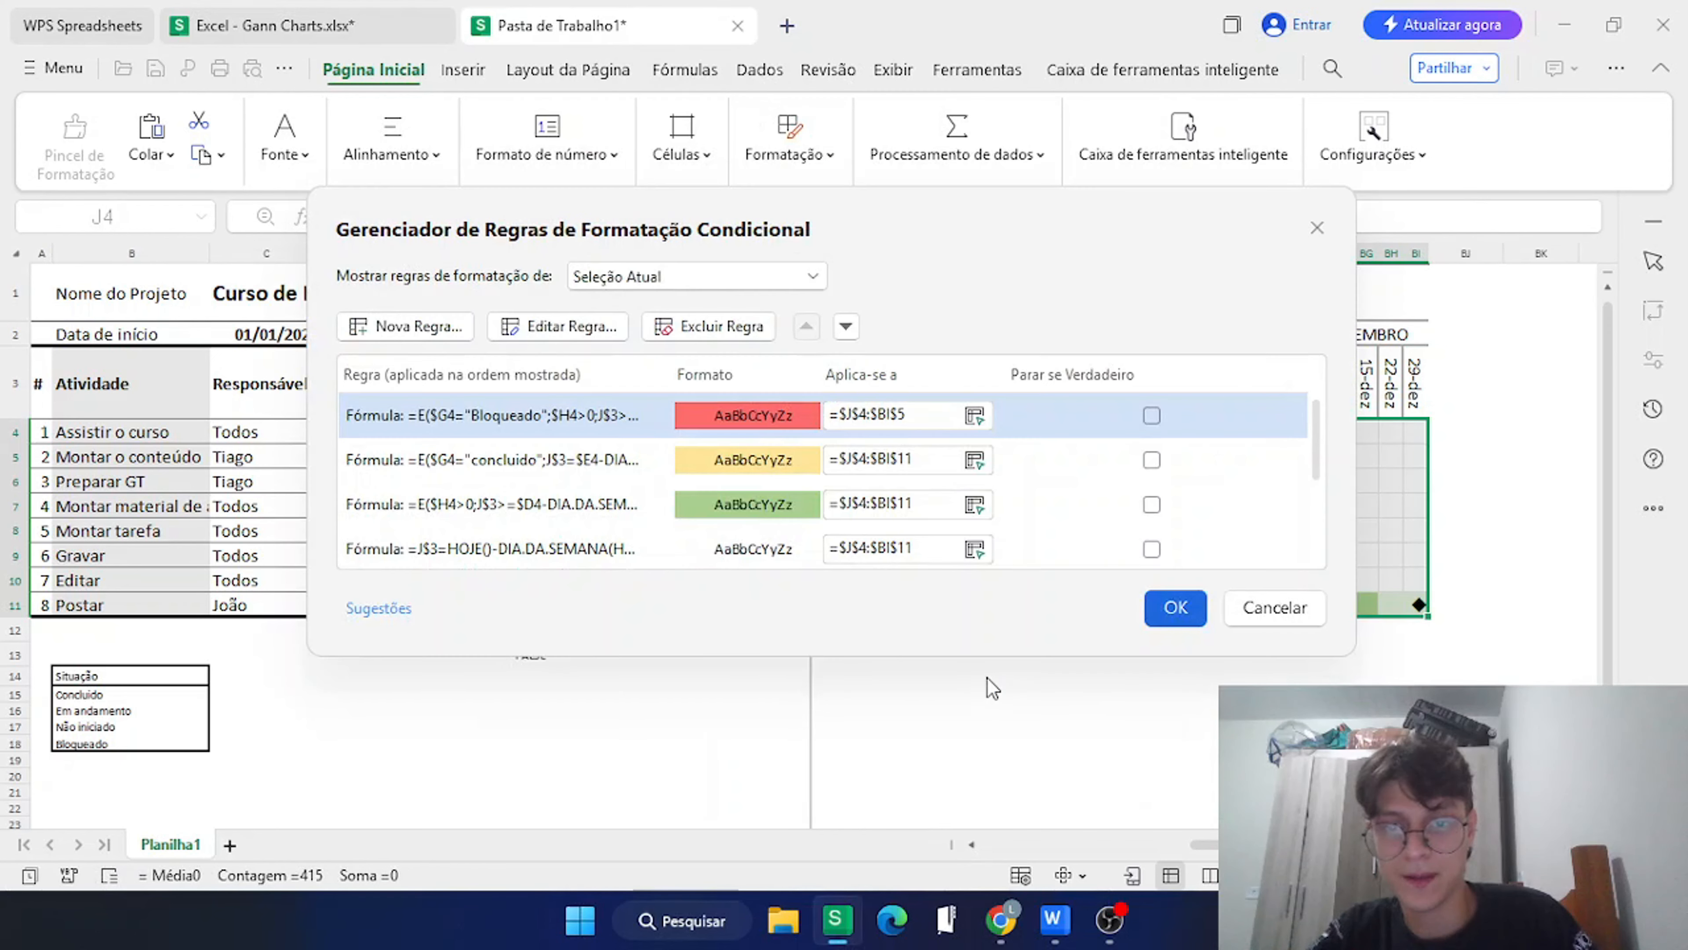
click(1175, 607)
scroll(965, 610, left, 6)
scroll(965, 609, left, 3)
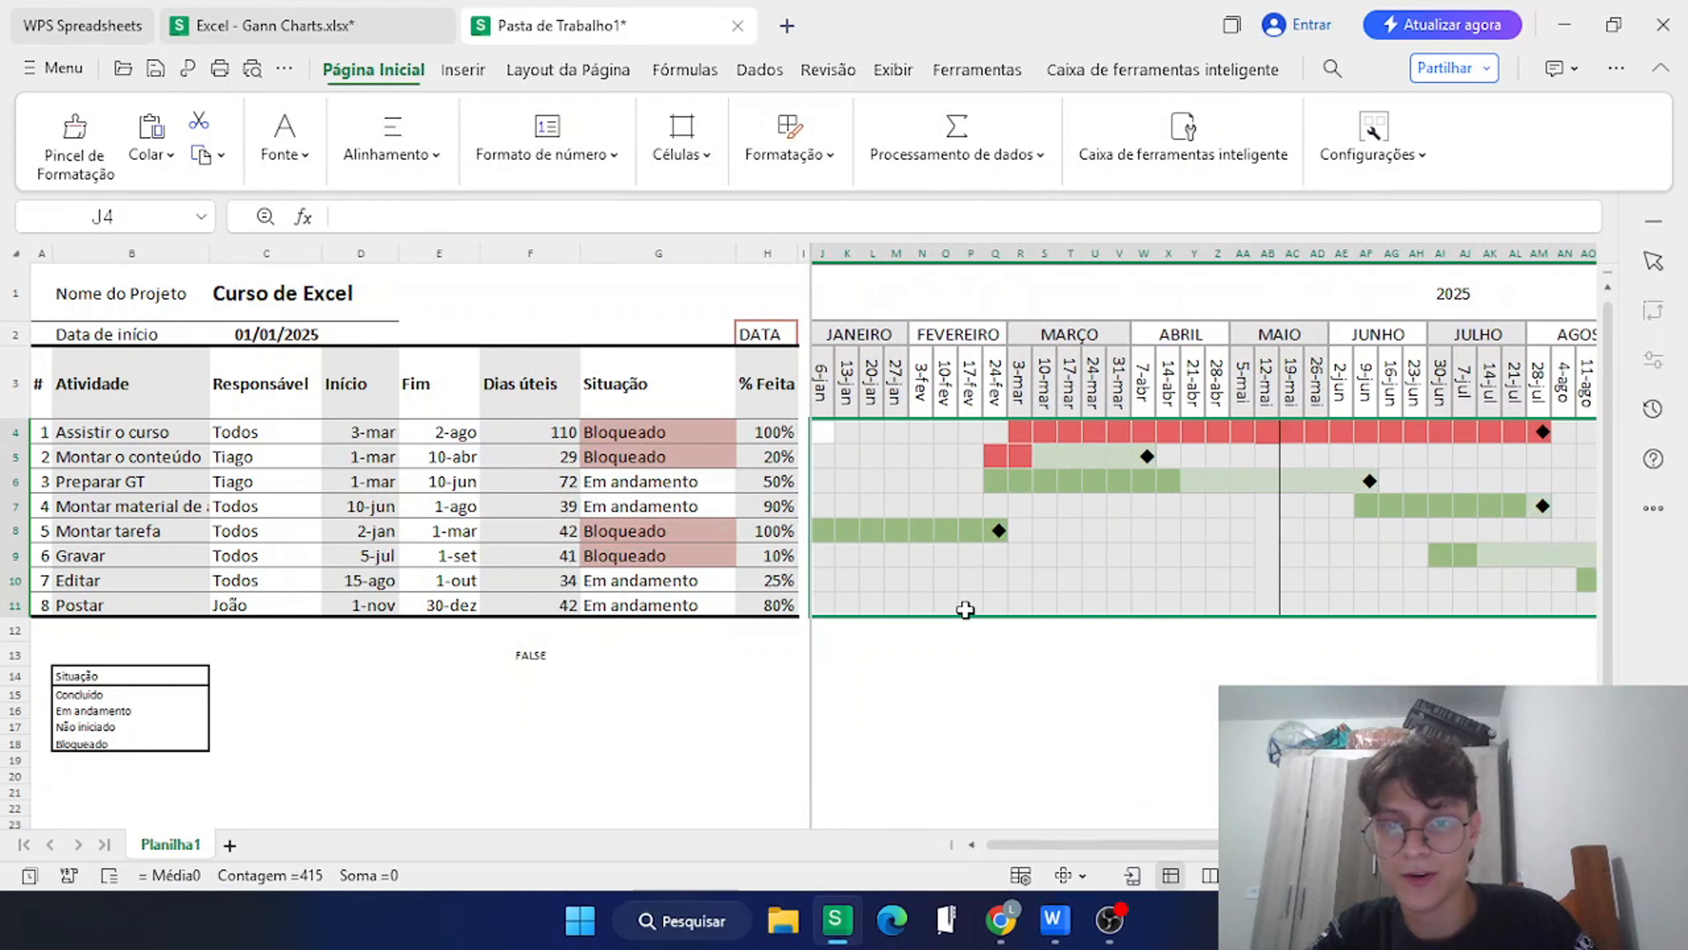
click(712, 489)
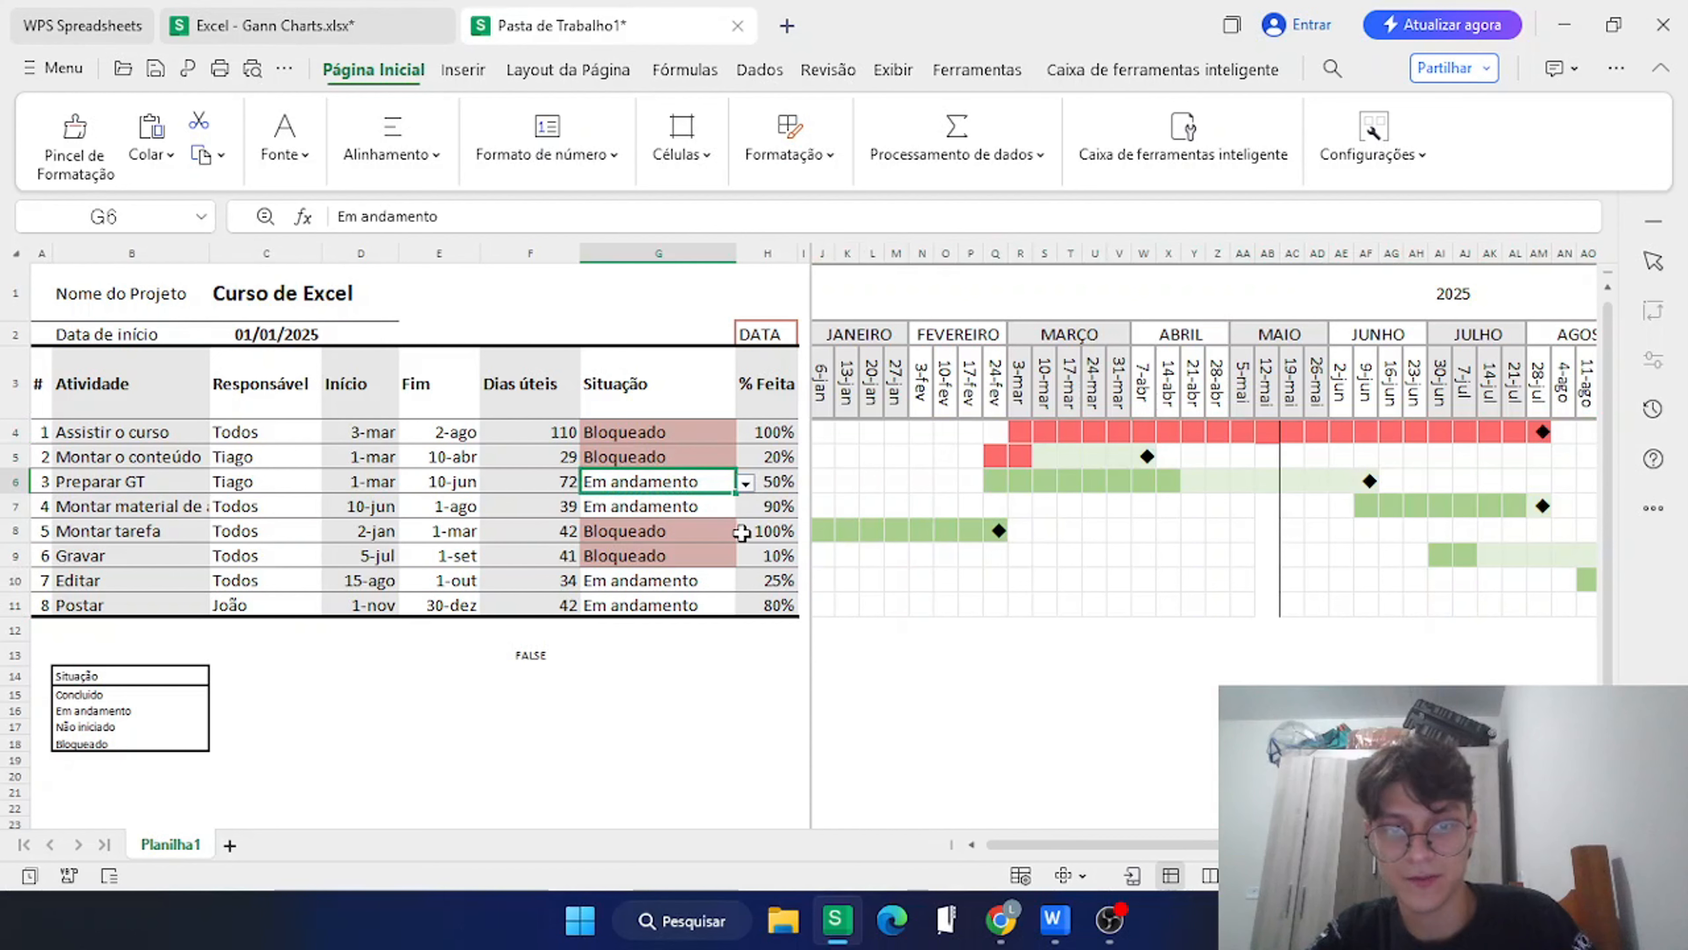
click(735, 530)
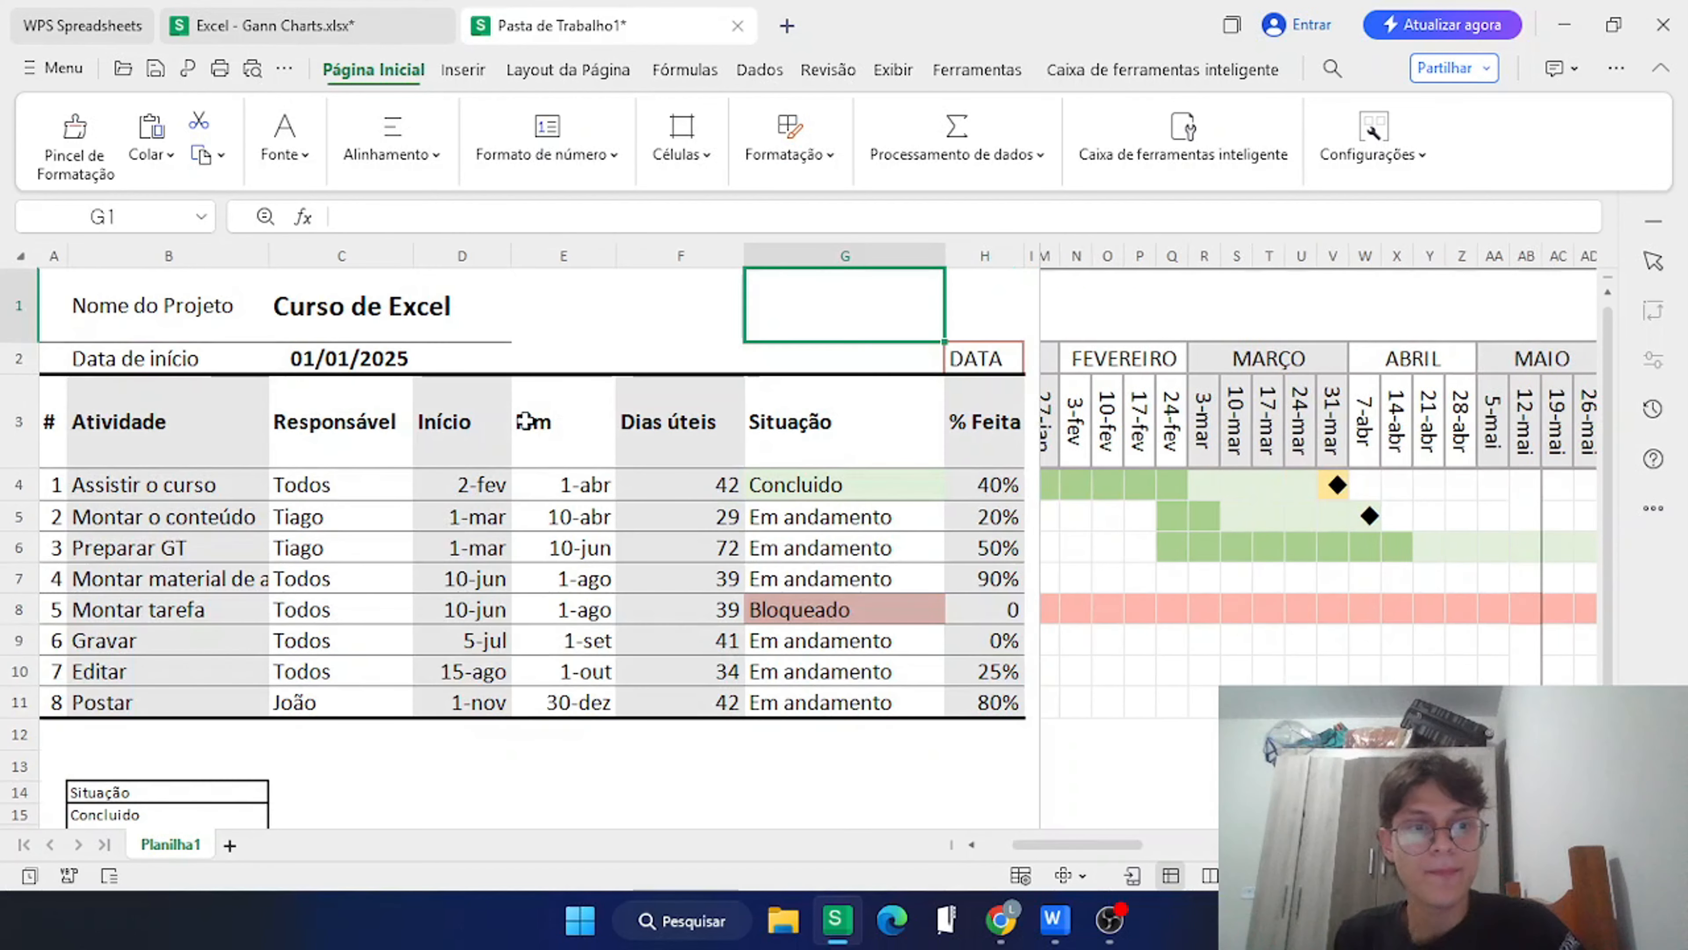
scroll(525, 420, right, 5)
scroll(525, 421, right, 6)
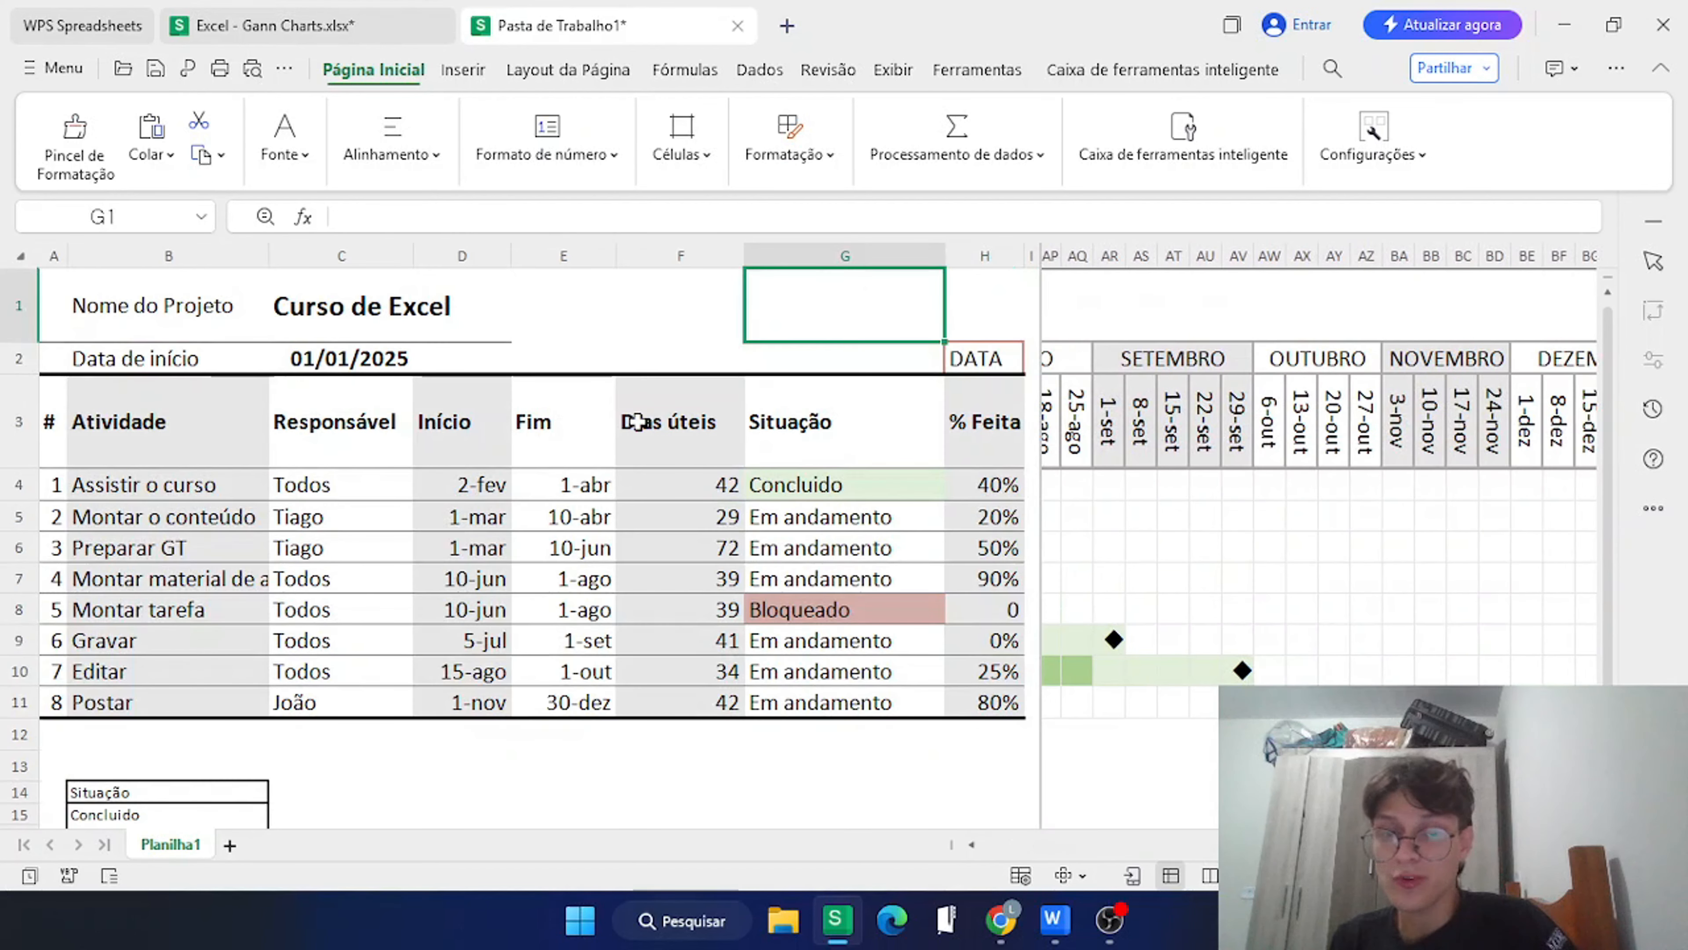
Examine the Gantt bars across the year against the activity table's dates, Situação and % Feita values.
scroll(638, 422, left, 11)
scroll(637, 422, down, 1)
scroll(638, 423, up, 1)
scroll(638, 423, right, 7)
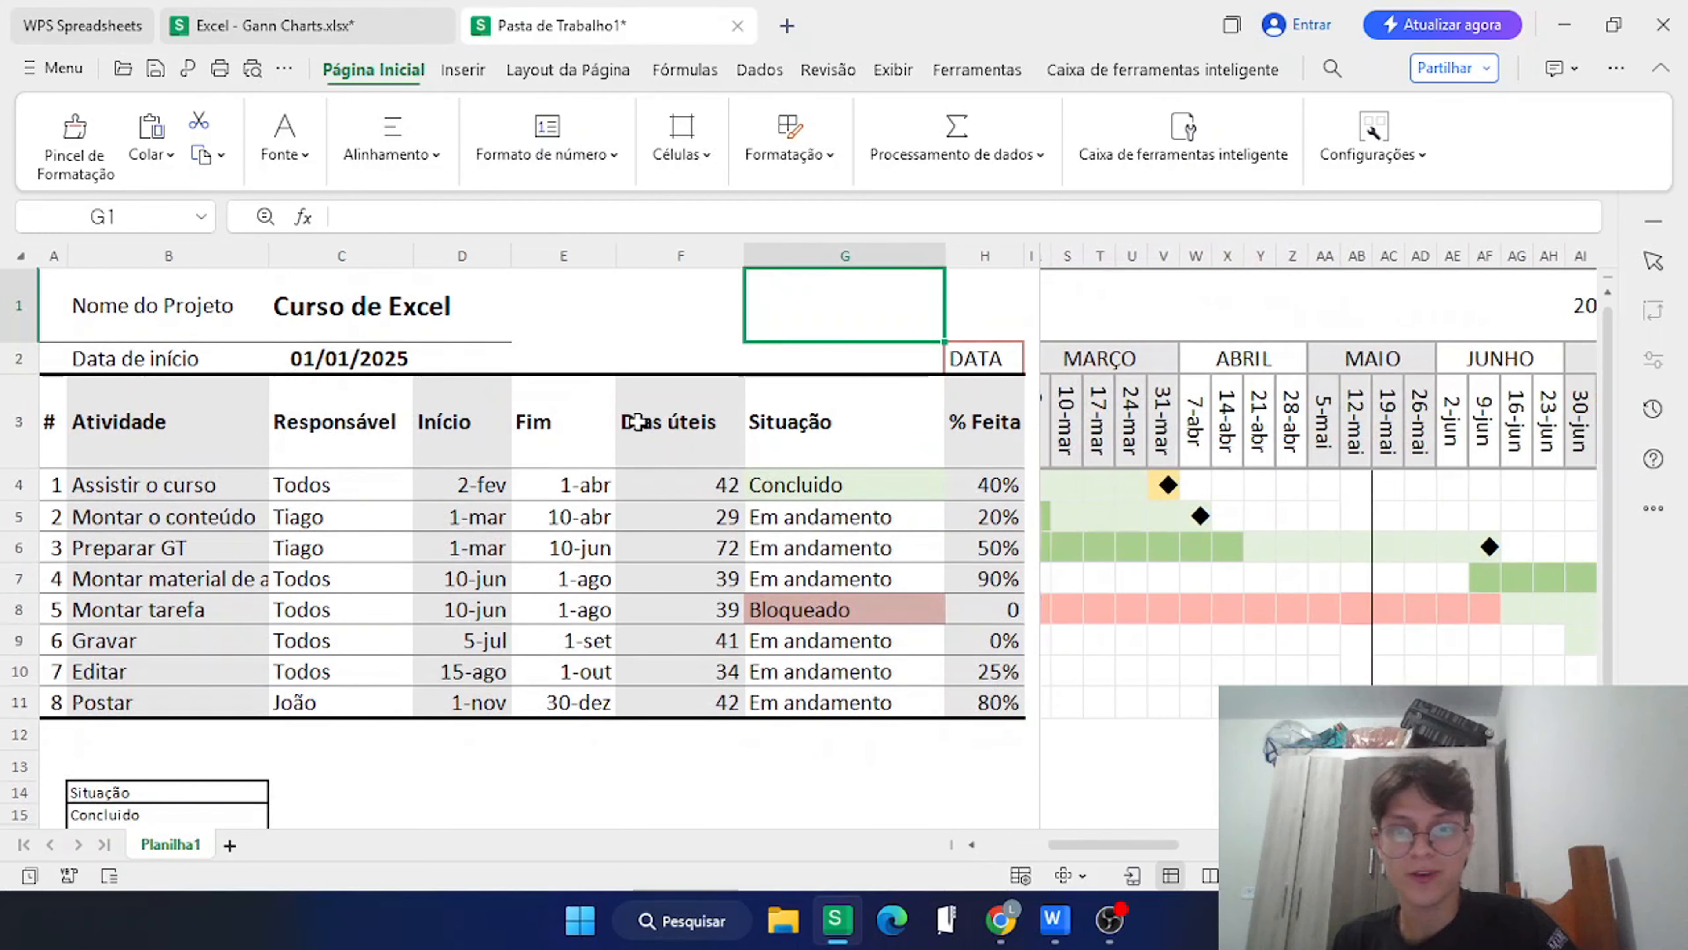
scroll(637, 421, left, 6)
scroll(636, 421, left, 2)
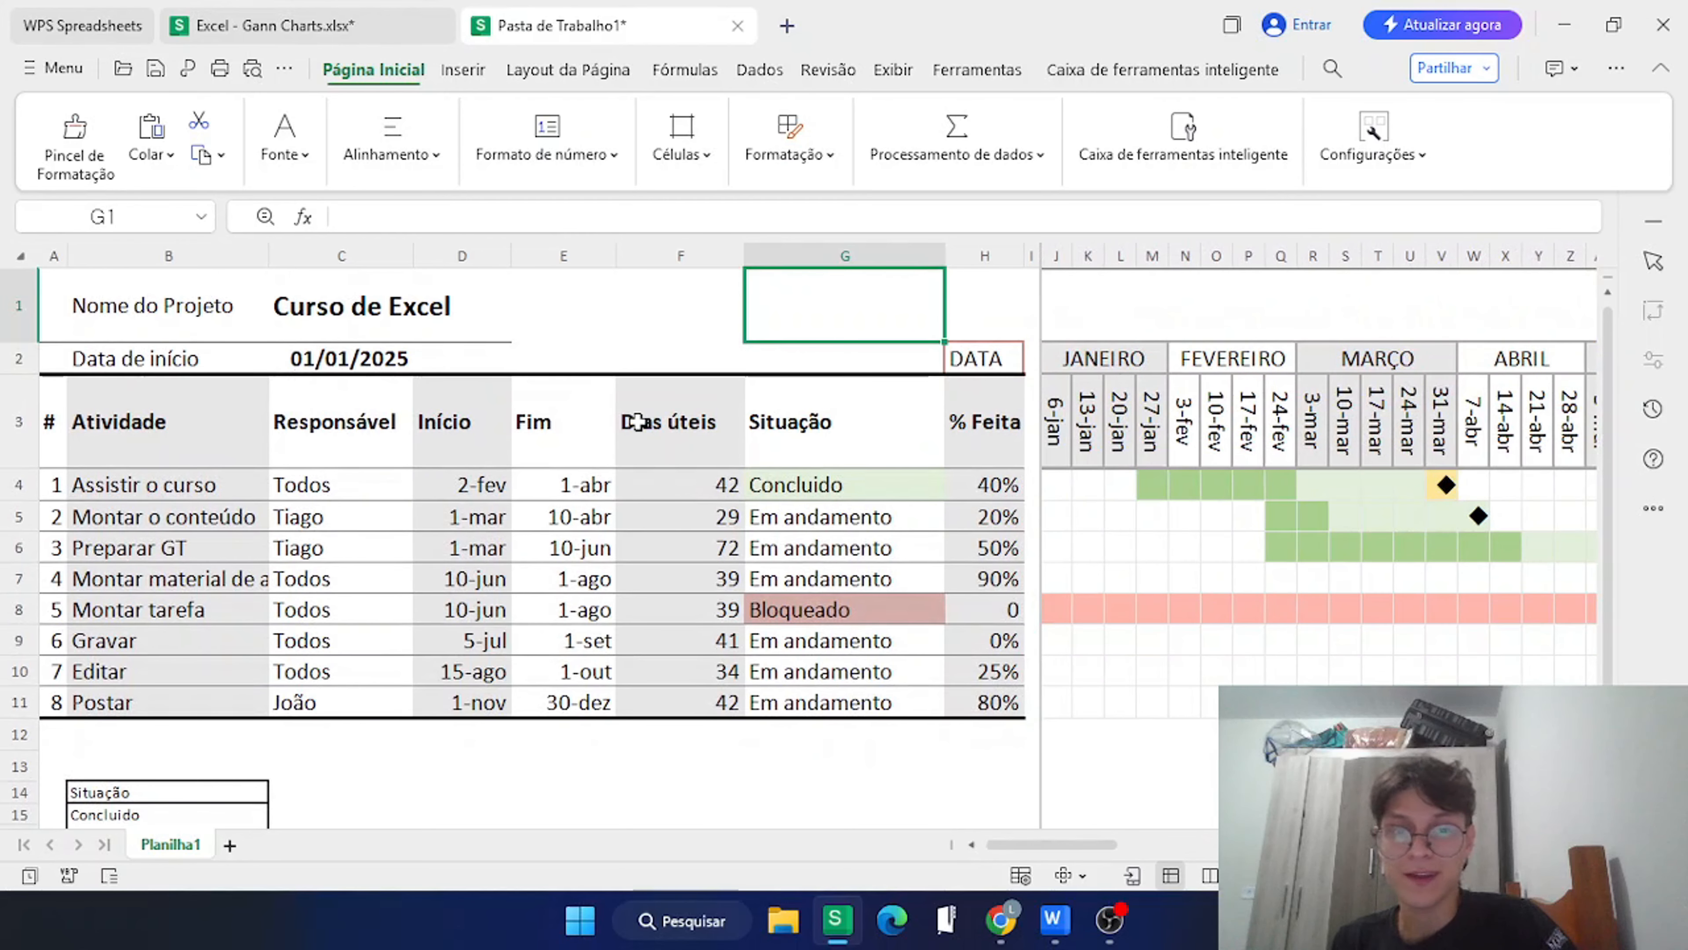
click(607, 326)
click(601, 764)
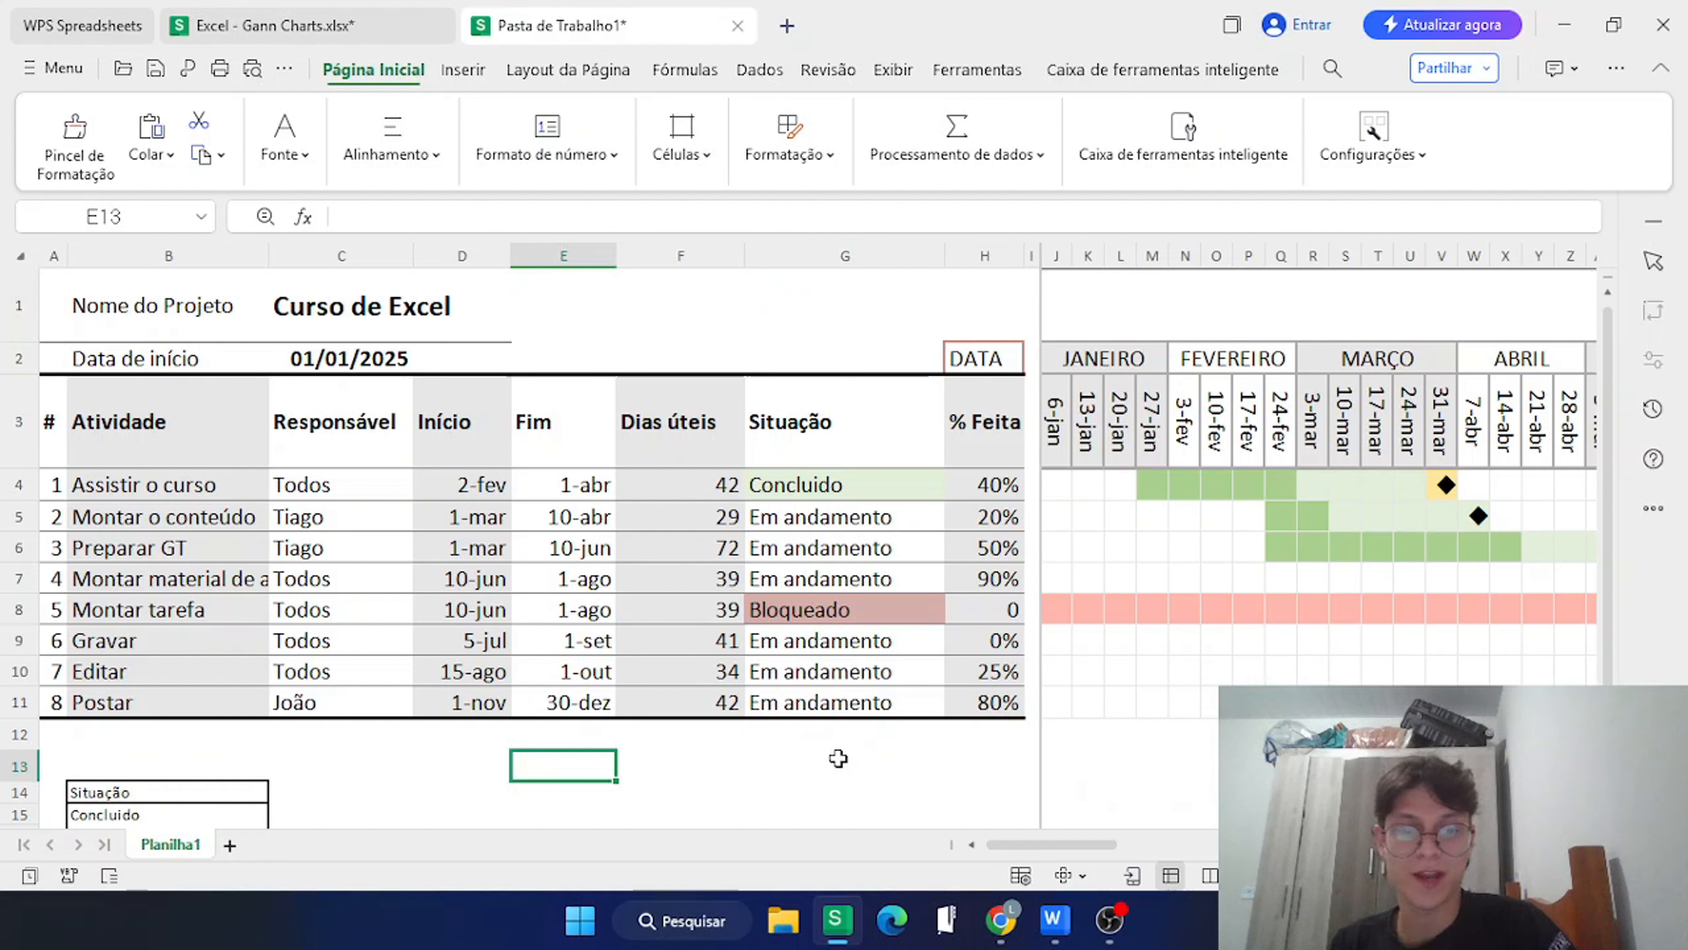
drag(849, 749, 489, 780)
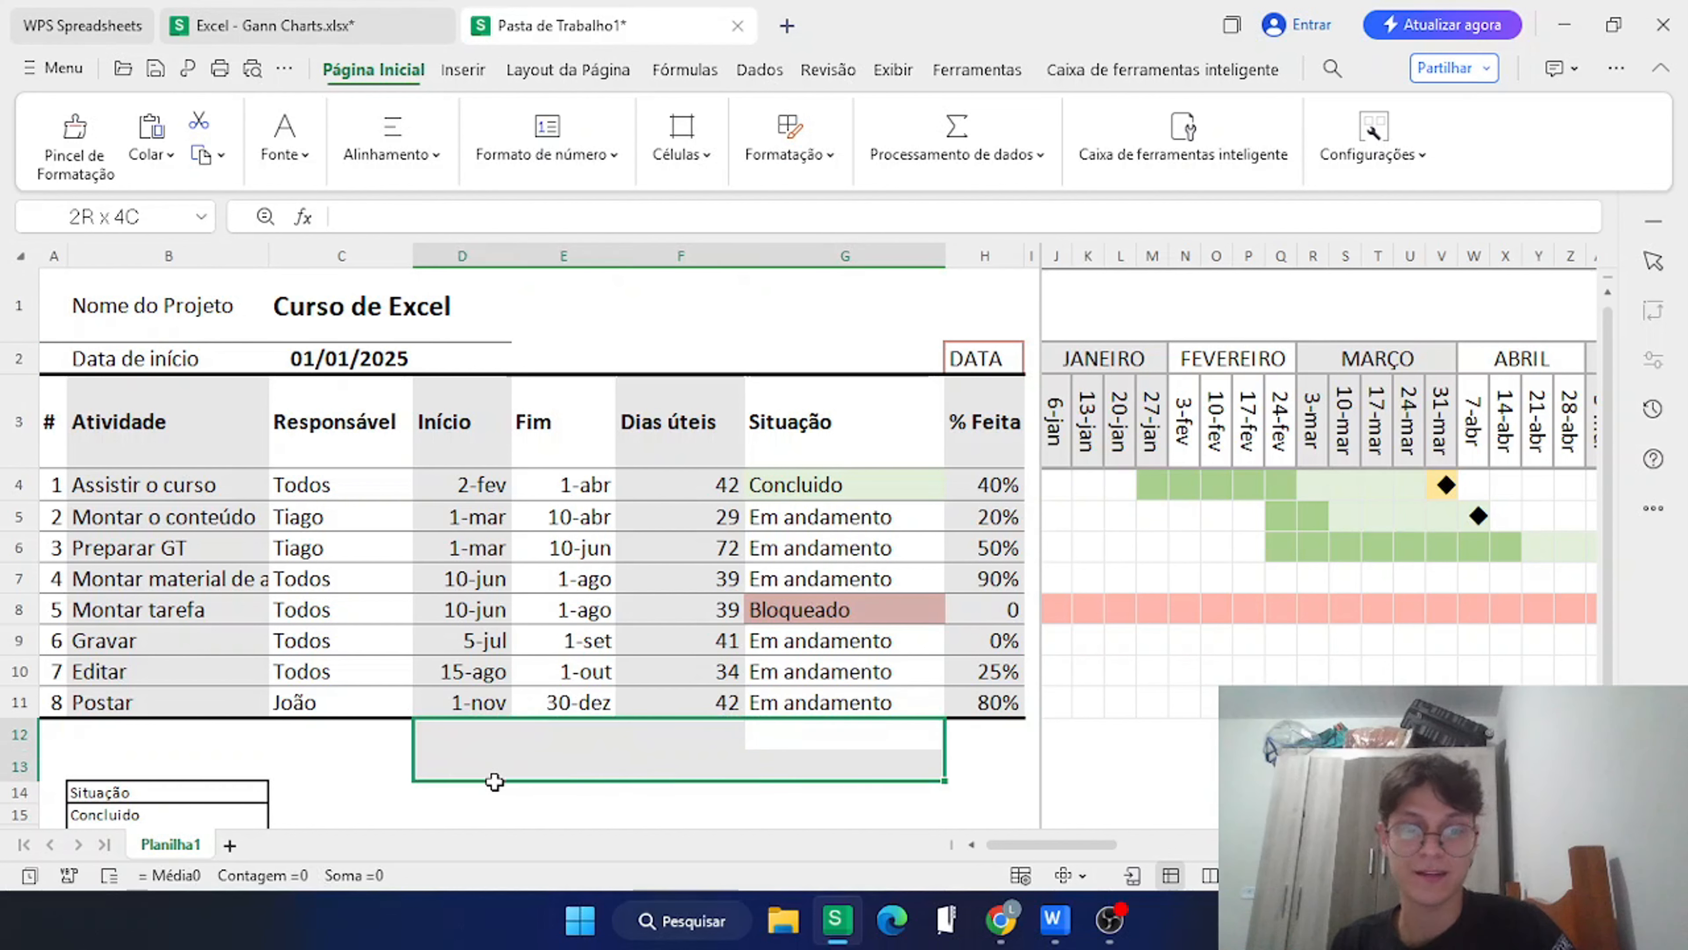
click(672, 788)
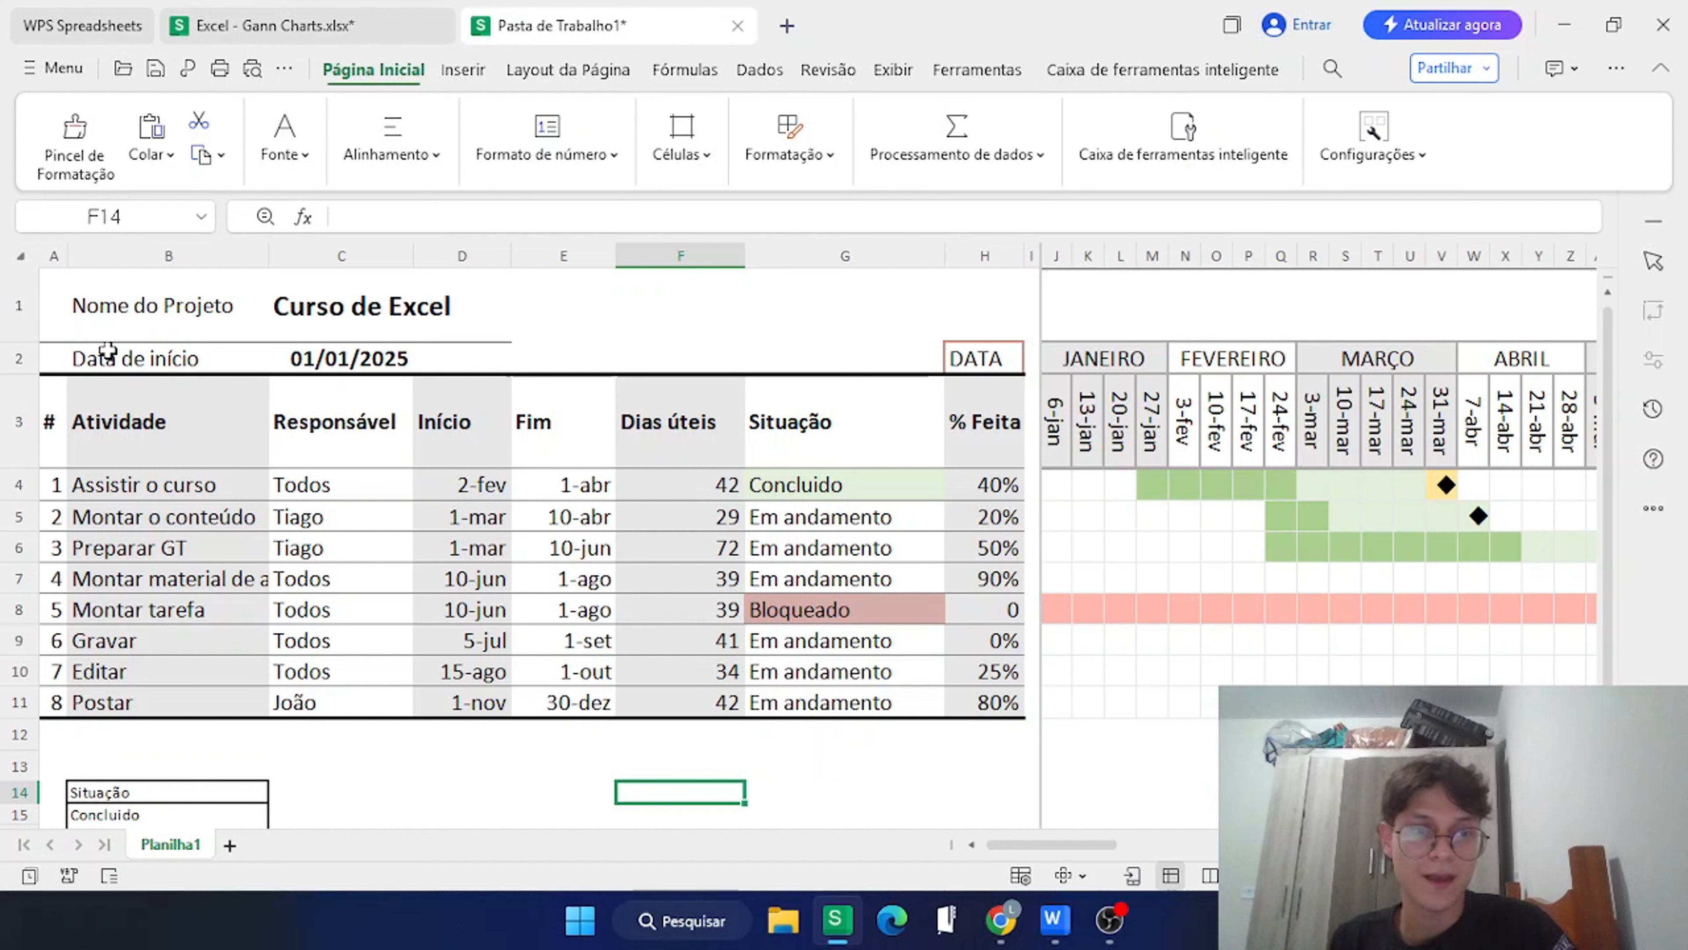
drag(81, 307, 970, 812)
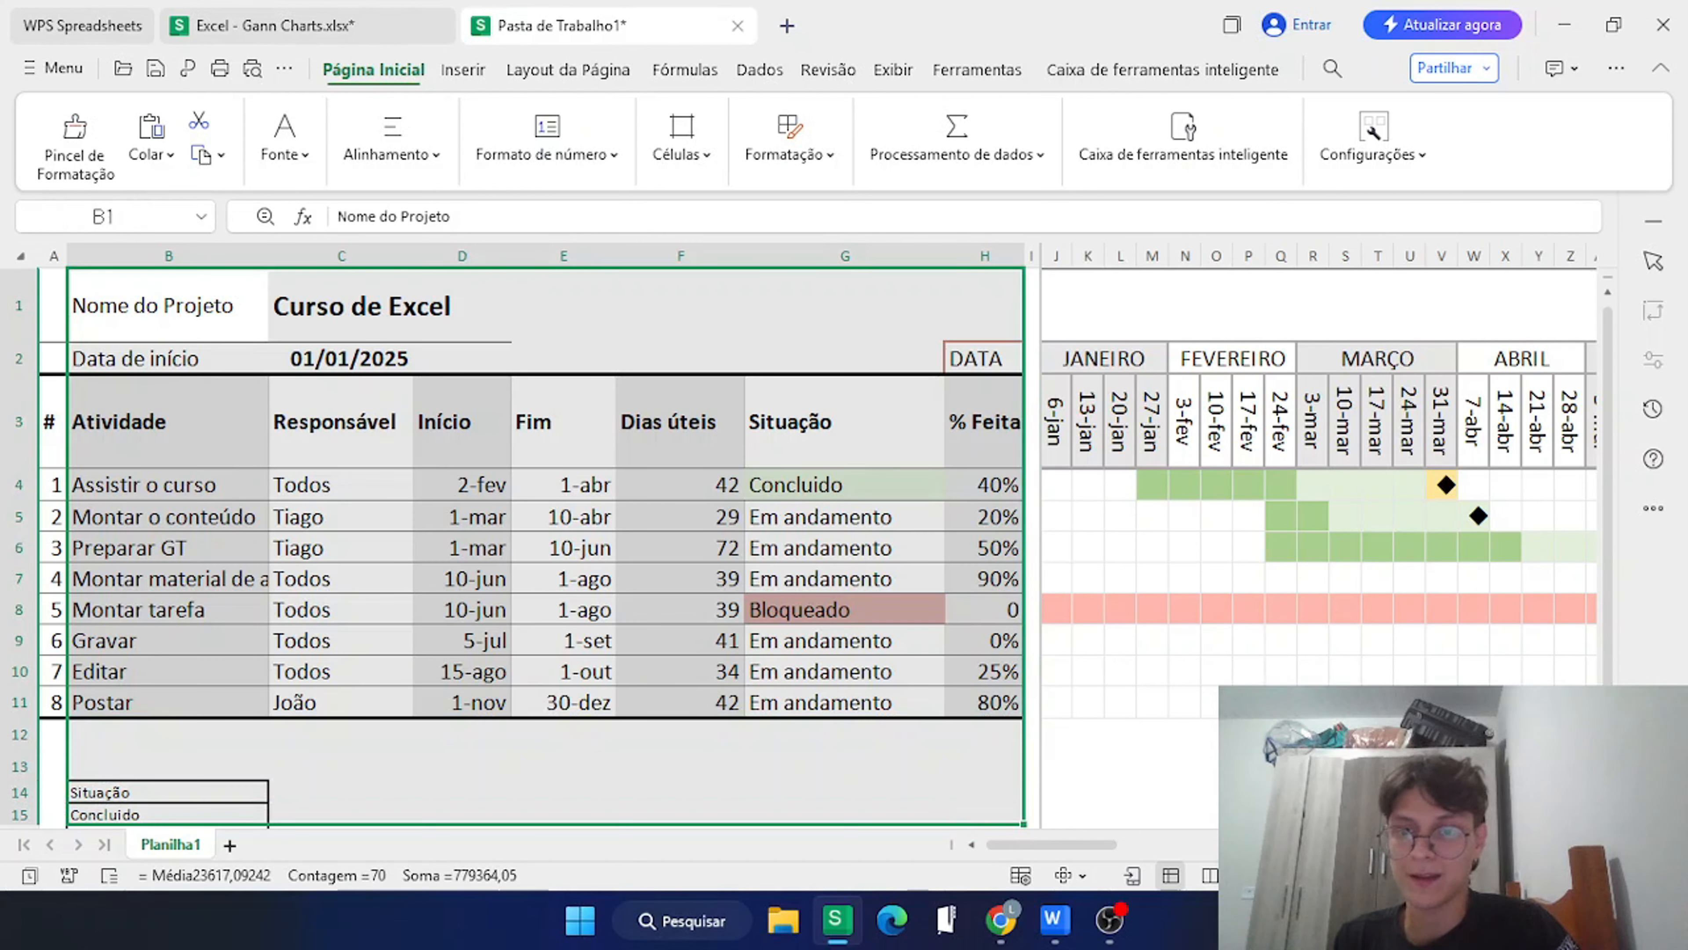
Set the end date of Assistir o curso in E4 to 02/8/2025 and check its bar and milestone on the timeline.
double_click(561, 489)
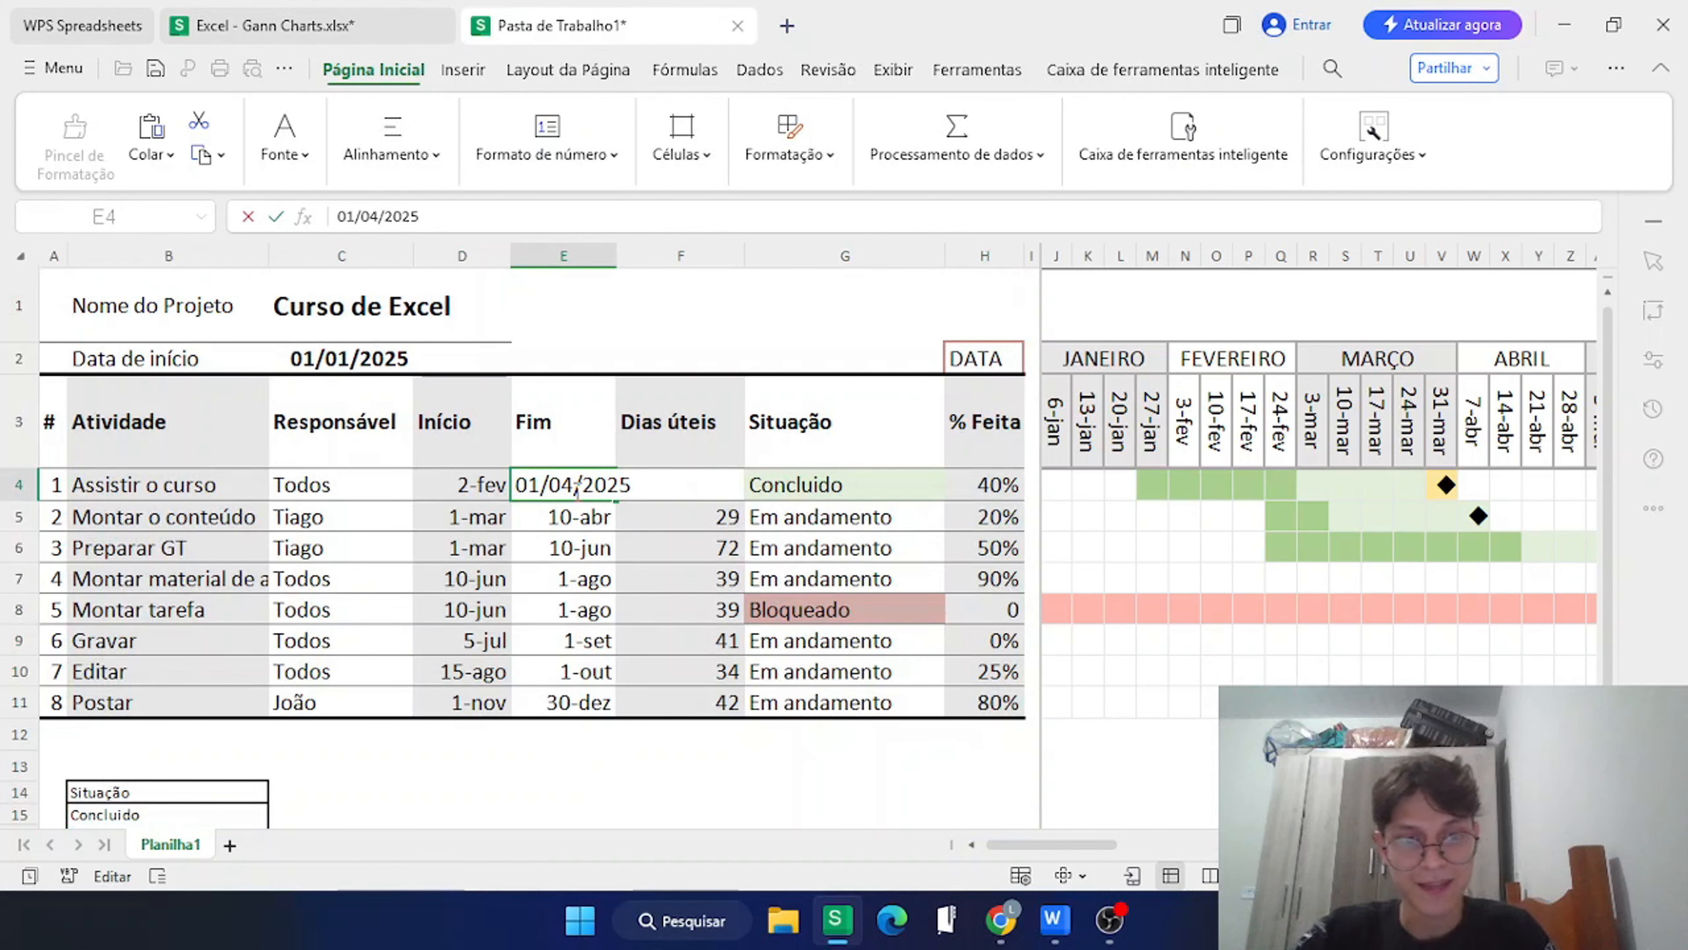
key(BackSpace)
key(BackSpace)
key(BackSpace)
key(BackSpace)
text(2/8)
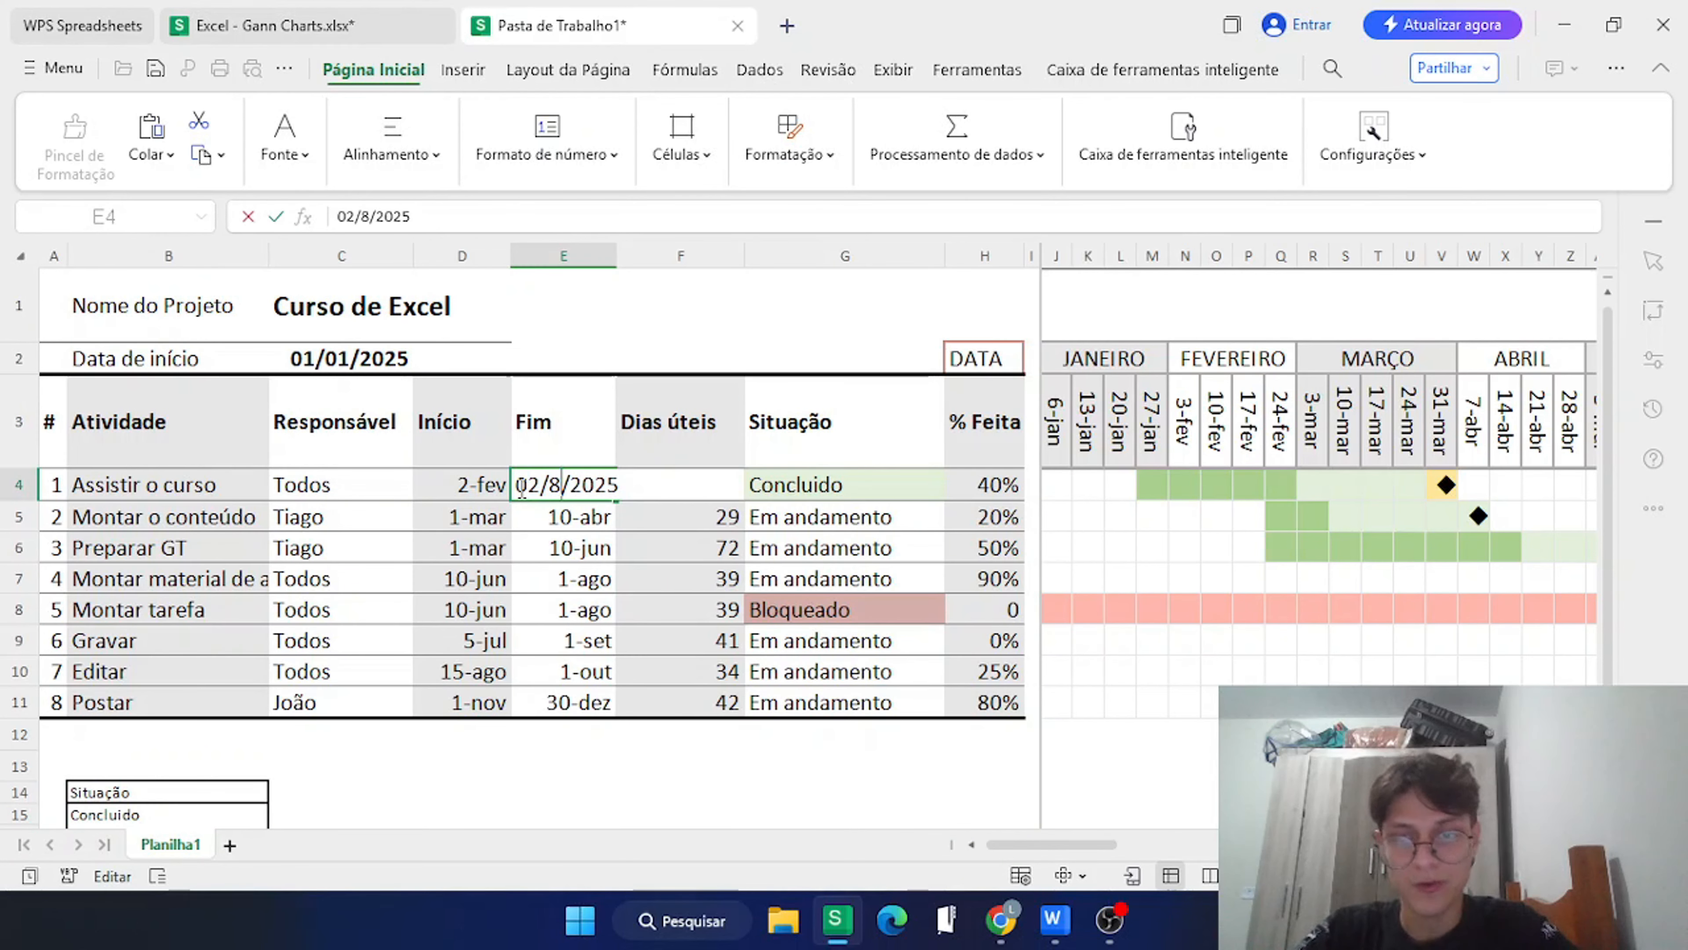
key(Return)
scroll(1305, 524, right, 2)
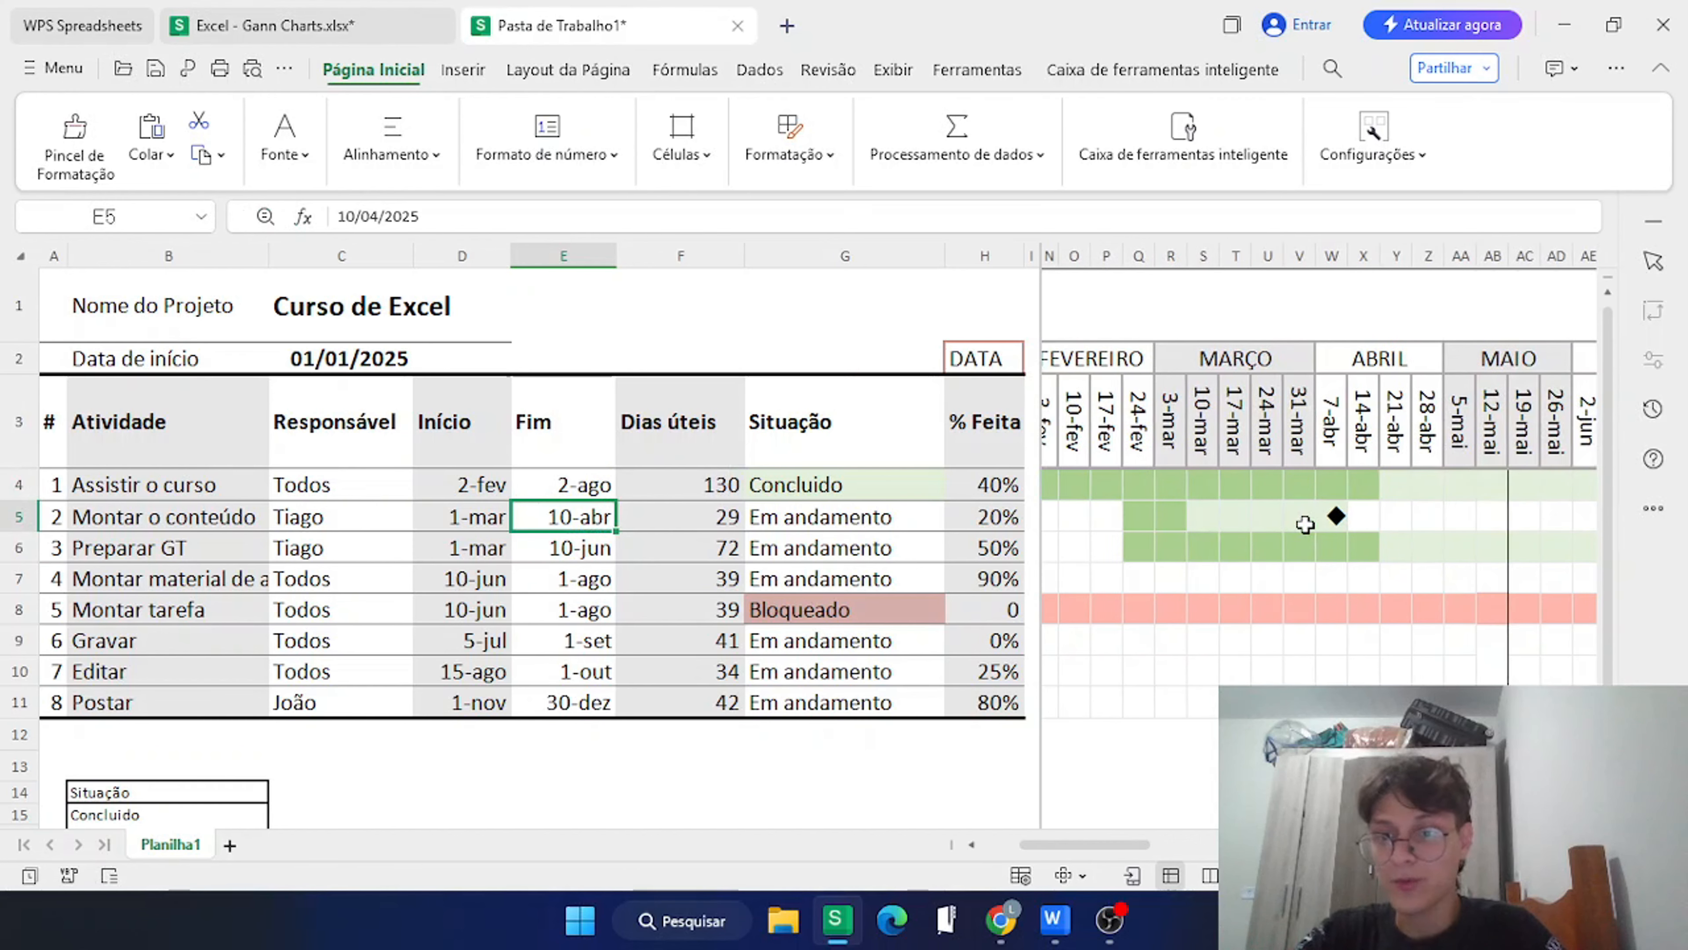
scroll(1305, 524, right, 5)
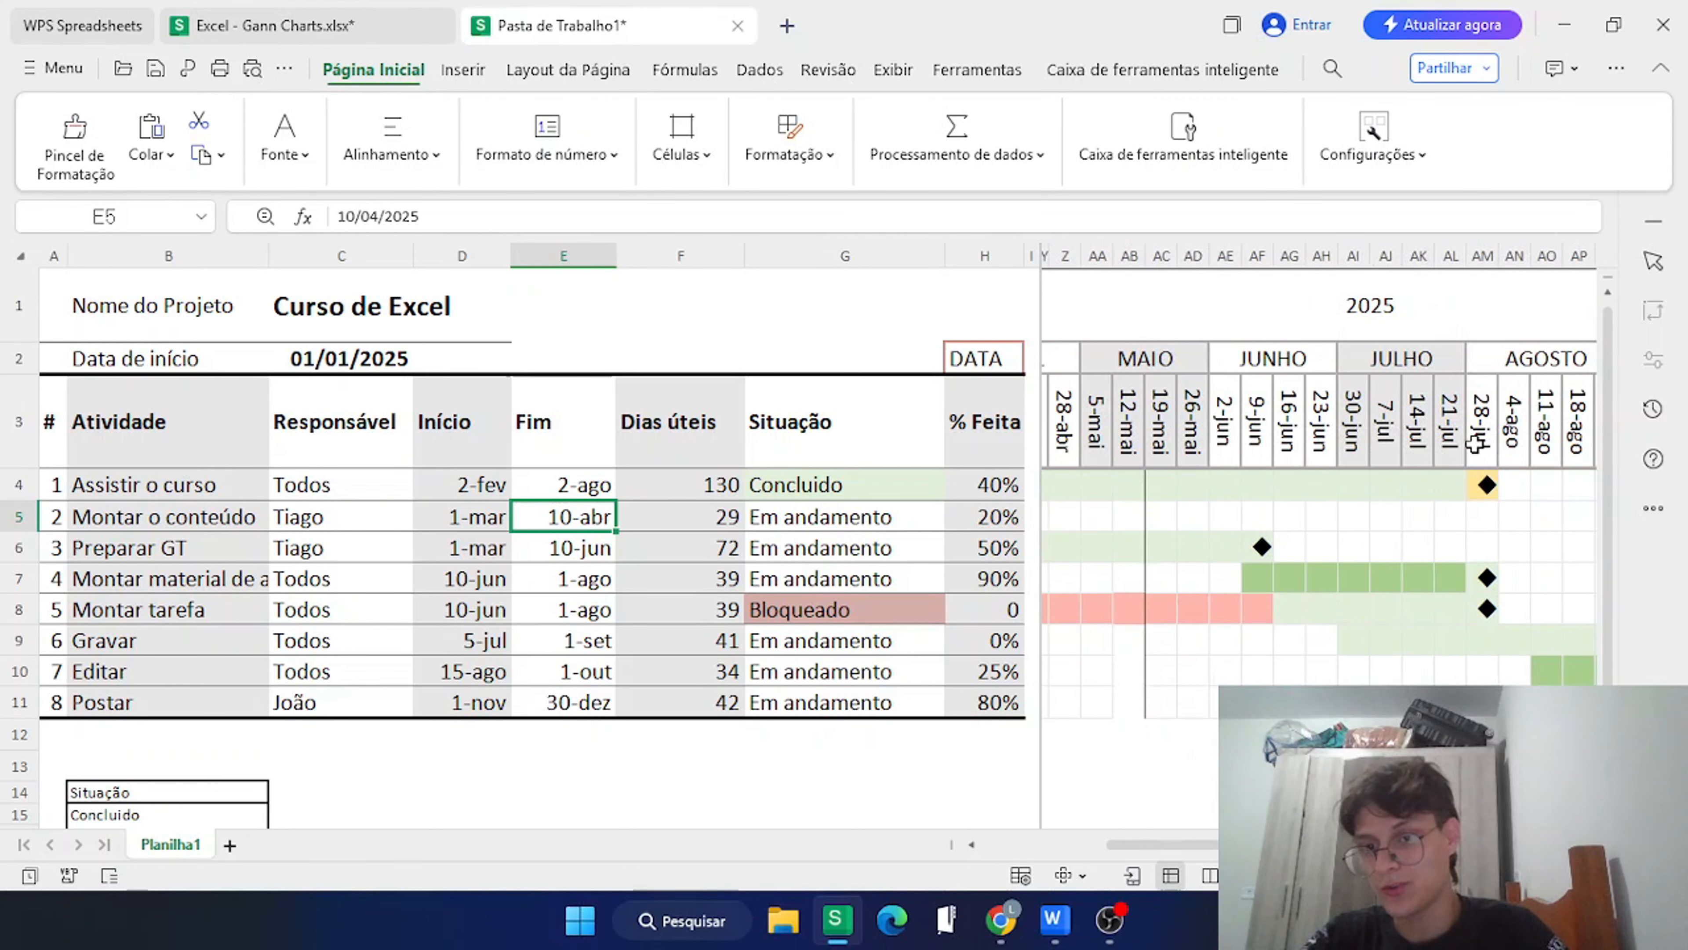
Set the Situação of Assistir o curso to Em andamento and its % Feita to 90%.
click(863, 495)
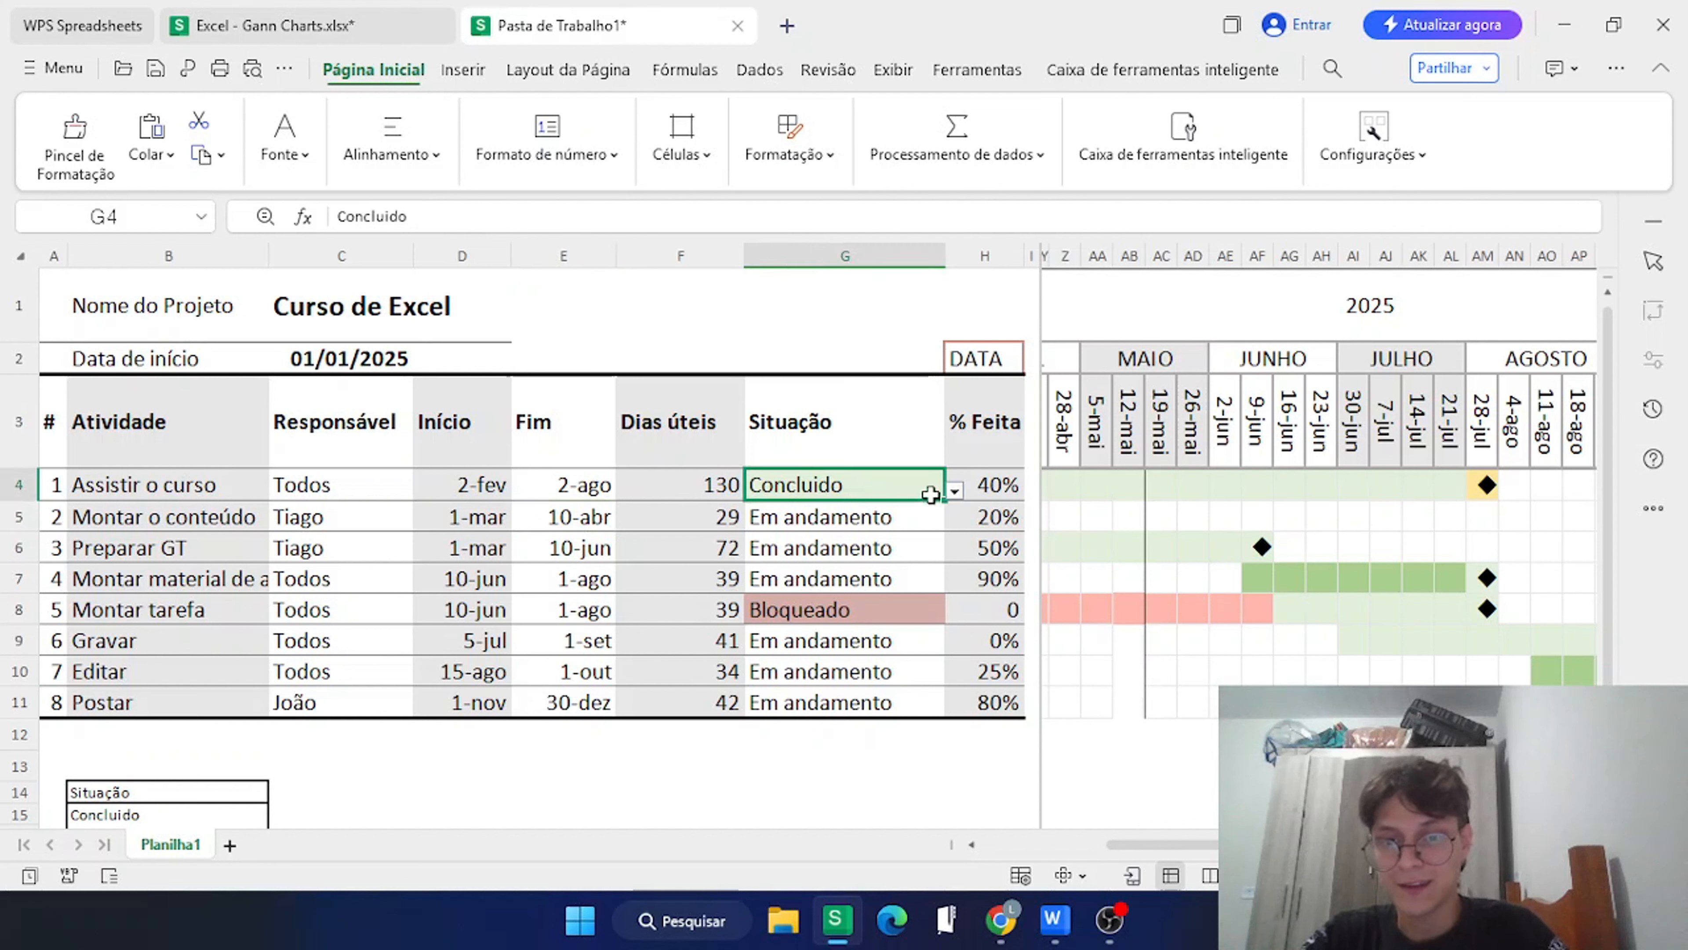
click(955, 490)
click(836, 560)
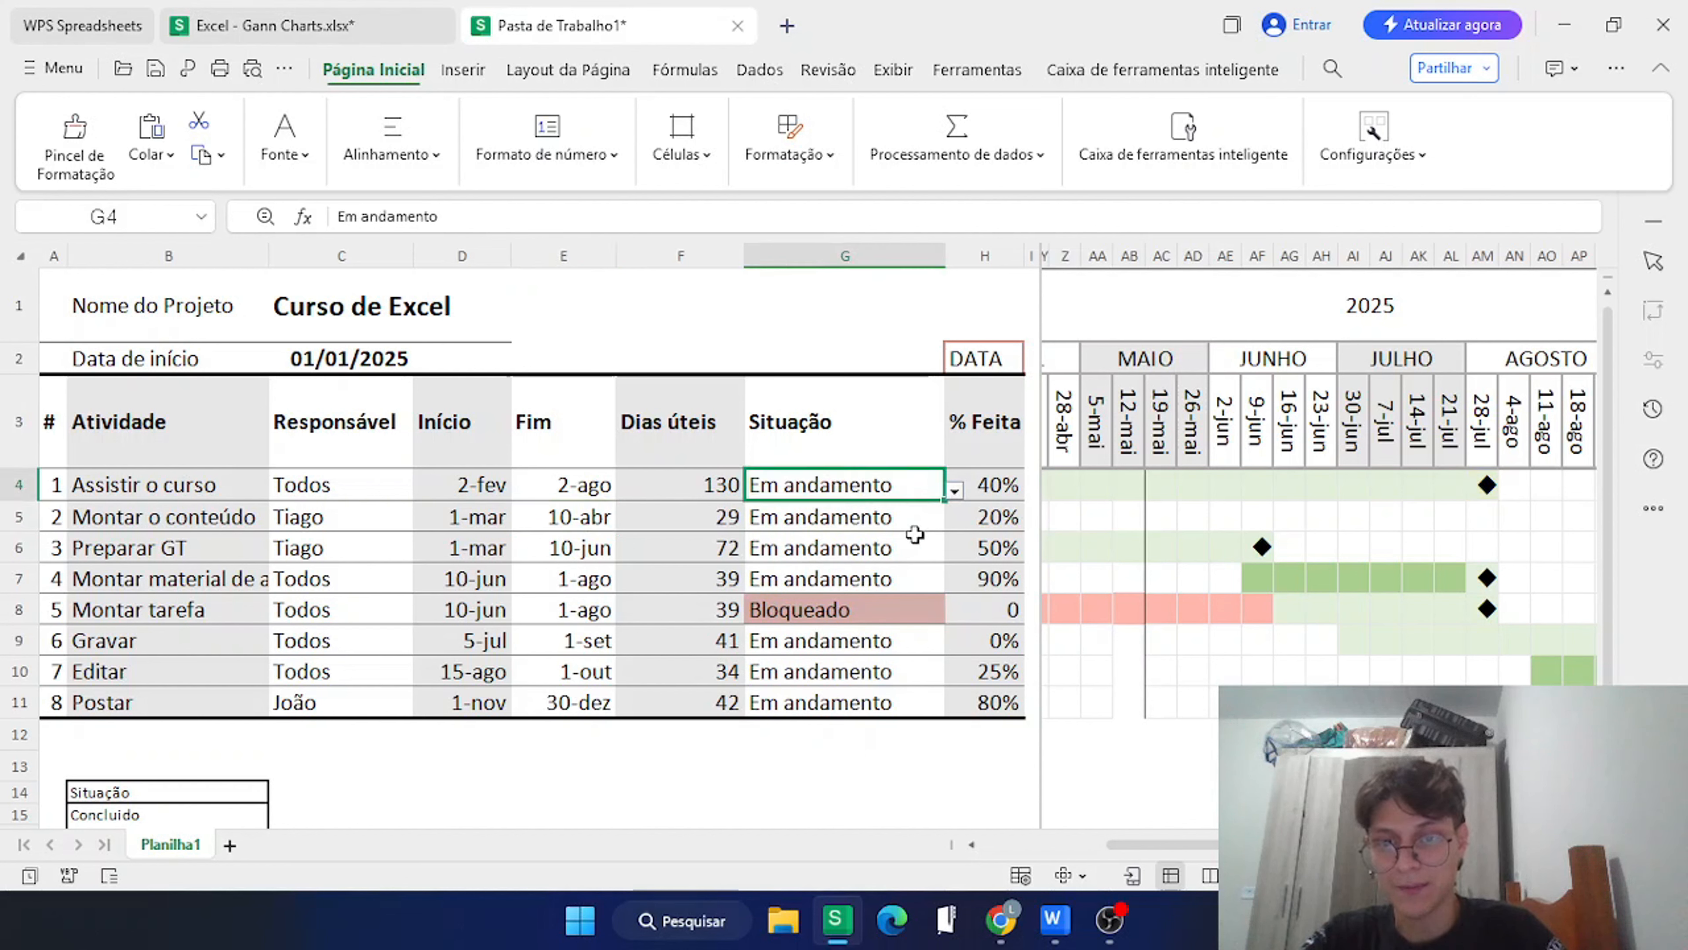
double_click(1003, 488)
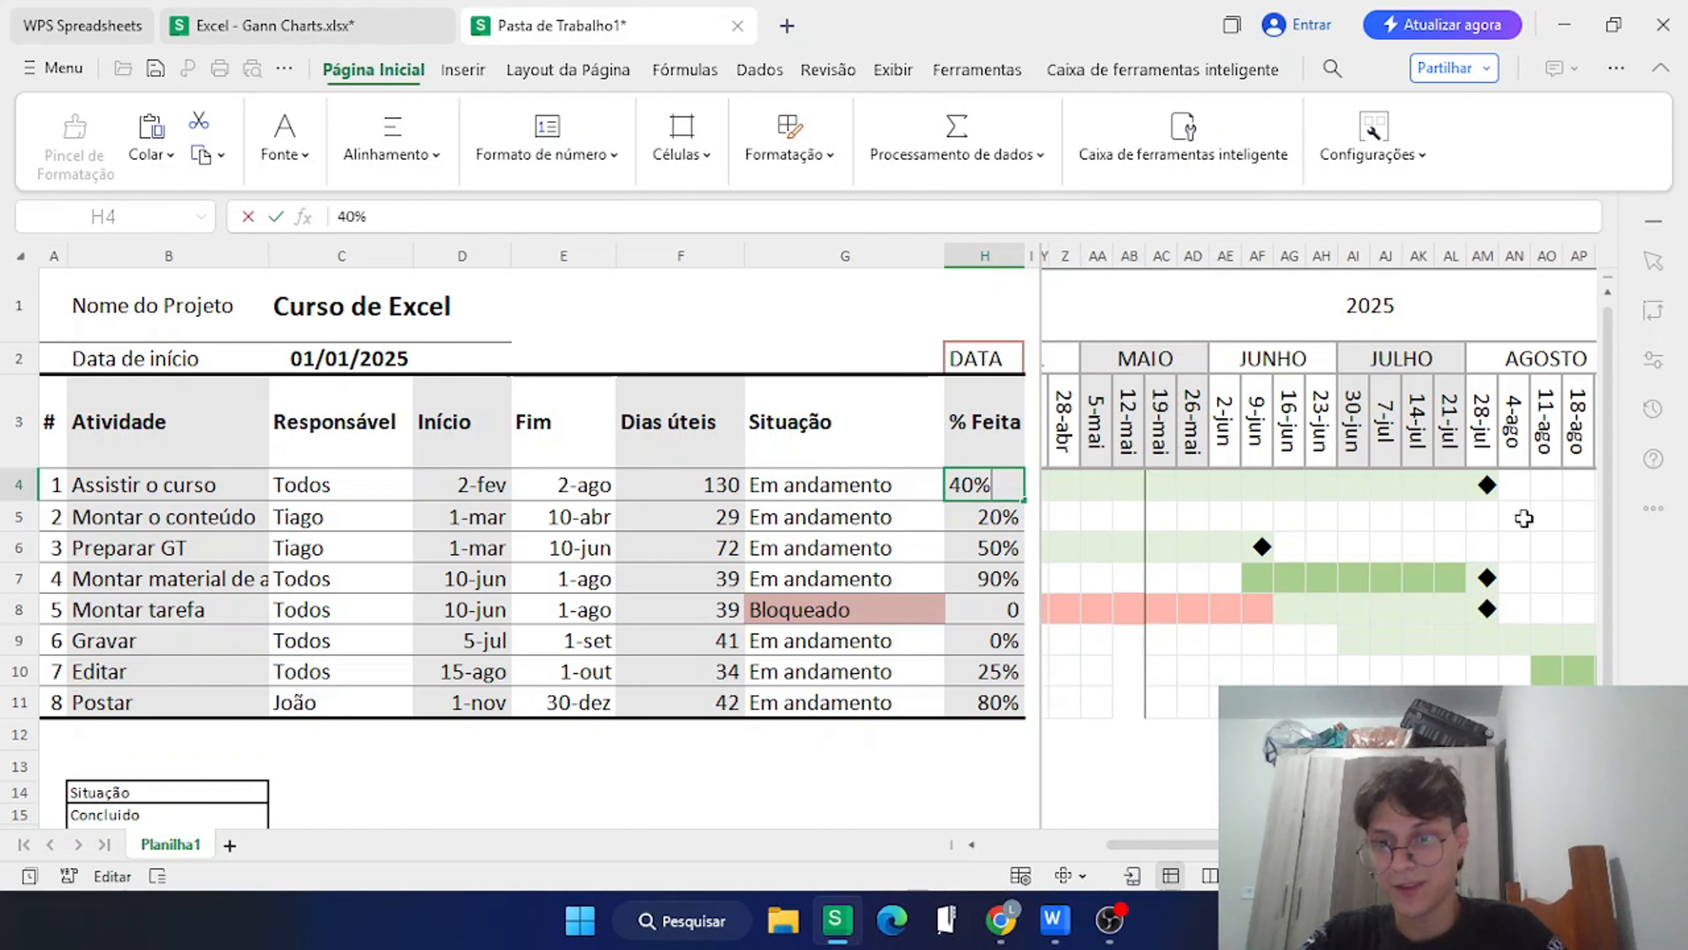
click(962, 485)
key(BackSpace)
text(9)
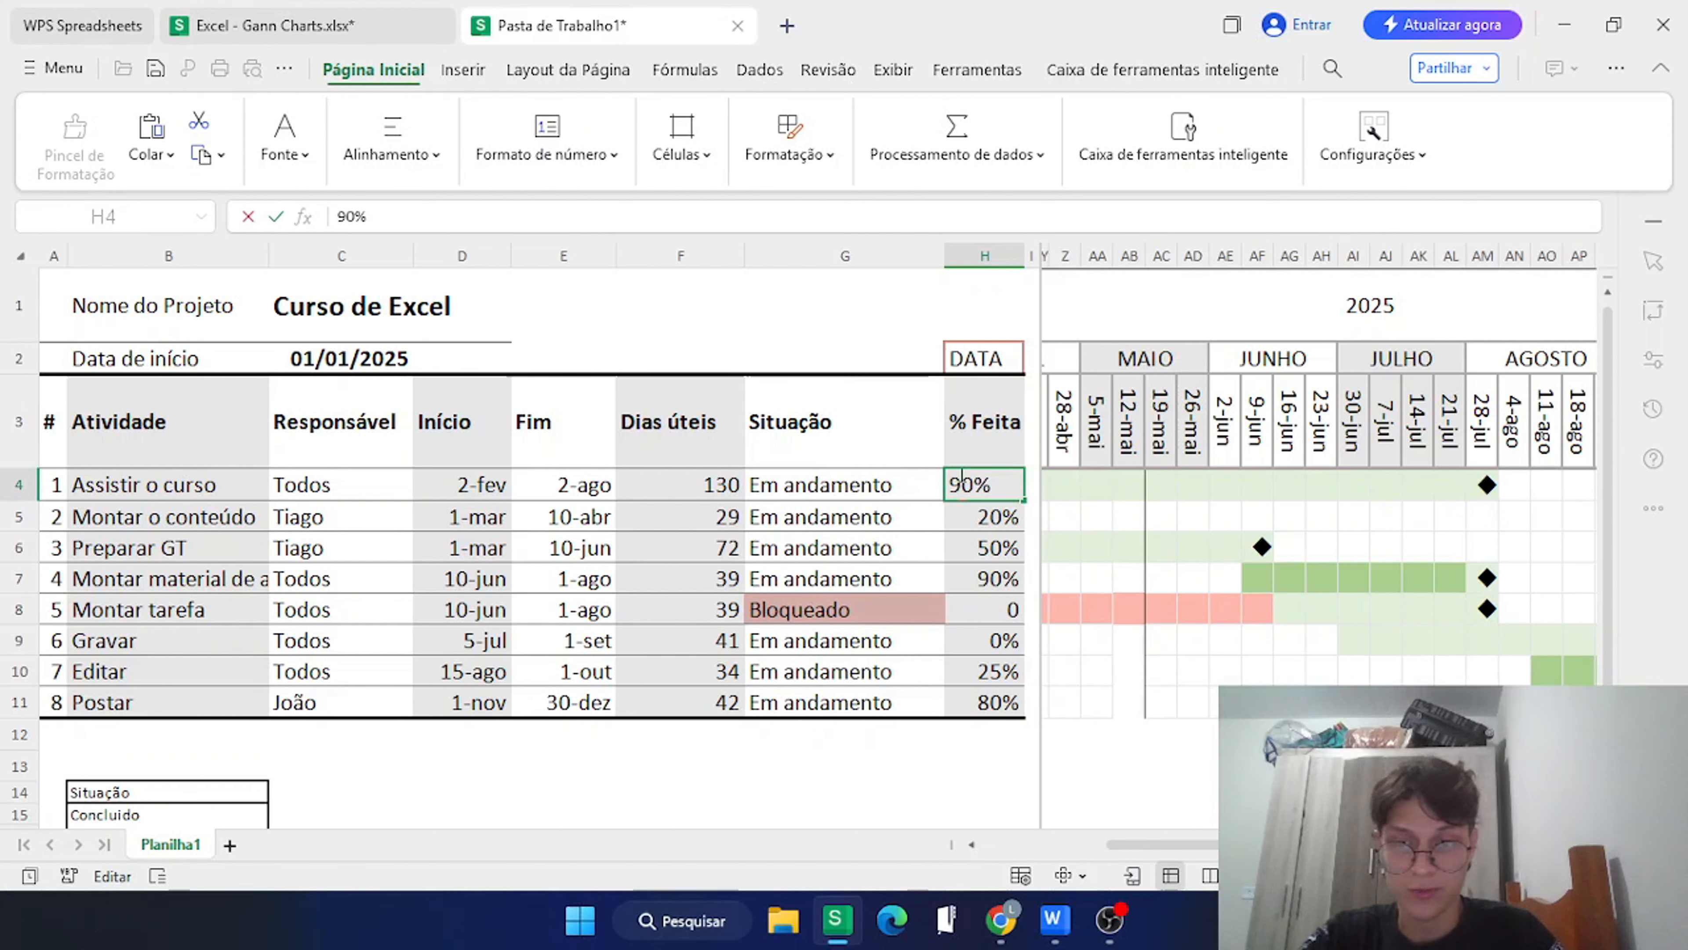
key(Return)
scroll(1446, 526, left, 3)
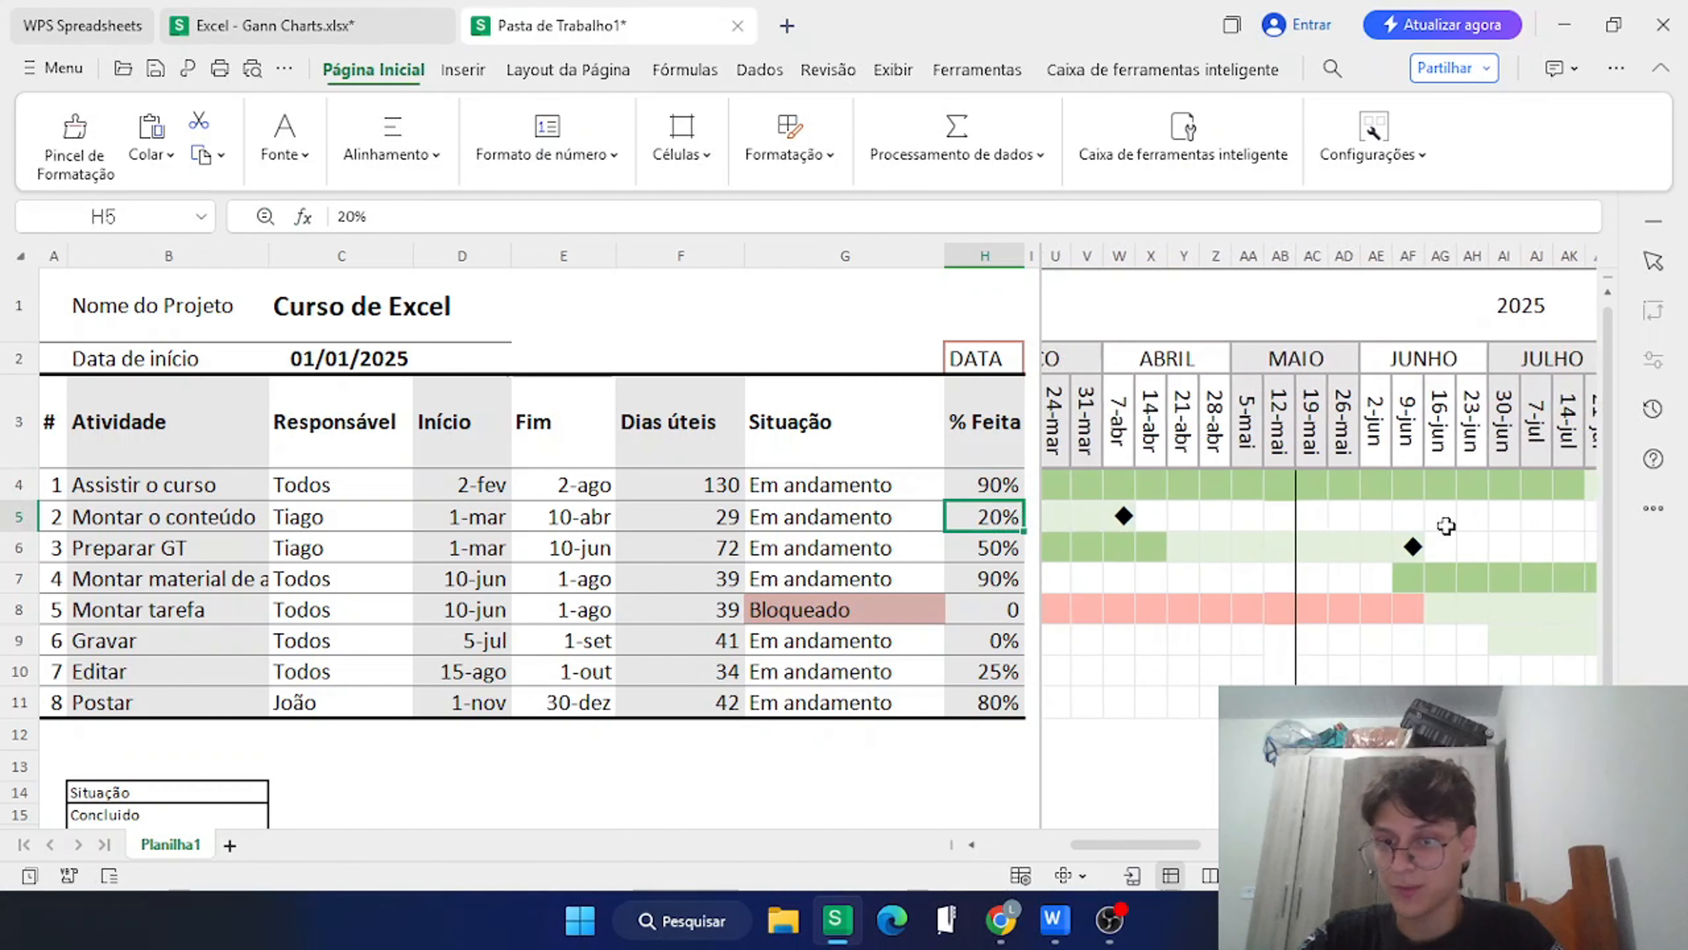
scroll(1447, 526, right, 3)
scroll(1447, 526, left, 4)
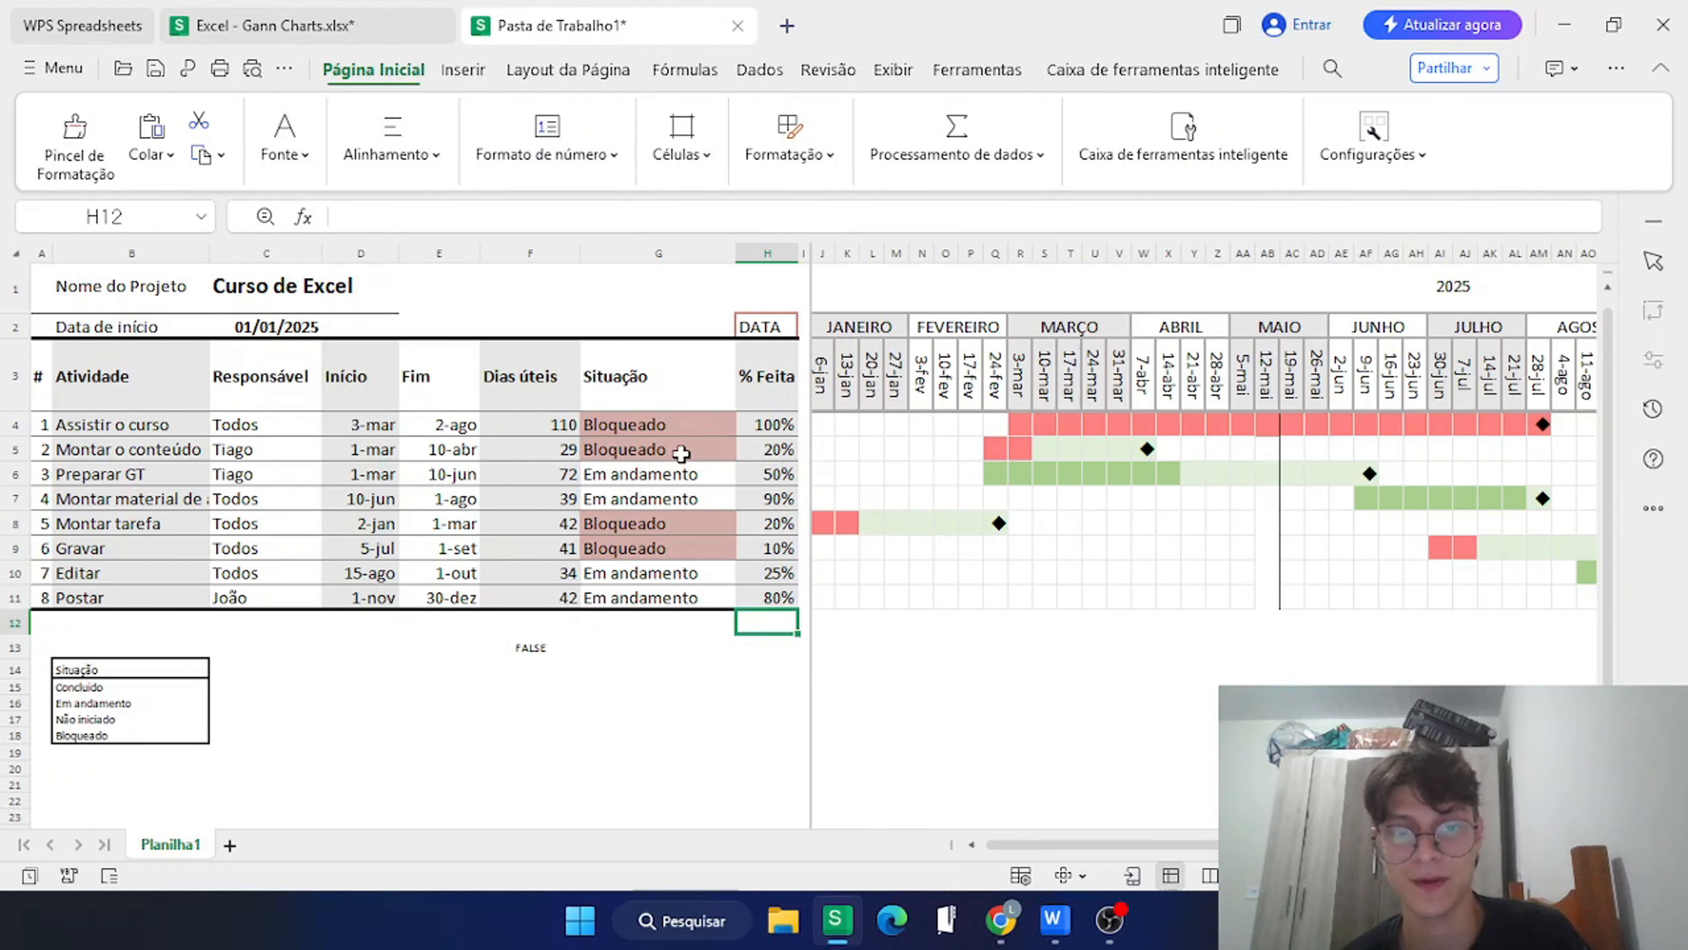
Review the Situação options for Assistir o curso and set the Situação of Montar o conteúdo in G5 to Em andamento.
click(703, 422)
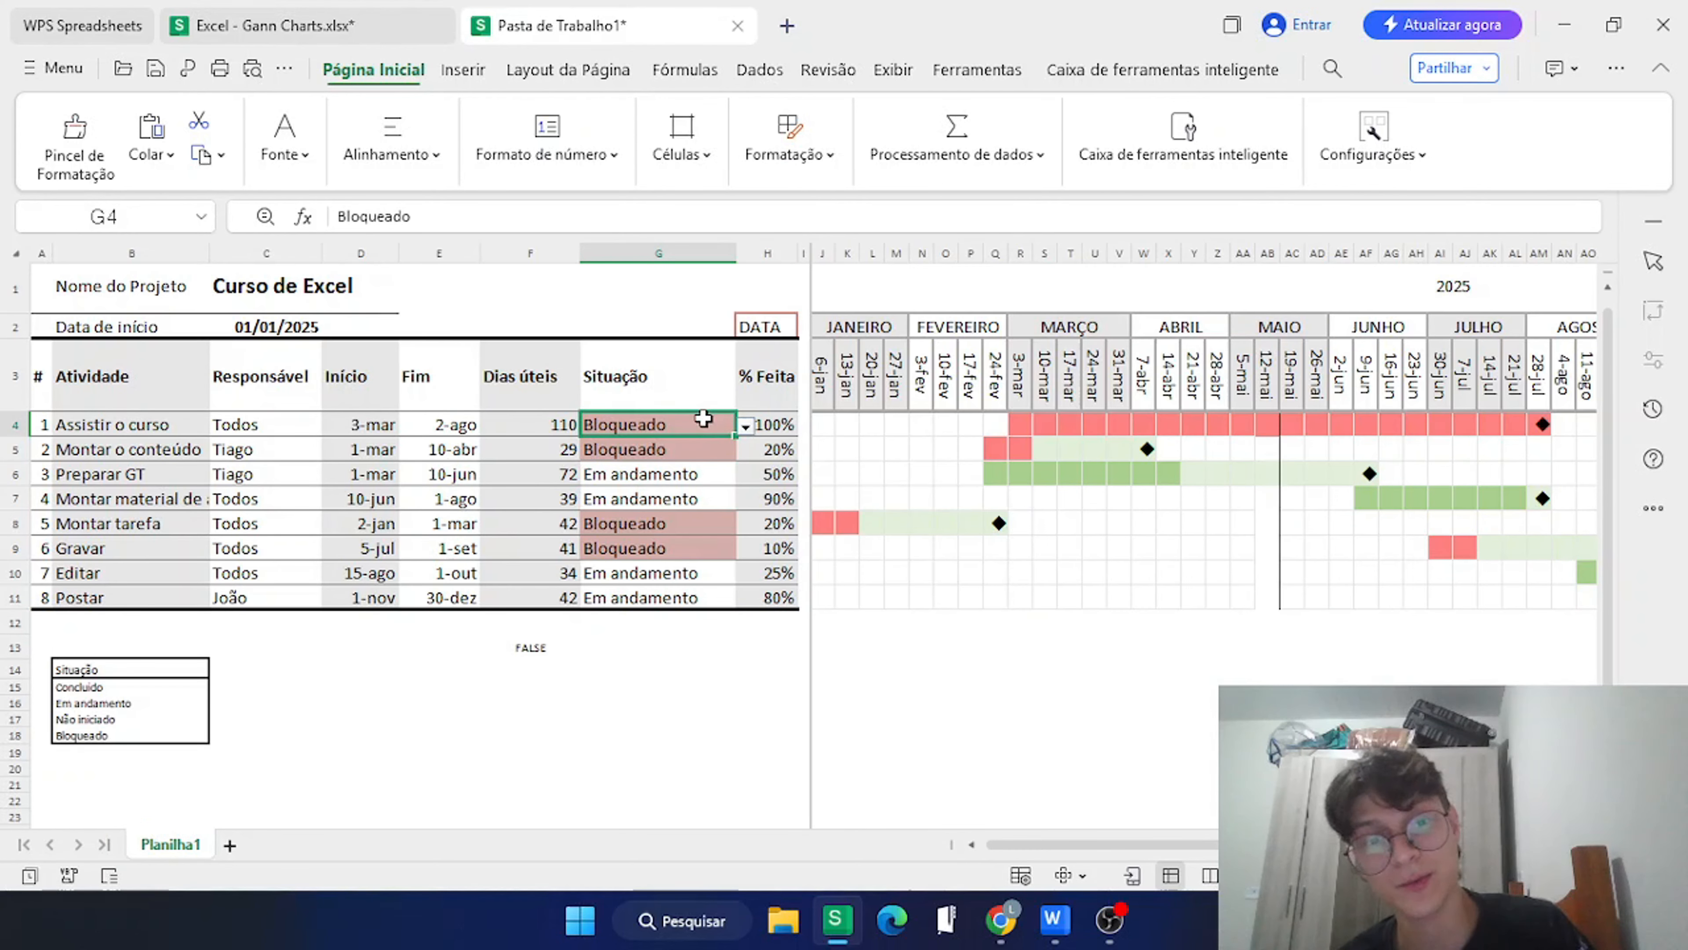
click(745, 427)
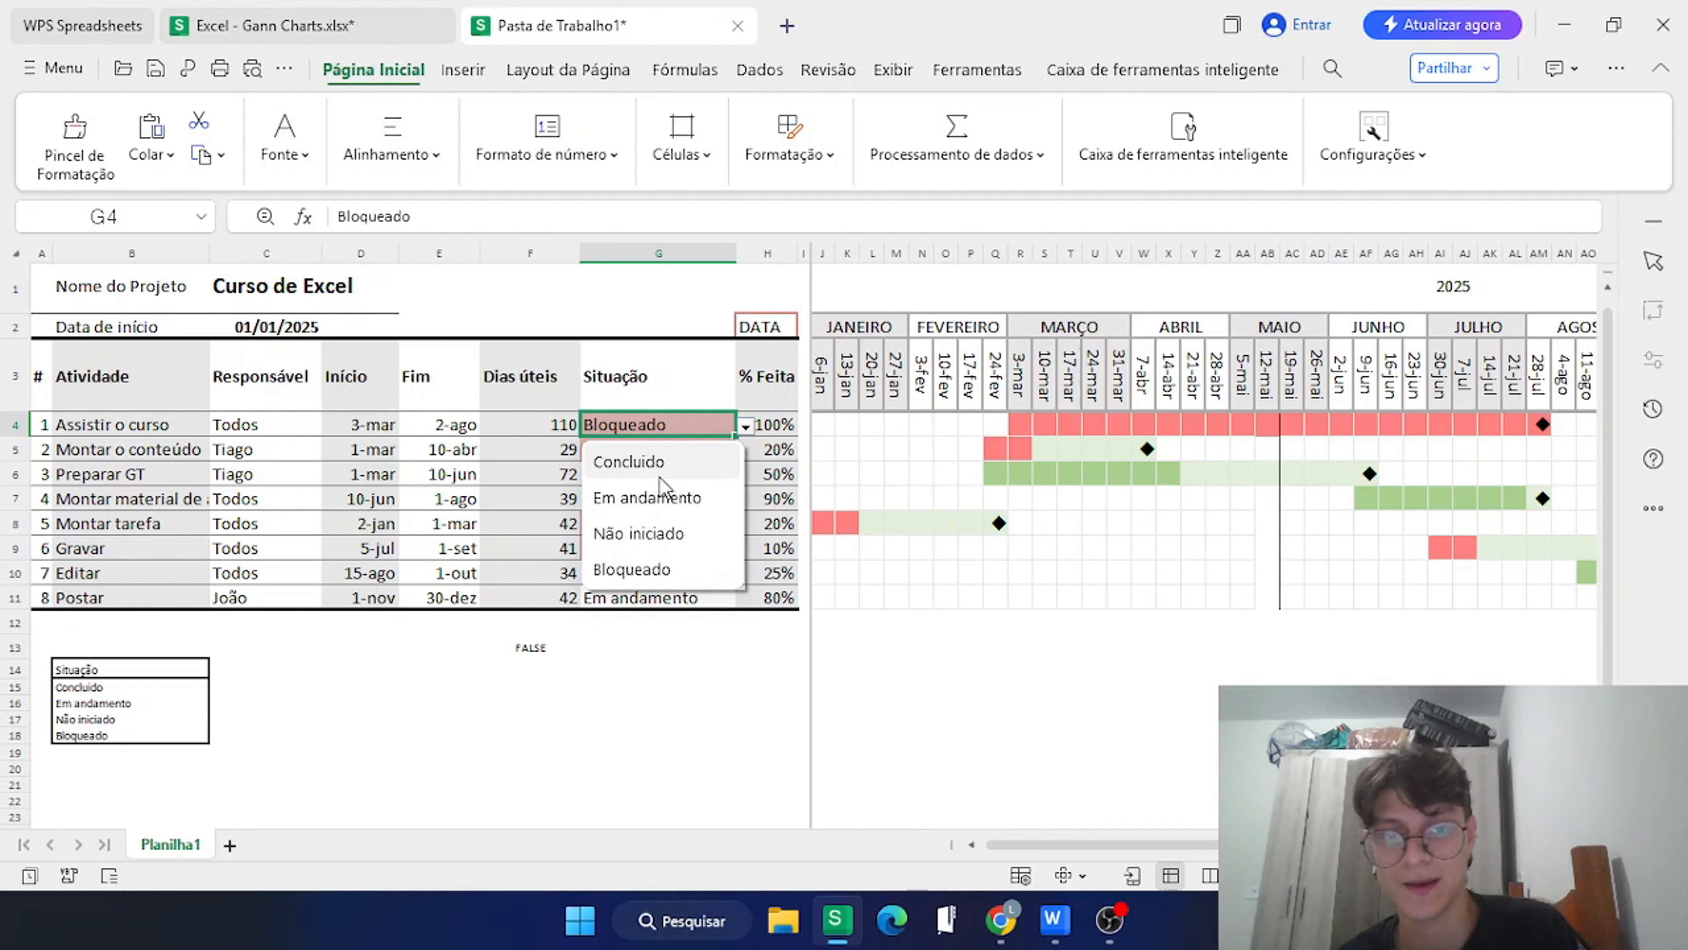
click(745, 430)
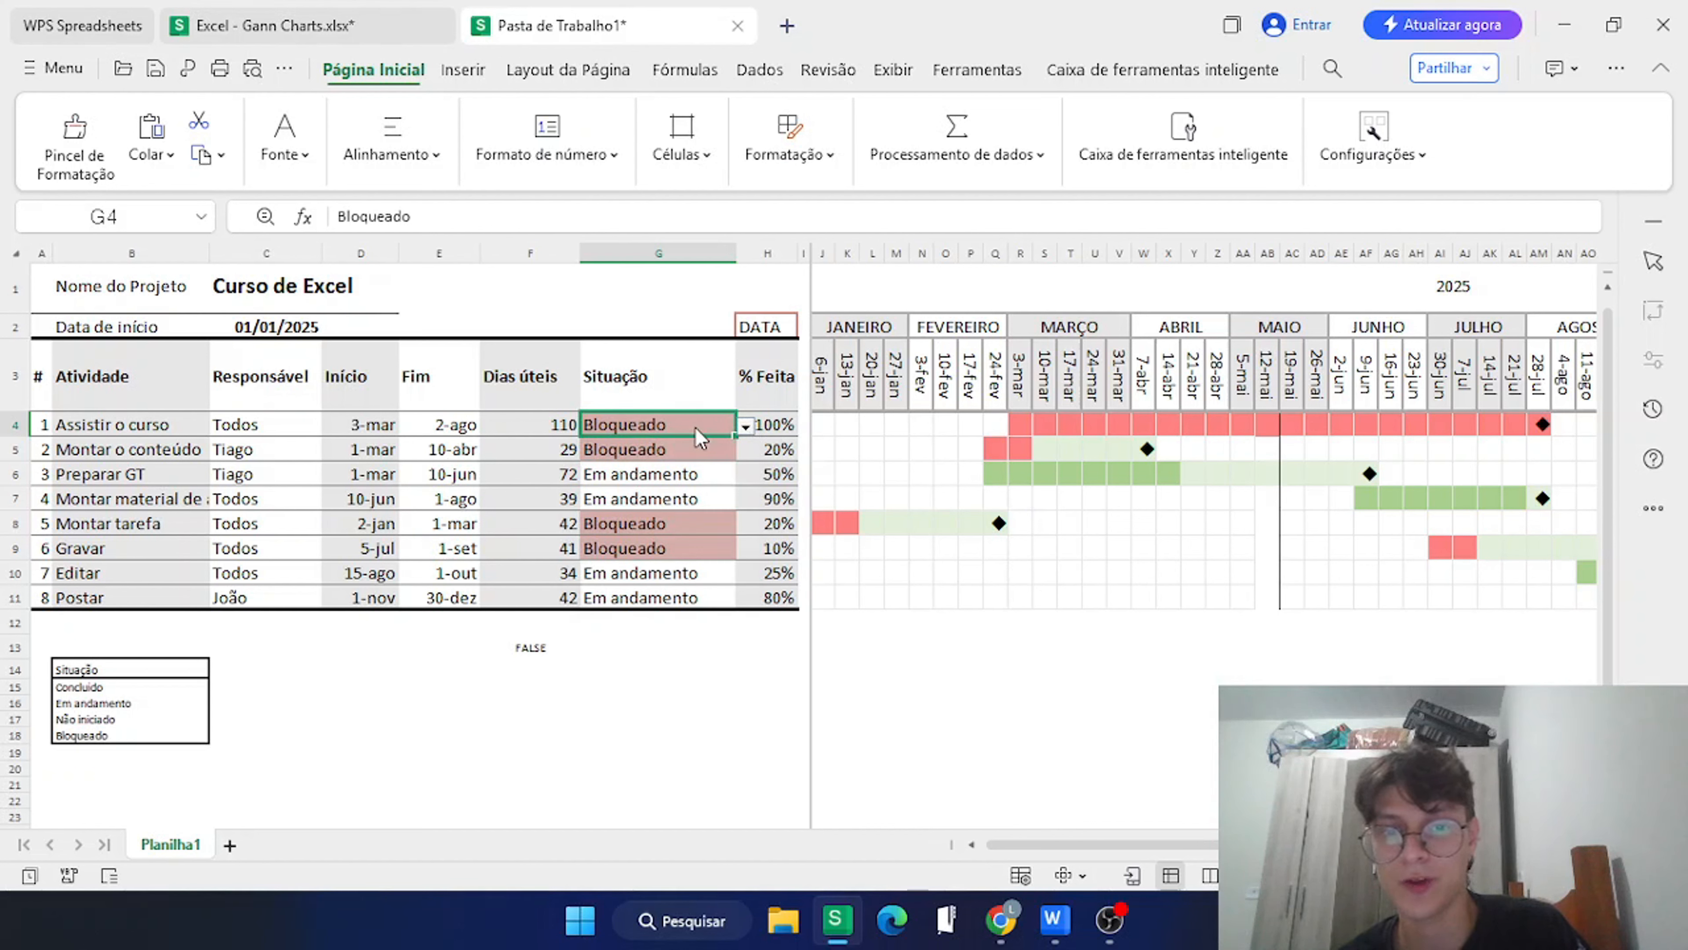
click(732, 449)
click(744, 450)
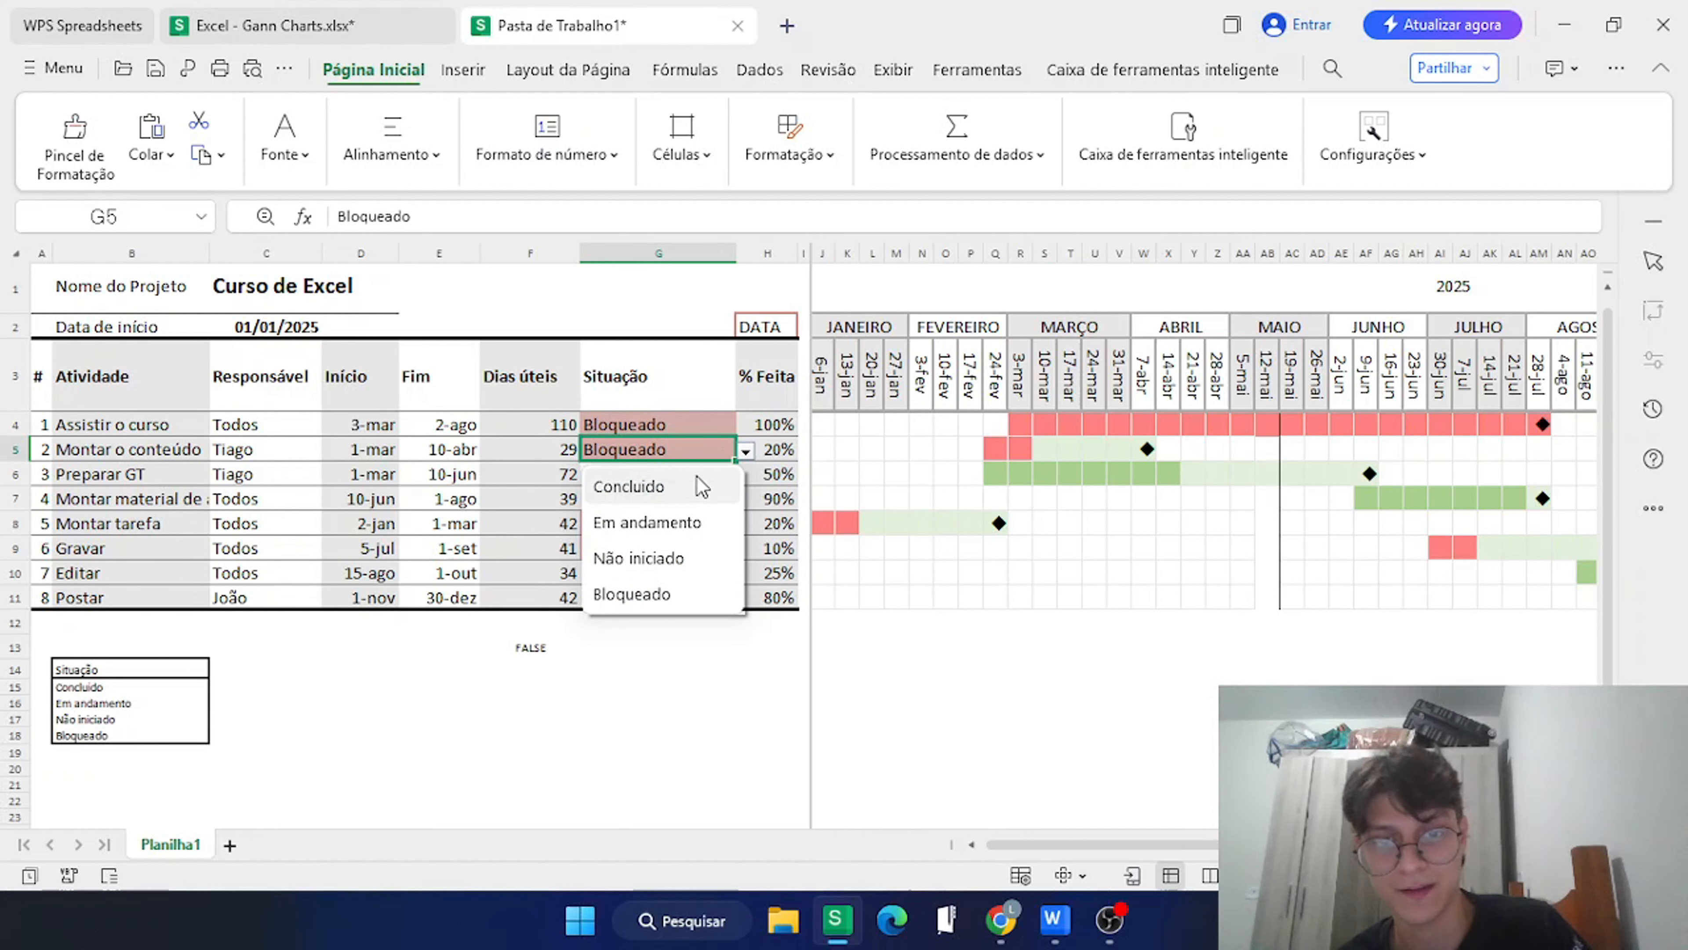
click(683, 523)
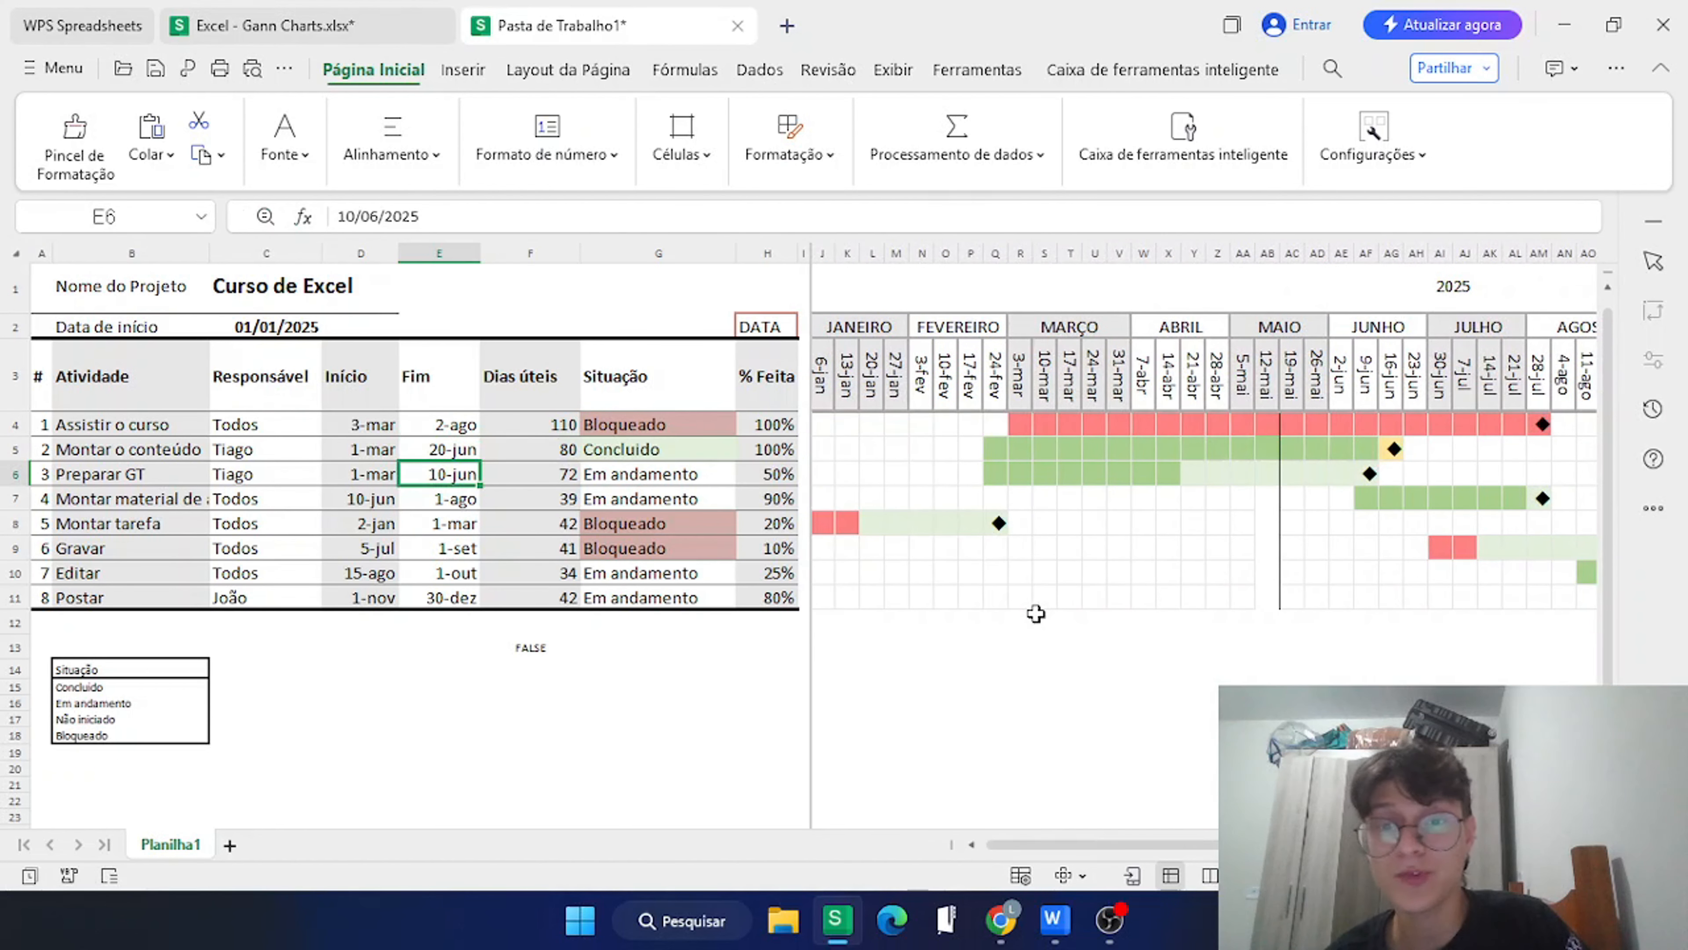
Delete the leftover test formula from cell F13 below the activity table.
scroll(1036, 613, right, 10)
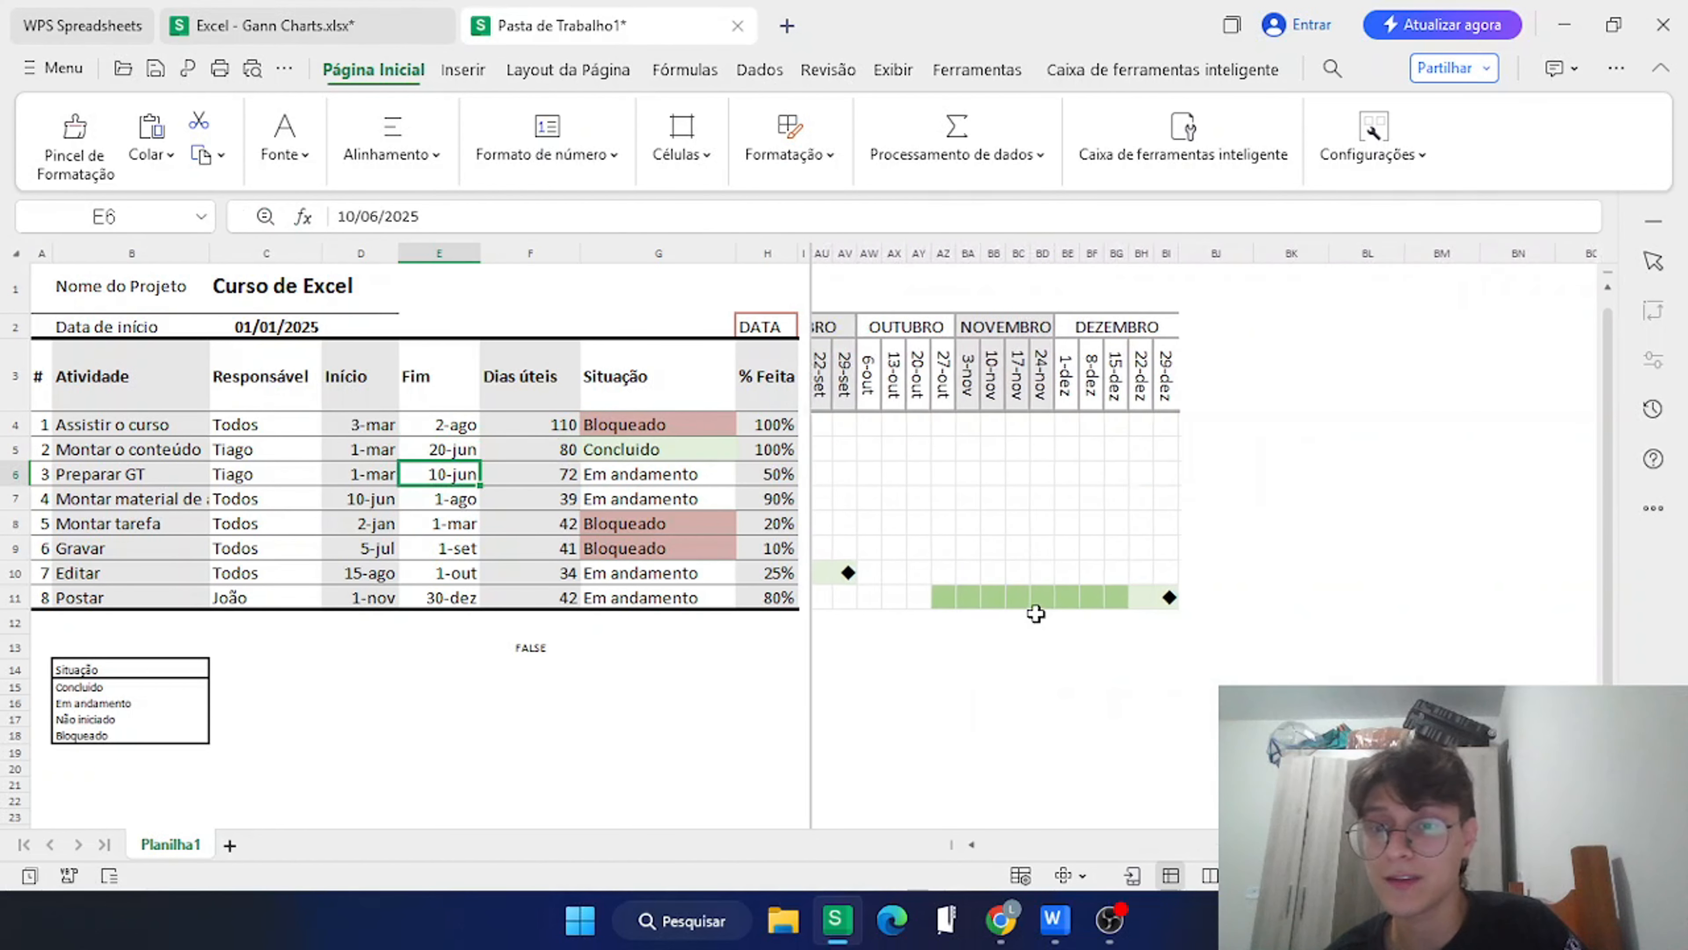
scroll(1036, 613, left, 10)
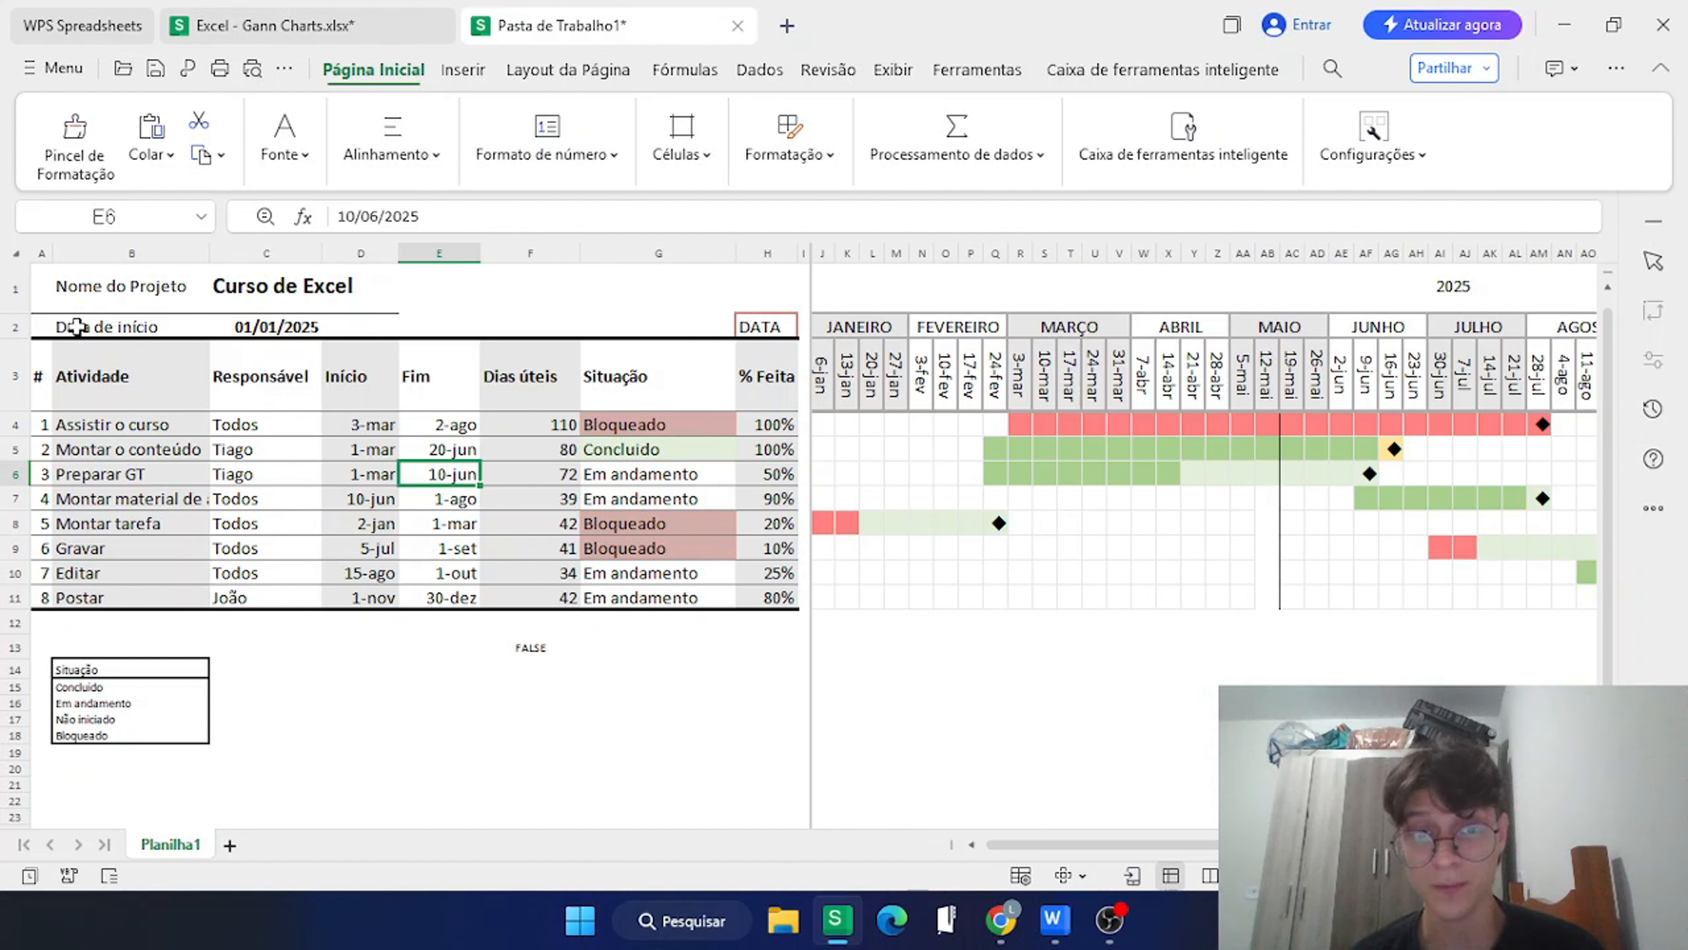
click(525, 648)
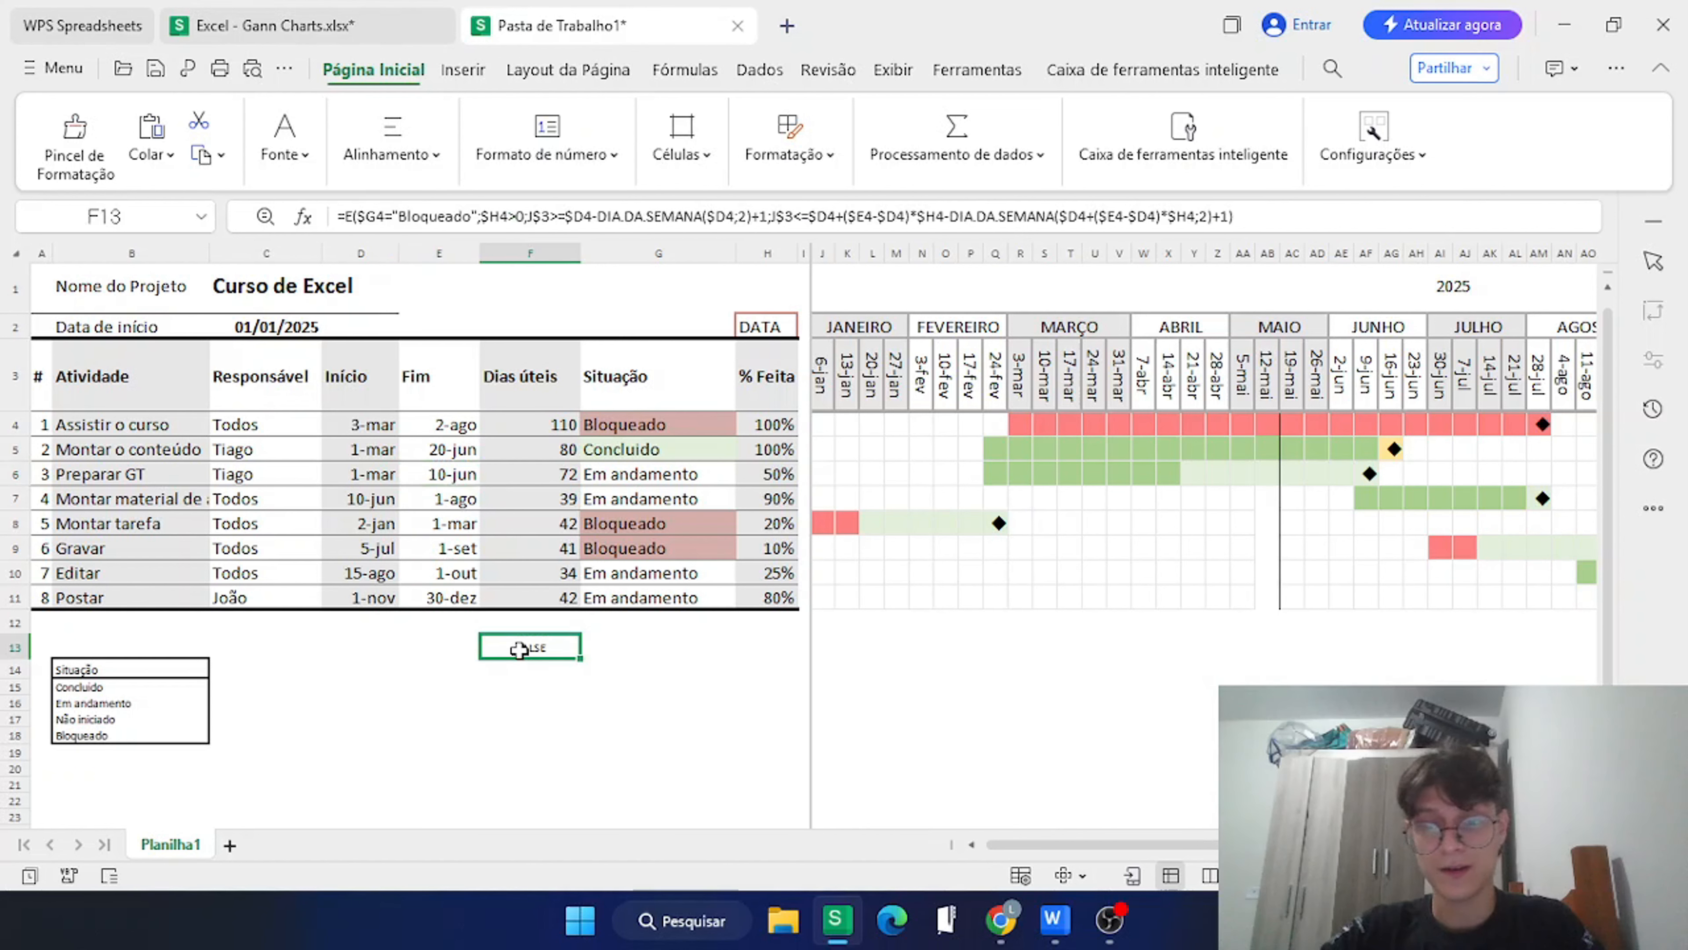
key(BackSpace)
key(Return)
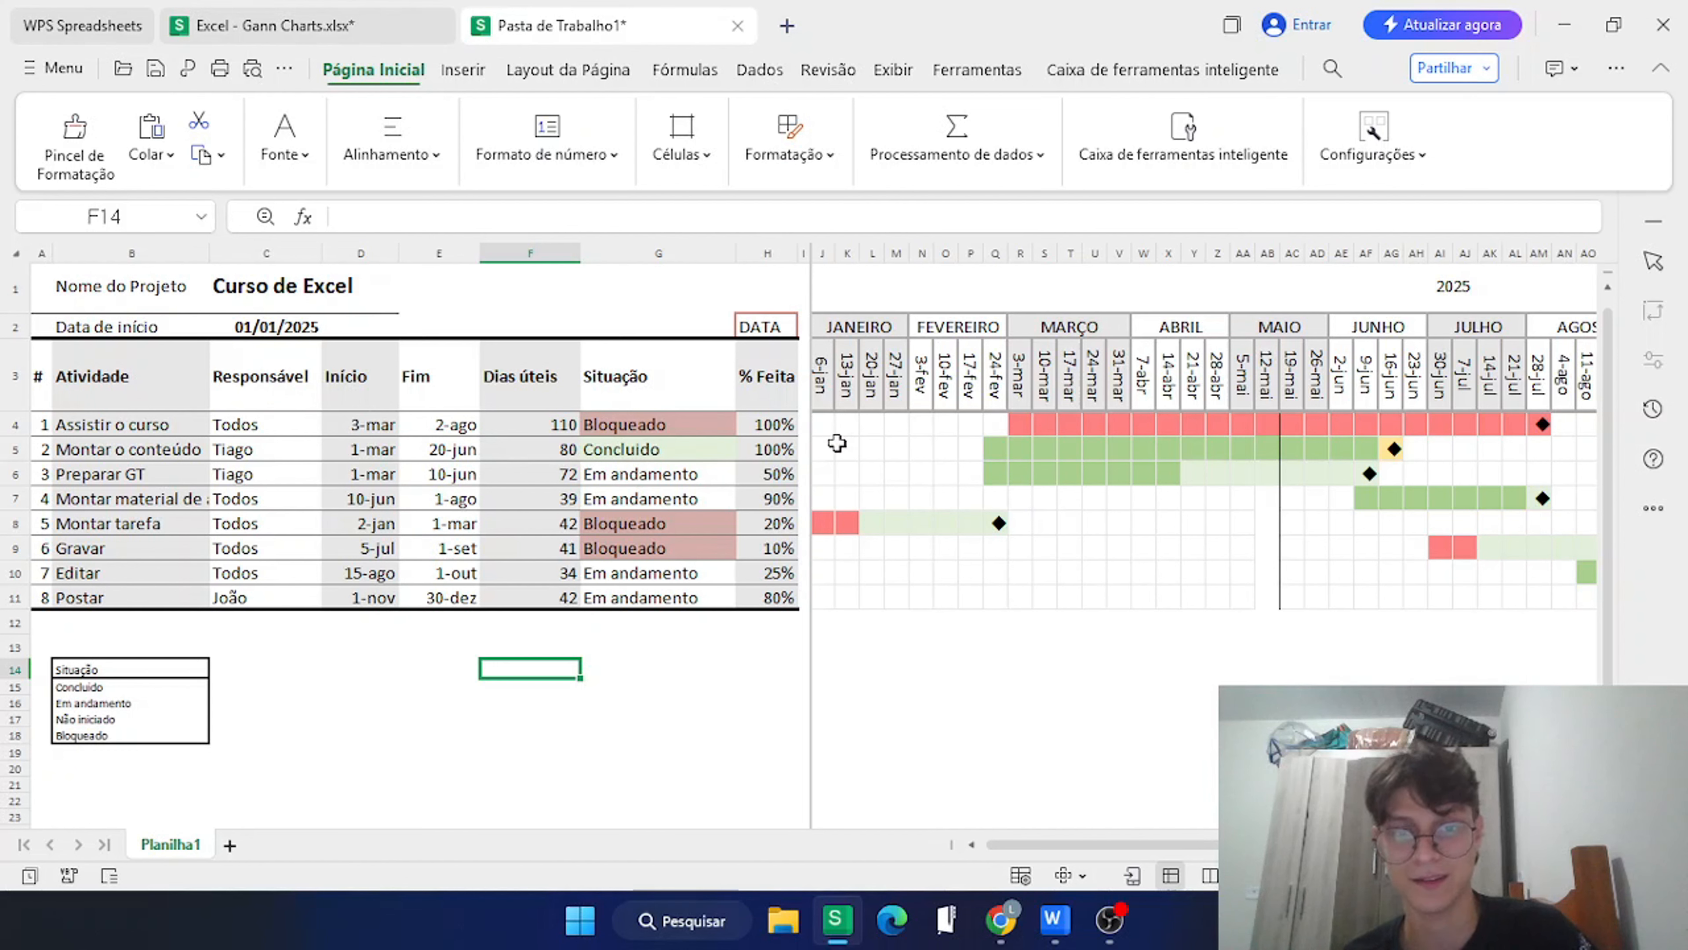
scroll(1242, 348, up, 1)
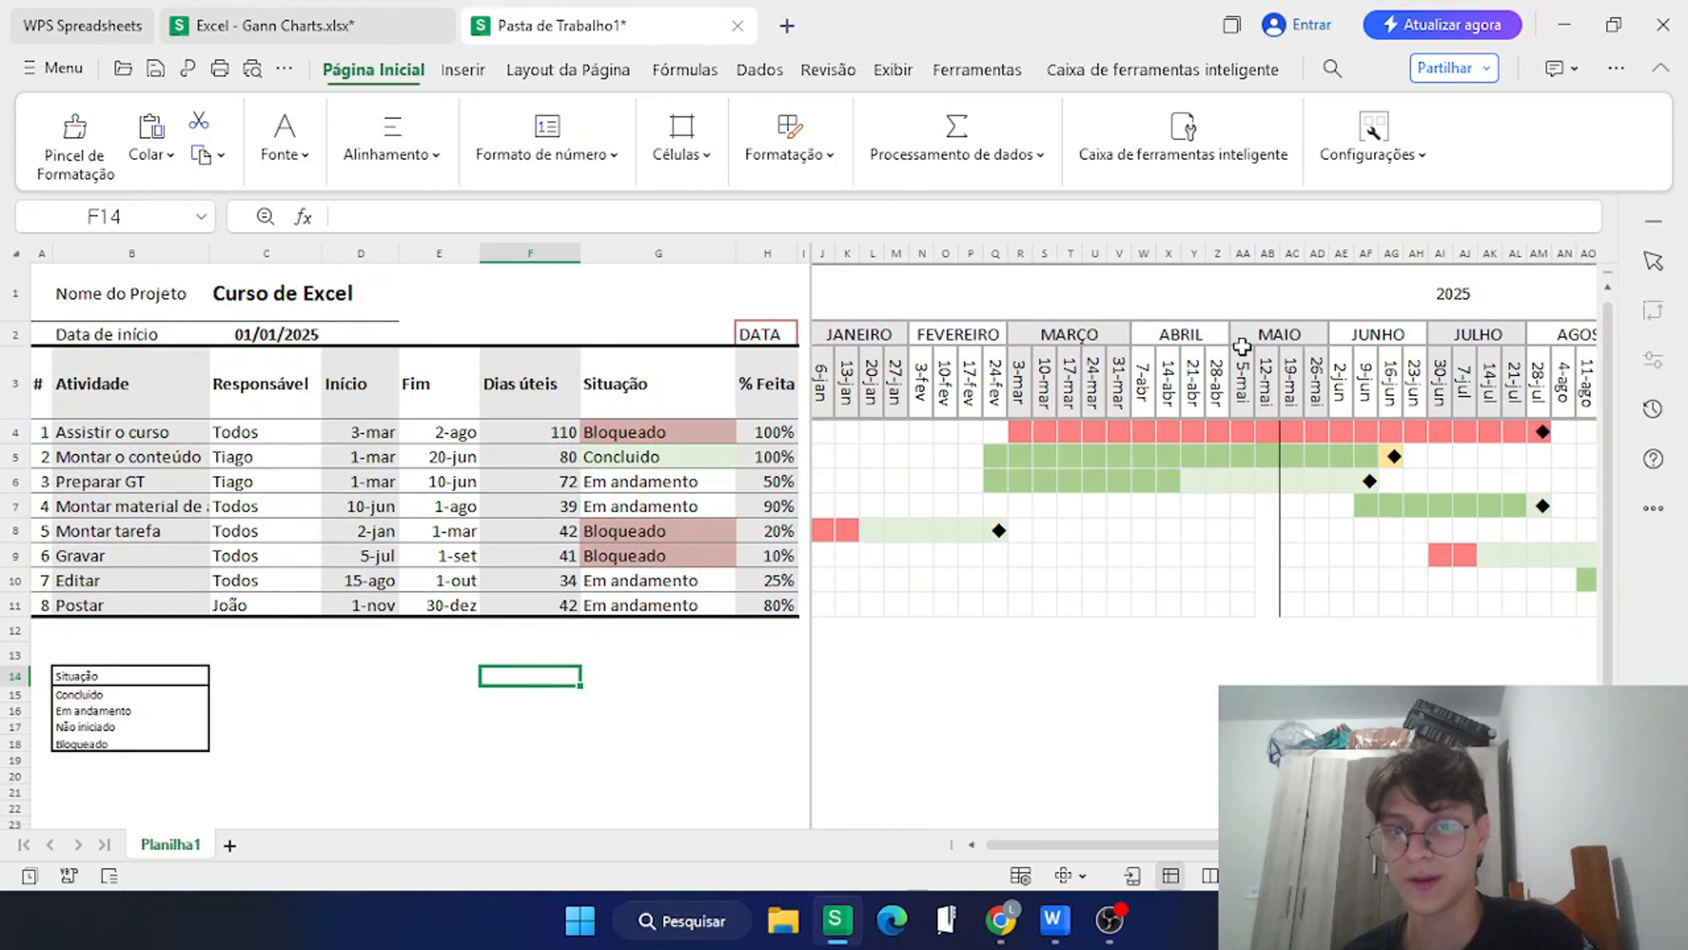